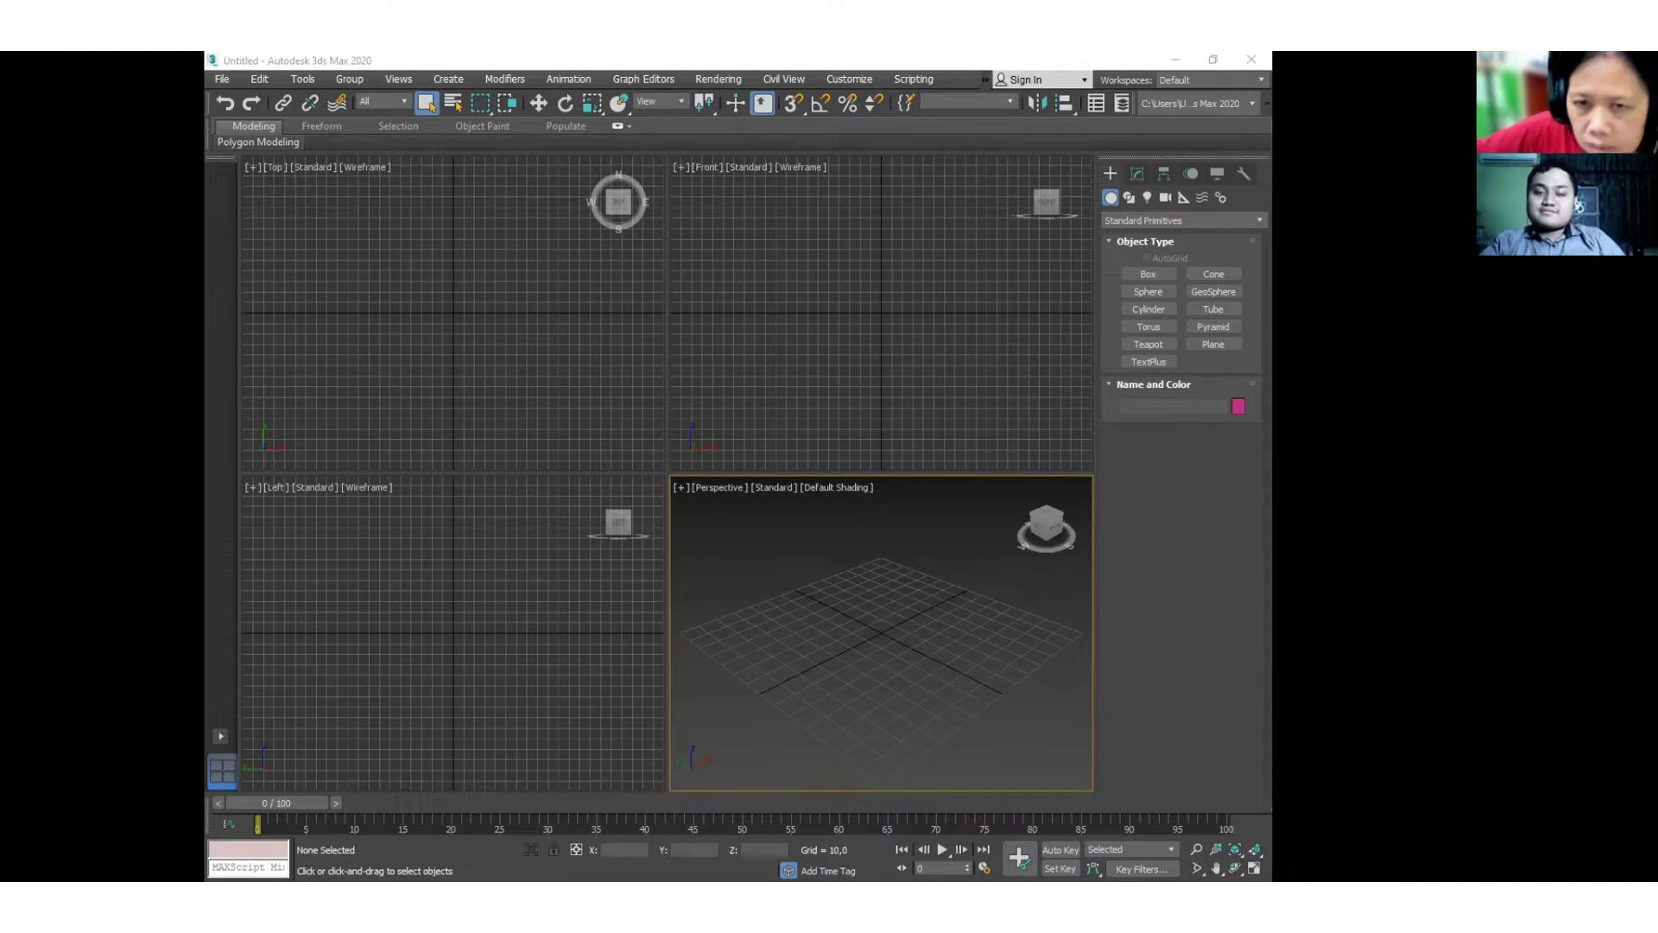
Open the Tugas 1 scene file.
left_click(781, 389)
left_click(781, 649)
left_click(222, 78)
left_click(237, 137)
left_click(549, 138)
left_click(501, 138)
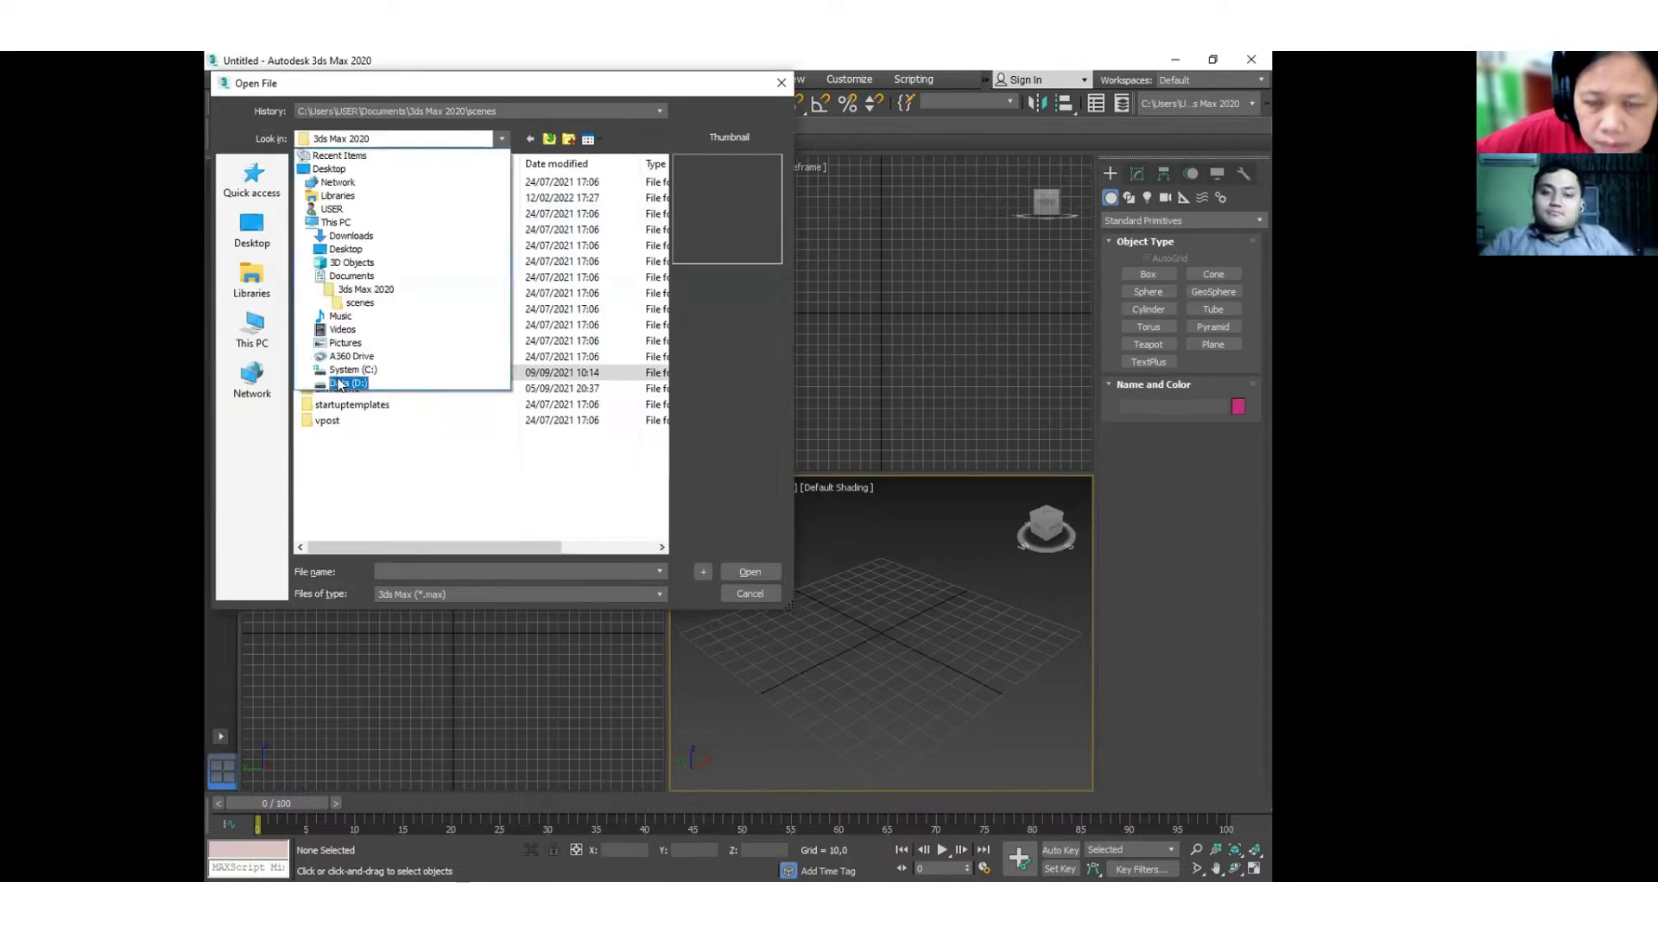
left_click(351, 235)
left_click(340, 212)
left_click(751, 572)
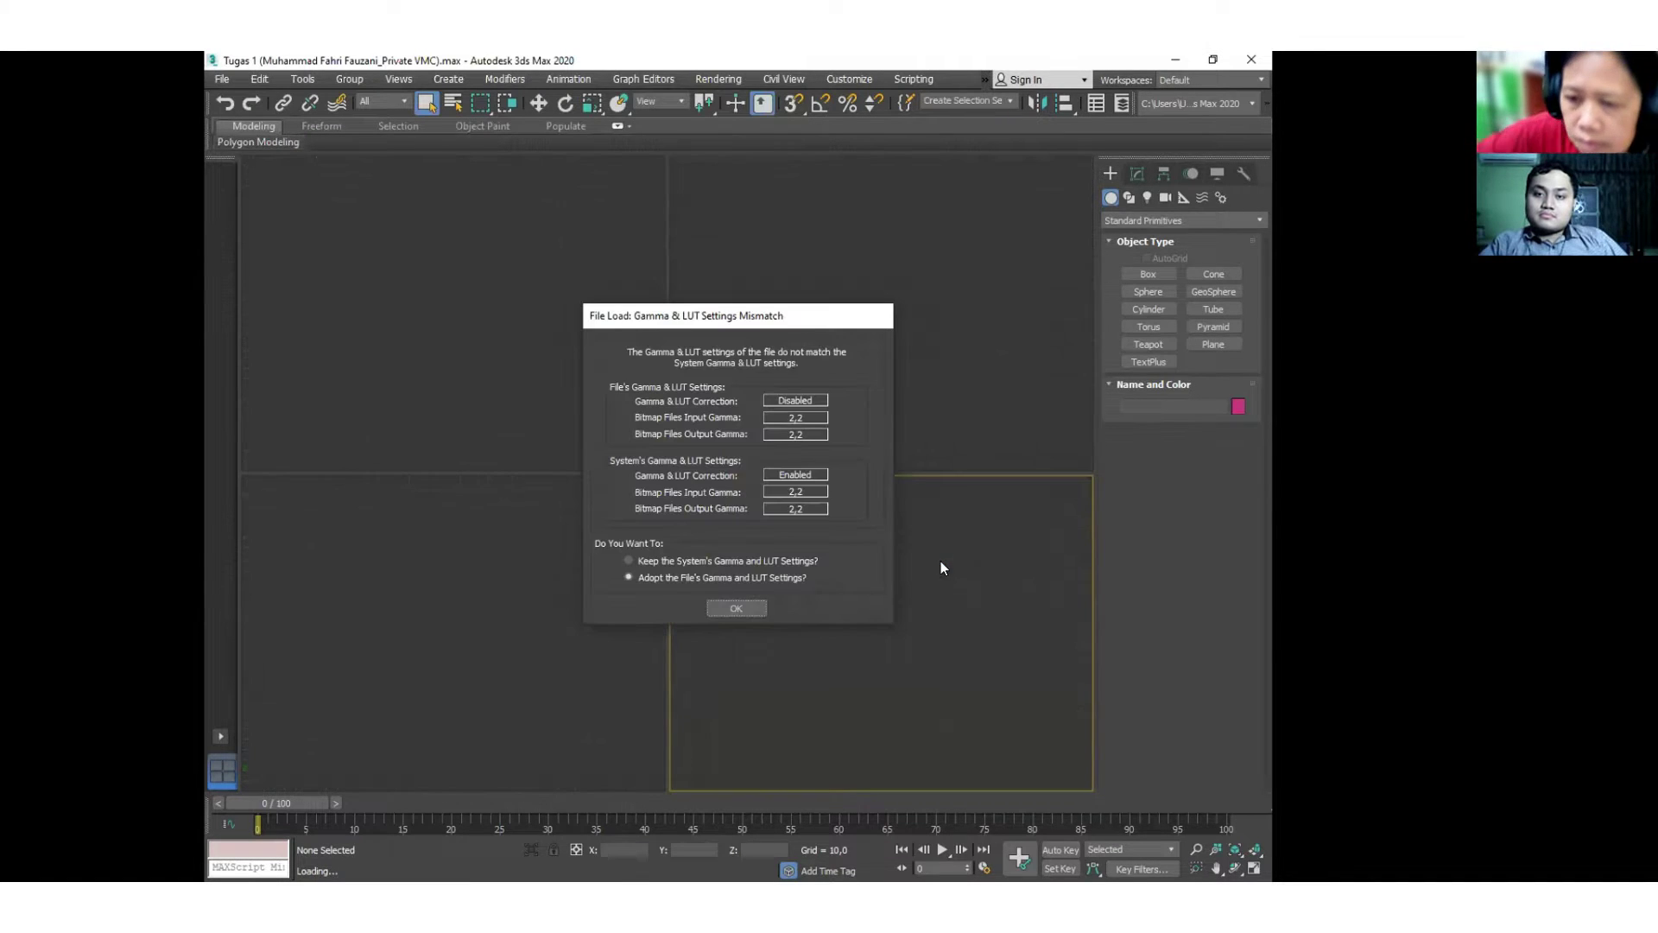
Adopt the file's gamma and unit scale settings and finish loading the scene without its missing external file.
left_click(737, 608)
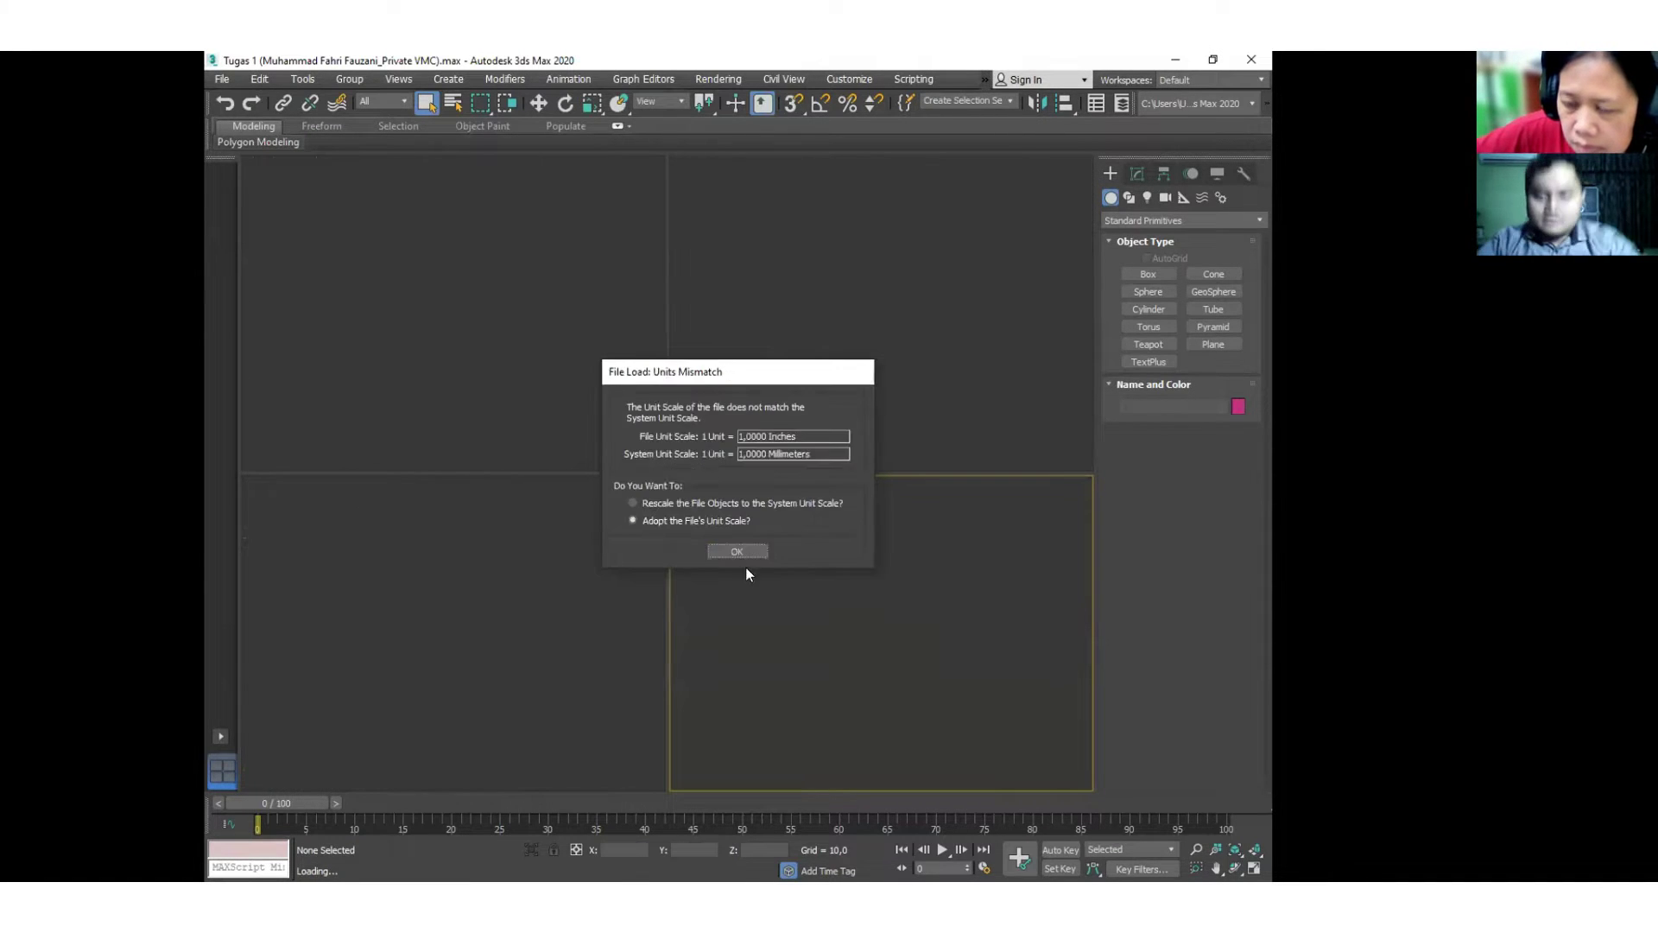
left_click(737, 551)
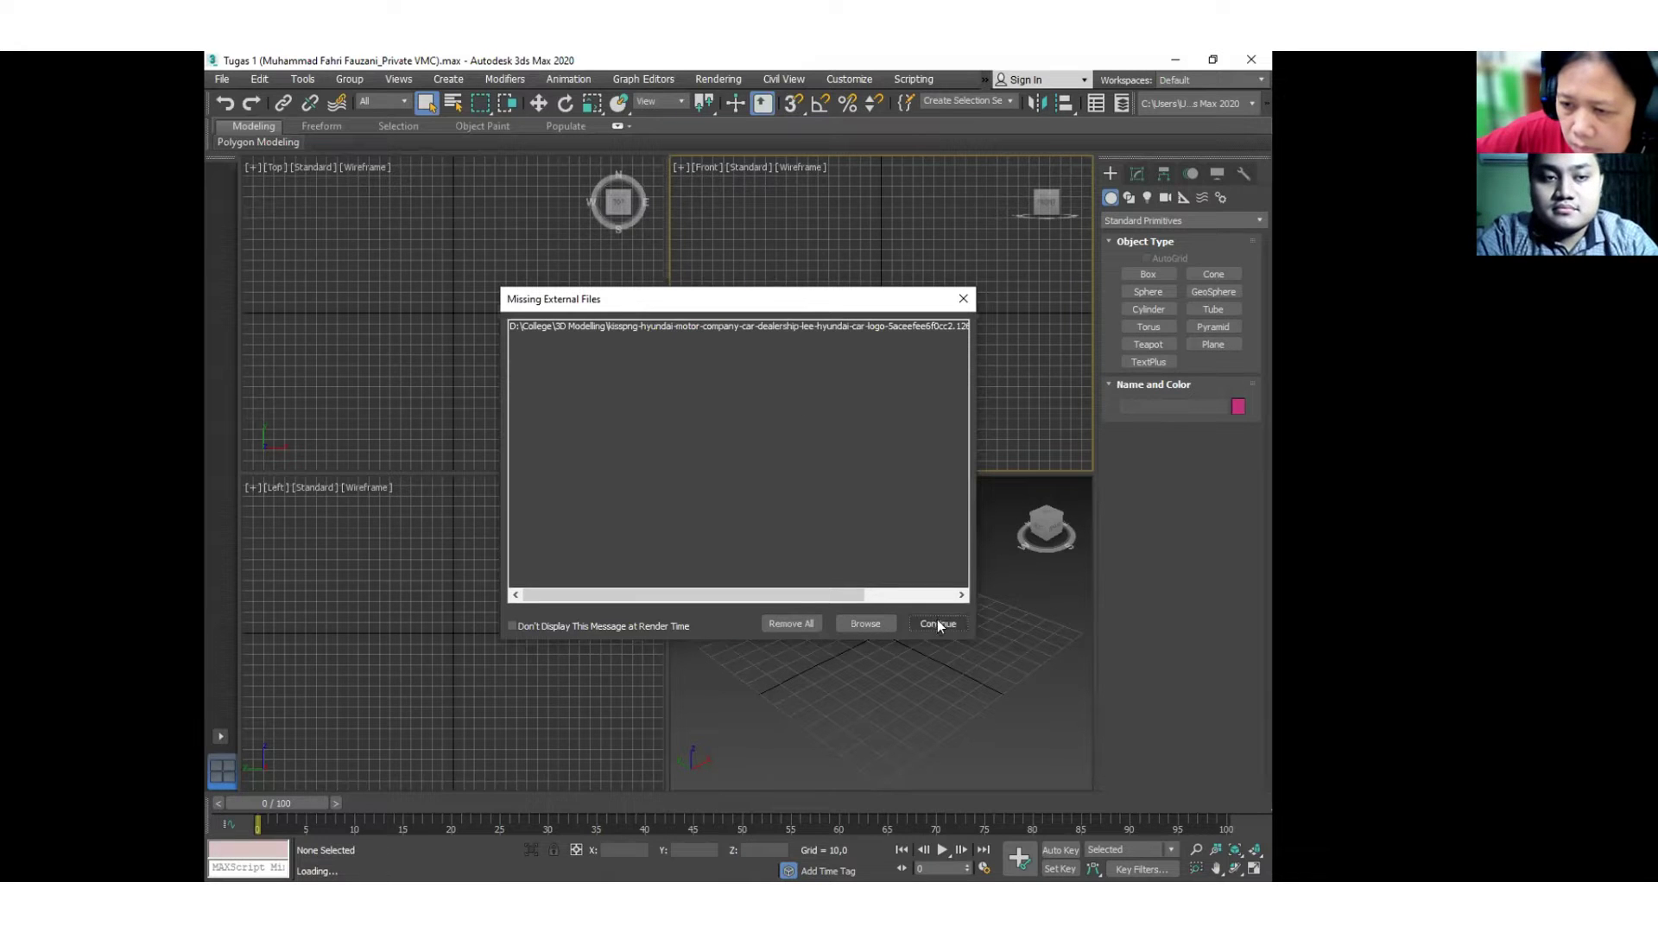
left_click(938, 621)
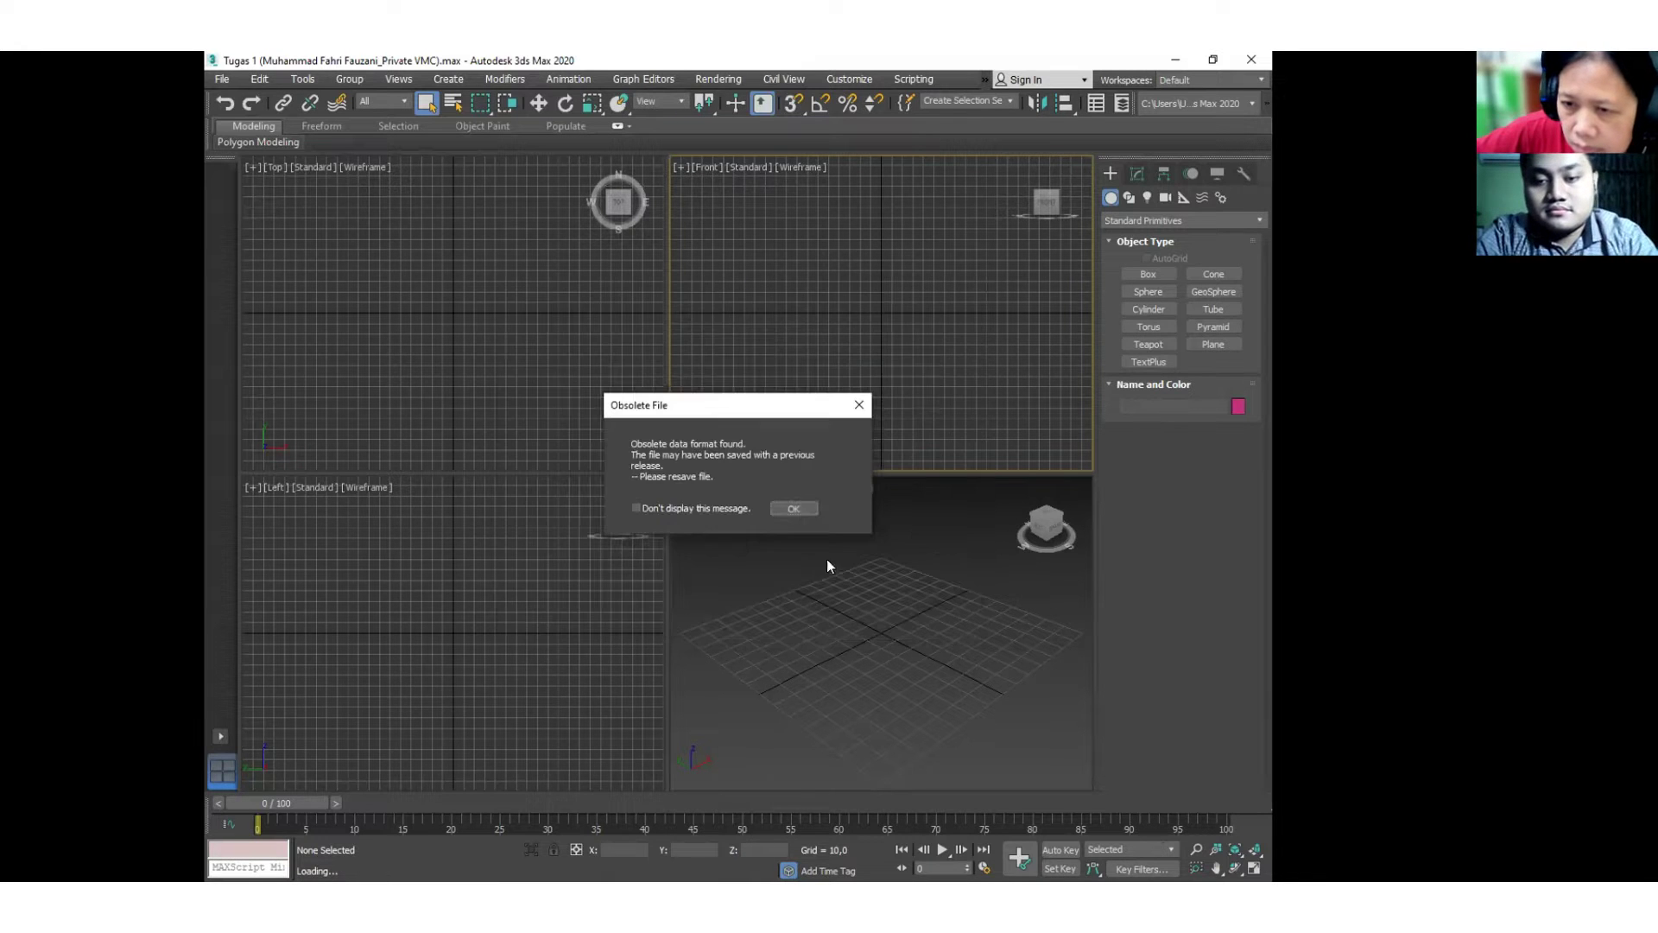
left_click(795, 509)
left_click(915, 535)
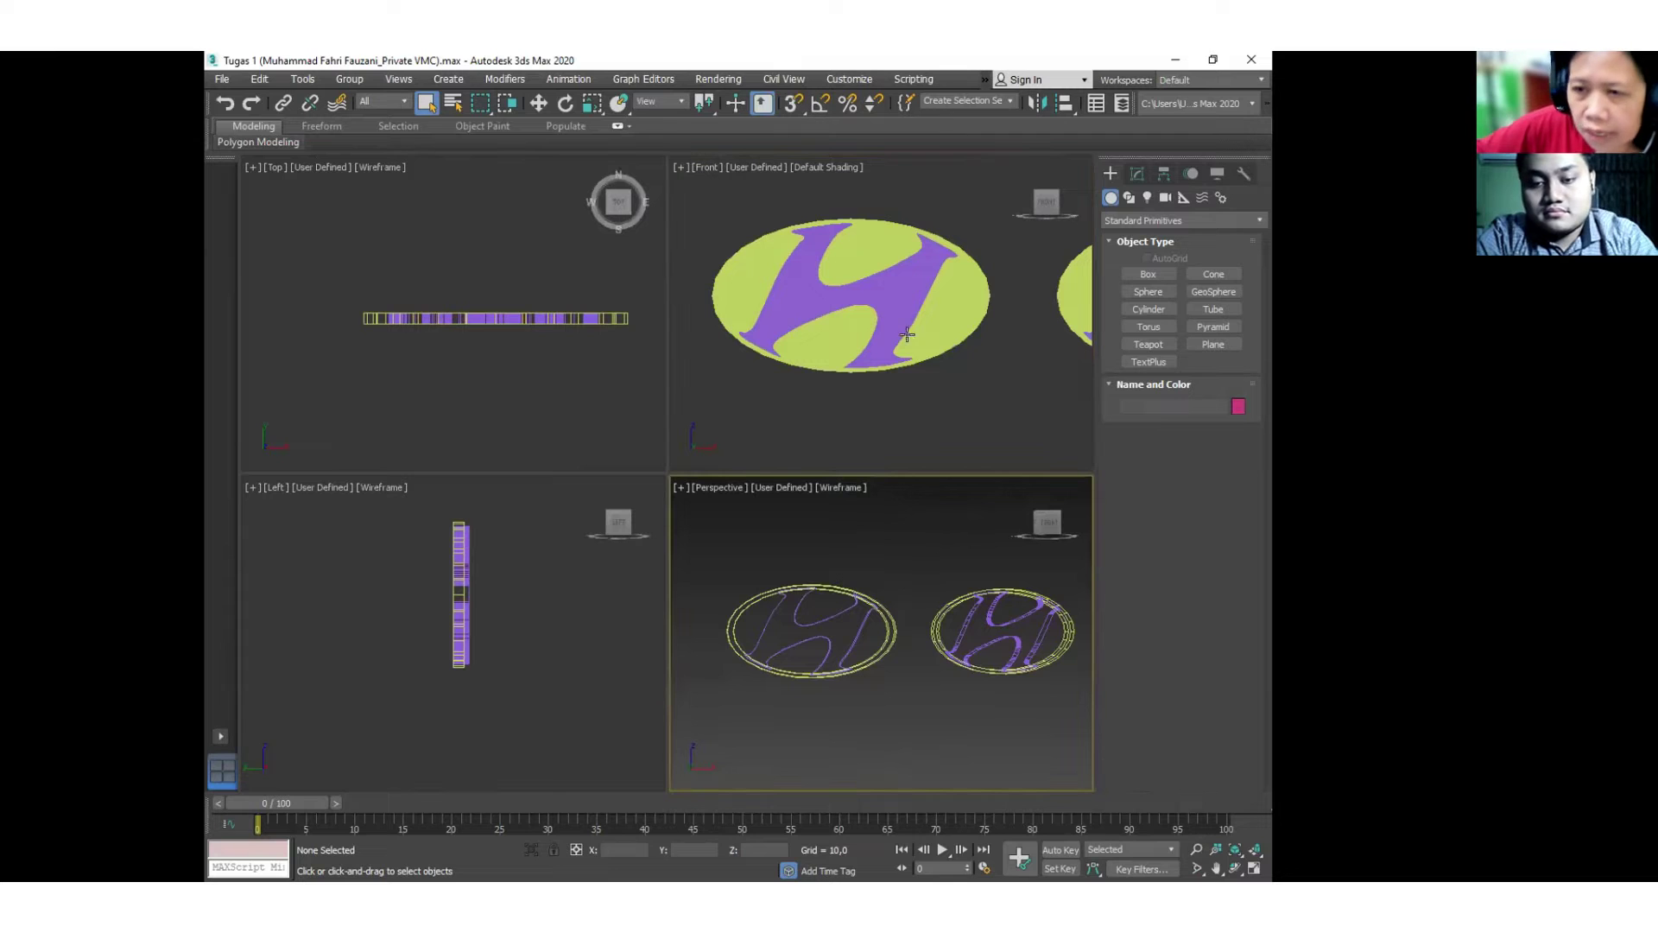
View the two logos at an angle in the Perspective viewport with default shading.
key("ctrl+r")
left_click_drag(871, 682, 869, 683)
right_click(869, 683)
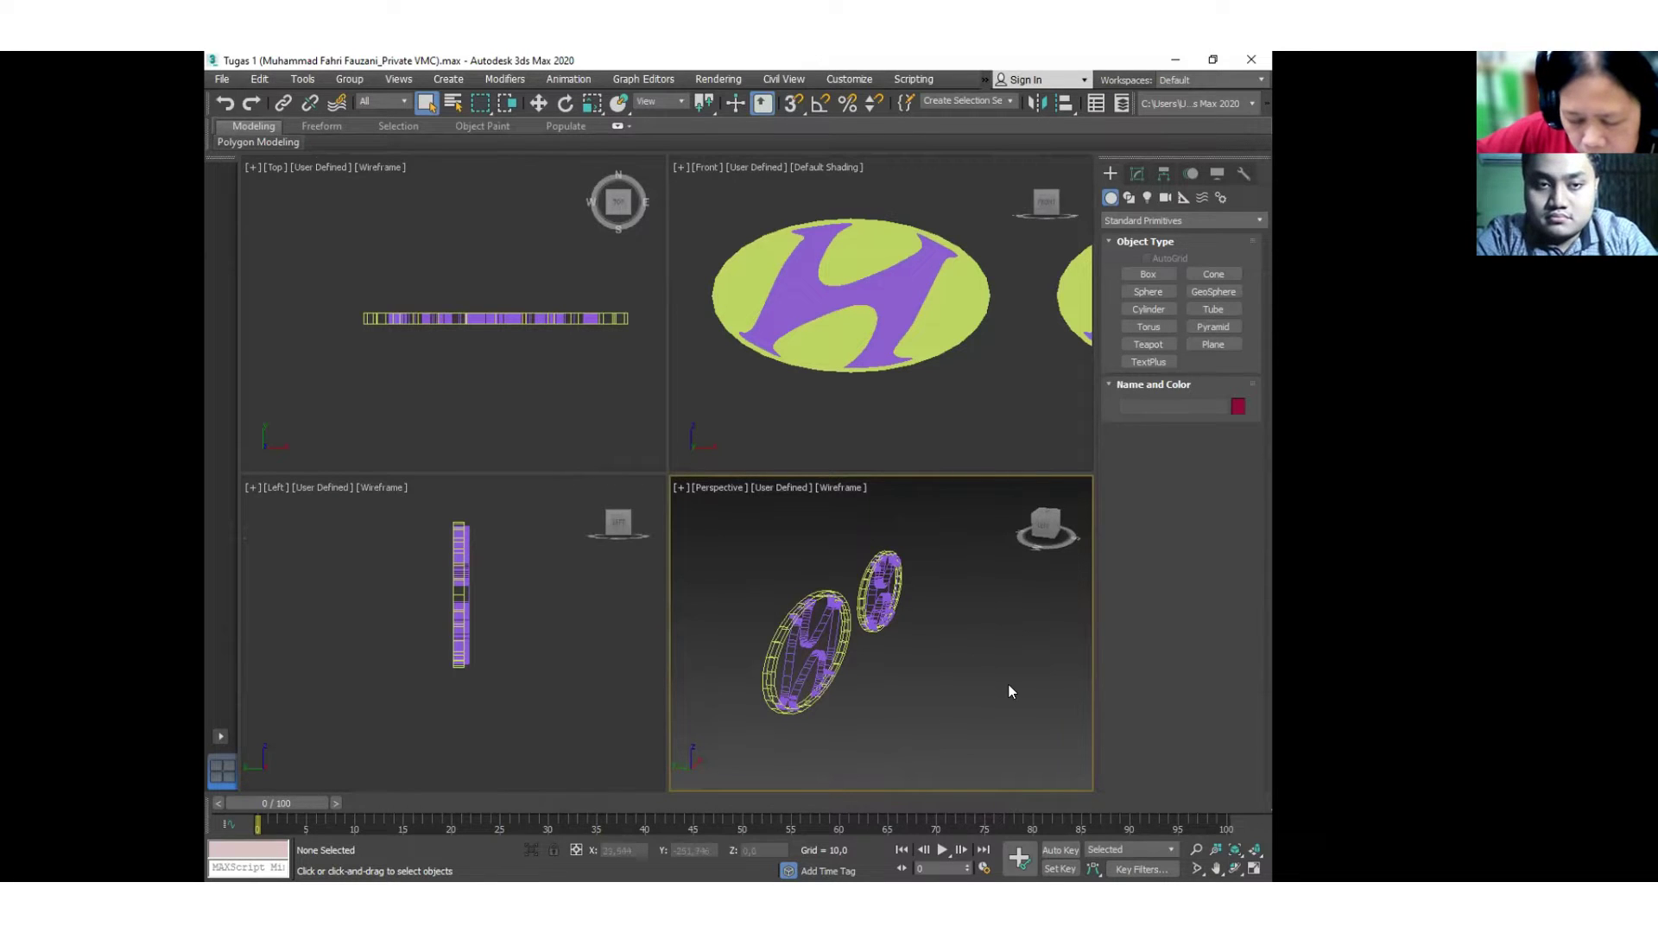
key("F3")
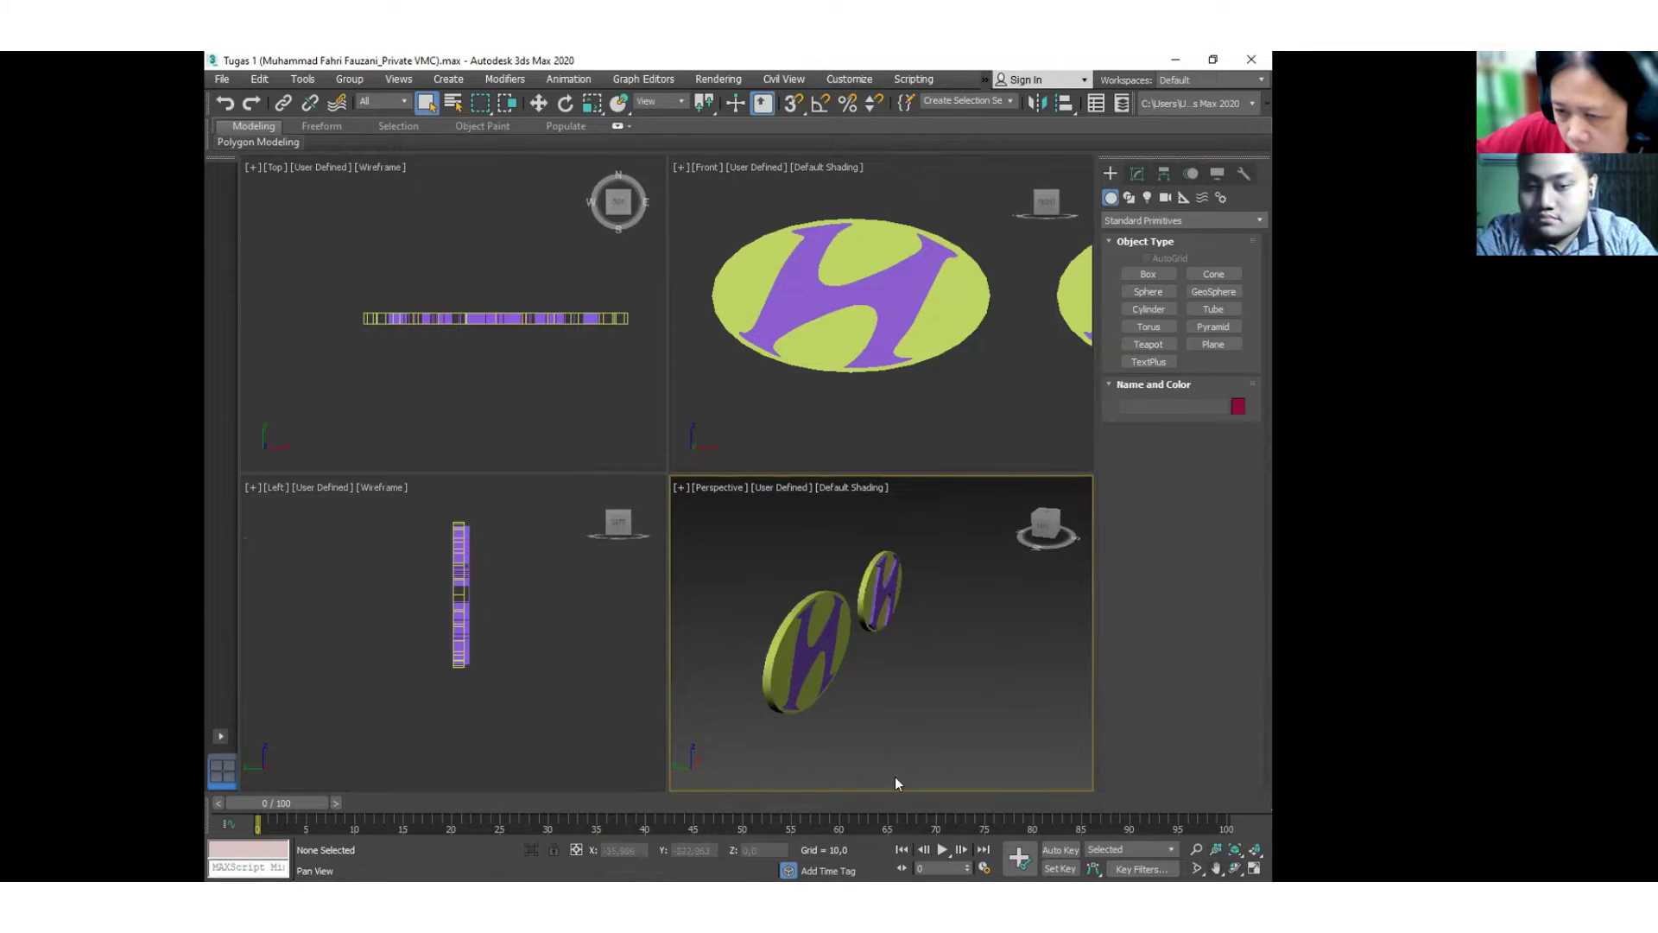
Maximize the Perspective viewport with the two logos in an oblique view.
key("ctrl+r")
left_click_drag(766, 622, 731, 642)
right_click(798, 653)
left_click(815, 620)
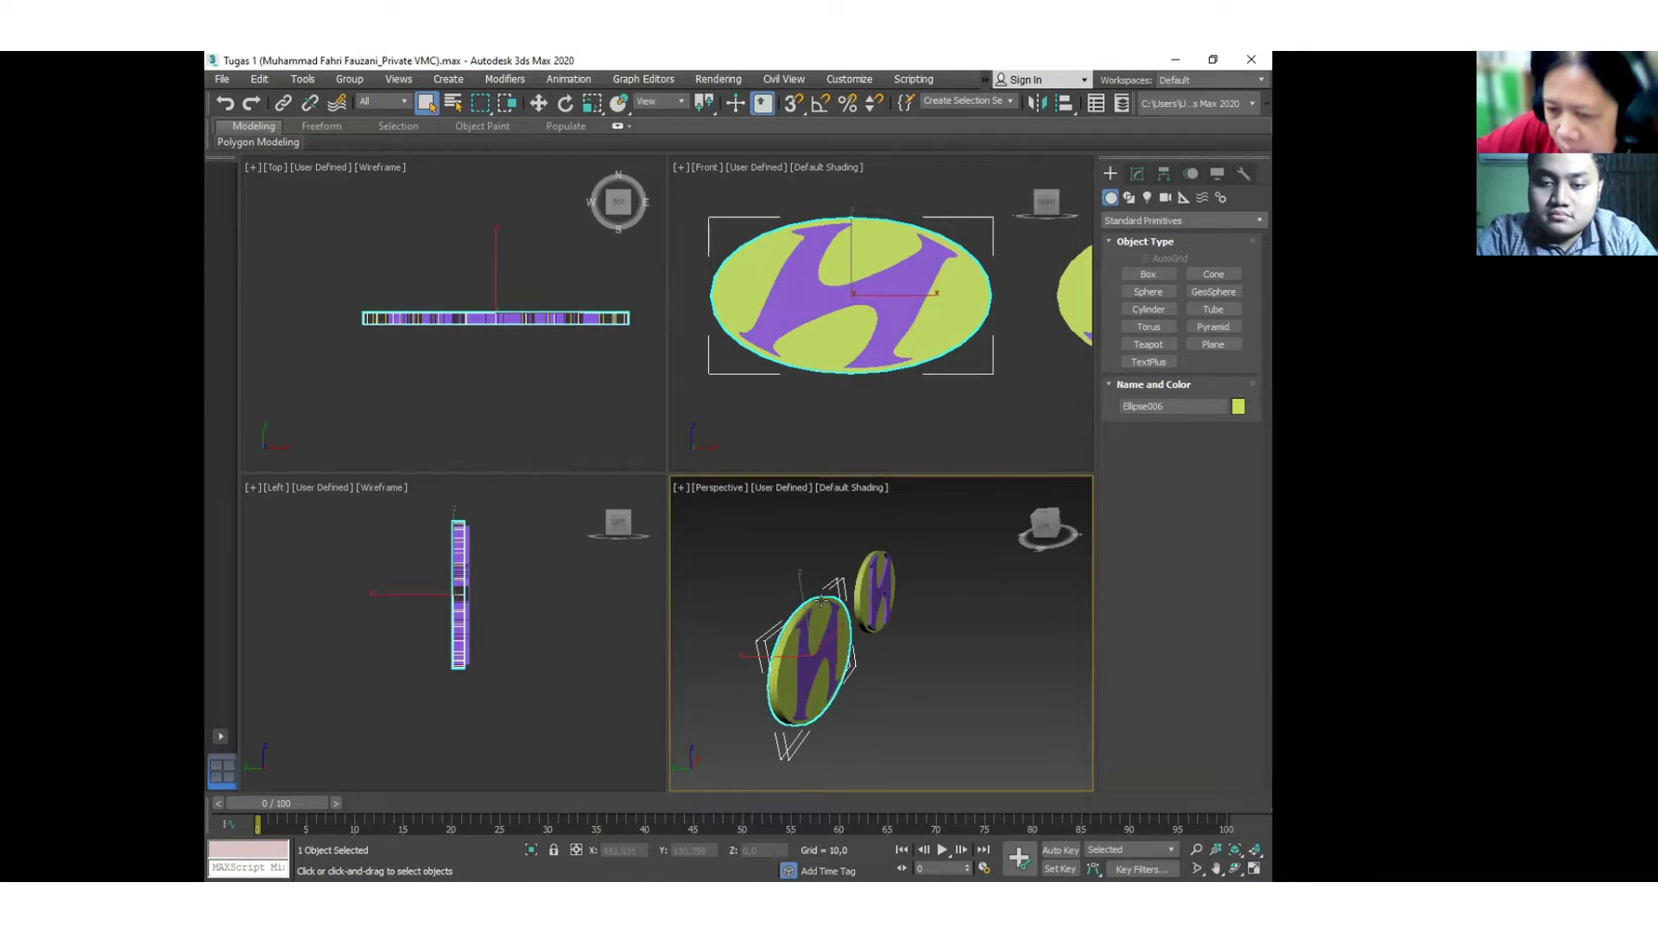
left_click(987, 680)
key("alt+w")
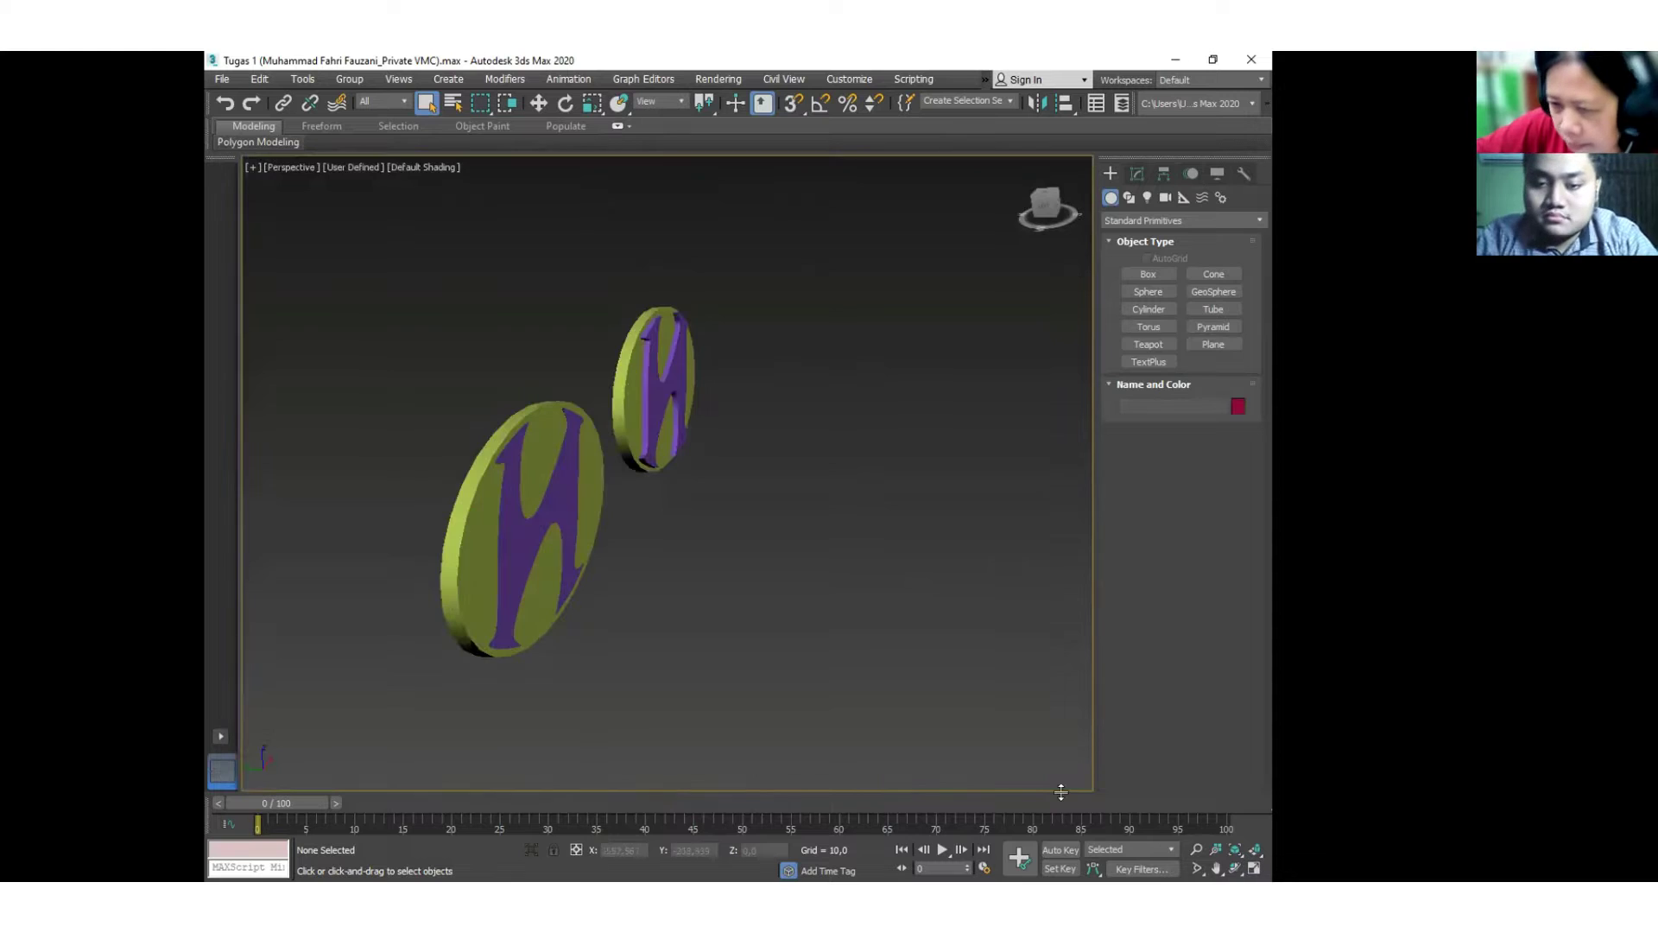
Examine the nearest logo's disc and H shape as separate objects from an oblique angle.
left_click(1235, 868)
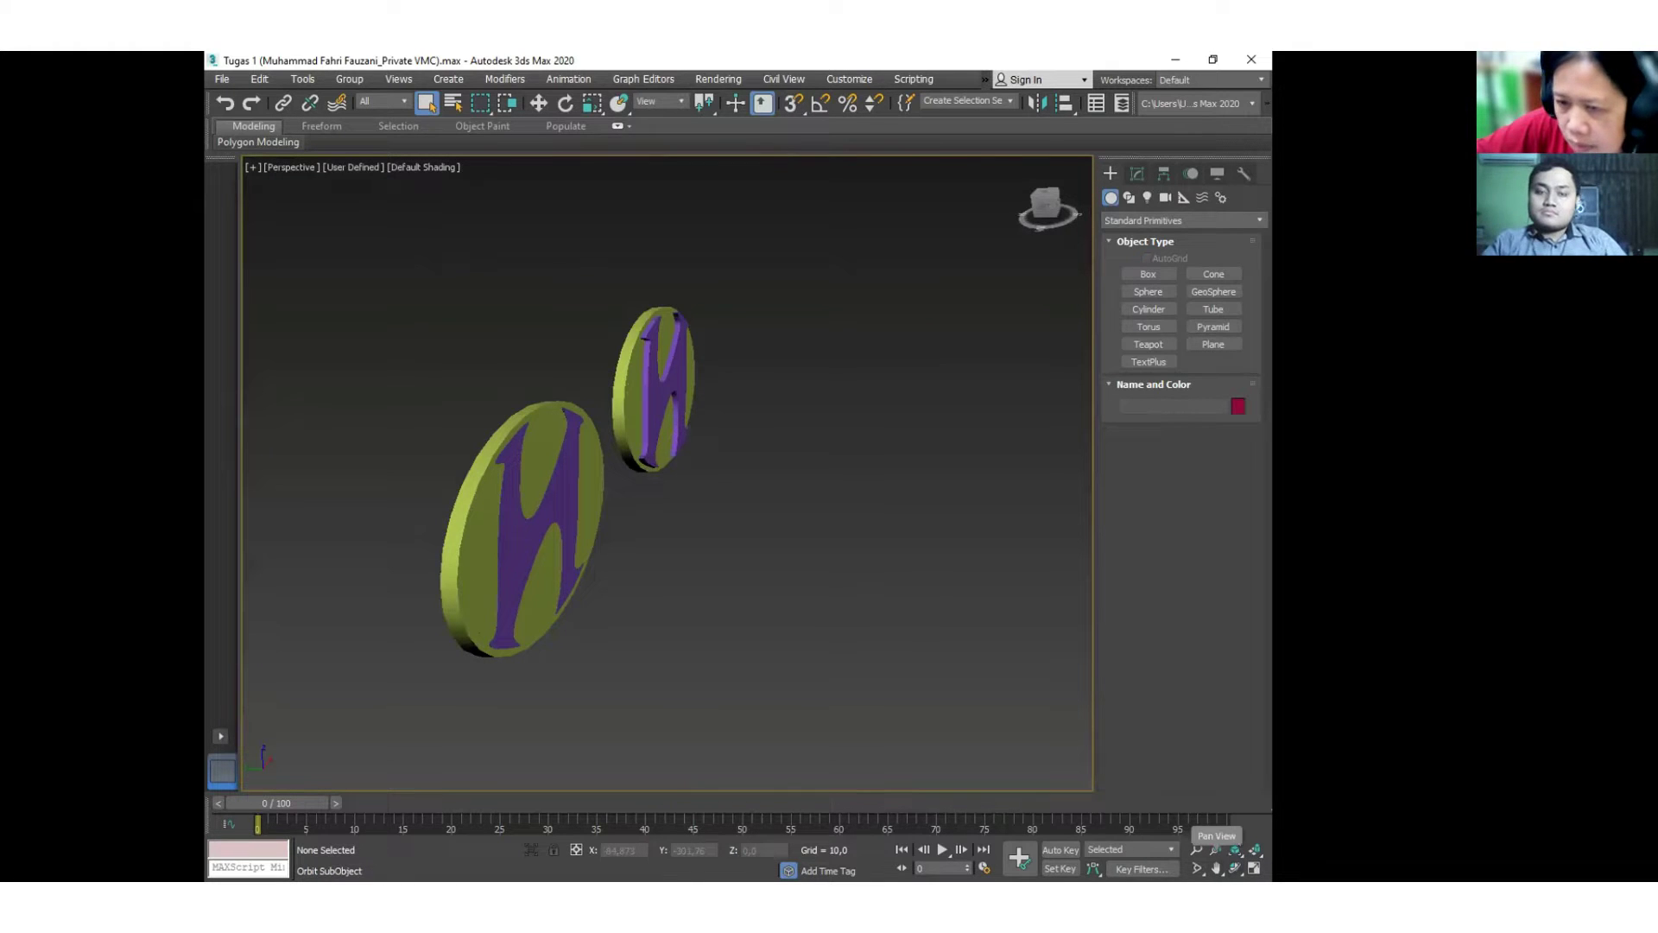
left_click_drag(743, 525, 759, 581)
right_click(759, 581)
left_click(578, 493)
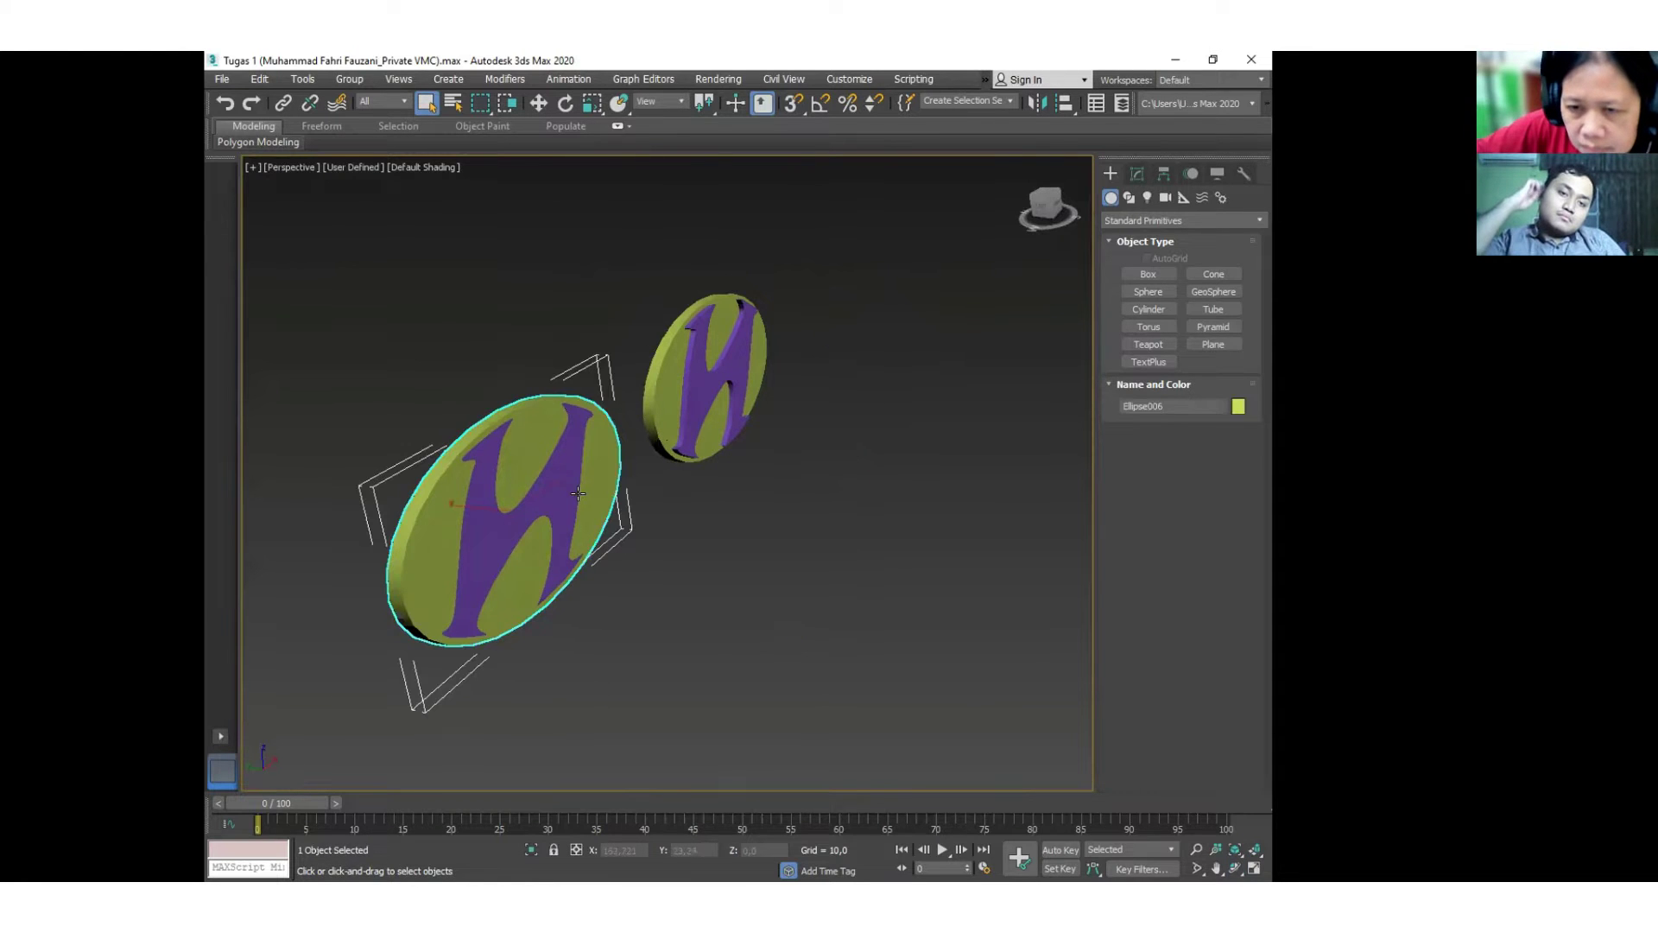
left_click(552, 393)
left_click(544, 402)
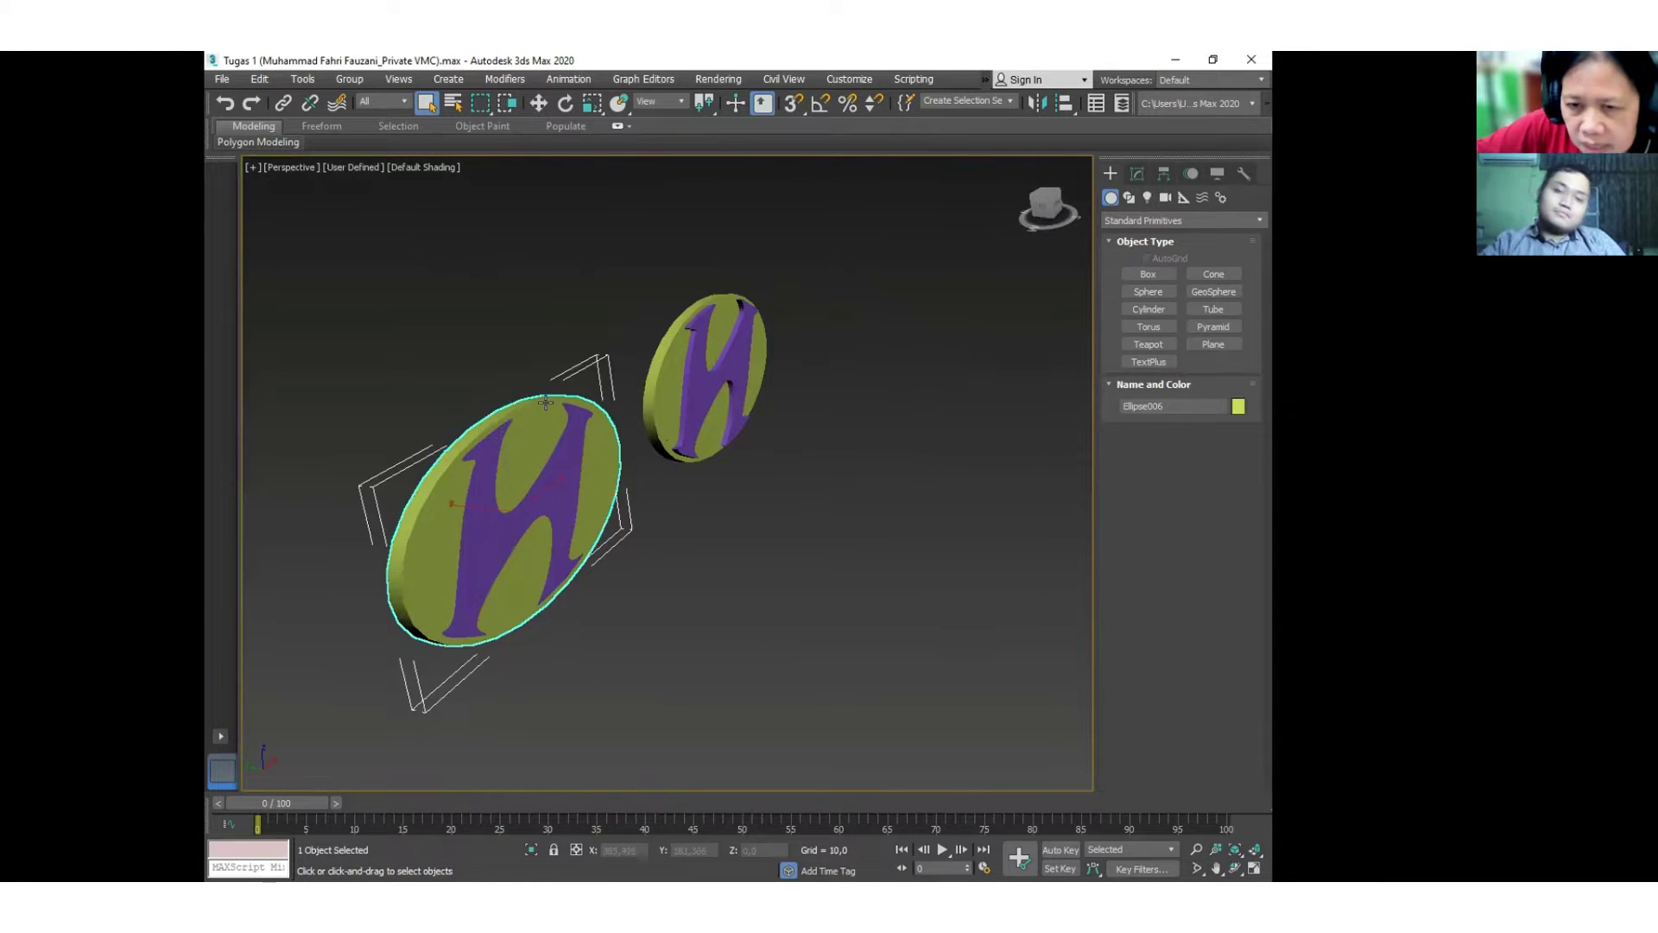
left_click(579, 443)
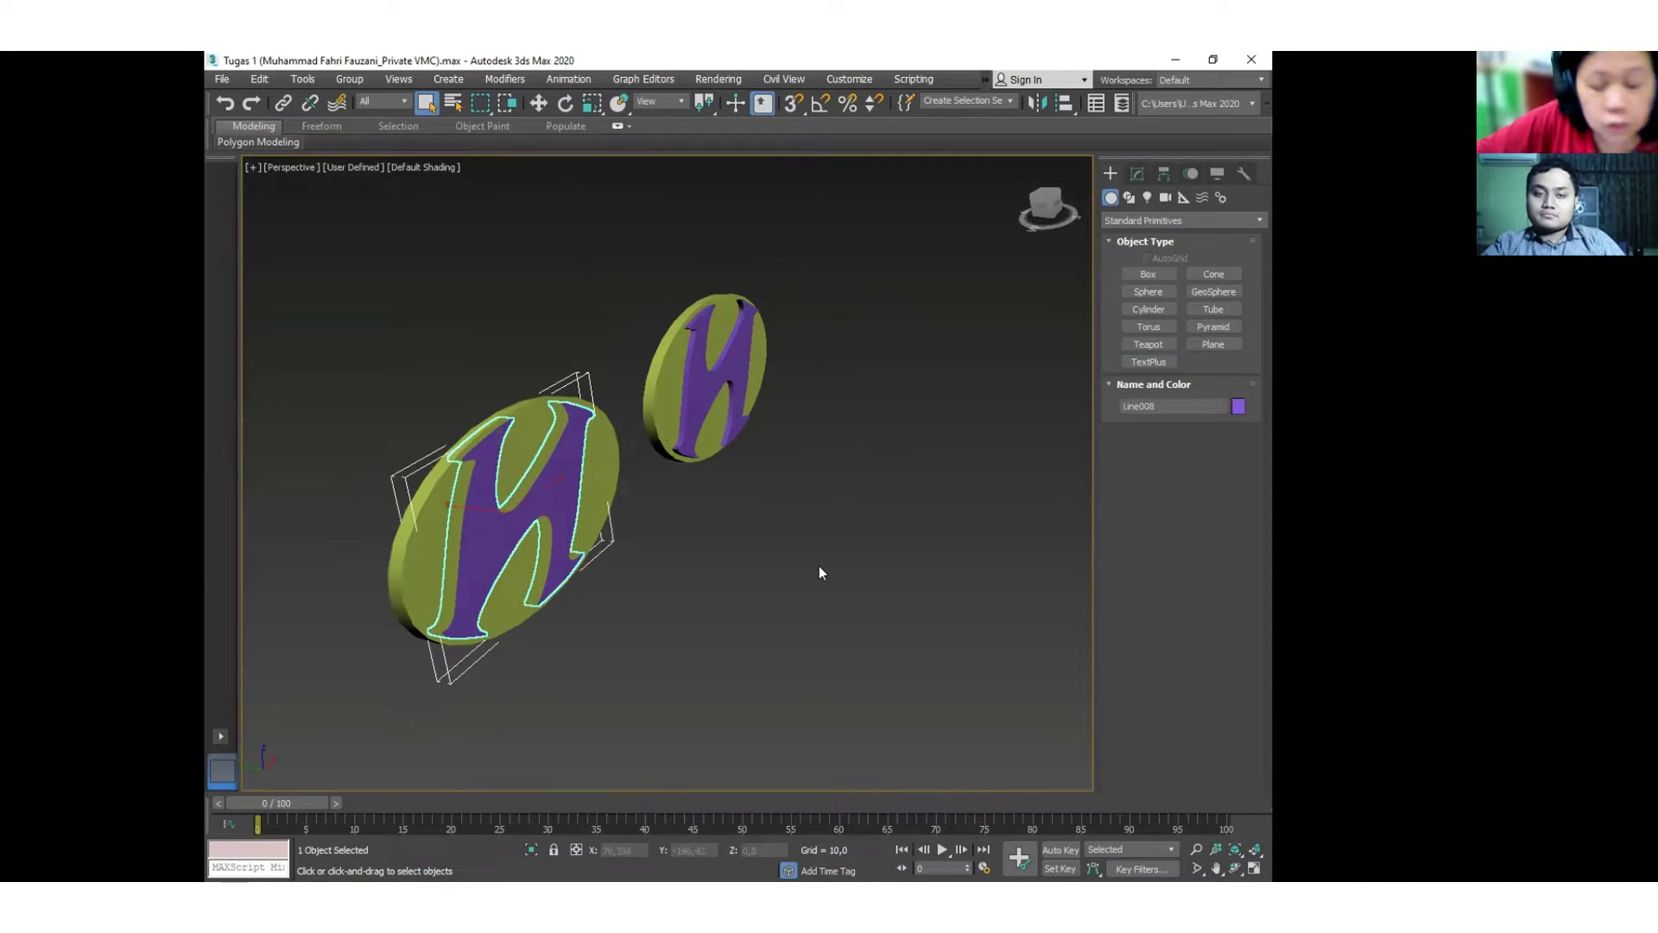
left_click(889, 641)
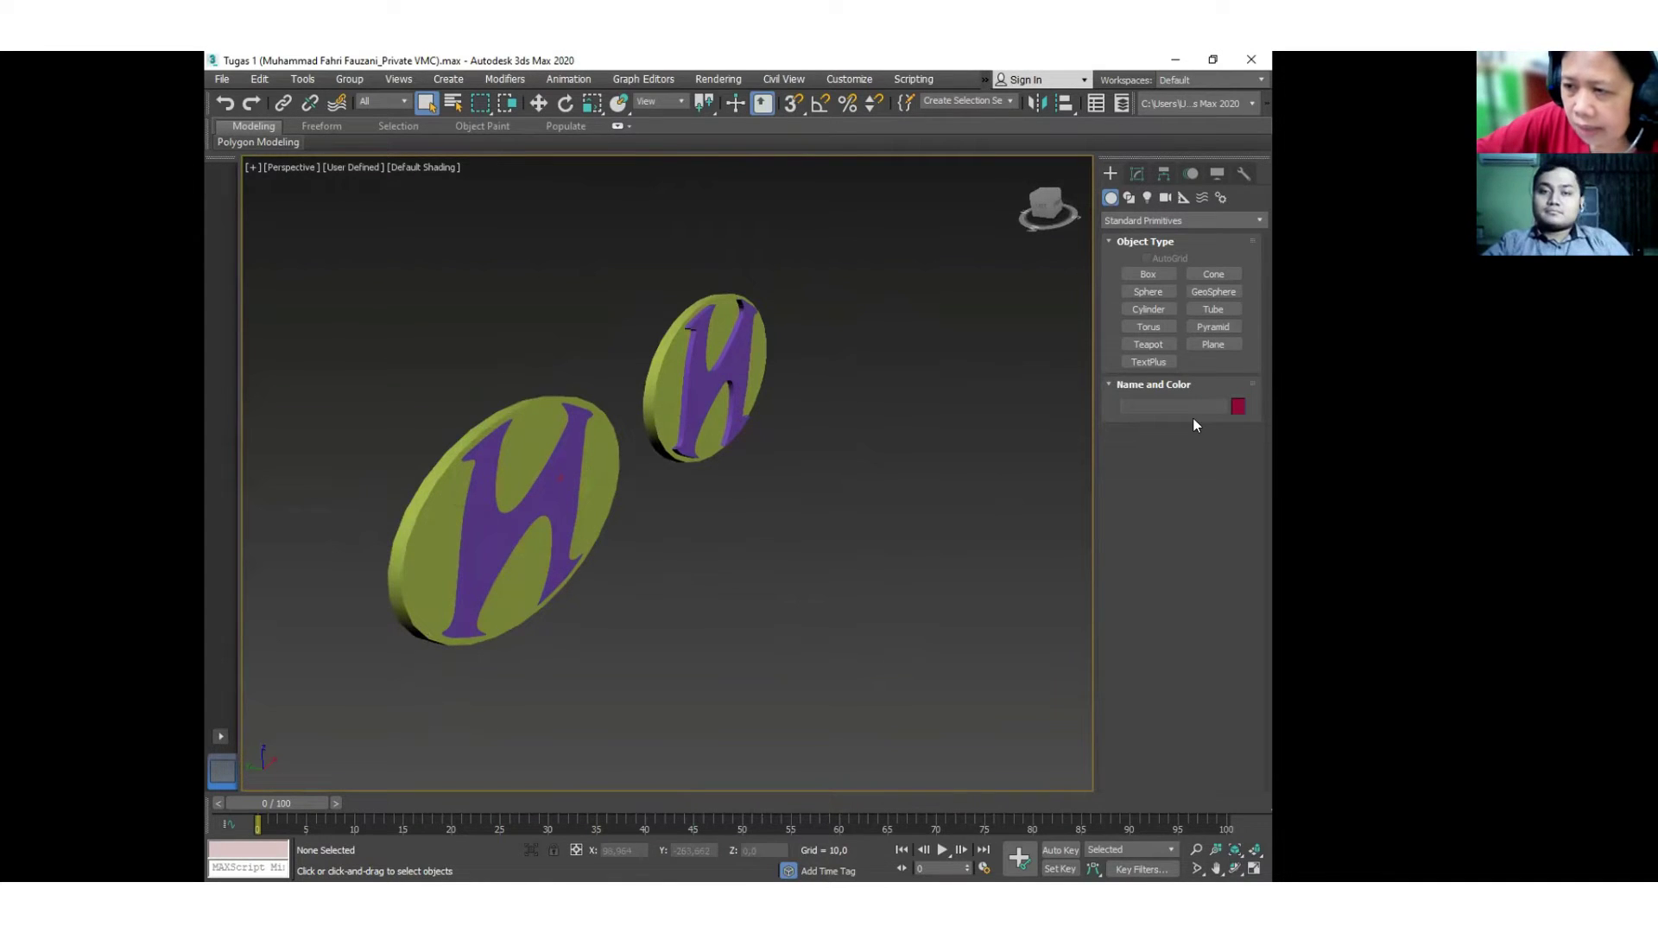
Copy the nearest logo's disc and H together to a spot beside the existing logos.
scroll(864, 531, "down", 1)
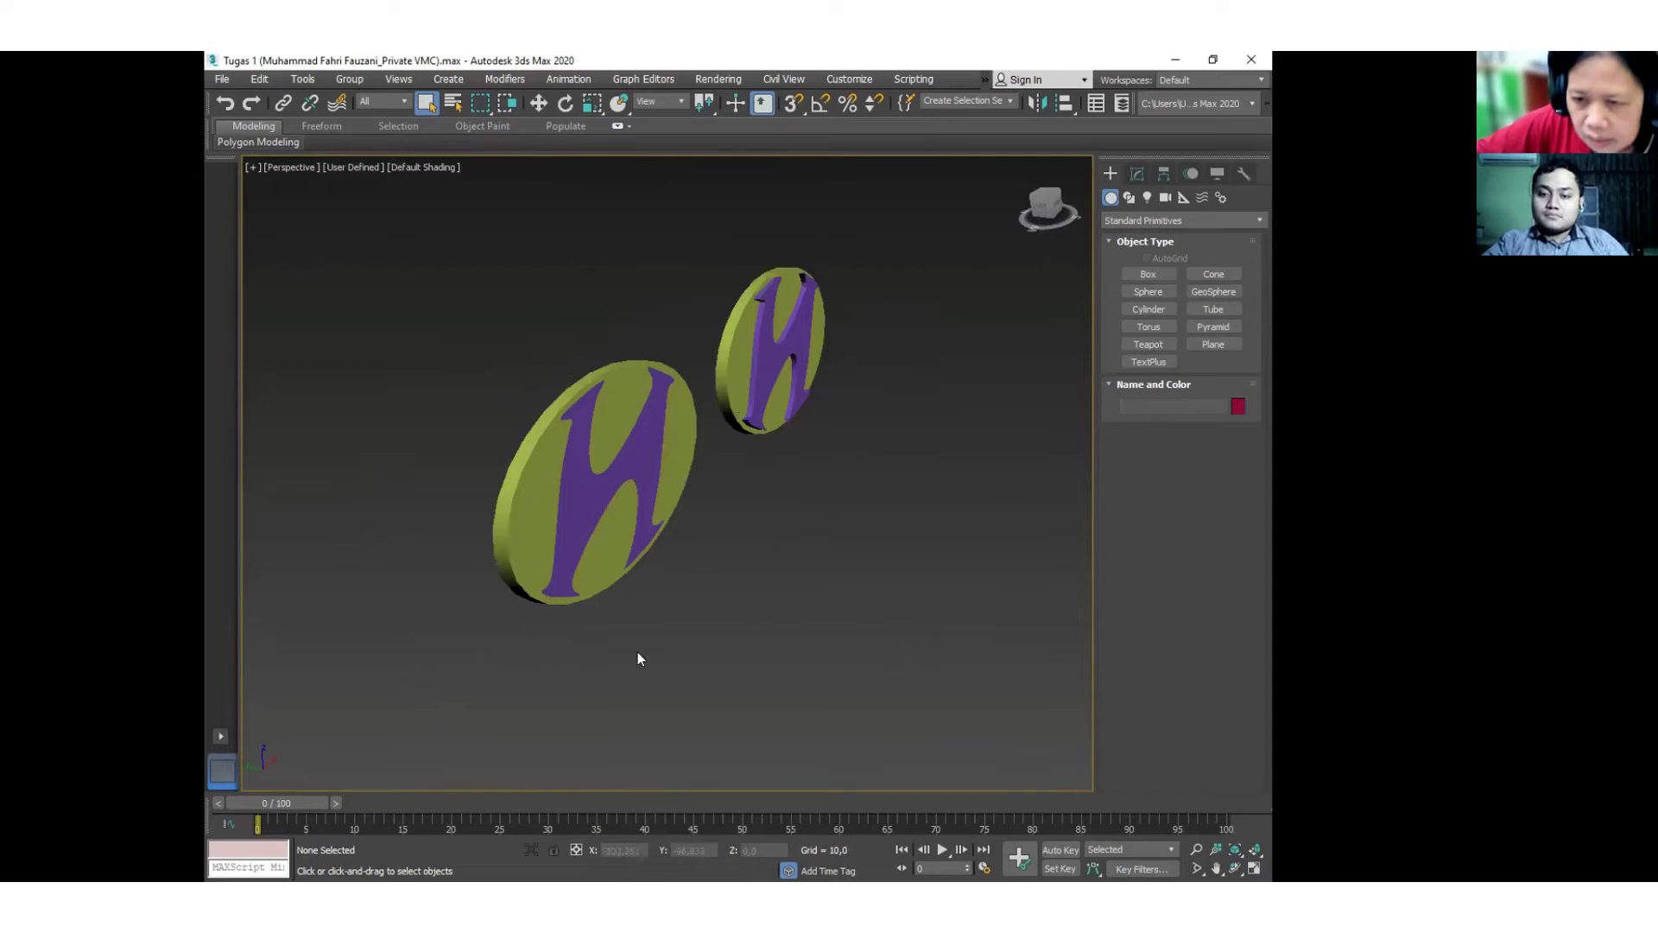
left_click_drag(736, 656, 468, 475)
key("w")
left_click_drag(587, 488, 466, 615, "shift")
left_click(741, 546)
middle_click_drag(740, 545, 829, 518, "alt")
Try to subtract the H from the copied disc with a ProBoolean compound object.
left_click(899, 311)
left_click(1119, 222)
left_click(1143, 267)
left_click(615, 525)
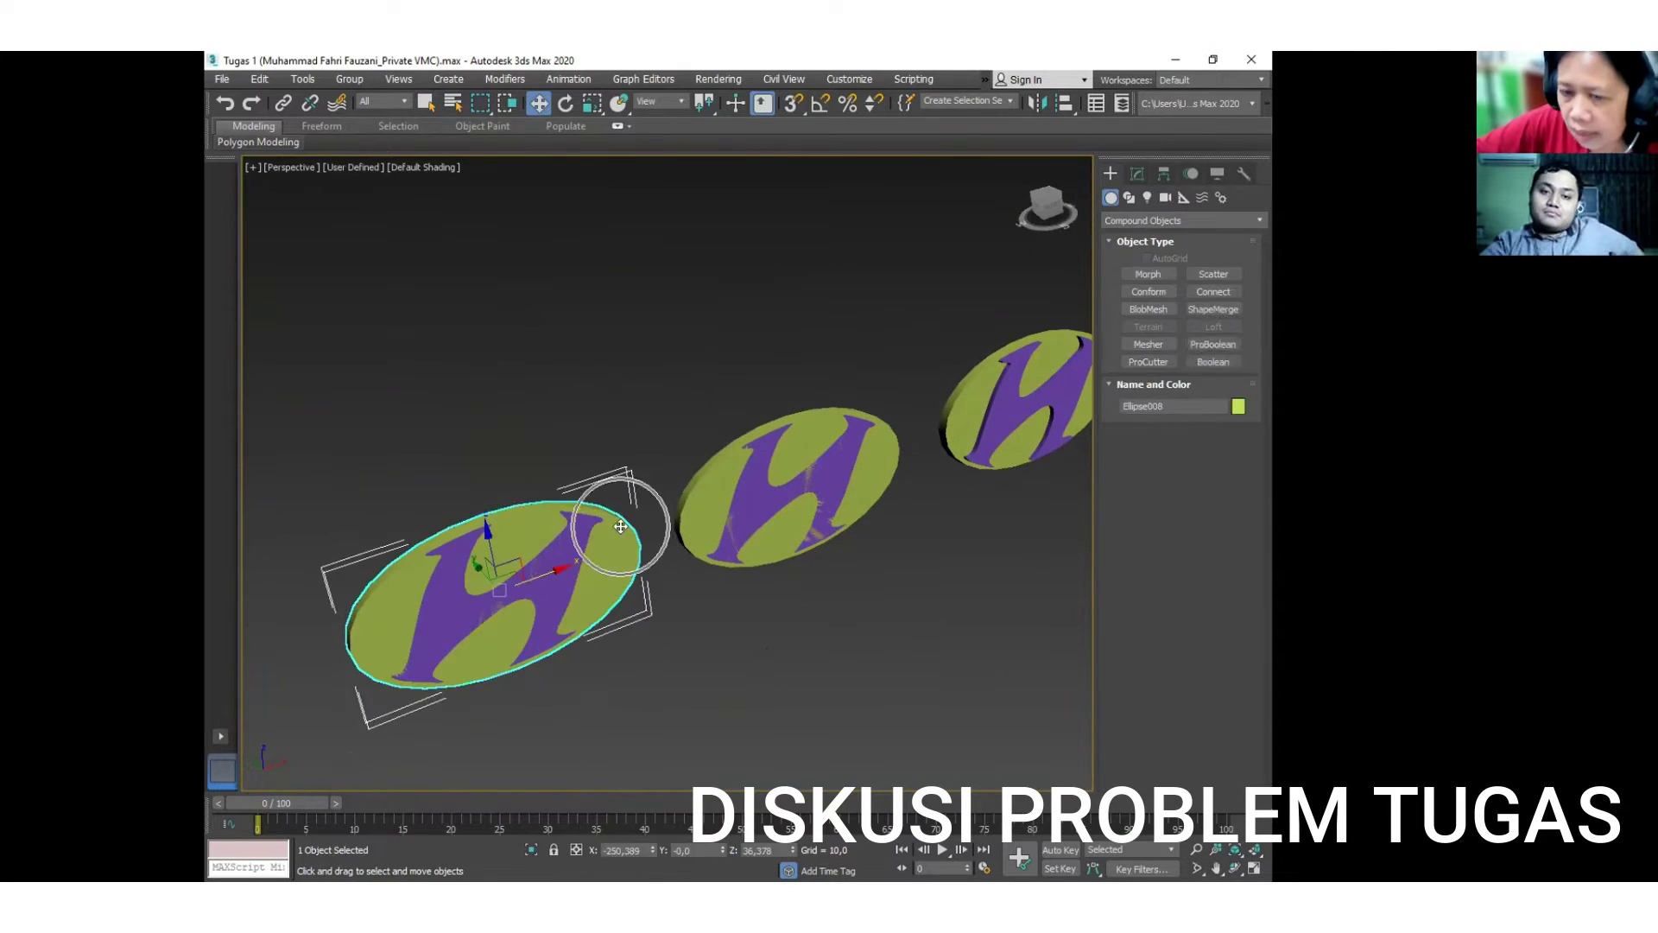
left_click(1218, 346)
left_click(1203, 452)
left_click(535, 587)
middle_click_drag(535, 595, 690, 605, "alt")
key("ctrl+z")
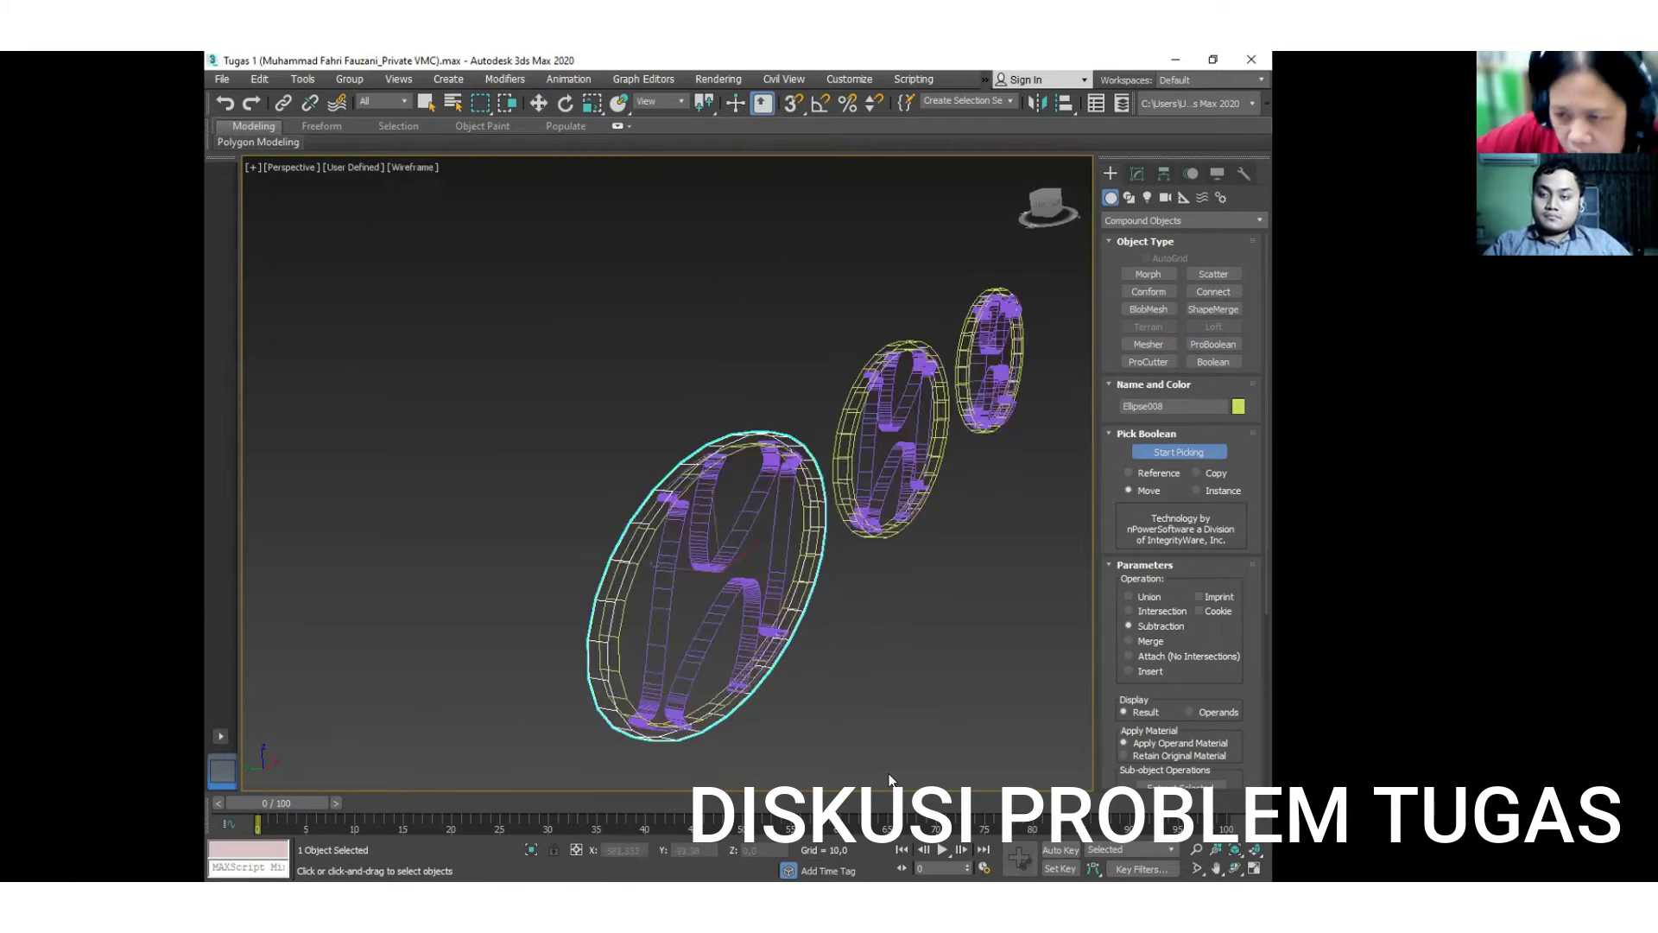
Scale the copied logo's H and reposition it so that it passes through the disc.
key("alt+w")
key("F3")
key("w")
left_click(954, 590)
left_click(751, 691)
left_click_drag(534, 577, 595, 603)
scroll(518, 587, "down", 3)
left_click(591, 103)
left_click(1017, 658)
key("F3")
middle_click_drag(1017, 658, 873, 635, "alt")
left_click(855, 577)
left_click_drag(915, 567, 984, 570)
key("w")
left_click(967, 647)
mouse_move(968, 648)
middle_mouse_down("alt")
mouse_move(915, 673)
mouse_move(950, 653)
mouse_move(927, 626)
mouse_move(1011, 635)
mouse_move(937, 563)
middle_mouse_up("alt")
Subtract the enlarged H from the copied disc with ProBoolean.
left_click(725, 629)
left_click(1212, 343)
left_click(1177, 452)
left_click(782, 629)
key("F3")
key("F3")
key("w")
Convert the cut disc to an editable mesh and switch to its Element level.
left_click(1136, 173)
right_click(925, 615)
left_click(1122, 773)
left_click(1219, 419)
Delete the selected piece of the cut logo.
left_click(283, 103)
left_click(1029, 622)
left_click(829, 561)
scroll(863, 544, "down", 3)
key("Delete")
scroll(863, 544, "up", 3)
key("alt+w")
Subtract the H from the neighbouring logo's disc with ProBoolean in Subtraction mode.
left_click(805, 544)
left_click(1109, 173)
left_click(1183, 221)
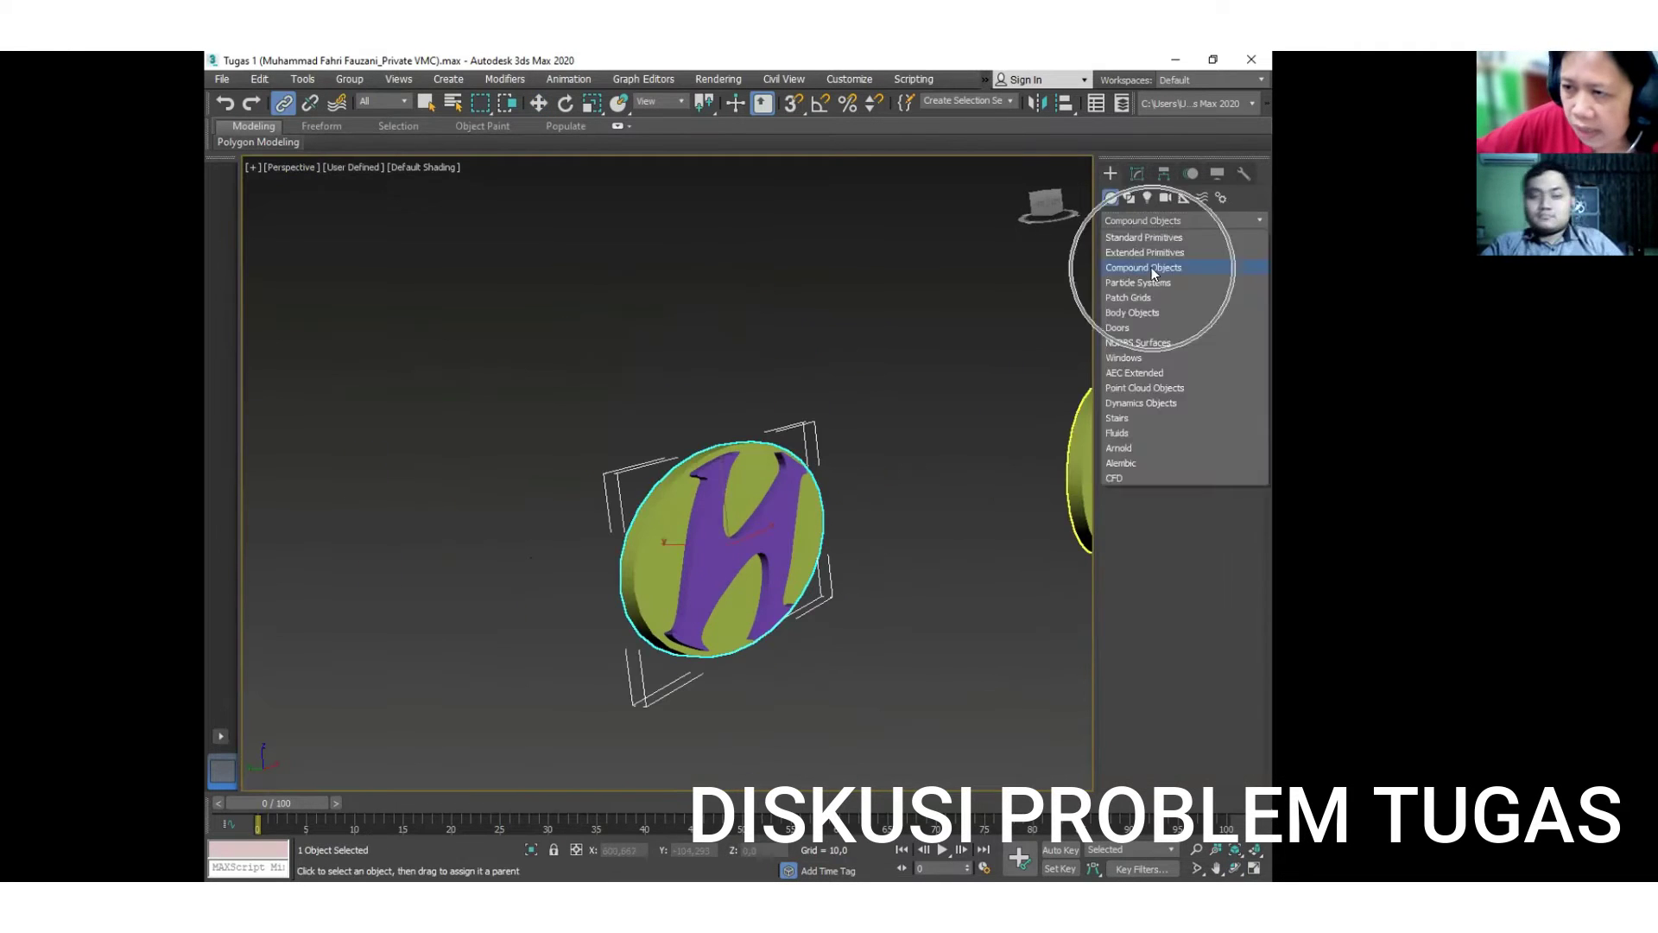
left_click(1152, 268)
left_click(1211, 343)
left_click(1178, 451)
left_click(726, 529)
middle_click_drag(726, 529, 855, 523, "alt")
Convert this cut disc to an editable mesh and select polygons on its face.
right_click(803, 511)
left_click(1001, 669)
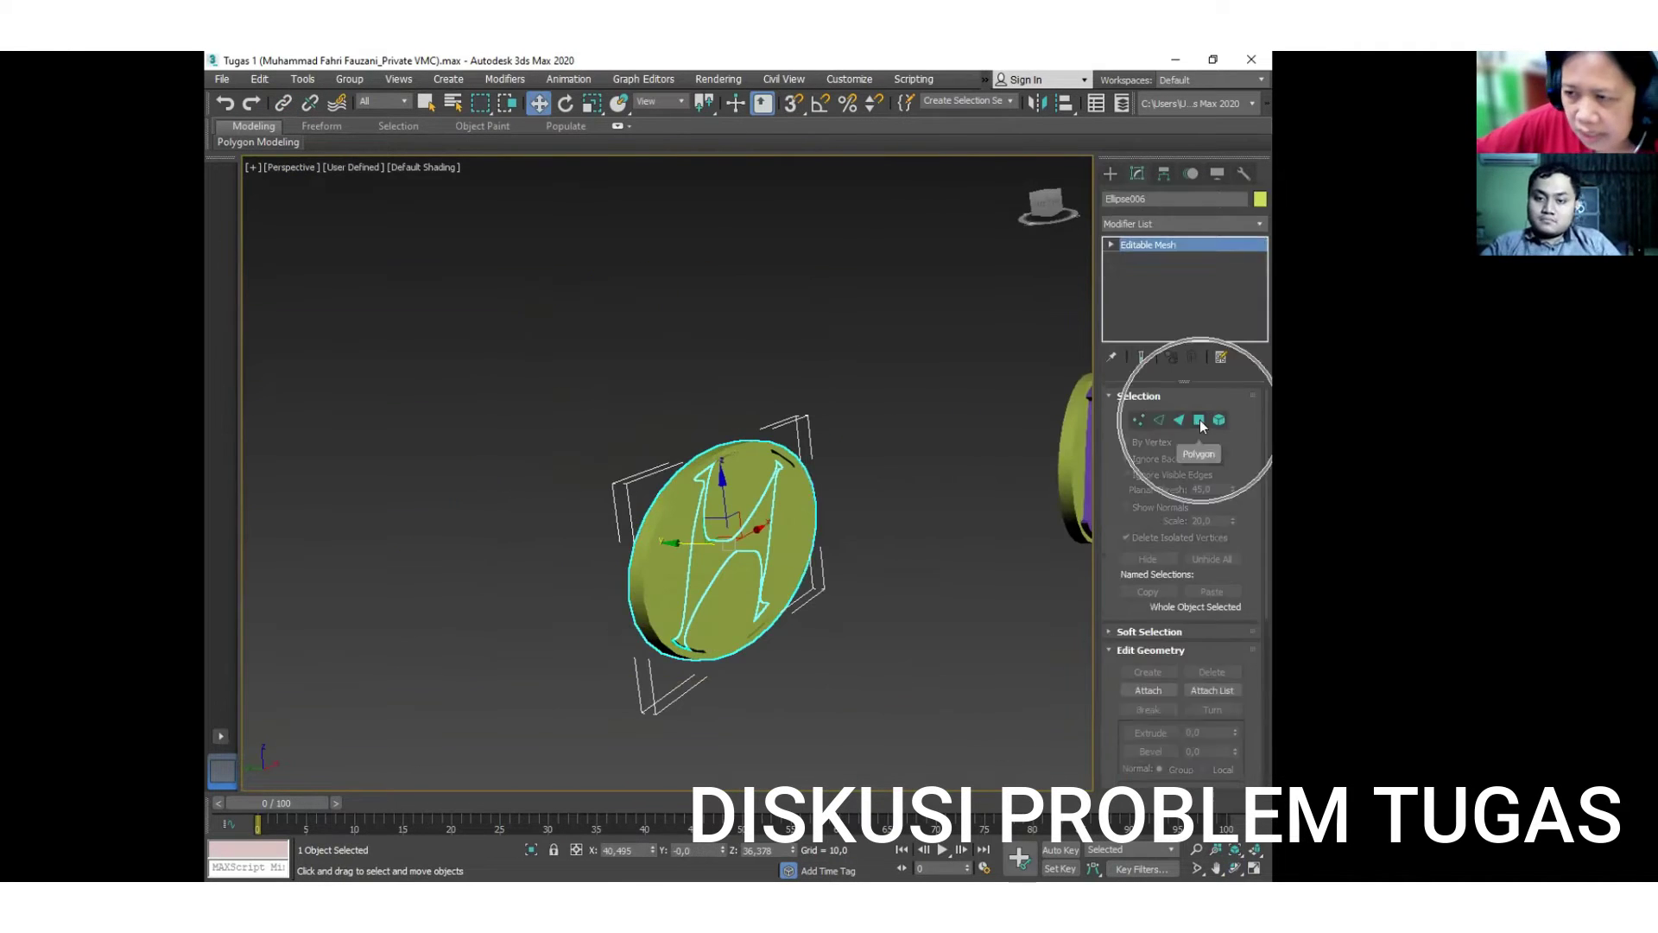
left_click(1199, 421)
left_click(769, 488)
left_click(770, 462)
left_click(892, 485)
Display edged faces and select the disc body around the H at Element level.
key("F3")
key("F3")
mouse_move(772, 510)
middle_mouse_down("alt")
mouse_move(751, 515)
mouse_move(761, 526)
middle_mouse_up("alt")
key("F4")
key("5")
left_click(785, 496)
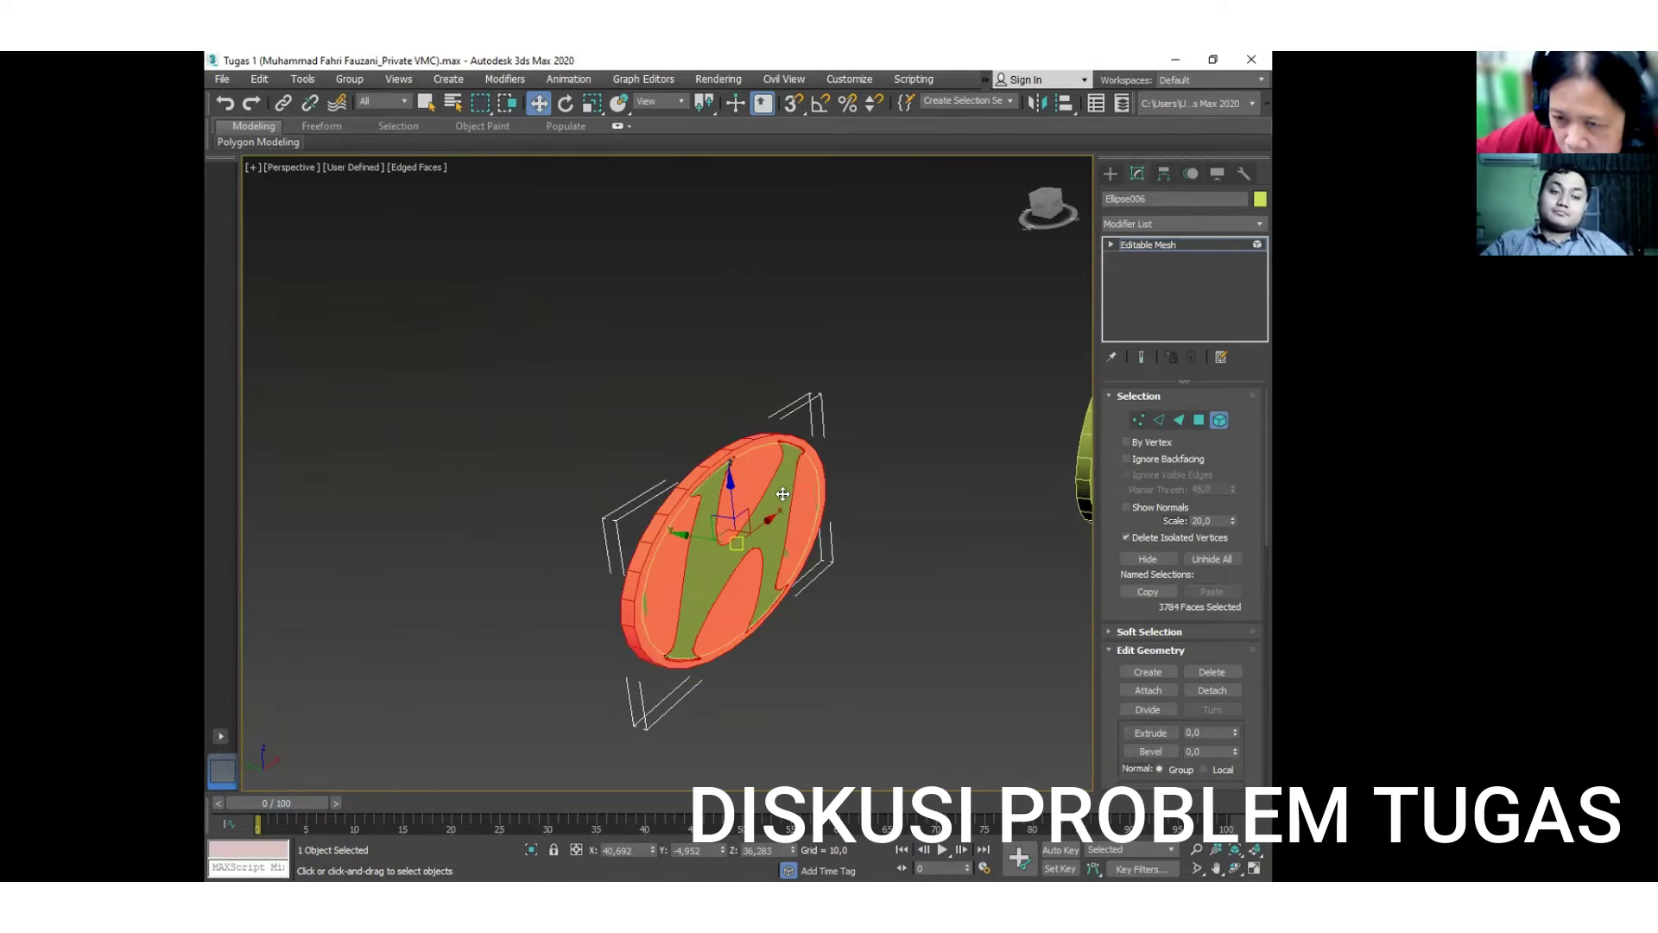
Leave Element level and delete the selected disc geometry.
key("5")
left_click_drag(734, 497, 917, 363)
key("Delete")
Scale the H of the remaining uncut logo along its depth until it is thicker than the disc.
scroll(936, 593, "down", 3)
middle_click_drag(1027, 468, 870, 548)
scroll(869, 547, "up", 1)
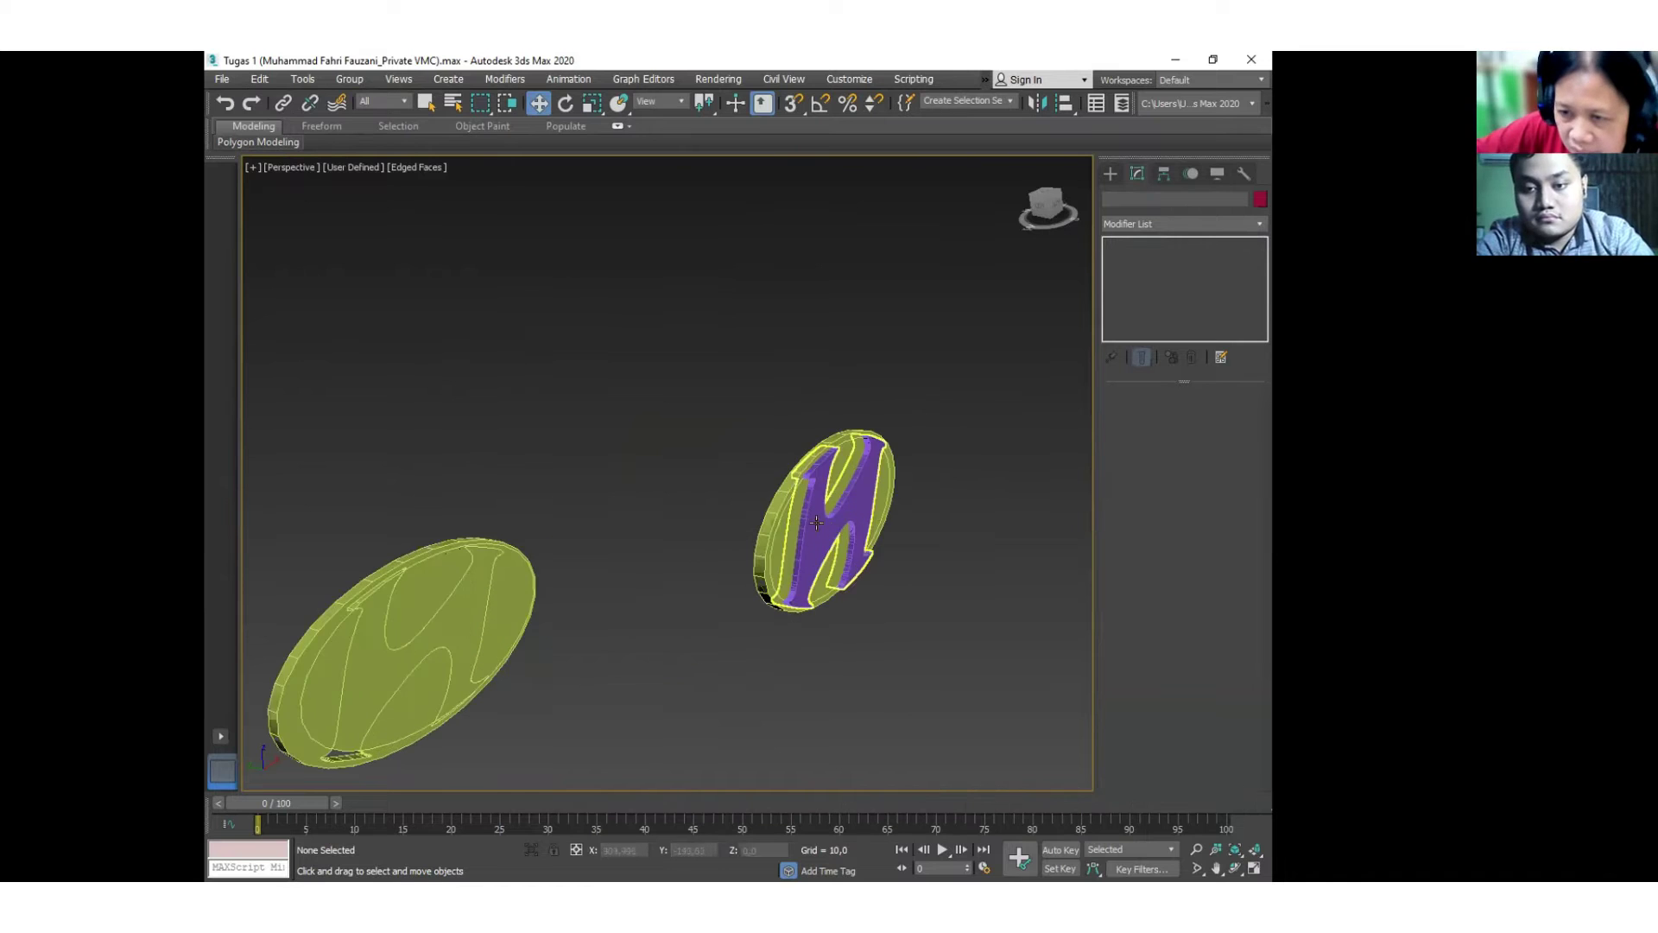
left_click(820, 520)
scroll(820, 521, "up", 5)
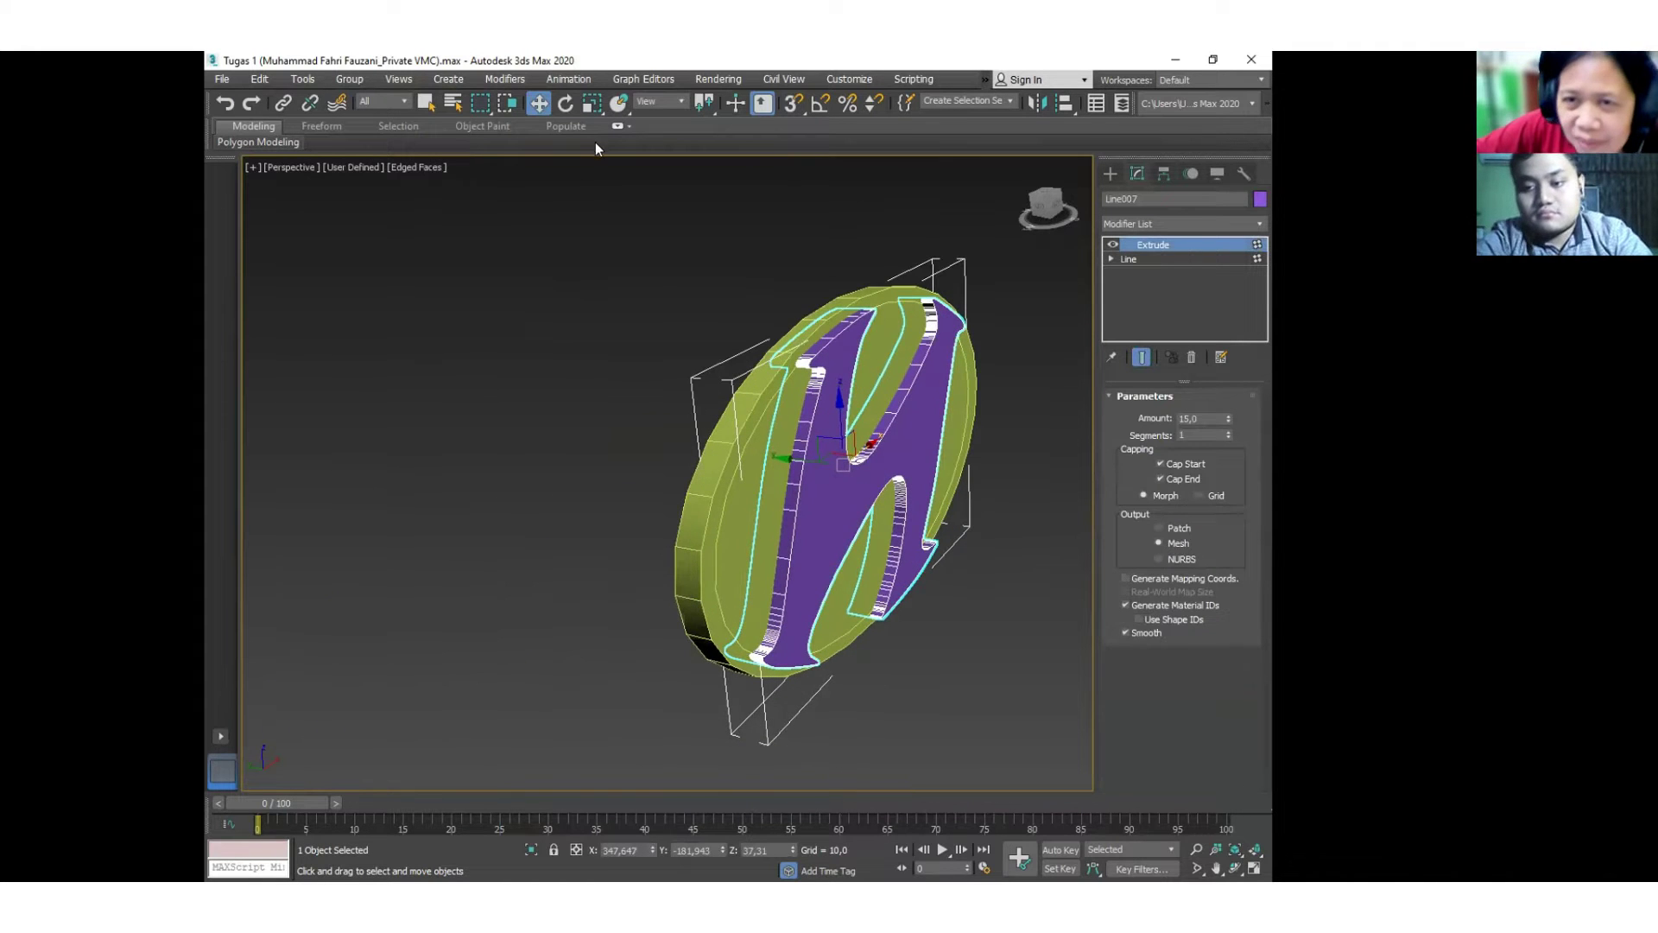
left_click(590, 104)
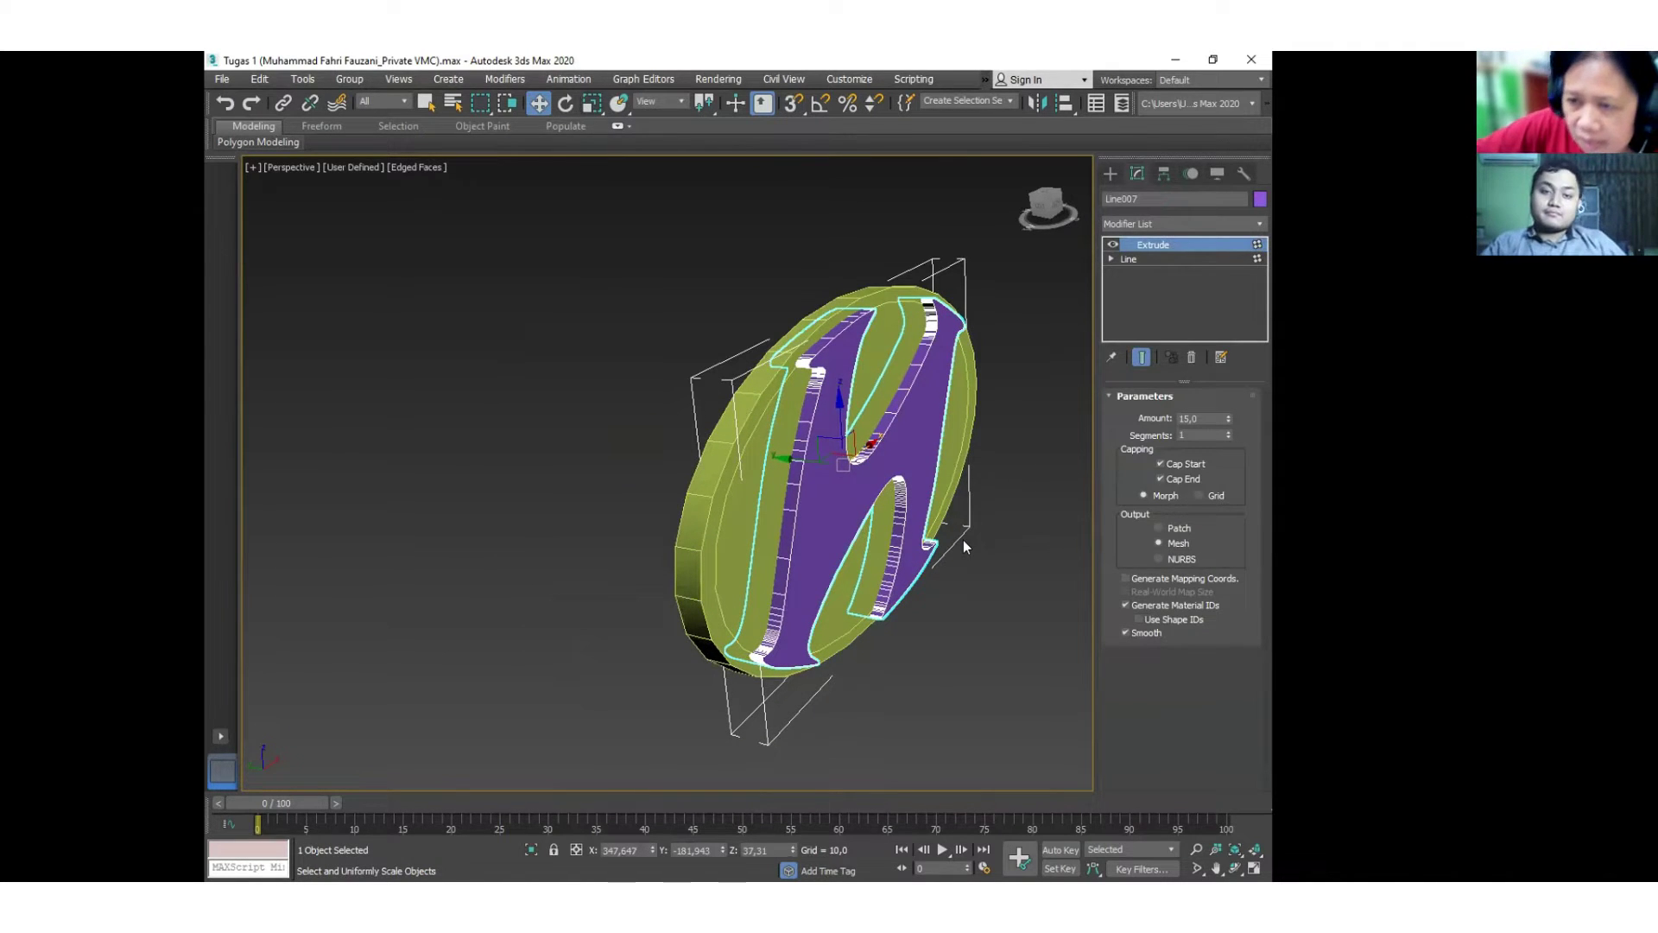
left_click_drag(910, 469, 830, 345)
Move the thickened H along its depth so that it protrudes from both sides of the disc.
left_click(538, 103)
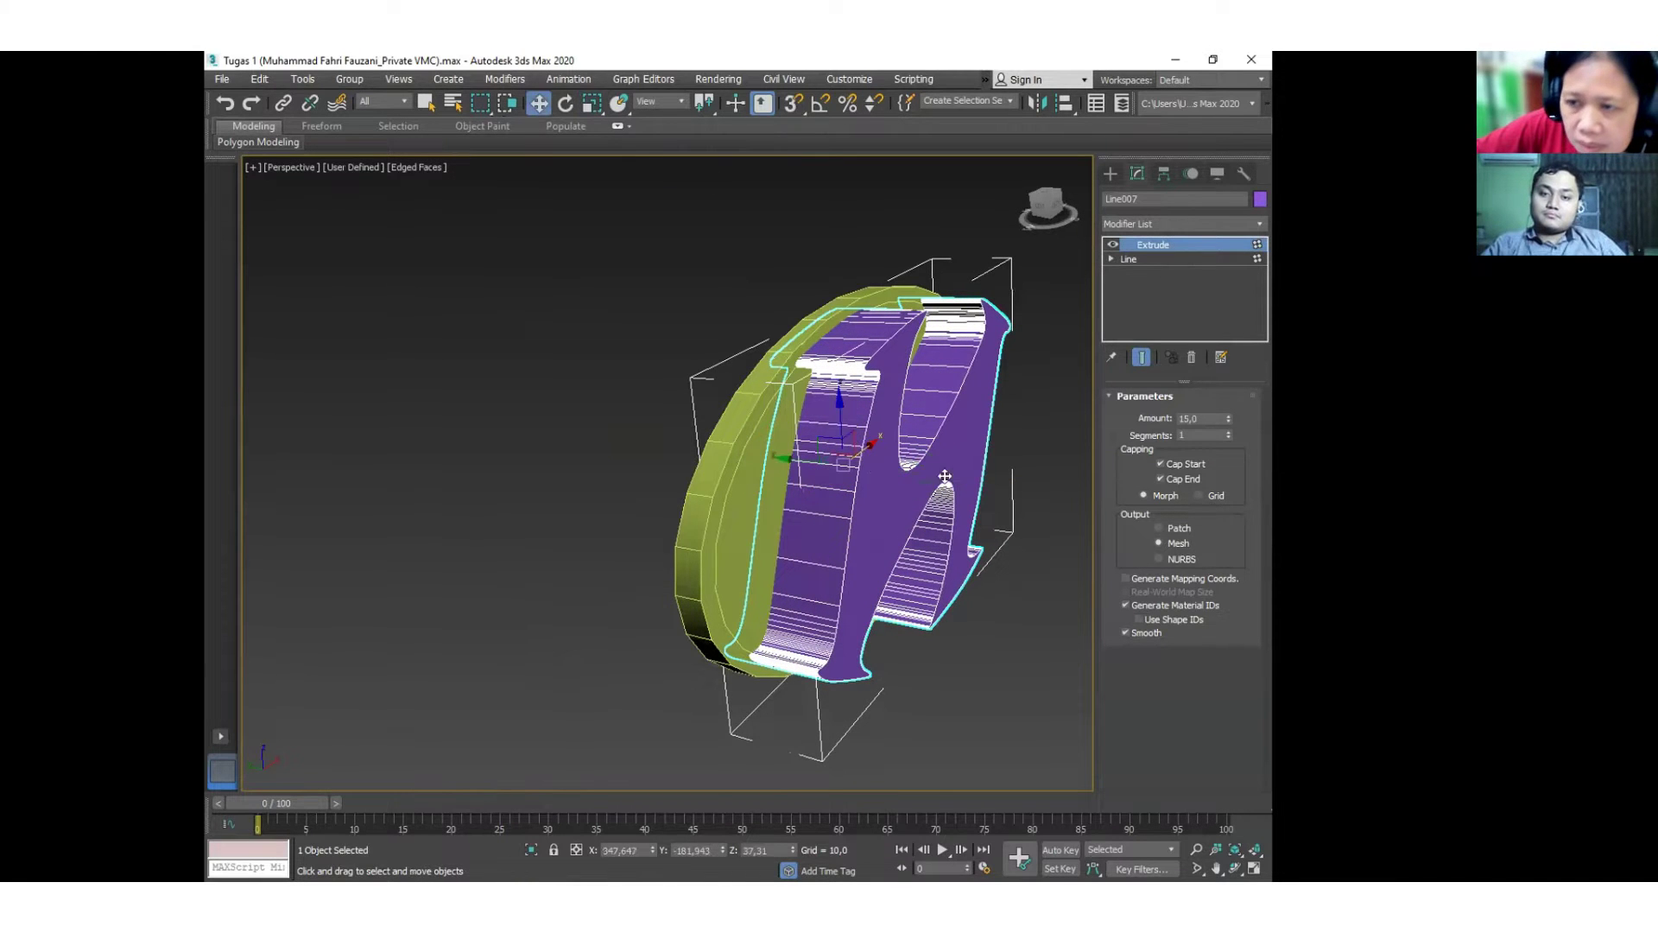
left_click_drag(816, 462, 745, 476)
left_click(1017, 603)
left_click(1234, 868)
right_click(891, 313)
Subtract the protruding H from the green disc with ProBoolean.
left_click(894, 312)
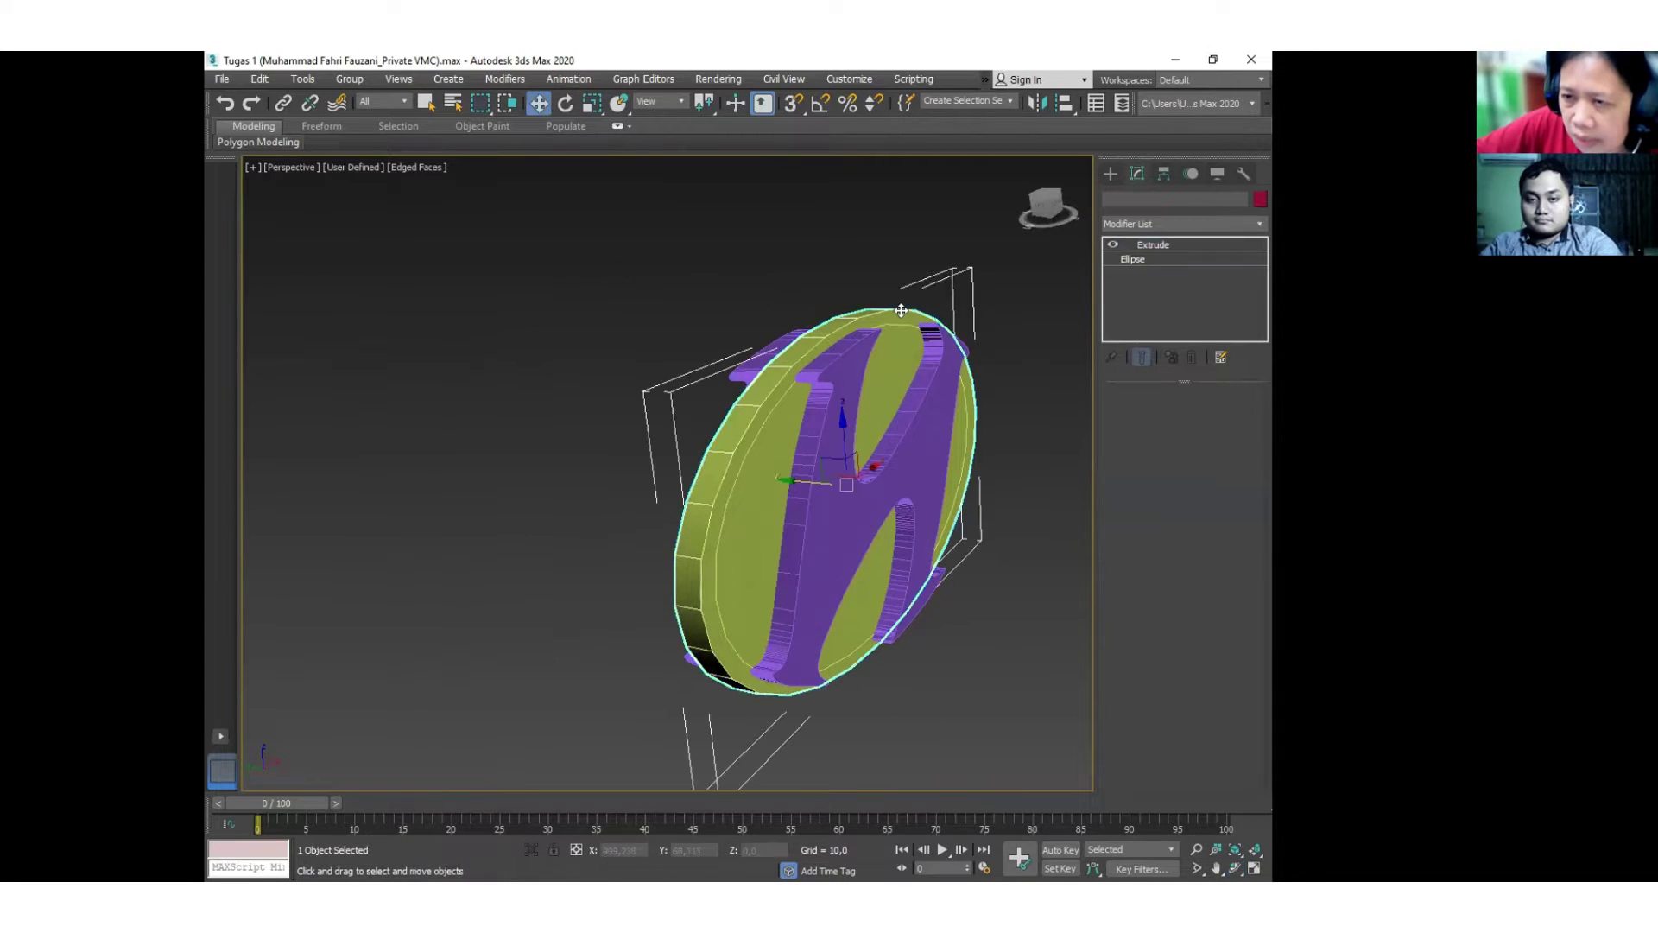
left_click(1110, 173)
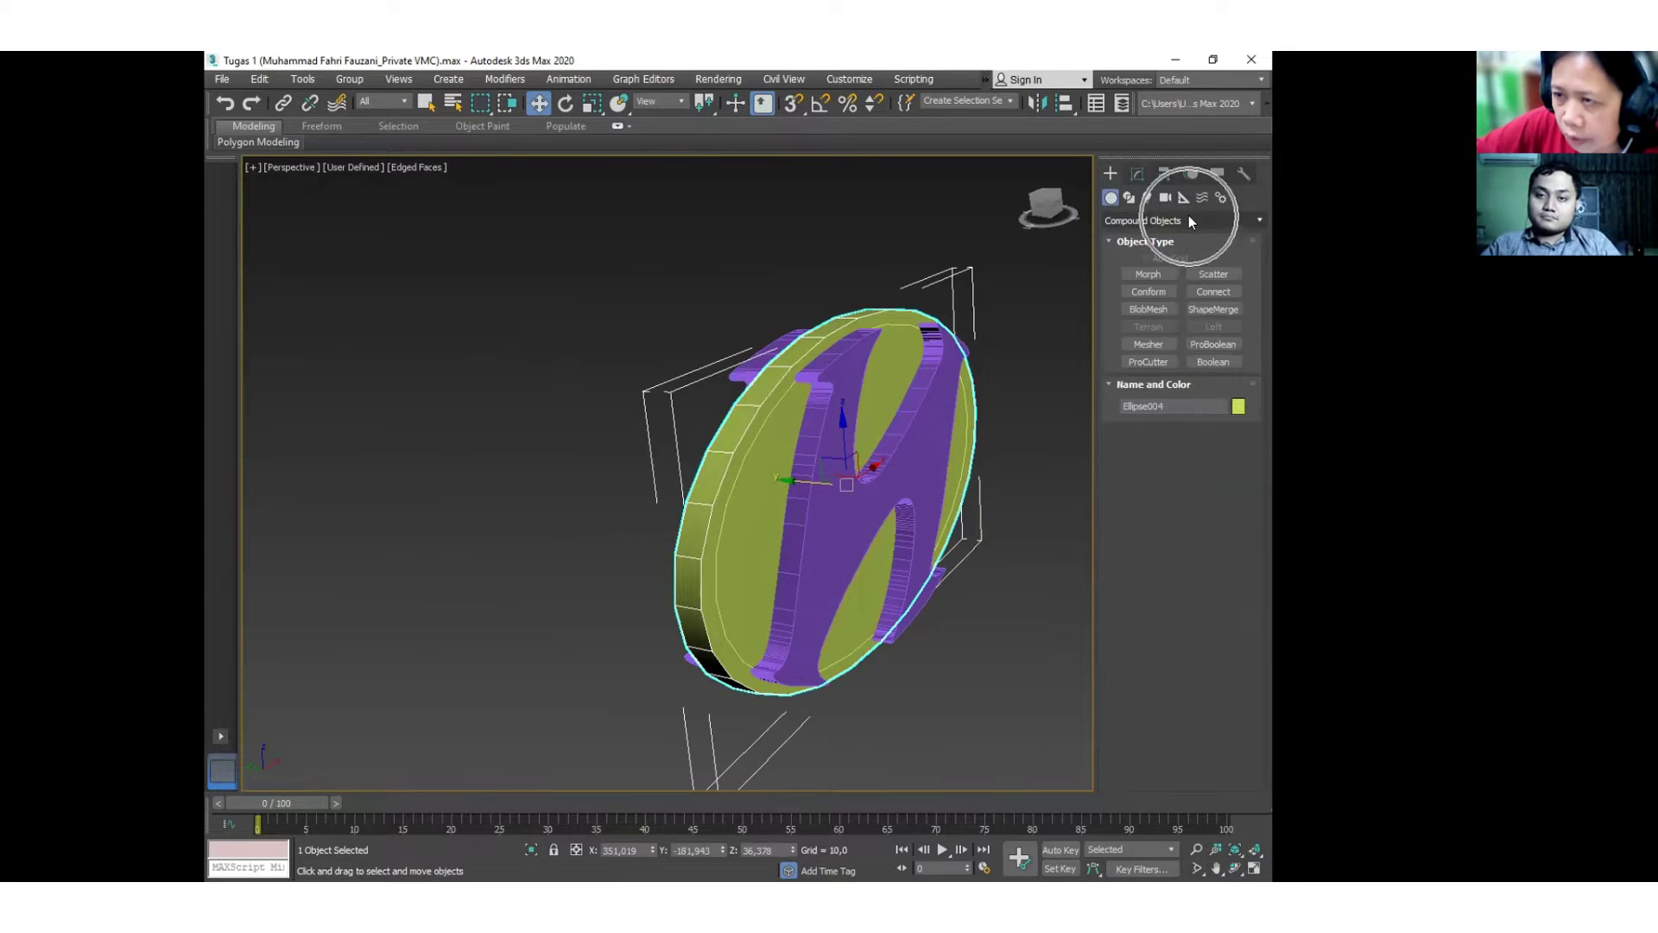
left_click(1226, 341)
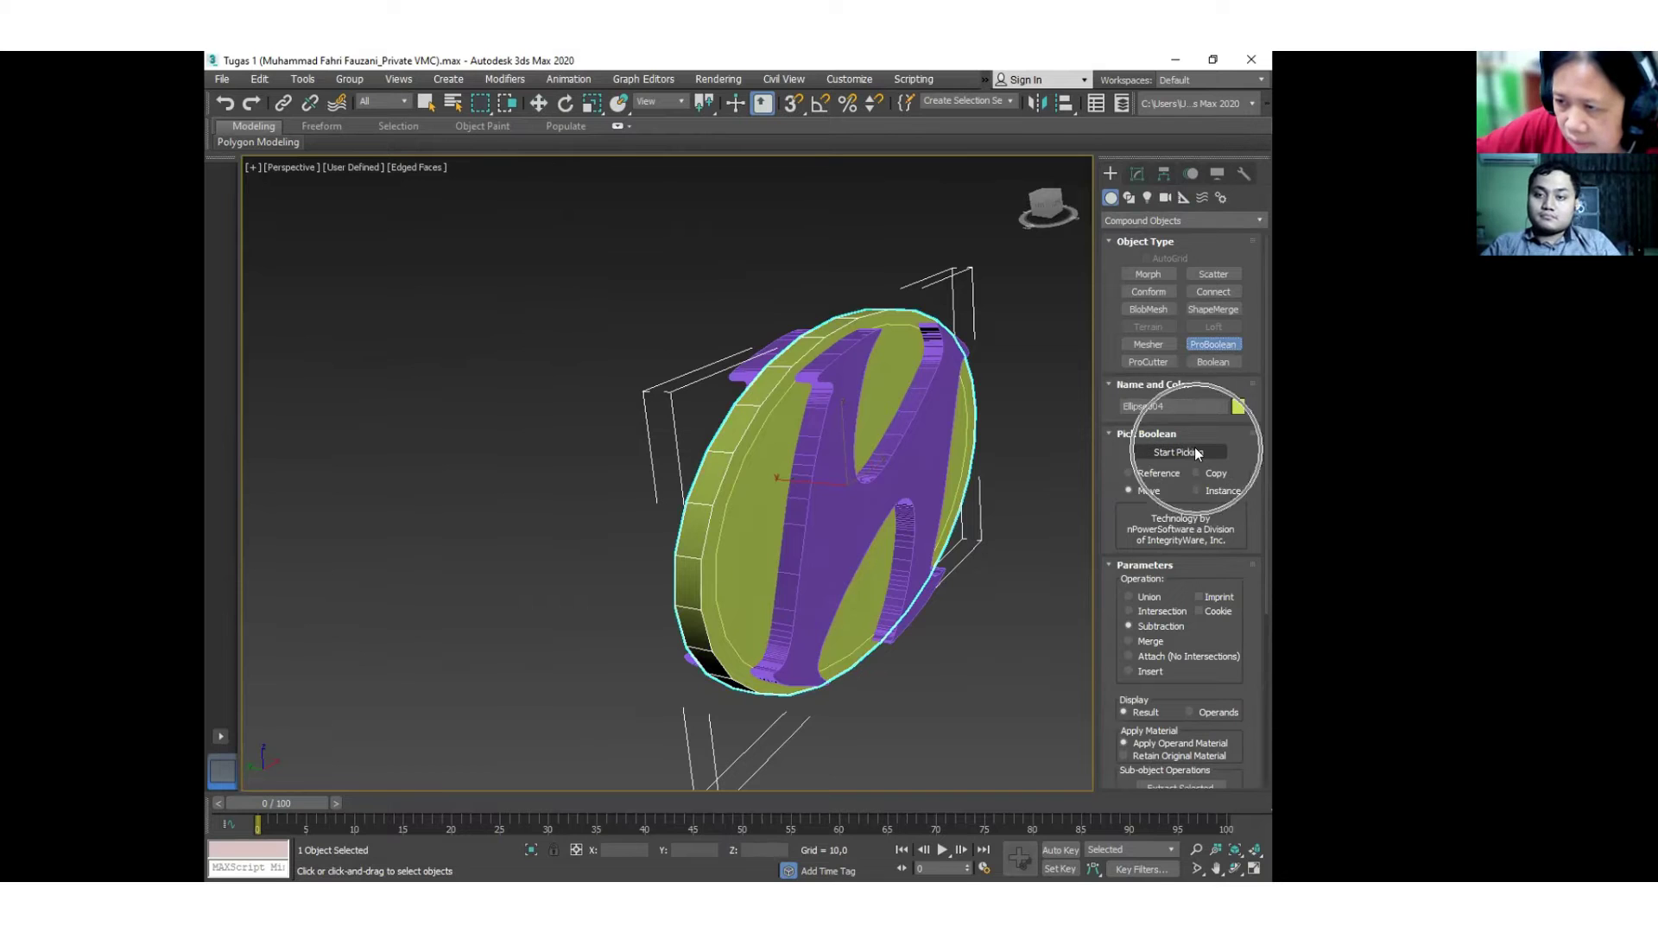
left_click(1194, 451)
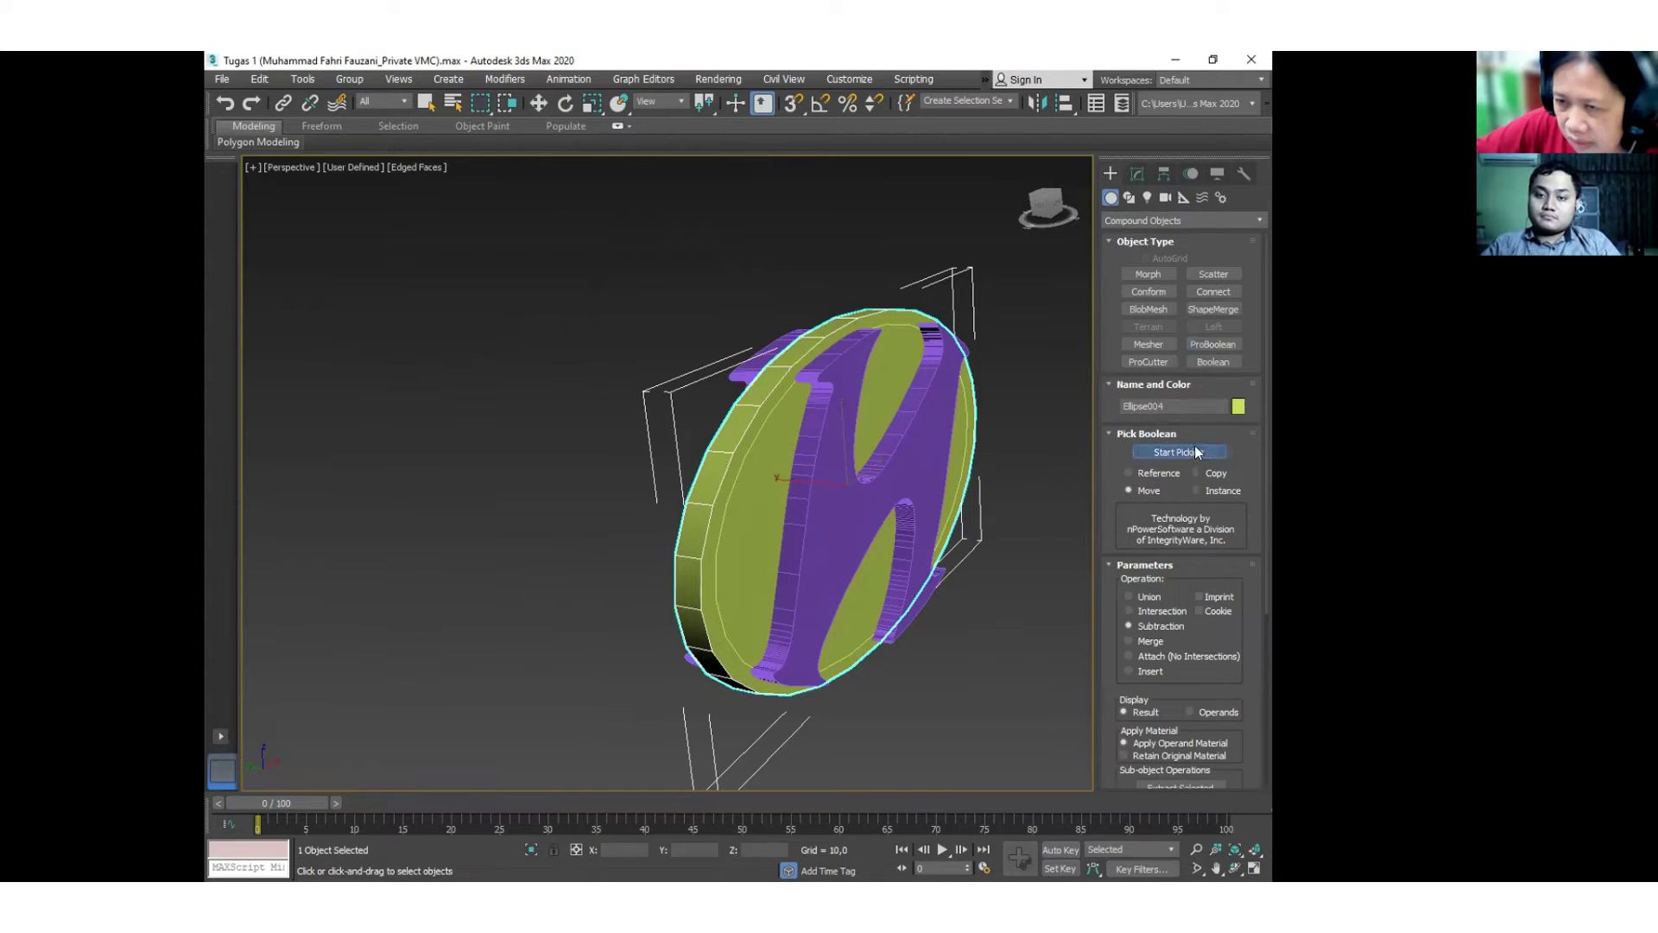
left_click(881, 479)
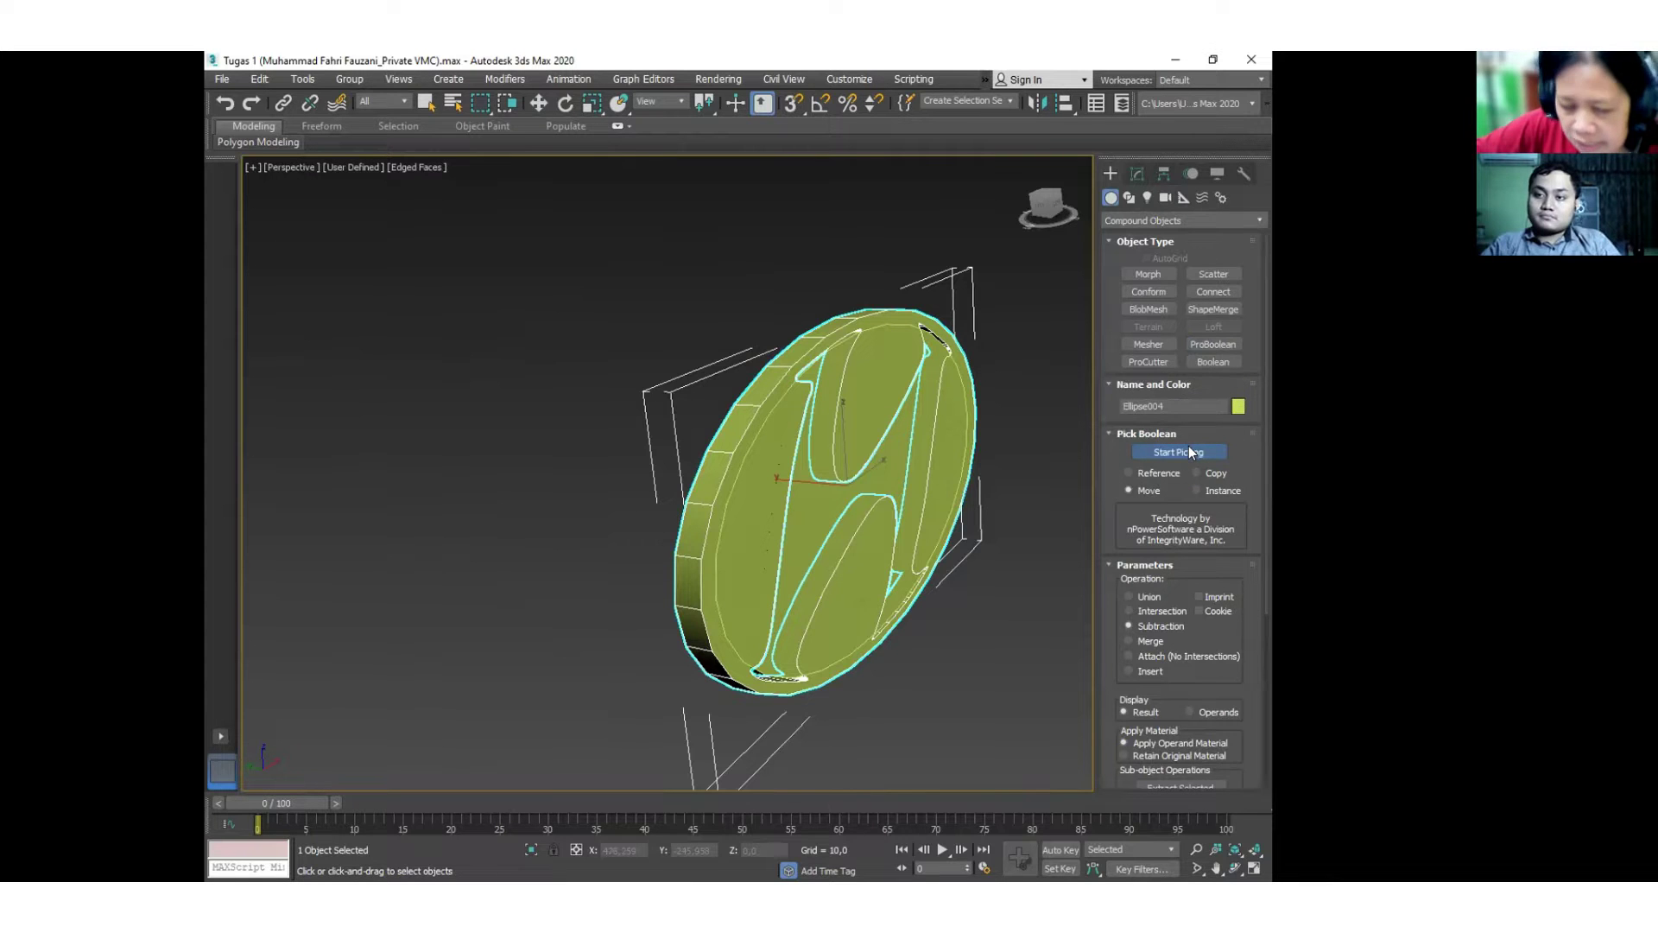
key("w")
left_click(1035, 565)
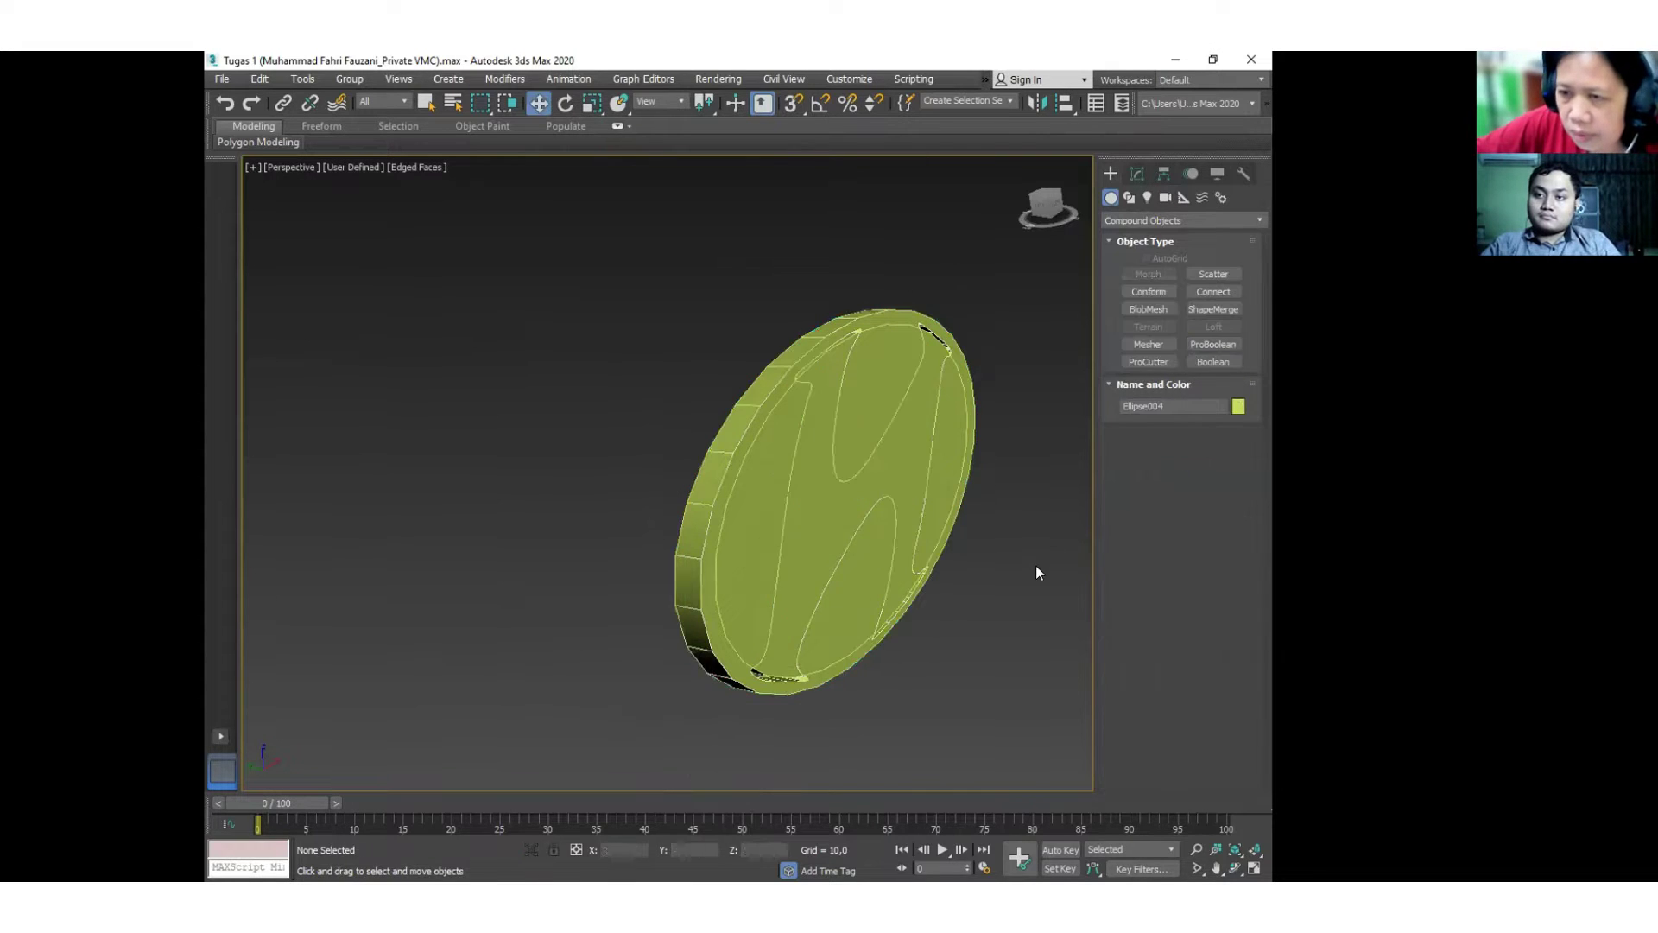
Convert the ProBoolean disc to an editable mesh.
middle_click_drag(1034, 564, 992, 577)
left_click(876, 557)
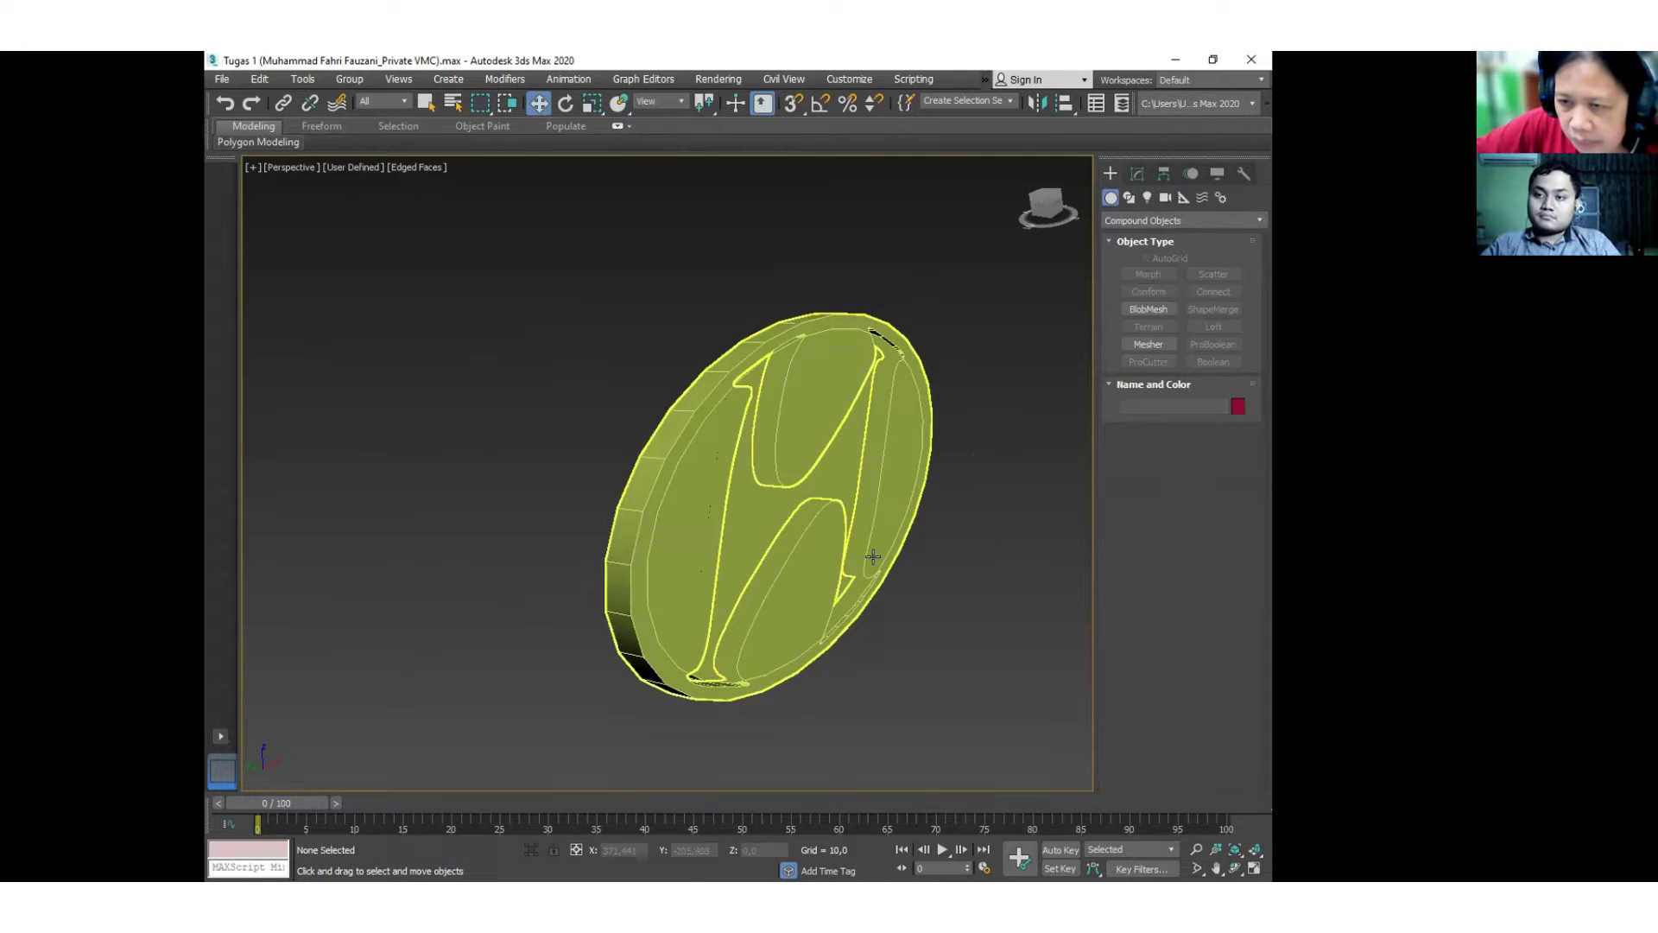
right_click(874, 563)
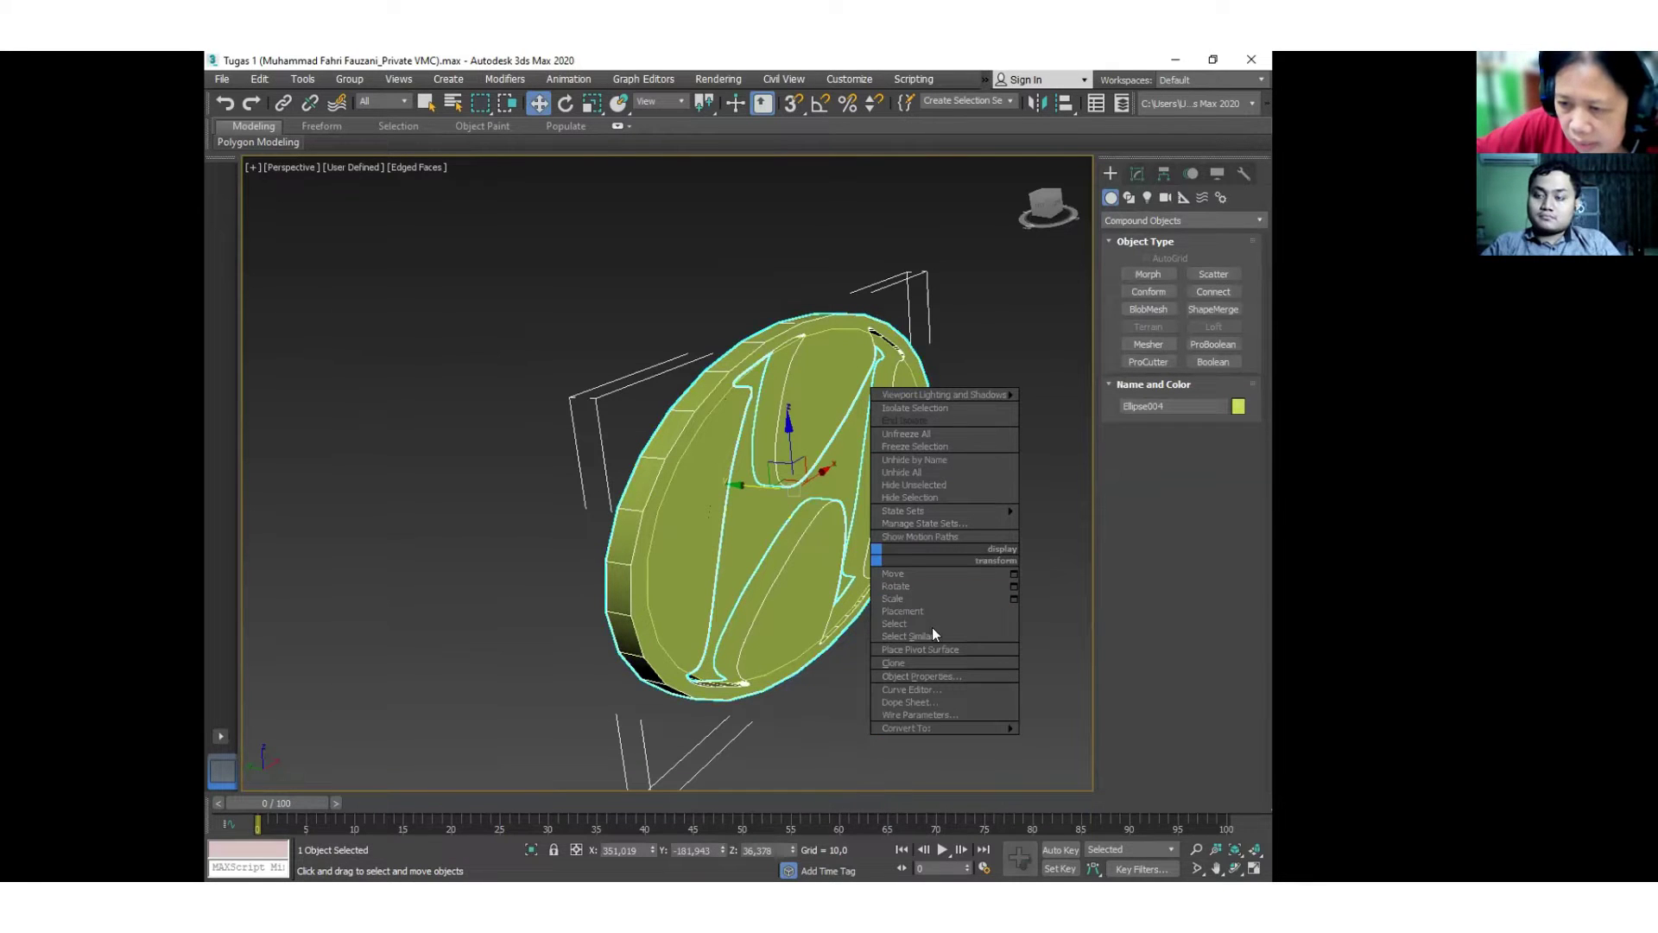
mouse_move(944, 727)
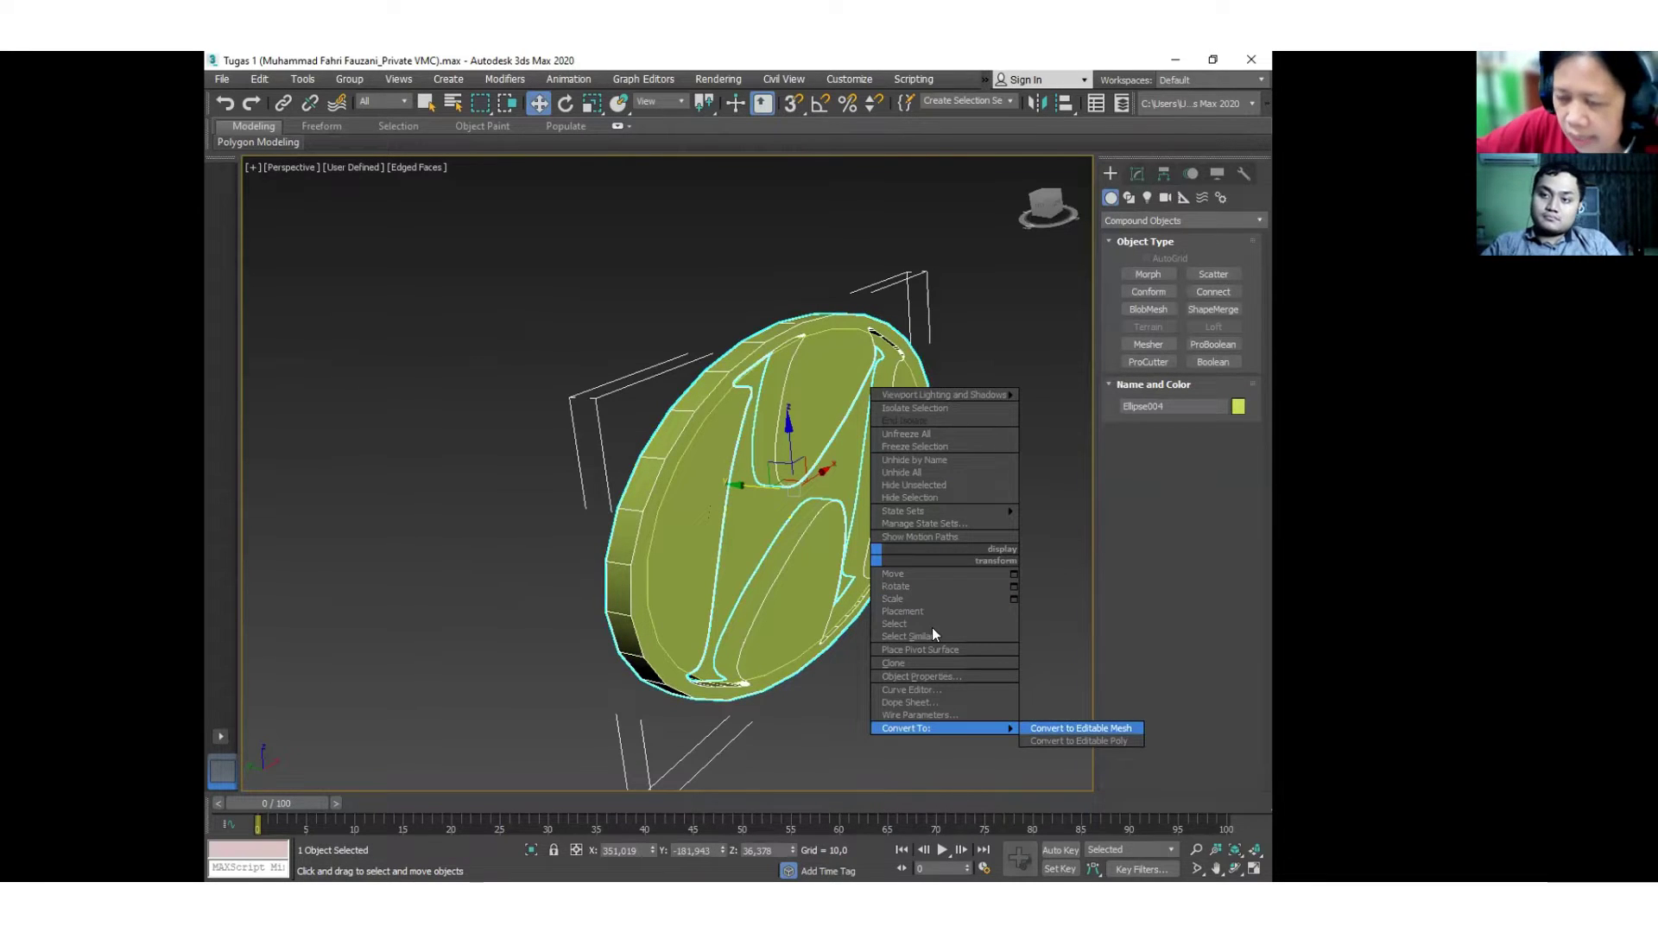
left_click(1071, 727)
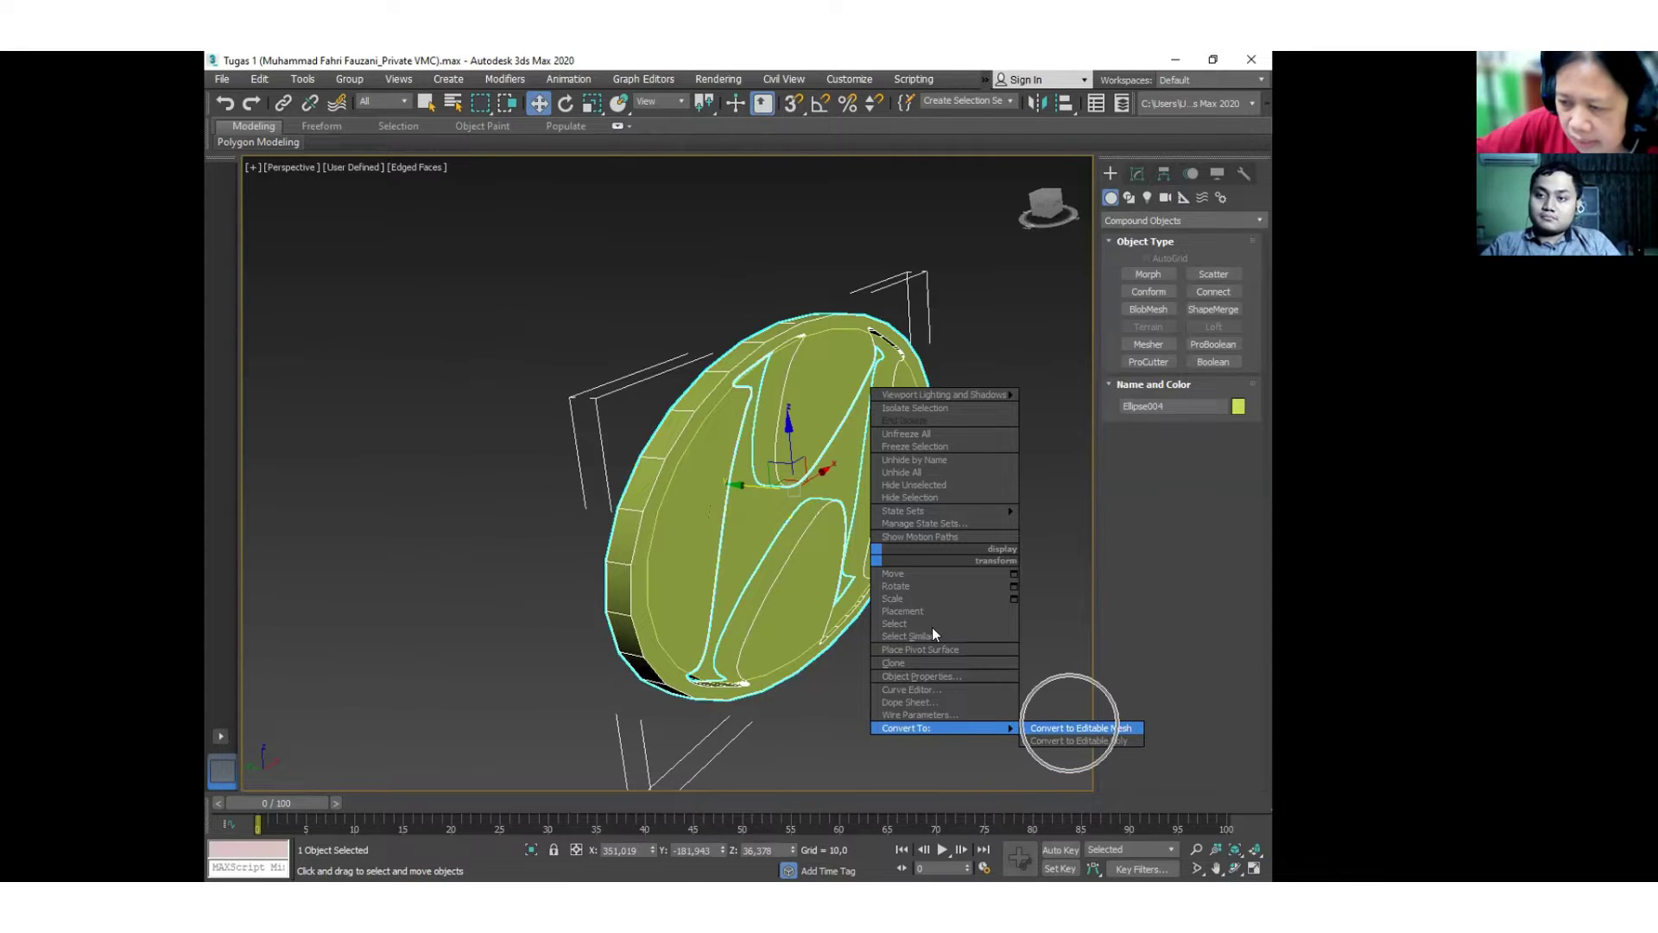
Select the converted disc with the H cut-out and show its editable mesh settings.
left_click(1029, 672)
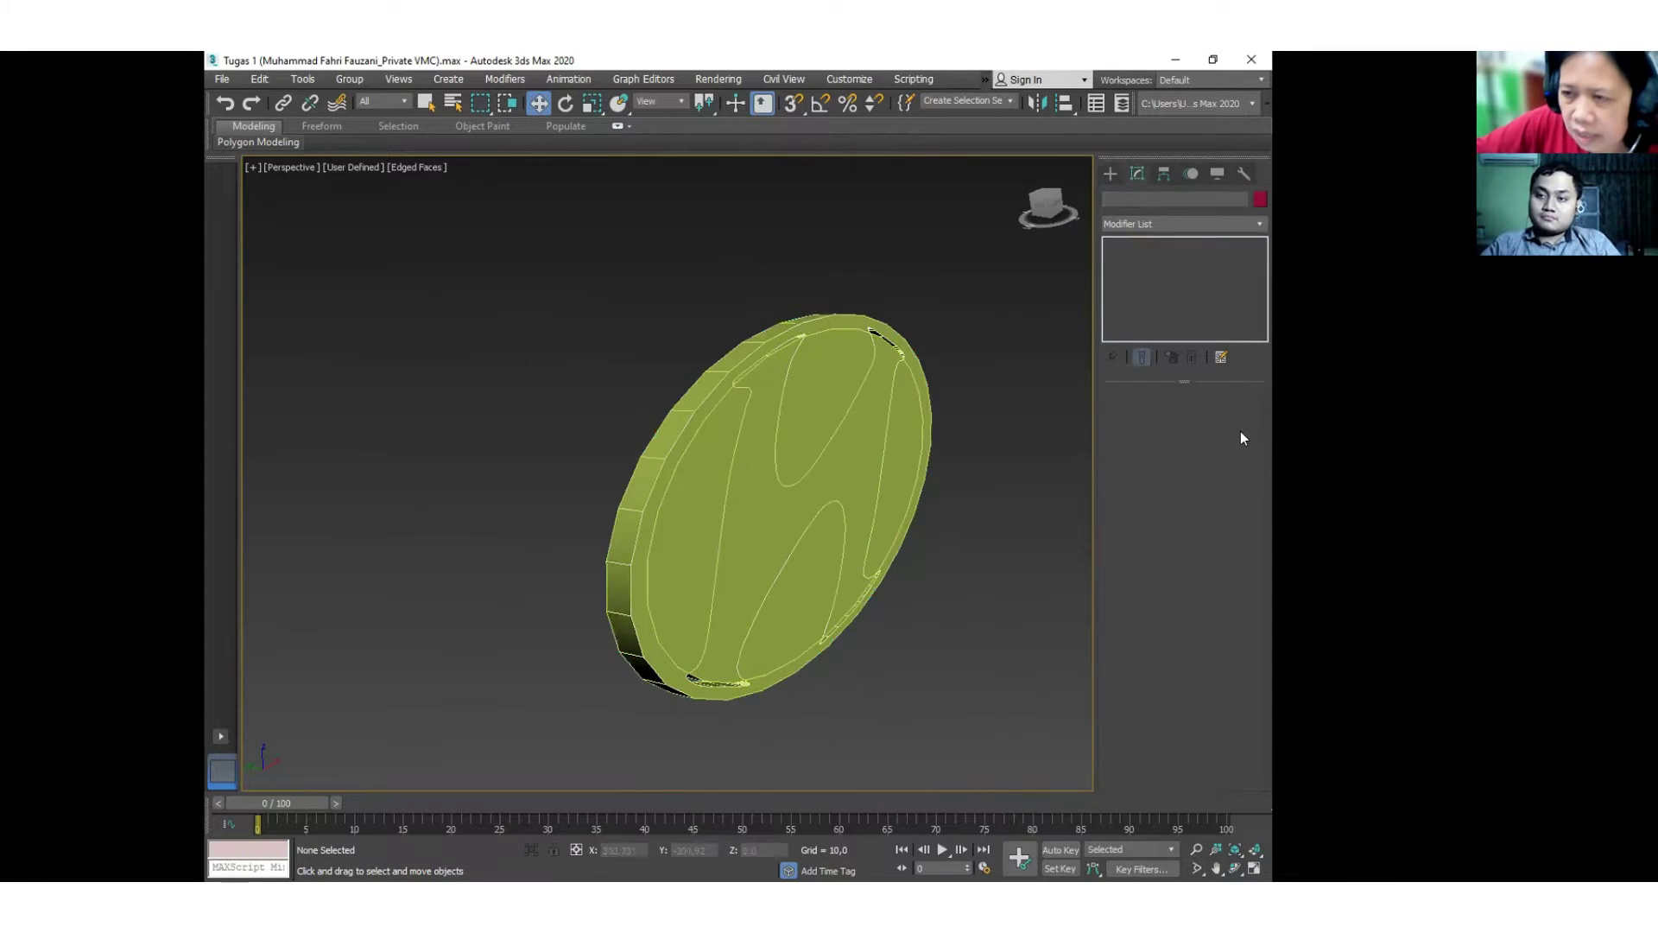
left_click(855, 478)
left_click(1075, 433)
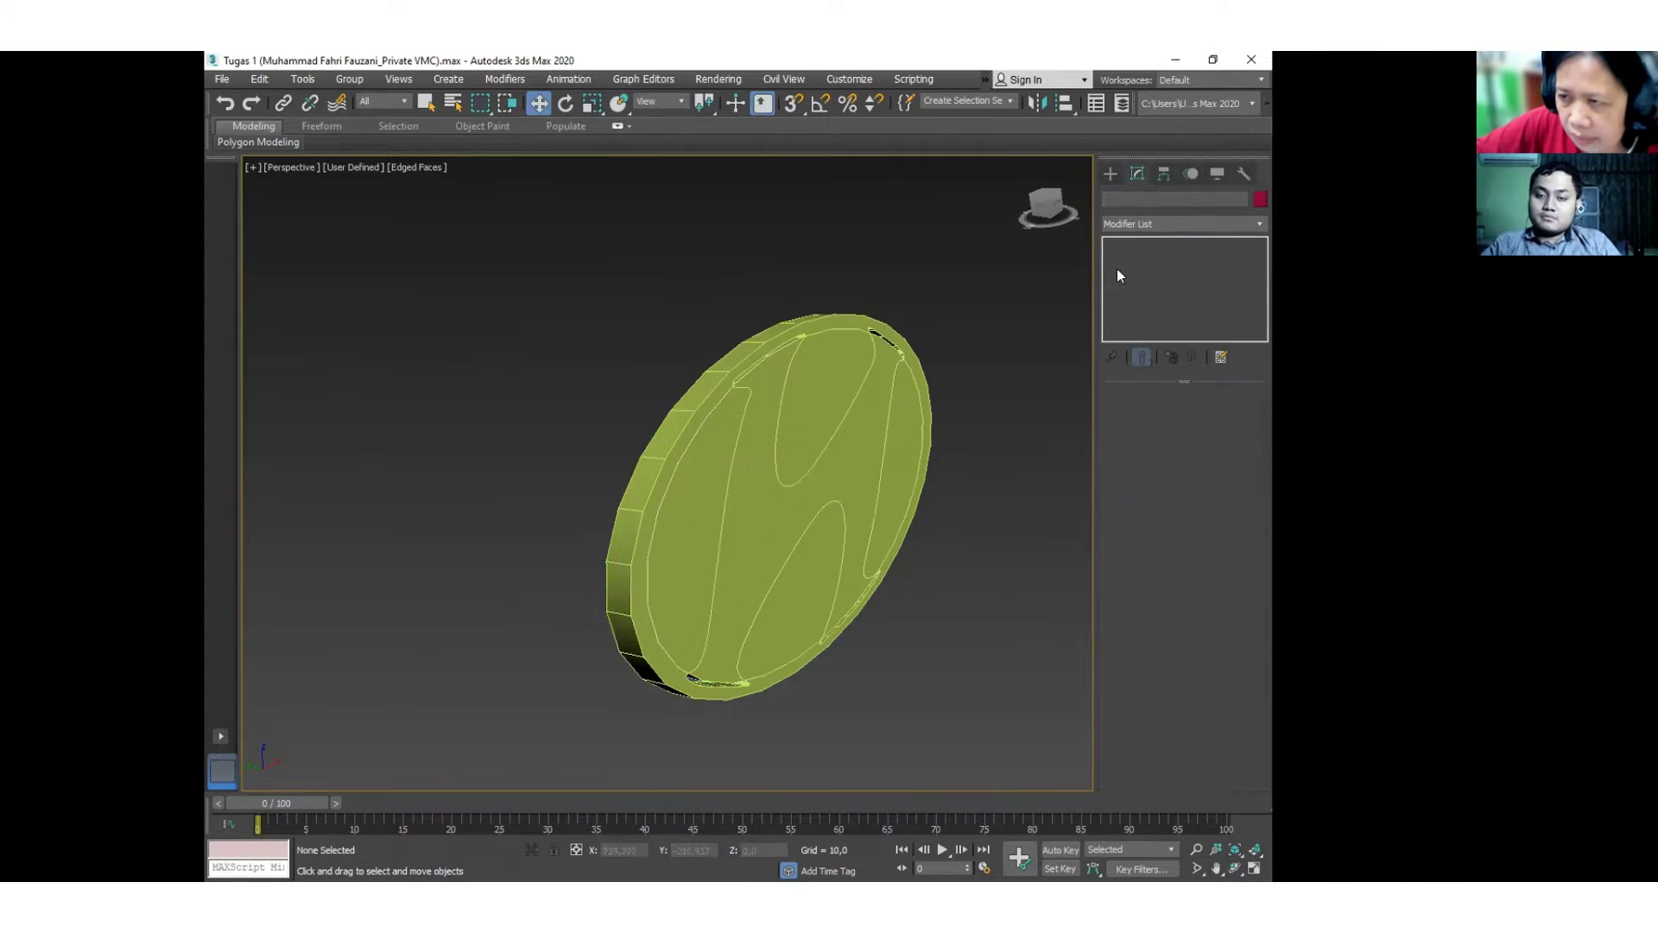
left_click(876, 323)
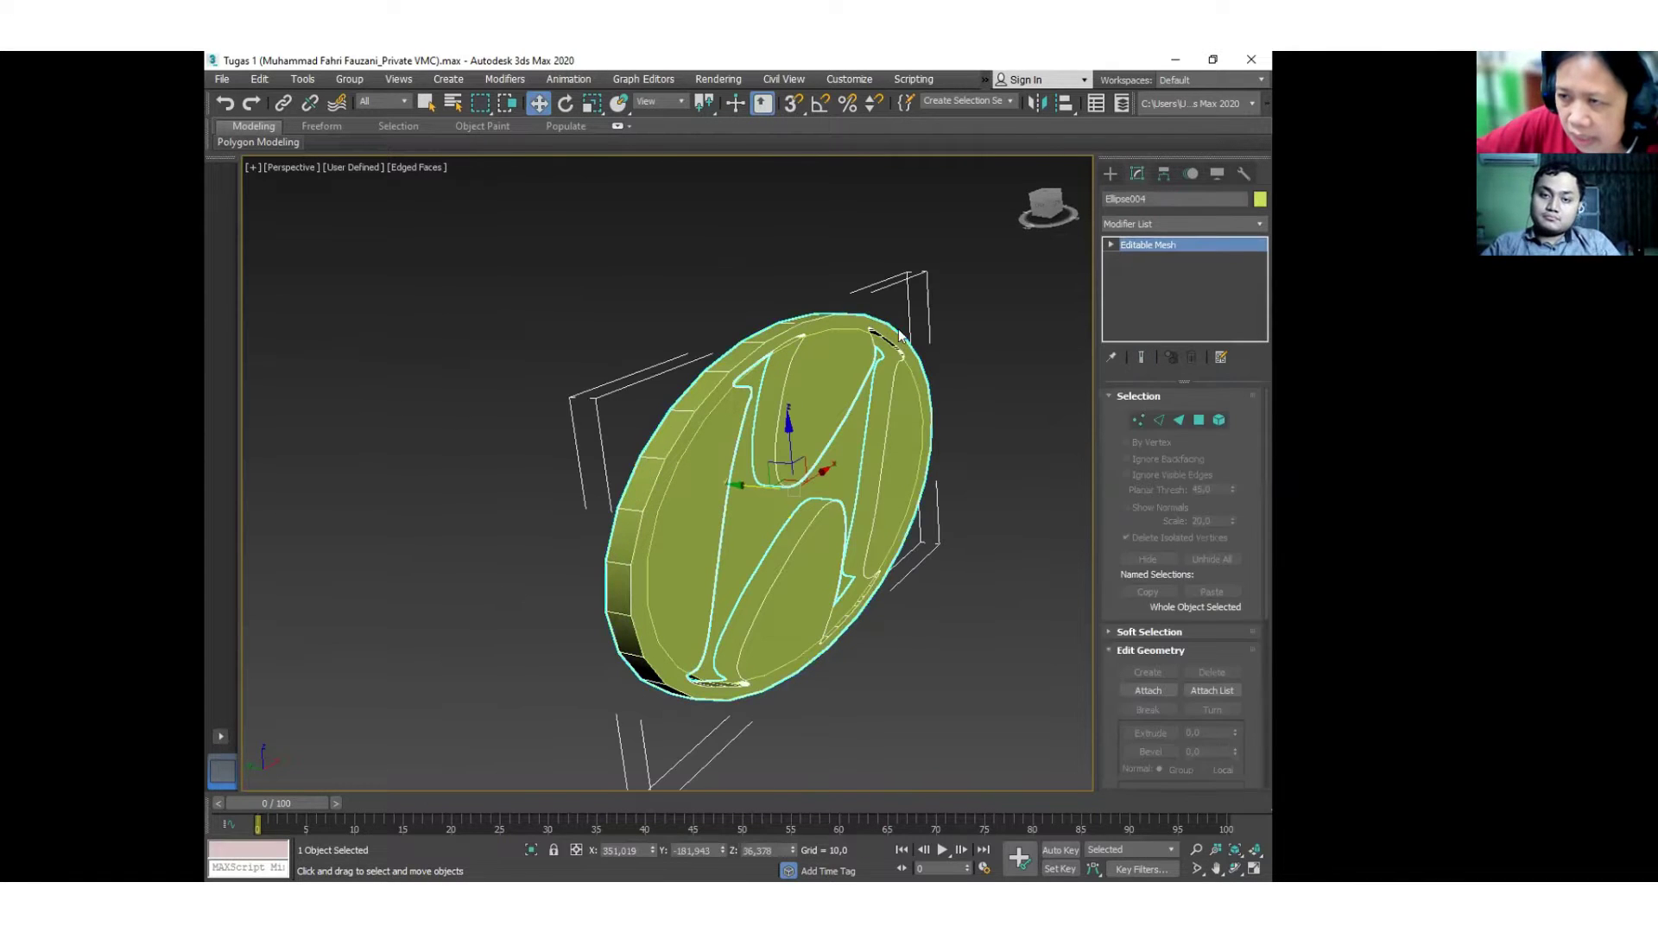
key("ctrl")
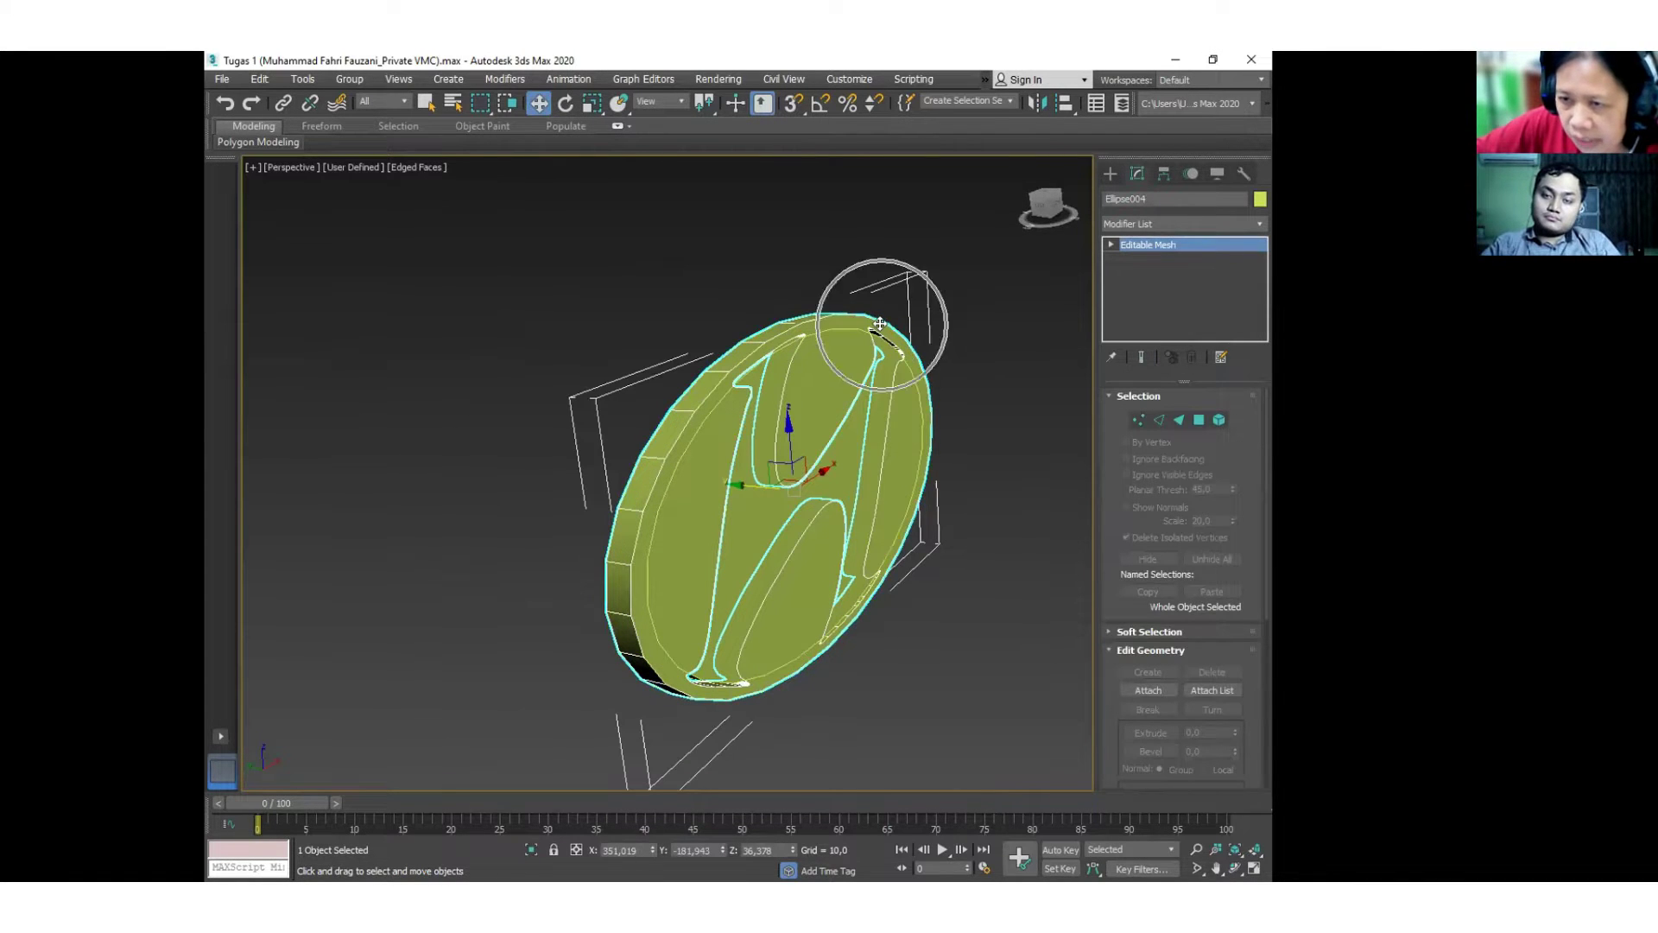
scroll(898, 432, "down", 6)
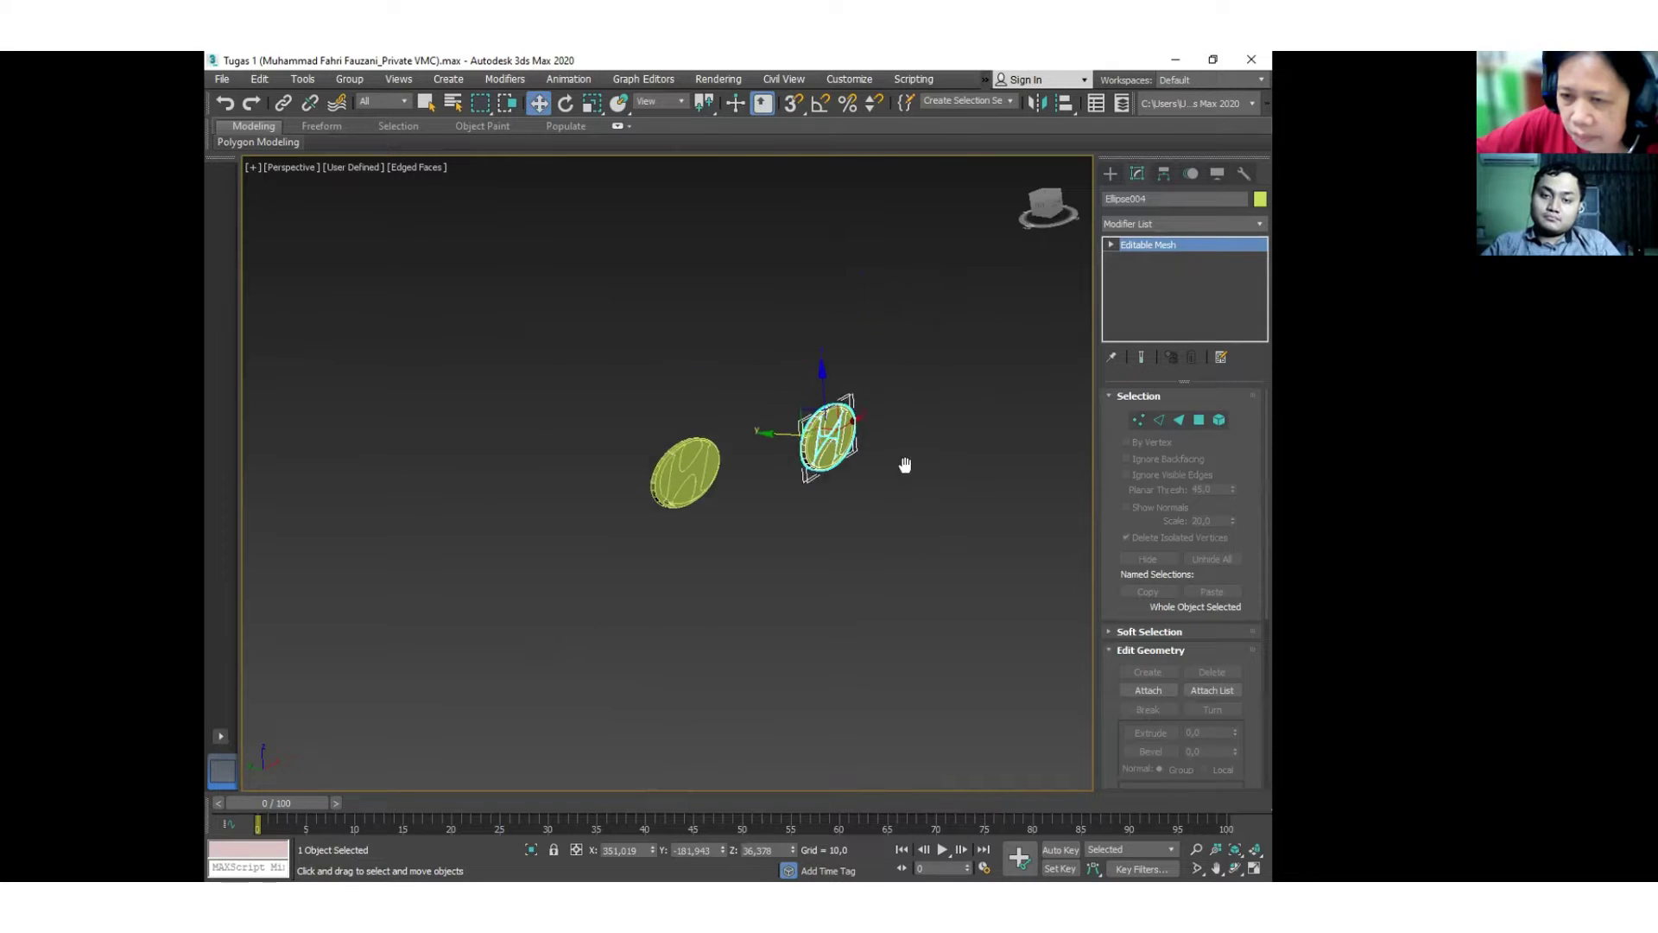
scroll(864, 419, "up", 5)
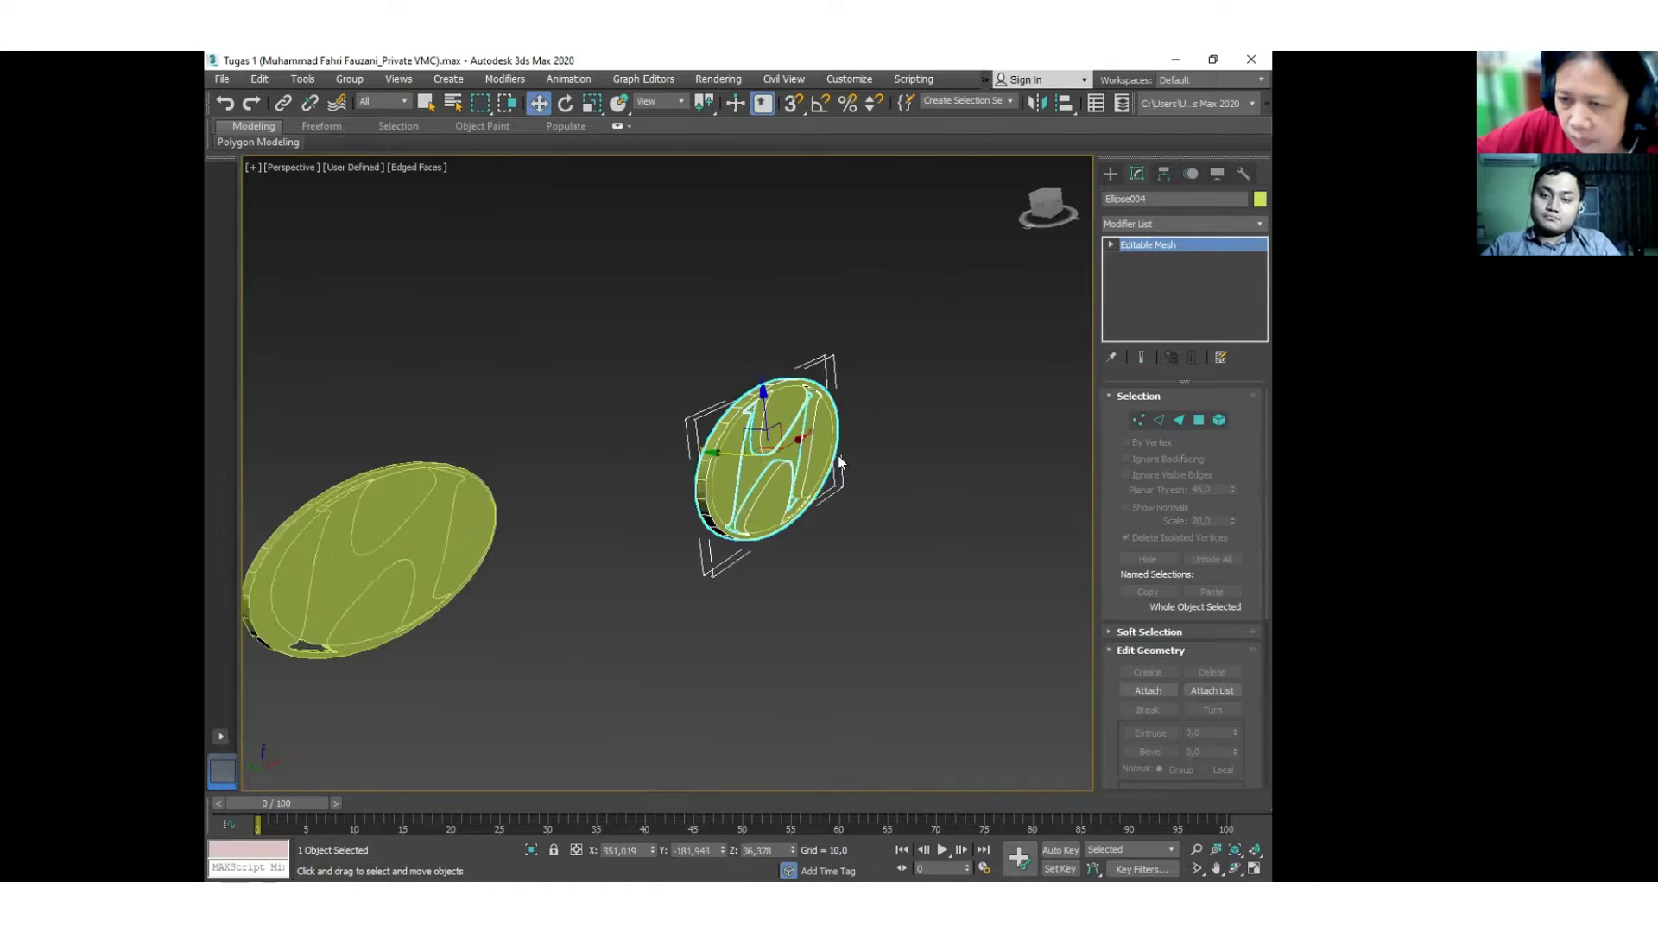
left_click(1219, 421)
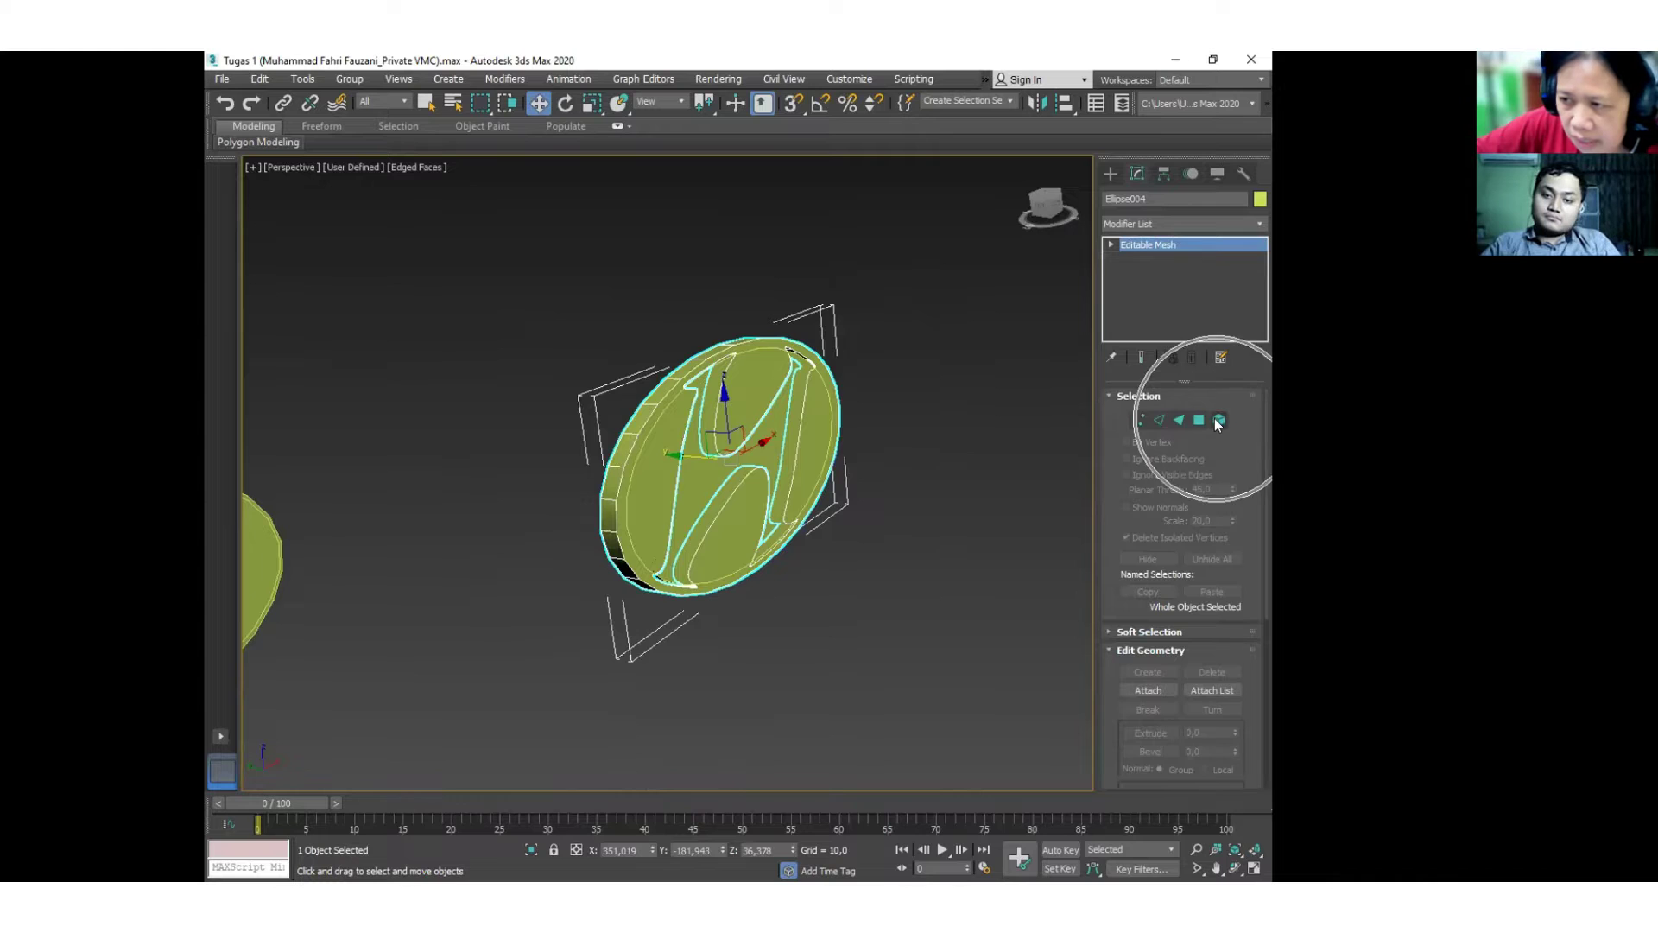
left_click(817, 442)
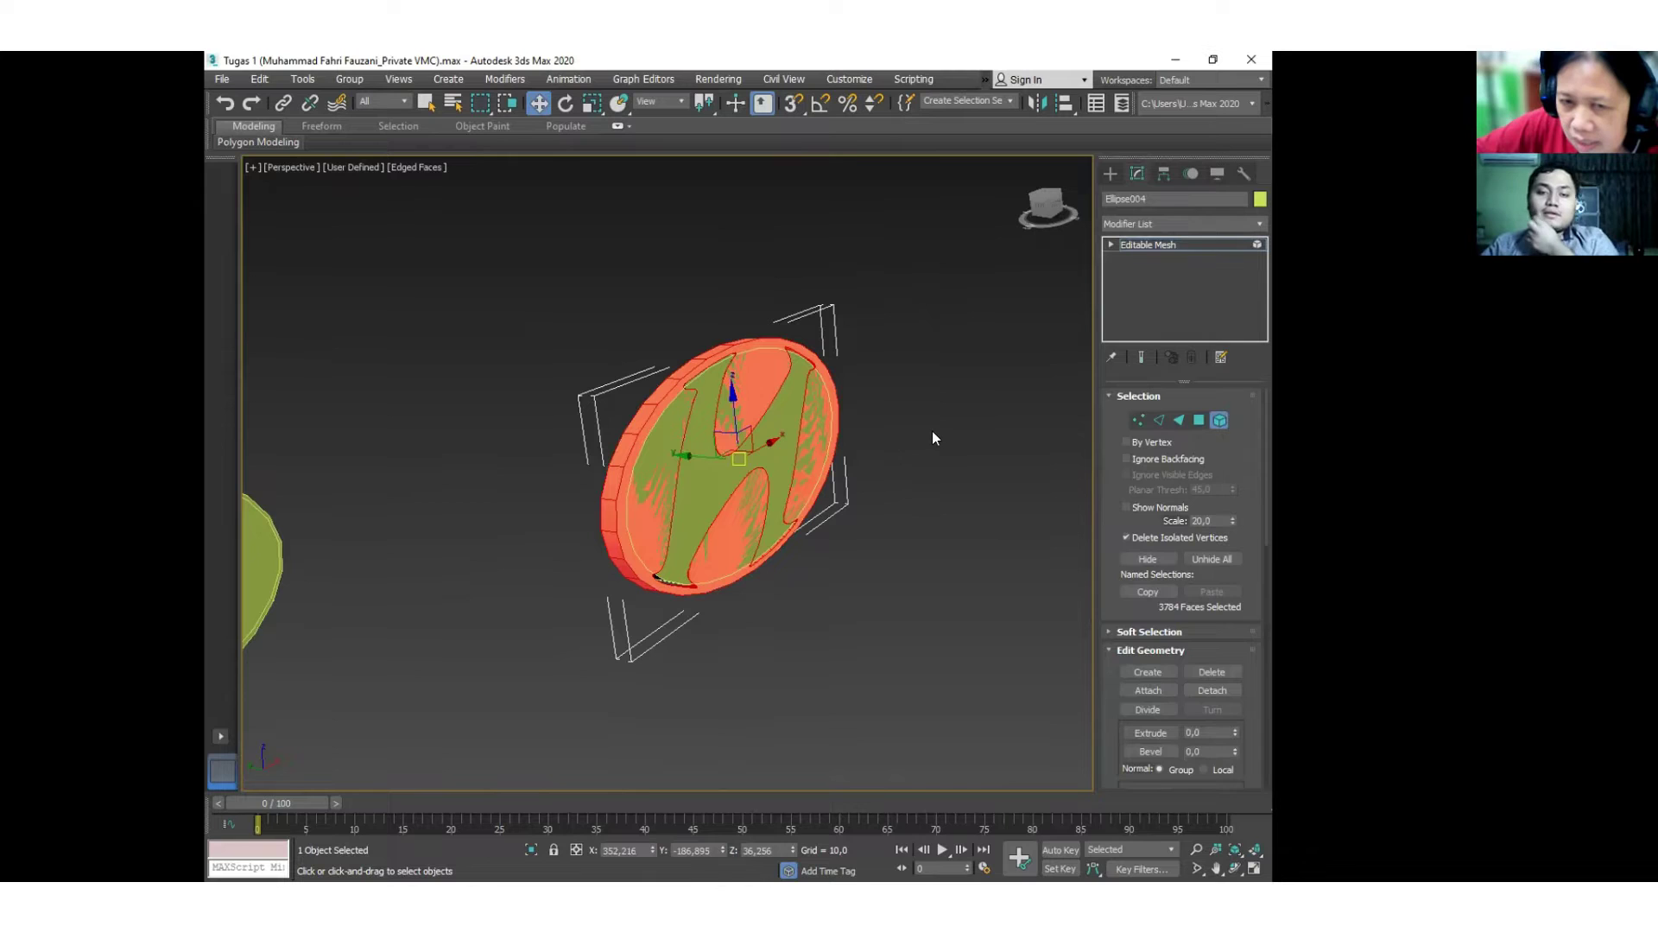
left_click(983, 427)
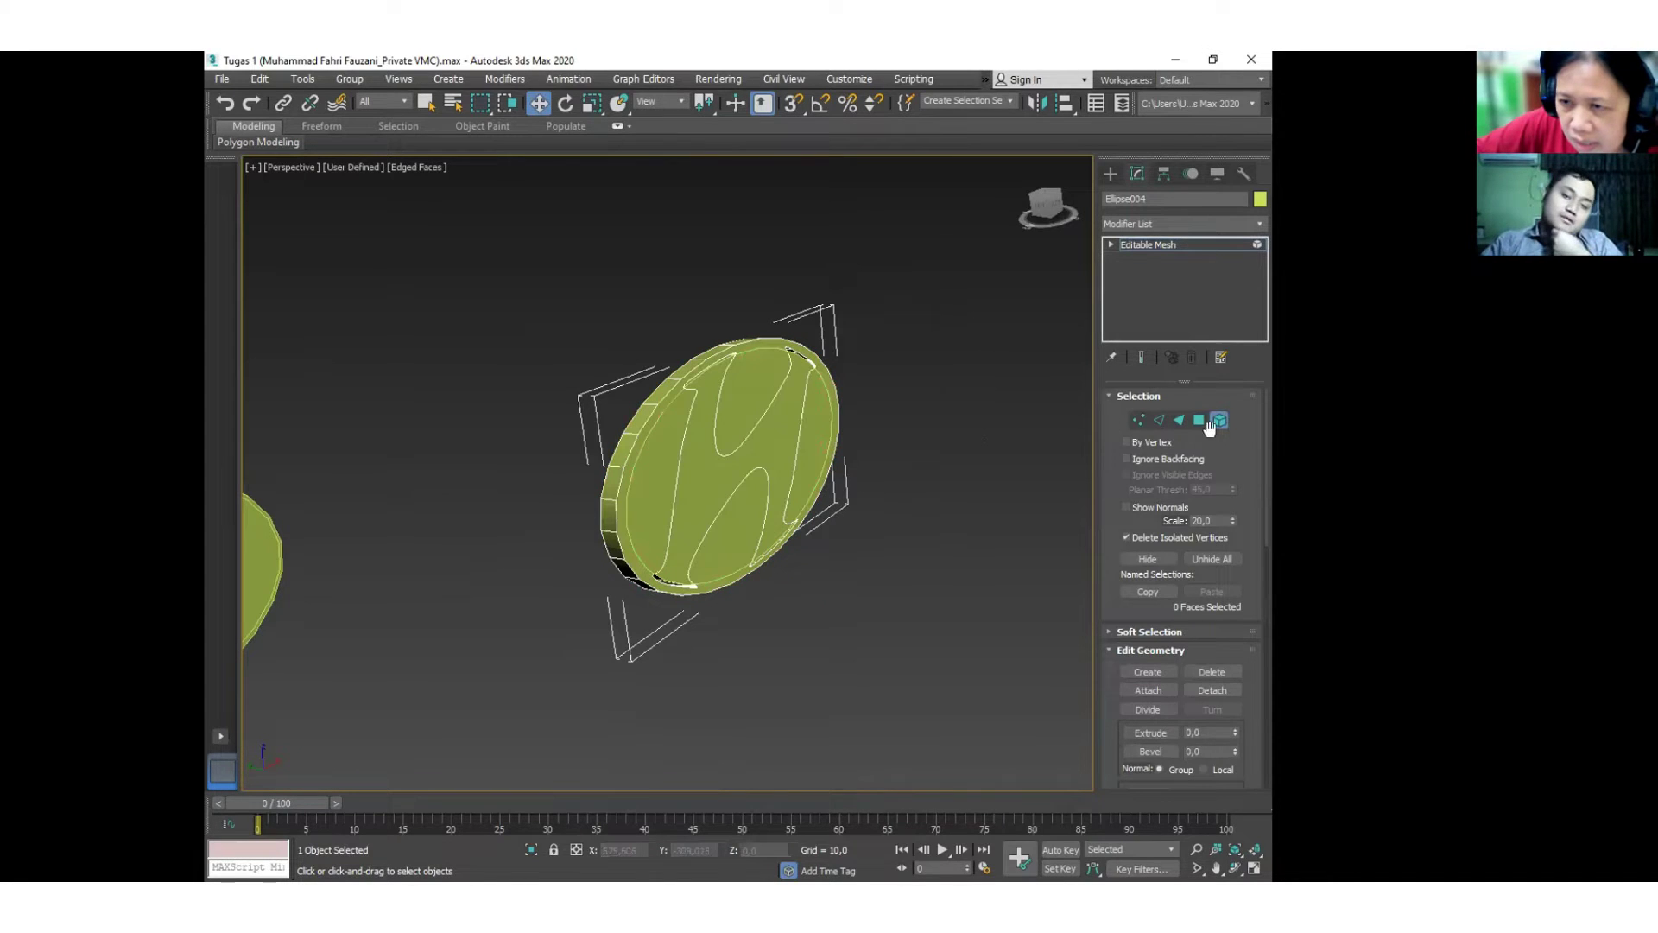
key("5")
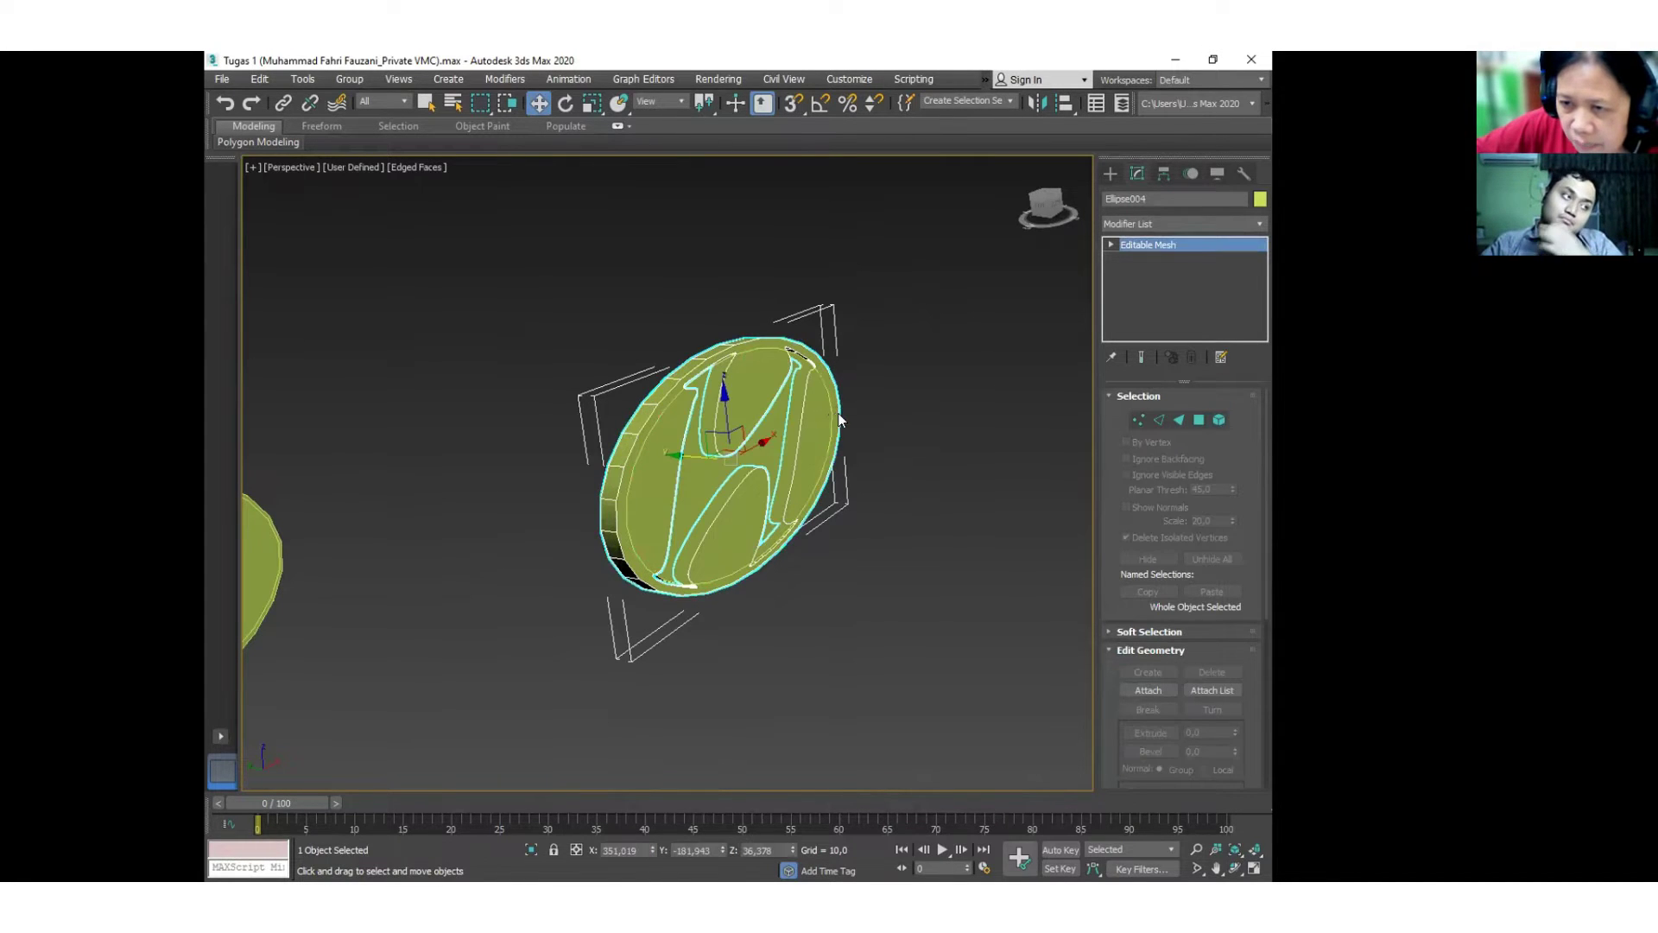
key("ctrl")
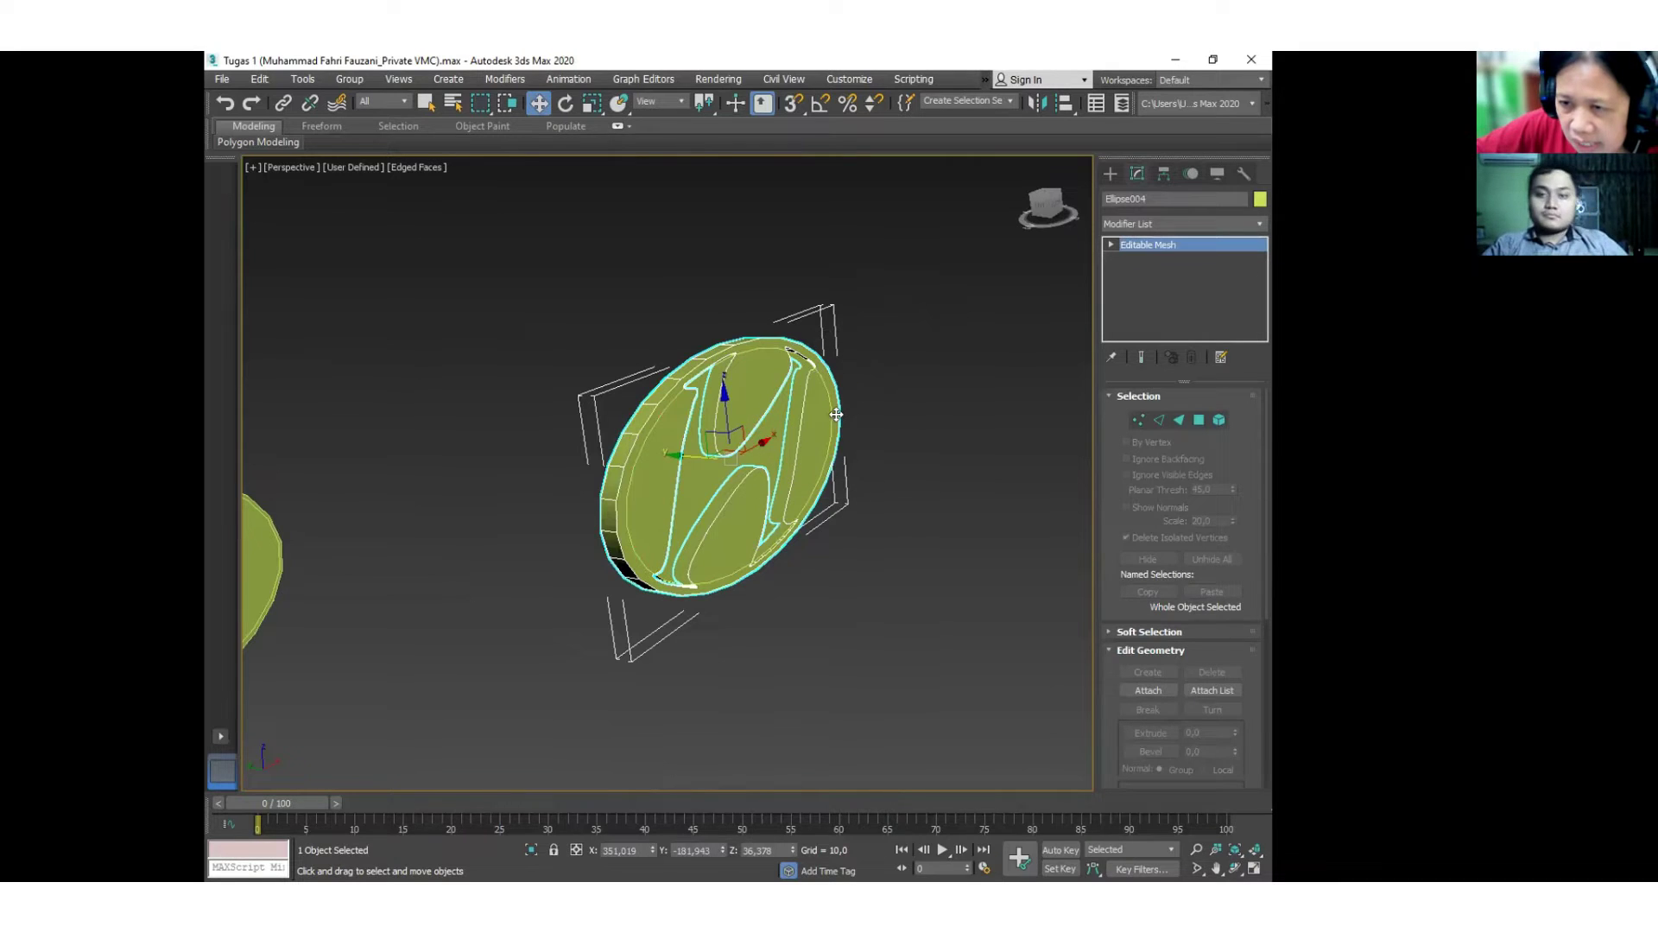
Detach the whole cut-out disc element from the editable mesh as a separate object and leave element editing.
left_click(1219, 420)
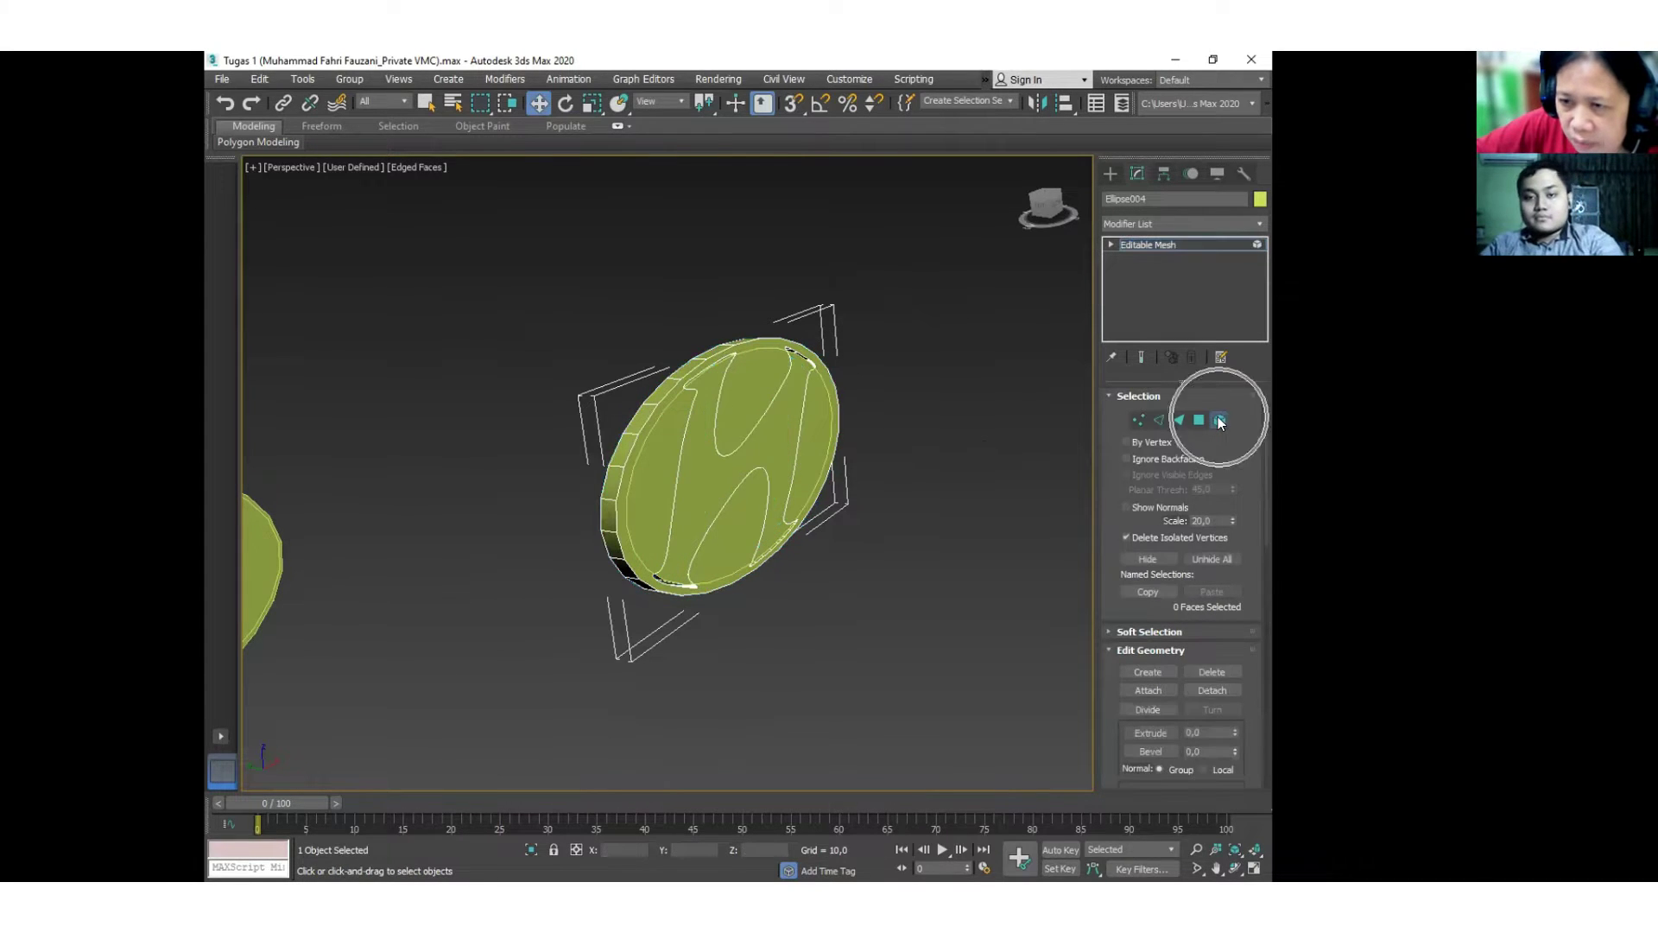
left_click(820, 448)
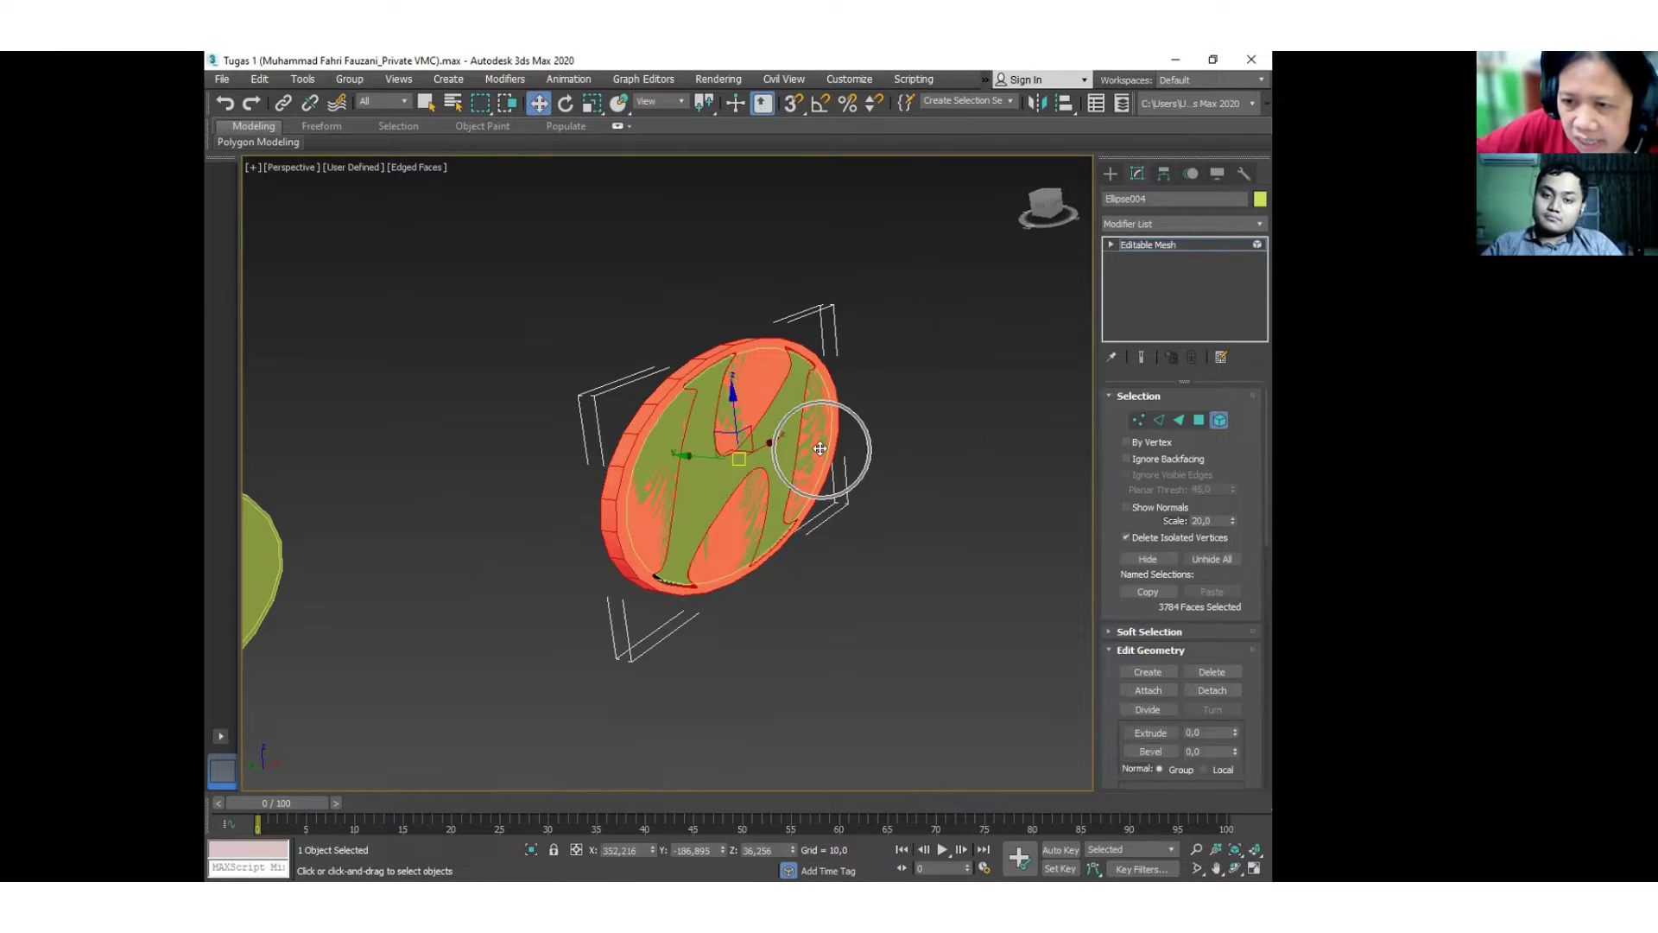
key("F3")
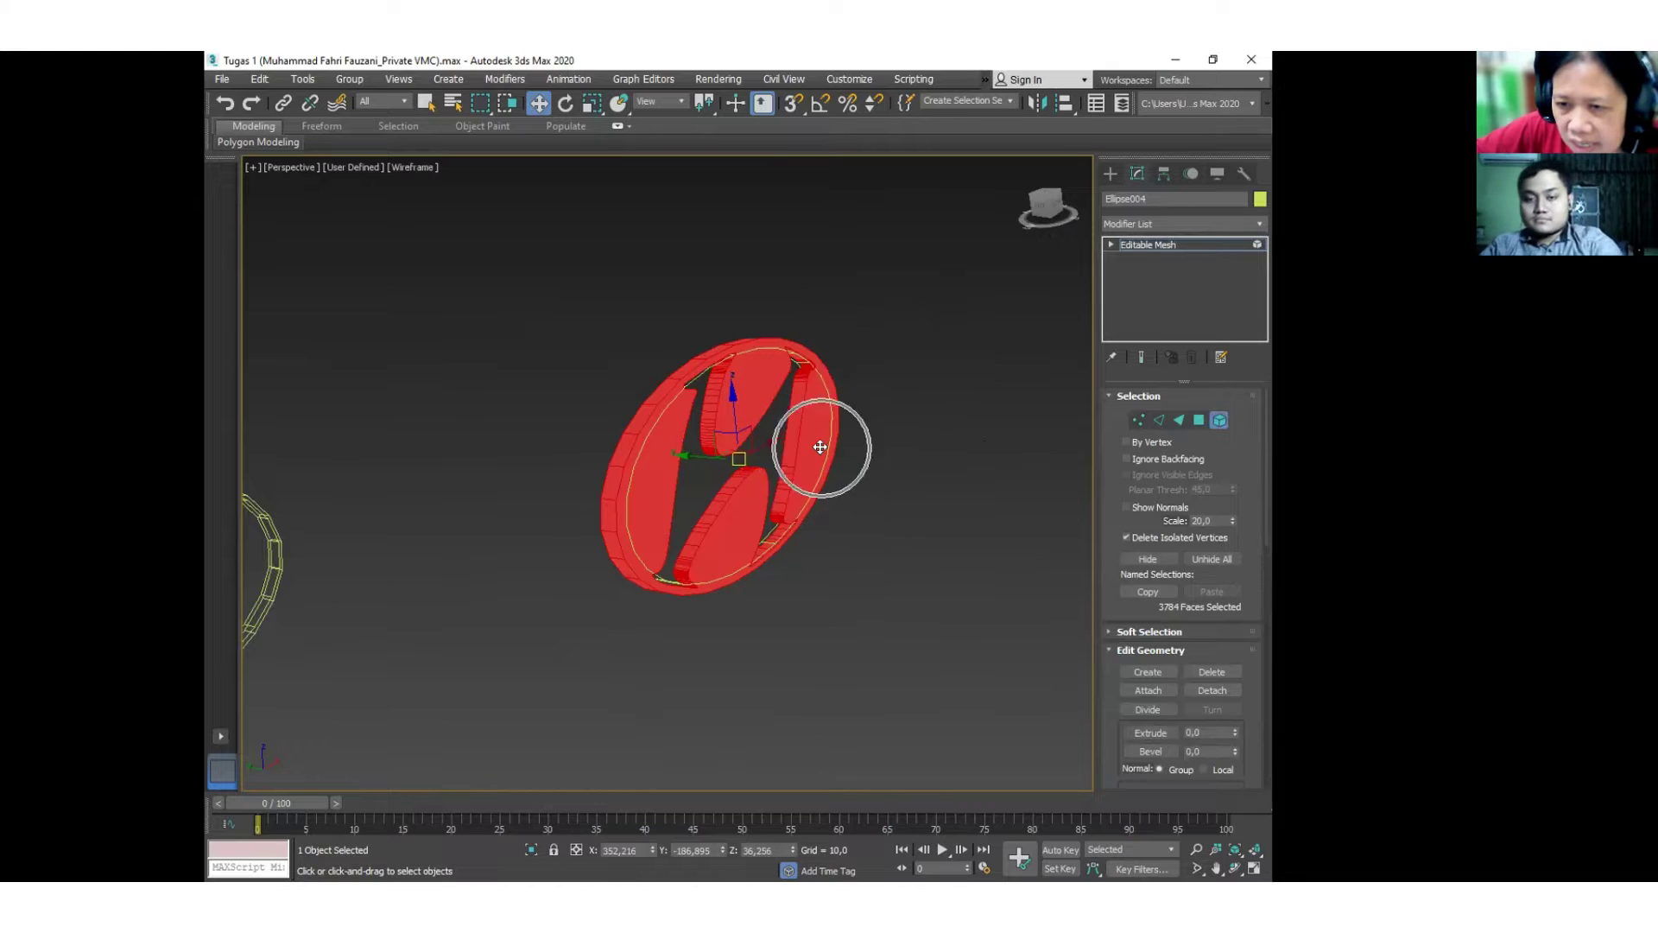
left_click(768, 443)
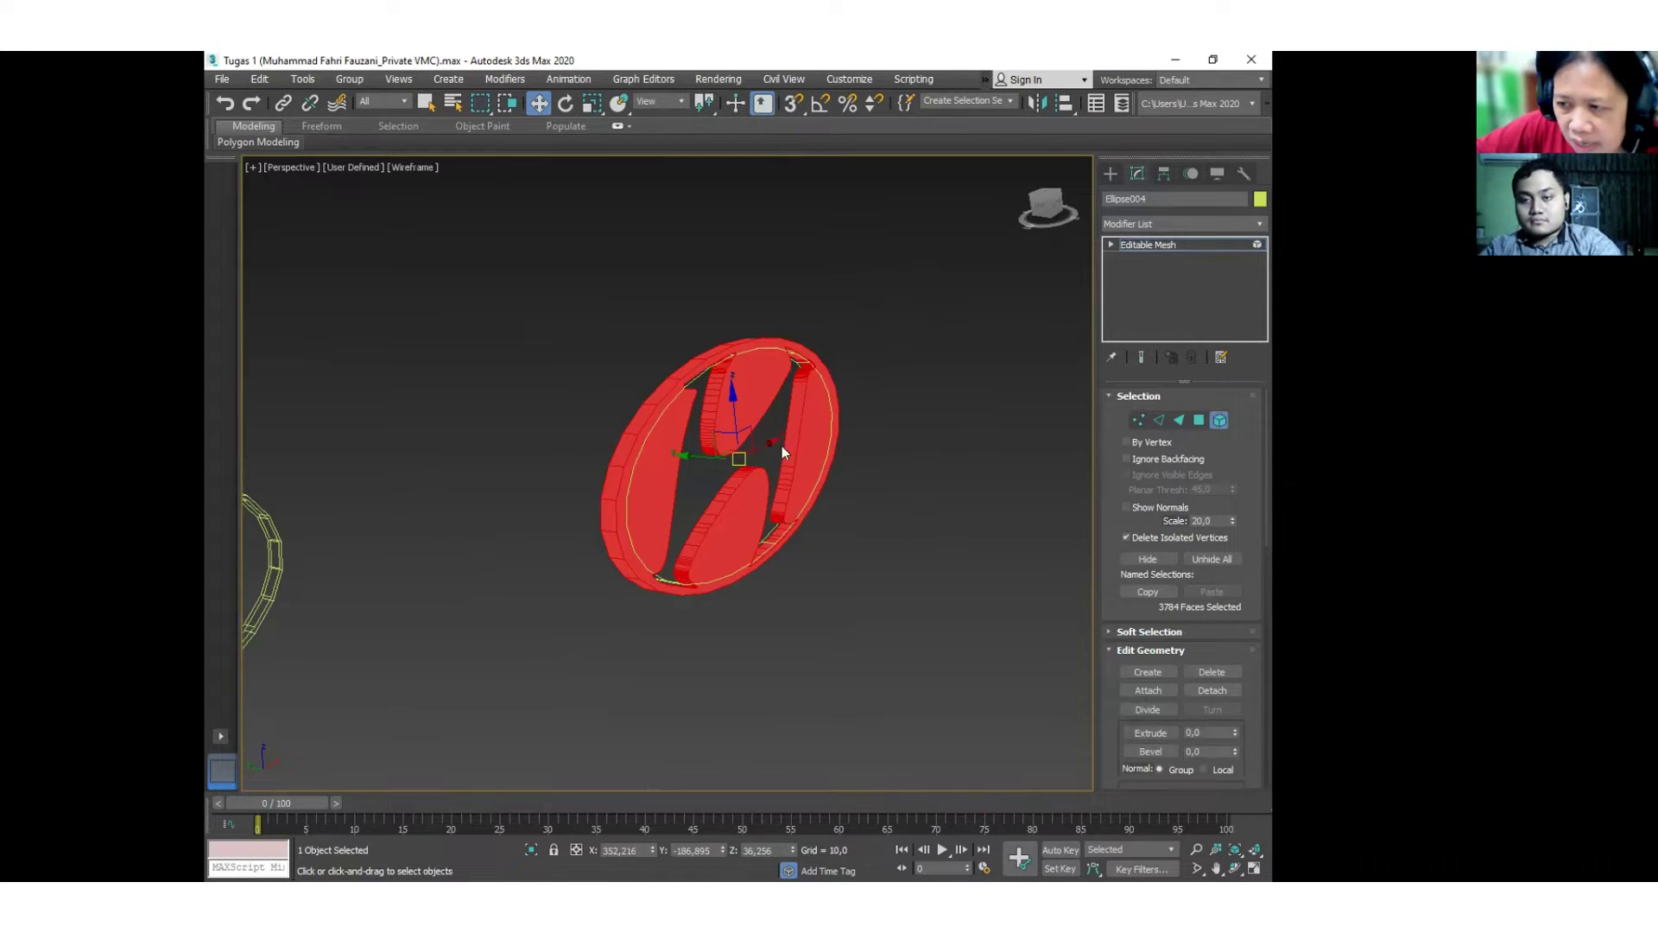
left_click(1213, 690)
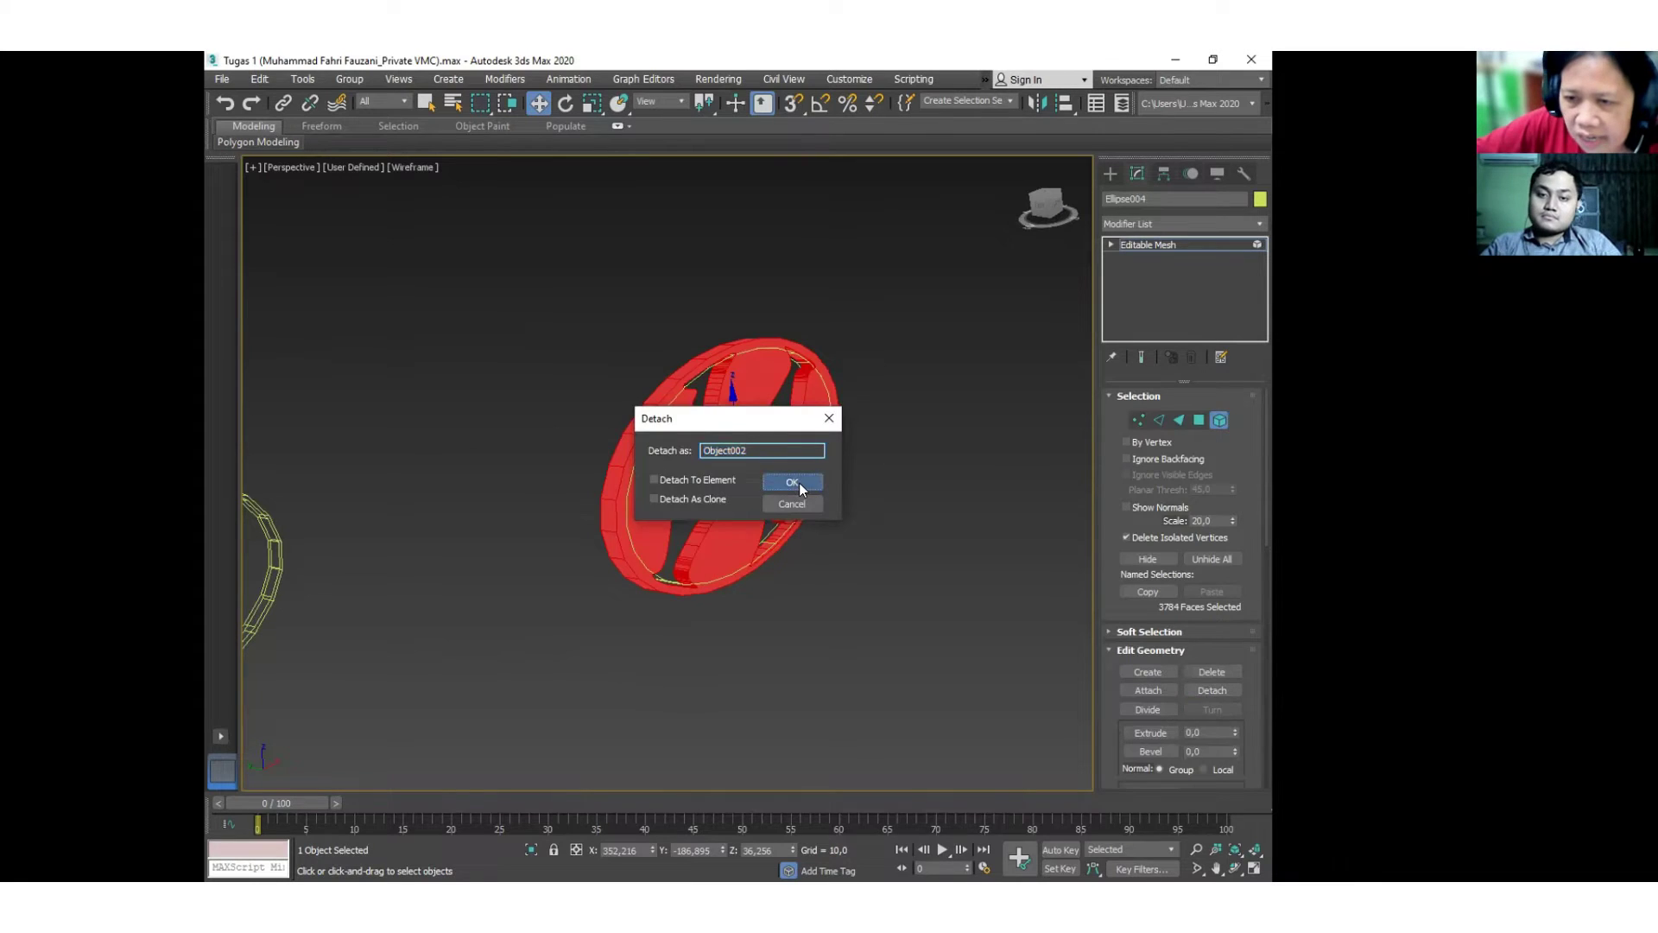
left_click(792, 481)
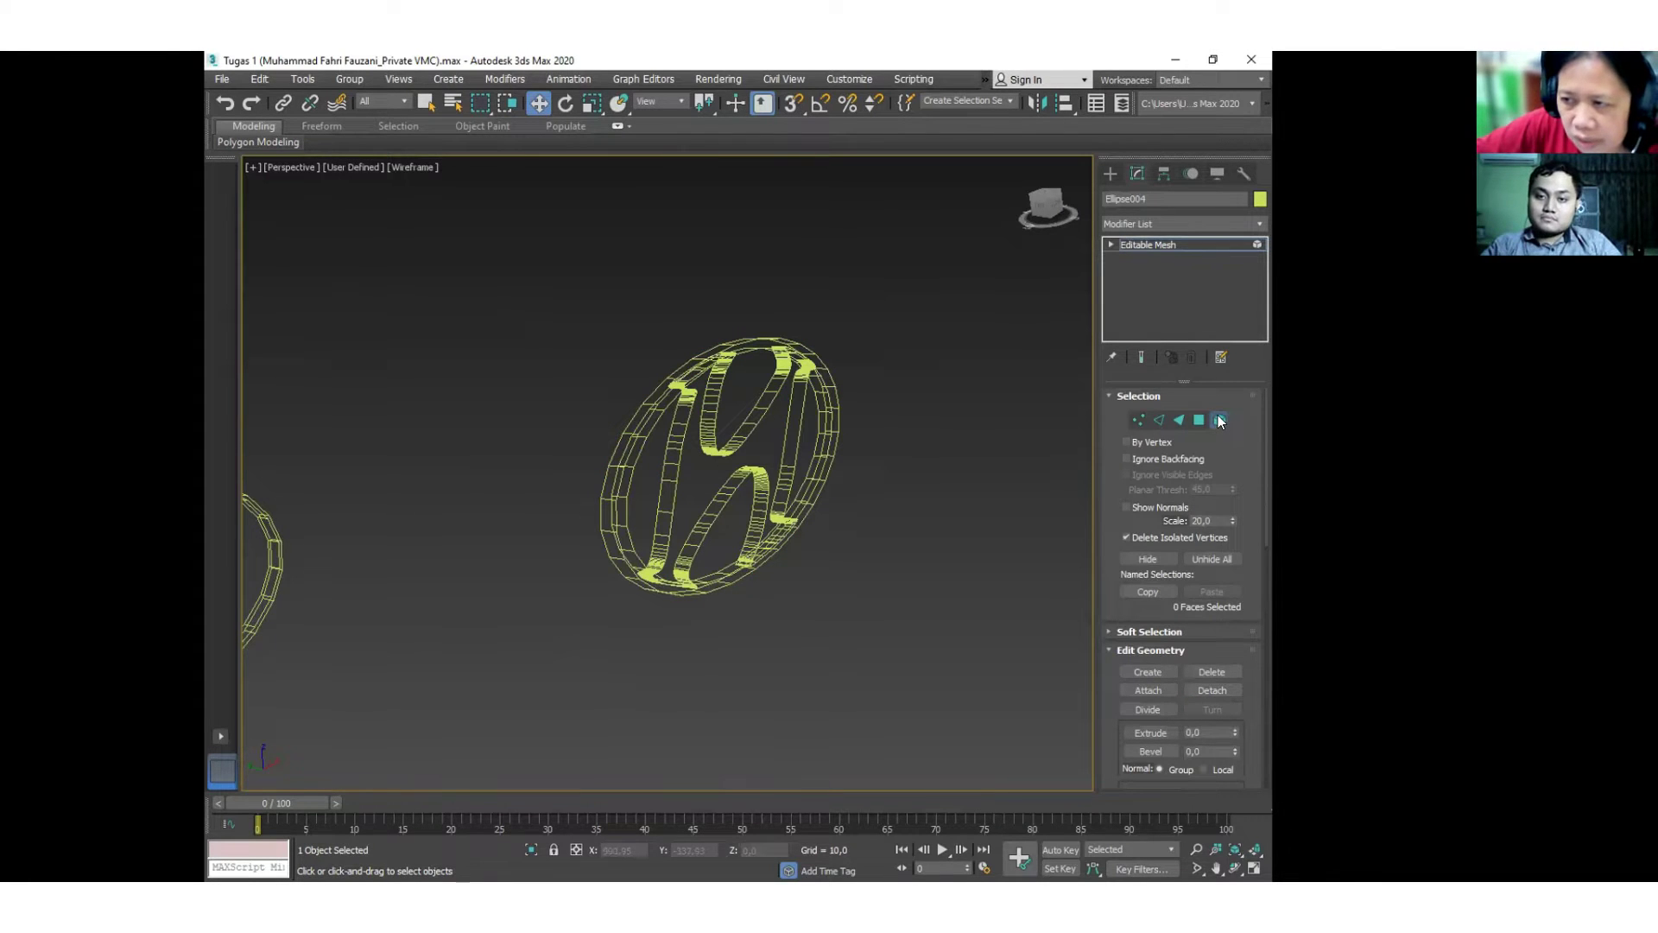
left_click(1220, 421)
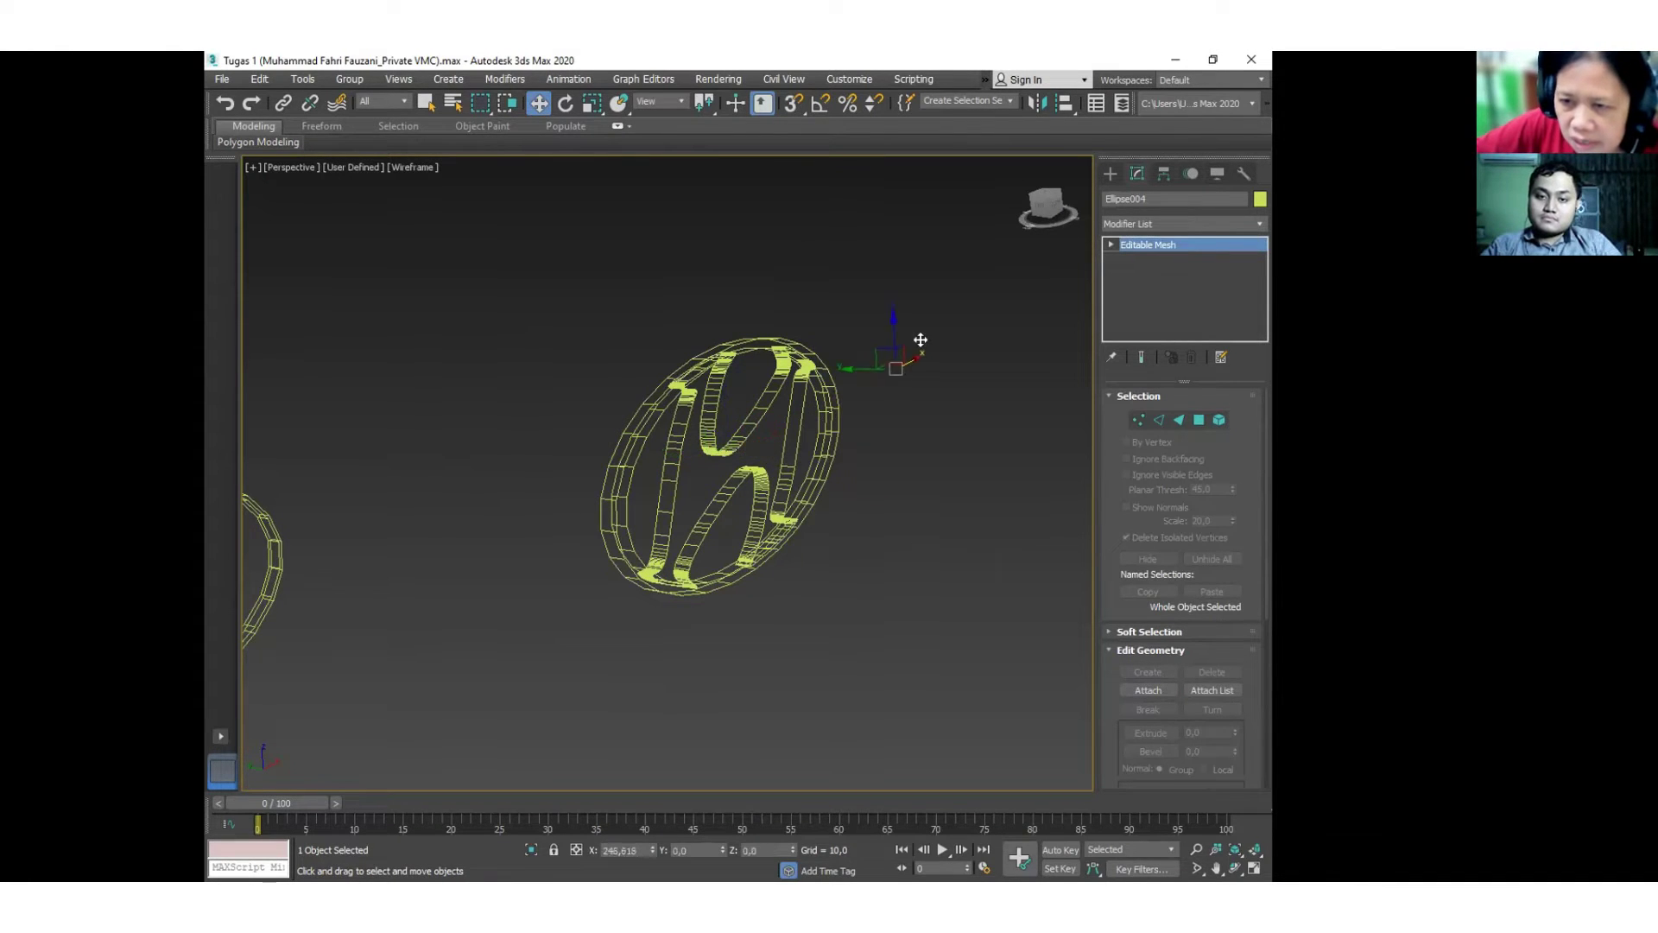
left_click(944, 519)
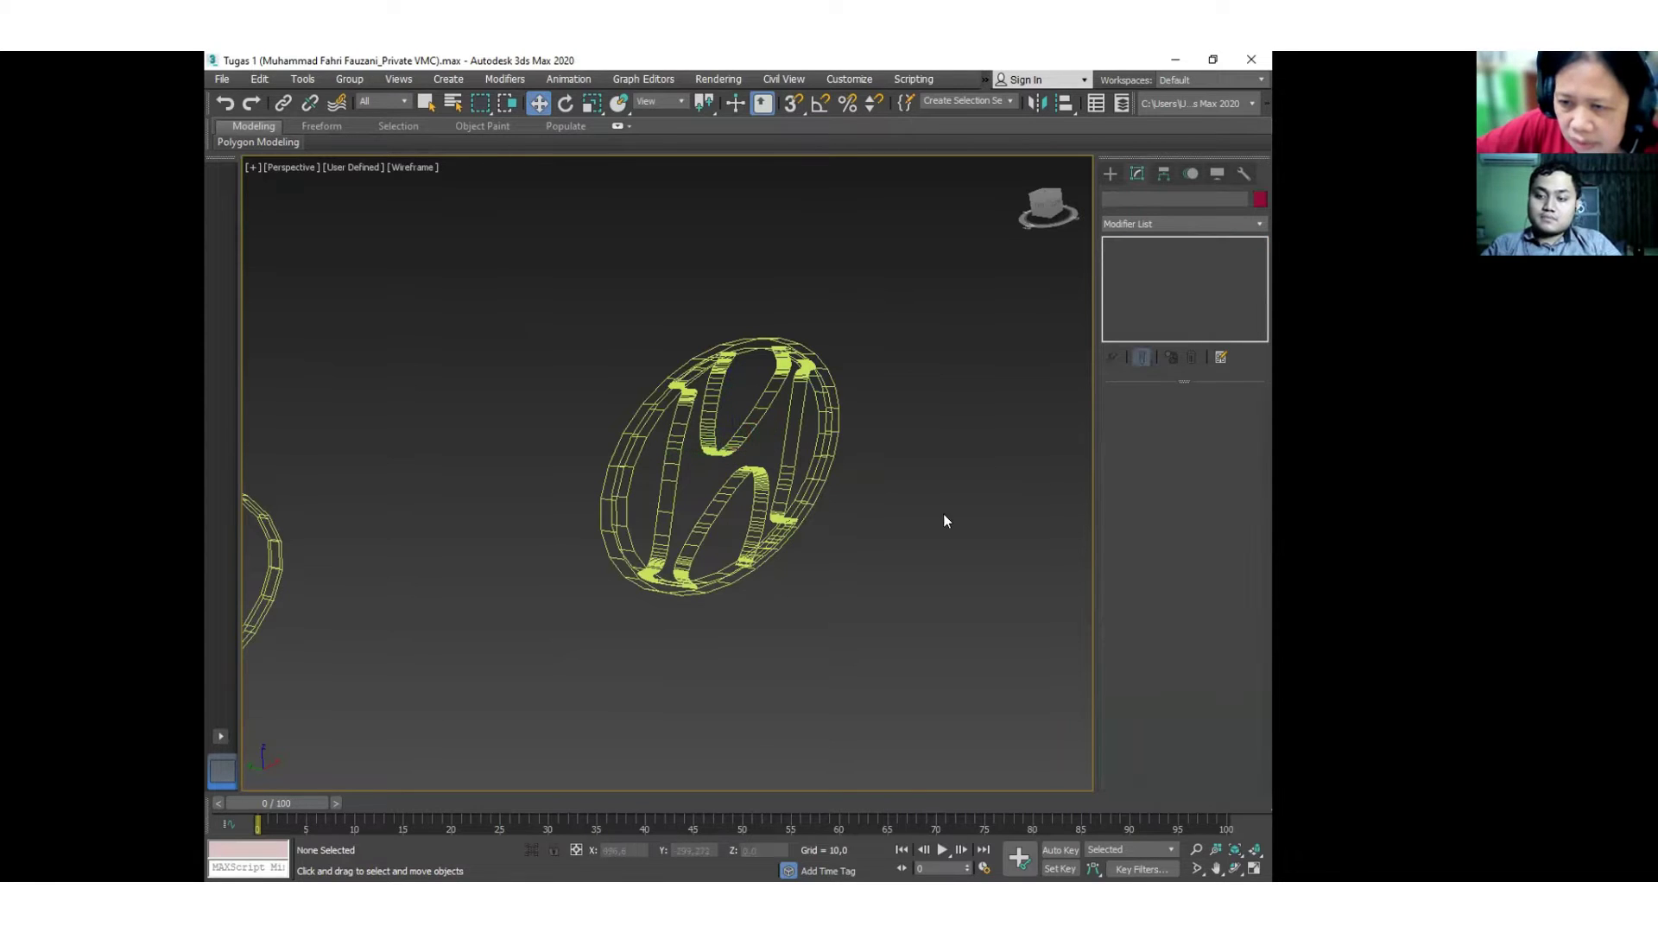
Restore the shaded display and move the detached H cut-out disc along X, clear of the solid disc.
key("F3")
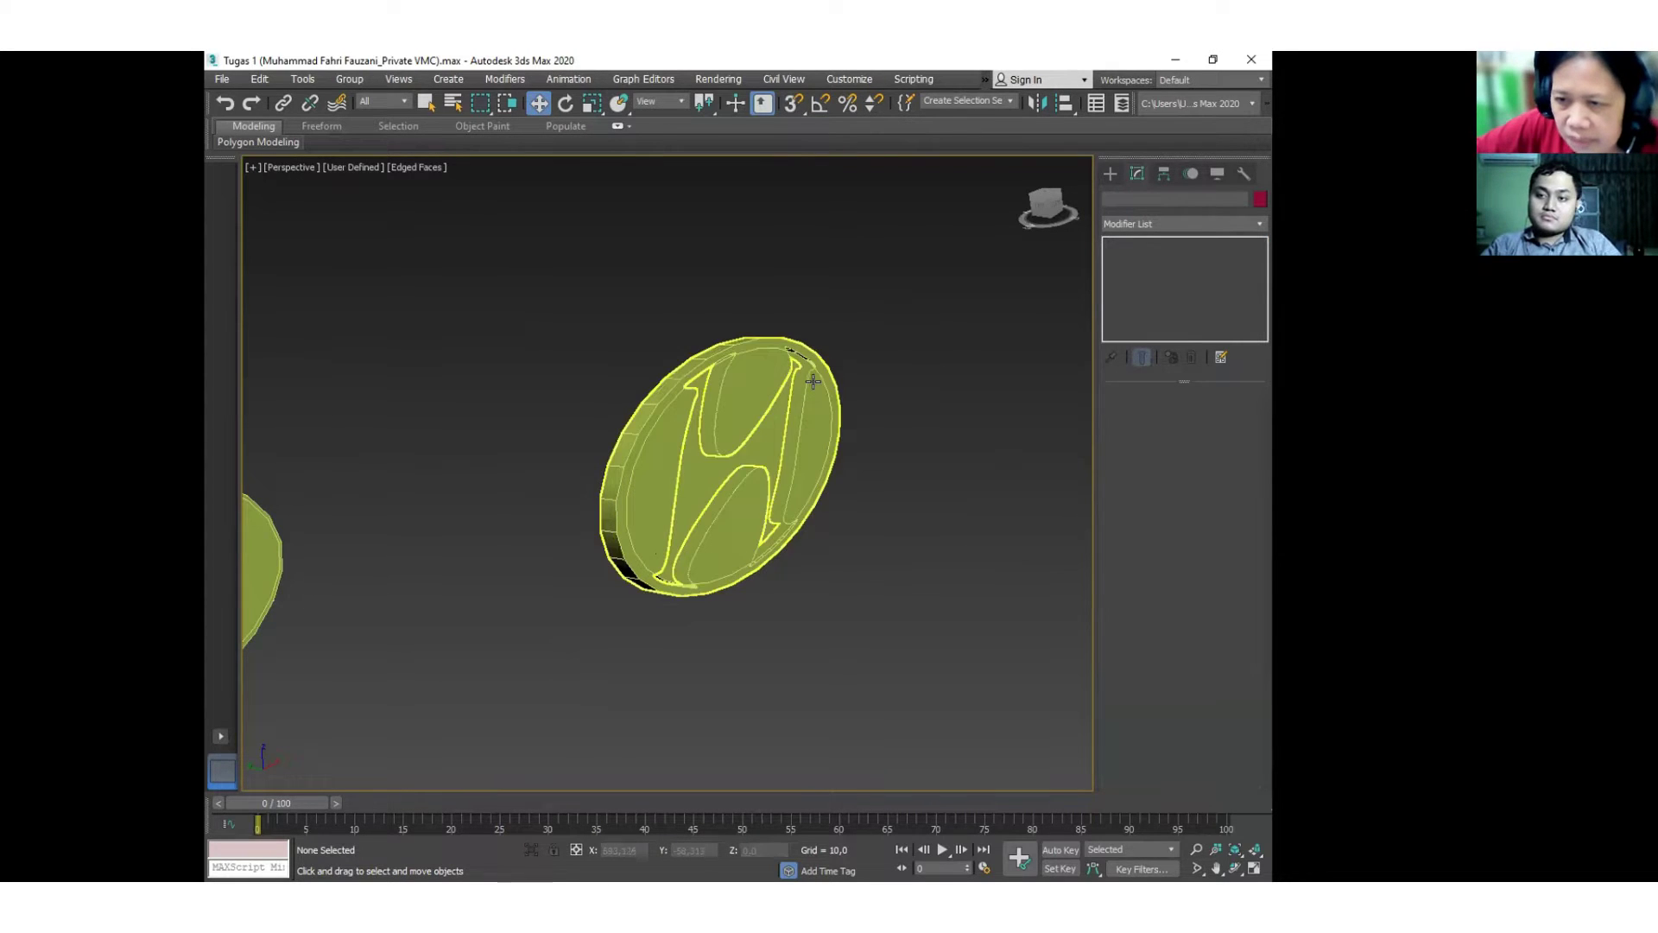
left_click(812, 381)
scroll(889, 418, "up", 3)
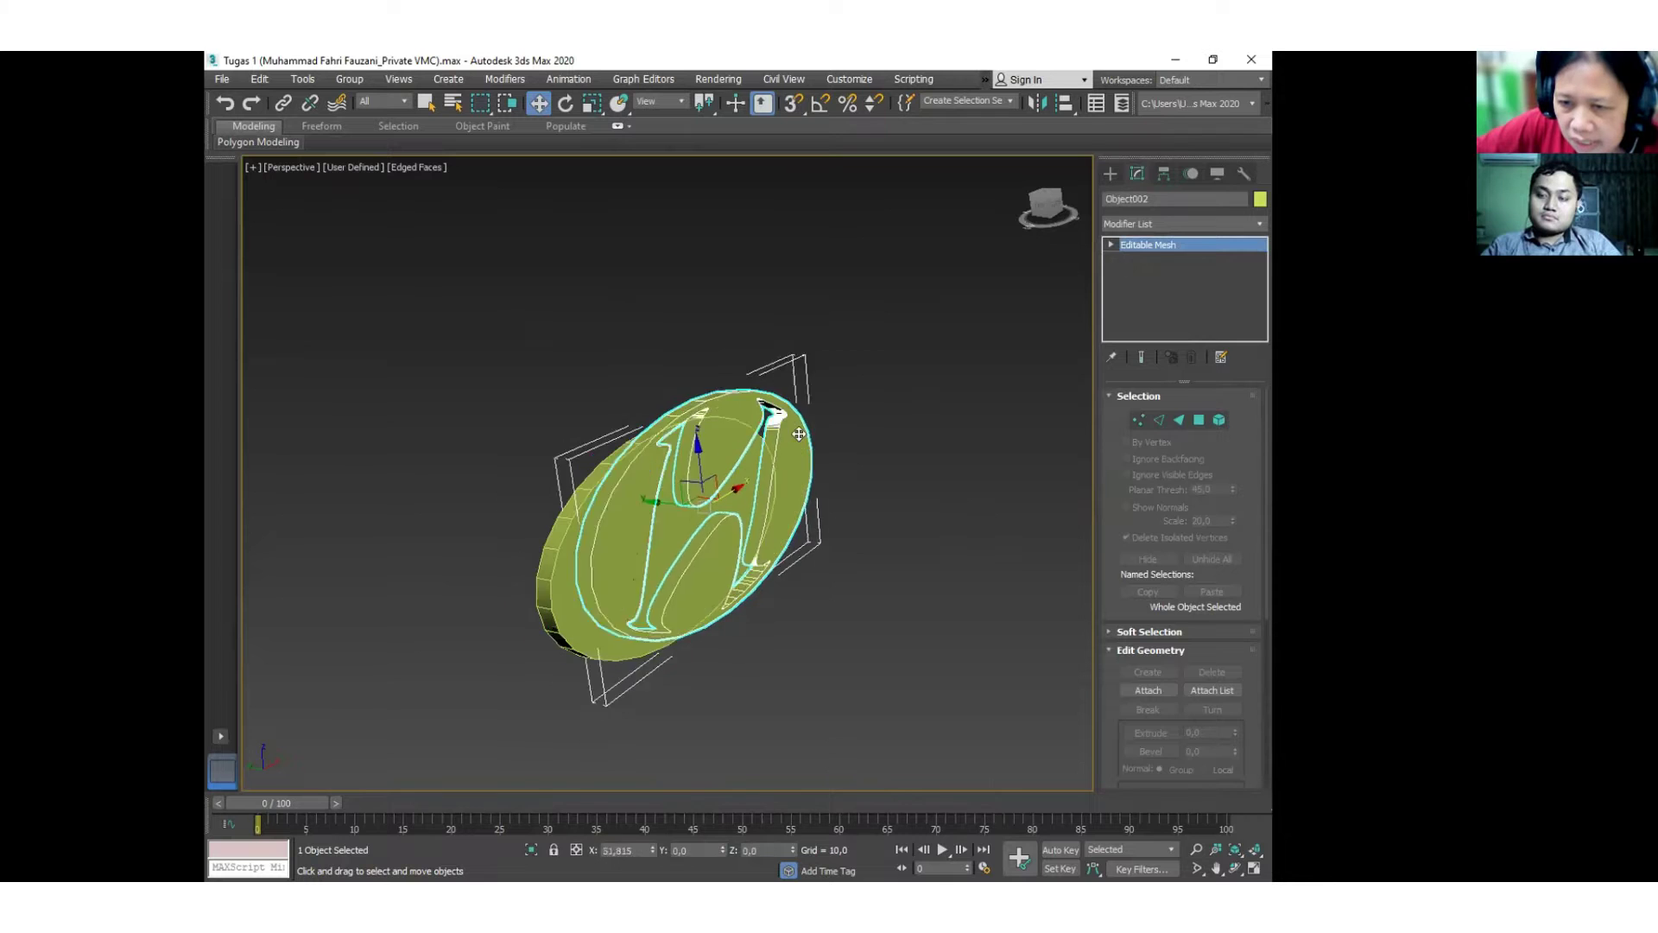
scroll(799, 433, "down", 3)
left_click(1013, 532)
Examine the H cut-out in the detached disc and compare it with the solid disc and the other logo.
middle_click_drag(1014, 532, 958, 581)
scroll(854, 513, "up", 5)
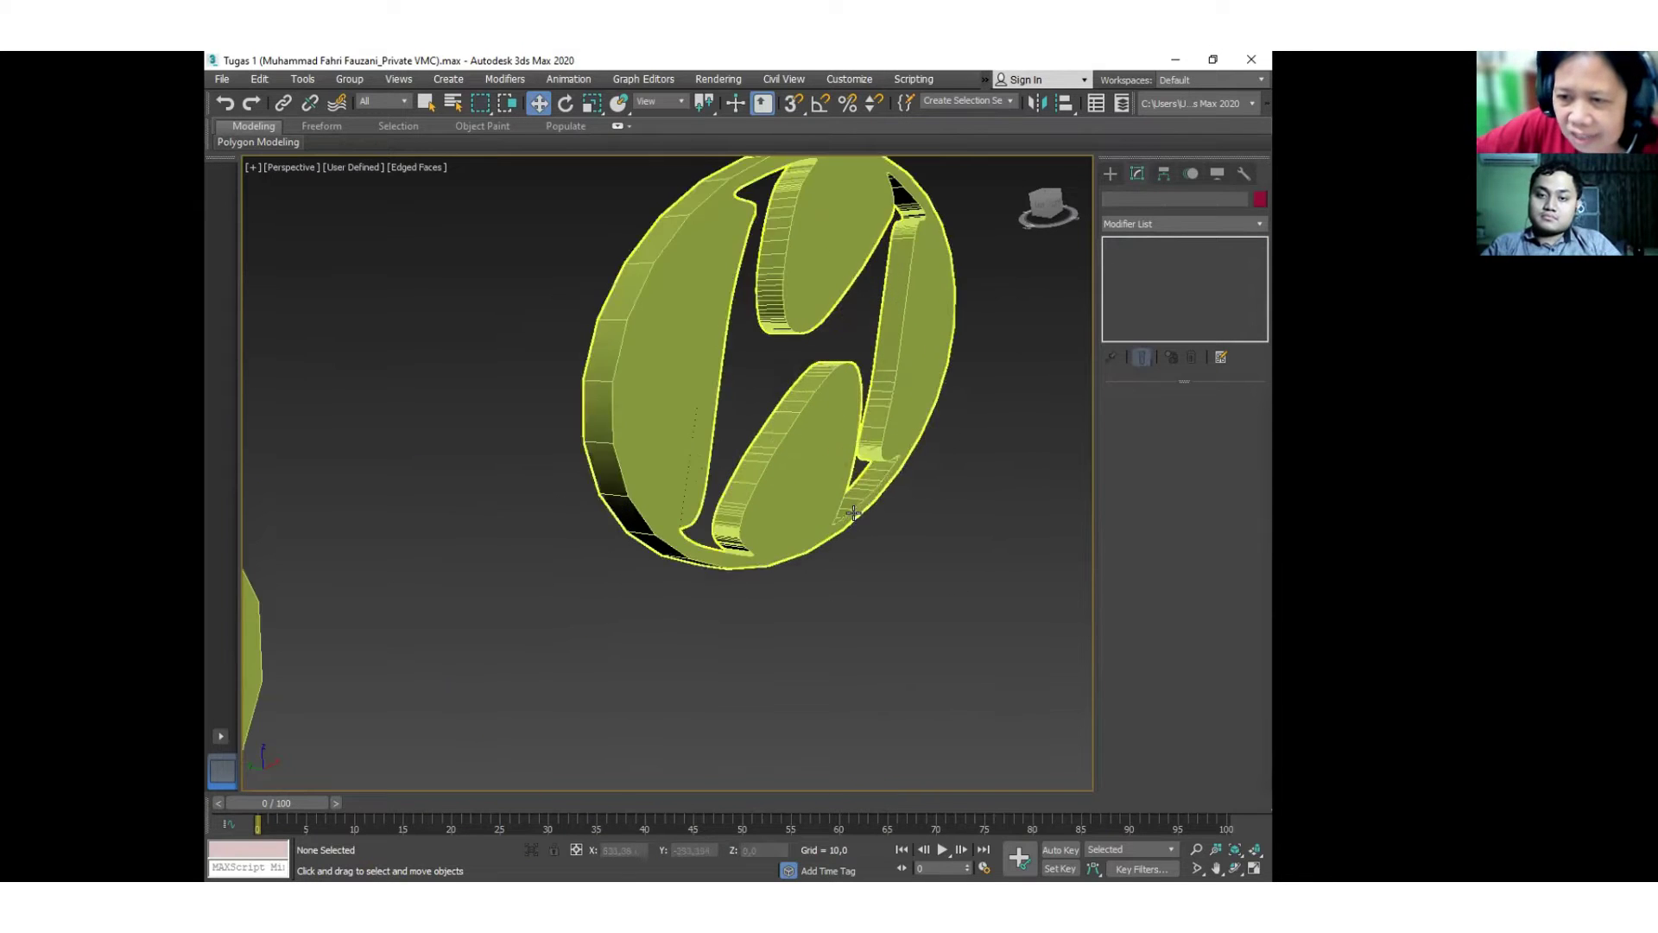
scroll(940, 572, "down", 6)
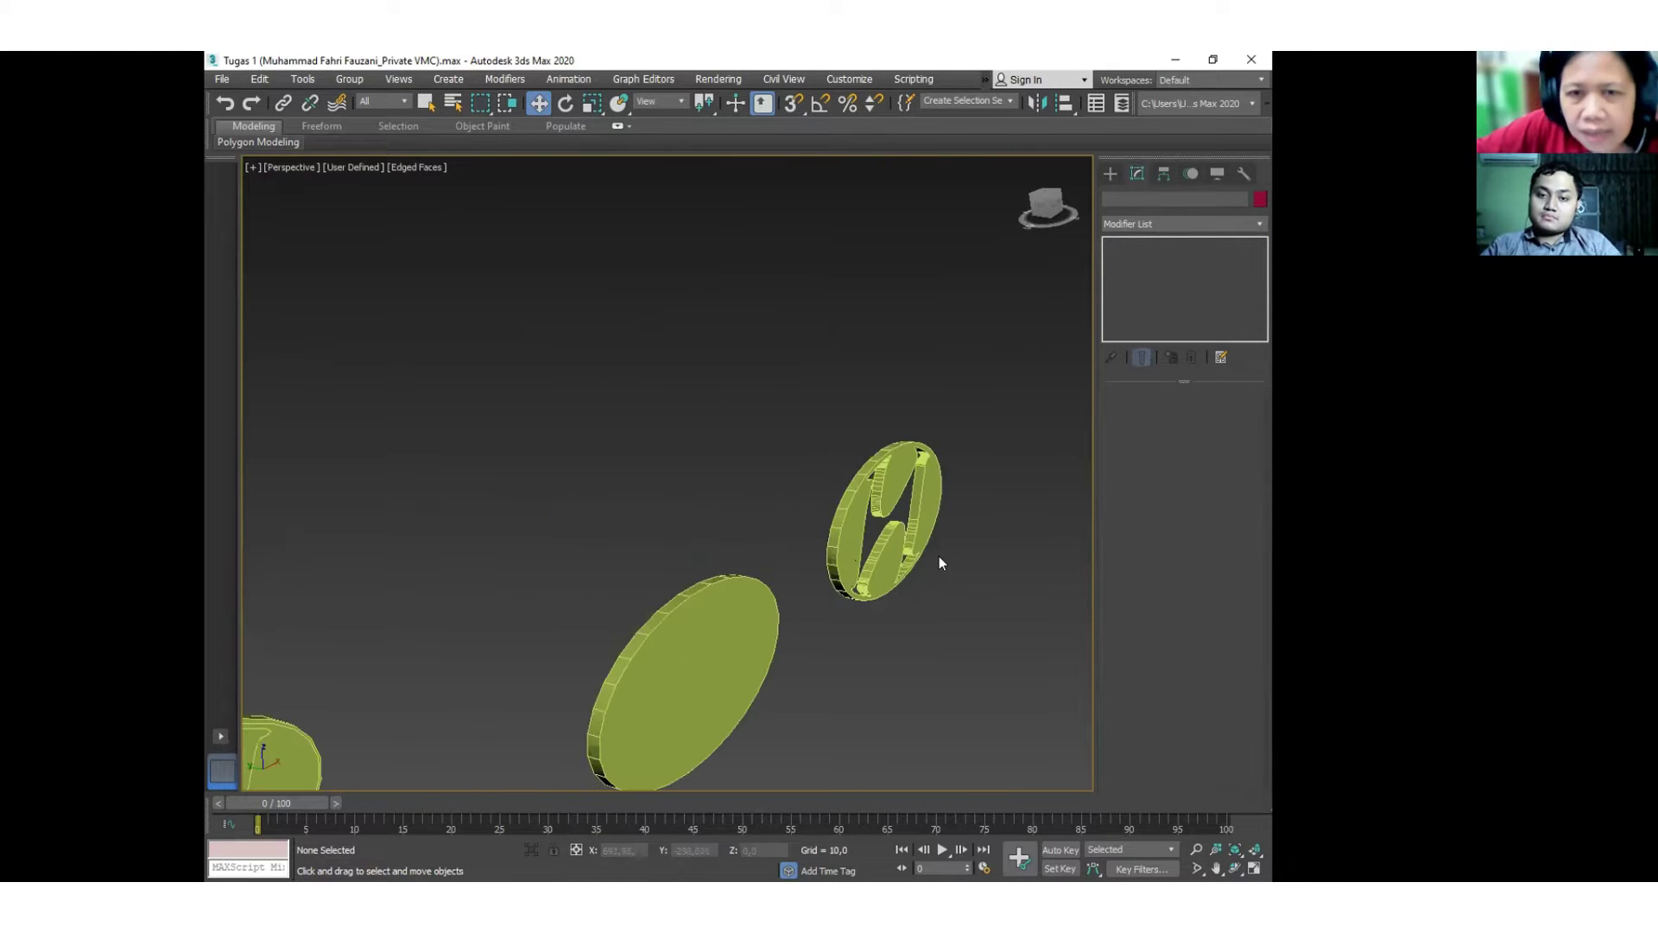
middle_click_drag(850, 617, 908, 492)
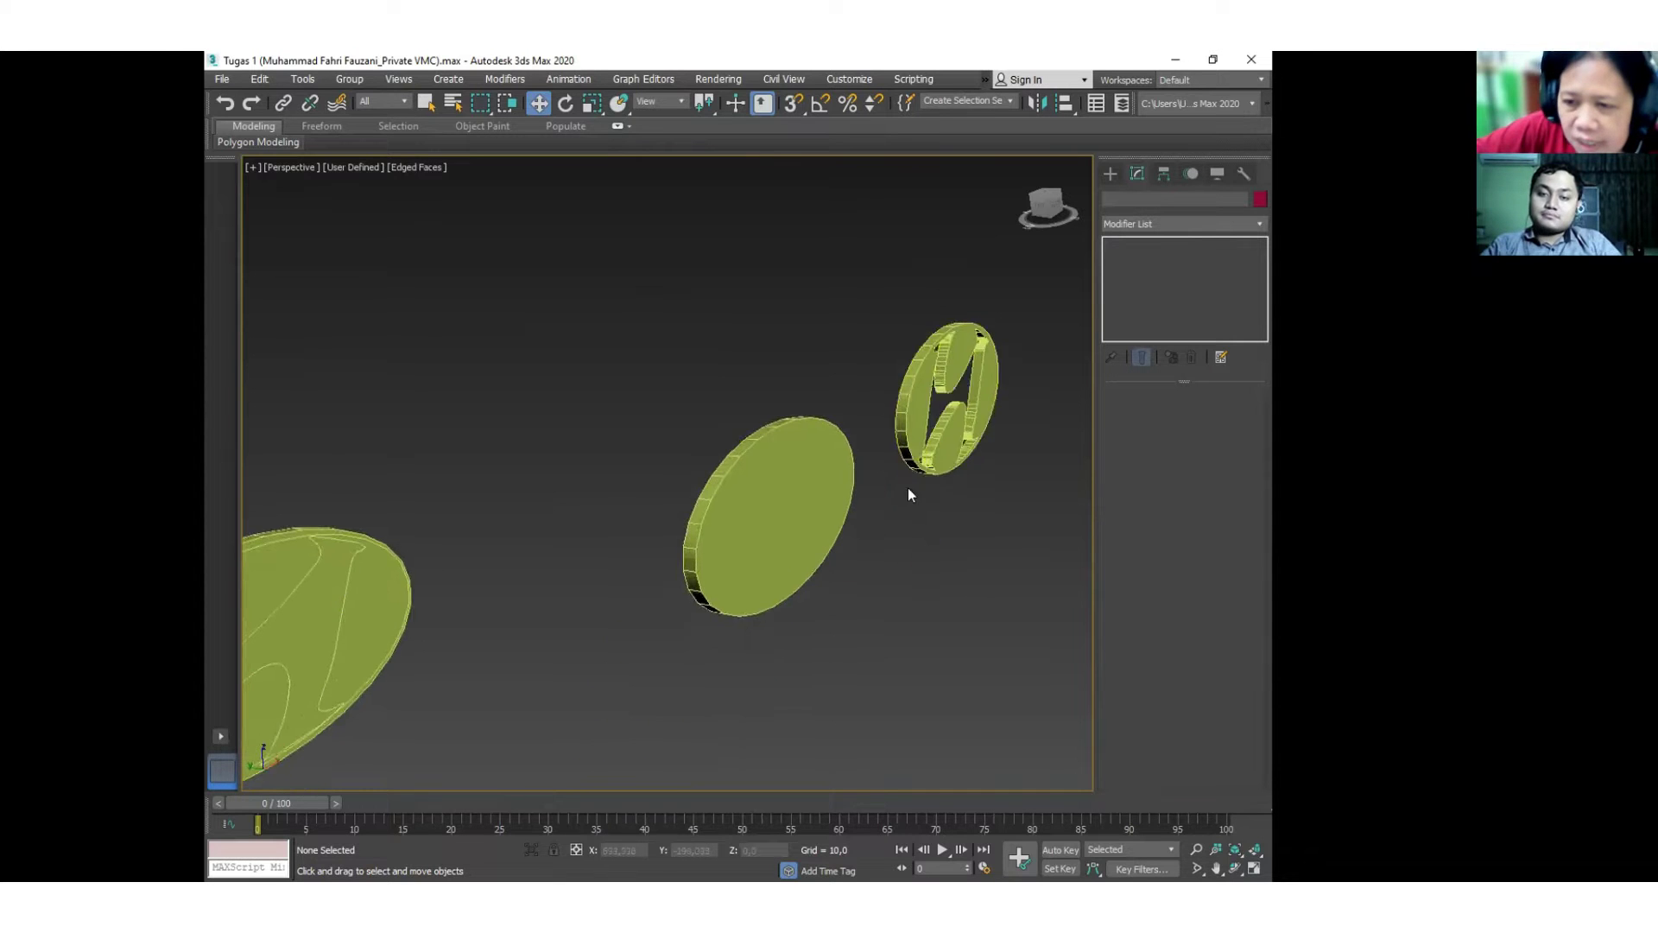
scroll(898, 515, "down", 4)
scroll(803, 561, "up", 5)
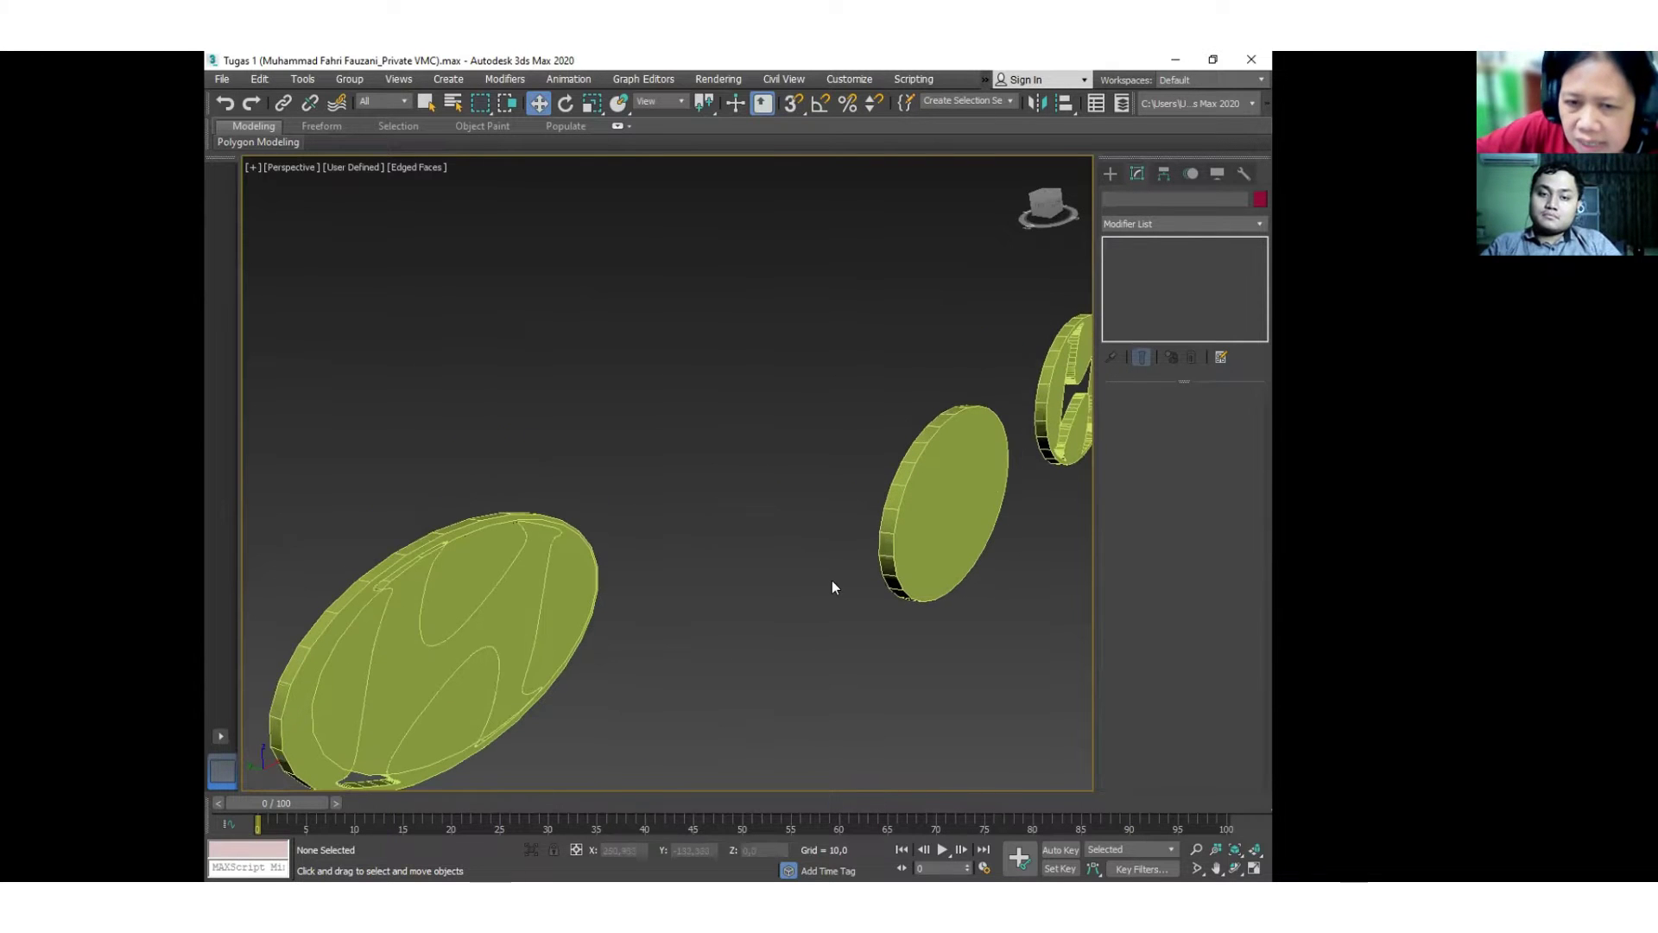
scroll(852, 575, "up", 1)
middle_click_drag(933, 570, 674, 652)
scroll(898, 527, "up", 4)
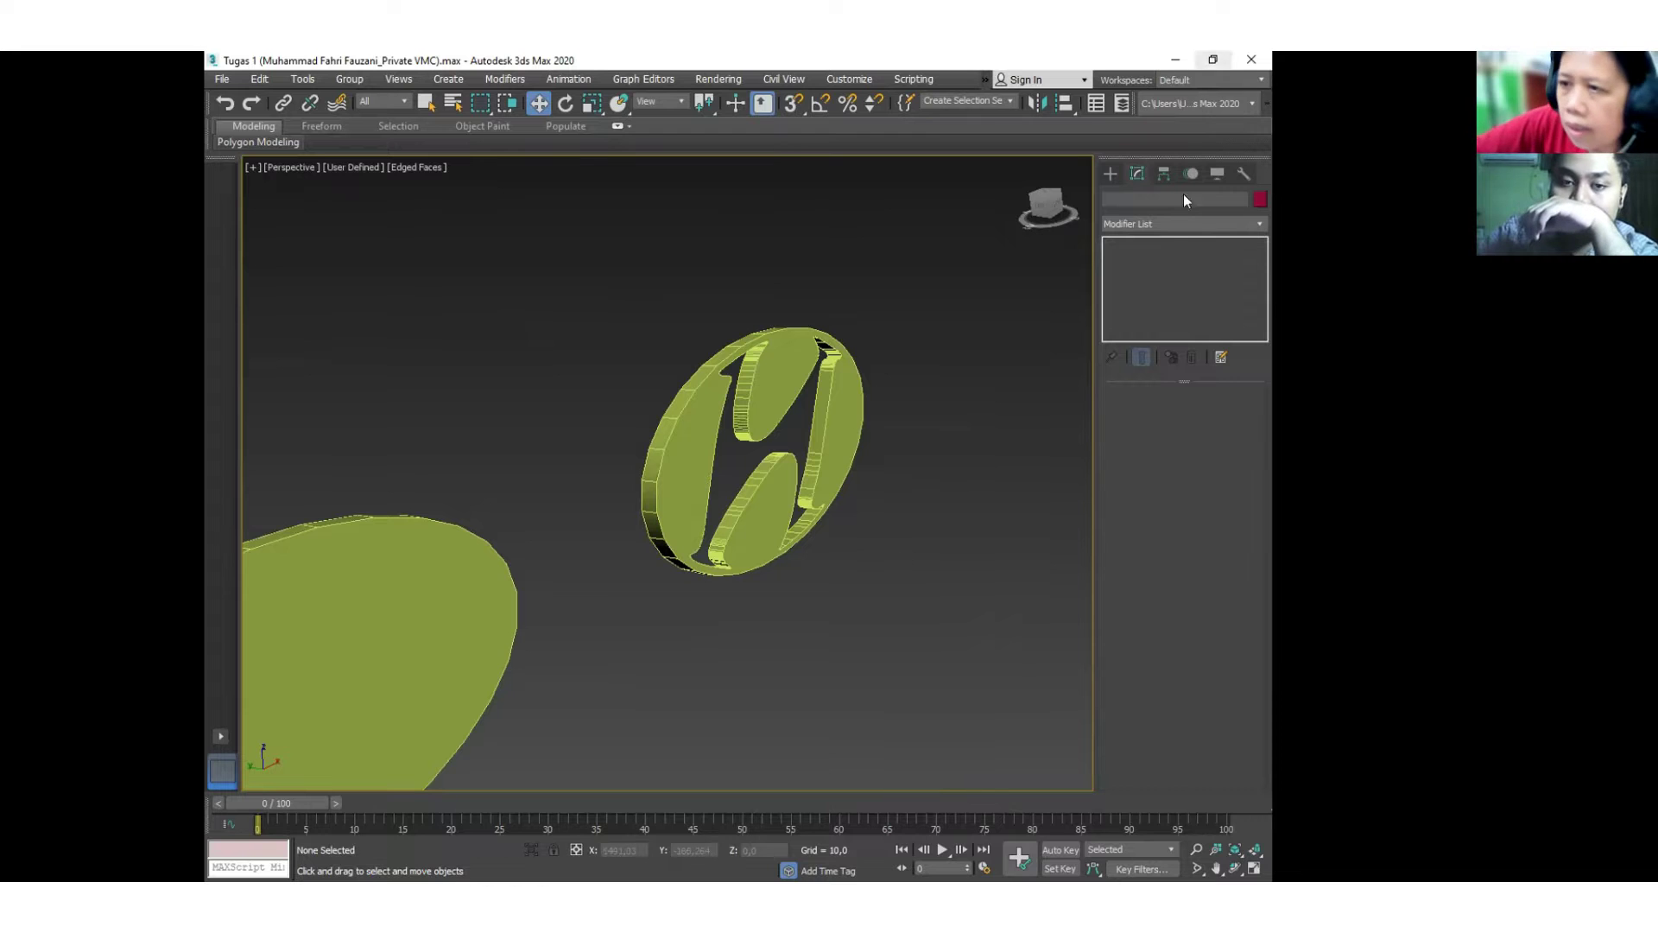
Start a ProBoolean subtraction from Compound Objects with the solid disc as the base object.
left_click(1113, 177)
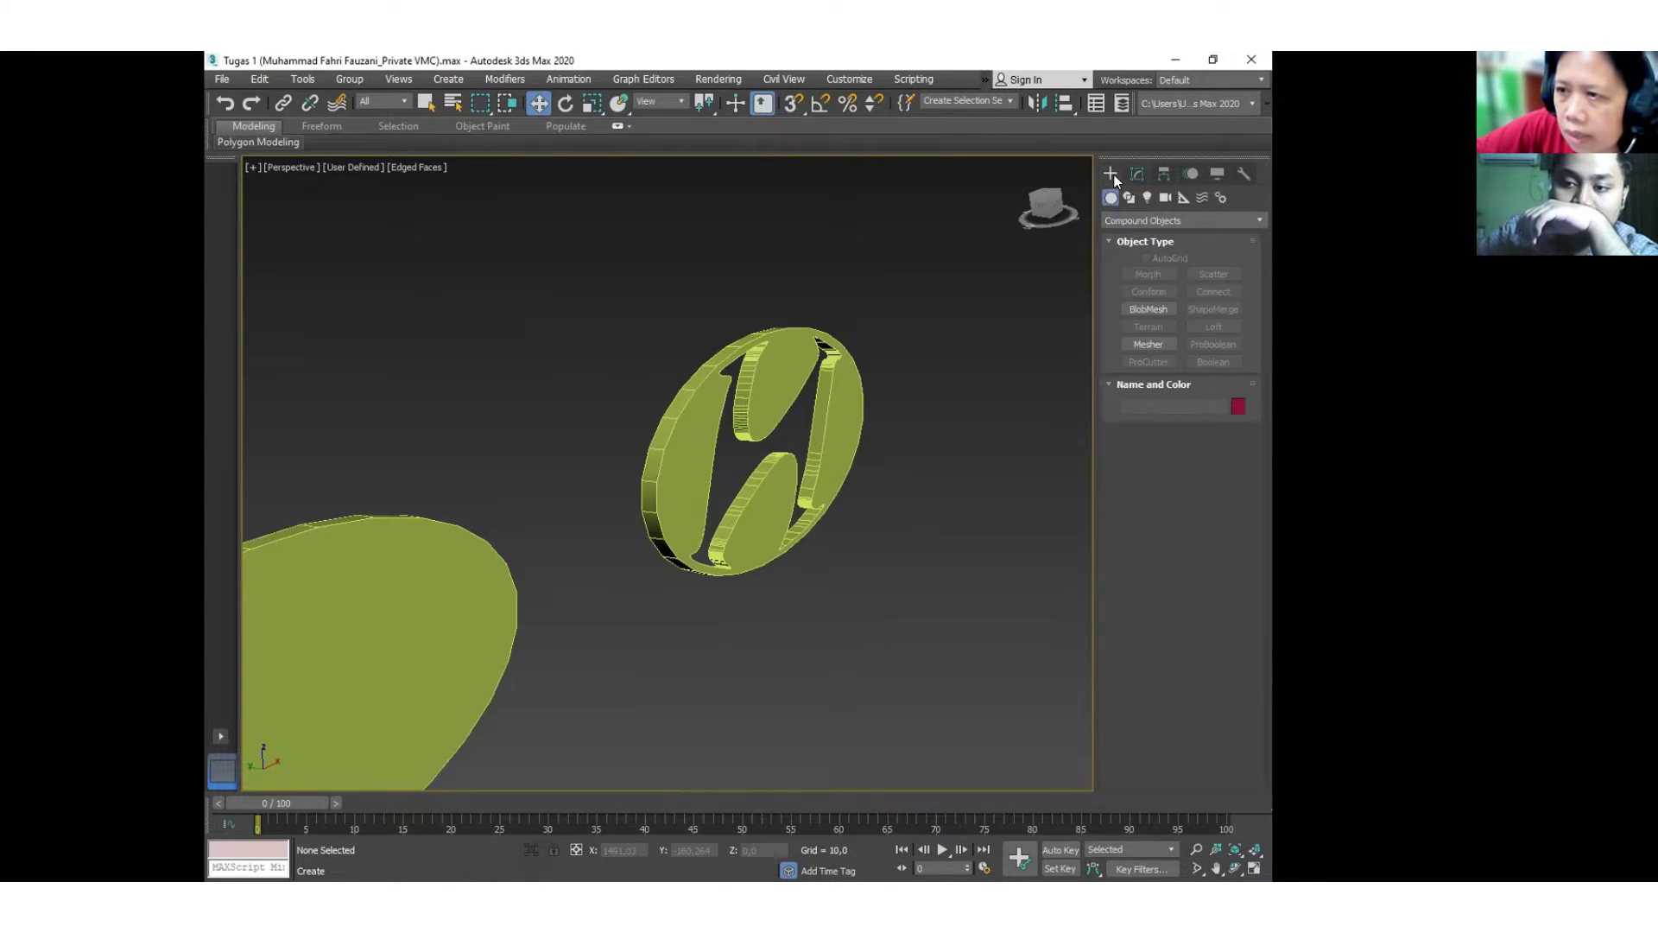
left_click(1143, 221)
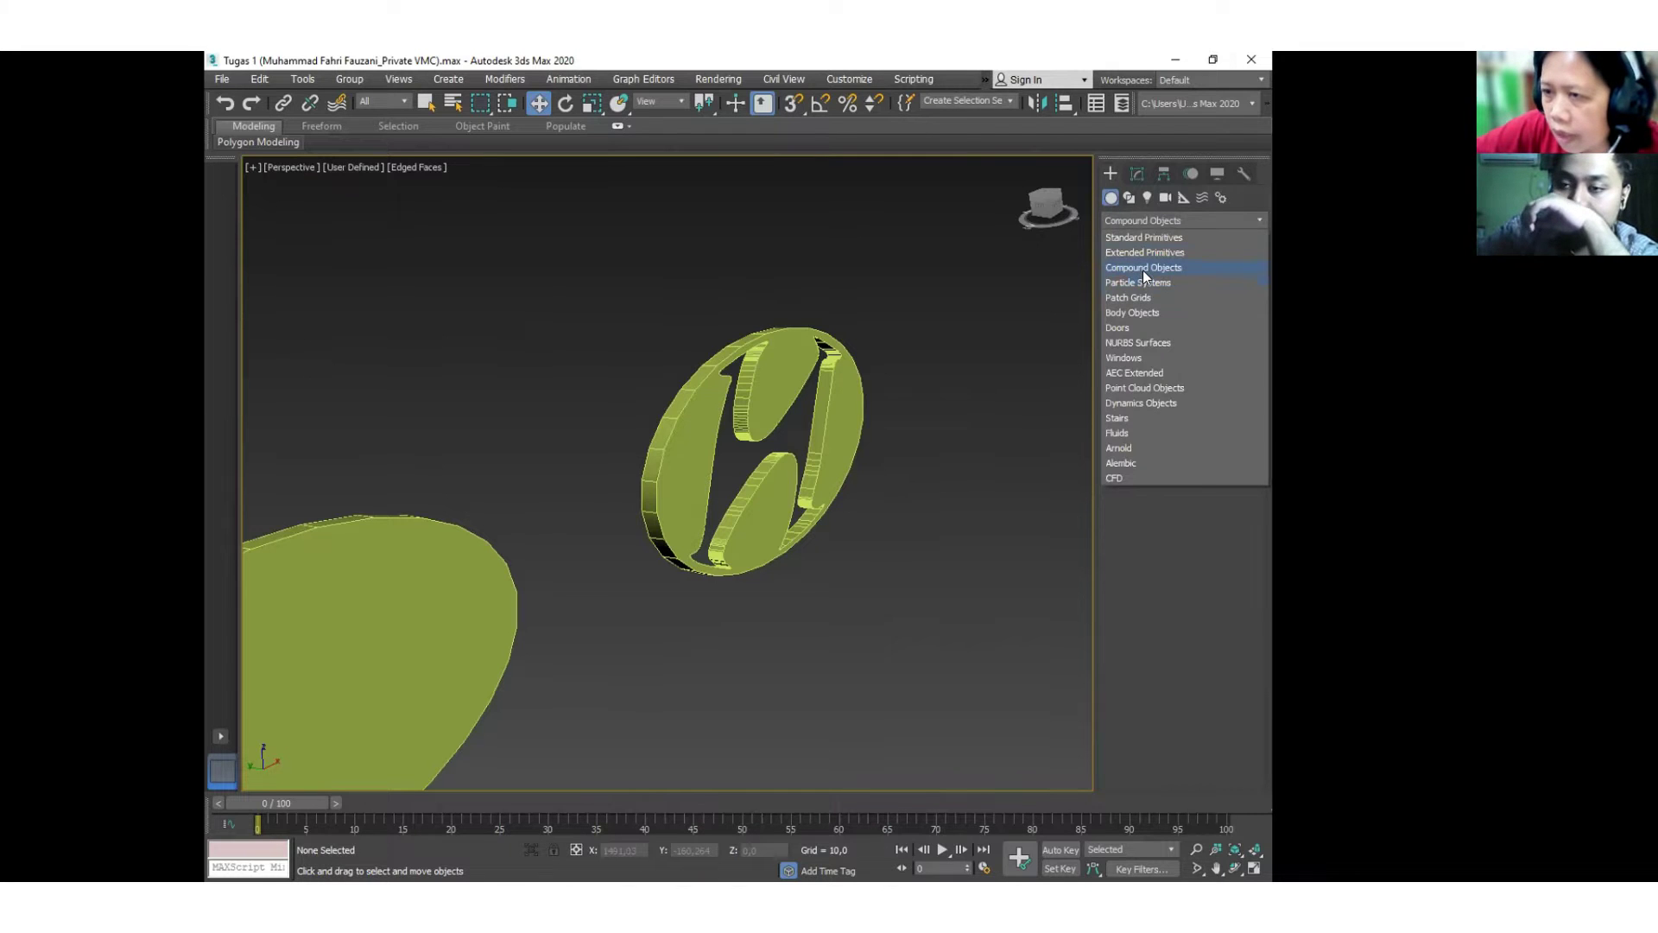
left_click(1142, 275)
scroll(725, 517, "down", 4)
left_click(483, 622)
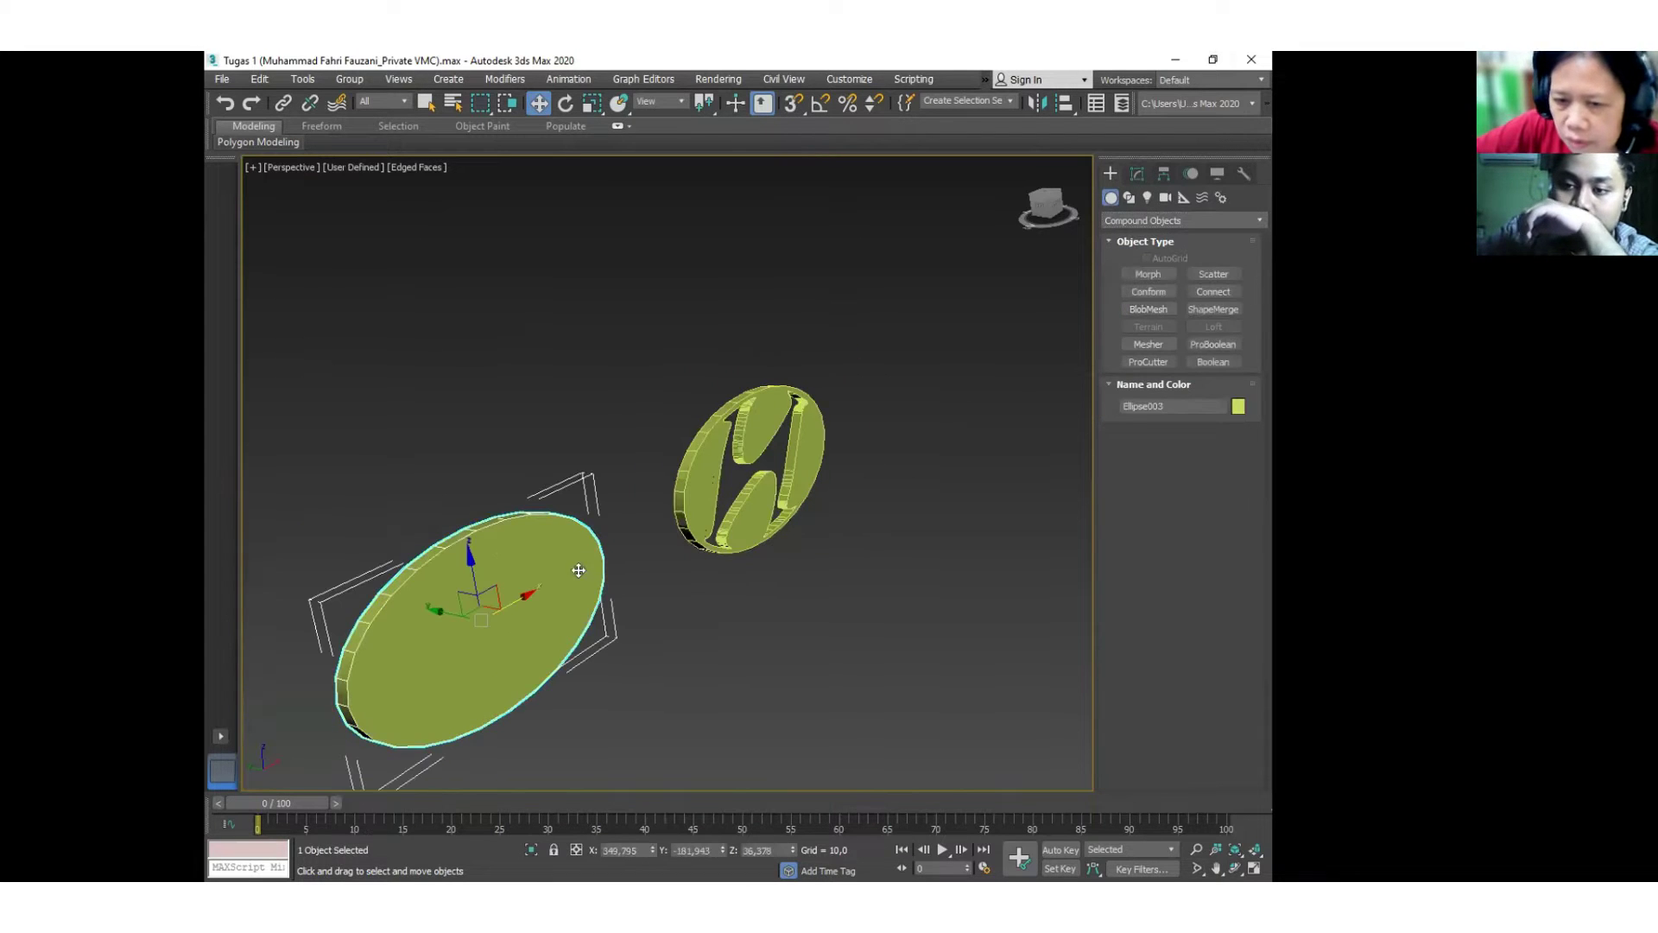
left_click(1212, 343)
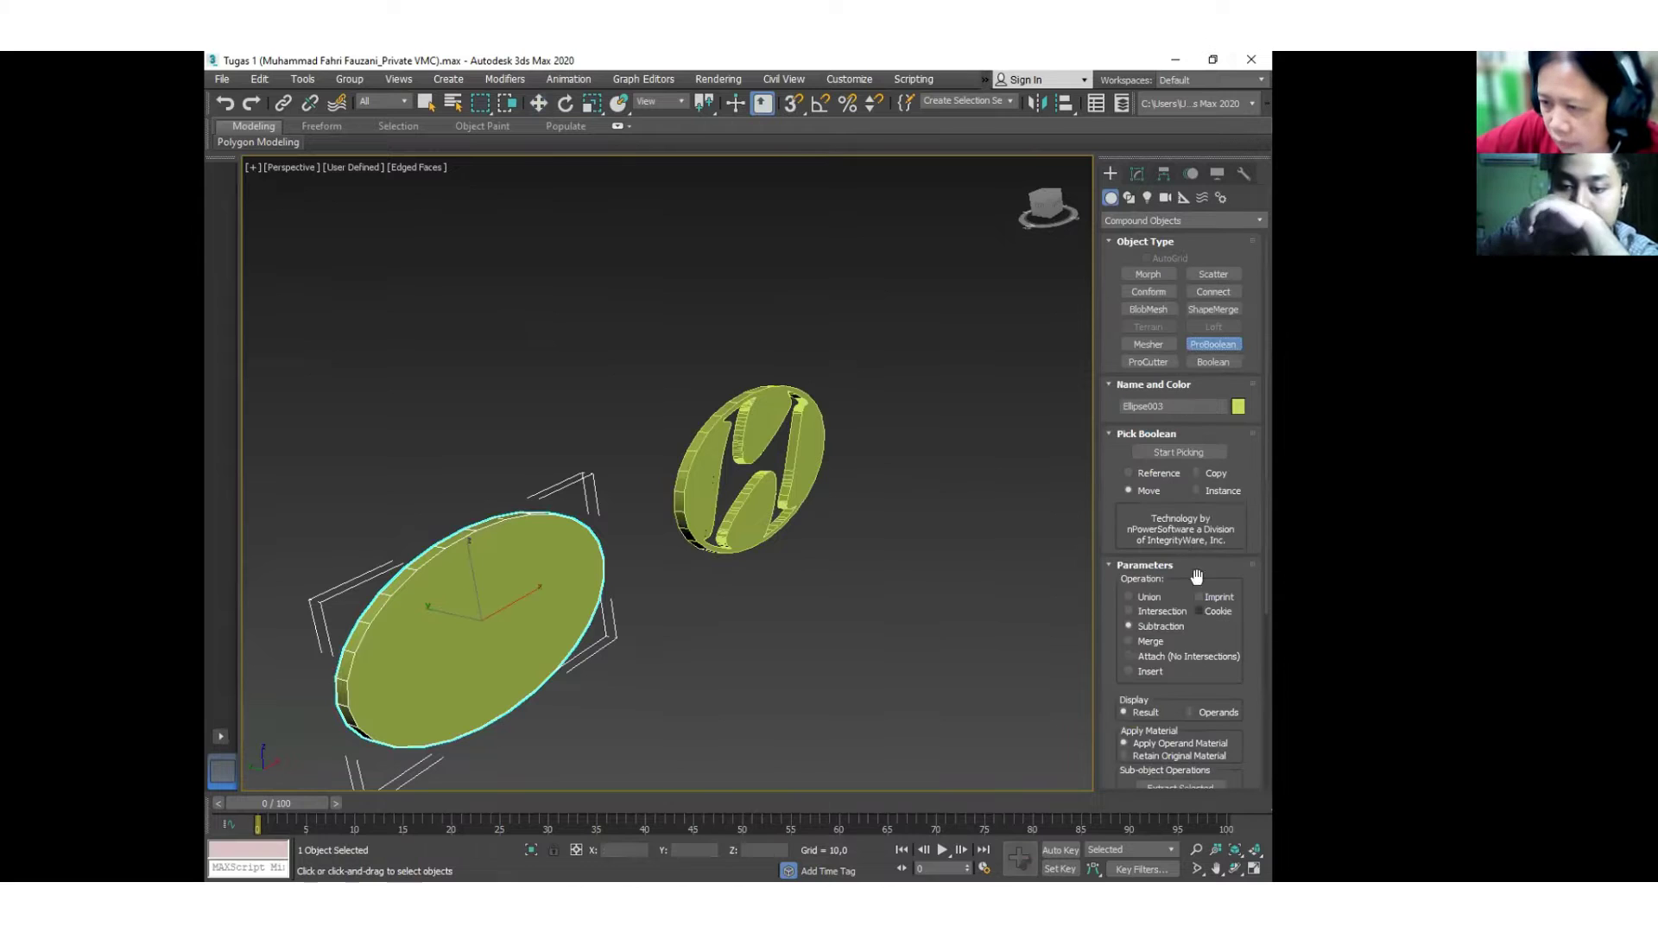
left_click(1199, 453)
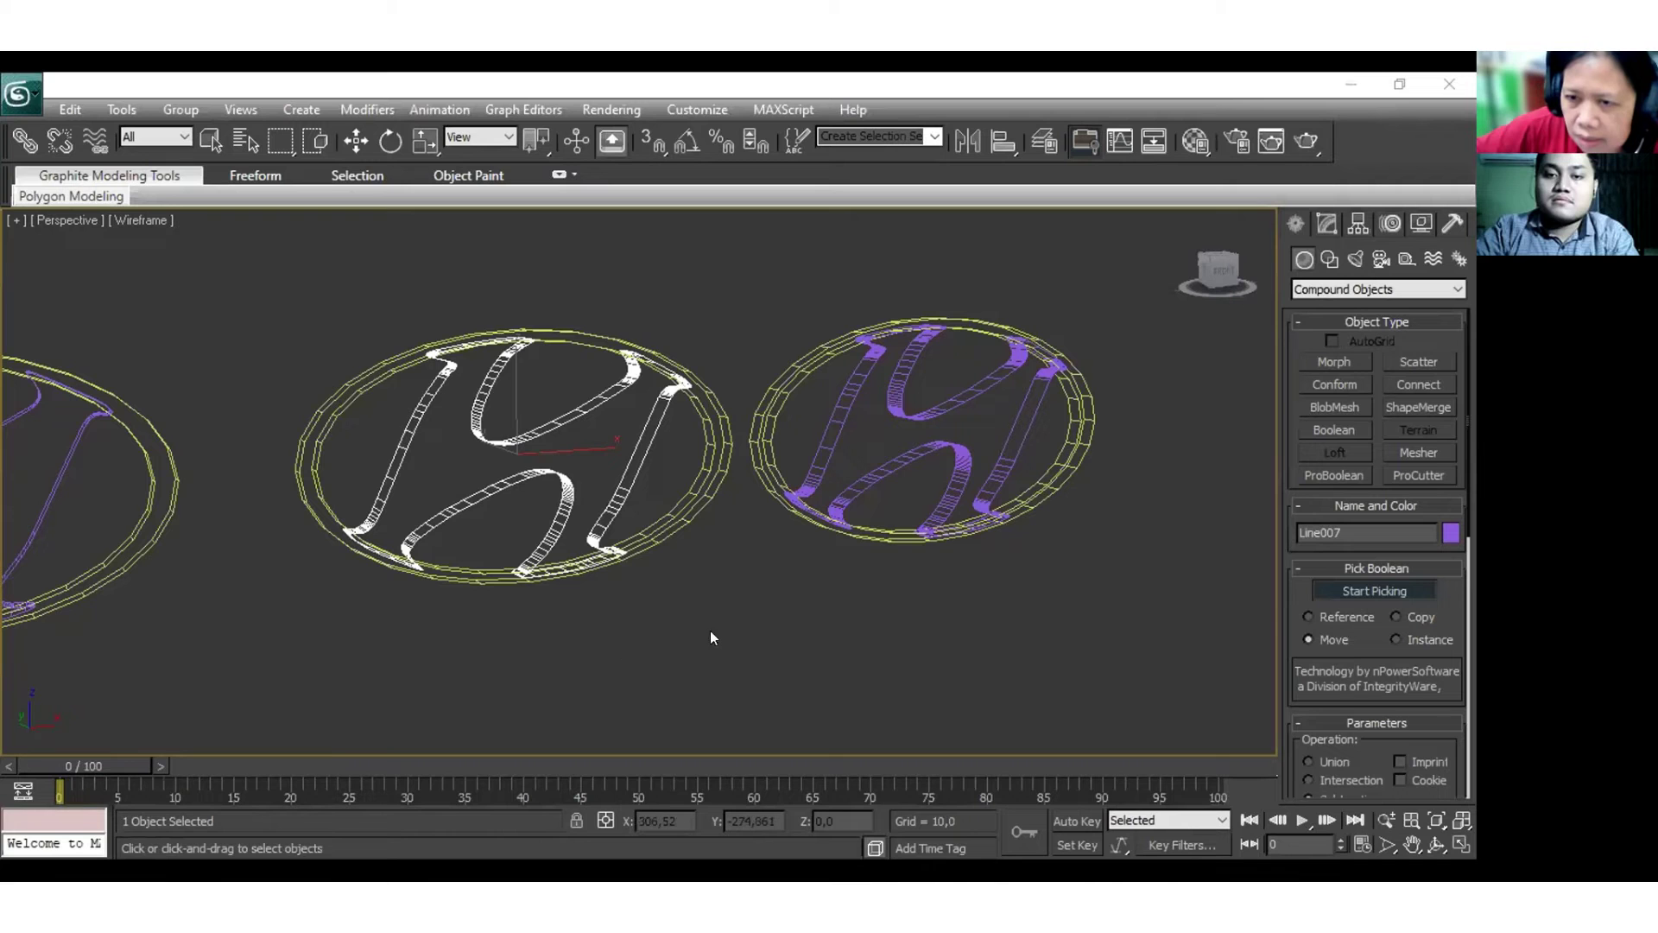
Examine the wireframe of the middle H and its disc, leave ProBoolean picking and clear the selection.
middle_click_drag(651, 596, 883, 601)
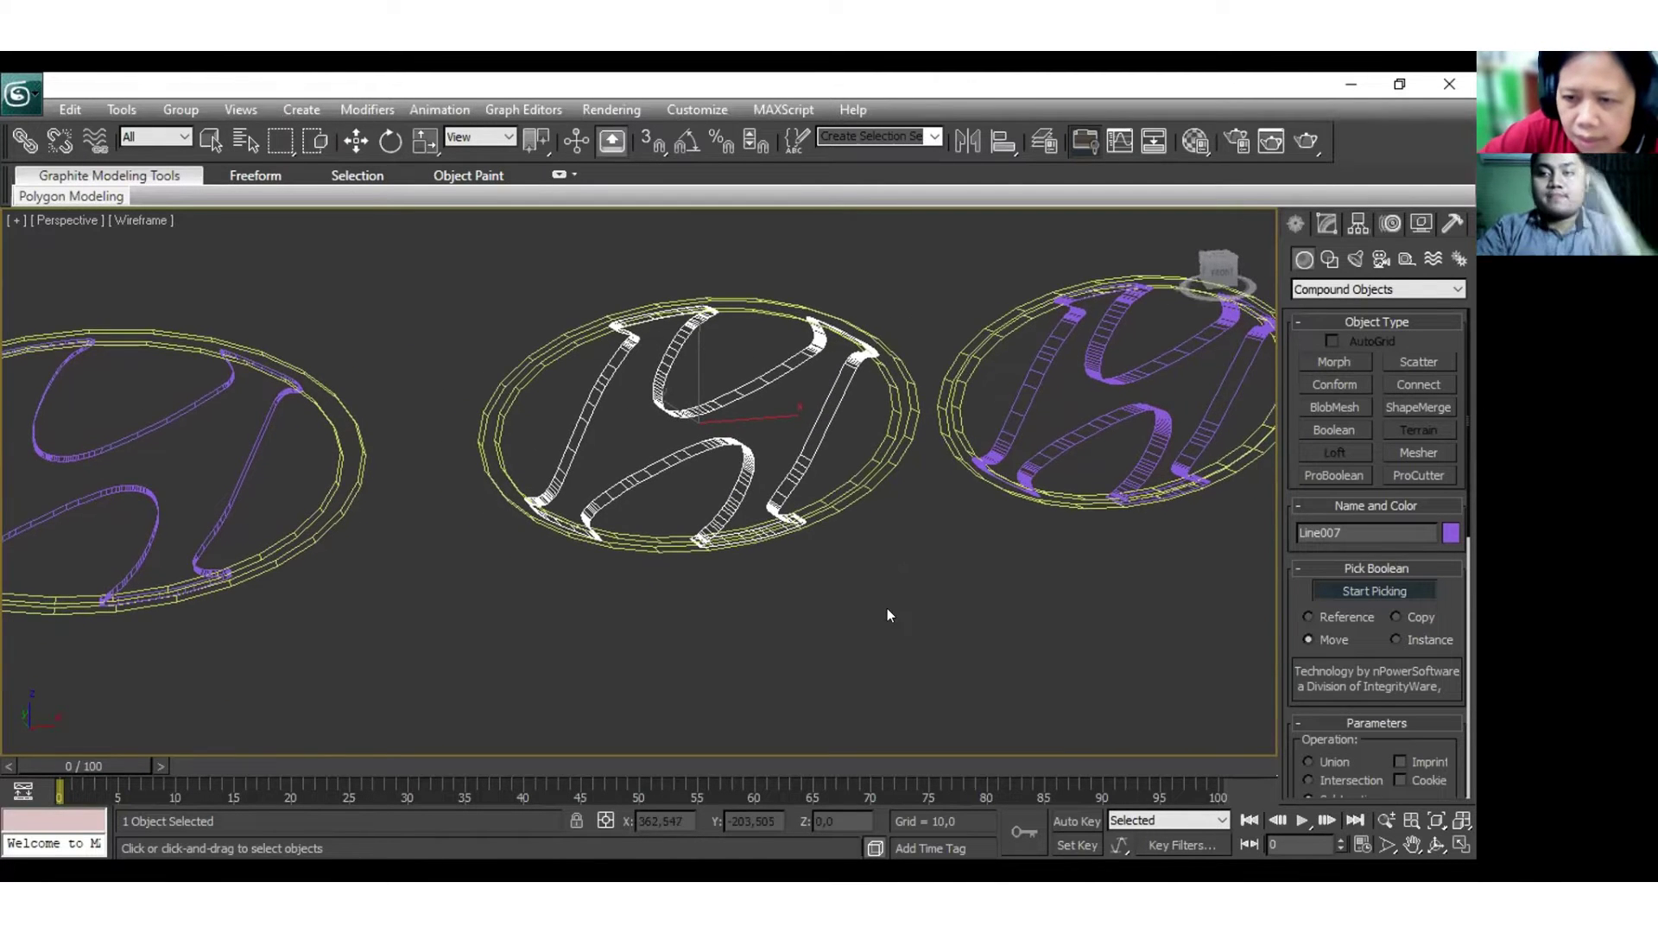
scroll(921, 544, "up", 3)
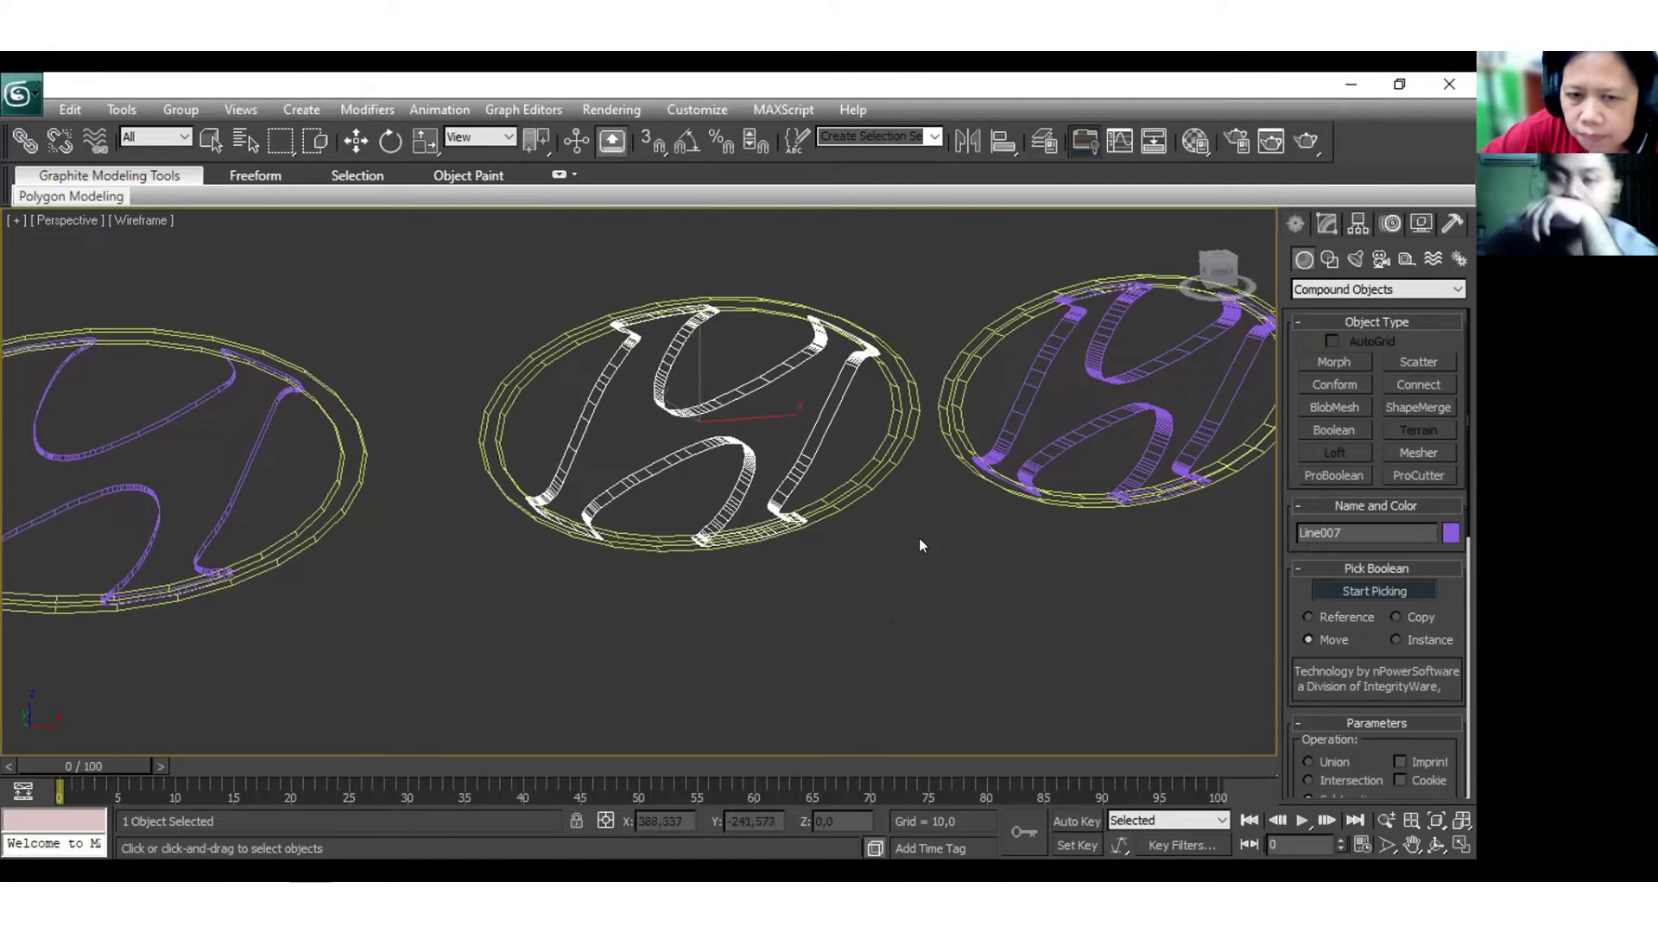
middle_click_drag(835, 460, 792, 435)
middle_click_drag(1132, 636, 997, 727)
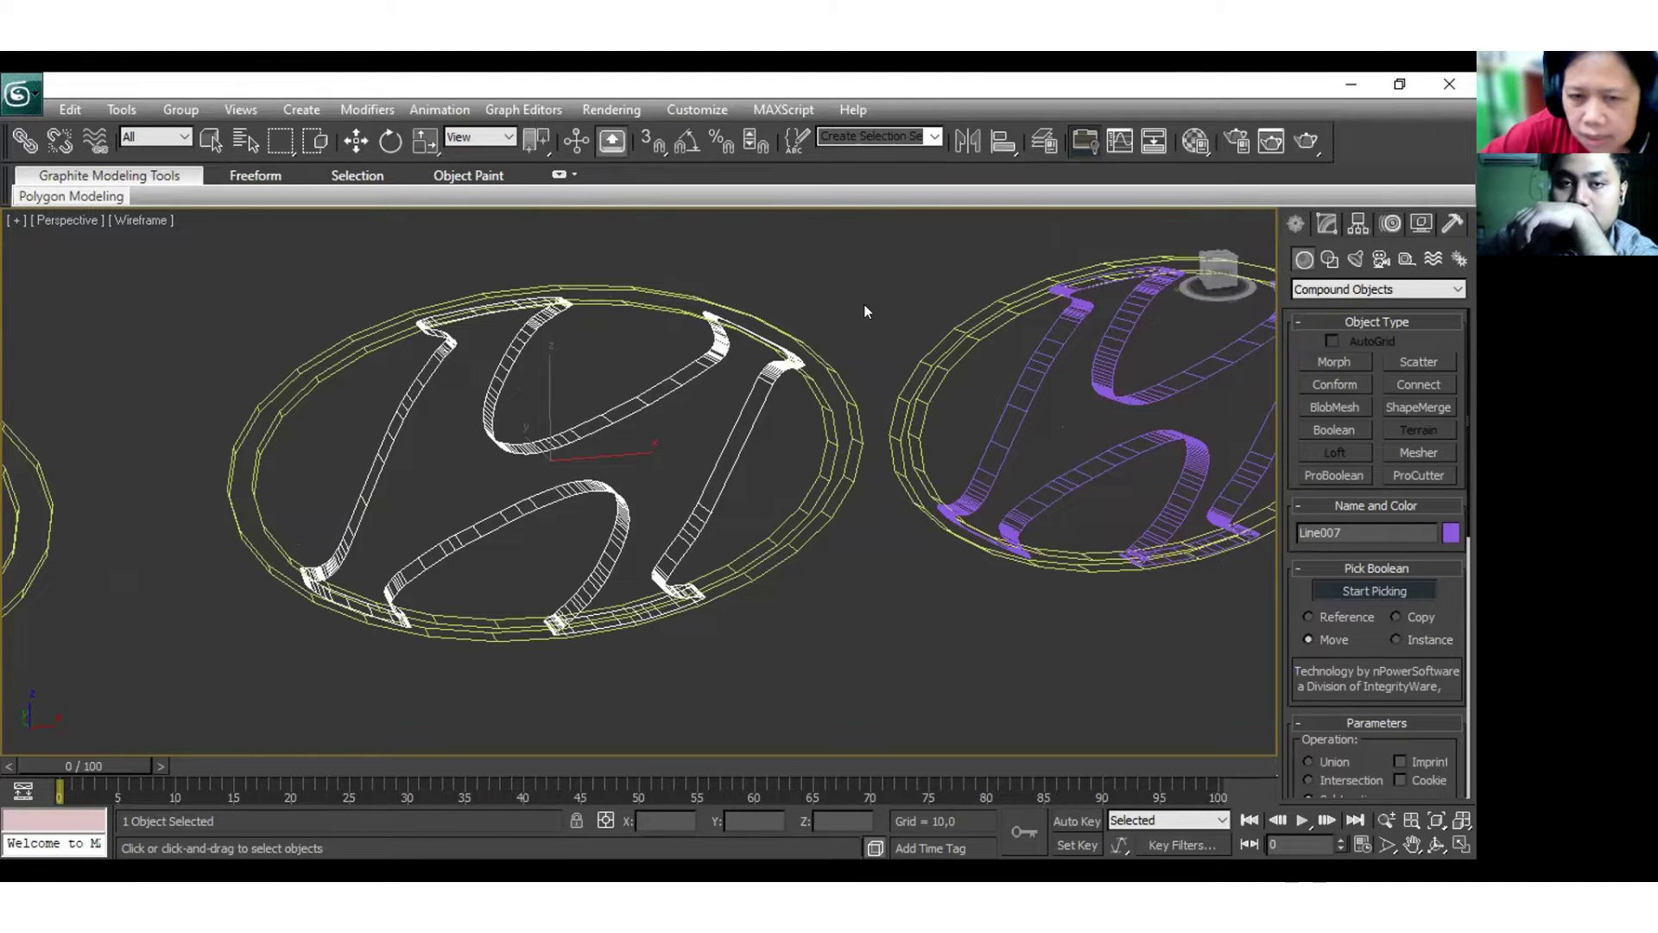
middle_click_drag(864, 305, 881, 311)
key("w")
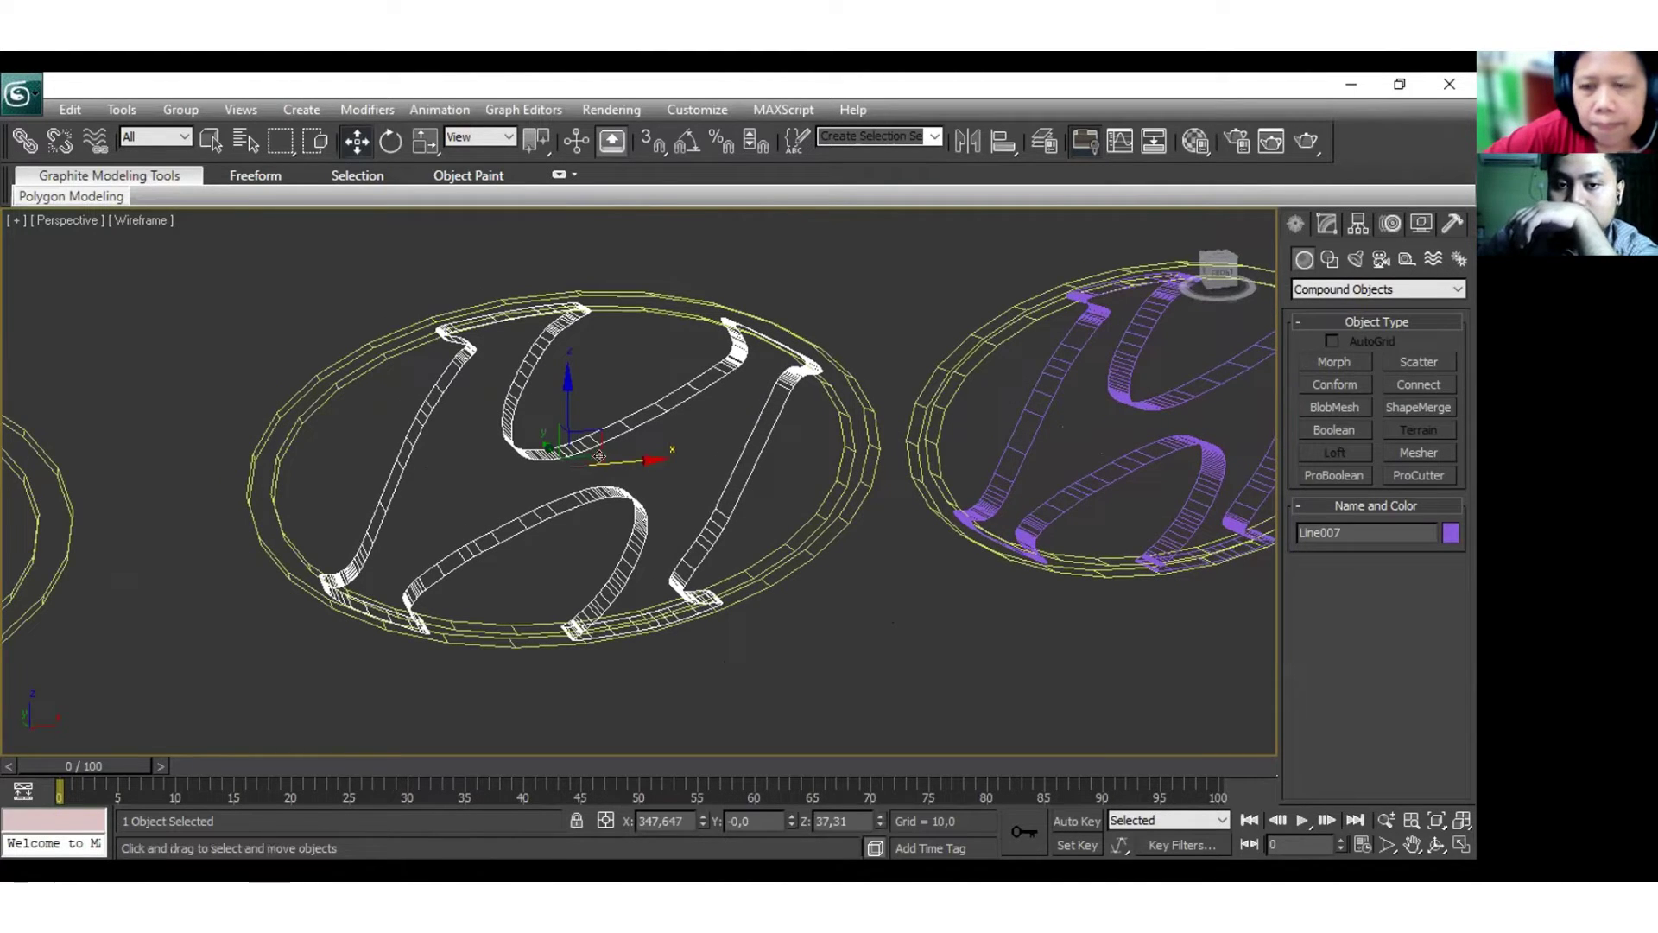
left_click(767, 518)
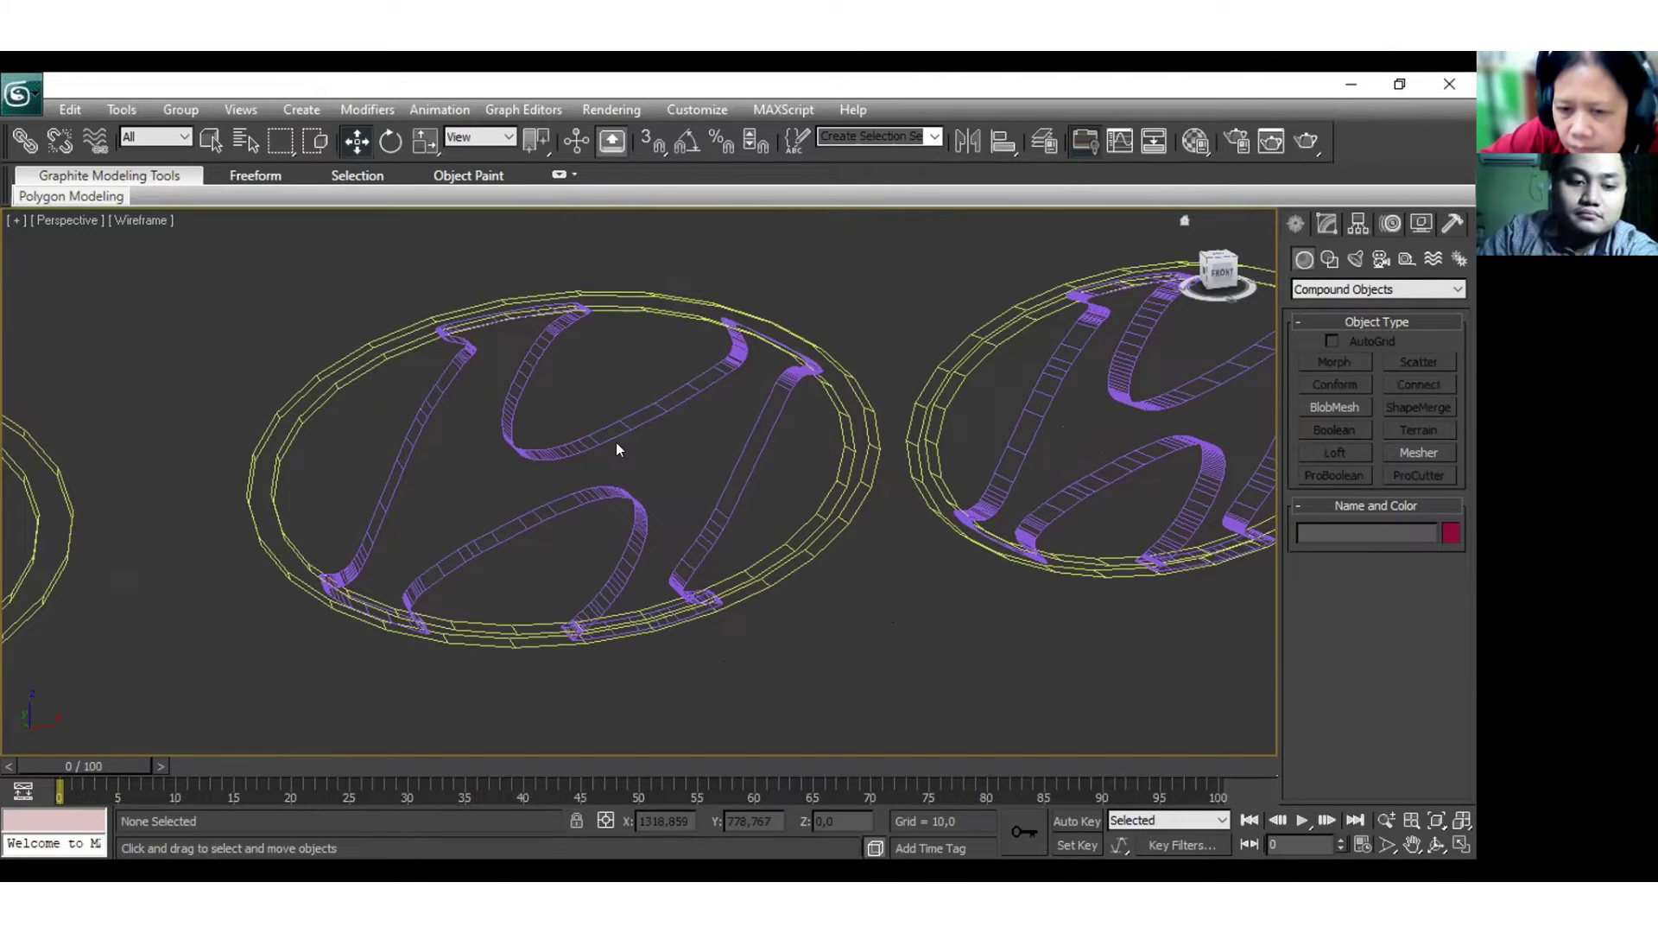
Return the viewport to shaded display and select the purple H on the middle disc.
key("F3")
middle_click_drag(715, 684, 915, 613)
key("F3")
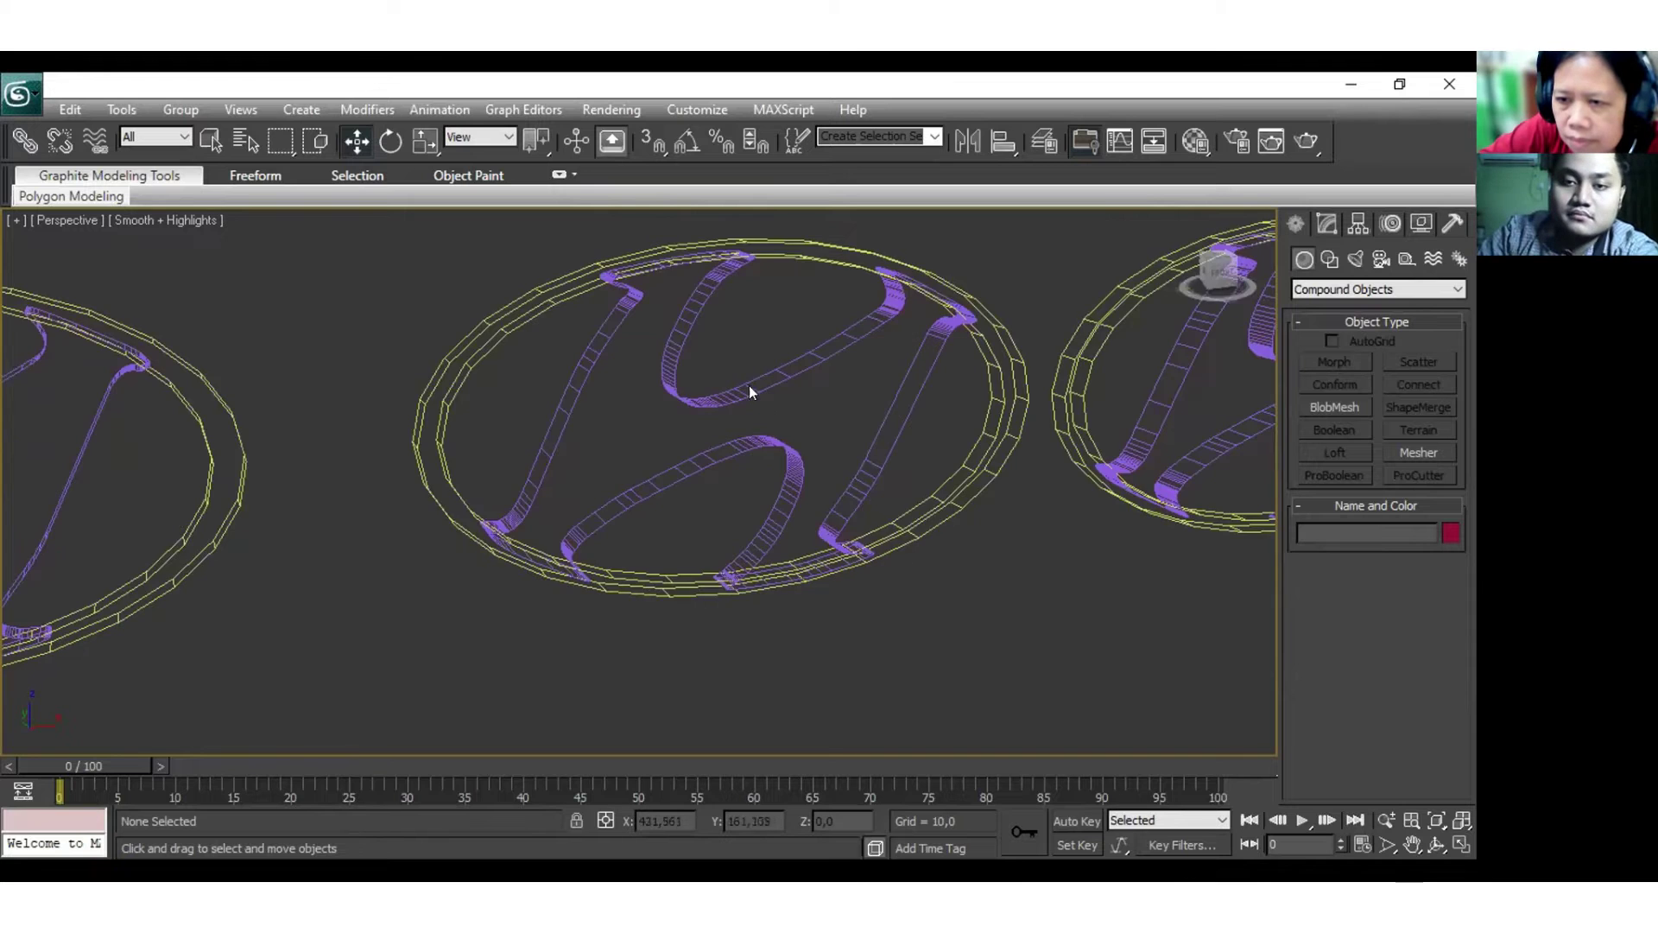
left_click(749, 385)
key("F3")
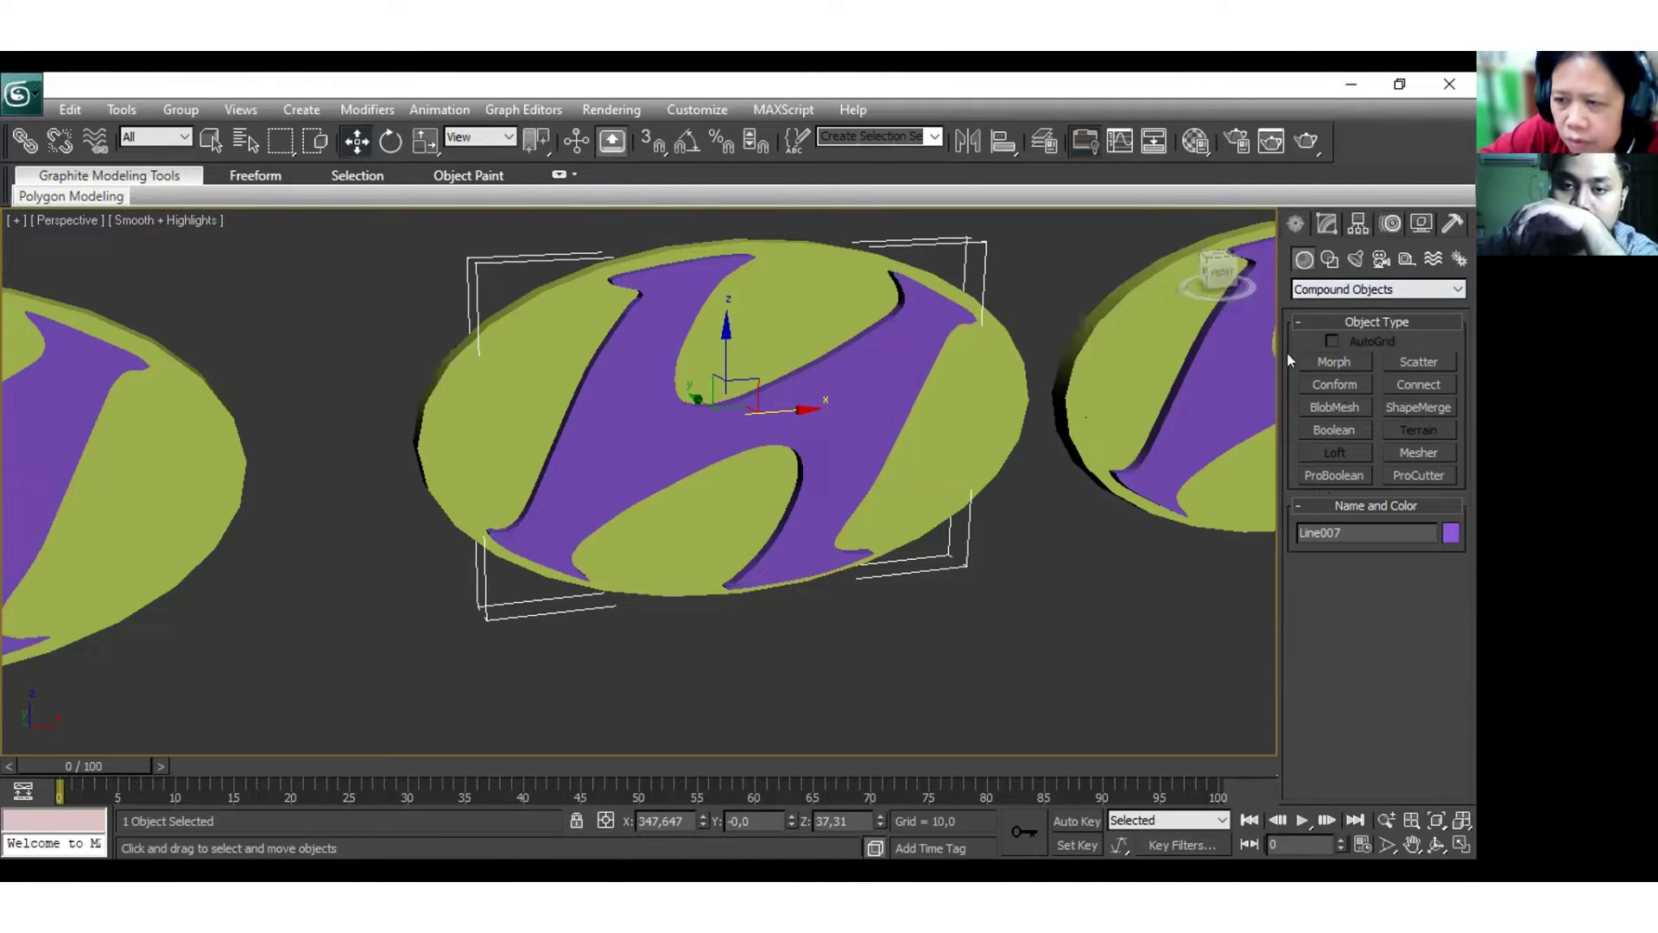
Subtract the purple H from the middle disc with ProBoolean, using the disc as the base object.
left_click(905, 433)
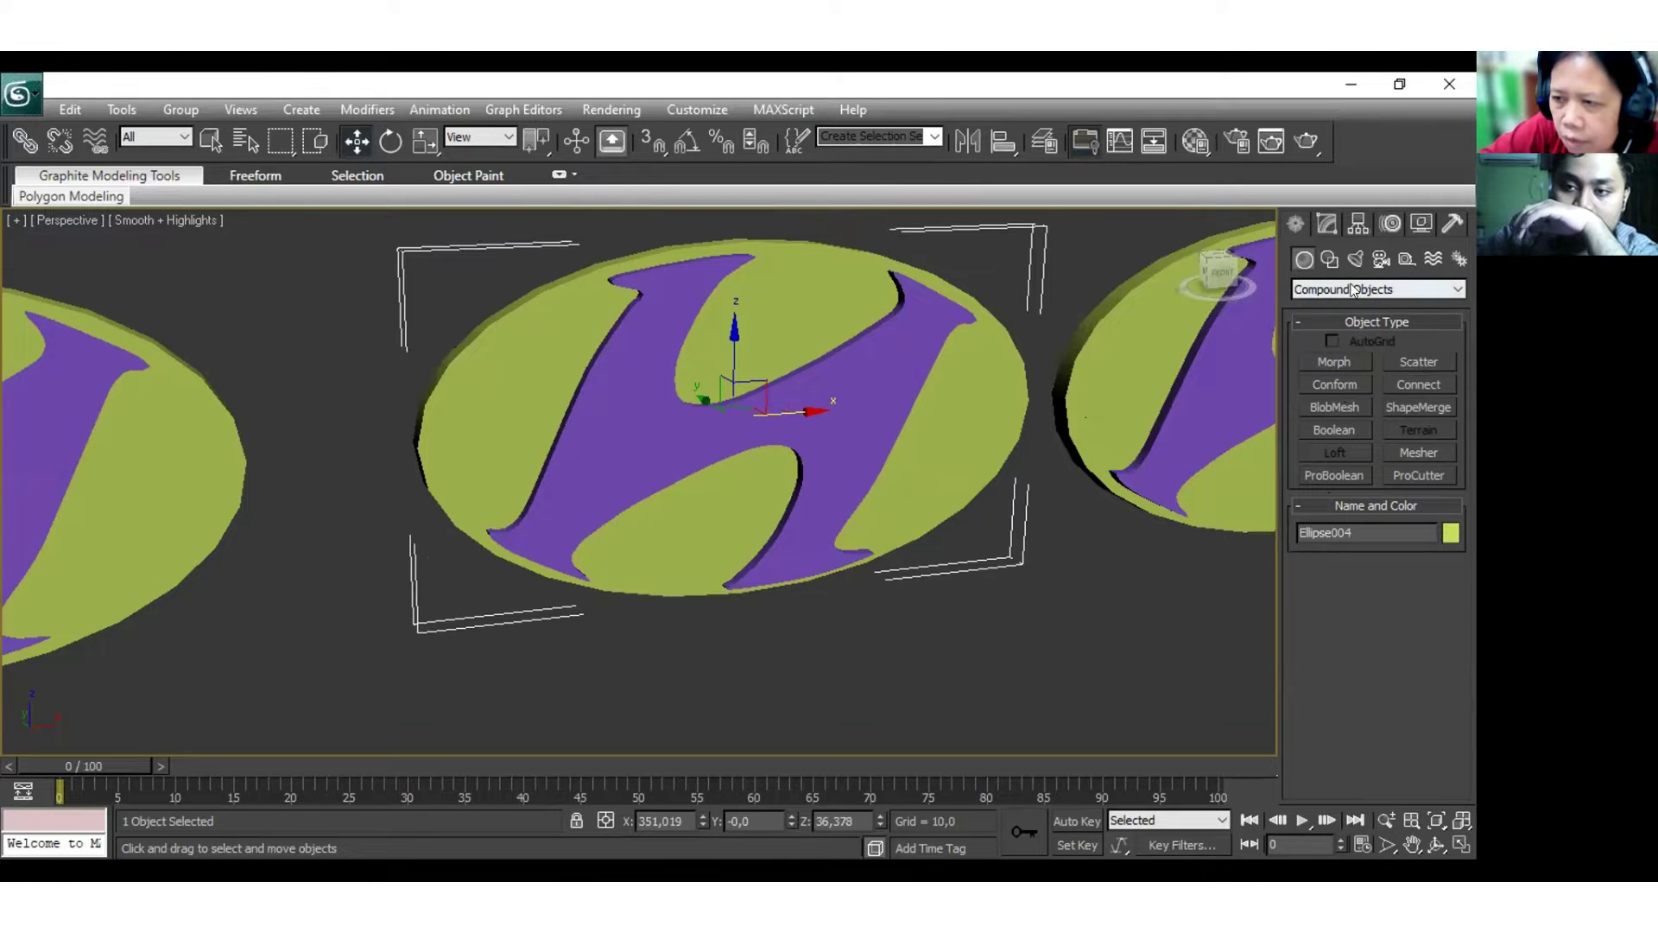
left_click(1399, 289)
left_click(1359, 343)
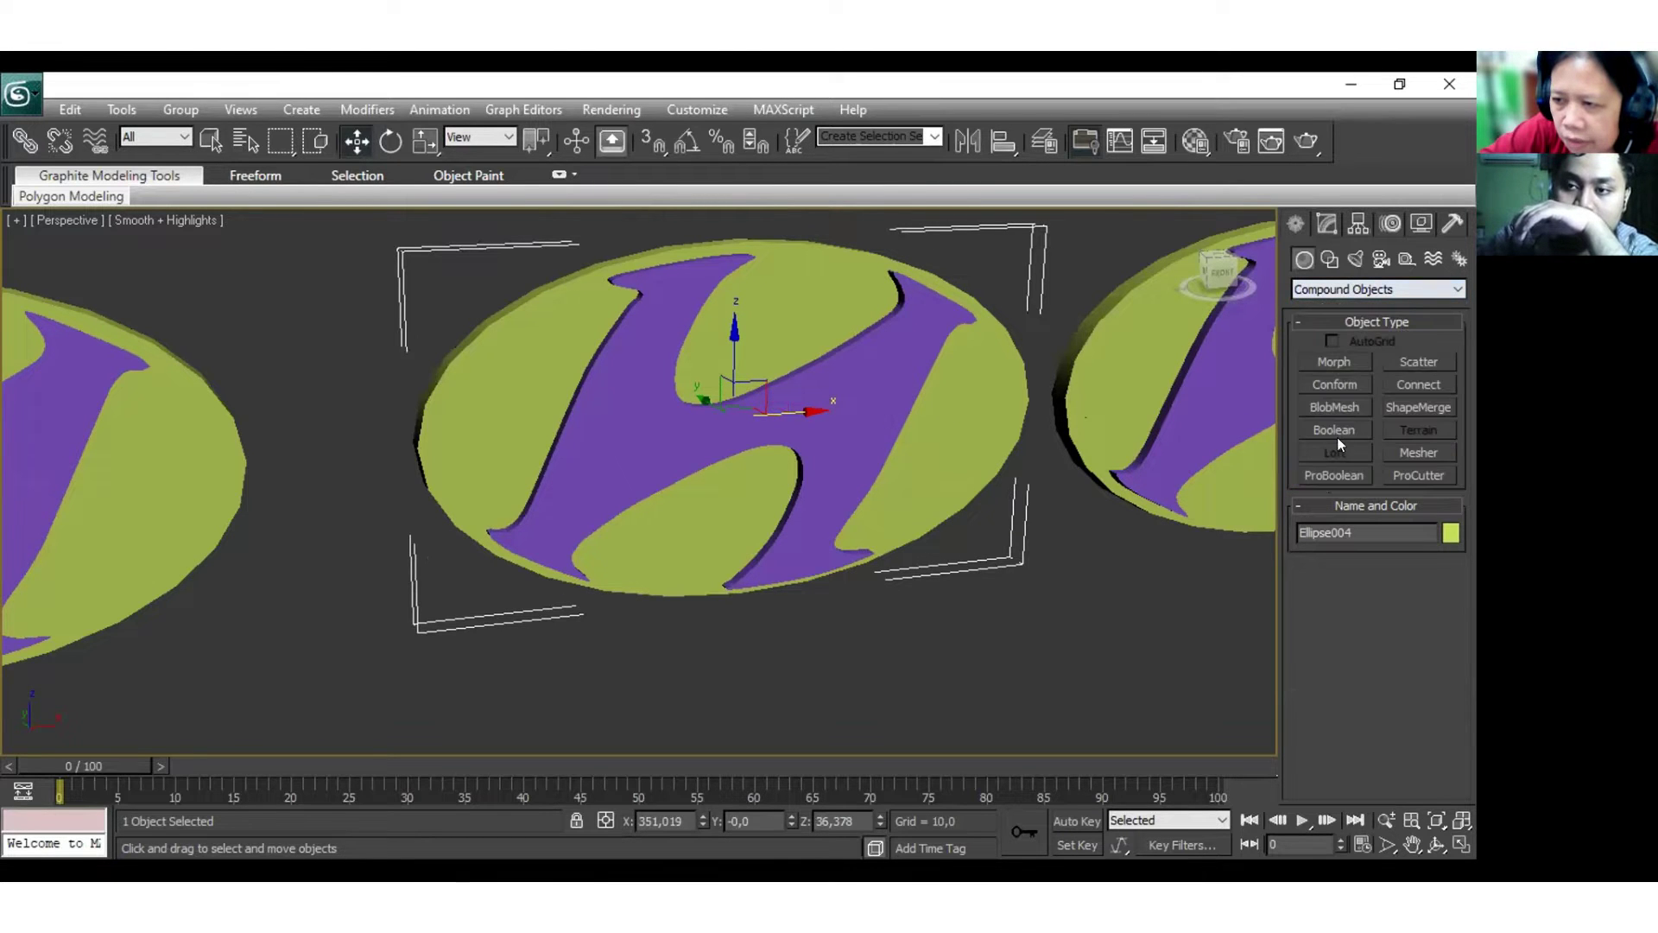
left_click(1337, 474)
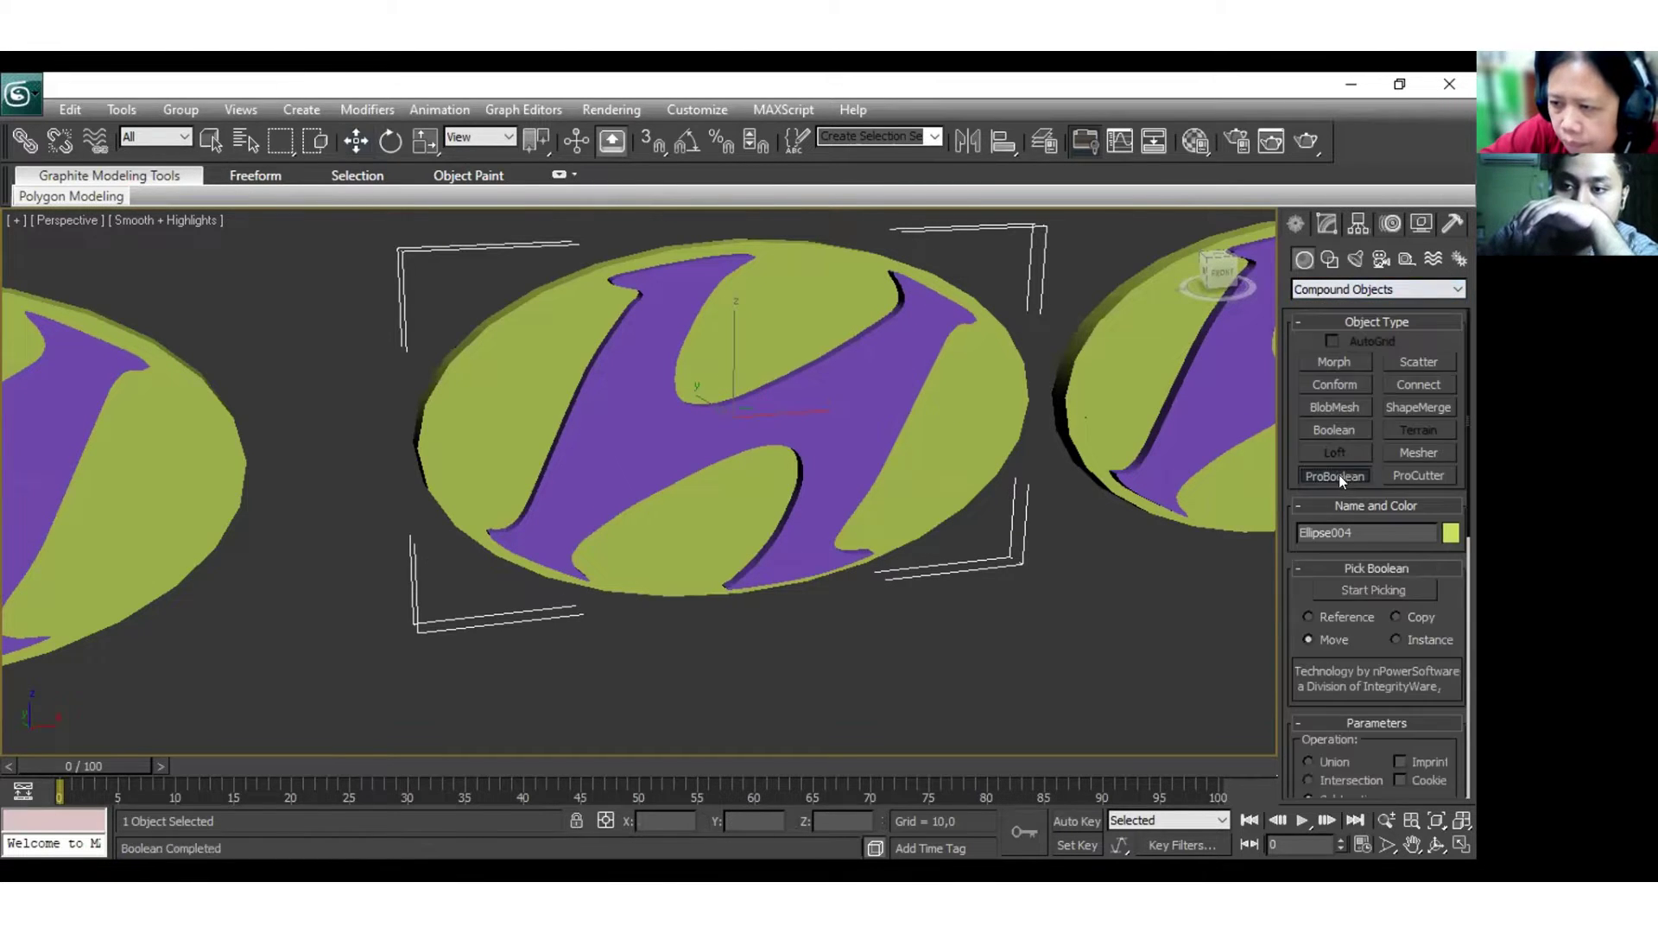
left_click(1367, 584)
middle_click_drag(1083, 534, 1033, 551)
scroll(1440, 593, "down", 1)
left_click(800, 433)
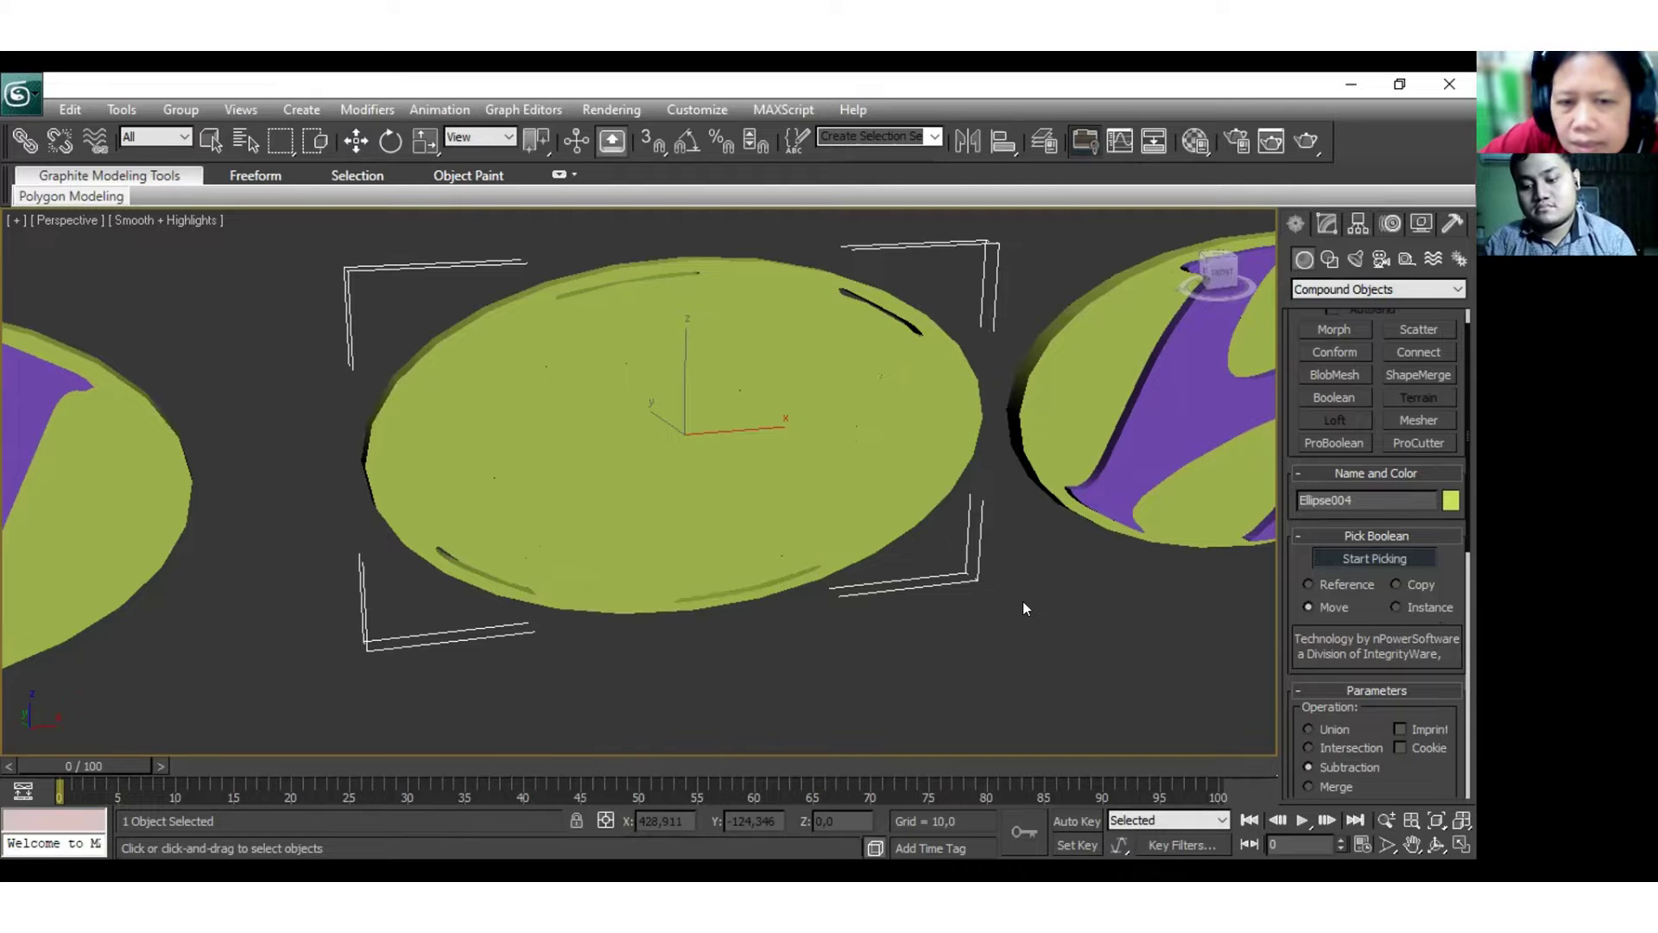
Leave ProBoolean and move the cut disc along X, away from the solid disc overlapping it.
key("w")
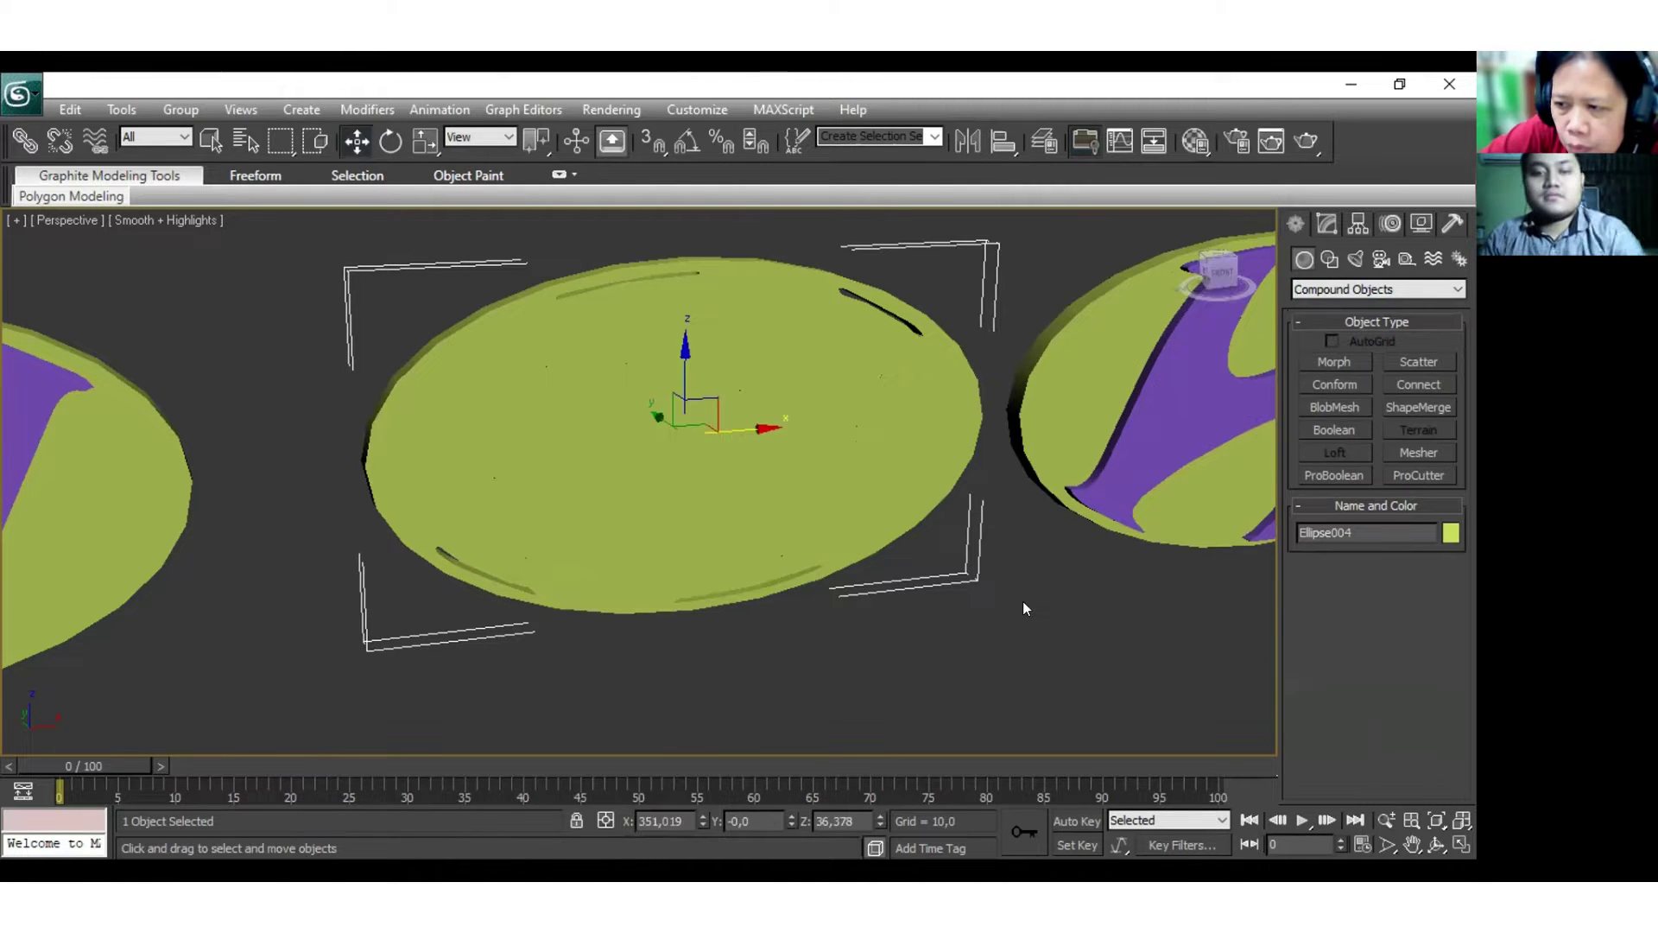
middle_click_drag(1027, 575, 924, 589, "alt")
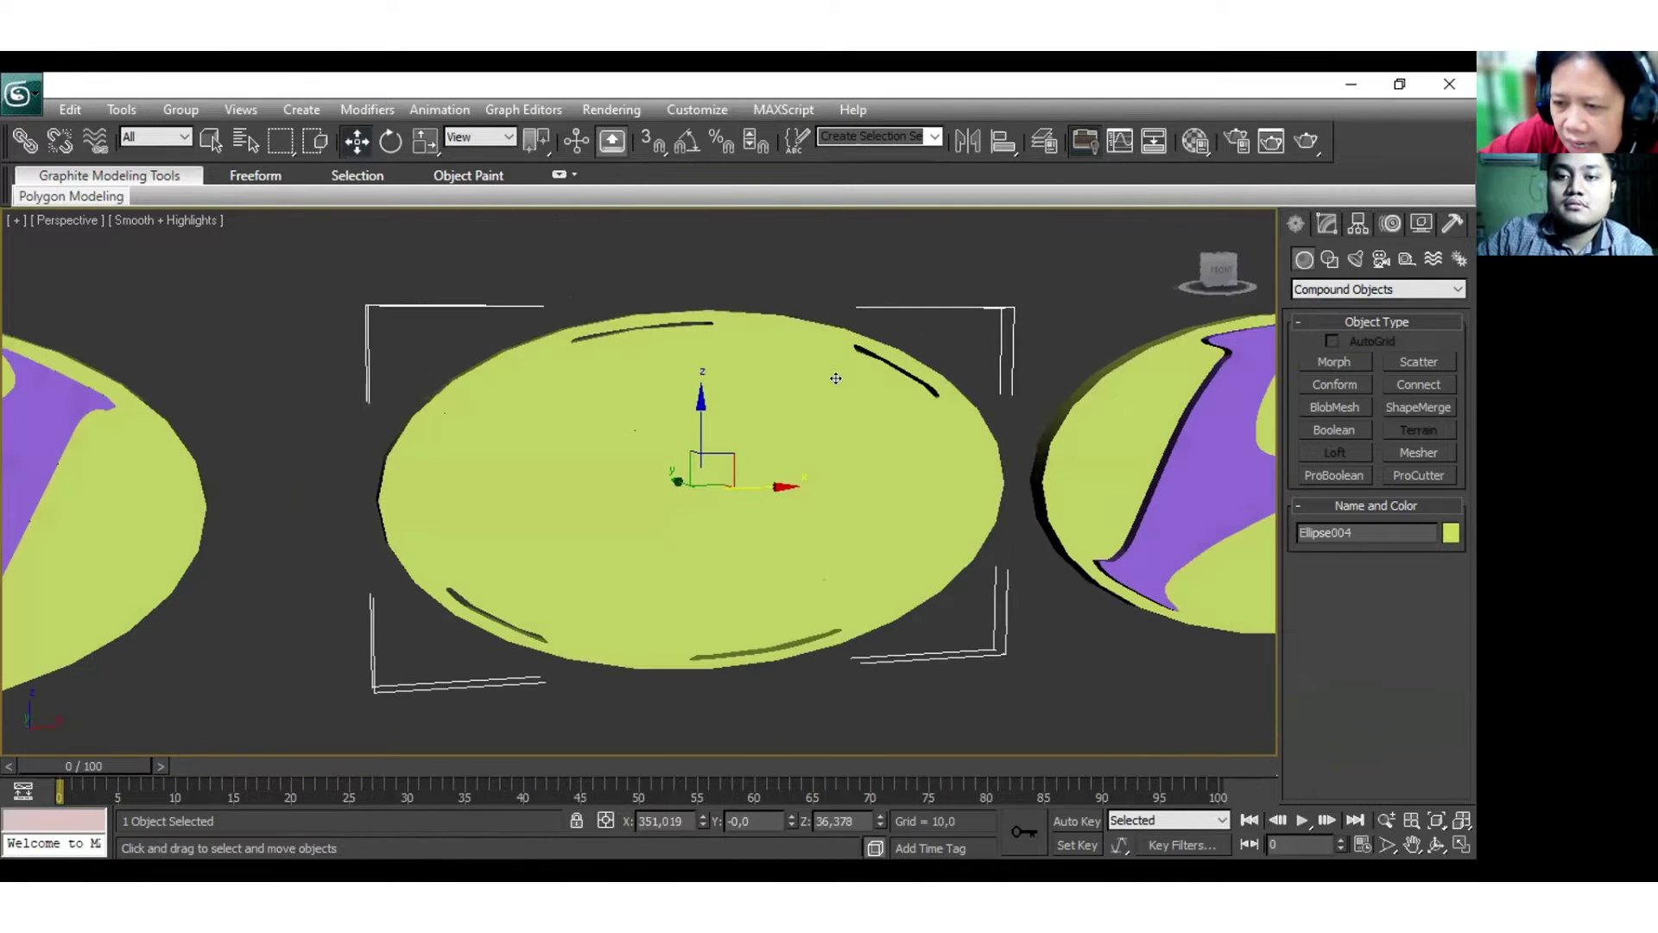
left_click_drag(759, 481, 1283, 425)
key("ctrl+z")
left_click_drag(748, 482, 339, 491)
Delete the overlapping solid duplicate disc and move the H cut-out disc back along X to about 333.8.
left_click(788, 419)
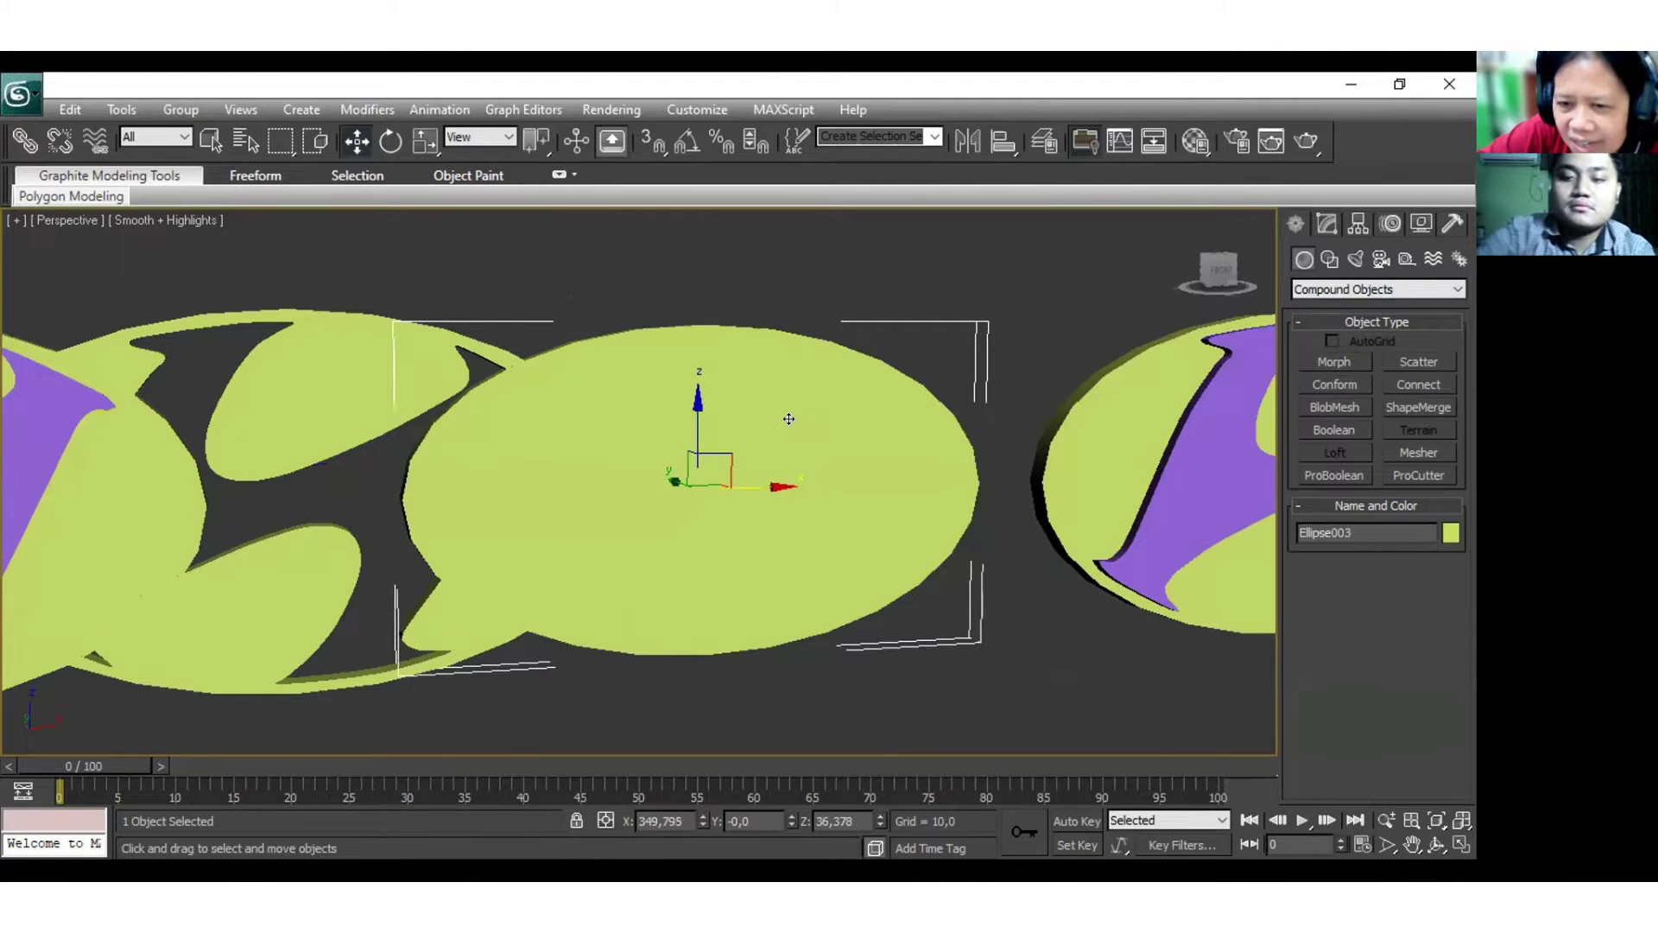
key("Delete")
left_click(574, 540)
left_click_drag(379, 487, 855, 634)
middle_click_drag(855, 634, 592, 660, "alt")
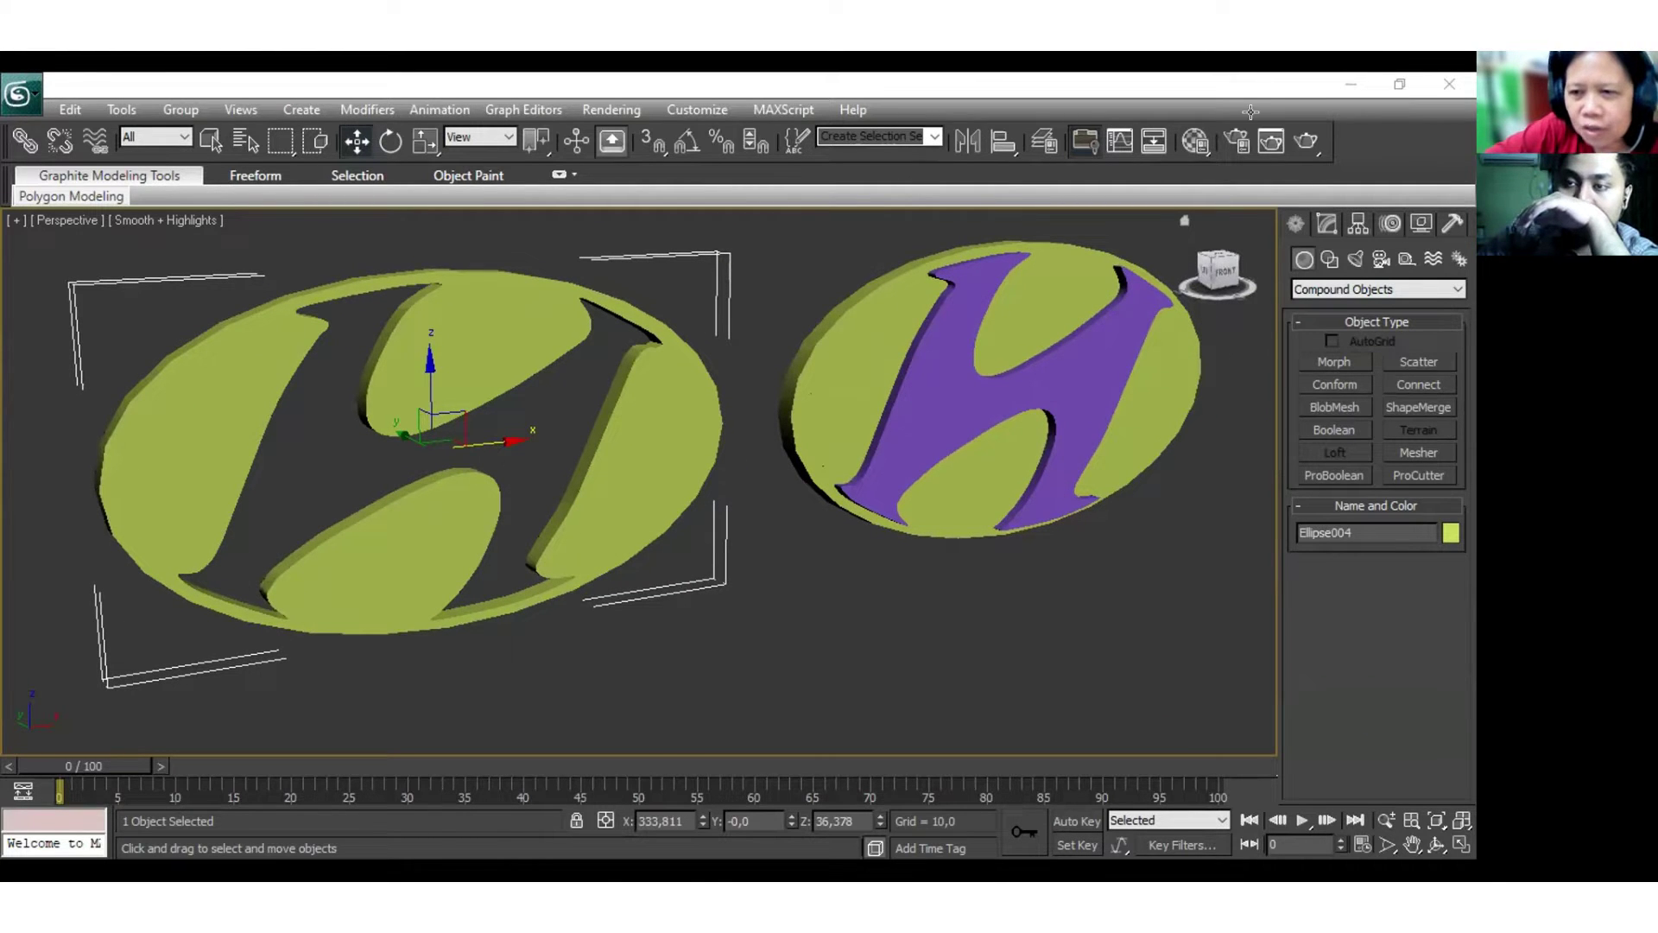
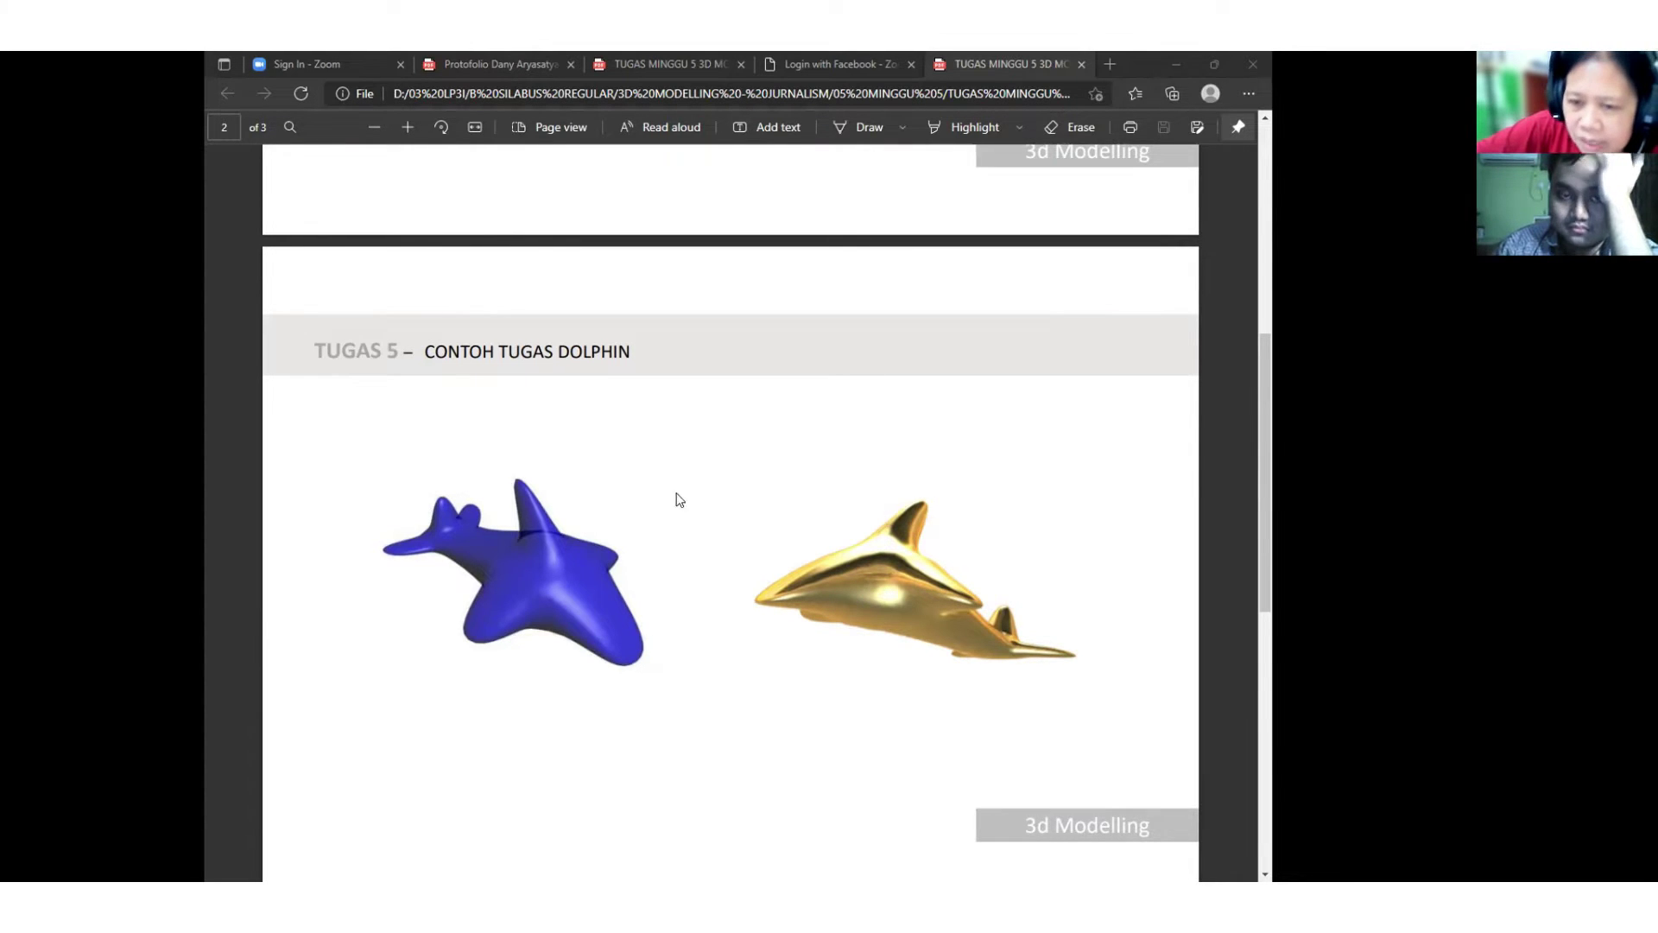
Look over the dolphin assignment examples, switch to 3ds Max and reset it to a new empty scene.
scroll(990, 588, "down", 3)
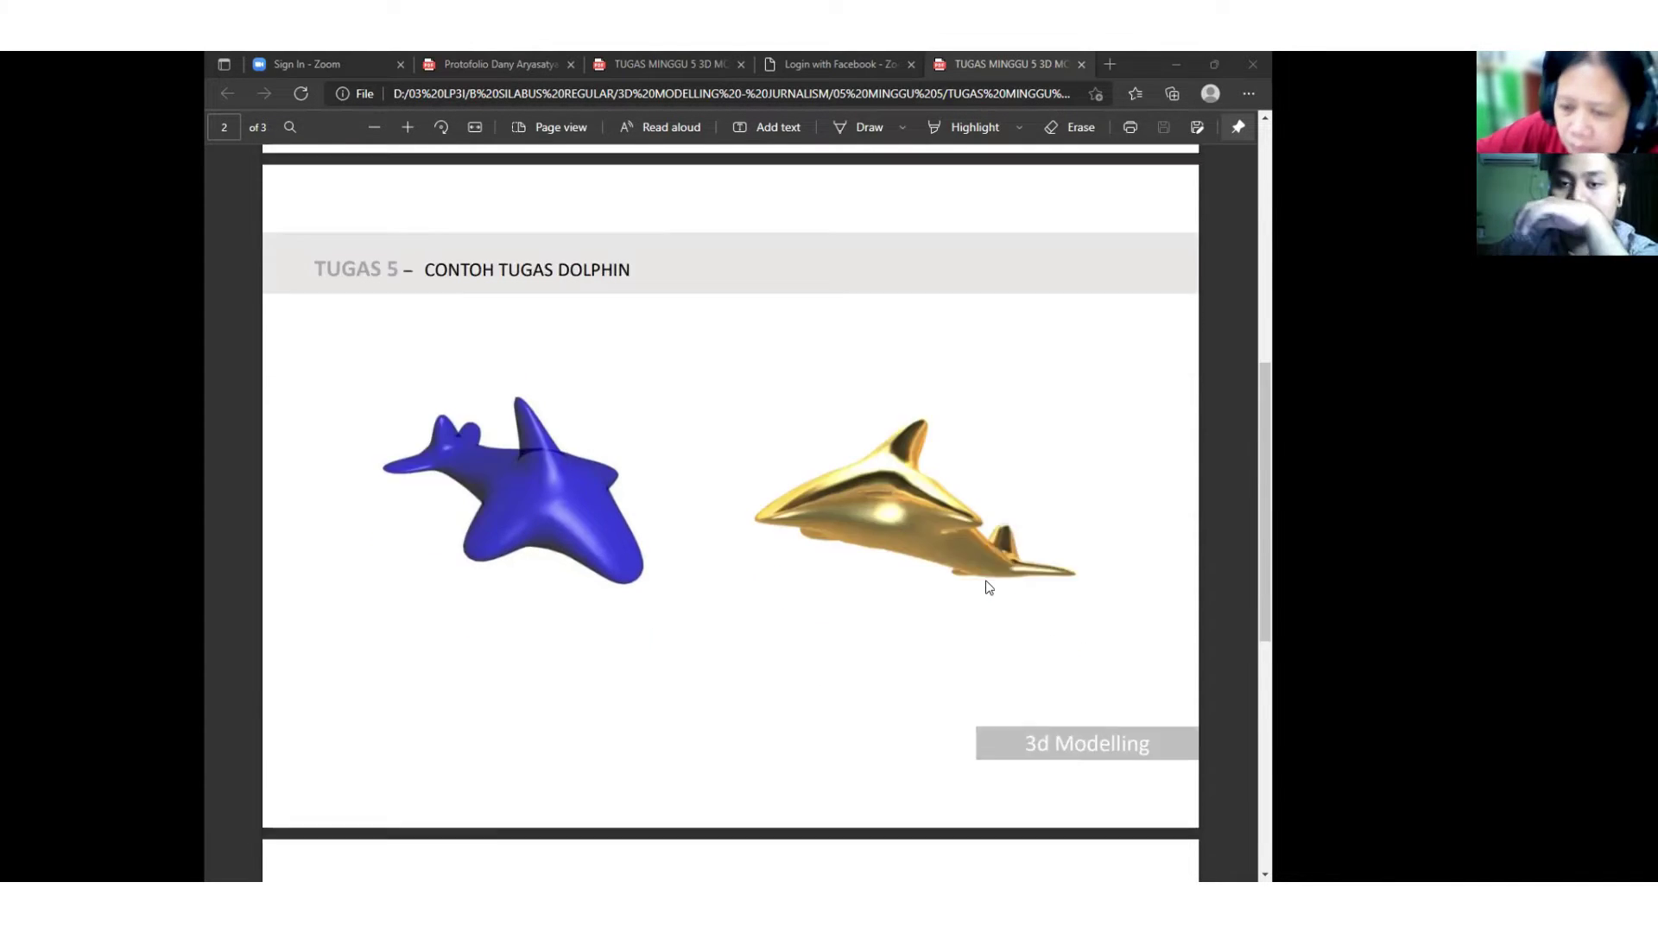
scroll(987, 577, "up", 7)
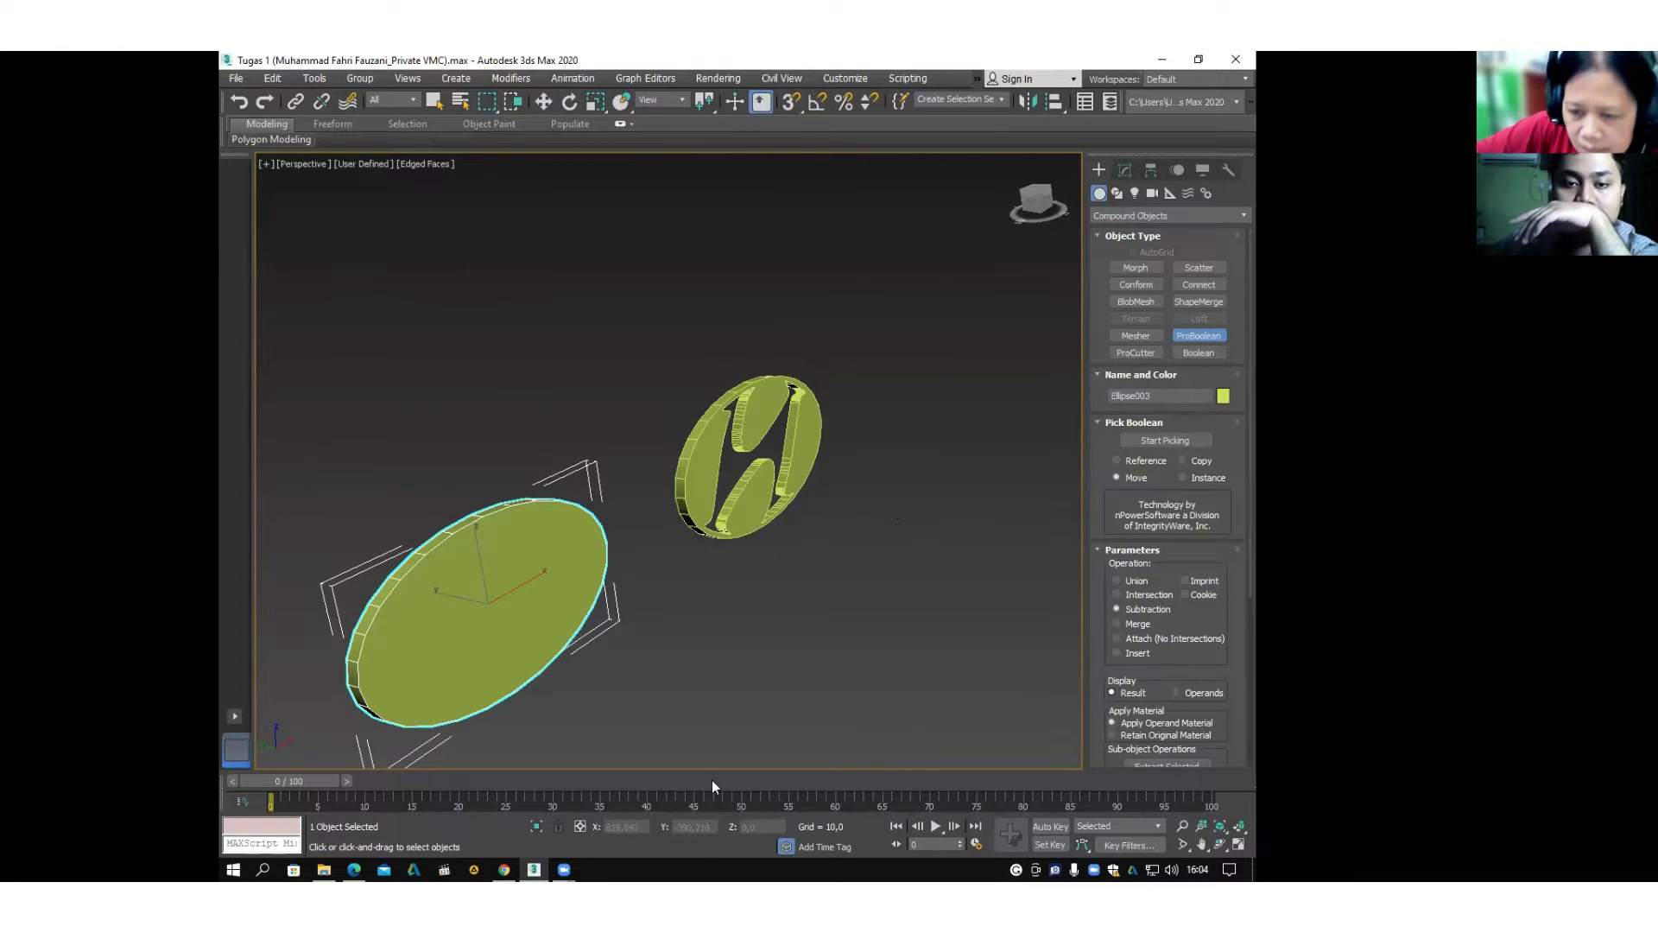
scroll(868, 596, "down", 5)
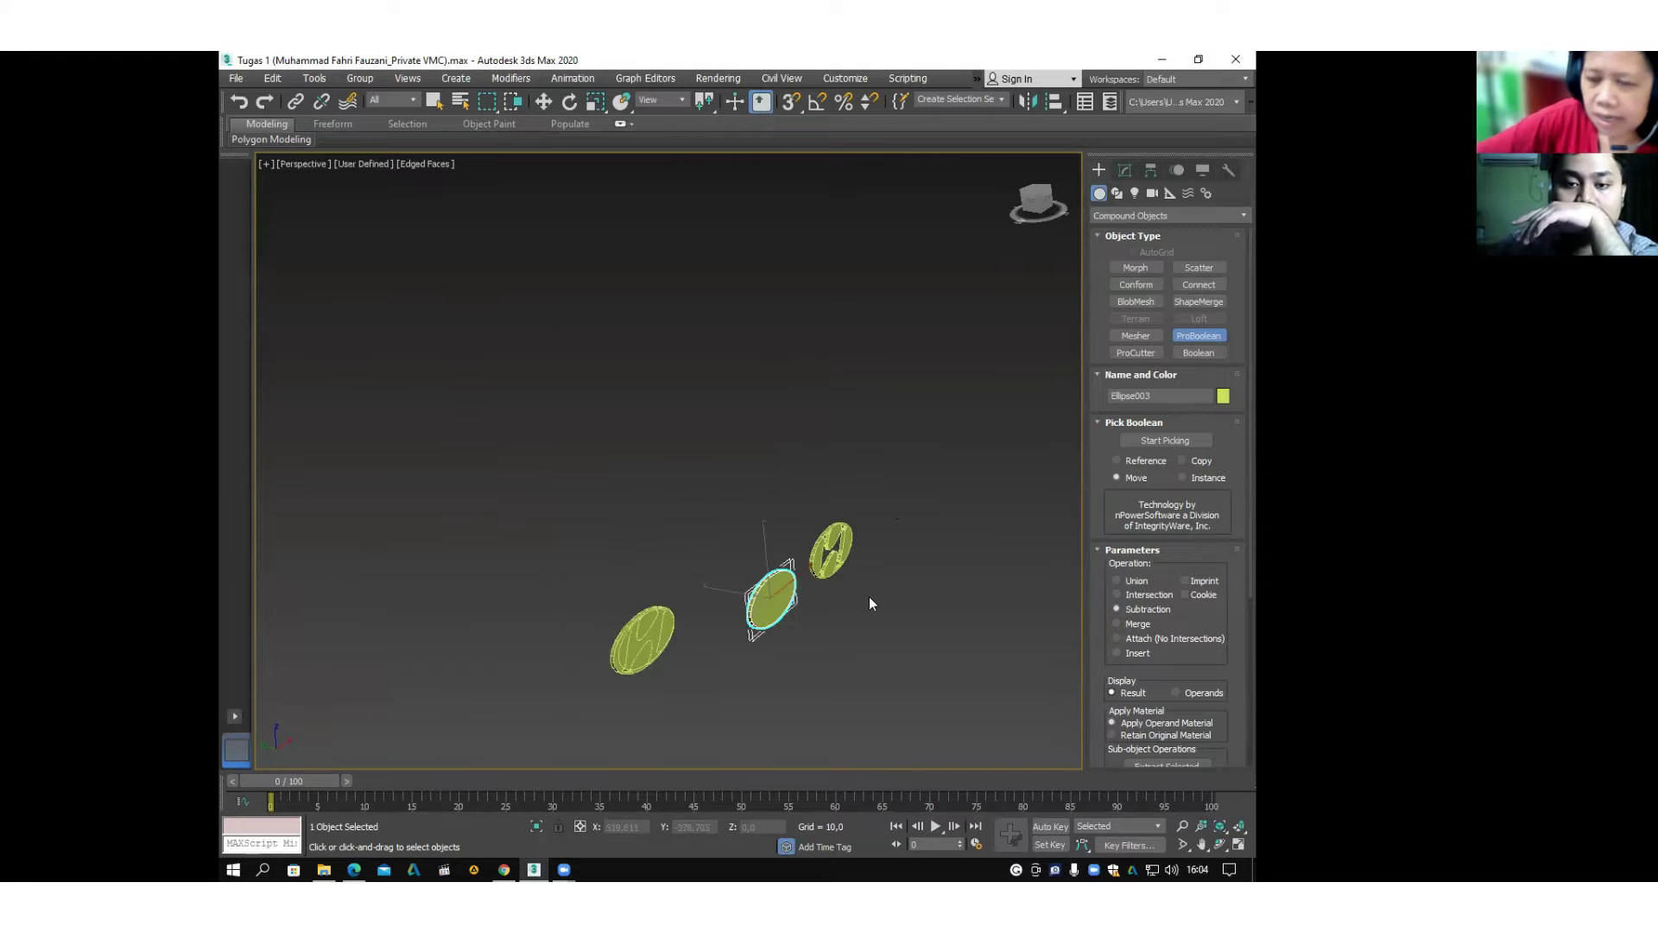
left_click(233, 78)
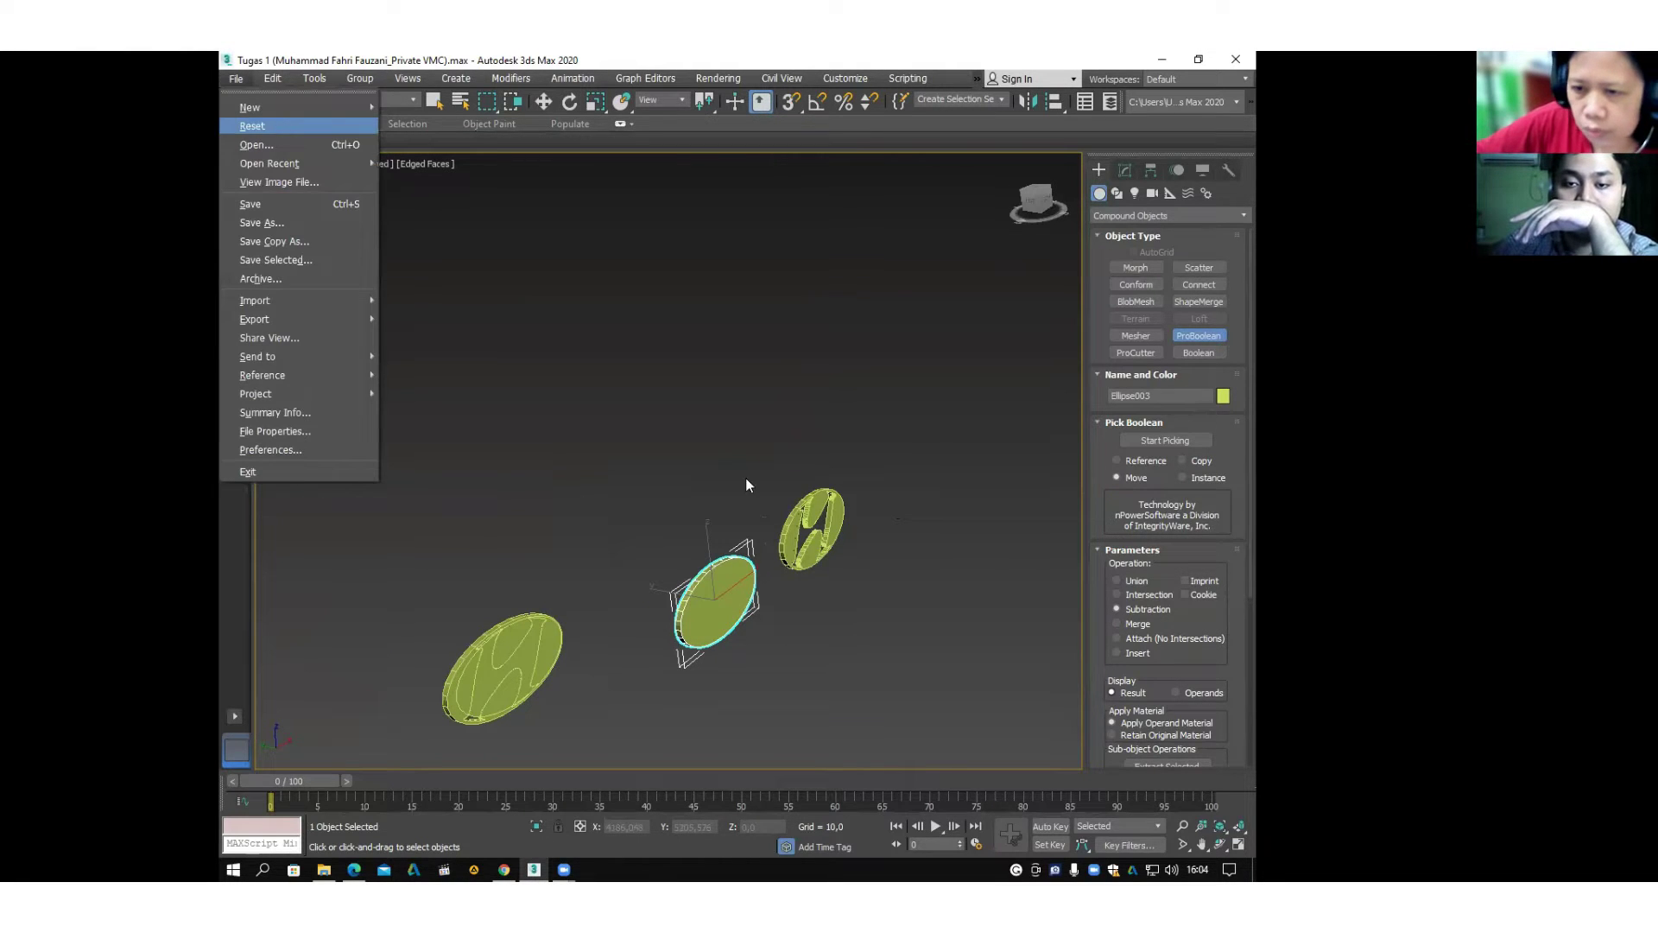
left_click(691, 484)
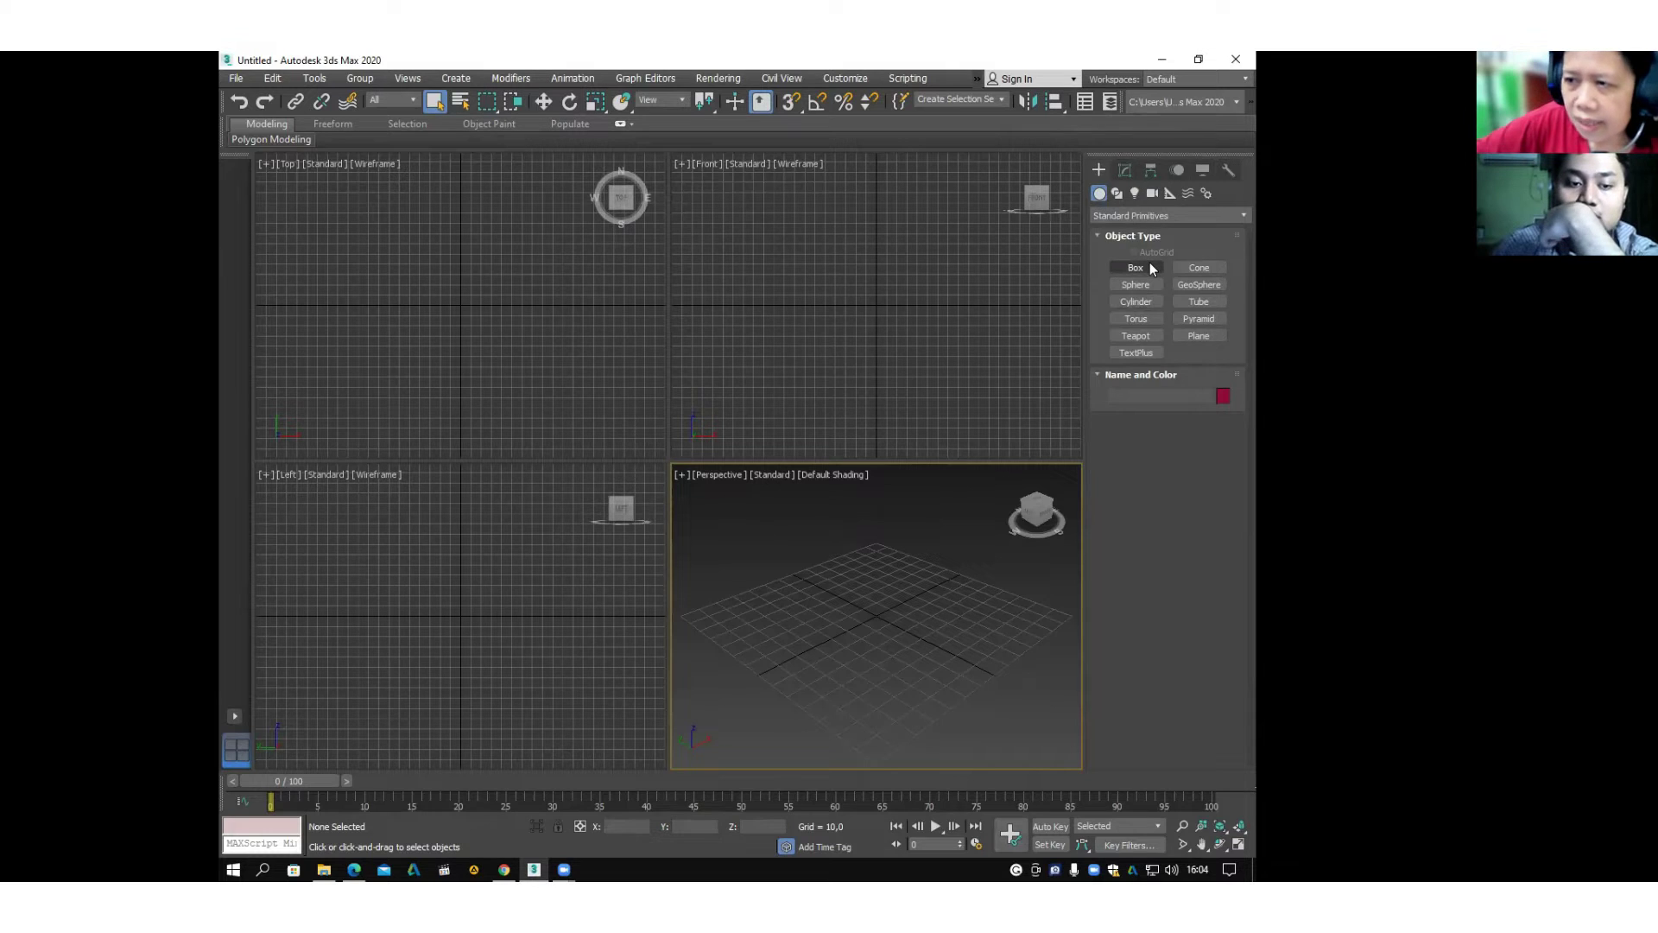
Create a box about 57.5 long, 70.3 wide and 43.7 high in the perspective view and maximize that viewport.
key("ctrl")
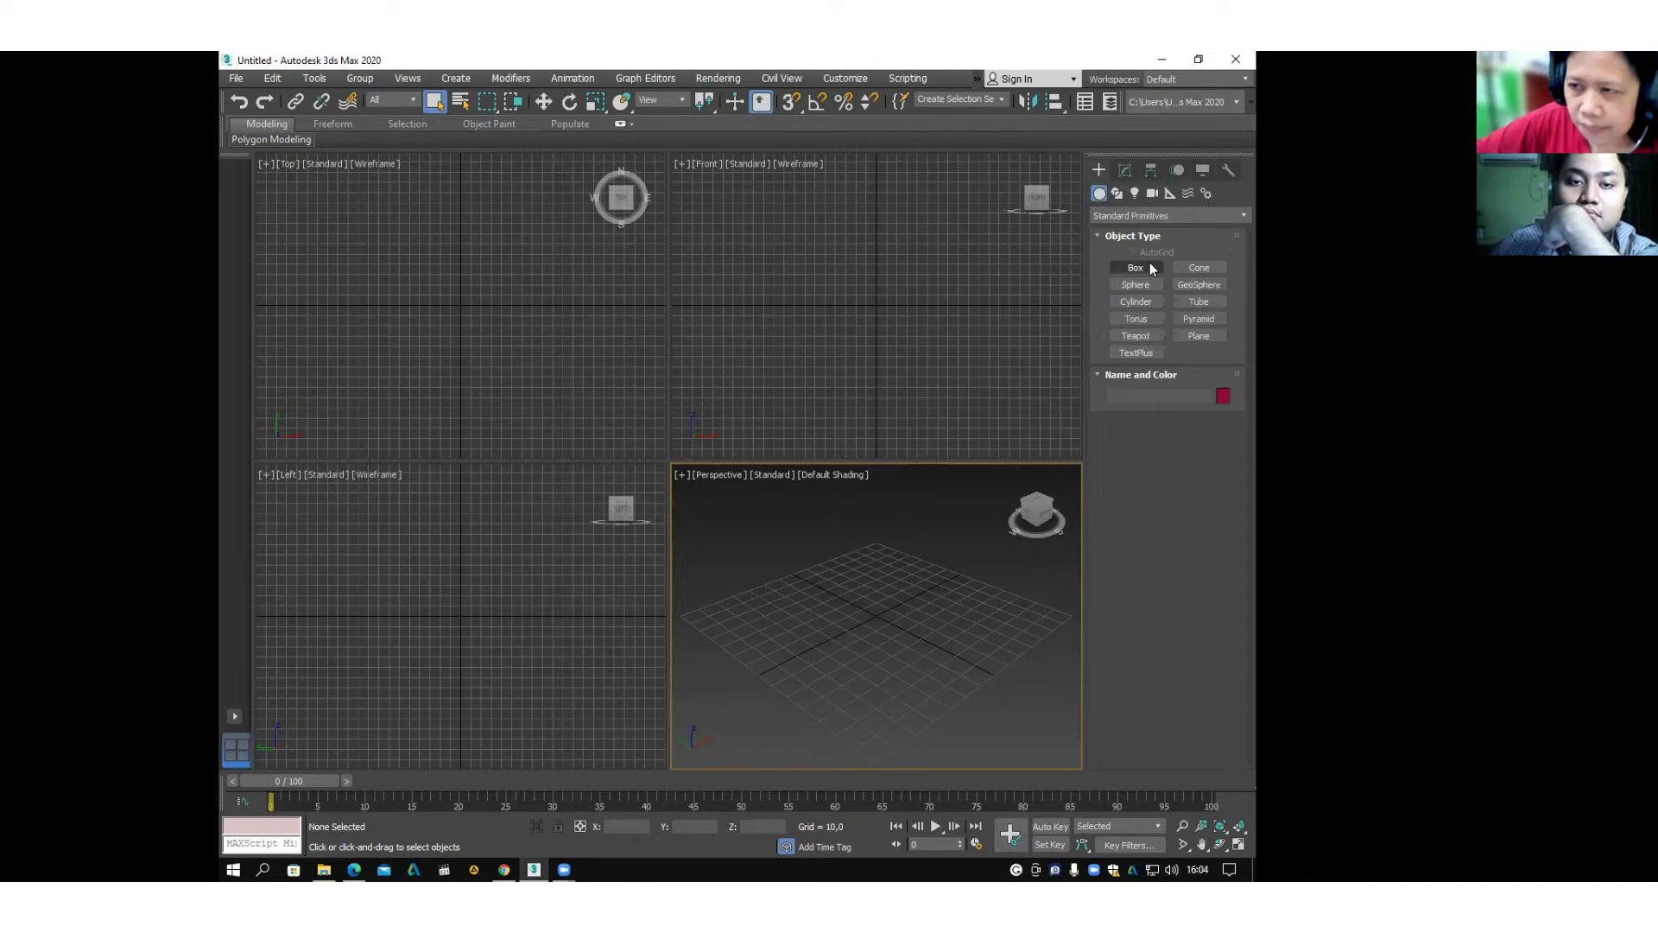
left_click(1136, 268)
left_click_drag(834, 628, 988, 592)
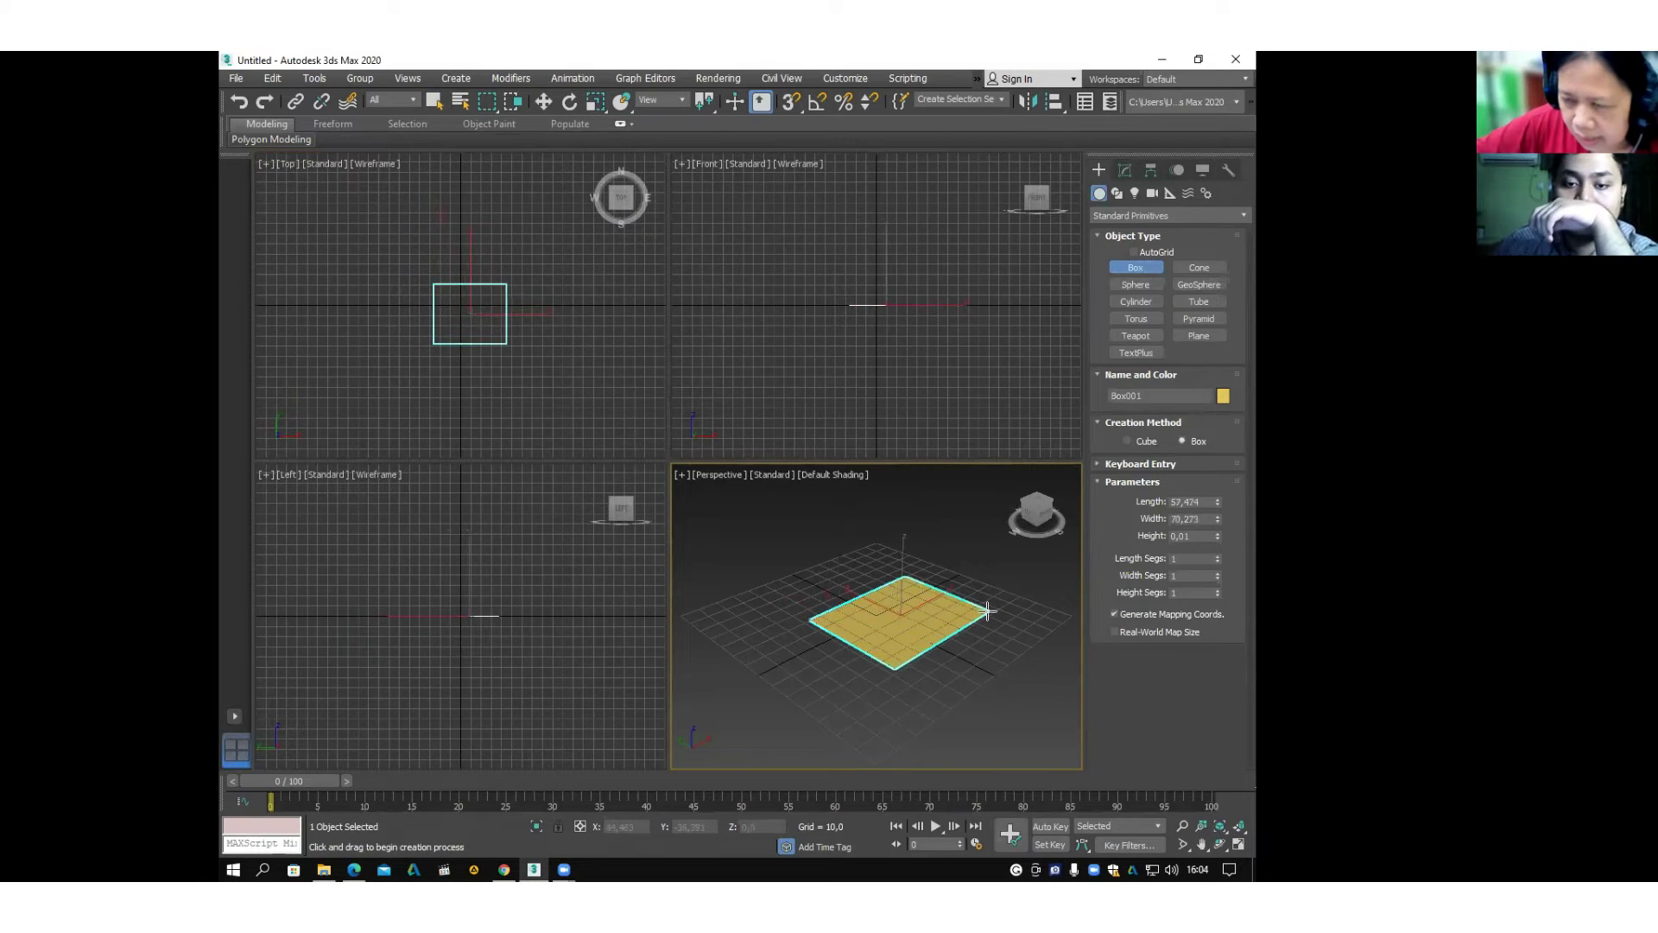
left_click(983, 522)
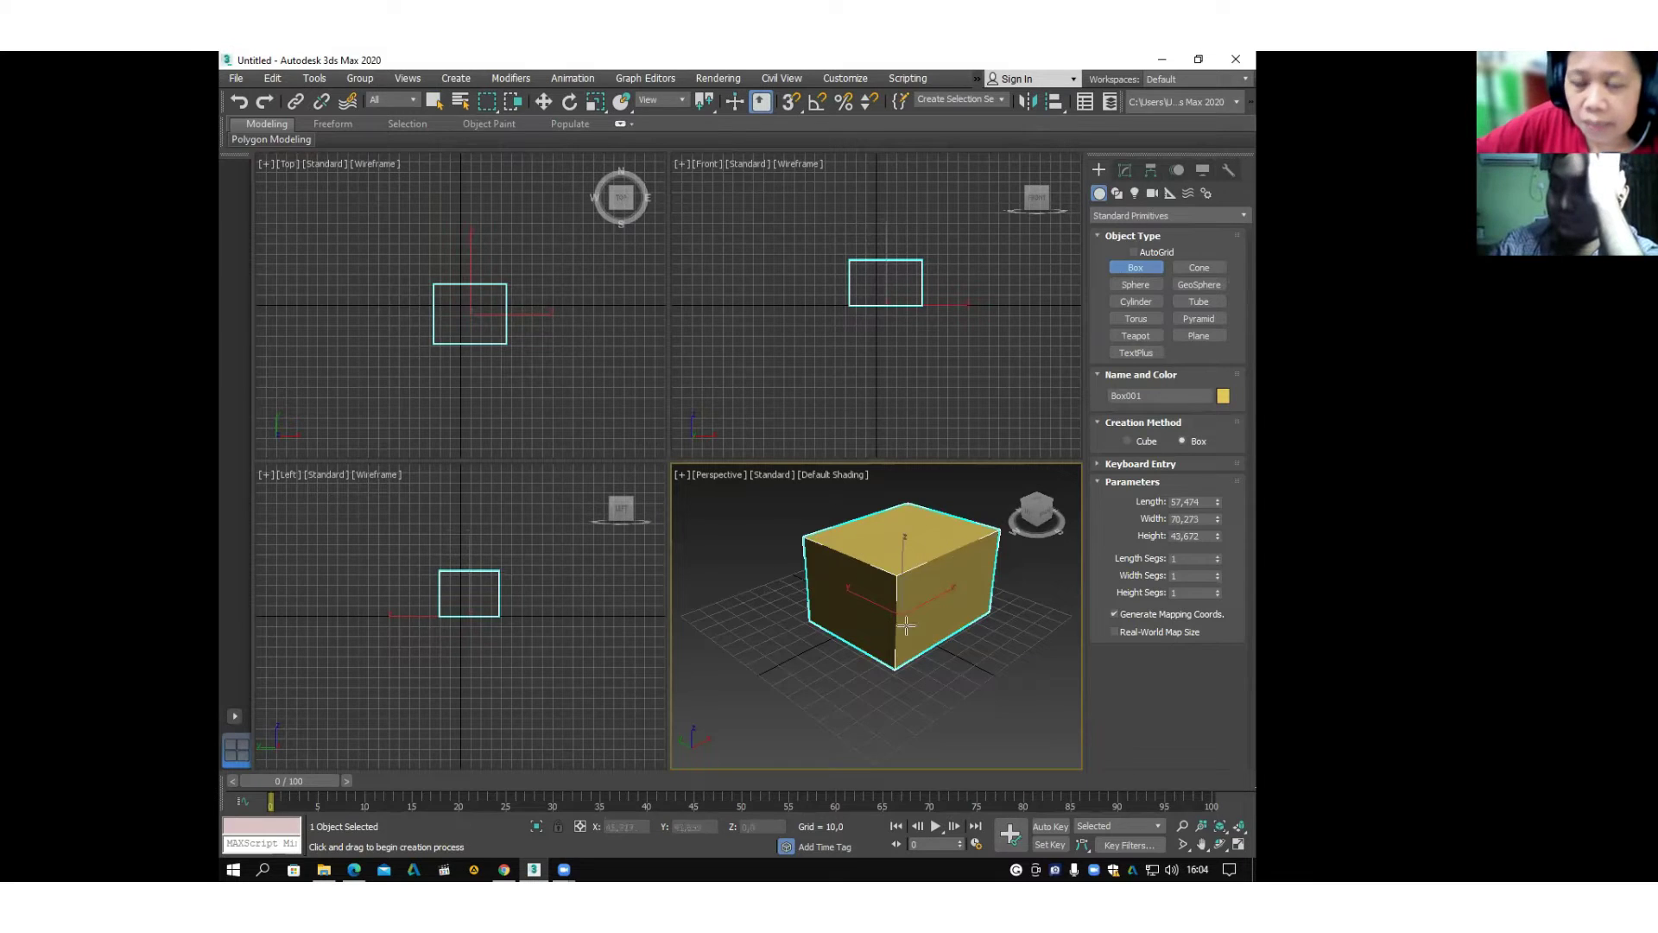
left_click(1240, 846)
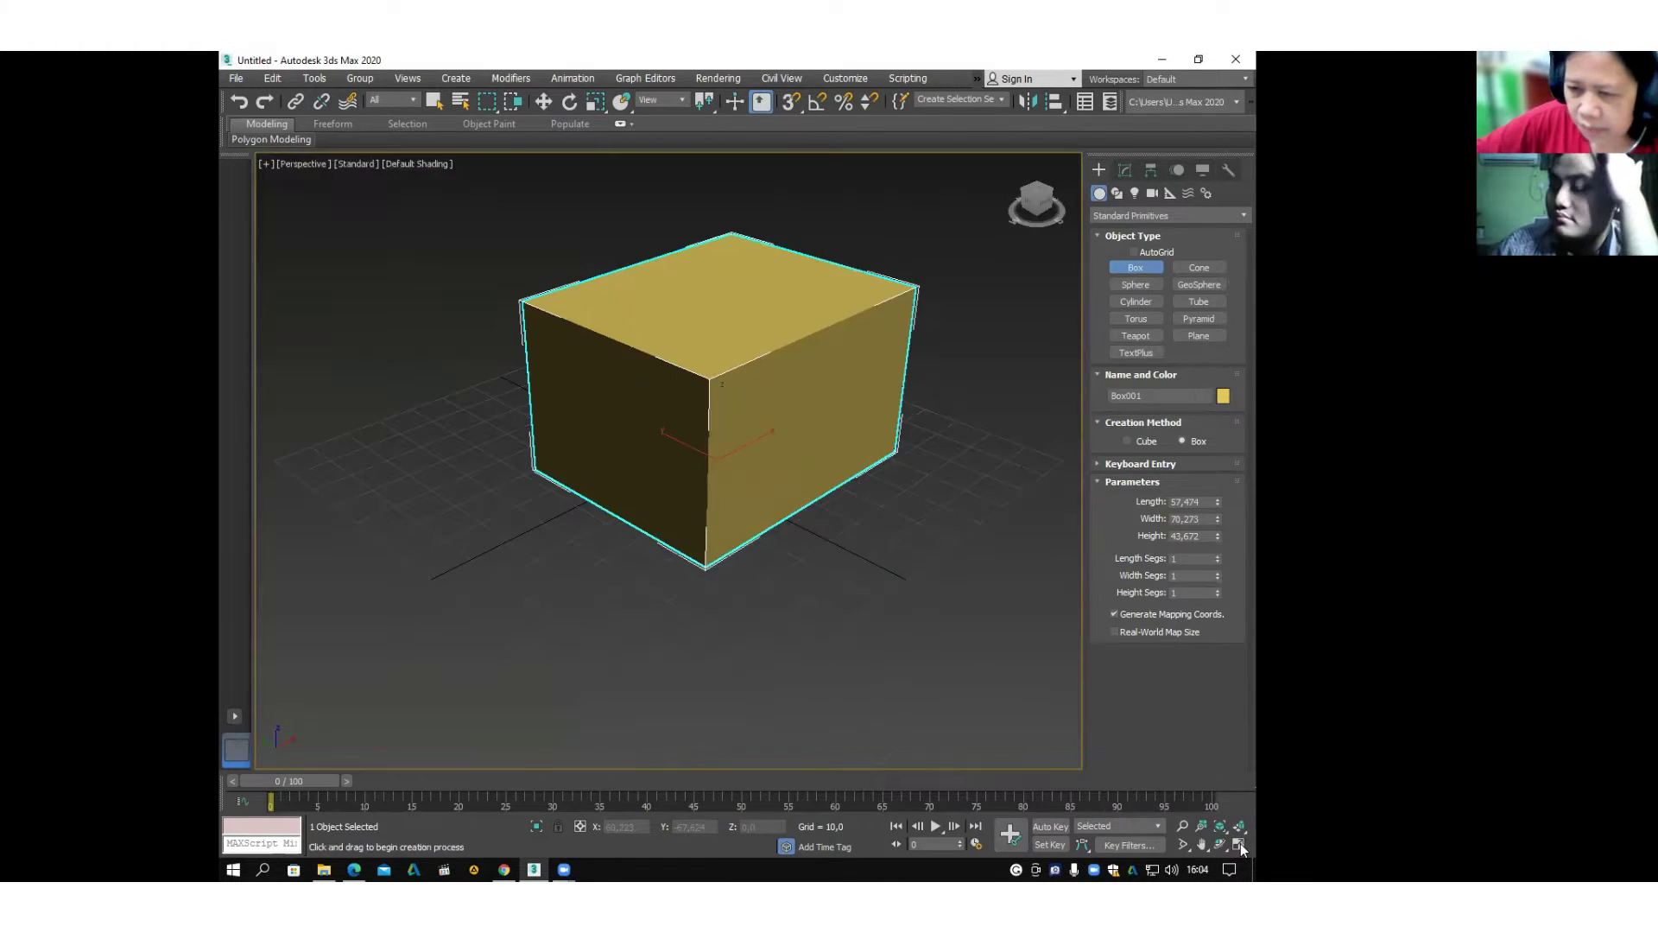
scroll(799, 570, "down", 5)
scroll(802, 573, "up", 6)
middle_click_drag(801, 572, 795, 576)
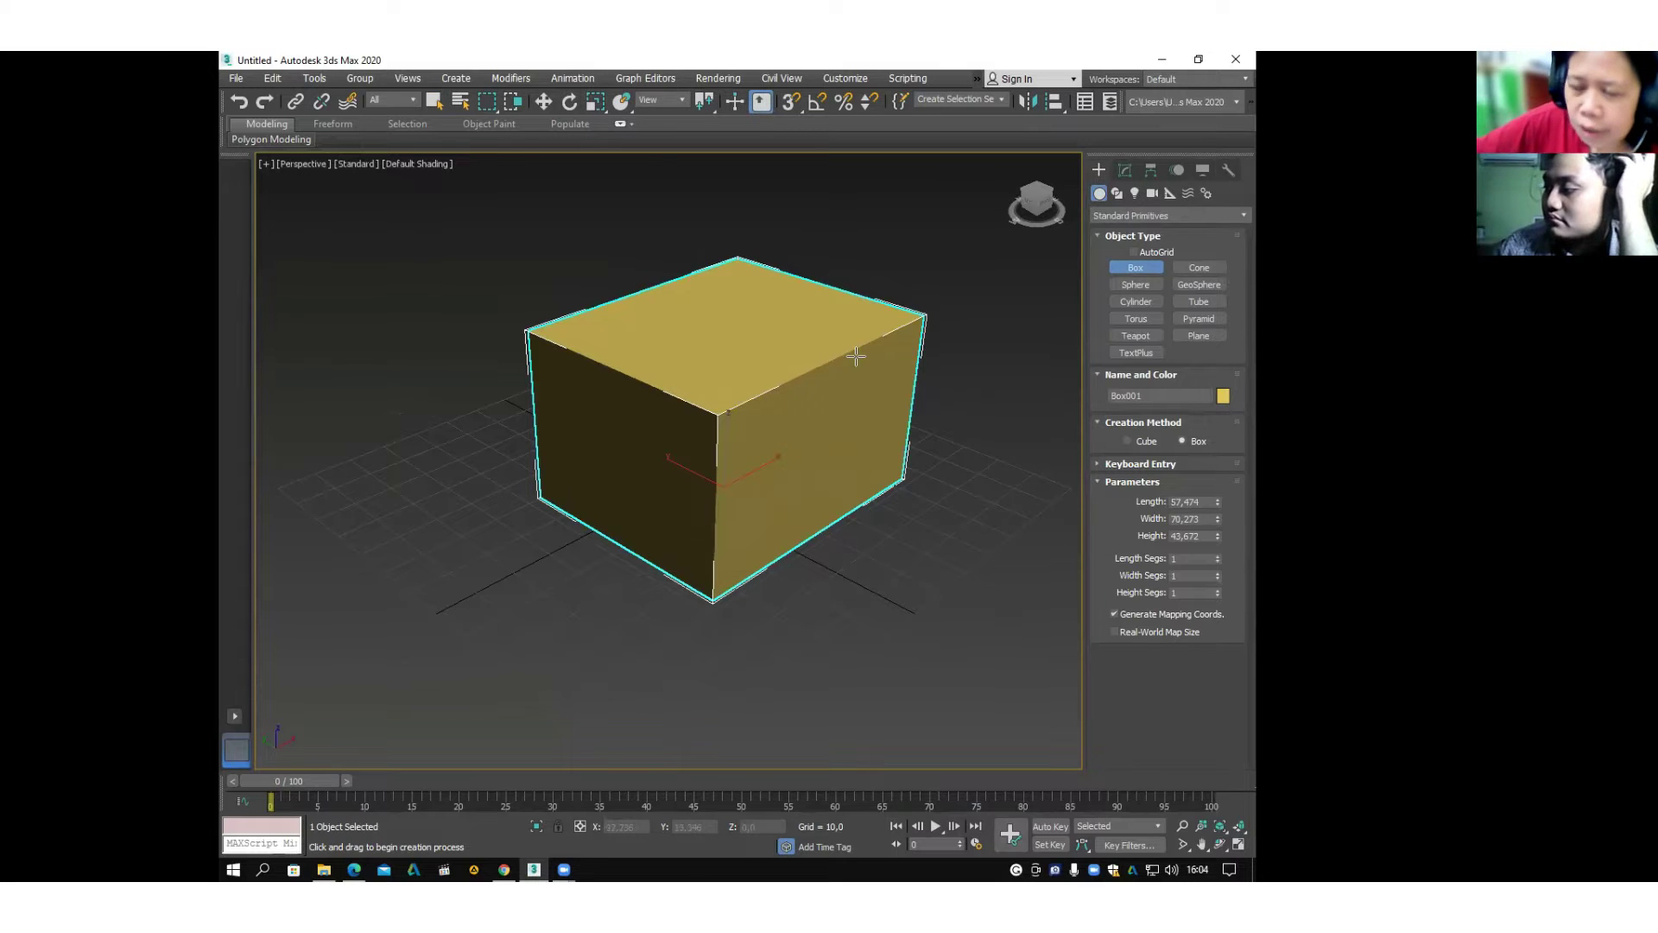
Leave box creation and show edged faces on the shaded box.
right_click(943, 353)
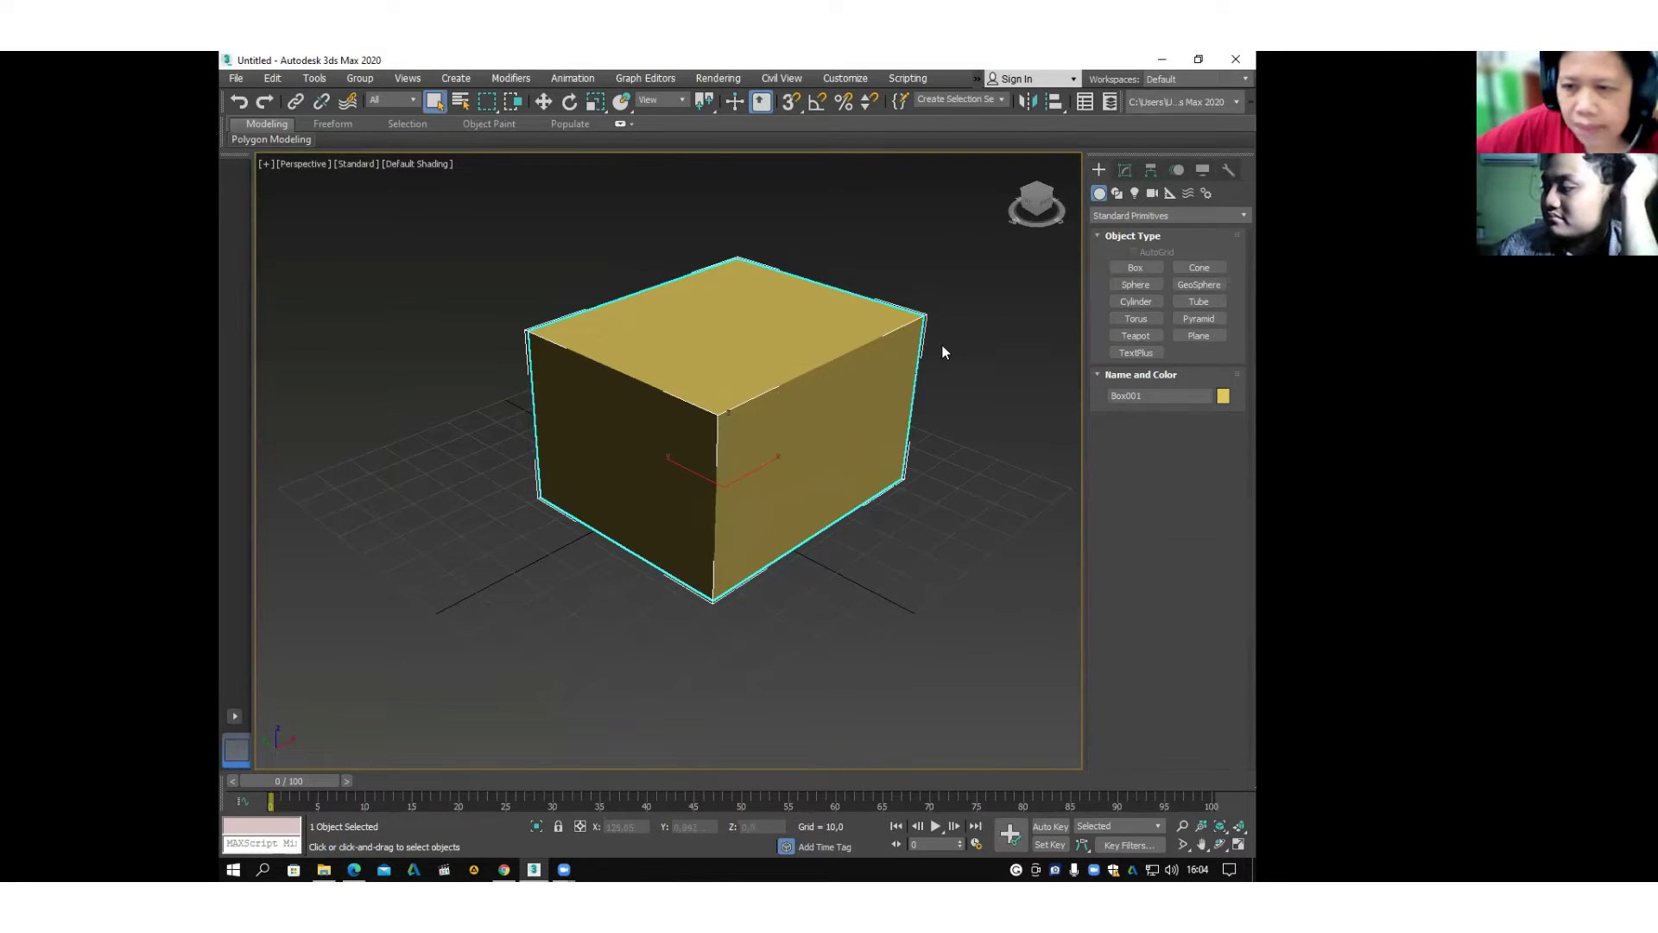
left_click(953, 349)
left_click(811, 365)
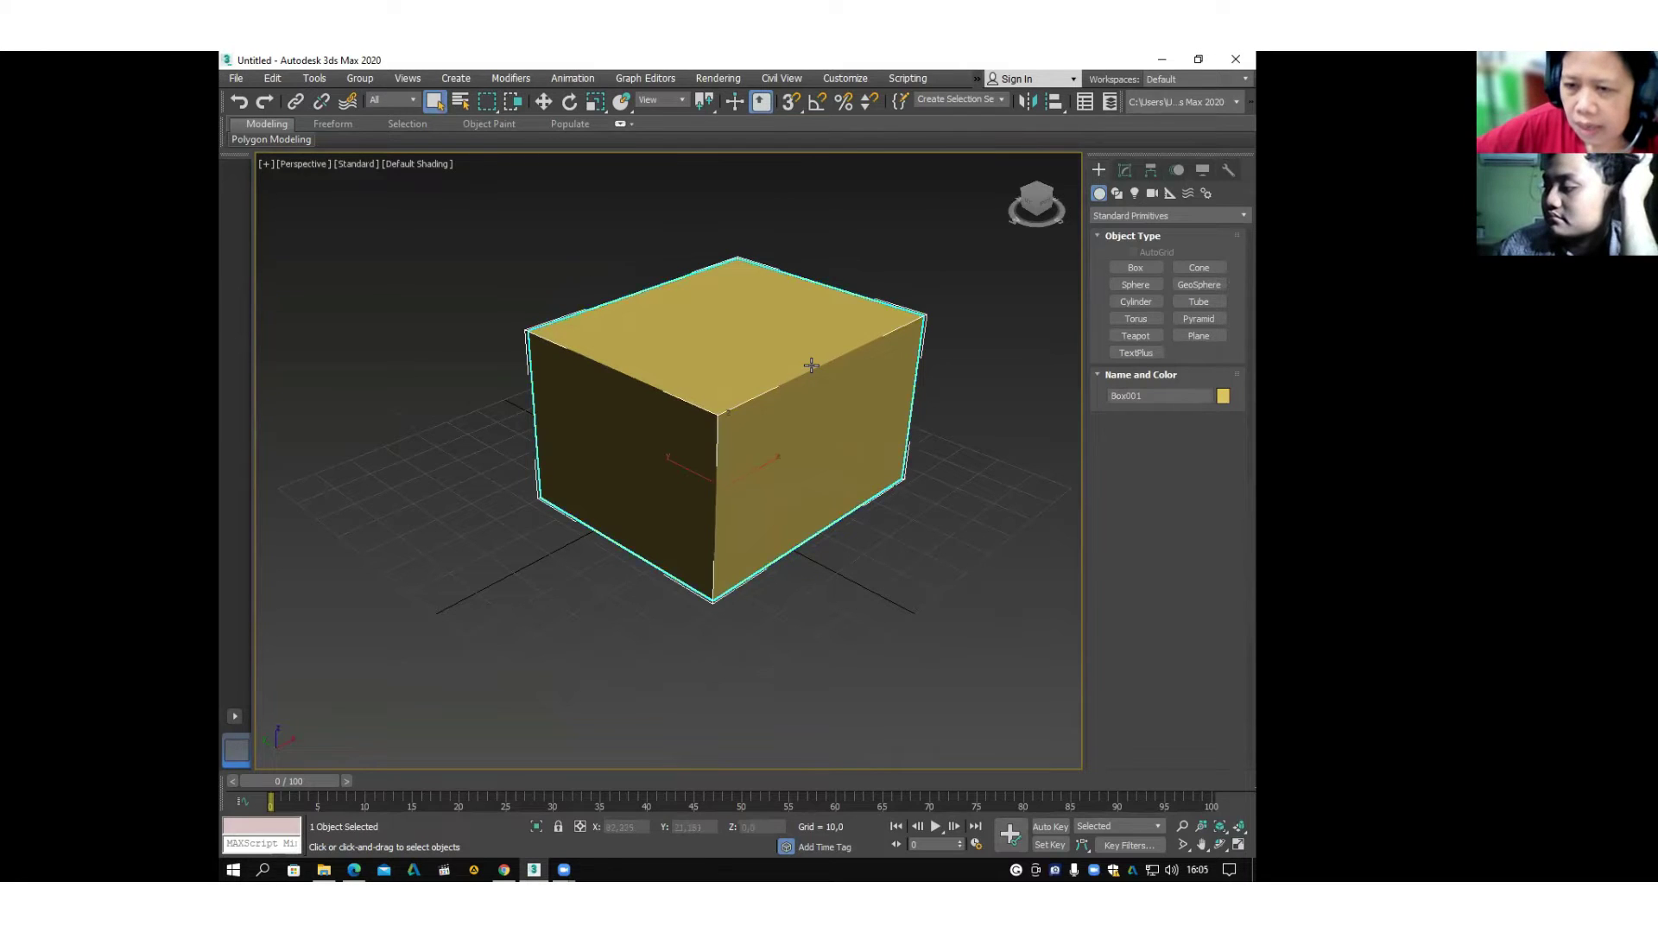
key("F3")
key("F3")
key("F4")
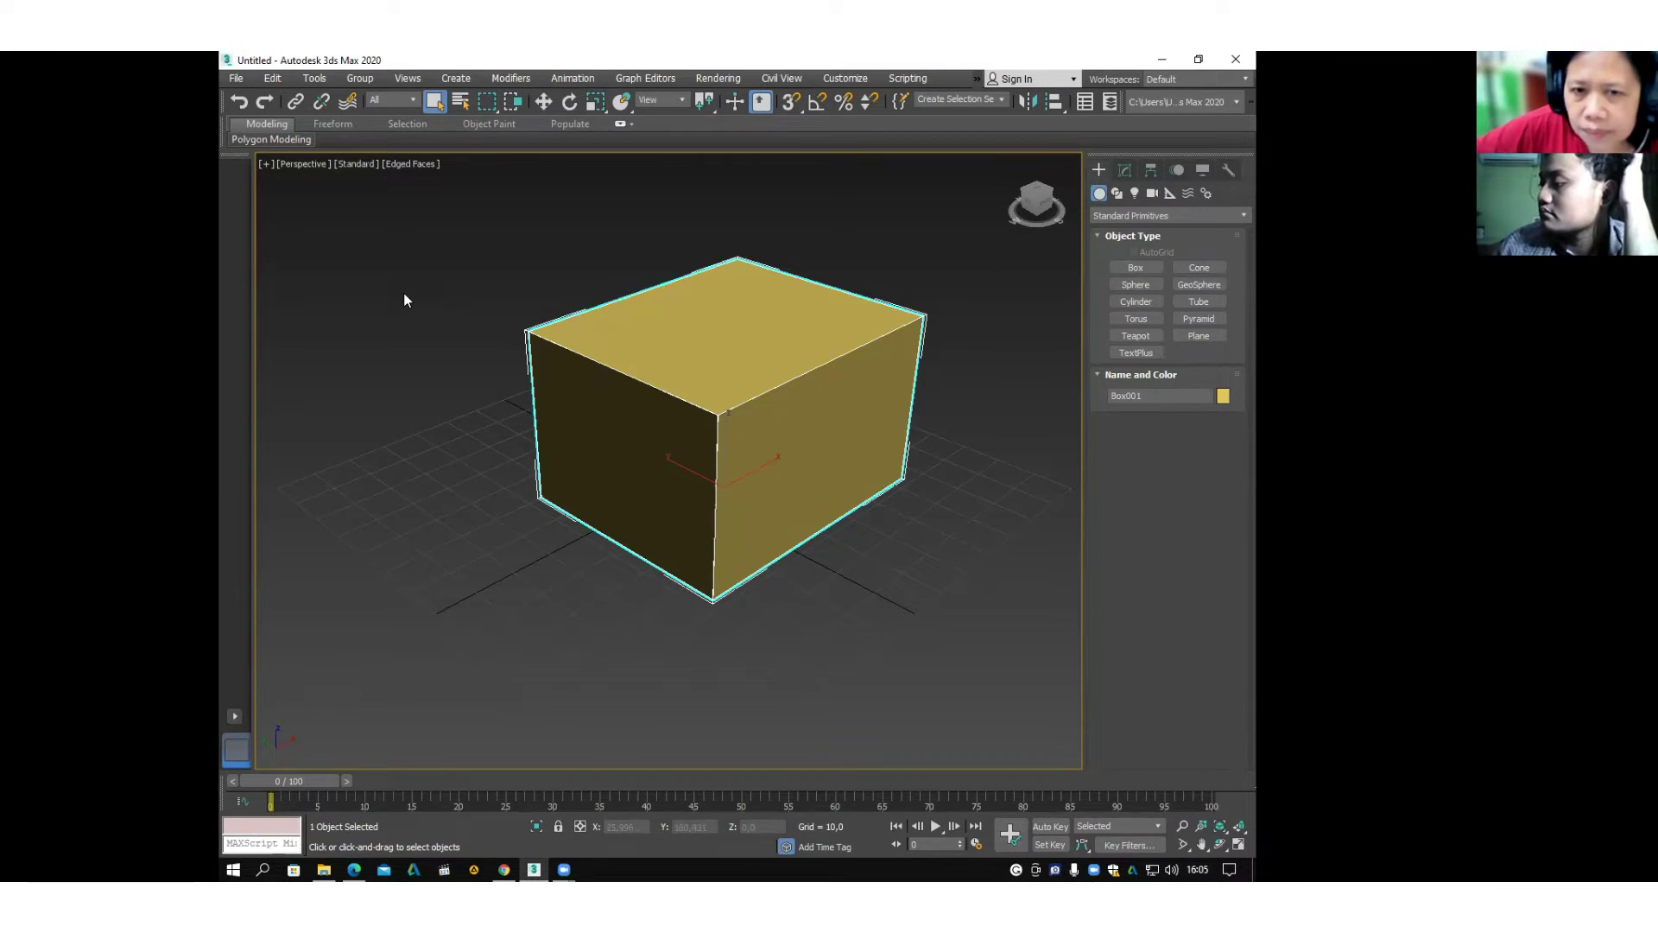
Convert the box to an Editable Poly.
left_click(734, 377)
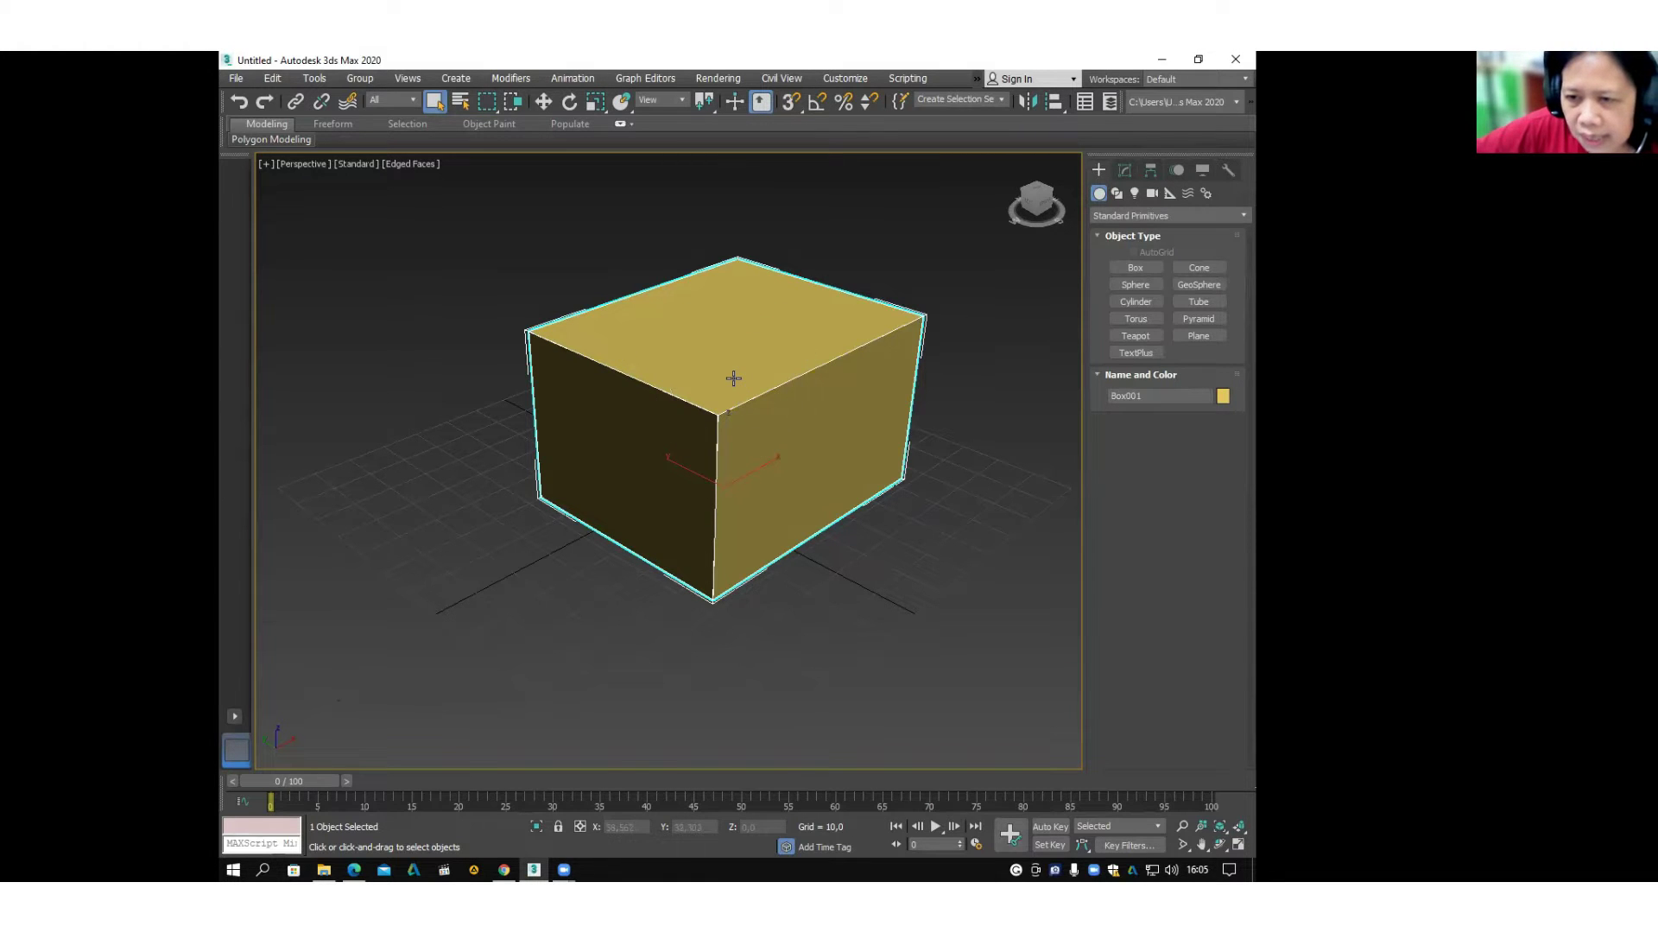
right_click(733, 377)
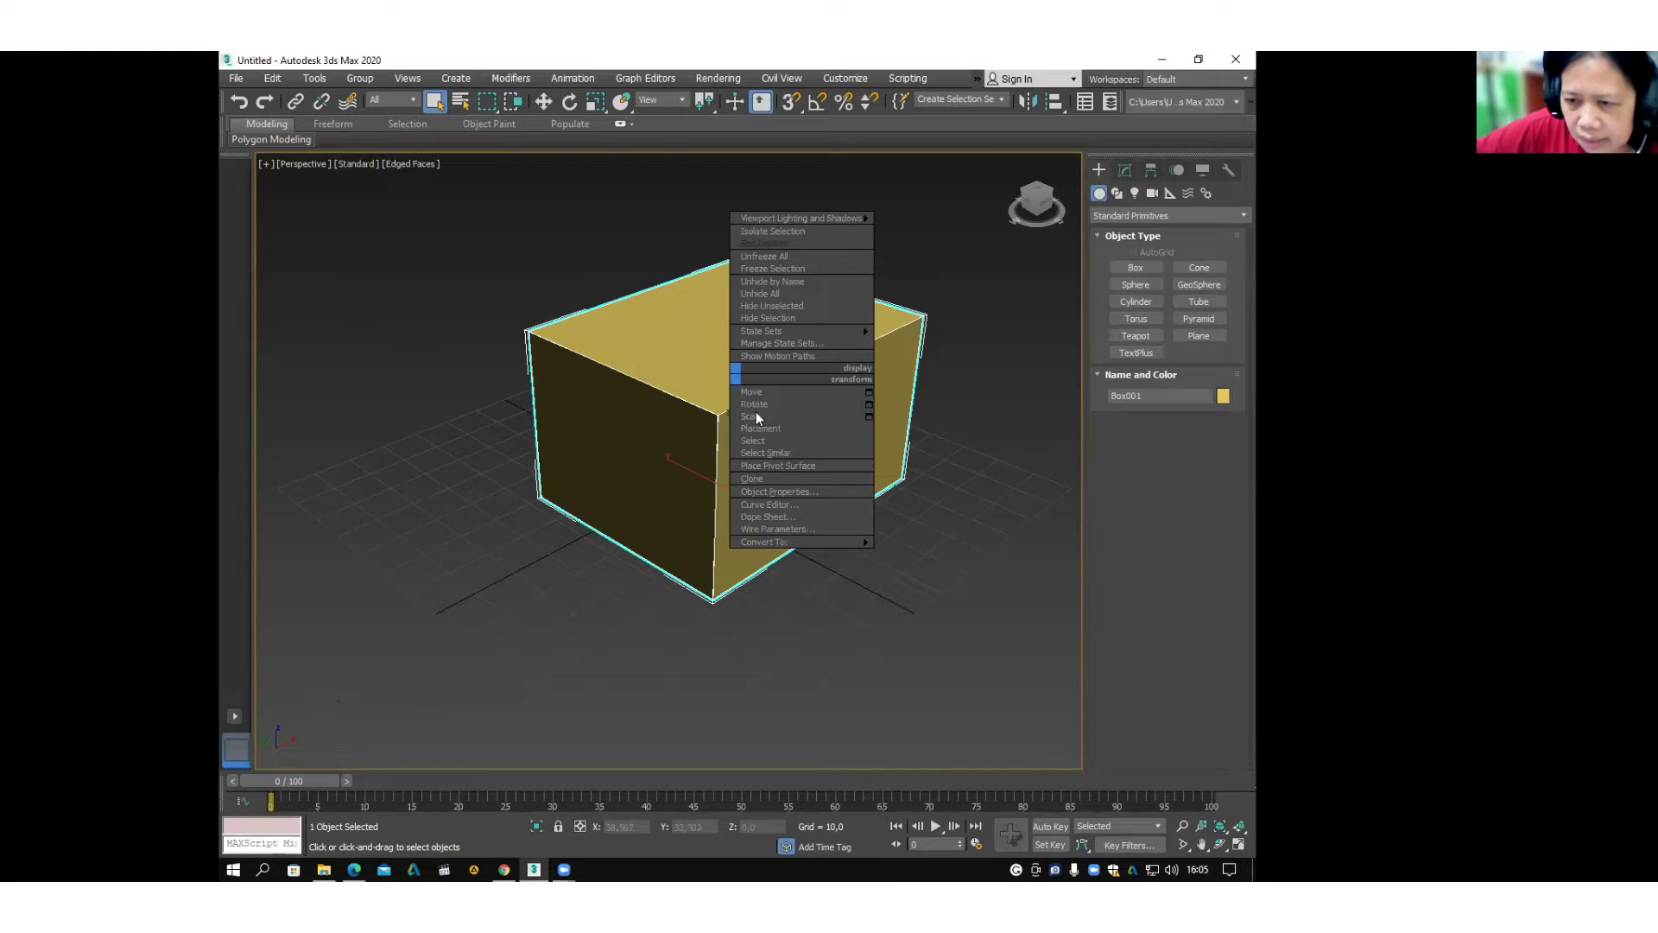
mouse_move(796, 542)
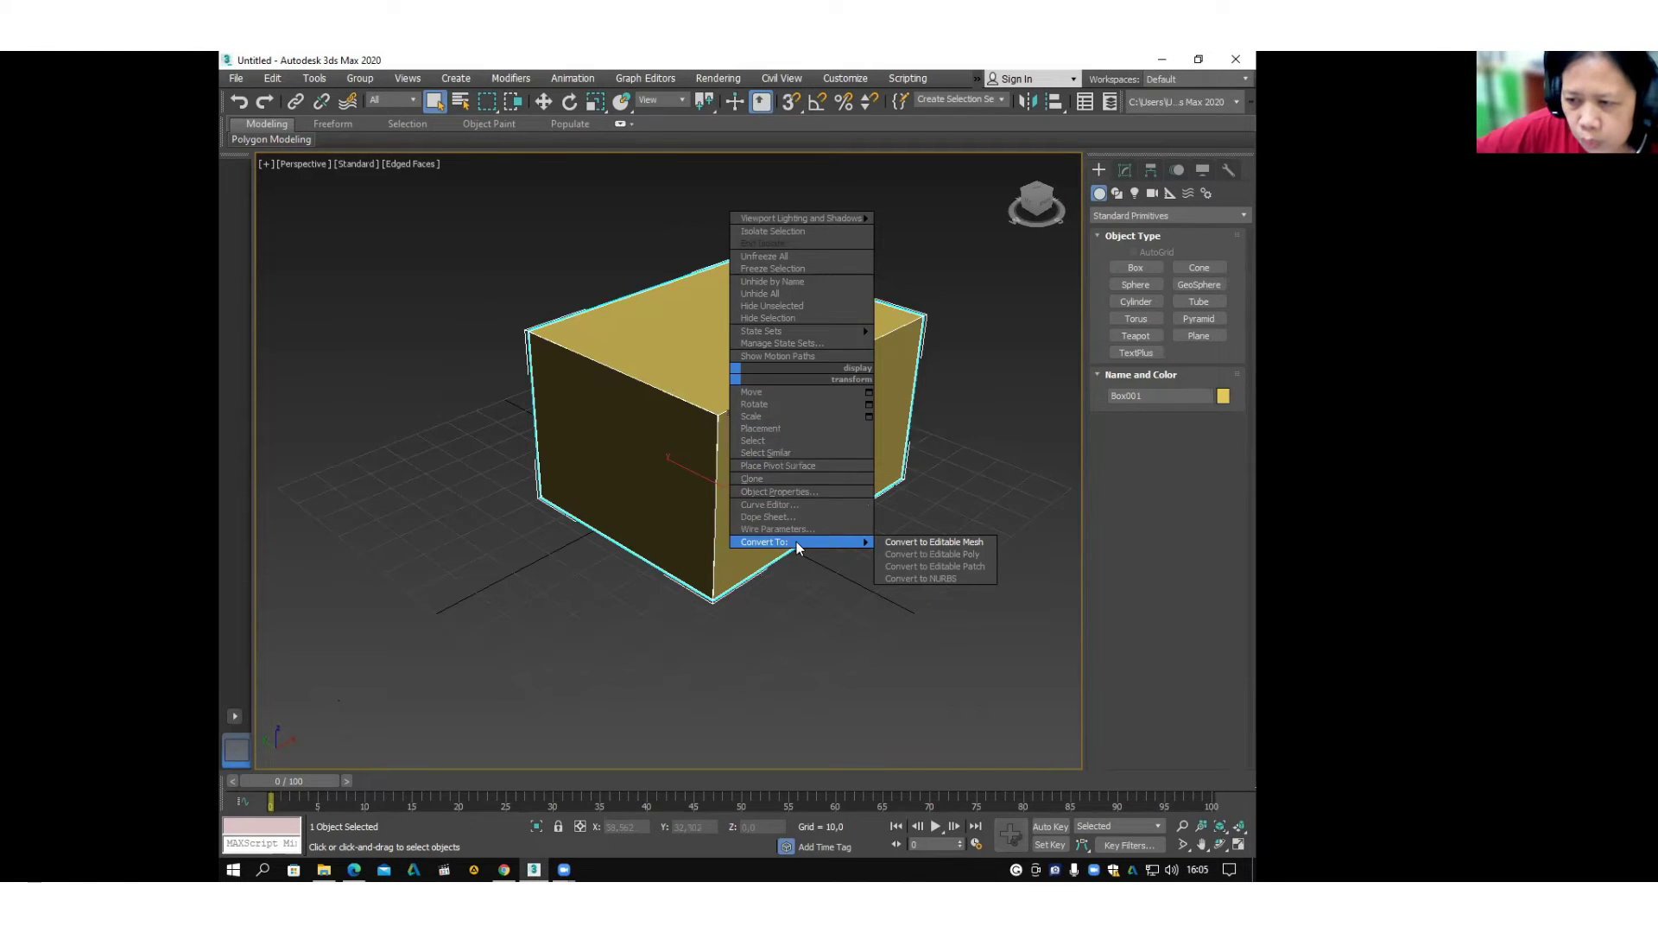
left_click(980, 554)
left_click(981, 555)
left_click(981, 555)
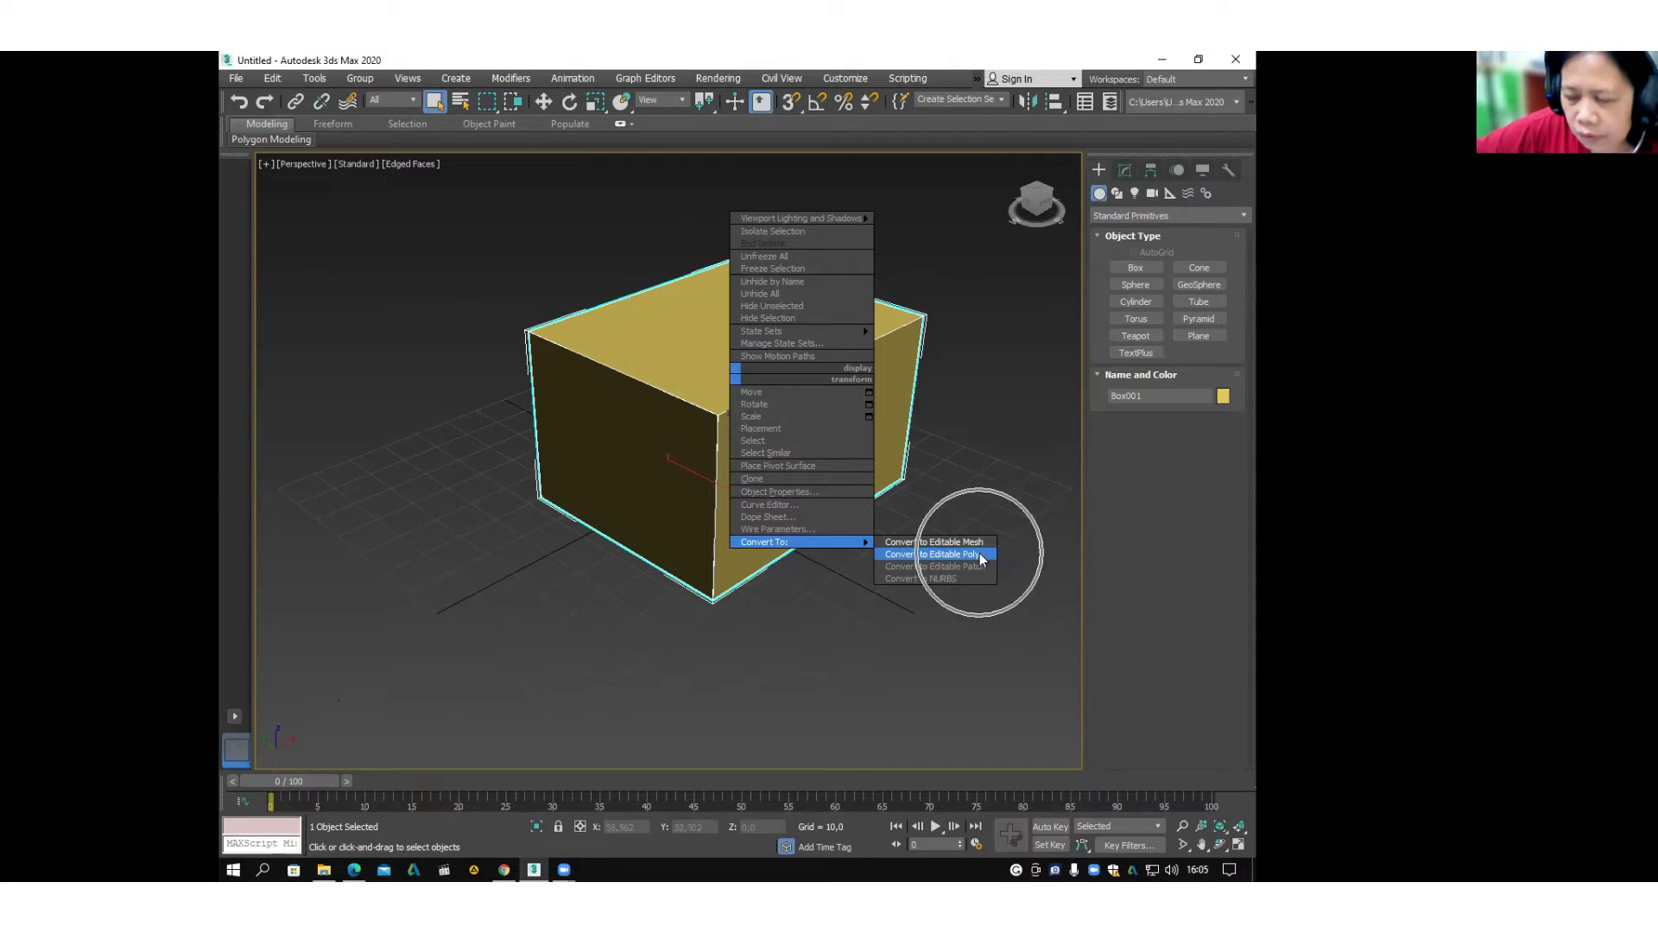
left_click(980, 555)
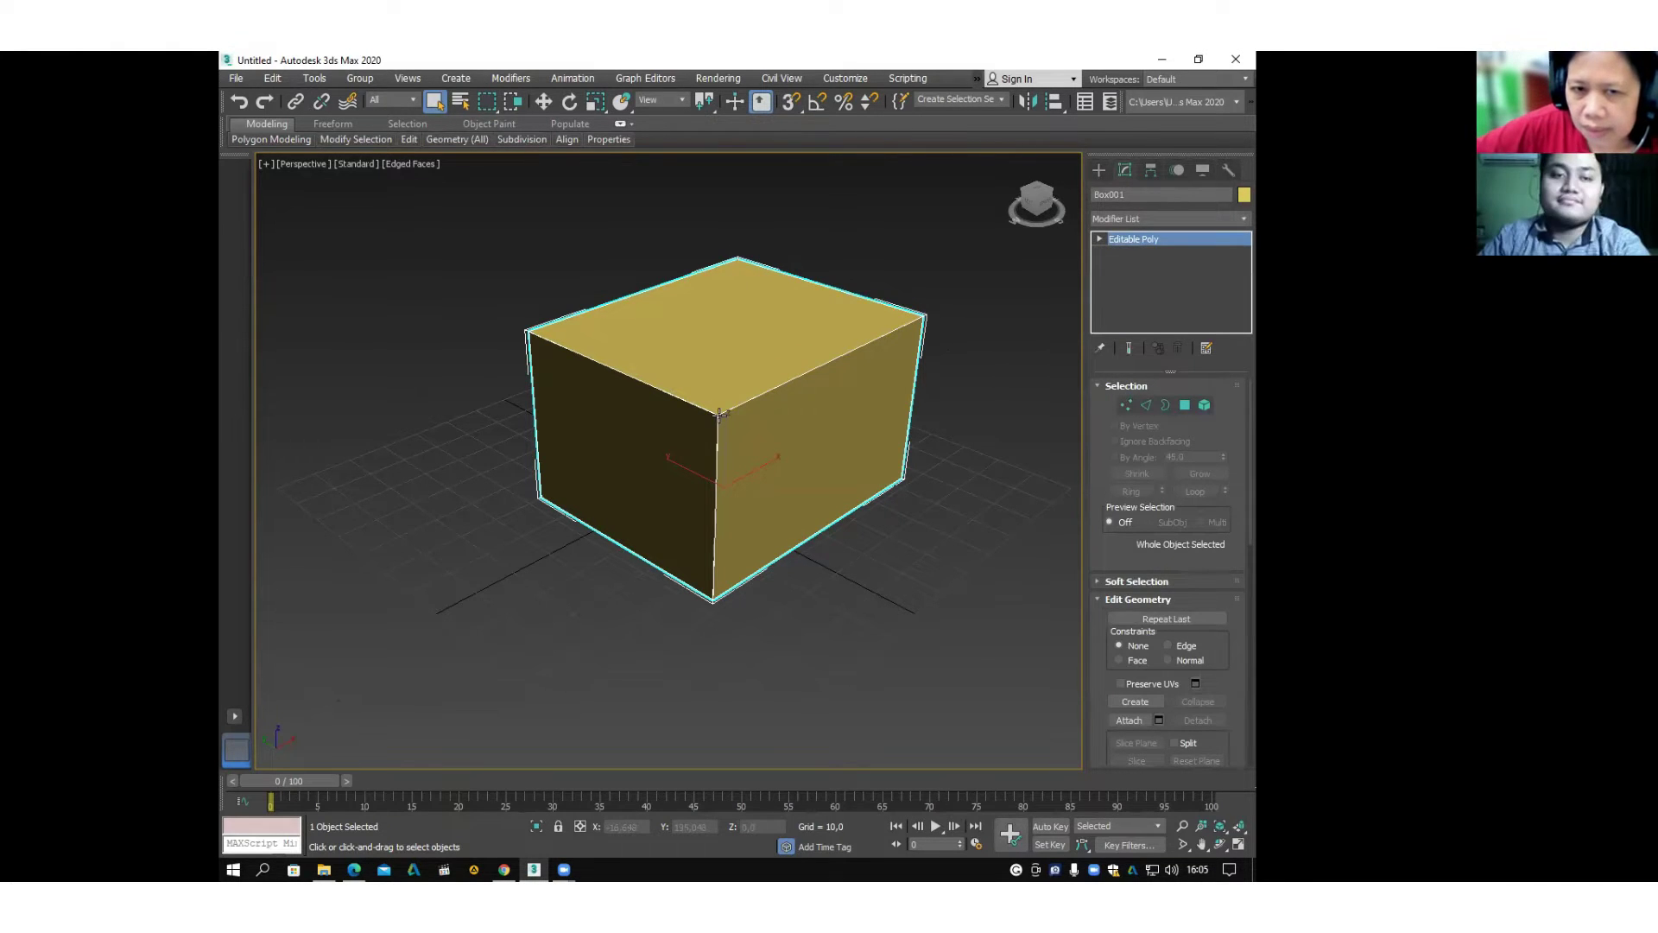
right_click(838, 445)
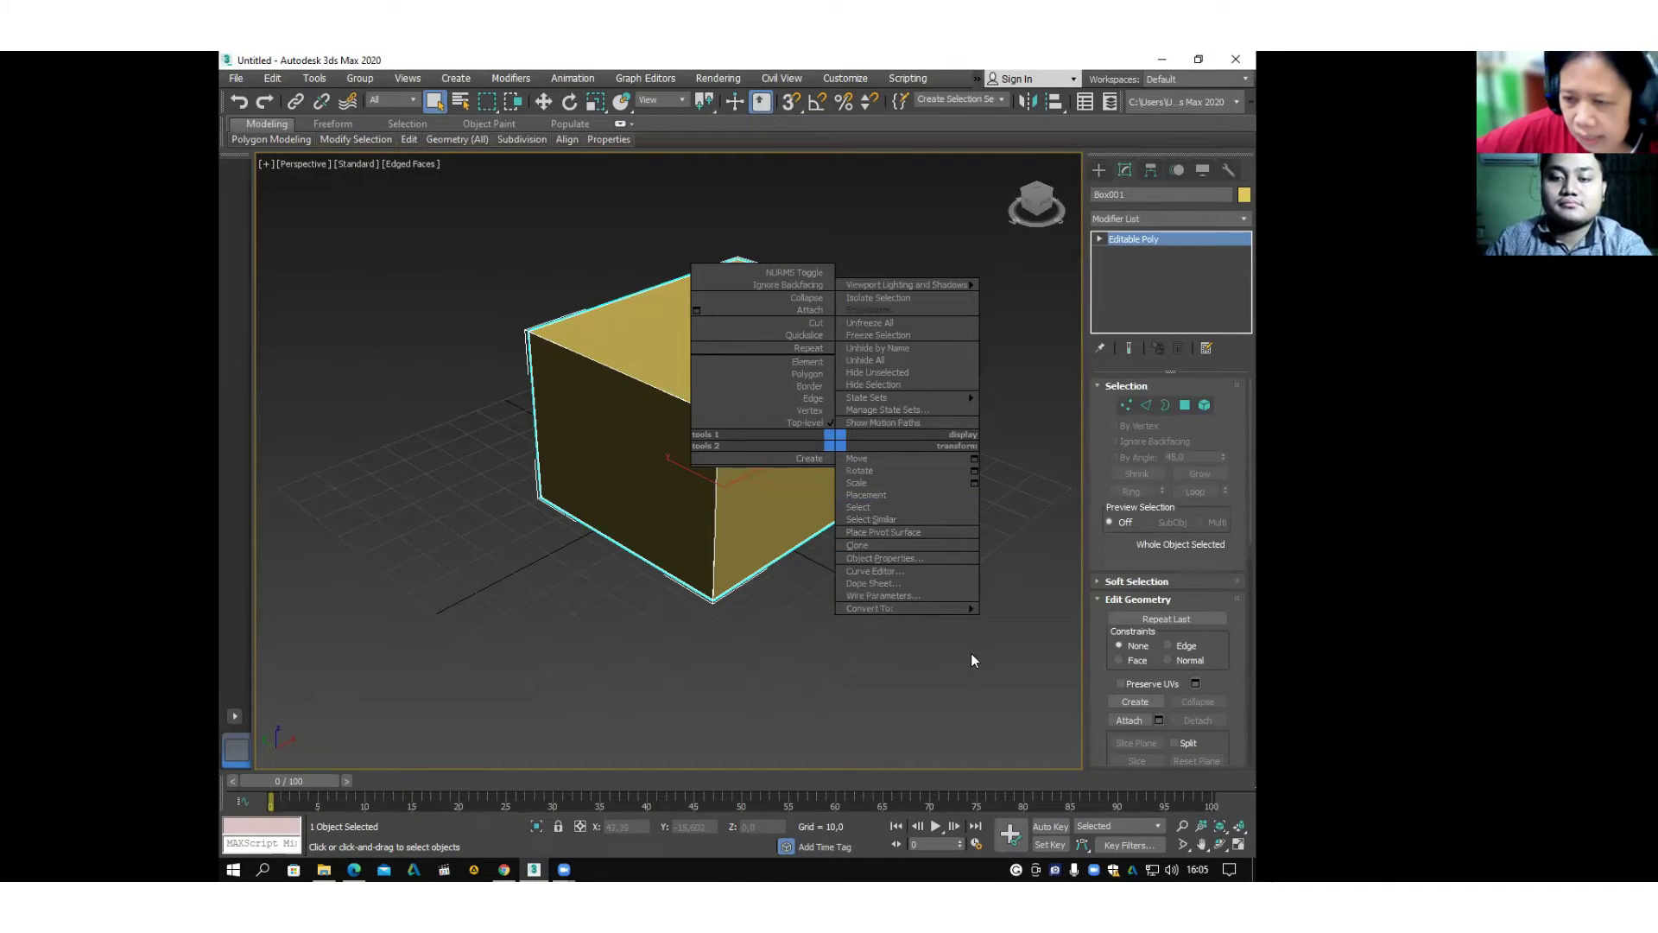
mouse_move(936, 610)
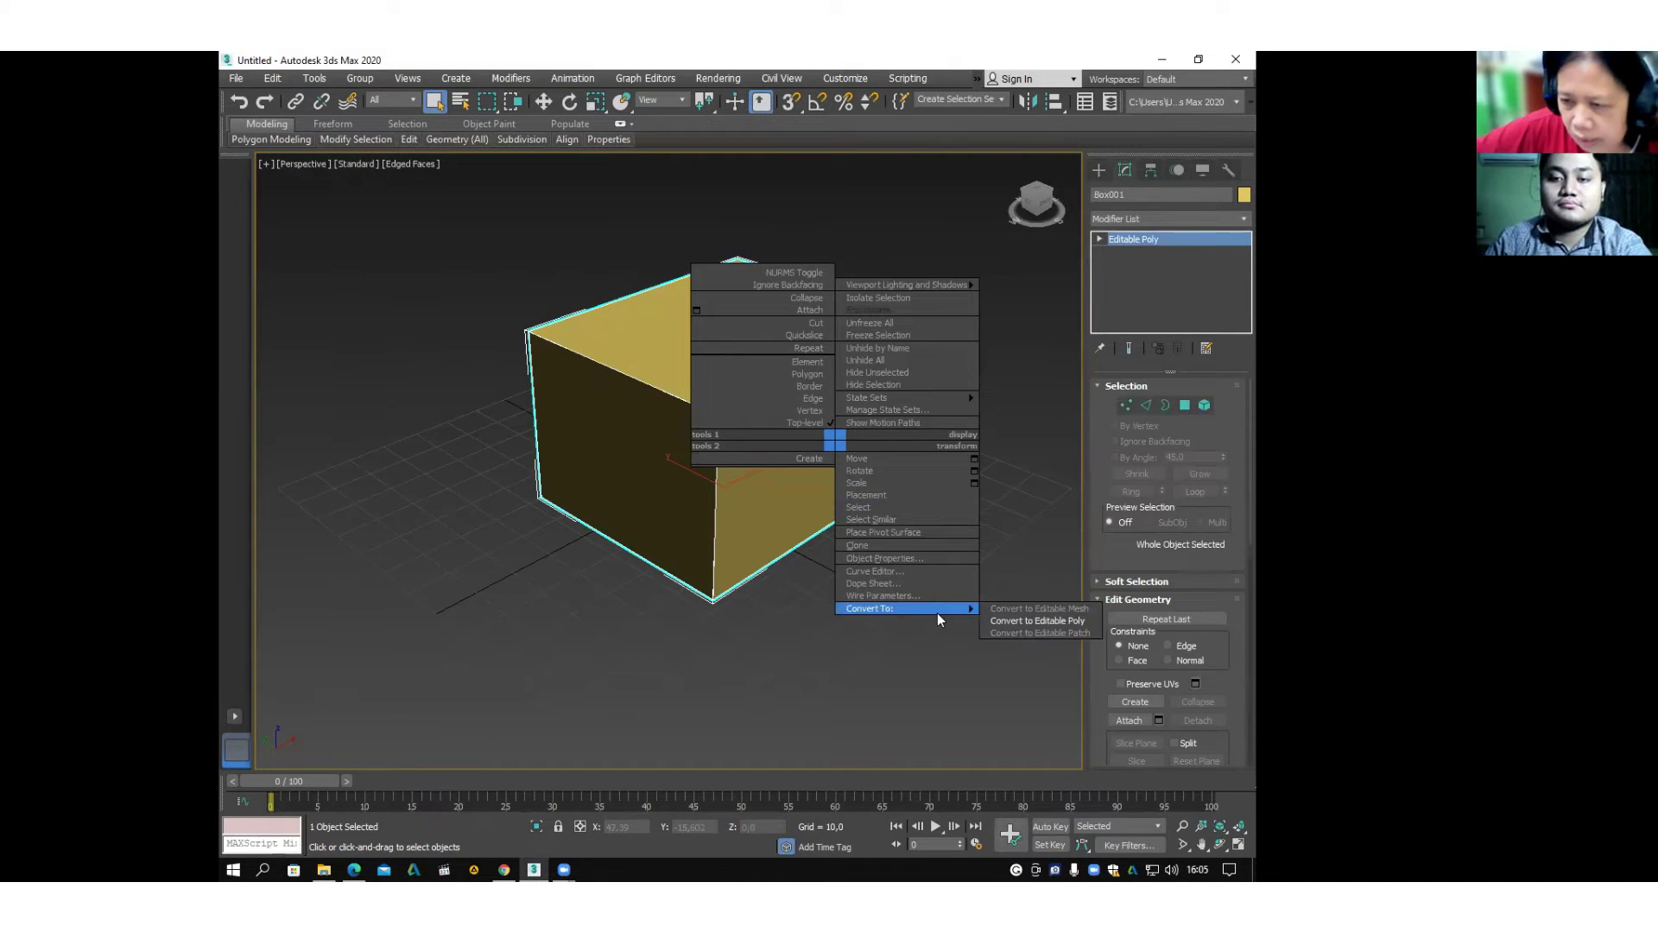
left_click(1050, 618)
middle_click_drag(973, 523, 951, 520)
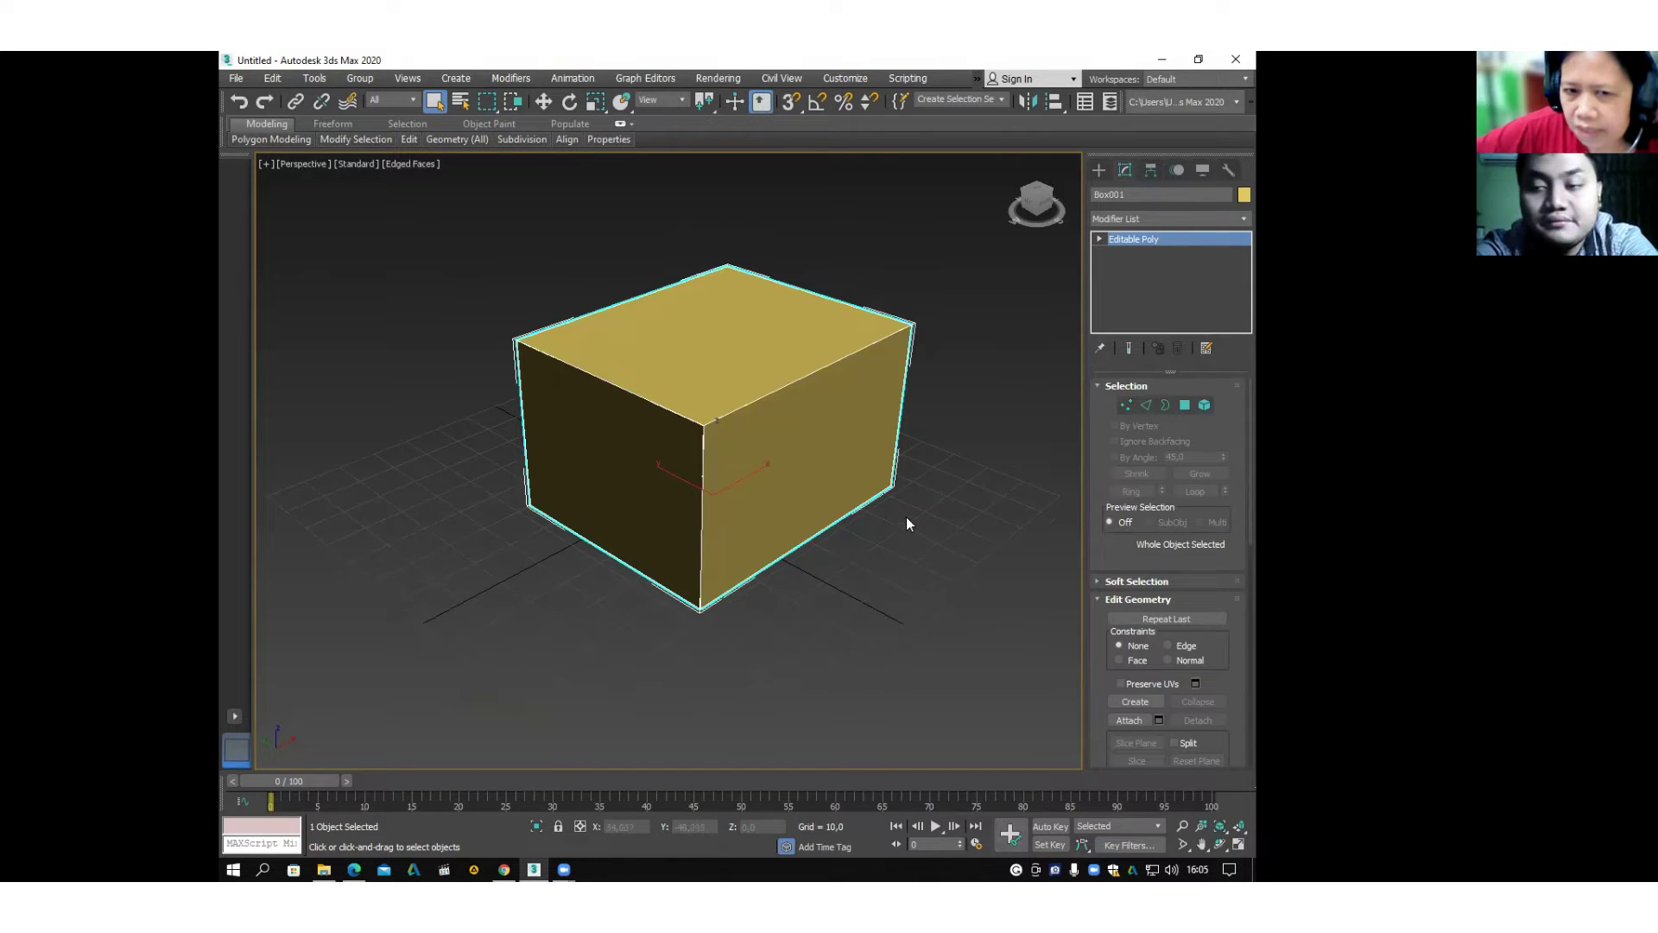
Select two opposite side faces of the box together at Polygon level.
left_click(1186, 407)
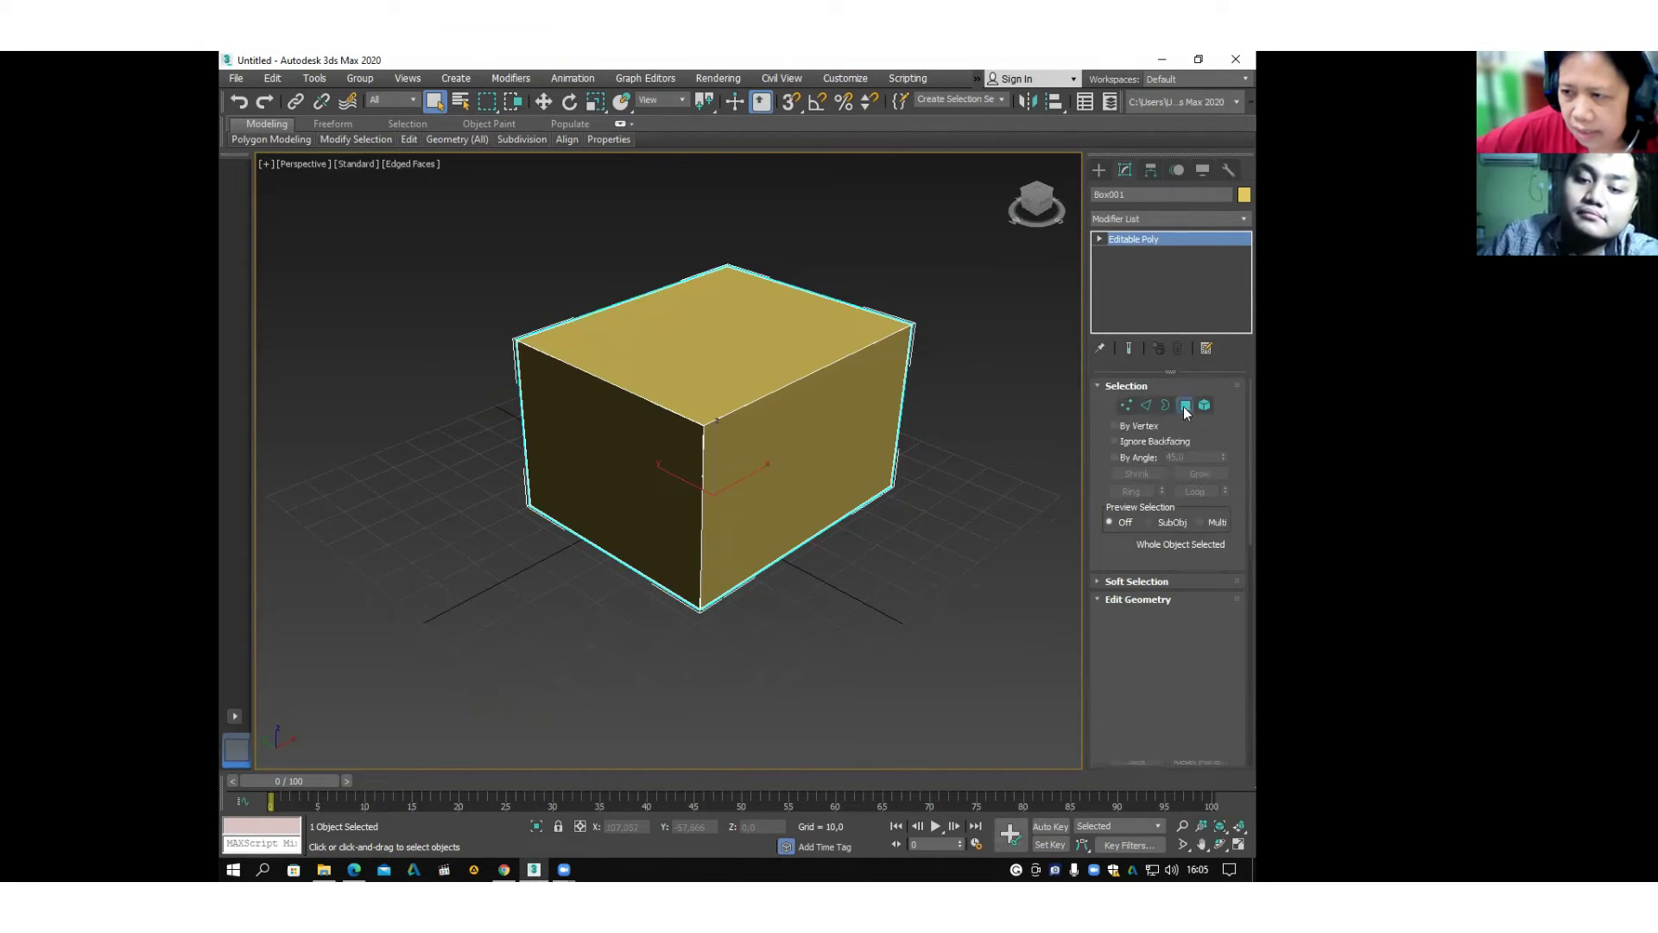
left_click(876, 433)
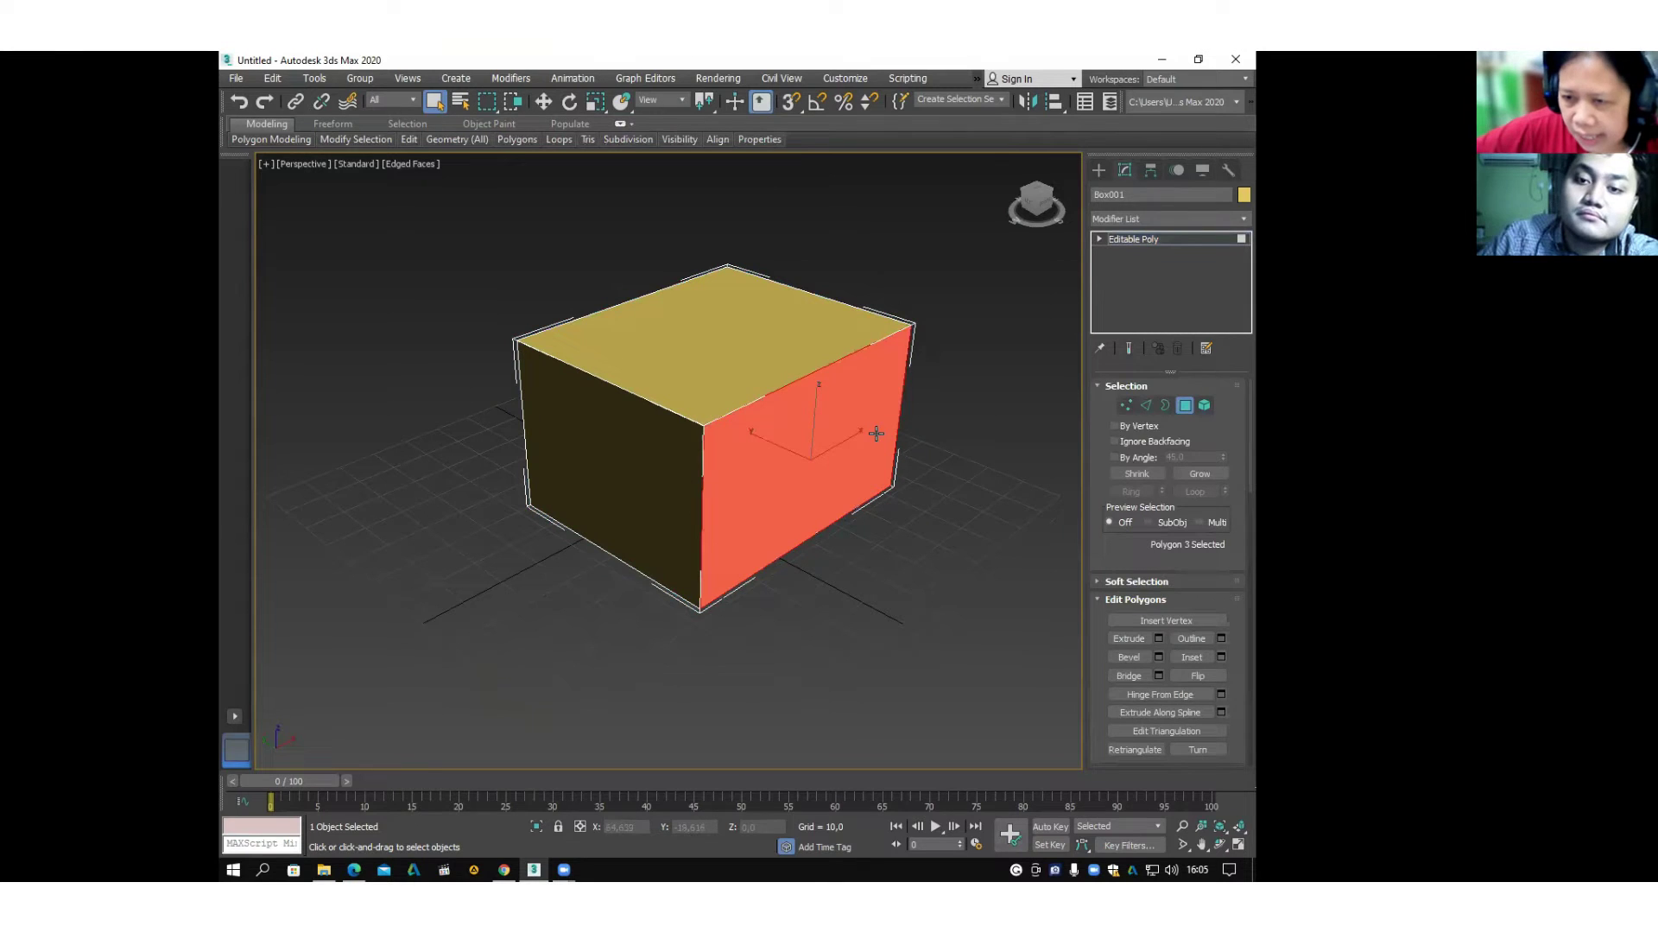
left_click(1219, 844)
left_click_drag(457, 466, 587, 523)
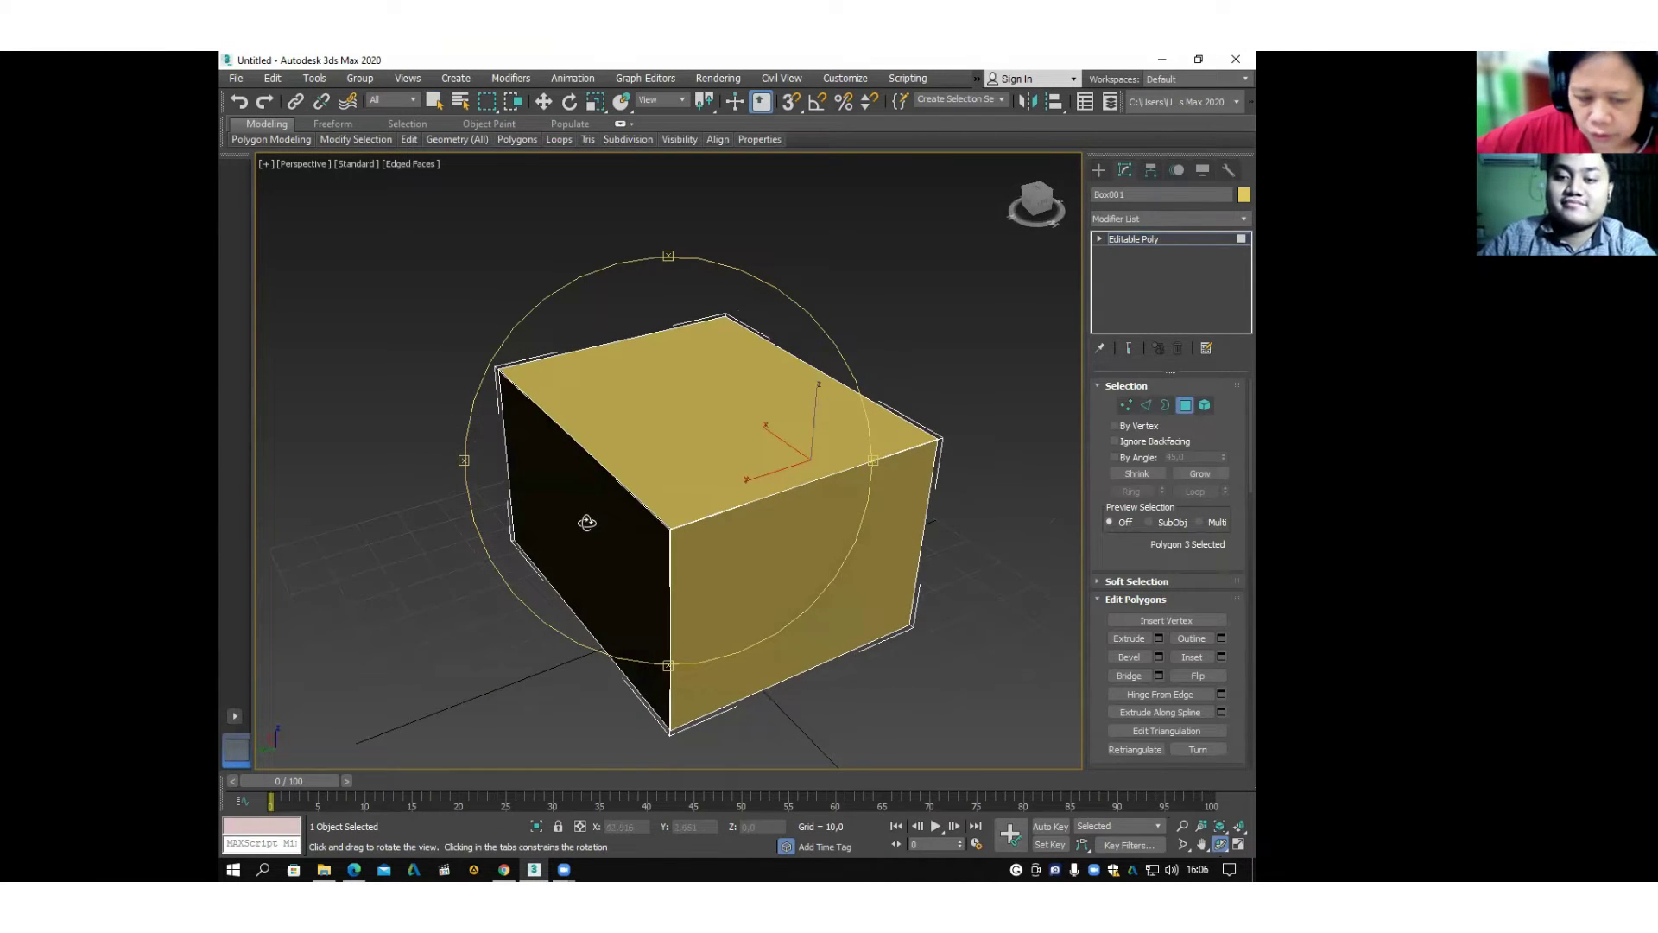
left_click_drag(467, 460, 466, 460)
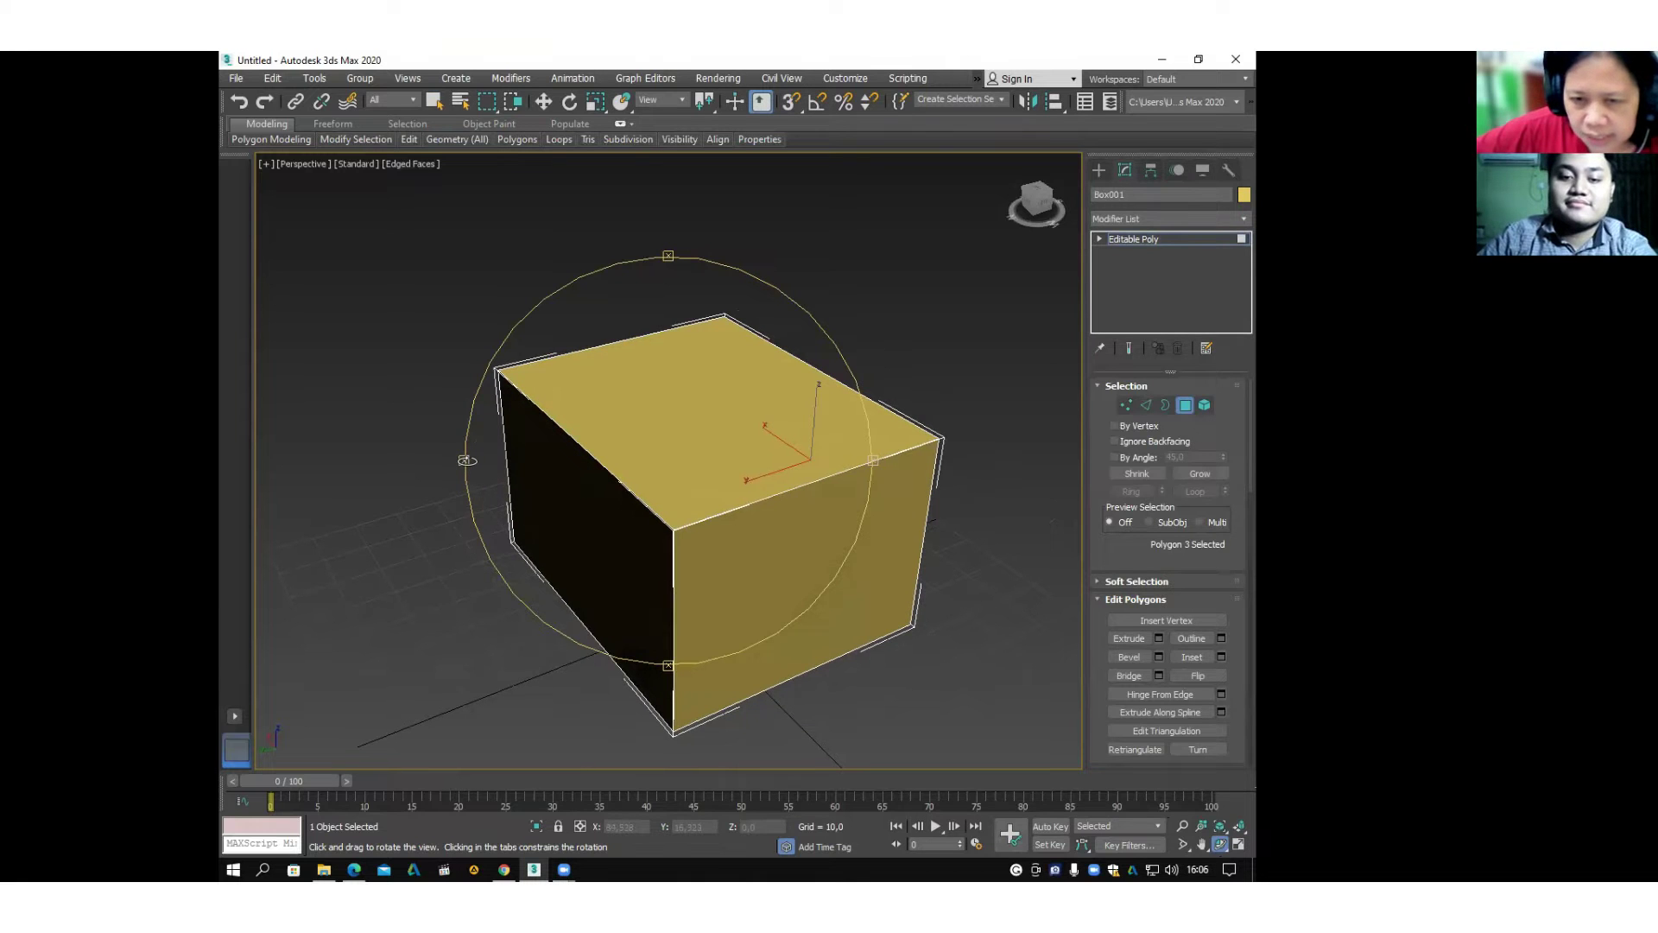
key("q")
left_click(570, 522, "ctrl")
left_click(1219, 844)
mouse_move(868, 479)
left_mouse_down()
mouse_move(717, 462)
mouse_move(851, 470)
mouse_move(816, 479)
mouse_move(842, 482)
left_mouse_up()
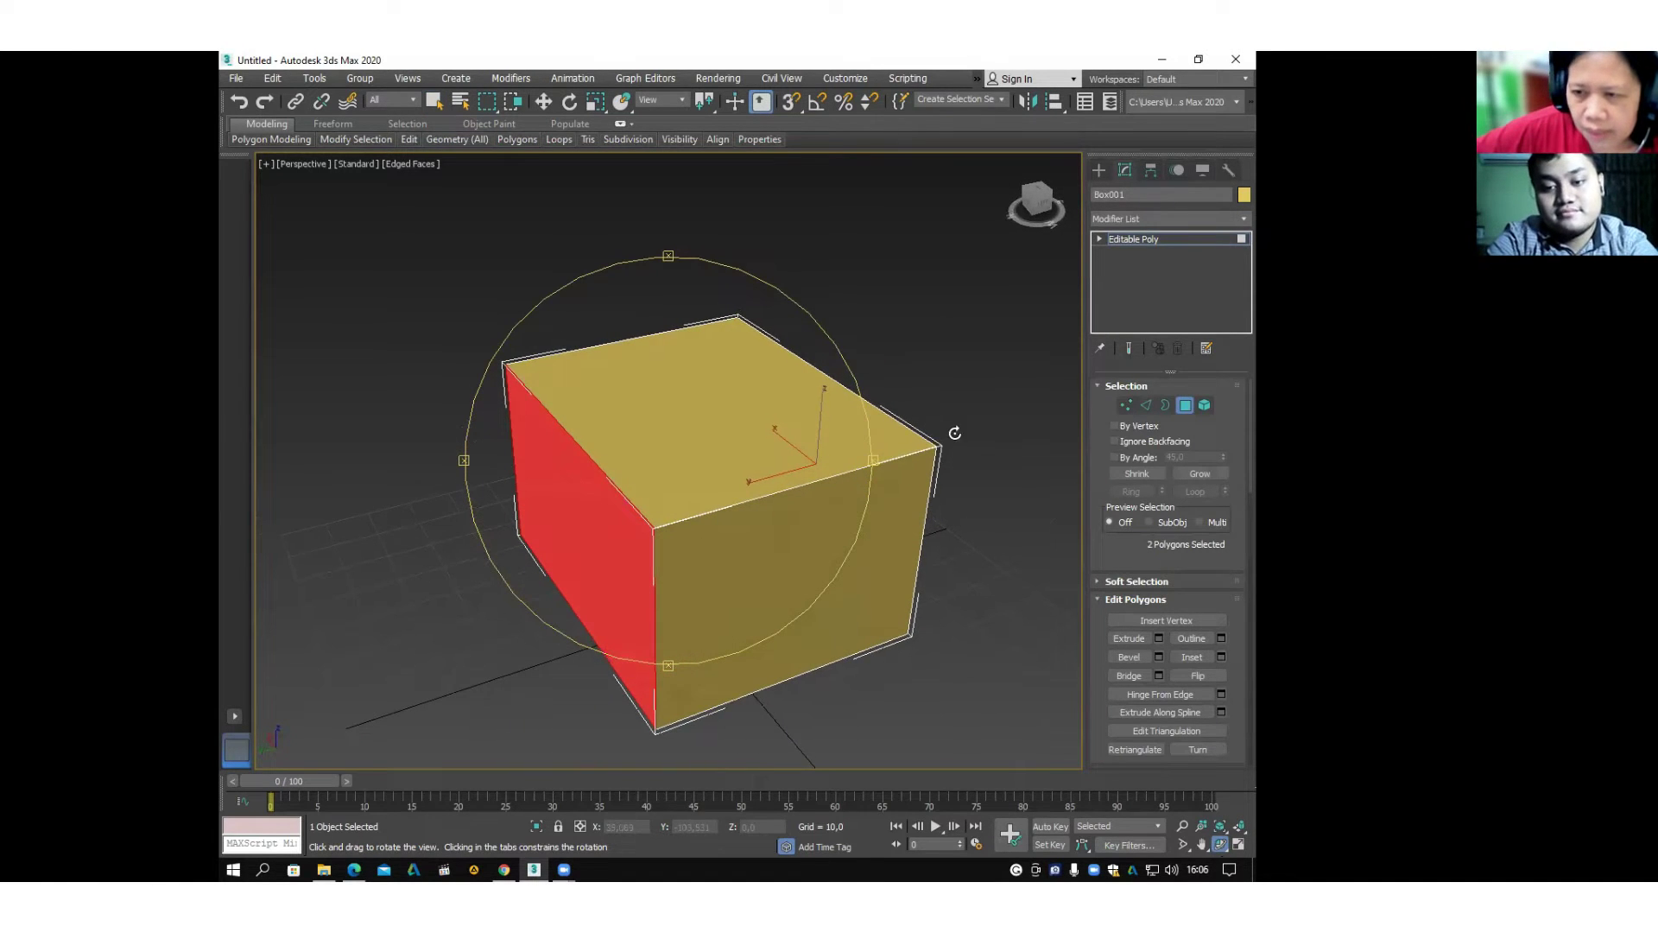
right_click(993, 380)
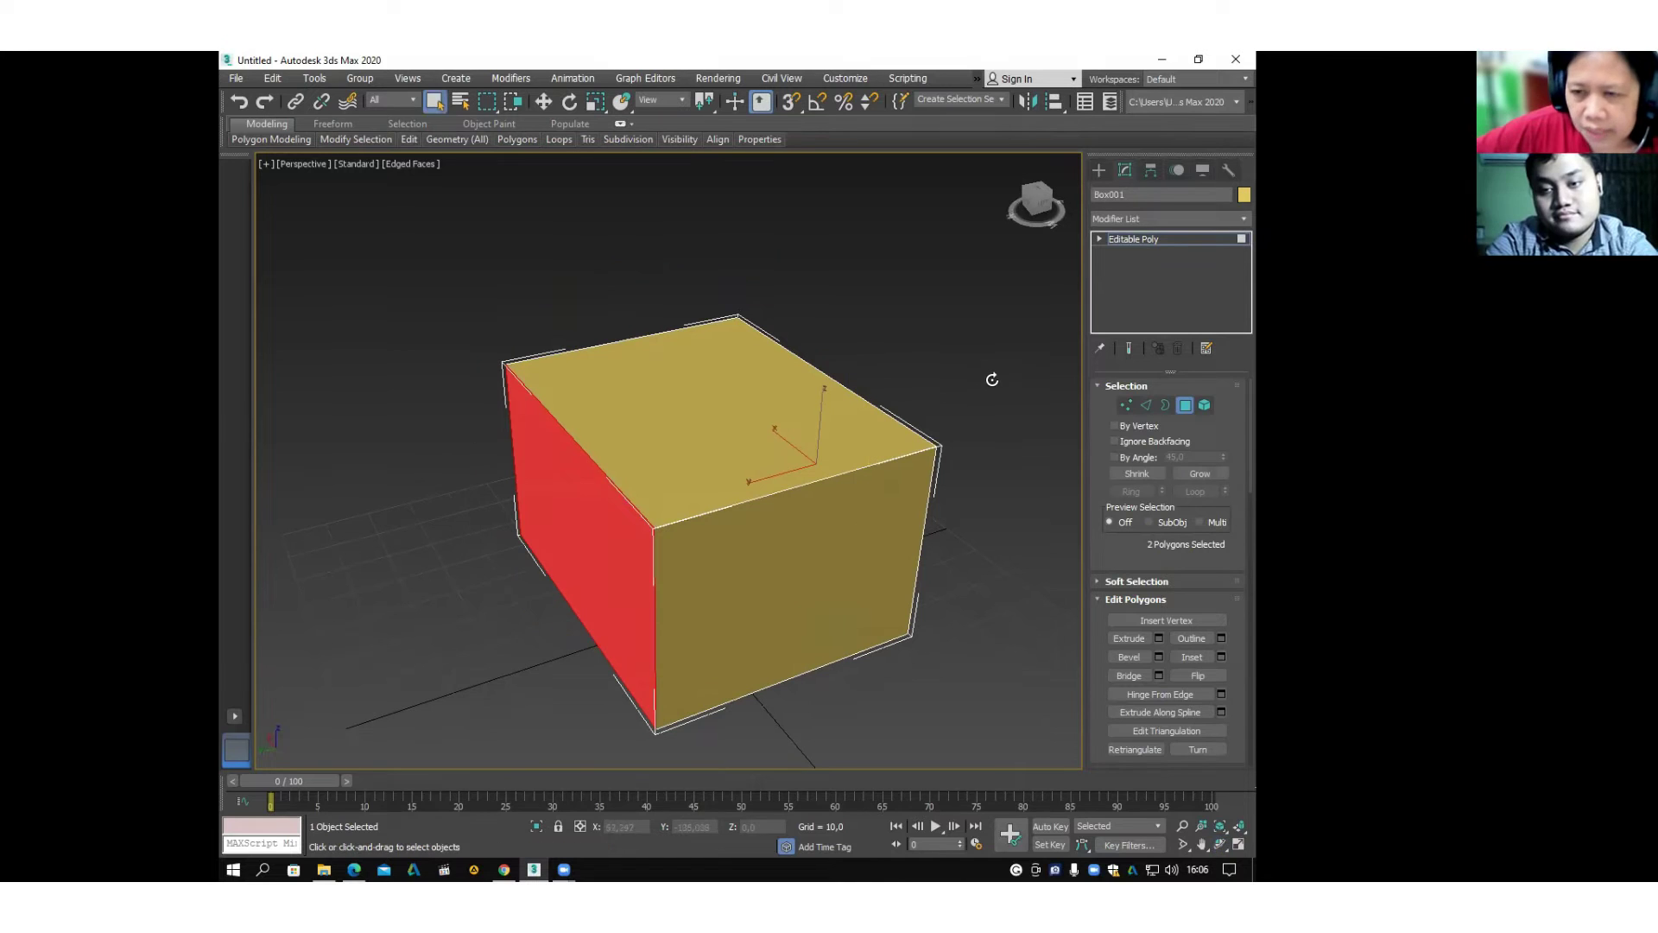
Bevel the two selected side faces outward a short distance, tapering them to smaller end faces.
right_click(649, 318)
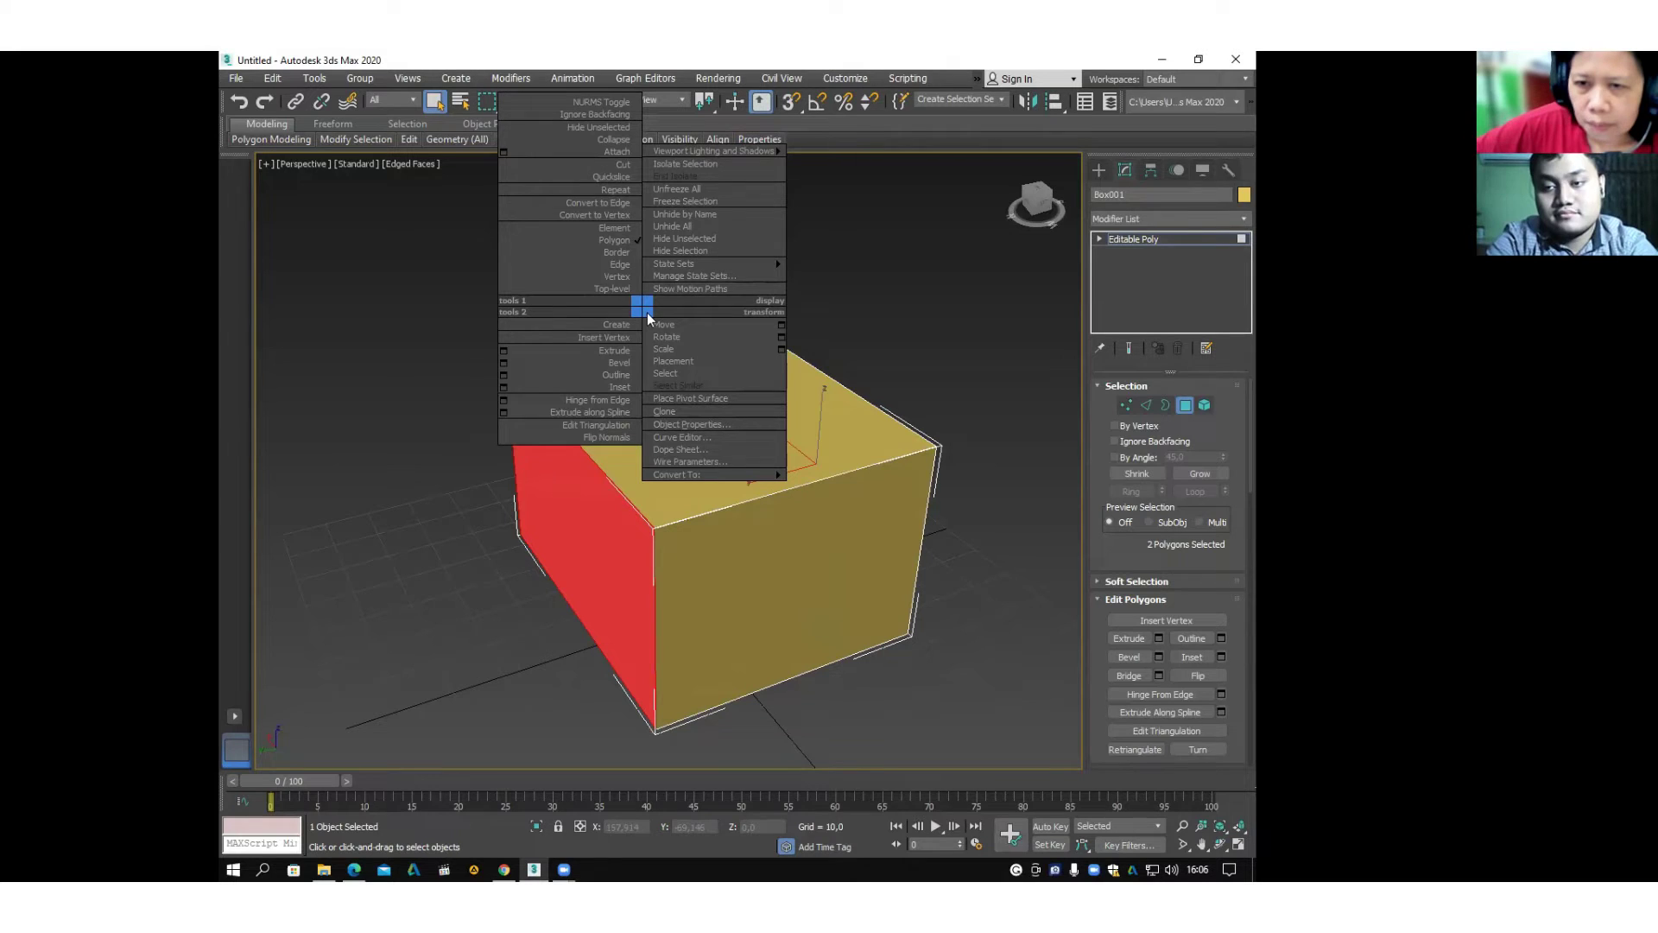
left_click(621, 364)
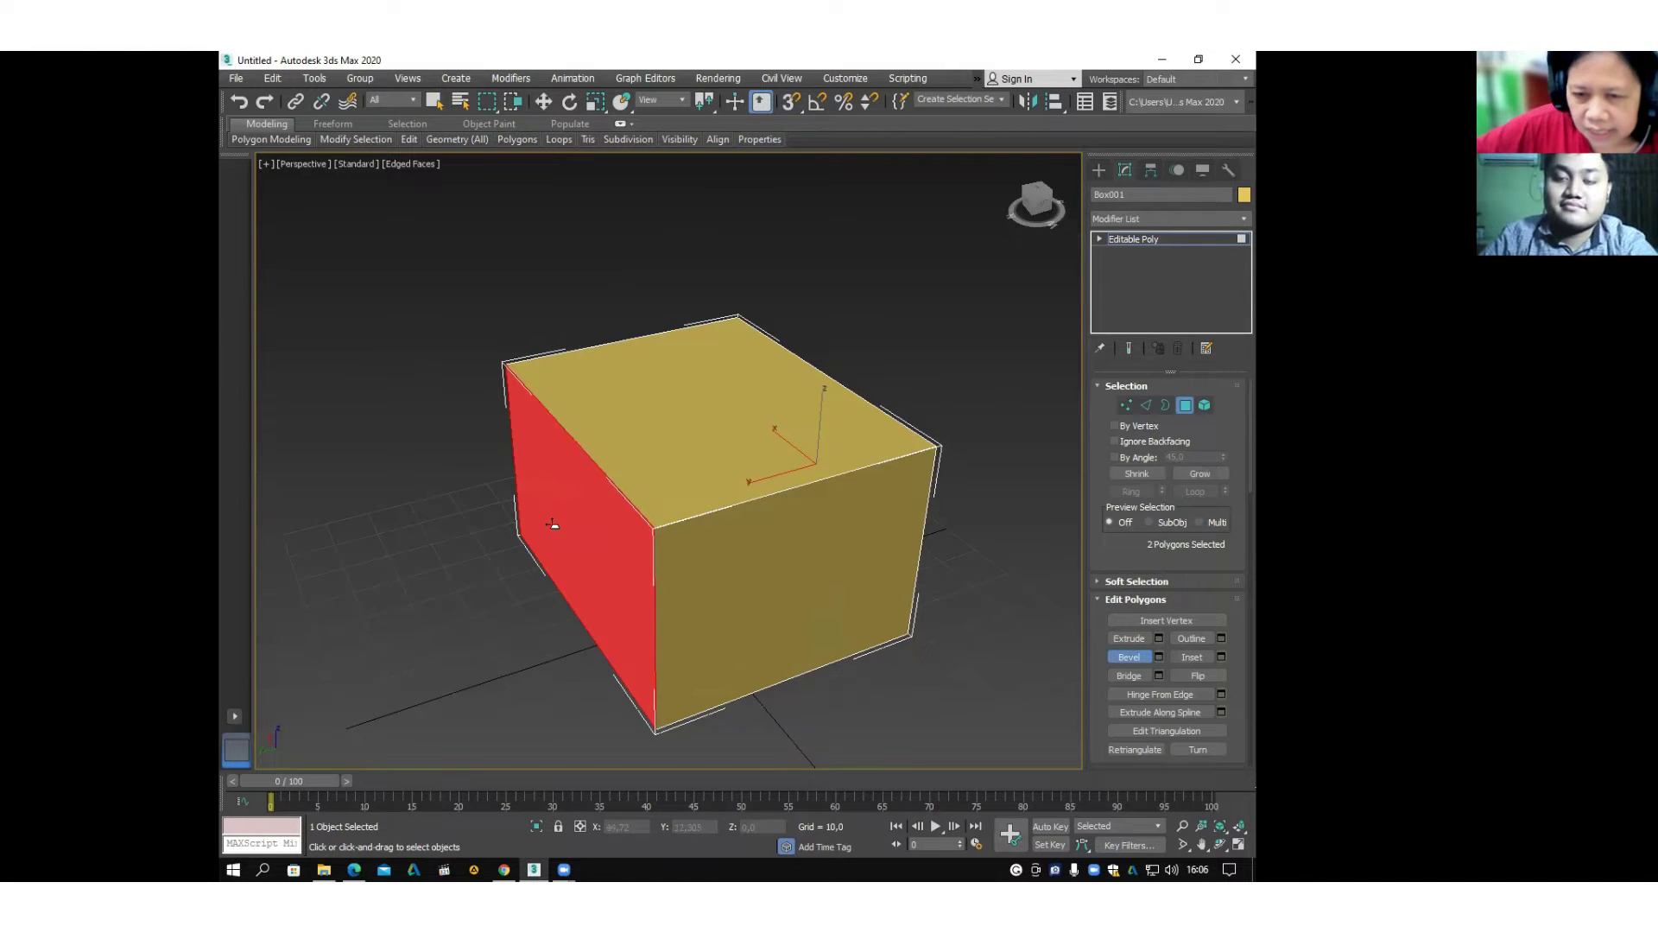
left_click_drag(565, 522, 524, 466)
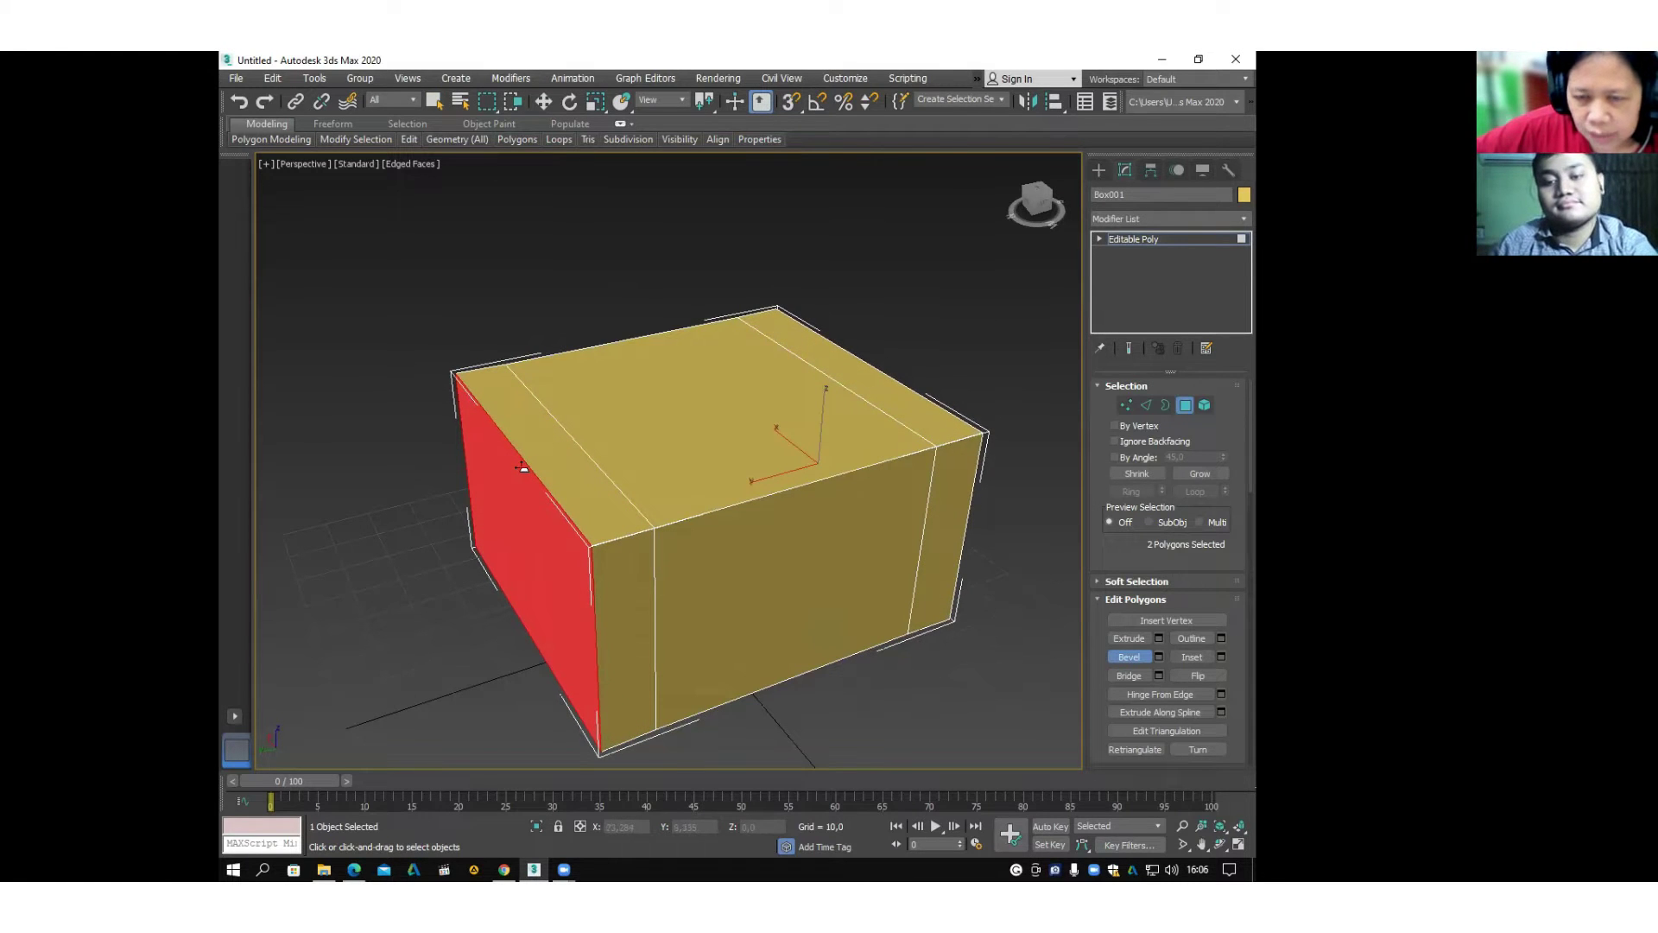
left_click_drag(532, 493, 541, 526)
left_click(541, 527)
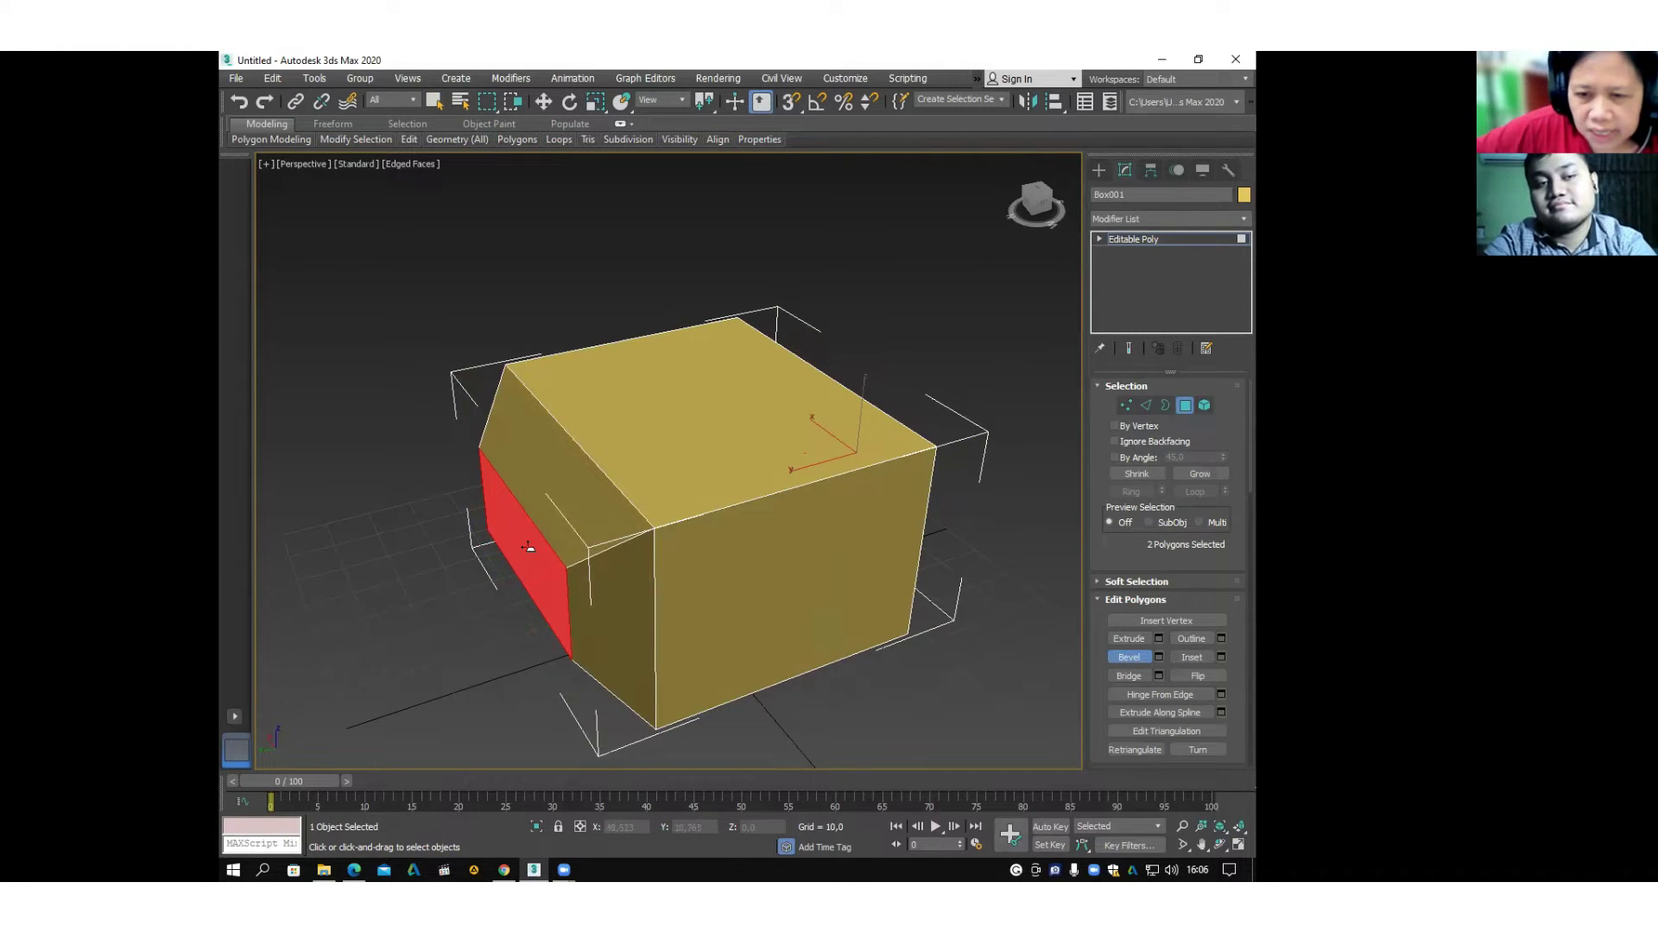
Bevel the two end faces again, extending them far outward and narrowing them into long thin fins.
left_click_drag(527, 549, 316, 358)
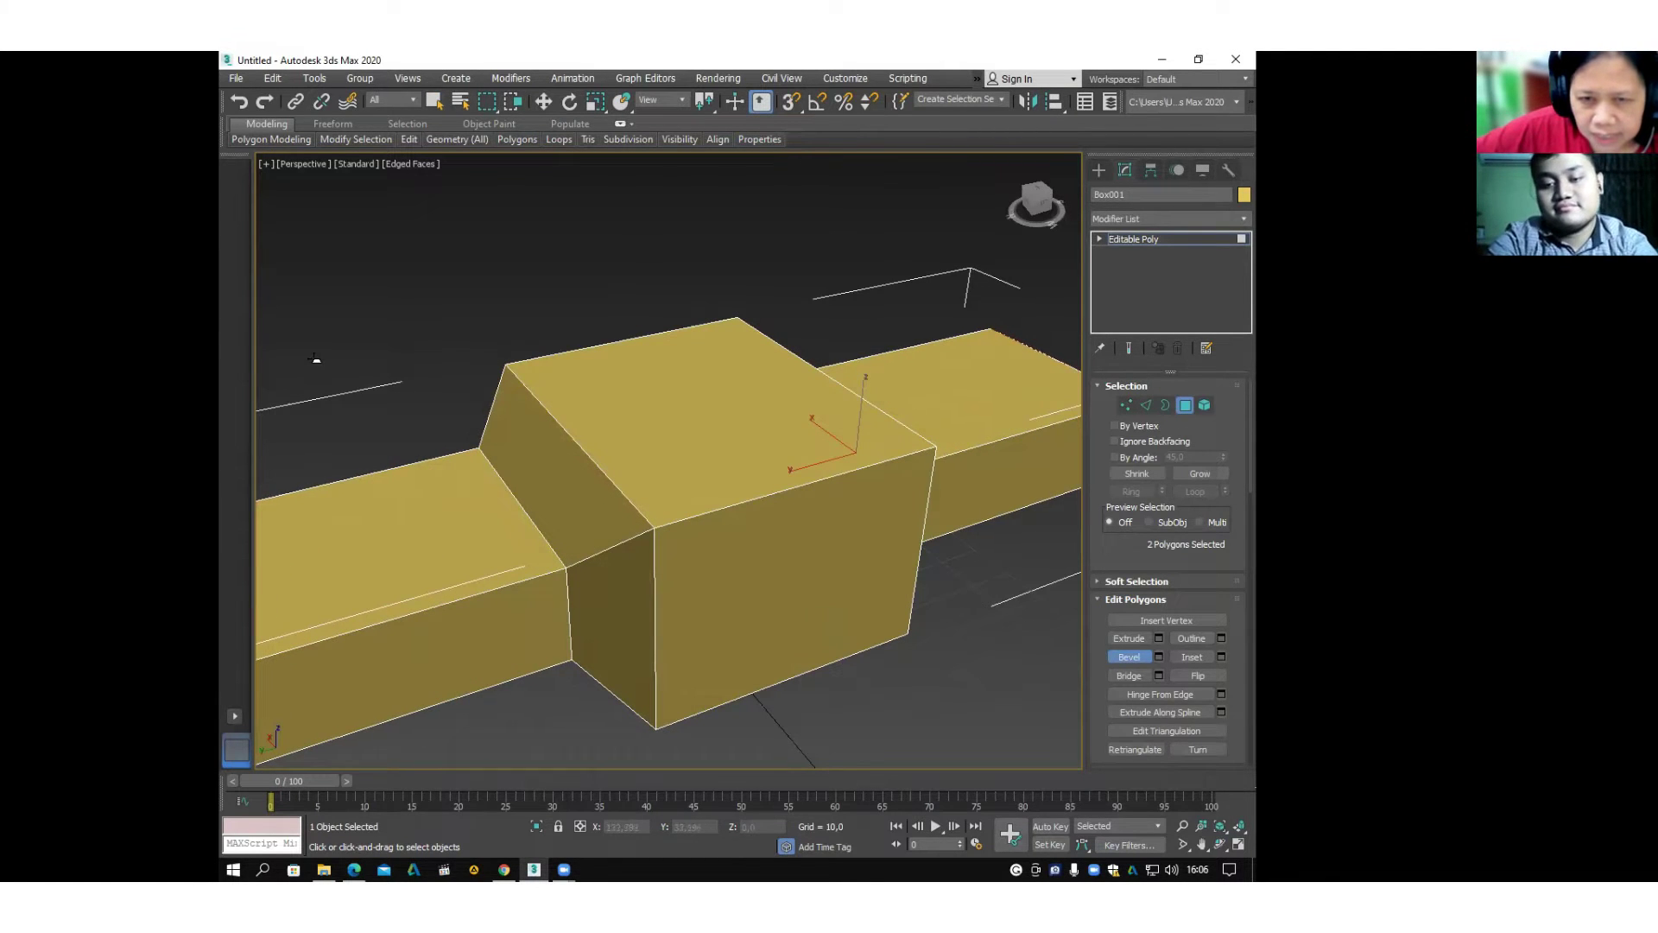
scroll(317, 359, "down", 4)
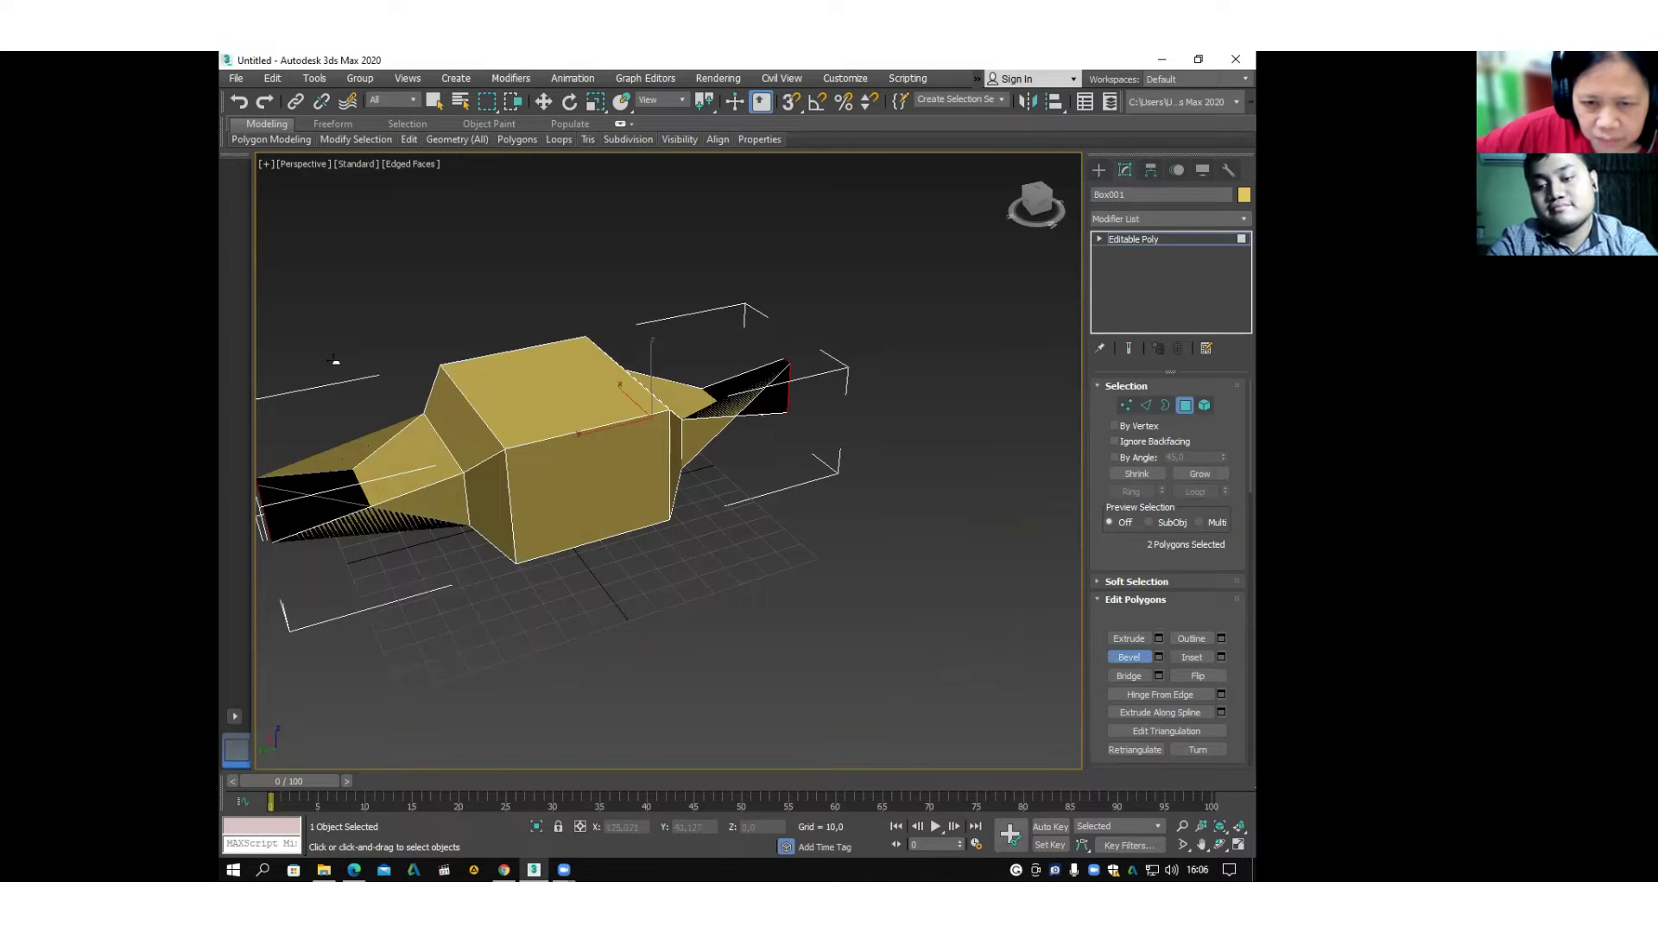
middle_click_drag(422, 334, 629, 376)
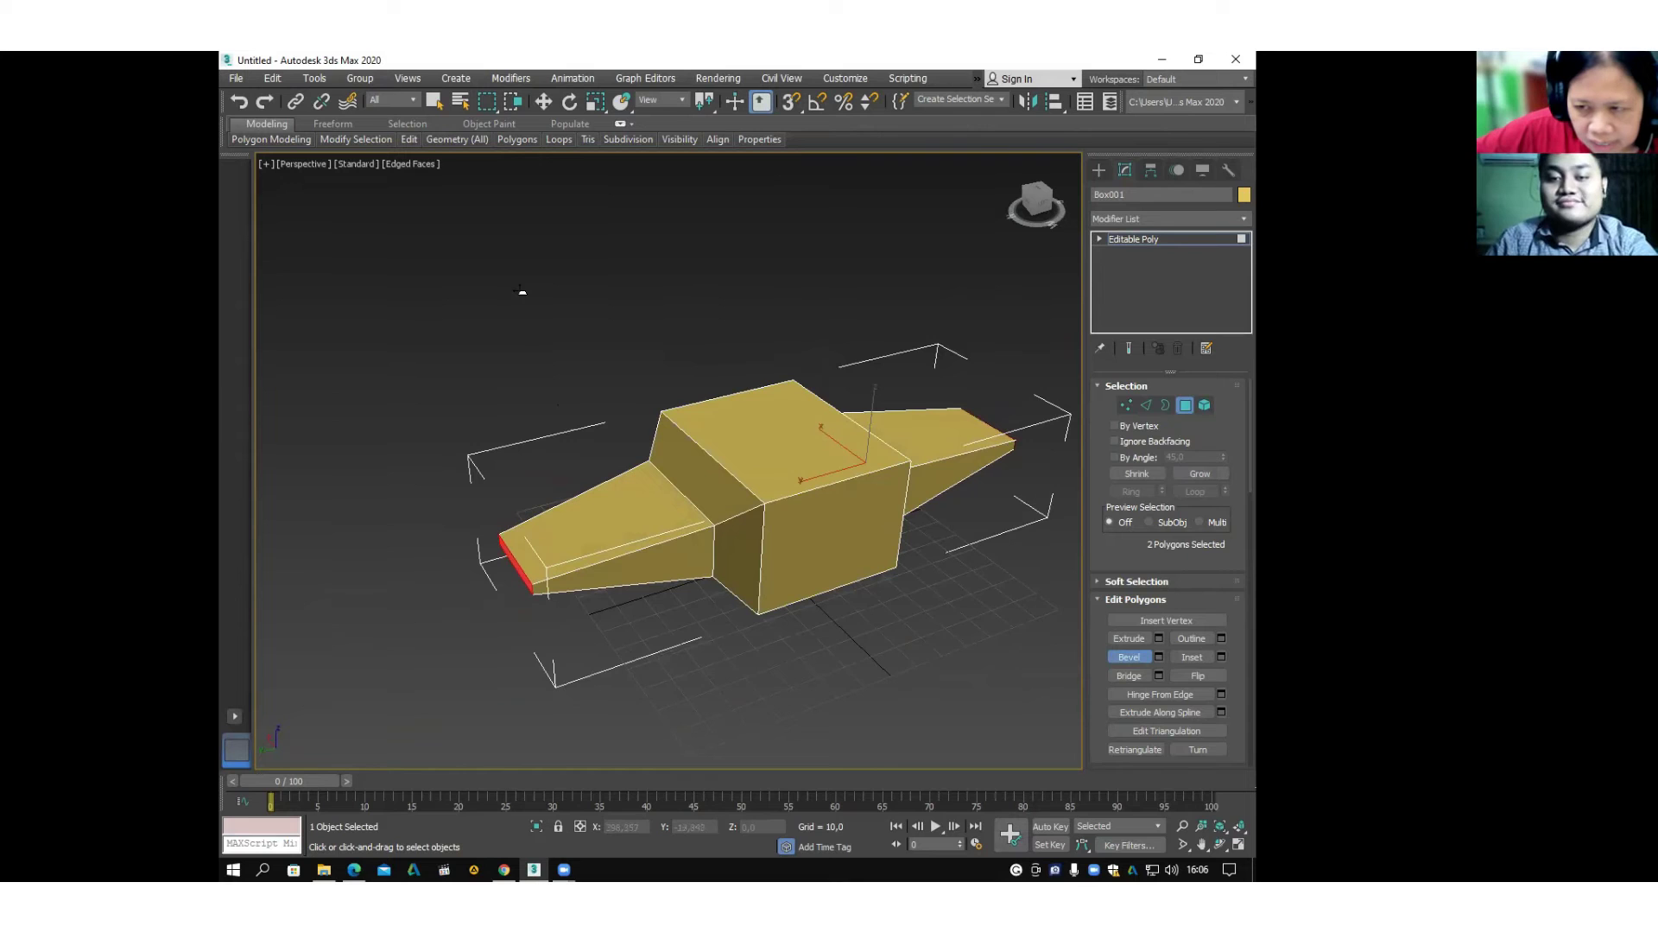
left_click(520, 290)
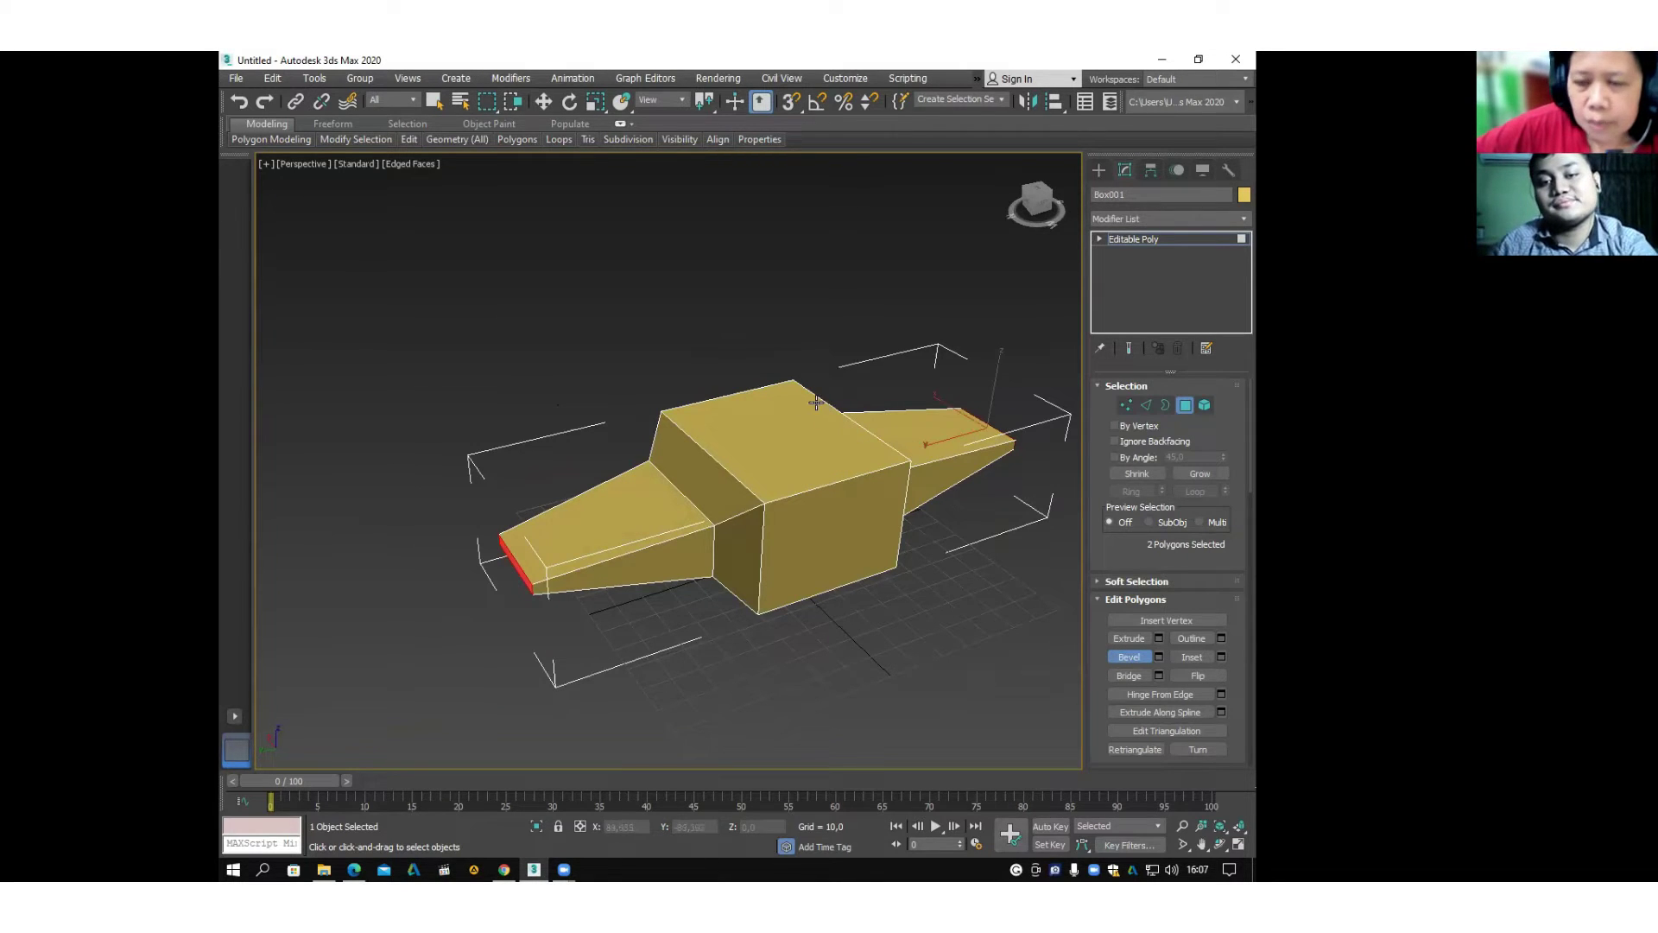
Move the two fin end faces together along the X axis to sweep the fins to one side, and clear the face selection.
left_click(543, 102)
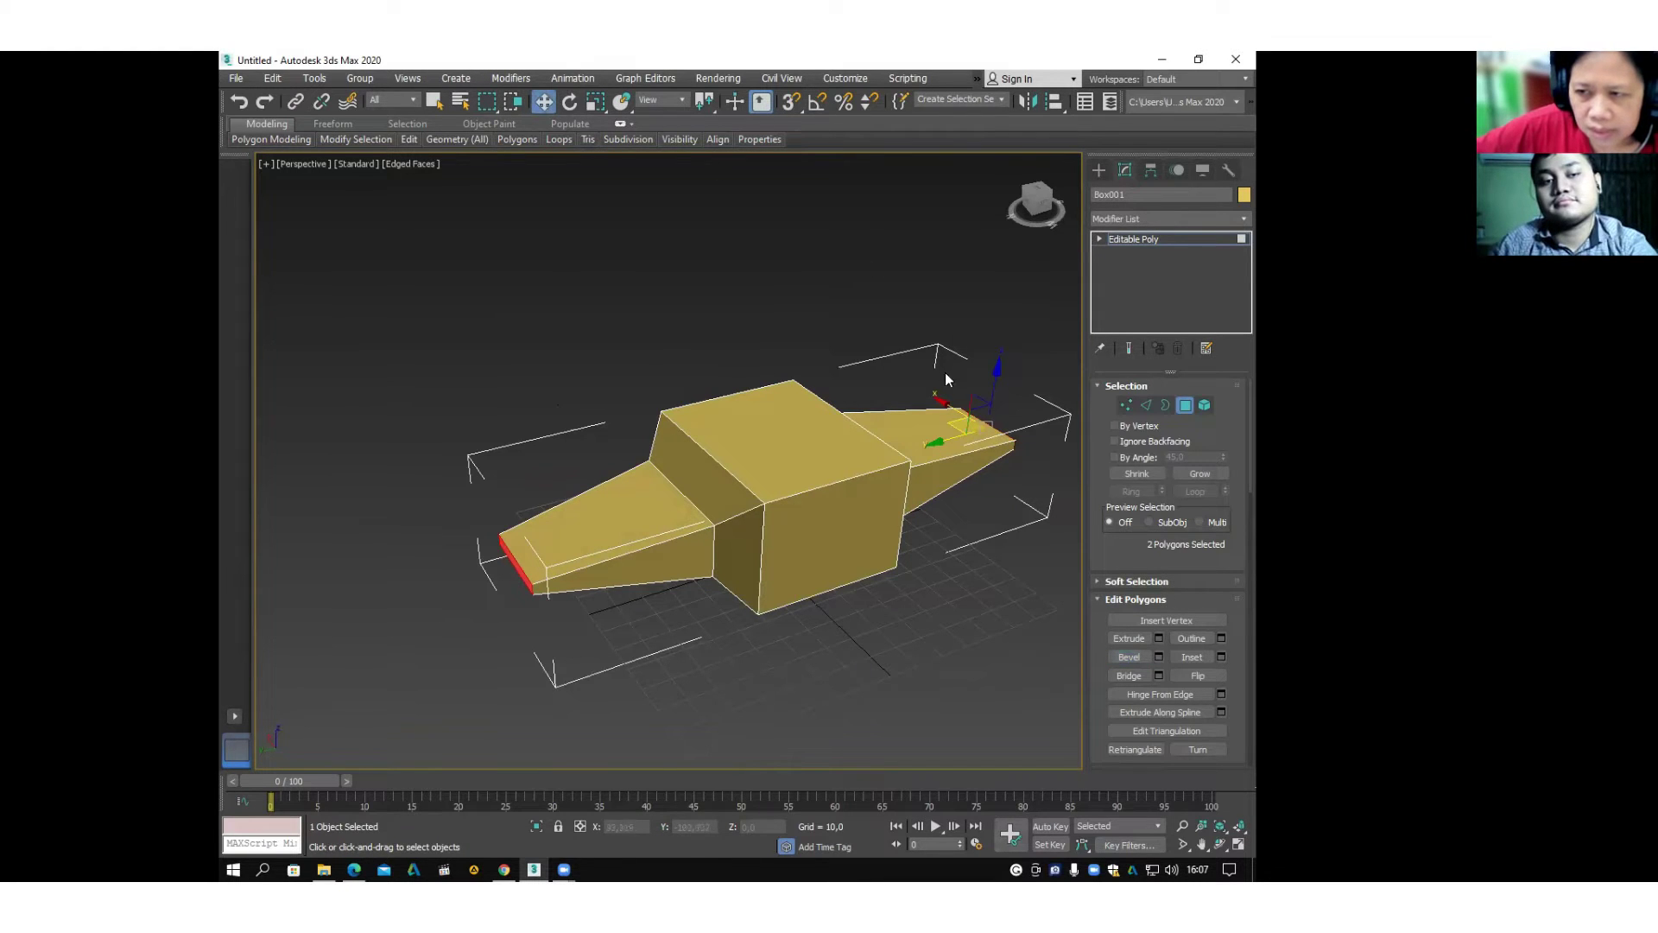
left_click_drag(946, 401, 926, 372)
left_click(977, 341)
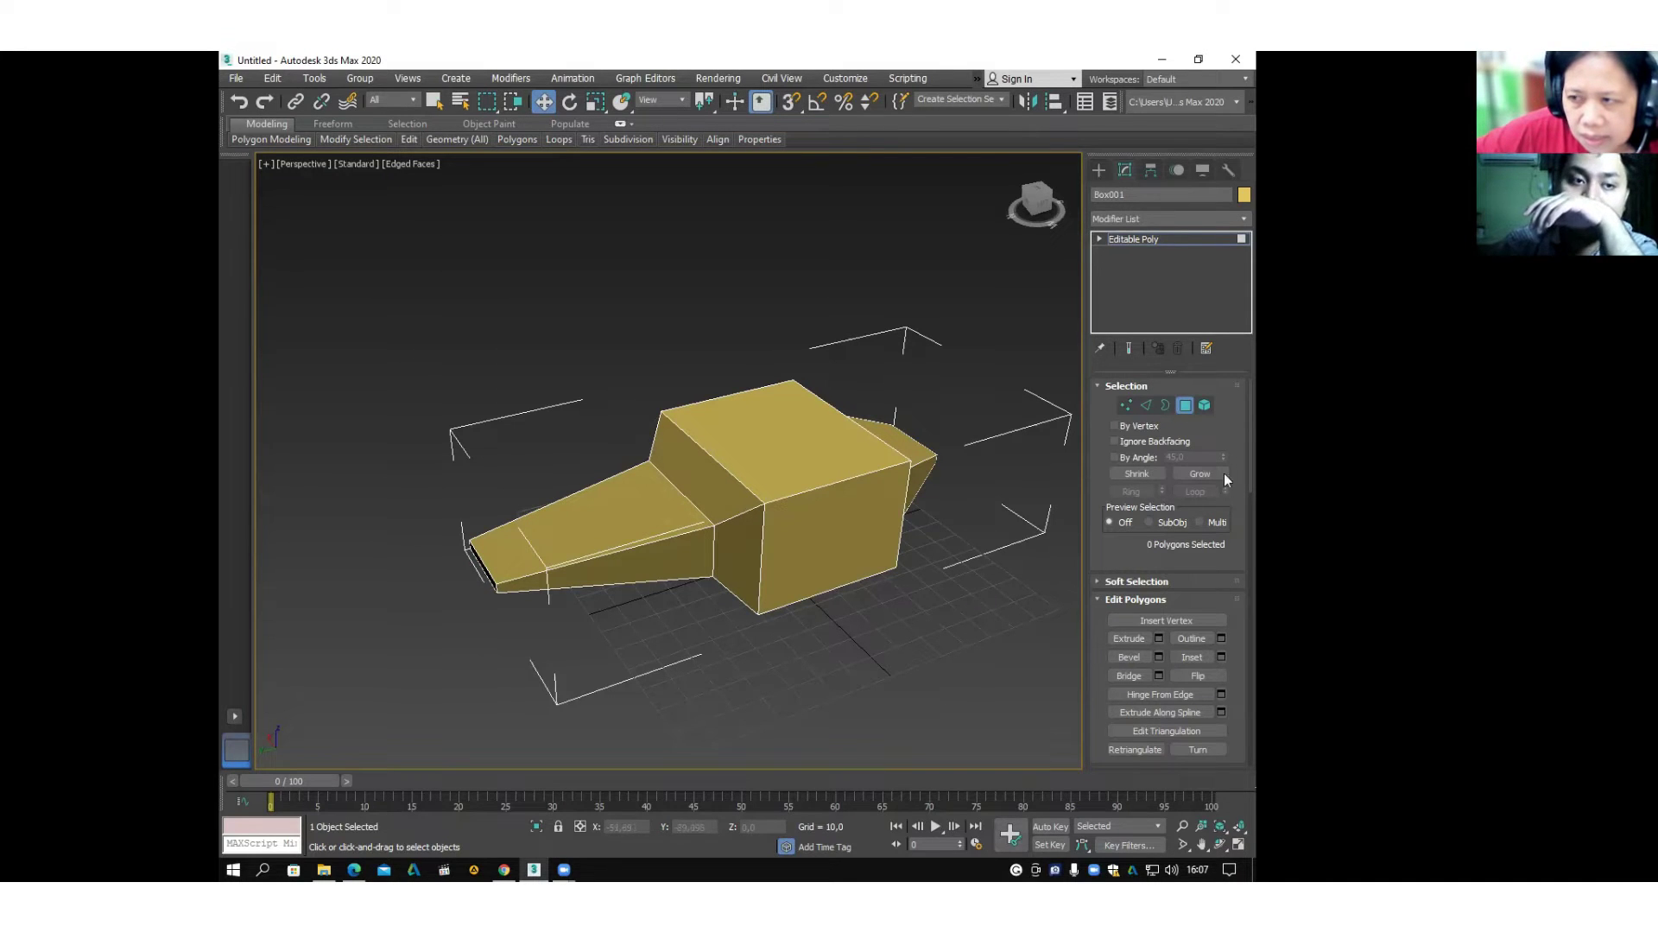
Leave Polygon level and delete the whole bevelled box from the scene.
left_click(1164, 408)
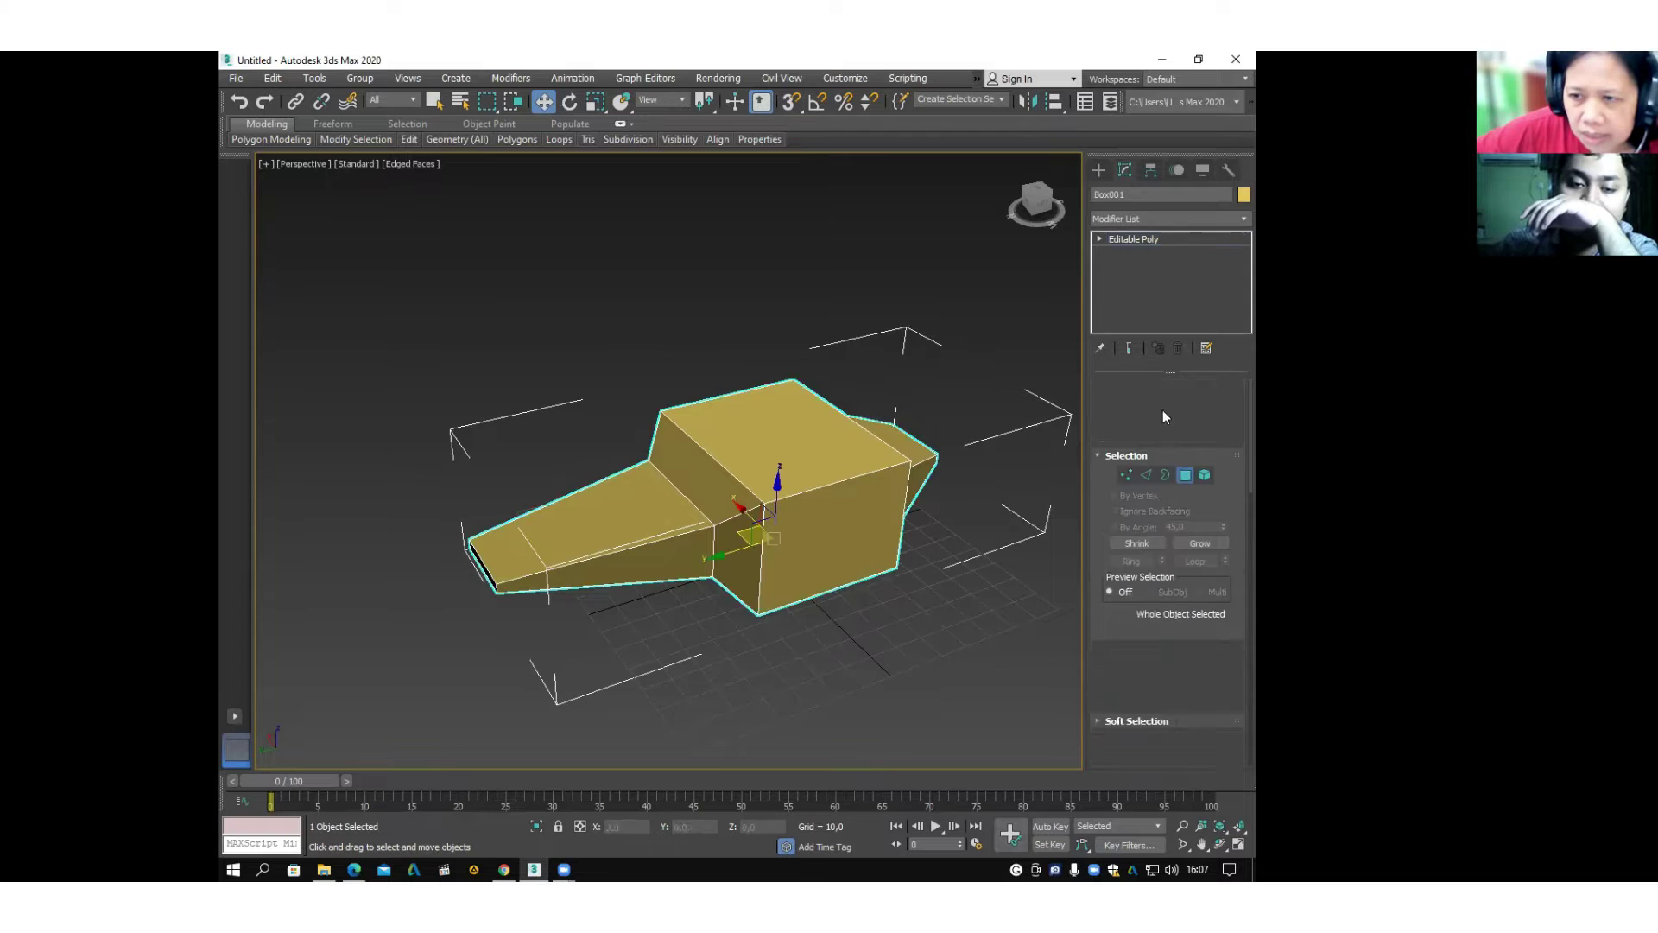
left_click(979, 578)
left_click(874, 499)
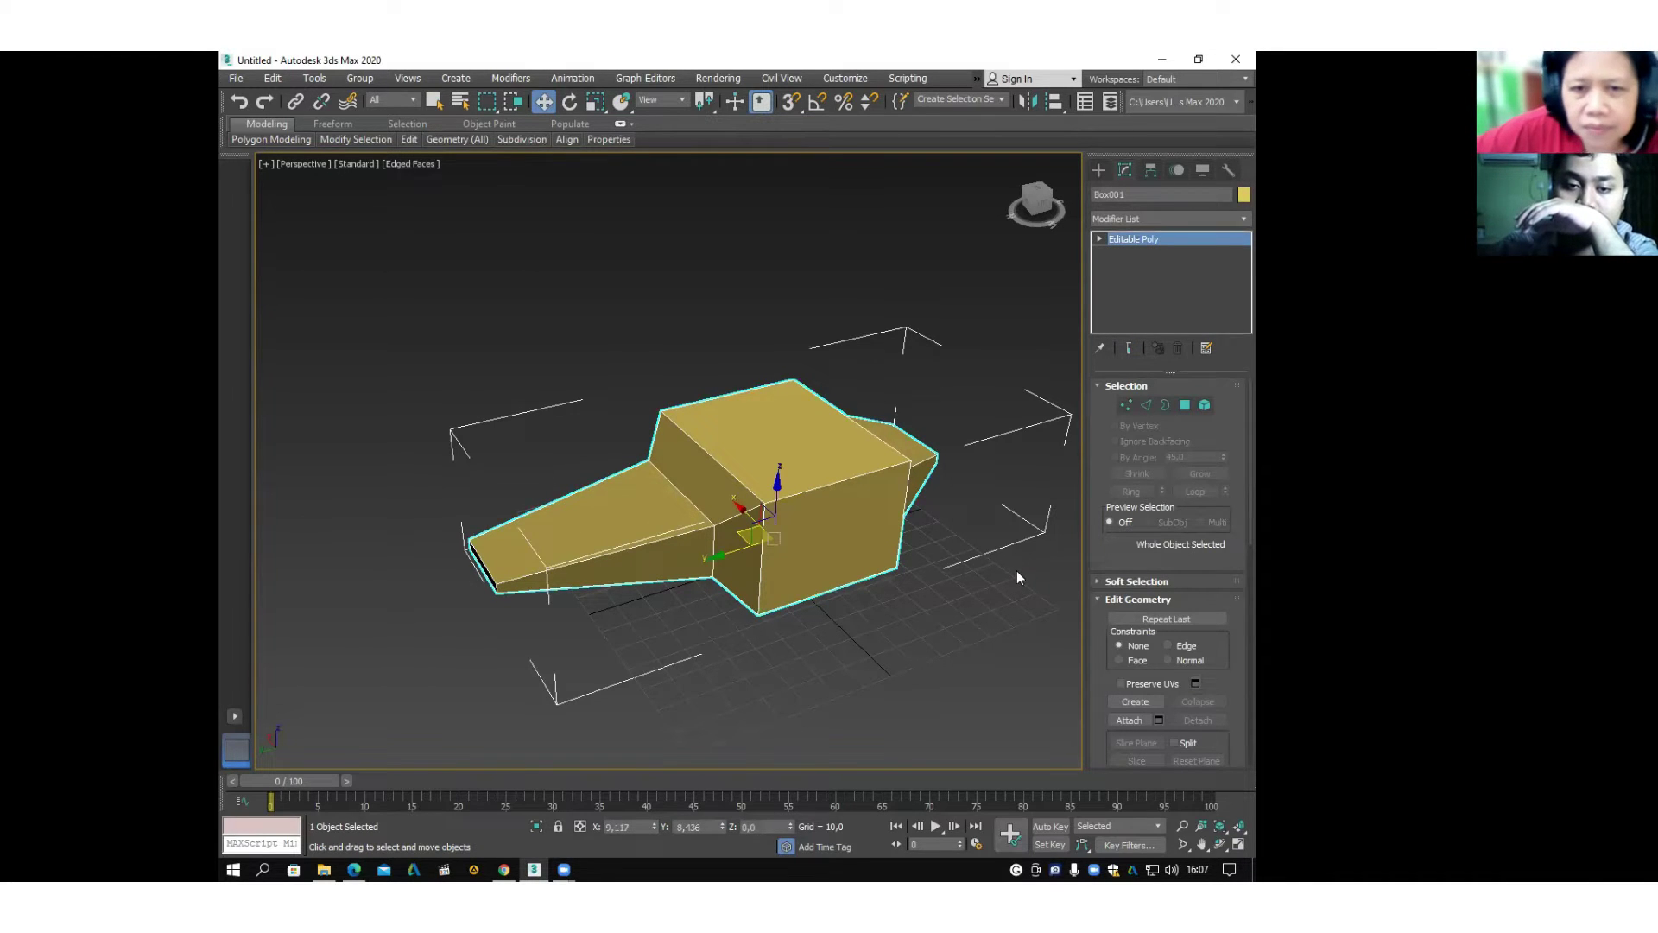
key("Delete")
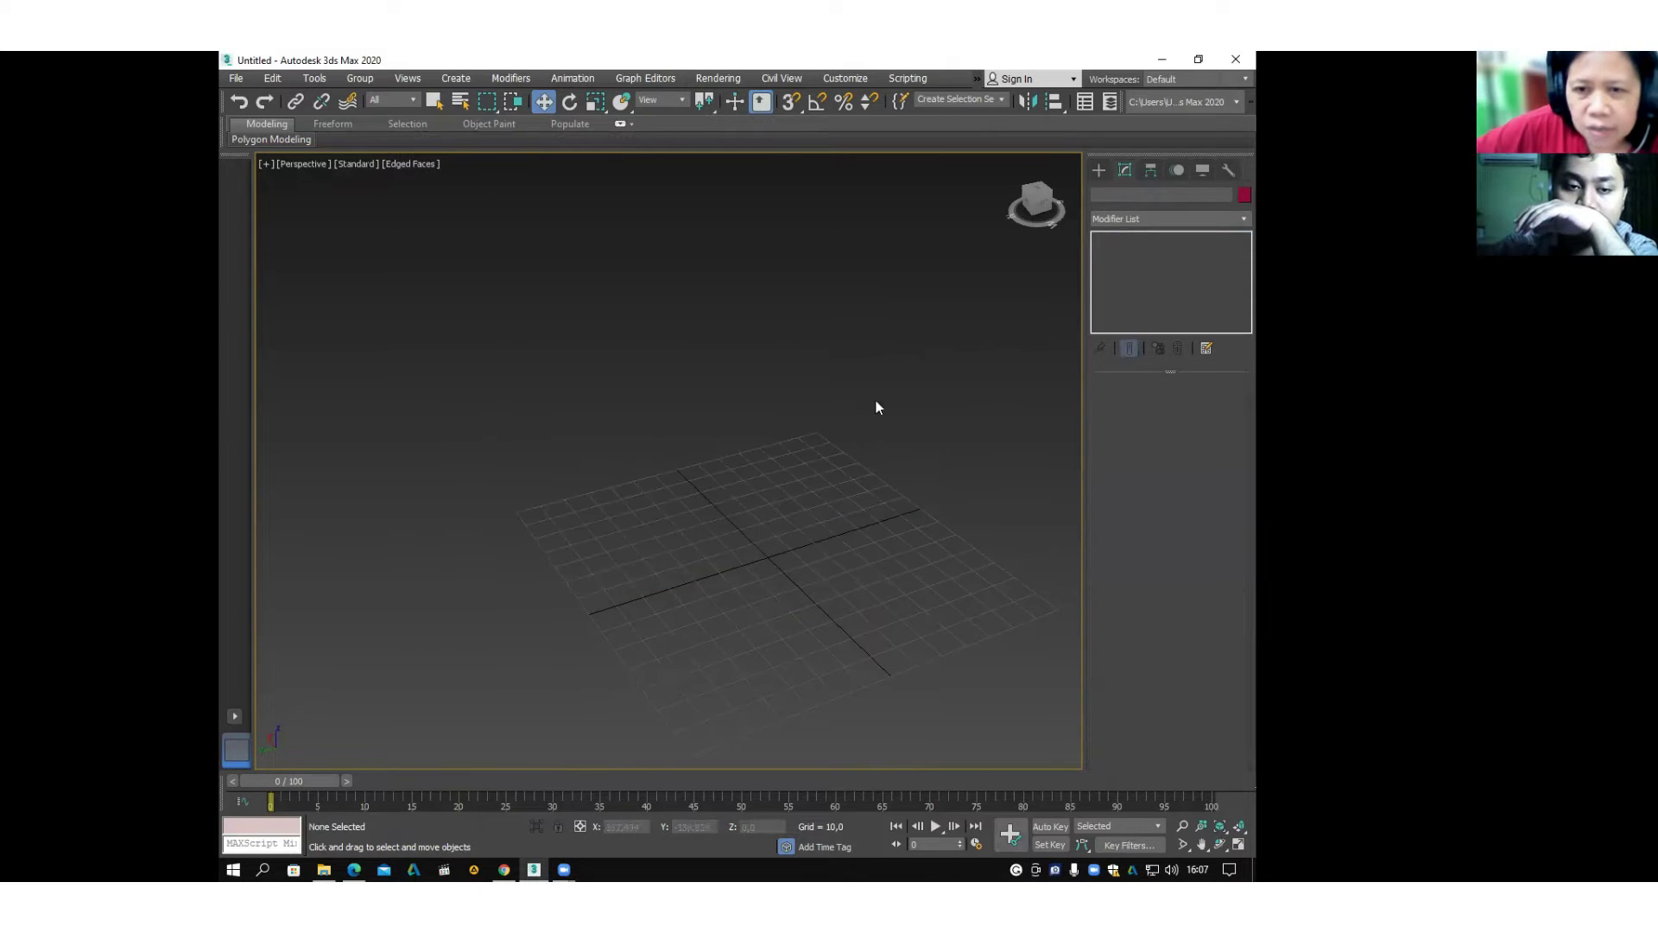
Reset the scene to its defaults without saving the changes.
left_click(236, 78)
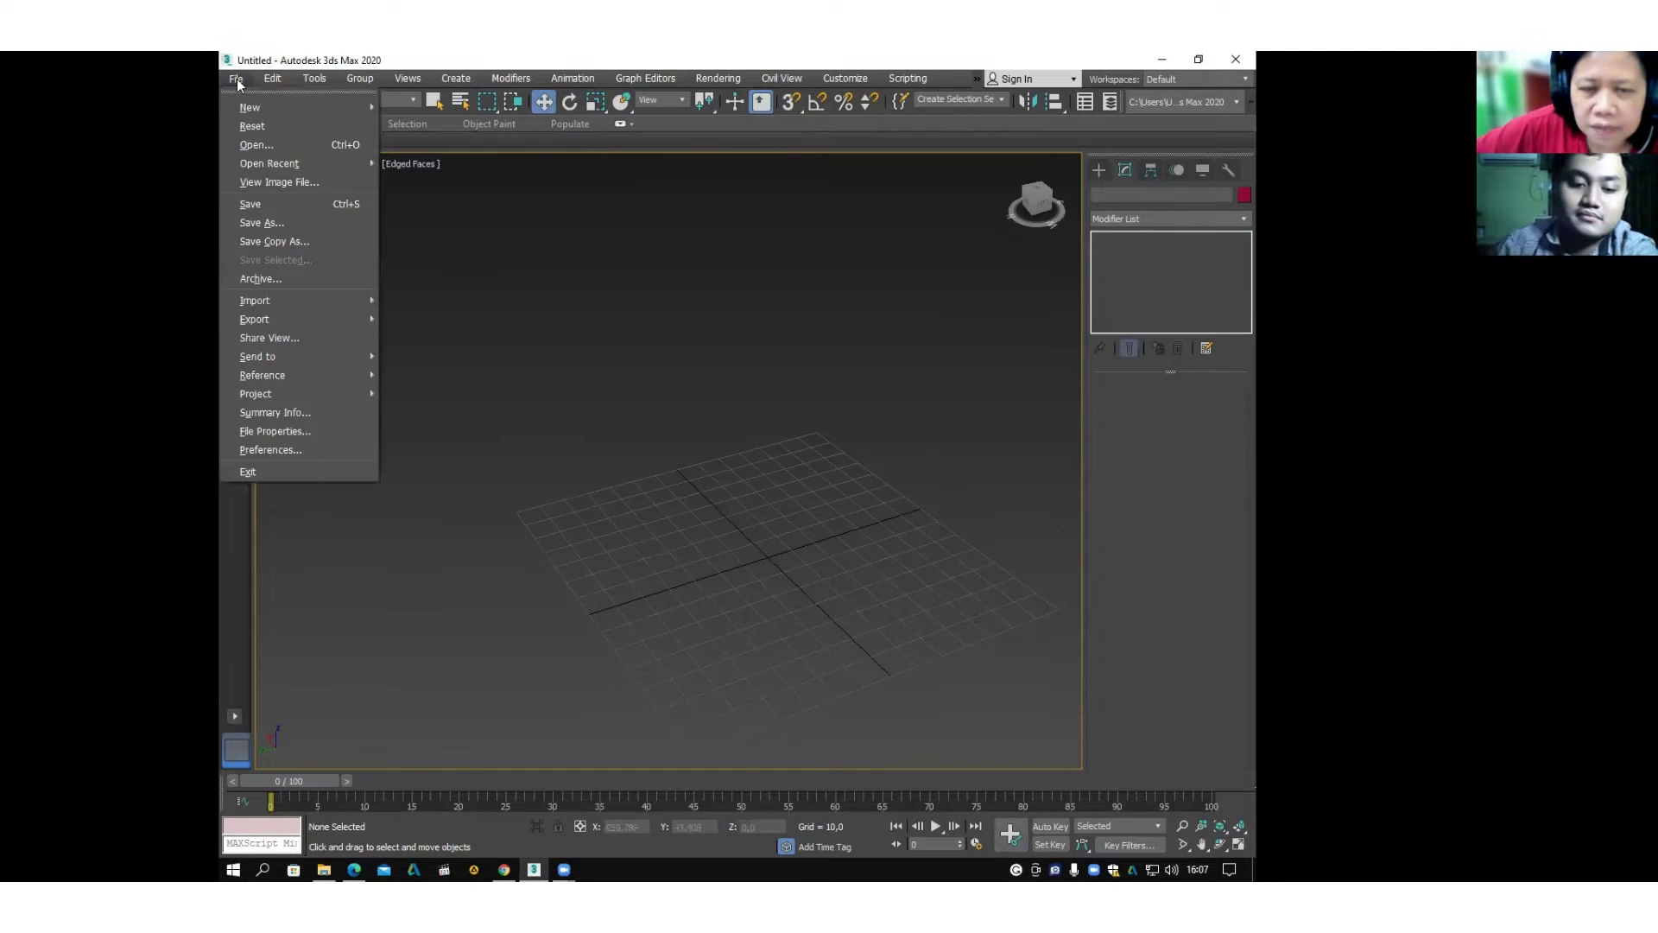
left_click(253, 126)
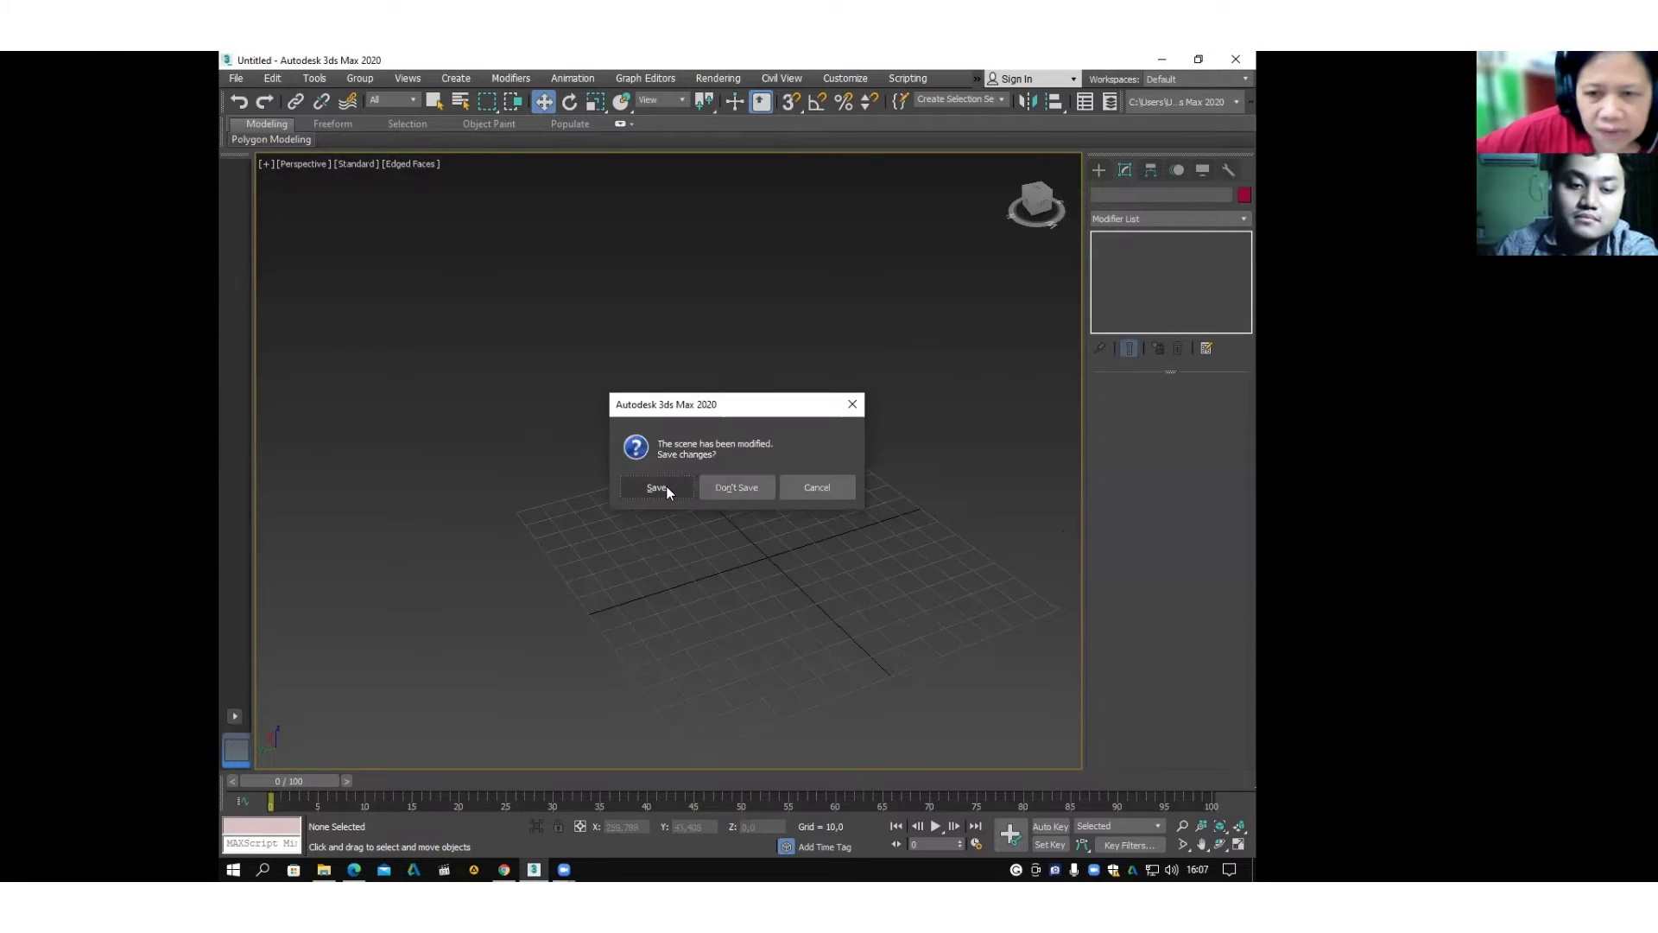
left_click(757, 485)
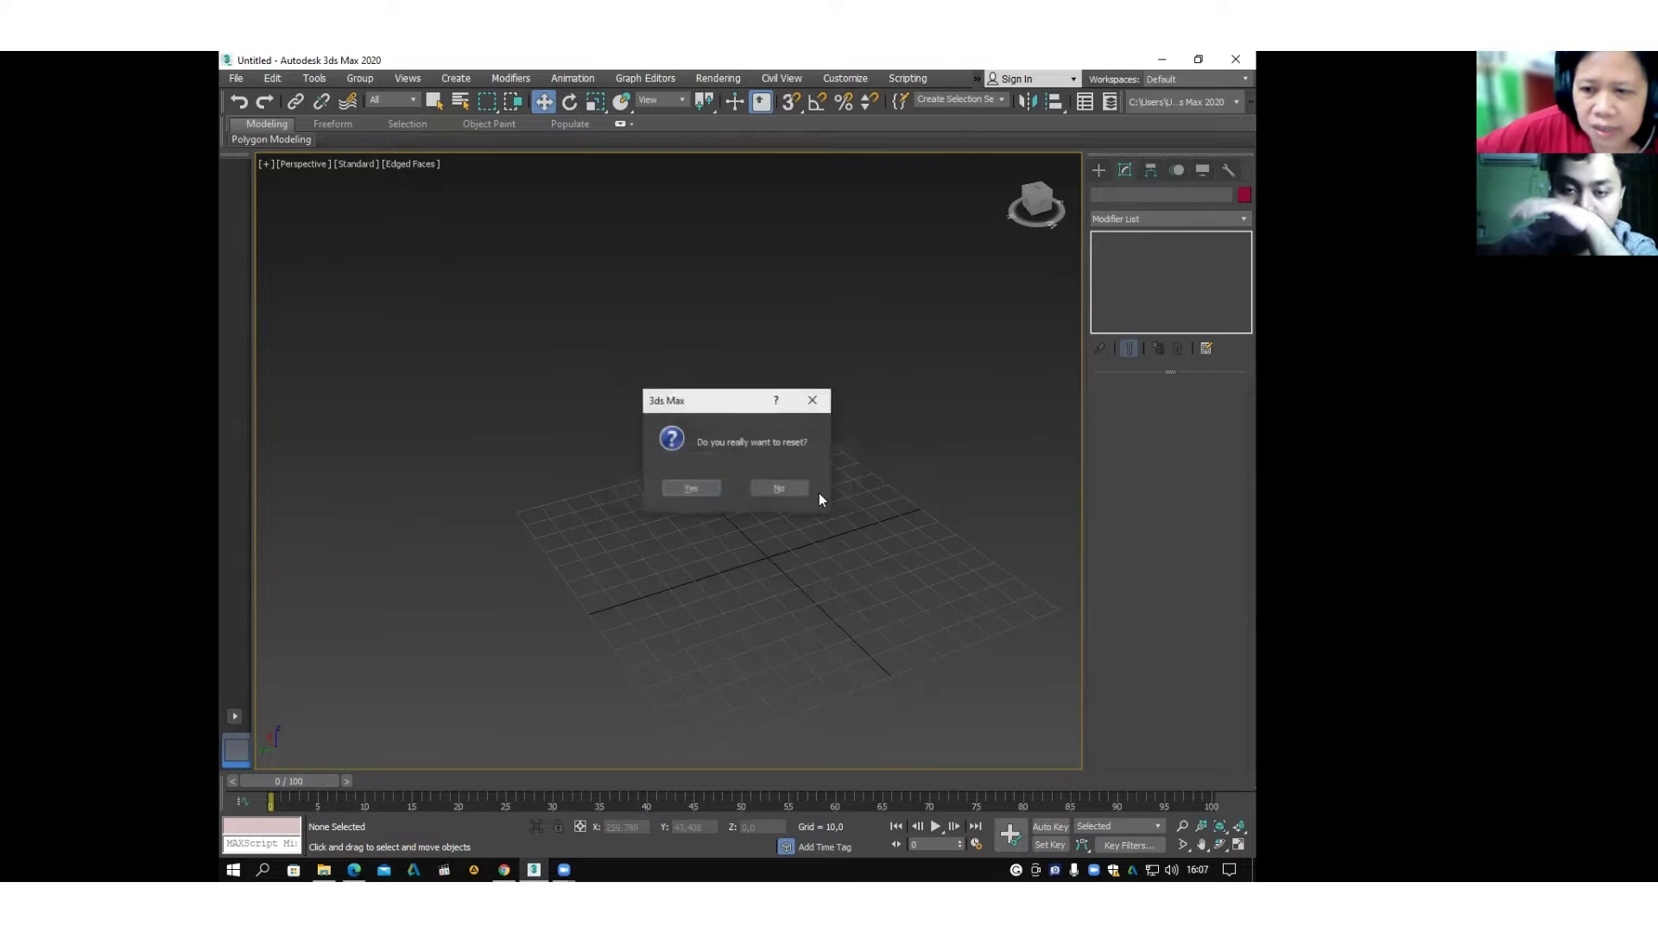
left_click(687, 482)
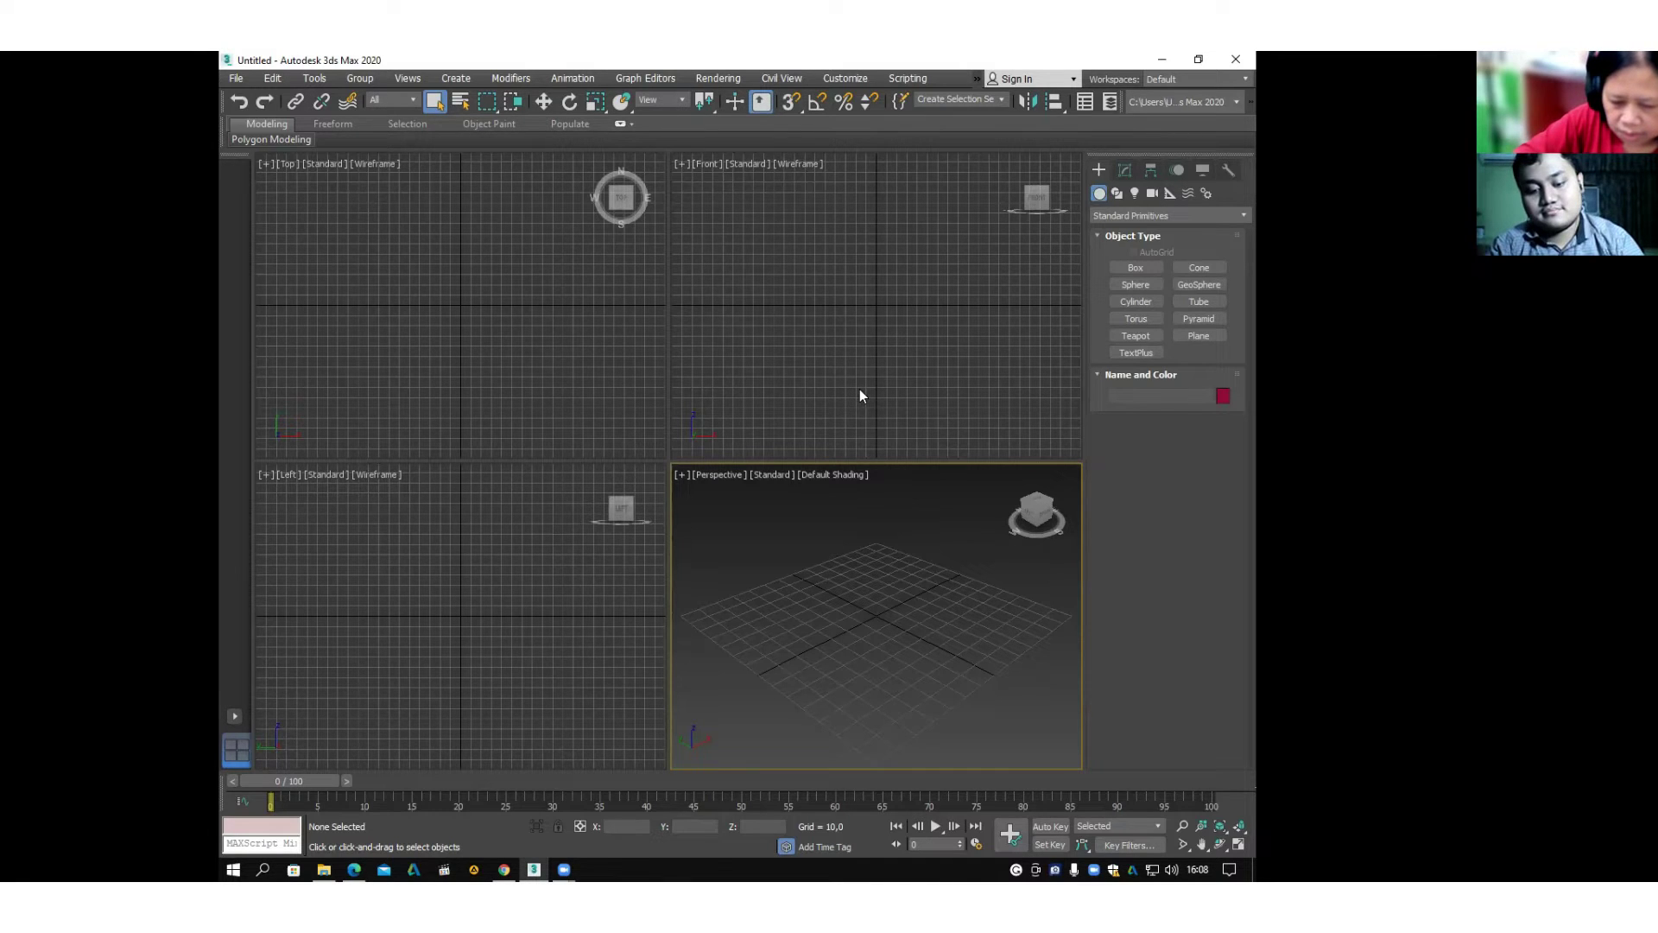
Maximize the Perspective viewport and create a box about 44.7 long, 48.6 wide and 34.3 high near the grid's centre.
left_click(916, 382)
left_click(877, 618)
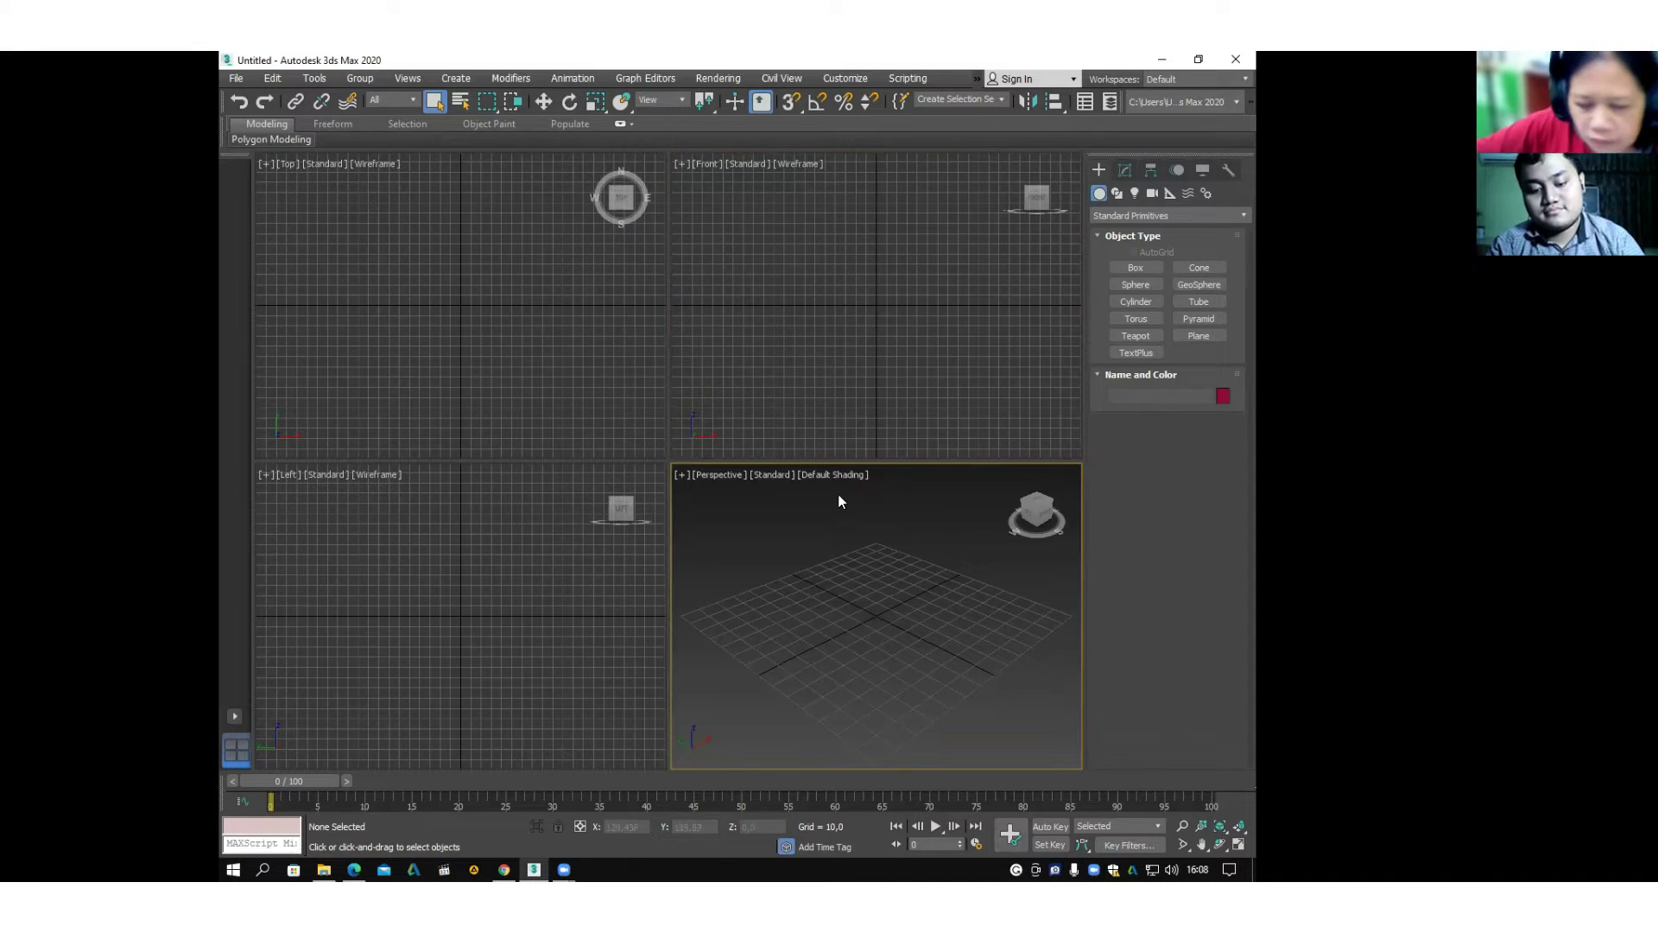
left_click(1240, 846)
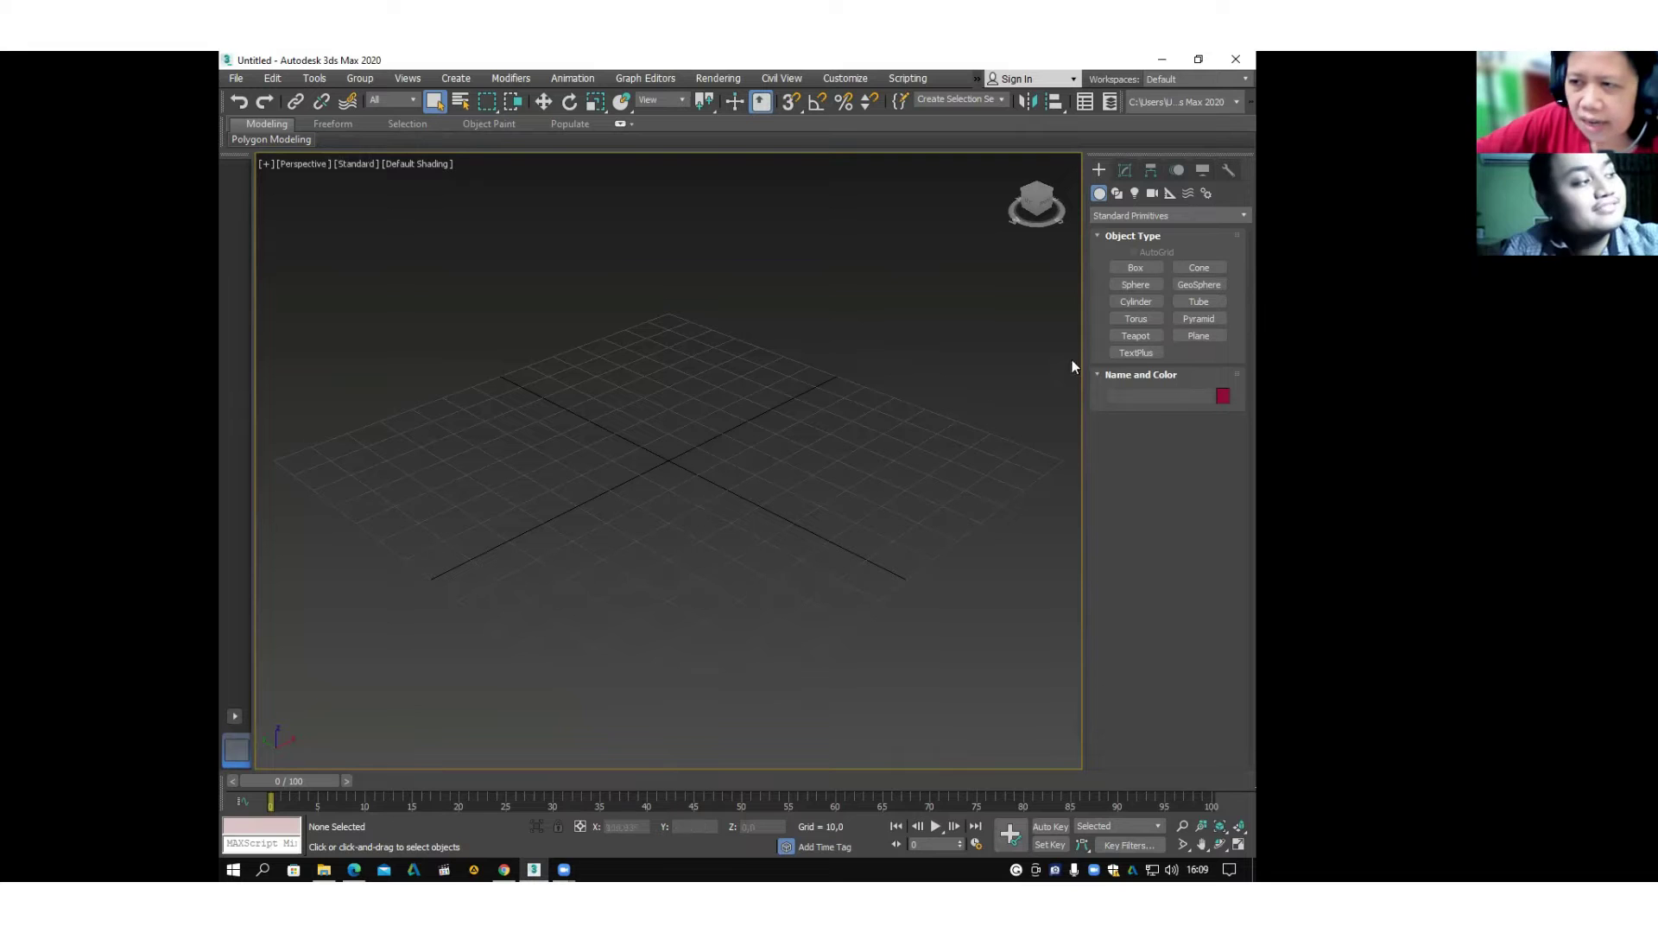
left_click(1137, 267)
left_click(1141, 267)
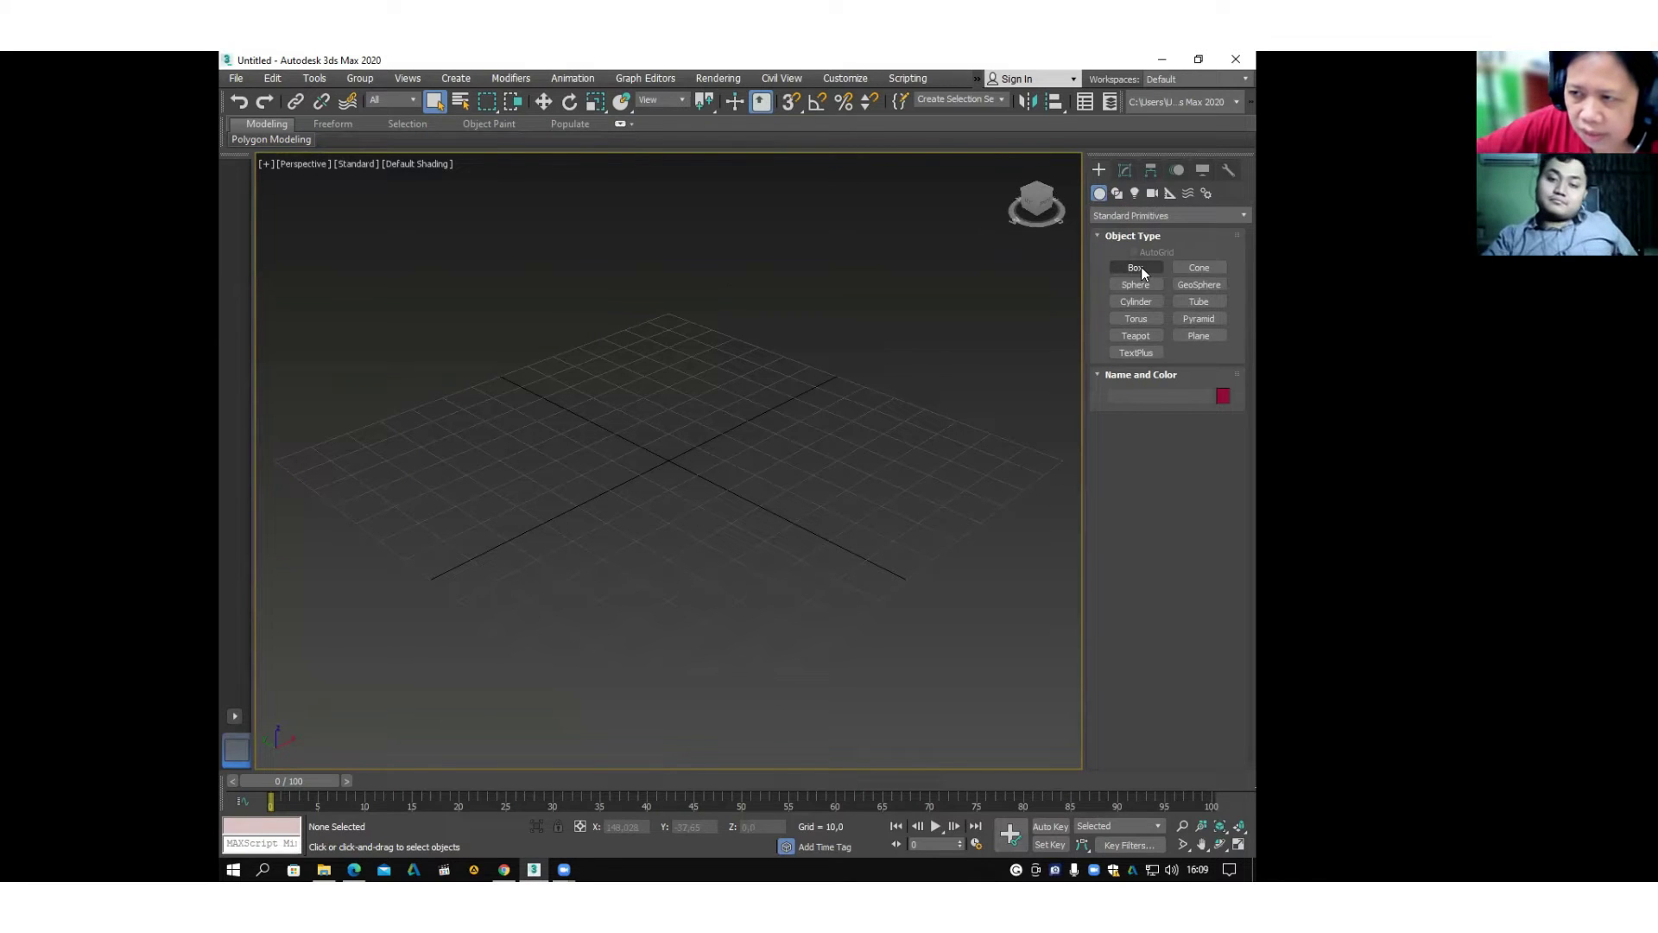
left_click(1141, 267)
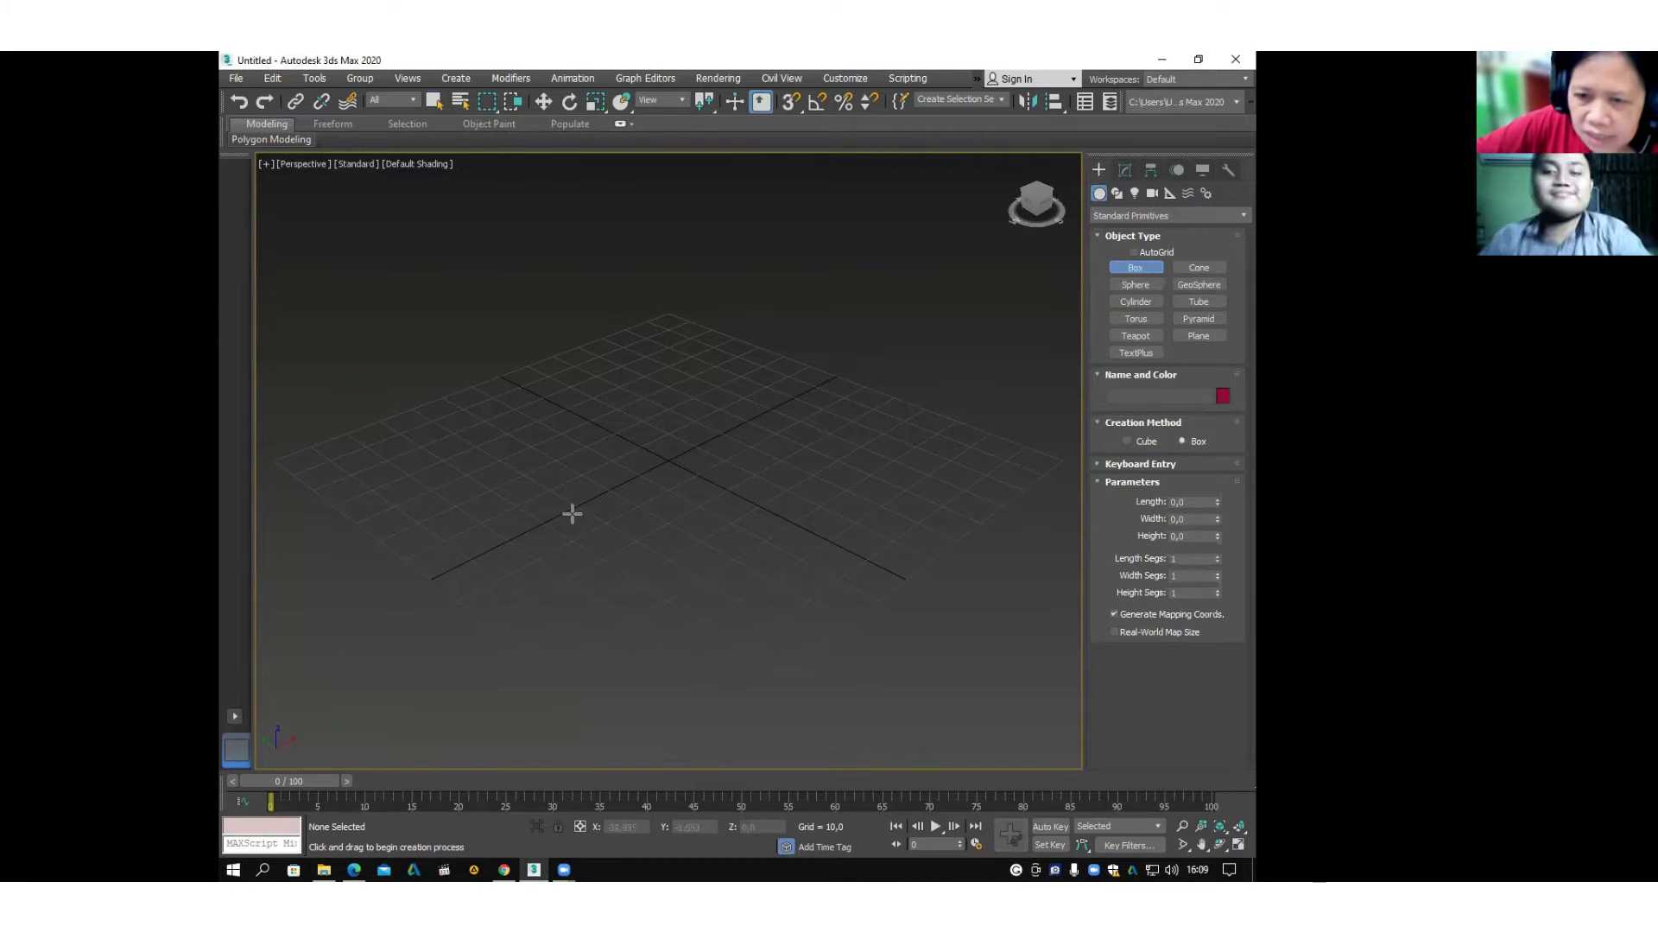
left_click_drag(570, 511, 856, 501)
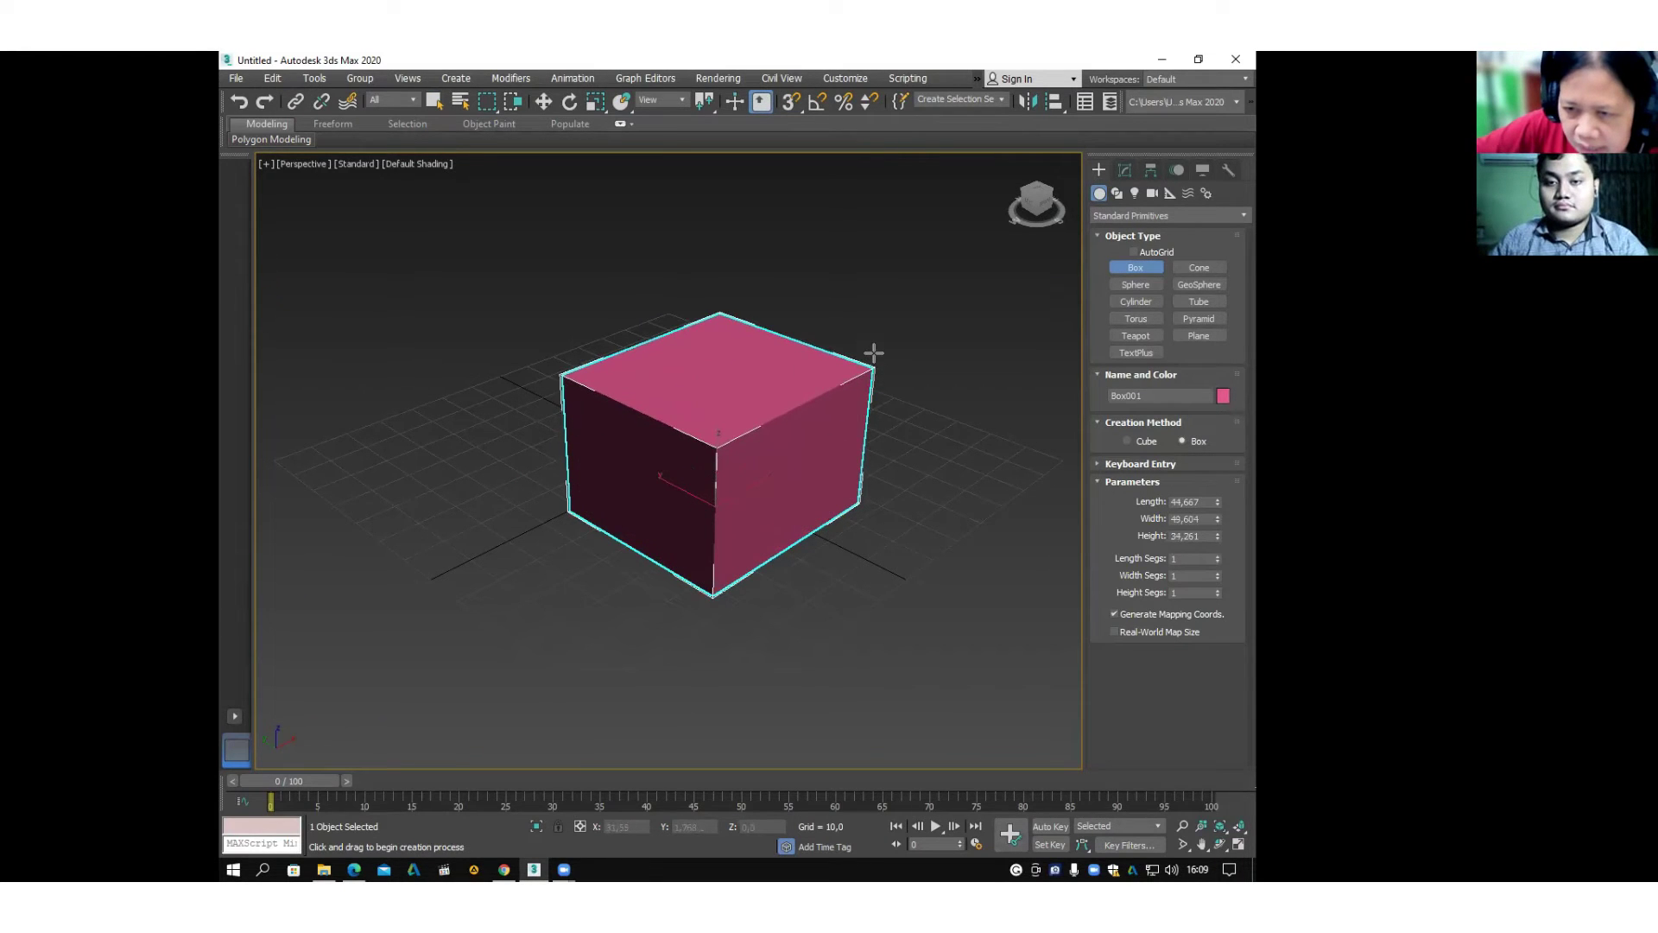
right_click(944, 371)
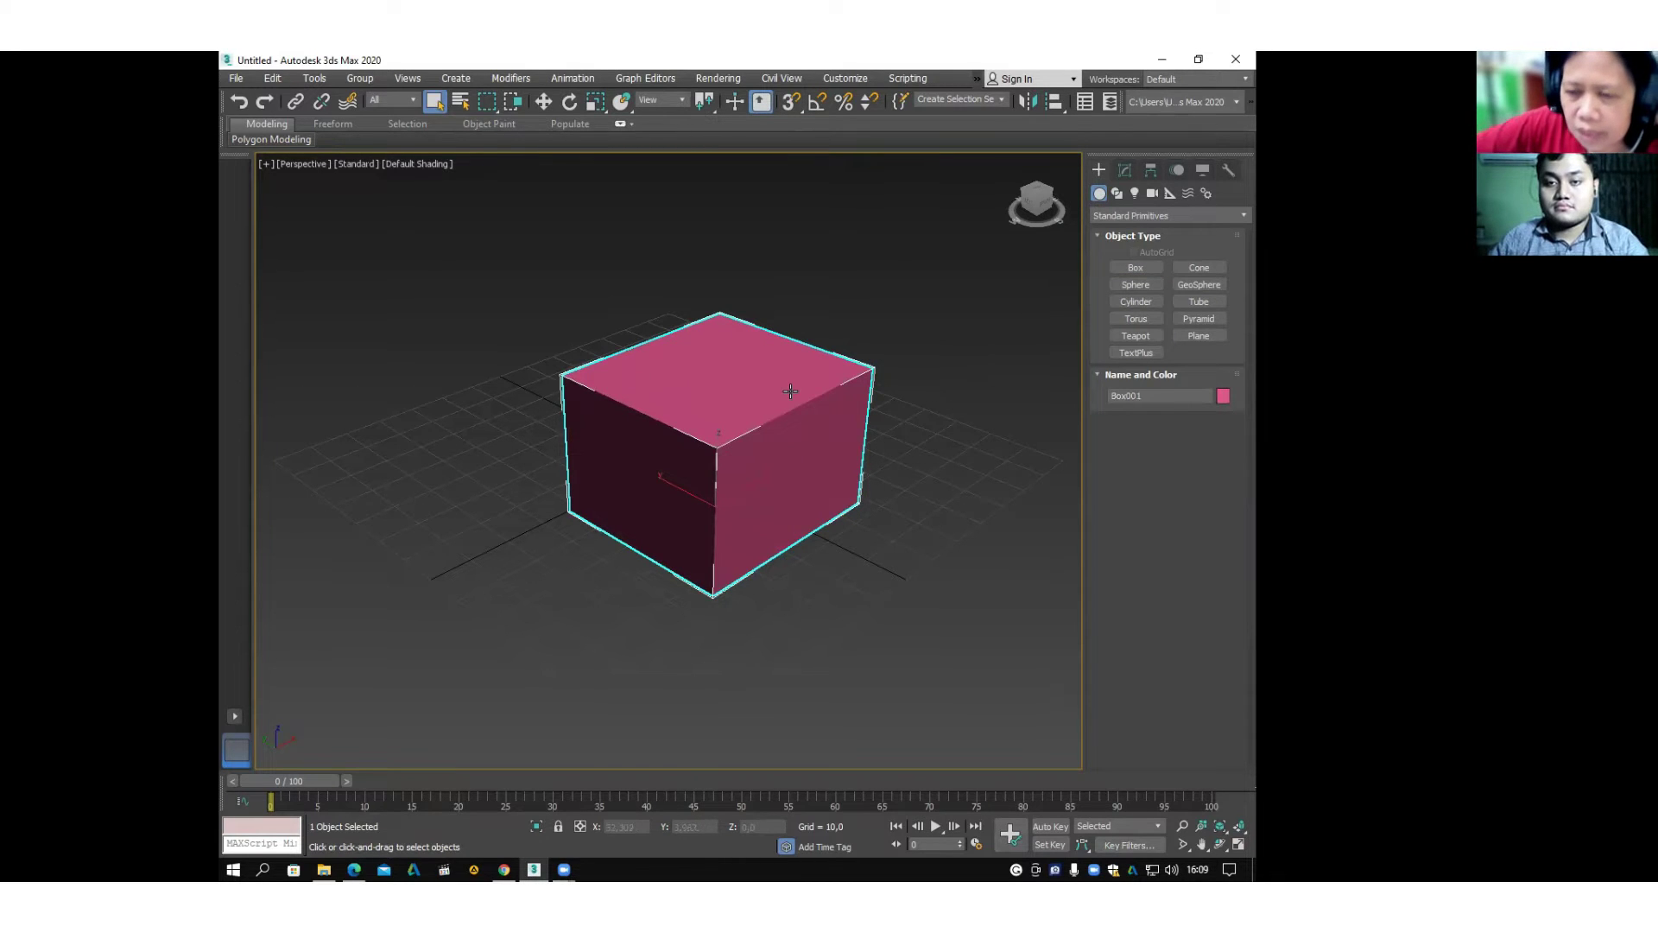
Convert the new box to an Editable Poly.
right_click(929, 387)
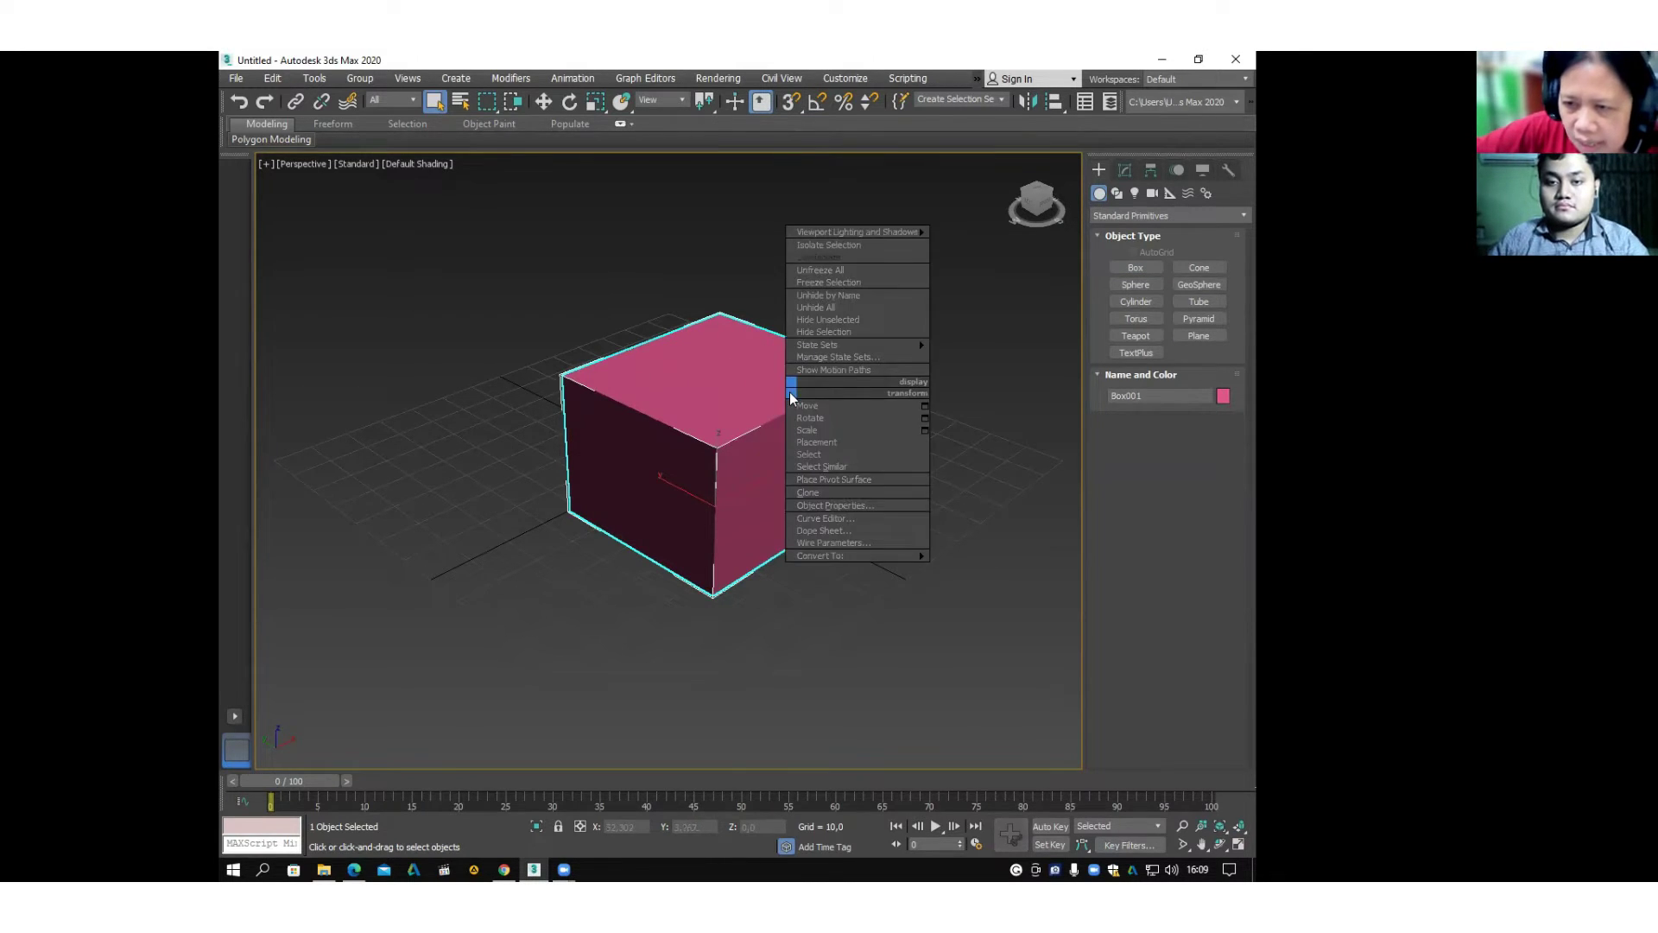
mouse_move(858, 560)
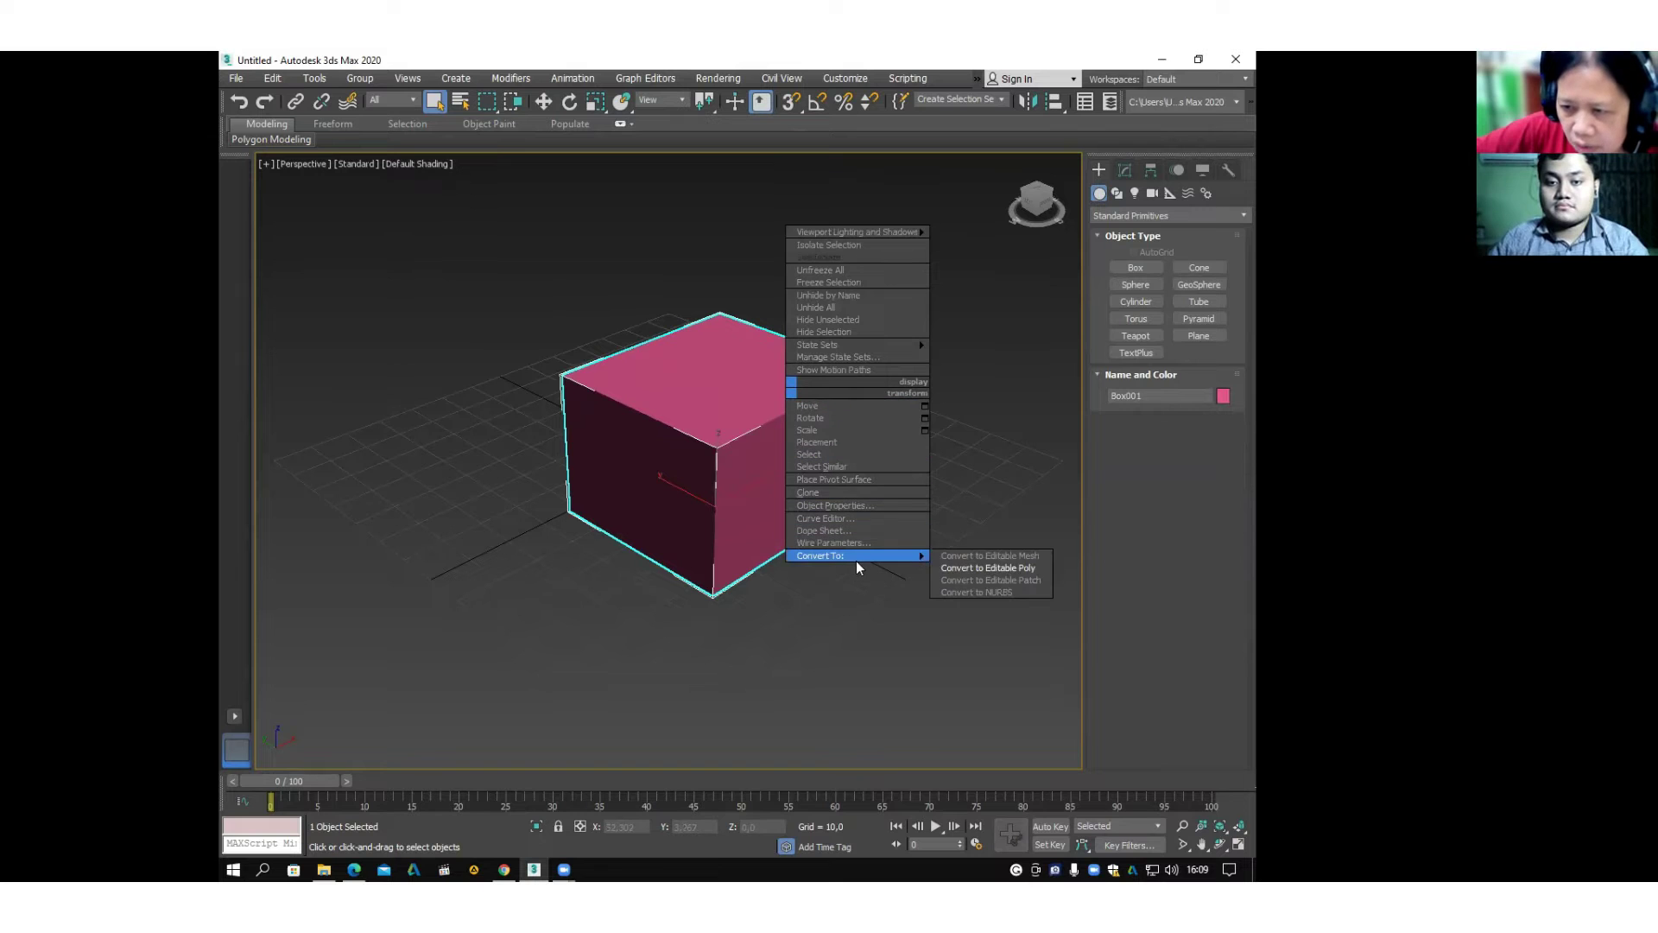
left_click(951, 572)
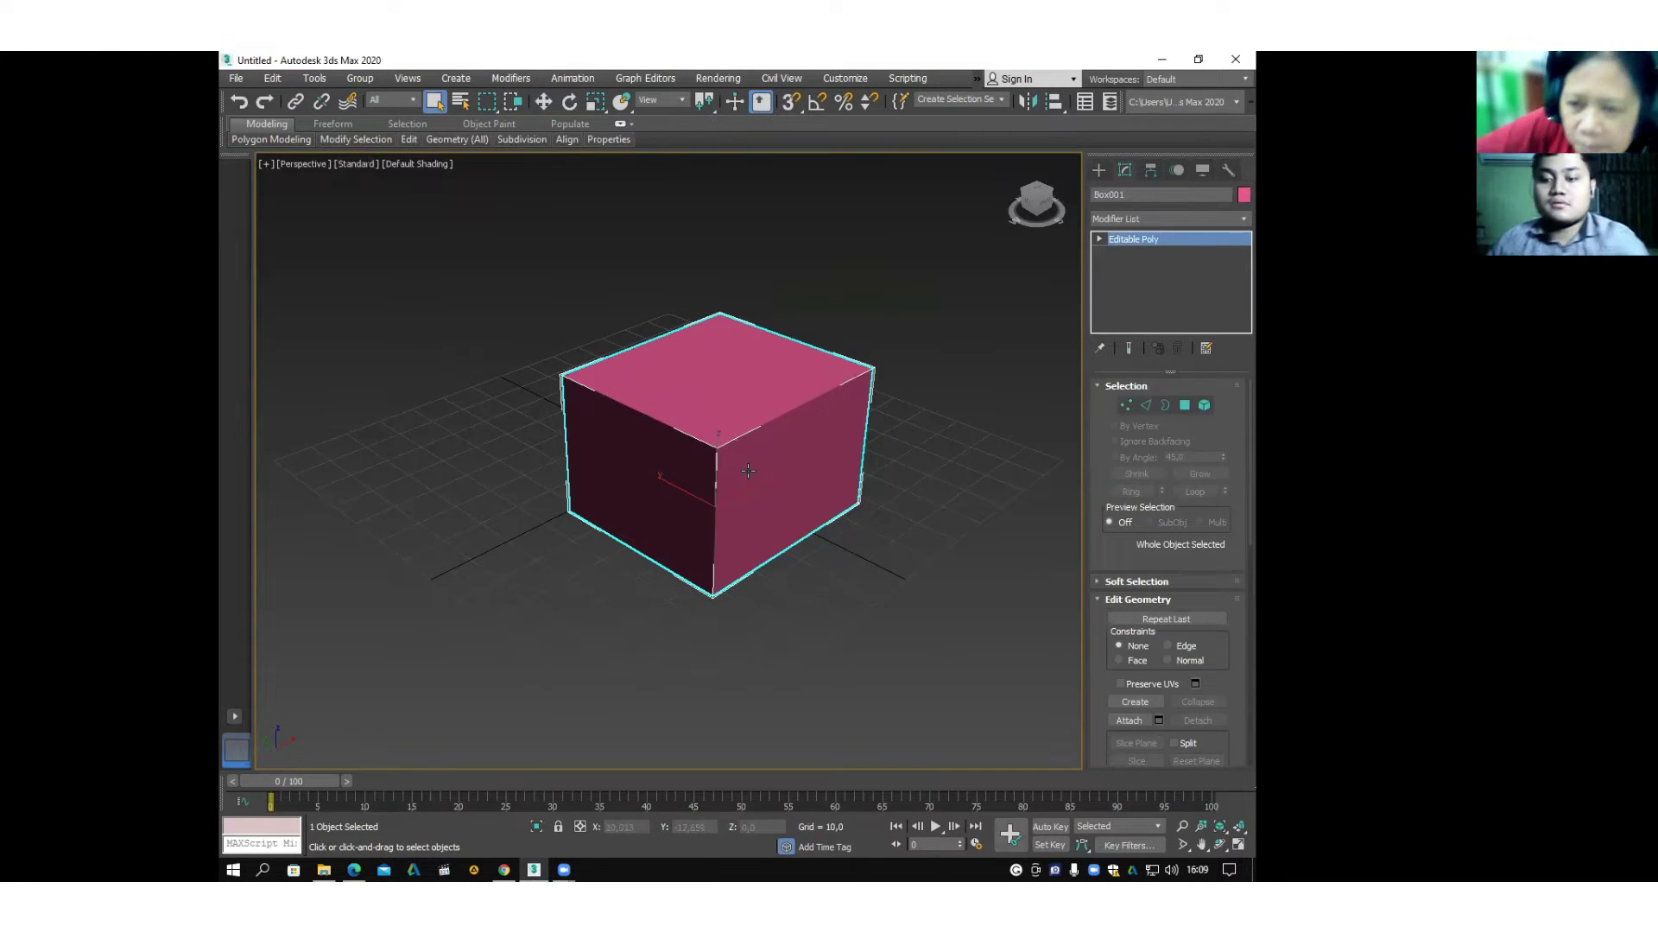
right_click(736, 459)
mouse_move(827, 623)
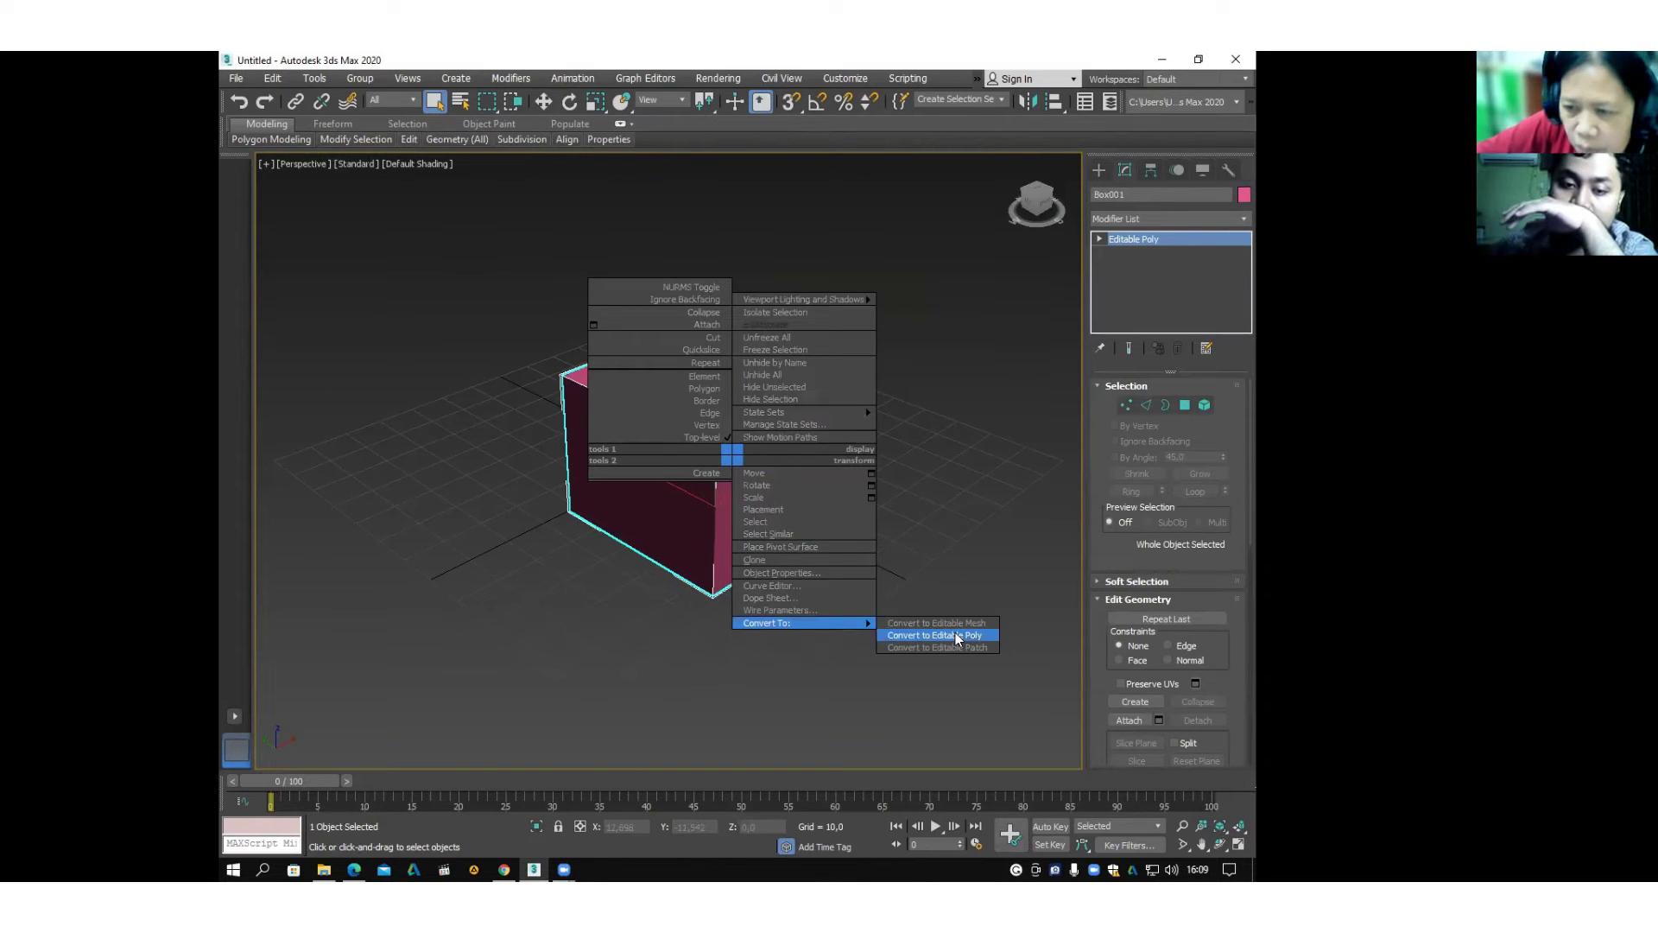
left_click(954, 394)
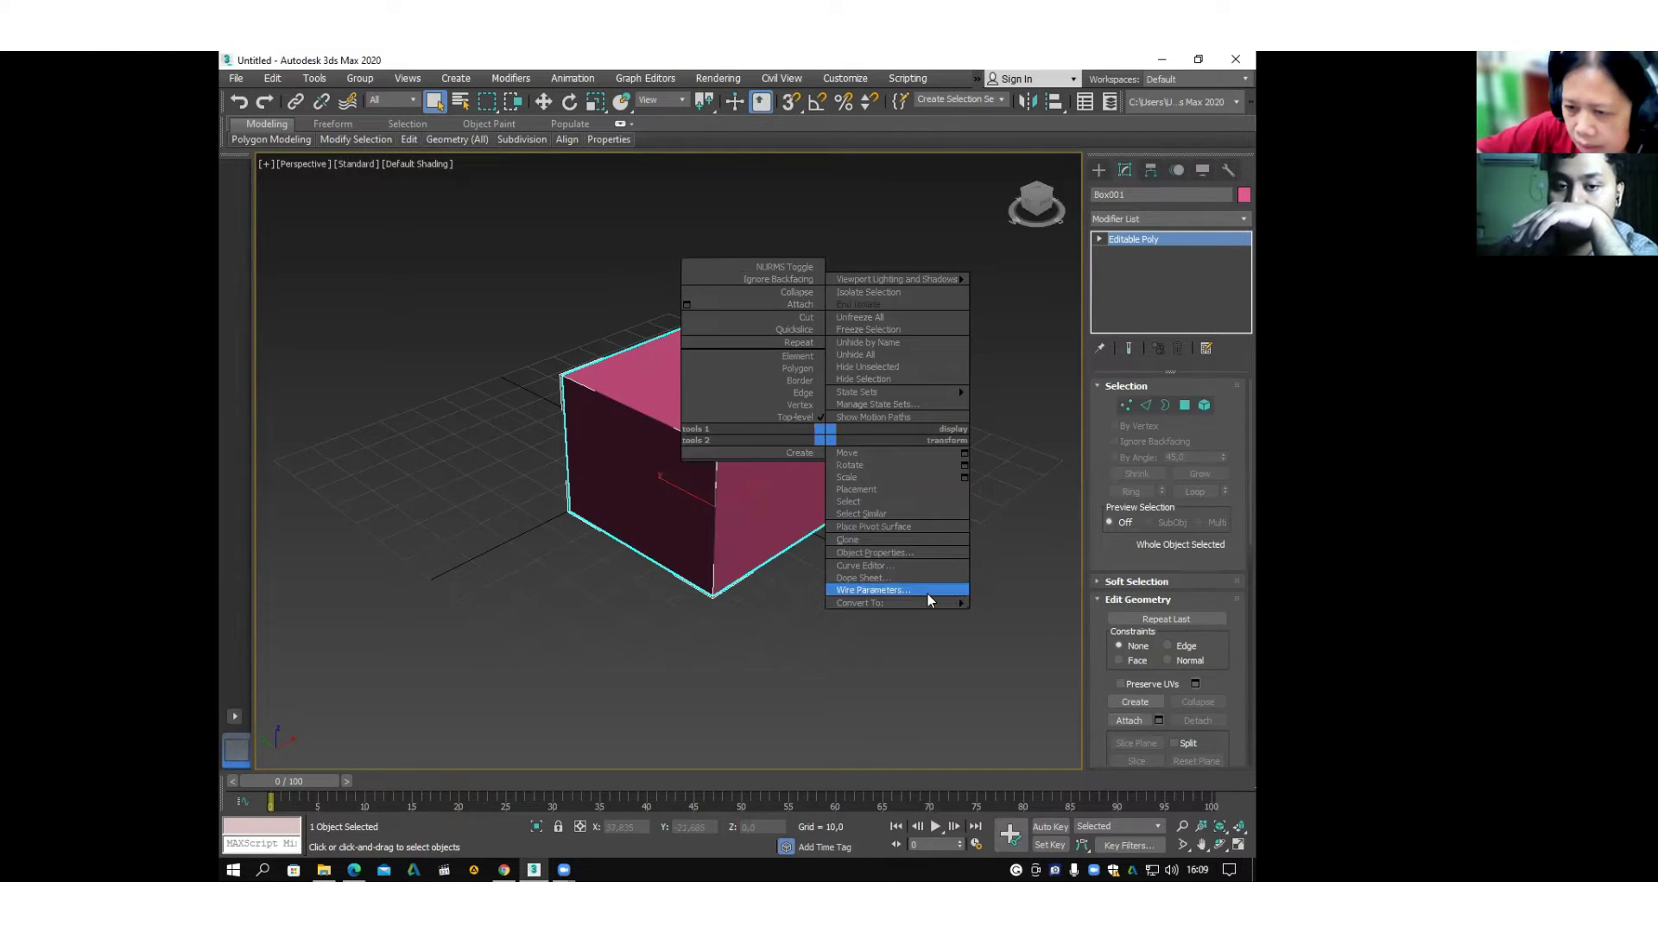
mouse_move(928, 604)
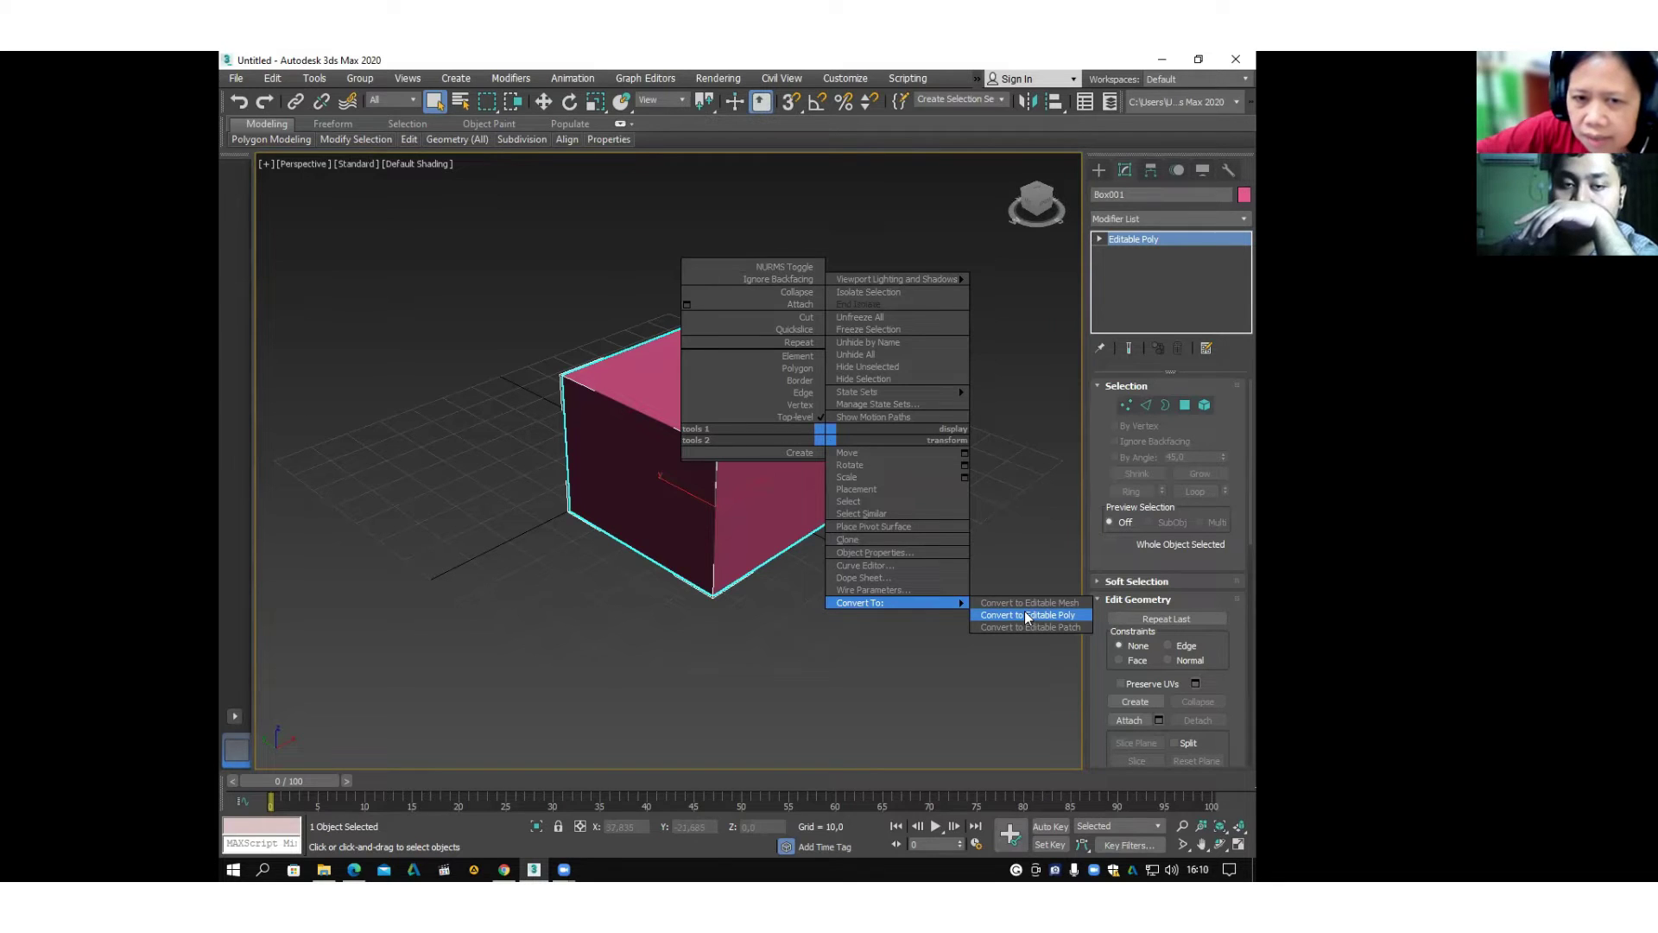
left_click(1033, 552)
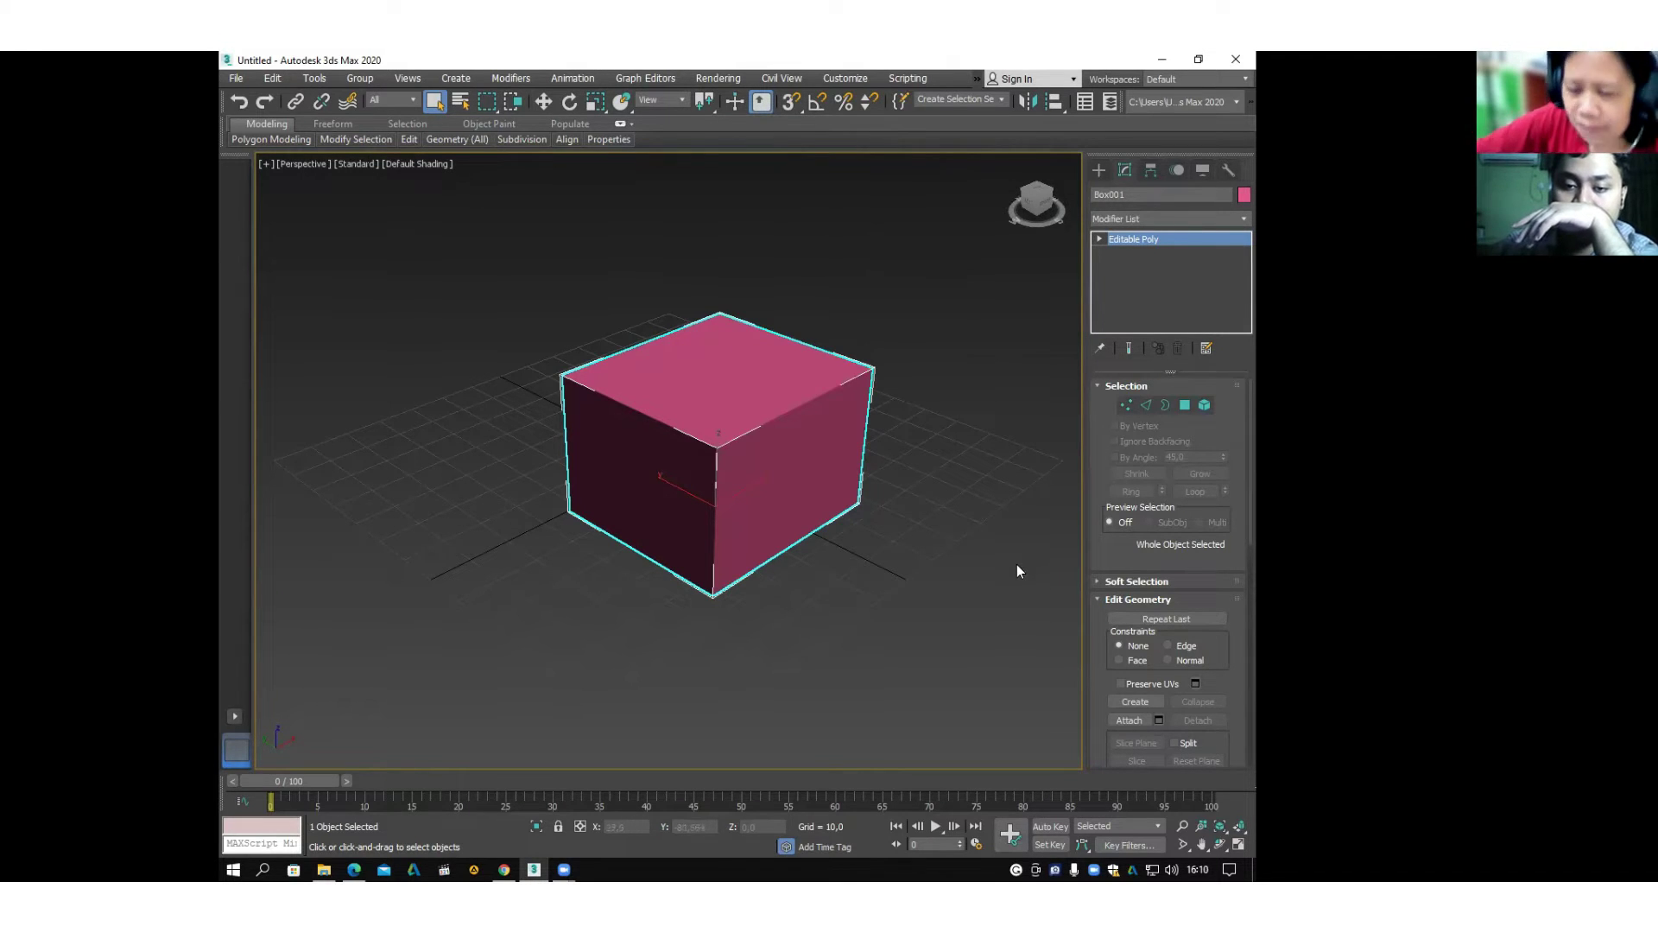
Select two opposite side faces of the new box together at Polygon level.
left_click(1126, 170)
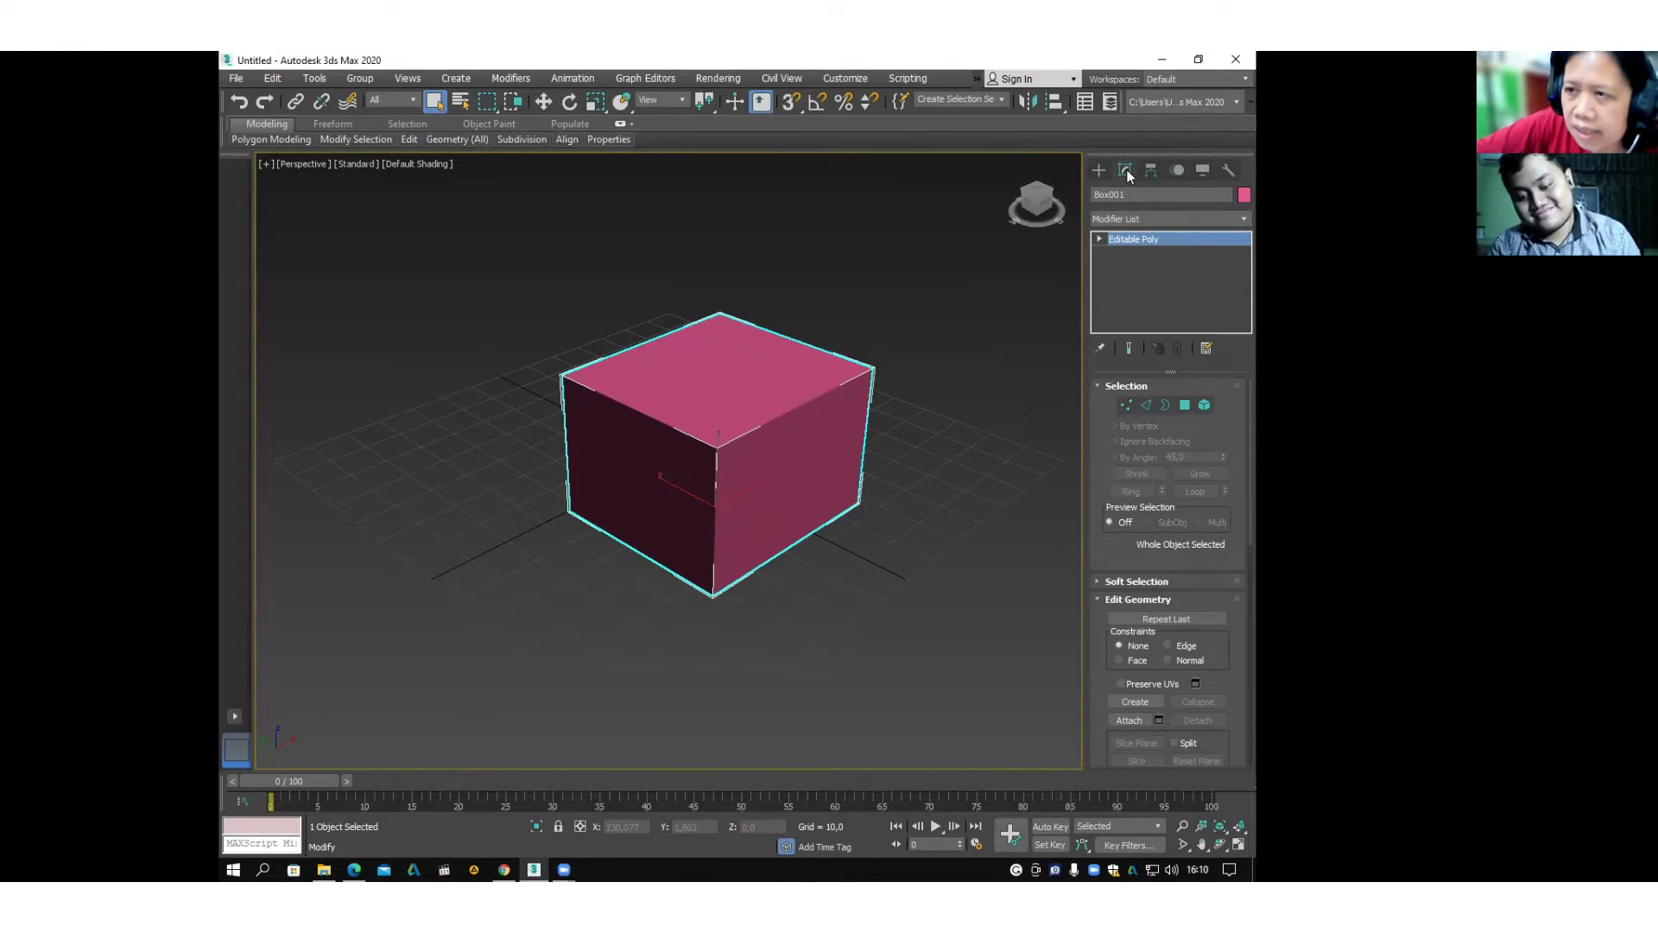
left_click(1185, 406)
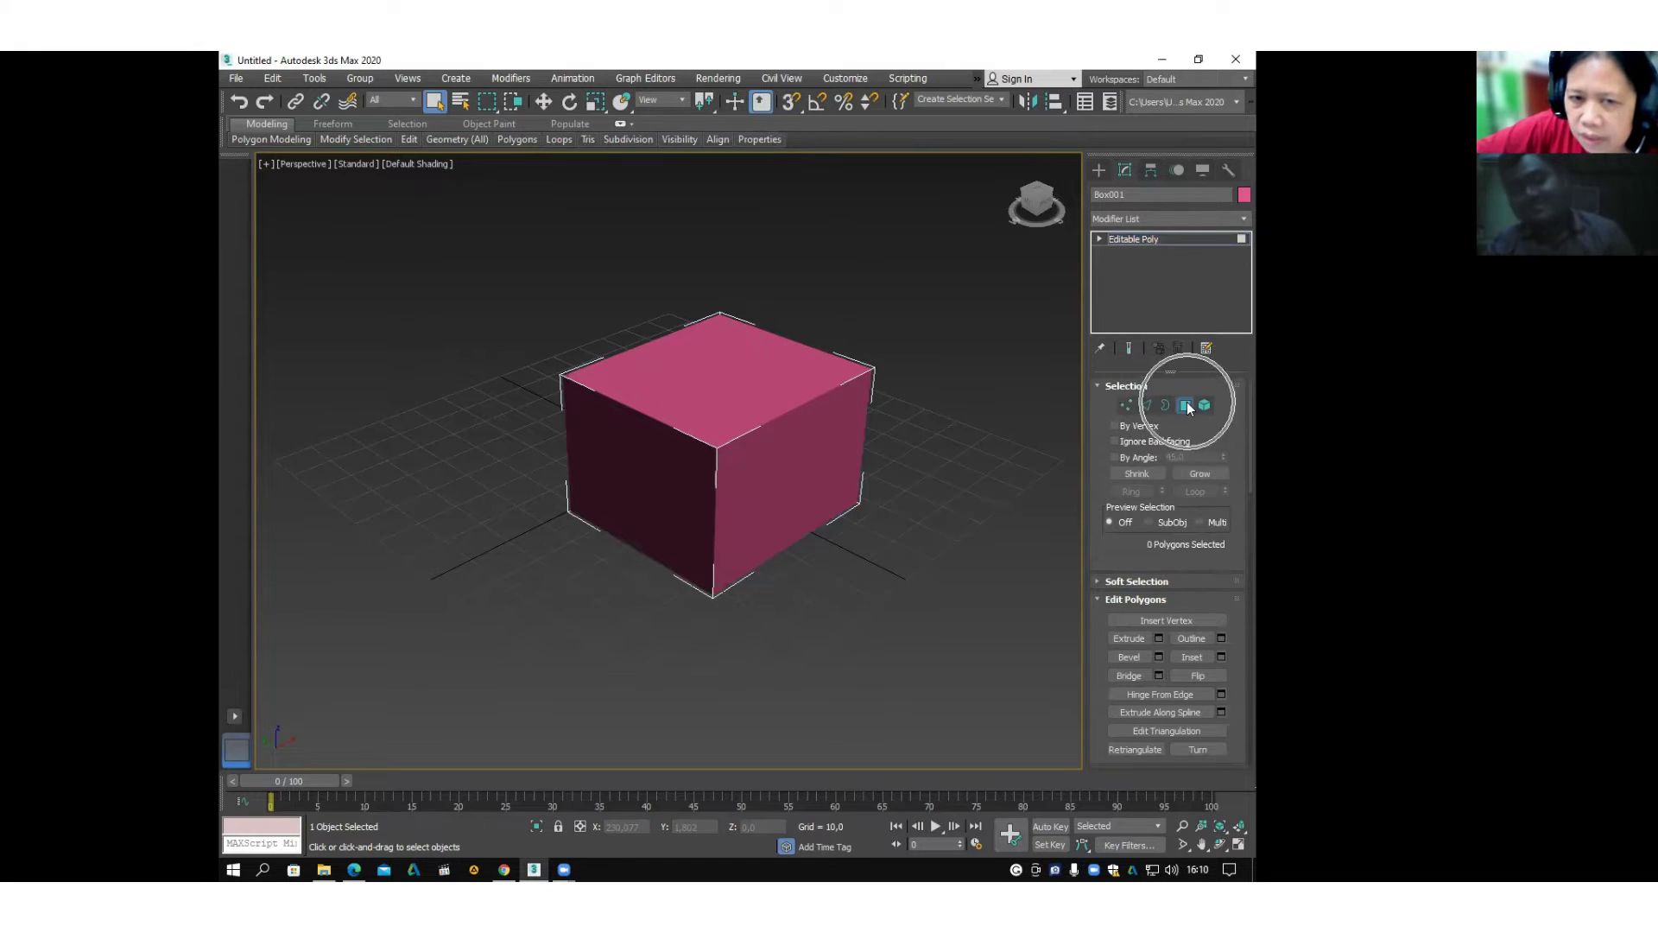
left_click(835, 471)
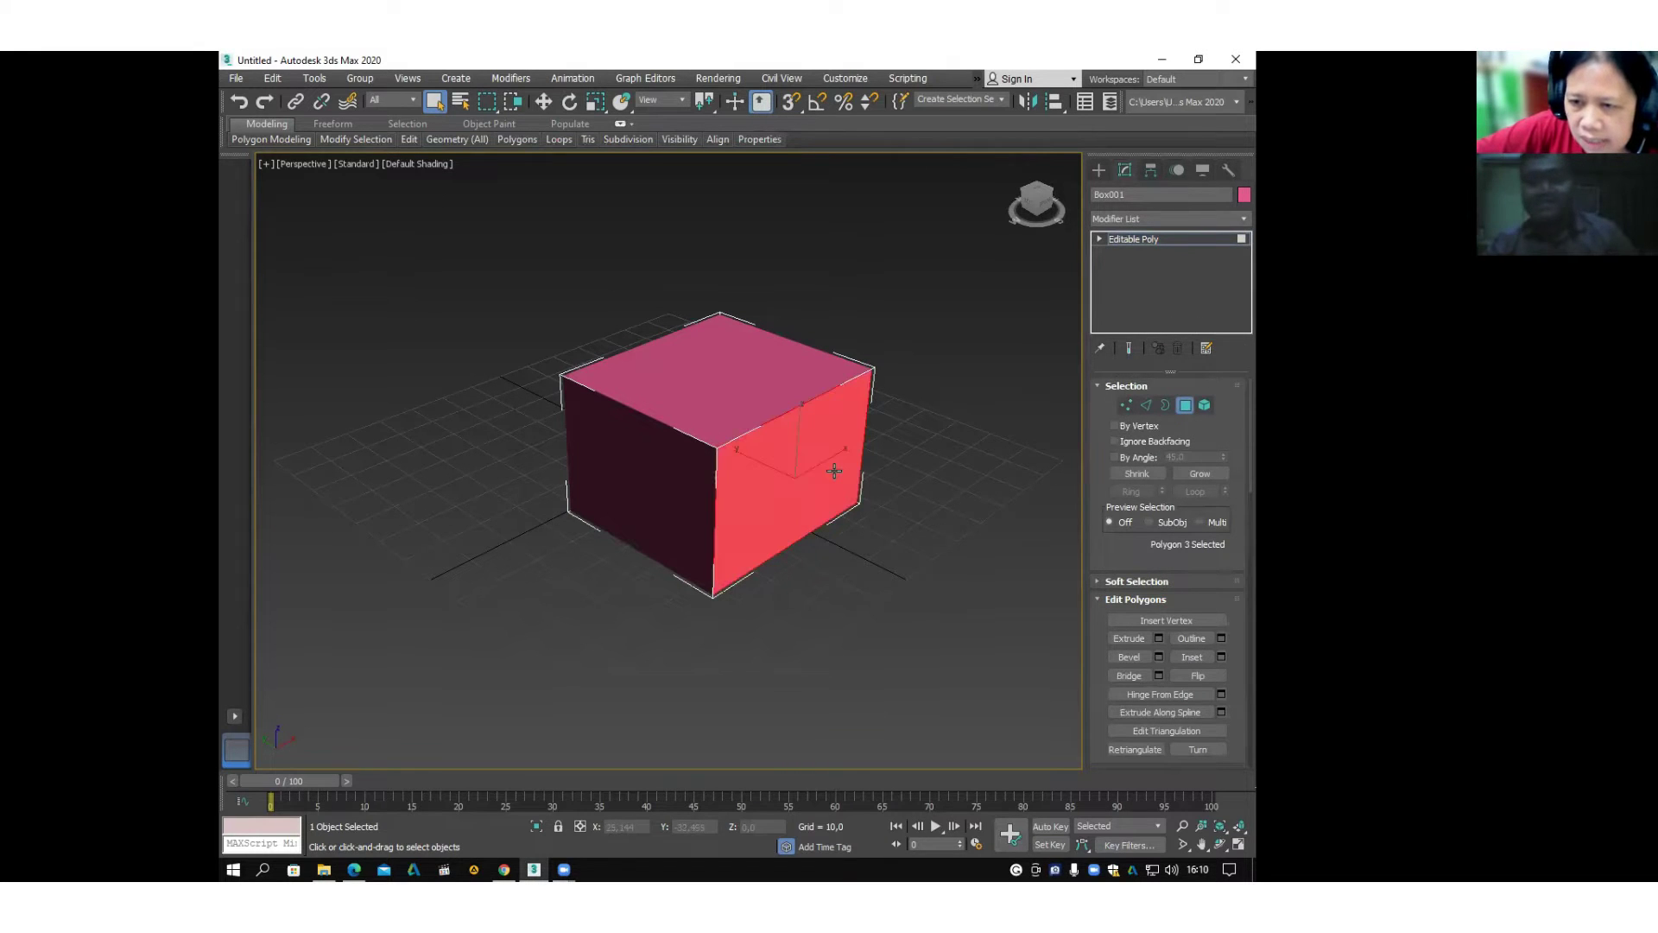
left_click(834, 470)
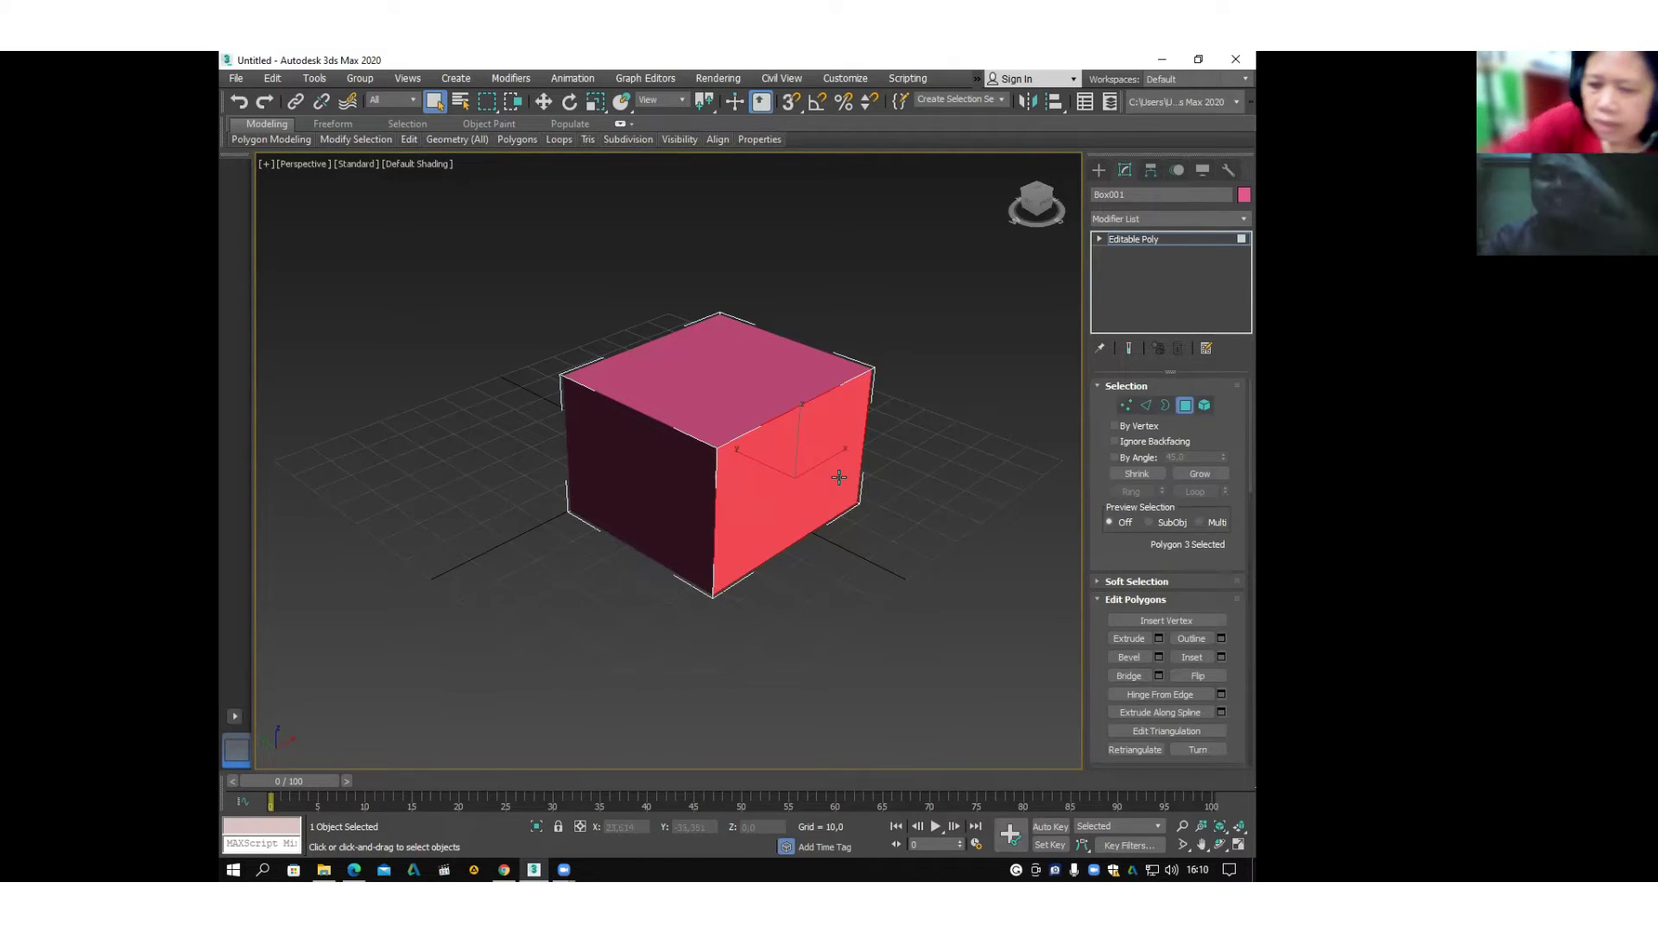
left_click(1221, 844)
left_click(1220, 845)
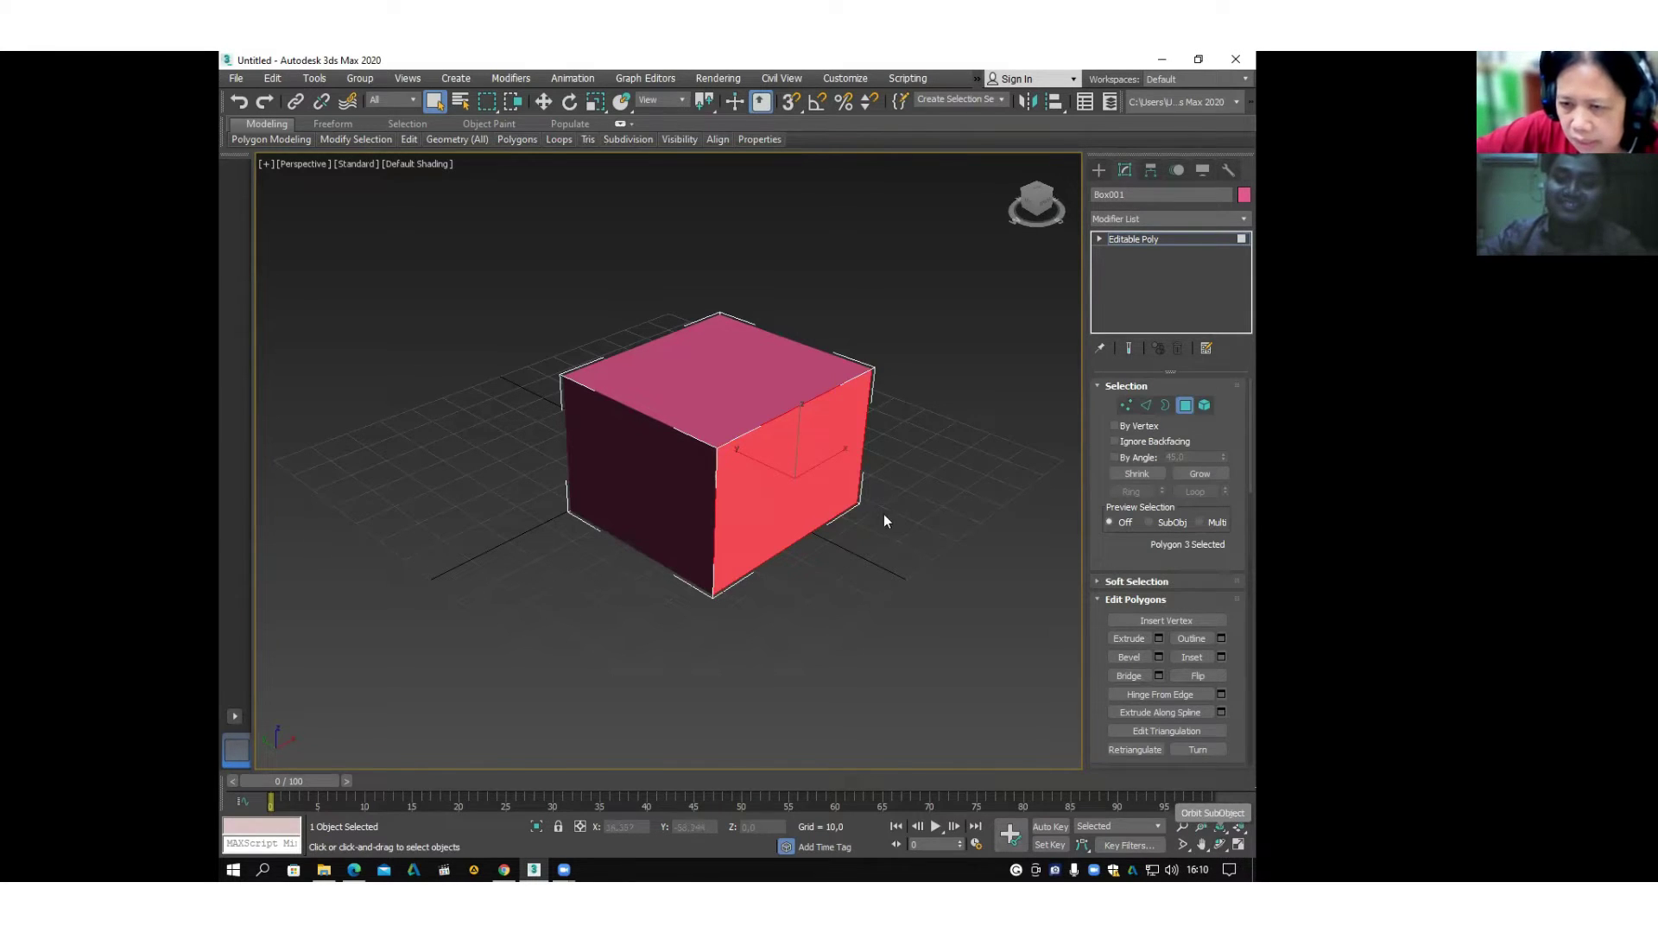
left_click(1220, 842)
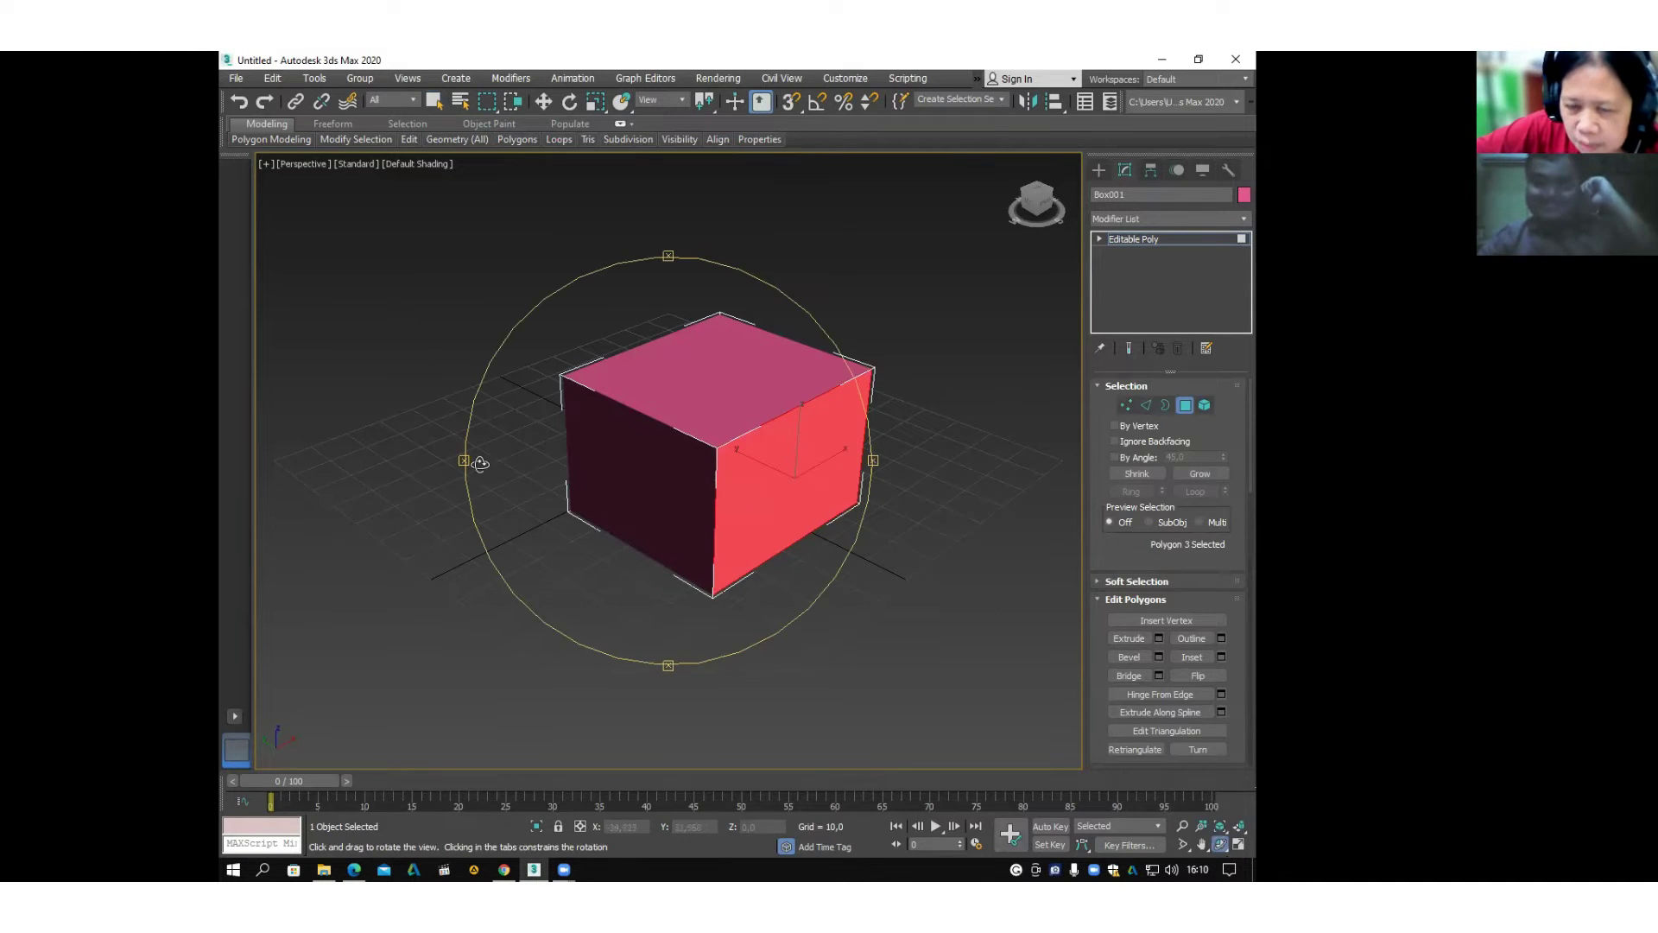
left_click_drag(474, 463, 653, 471)
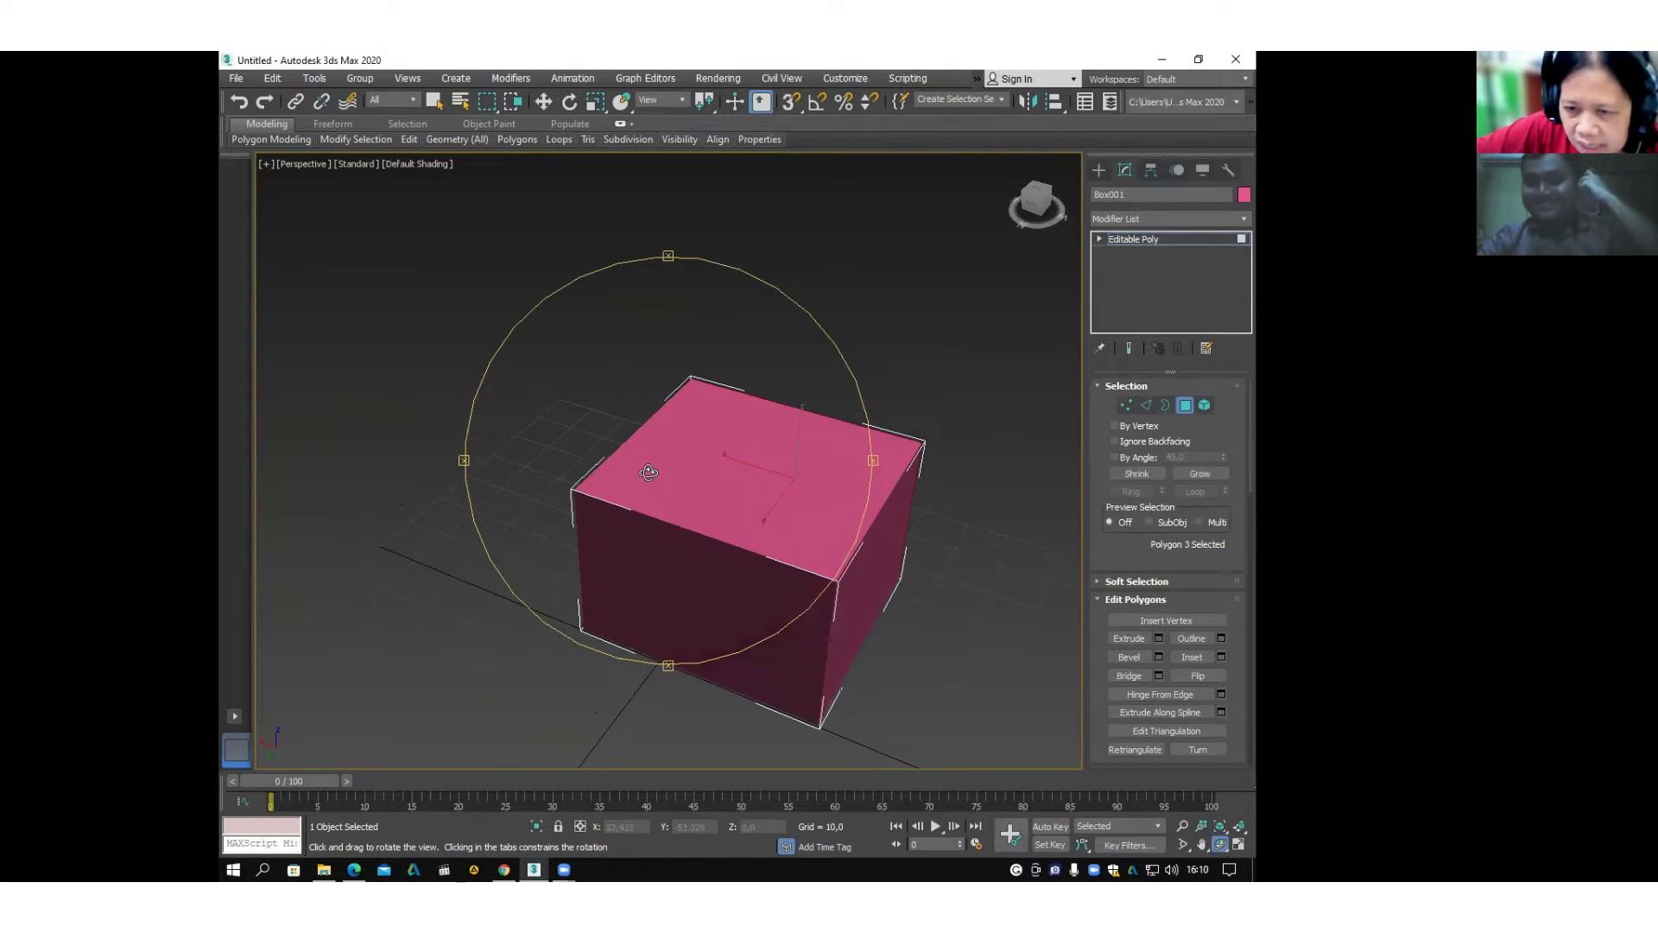
right_click(672, 570)
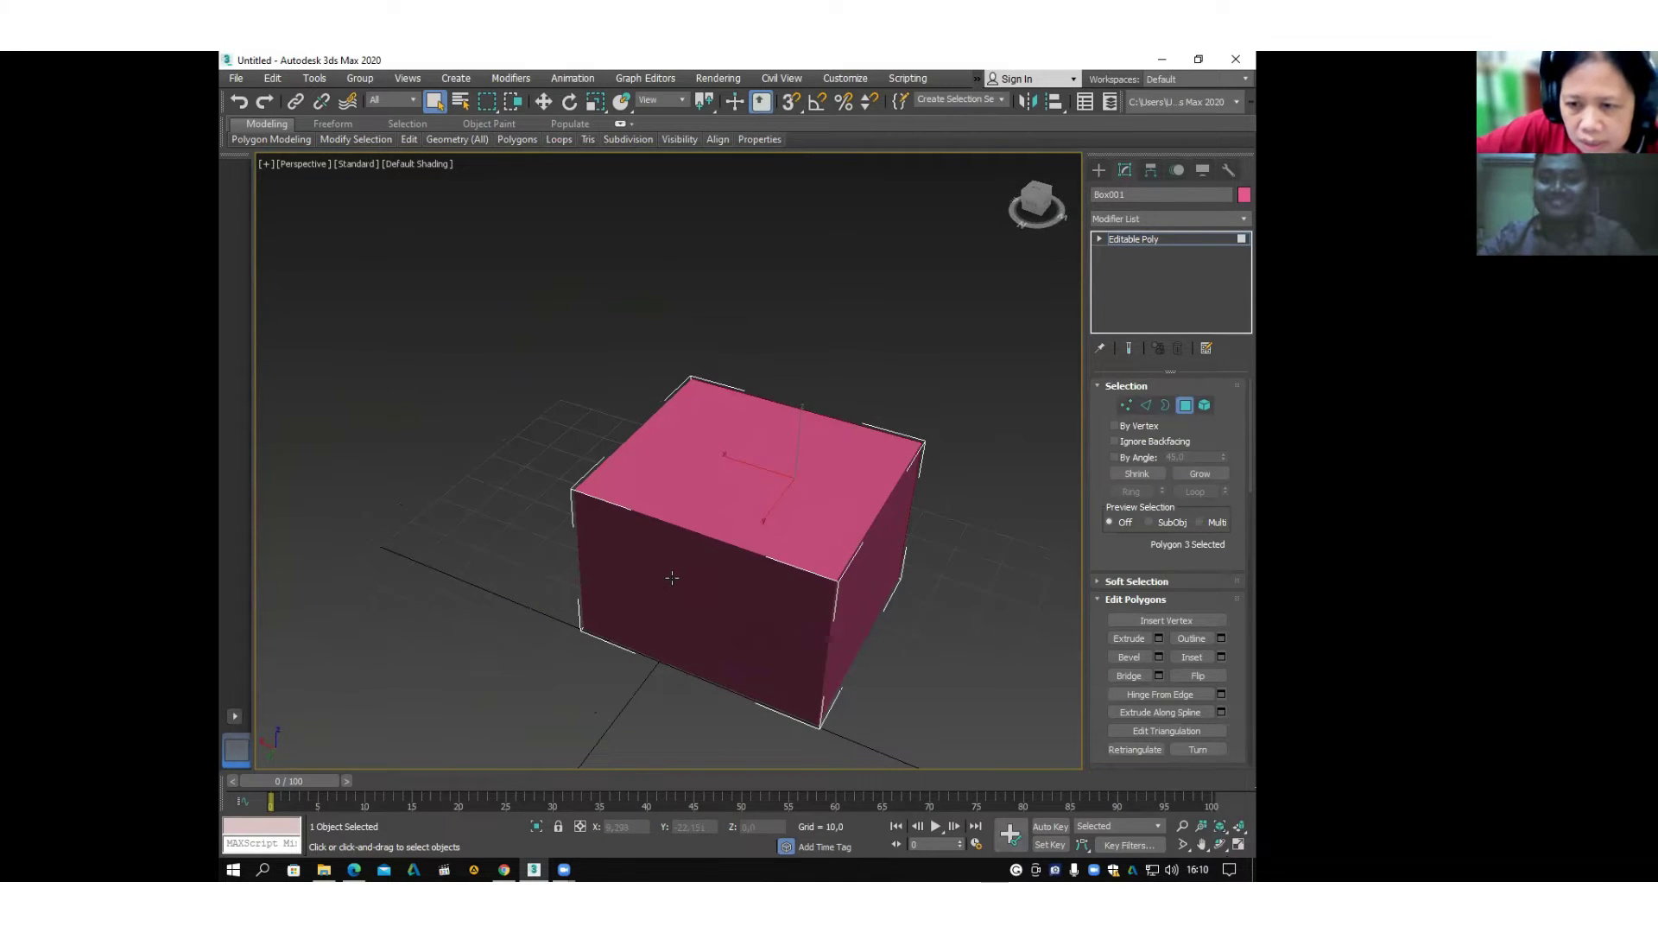
left_click(672, 577, "ctrl")
Bevel the two selected side faces outward a short distance, tapering them to smaller end faces.
left_click(1220, 844)
left_click_drag(881, 487, 659, 549)
right_click(656, 550)
right_click(653, 548)
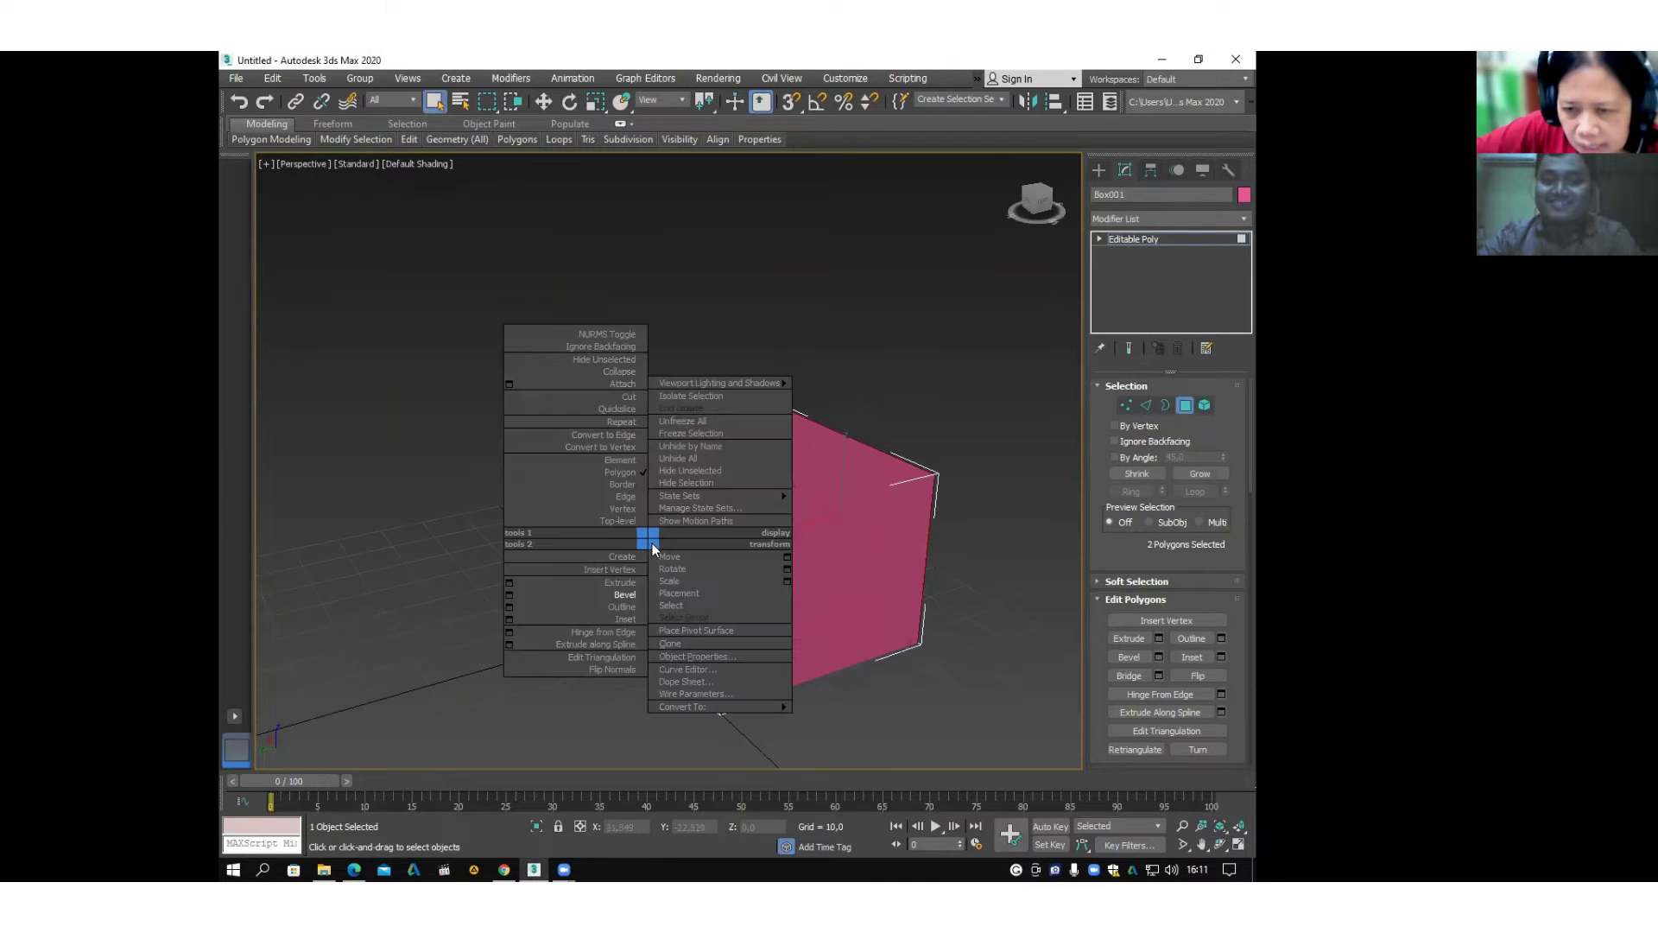
left_click(630, 597)
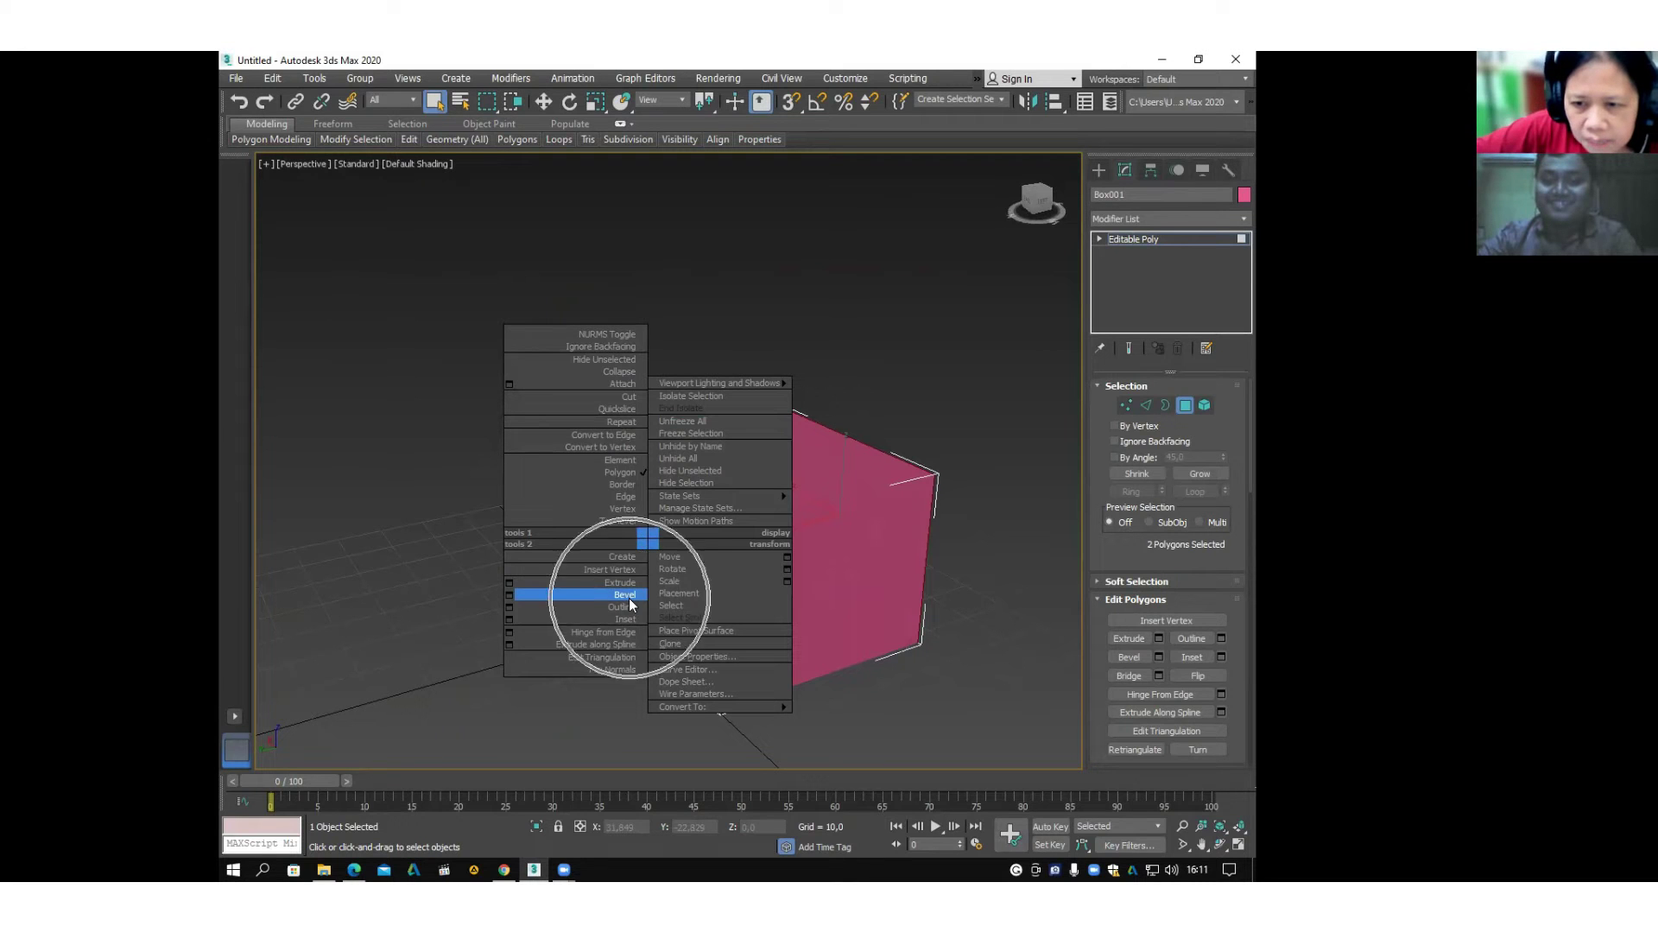
left_click(628, 596)
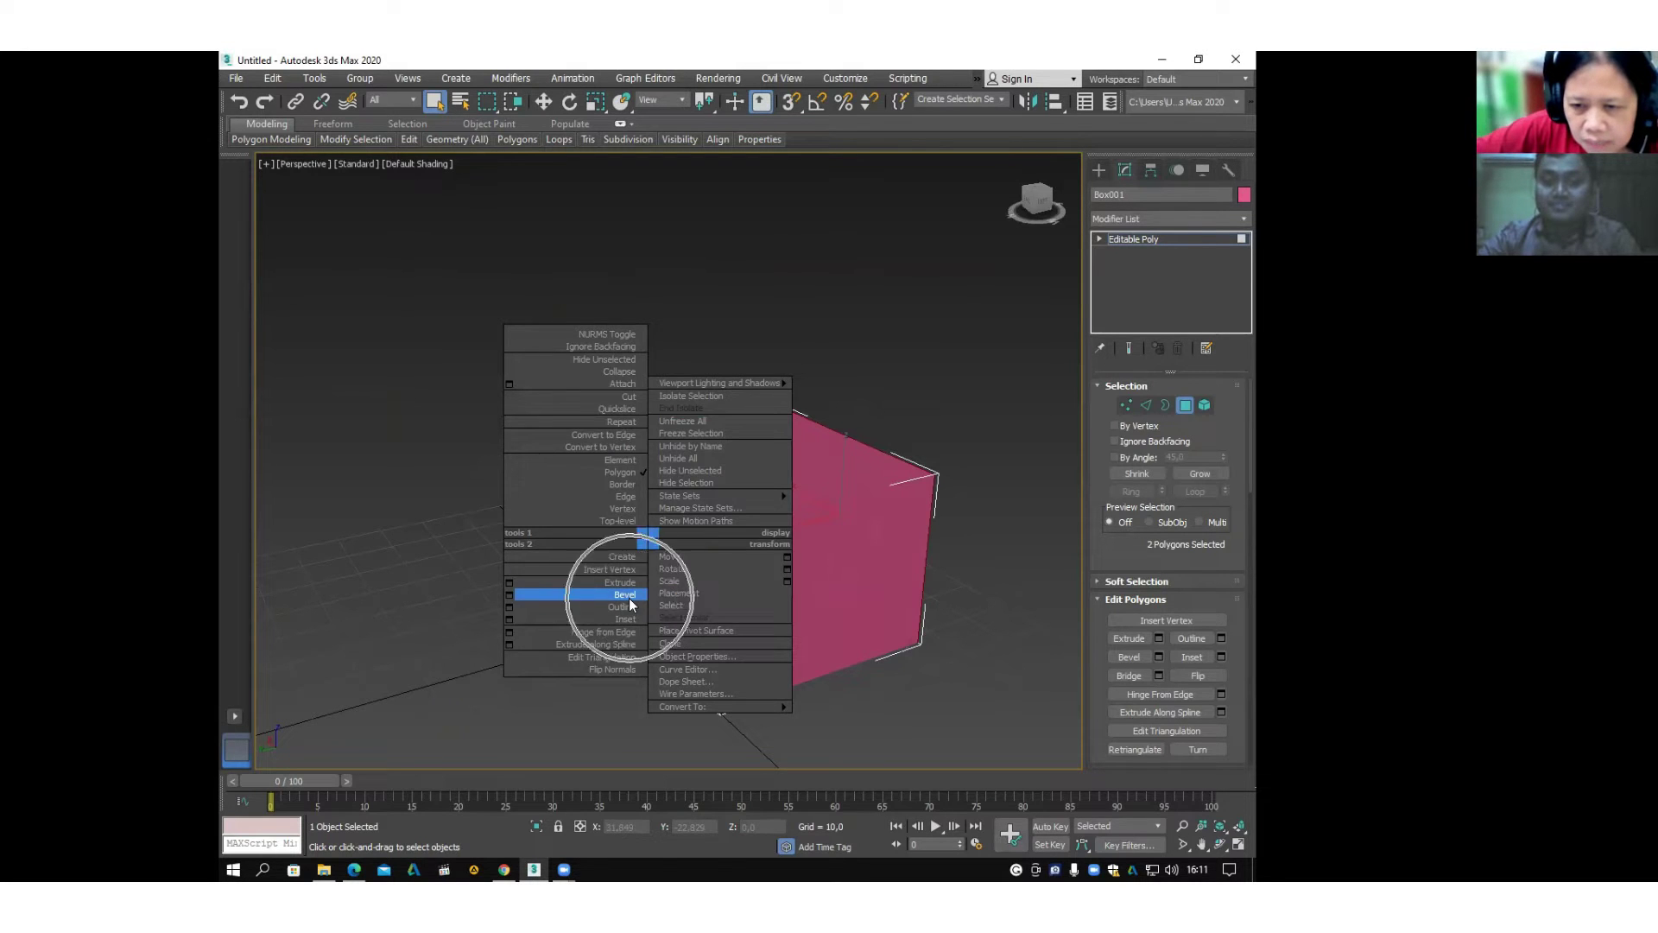
left_click_drag(675, 605, 657, 542)
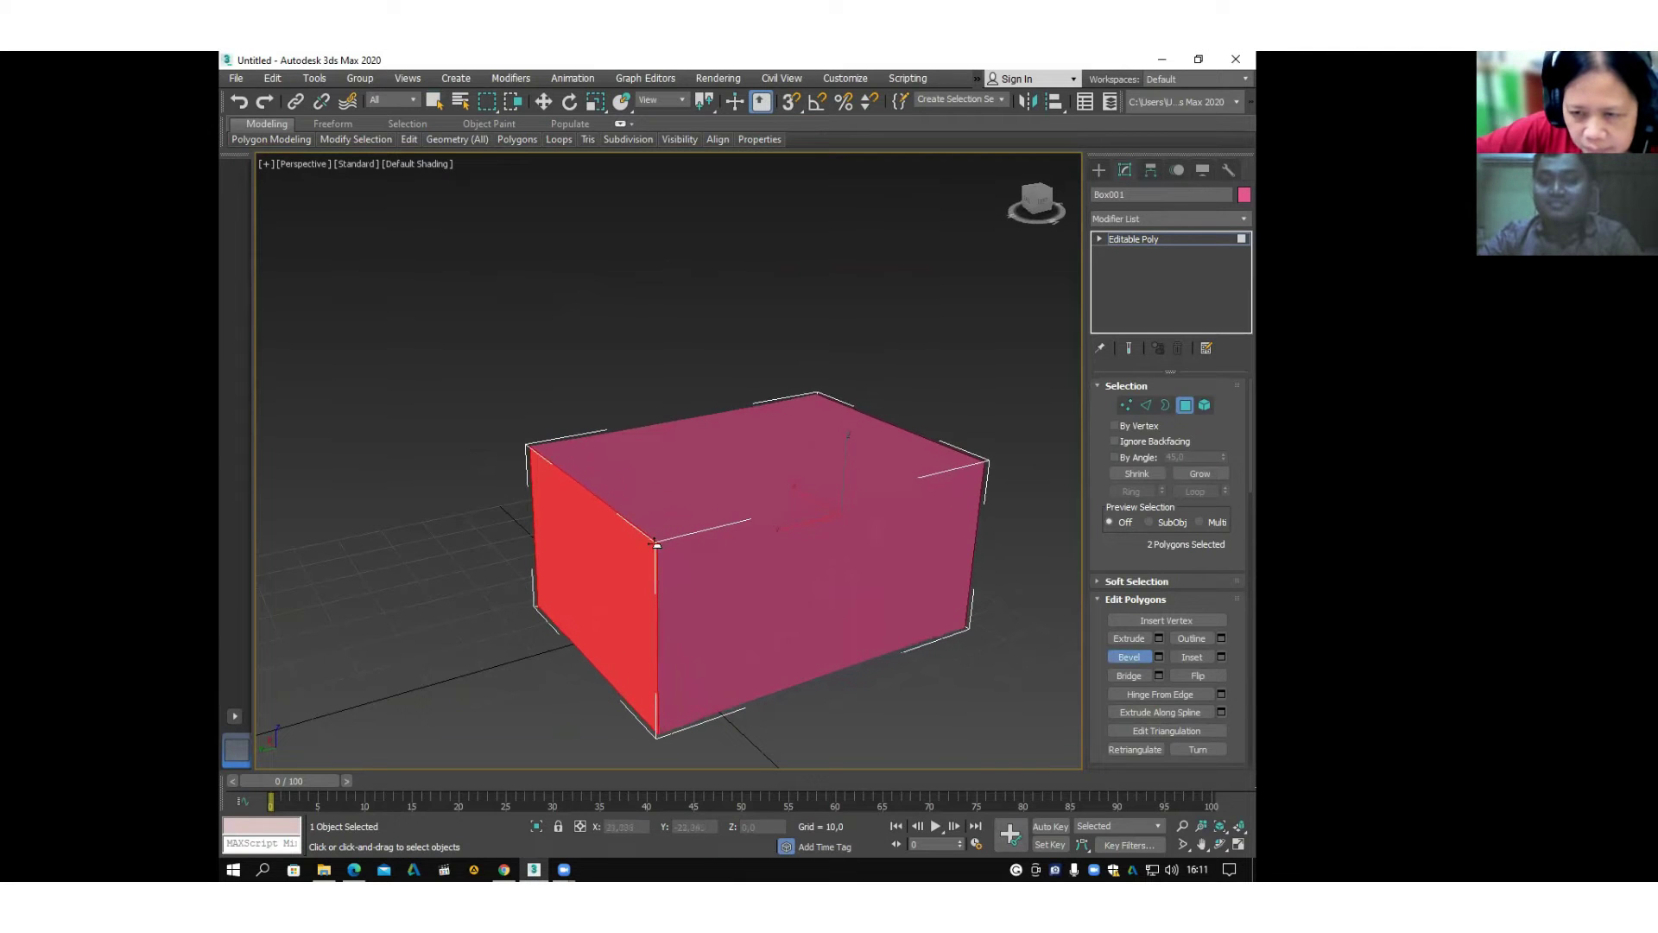
left_click_drag(653, 574, 651, 587)
left_click(651, 587)
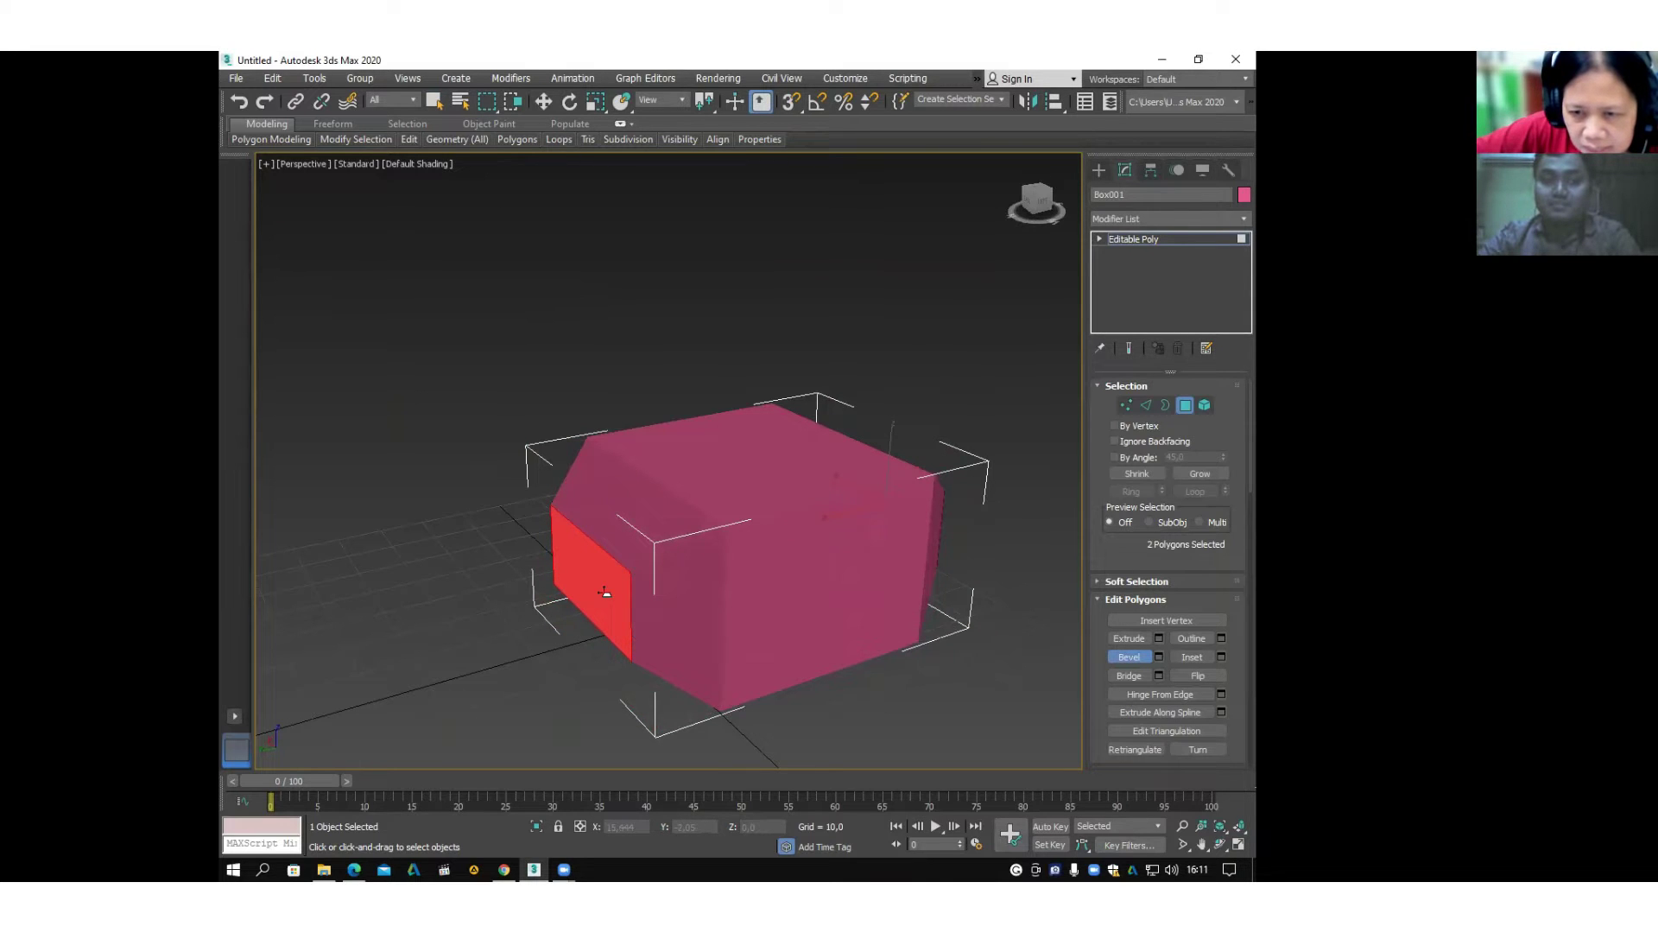
Bevel the two small side end faces outward again into long tapering fins, keeping both tip faces selected.
left_click_drag(603, 591, 551, 424)
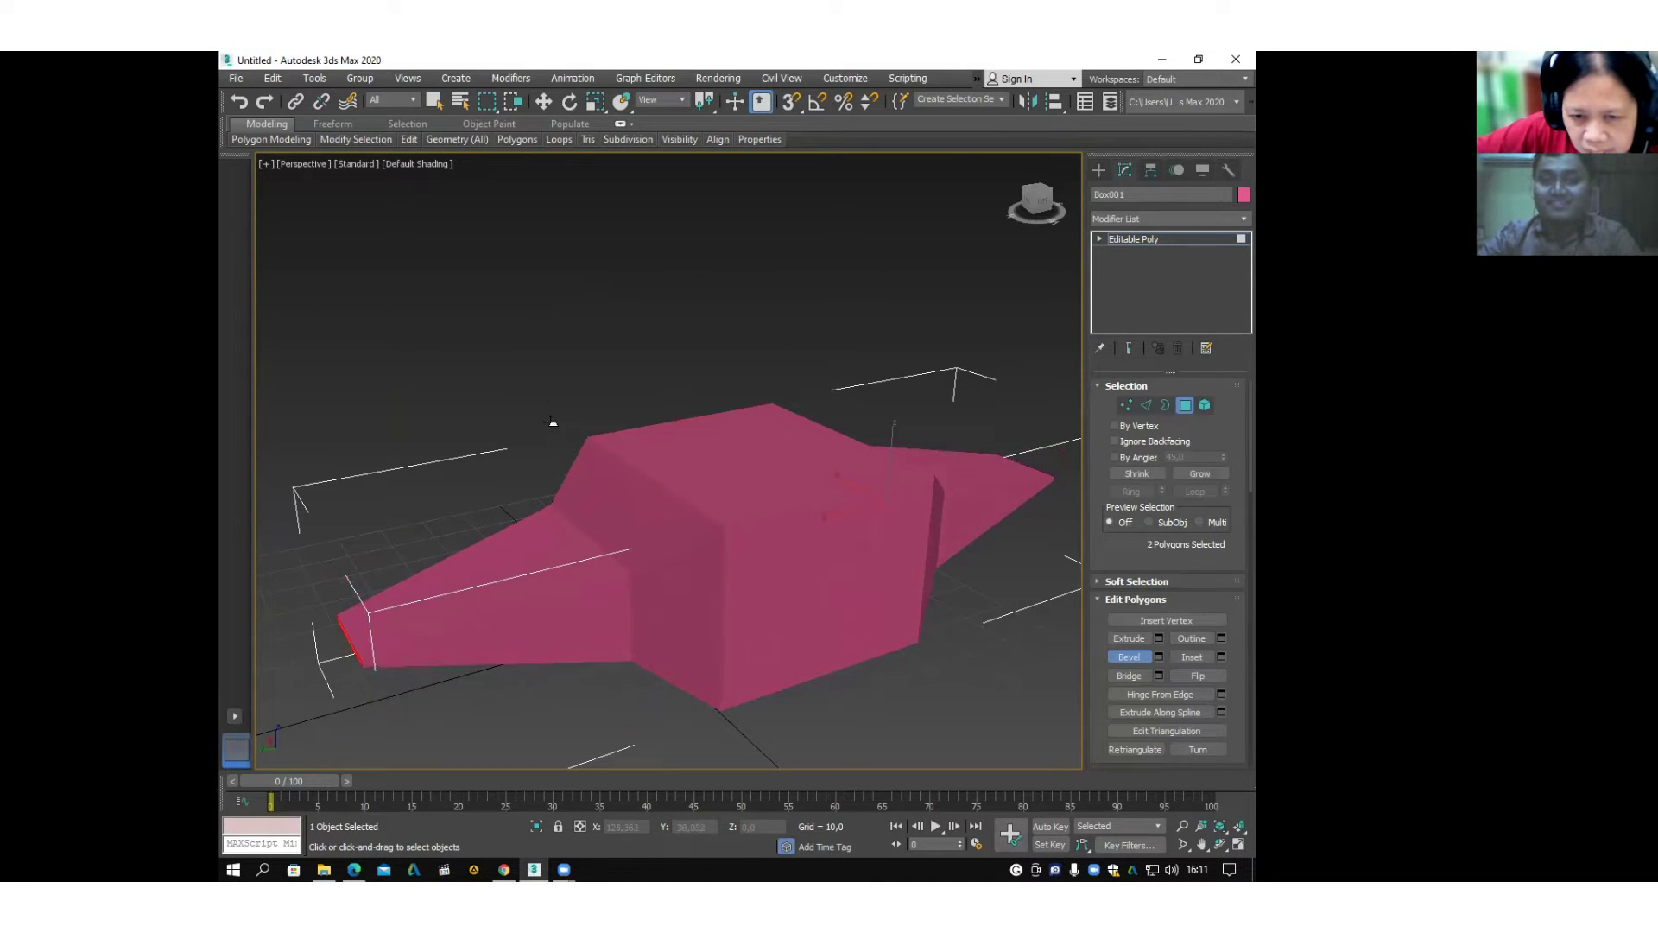
left_click(745, 377)
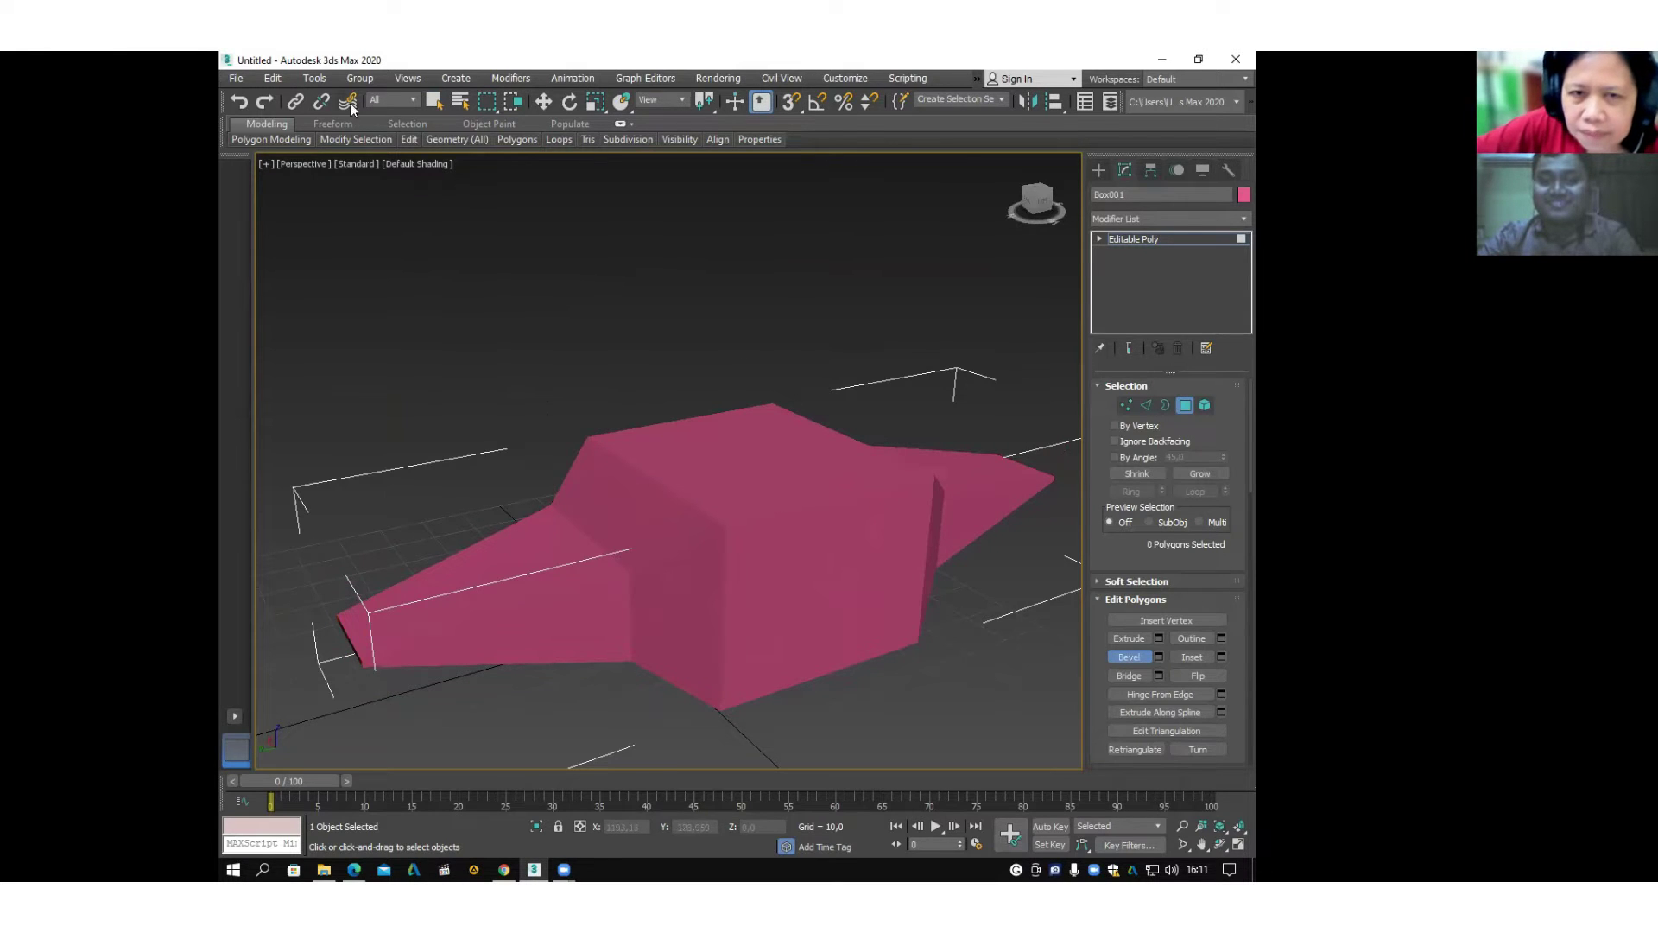
left_click(273, 80)
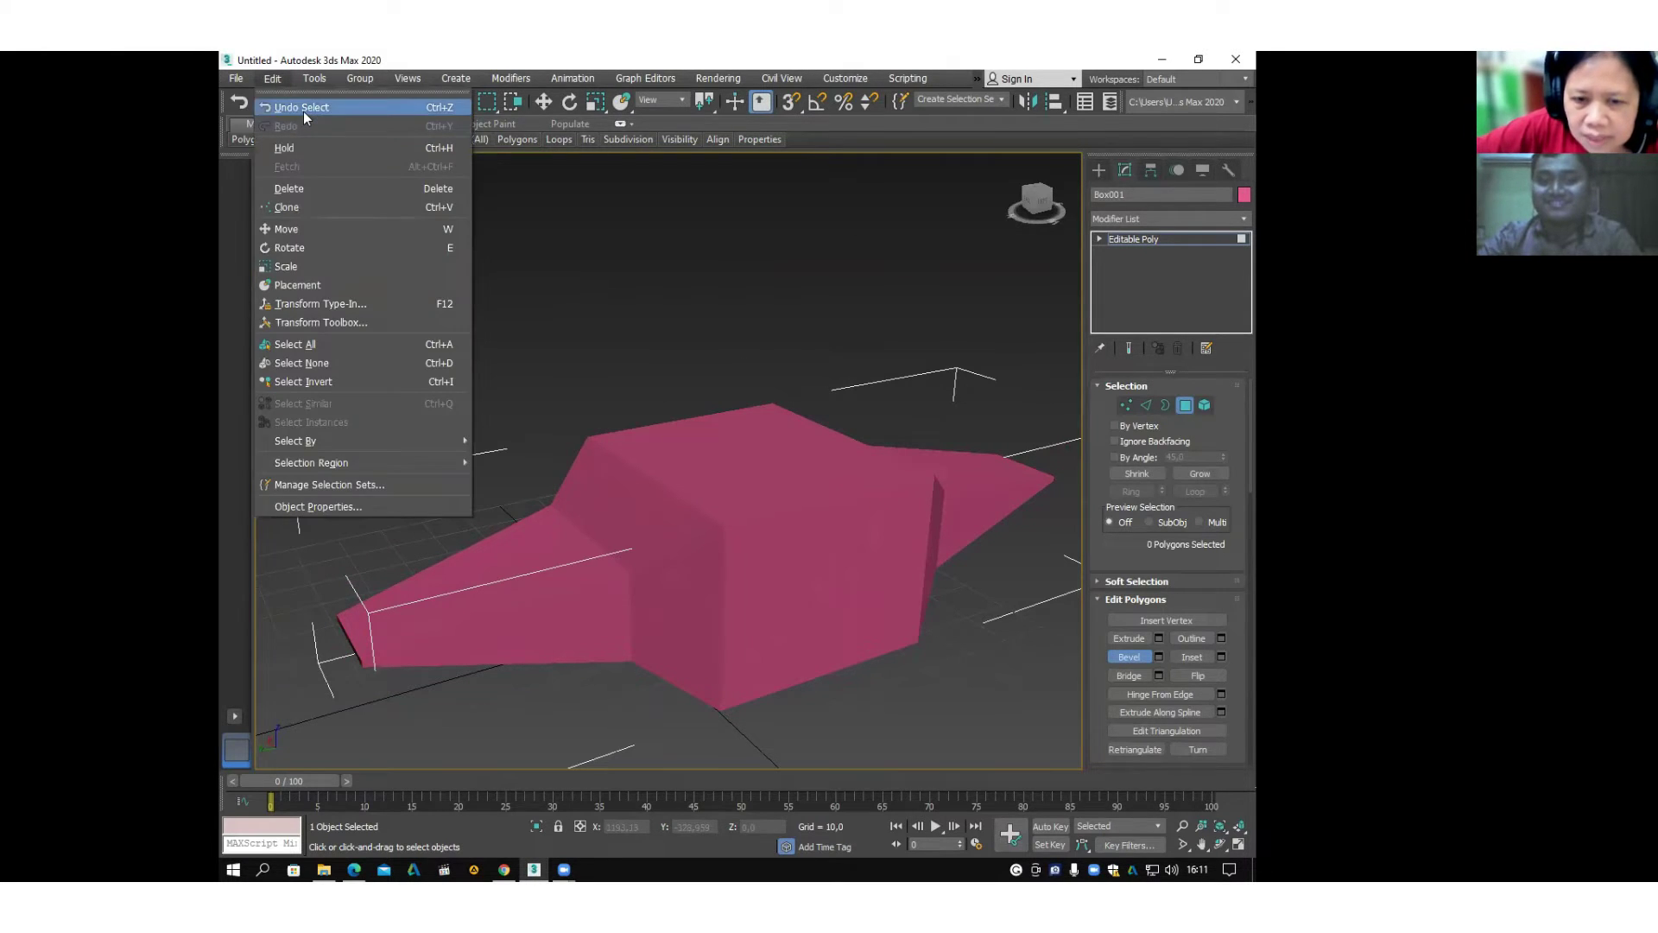
key("Return")
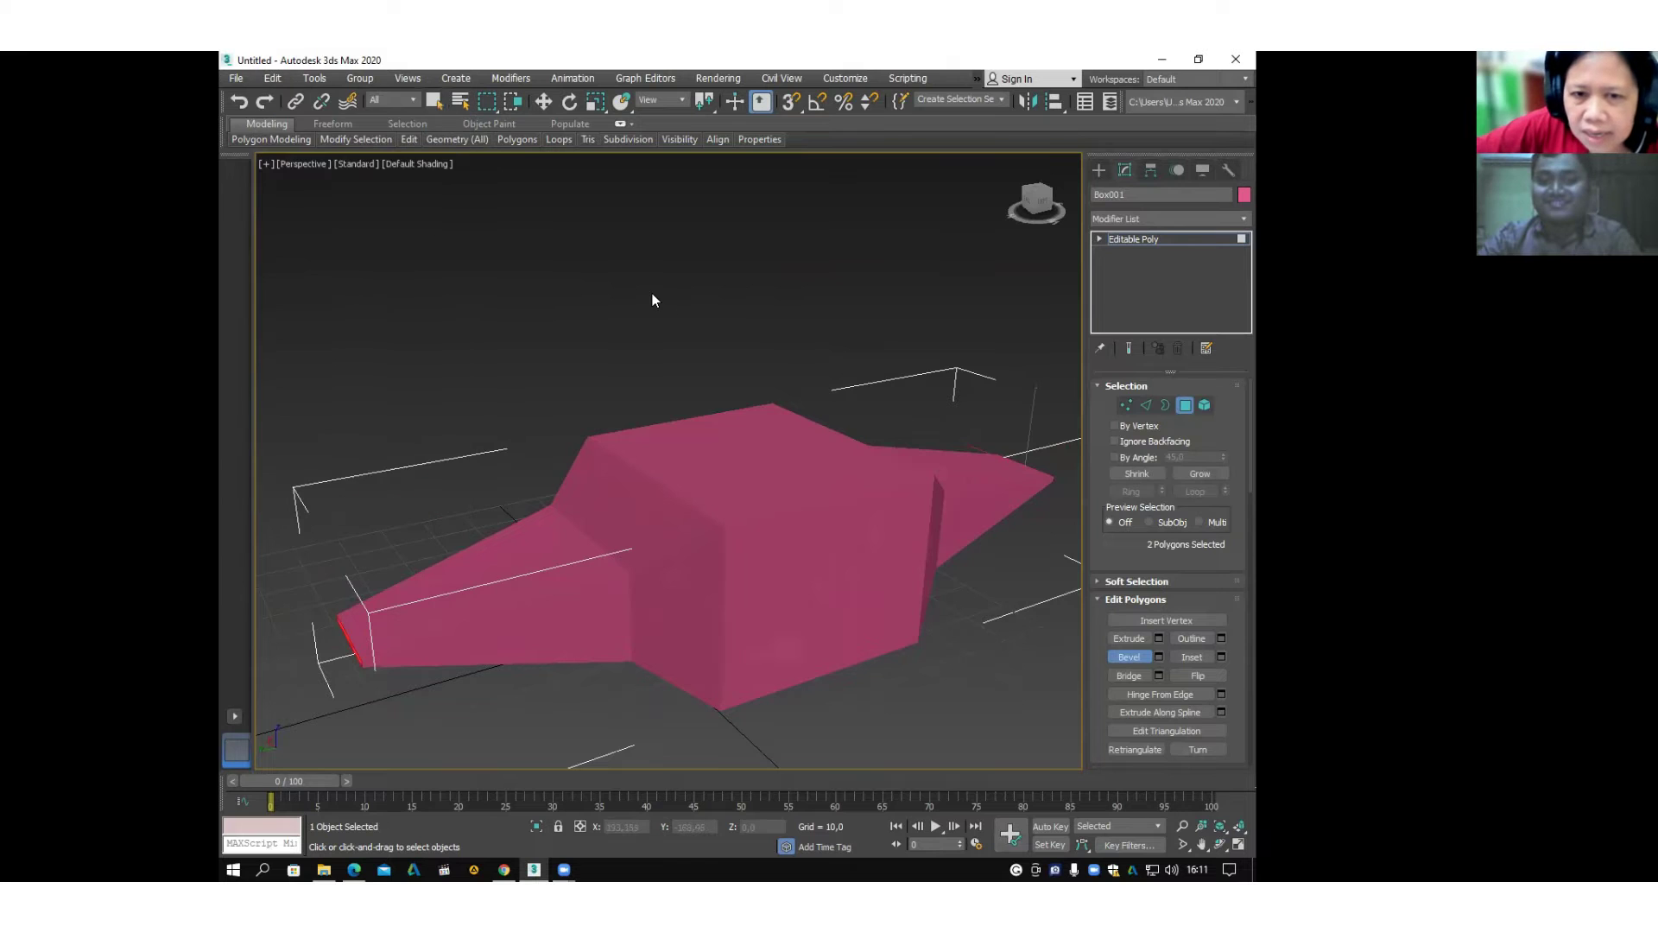
Move the two fin tip faces together along the X axis to sweep the fins, and deselect them.
left_click(542, 101)
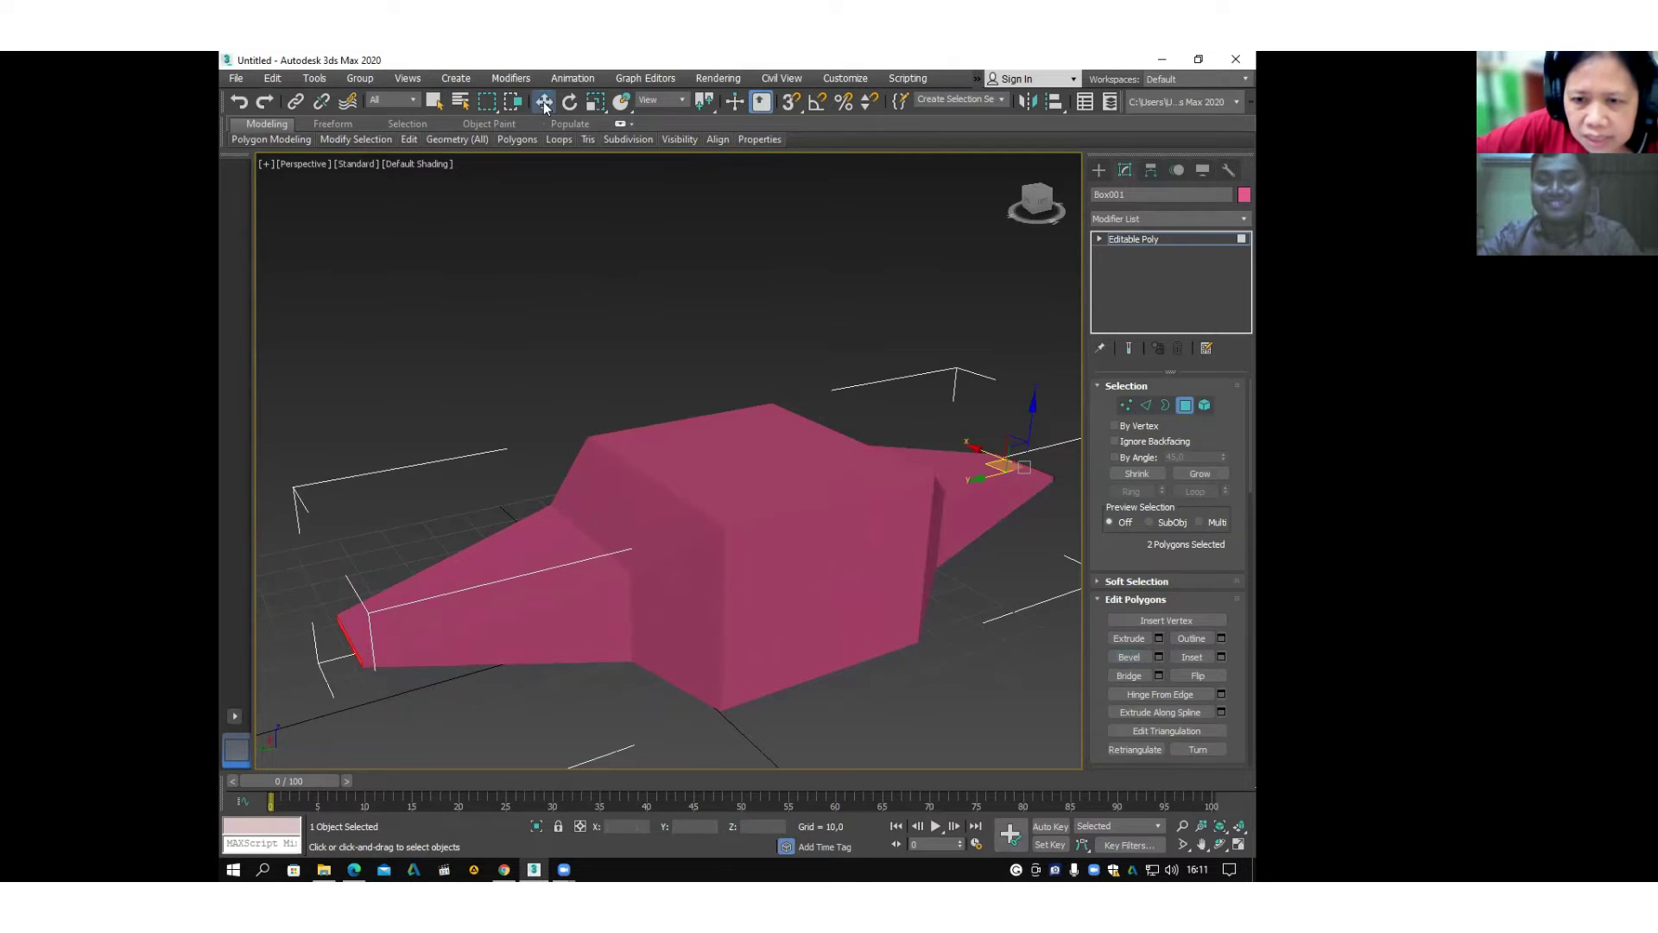
left_click_drag(984, 453, 947, 443)
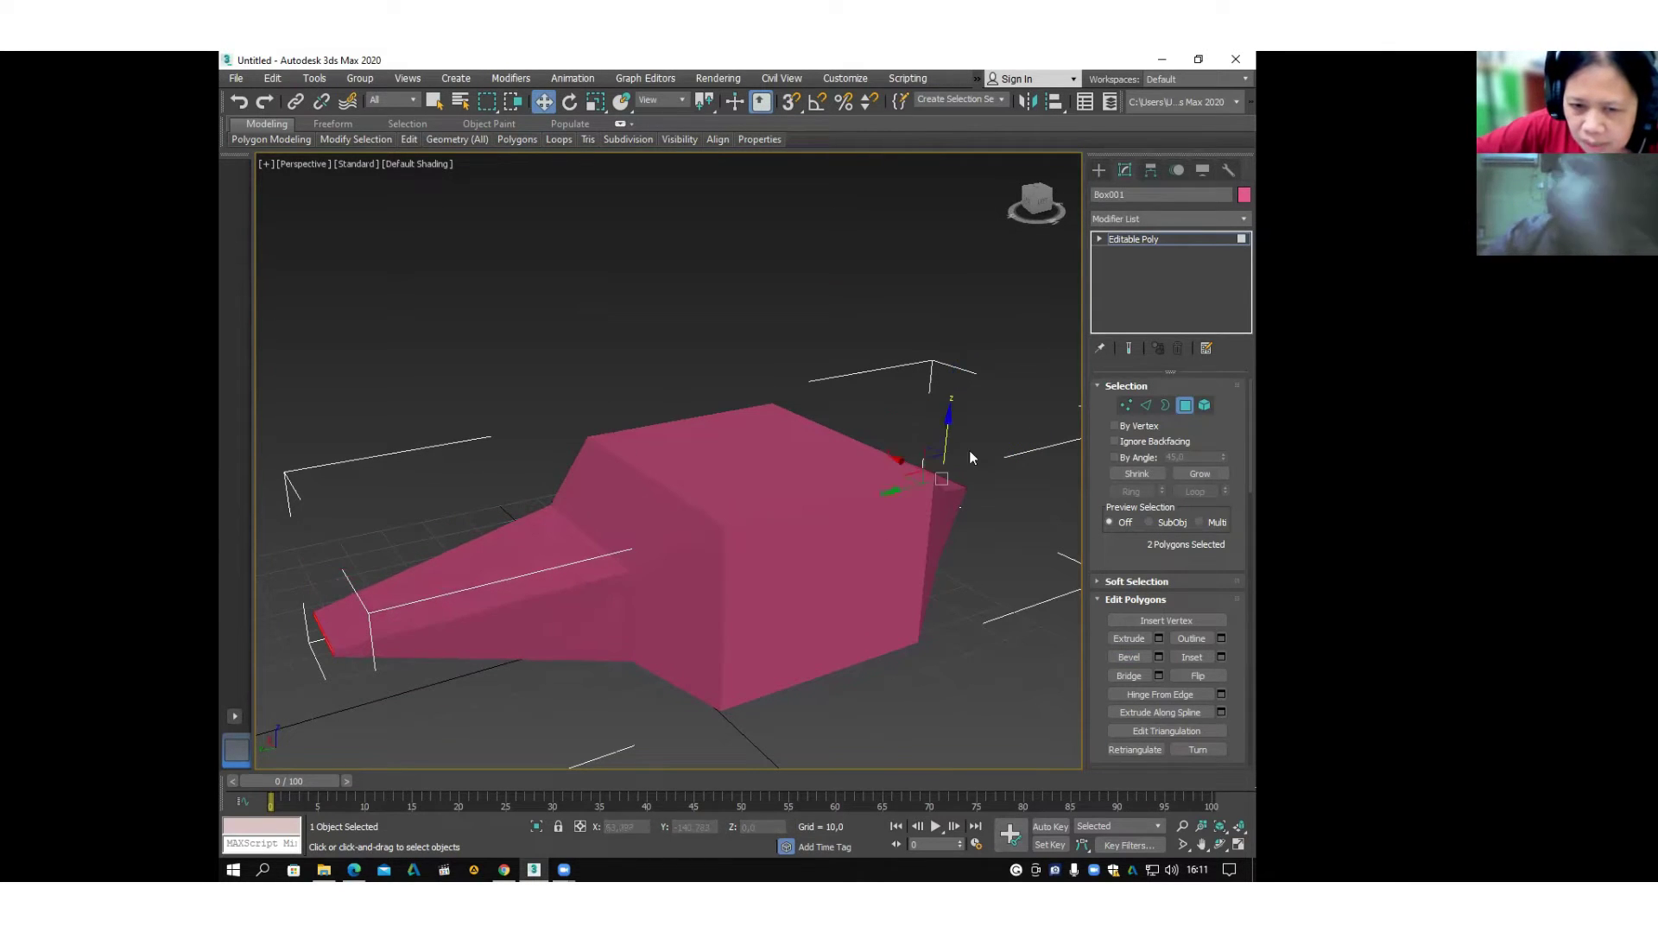
left_click(566, 359)
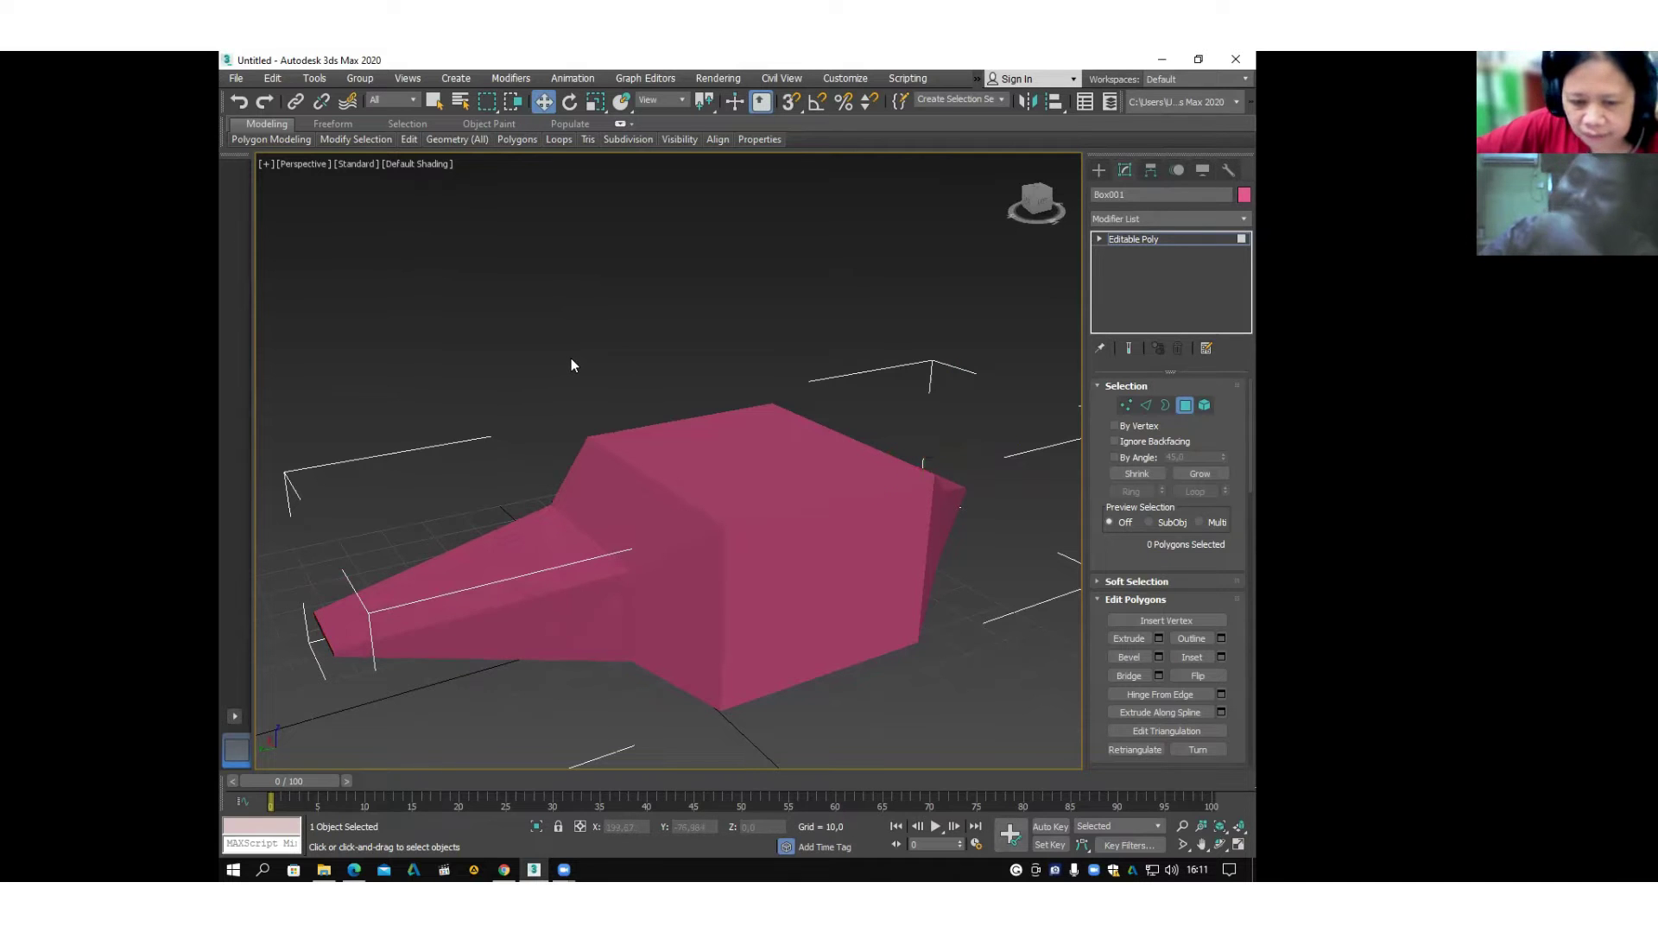
Show edged faces in the Perspective viewport, inspect the finned box from another angle and deselect it.
key("F4")
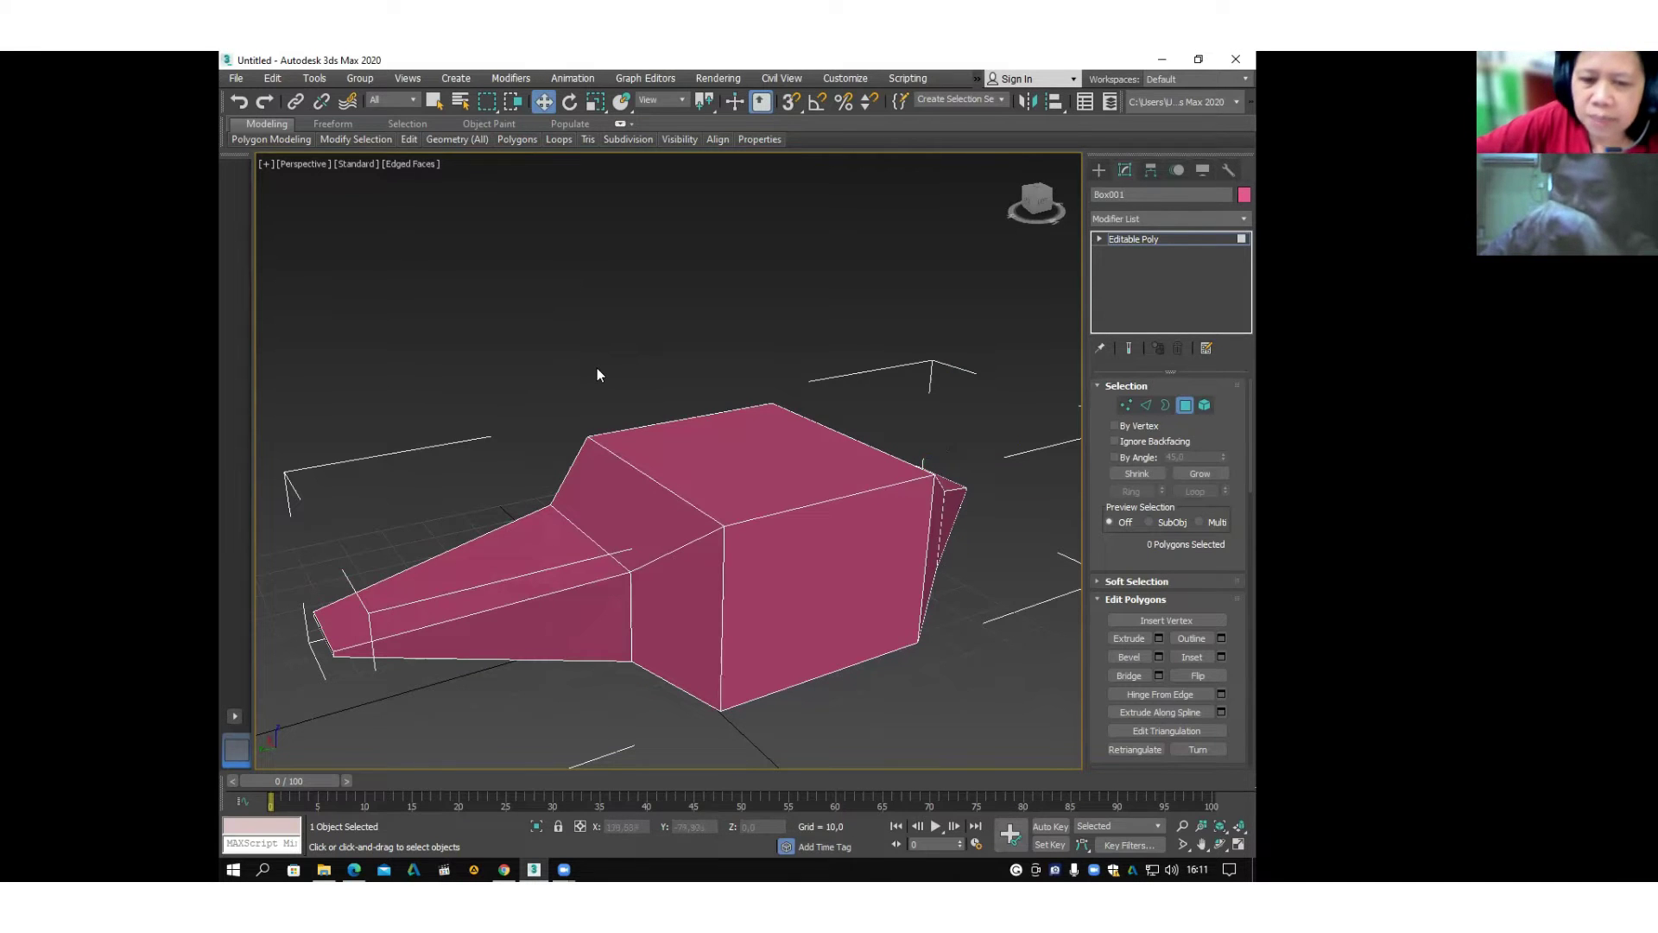
left_click(1220, 844)
left_click_drag(651, 567, 702, 545)
right_click(653, 406)
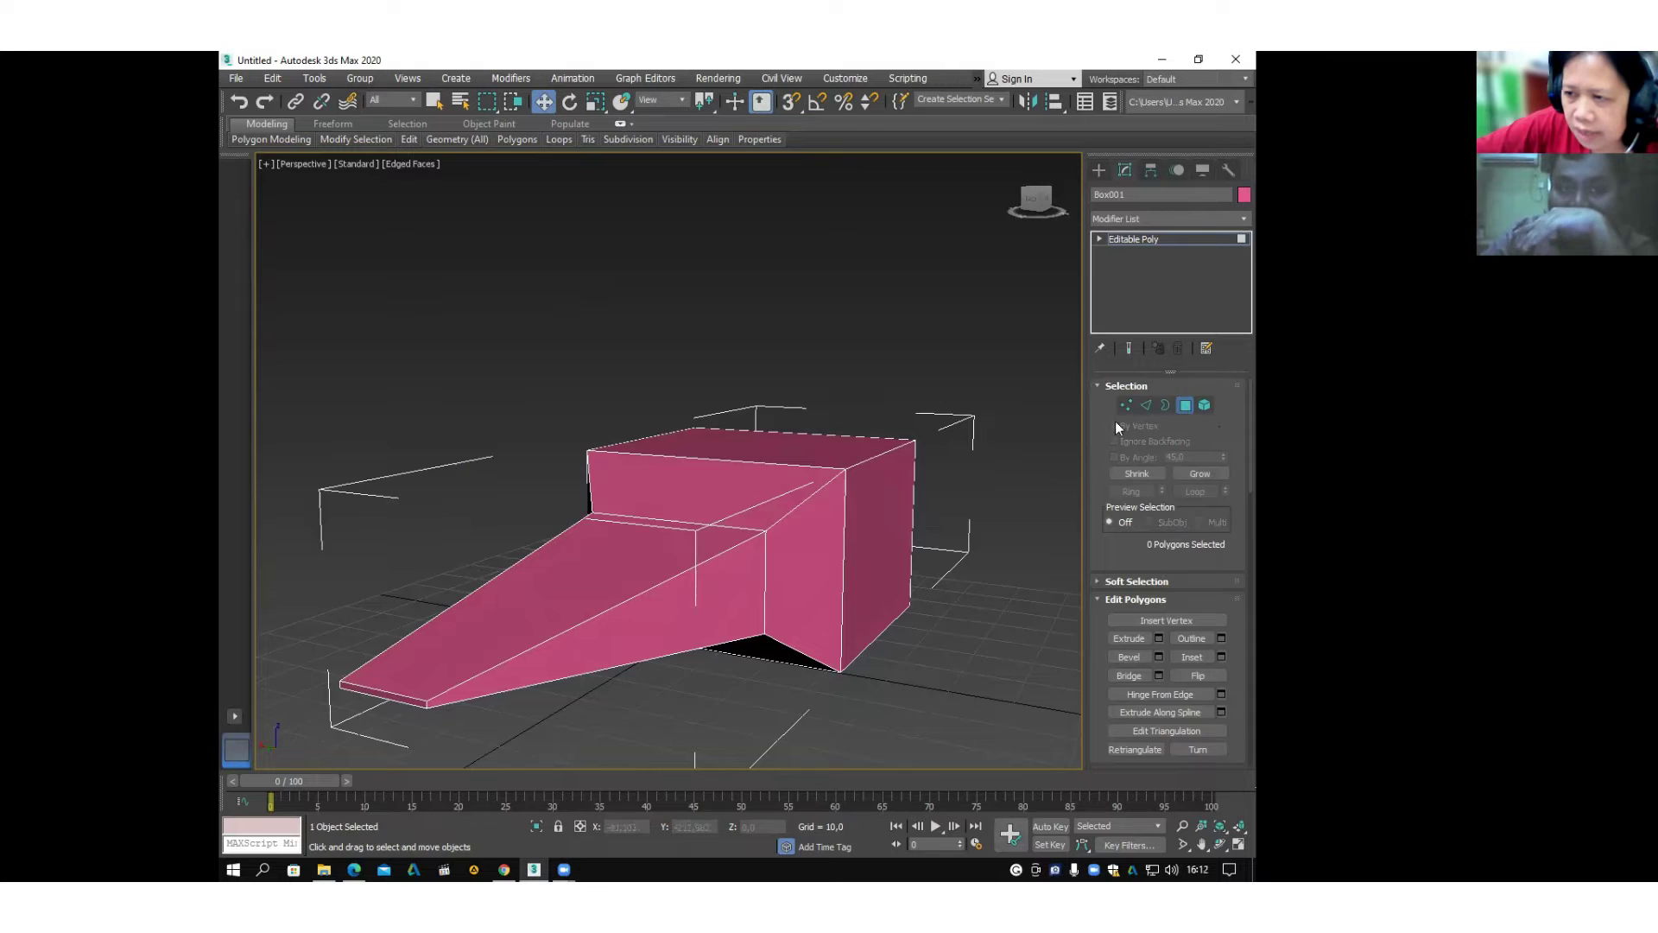
left_click(954, 450)
scroll(953, 456, "down", 4)
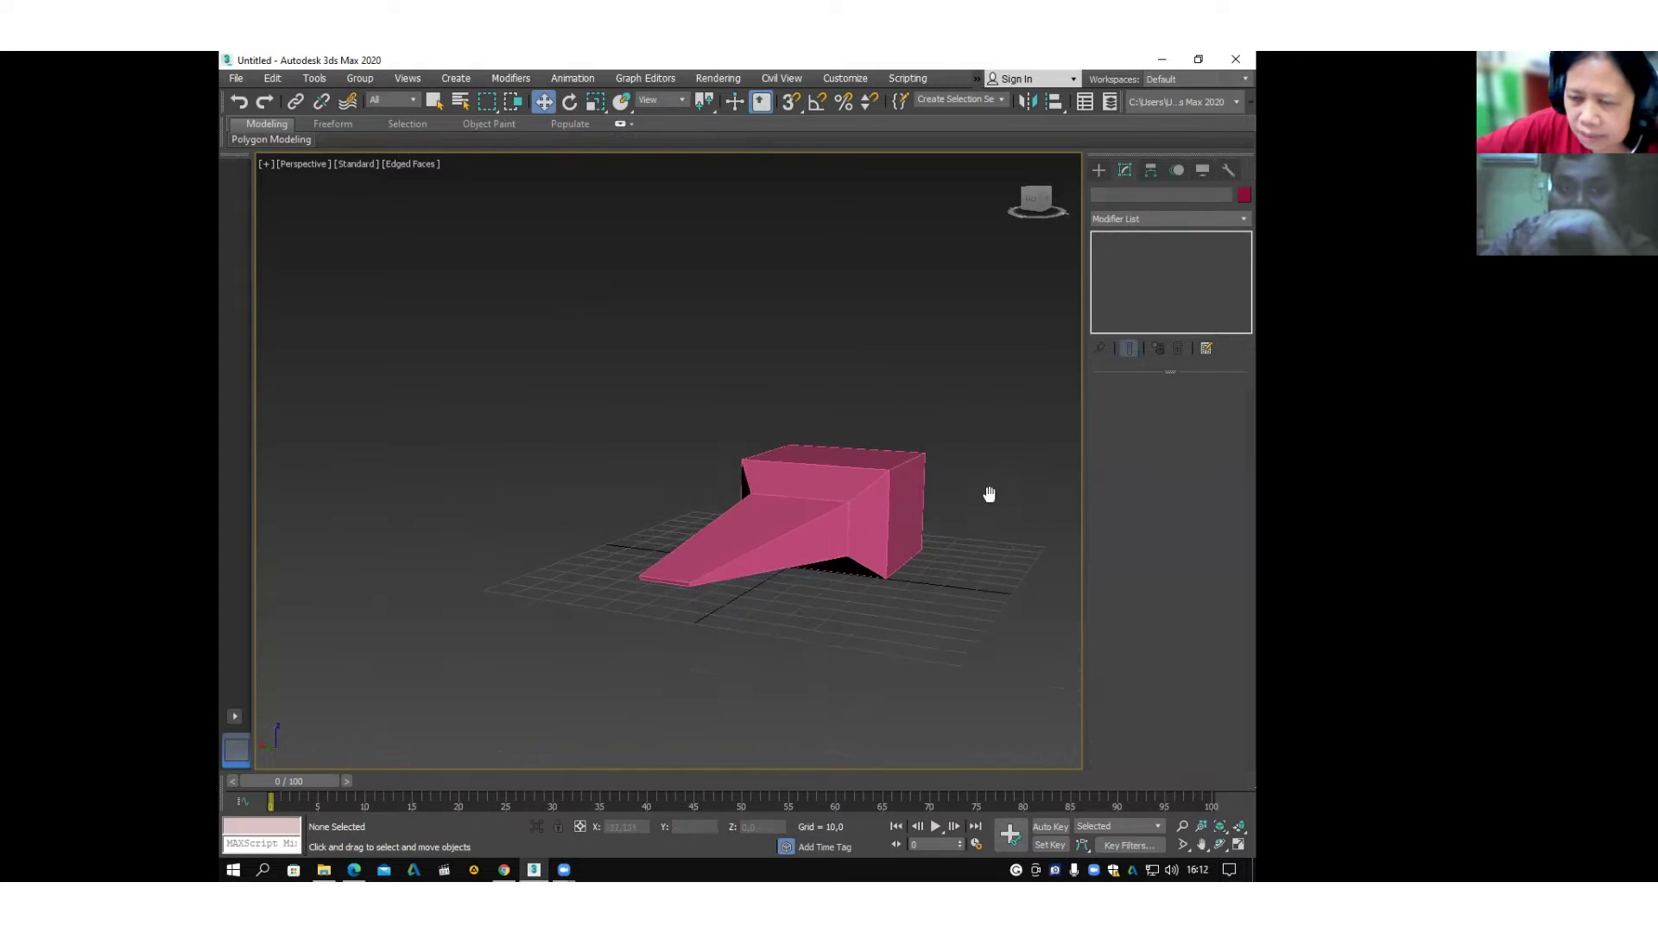
Delete the finned box from the scene.
left_click(1220, 843)
left_click_drag(930, 601, 776, 444)
right_click(768, 448)
middle_click_drag(673, 516, 705, 518)
left_click(699, 539)
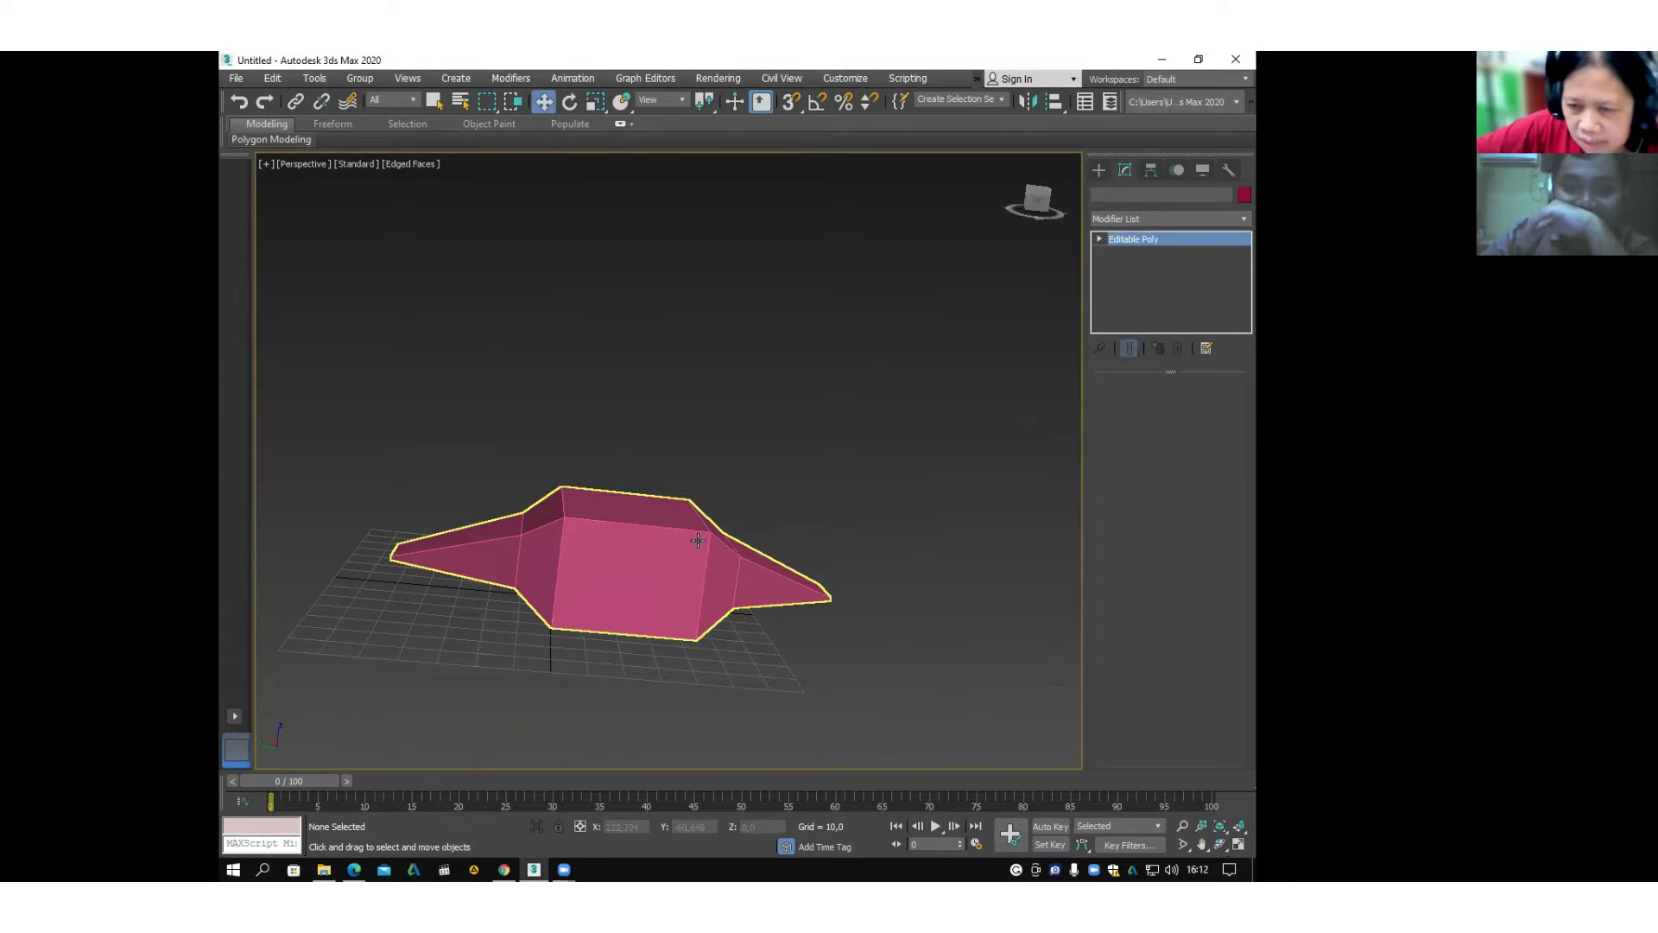
key("Delete")
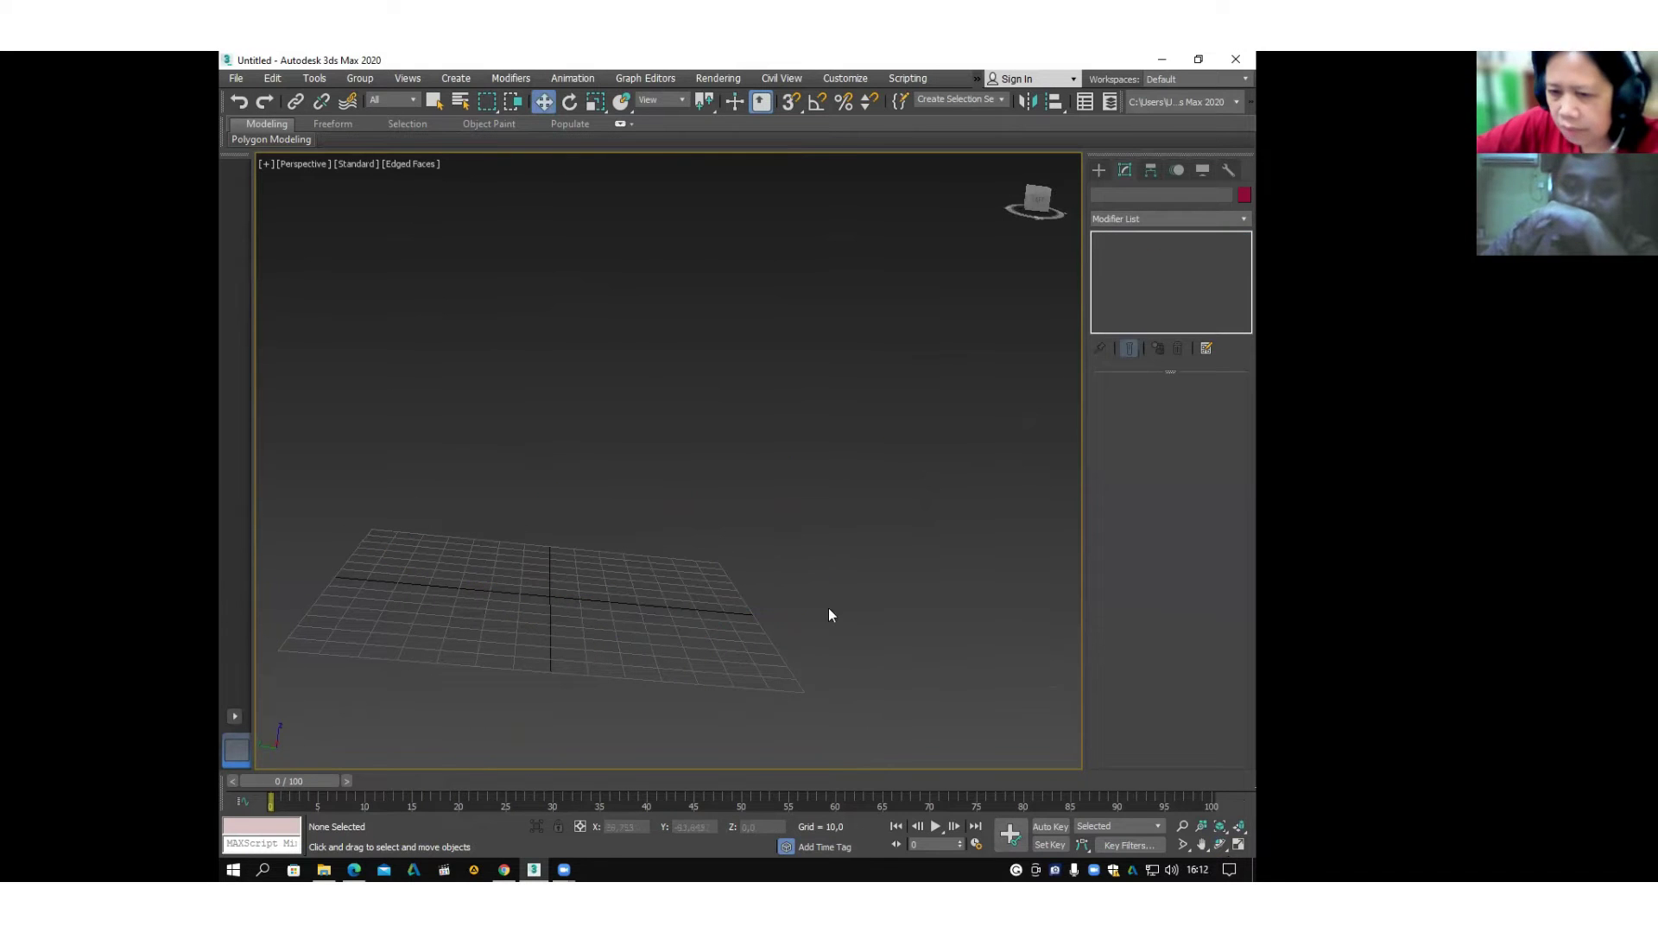
Create a new box about 39.1 long, 54.6 wide and 32.3 high near the grid's centre.
left_click(1220, 843)
left_click_drag(907, 470, 996, 444)
key("w")
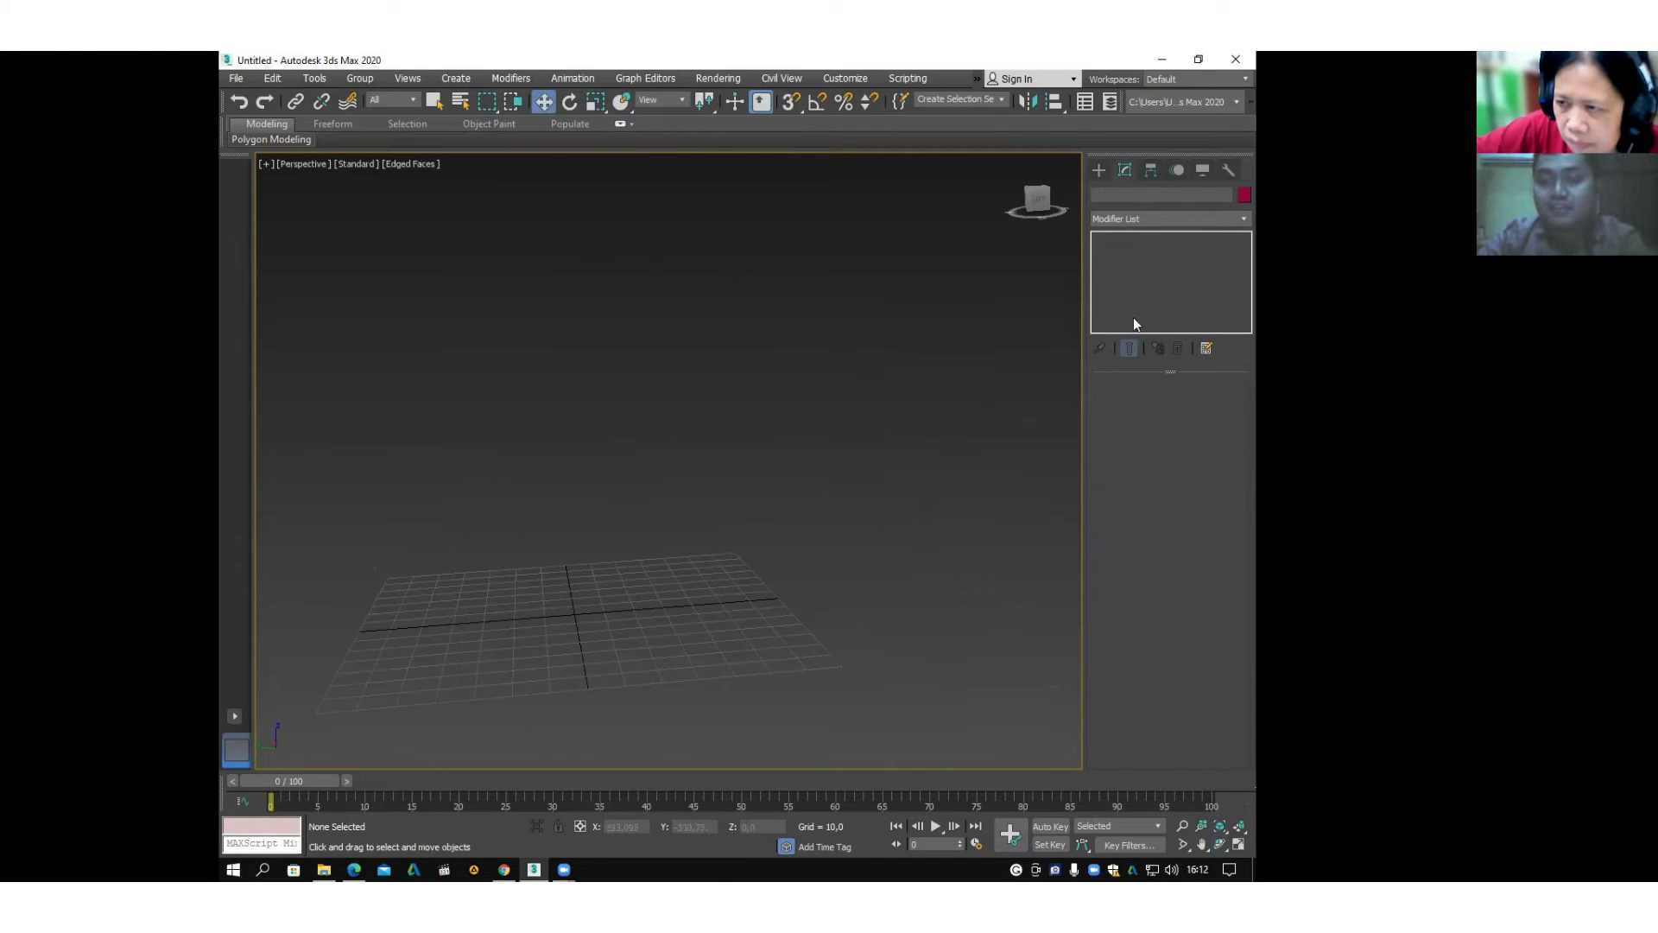
left_click(1098, 170)
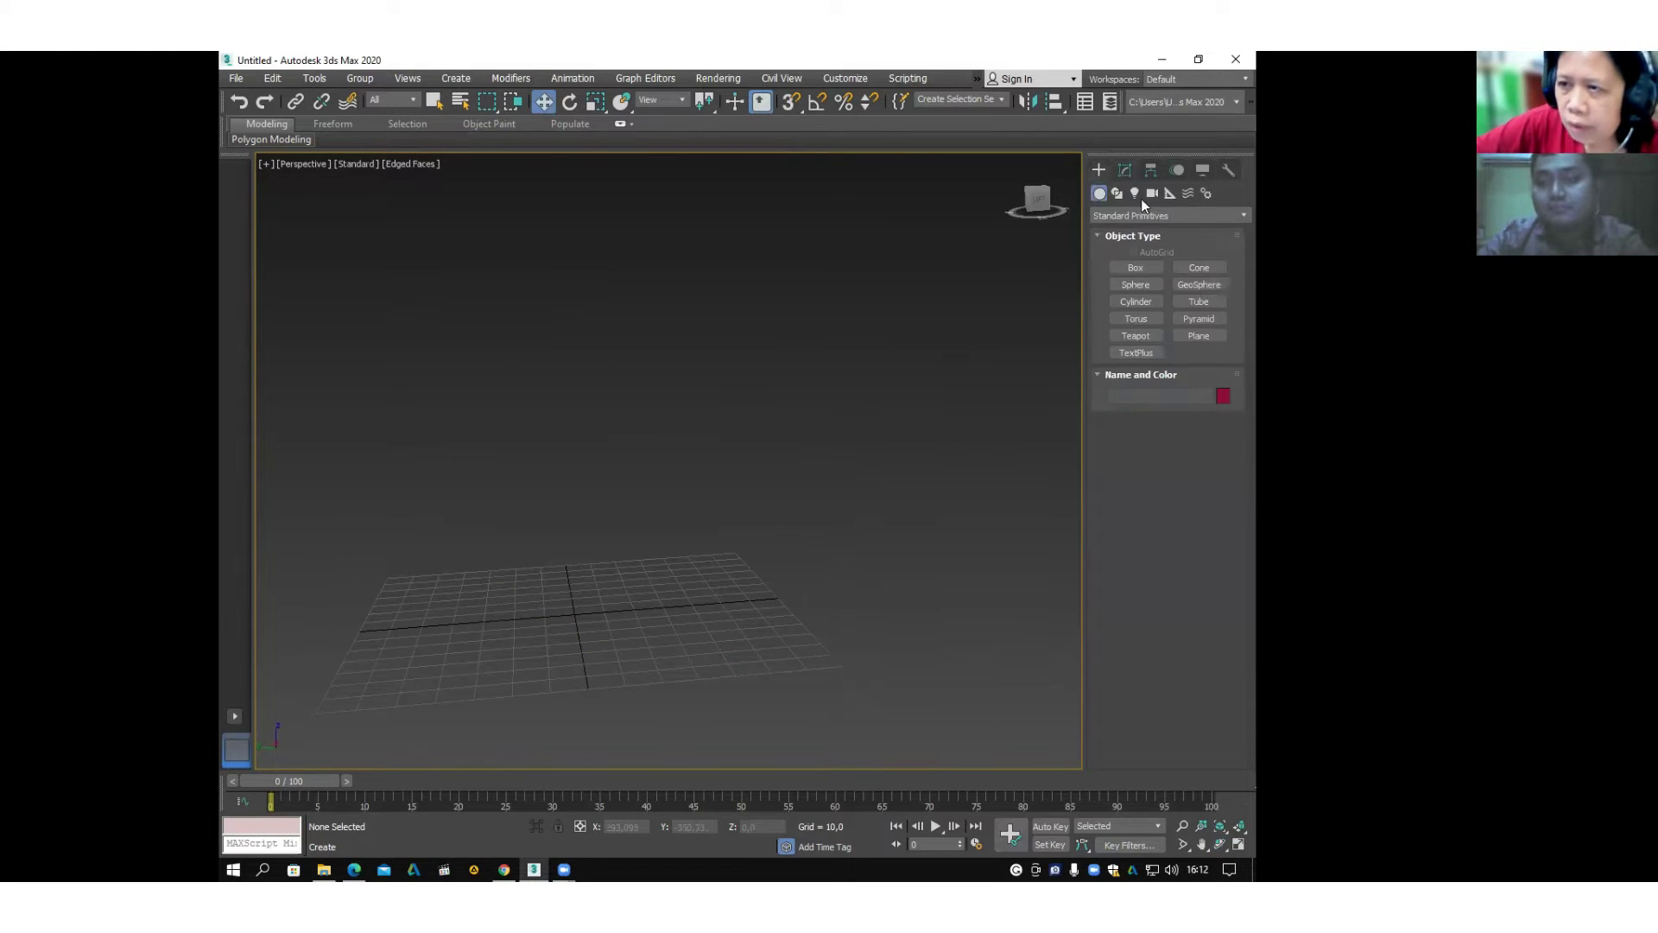
left_click(1136, 268)
left_click_drag(614, 592, 758, 631)
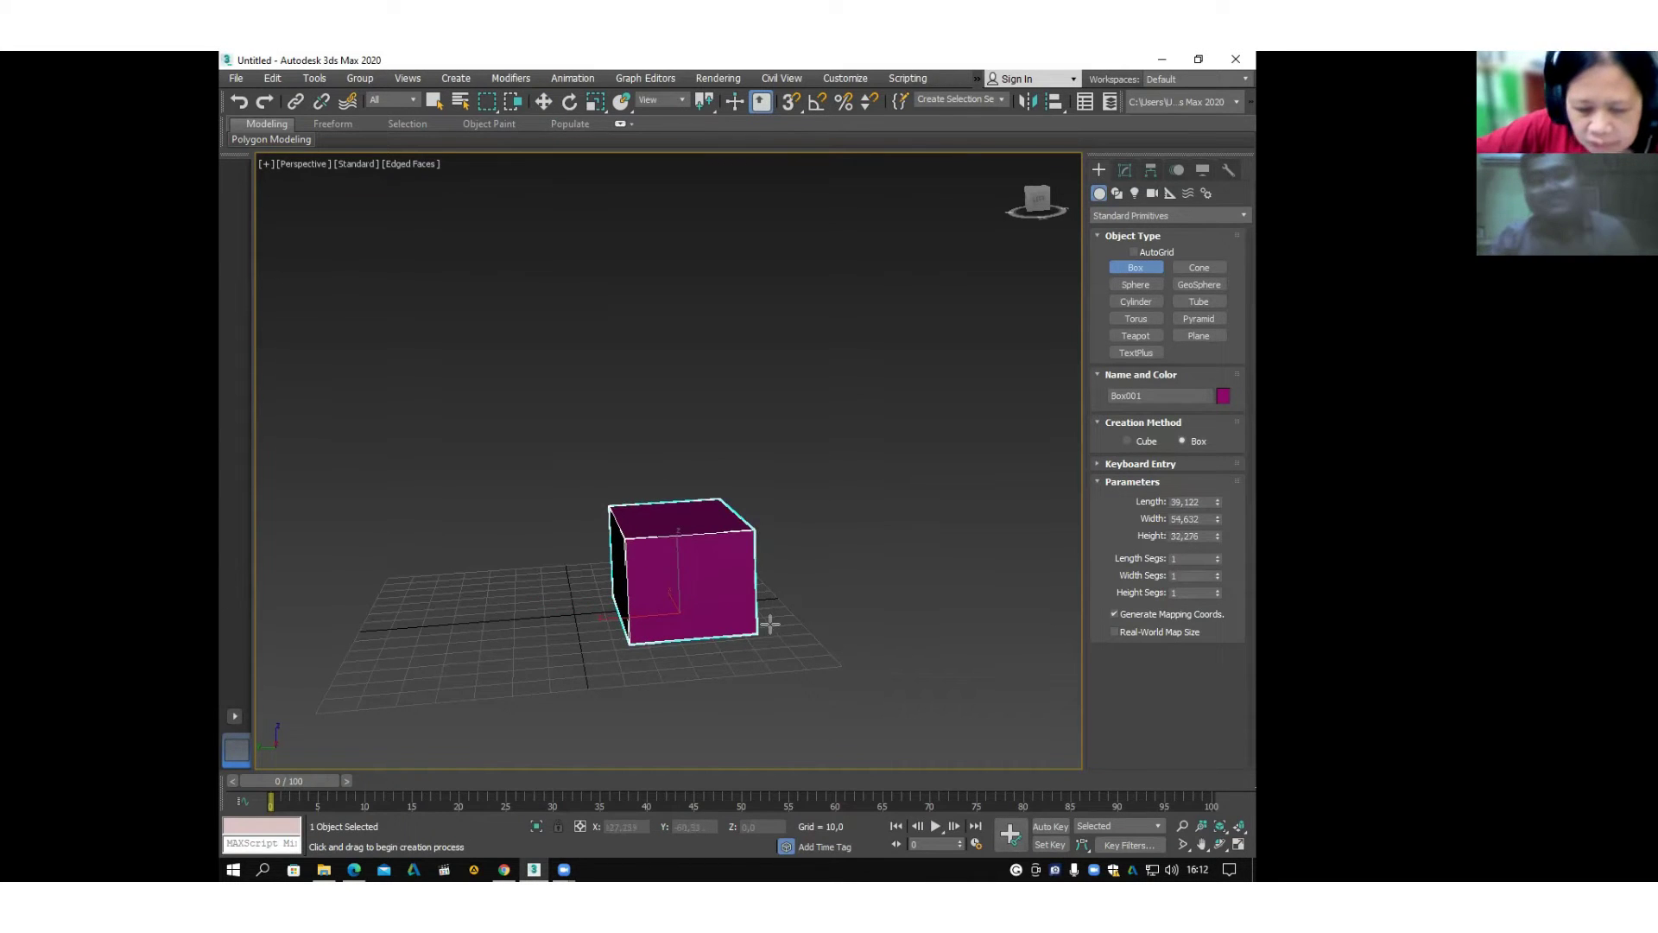
Toggle the viewport's edged-face display off and back on.
key("F3")
key("F3")
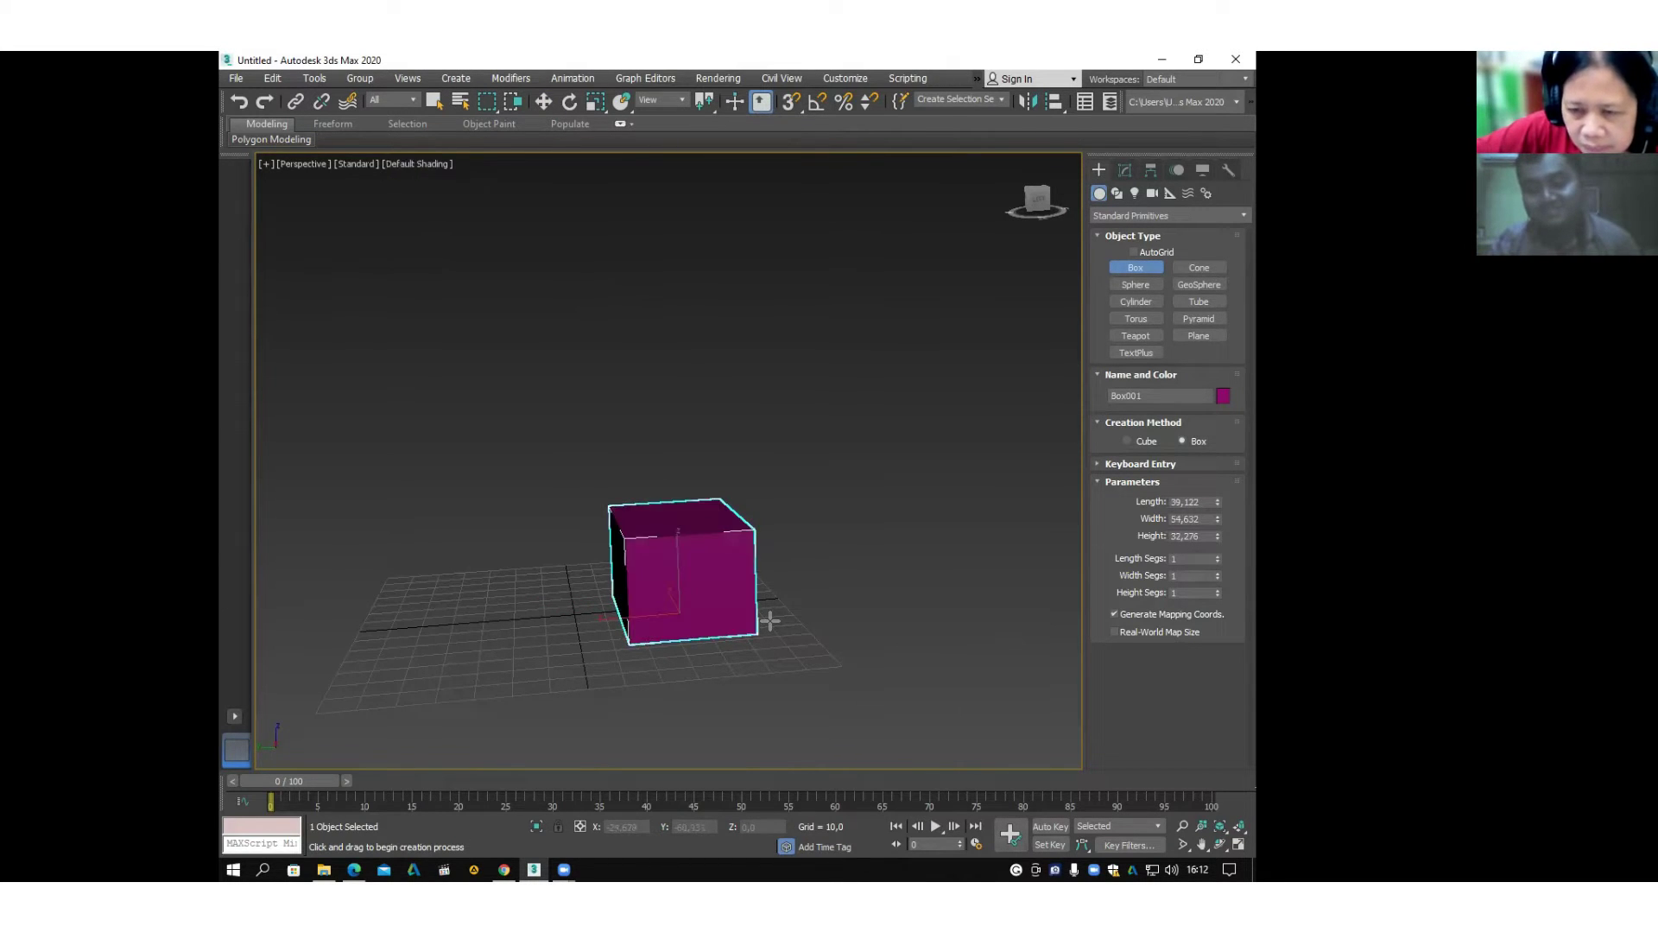
key("F4")
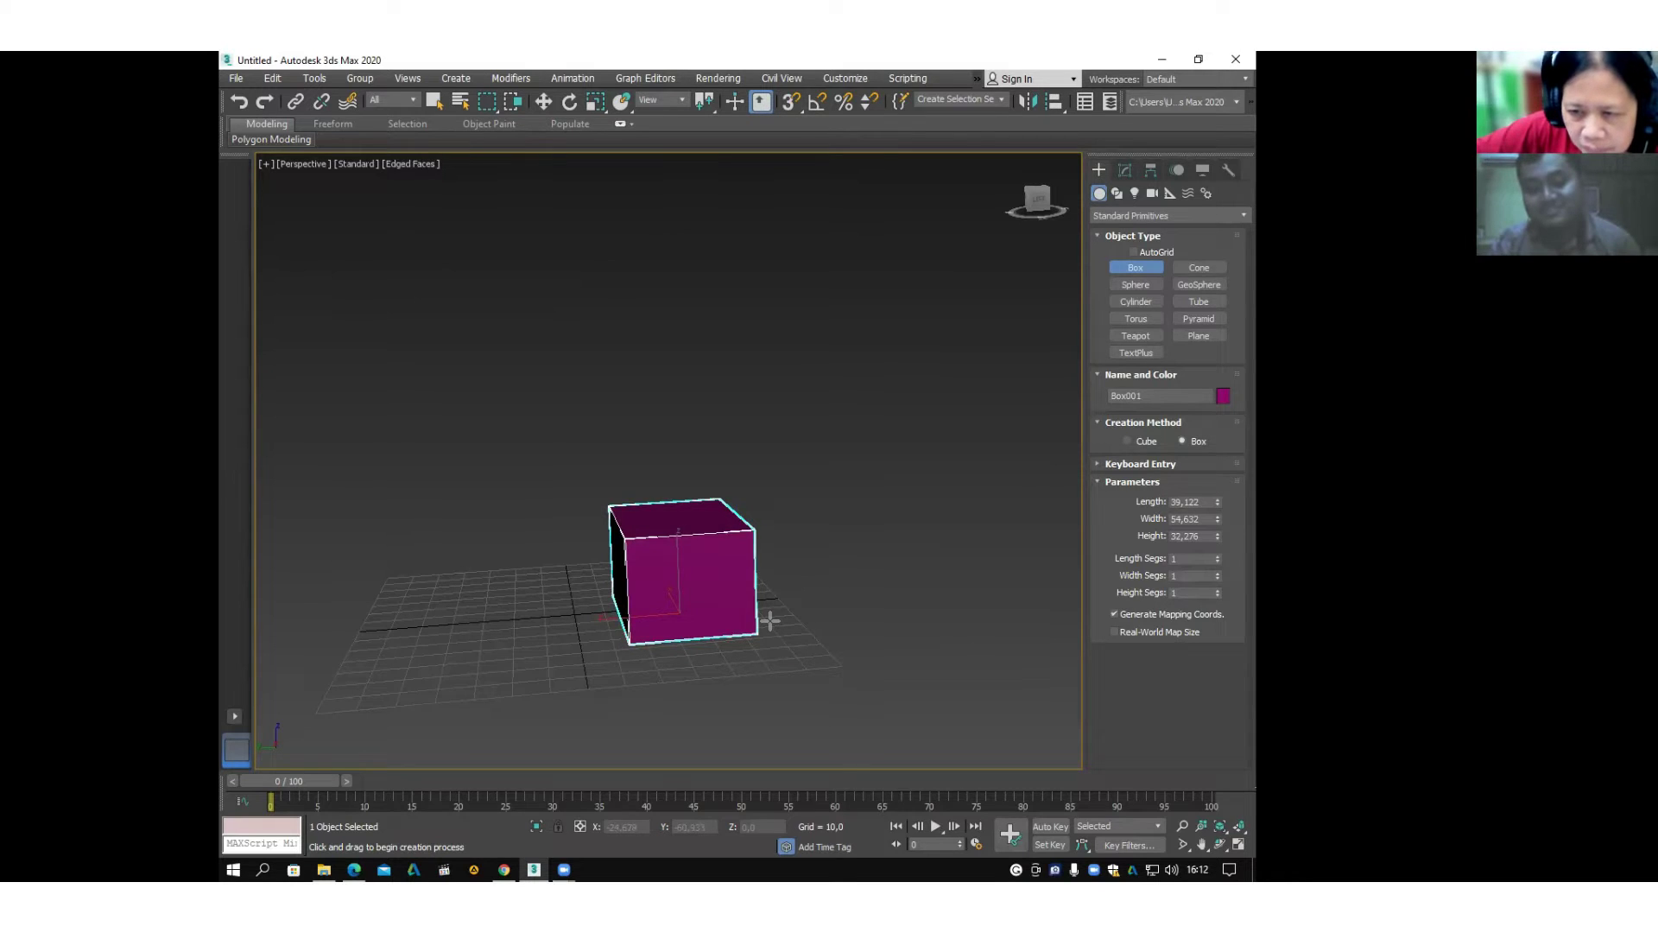
Finish box creation and convert the new purple box to an Editable Poly.
right_click(802, 584)
middle_click_drag(801, 584, 858, 583)
scroll(740, 562, "up", 3)
scroll(708, 535, "down", 2)
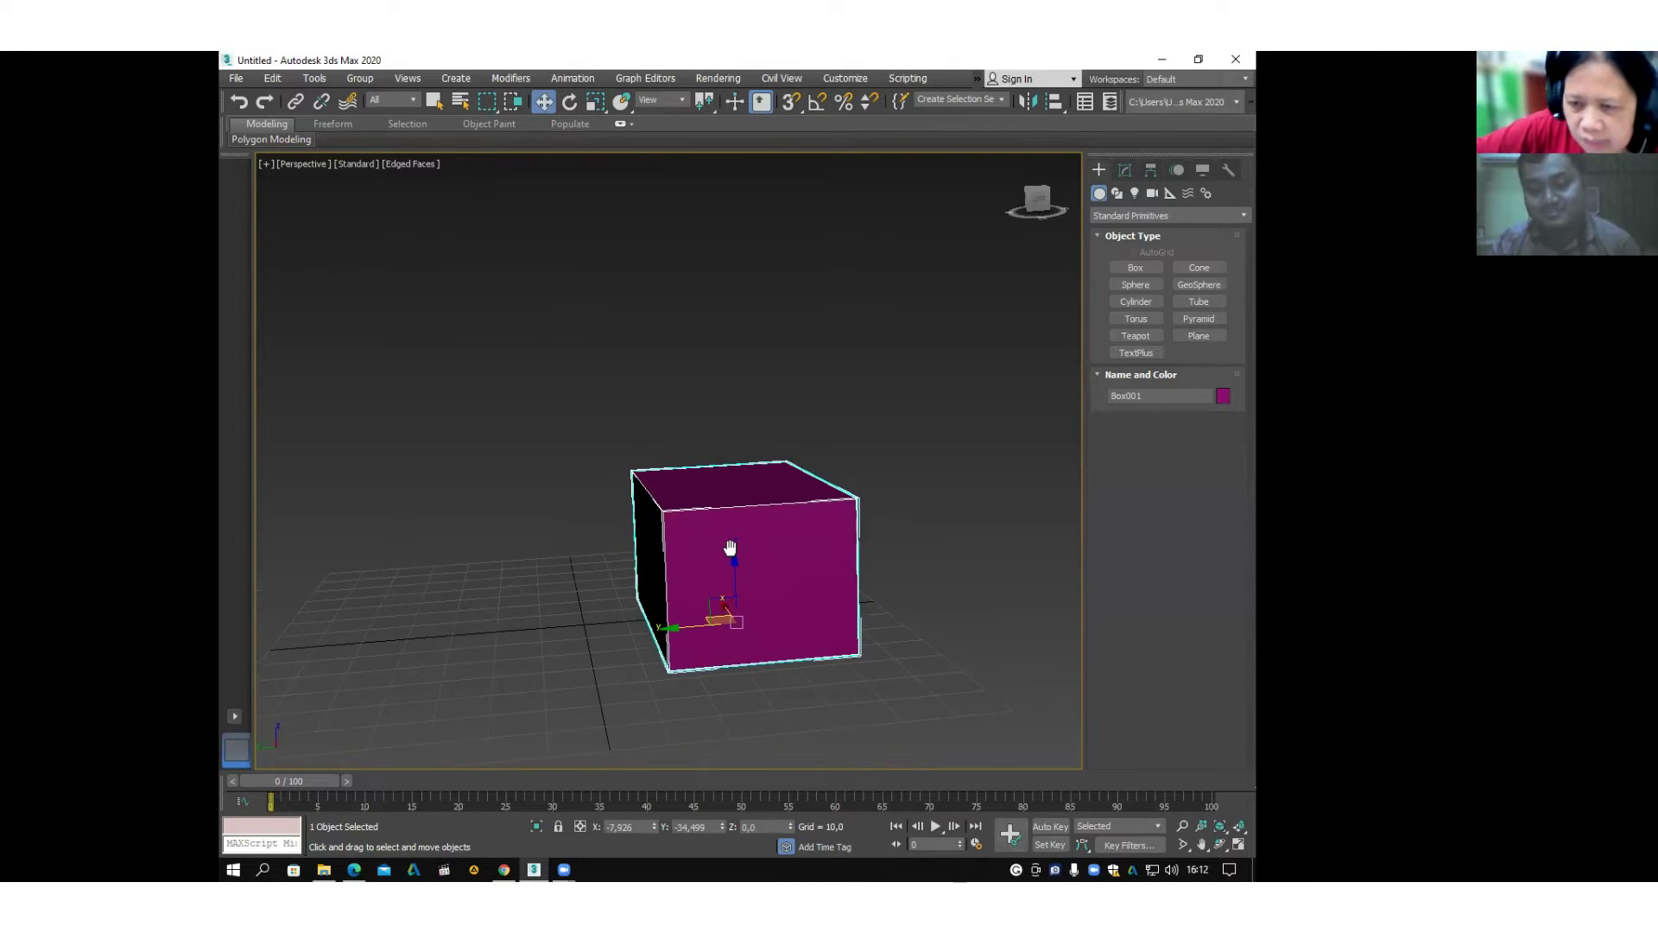
right_click(794, 557)
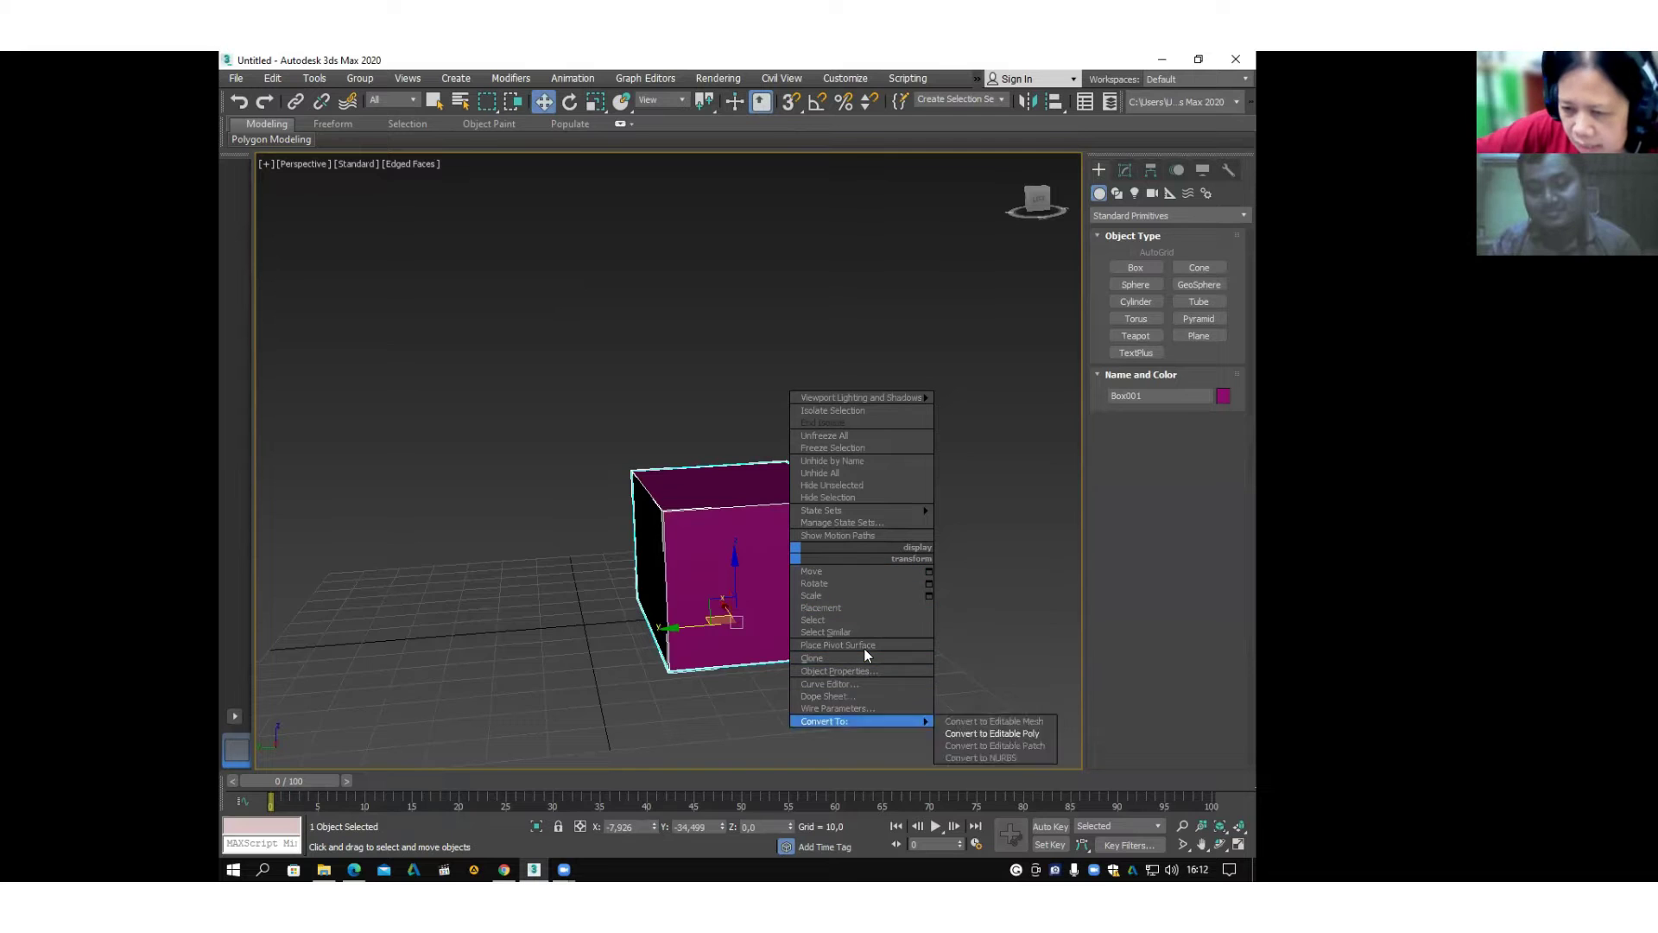
left_click(991, 734)
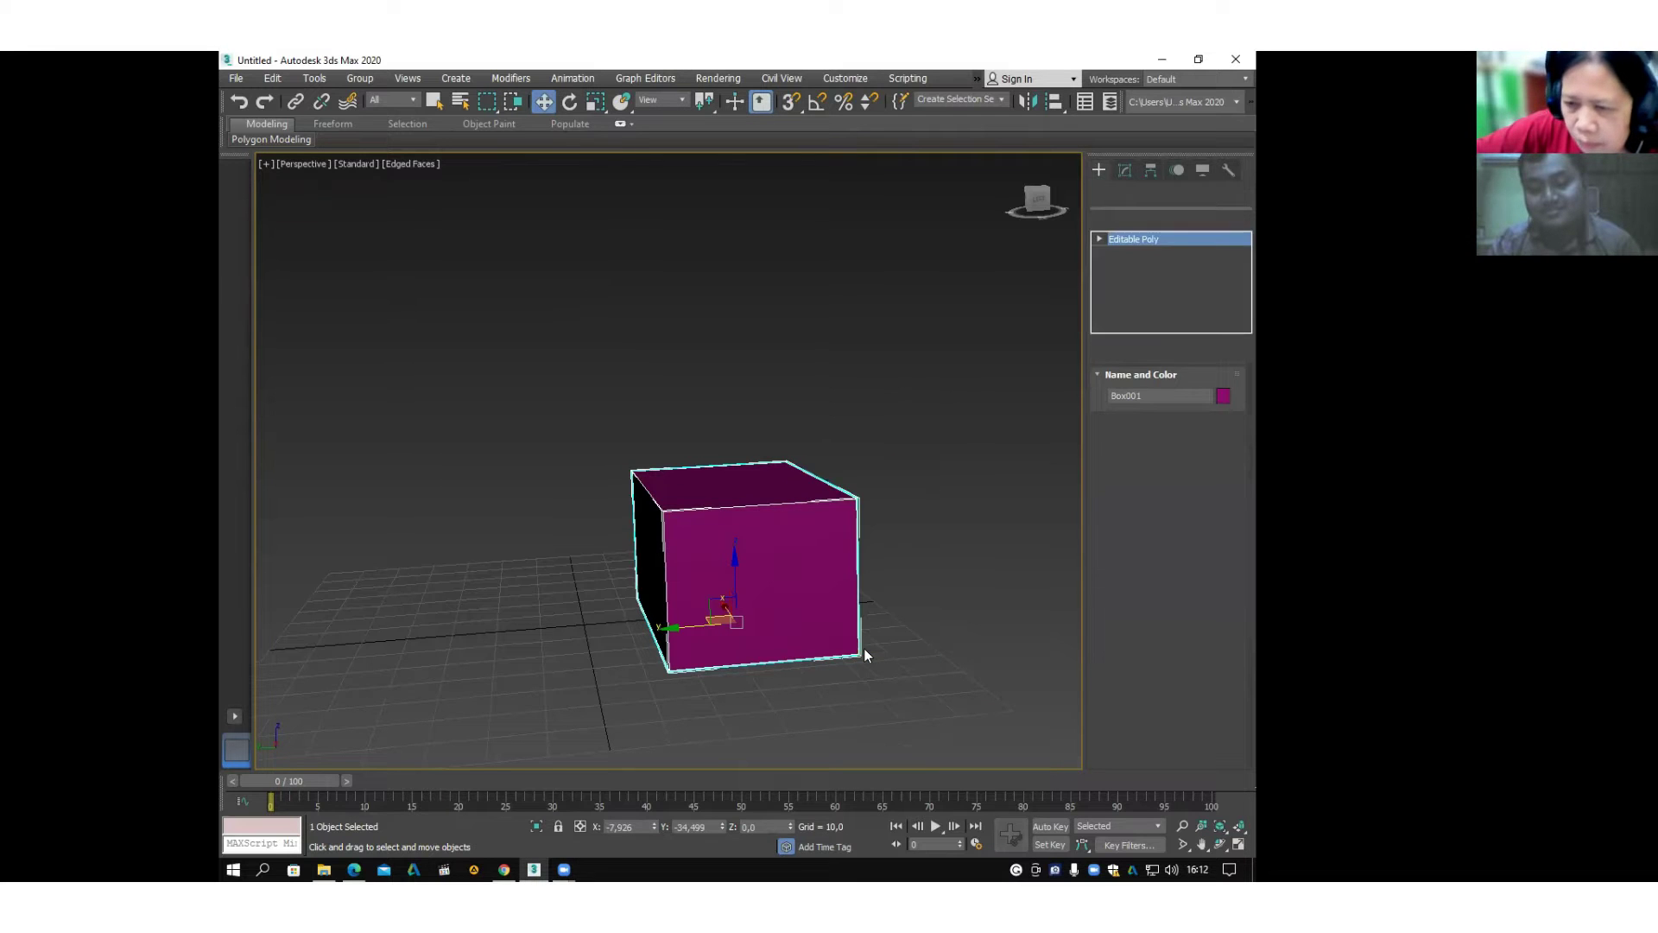
Select the two opposite end faces of the purple box together at Polygon level.
left_click(1184, 406)
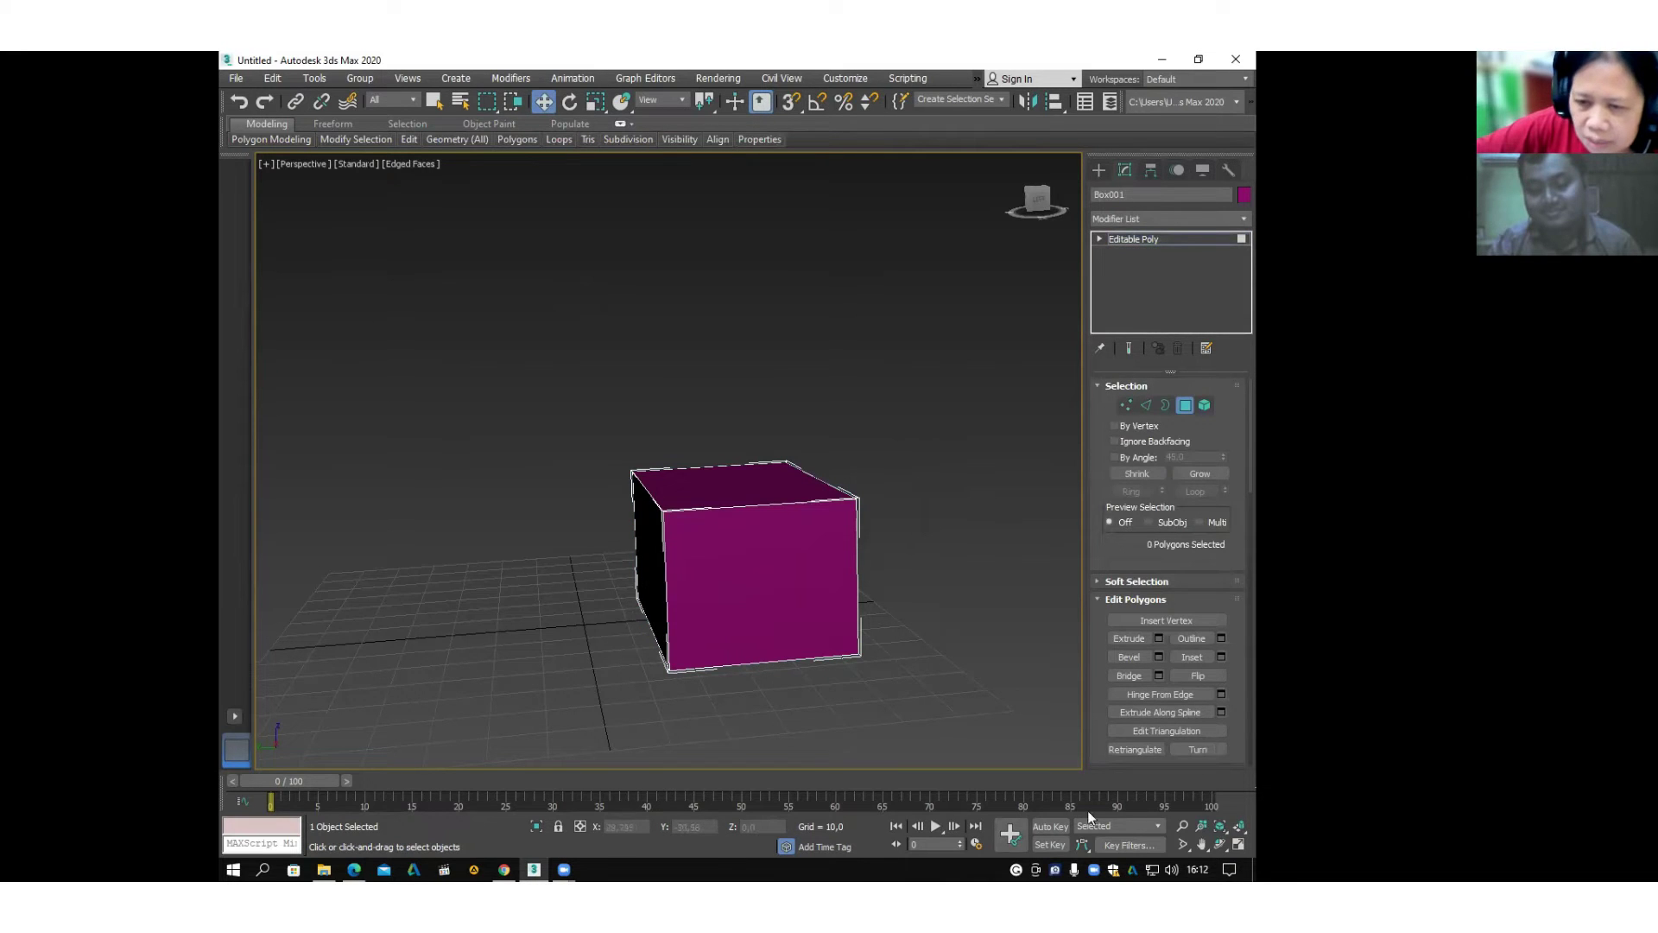
left_click(736, 539)
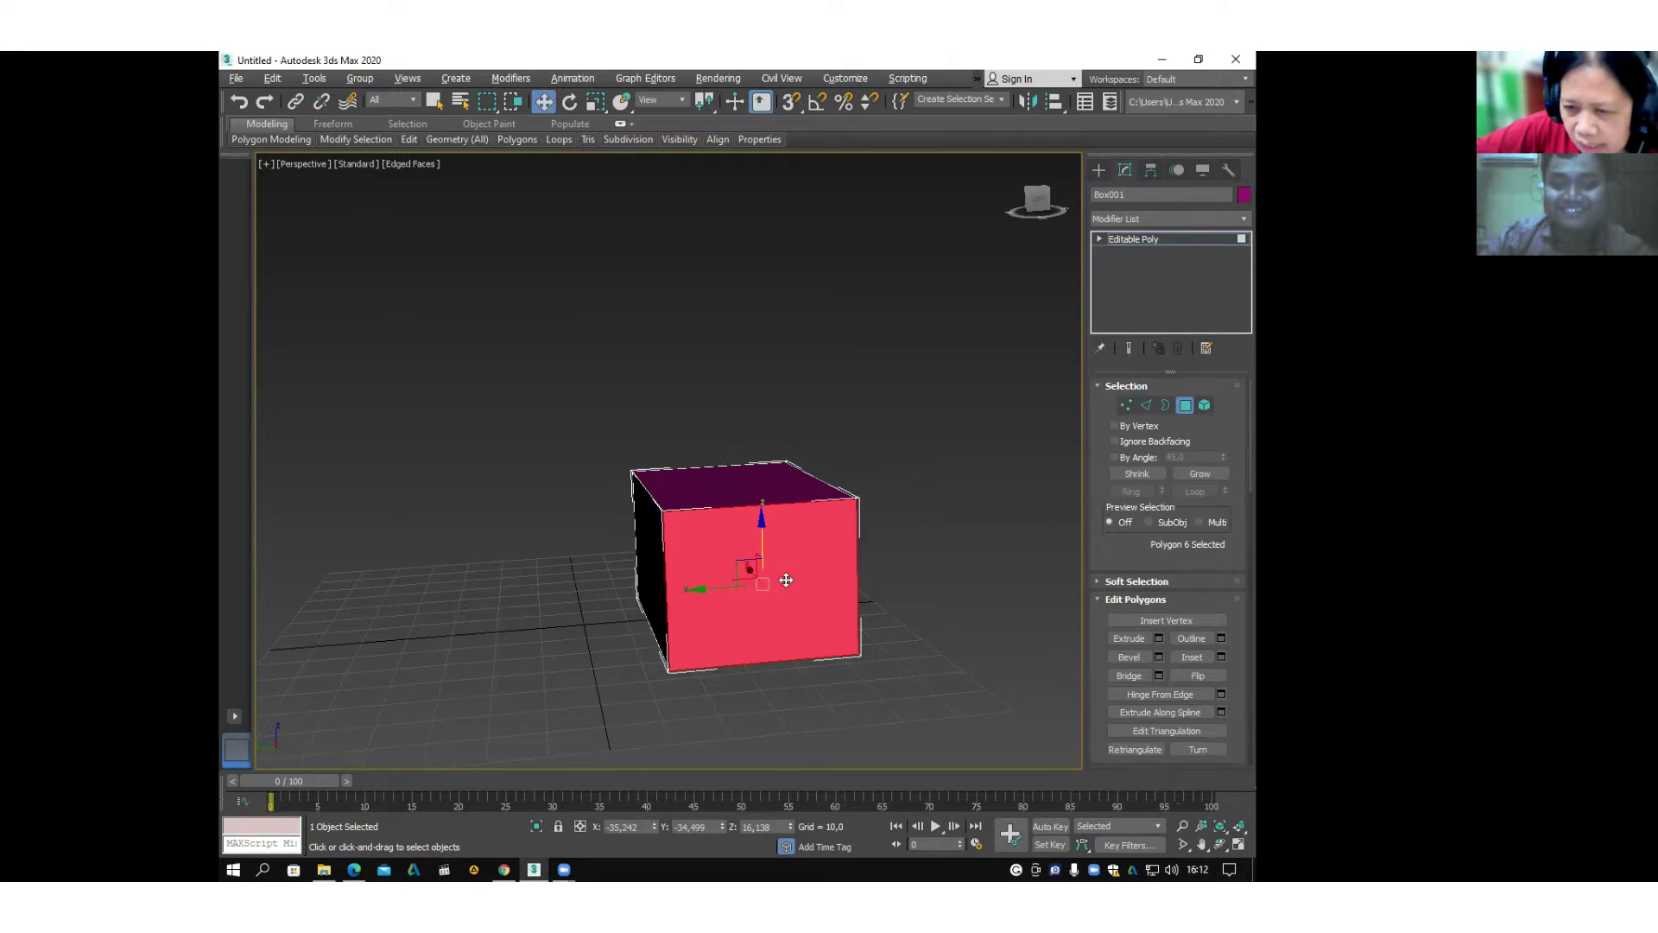
middle_click_drag(787, 577, 944, 608, "alt")
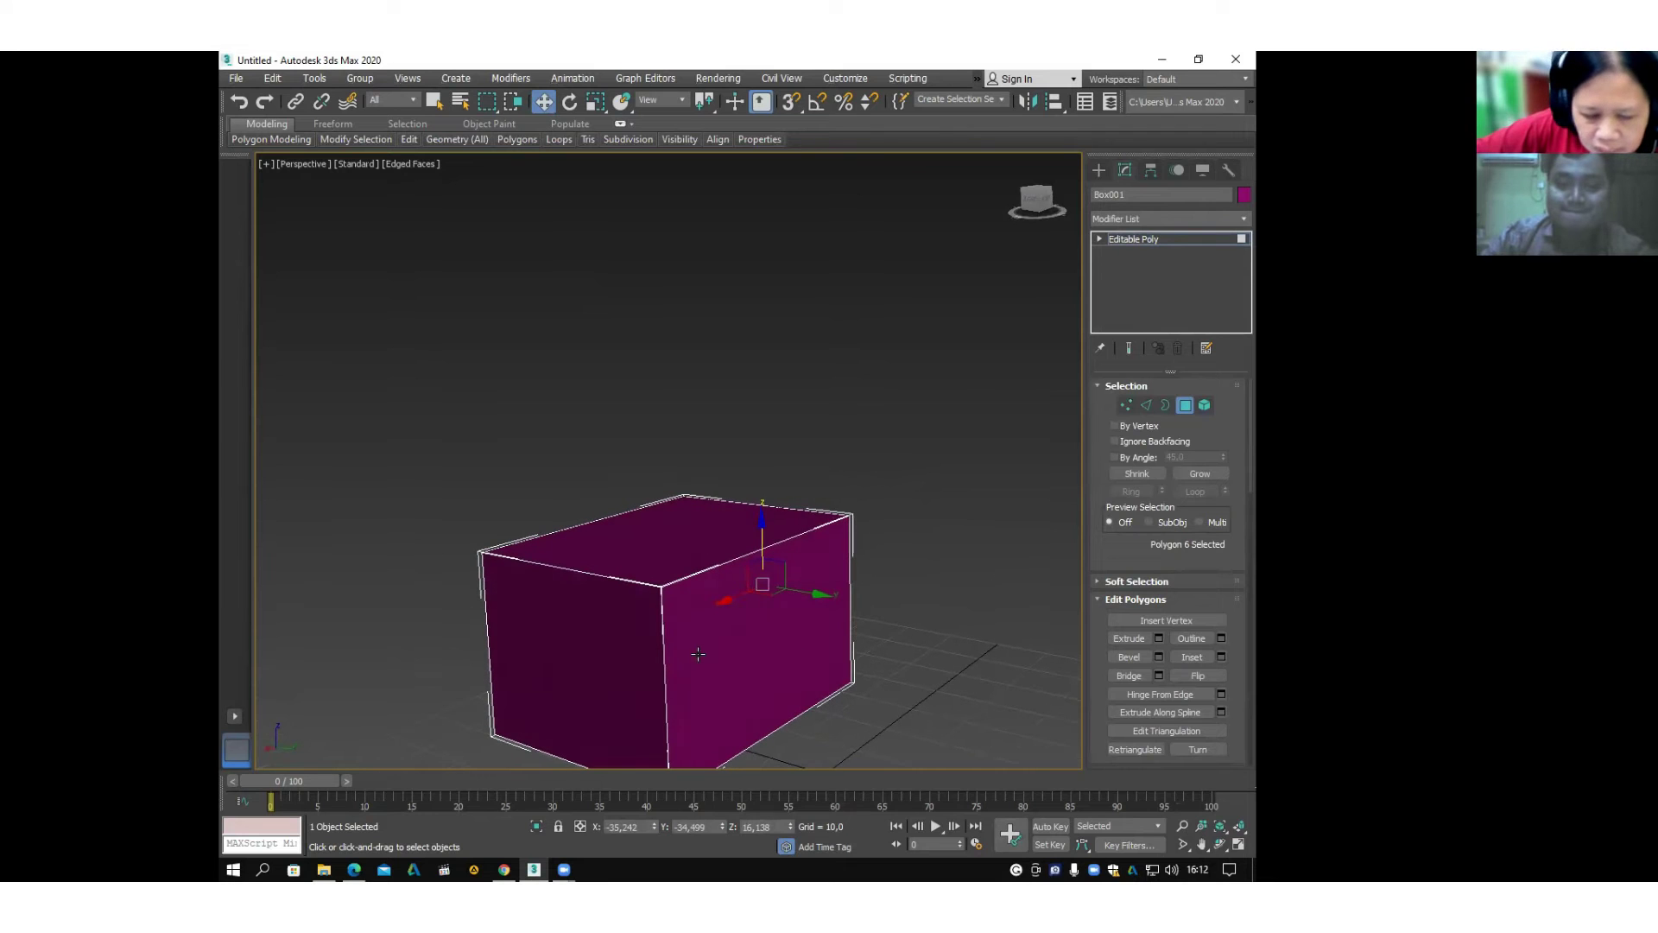
left_click(633, 628, "ctrl")
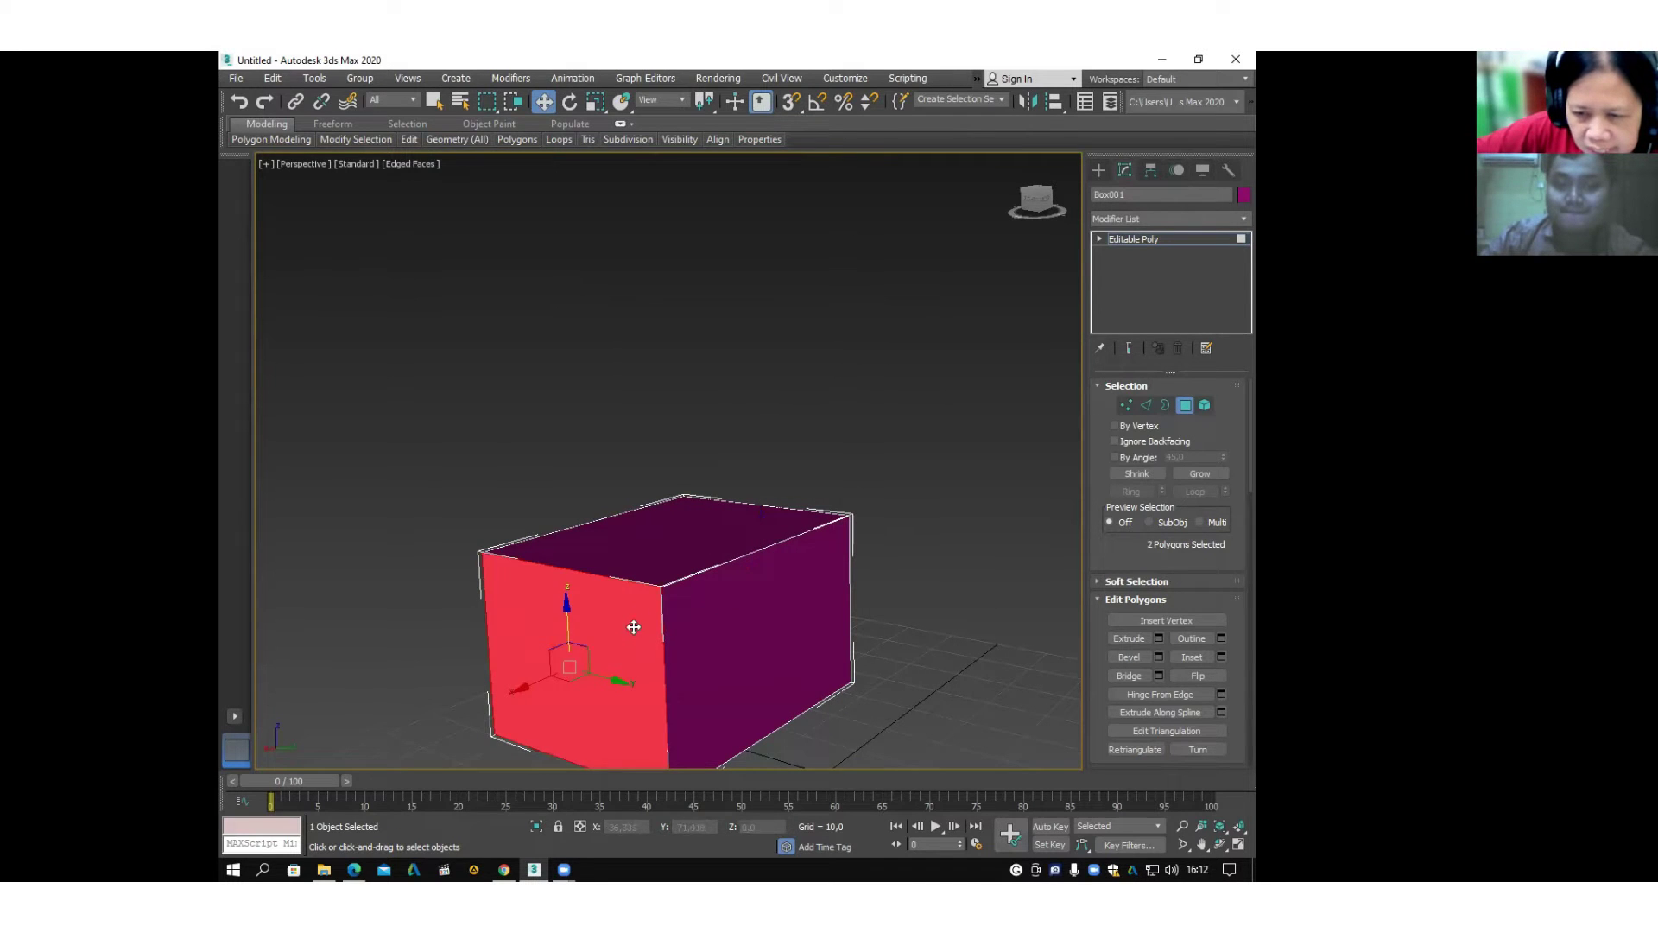
middle_click_drag(650, 594, 695, 578)
middle_click_drag(810, 592, 812, 495, "alt")
Bevel the two selected end faces of the purple box outward a short distance, tapering them to smaller faces.
right_click(813, 479)
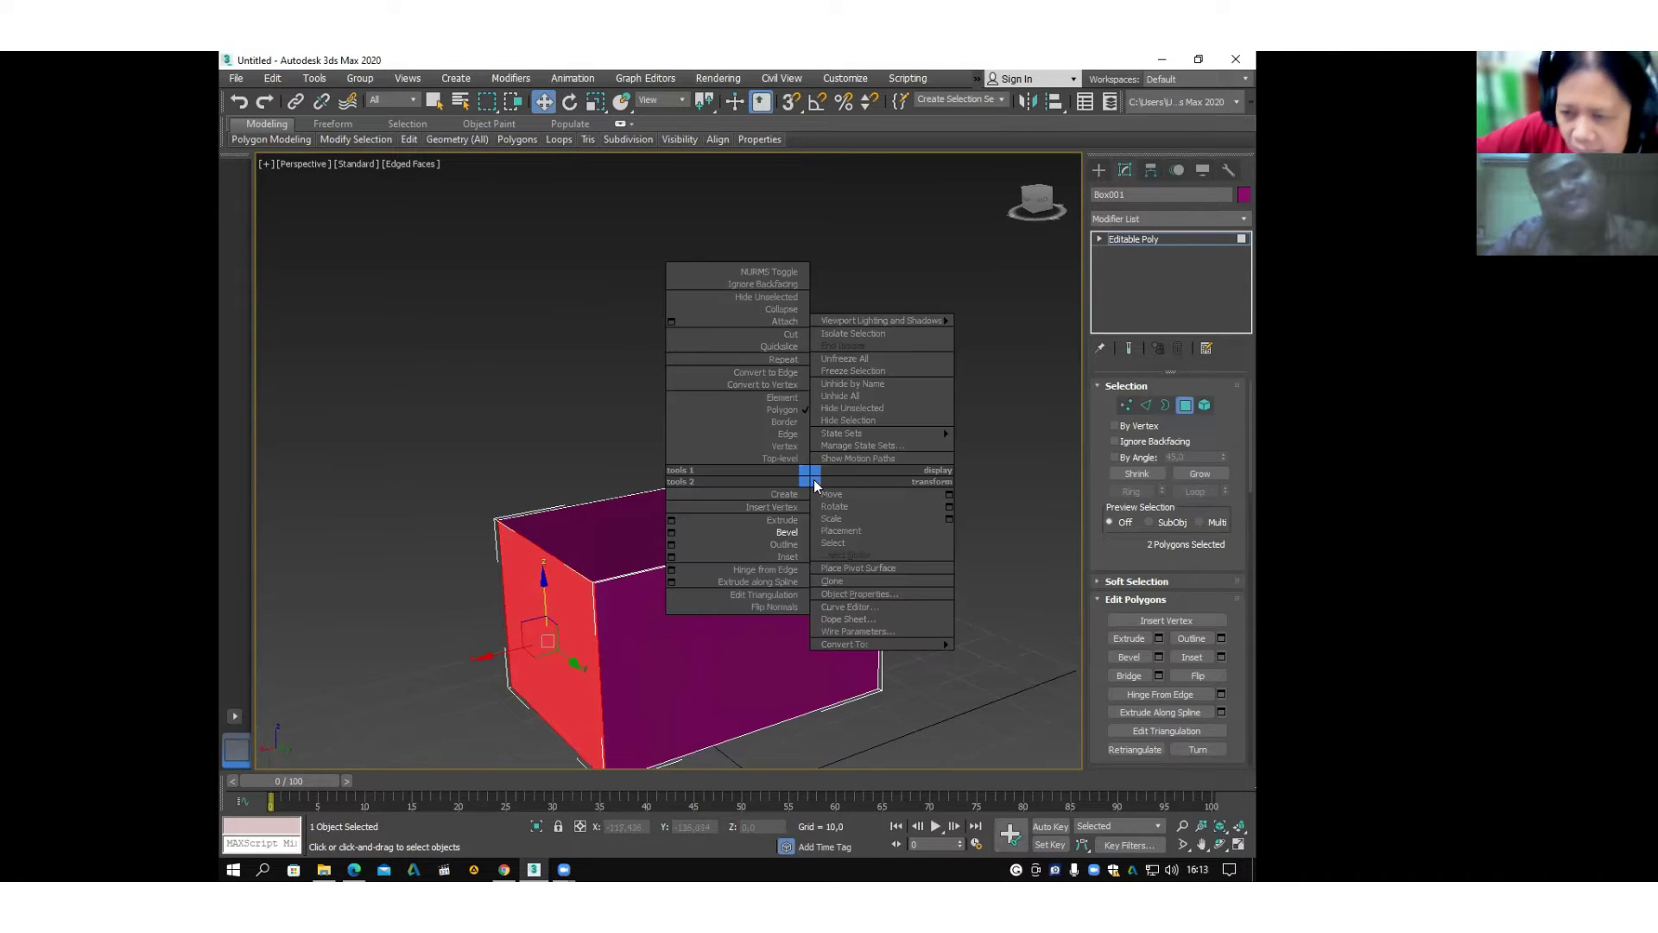
left_click(784, 533)
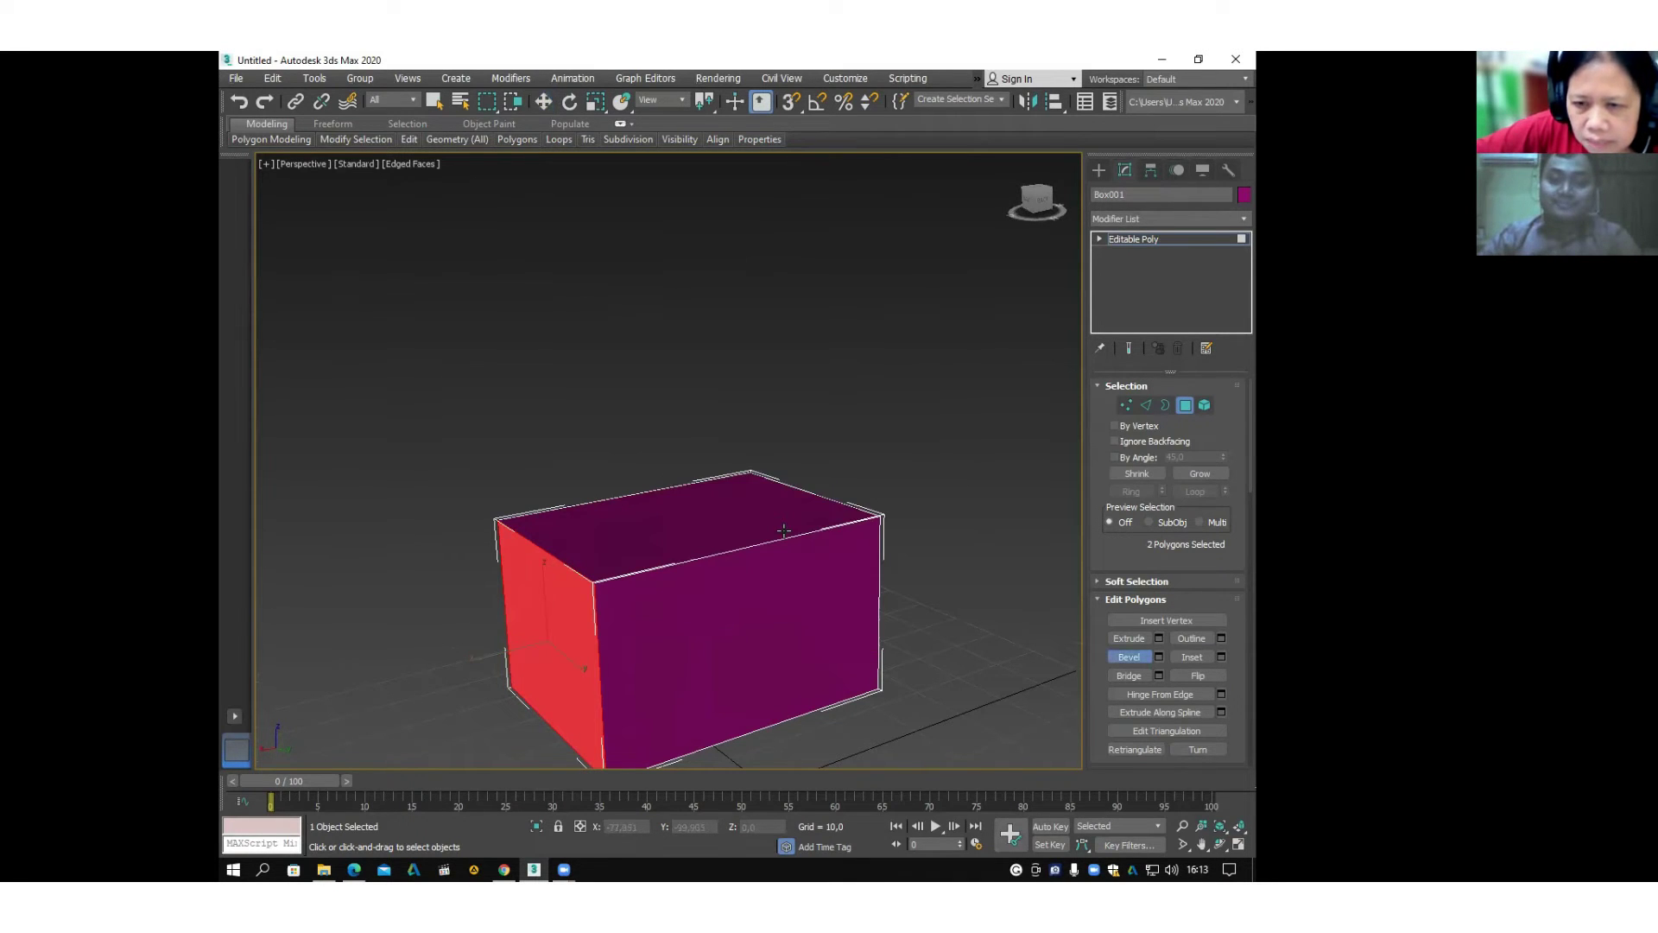
left_click(562, 628)
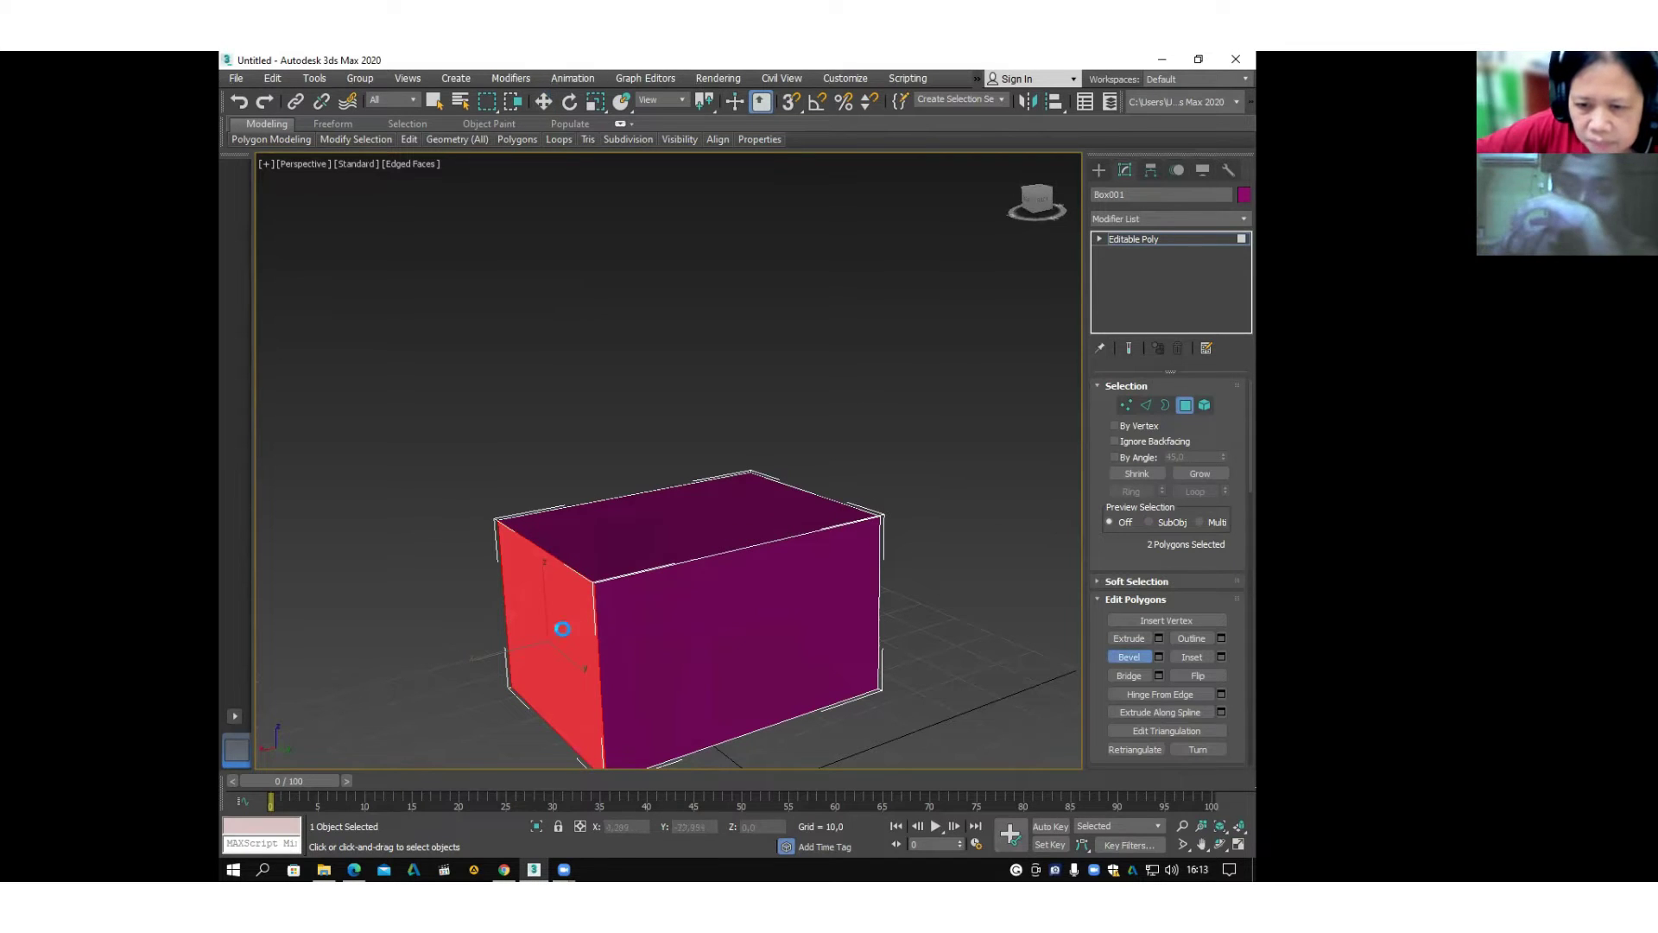
middle_click_drag(575, 622, 582, 602)
left_click(593, 573)
left_click(593, 573)
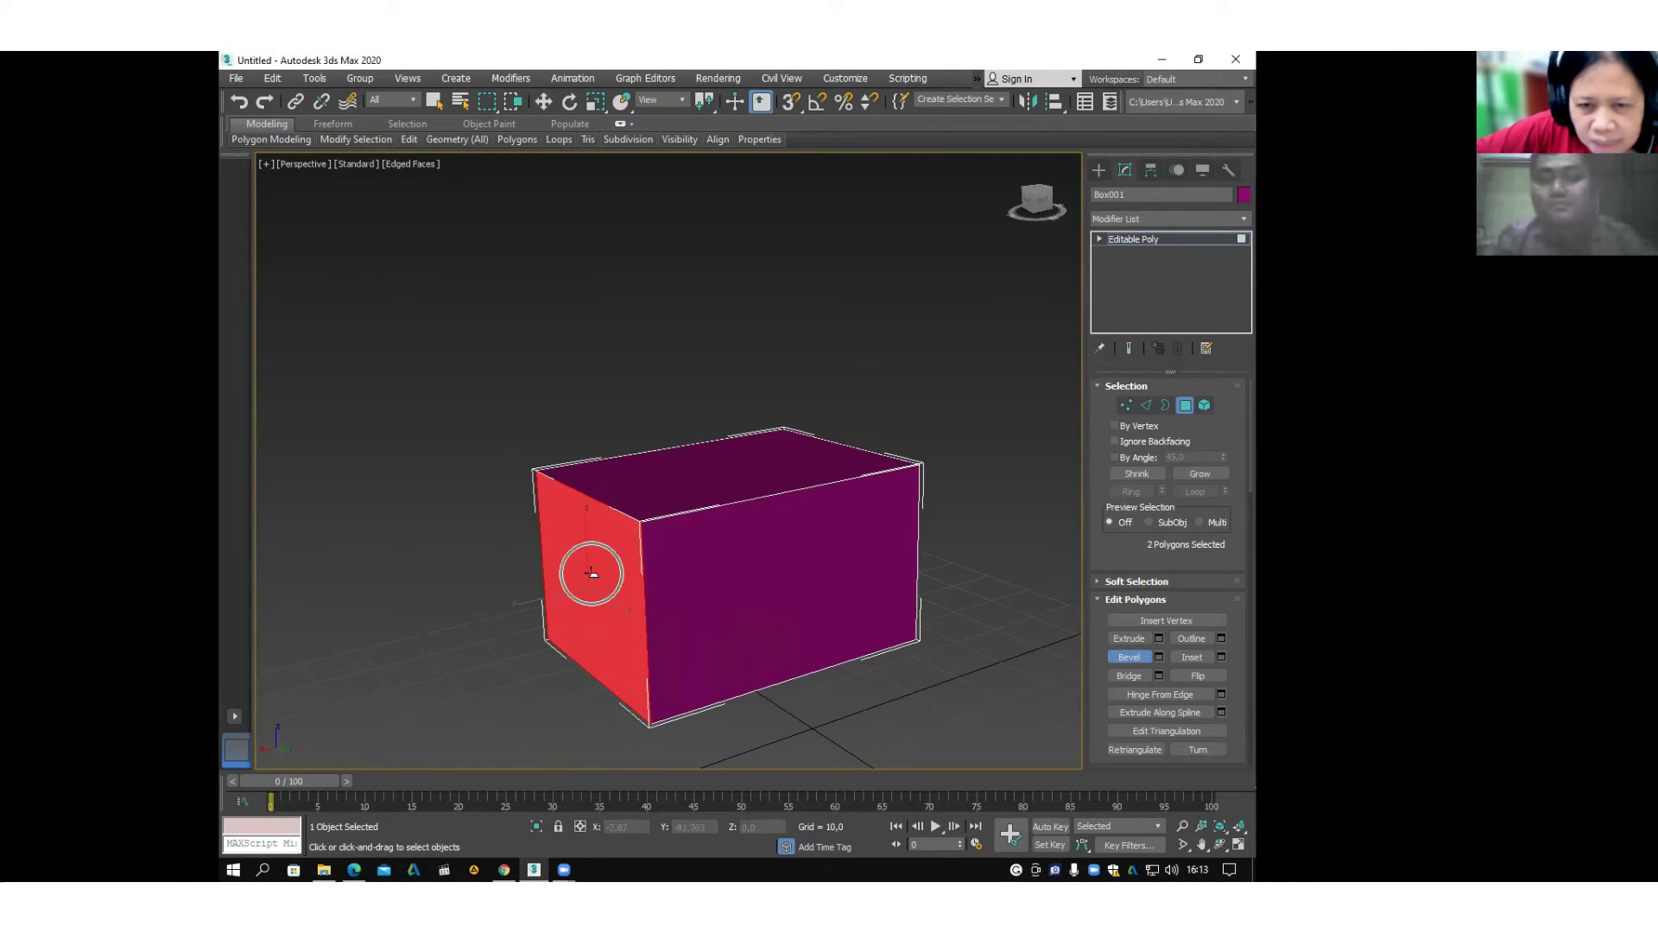
left_click(592, 573)
left_click(593, 574)
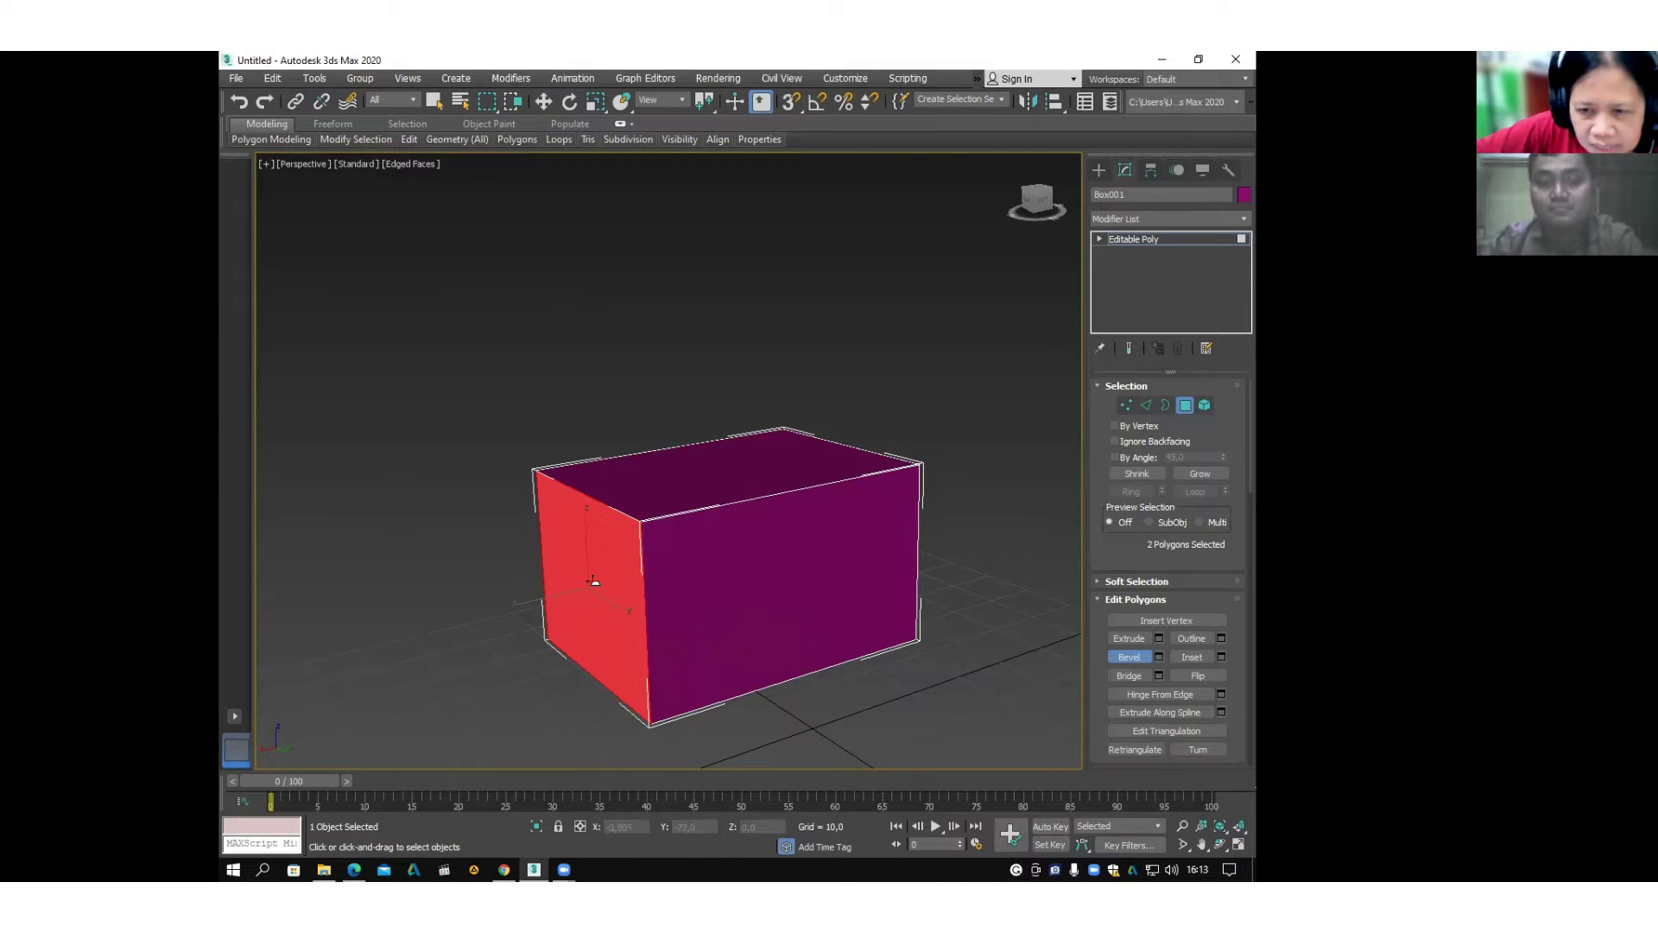
left_click_drag(594, 581, 580, 520)
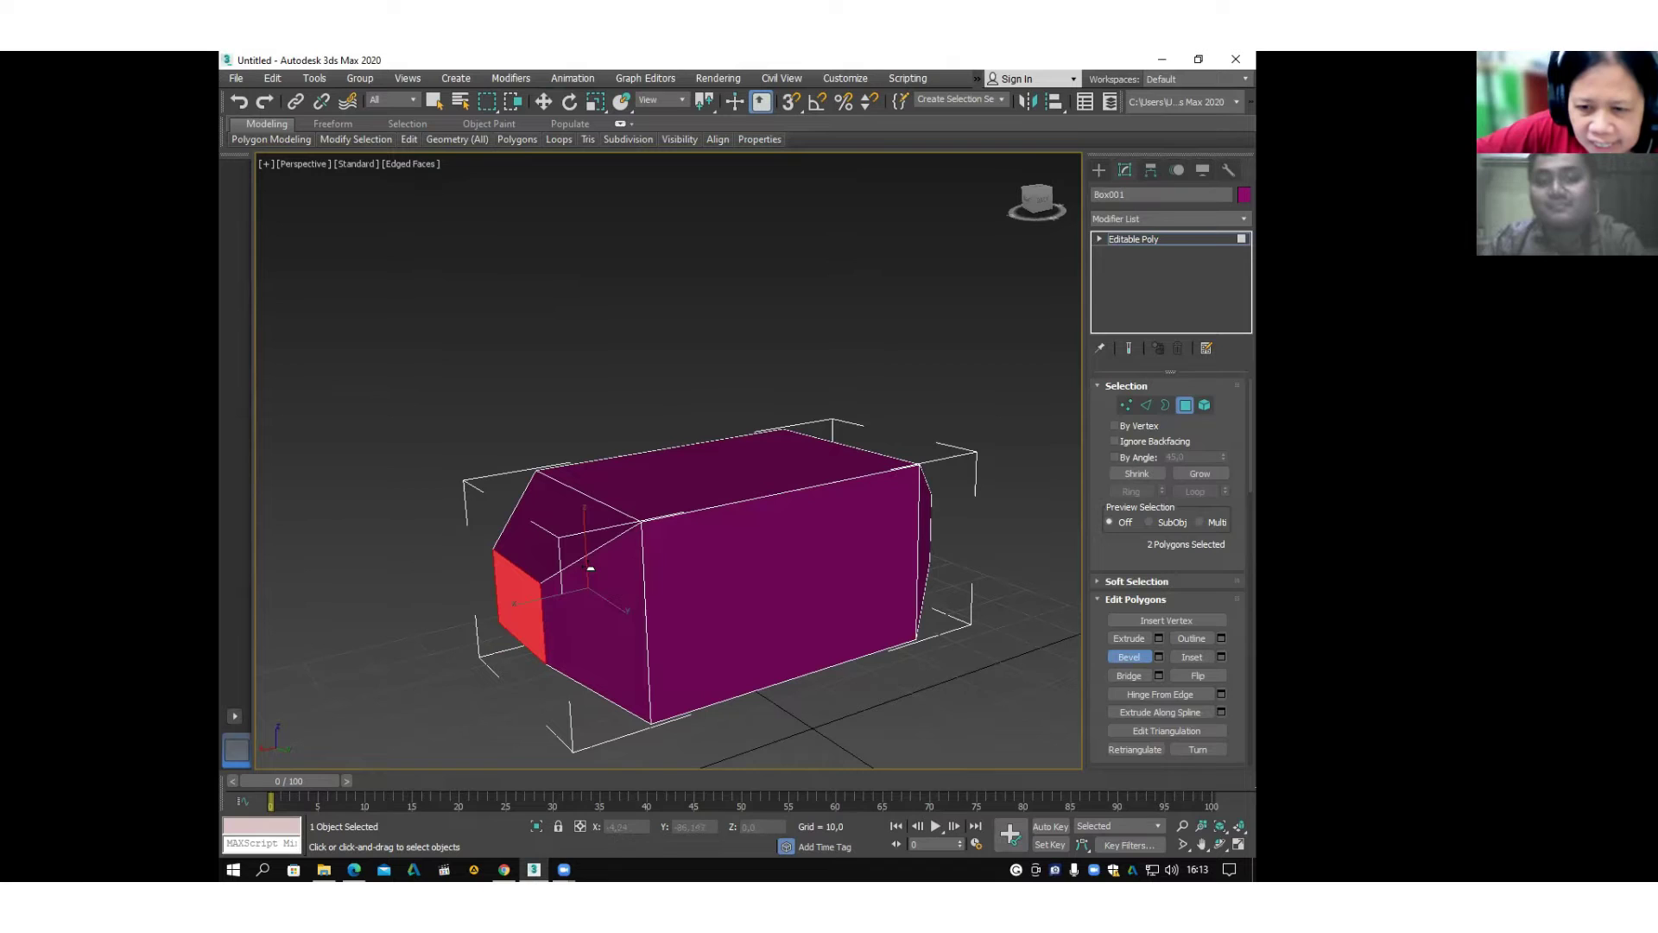
Bevel the two smaller end faces outward a second time into long fins with narrow tips.
left_click(590, 567)
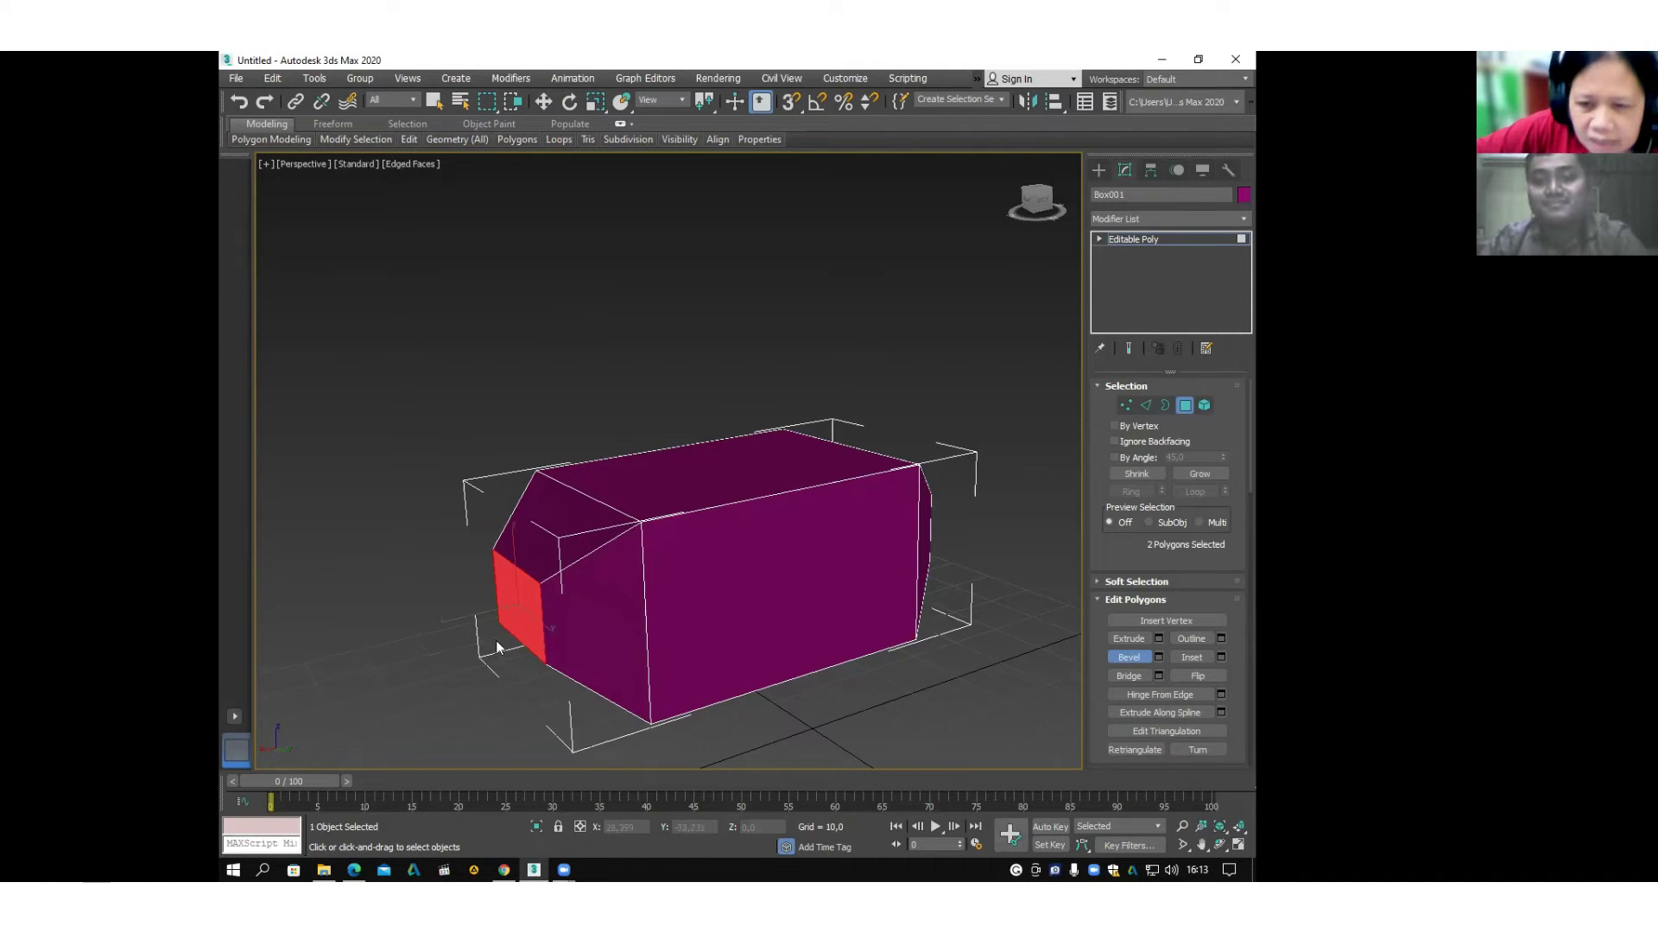
left_click(523, 594)
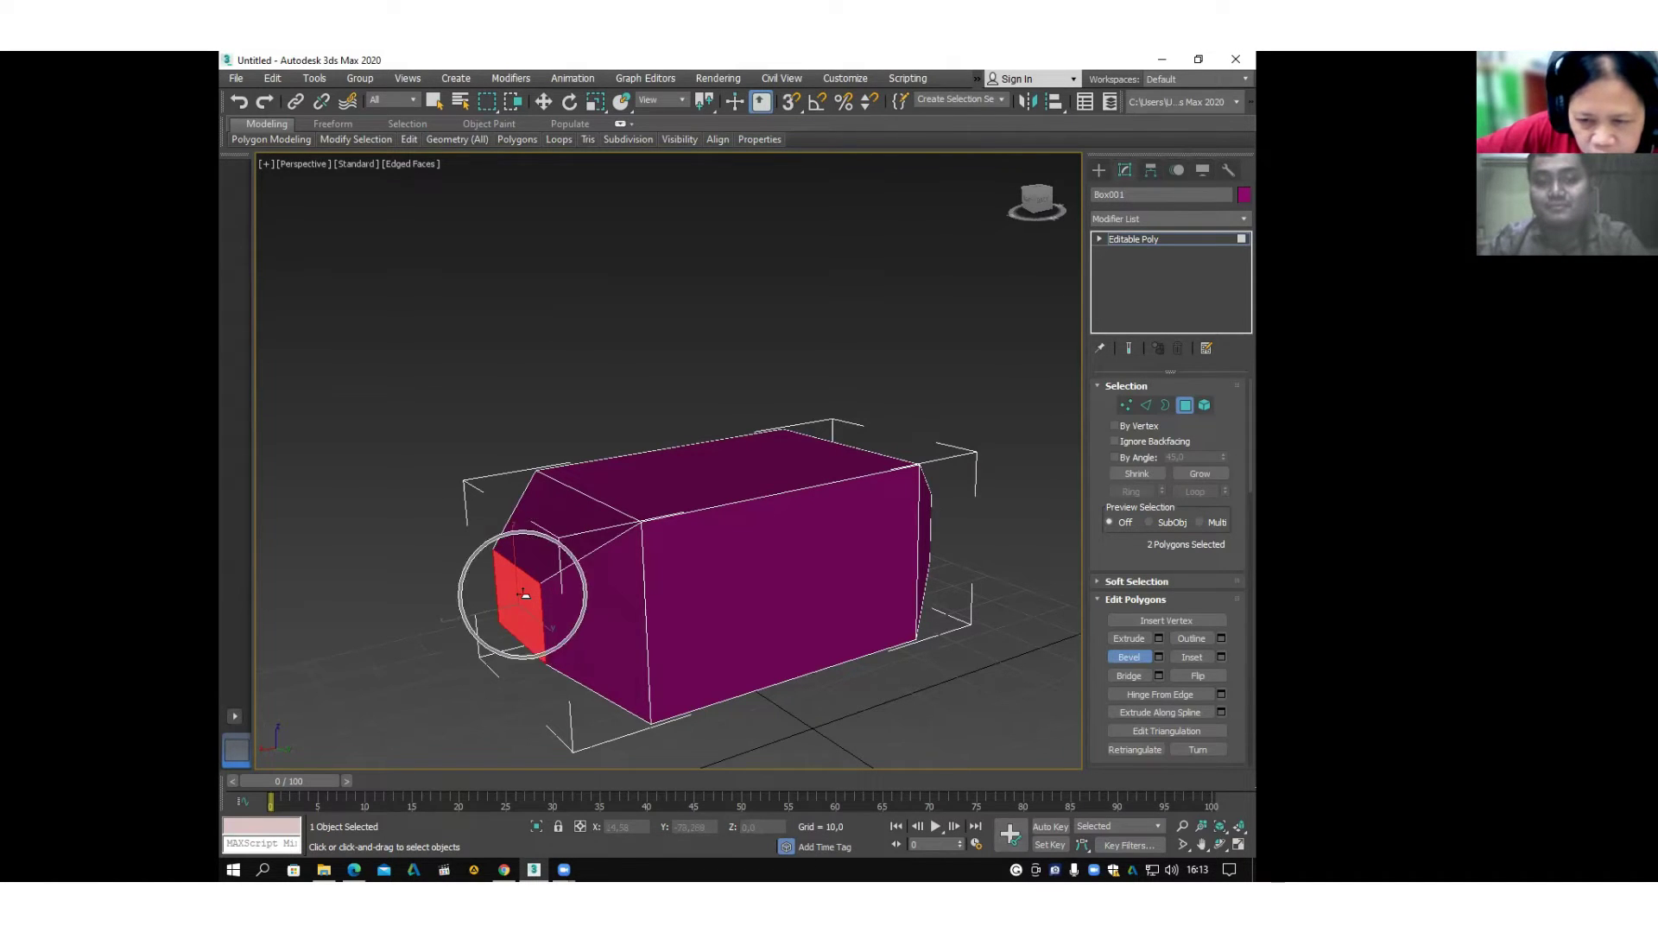
left_click_drag(524, 594, 497, 471)
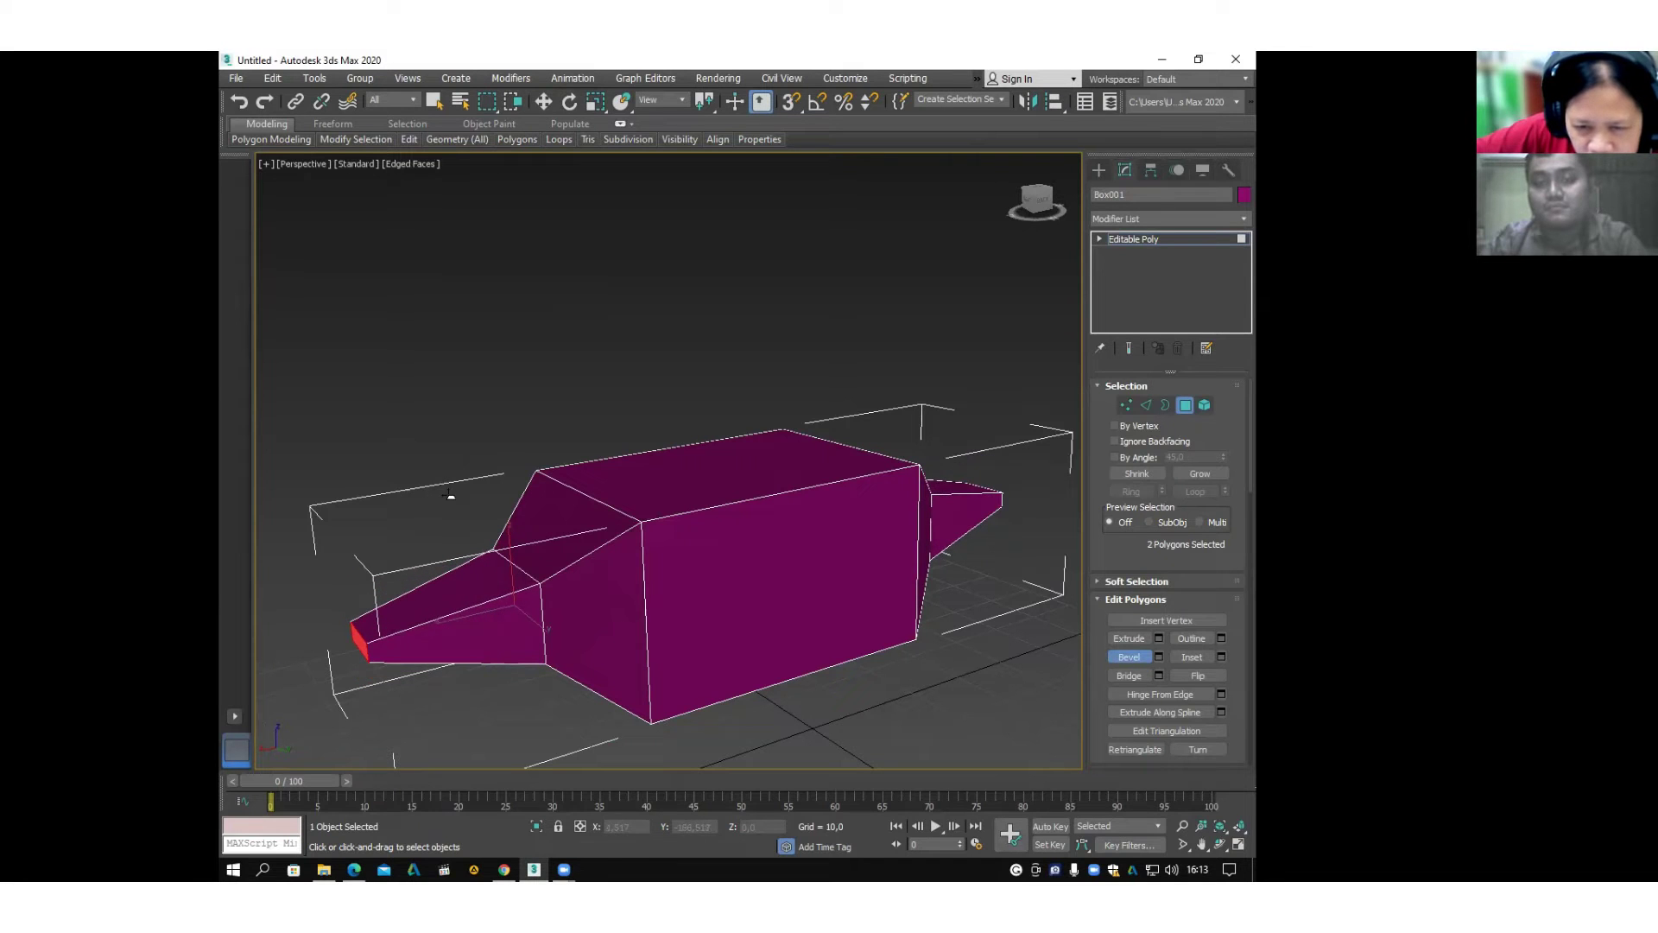
left_click(449, 495)
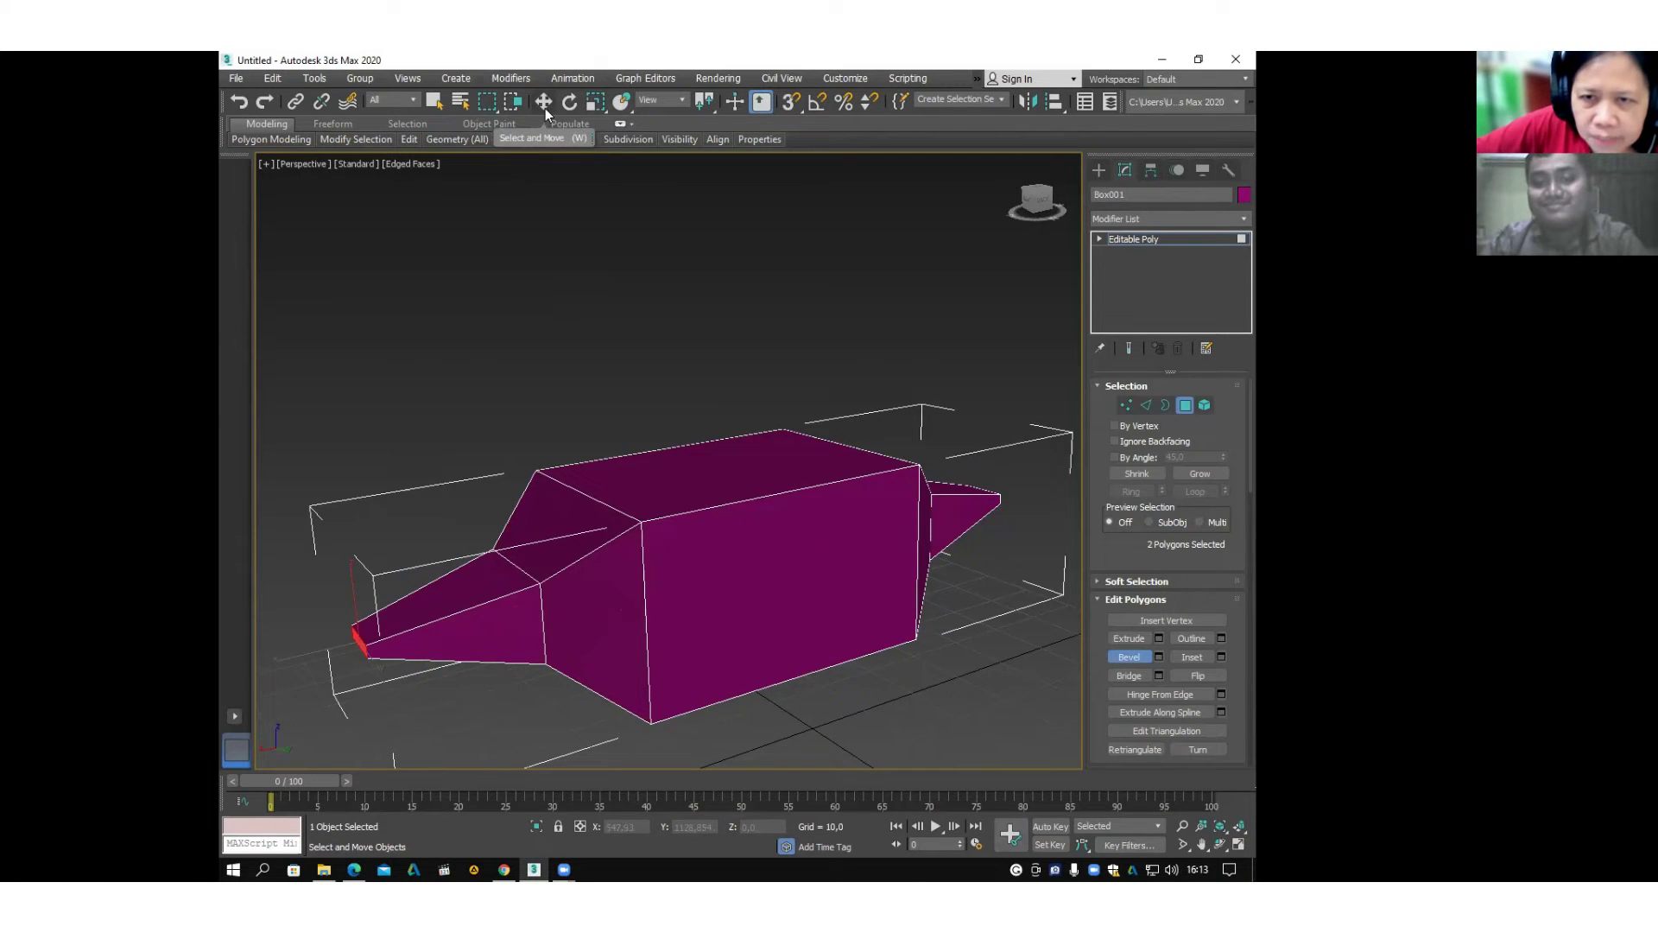
scroll(639, 485, "down", 2)
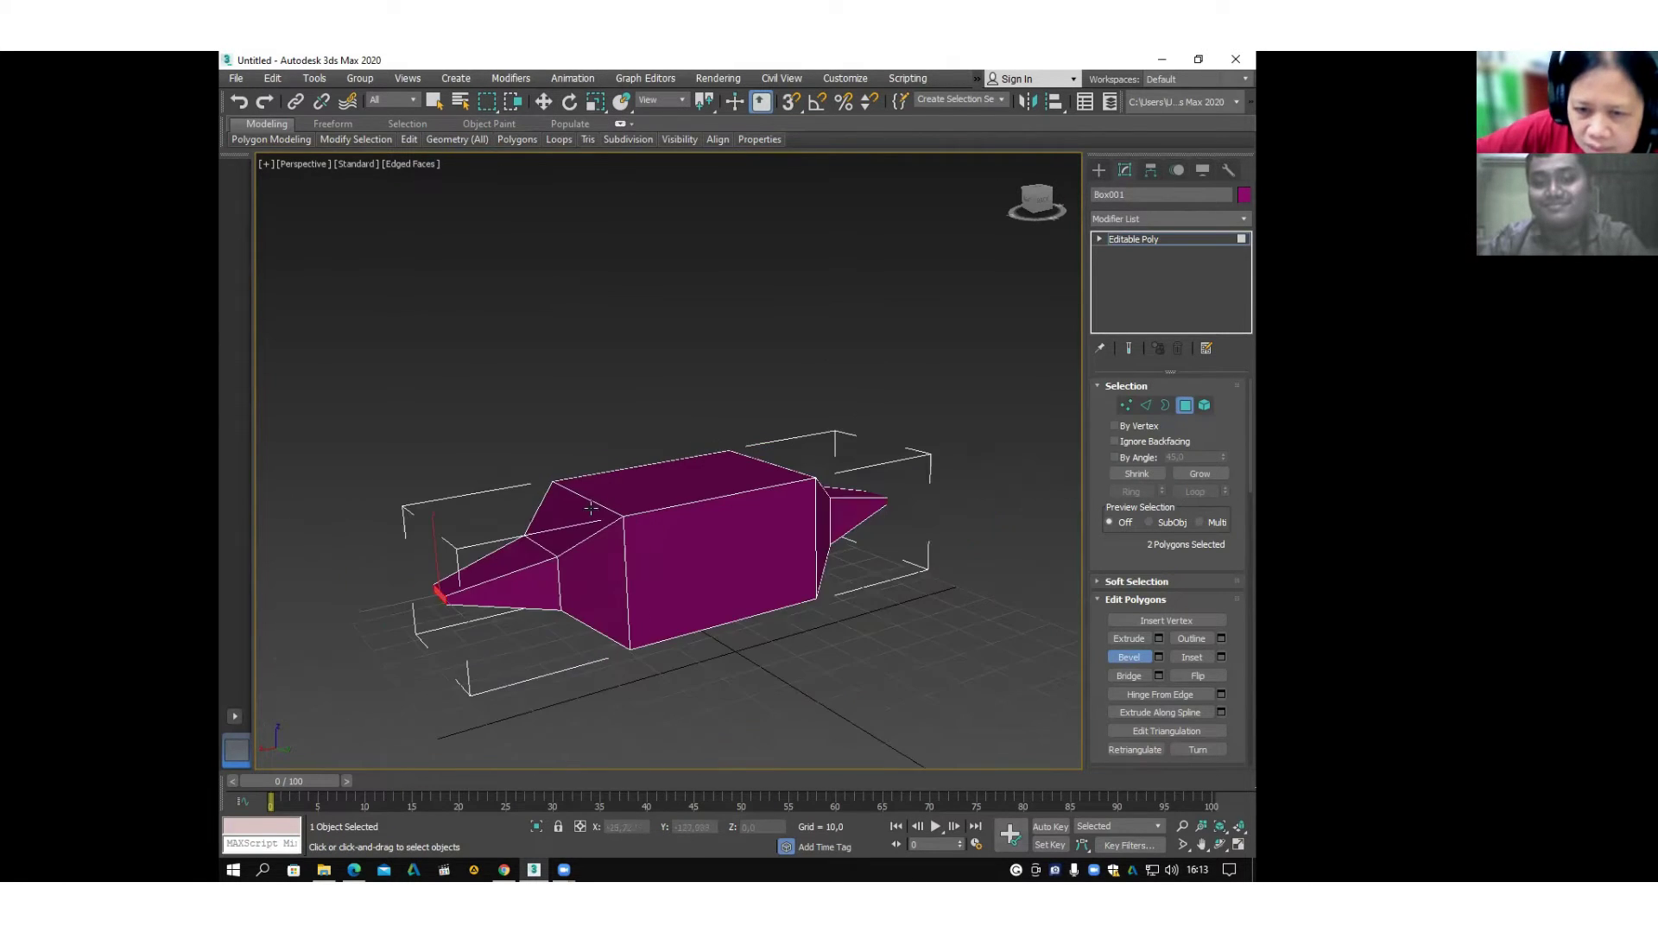
Move the two selected fin-tip polygons downward and toward one end of the body so both fins slant.
middle_click_drag(686, 491, 689, 507)
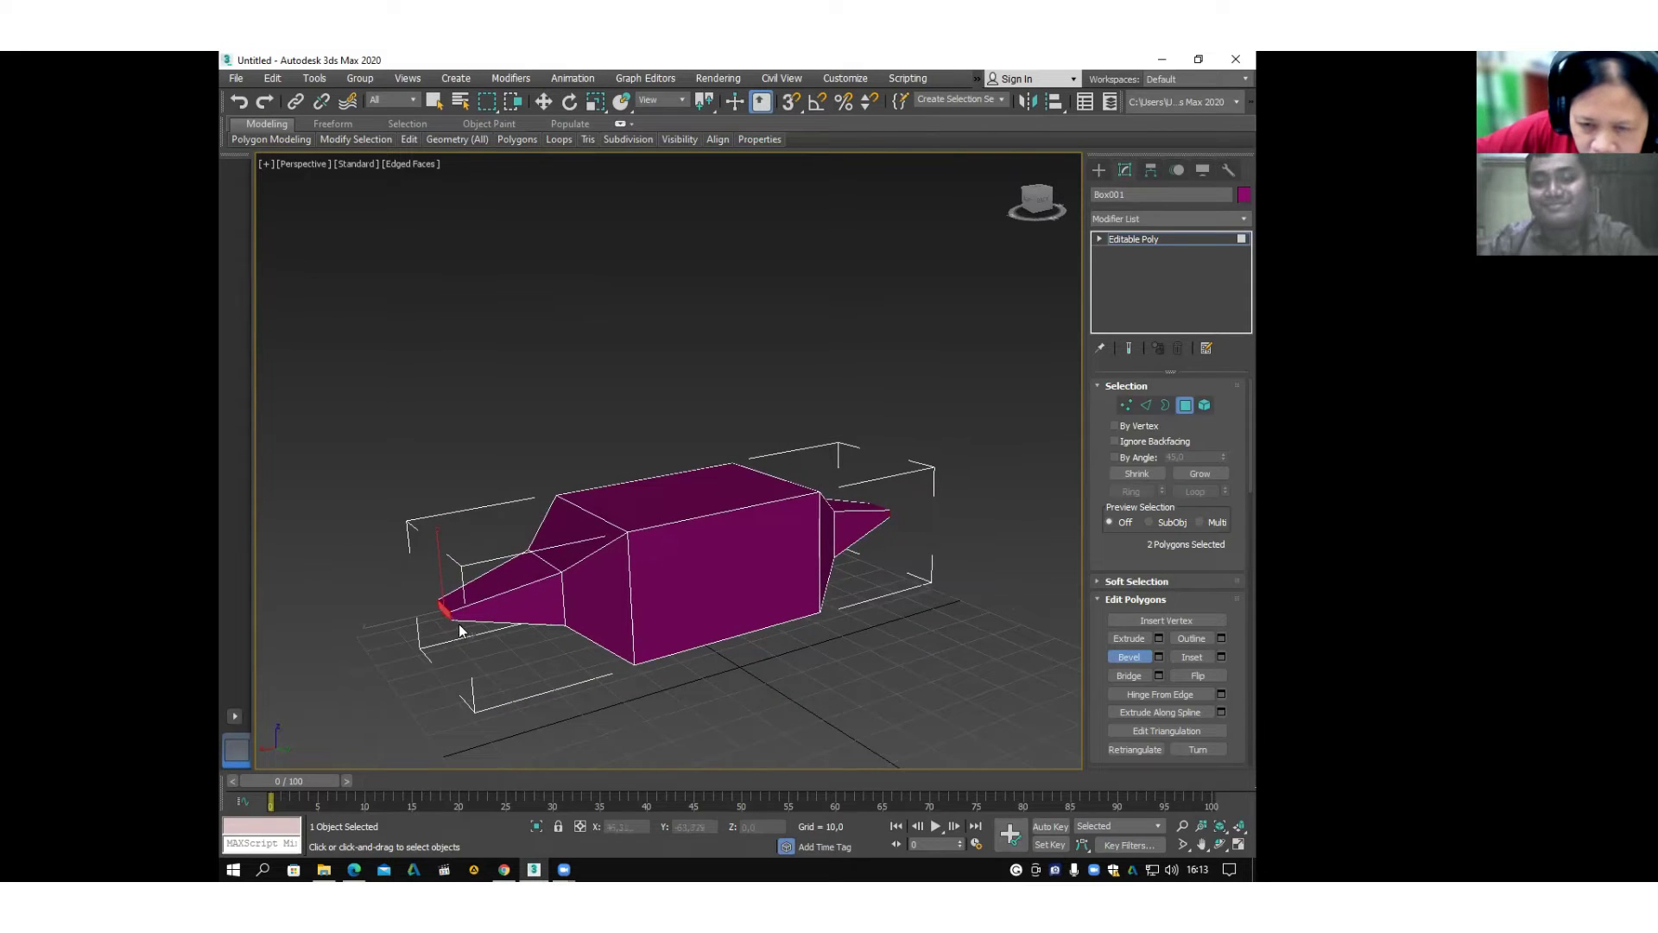
key("w")
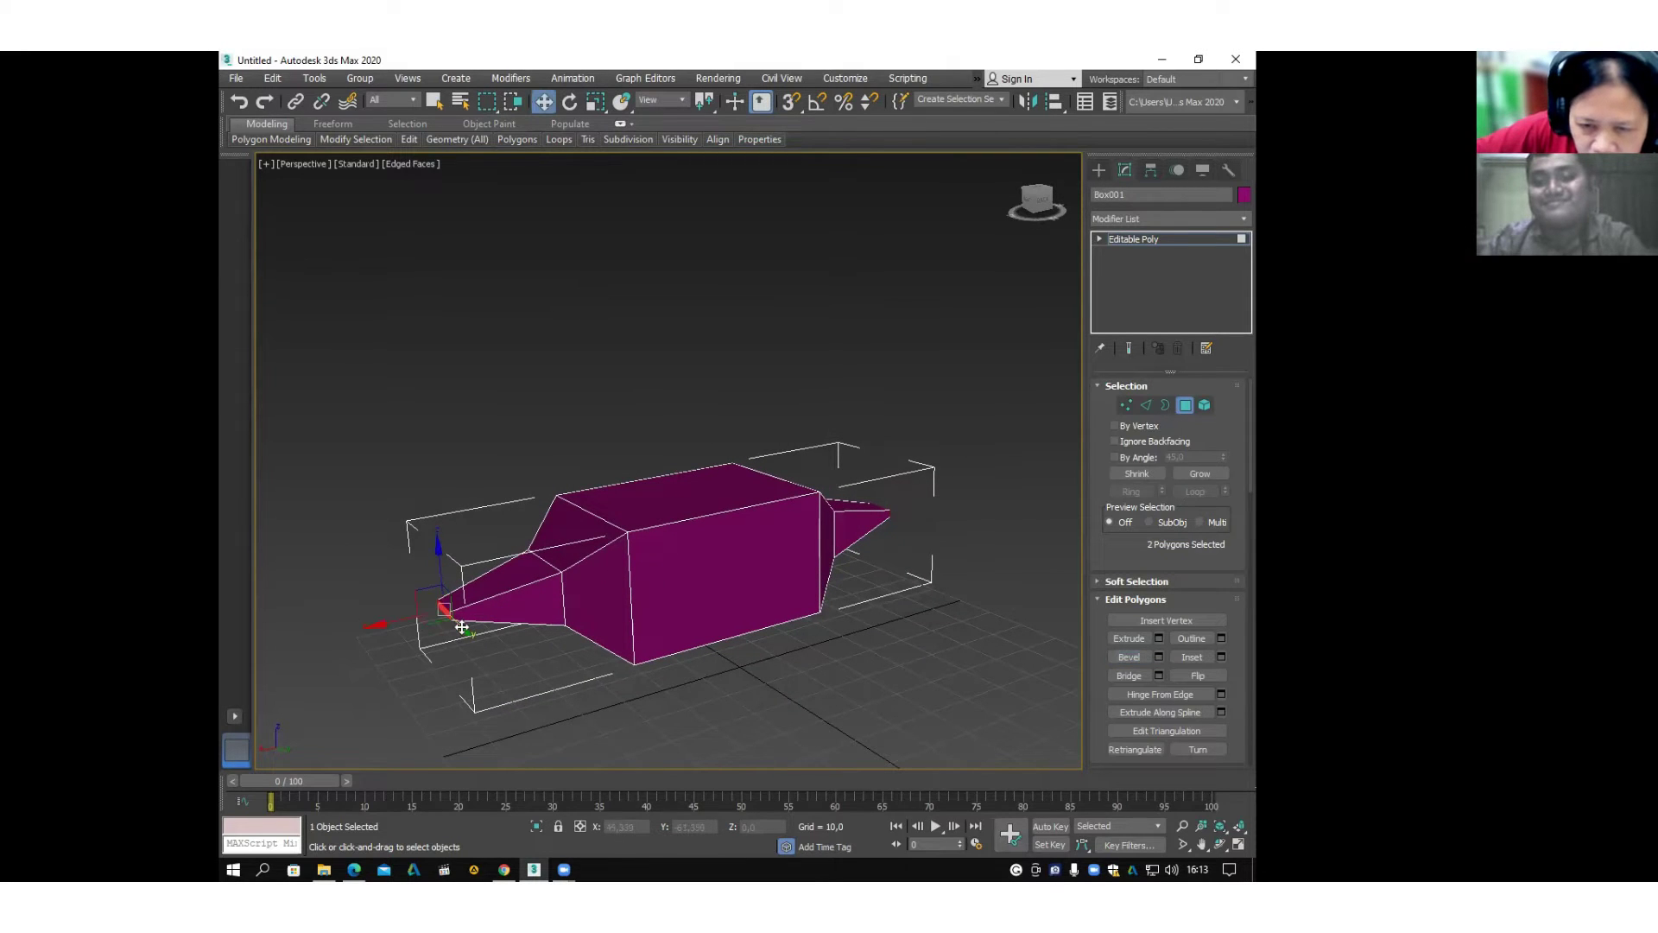
left_click_drag(462, 627, 440, 581)
left_click_drag(399, 506, 403, 571)
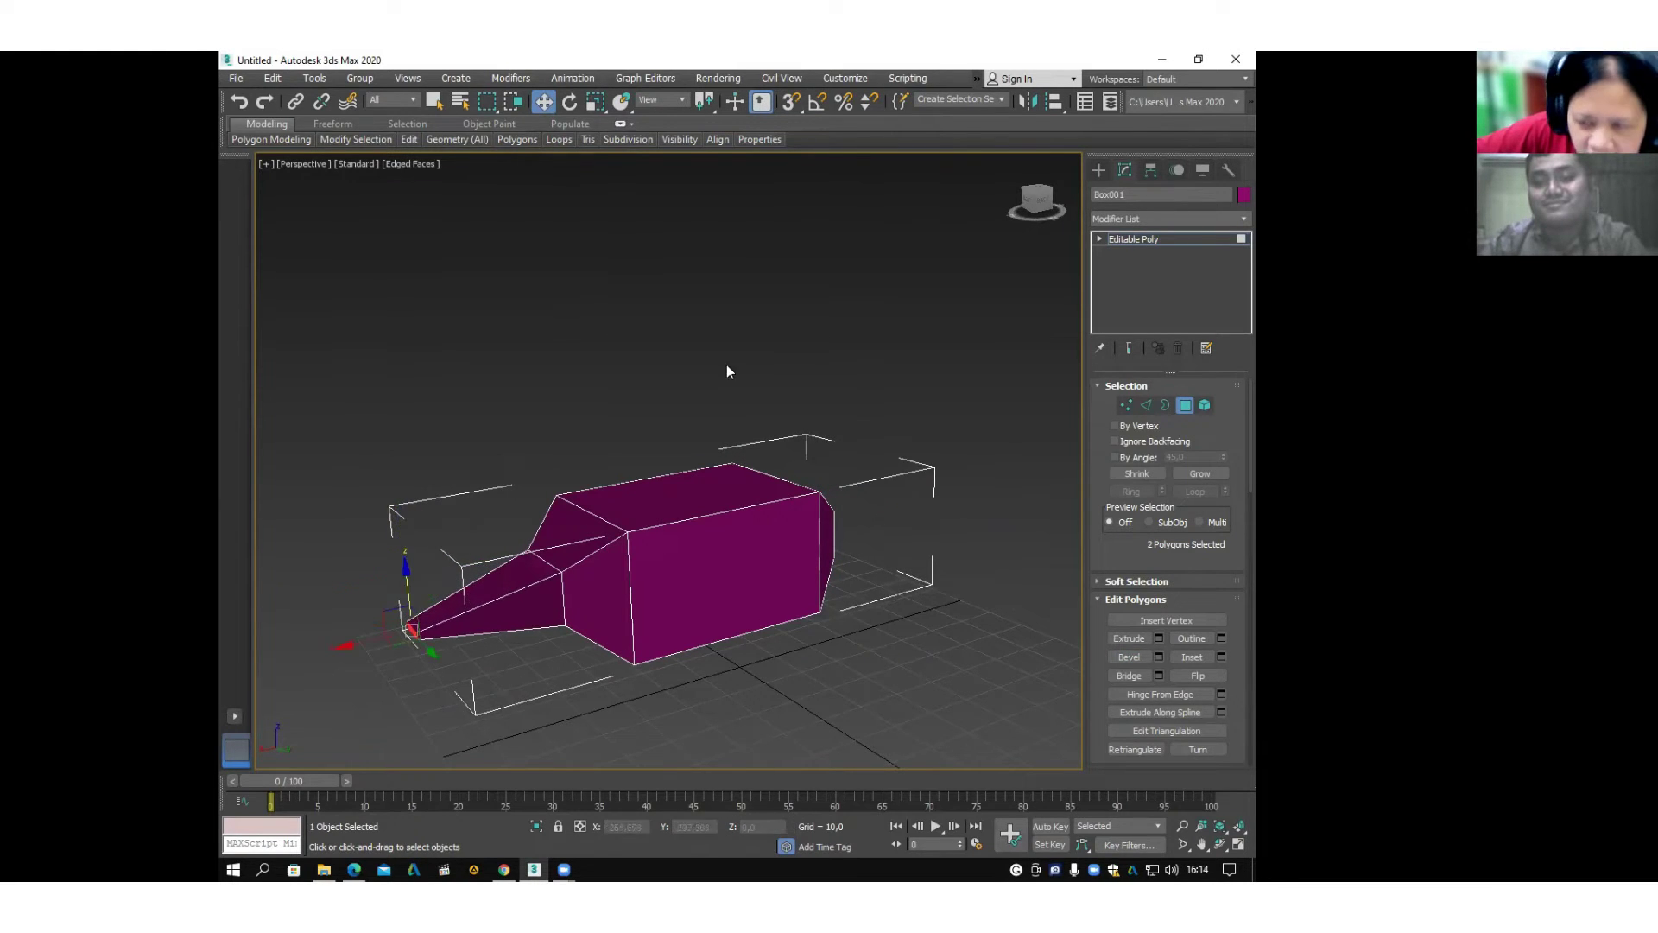
Leave Polygon level and deselect the purple box.
left_click(916, 410)
left_click(1188, 407)
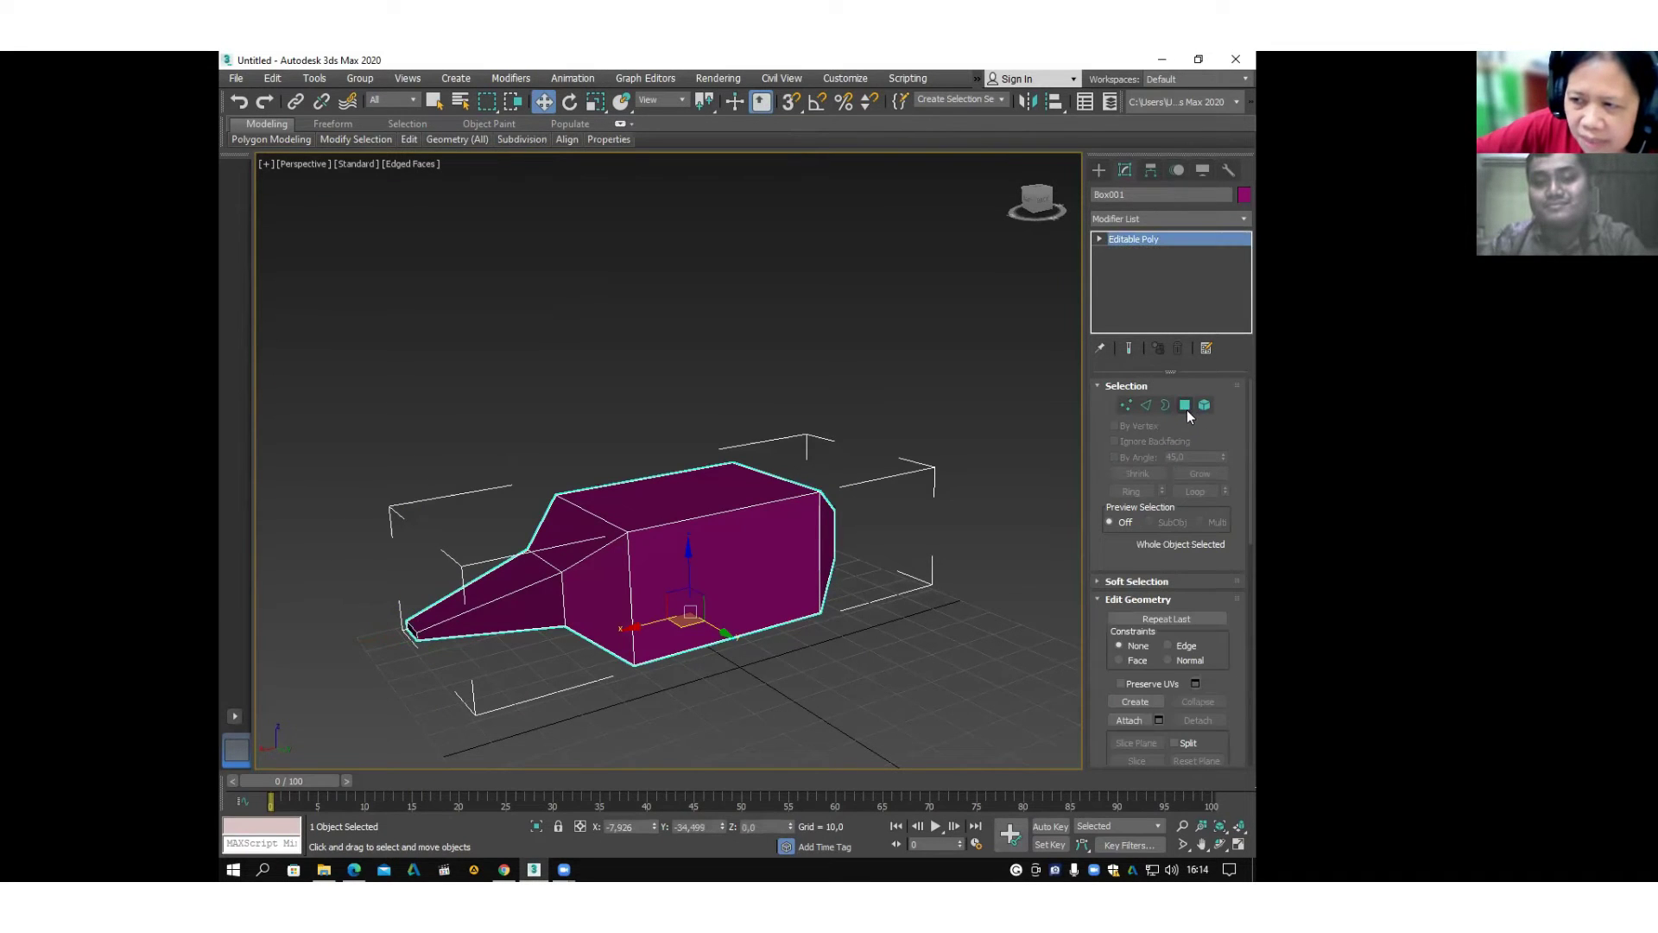
left_click(877, 413)
Examine the purple body and its slanted fins from the opposite side.
middle_click_drag(776, 485, 818, 506)
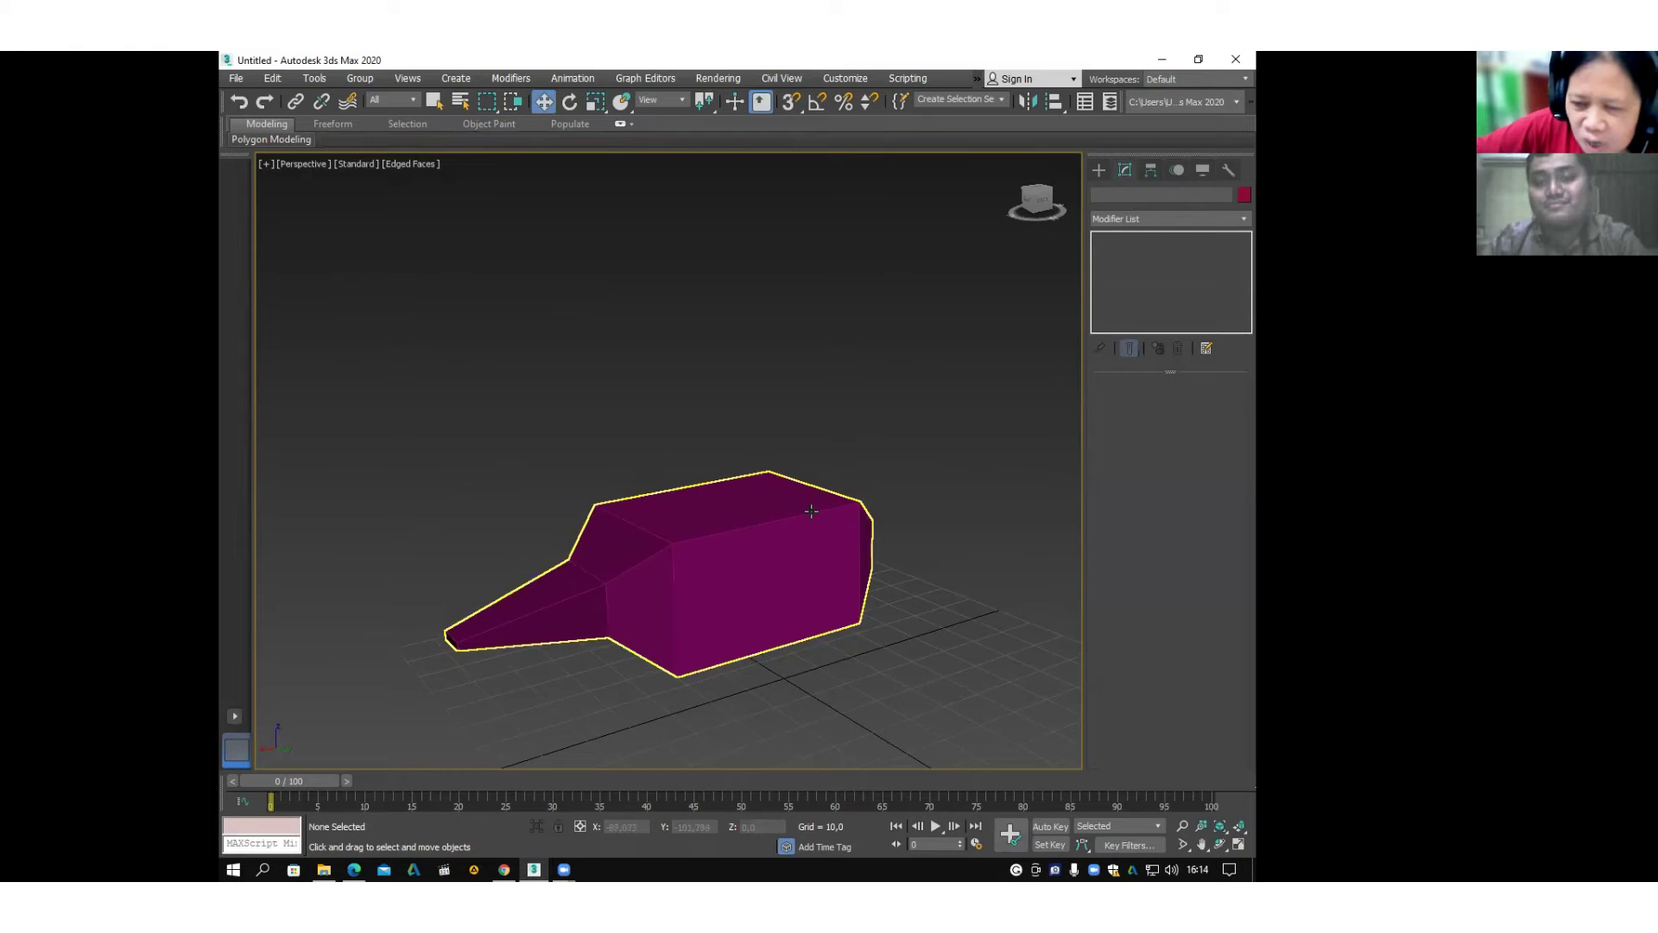
left_click(1218, 844)
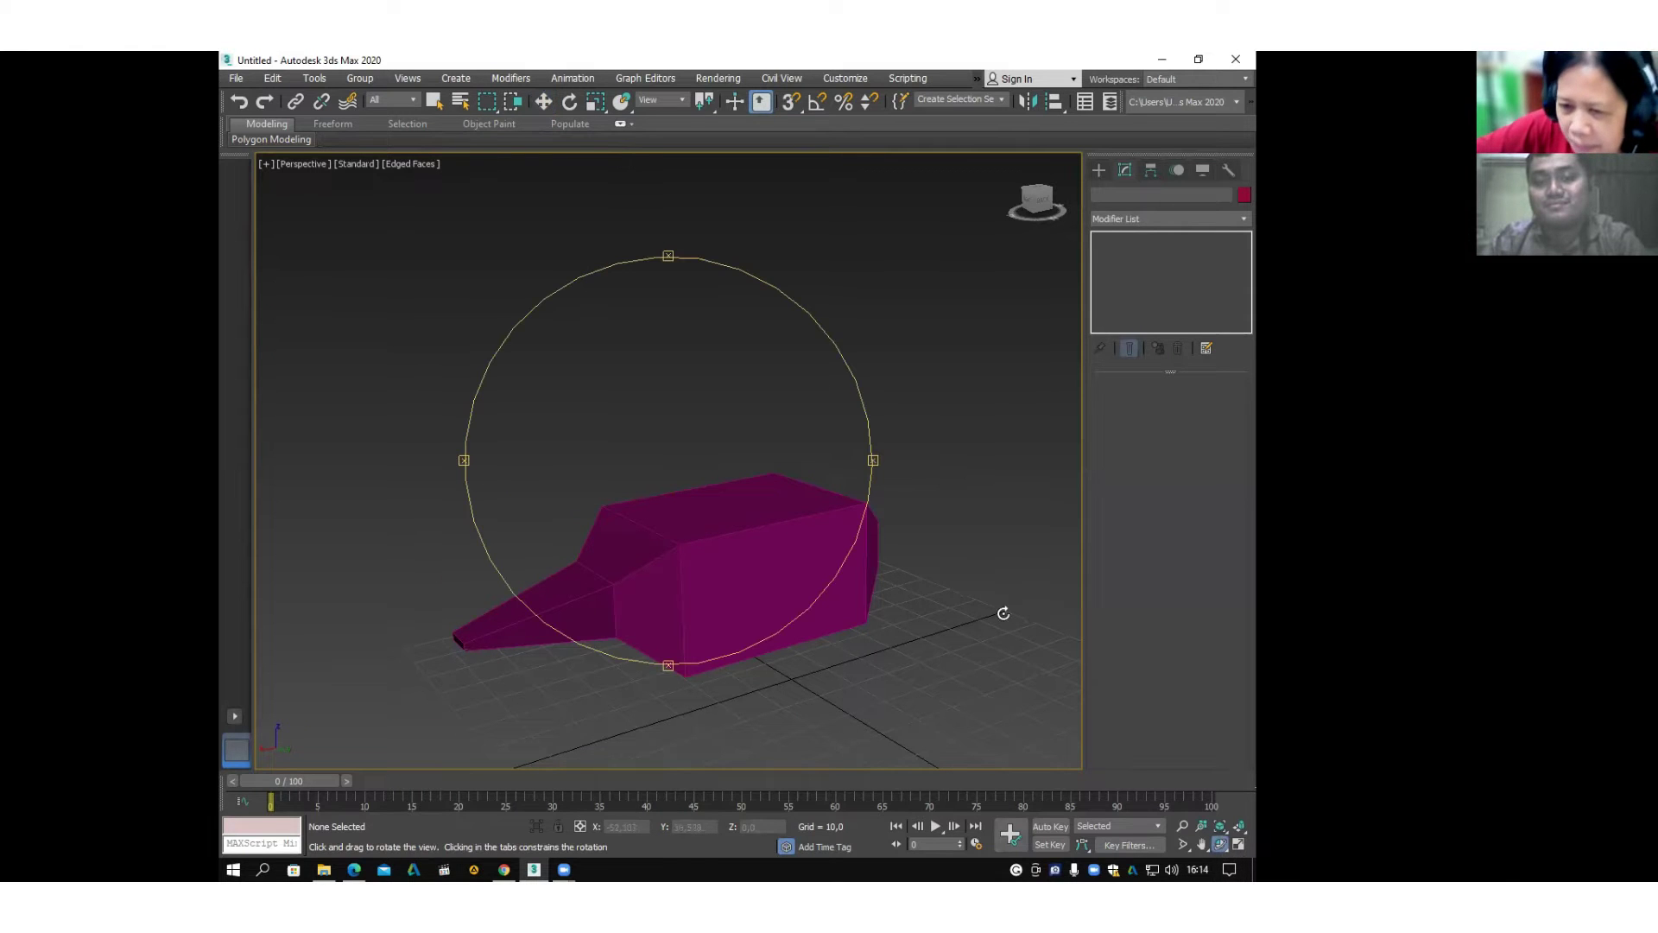
left_click_drag(871, 460, 759, 487)
right_click(697, 492)
middle_click_drag(704, 501, 936, 540)
scroll(635, 543, "up", 2)
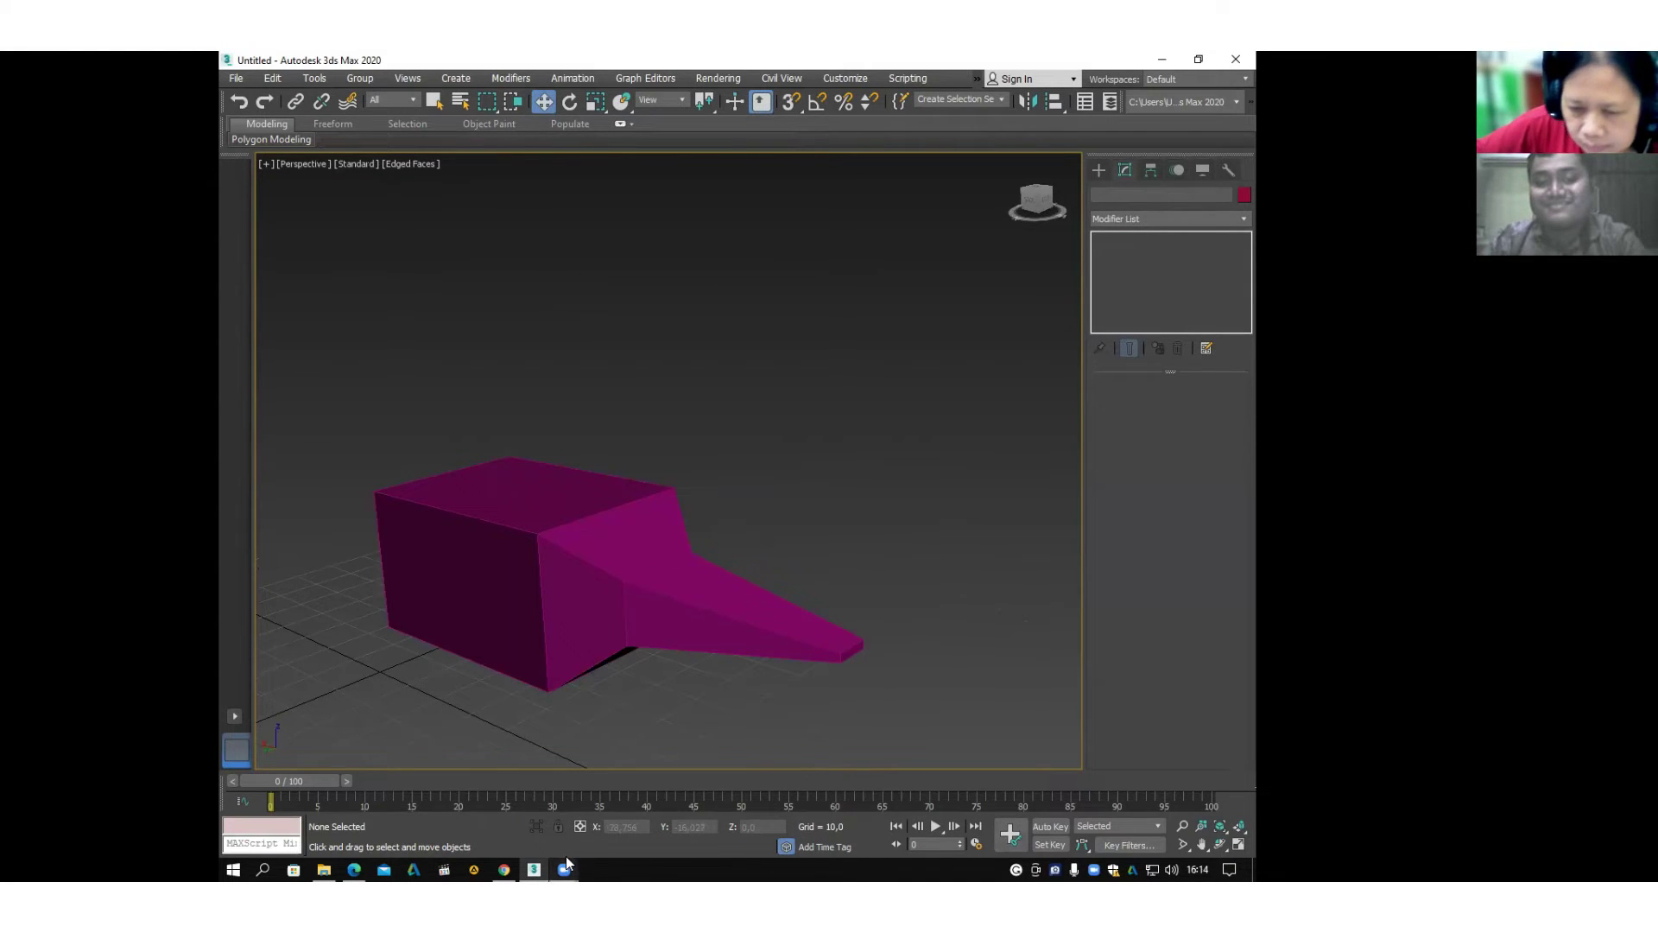
middle_click_drag(726, 545, 815, 542)
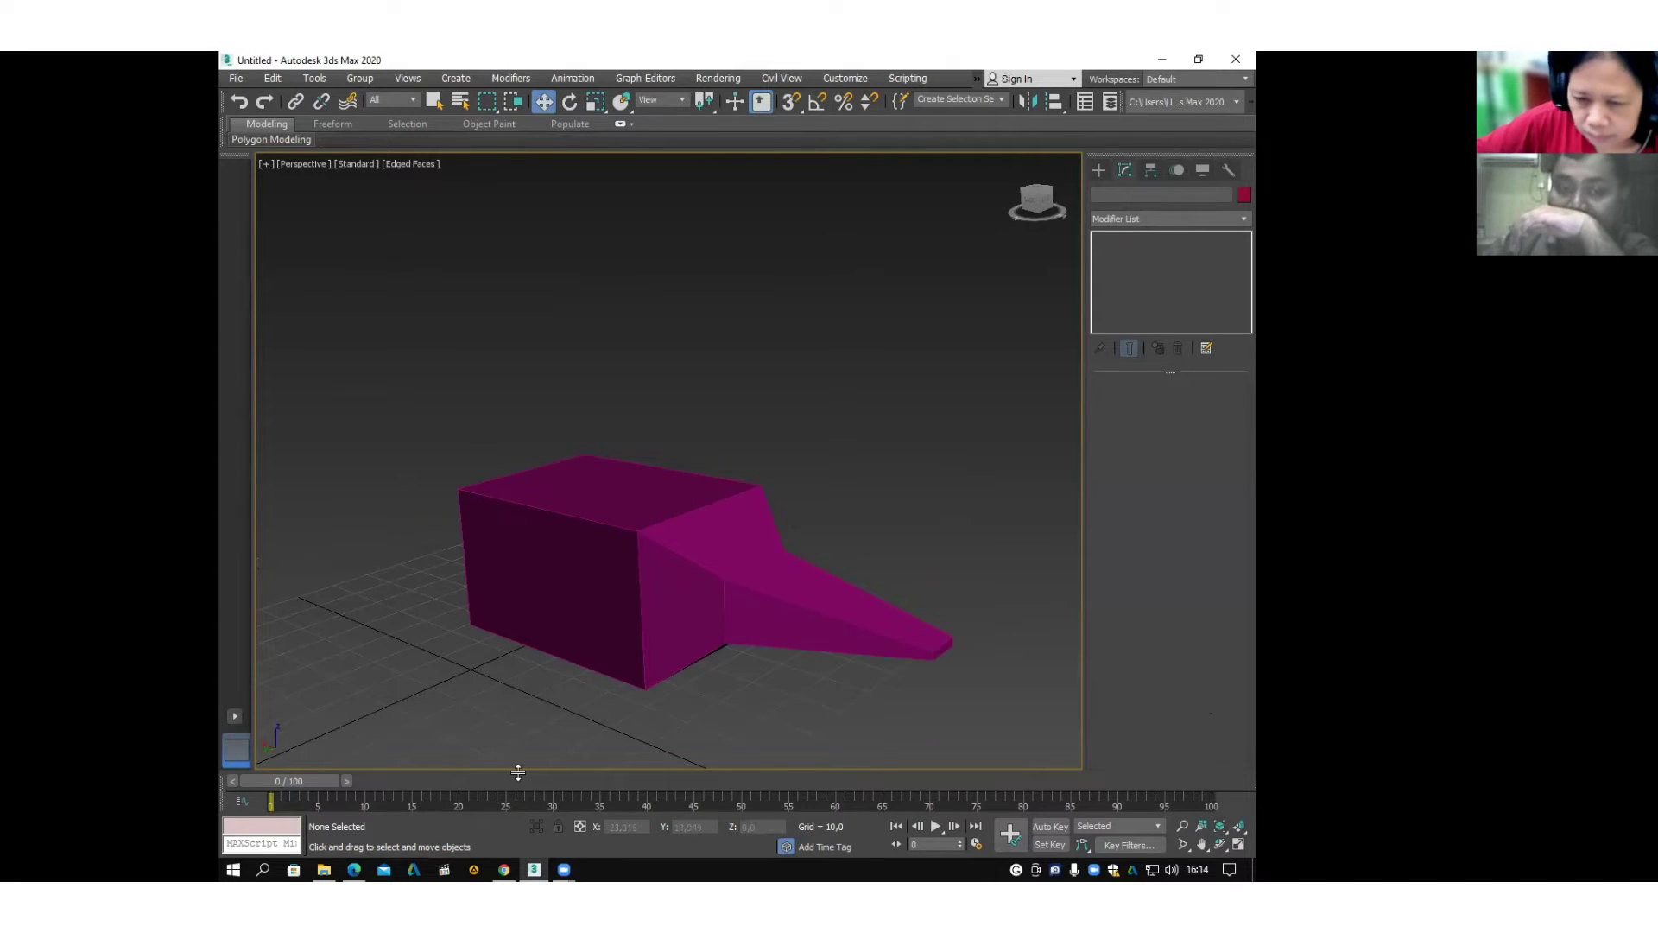
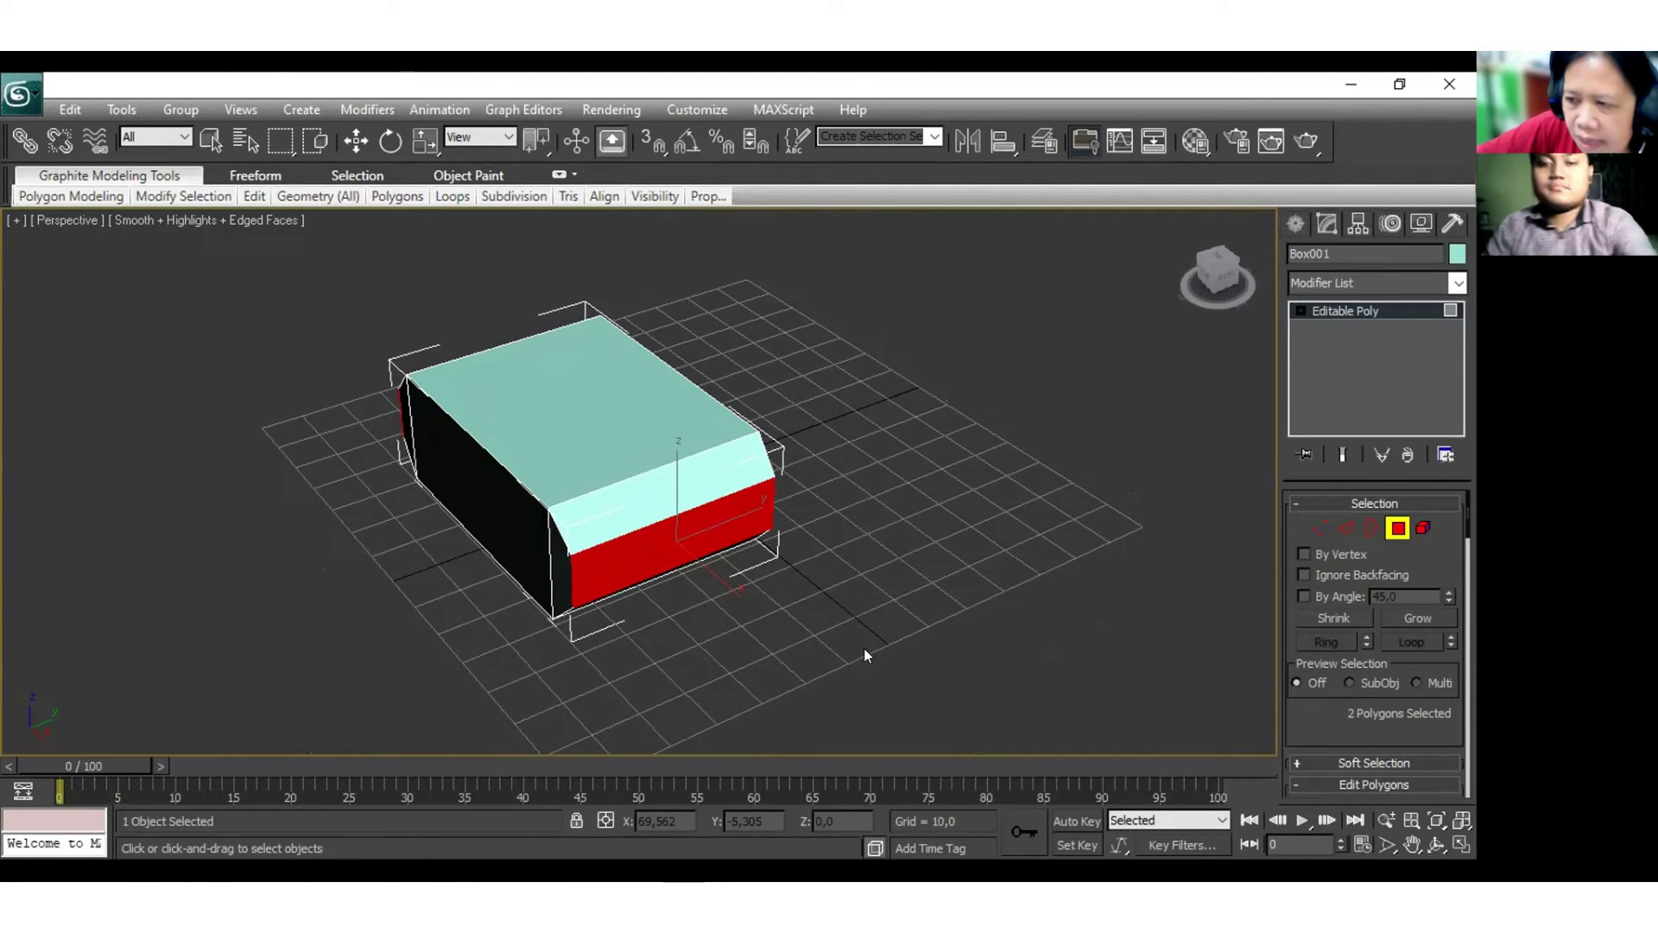
Try to move the teal box's two selected end polygons outward along the X axis.
left_click(801, 594)
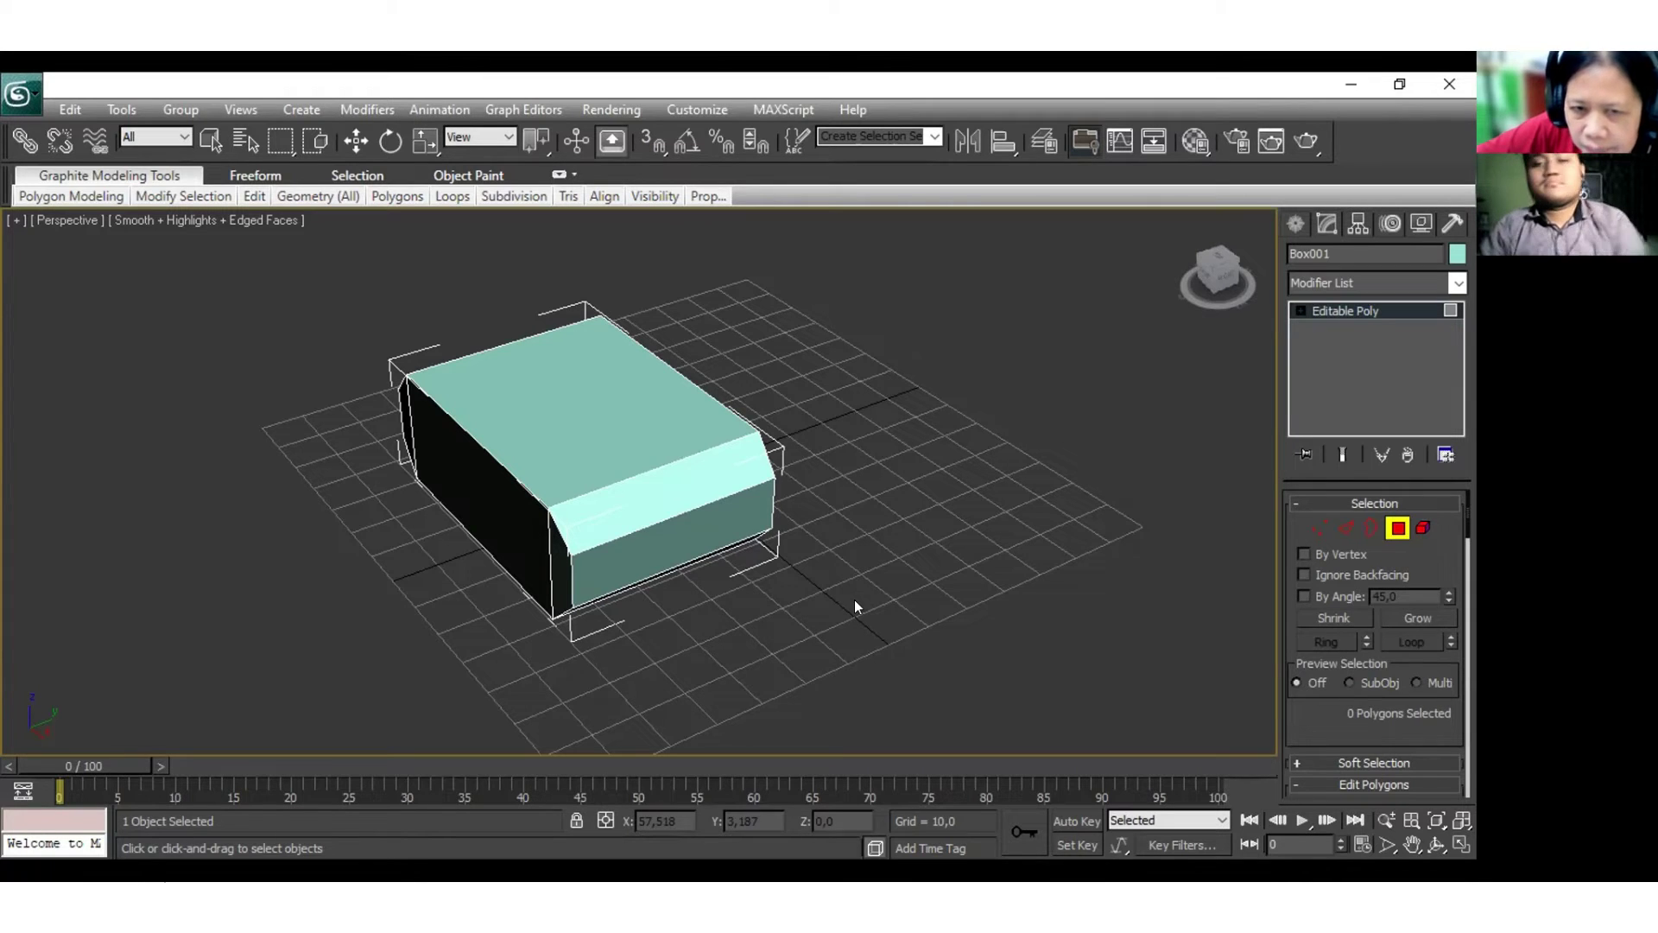
left_click(570, 406)
middle_click_drag(610, 567, 449, 665, "alt")
left_click_drag(557, 518, 525, 471)
key("ctrl+z")
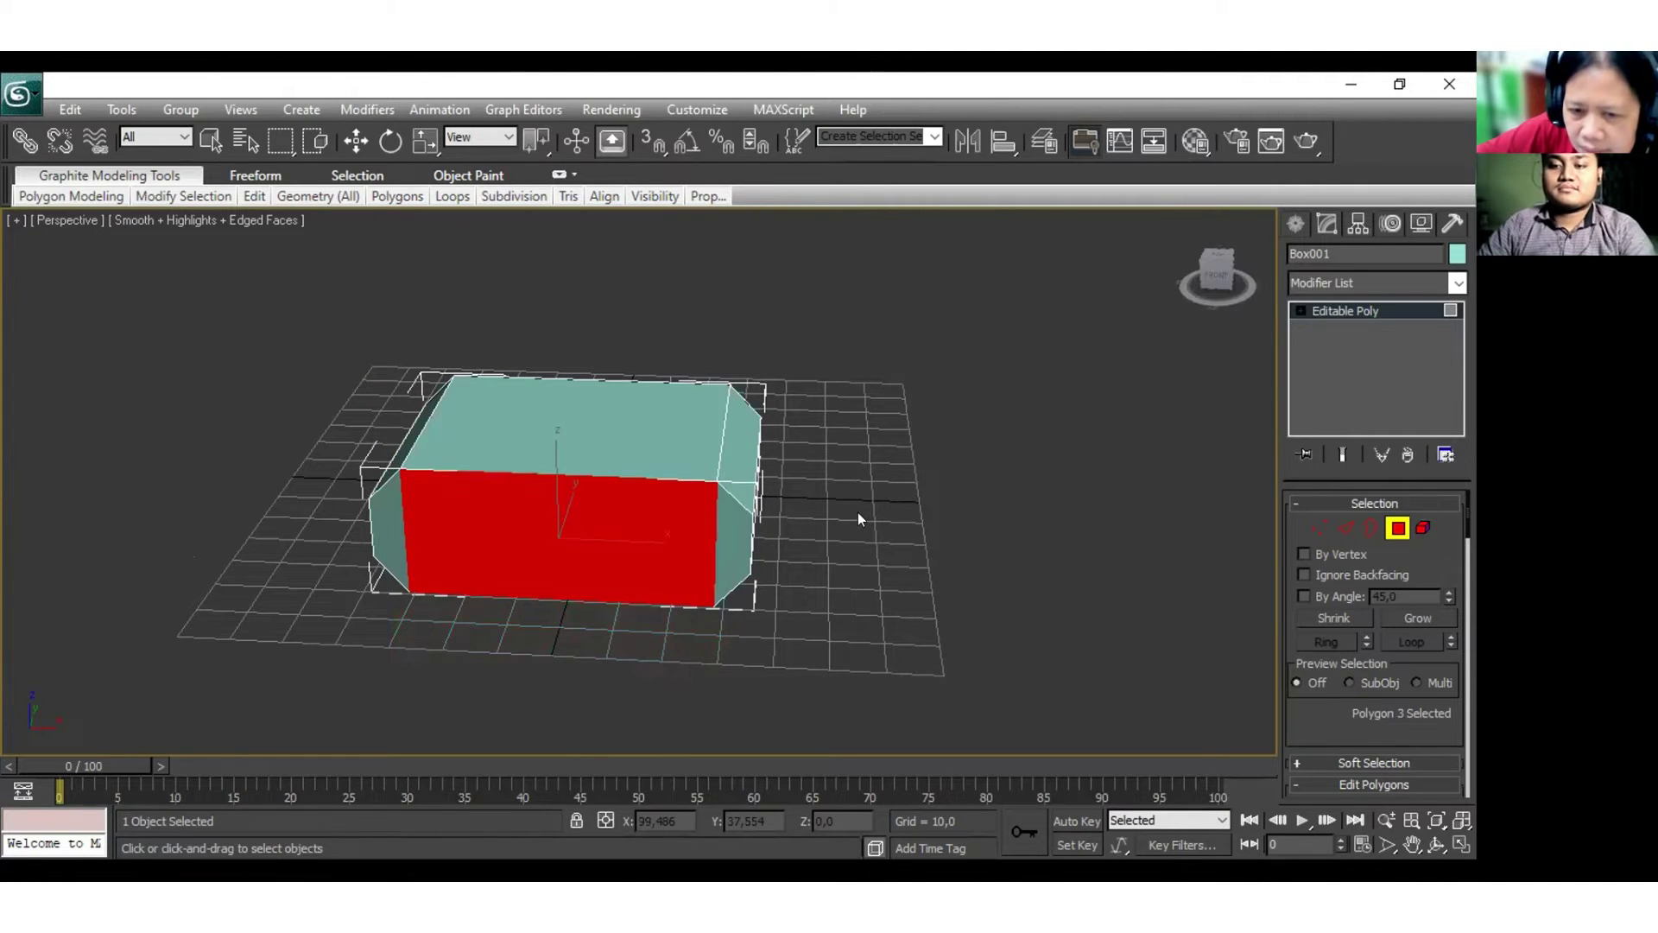
key("ctrl+z")
key("w")
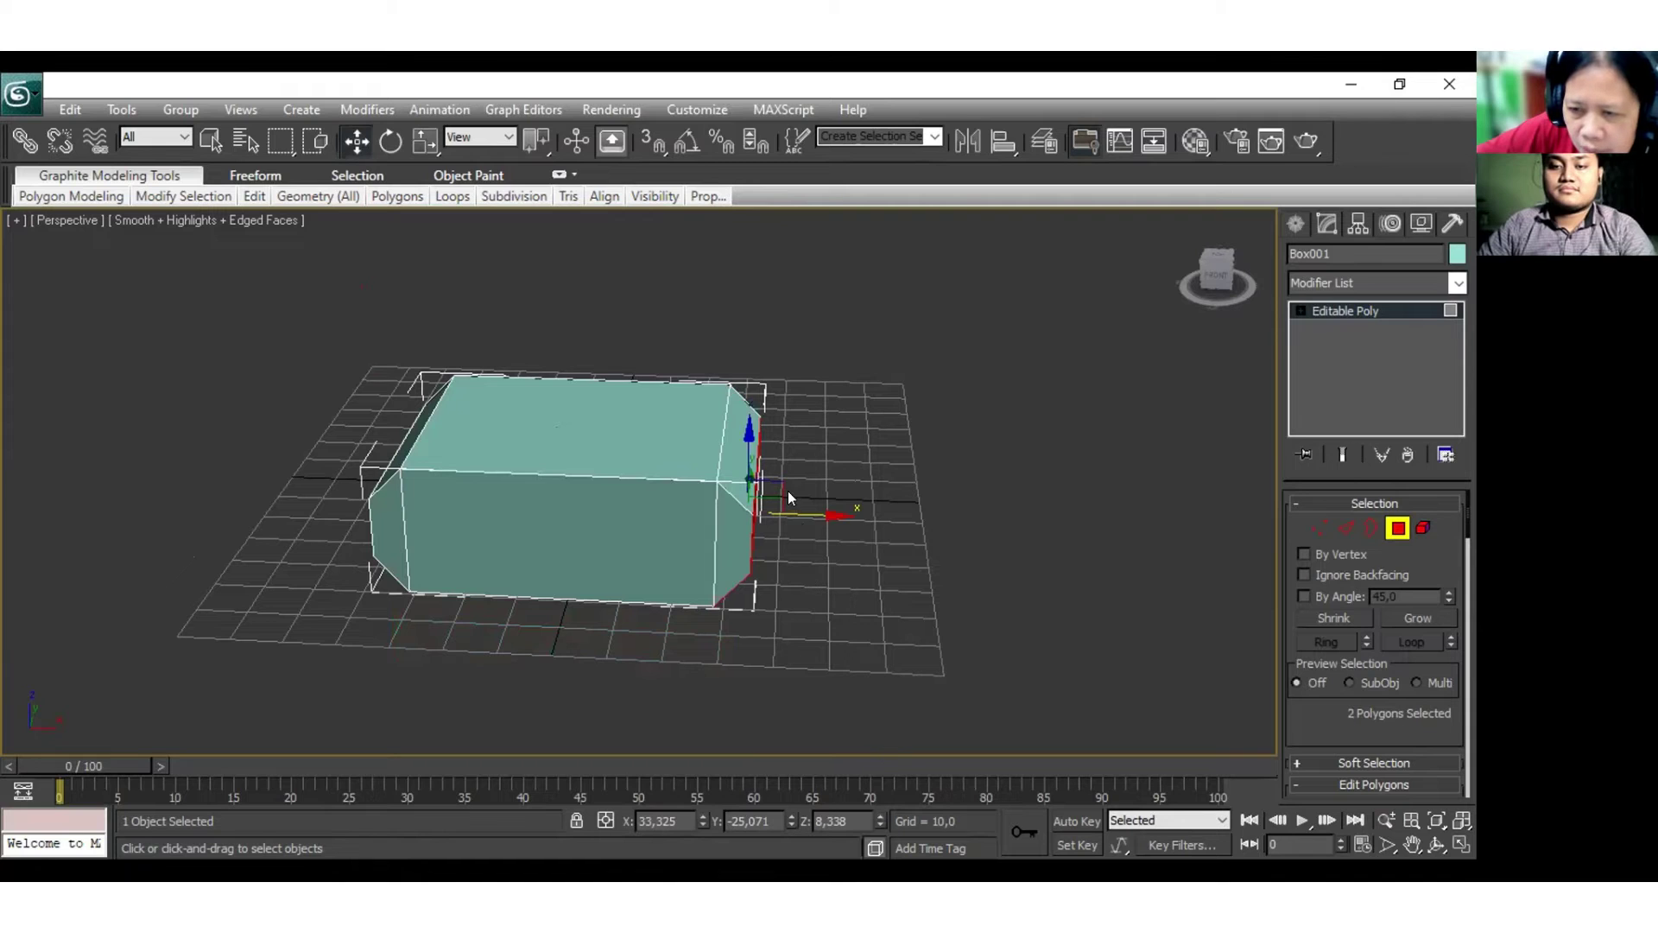
left_click_drag(796, 509, 887, 534)
key("ctrl+z")
left_click(927, 593)
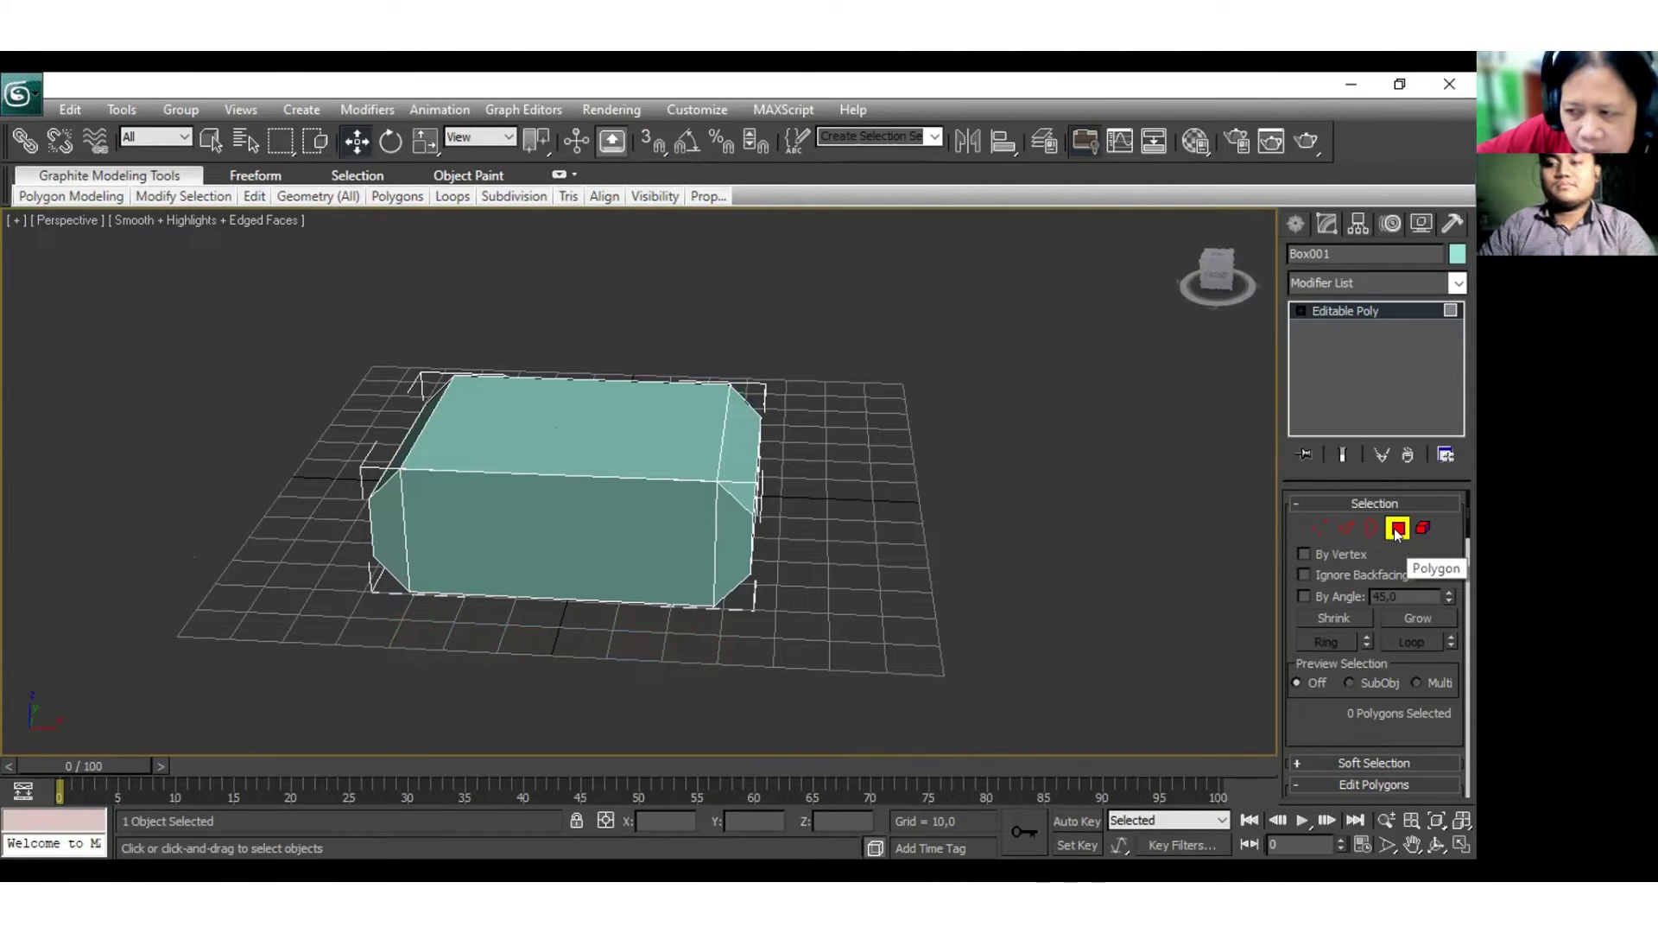
Delete the teal body and create a new box about 48 long, 59 wide and 25 high at the grid's centre.
middle_click_drag(812, 561, 903, 341, "alt")
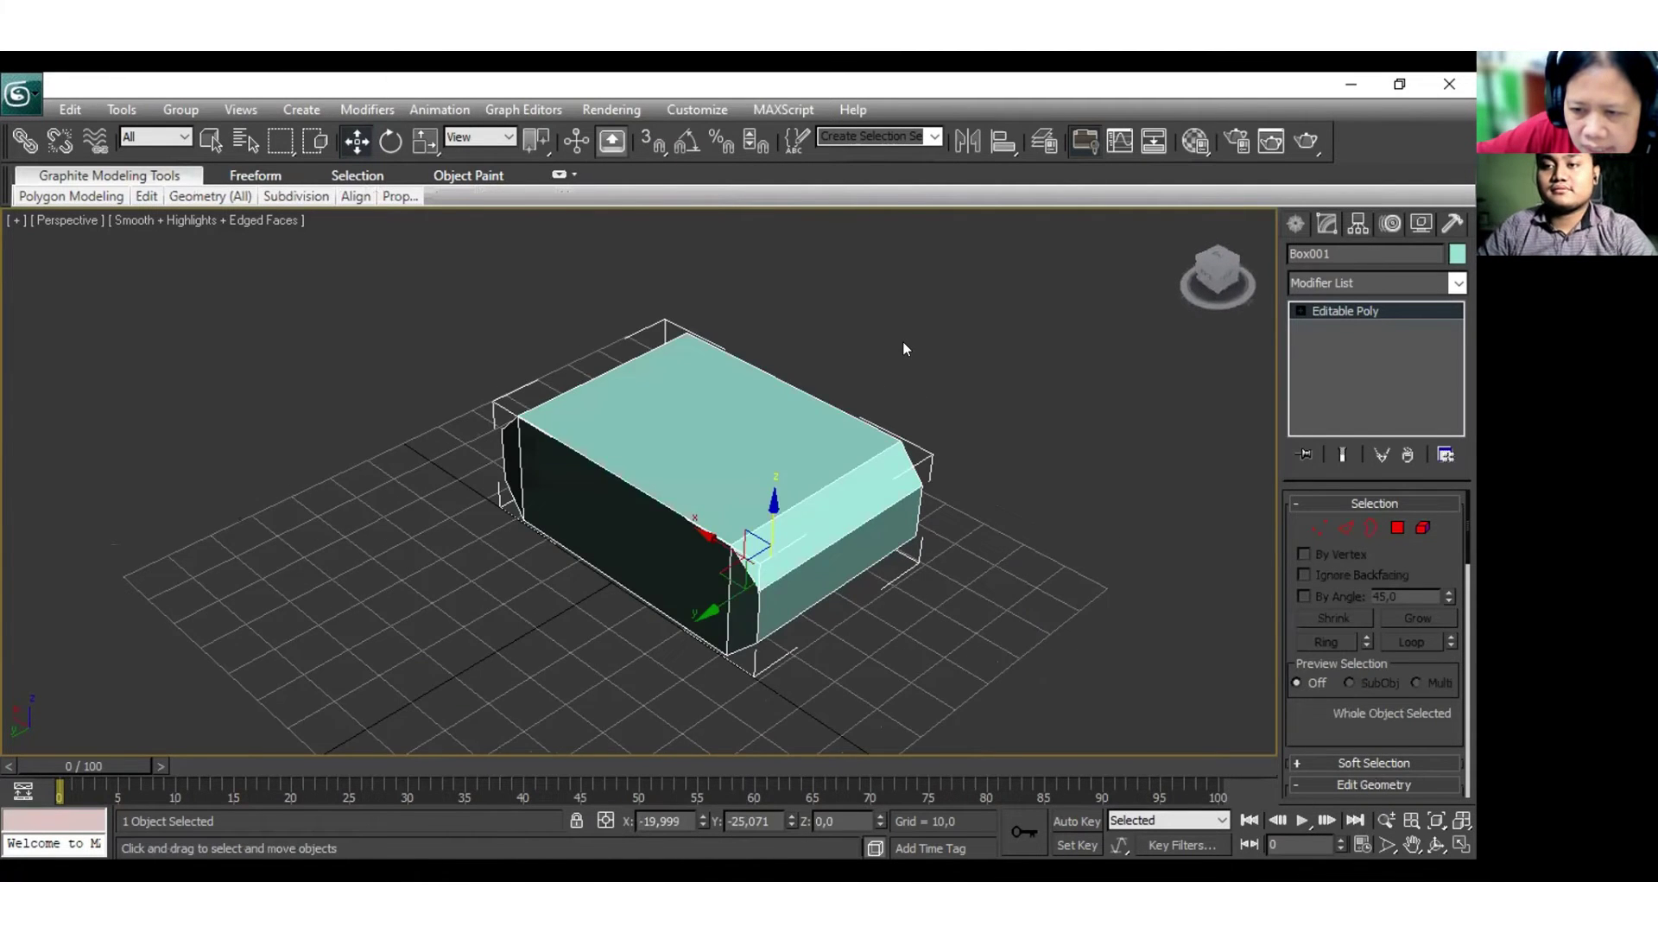
key("Delete")
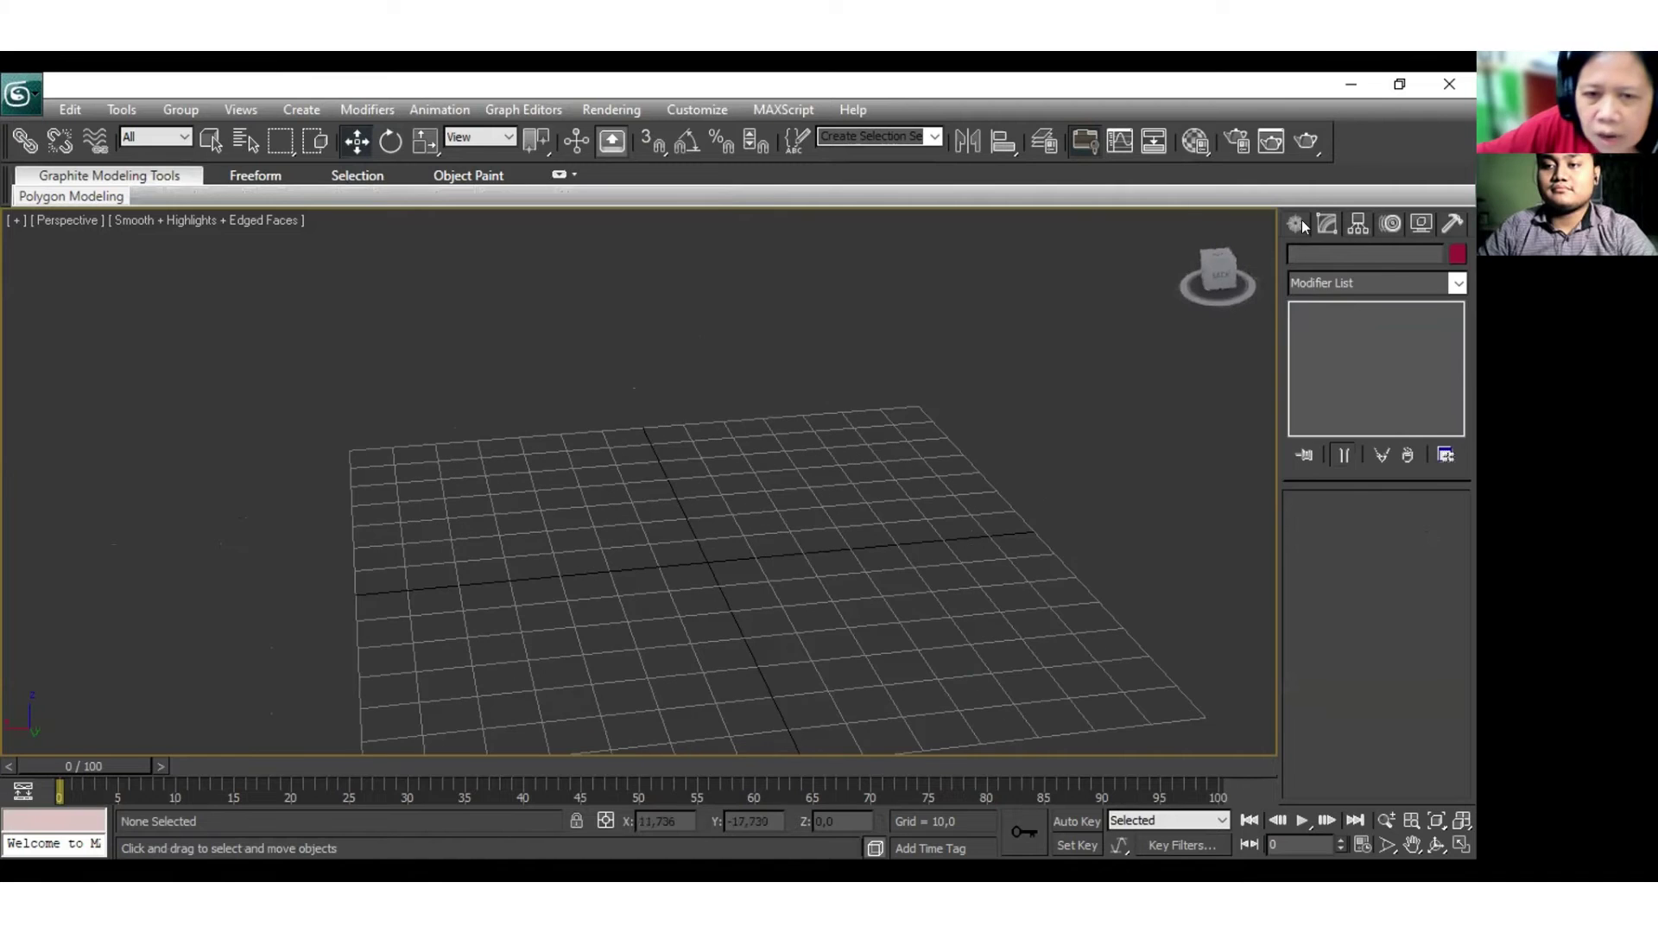
left_click(1303, 224)
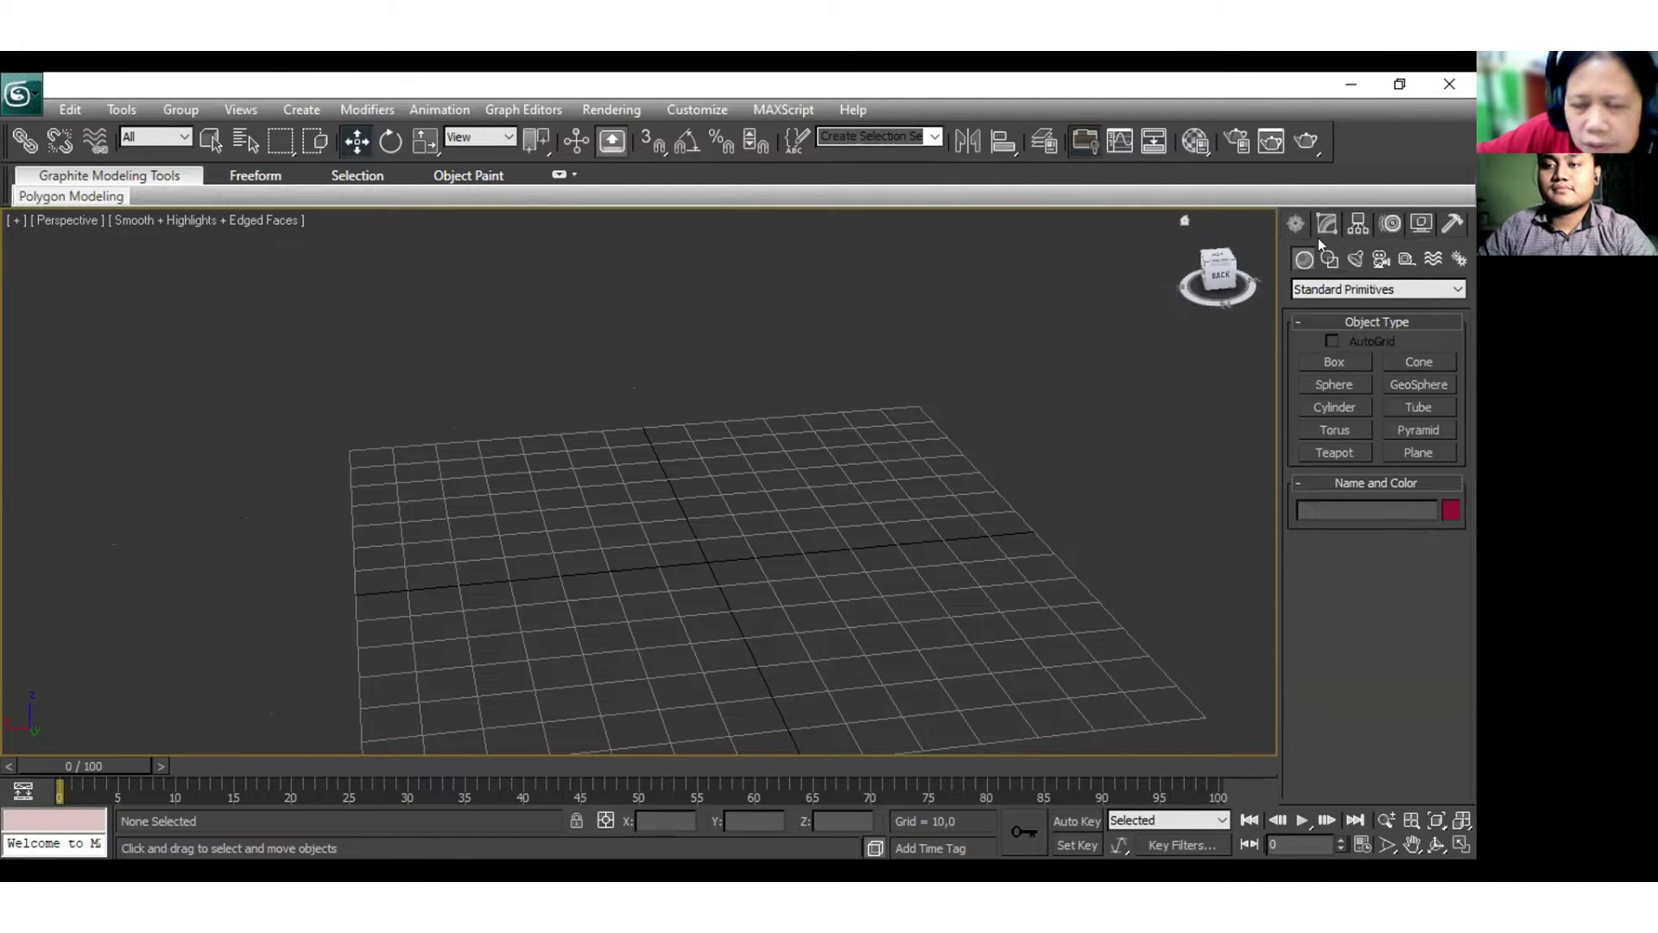
left_click(1337, 366)
middle_click_drag(743, 433, 732, 382, "alt")
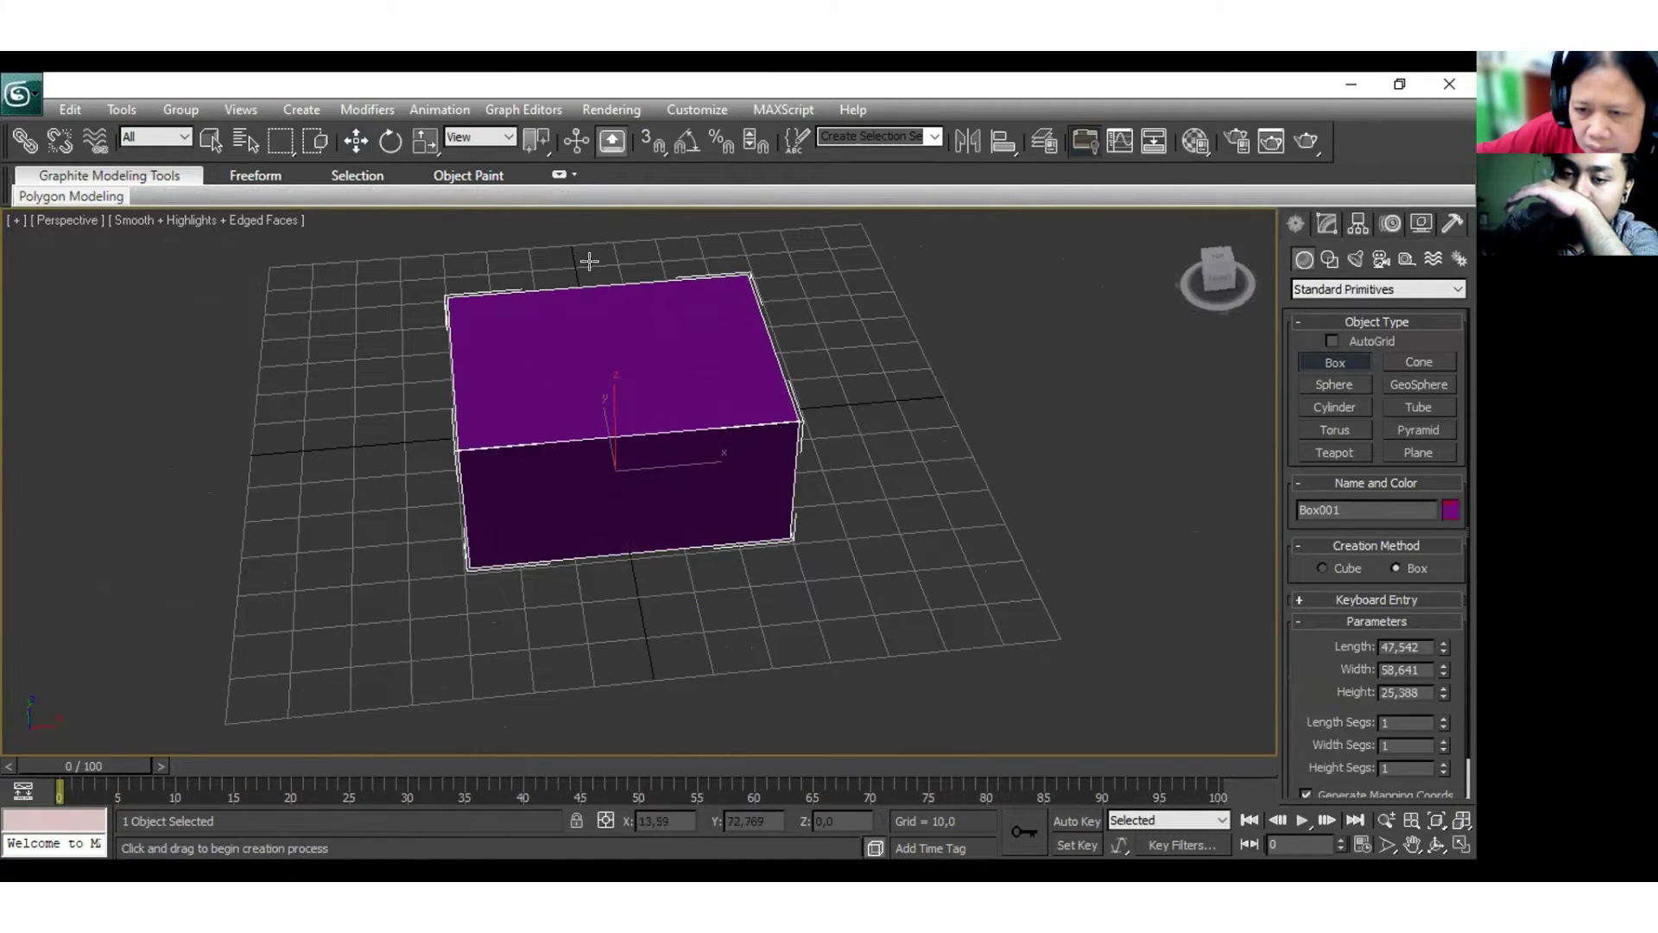
Convert the purple box to Editable Poly and scale it up along Z to about 160 percent.
middle_click_drag(189, 448, 374, 329, "alt")
key("r")
left_click_drag(374, 329, 477, 414)
middle_click_drag(477, 415, 662, 319, "alt")
left_click_drag(662, 318, 1079, 542)
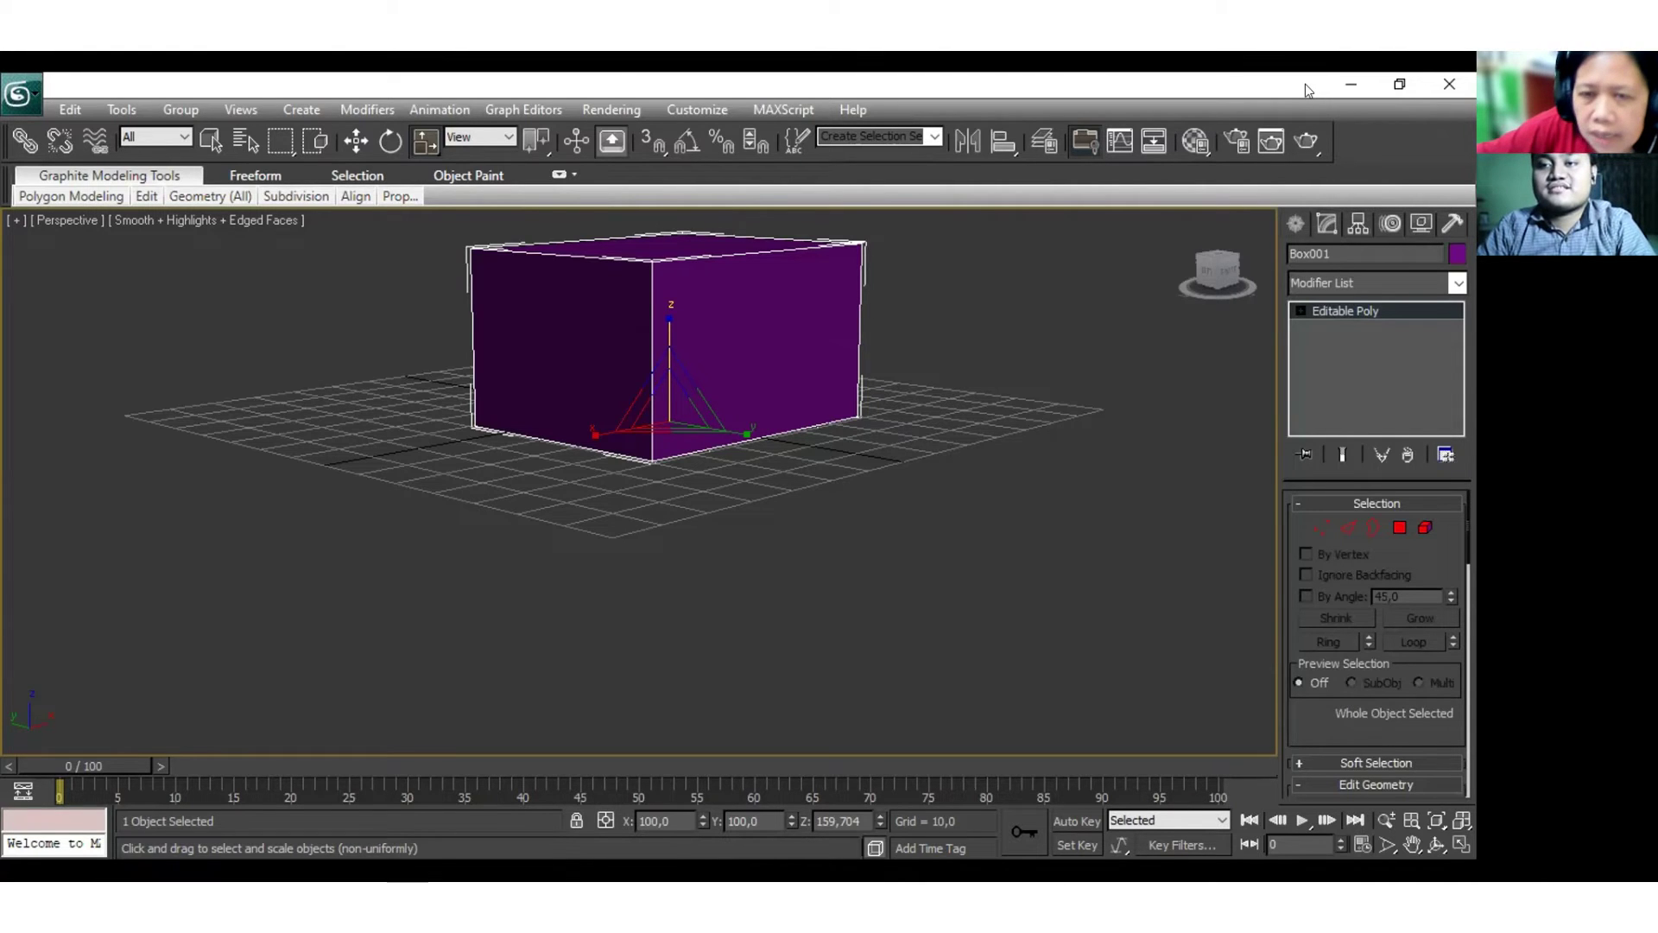
Enter Polygon level and select the purple box's two opposite end faces.
left_click(1401, 526)
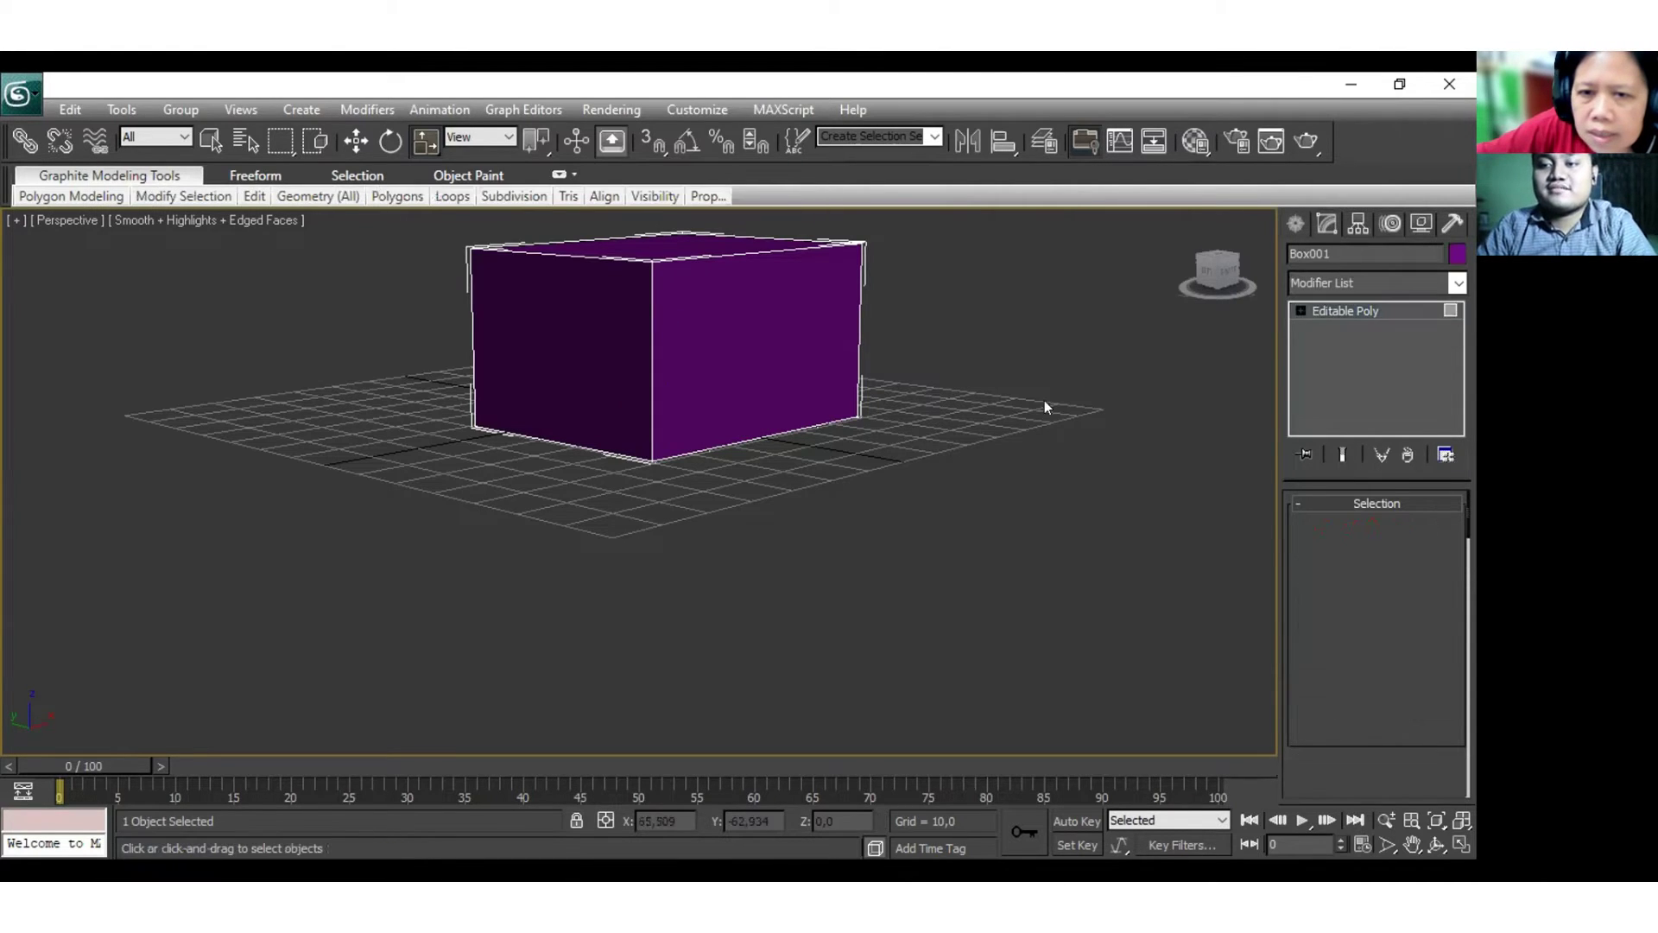
middle_click_drag(962, 355, 935, 383, "alt")
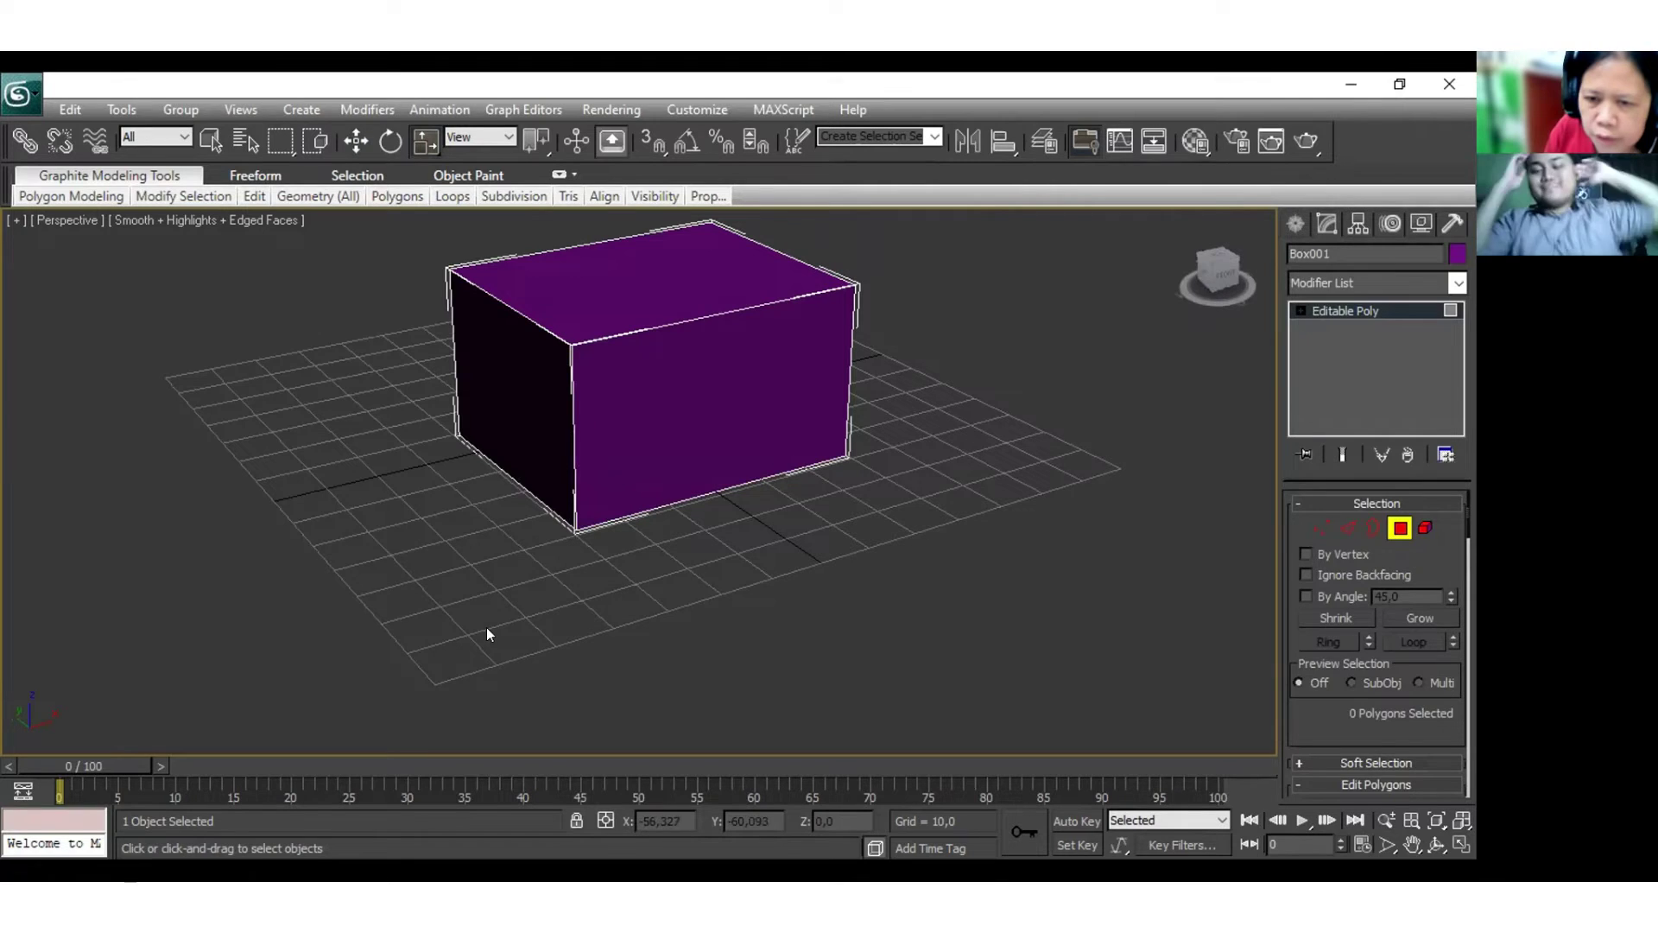
left_click(563, 363)
middle_click_drag(970, 599, 544, 567, "alt")
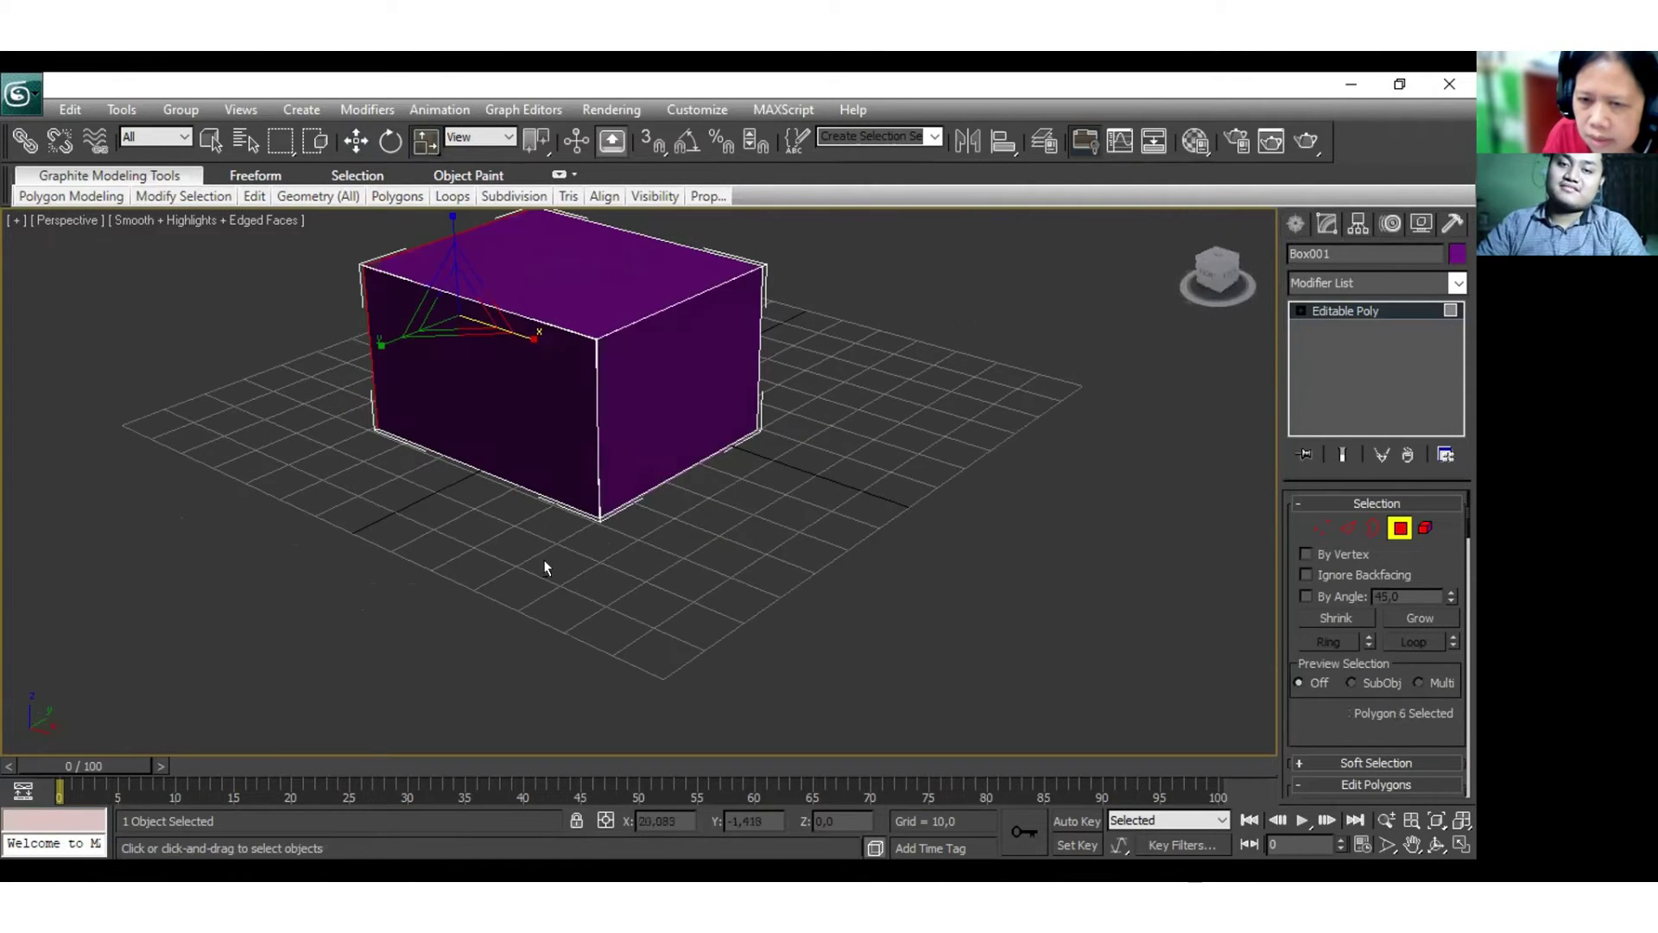
left_click(689, 471)
middle_click_drag(785, 575, 823, 601, "alt")
left_click(682, 484, "ctrl")
middle_click_drag(682, 483, 639, 348, "alt")
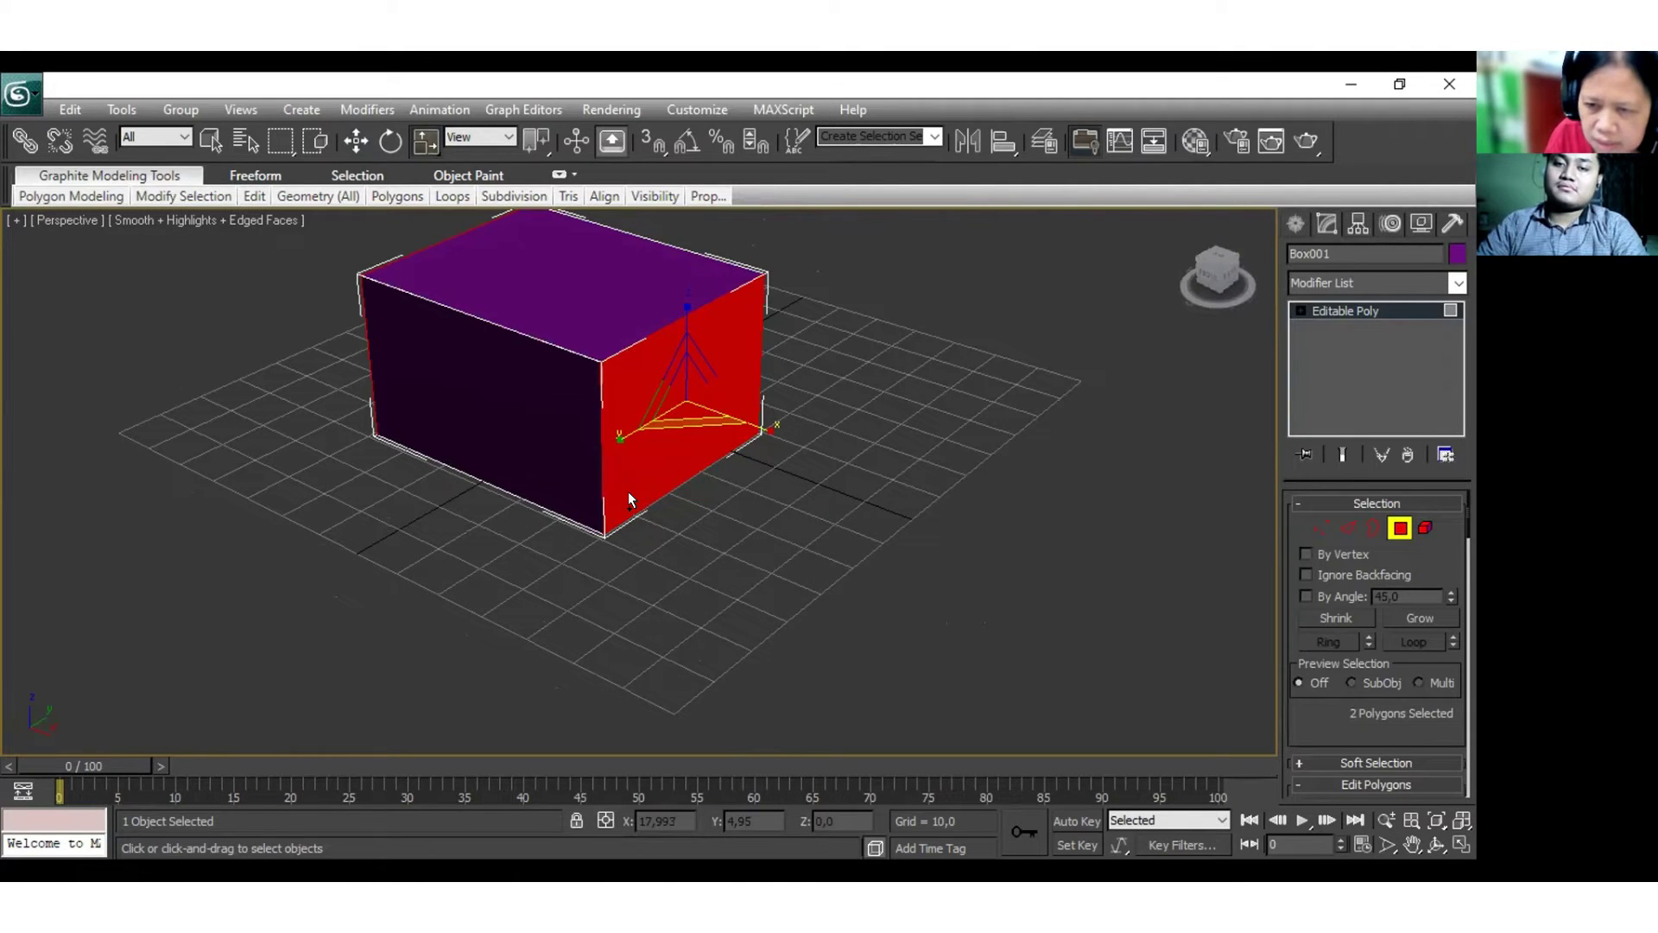
Bevel the two selected end faces outward and taper them into smaller faces.
key("r")
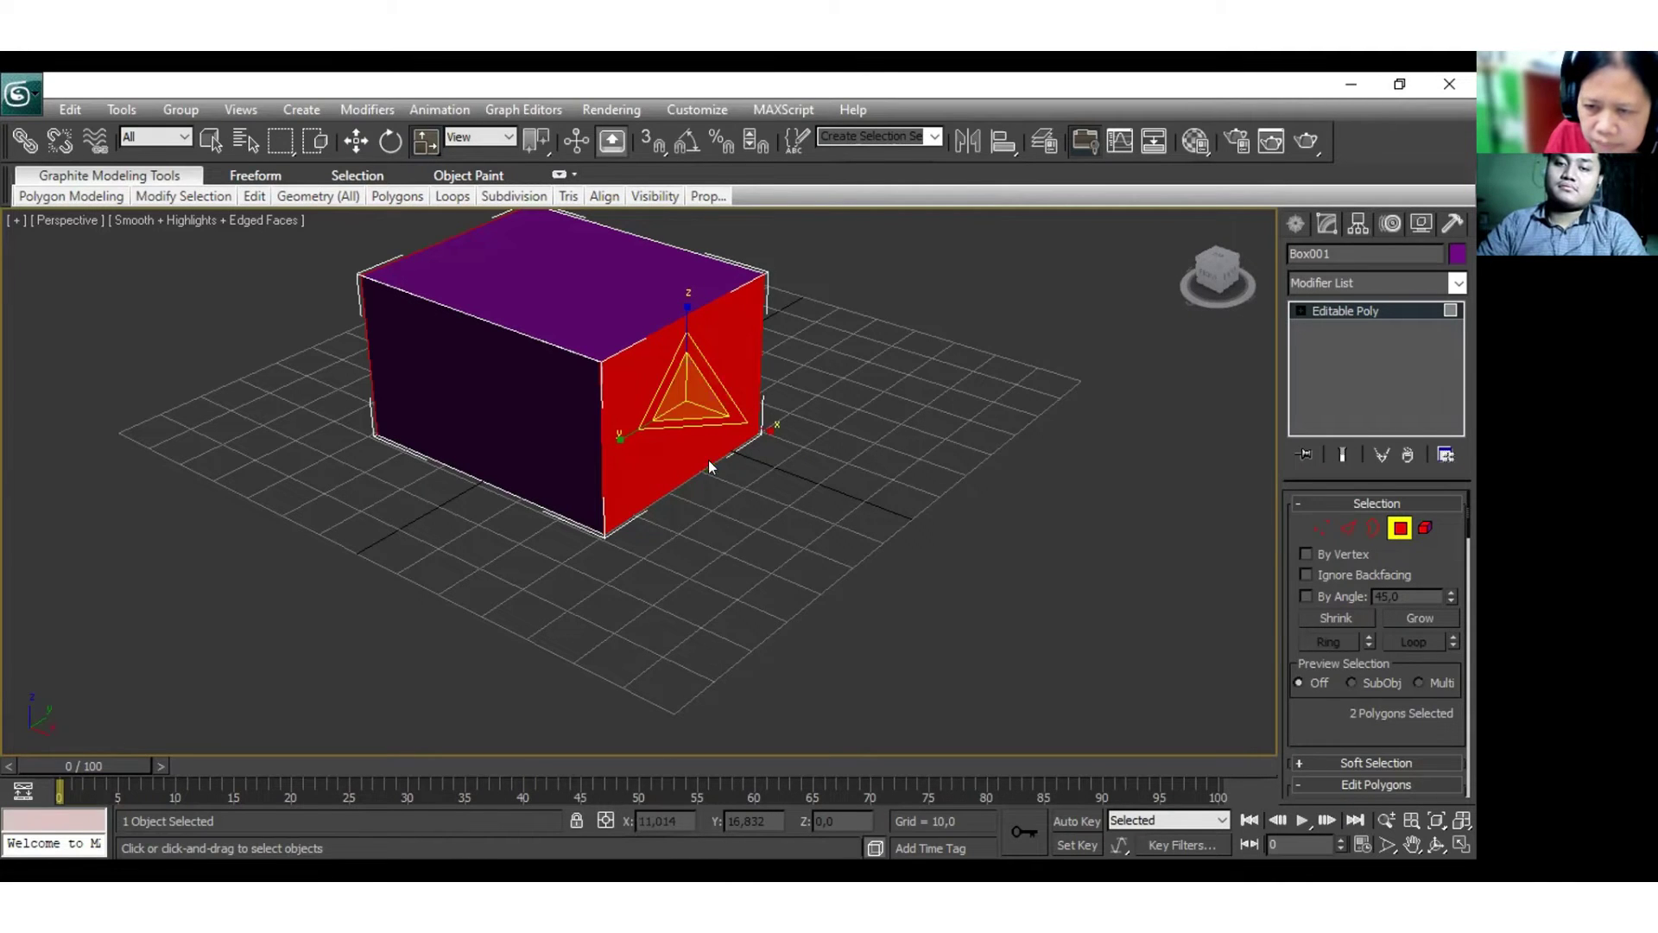
key("q")
middle_click_drag(698, 567, 929, 395, "alt")
left_click_drag(928, 395, 1388, 435)
left_click_drag(887, 364, 910, 428)
key("ctrl+z")
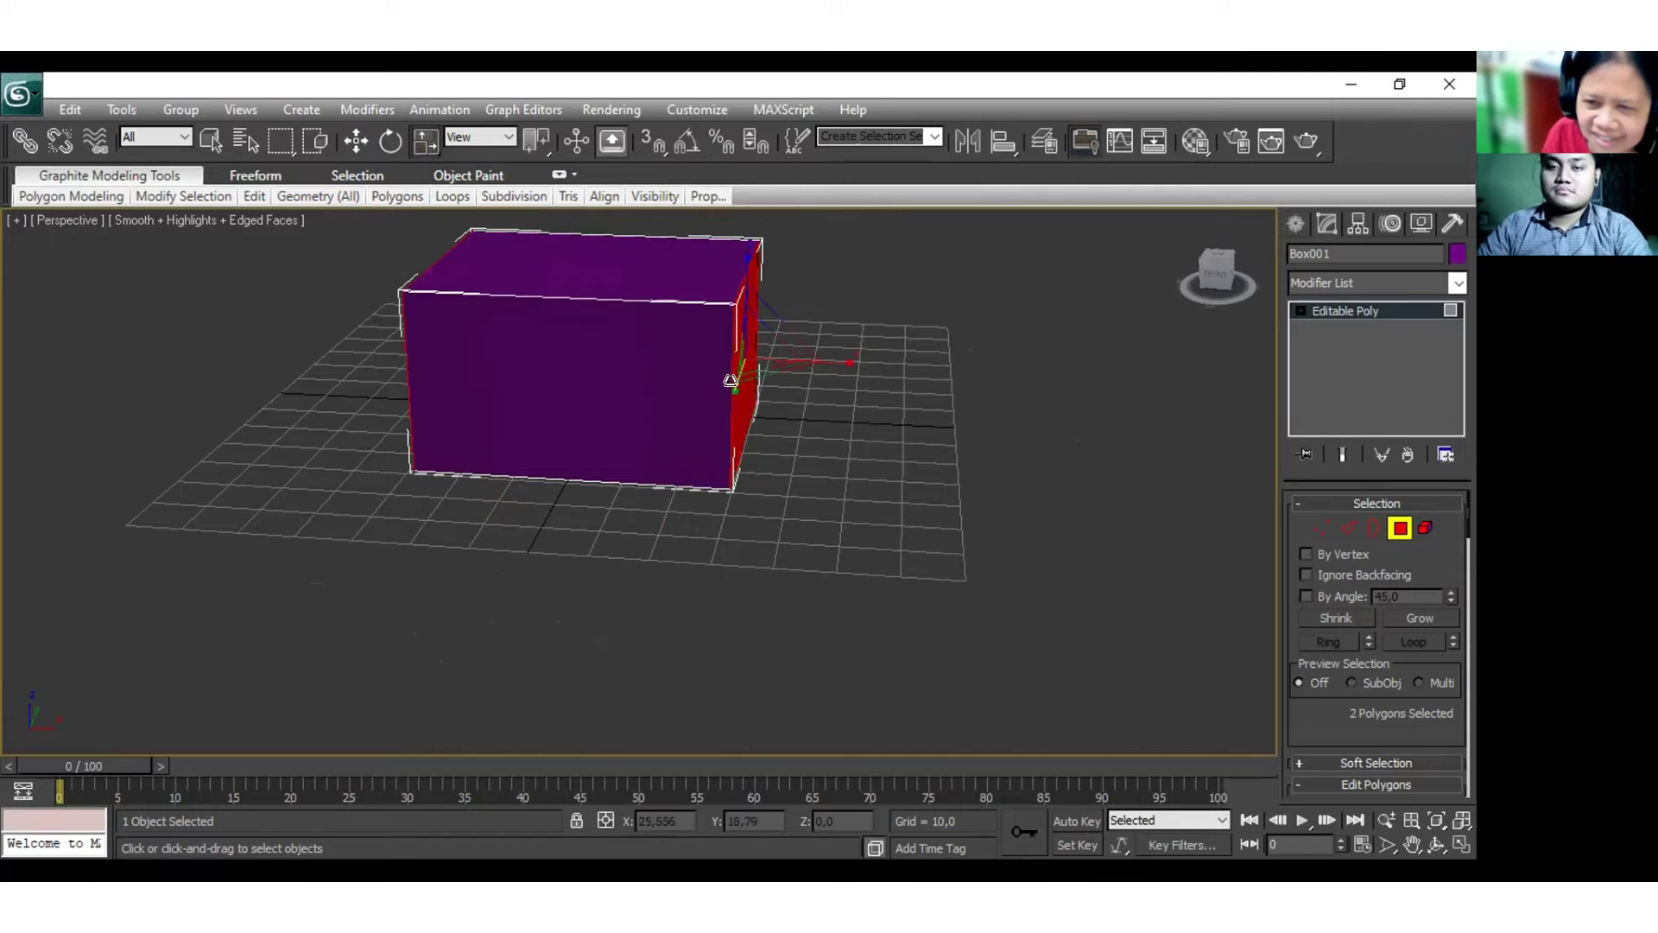
middle_click_drag(1080, 528, 576, 417, "alt")
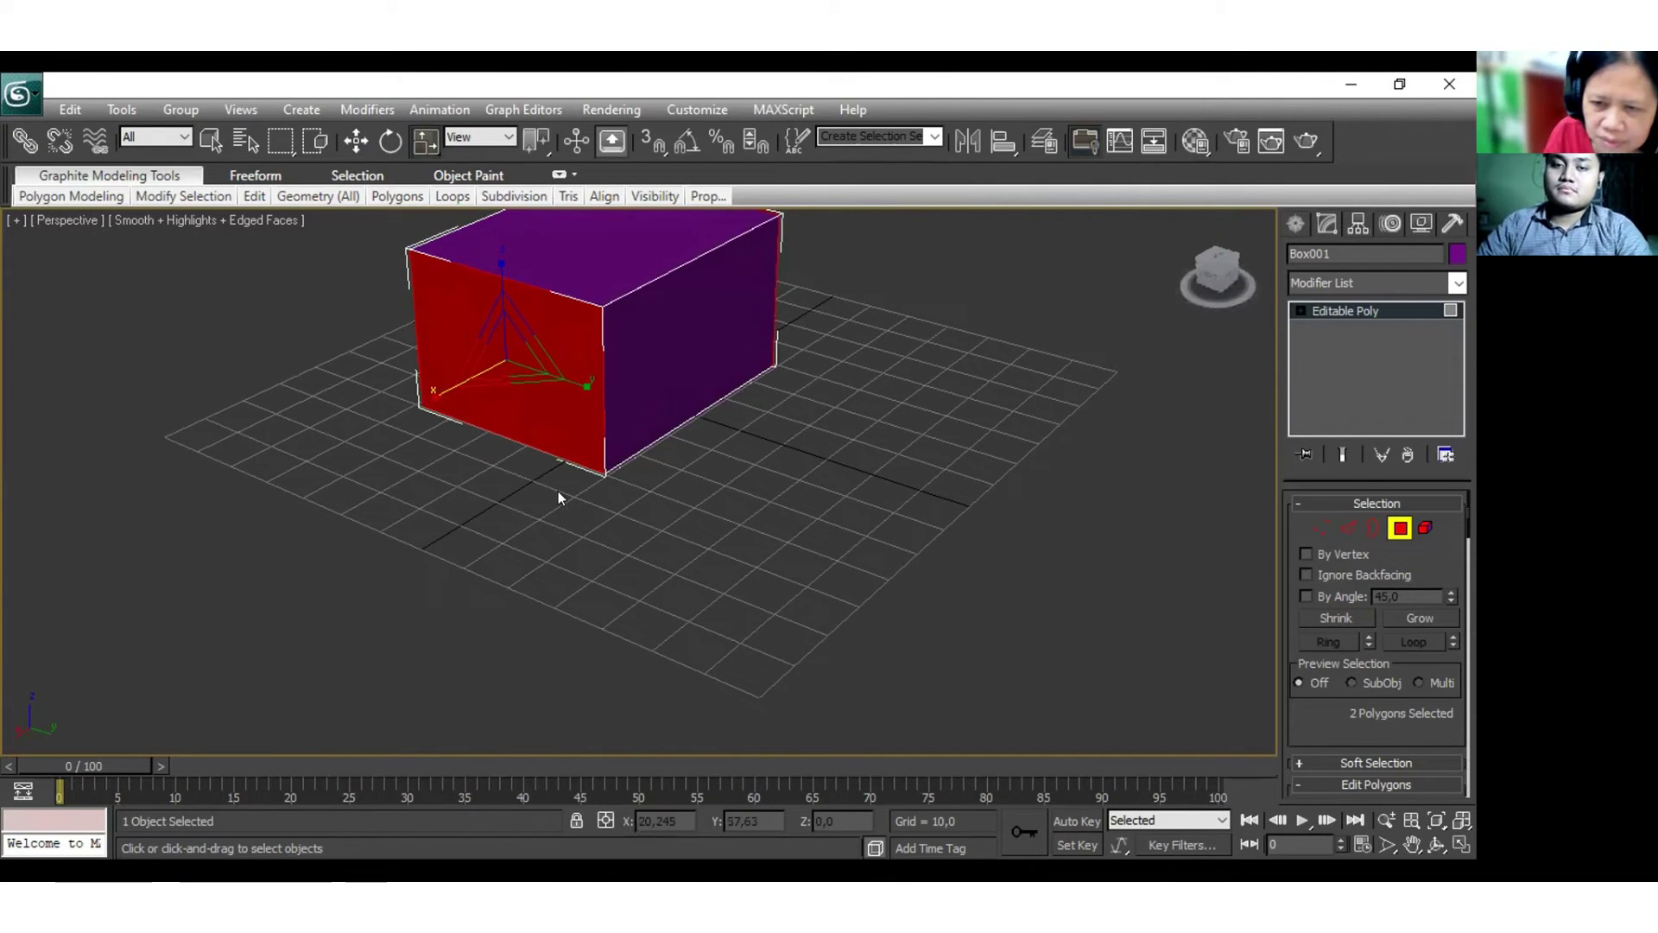
key("shift+e")
left_click_drag(452, 385, 818, 301)
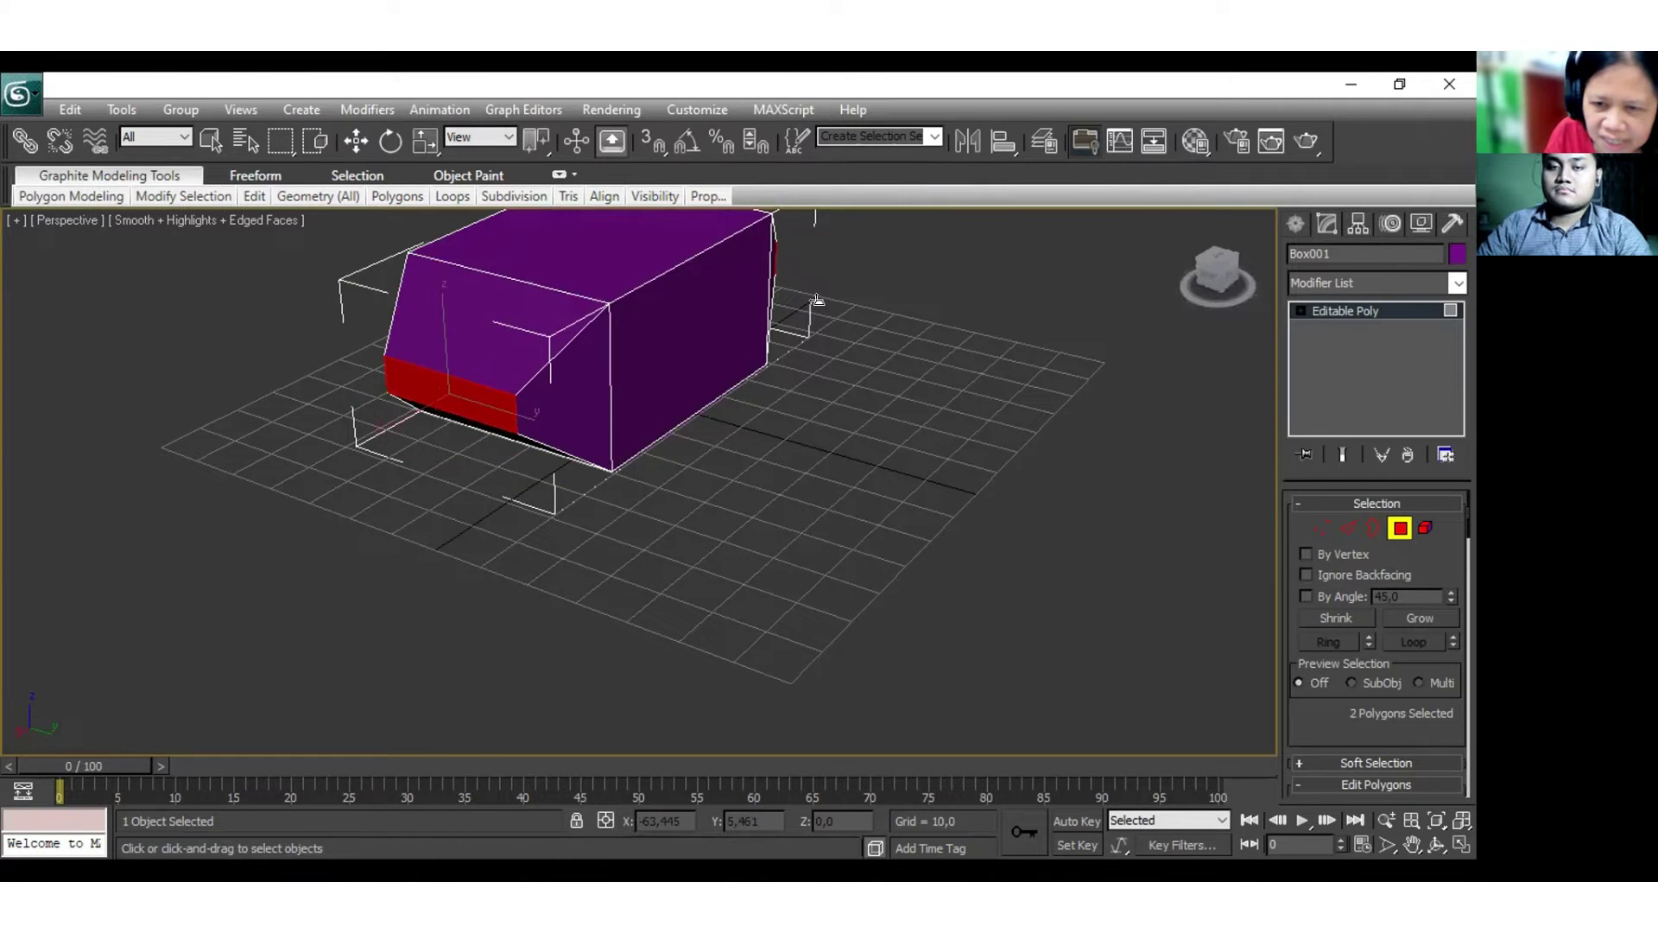
Try to bevel the small end face and the sloped face above it individually.
middle_click_drag(1012, 487, 793, 547, "alt")
middle_click_drag(521, 421, 486, 350, "alt")
key("ctrl+z")
key("ctrl+z")
key("ctrl+z")
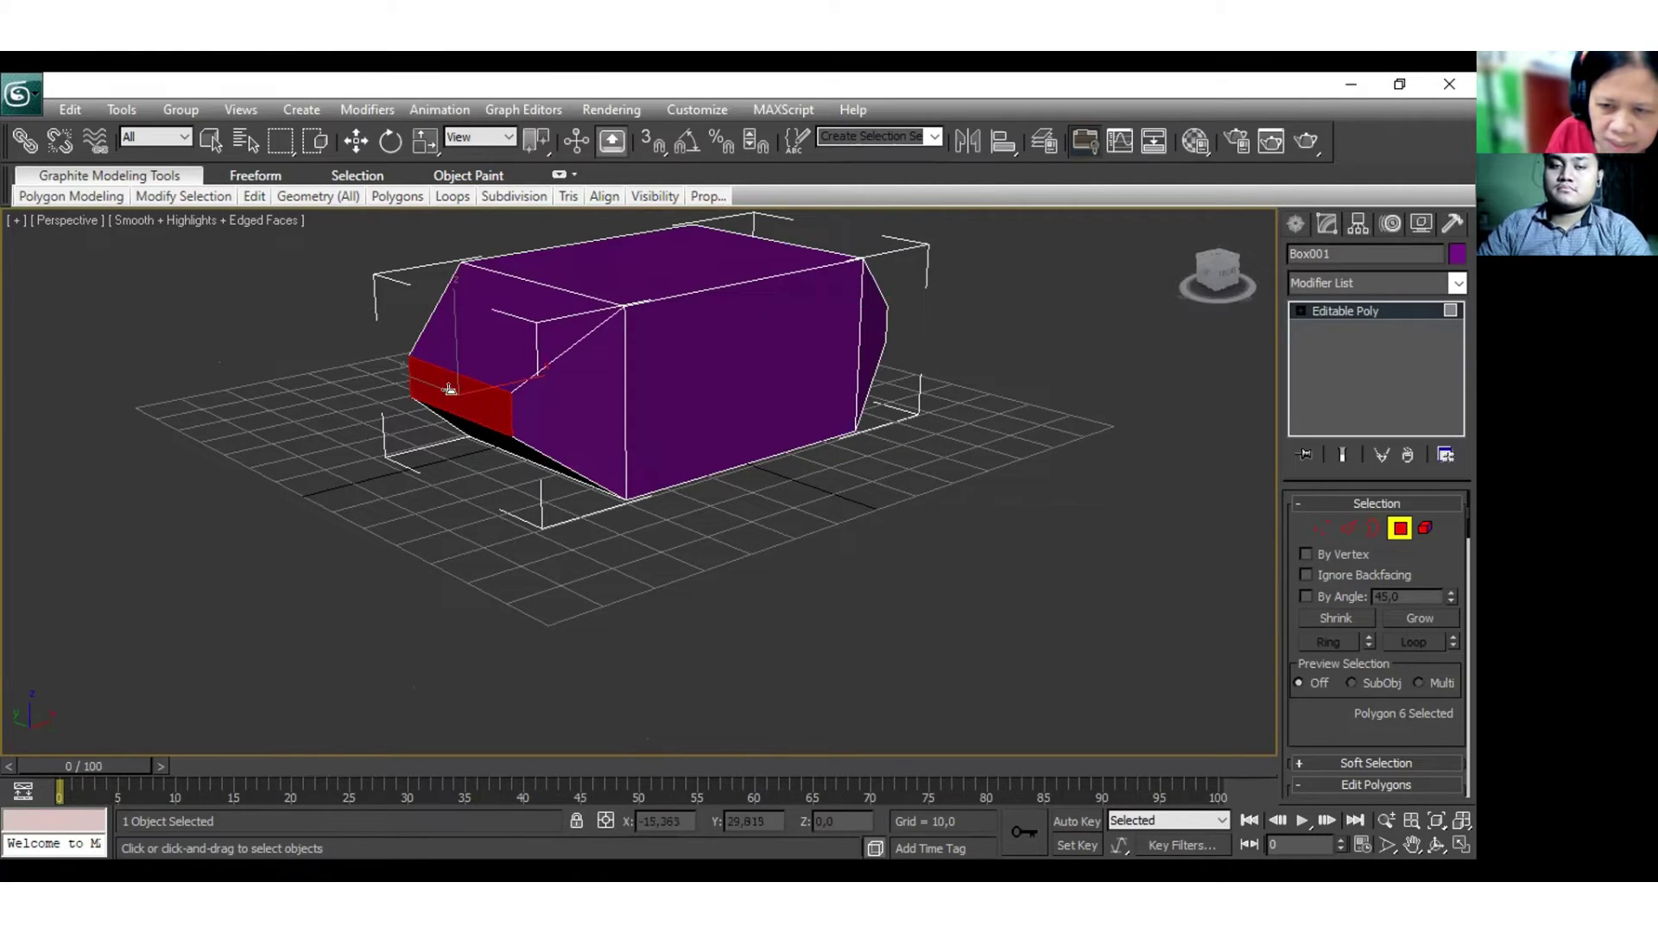
left_click_drag(495, 381, 607, 470)
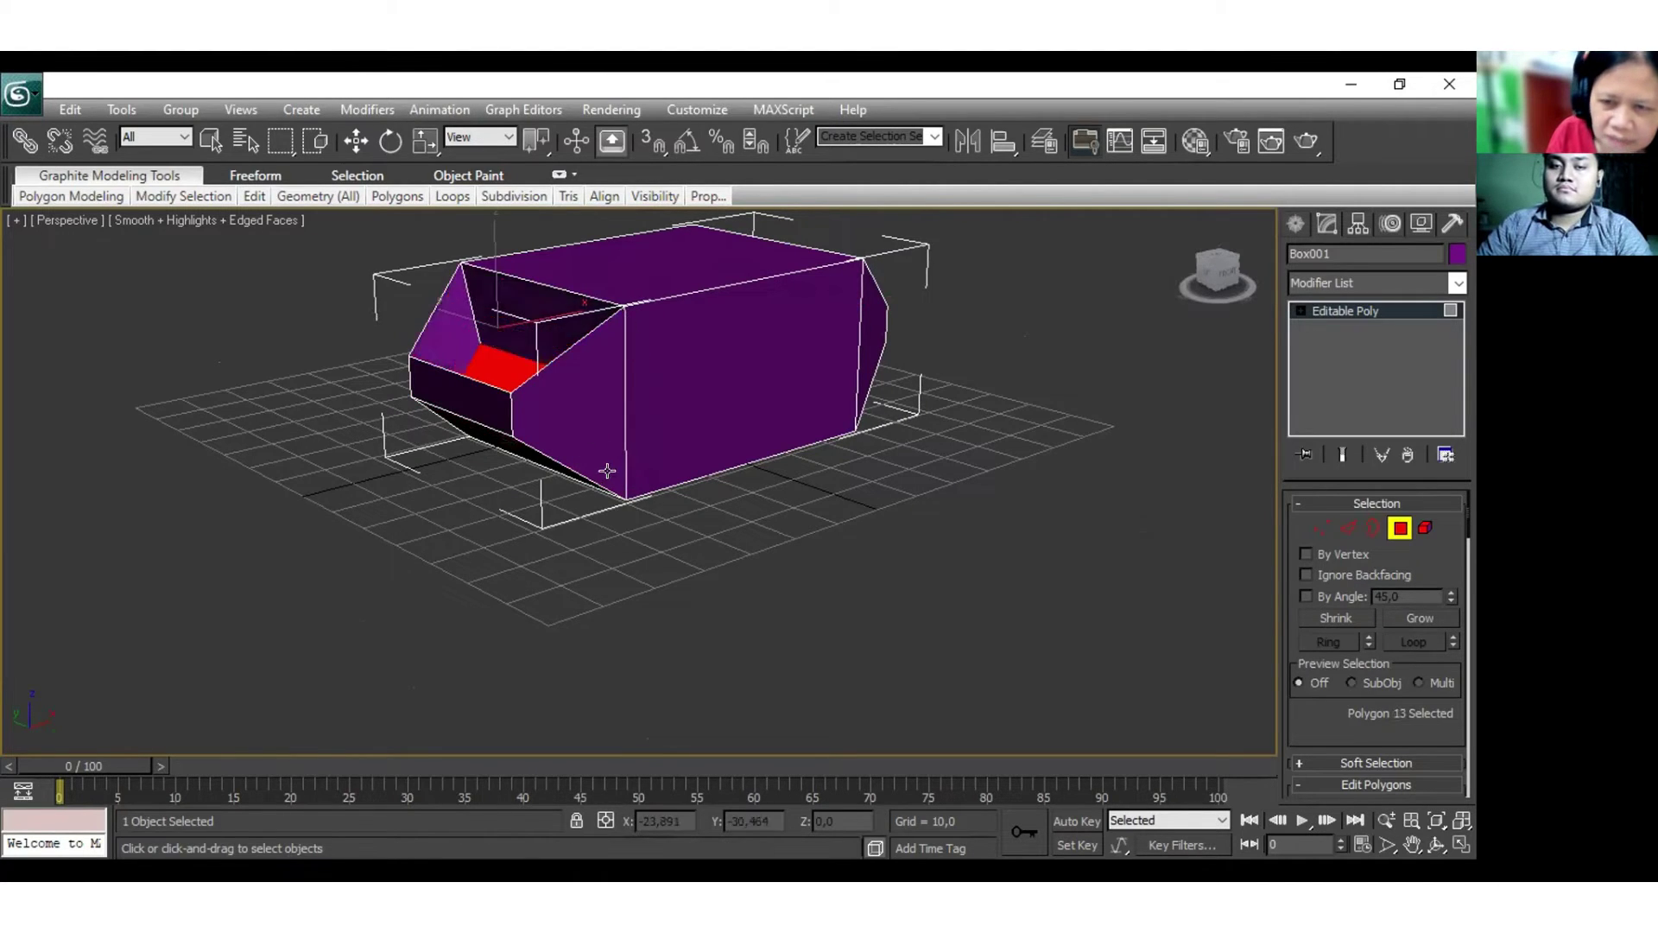
left_click_drag(796, 484, 995, 531)
key("ctrl+z")
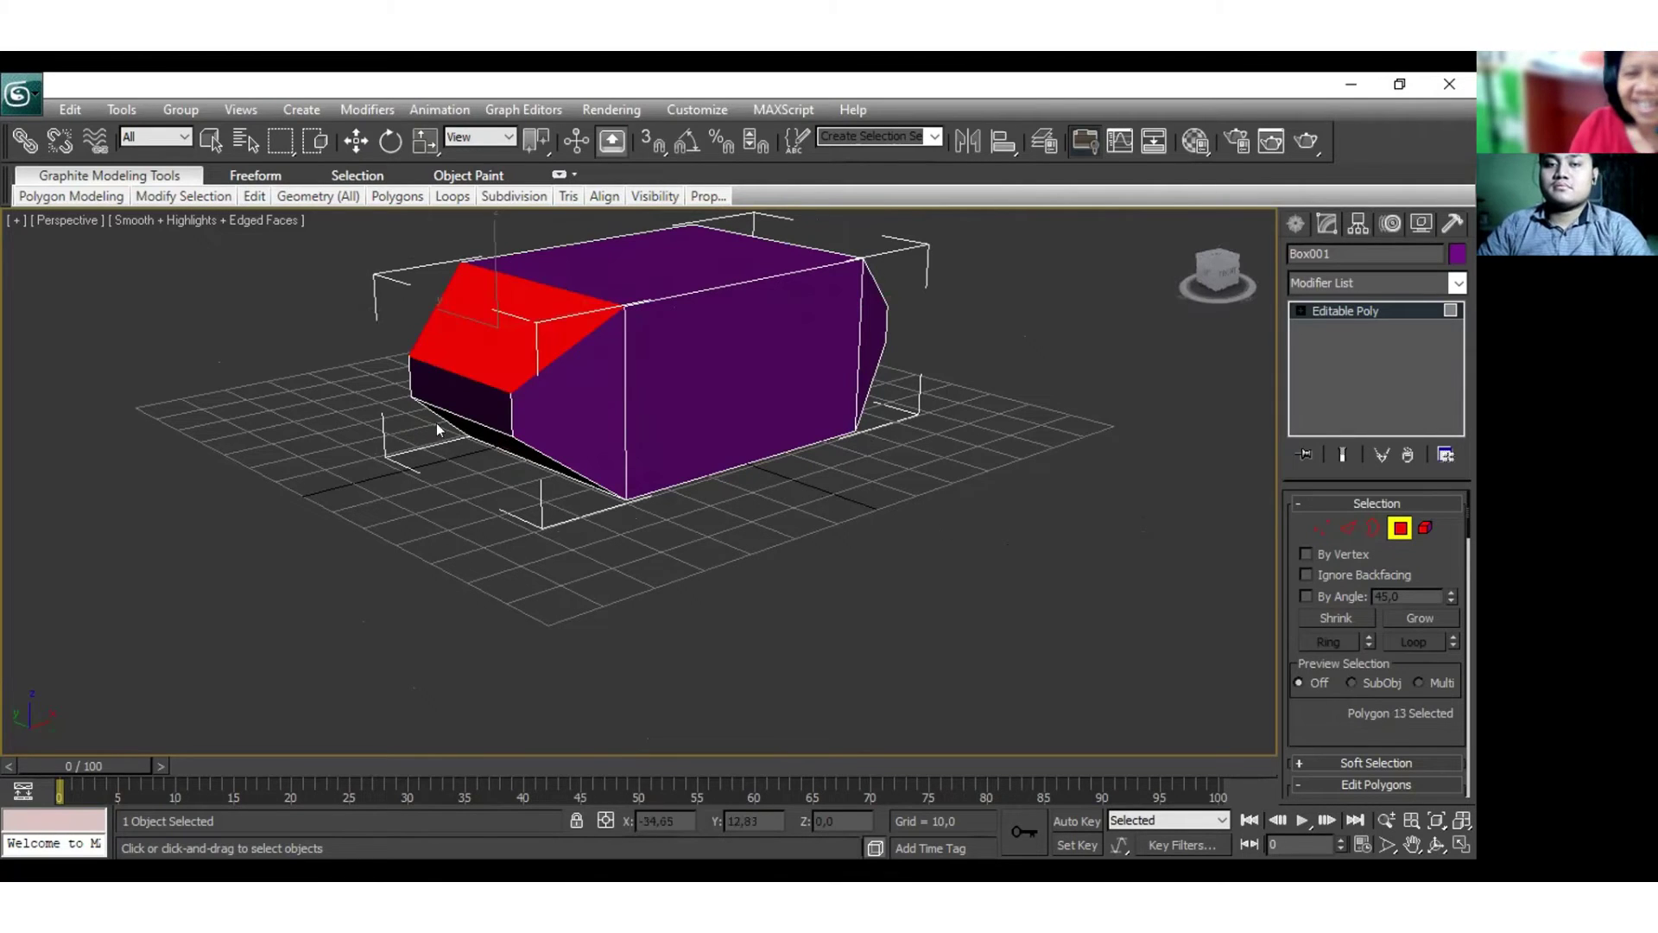
Select the small end faces on both opposite ends of the purple body together.
left_click(467, 412)
left_click_drag(467, 383, 917, 463)
left_click(988, 489)
middle_click_drag(1070, 500, 790, 414, "alt")
left_click(790, 415)
middle_click_drag(359, 507, 769, 399)
left_click(625, 352, "ctrl")
Bevel the two small end faces outward again into short, straight box-shaped fins.
middle_click_drag(818, 451, 581, 373, "alt")
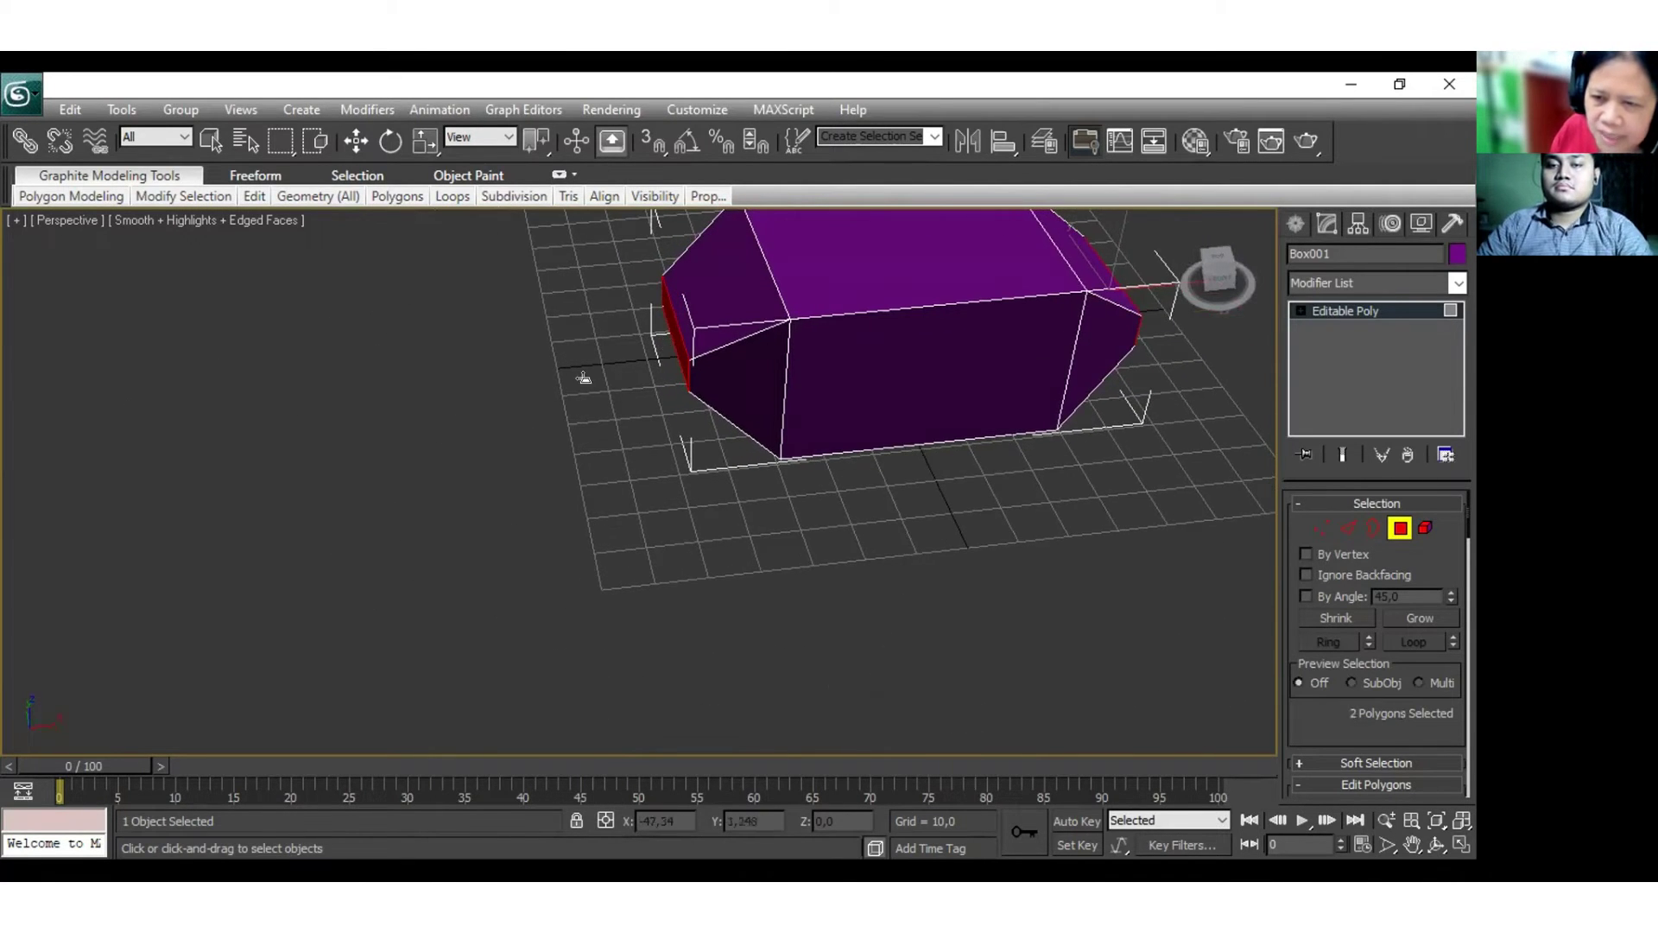
left_click_drag(1107, 334, 990, 393)
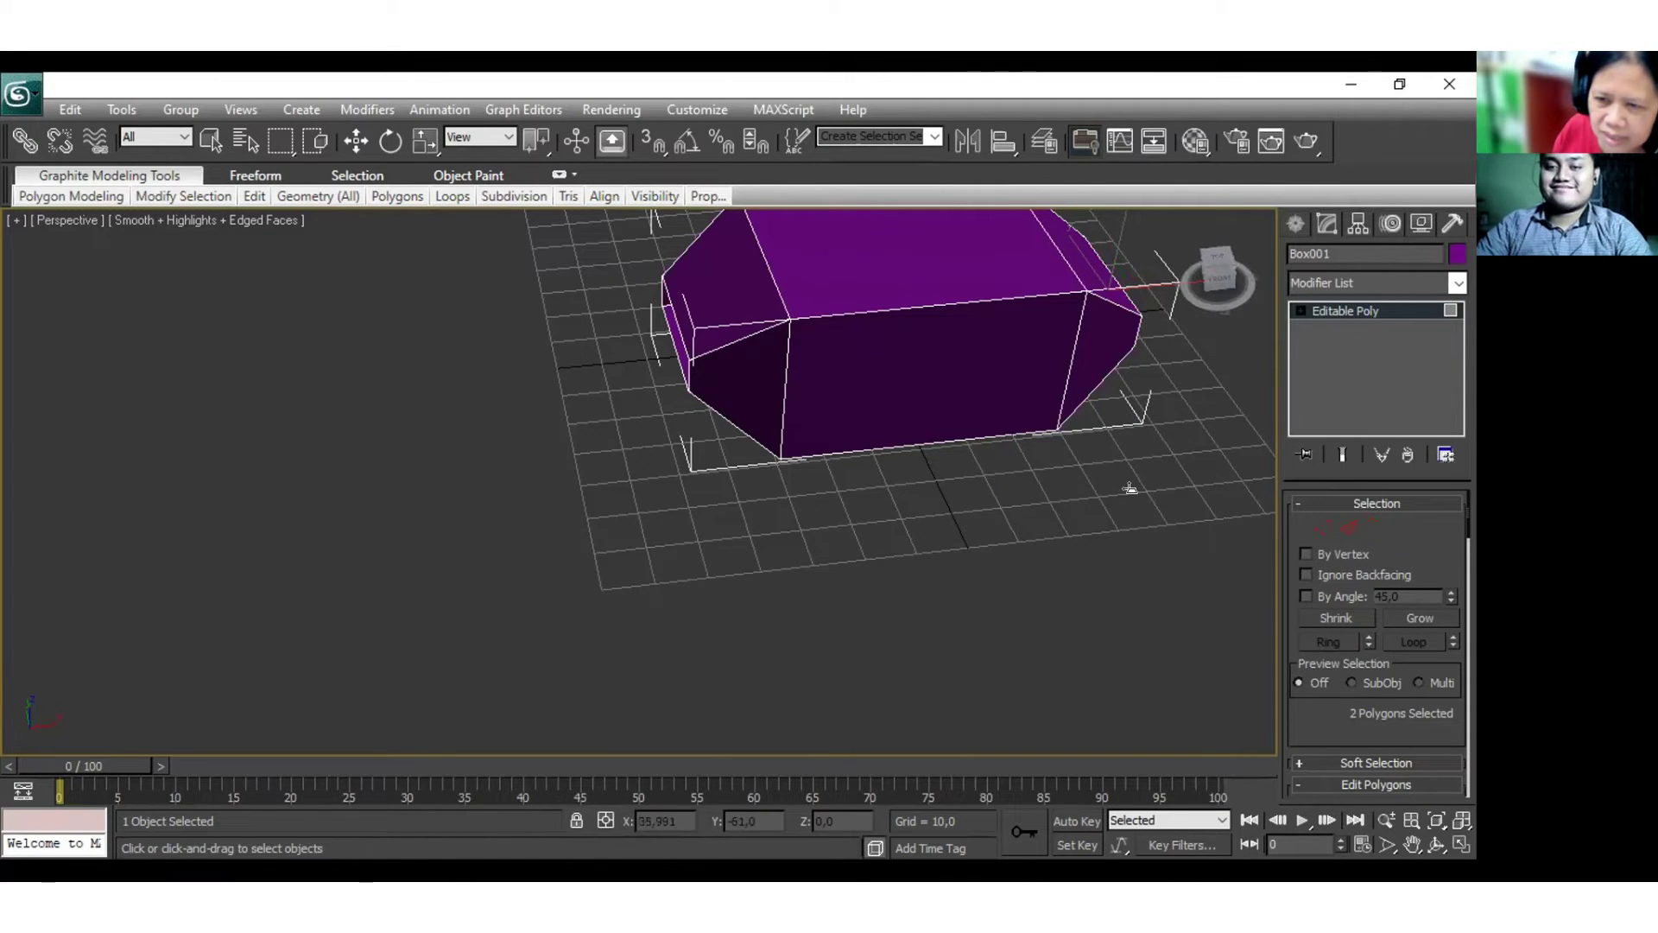
middle_click_drag(1114, 526, 925, 582, "alt")
middle_click_drag(1004, 507, 471, 418, "alt")
left_click_drag(1039, 329, 536, 500)
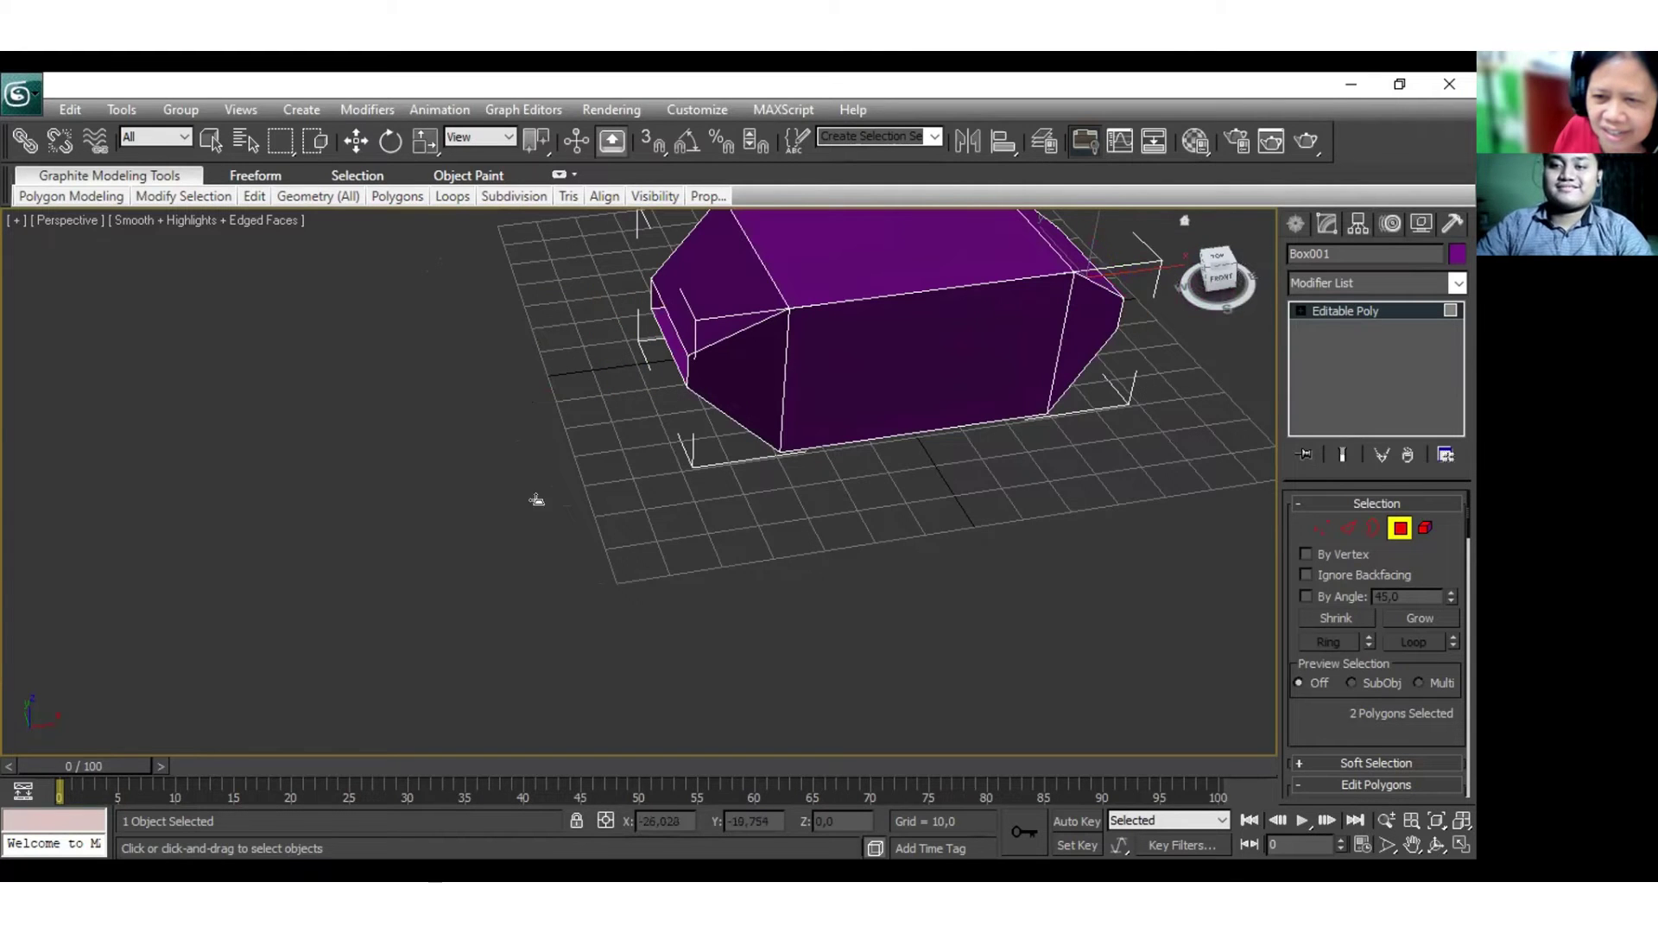
left_click_drag(1017, 372, 1465, 246)
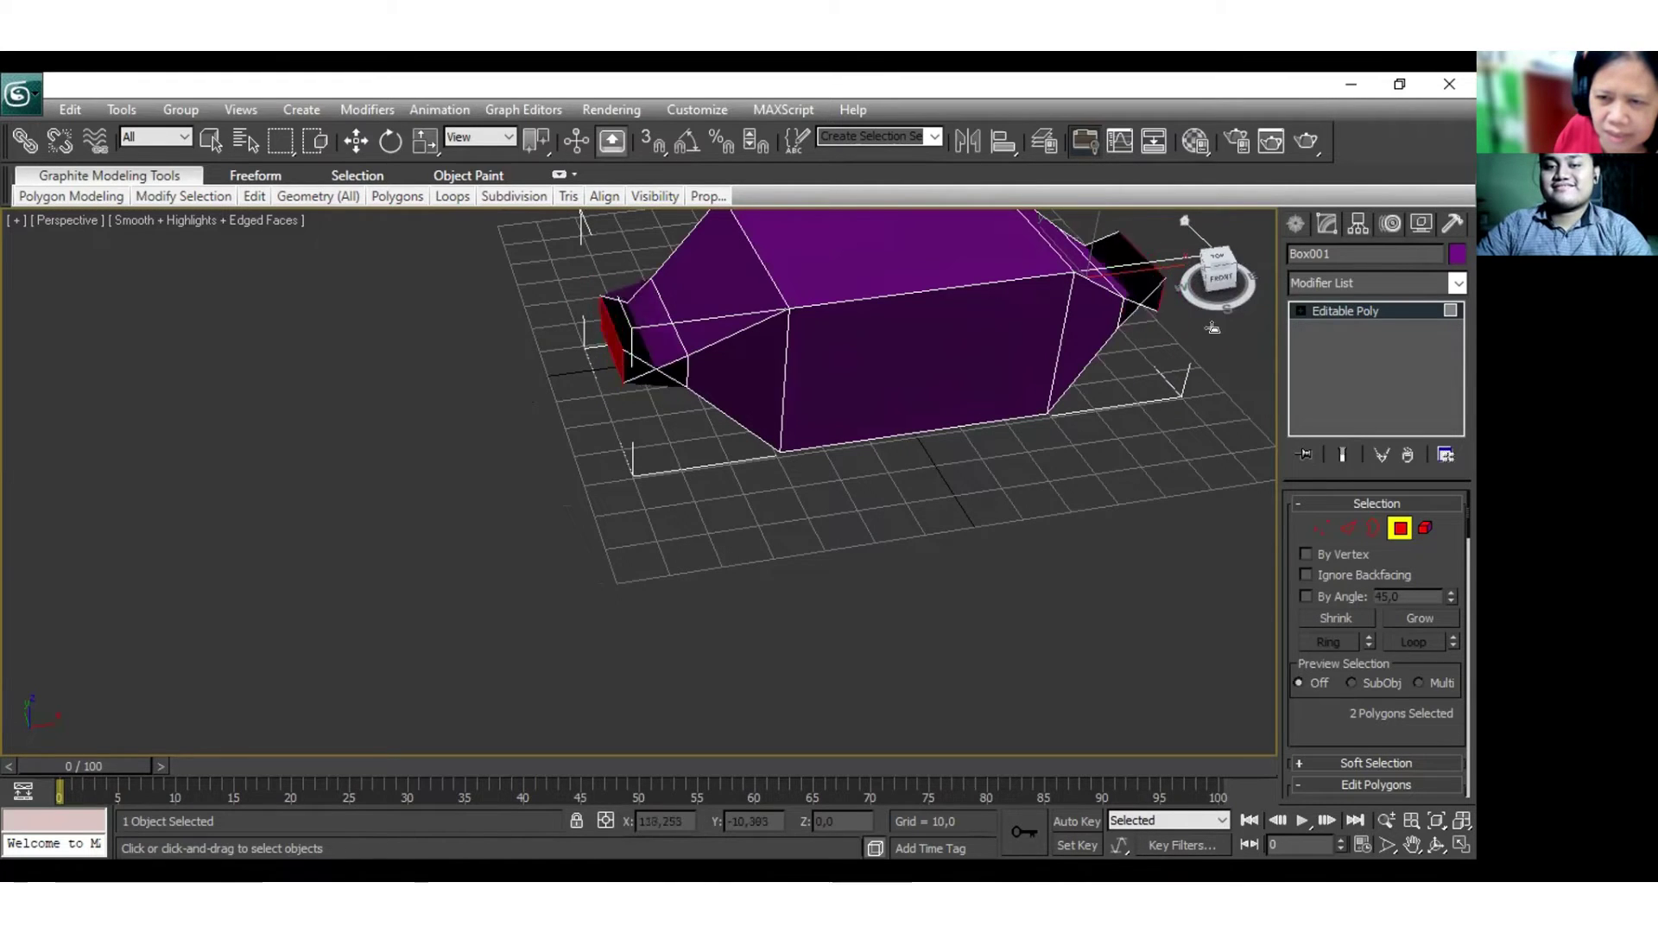
left_click_drag(1121, 256, 1120, 246)
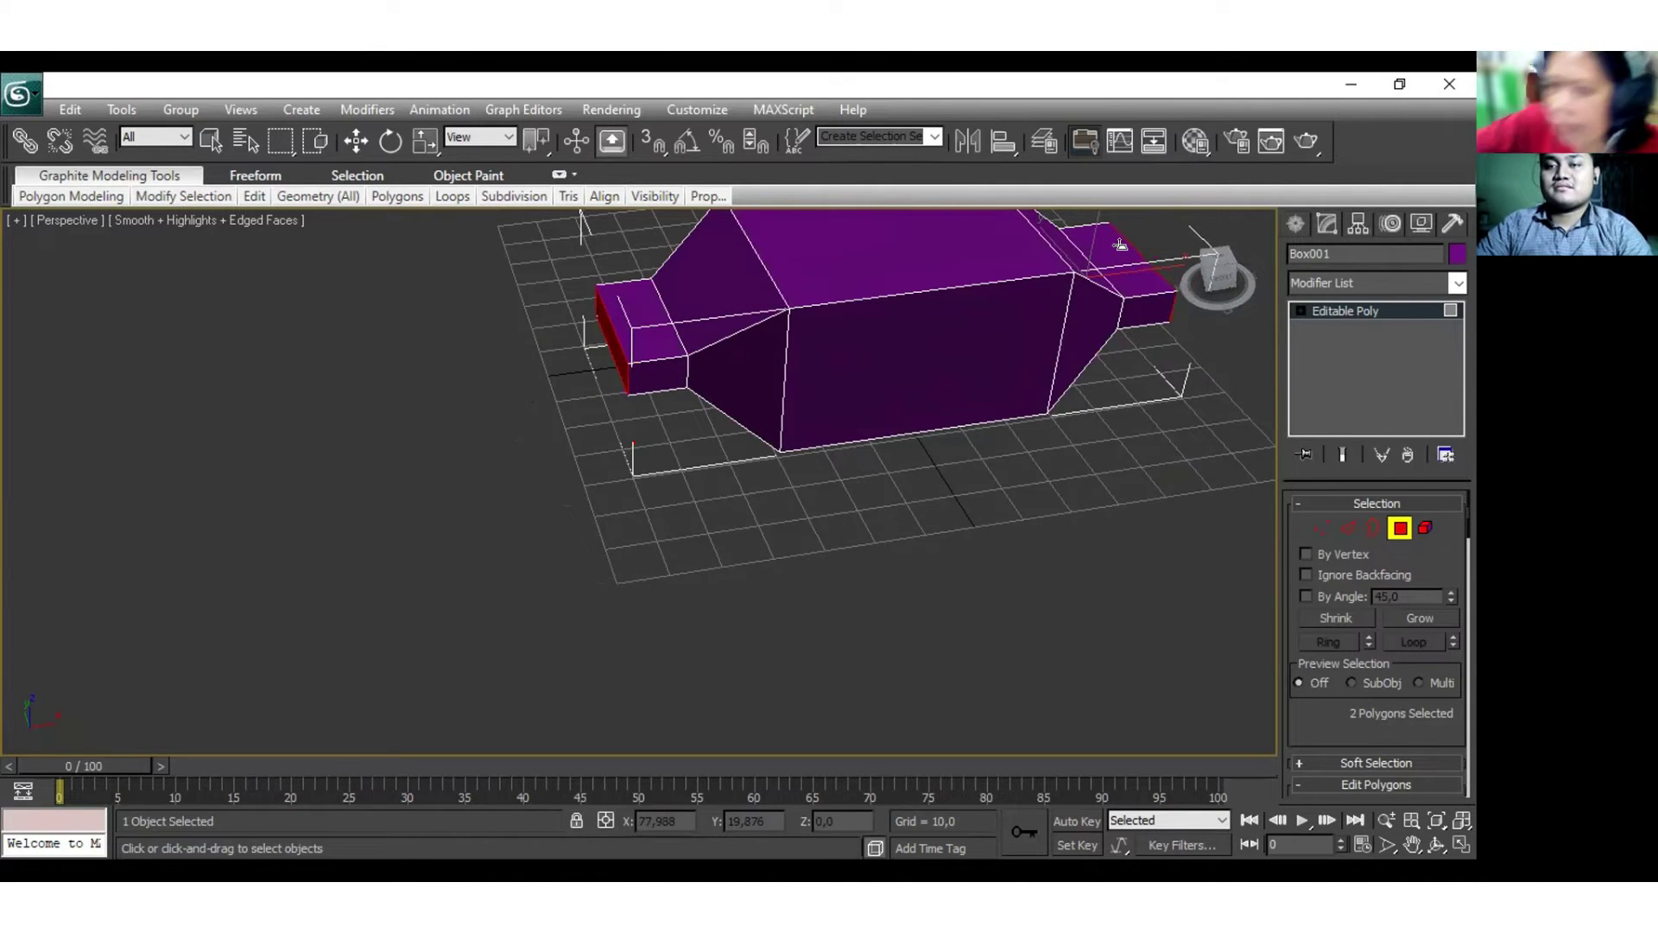
Deselect the two fin-tip faces of the purple body and examine its fins from the end.
middle_click_drag(1087, 532, 604, 488, "alt")
middle_click_drag(497, 507, 894, 567, "alt")
key("shift+z")
key("shift+z")
left_click(892, 566)
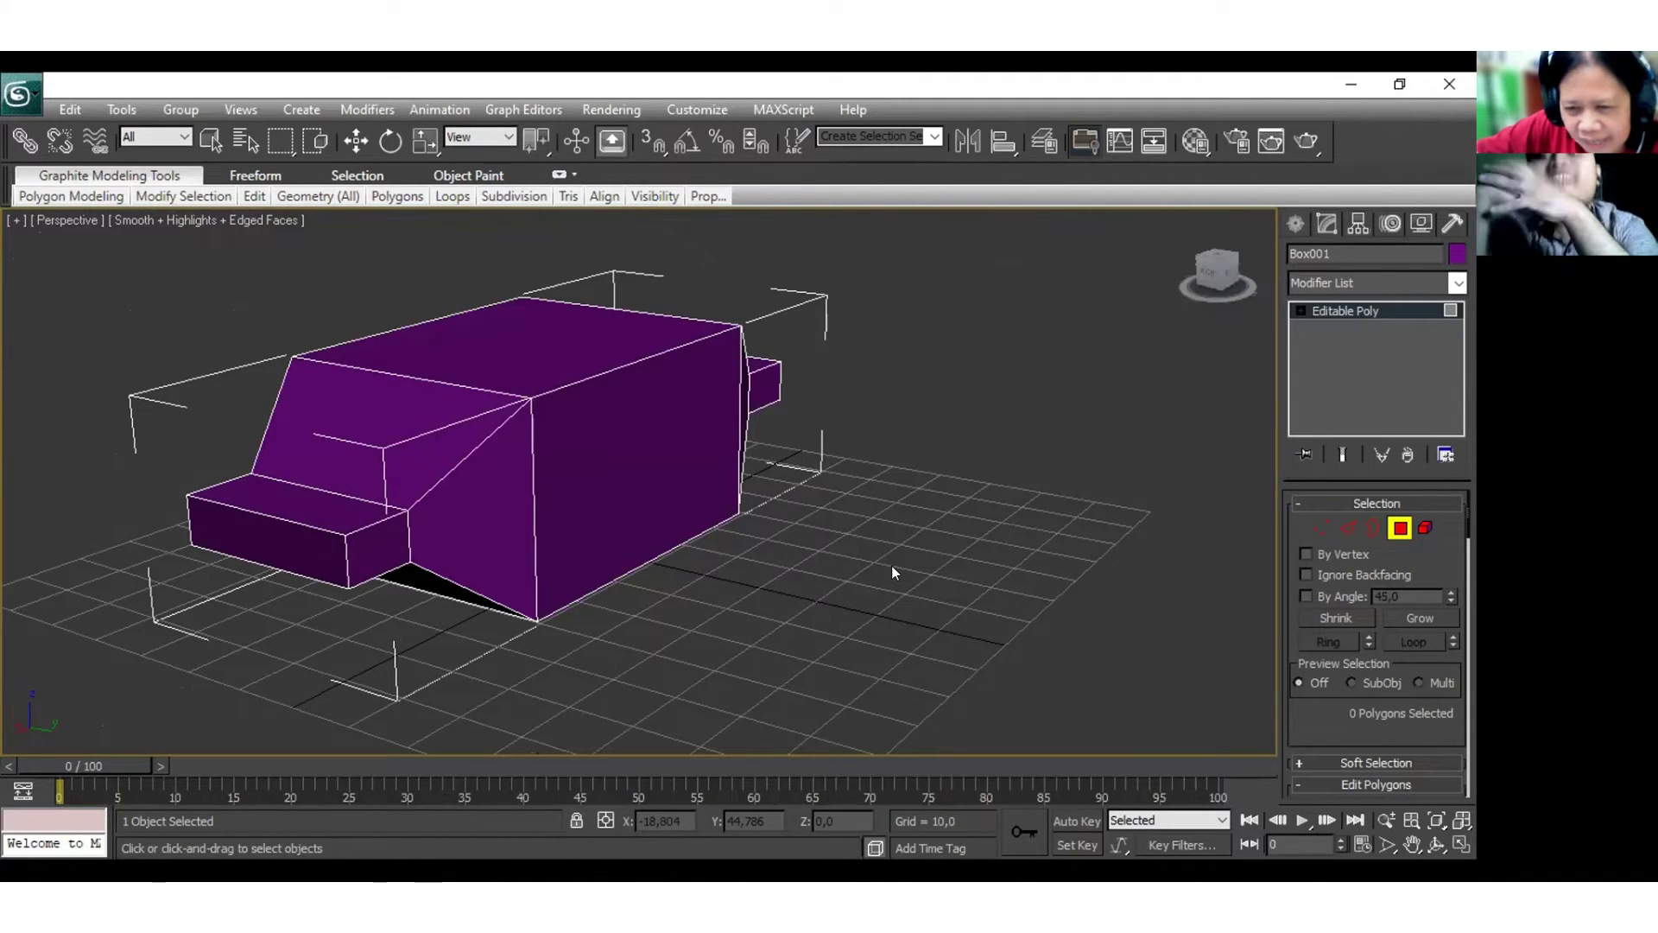
middle_click_drag(929, 671, 784, 128, "alt")
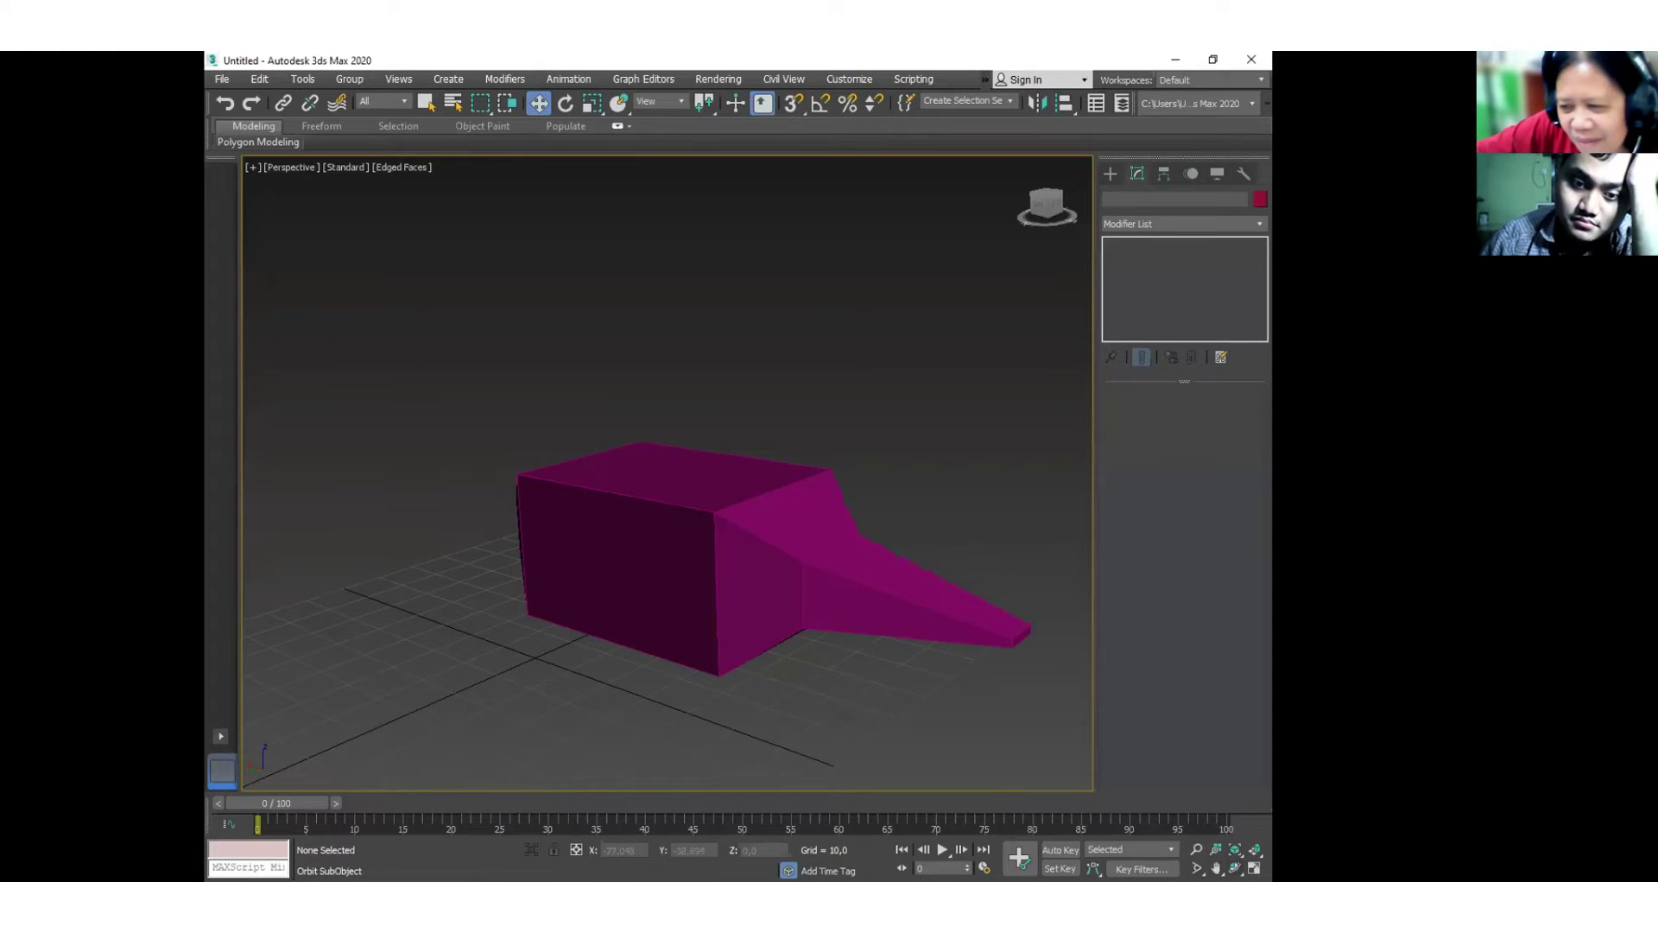
Switch to 3ds Max 2020 and delete the magenta body with the slanted fins from the scene.
middle_click_drag(723, 591, 764, 571, "alt")
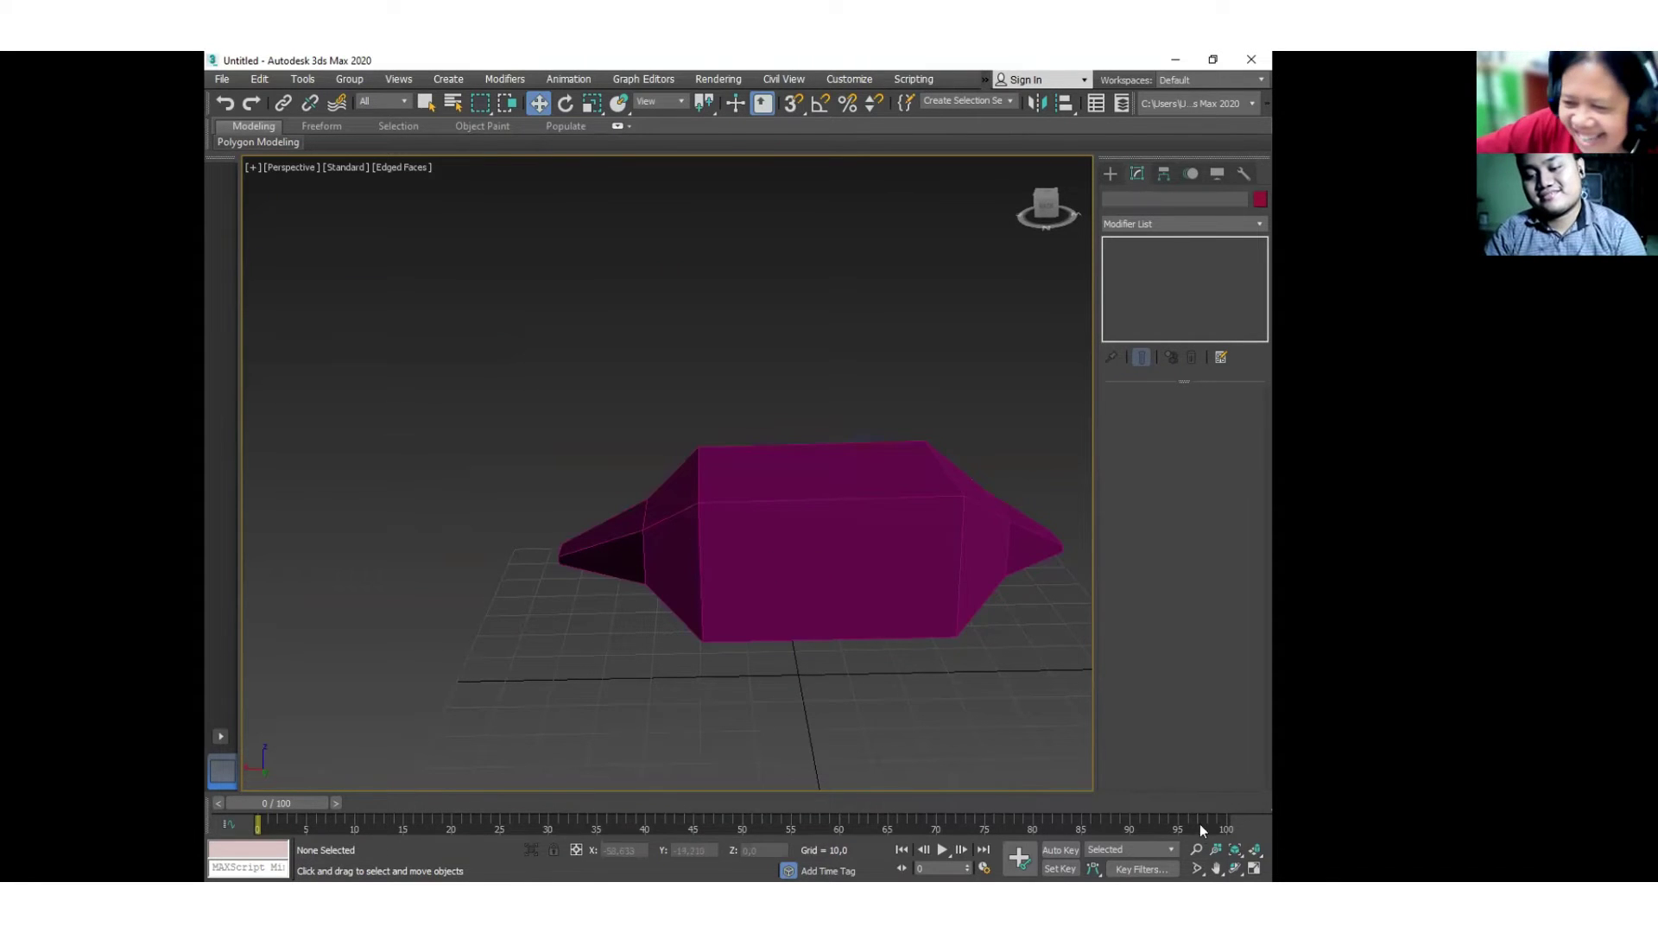
middle_click_drag(722, 570, 794, 553, "alt")
left_click_drag(795, 553, 740, 599)
key("w")
left_click(696, 555)
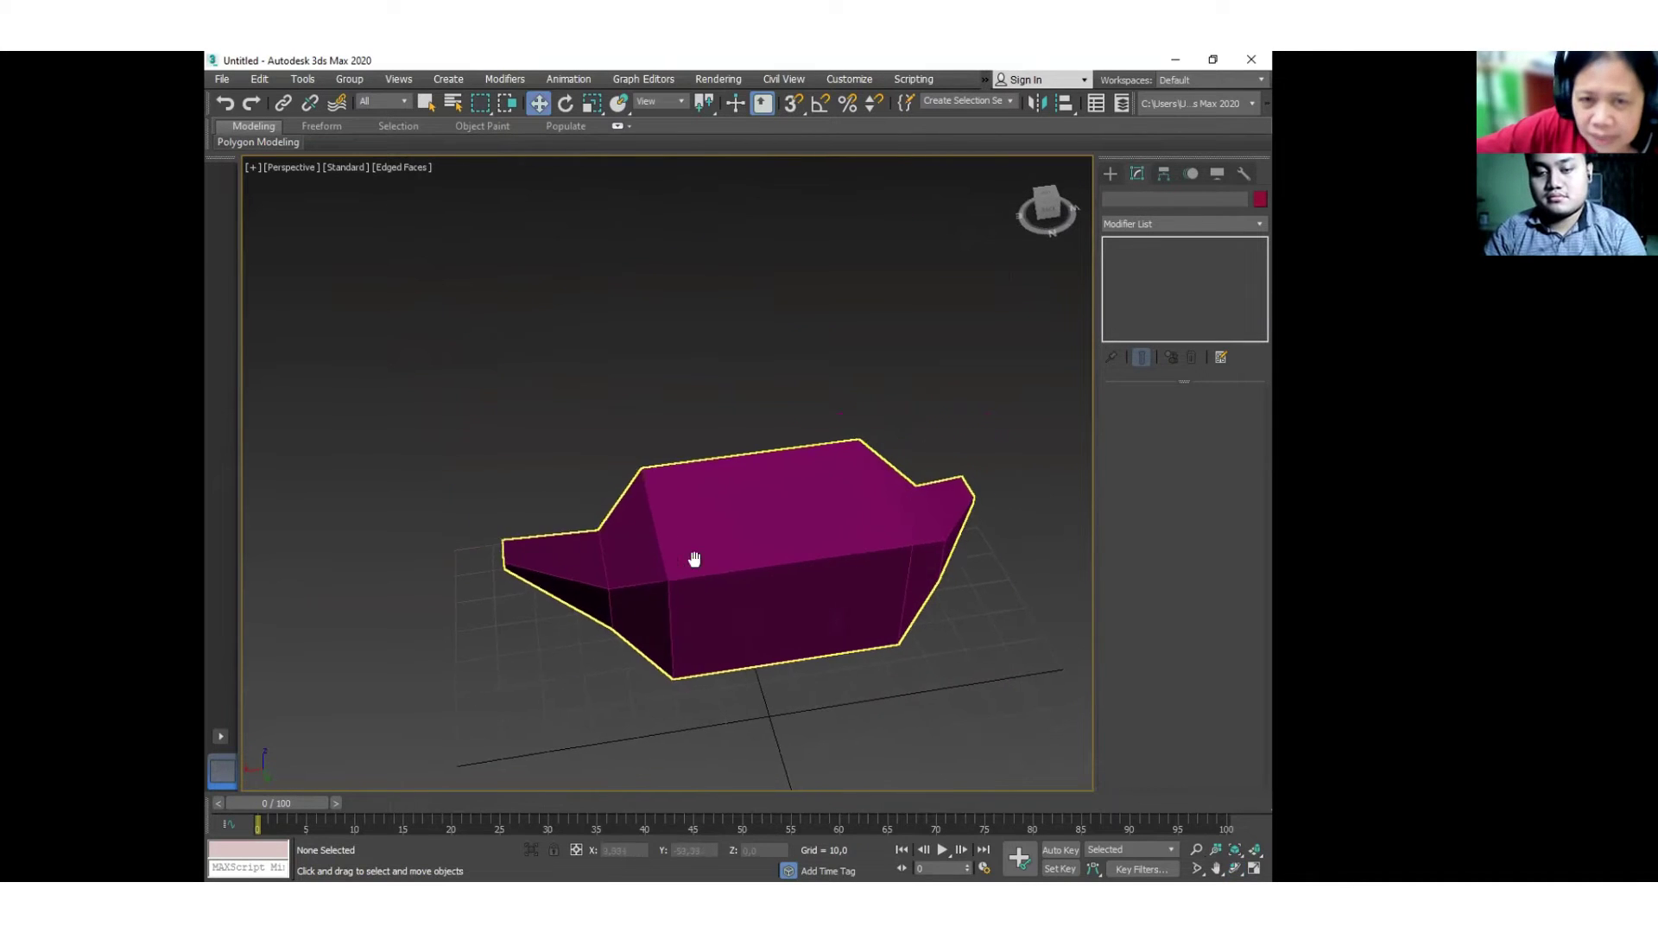
left_click(757, 579)
key("Delete")
middle_click_drag(814, 601, 799, 553)
scroll(794, 553, "down", 3)
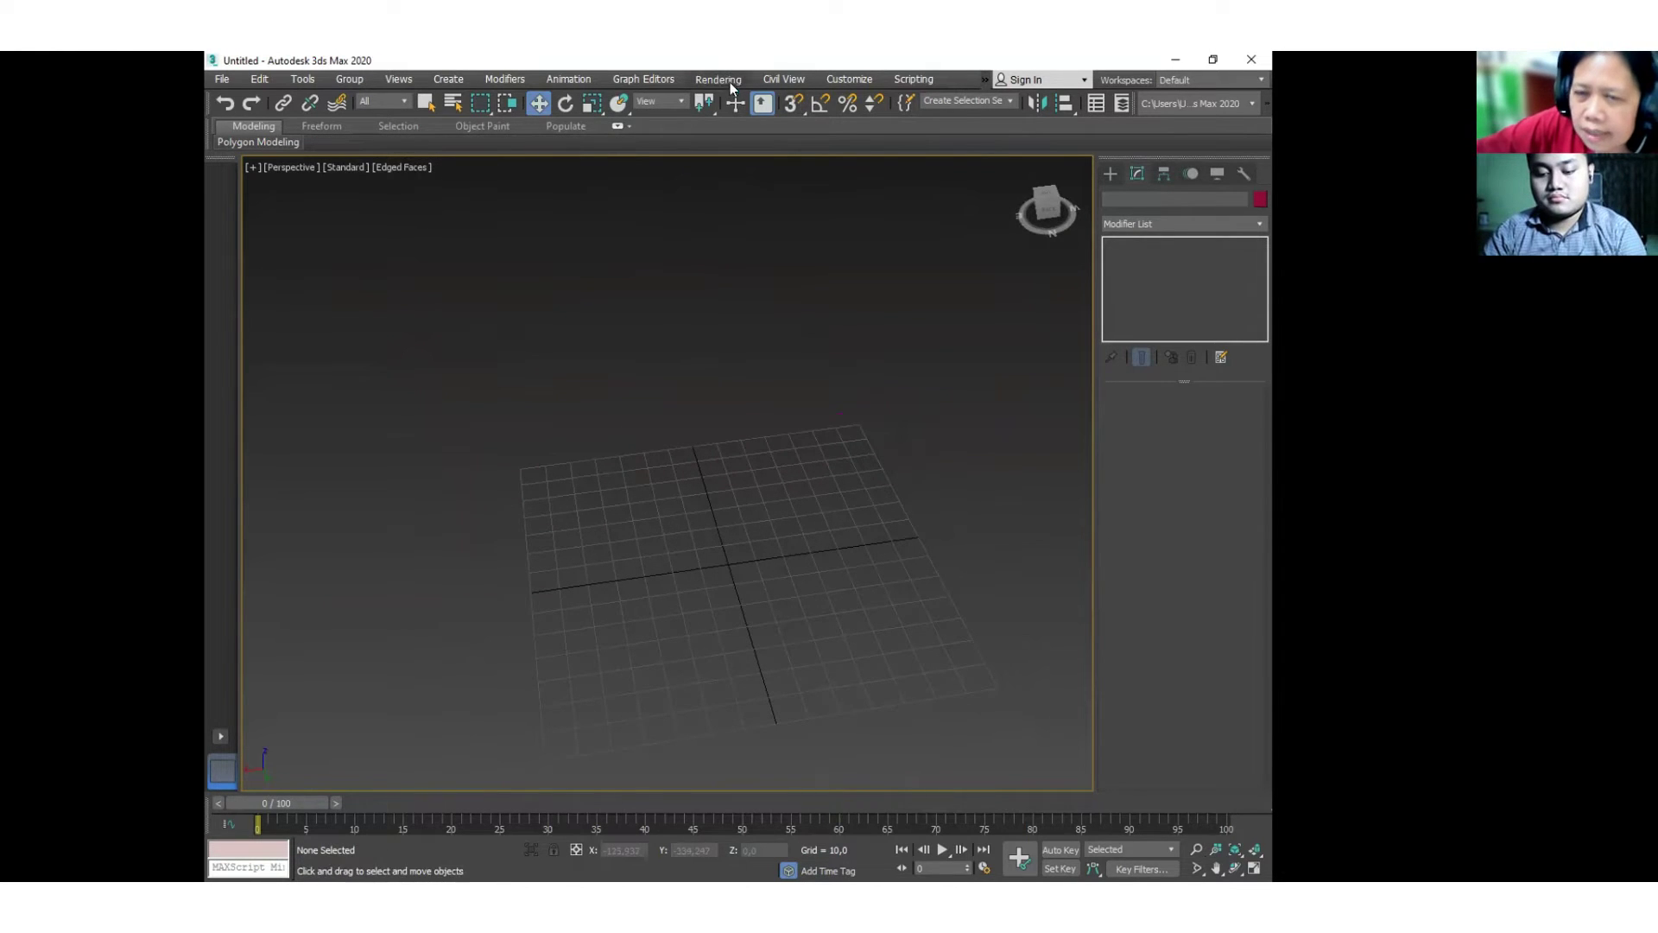
Set the system unit to millimetres and the display unit scale to Metric in millimetres.
left_click(853, 80)
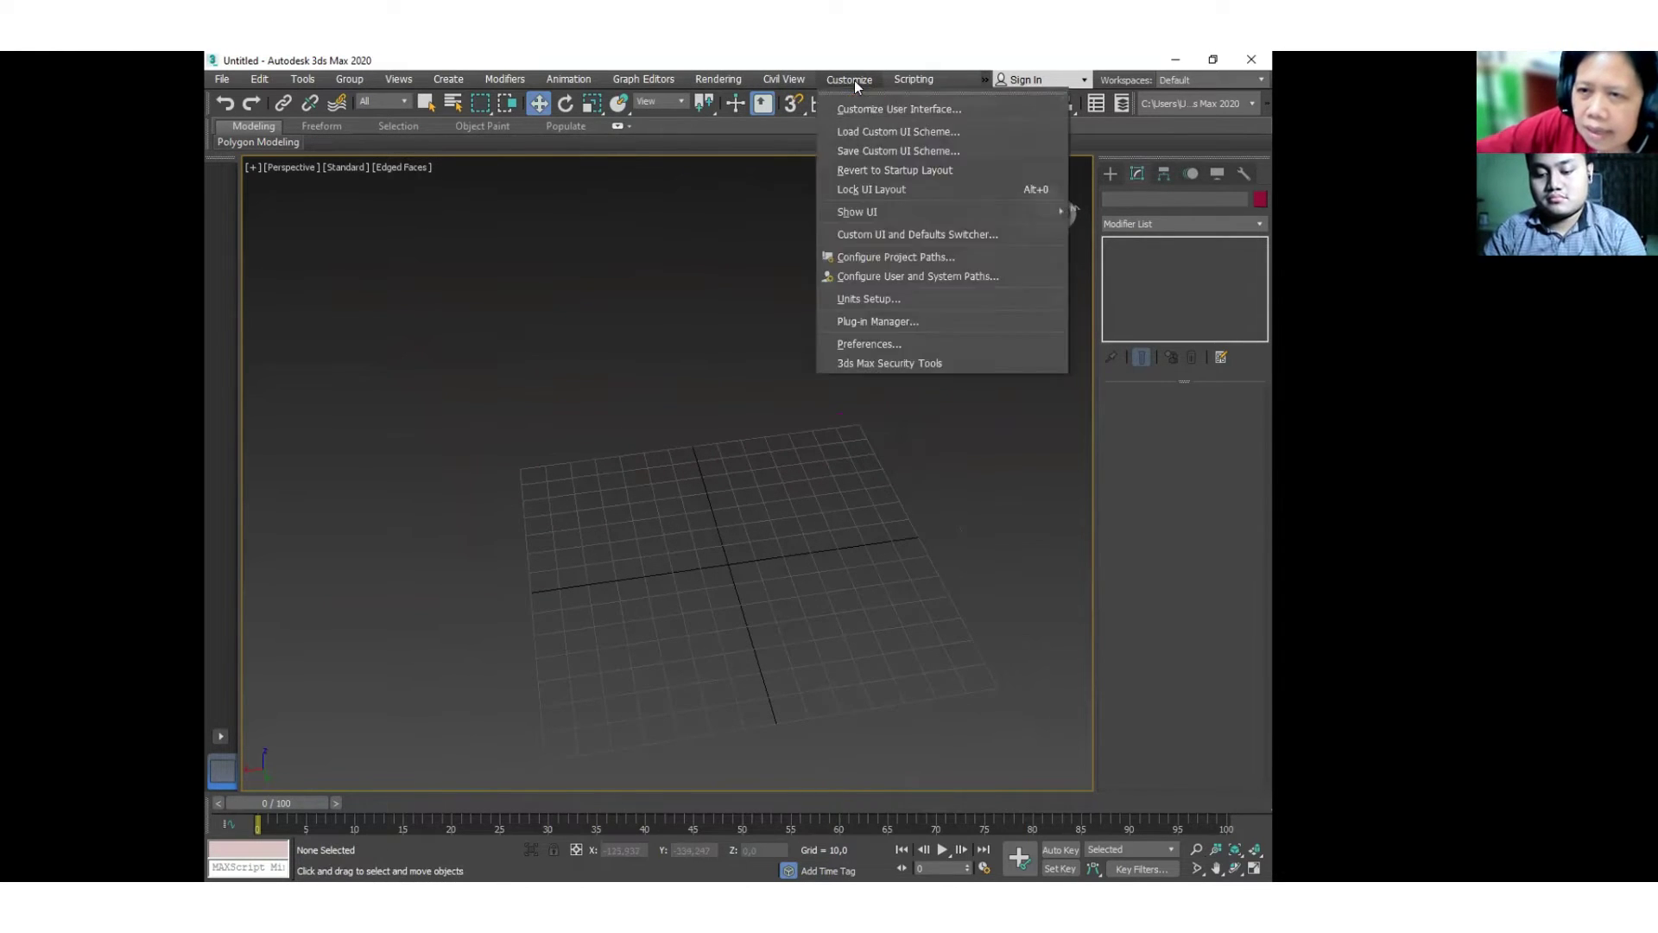
left_click(909, 302)
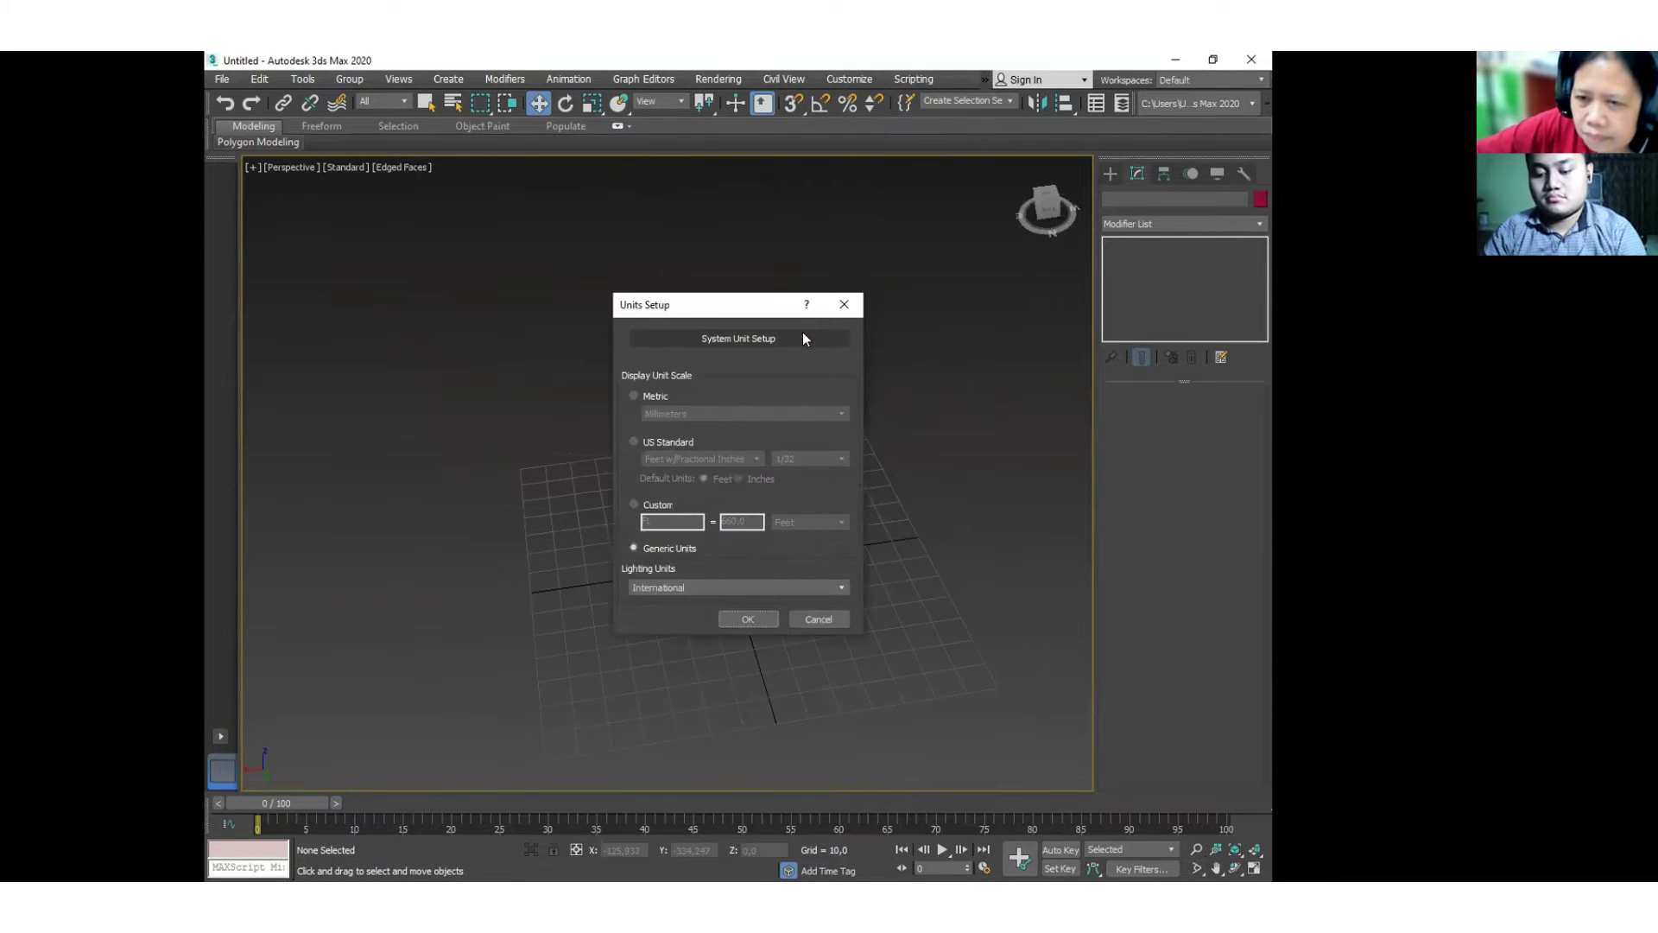
left_click(801, 338)
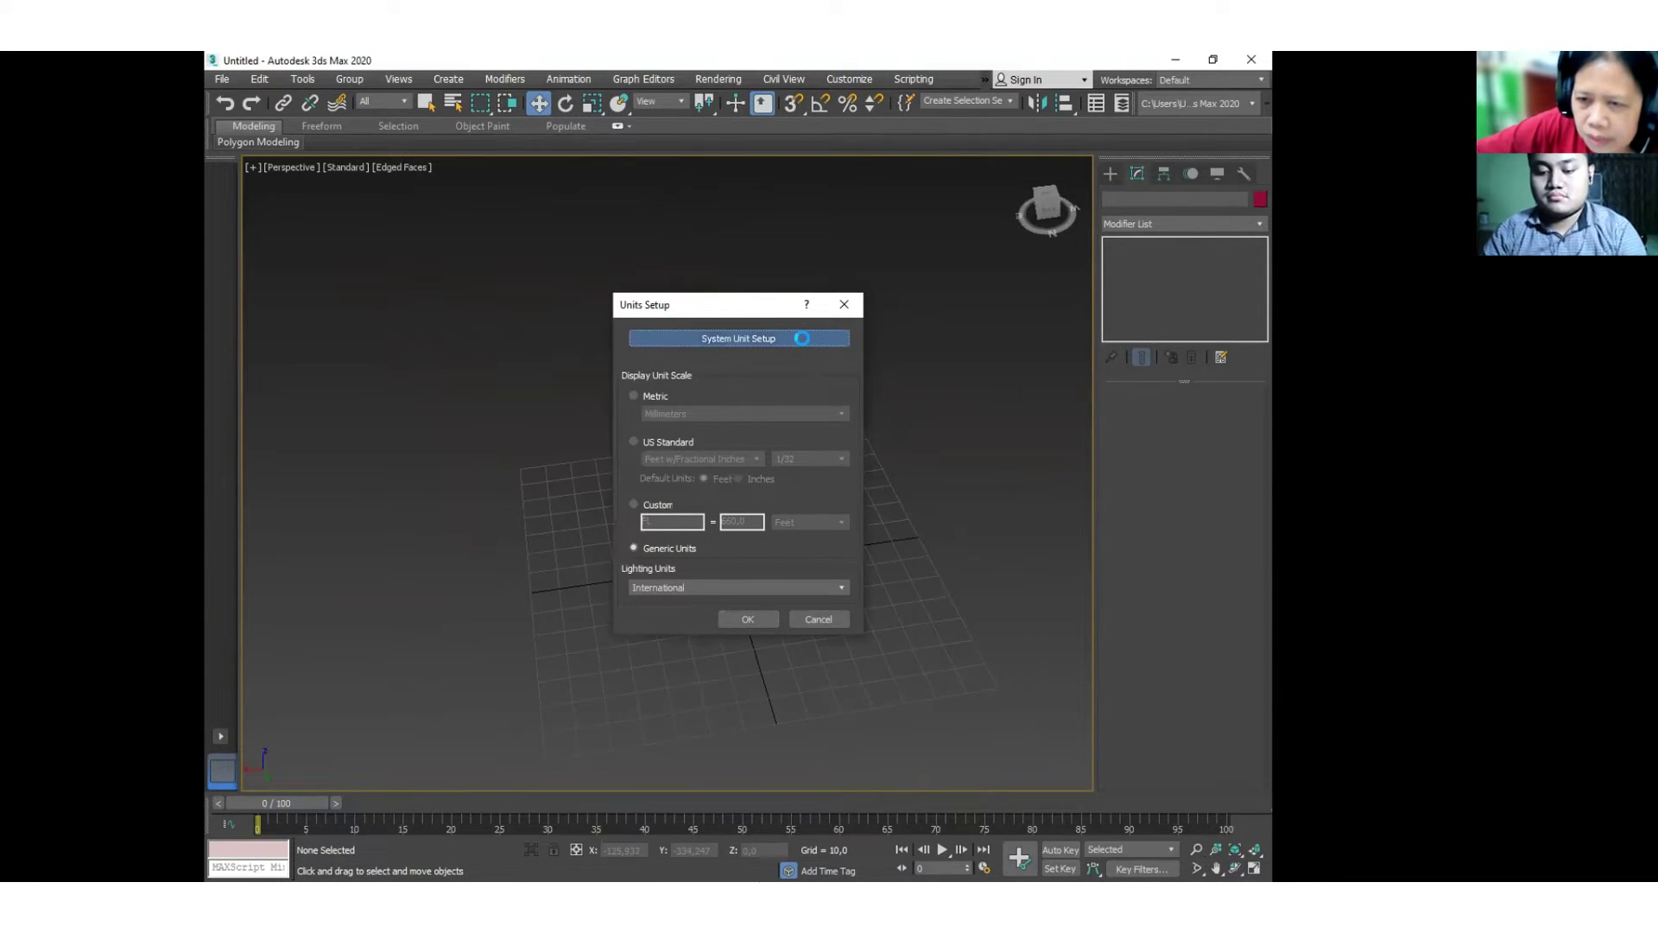
left_click(801, 420)
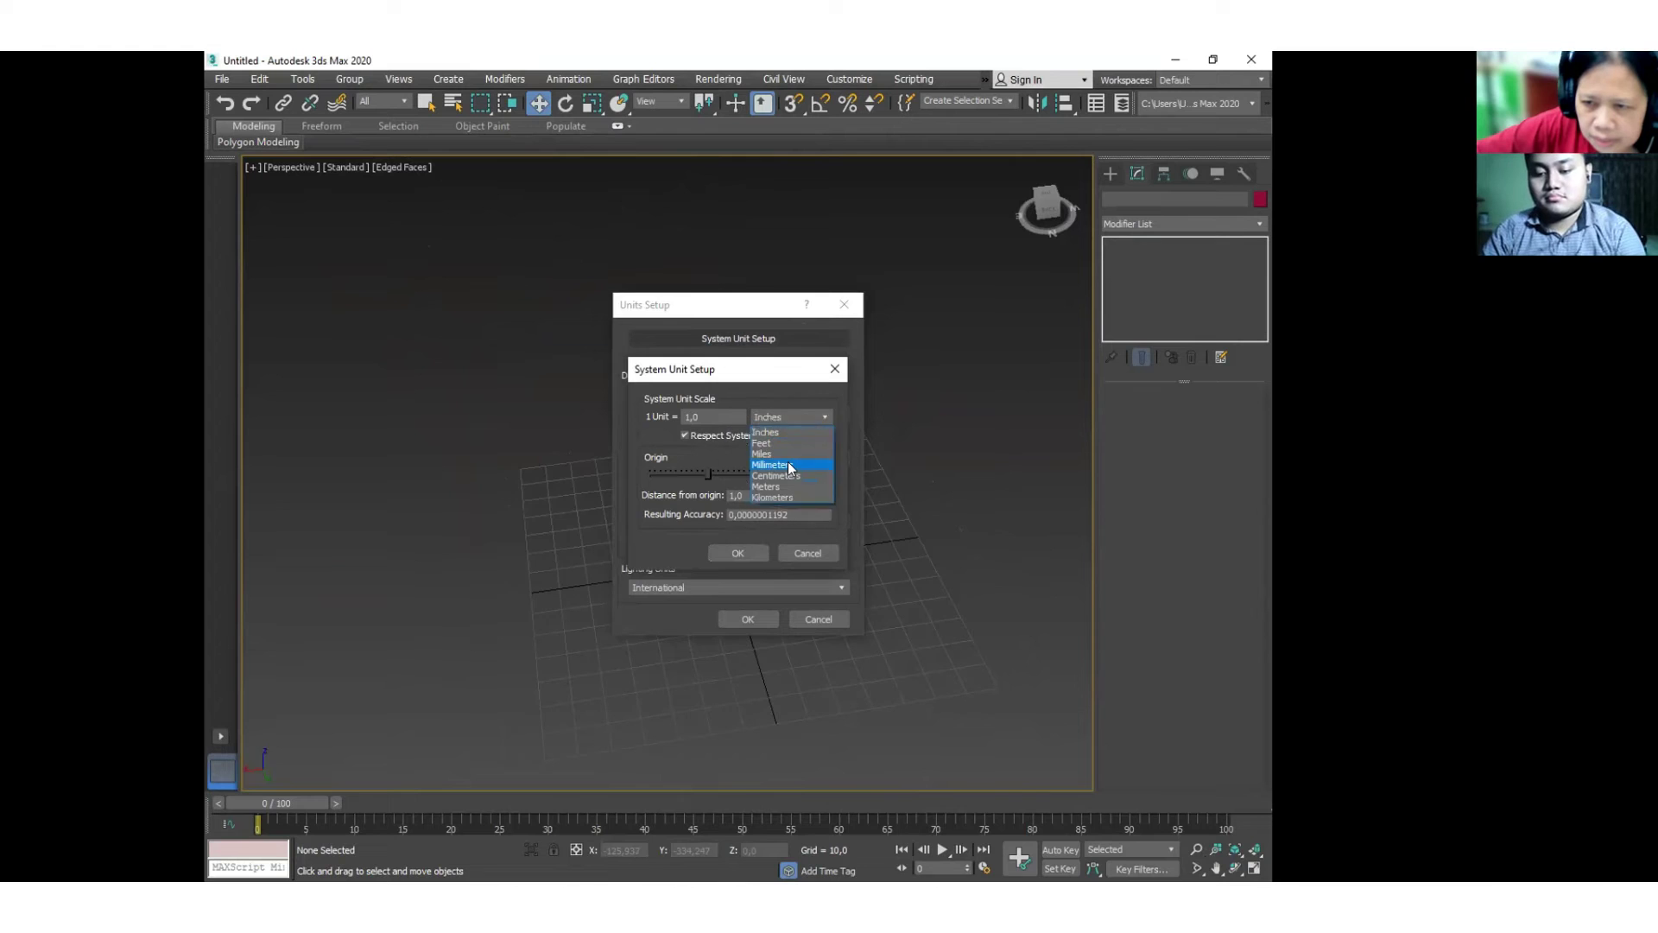
left_click(744, 553)
left_click(639, 394)
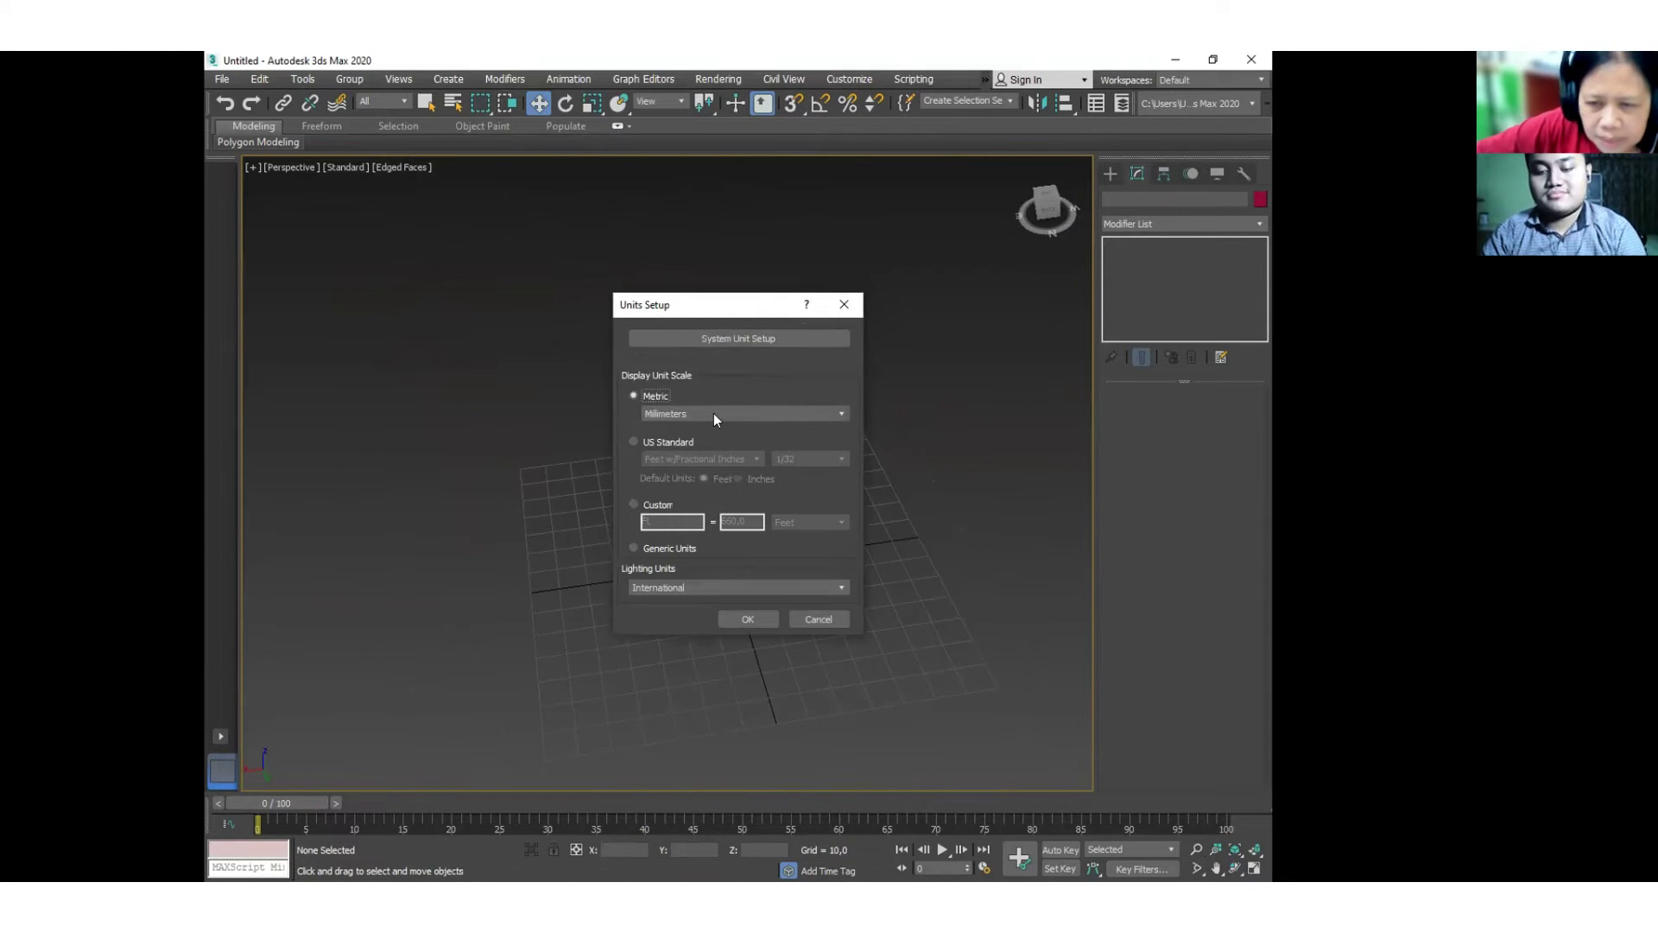
left_click(748, 618)
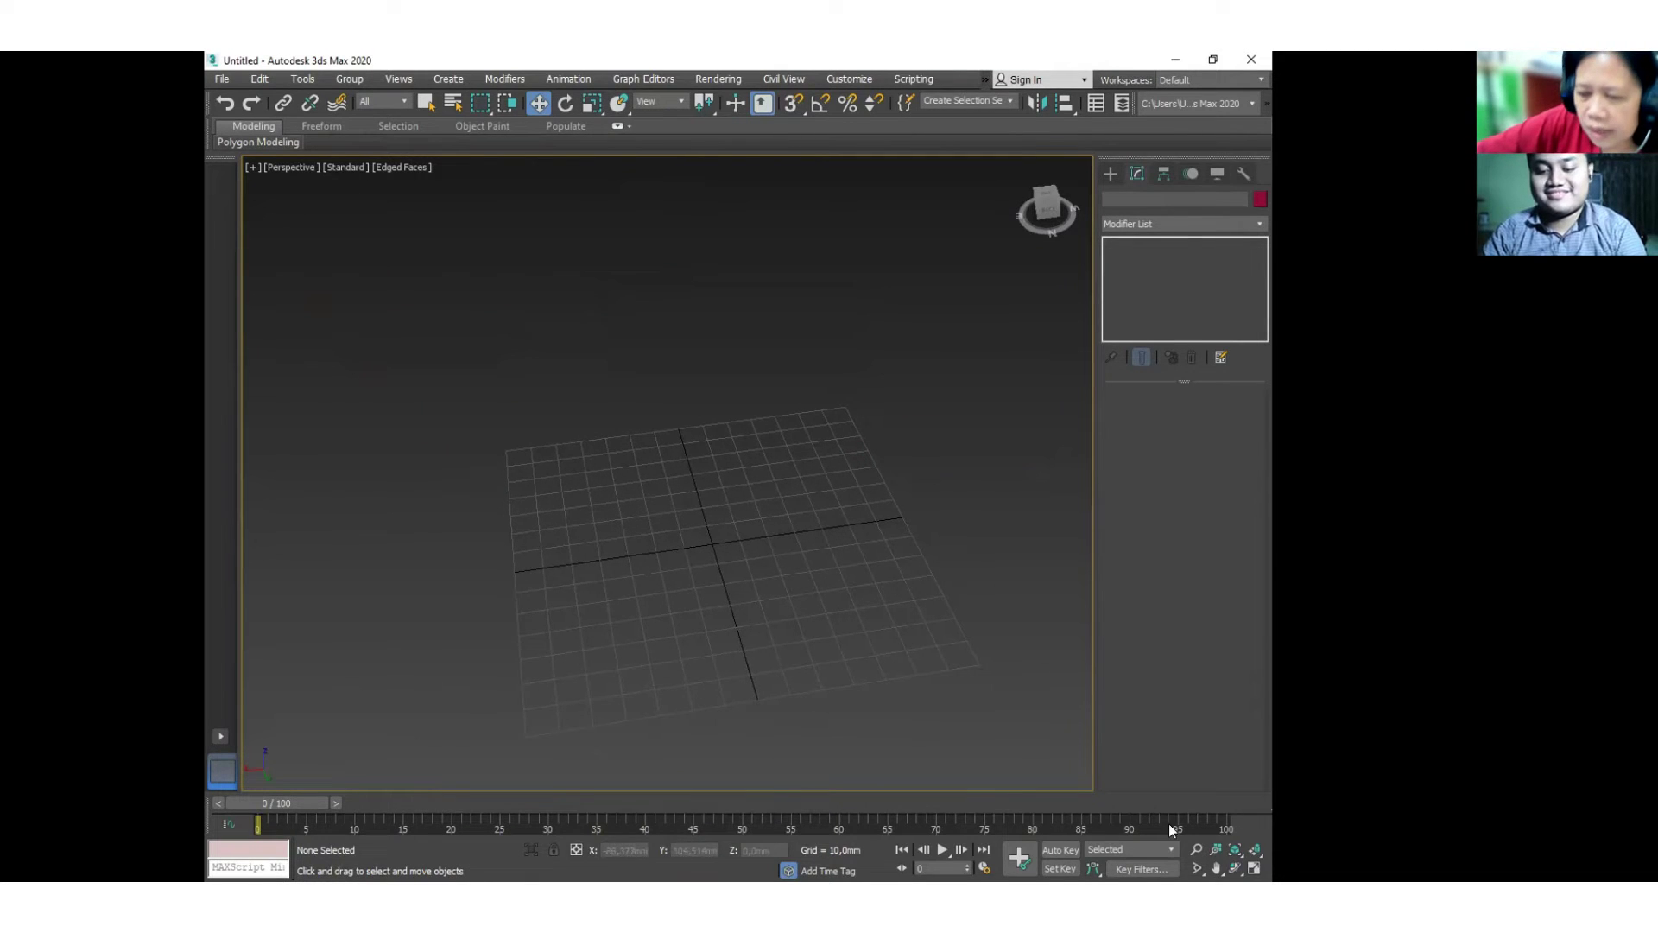
Create a box standing on the grid near the origin, then finish the box command.
left_click(1110, 174)
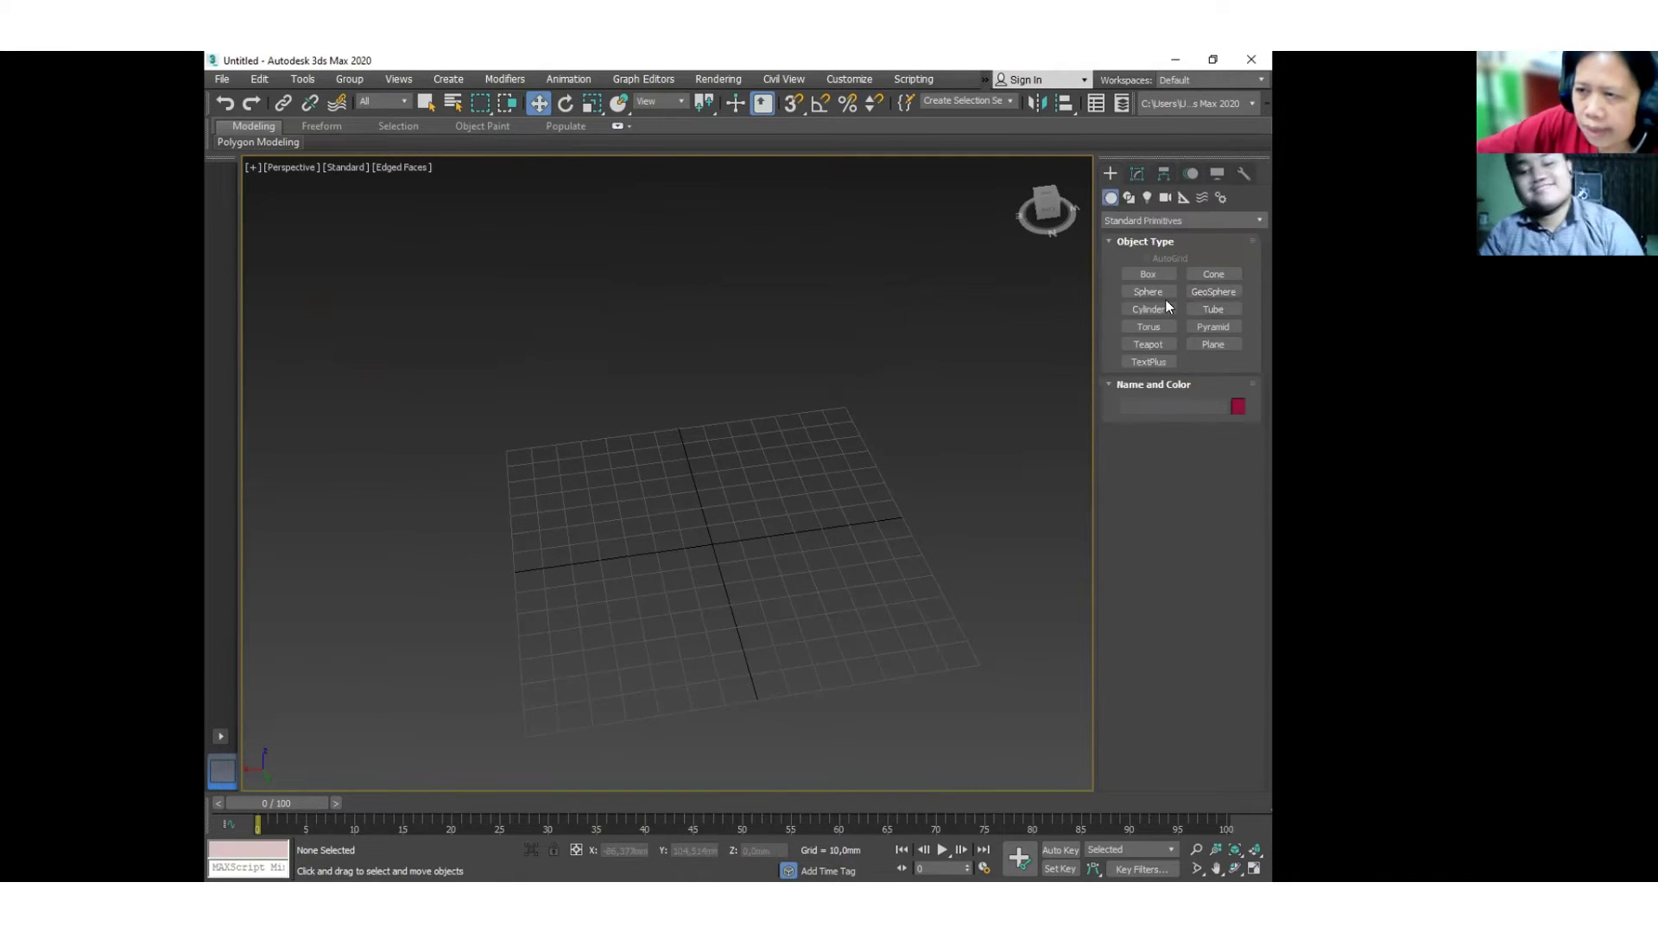
left_click(1149, 274)
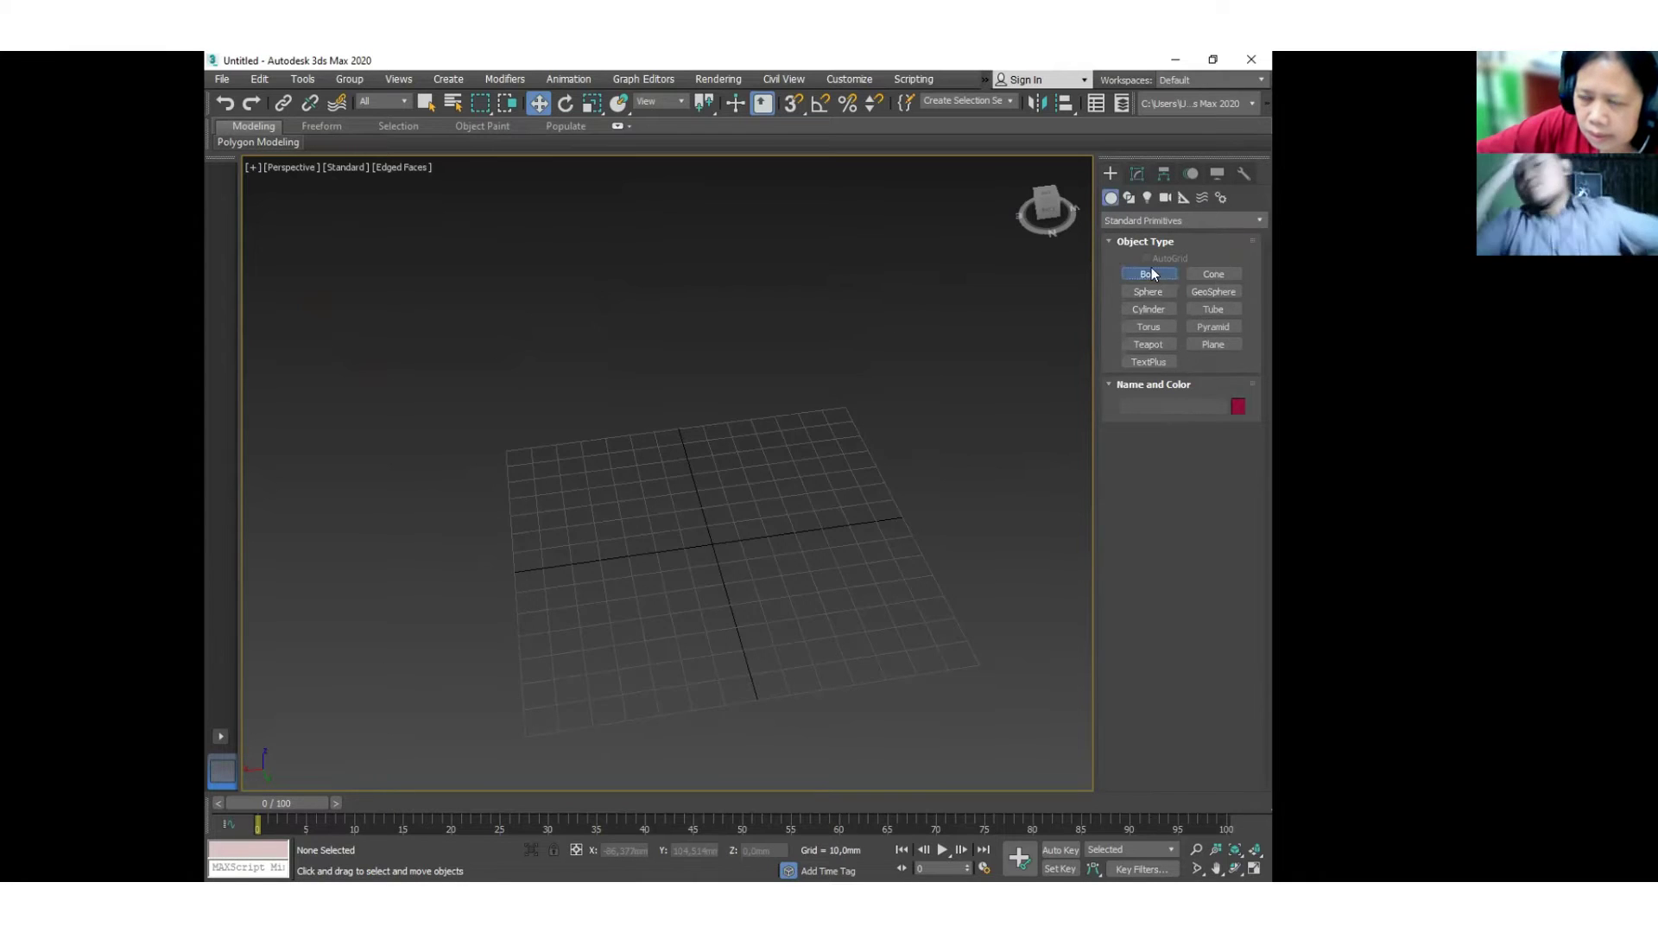
left_click_drag(624, 545, 822, 607)
left_click(811, 489)
right_click(972, 601)
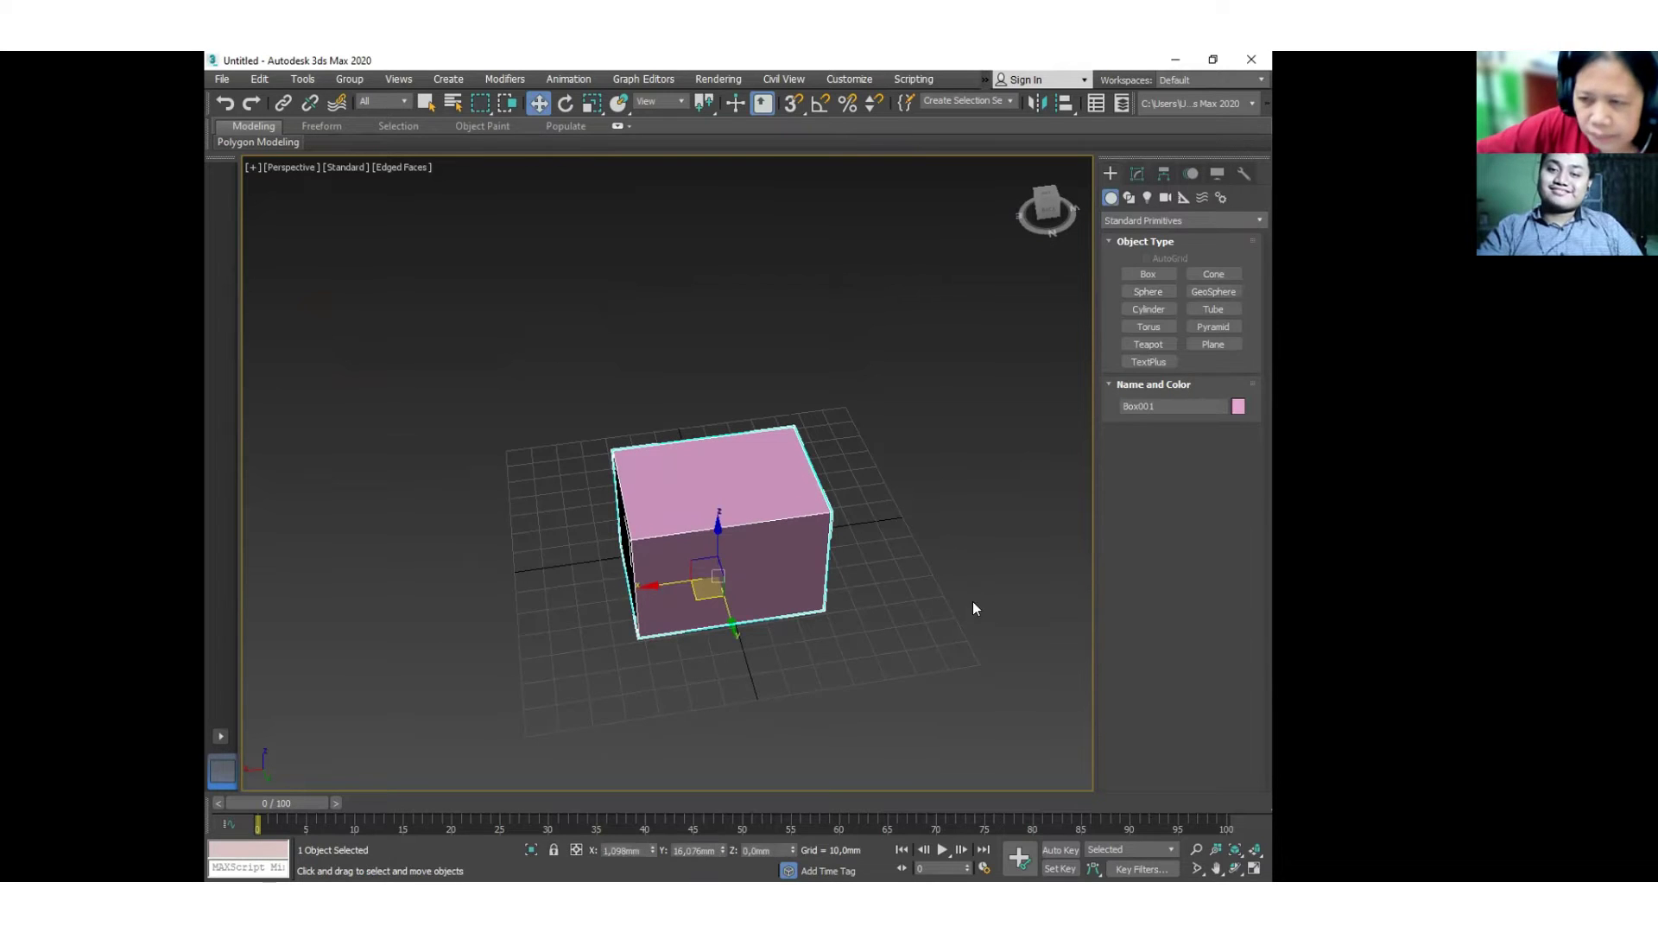
Convert the pink box to an Editable Poly and deselect it.
right_click(789, 602)
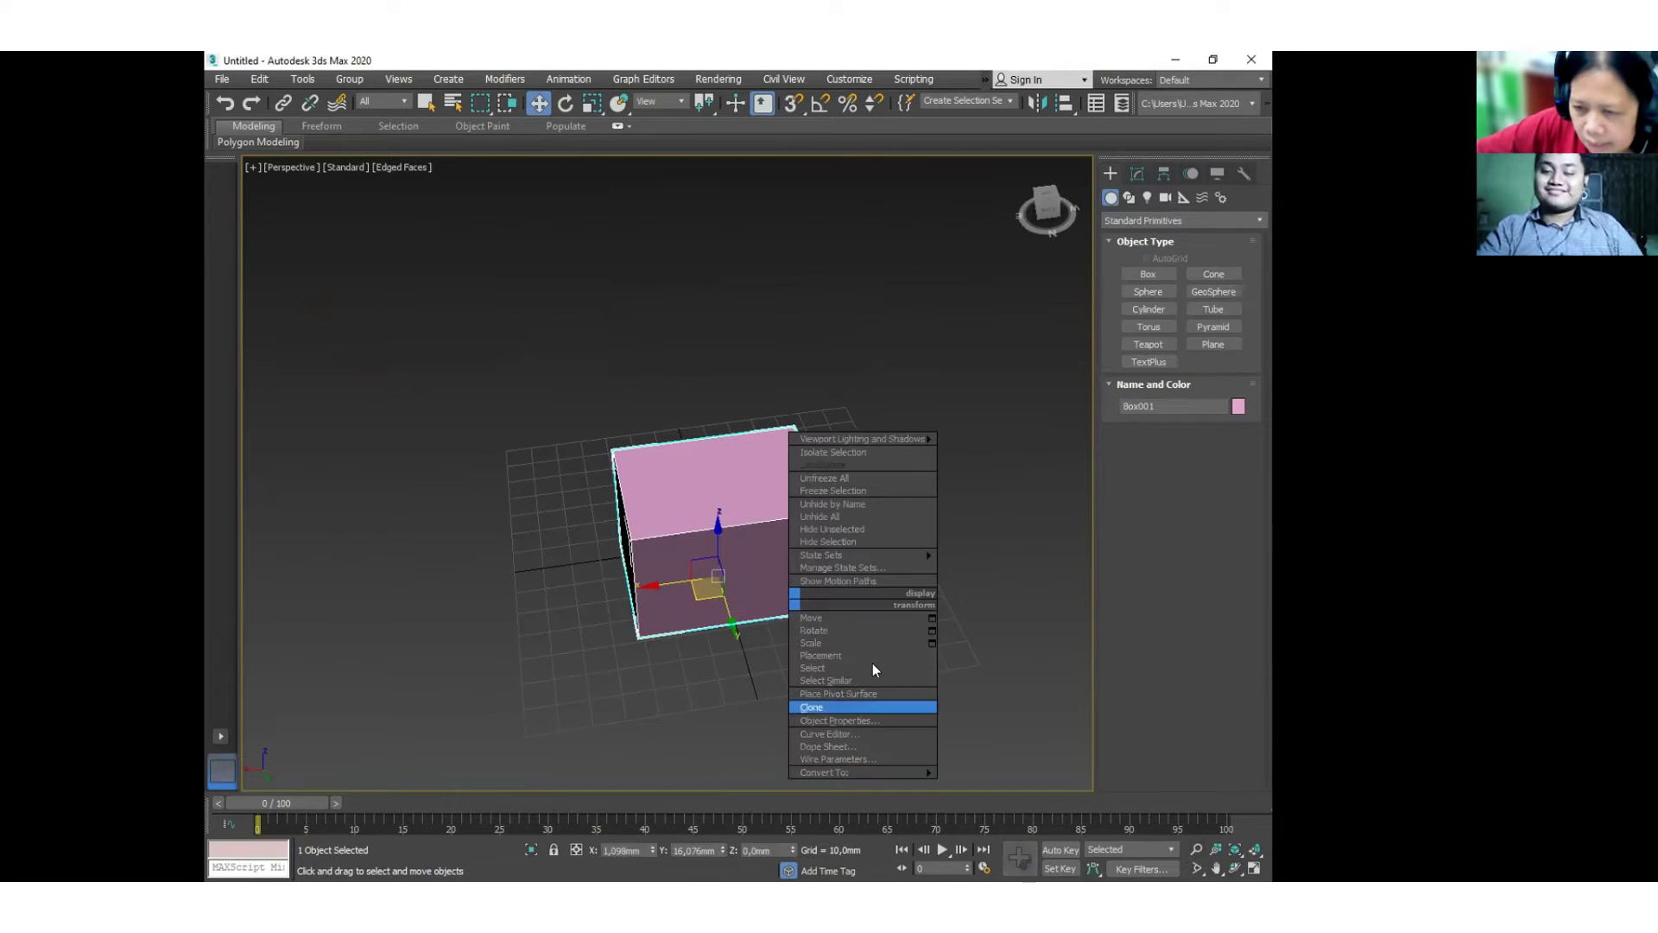
left_click(892, 354)
middle_click_drag(891, 362, 873, 261)
right_click(773, 456)
mouse_move(898, 624)
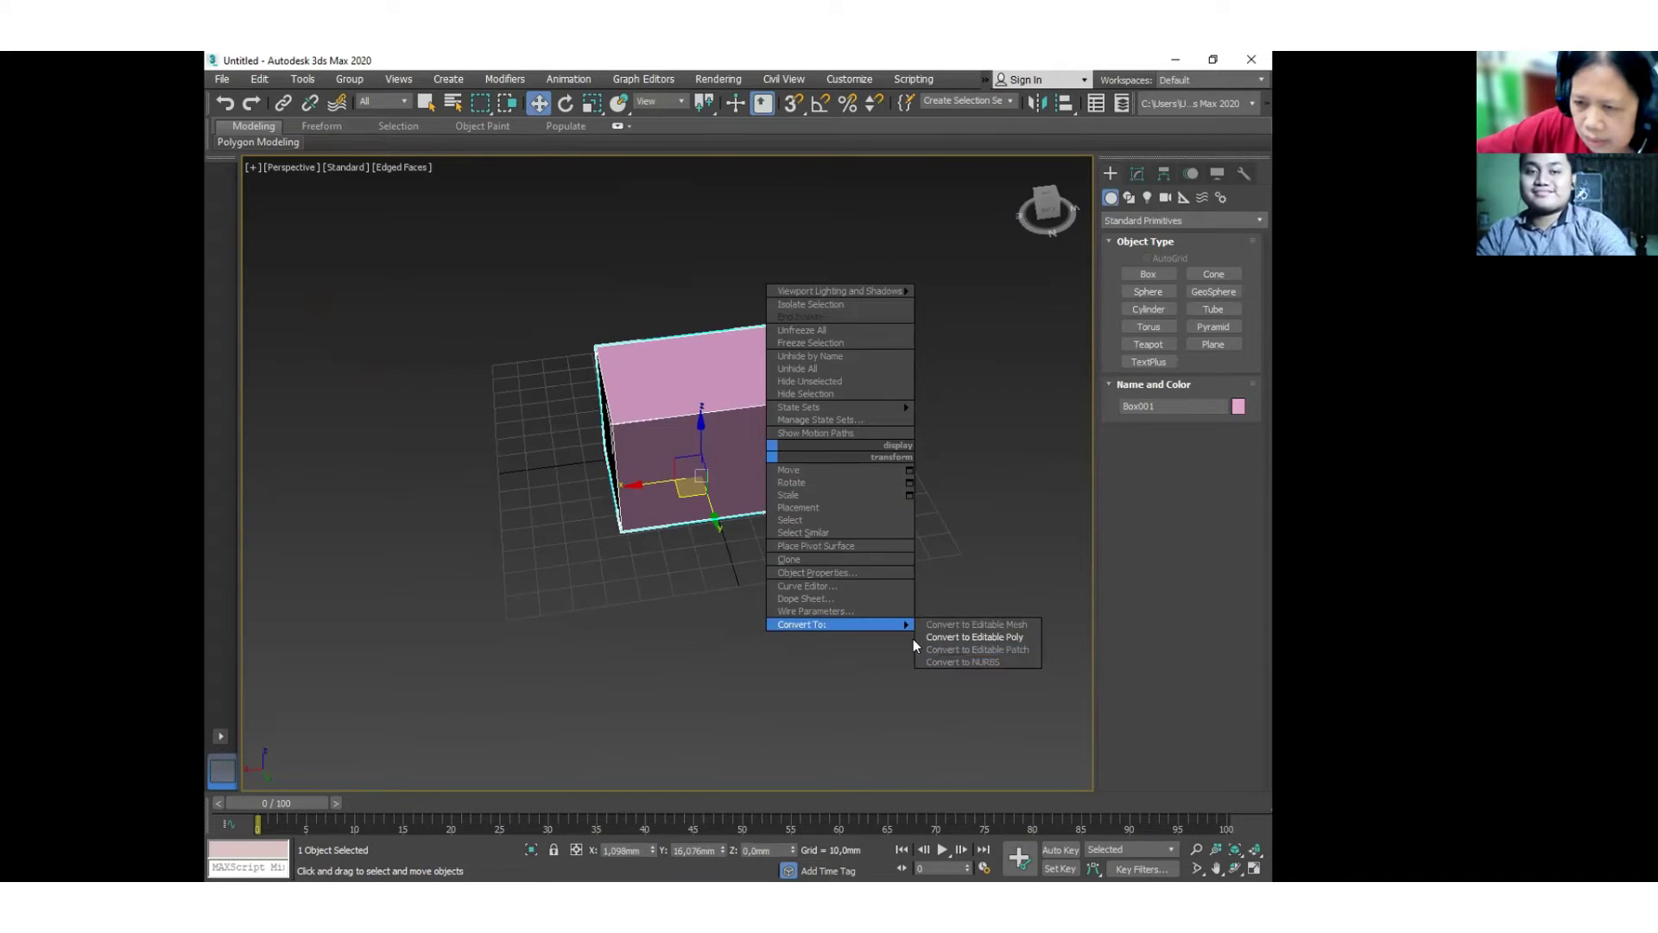
left_click(983, 636)
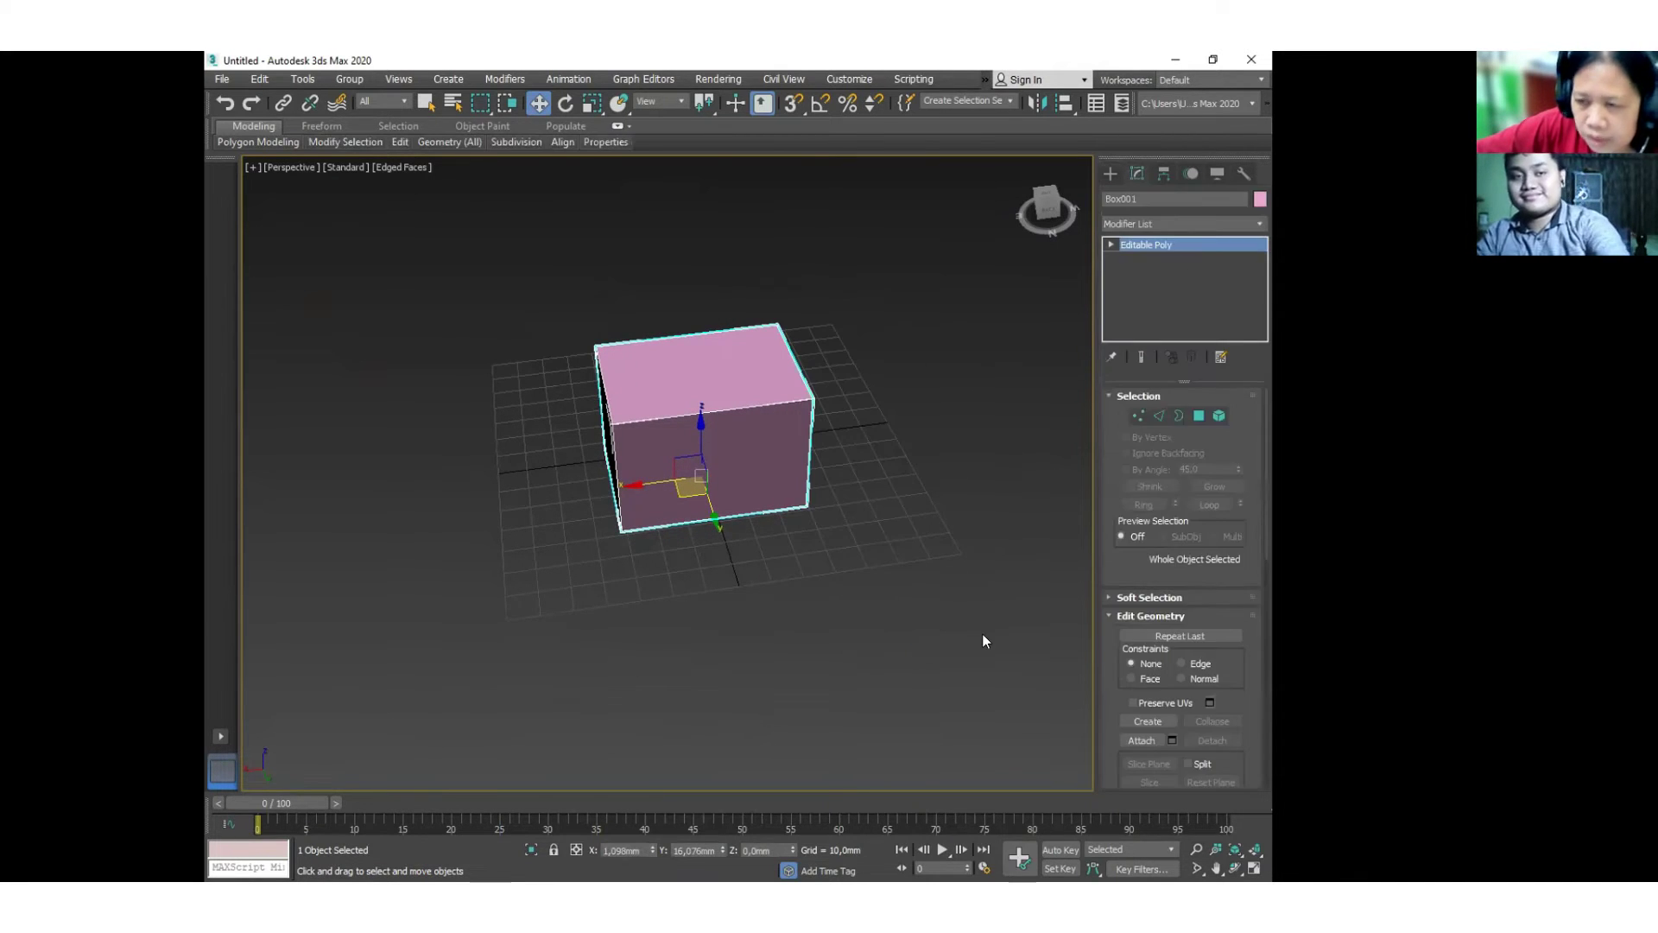
left_click(982, 634)
Pick the pink box's end, long side and top faces one at a time at polygon level, then leave that level.
mouse_move(750, 540)
middle_mouse_down("alt")
mouse_move(777, 514)
mouse_move(759, 466)
mouse_move(733, 566)
mouse_move(717, 547)
mouse_move(738, 558)
middle_mouse_up("alt")
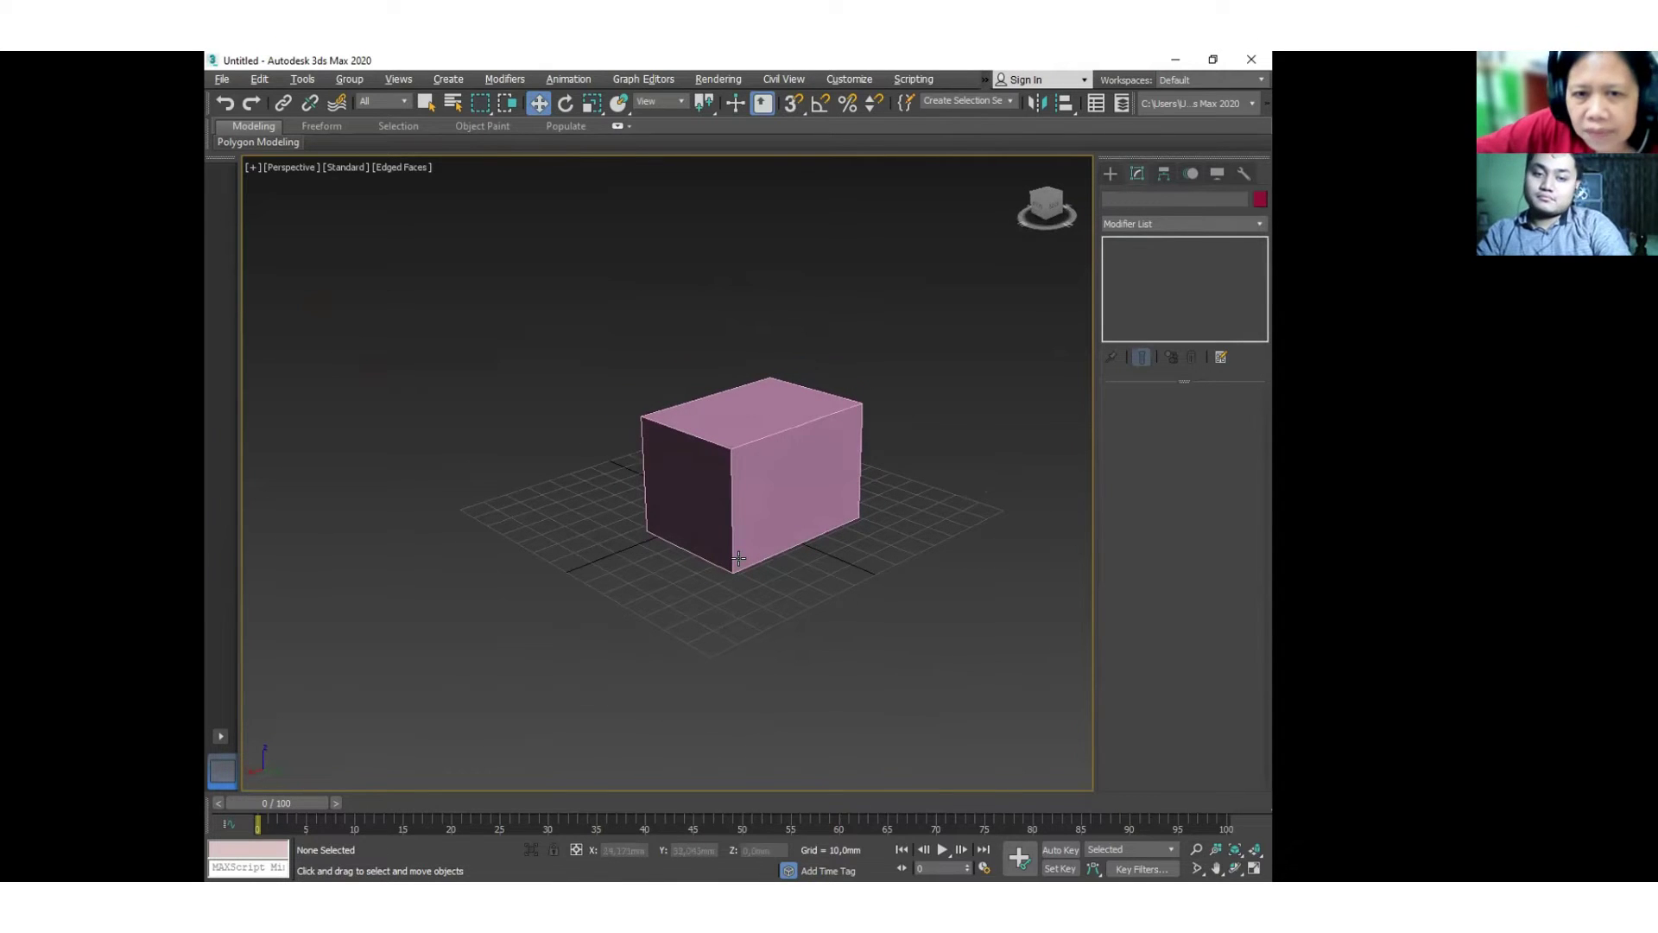
left_click(687, 526)
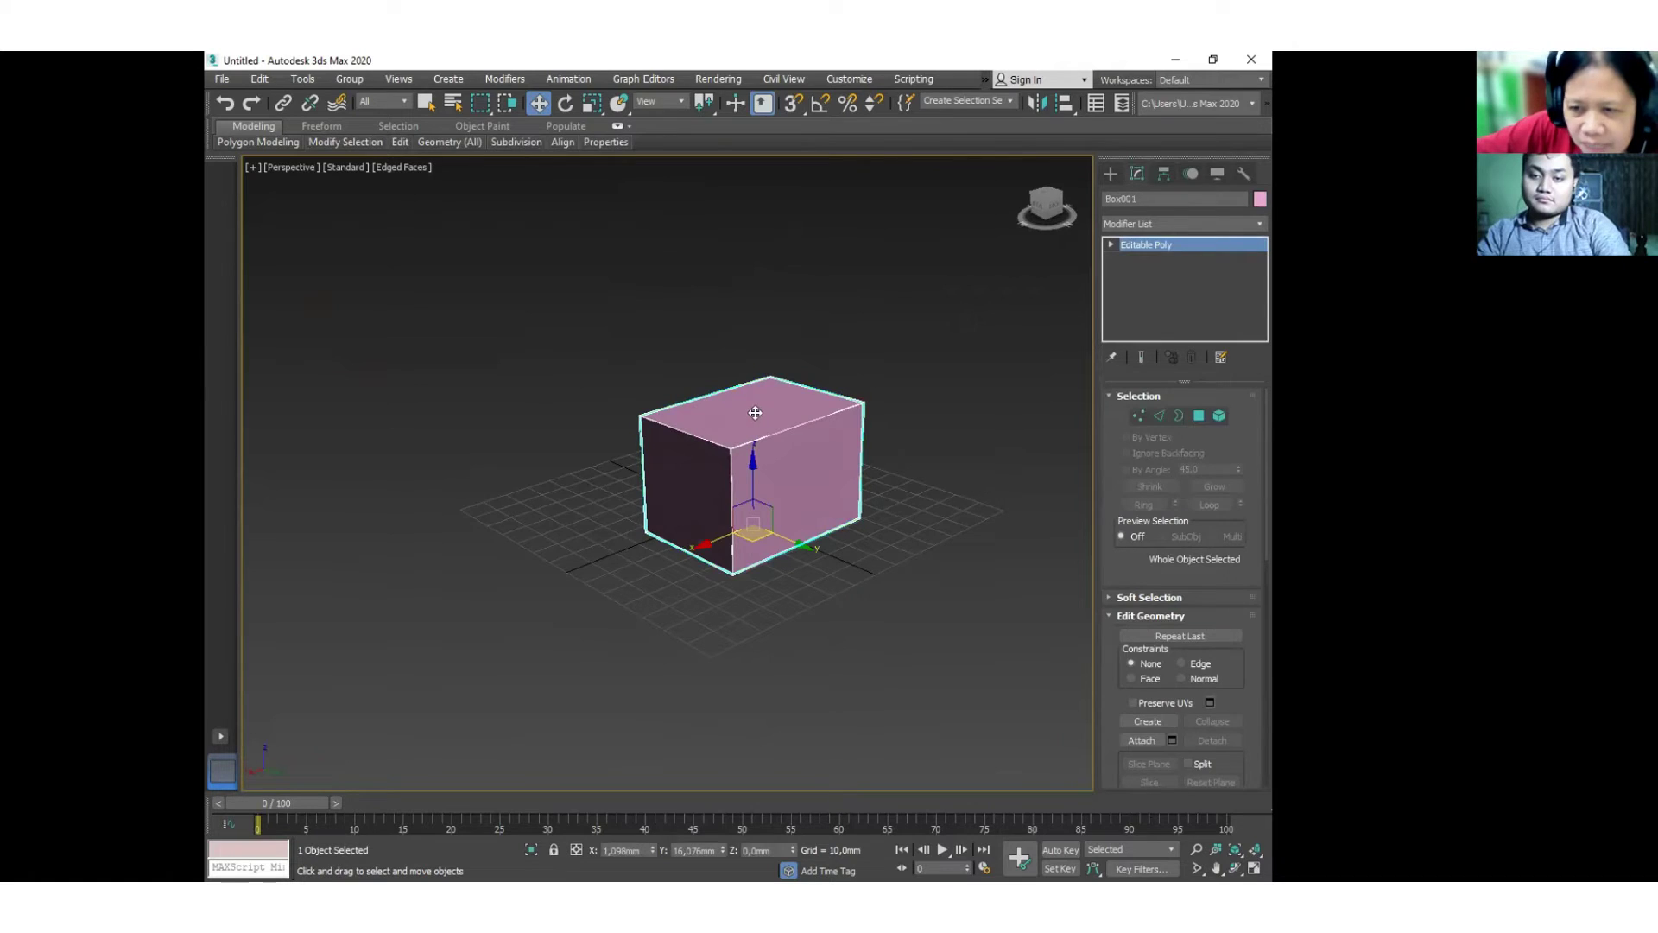
left_click(1200, 416)
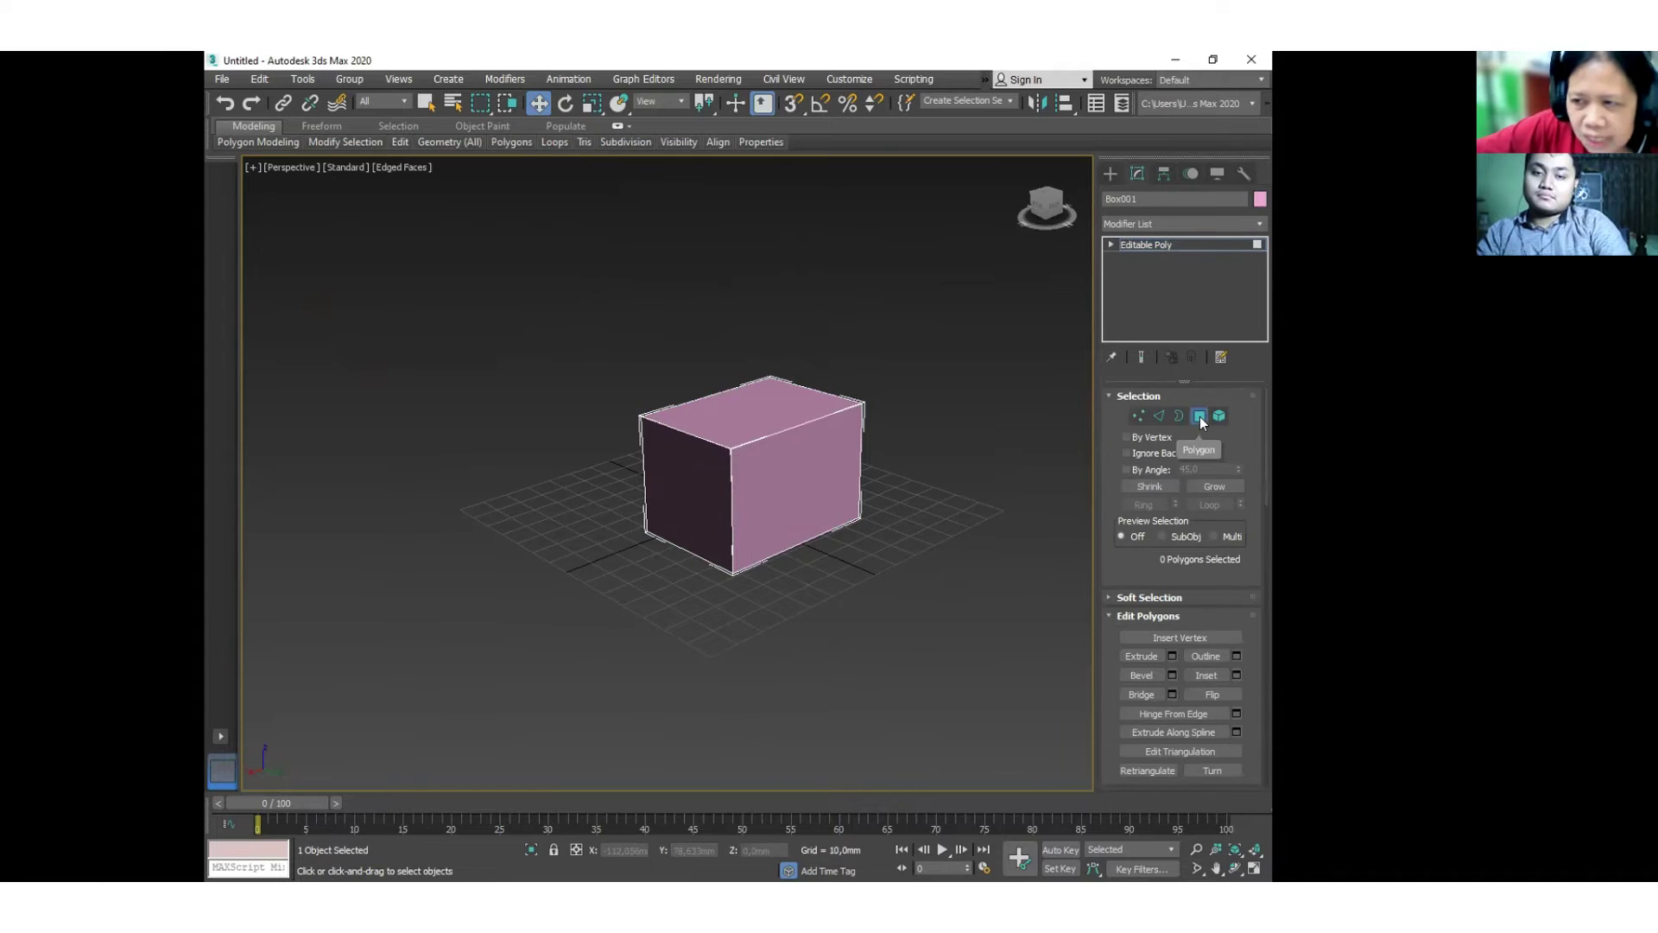
left_click(722, 514)
left_click(804, 505)
left_click(765, 397)
left_click(698, 484)
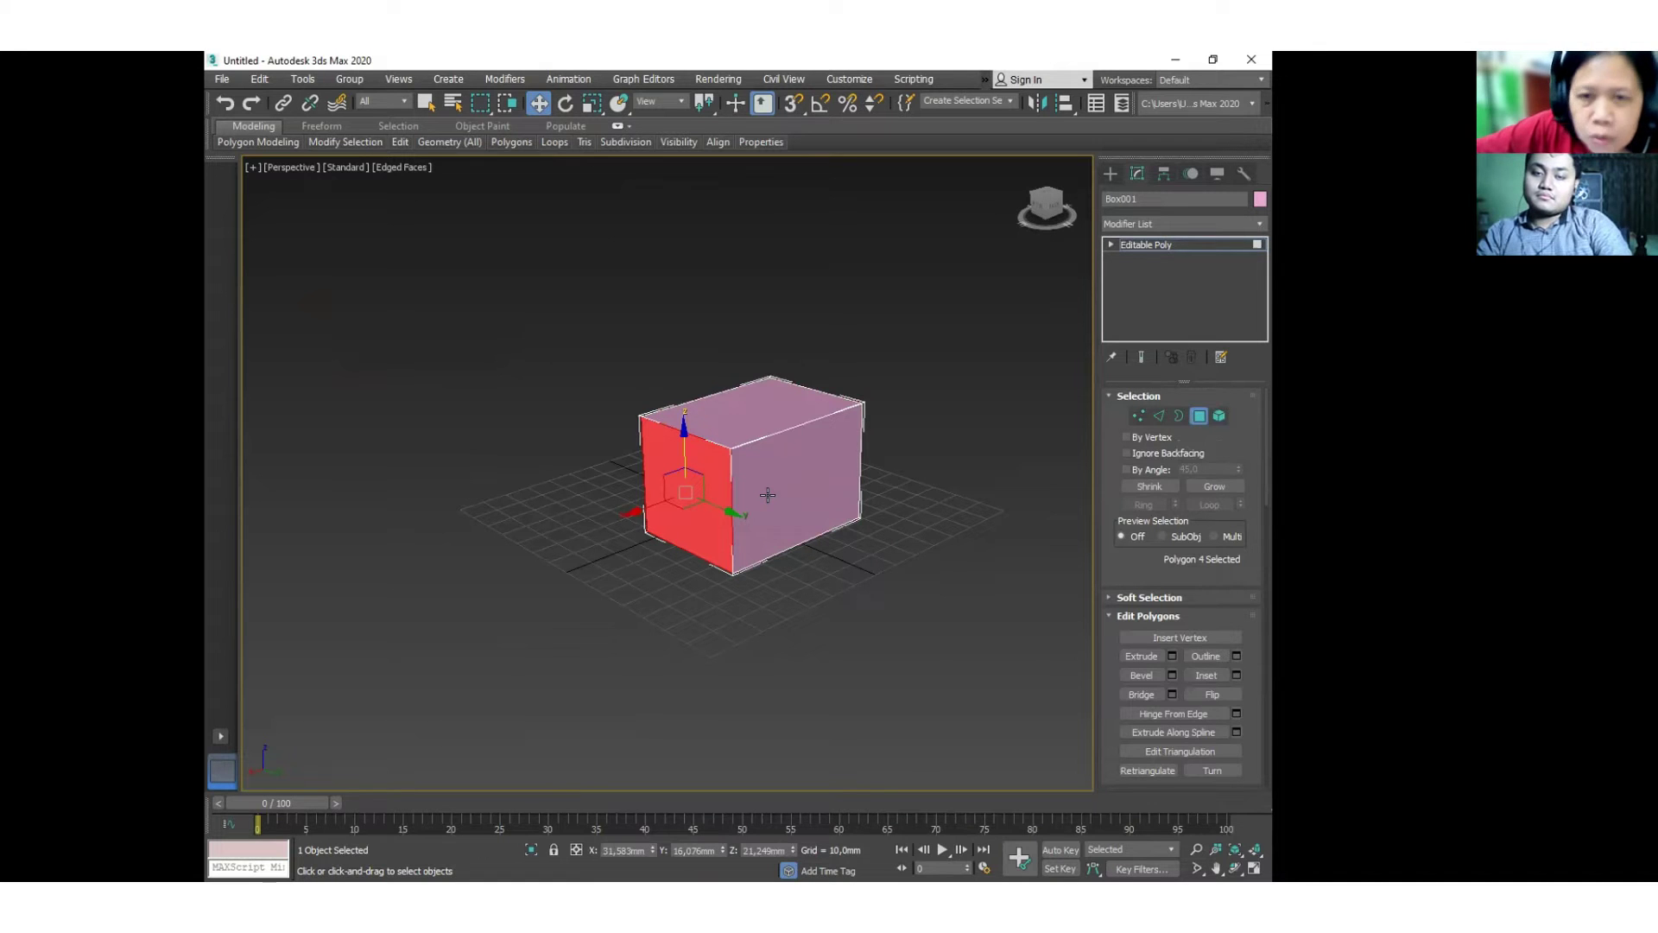
left_click(1200, 416)
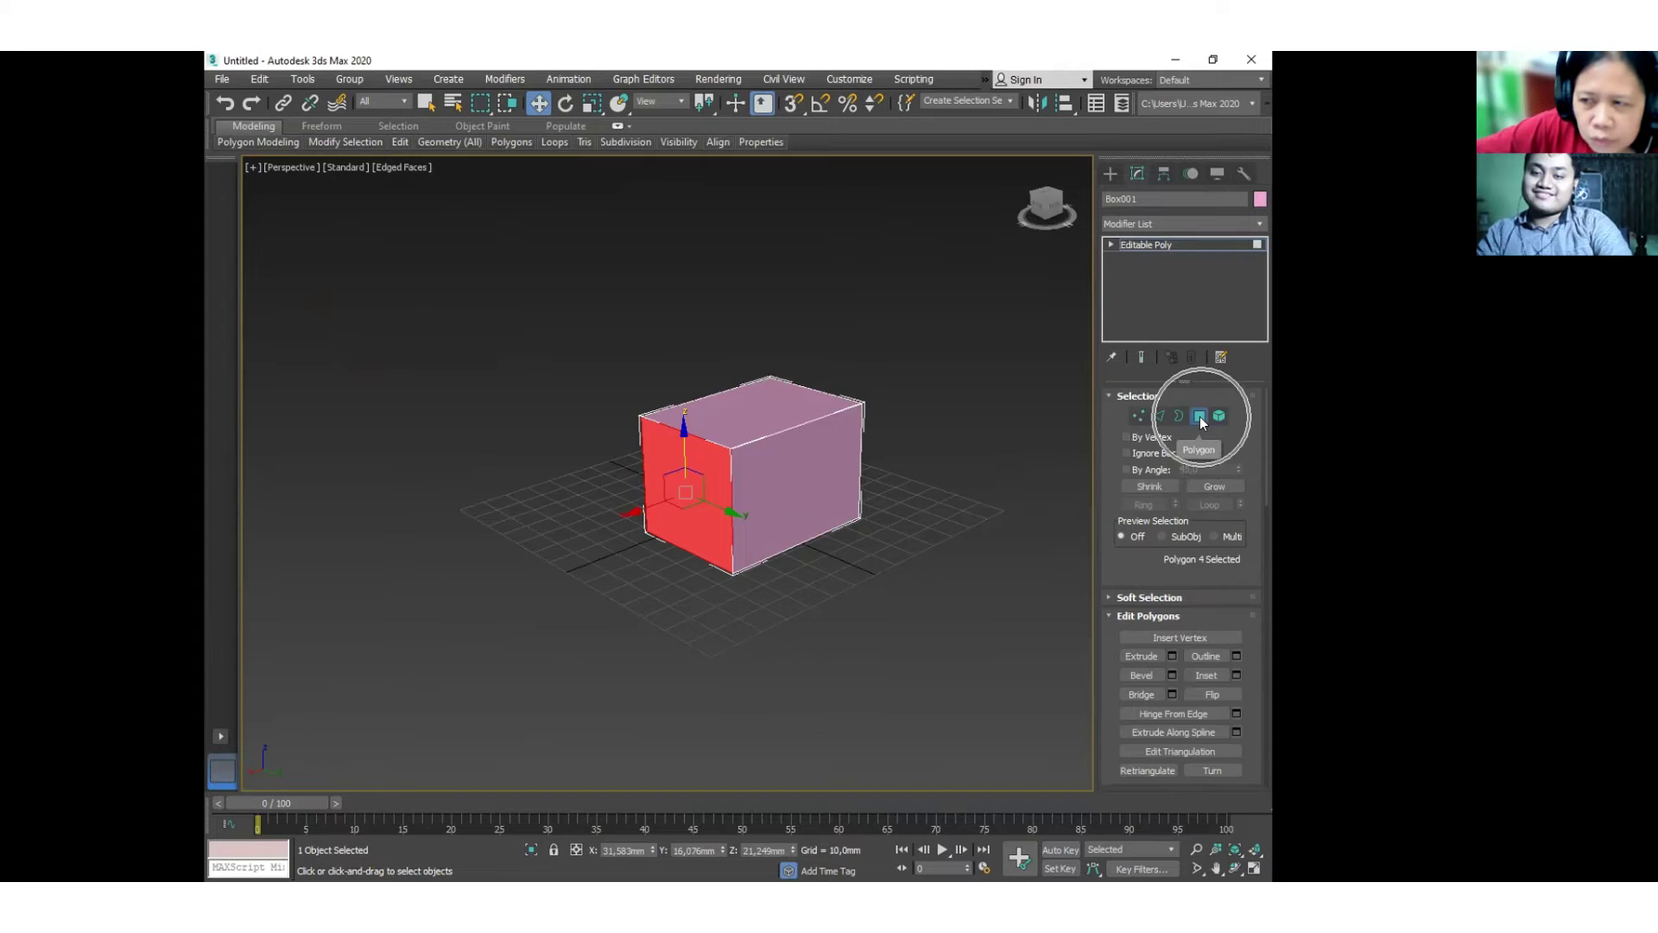
Practise picking single faces of the pink box at polygon level from several angles, including from below, then deselect the box.
middle_click_drag(741, 516, 713, 575, "alt")
left_click_drag(713, 575, 682, 539)
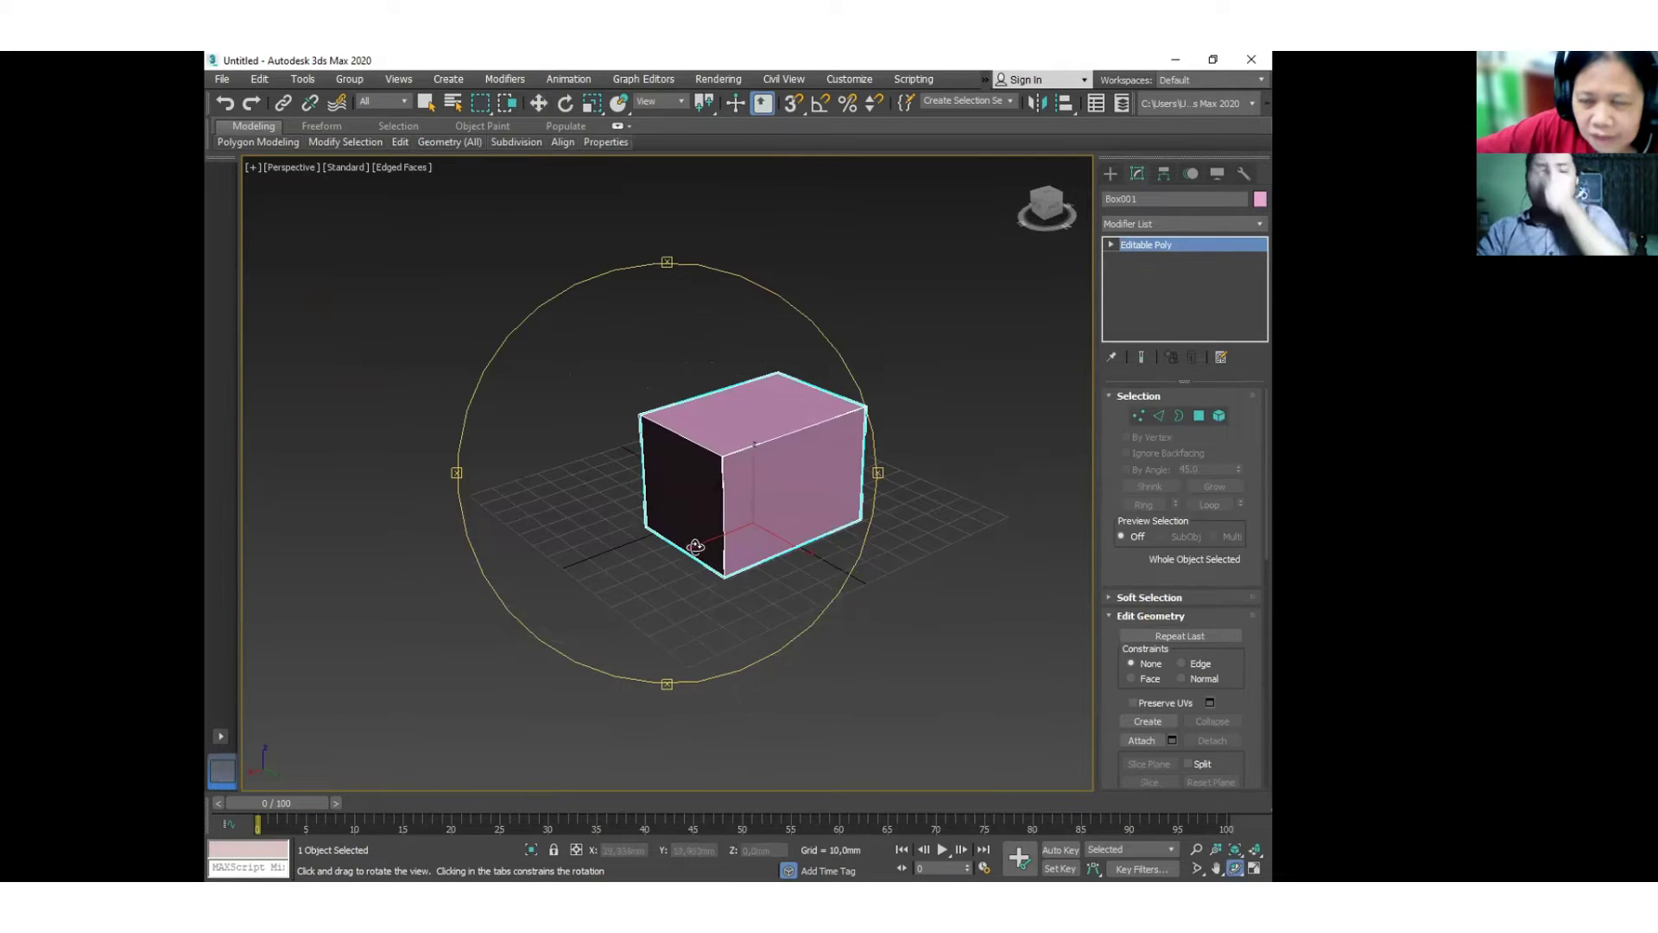
key("w")
middle_click_drag(774, 540, 1269, 454, "alt")
left_click(1205, 416)
left_click(691, 506)
key("ctrl")
middle_click_drag(784, 557, 796, 565, "alt")
left_click(796, 566)
left_click(807, 444)
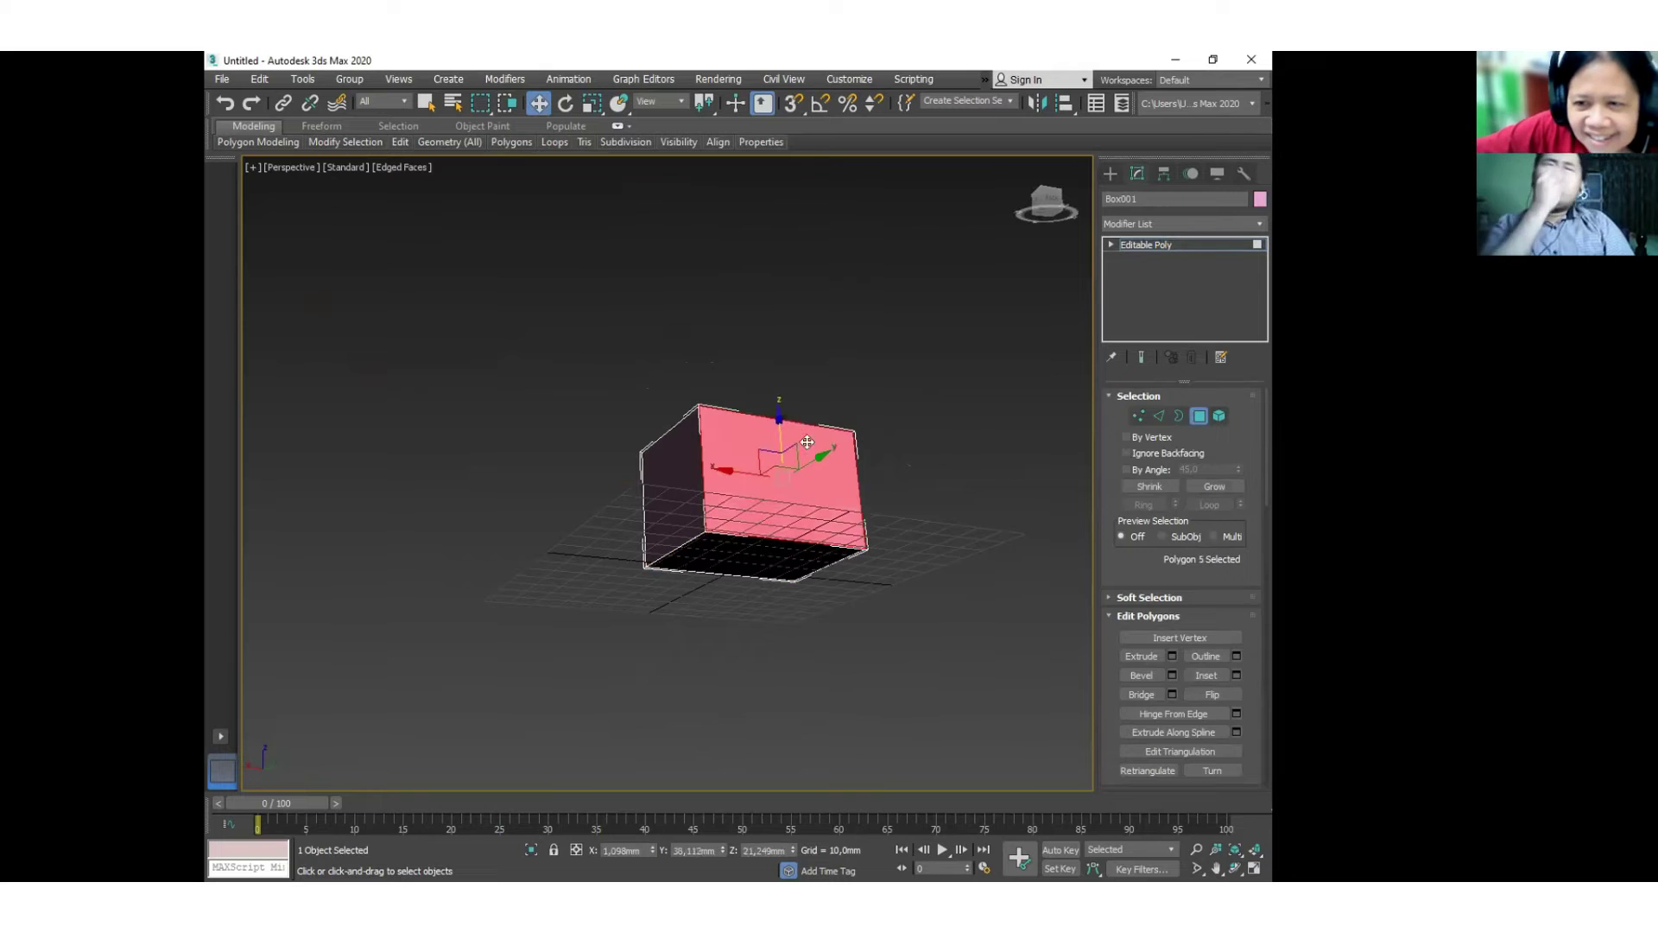
left_click(657, 465)
middle_click_drag(822, 479, 826, 451, "alt")
left_click(1197, 416)
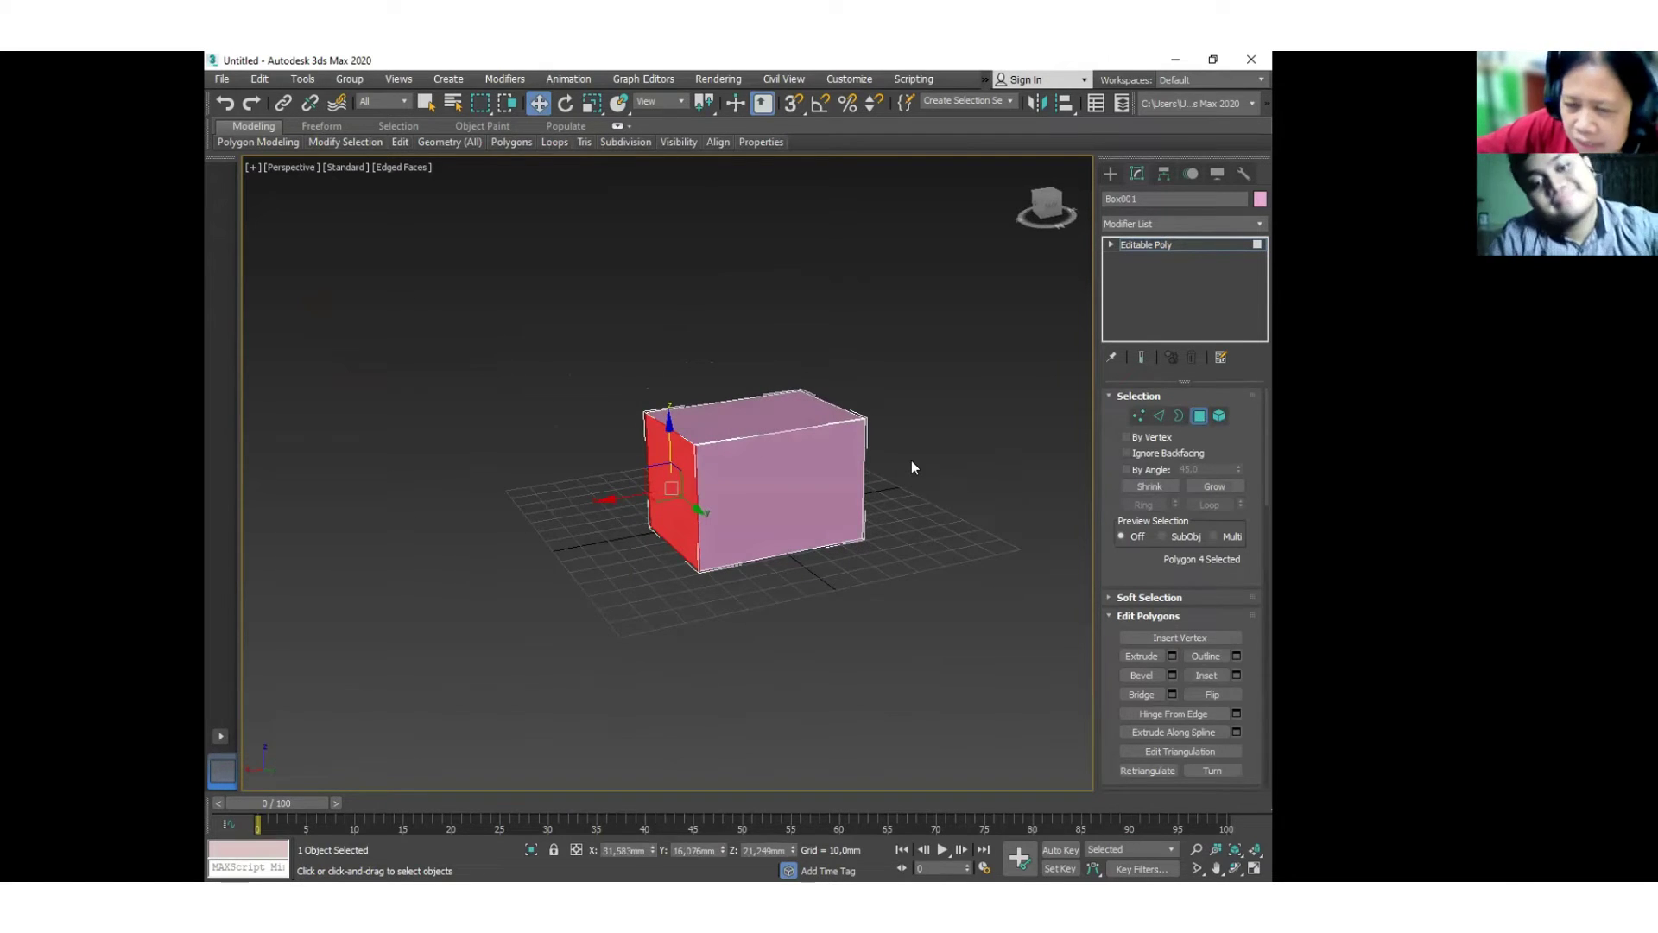
left_click(905, 496)
Select one end face of the pink box at polygon level and bevel it outward into a short, slightly narrowing section.
scroll(898, 505, "up", 4)
scroll(891, 515, "down", 3)
scroll(924, 518, "down", 1)
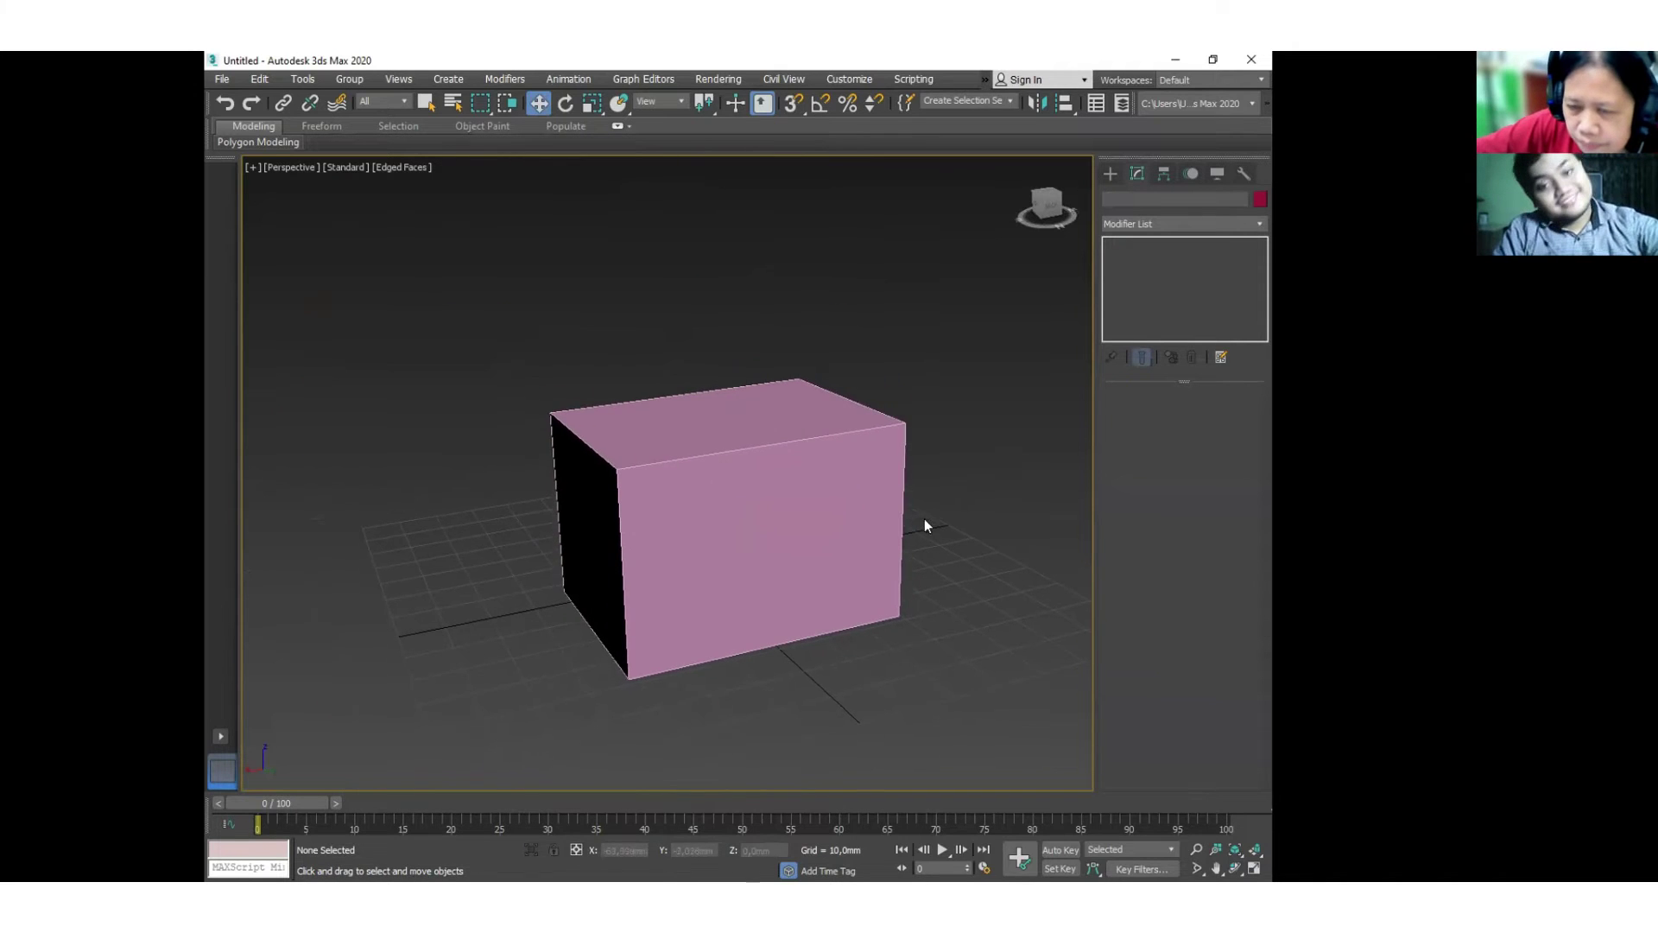
left_click(778, 529)
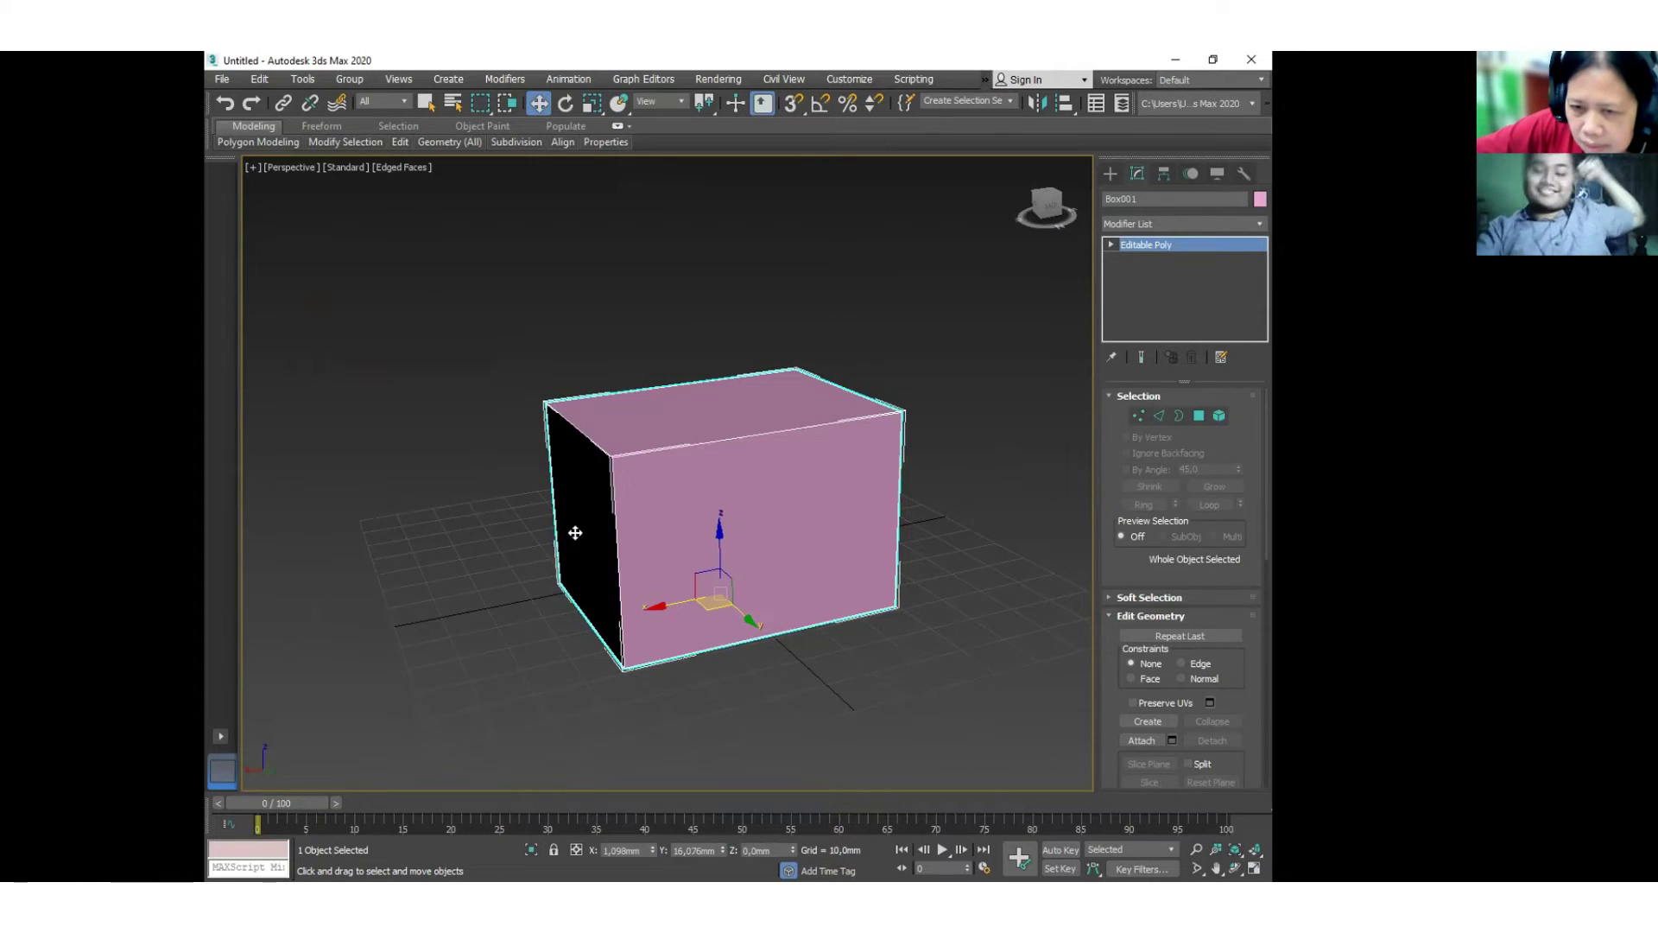
left_click(1198, 416)
left_click(585, 504)
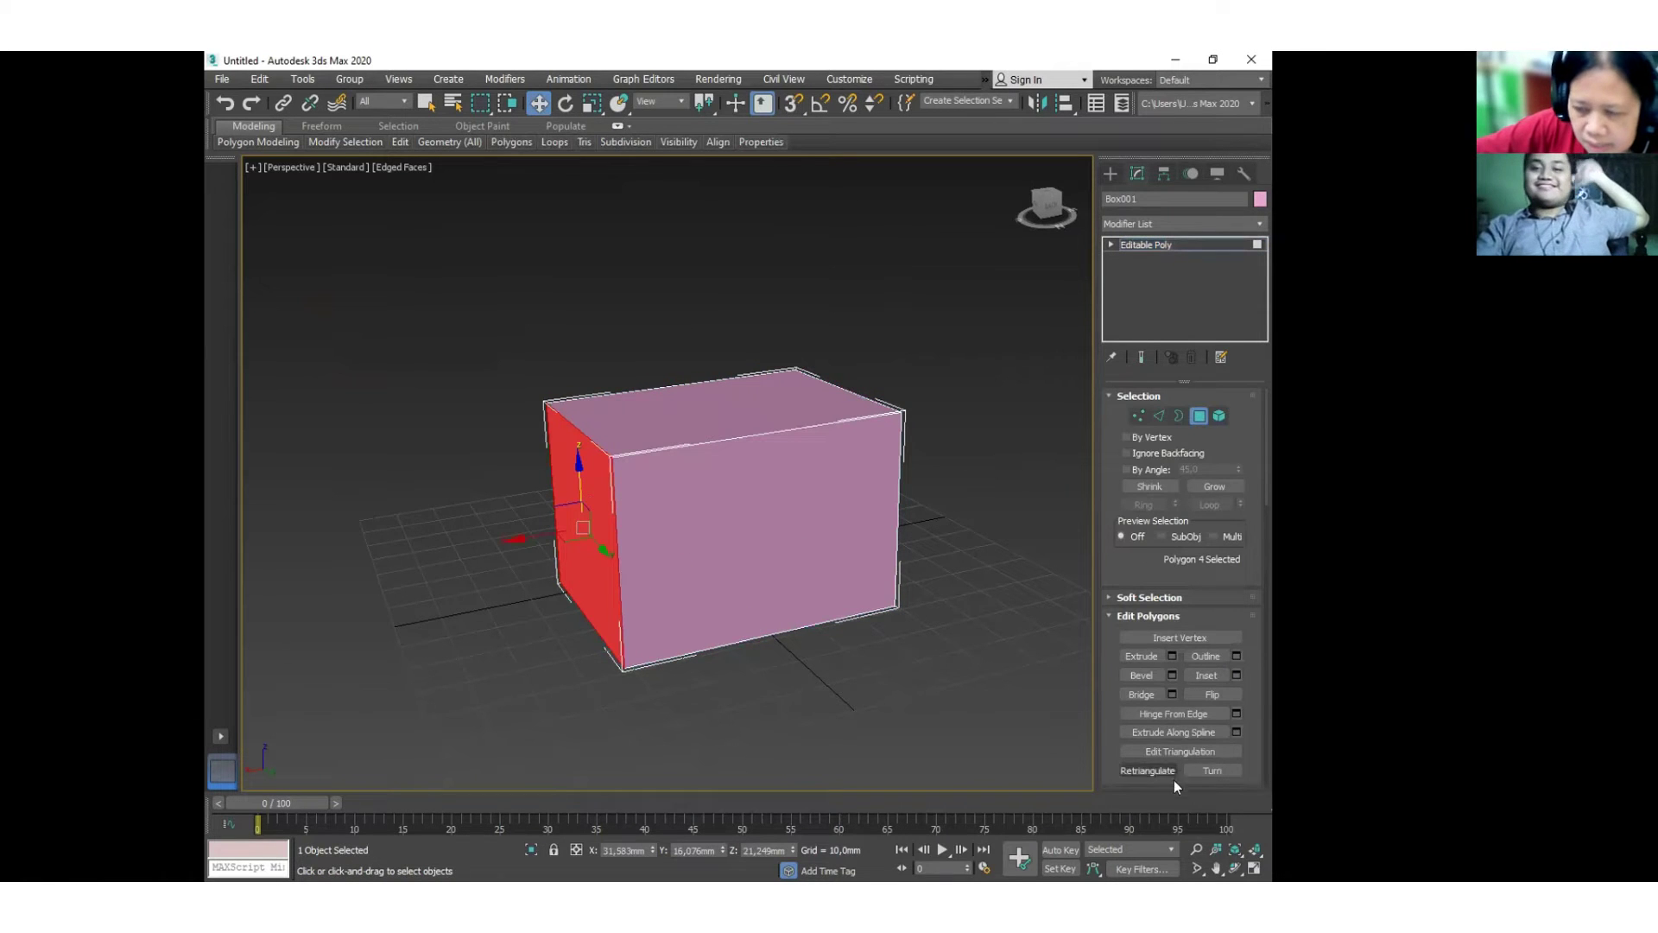
middle_click_drag(929, 604, 839, 549, "alt")
left_click(829, 622)
right_click(839, 548)
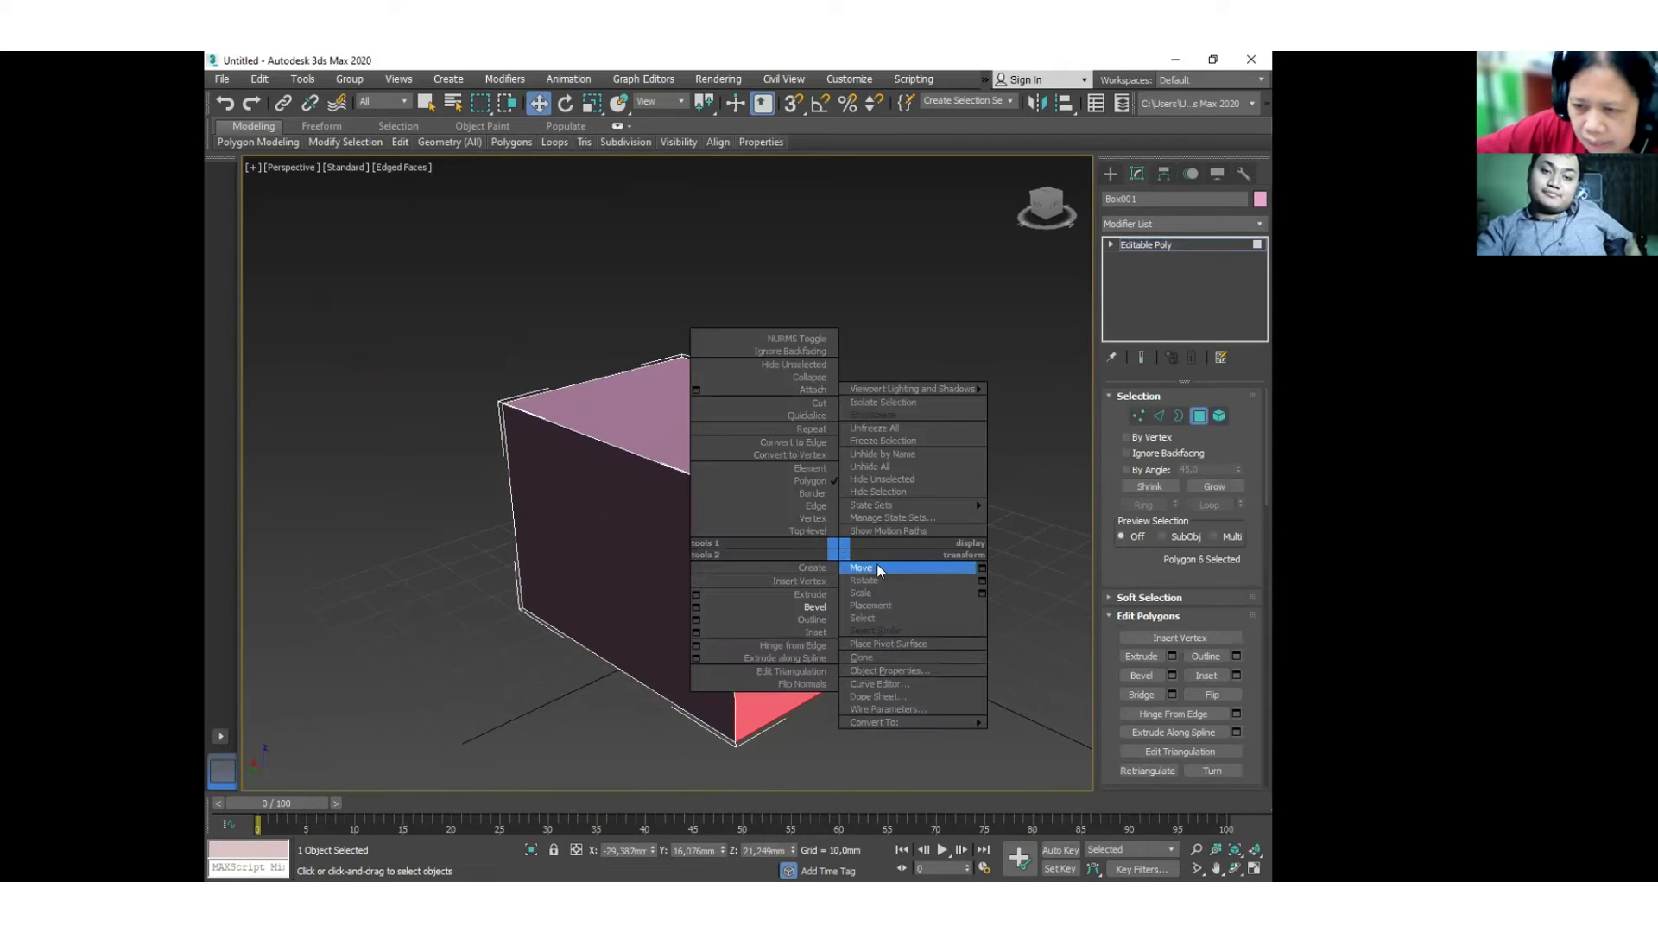
left_click(812, 607)
left_click_drag(816, 577, 833, 515)
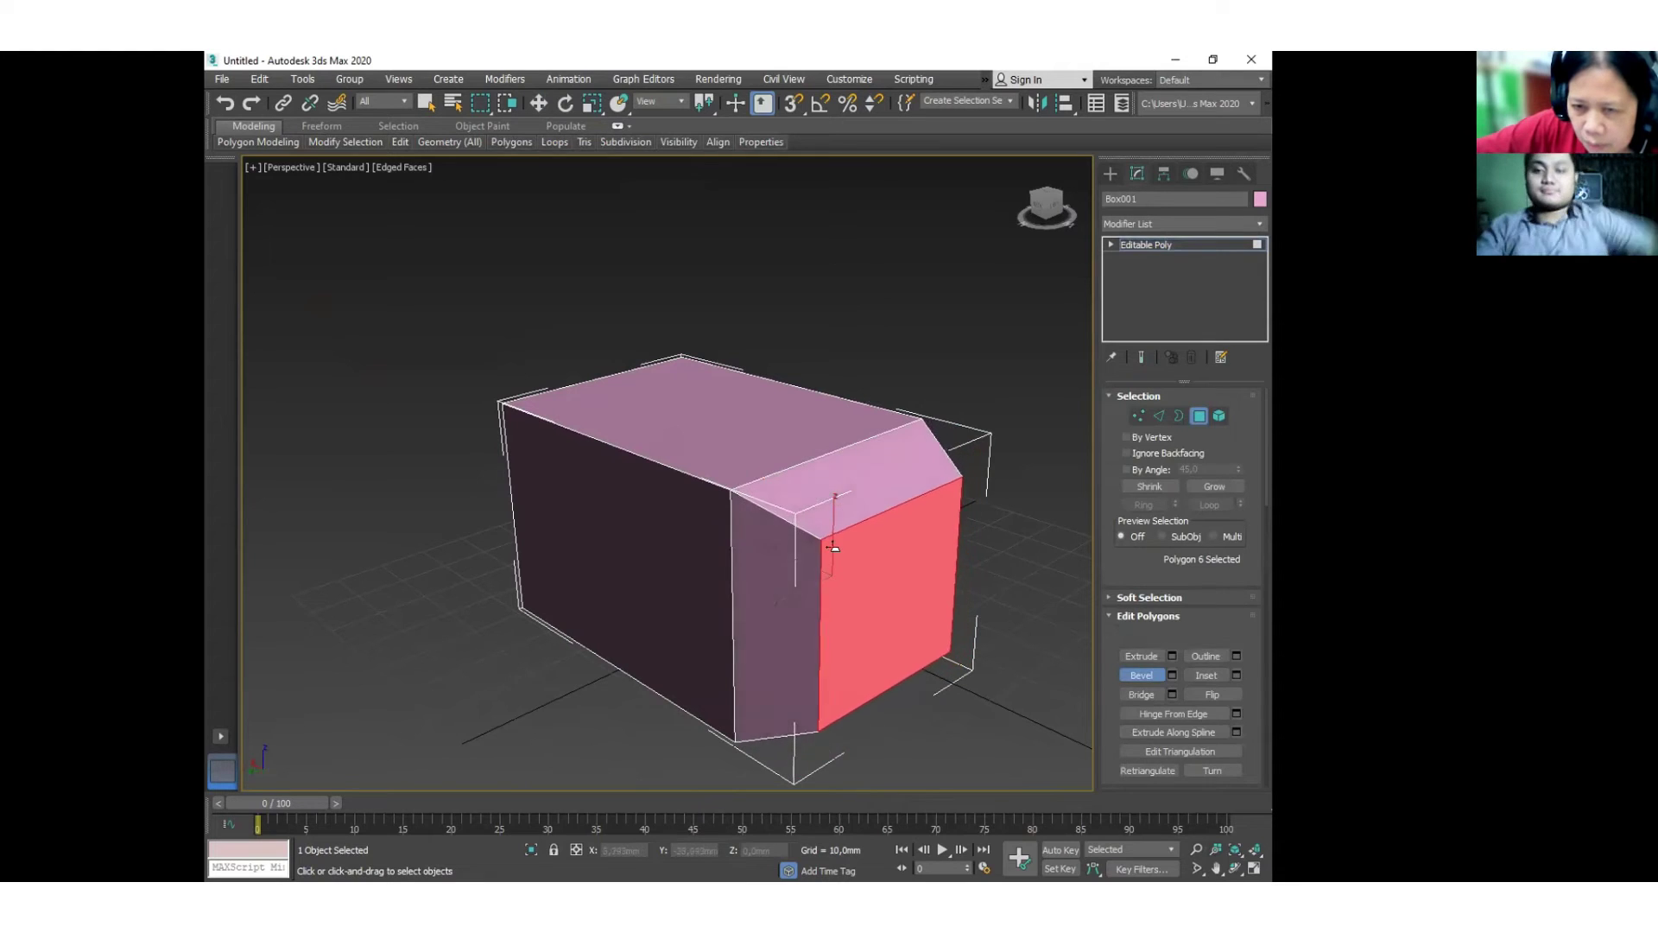
Bevel the same end face outward again into a long section that tapers to a small tip.
left_click(885, 598)
left_click_drag(885, 599, 905, 427)
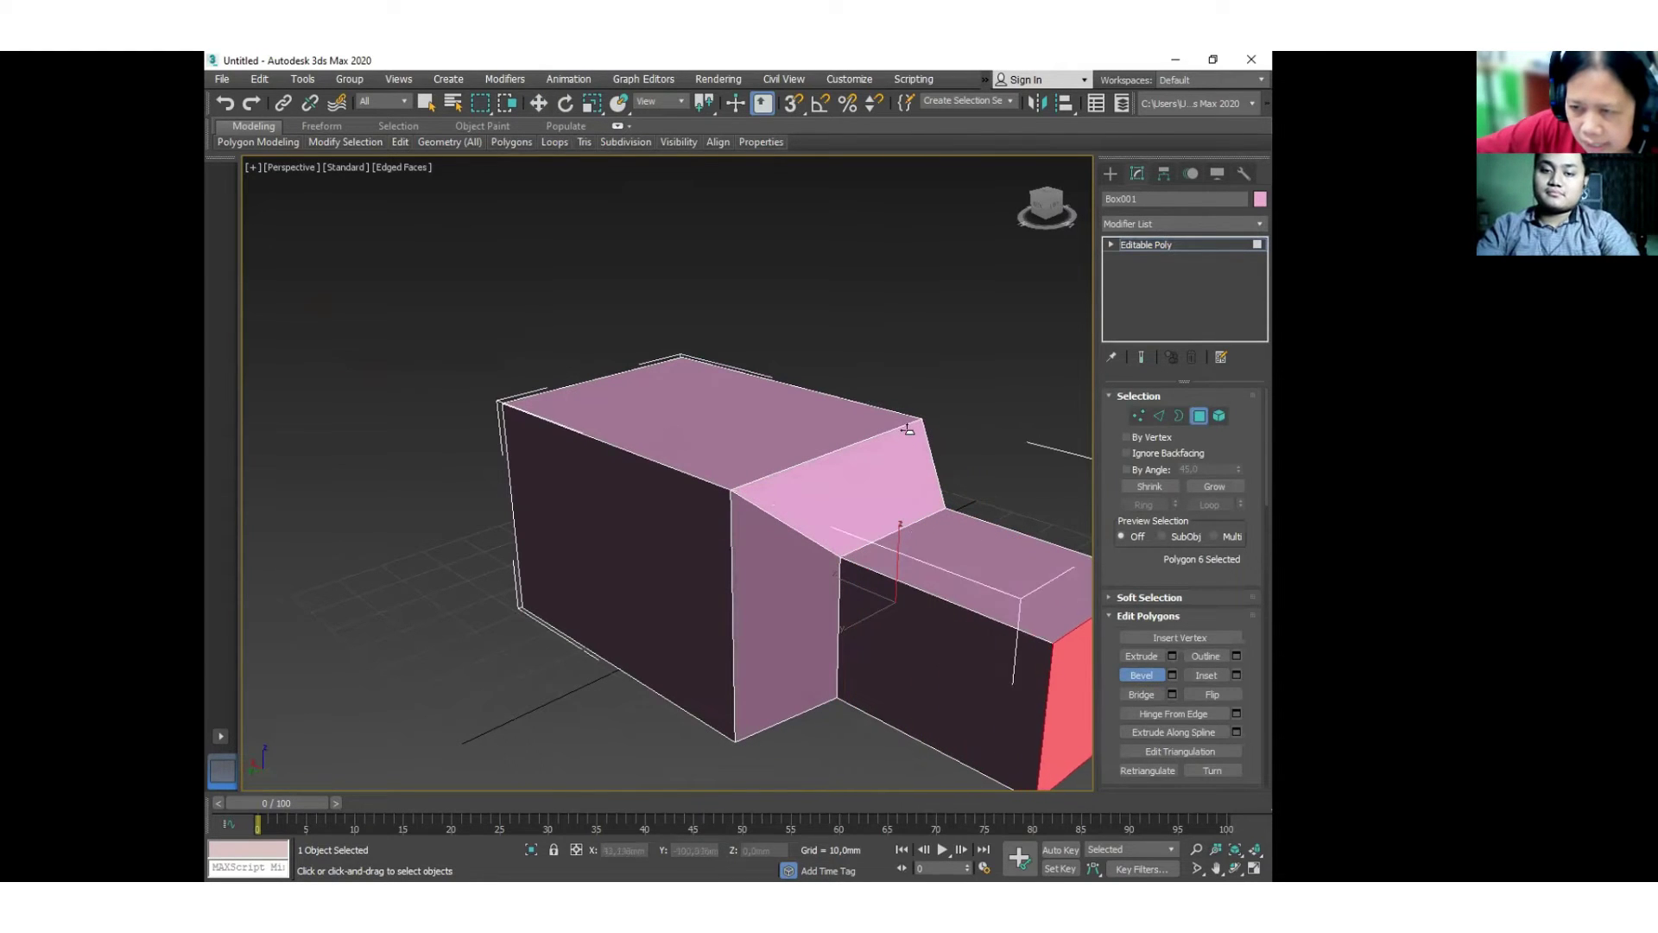
middle_click_drag(981, 543, 883, 506)
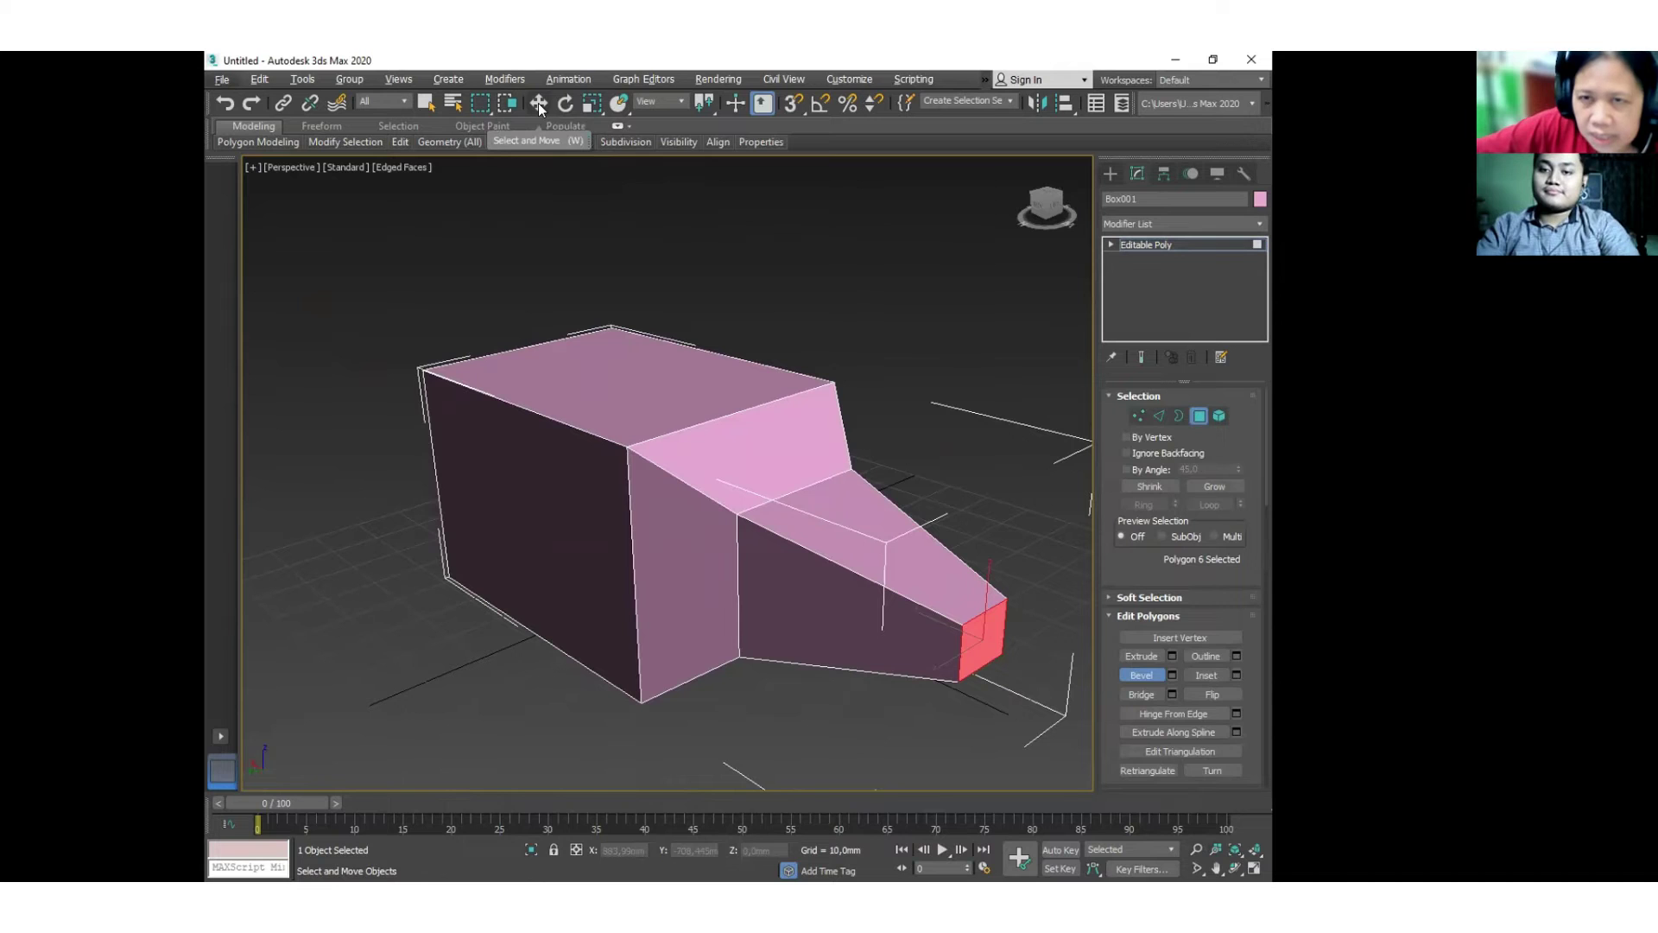
Move the small tip face sideways and down to about Y 5.09 mm and Z 15.31 mm, then deselect the body.
left_click_drag(944, 666, 991, 635)
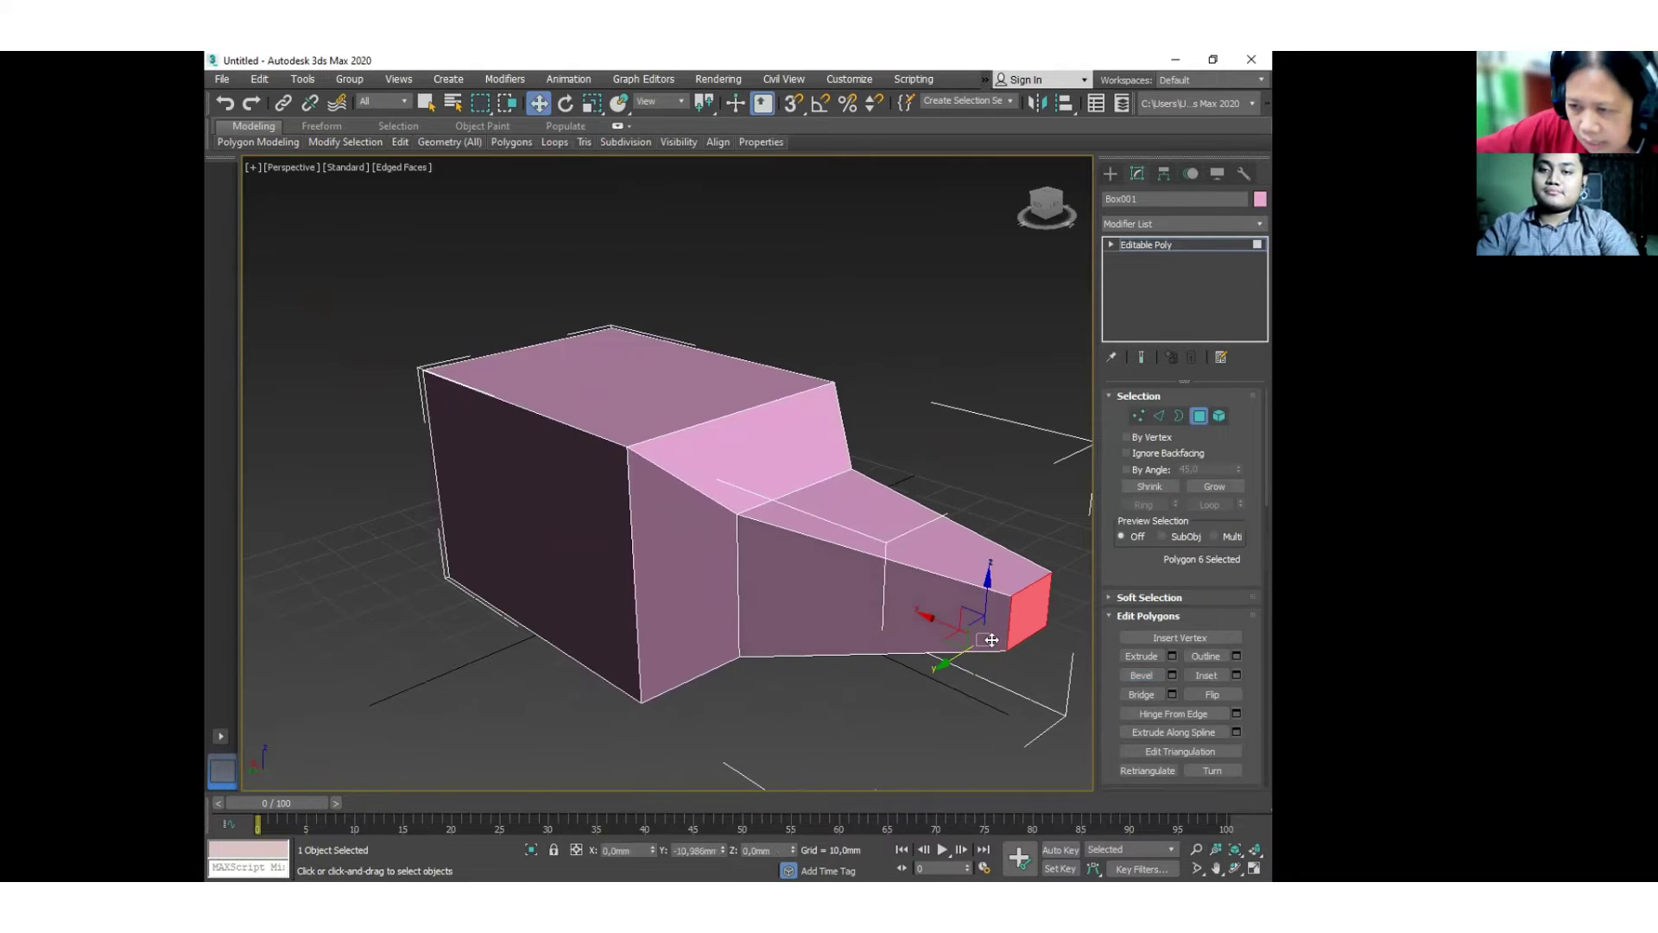
left_click_drag(1037, 559, 1033, 598)
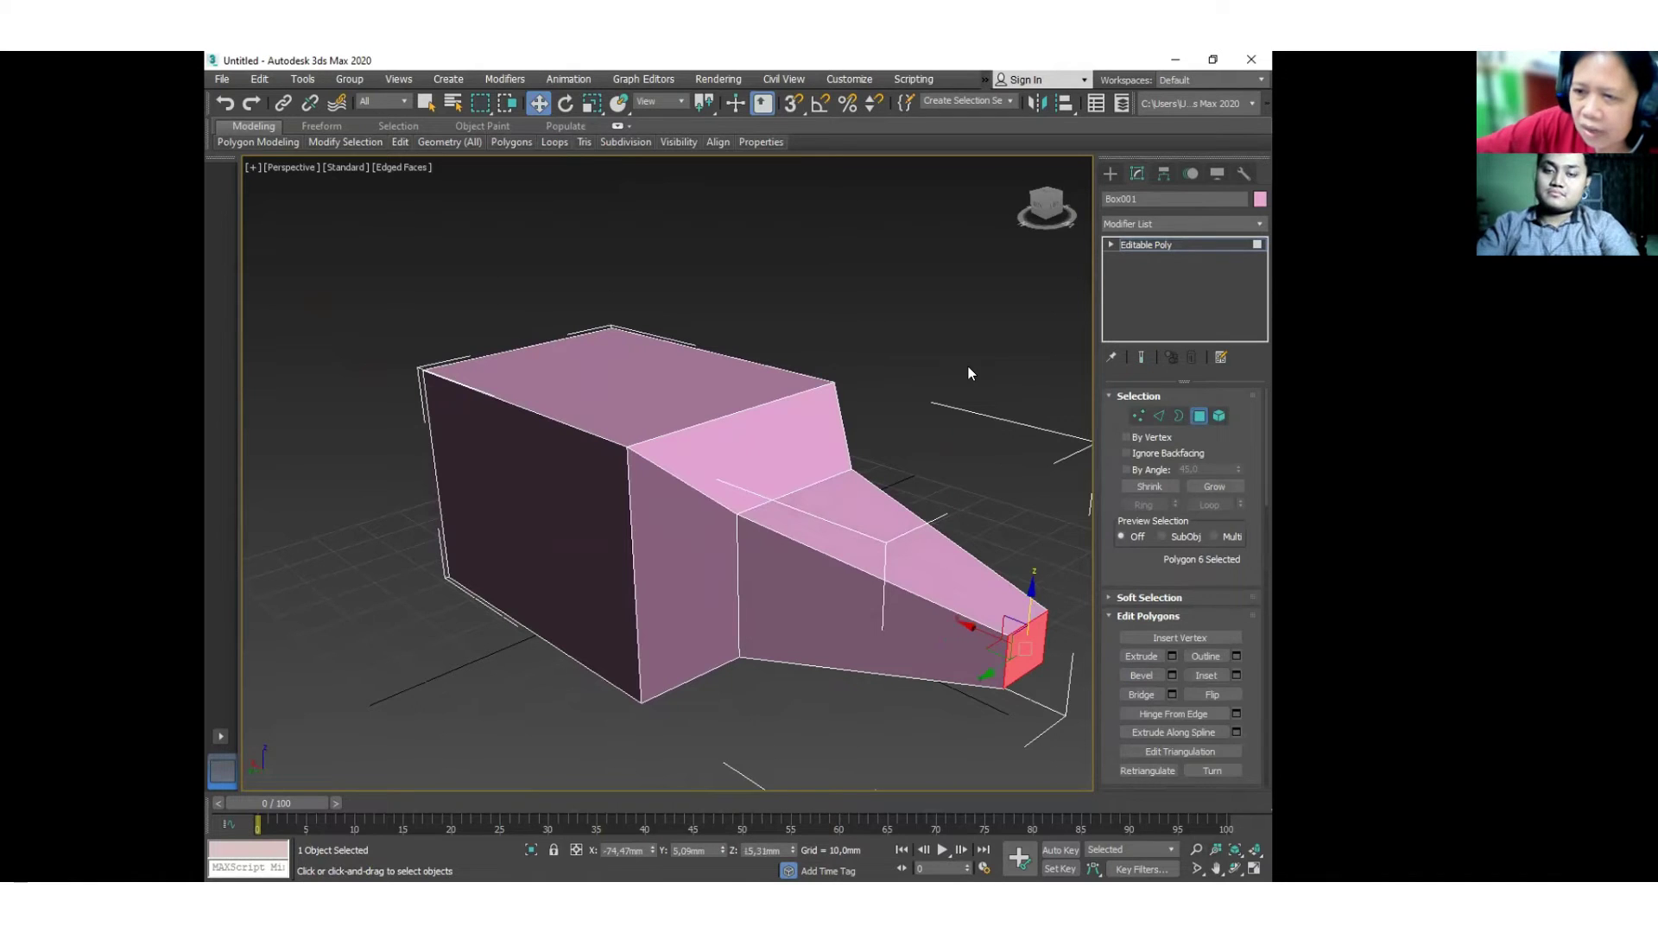
key("4")
left_click(911, 418)
Select the body's opposite, still flat end face at polygon level and bevel it outward into a short narrowing section.
scroll(911, 418, "down", 4)
left_click(1234, 868)
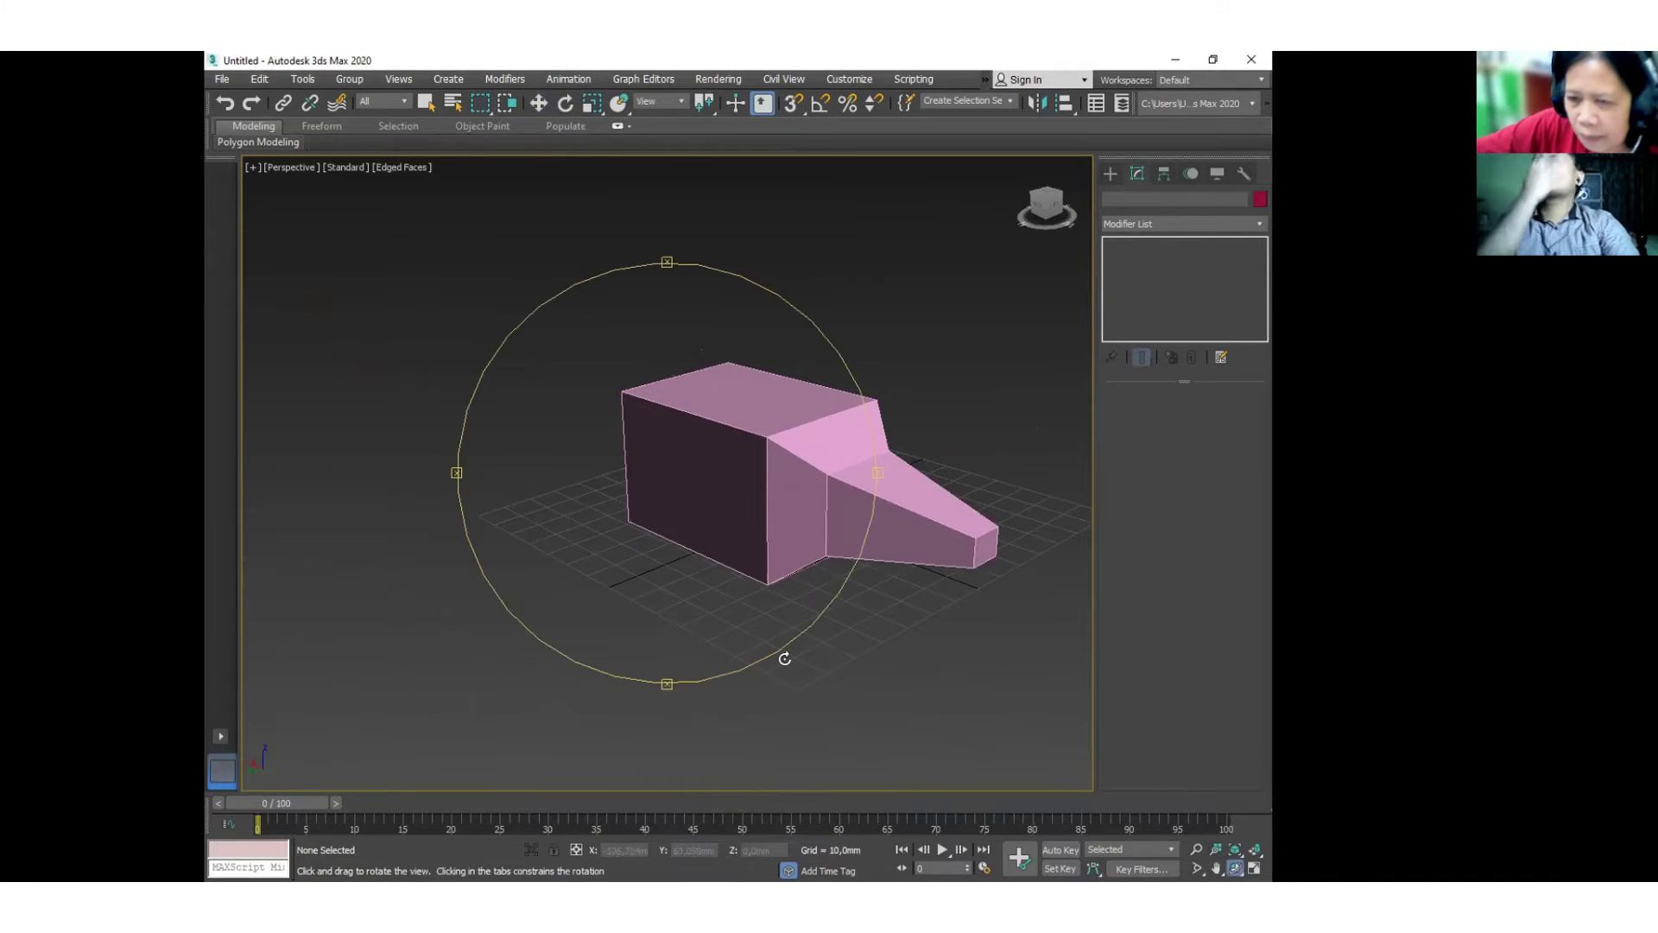
left_click_drag(625, 566, 815, 547)
right_click(815, 549)
middle_click_drag(807, 542, 767, 587)
left_click(769, 489)
middle_click_drag(753, 506, 724, 547)
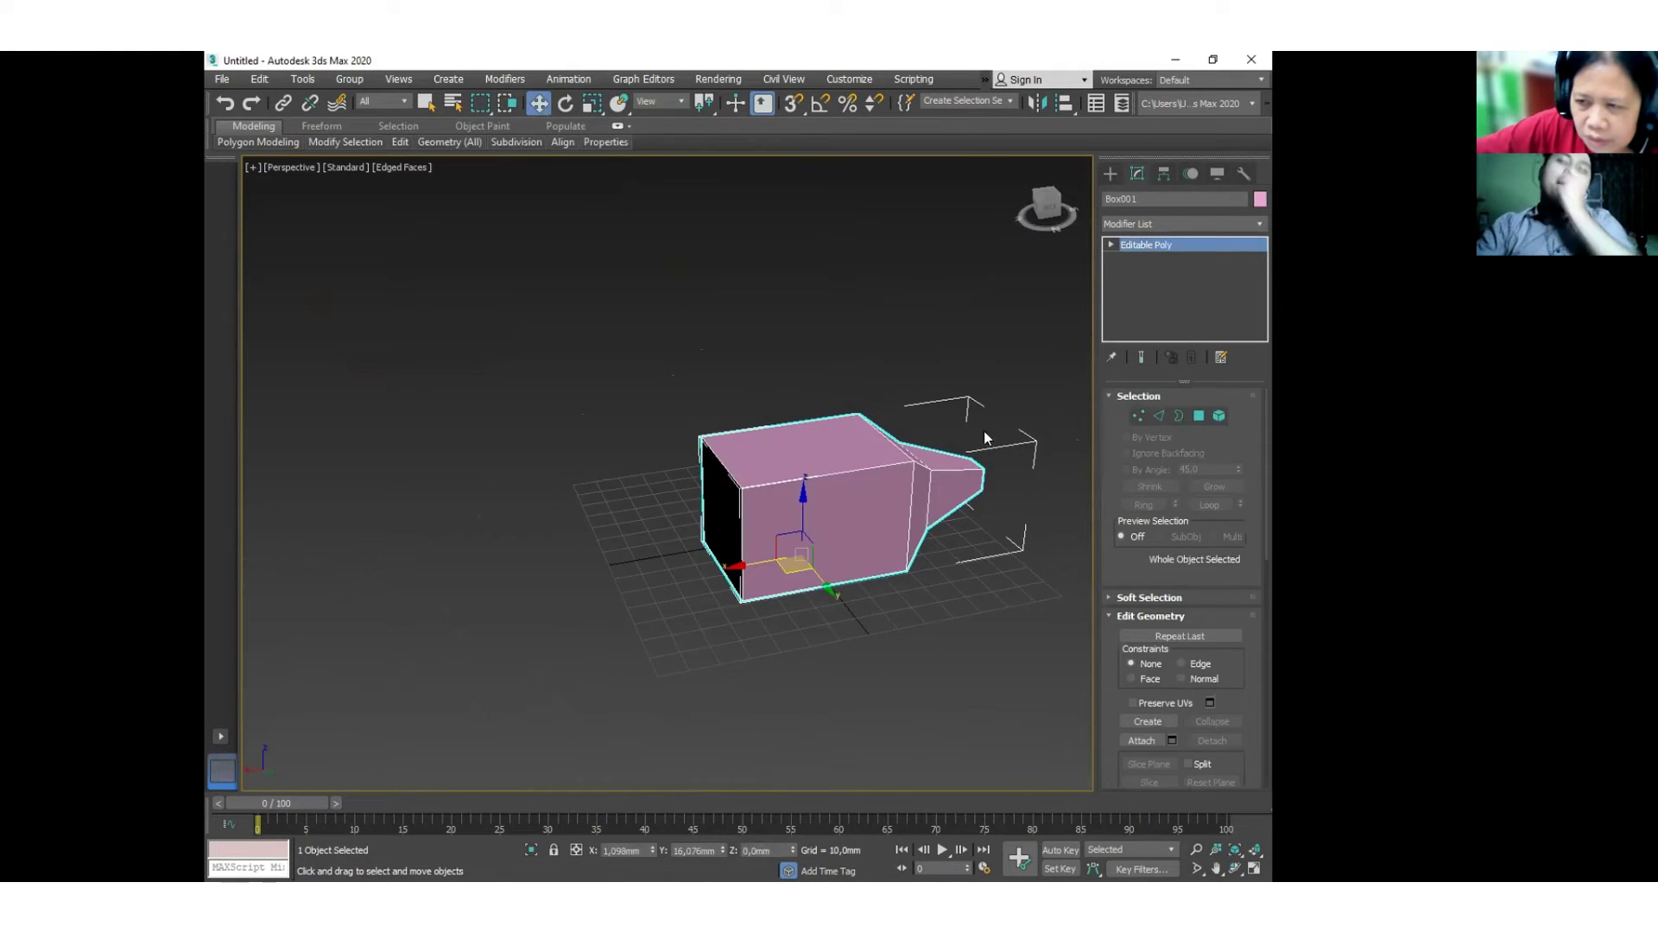
left_click(1199, 417)
left_click(726, 518)
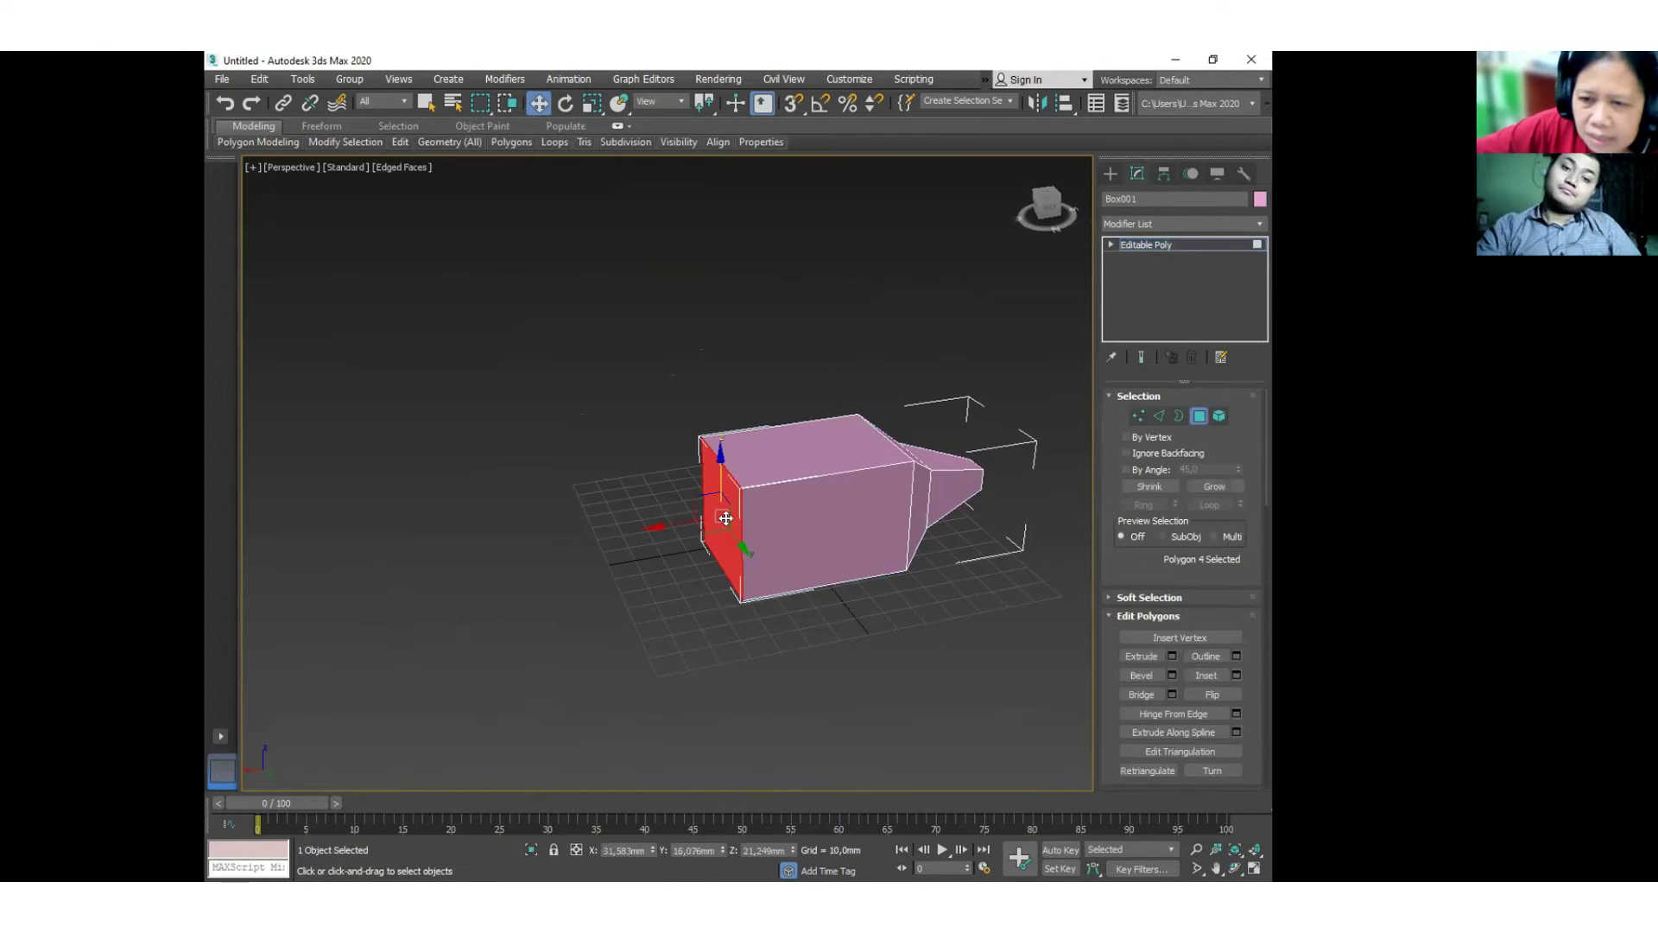
right_click(726, 519)
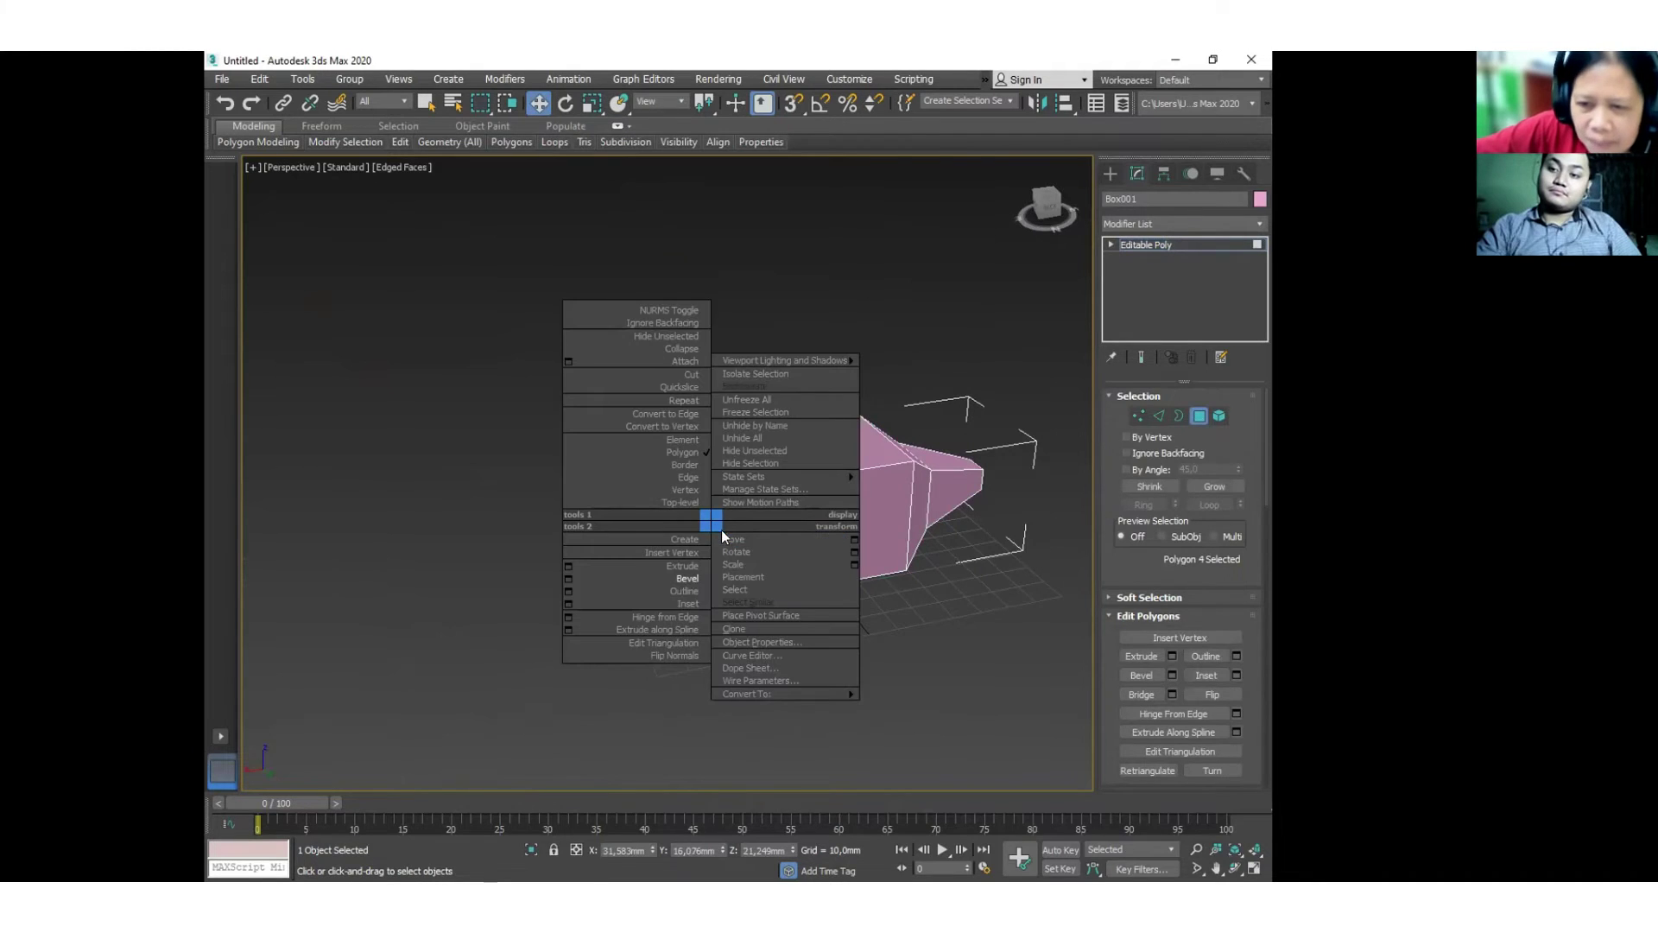
left_click(684, 578)
left_click_drag(719, 491, 722, 451)
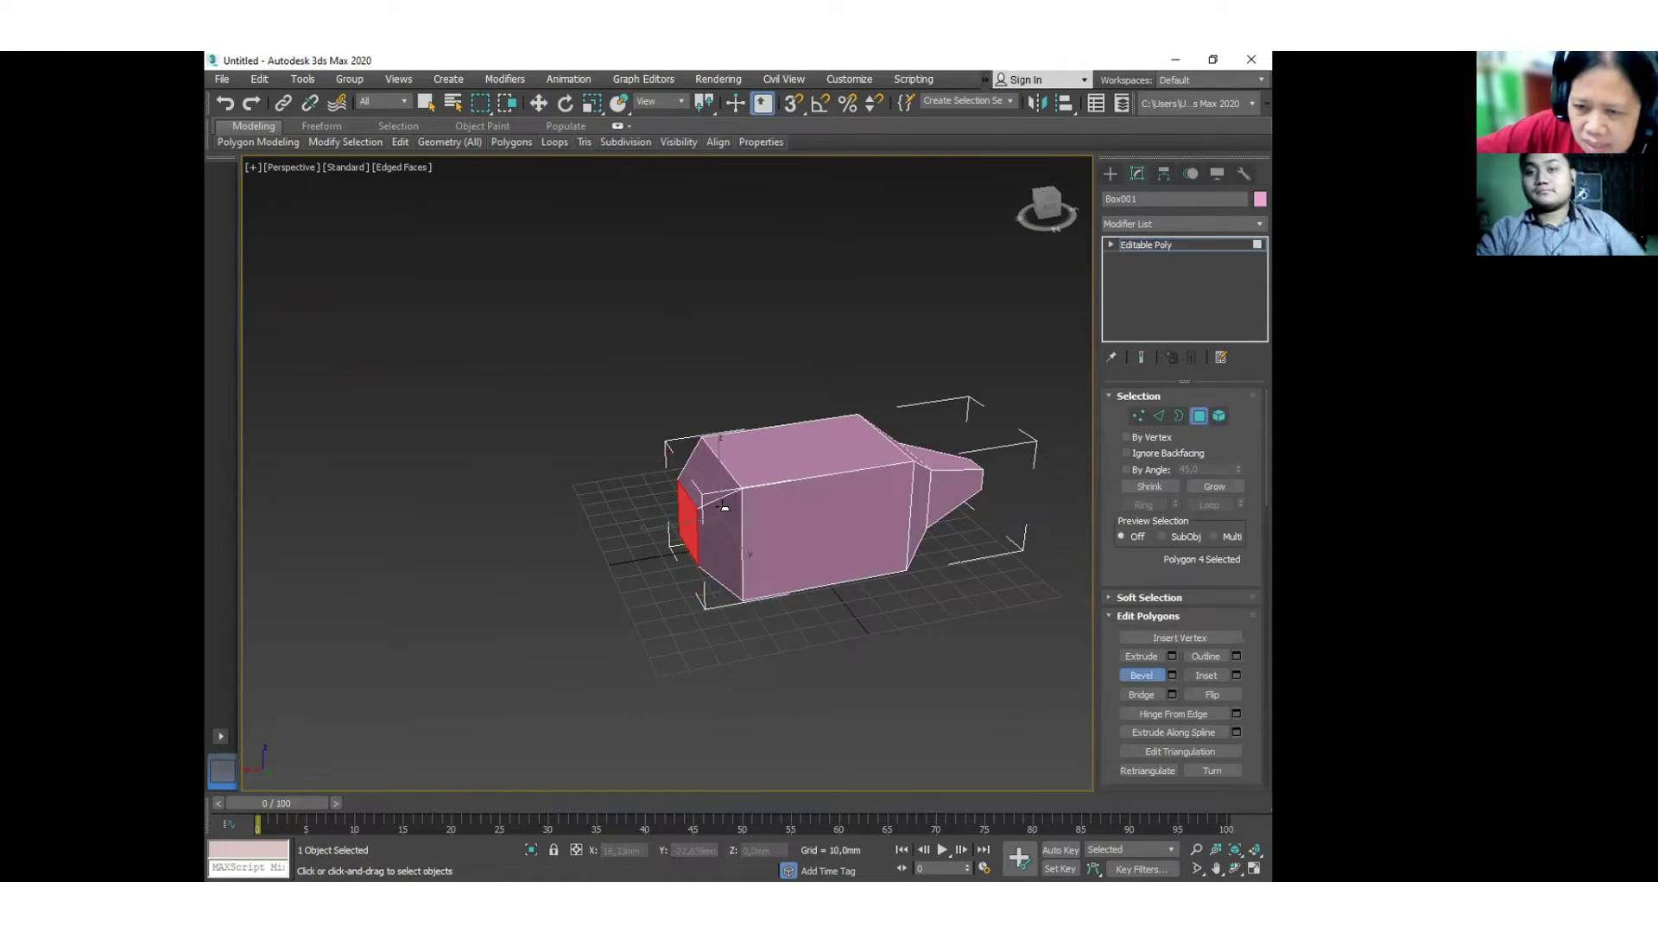
Bevel that end face outward again into a longer section with a small tip and switch to the Move tool.
left_click(723, 506)
left_click_drag(688, 525, 689, 418)
left_click(538, 103)
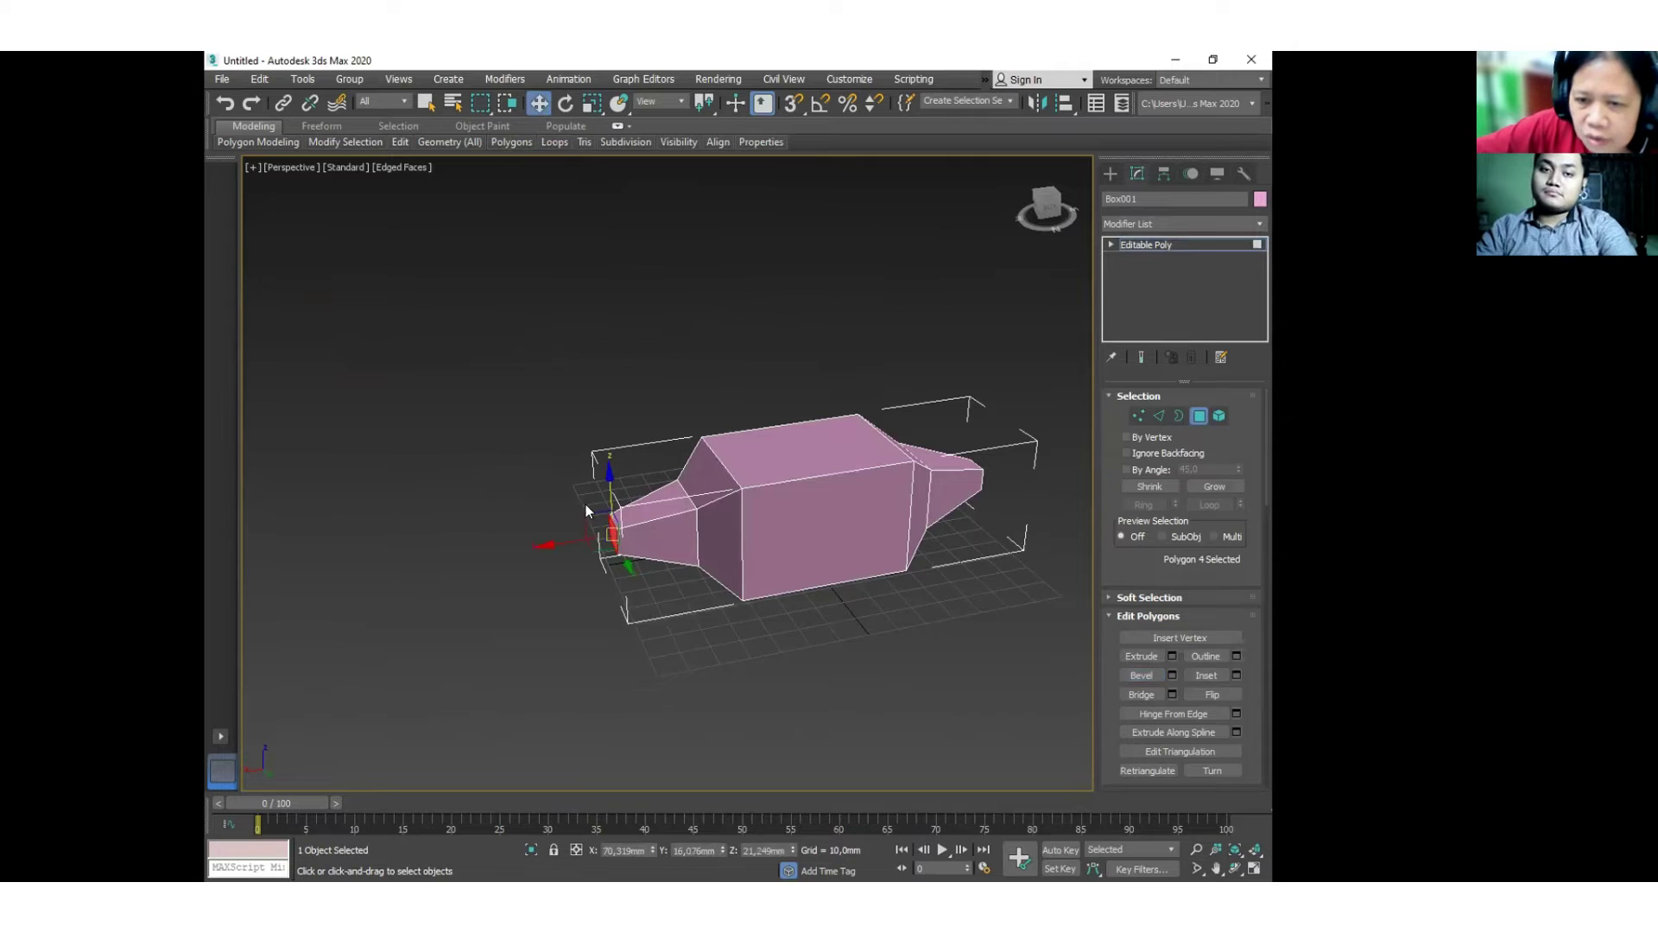
Bevel the body's end face outward again to a smaller tip, leave polygon level and deselect the body.
left_click_drag(624, 559, 614, 488)
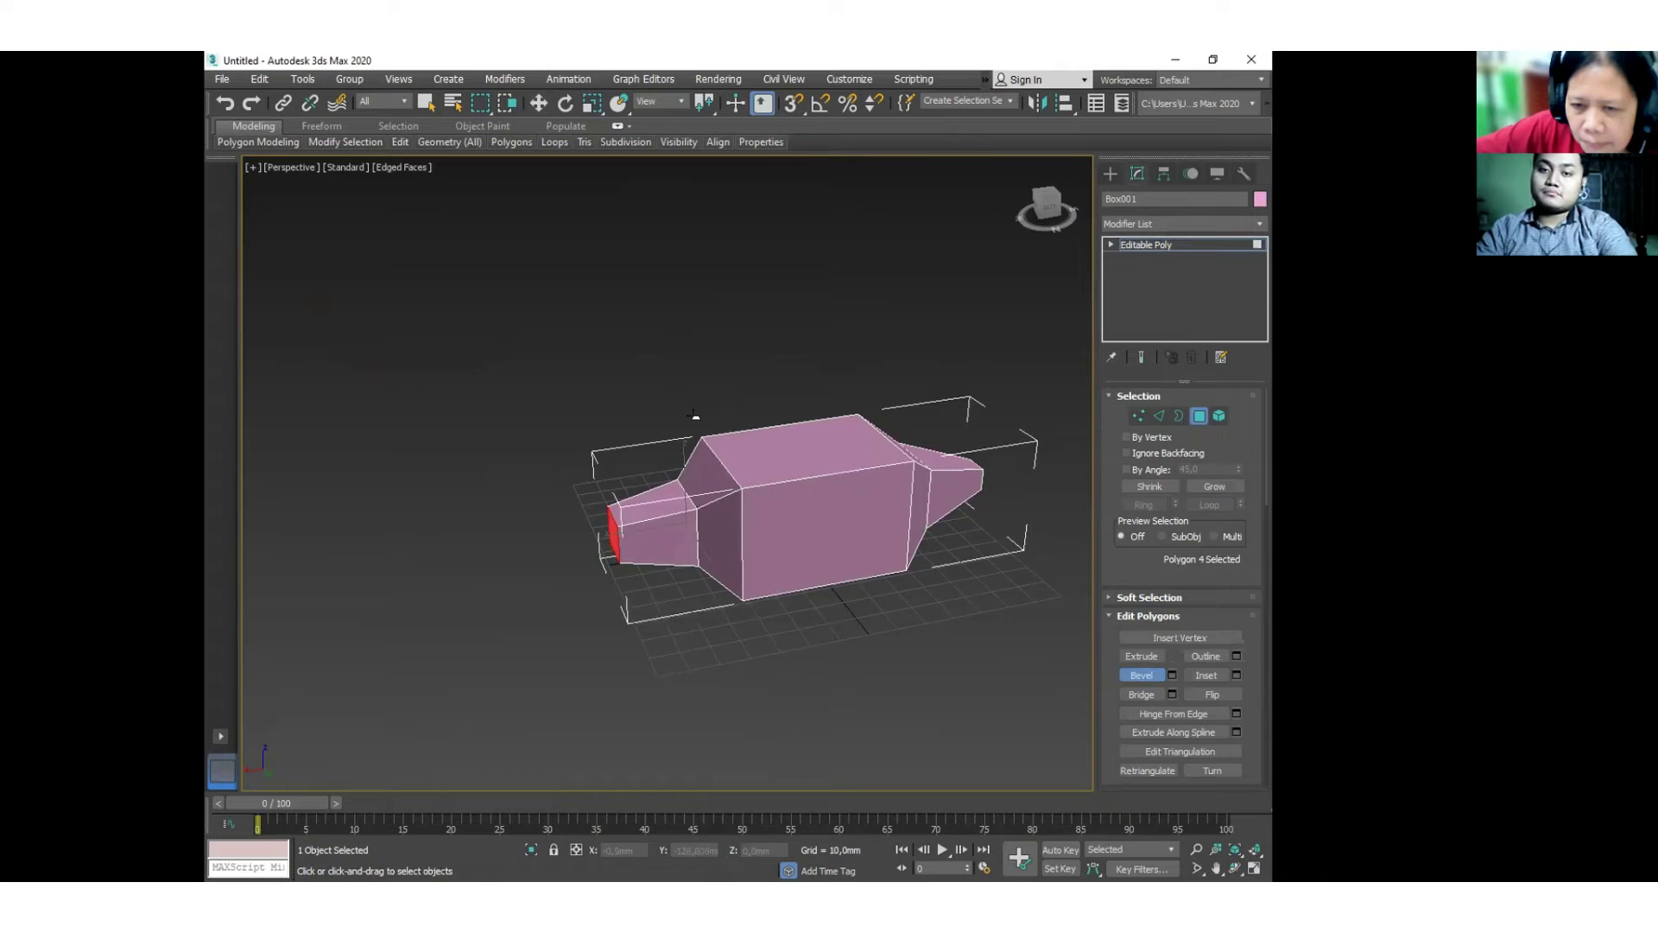
left_click(904, 640)
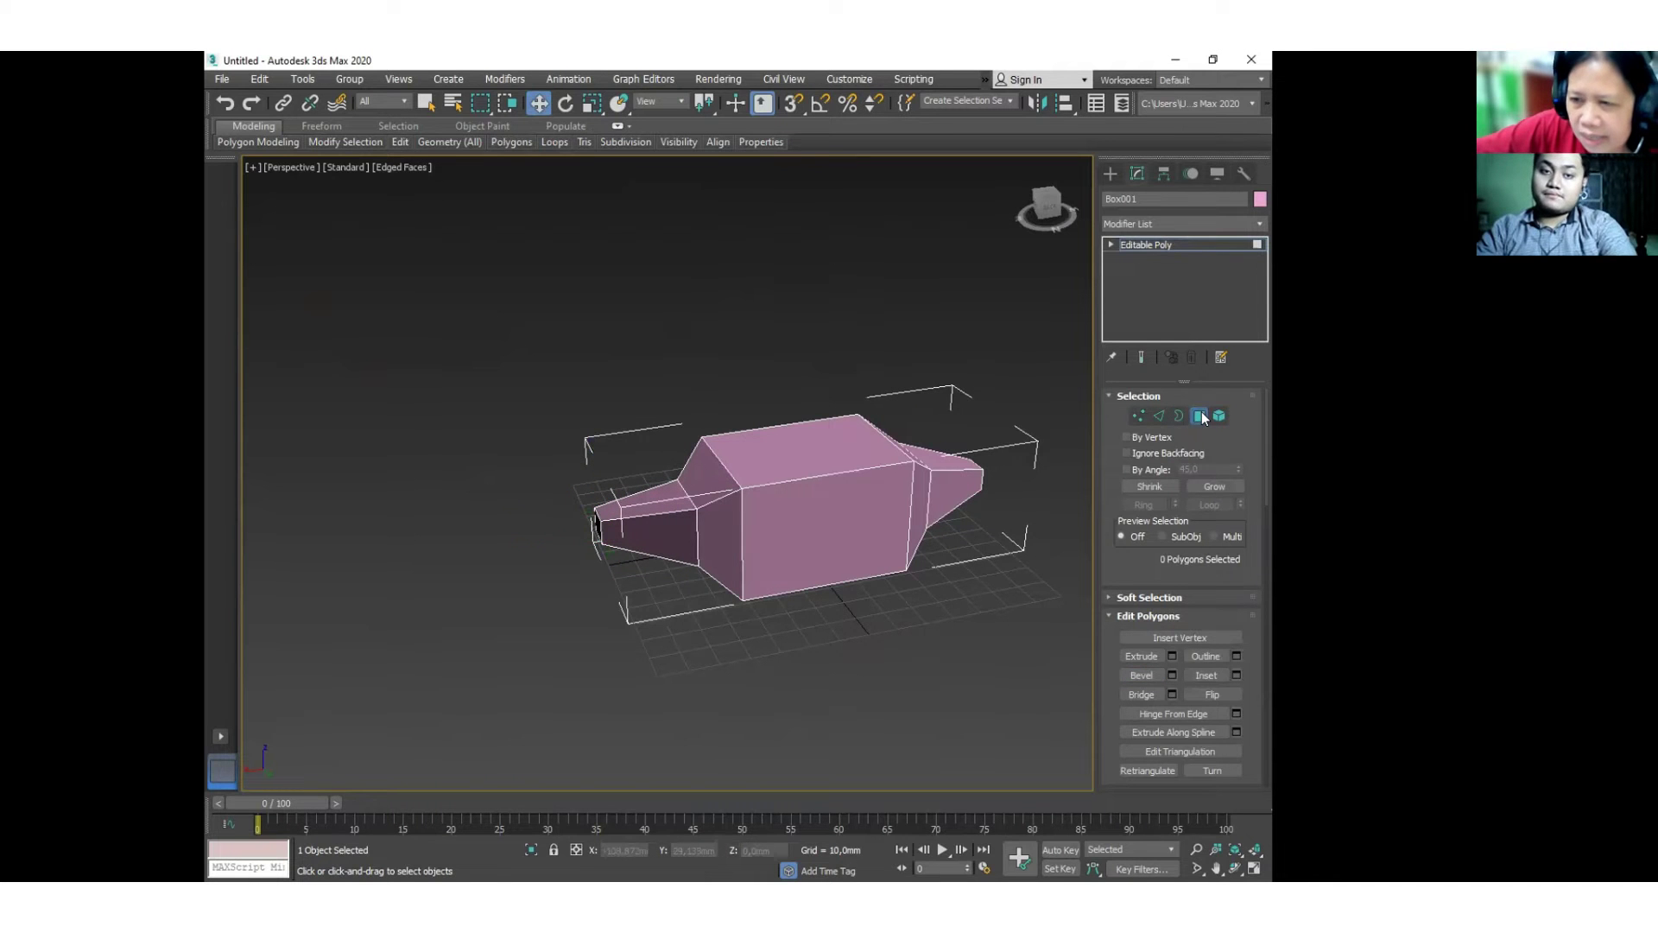
left_click(1019, 603)
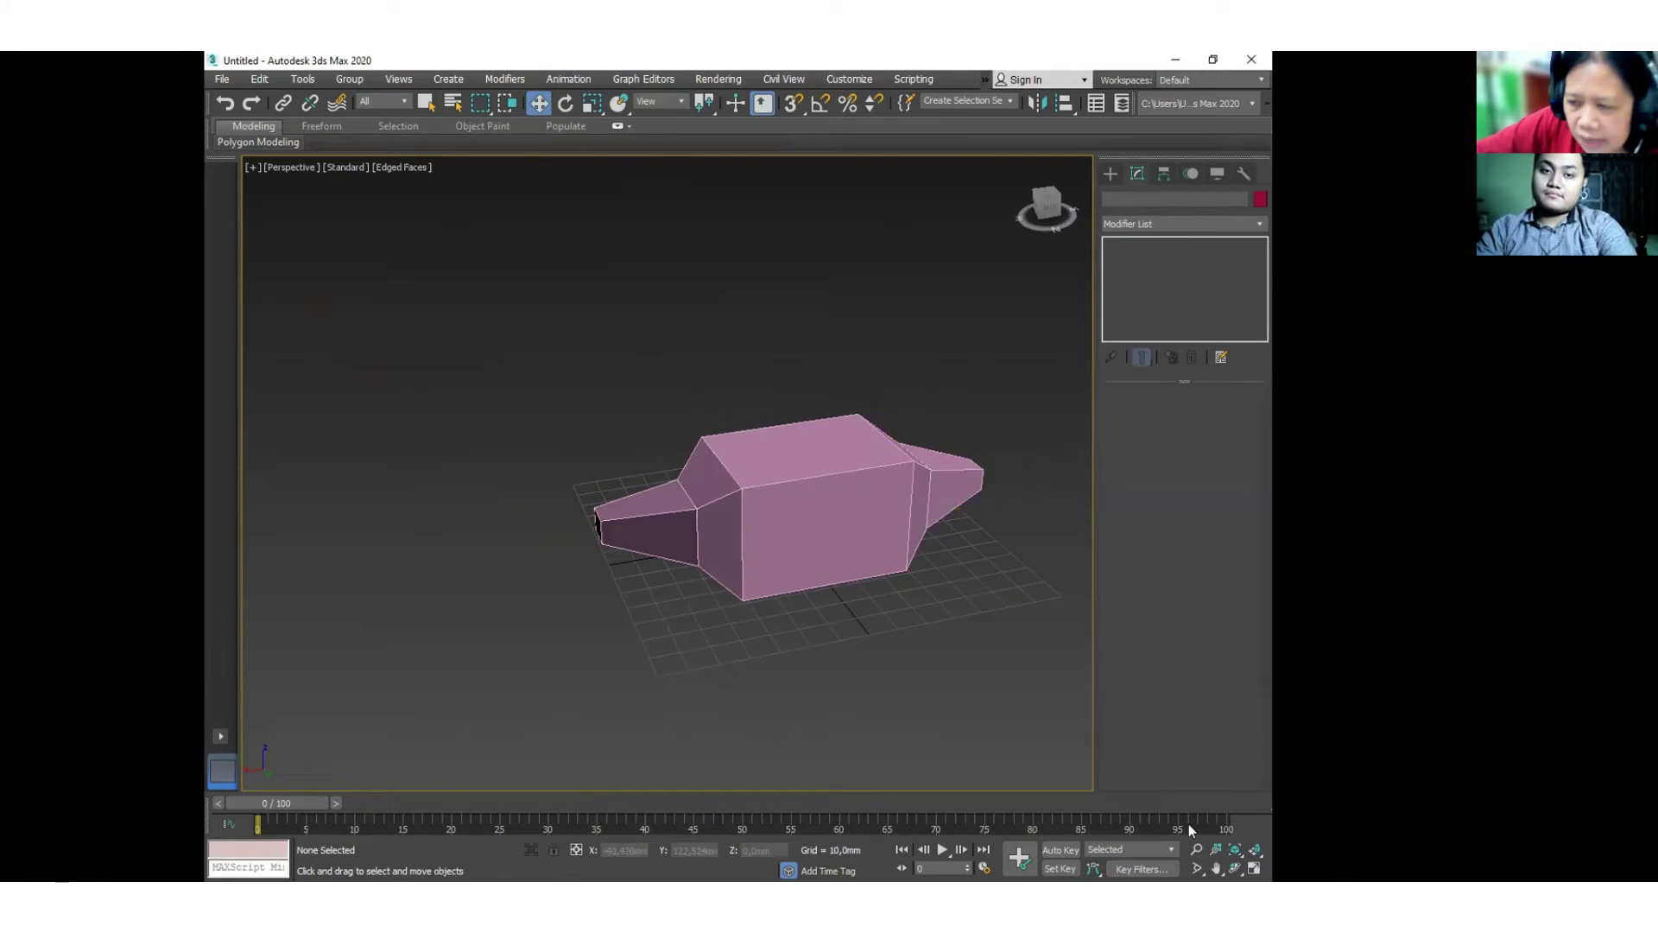
Select the body's top face at polygon level and bevel it upward into a short narrowing section.
middle_click_drag(670, 581, 779, 664, "alt")
left_click(817, 485)
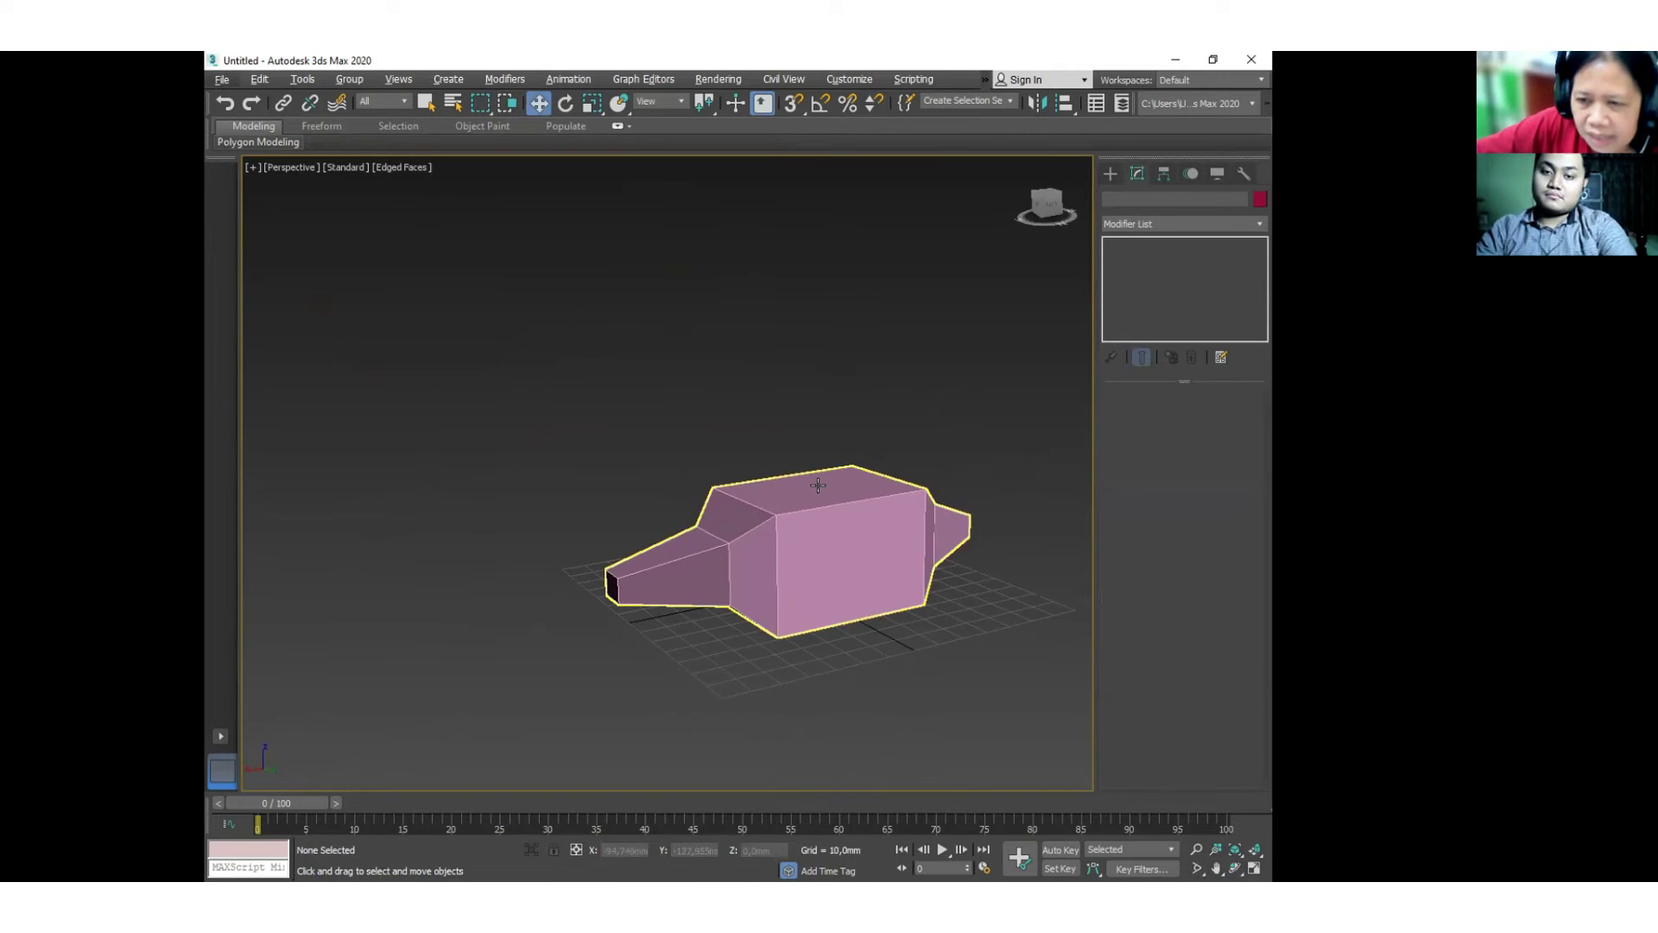
key("ctrl")
key("ctrl")
key("ctrl")
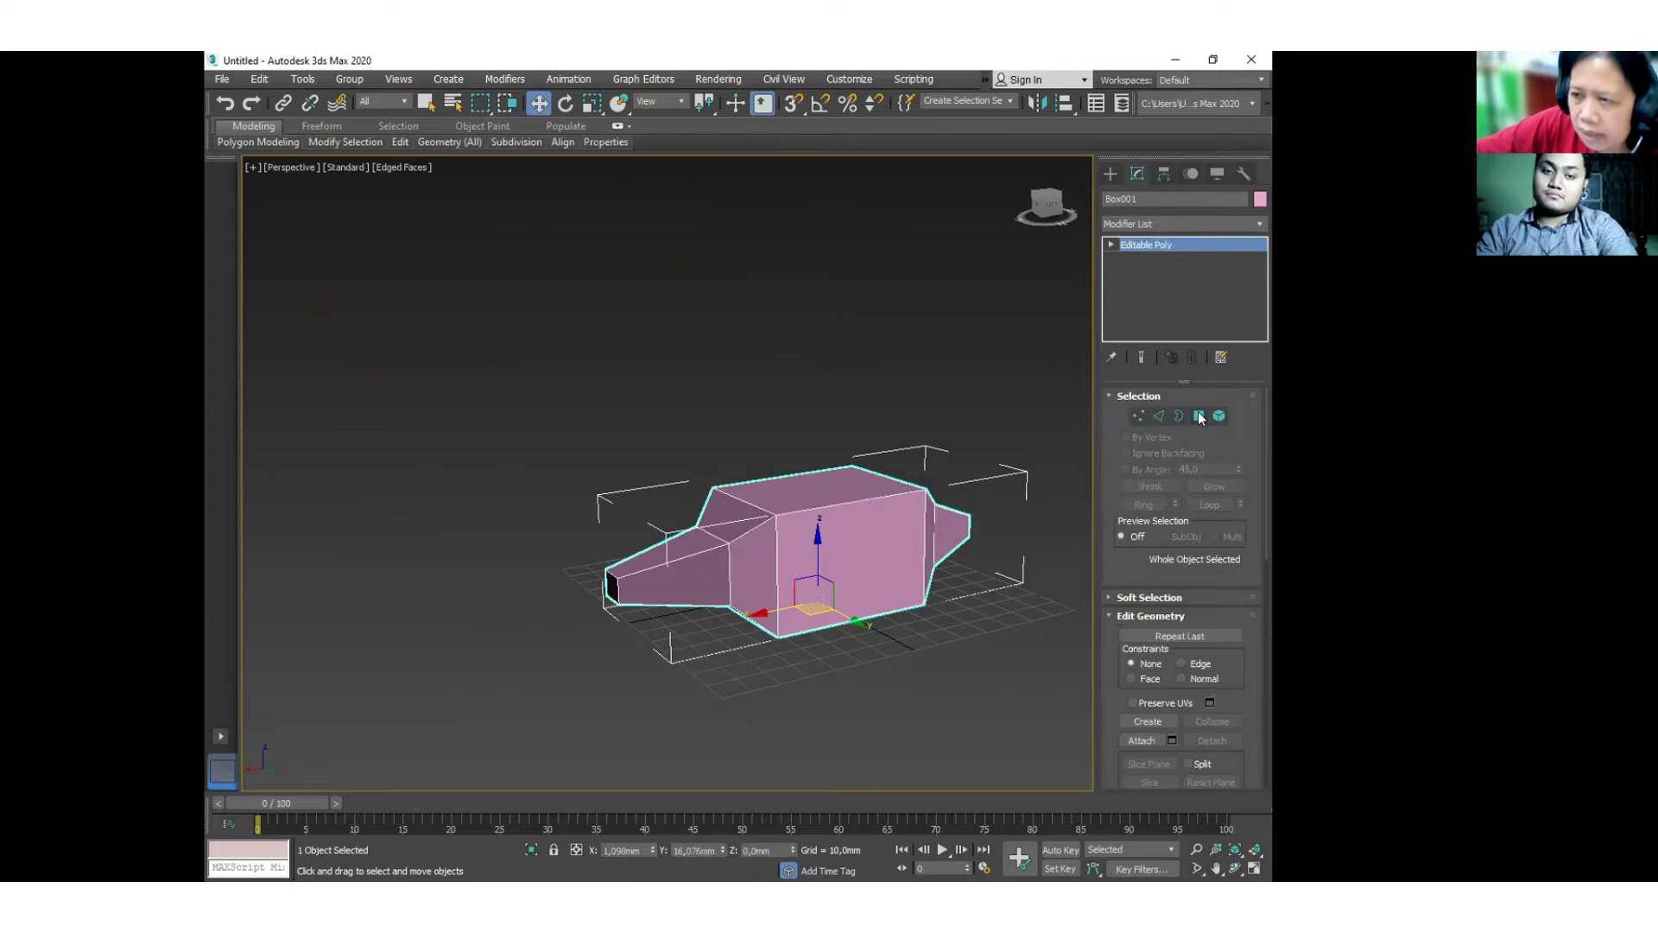
left_click(1199, 416)
left_click(863, 475)
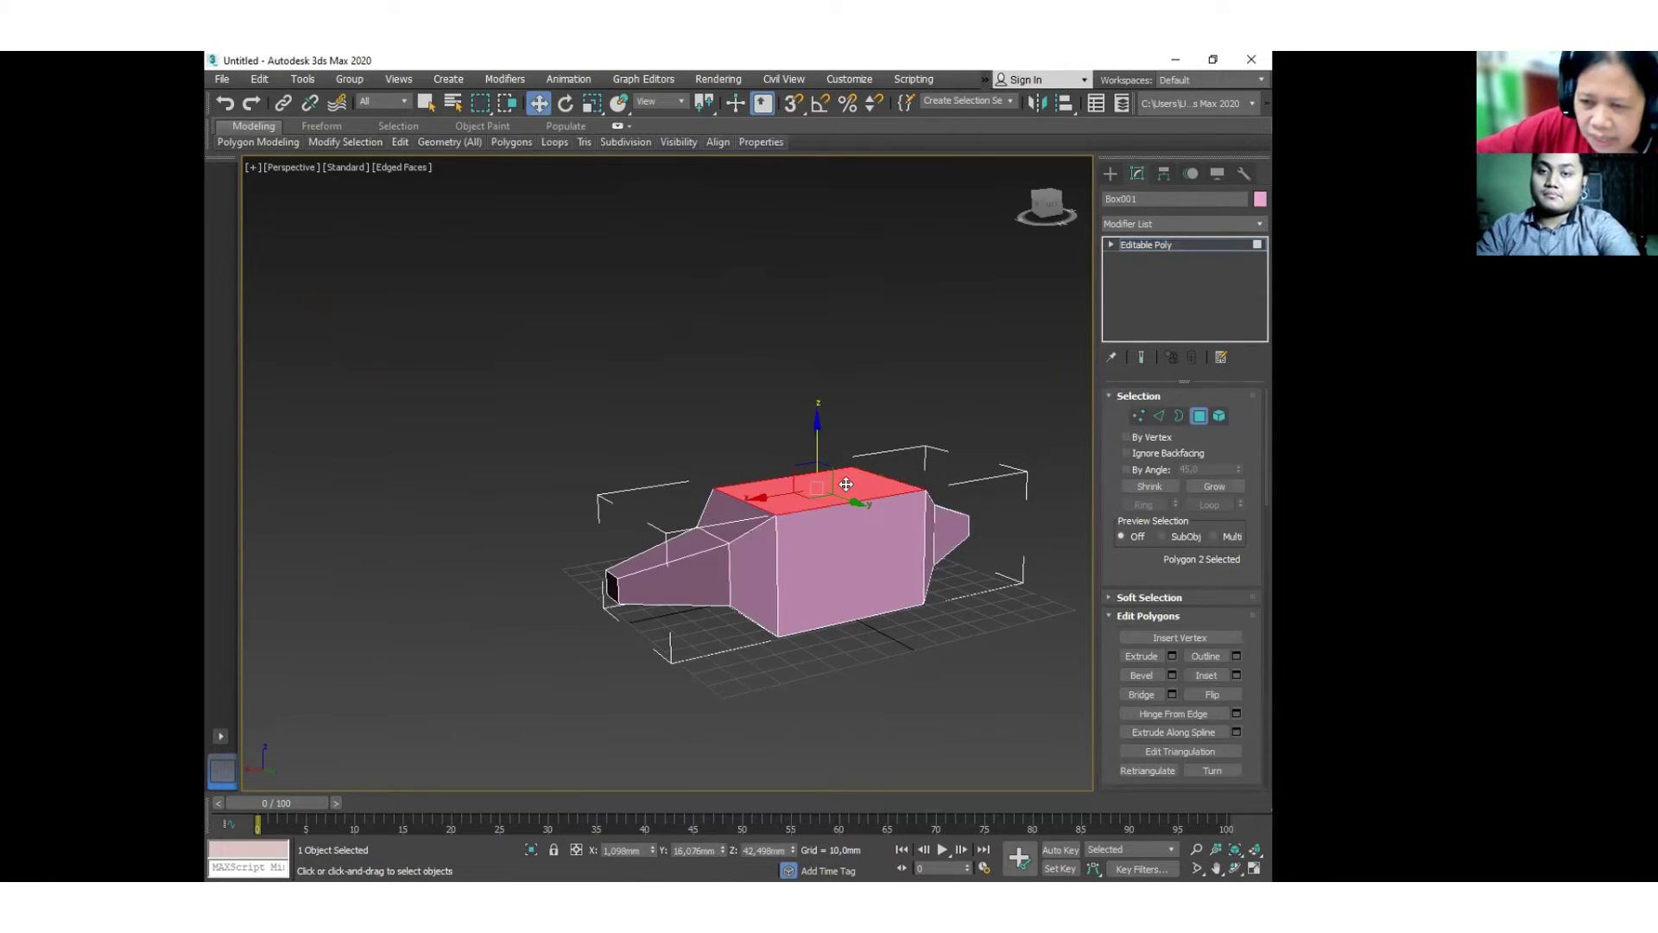
right_click(844, 482)
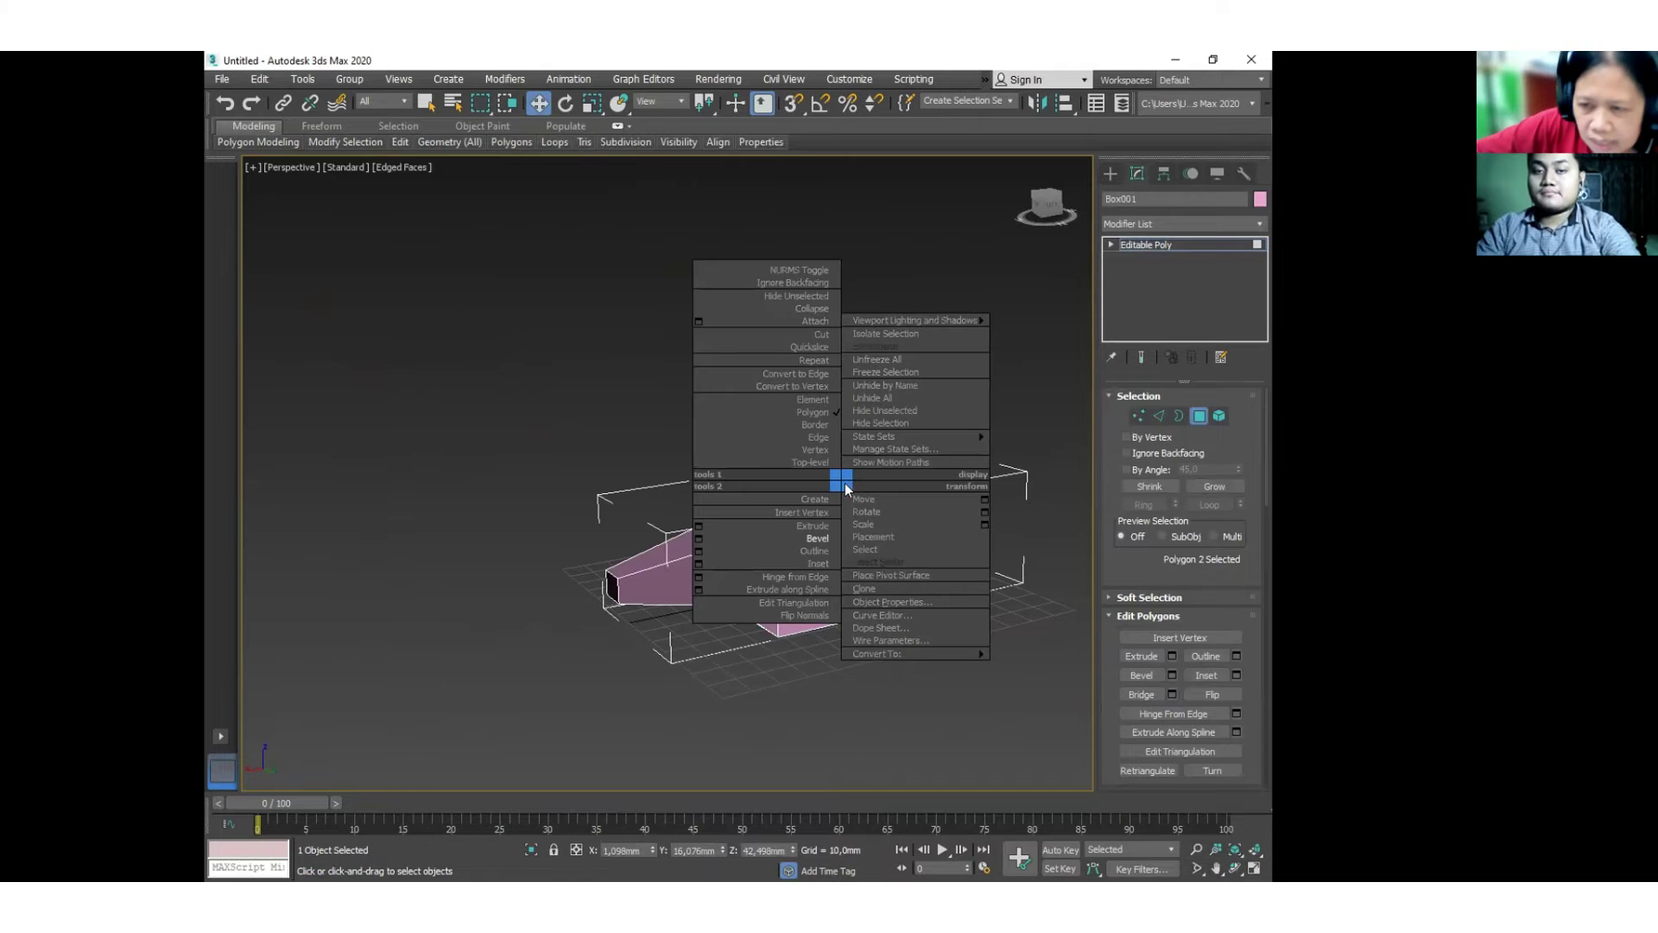
left_click(818, 538)
left_click_drag(825, 489, 835, 437)
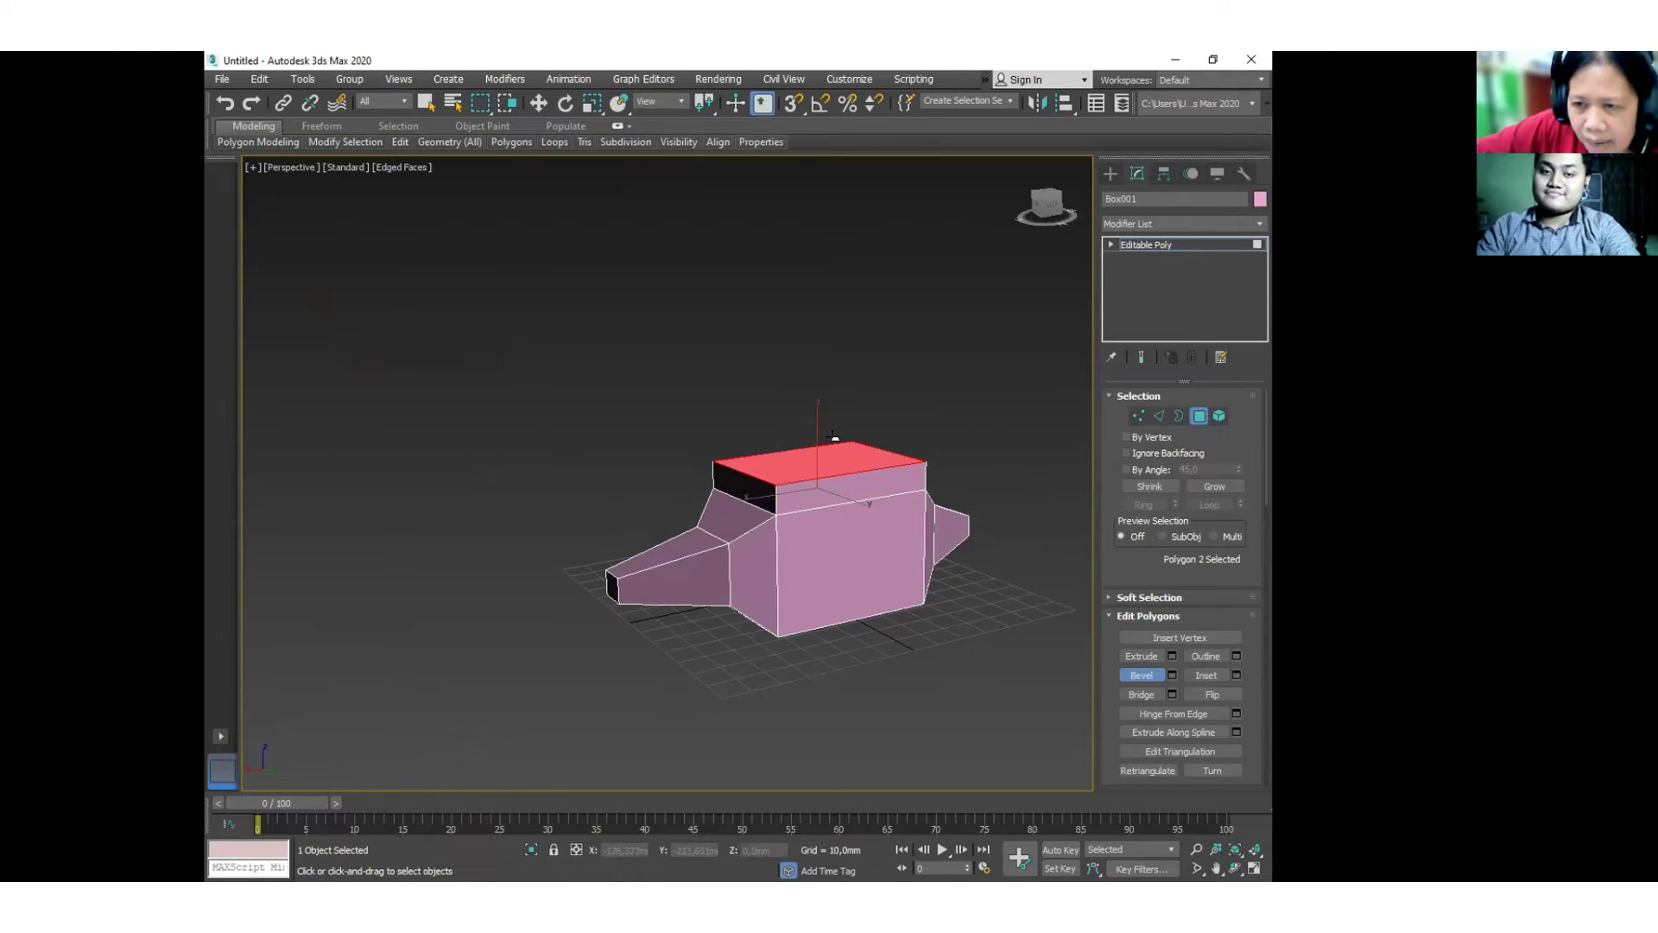
left_click(833, 477)
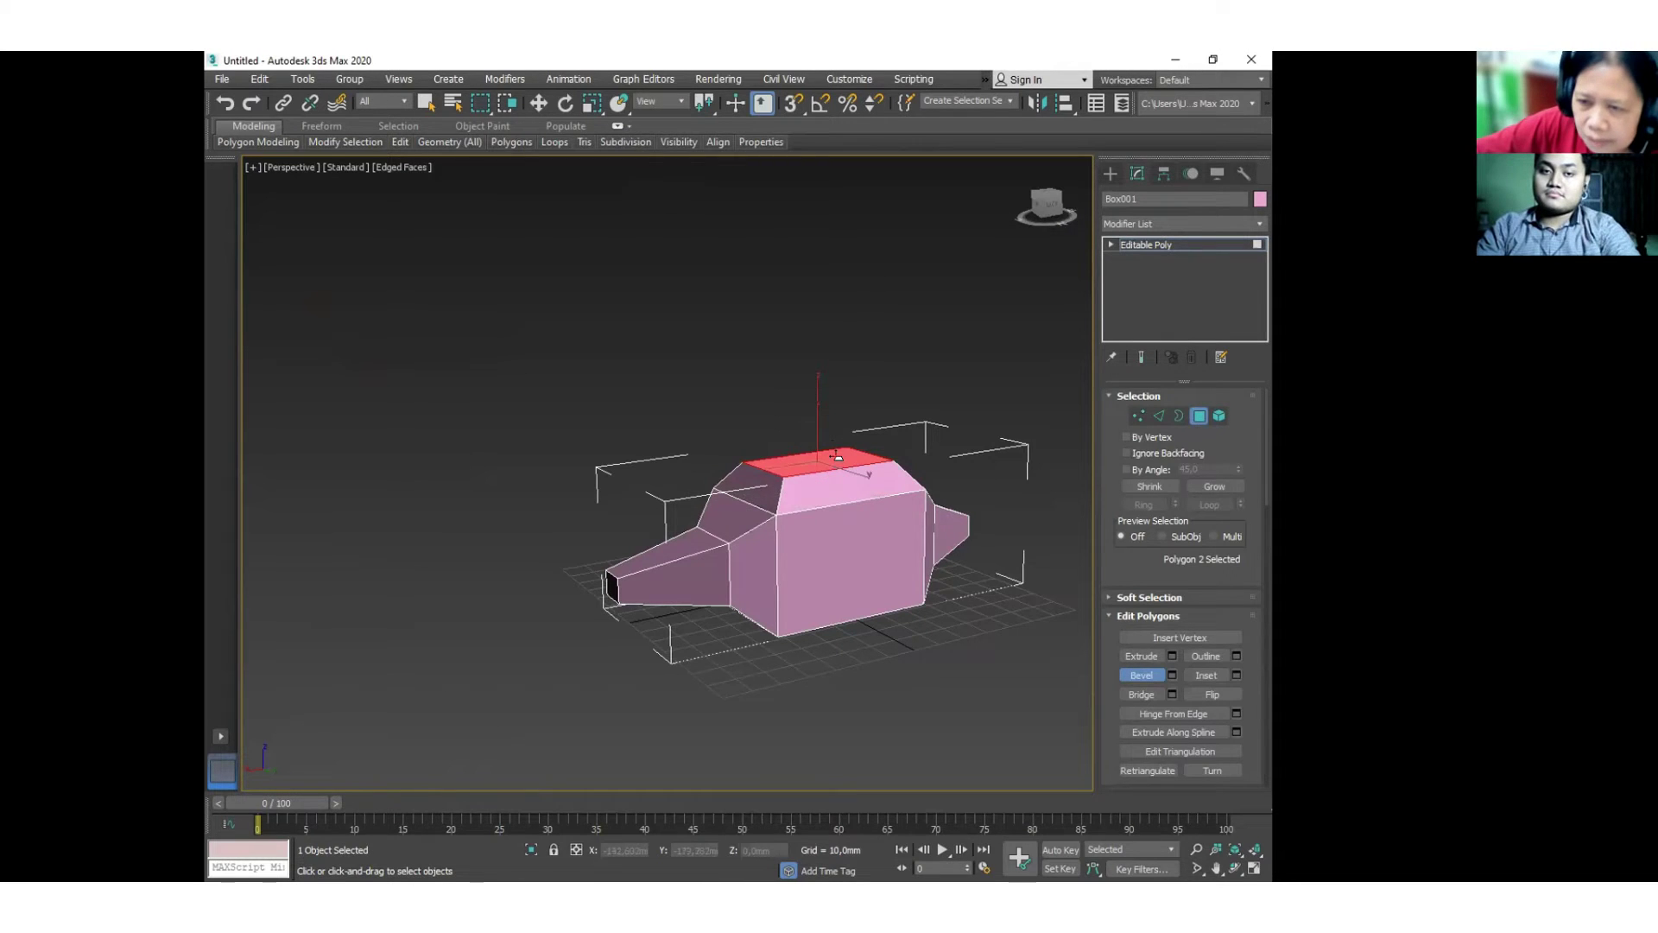
Bevel the top face upward again into a tall tapering fin, move its tip to about Y -24.17 mm and leave polygon level.
left_click_drag(837, 456, 855, 229)
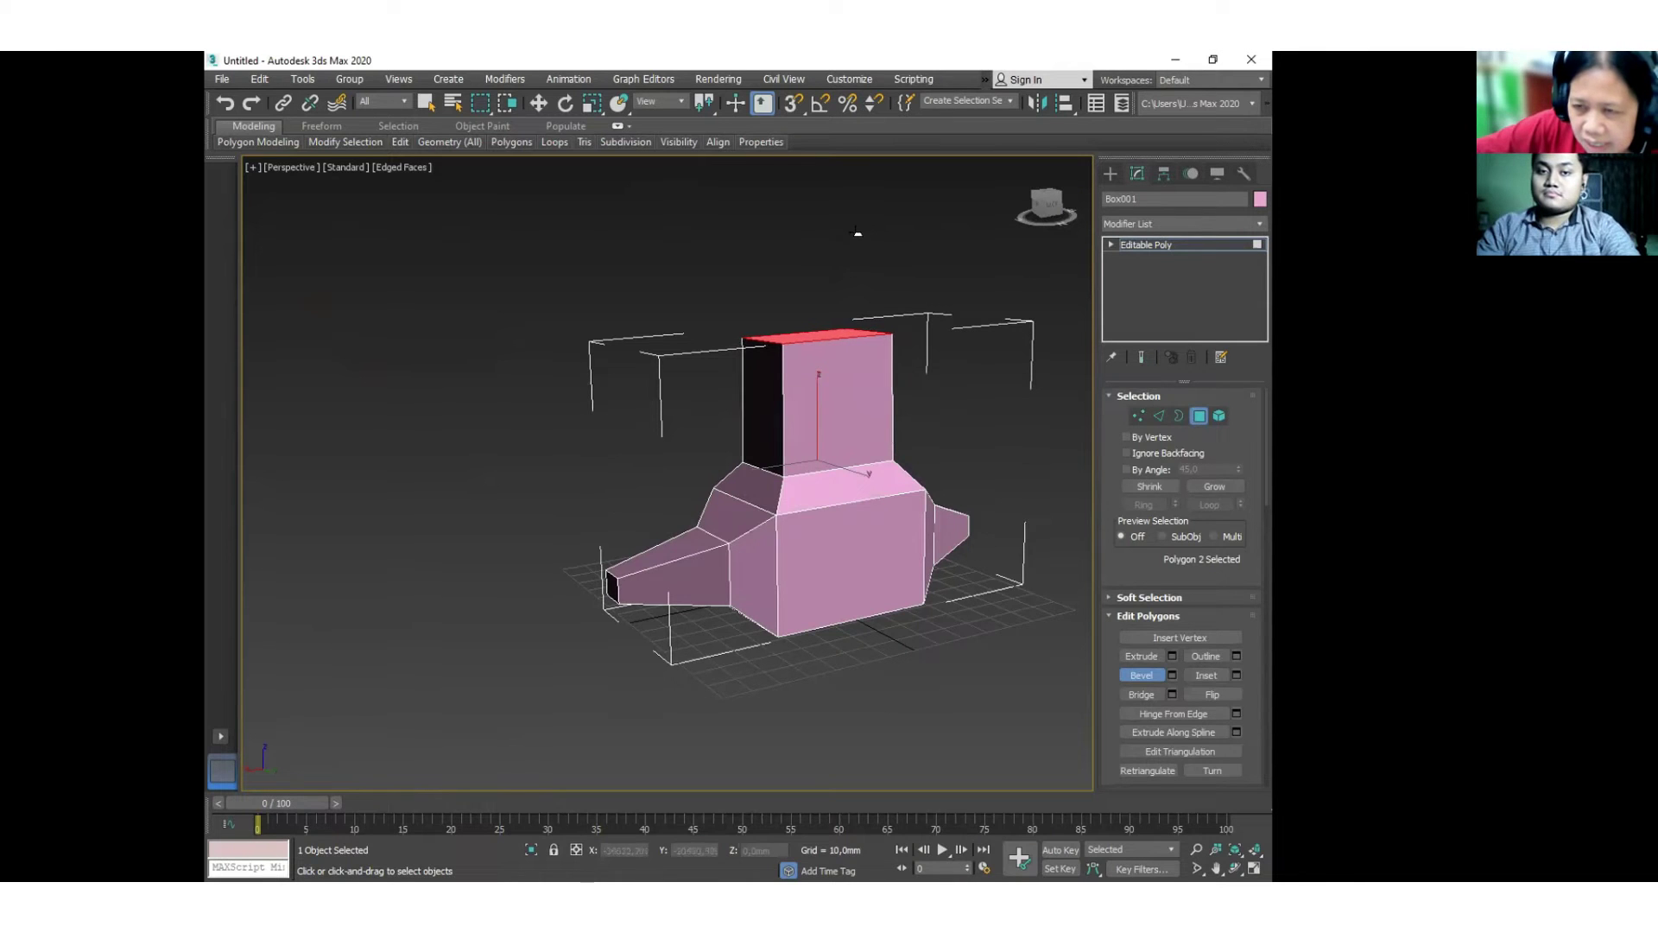
left_click(862, 281)
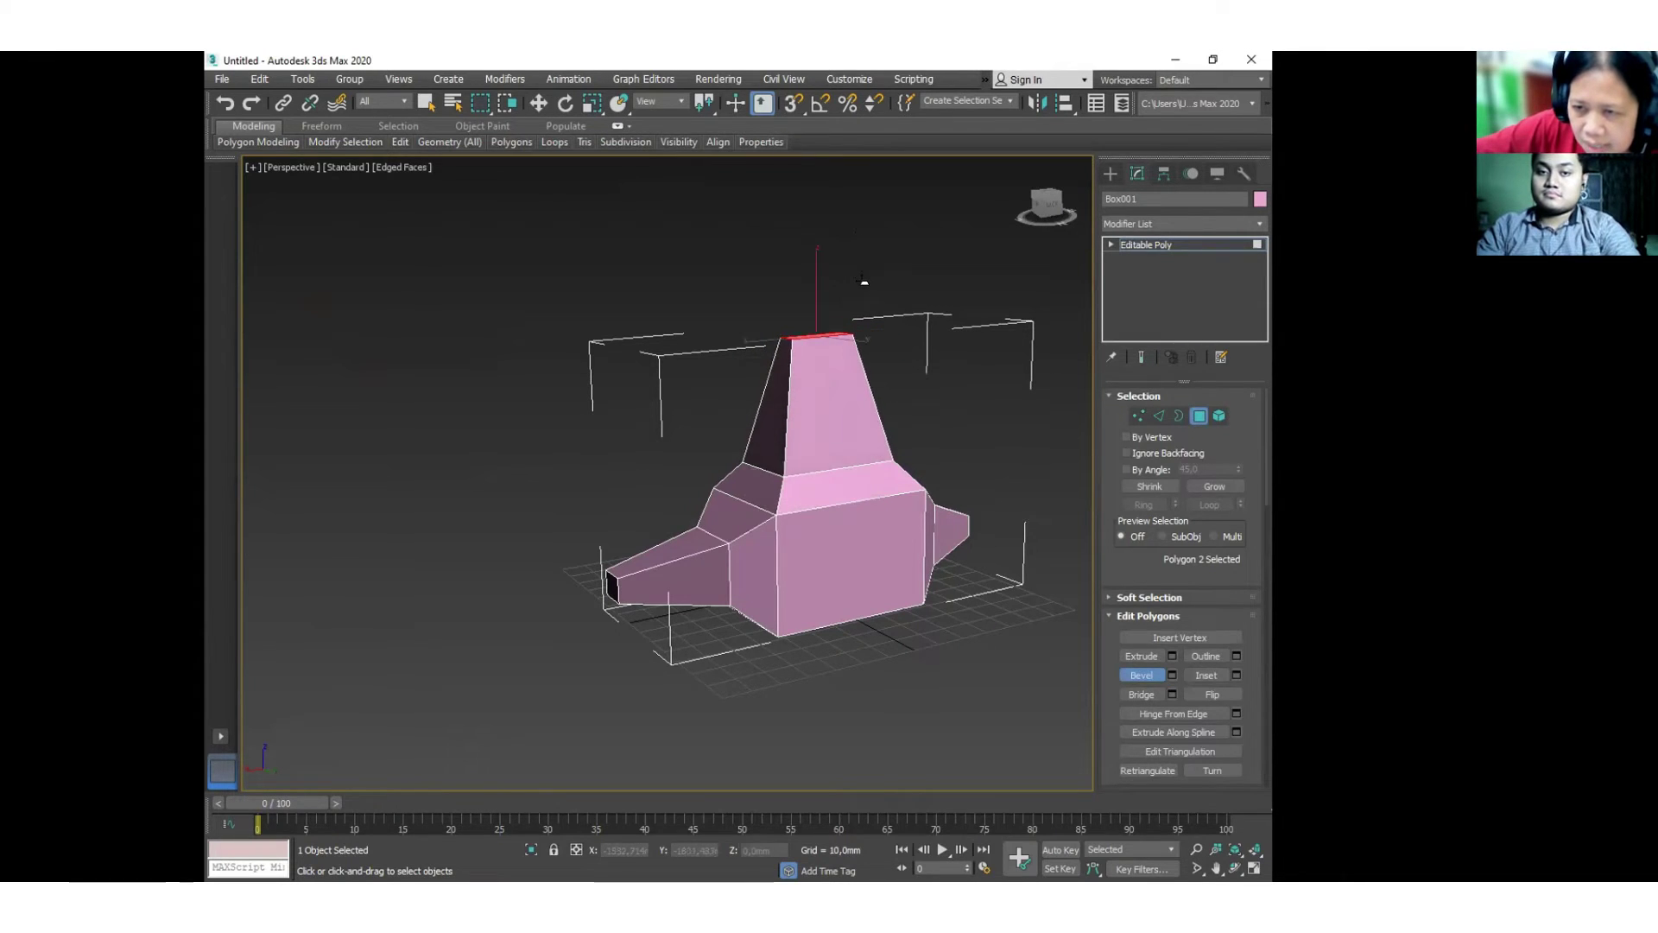
left_click(539, 104)
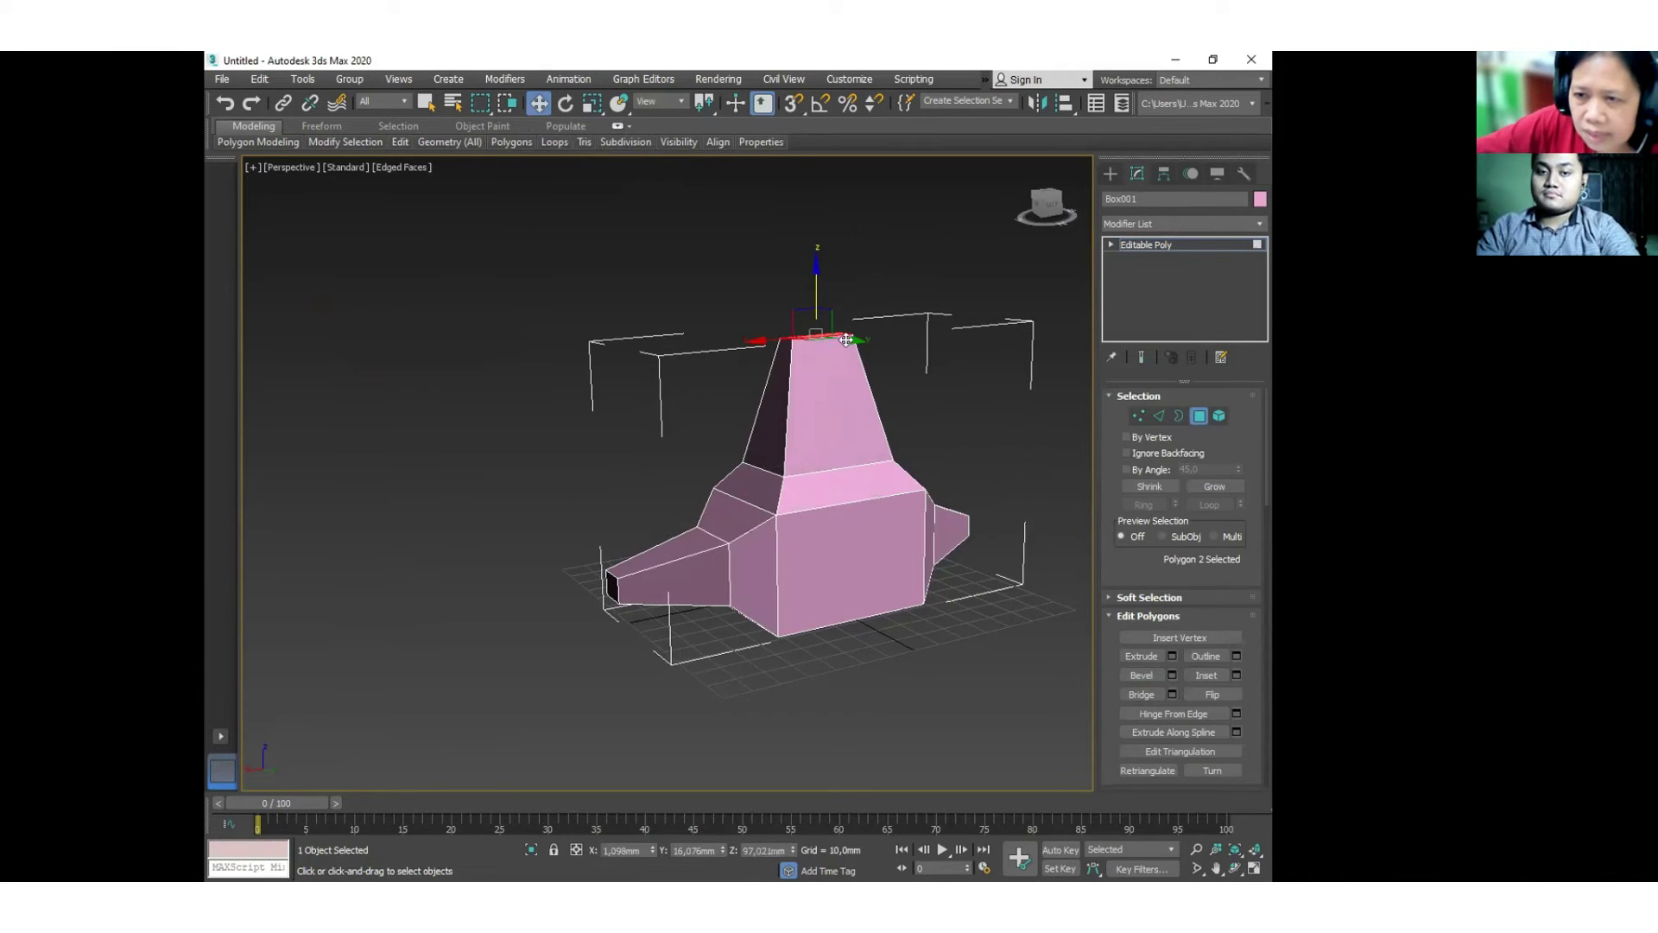
left_click_drag(846, 337, 788, 308)
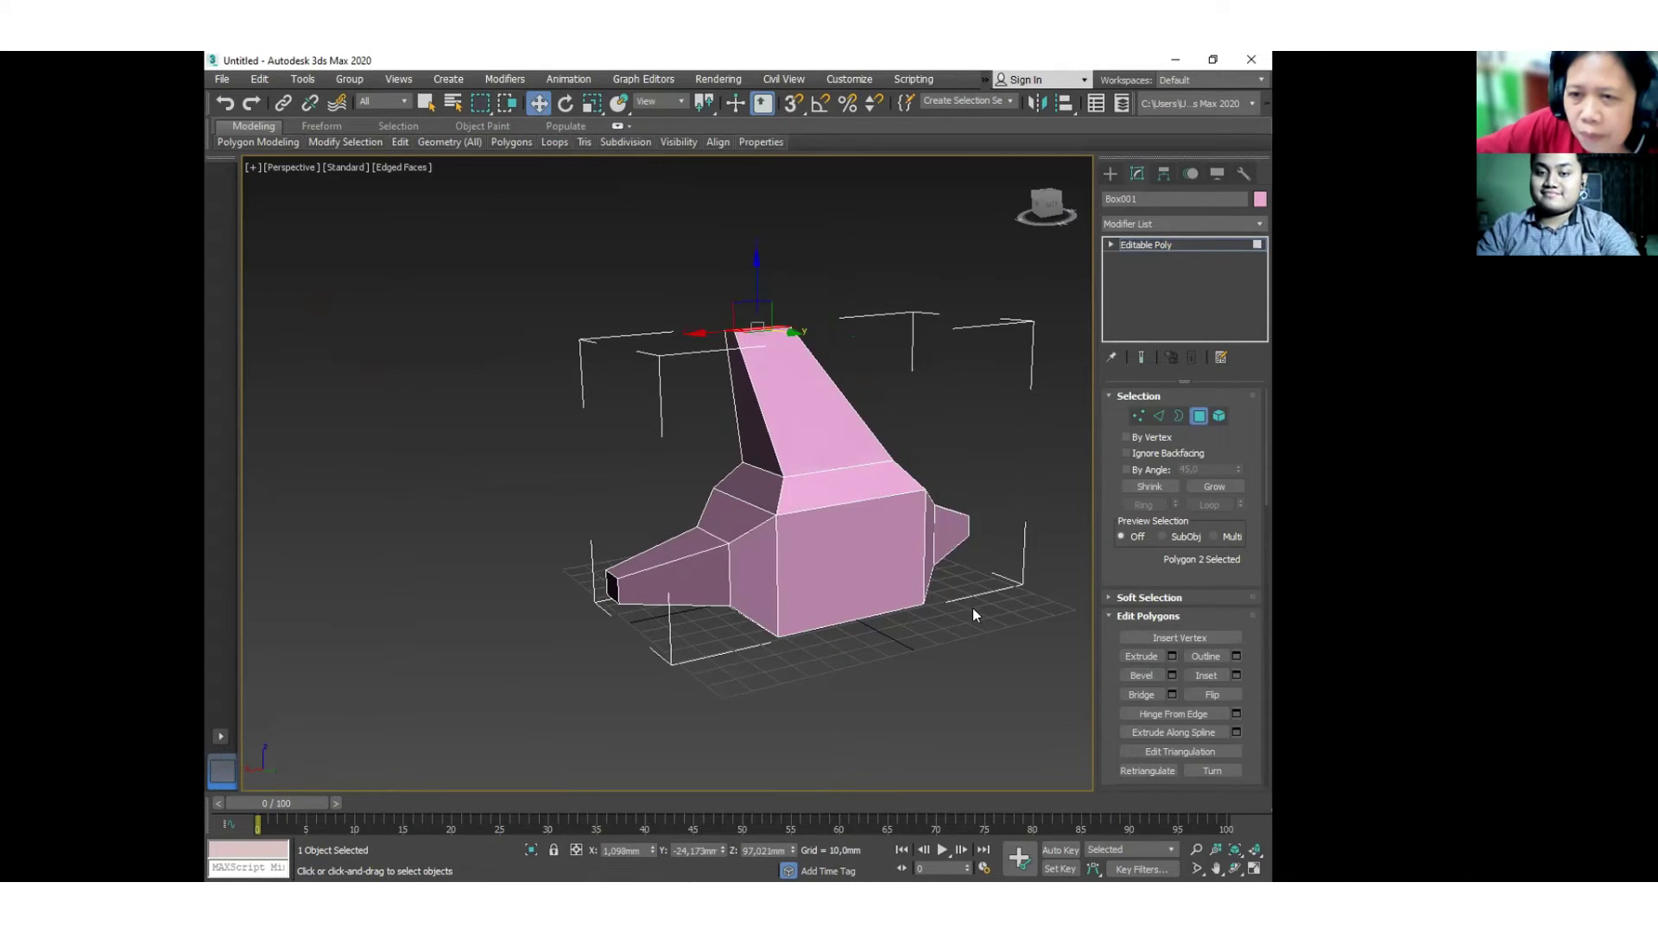
left_click(1200, 416)
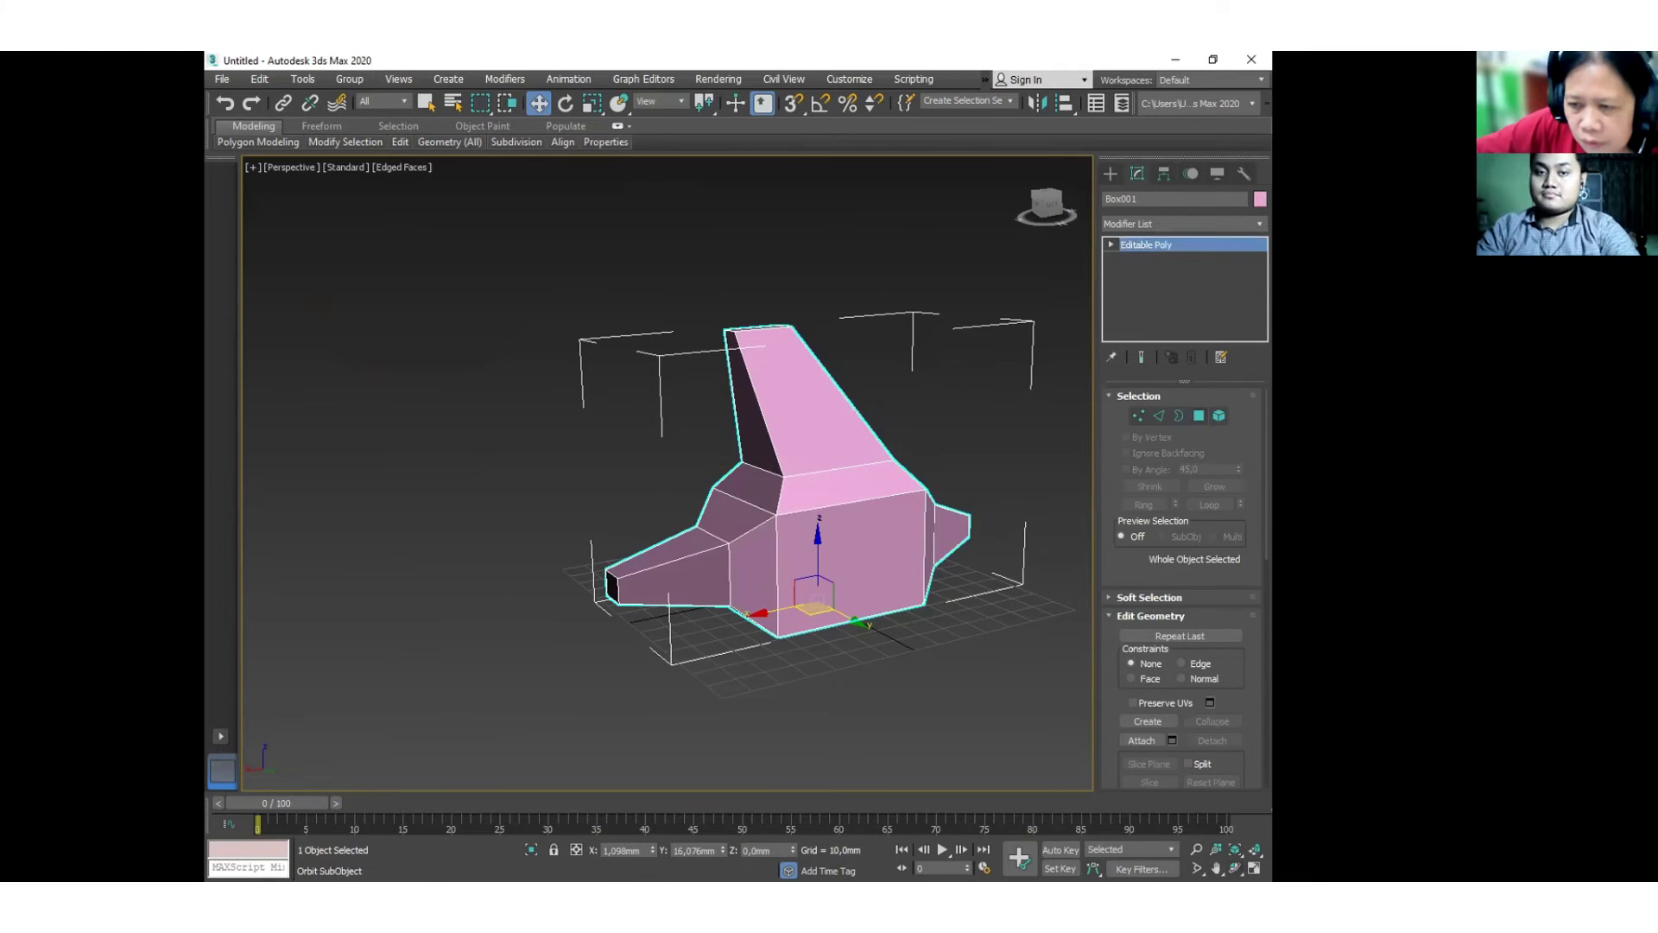
Inspect the finned pink body from both sides and delete it from the scene.
left_click_drag(707, 646, 915, 609)
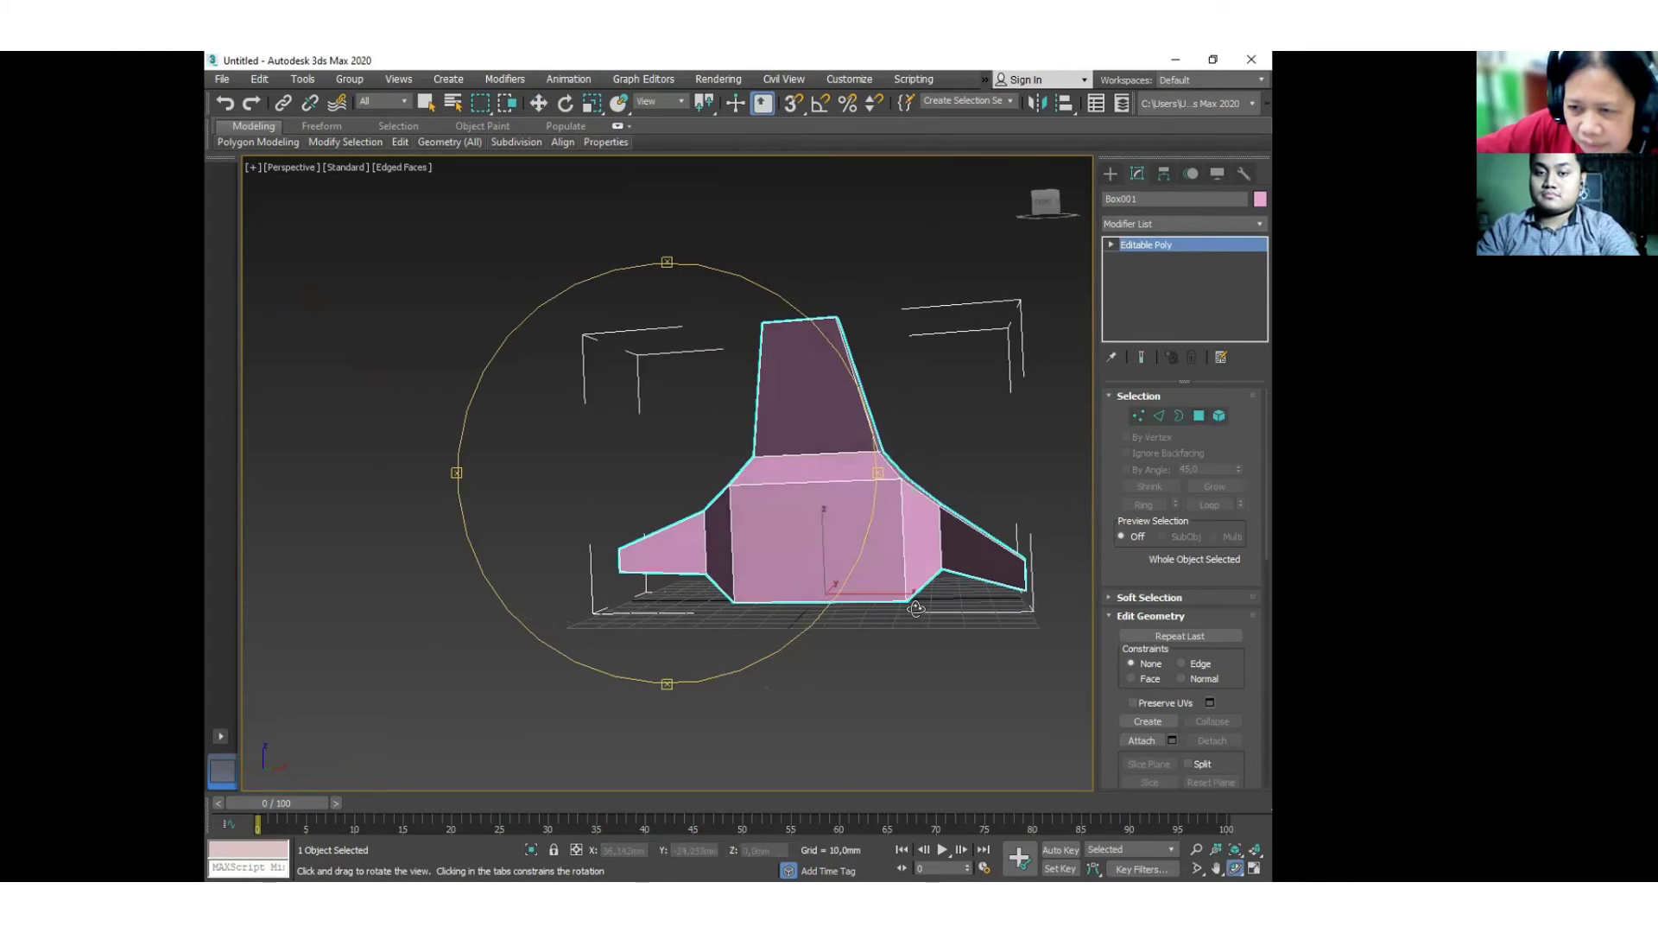
left_click_drag(652, 580, 472, 617)
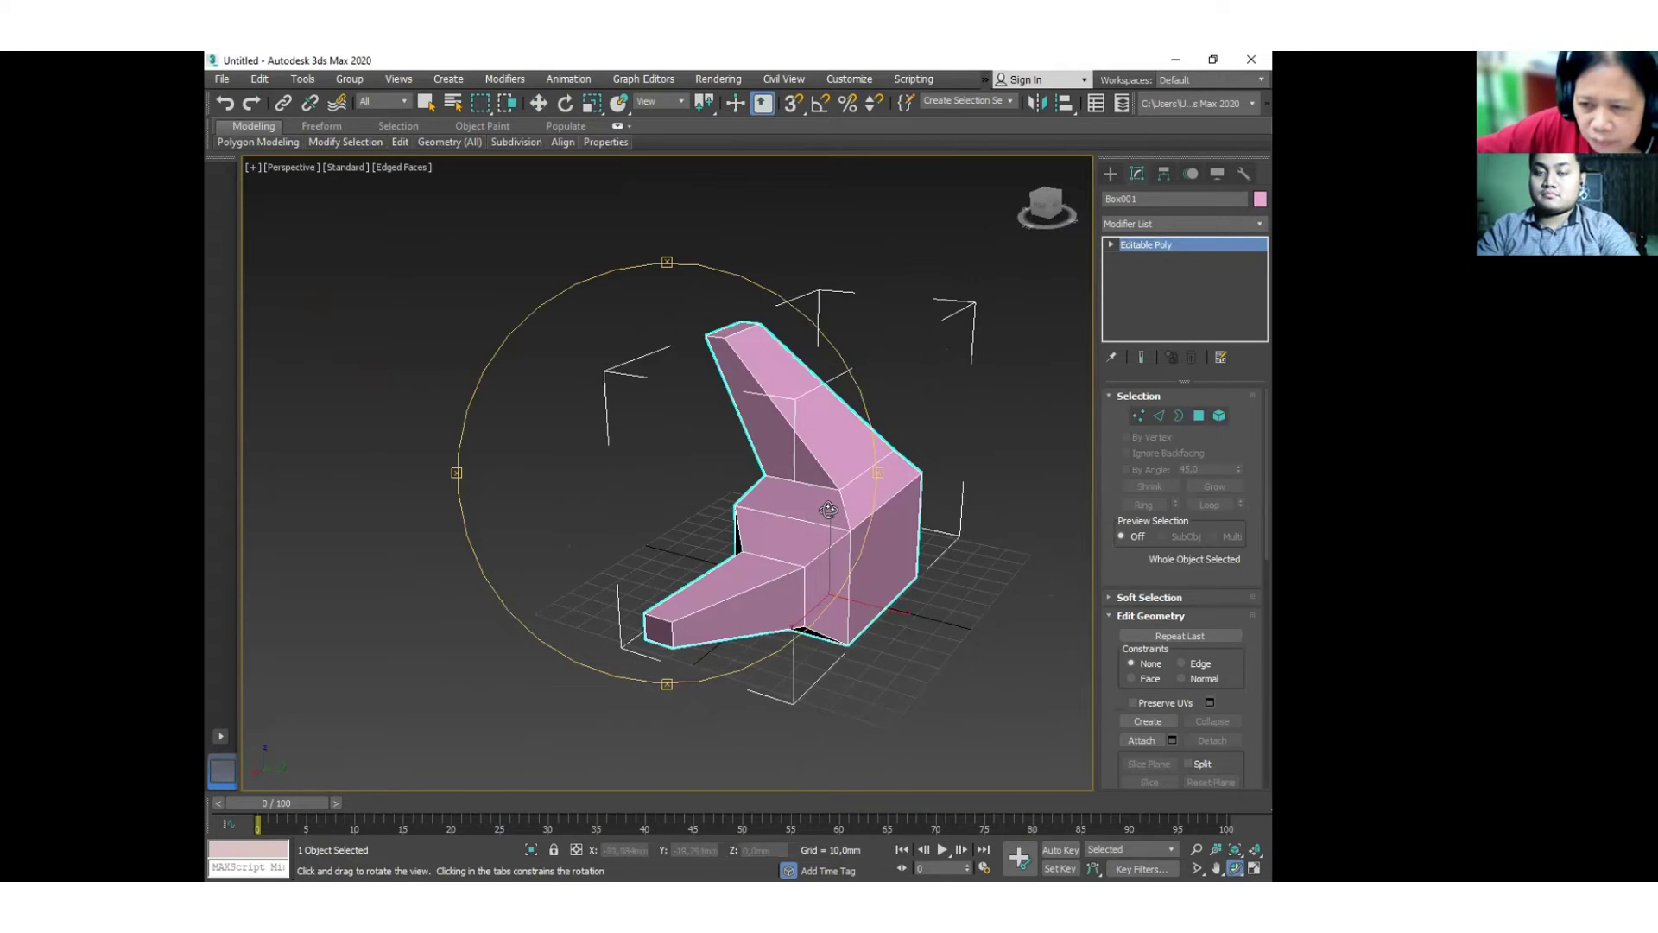
key("w")
mouse_move(999, 585)
middle_mouse_down()
mouse_move(985, 575)
mouse_move(978, 593)
middle_mouse_up()
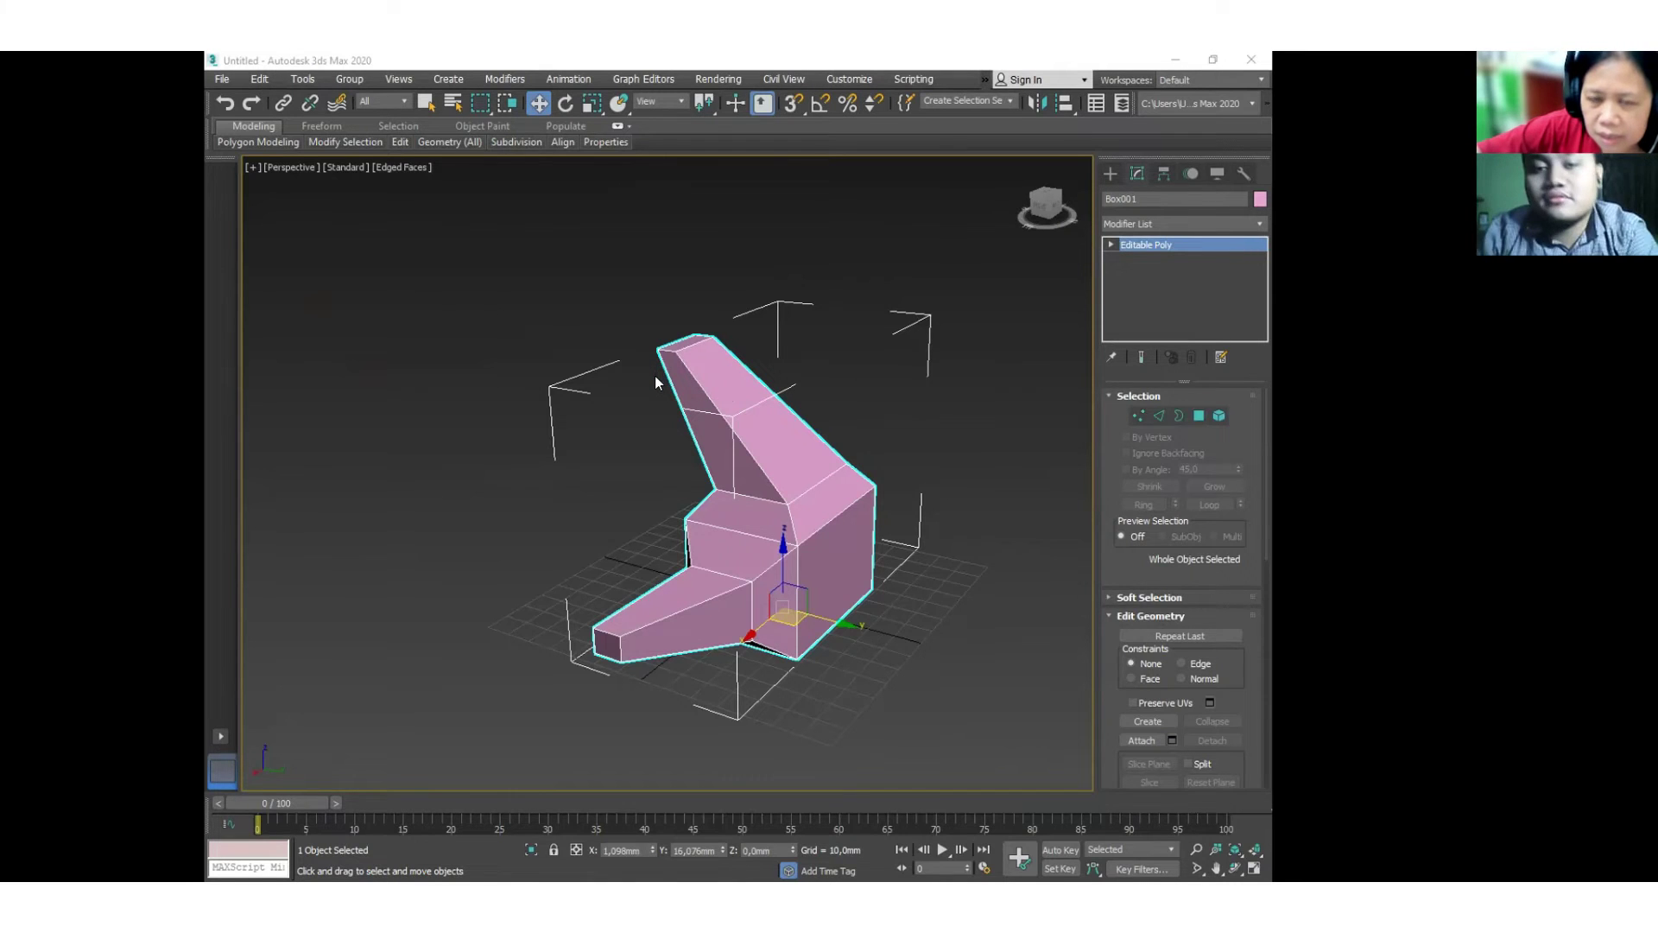
left_click(1038, 474)
scroll(1038, 474, "down", 3)
middle_click_drag(962, 529, 854, 593)
left_click(810, 561)
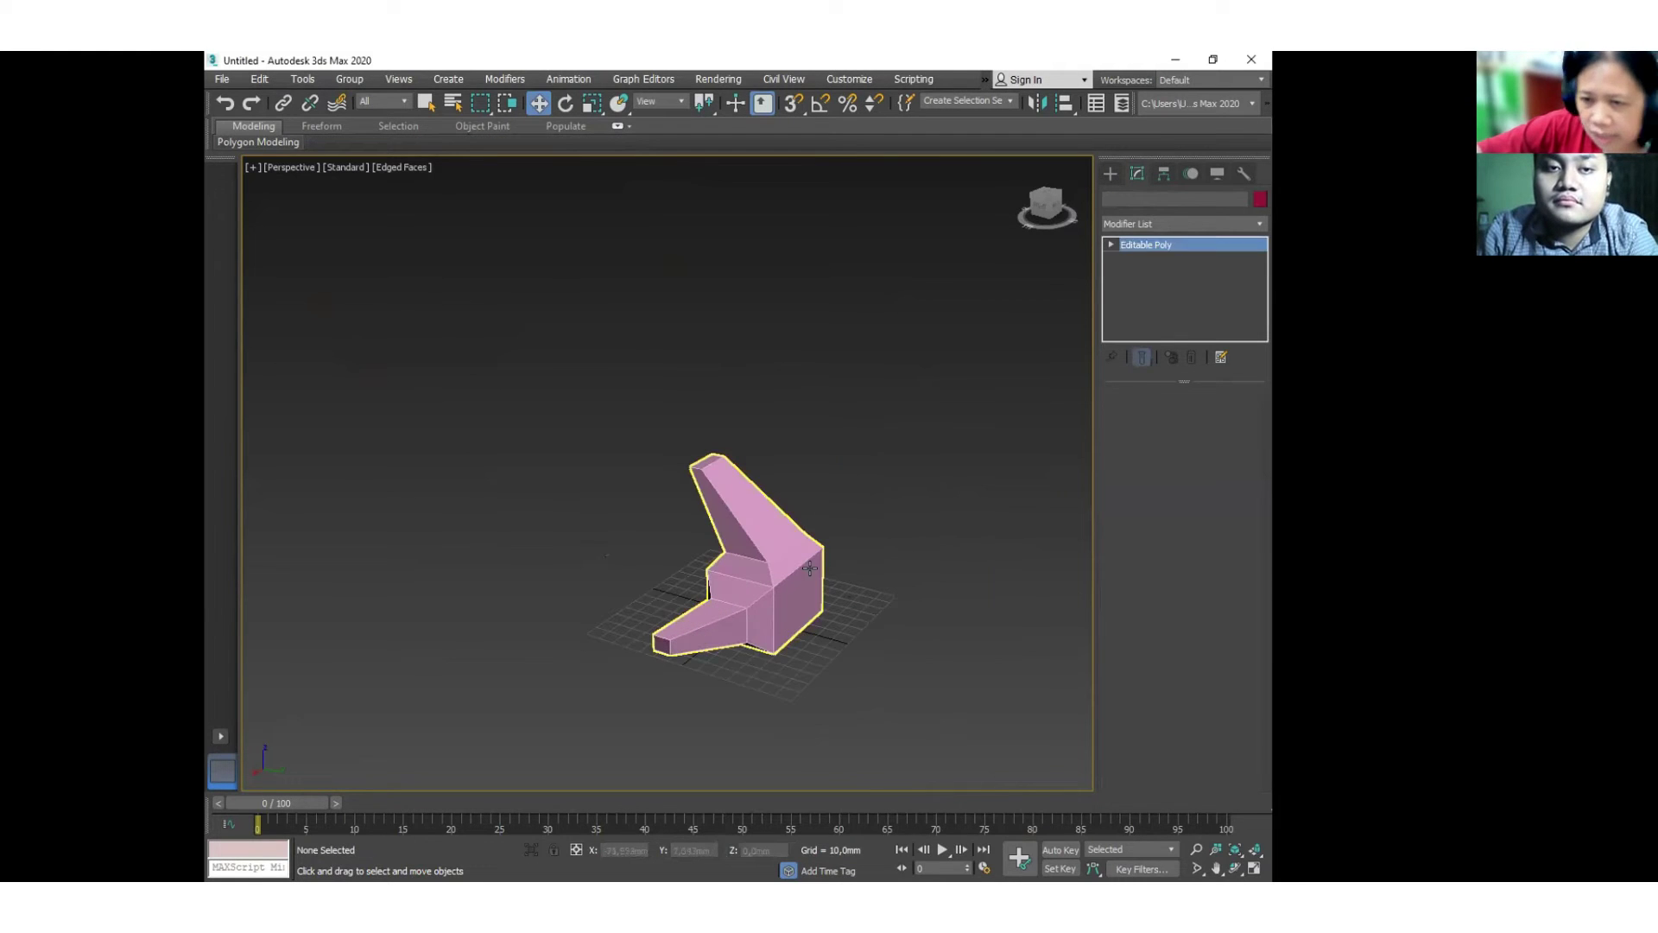
key("Delete")
Create a new box on the grid, about 54 mm long, 56 mm wide and 36 mm high.
scroll(770, 591, "up", 5)
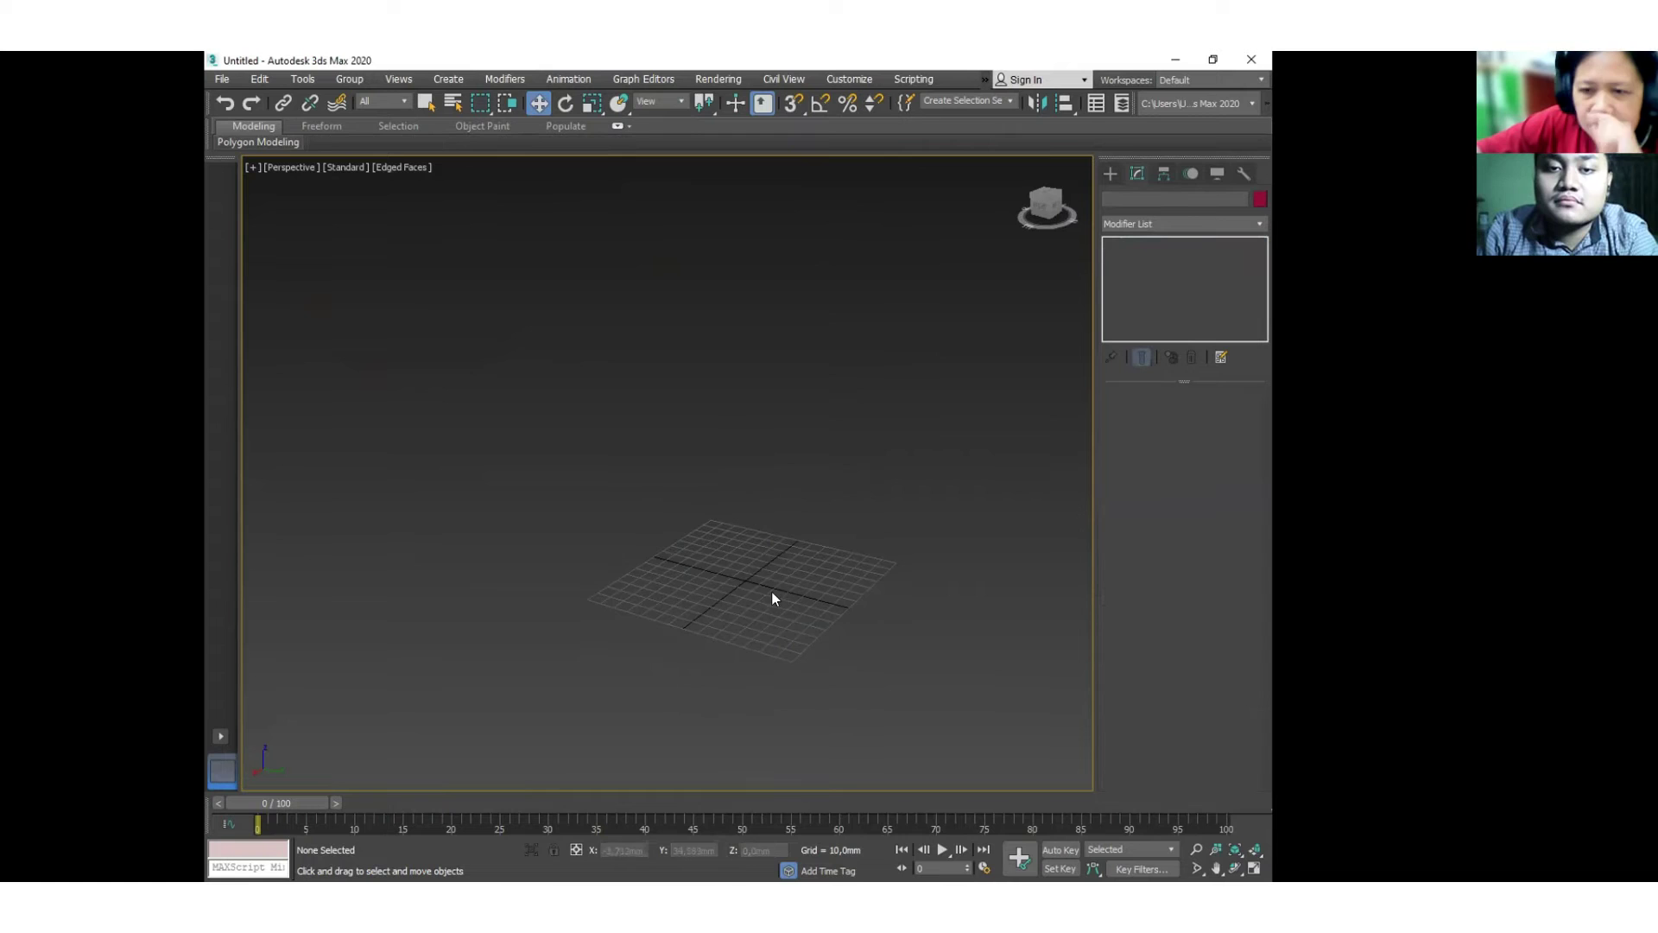
middle_click_drag(774, 589, 855, 596)
left_click(1259, 850)
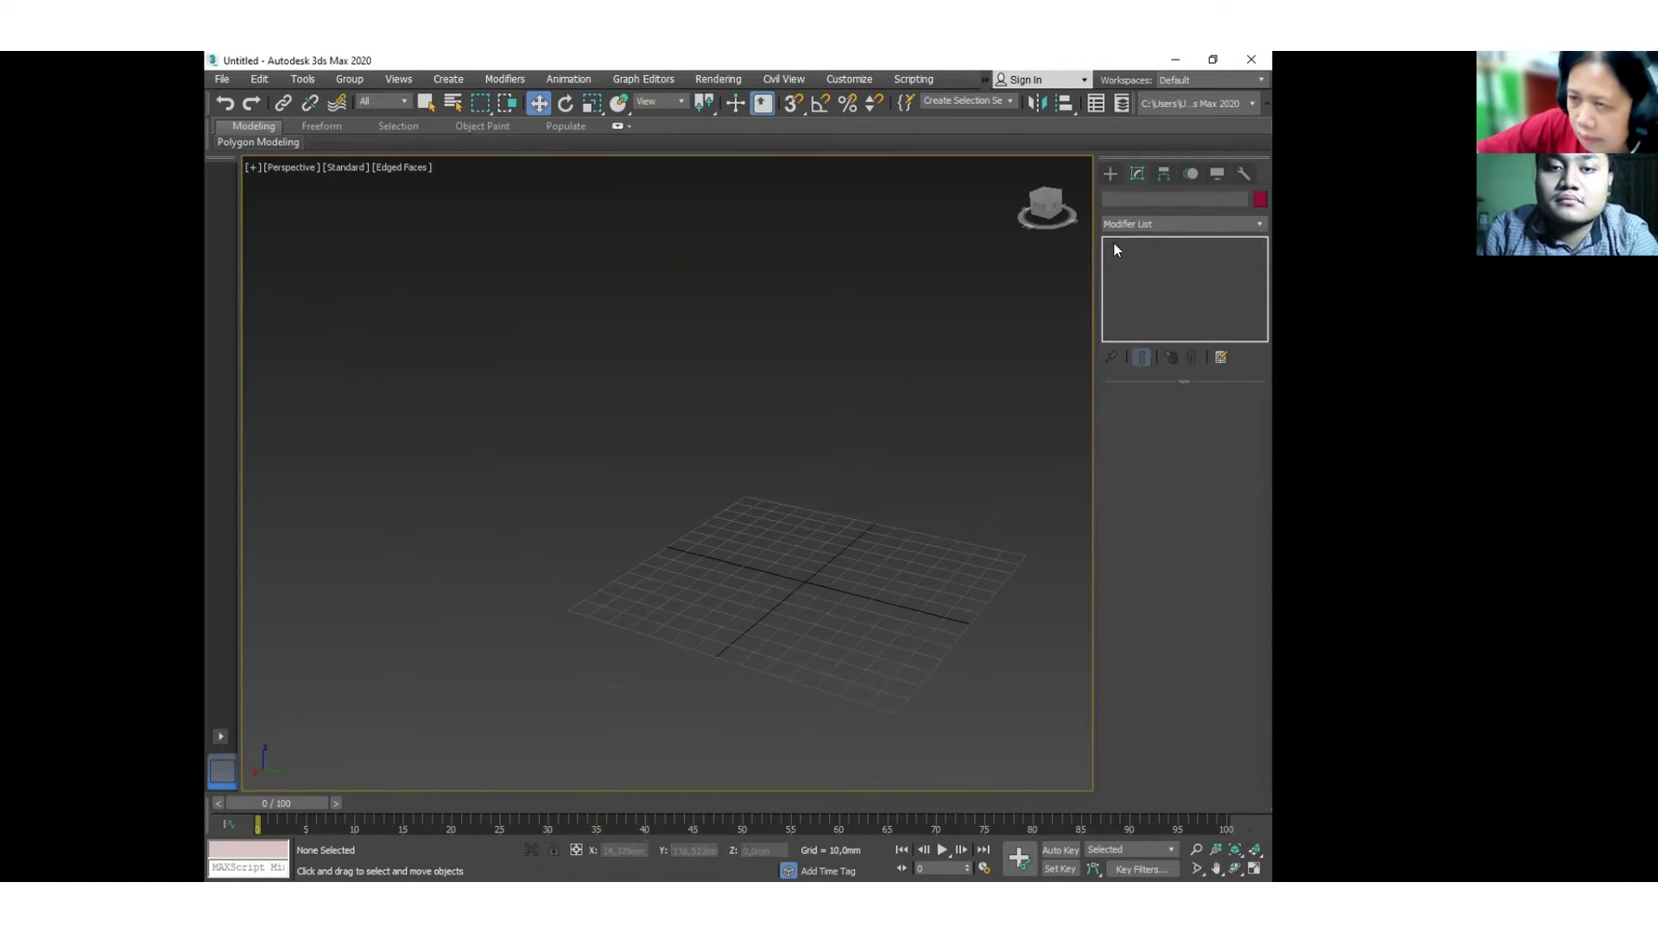
left_click(1110, 174)
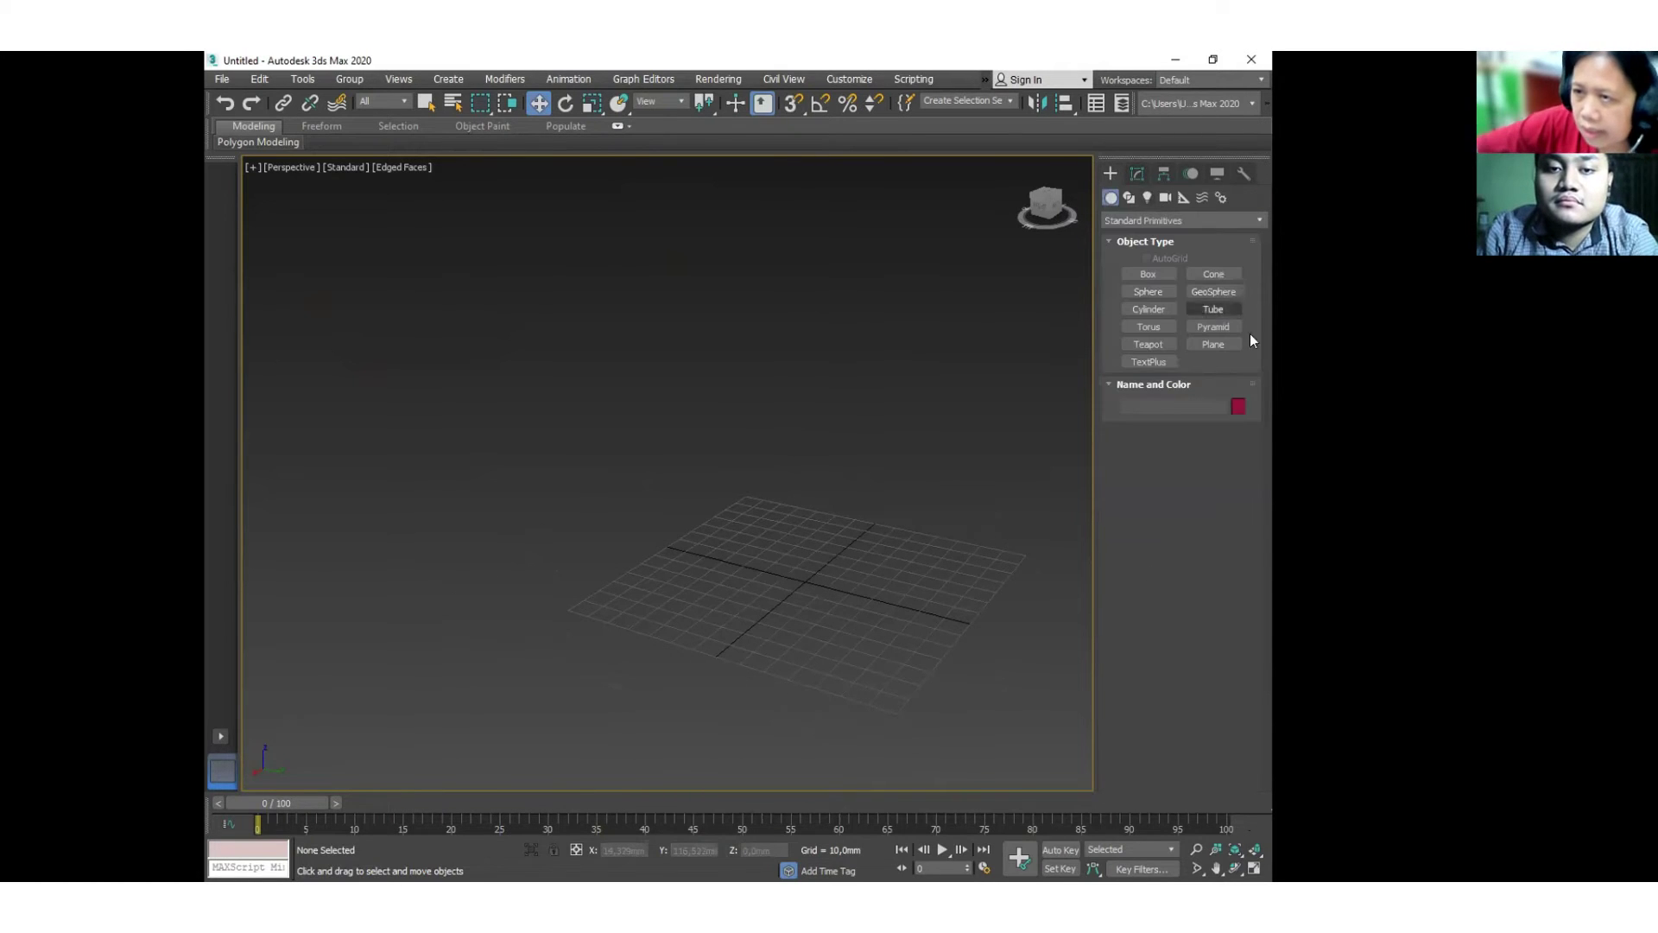
left_click(1168, 272)
left_click_drag(740, 582, 899, 566)
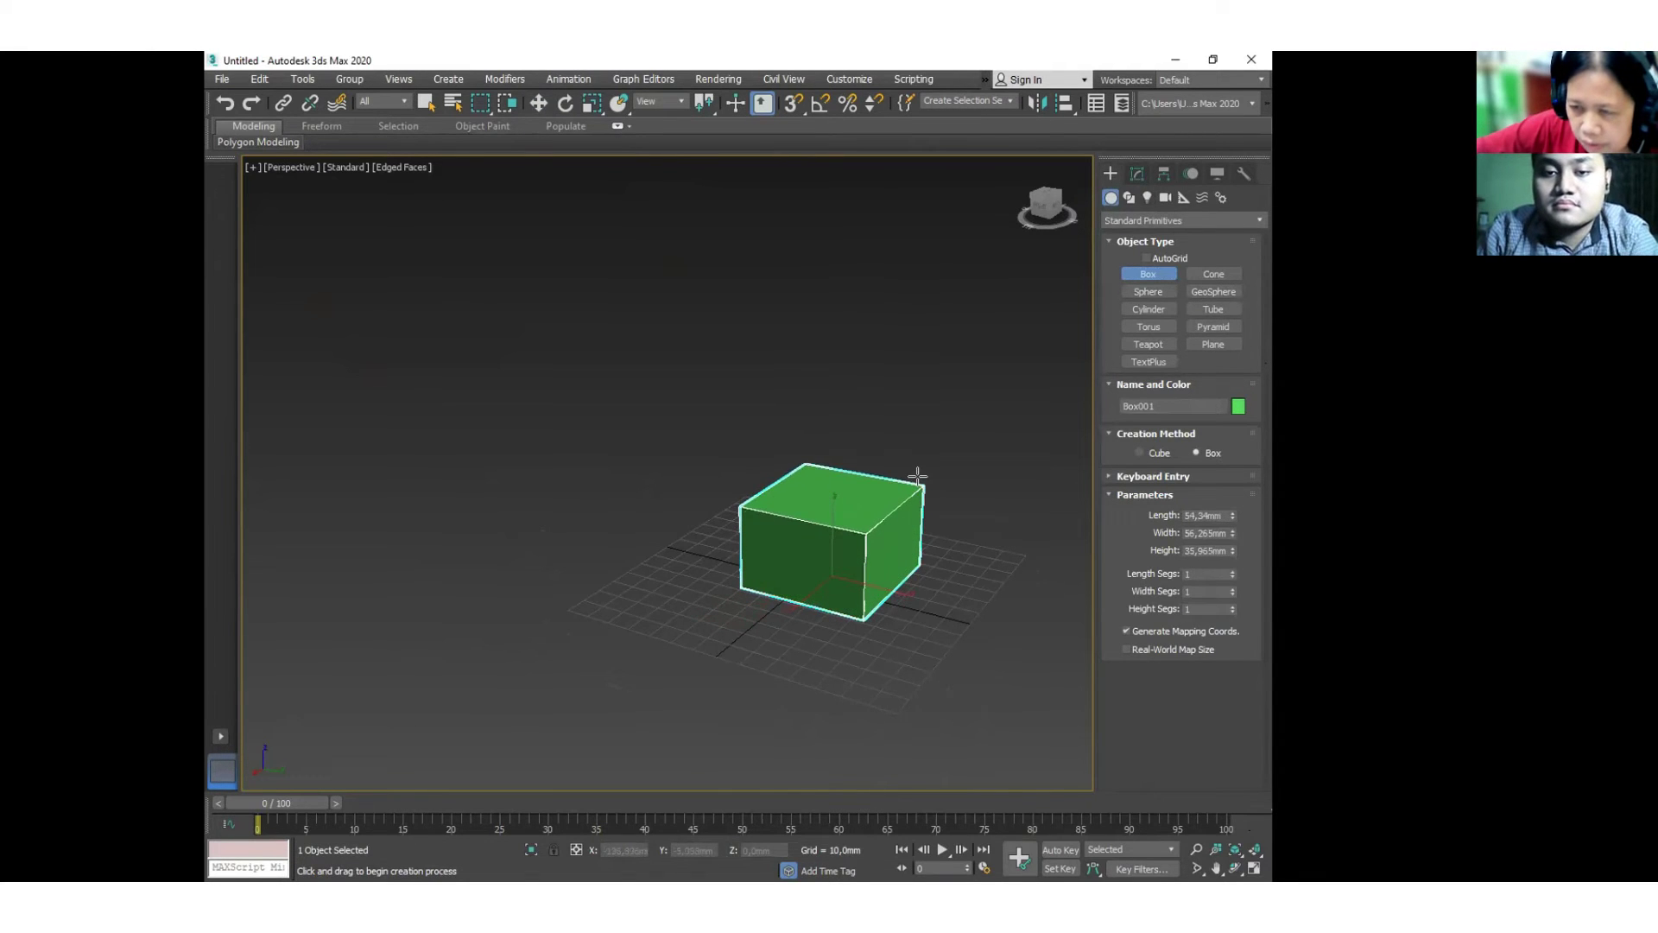
left_click(917, 473)
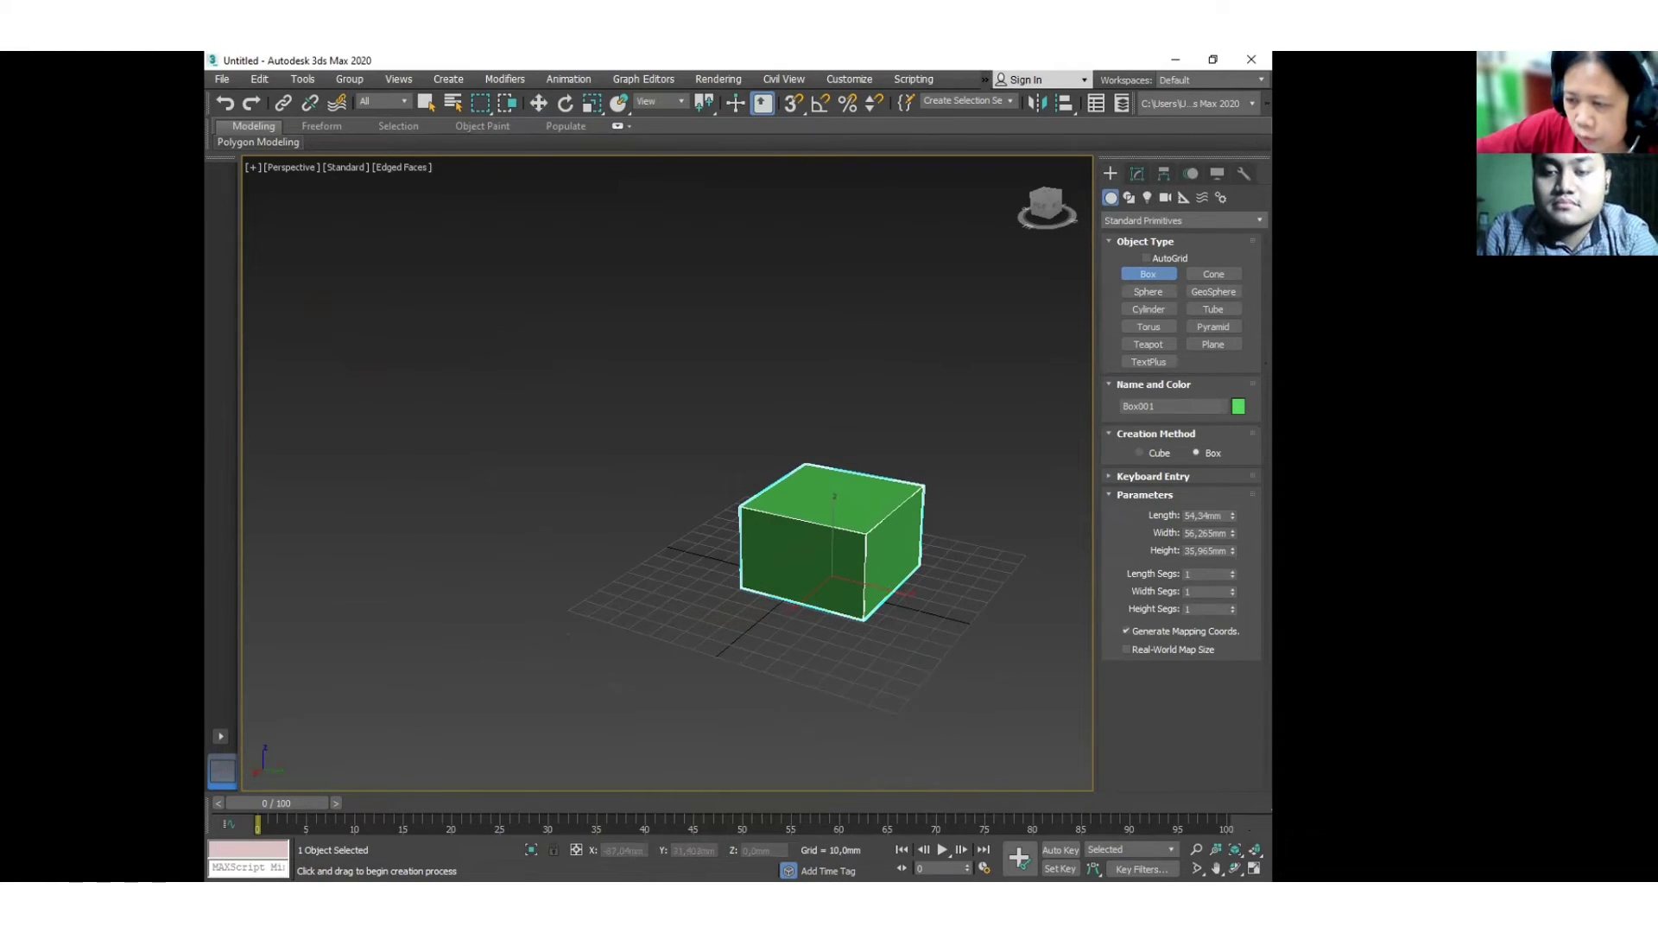
Switch to the Move tool and convert the new green box to an Editable Poly.
middle_click_drag(854, 581, 767, 594, "alt")
scroll(793, 583, "up", 2)
key("w")
right_click(806, 583)
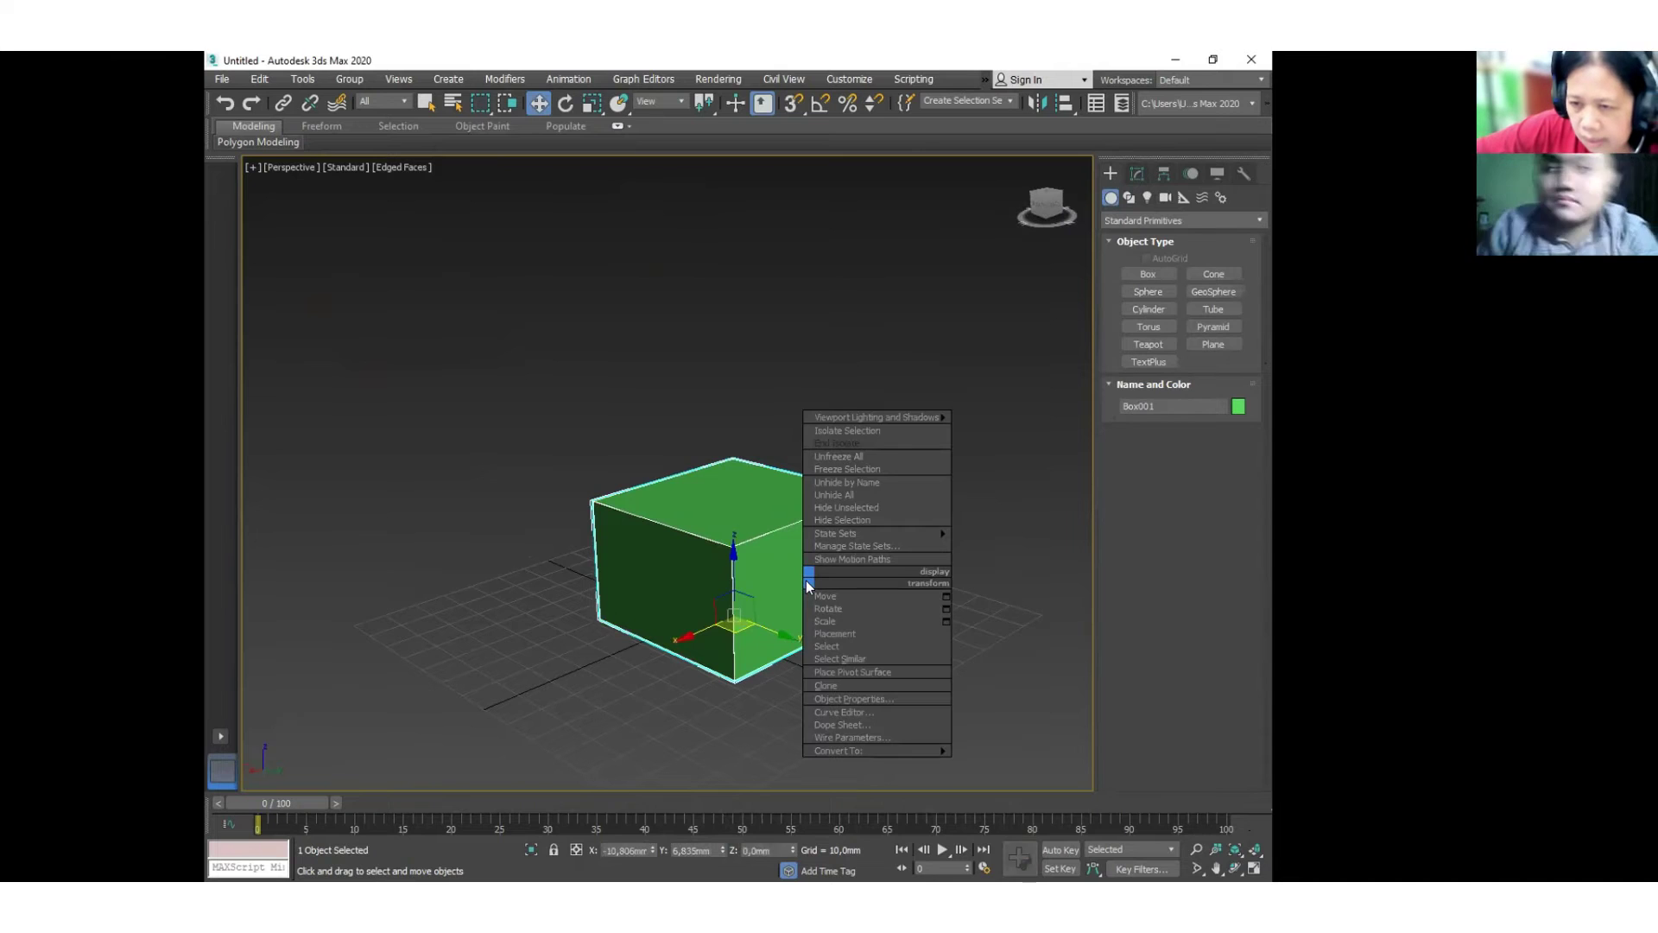
mouse_move(942, 417)
middle_click_drag(1019, 543, 992, 475)
right_click(805, 516)
mouse_move(913, 685)
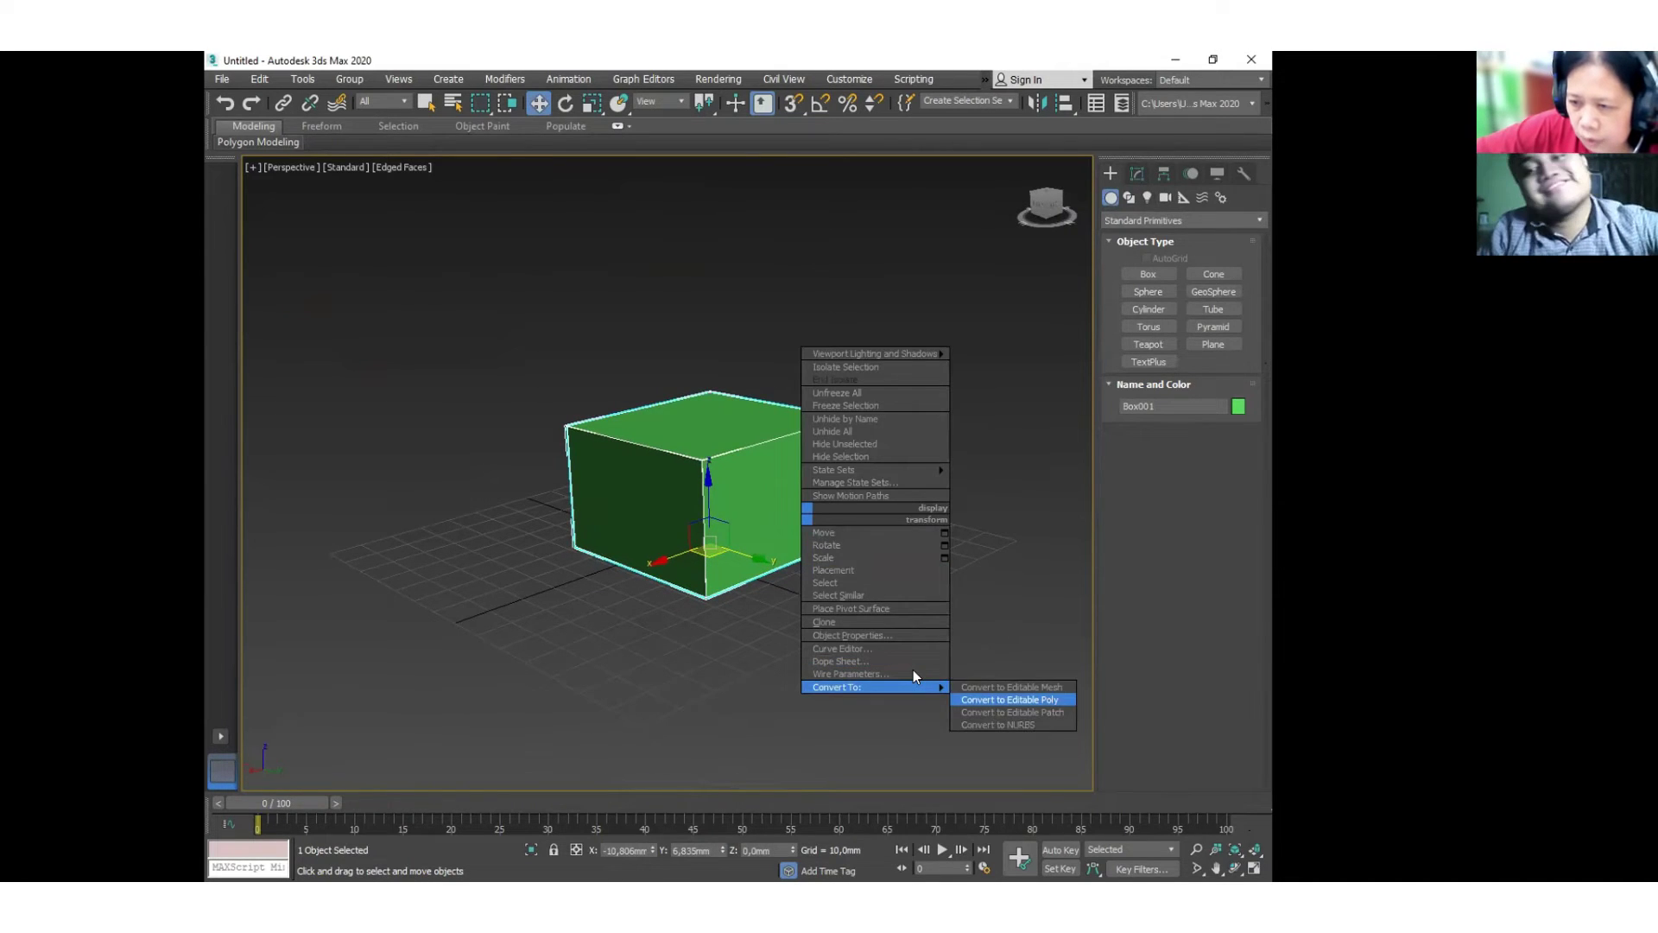
left_click(1009, 700)
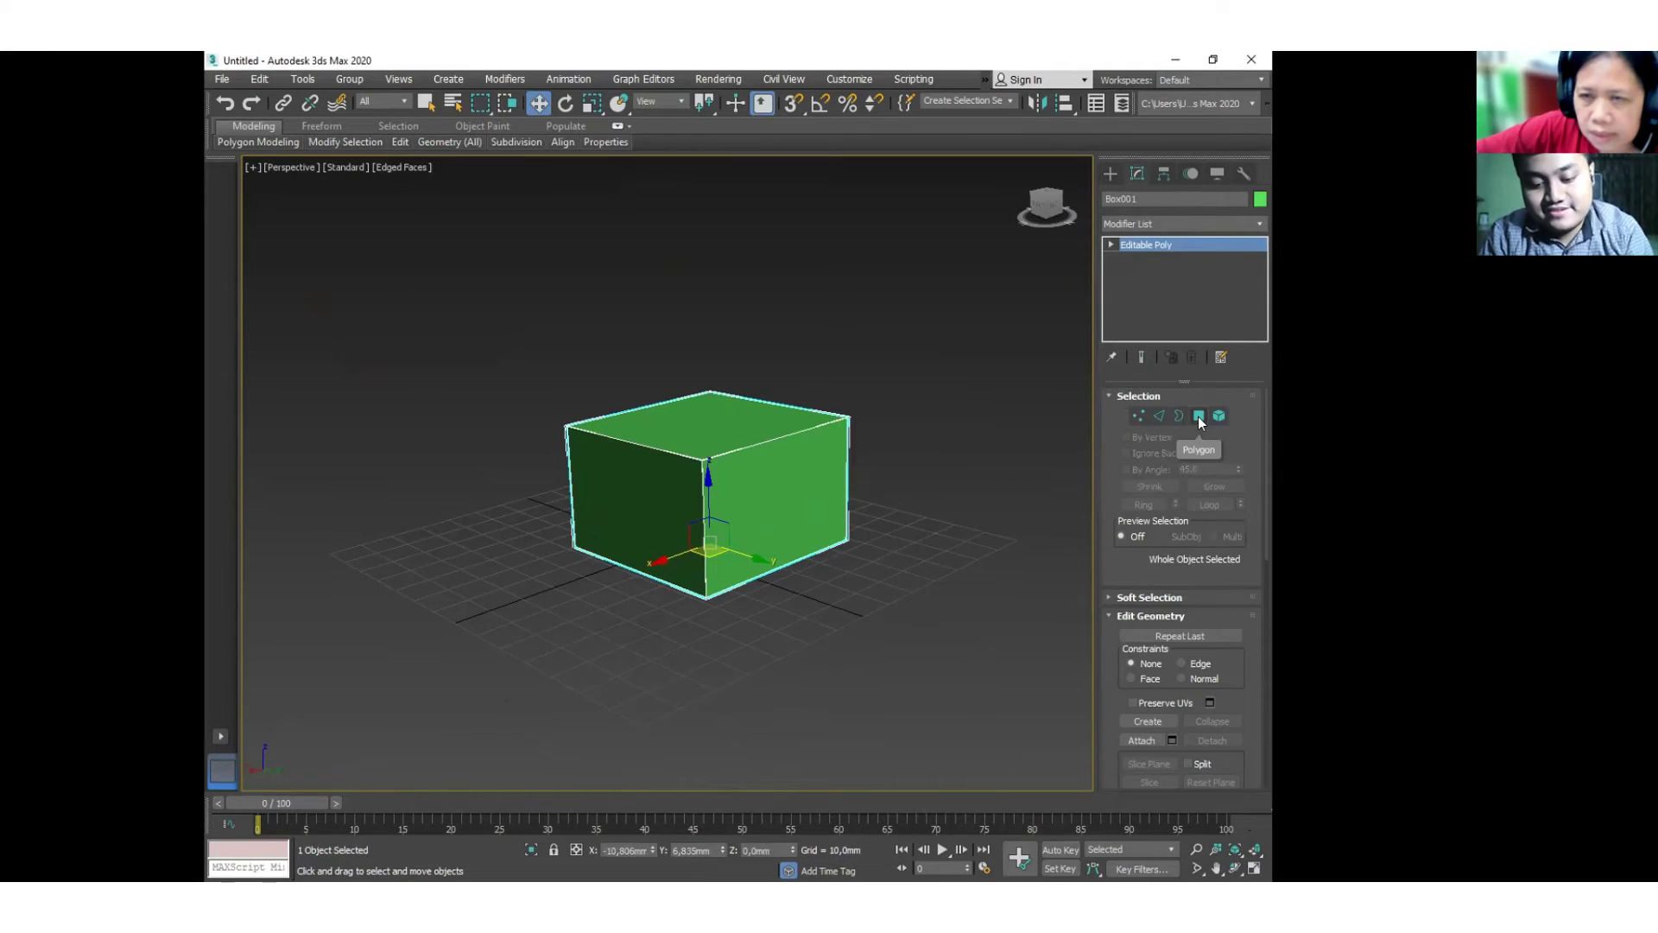
Select the box's two opposite end faces together at polygon level.
left_click(1199, 416)
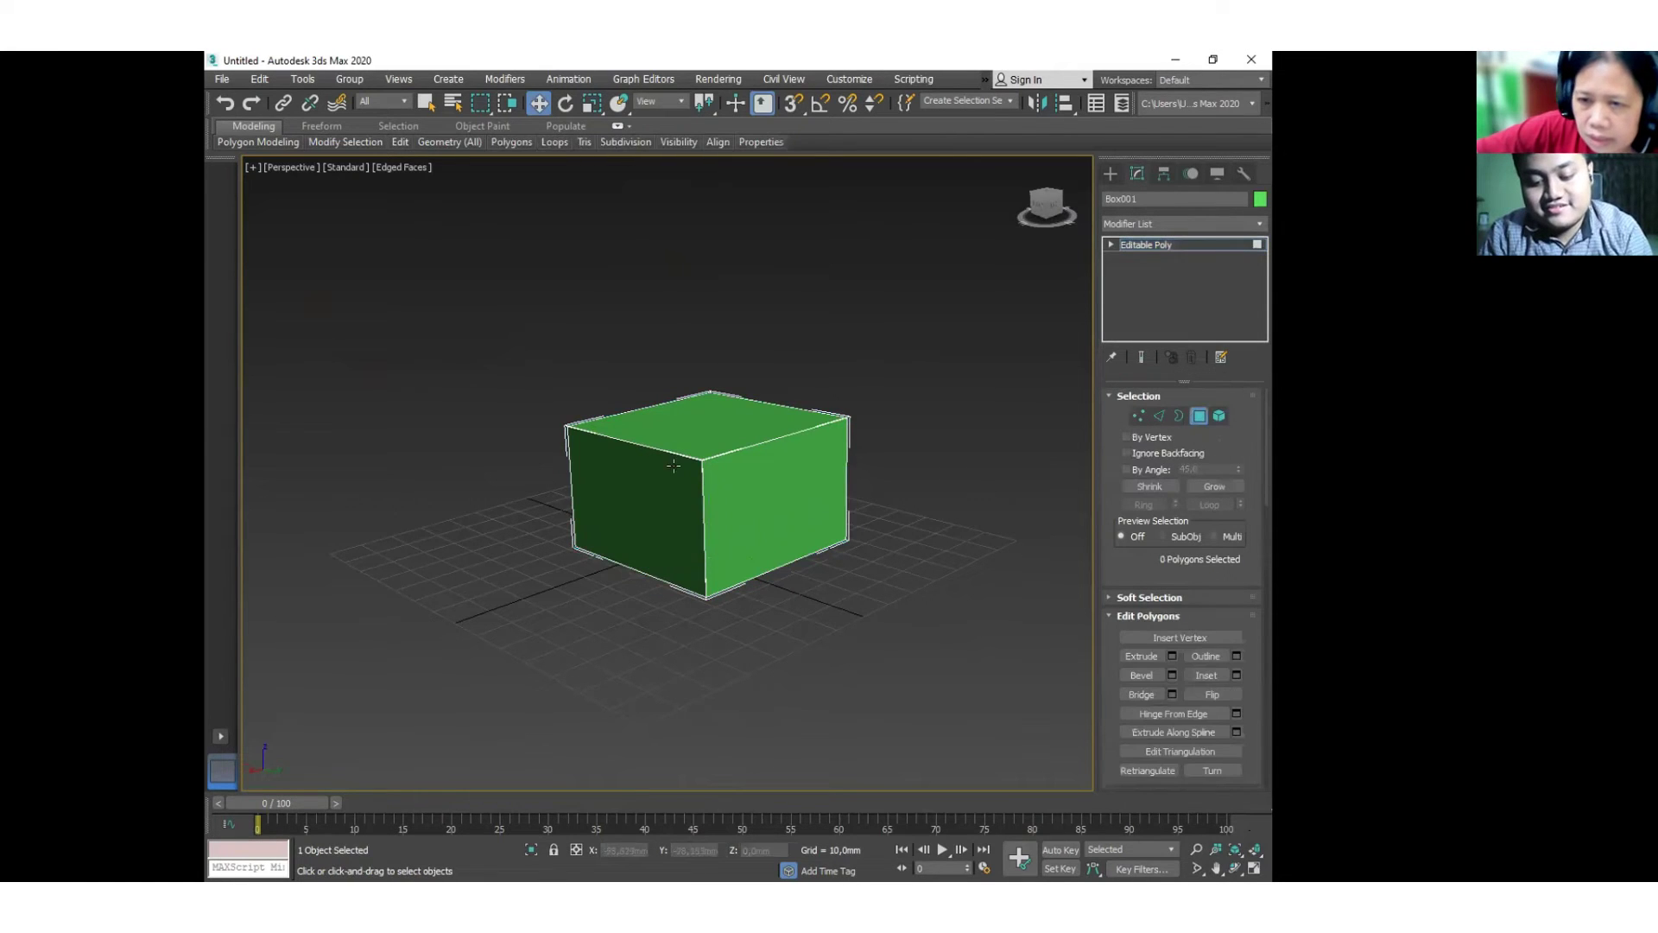
left_click(672, 482)
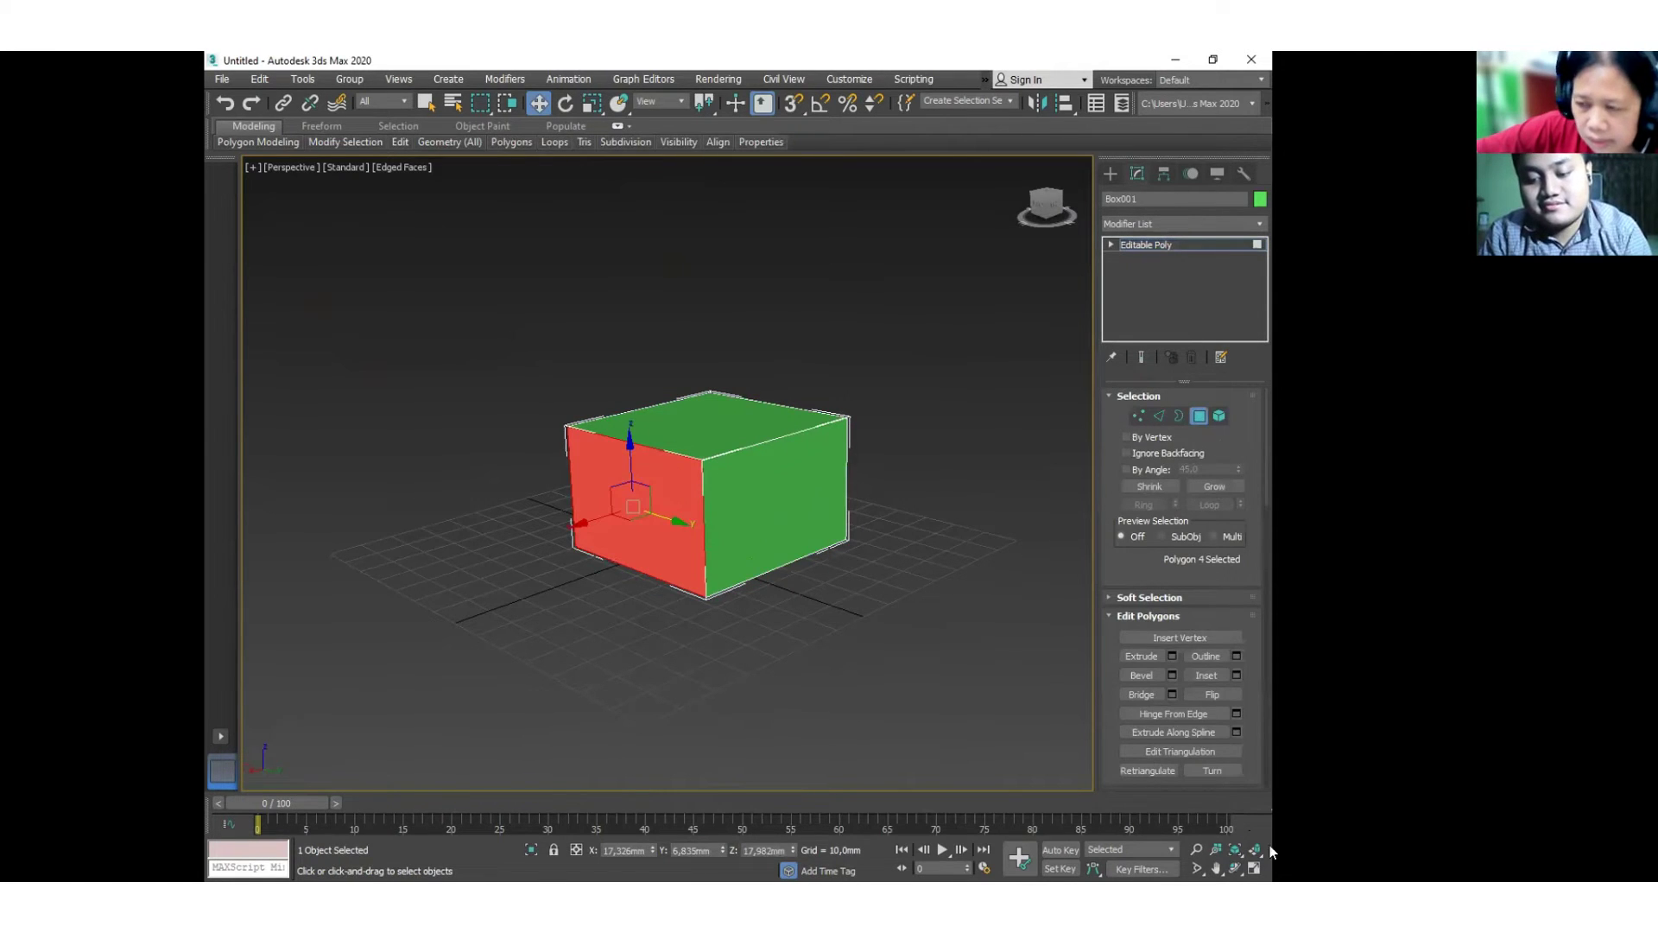
key("ctrl")
key("ctrl")
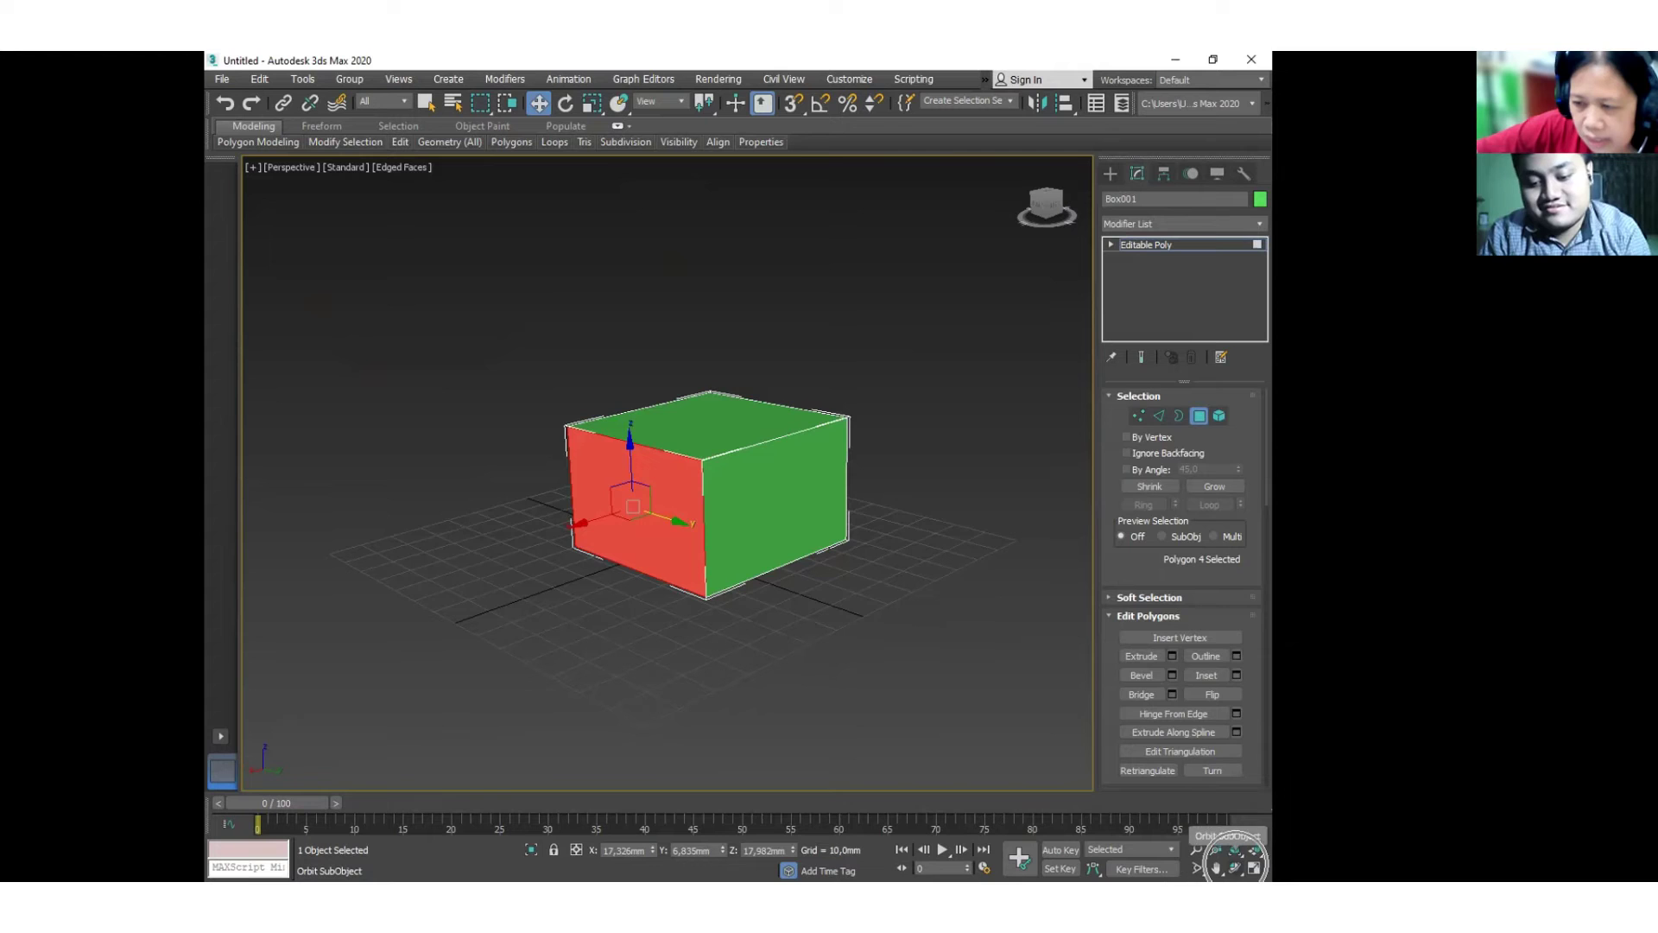
left_click(1235, 866)
left_click_drag(883, 480, 916, 512)
right_click(920, 514)
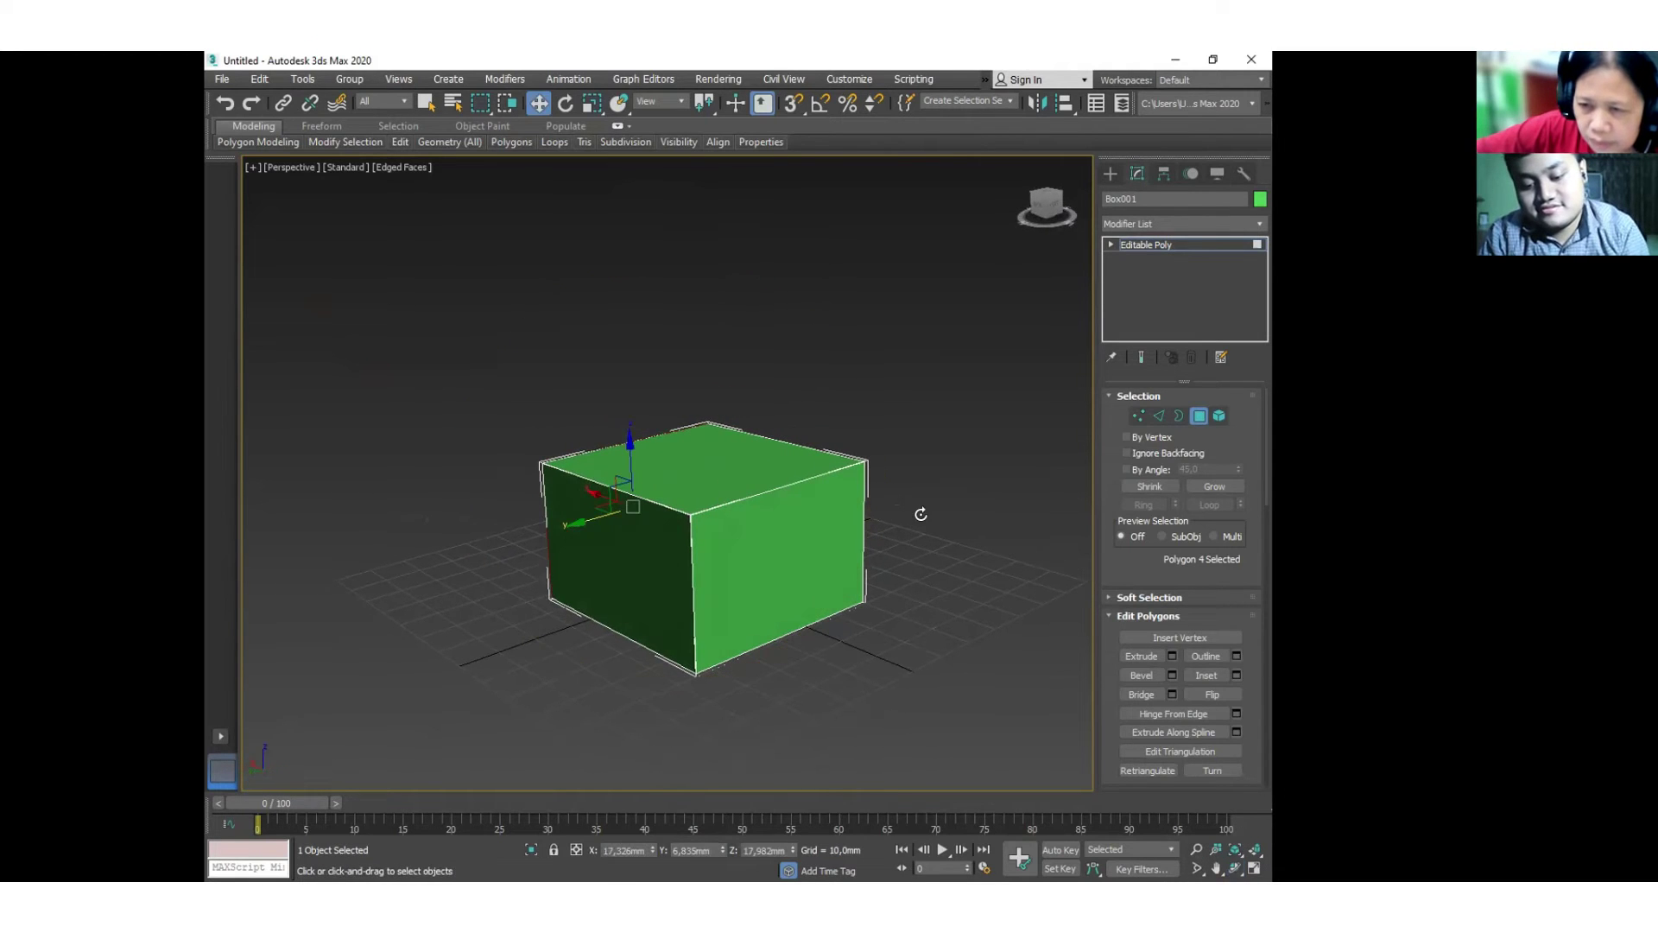
left_click(815, 585, "ctrl")
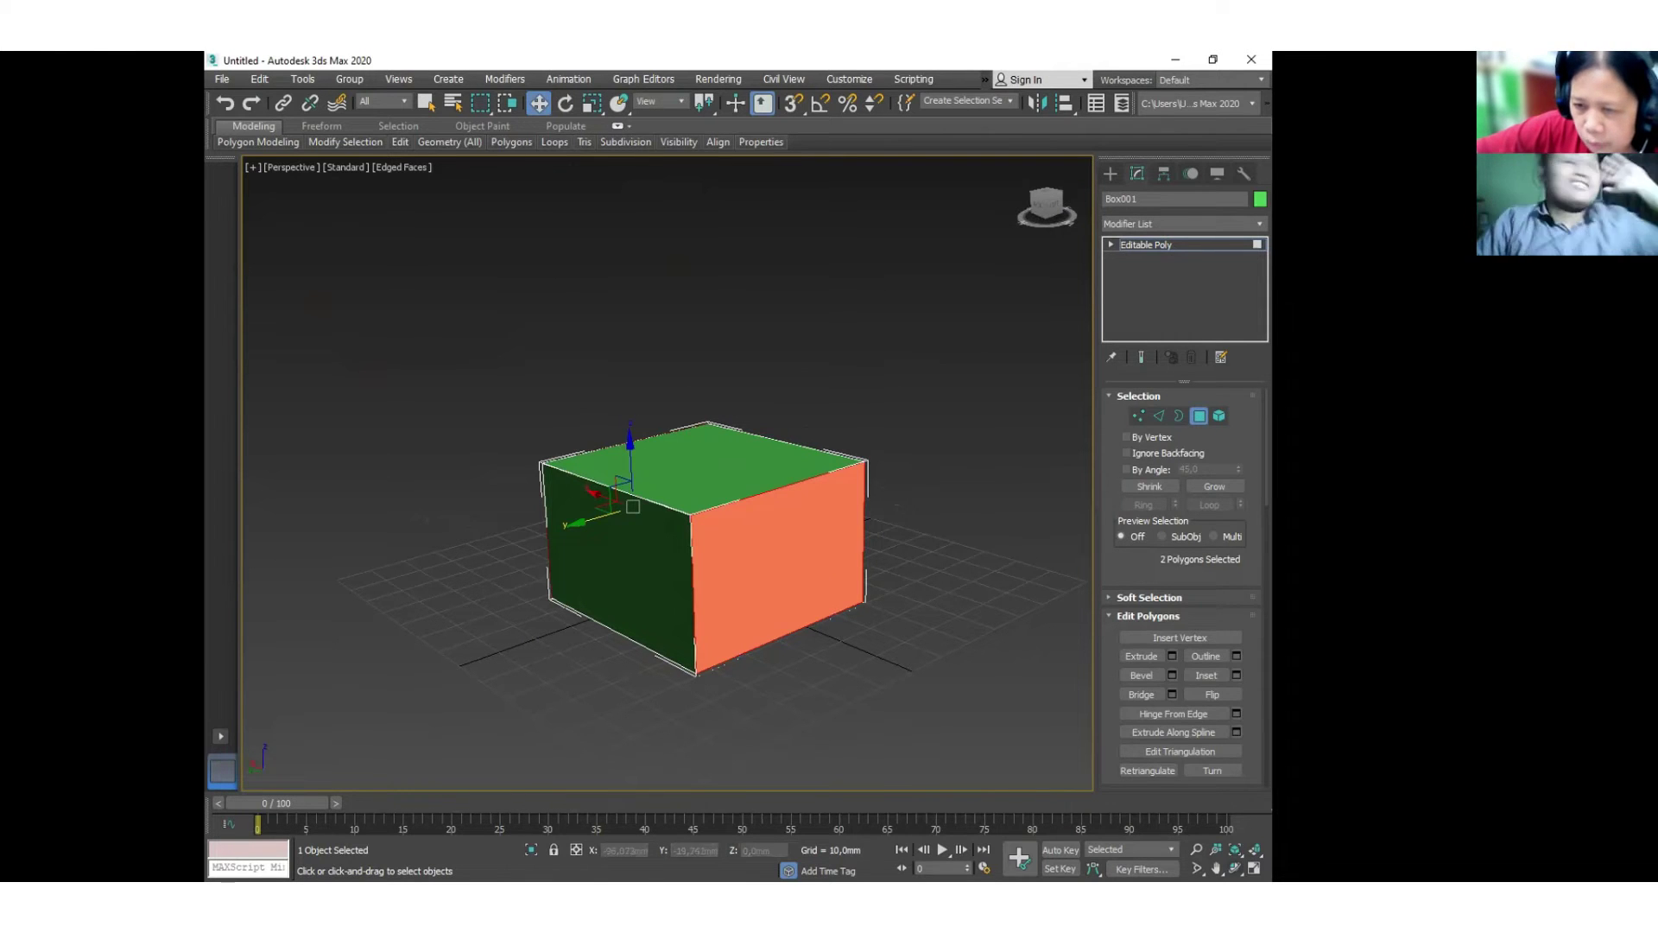
key("ctrl+r")
left_click_drag(670, 551, 595, 470)
key("w")
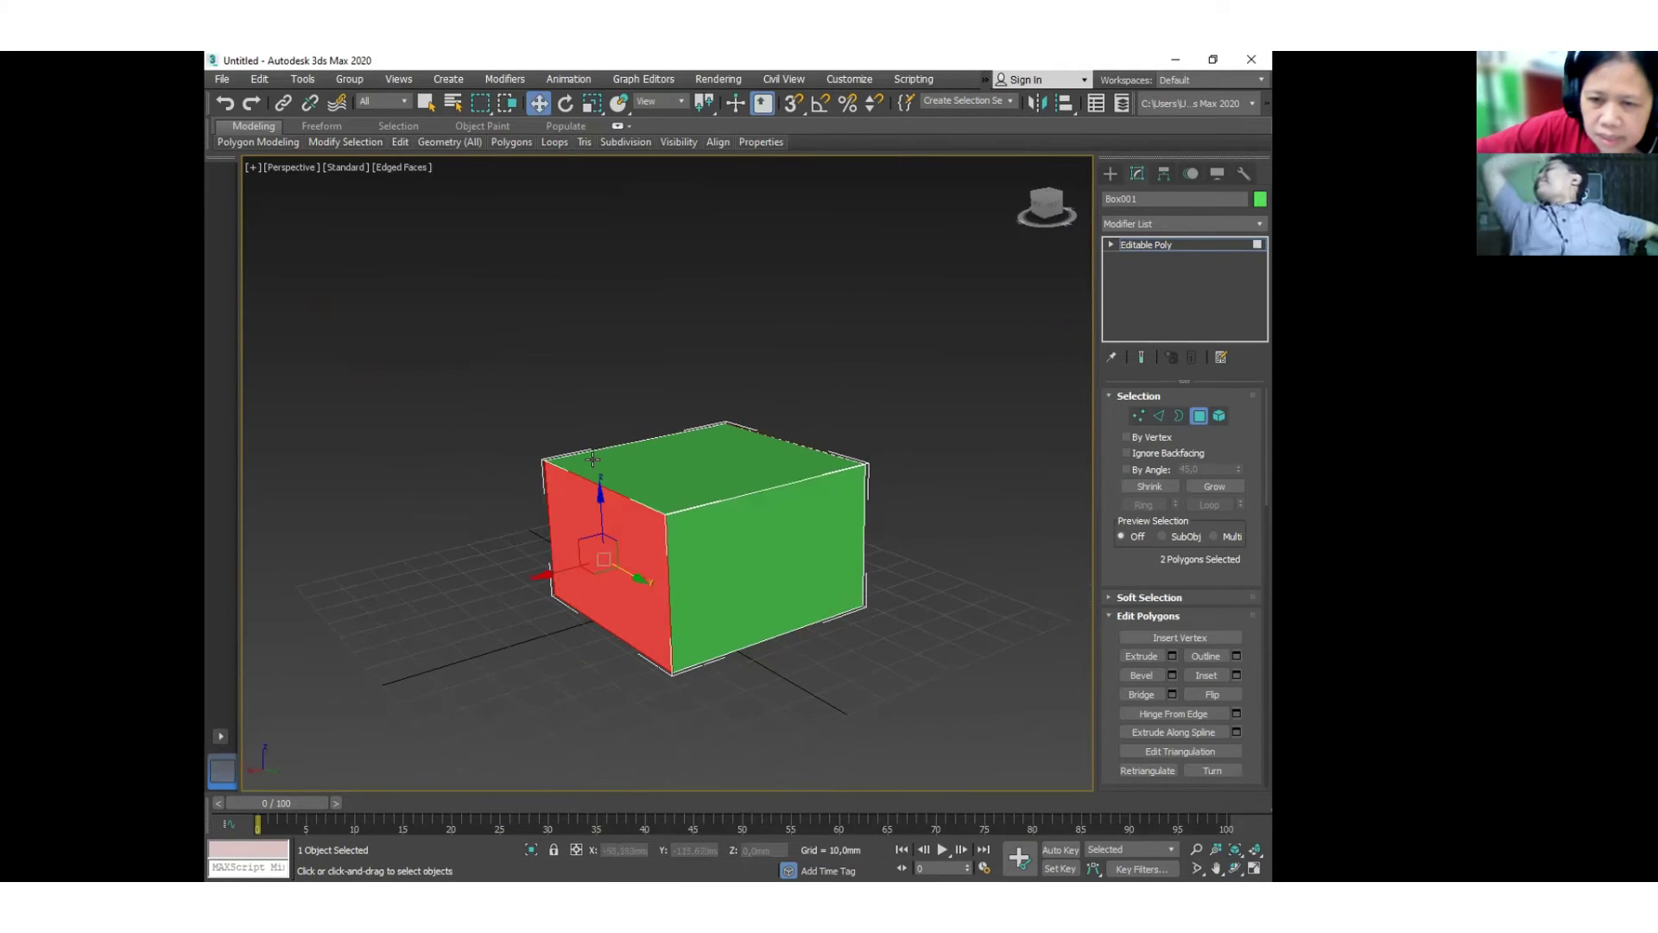
Bevel both selected end faces outward at the same time into short narrowing sections.
right_click(573, 522)
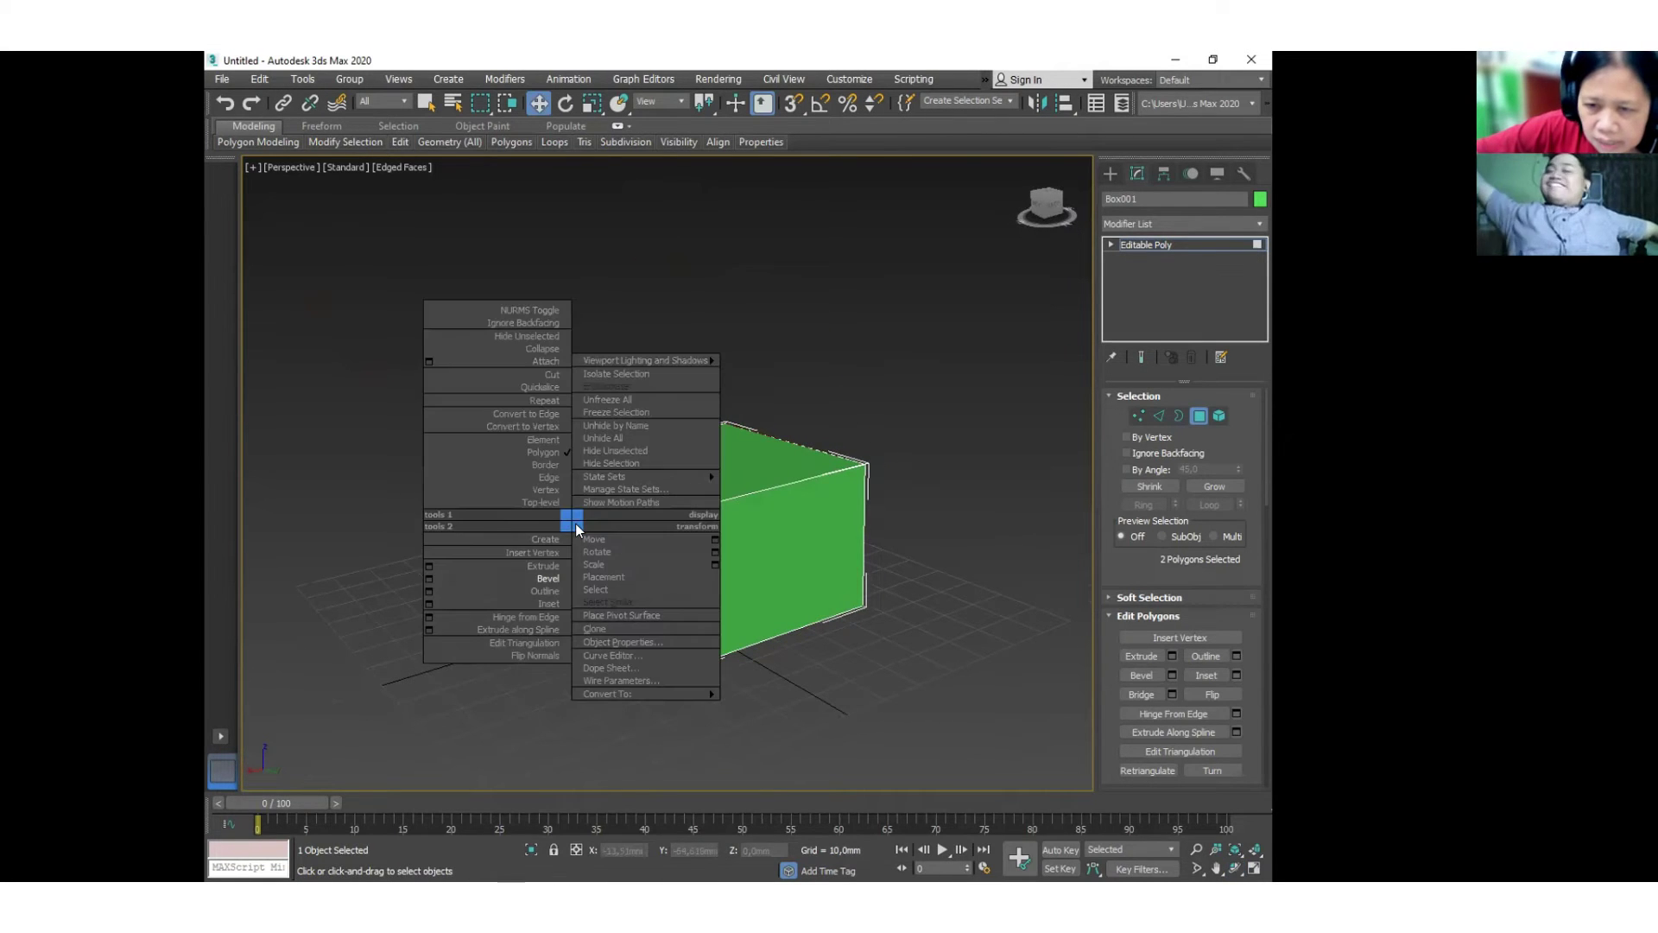
left_click(556, 579)
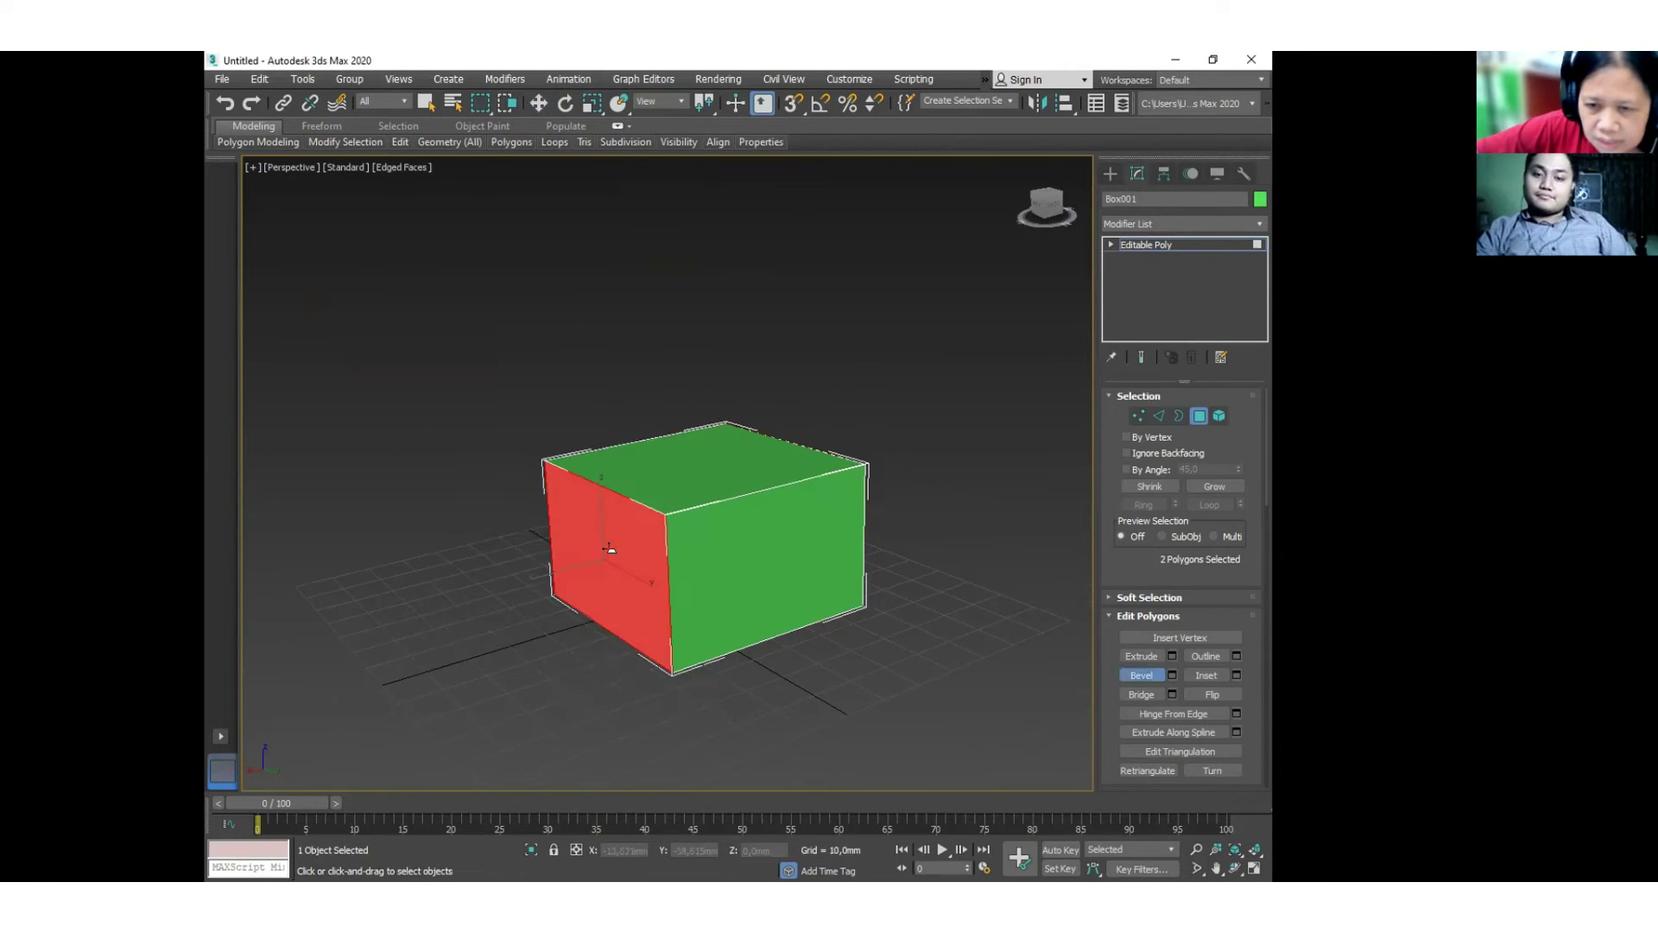
left_click_drag(612, 544, 609, 490)
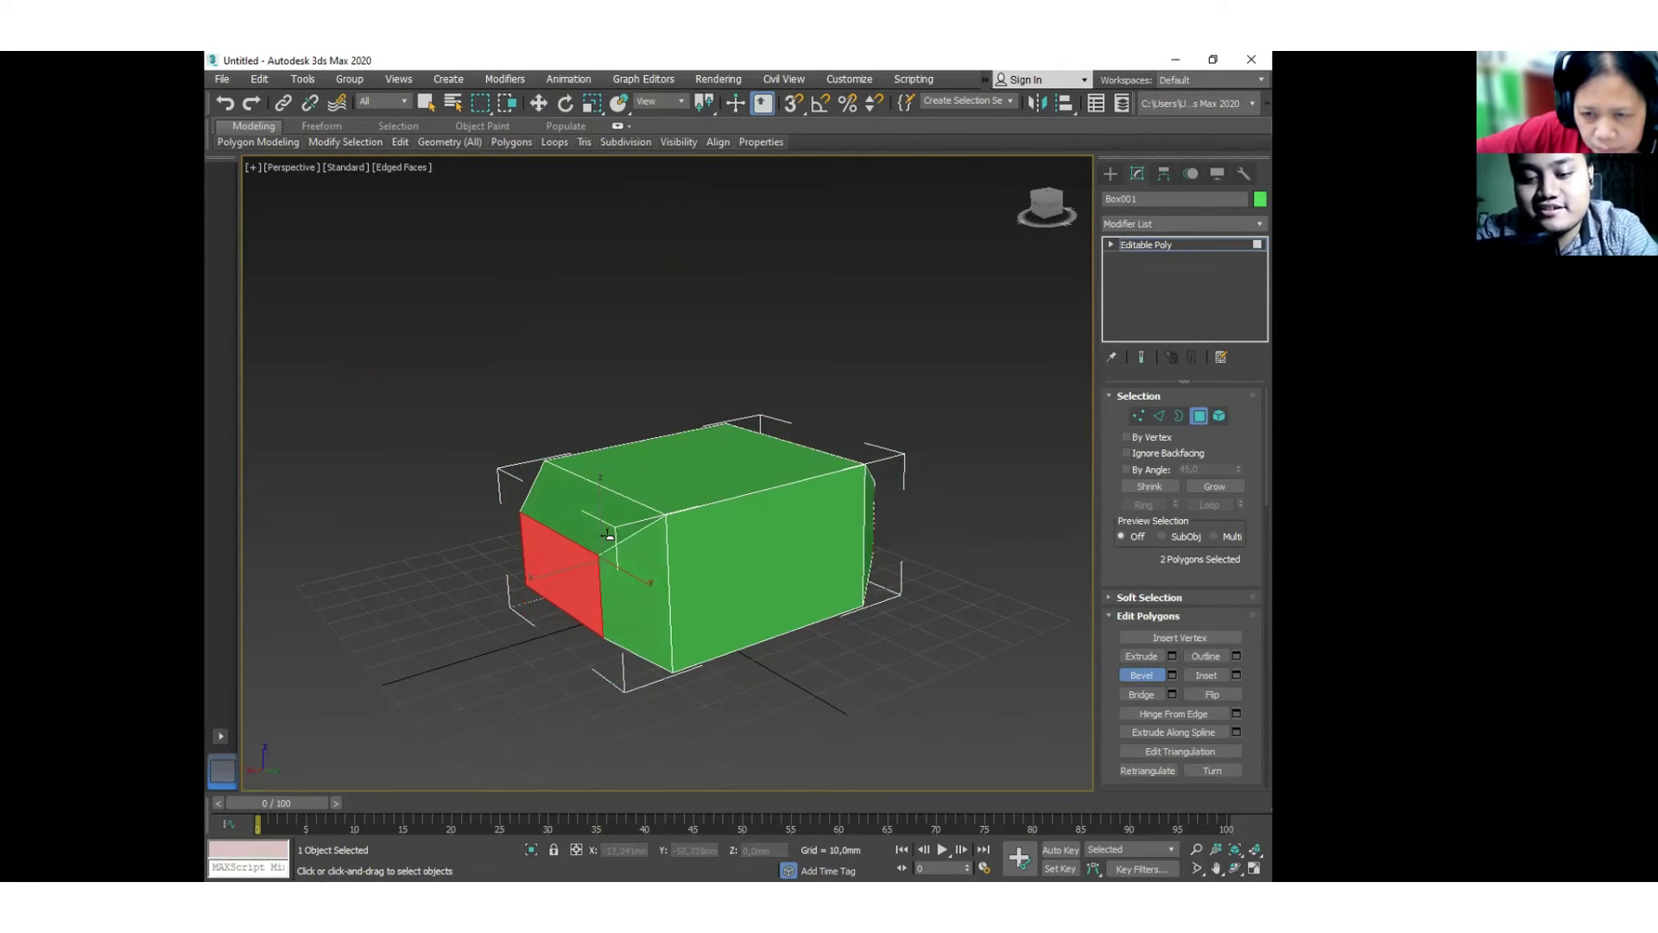
Finish narrowing the bevel on both end faces and bevel them outward again into long tapering side fins.
left_click_drag(608, 549, 608, 550)
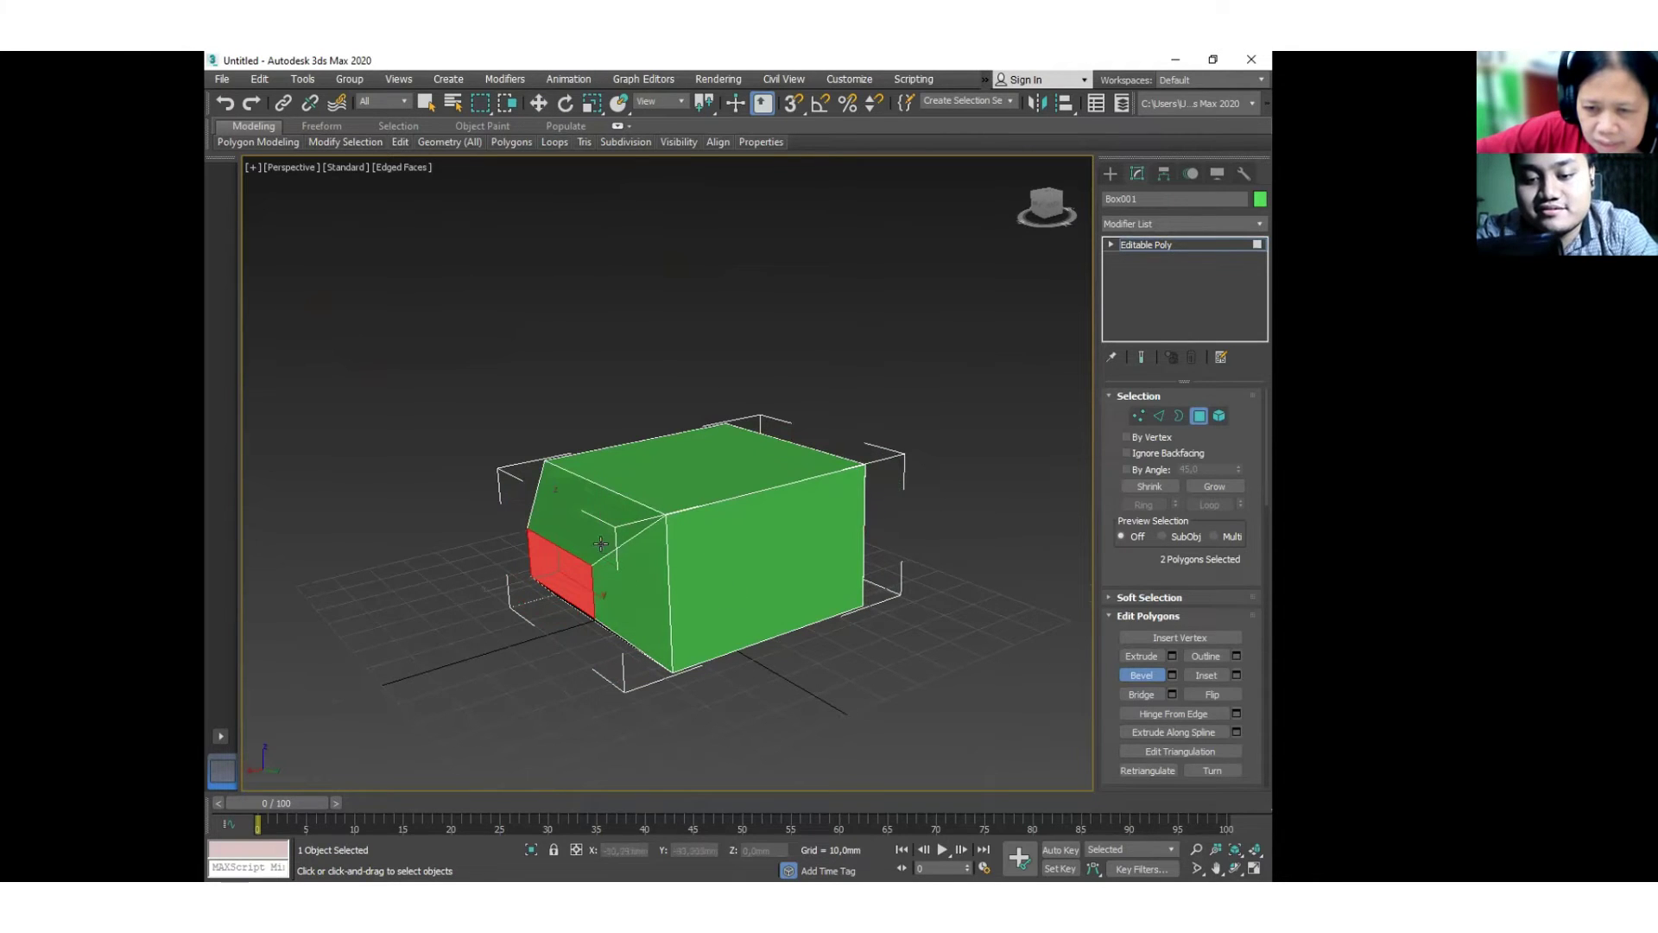
left_click(566, 574)
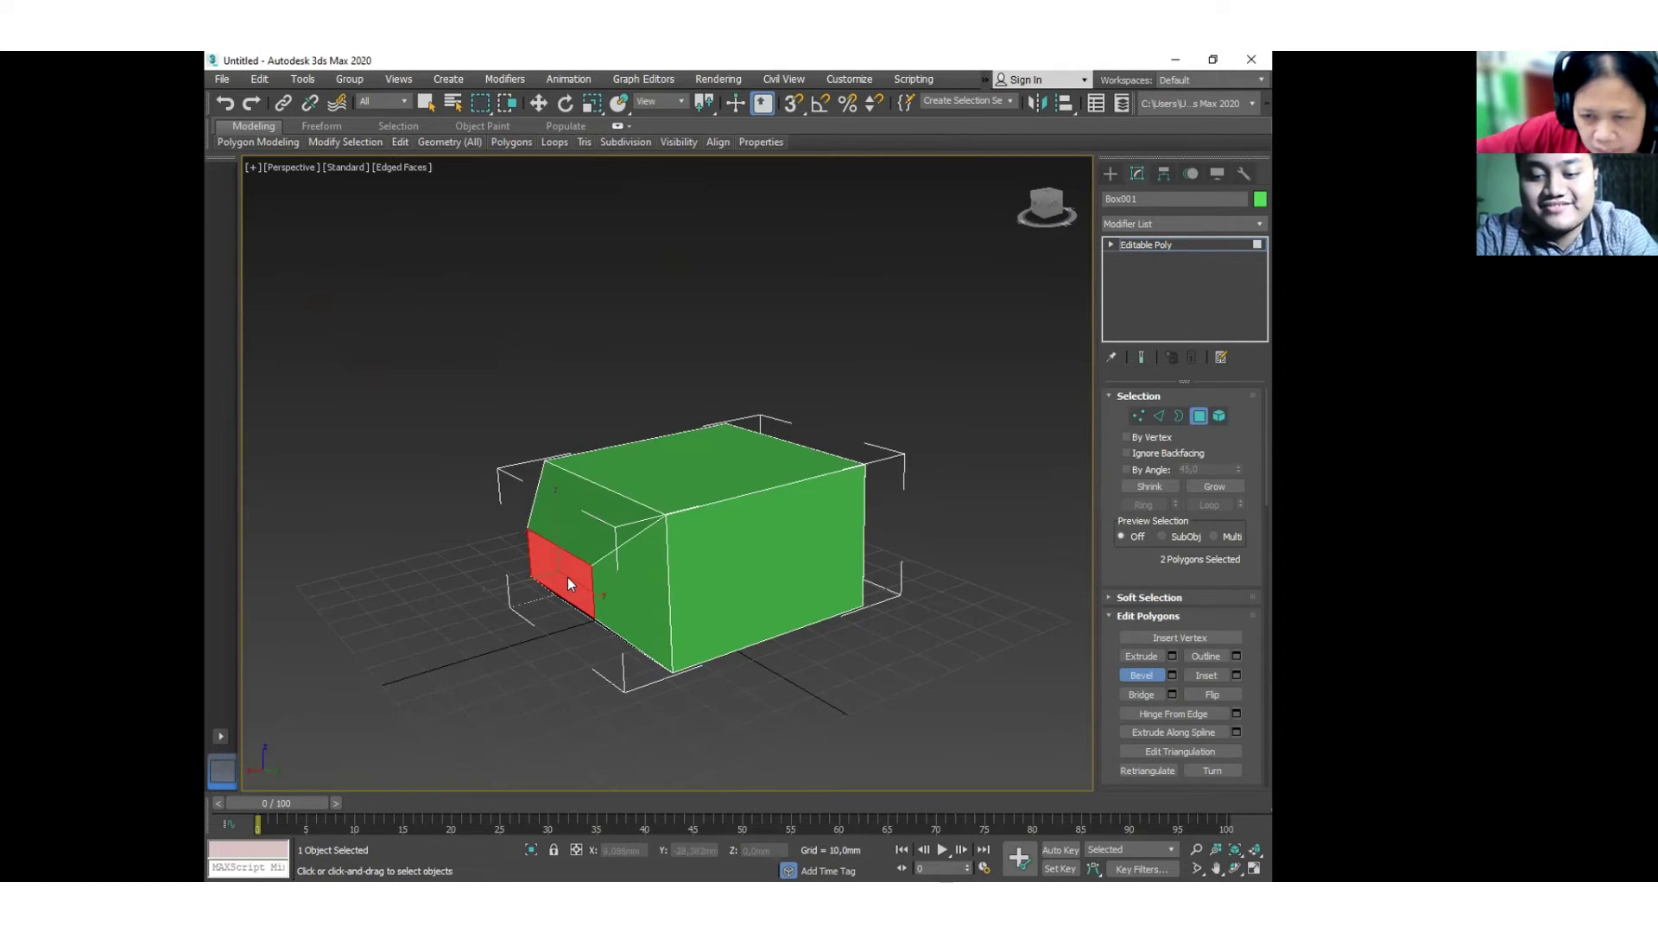
left_click_drag(571, 573, 535, 418)
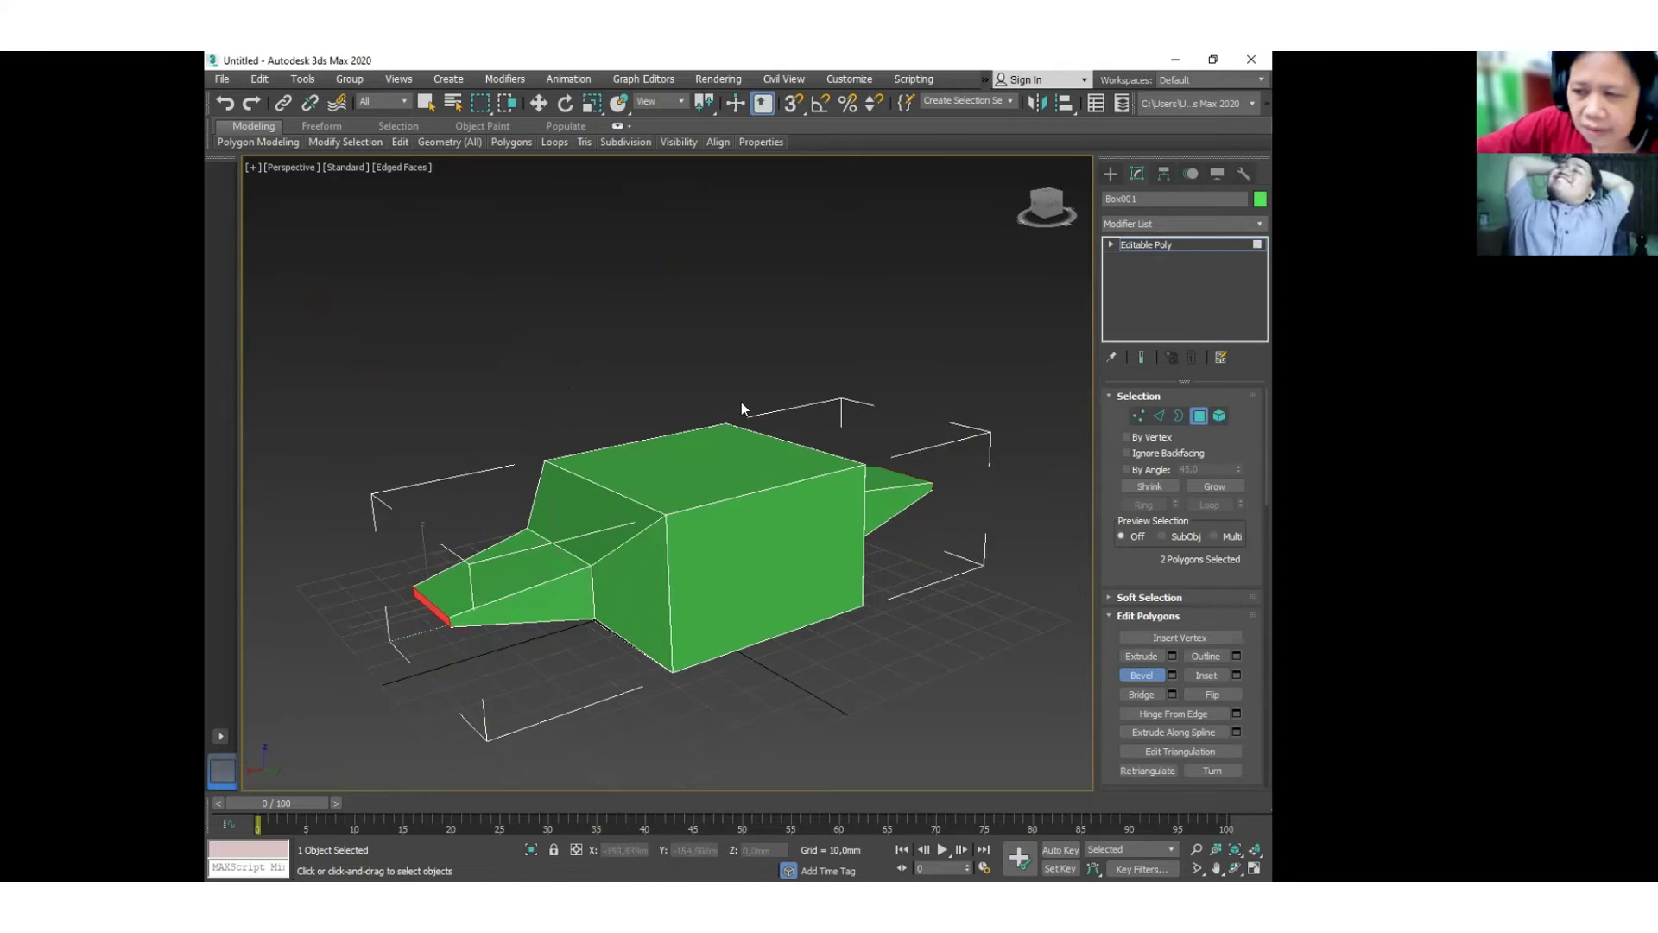
Move the two fin tip faces together so both side fins sweep backward, and clear the polygon selection.
left_click(537, 101)
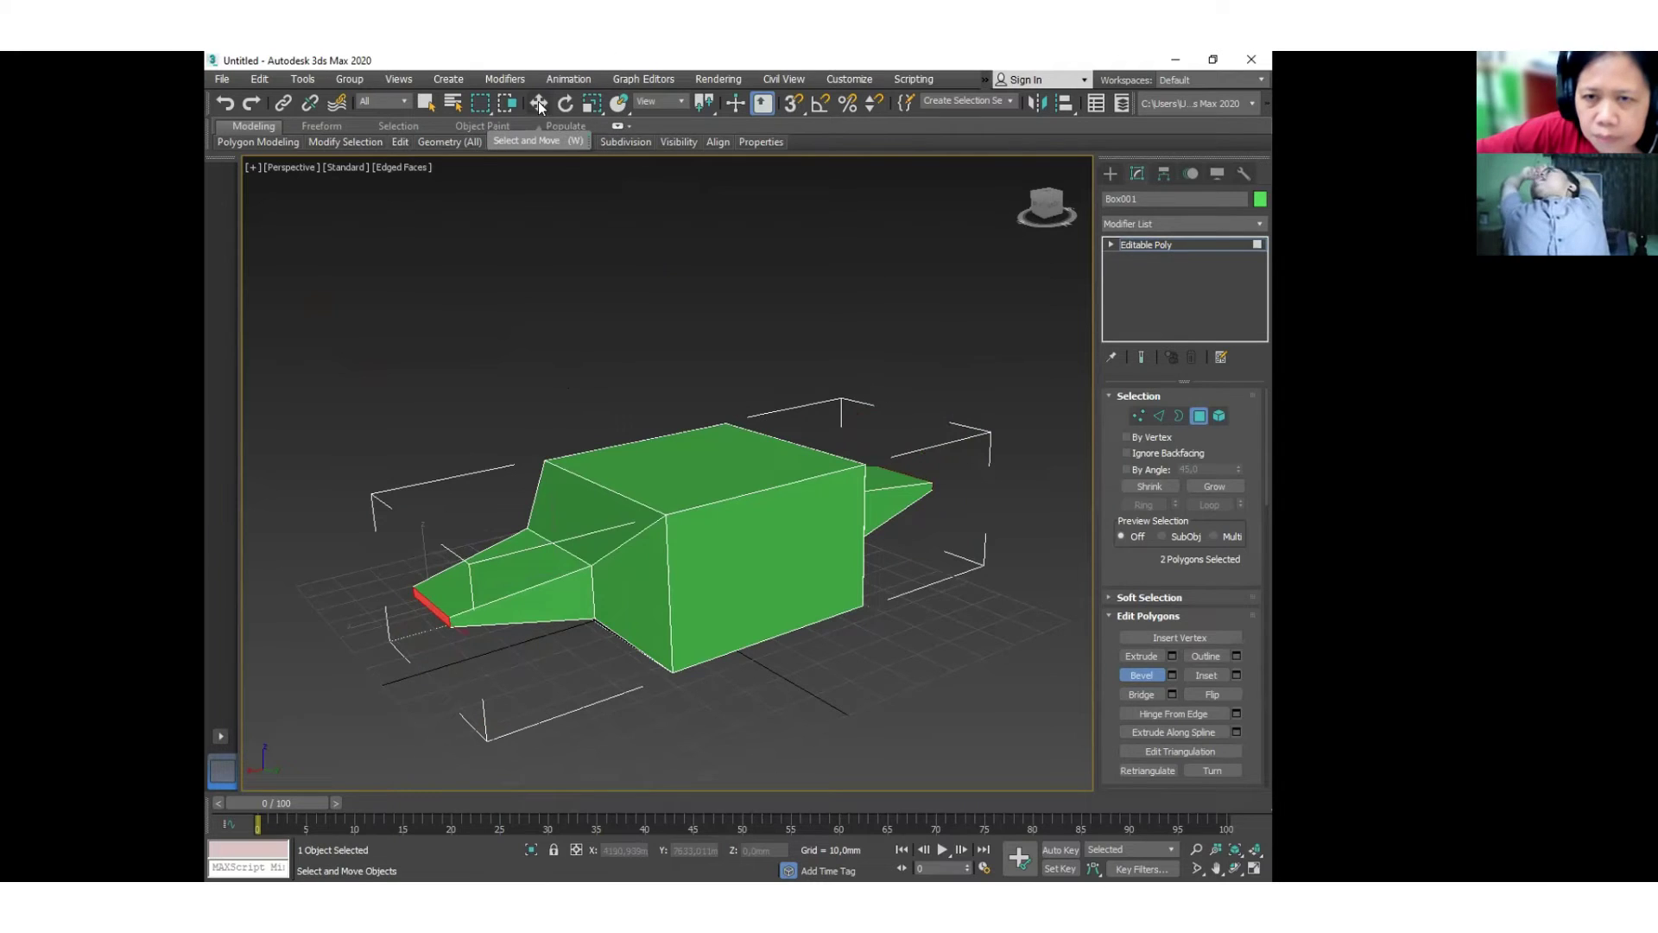
left_click_drag(439, 620, 413, 563)
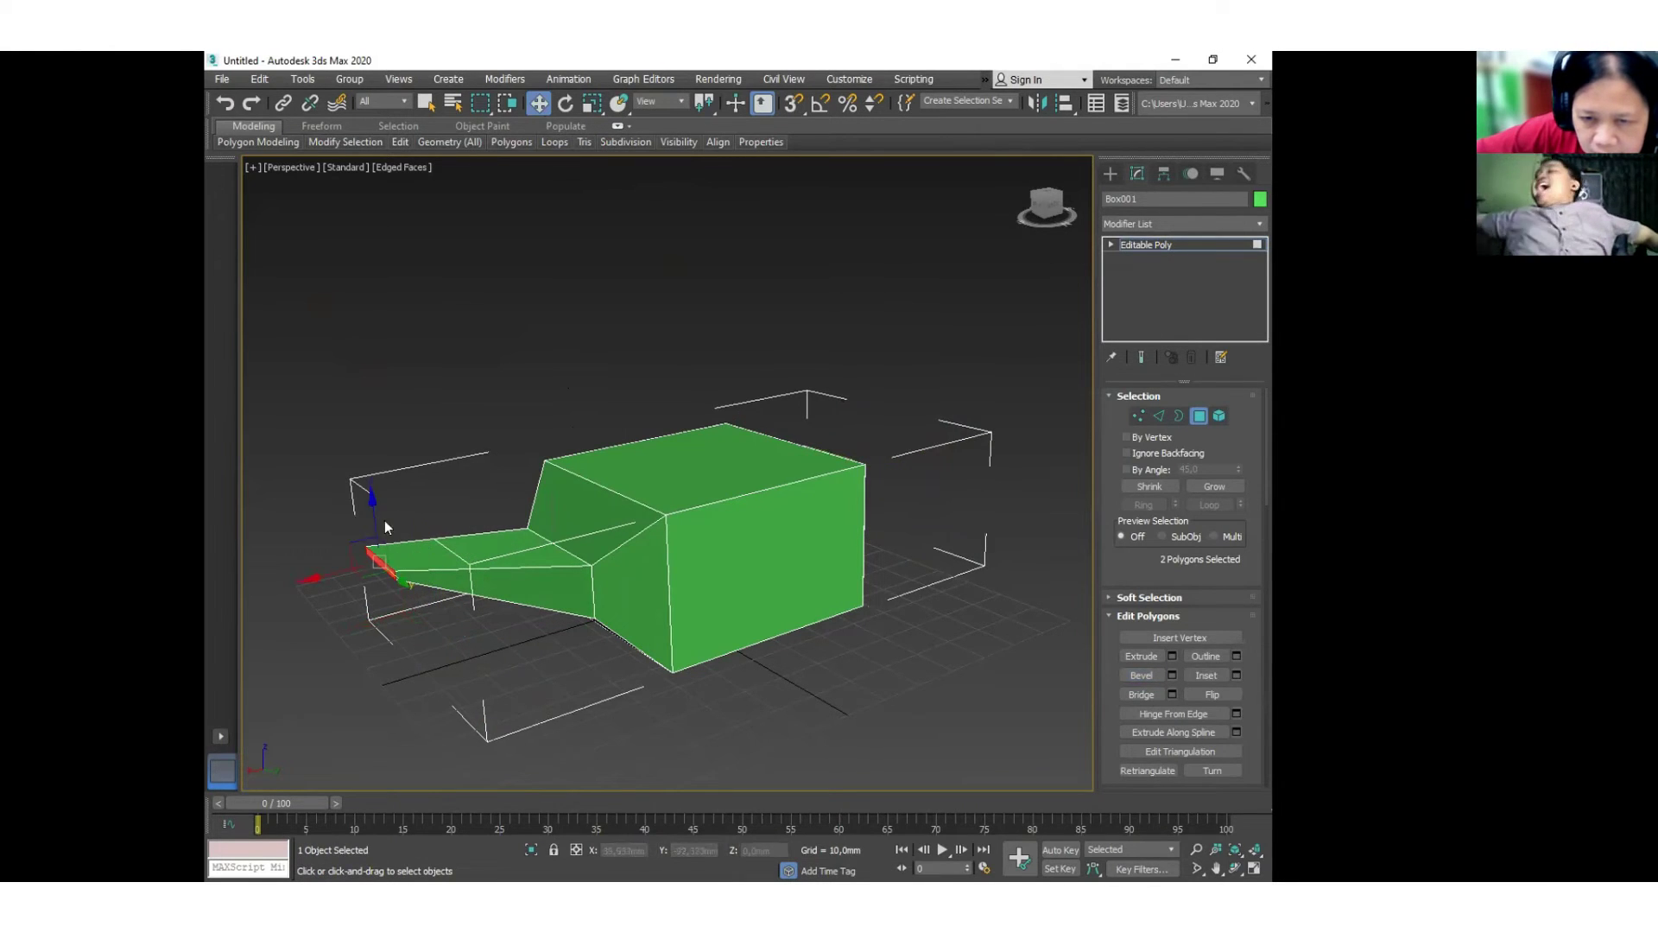
left_click_drag(372, 504, 378, 559)
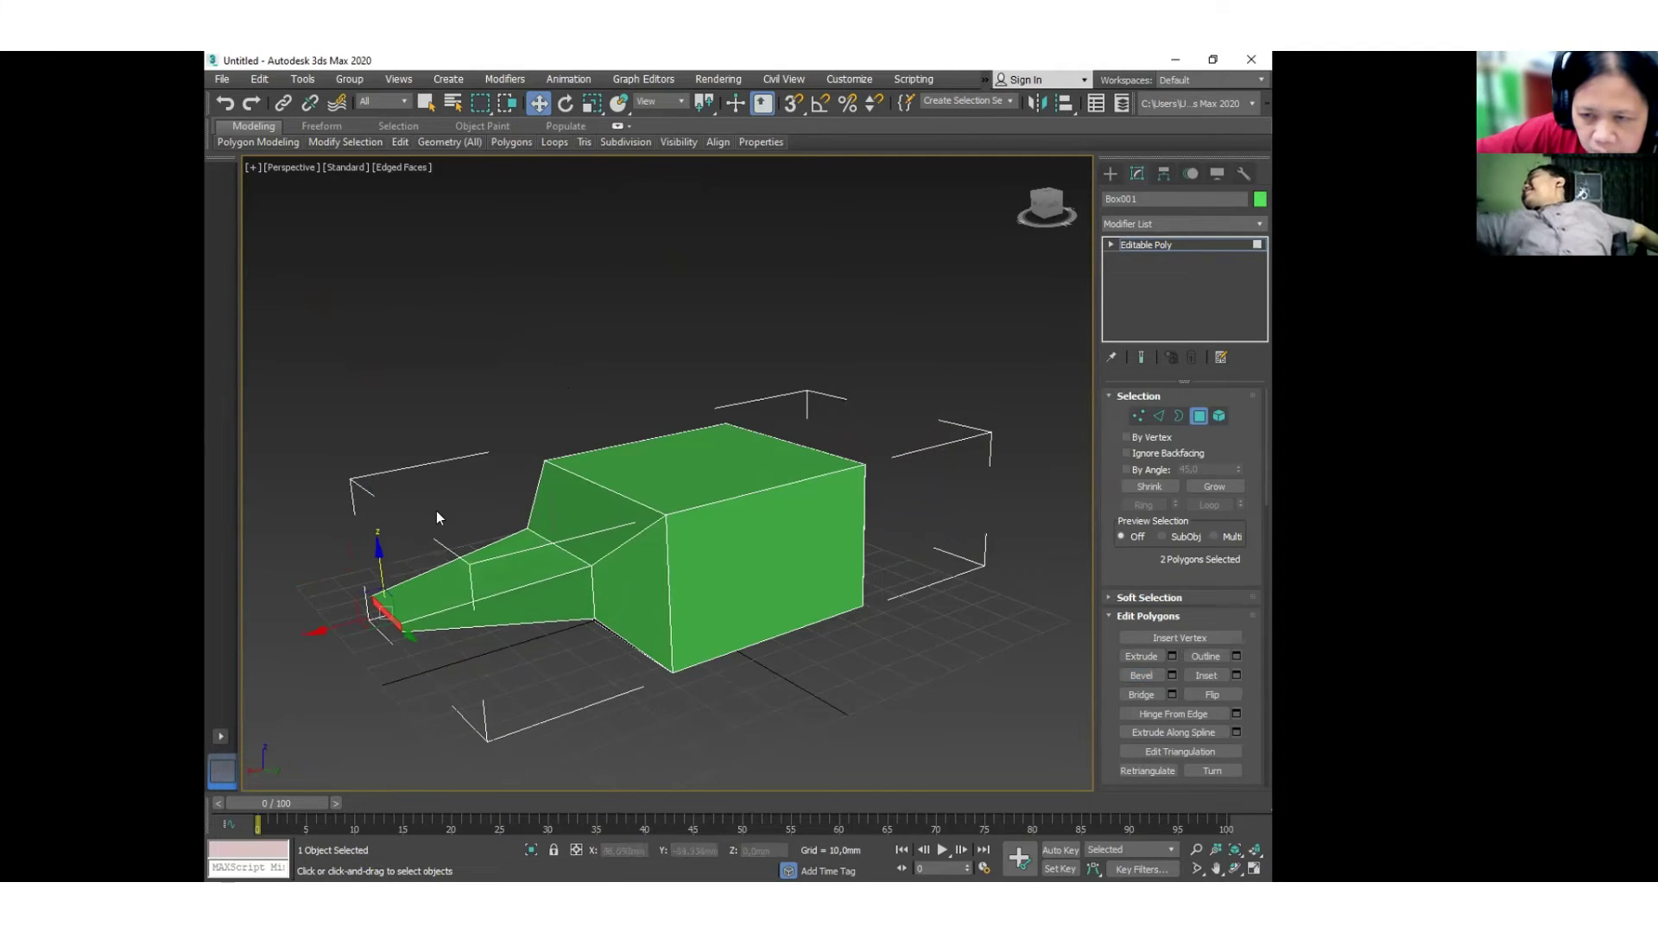
left_click(516, 405)
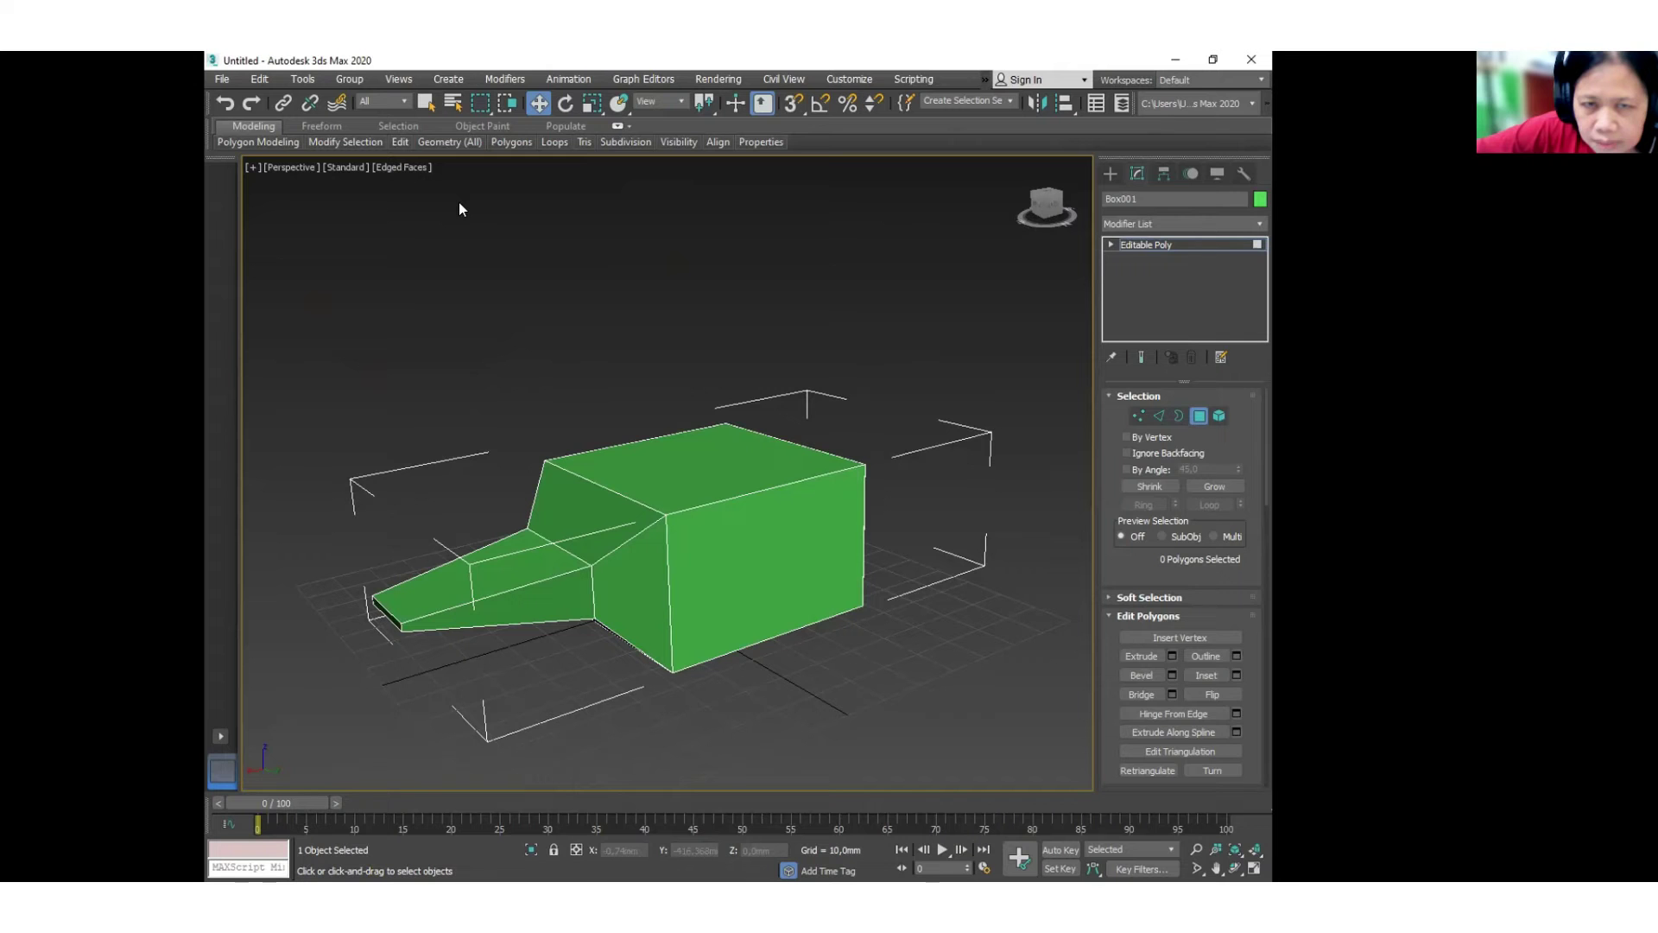
Examine the green body, its top face and both side fins from several angles and distances.
key("ctrl+r")
left_click_drag(463, 544, 629, 452)
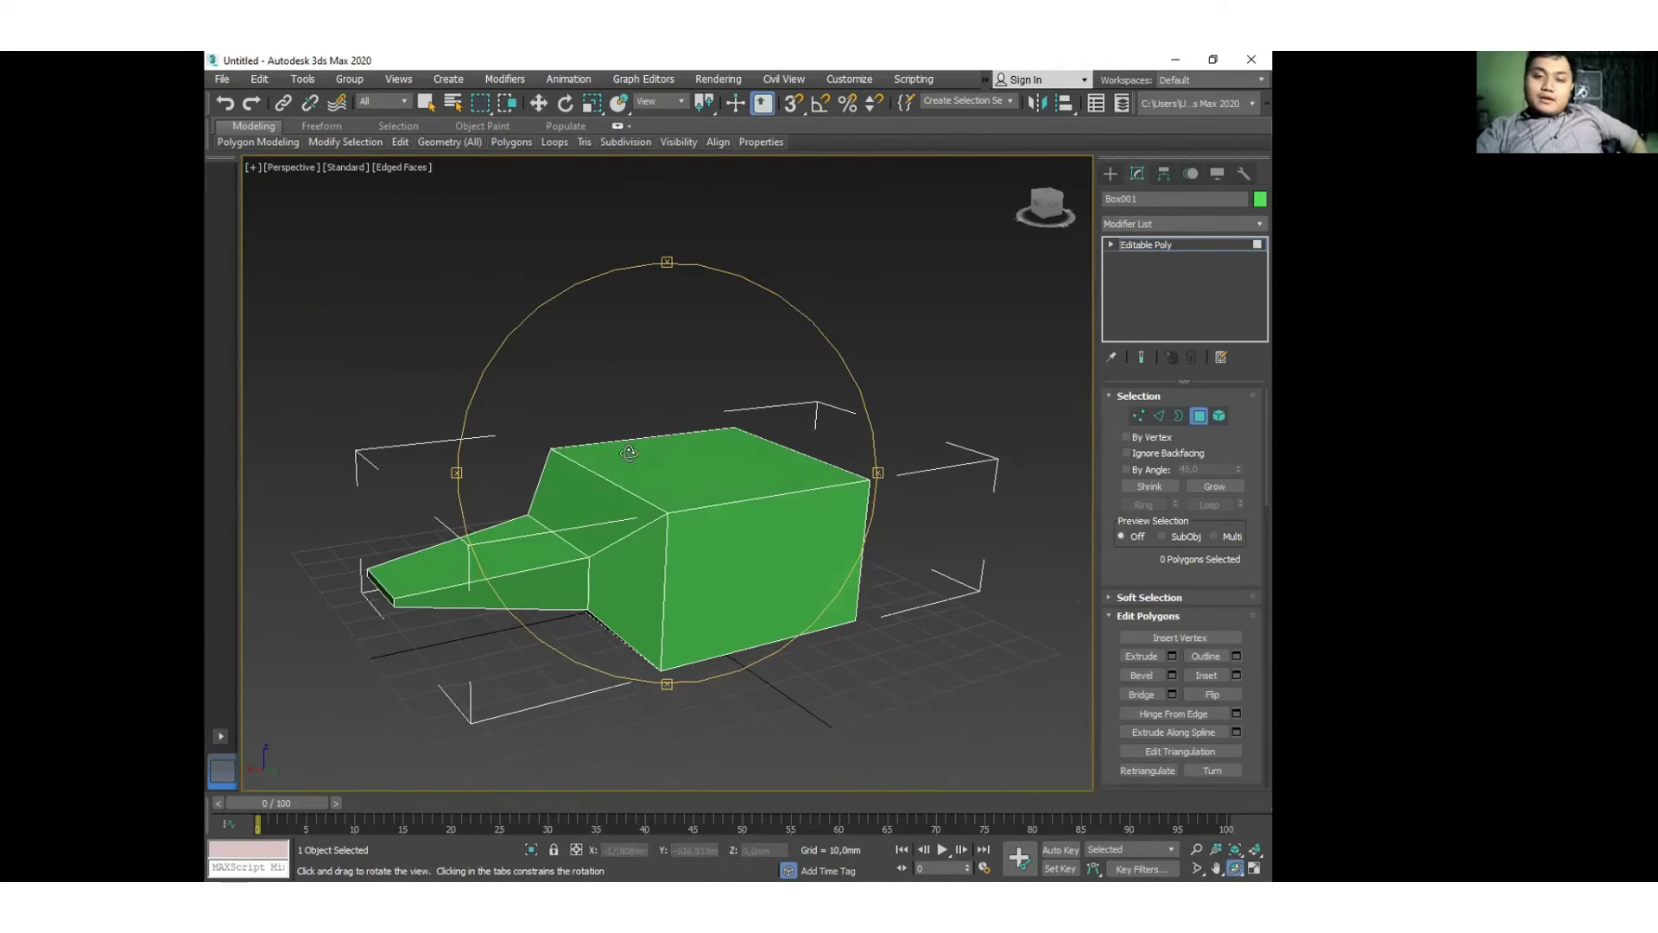
right_click(645, 364)
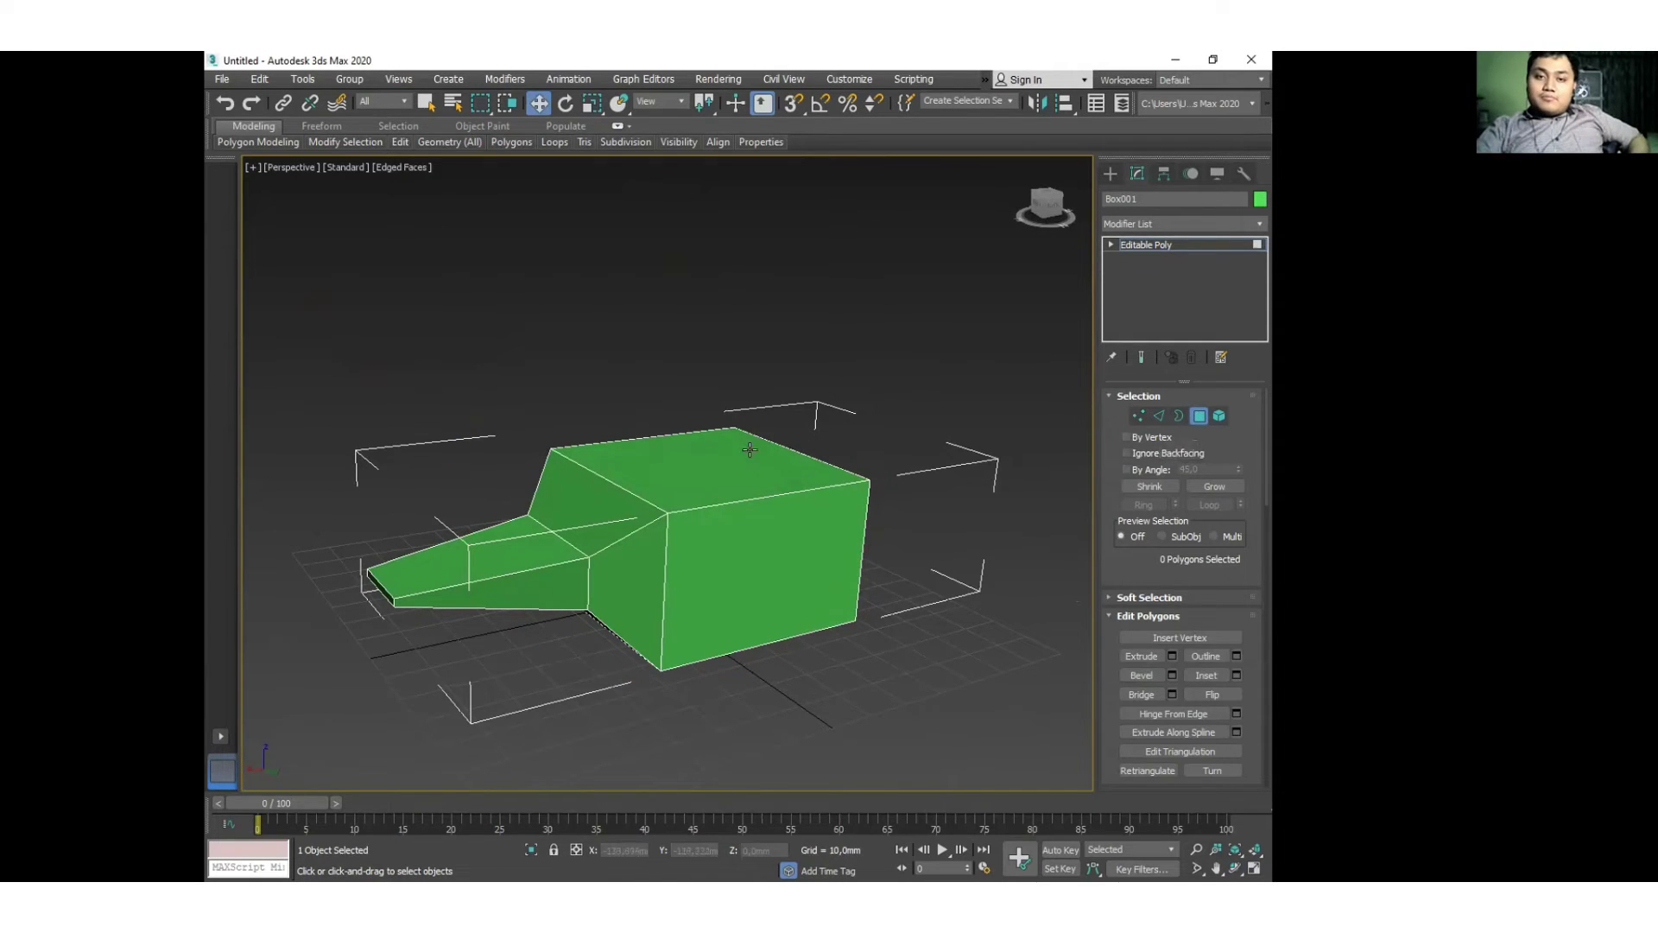
left_click(741, 475)
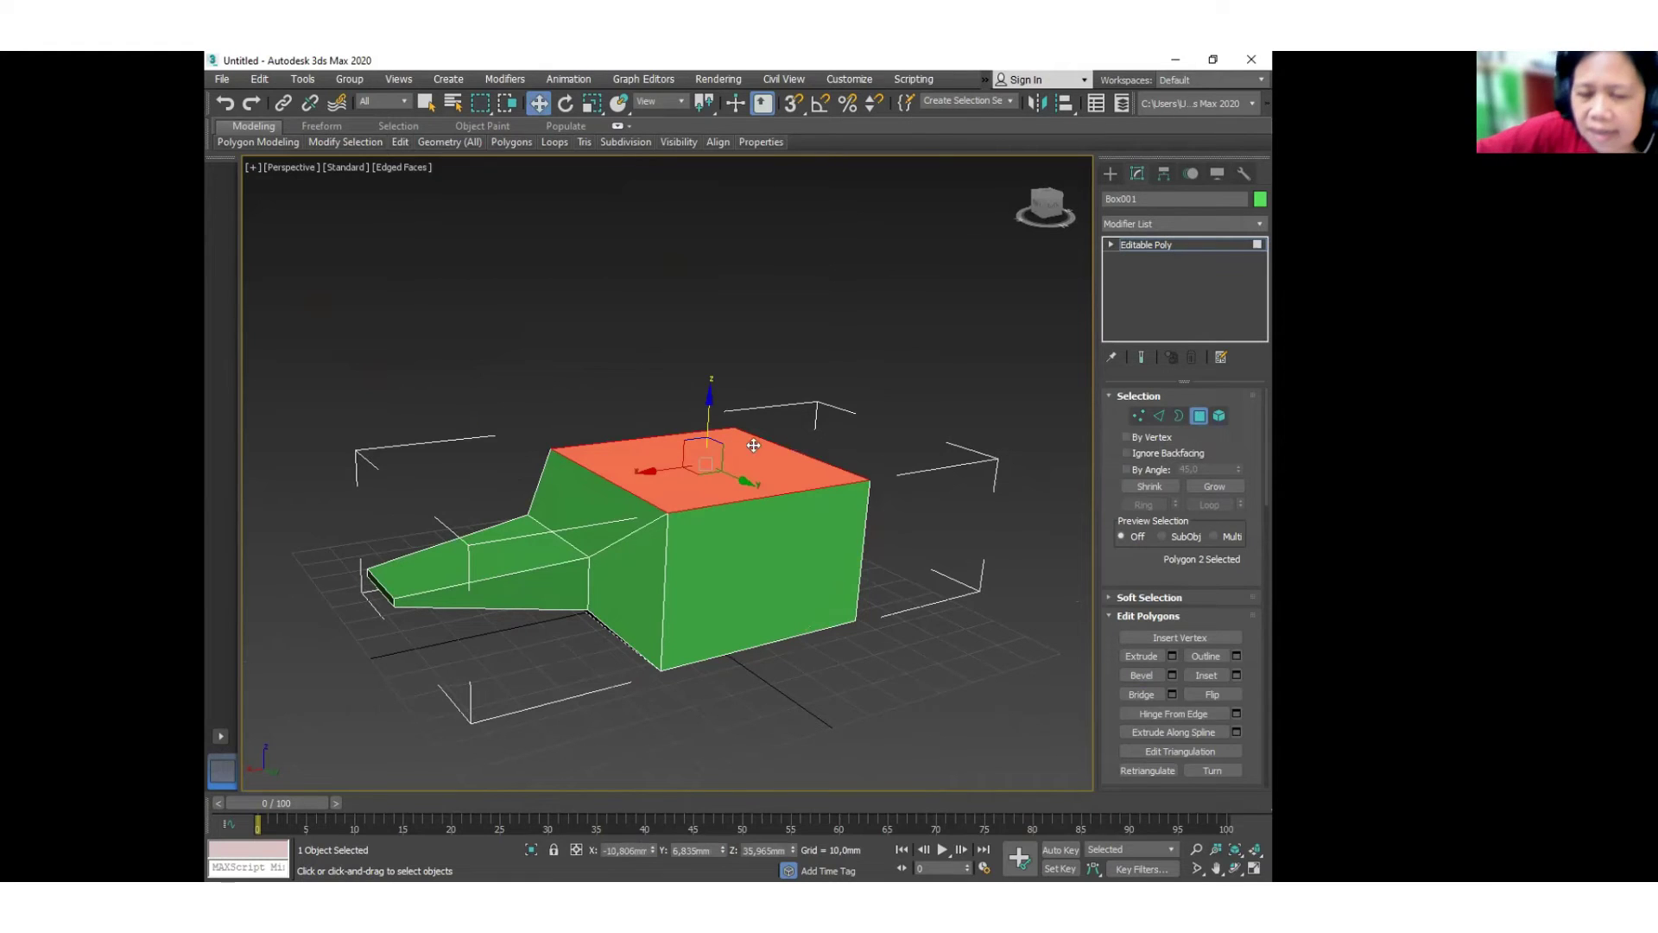
left_click(798, 337)
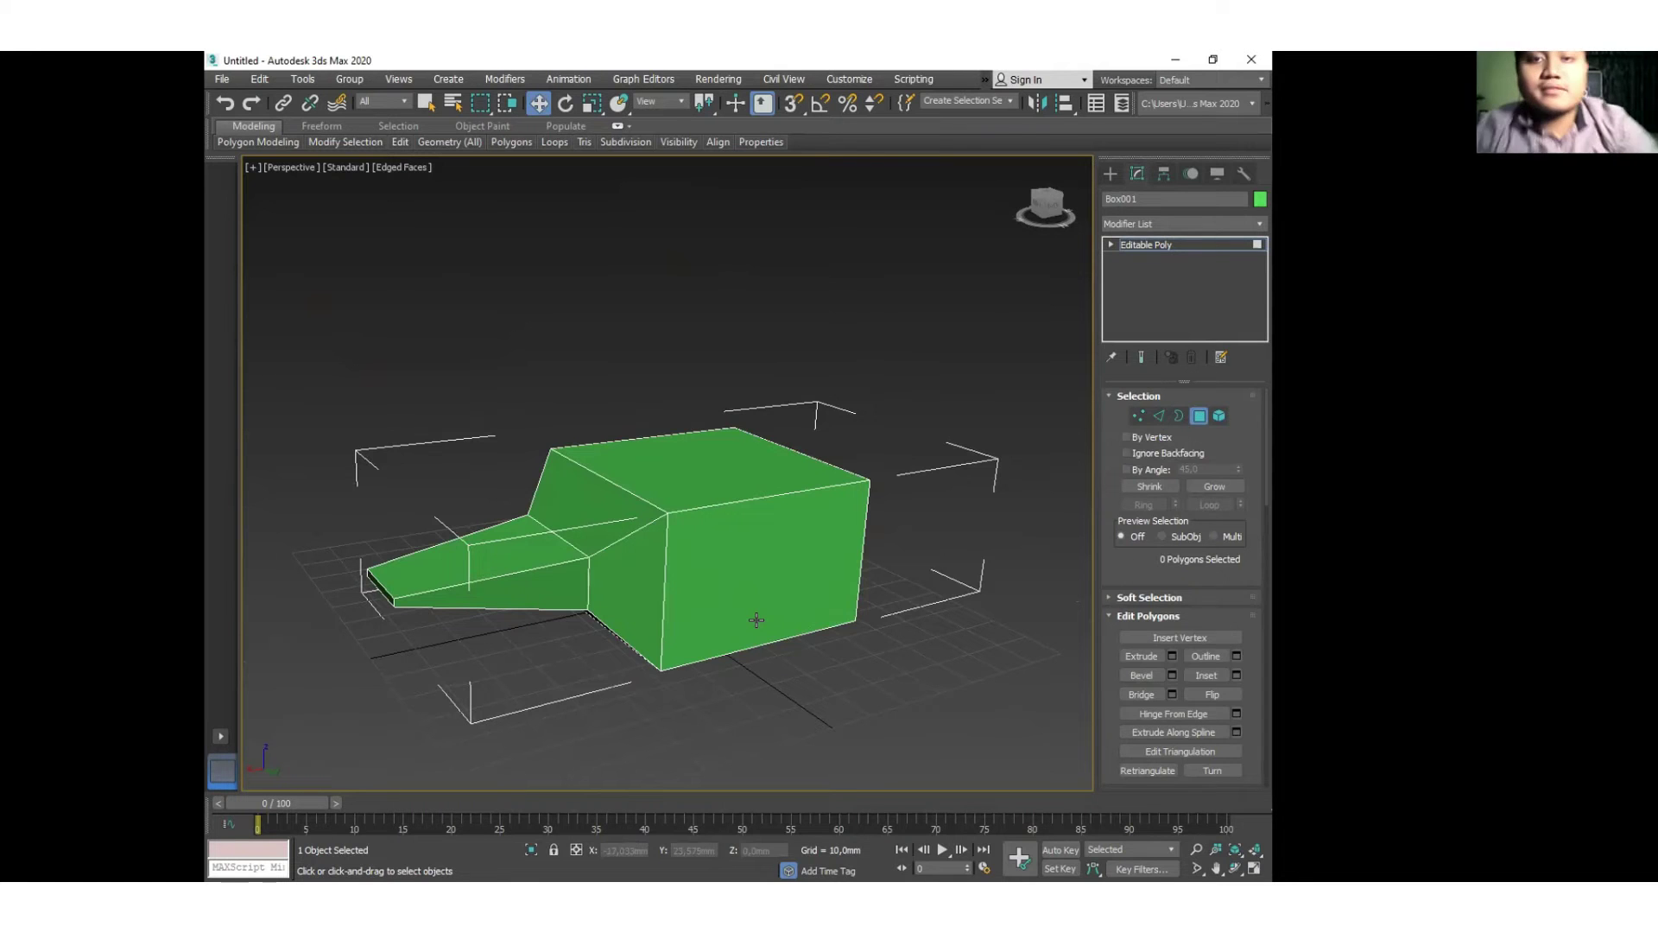
middle_click_drag(780, 599, 914, 587)
mouse_move(641, 574)
middle_mouse_down("alt")
mouse_move(691, 577)
mouse_move(590, 600)
mouse_move(630, 596)
middle_mouse_up("alt")
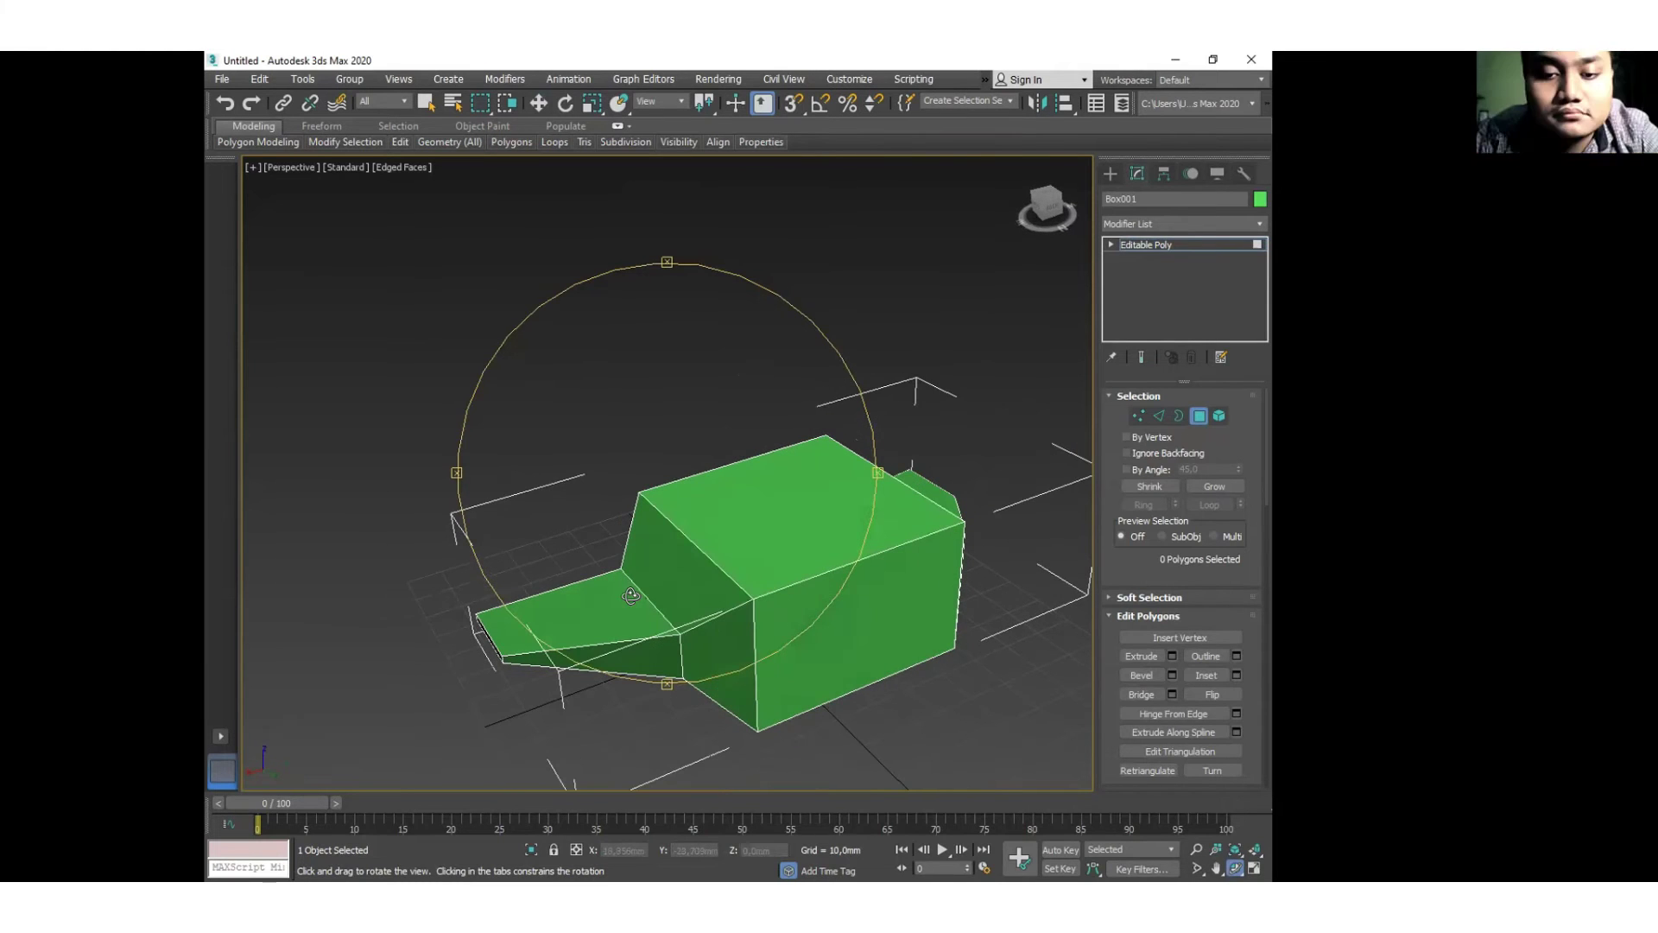
key("w")
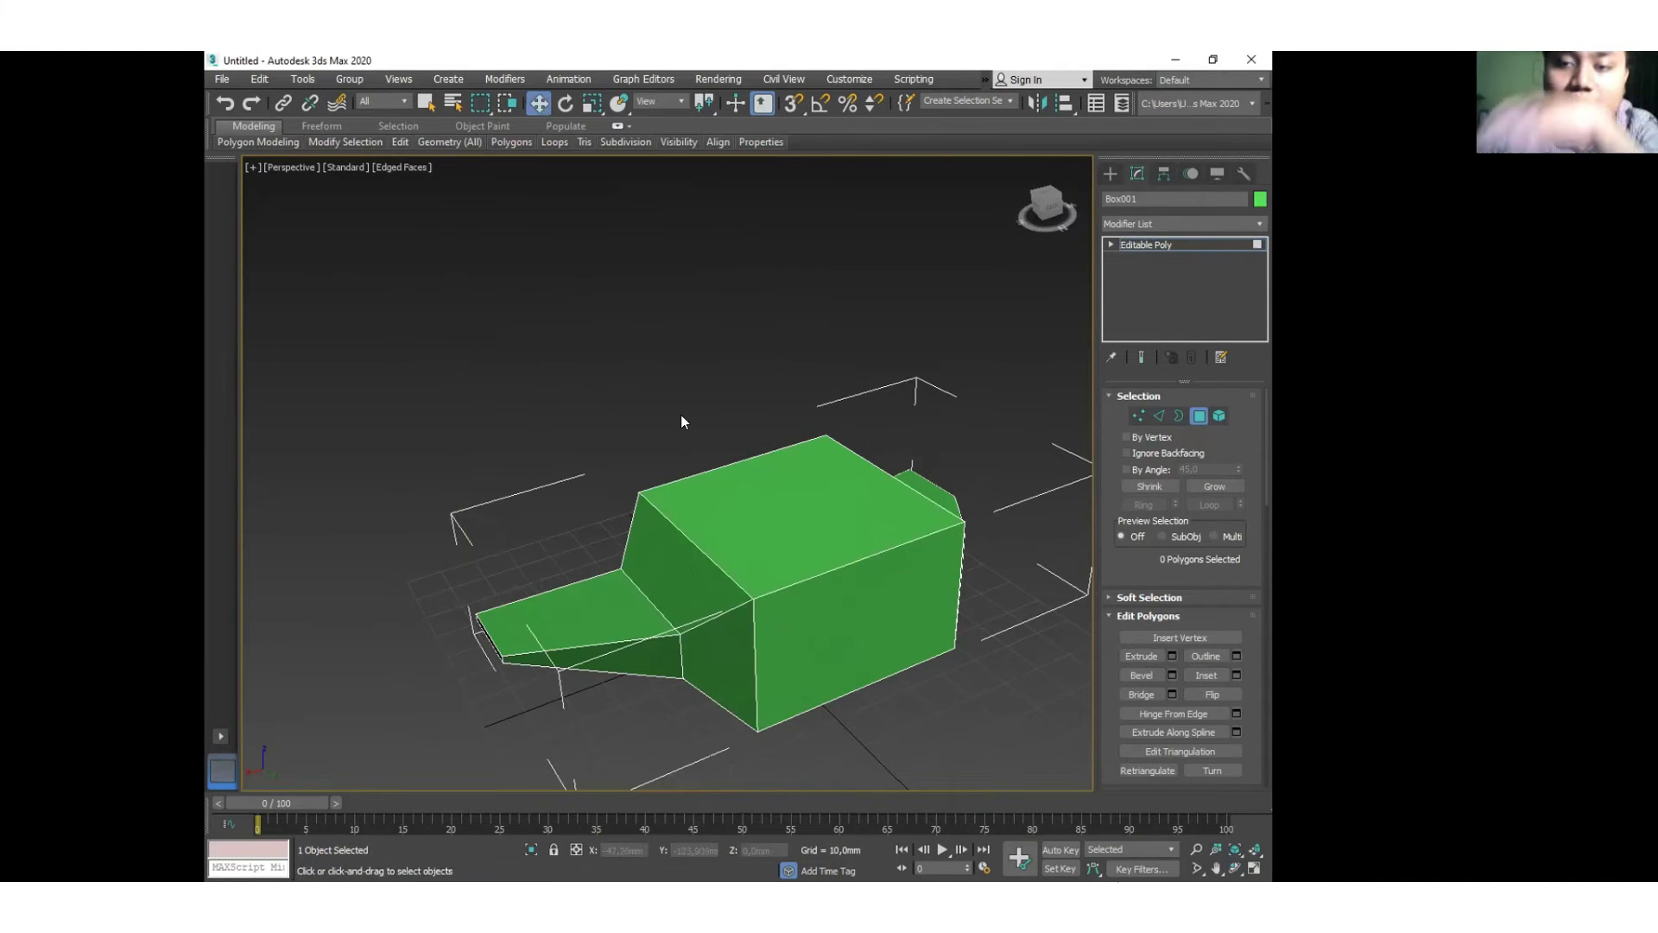
scroll(682, 421, "down", 5)
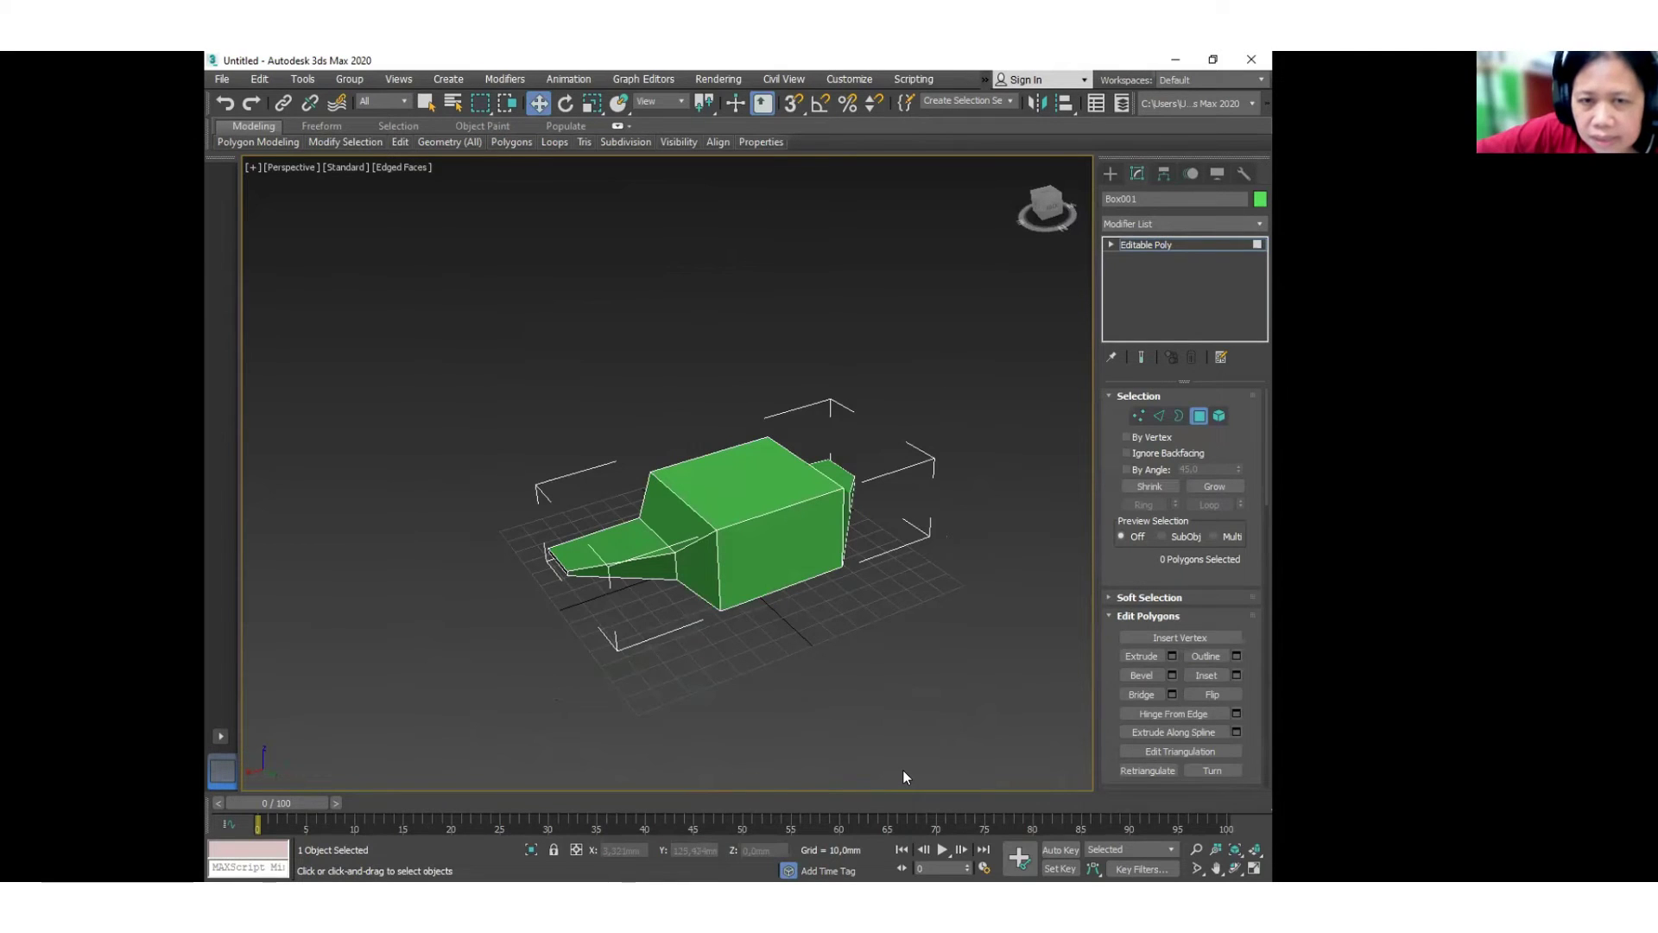
scroll(803, 605, "up", 2)
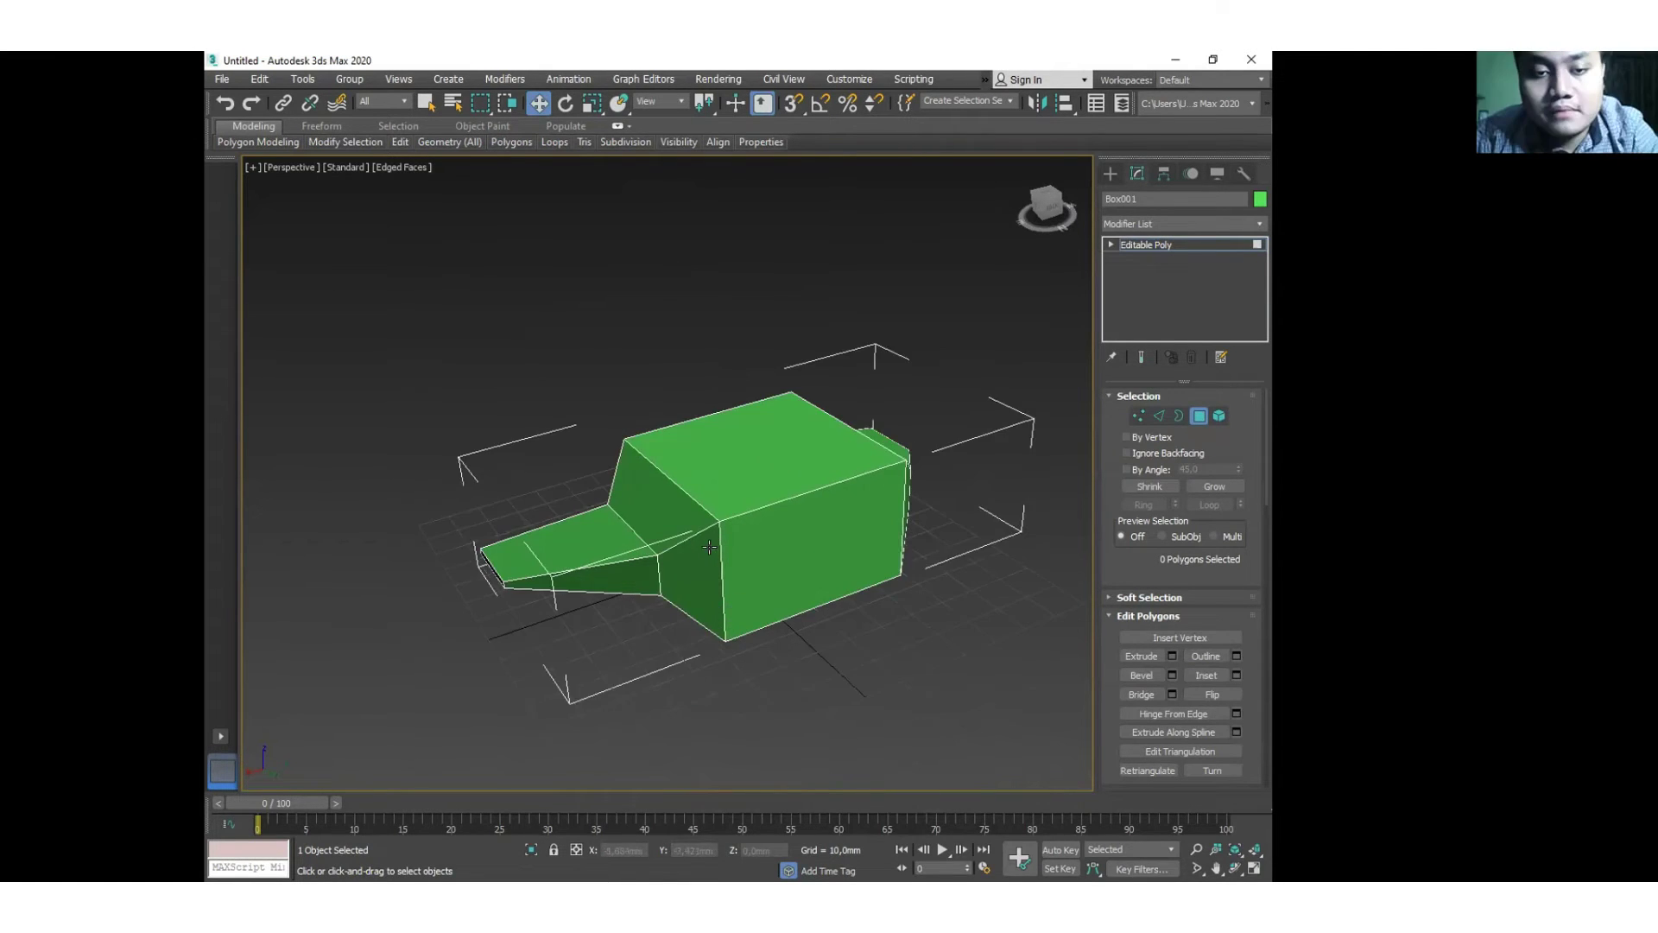
scroll(769, 587, "up", 2)
scroll(766, 591, "up", 2)
scroll(766, 590, "down", 2)
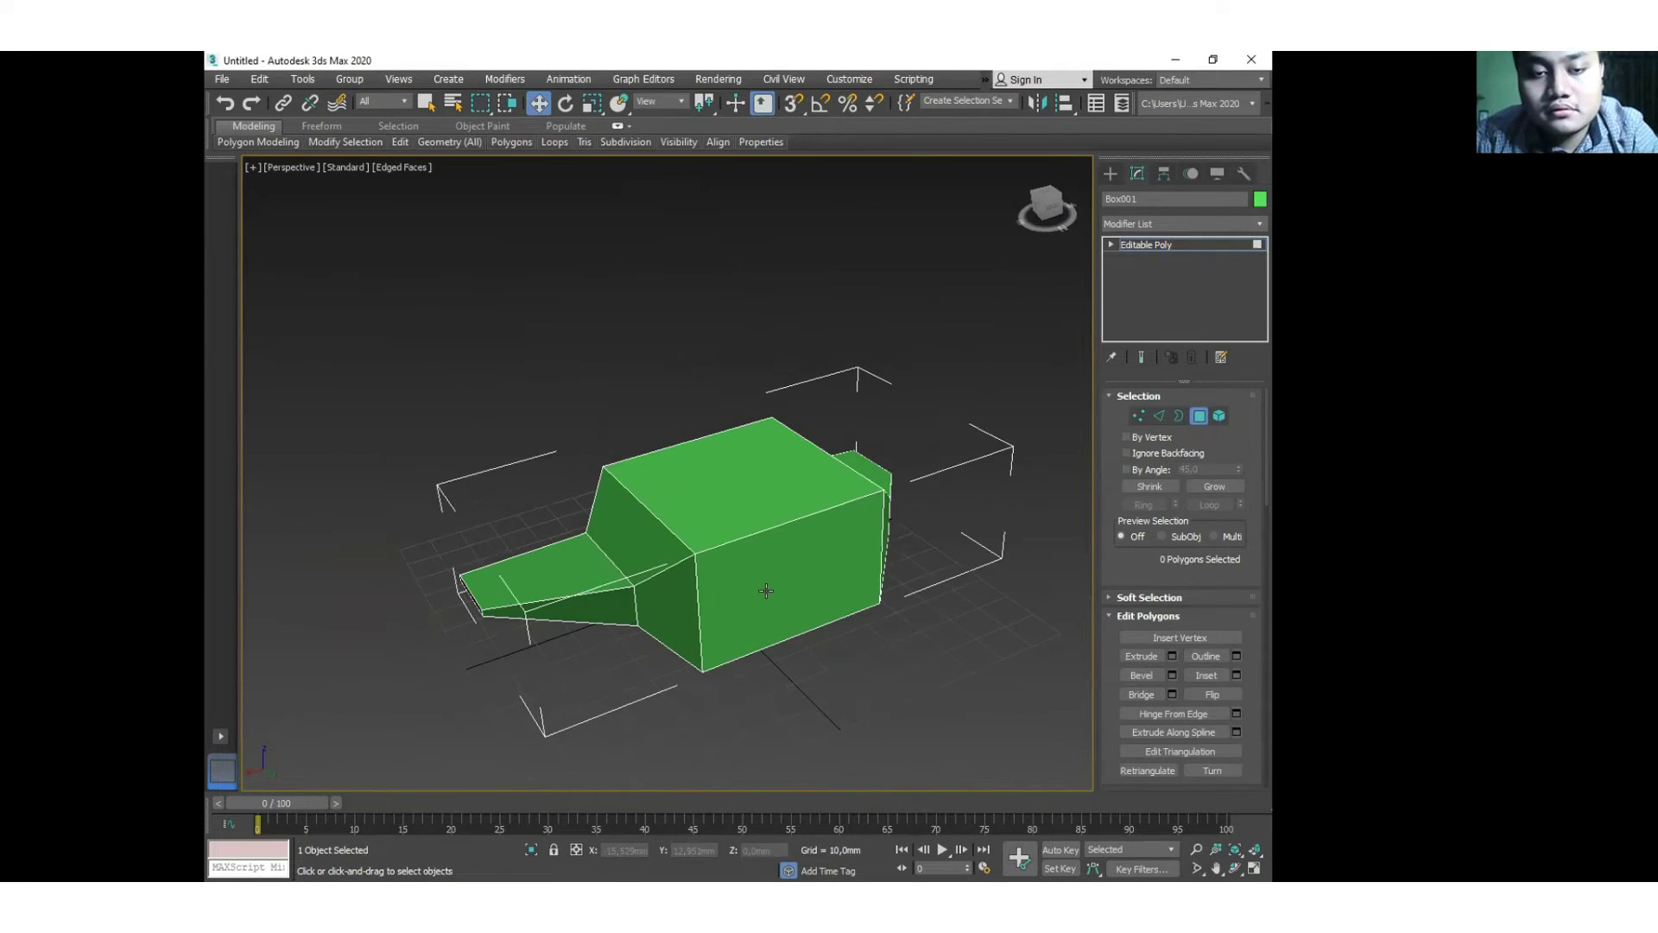
scroll(766, 591, "up", 2)
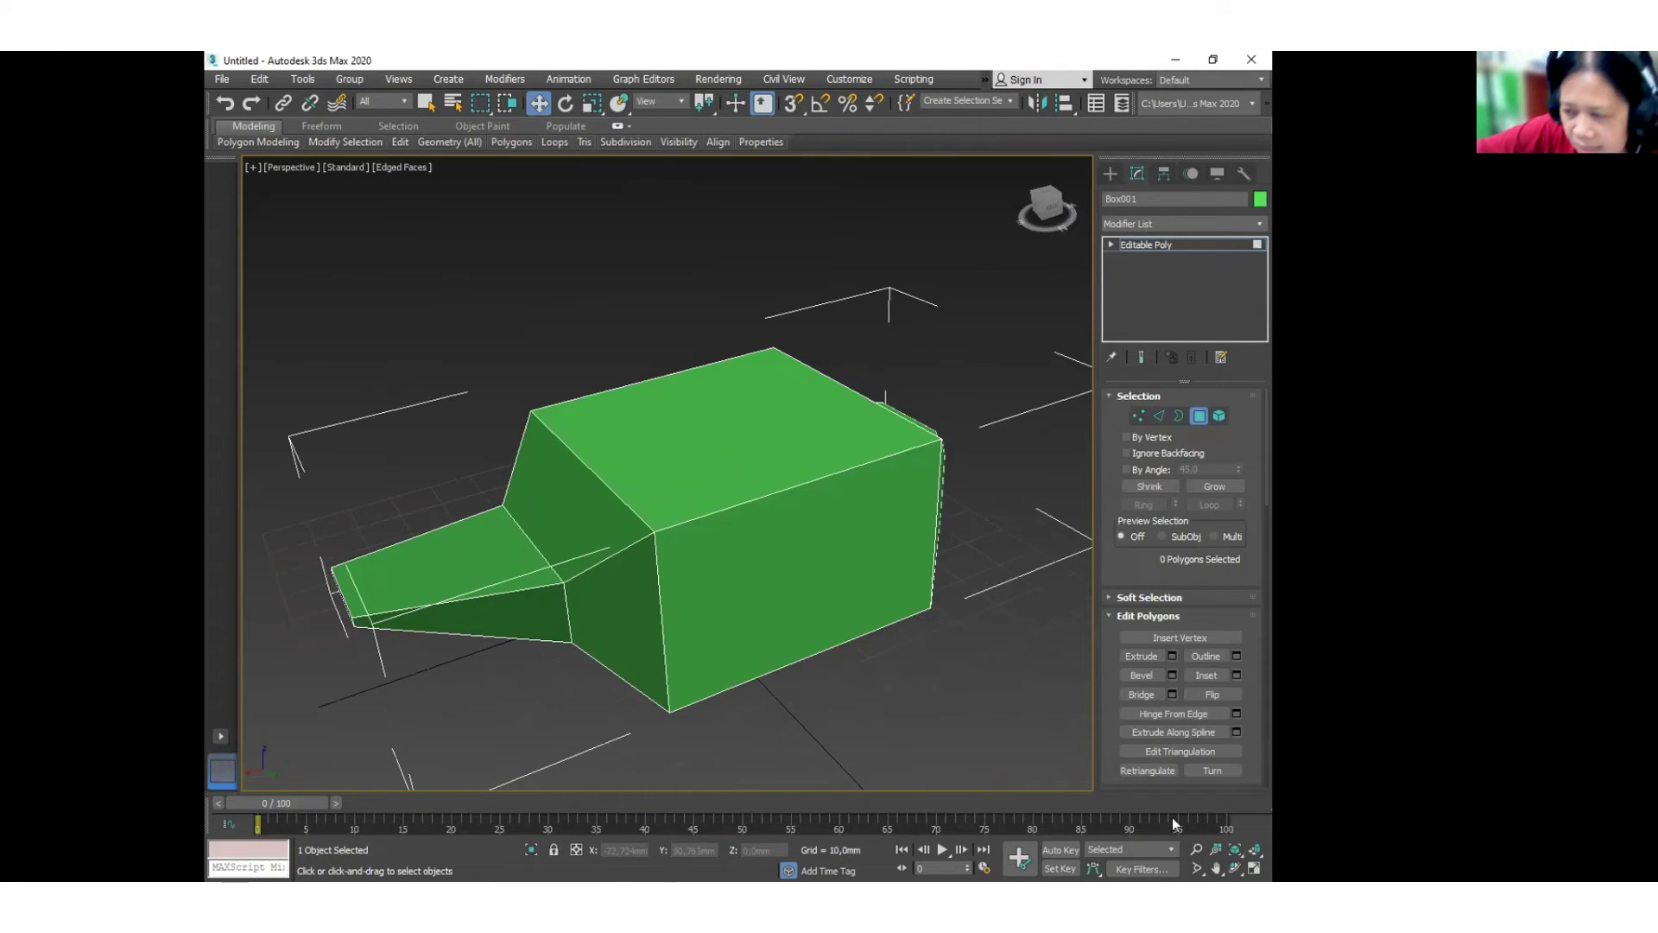
mouse_move(799, 713)
middle_mouse_down()
mouse_move(846, 701)
mouse_move(824, 708)
middle_mouse_up()
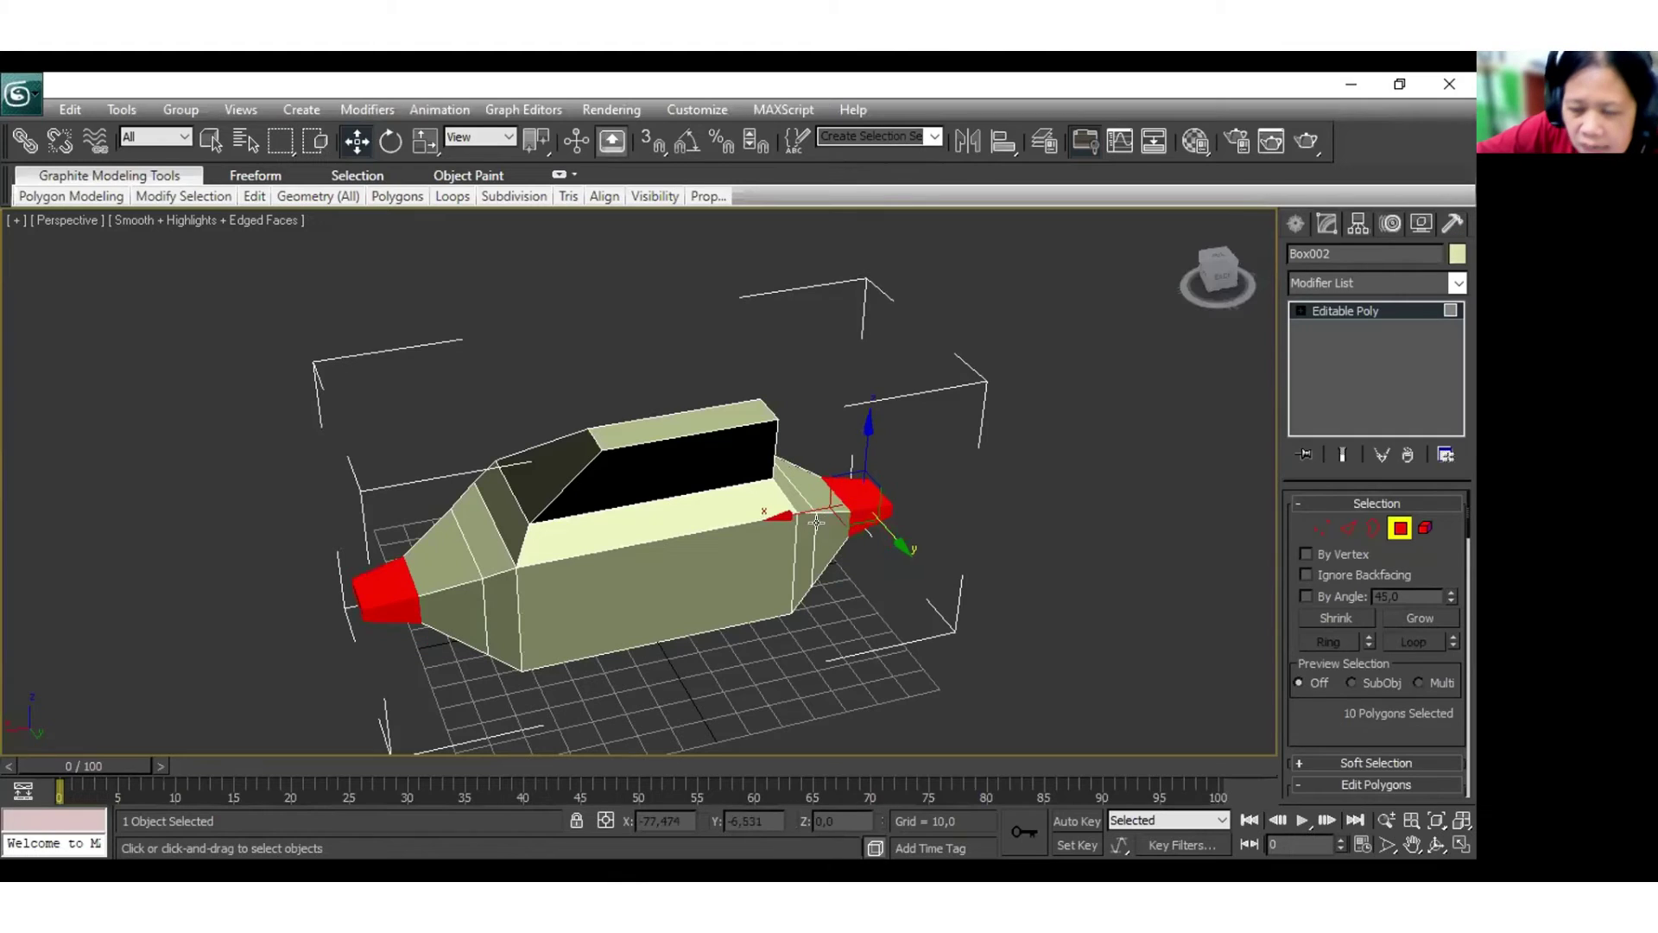
Try to select the sloping polygons around the side fins of the beige Box002 model.
left_click(835, 503)
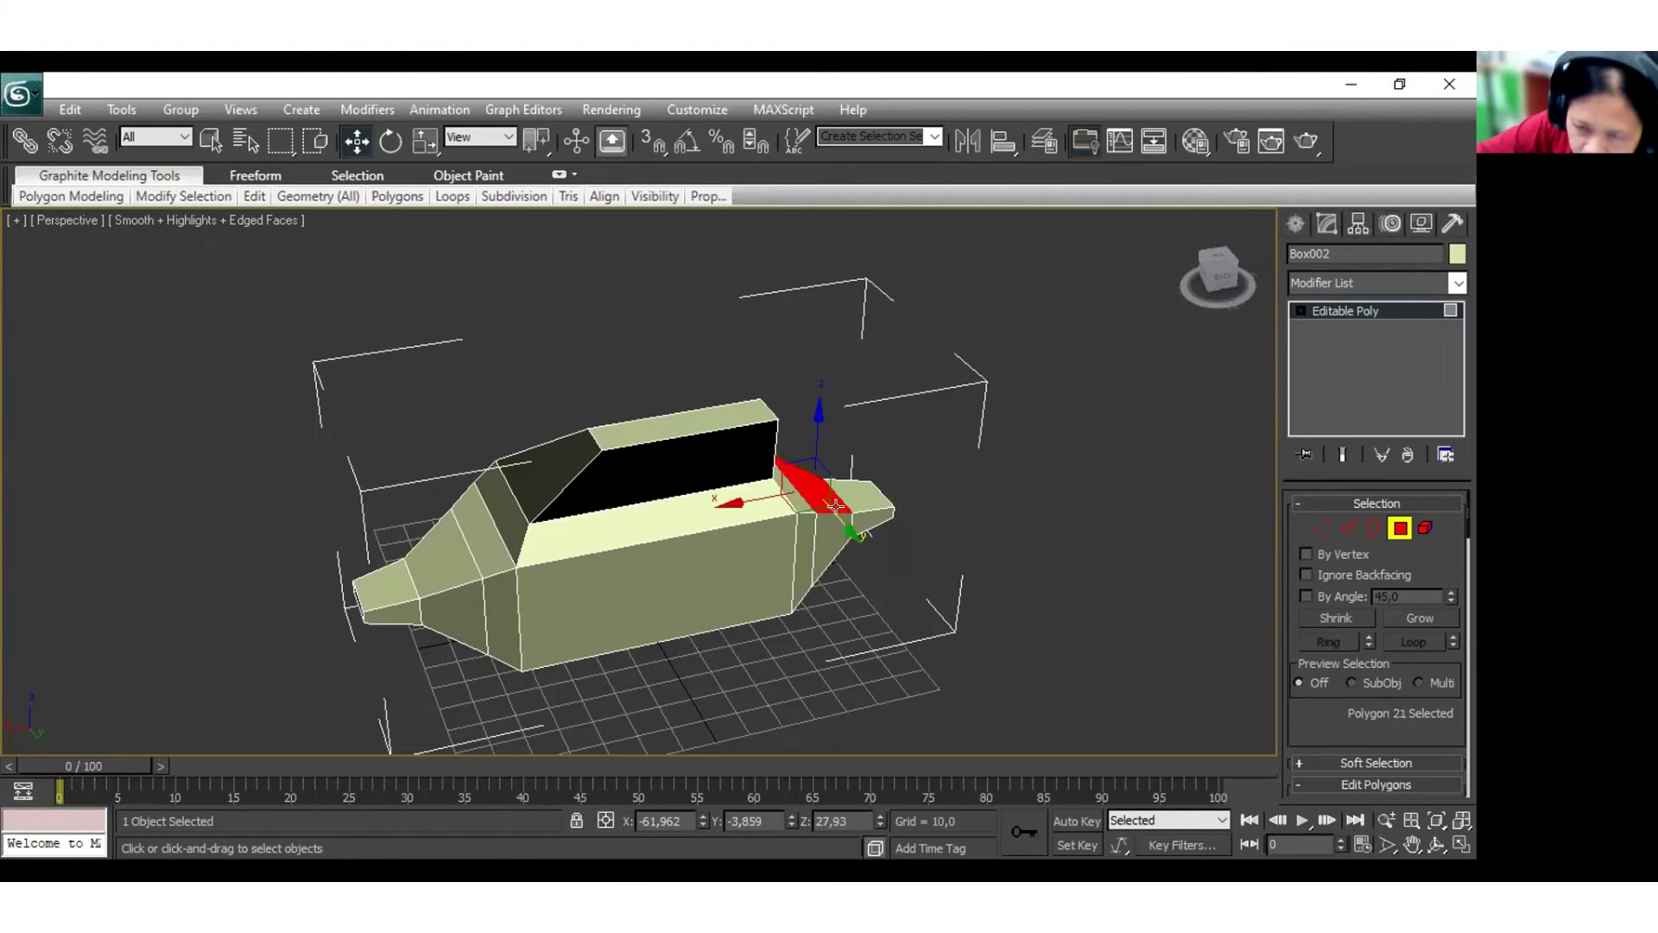
middle_click_drag(993, 637, 774, 455)
left_click(629, 418, "ctrl")
middle_click_drag(630, 418, 510, 483, "alt")
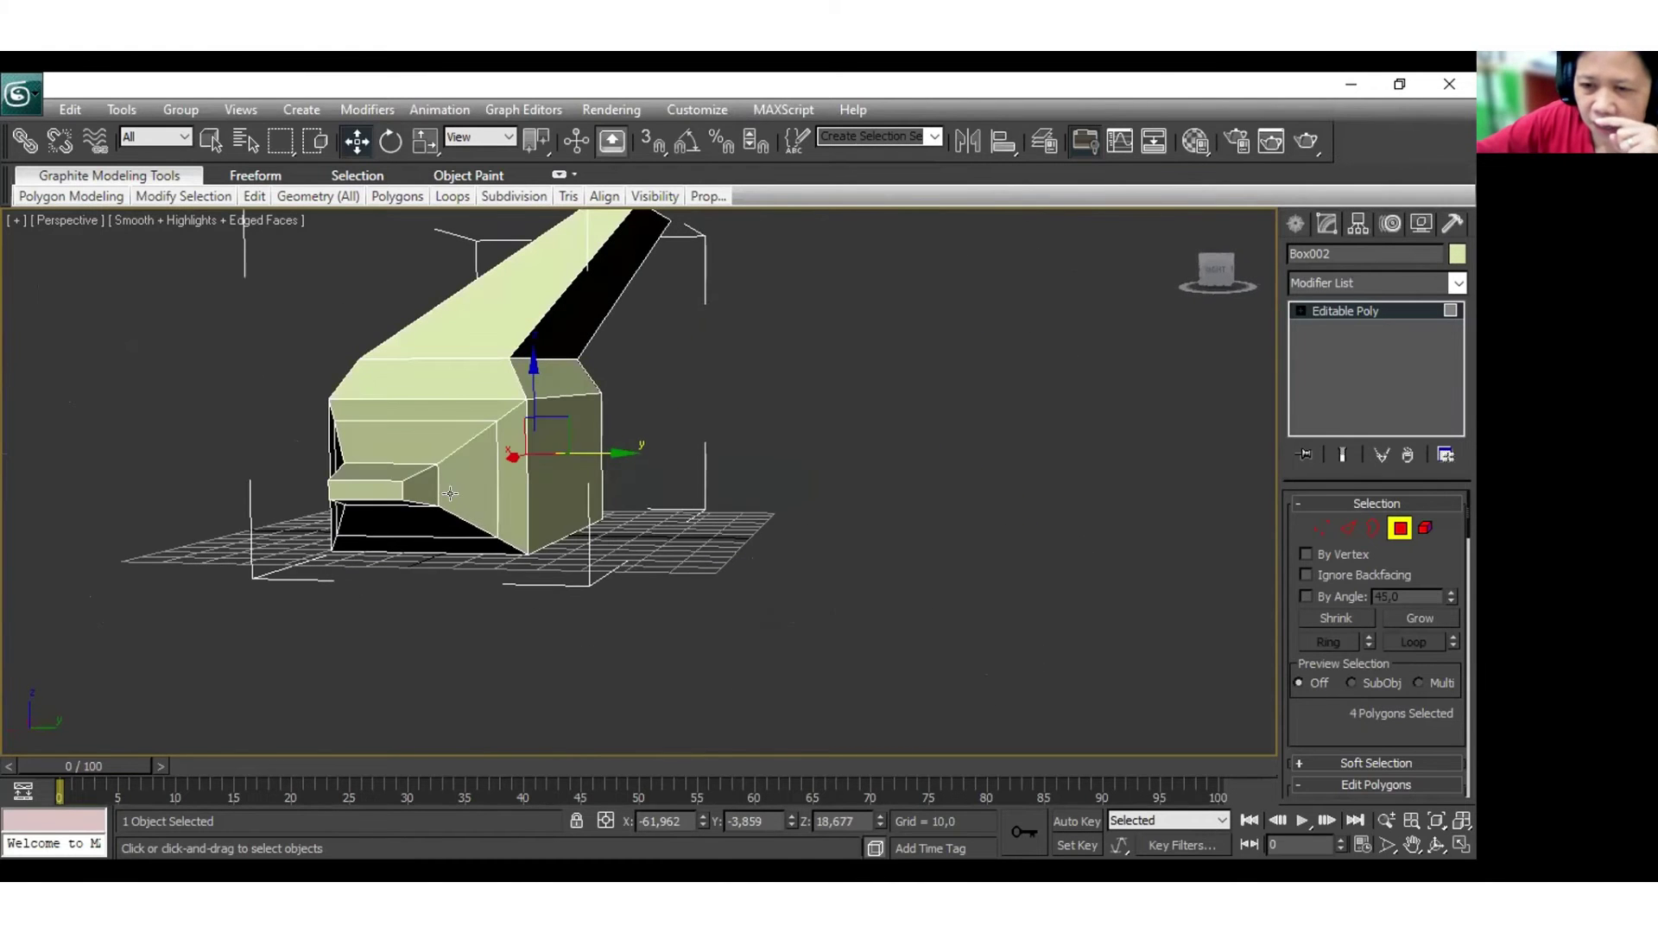
left_click(467, 473, "ctrl")
left_click(413, 430, "ctrl")
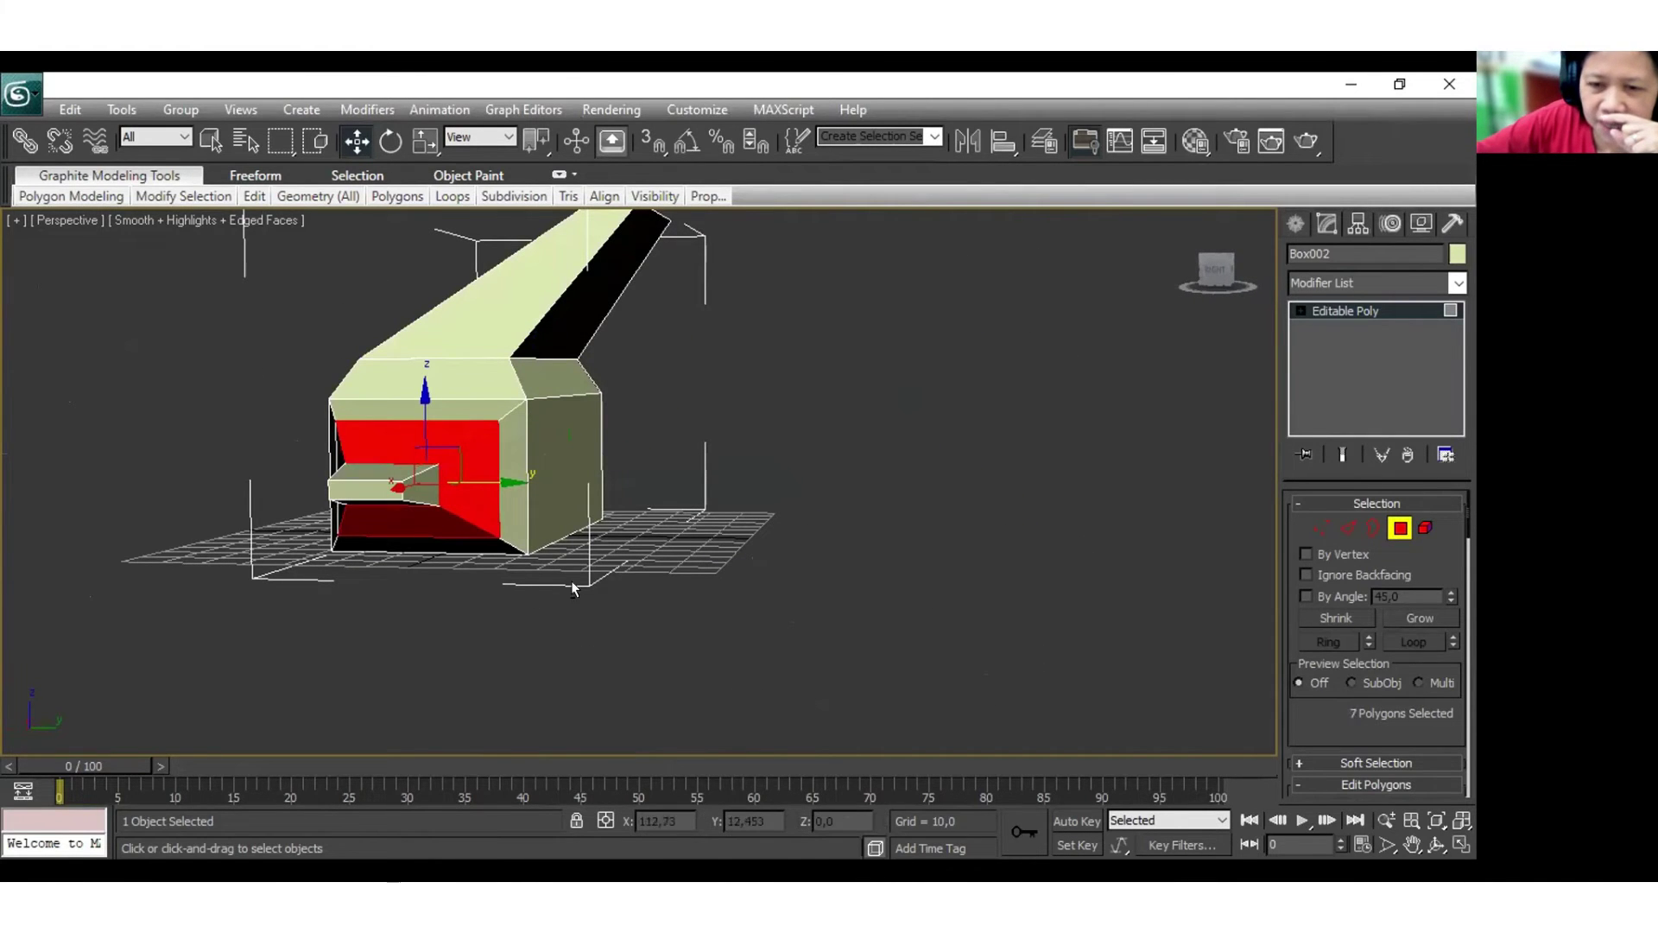
Select the two small tip faces at opposite ends of the beige model's side fins.
middle_click_drag(437, 615, 907, 593, "alt")
left_click(907, 592)
middle_click_drag(599, 601, 658, 380, "alt")
left_click(724, 449)
left_click(735, 445, "ctrl")
left_click(739, 464, "ctrl")
left_click(722, 438, "ctrl")
left_click(744, 417, "ctrl")
middle_click_drag(640, 502, 573, 585, "alt")
left_click(713, 615)
left_click(711, 453)
key("ctrl+z")
middle_click_drag(702, 562, 1423, 527, "alt")
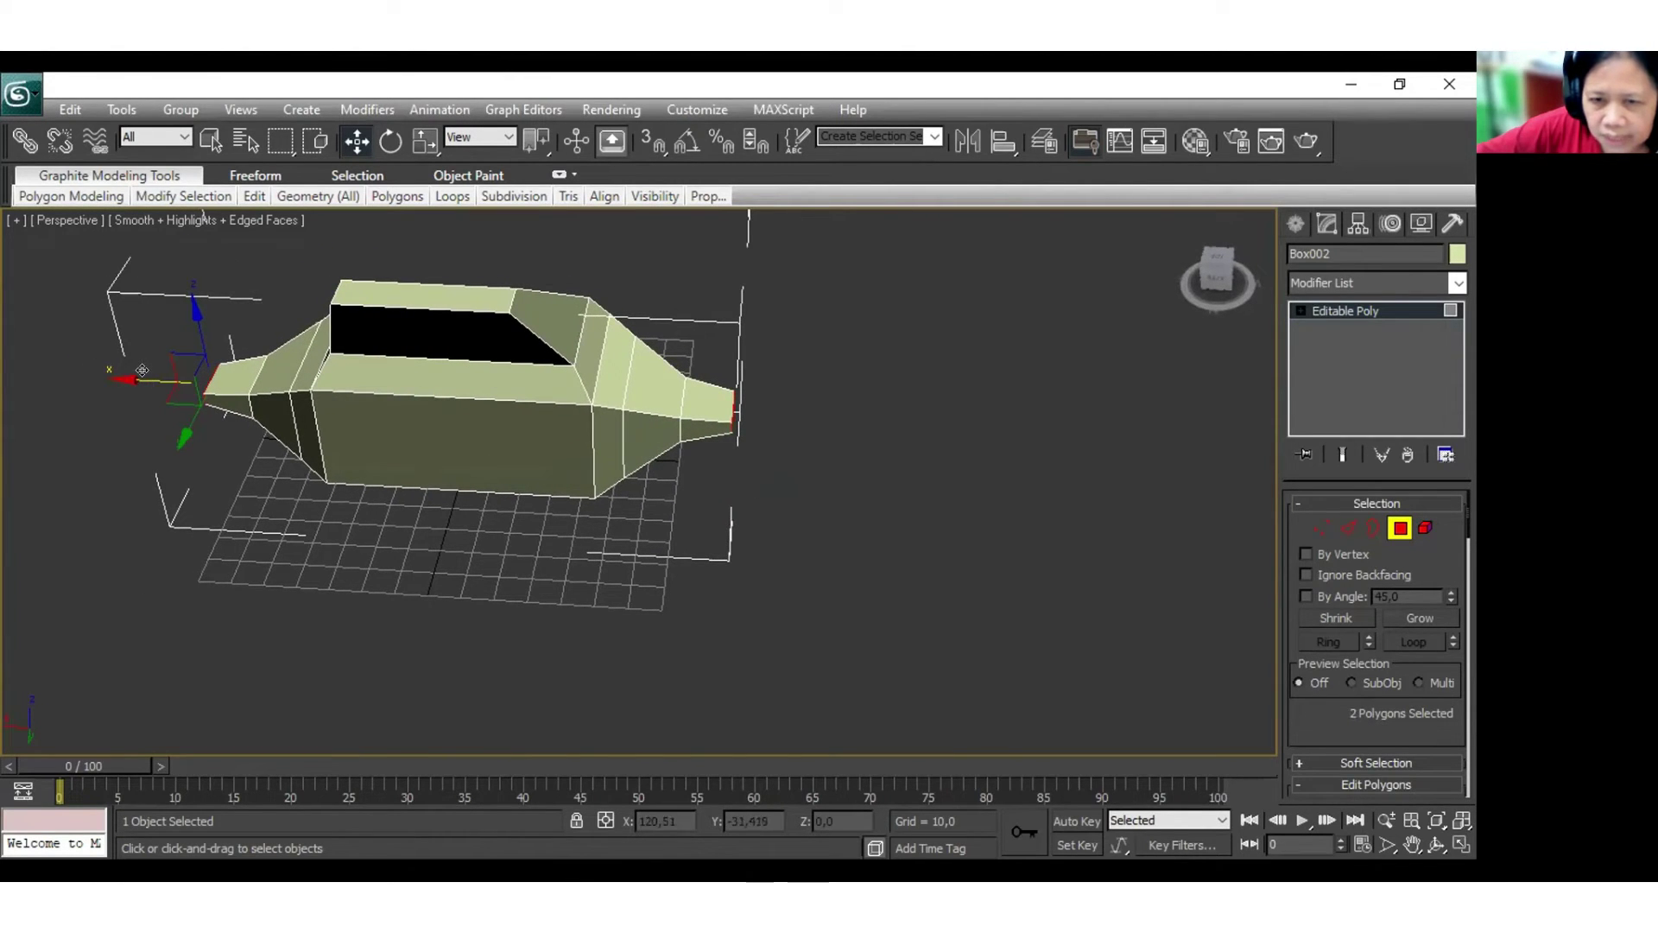
Try to pull both fin tip faces of the beige model far out along the Y axis, and undo it.
mouse_move(168, 370)
left_mouse_down()
mouse_move(99, 396)
mouse_move(167, 390)
left_mouse_up()
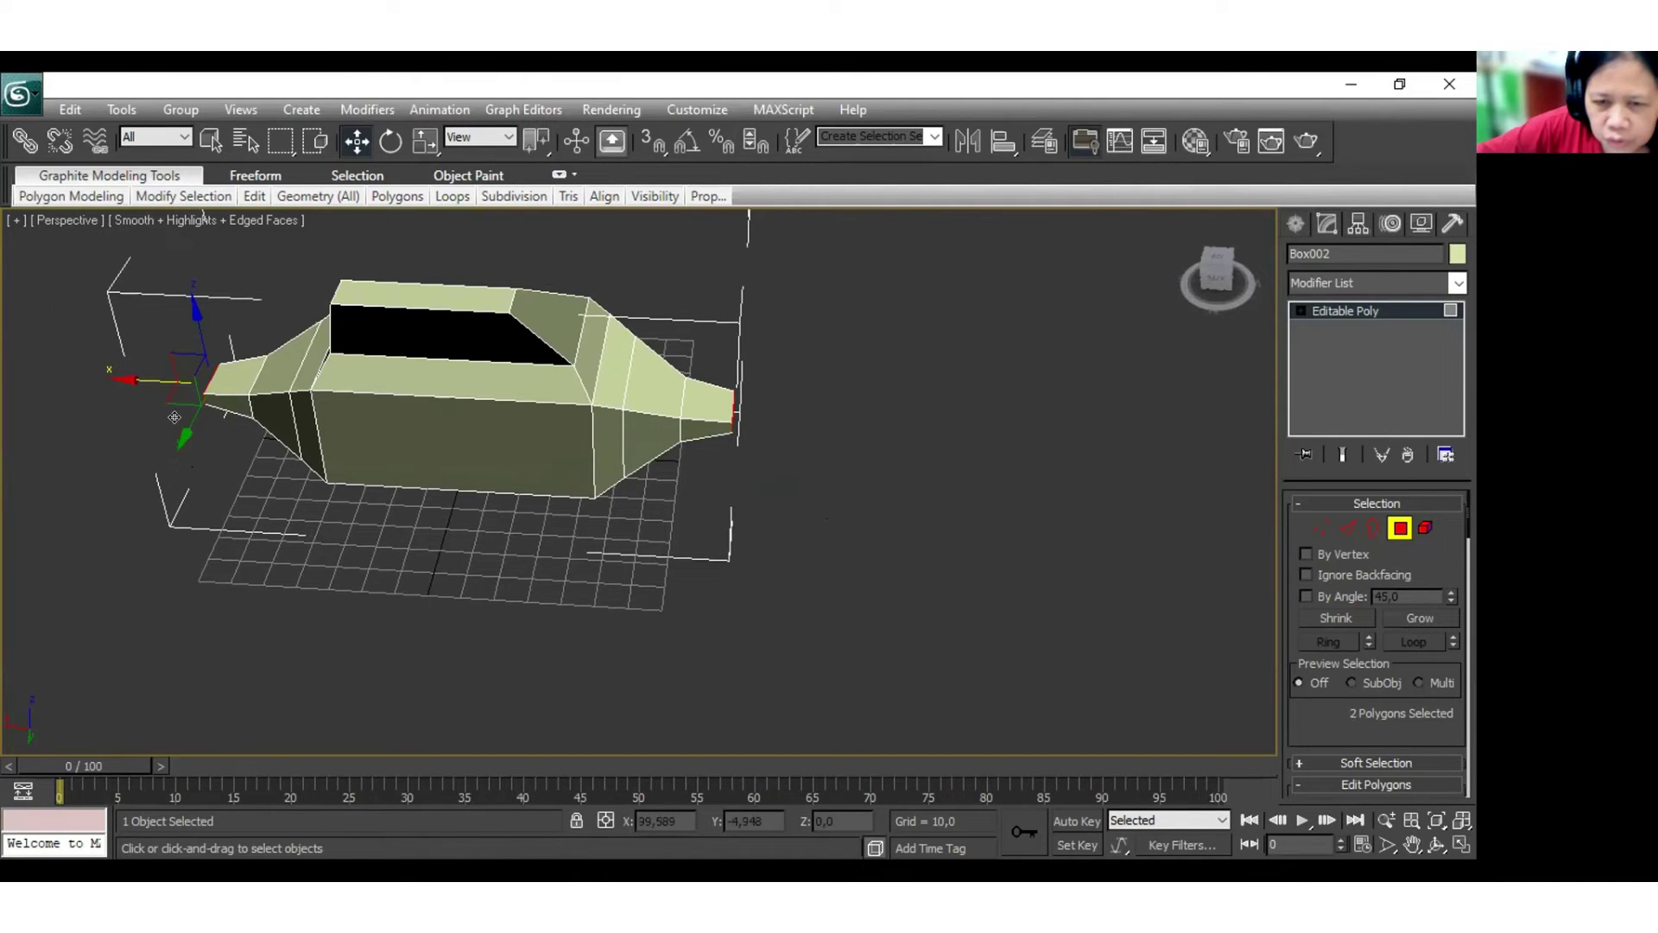
left_click_drag(175, 417, 561, 303)
middle_click_drag(817, 527, 537, 541, "alt")
left_click(537, 541)
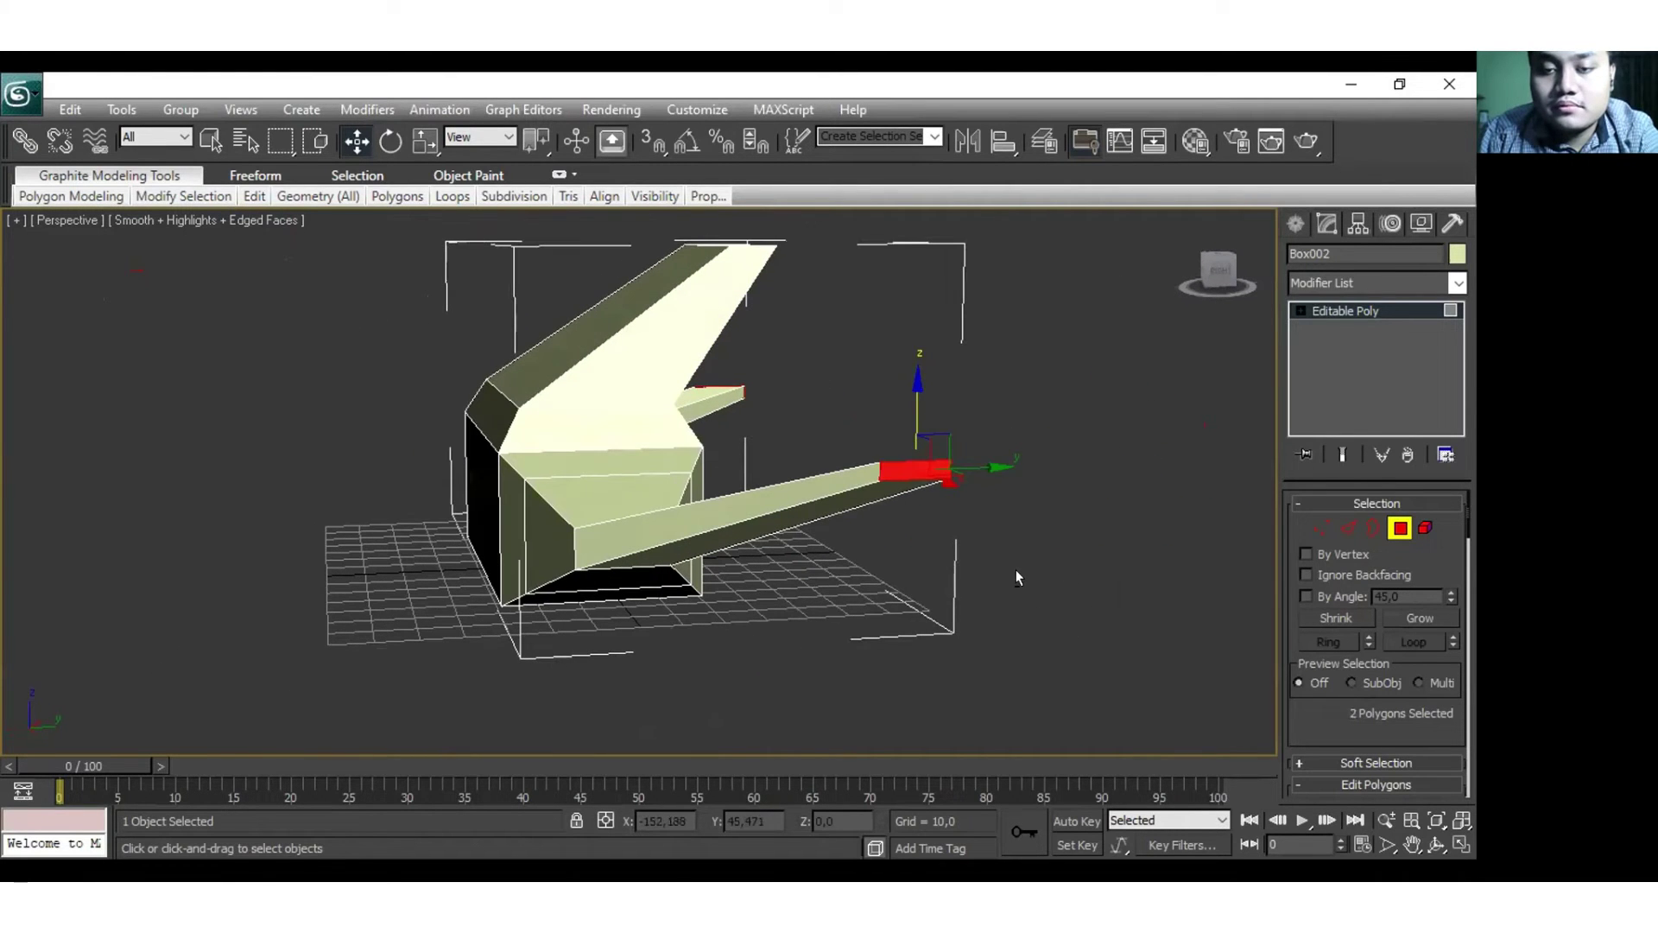
middle_click_drag(882, 568, 899, 449, "alt")
key("ctrl+z")
Lower both tip faces of the beige model by about 8.4 units along Z so the side fins slope downward.
left_click(798, 561)
middle_click_drag(947, 476, 522, 369, "alt")
left_click(579, 463, "ctrl")
left_click_drag(522, 369, 565, 386)
middle_click_drag(929, 534, 713, 395, "alt")
left_click_drag(713, 395, 709, 398)
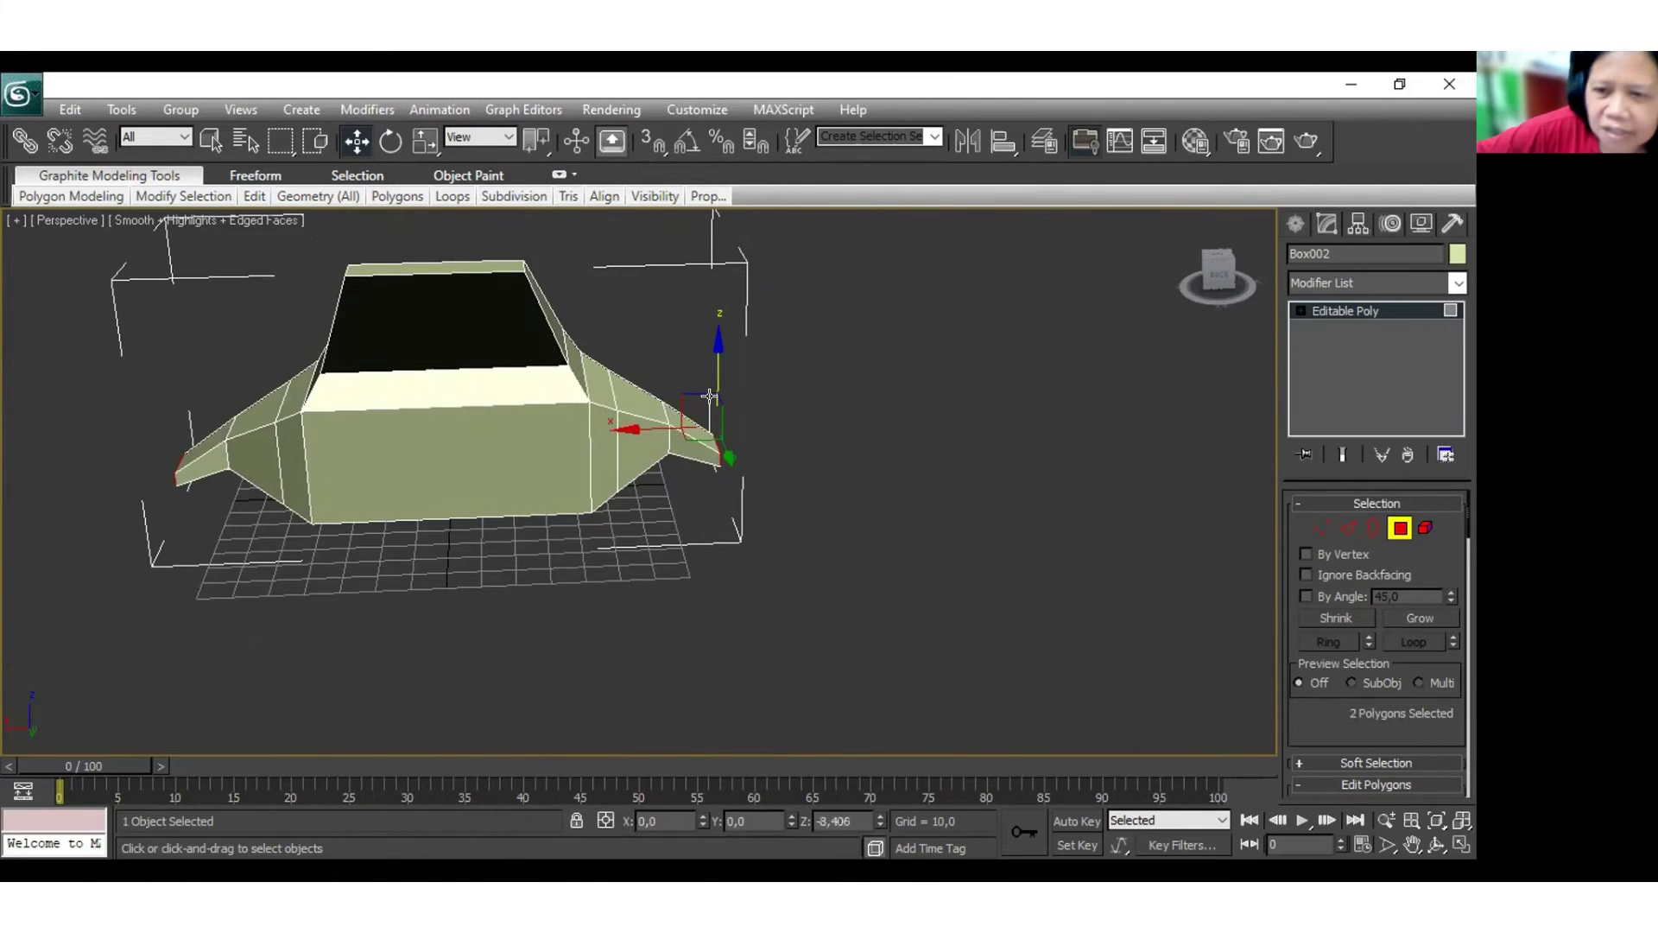
left_click(883, 508)
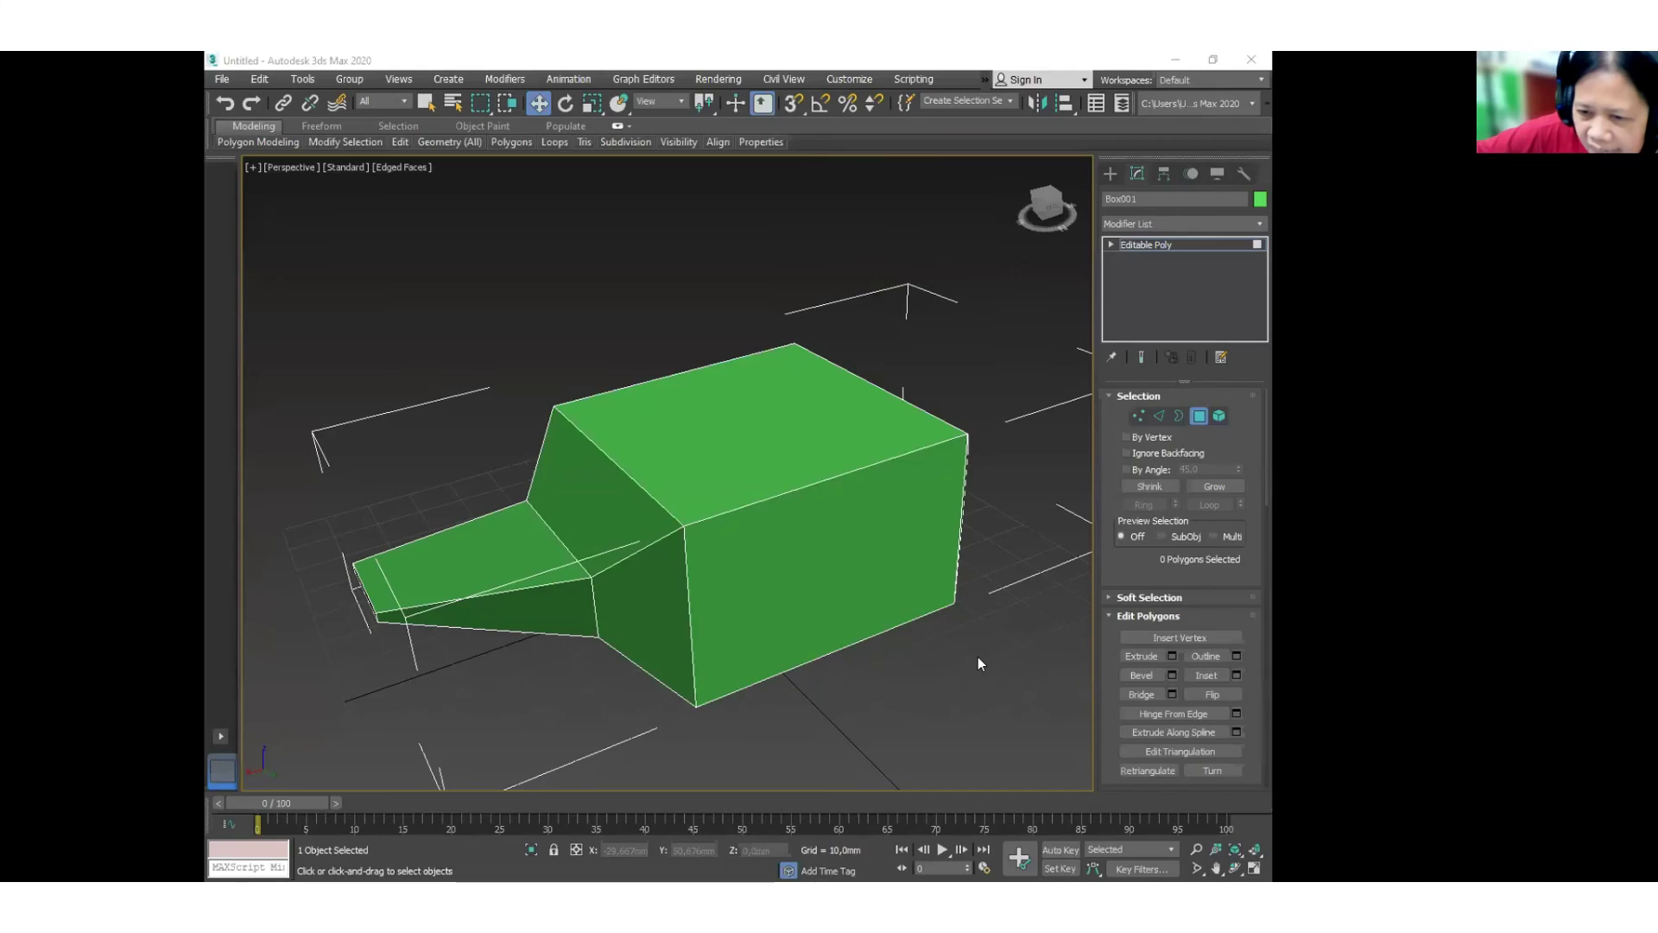
Bevel the green body's top face upward into a short sloping section and a tall tapering dorsal fin.
scroll(782, 467, "down", 3)
left_click(786, 450)
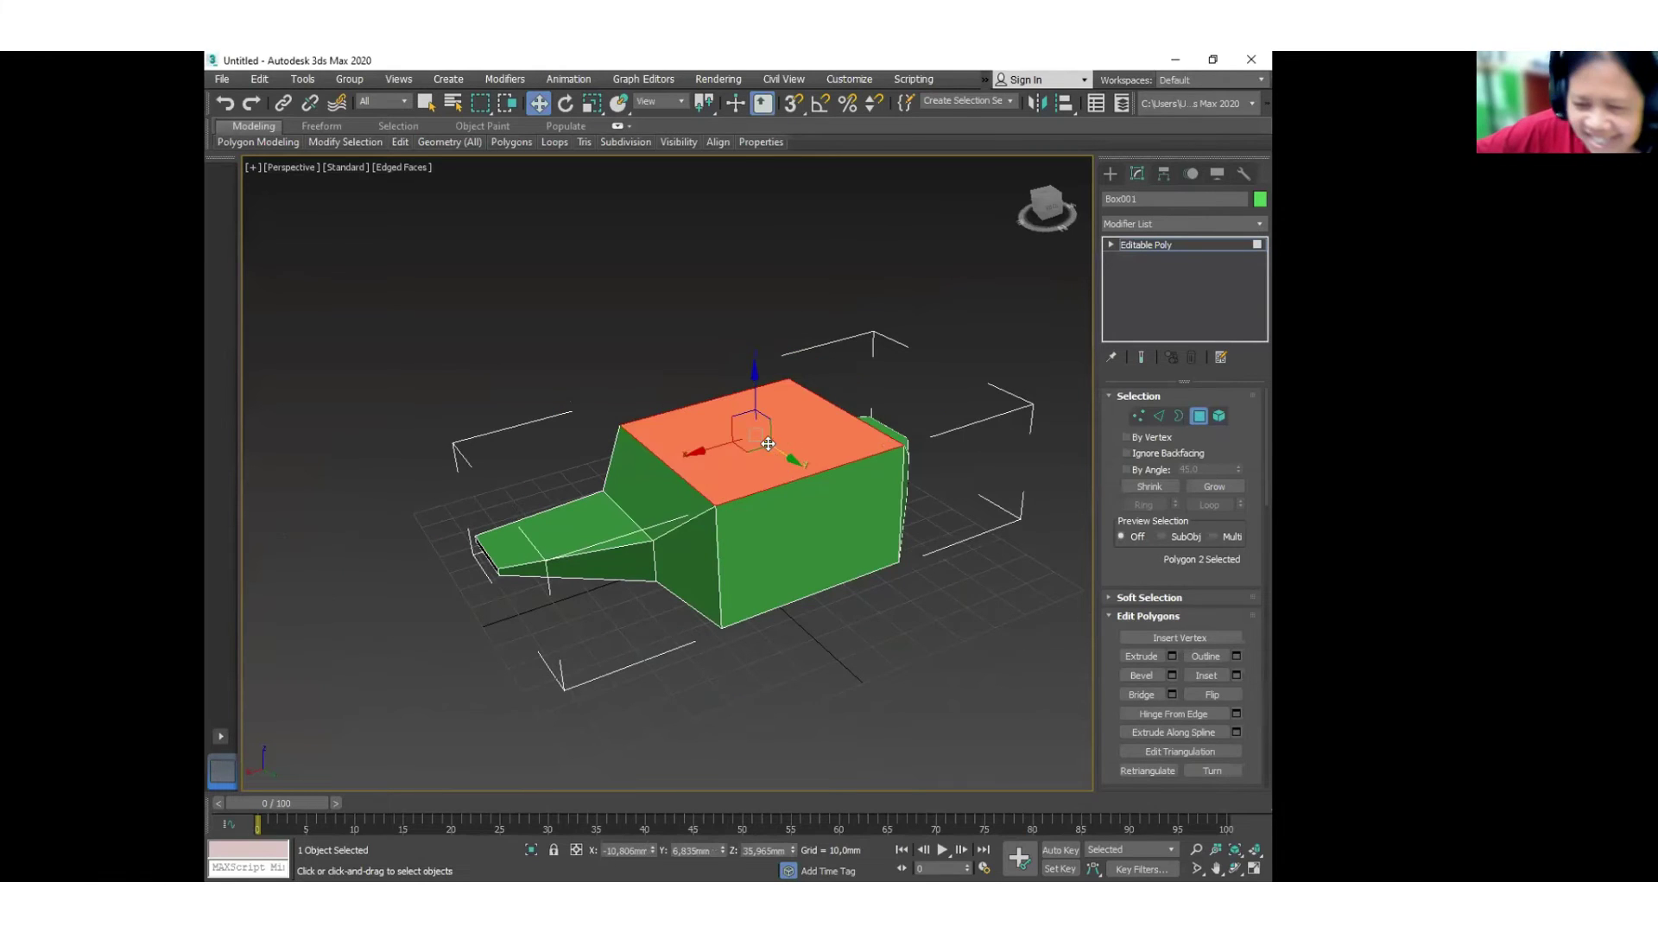
right_click(767, 444)
left_click(748, 500)
left_click_drag(749, 453, 769, 287)
left_click(770, 317)
Move the dorsal fin's top face backward to about Y -17.1 mm and Z 75.7 mm, and deselect the model.
left_click(543, 104)
left_click_drag(775, 302, 728, 280)
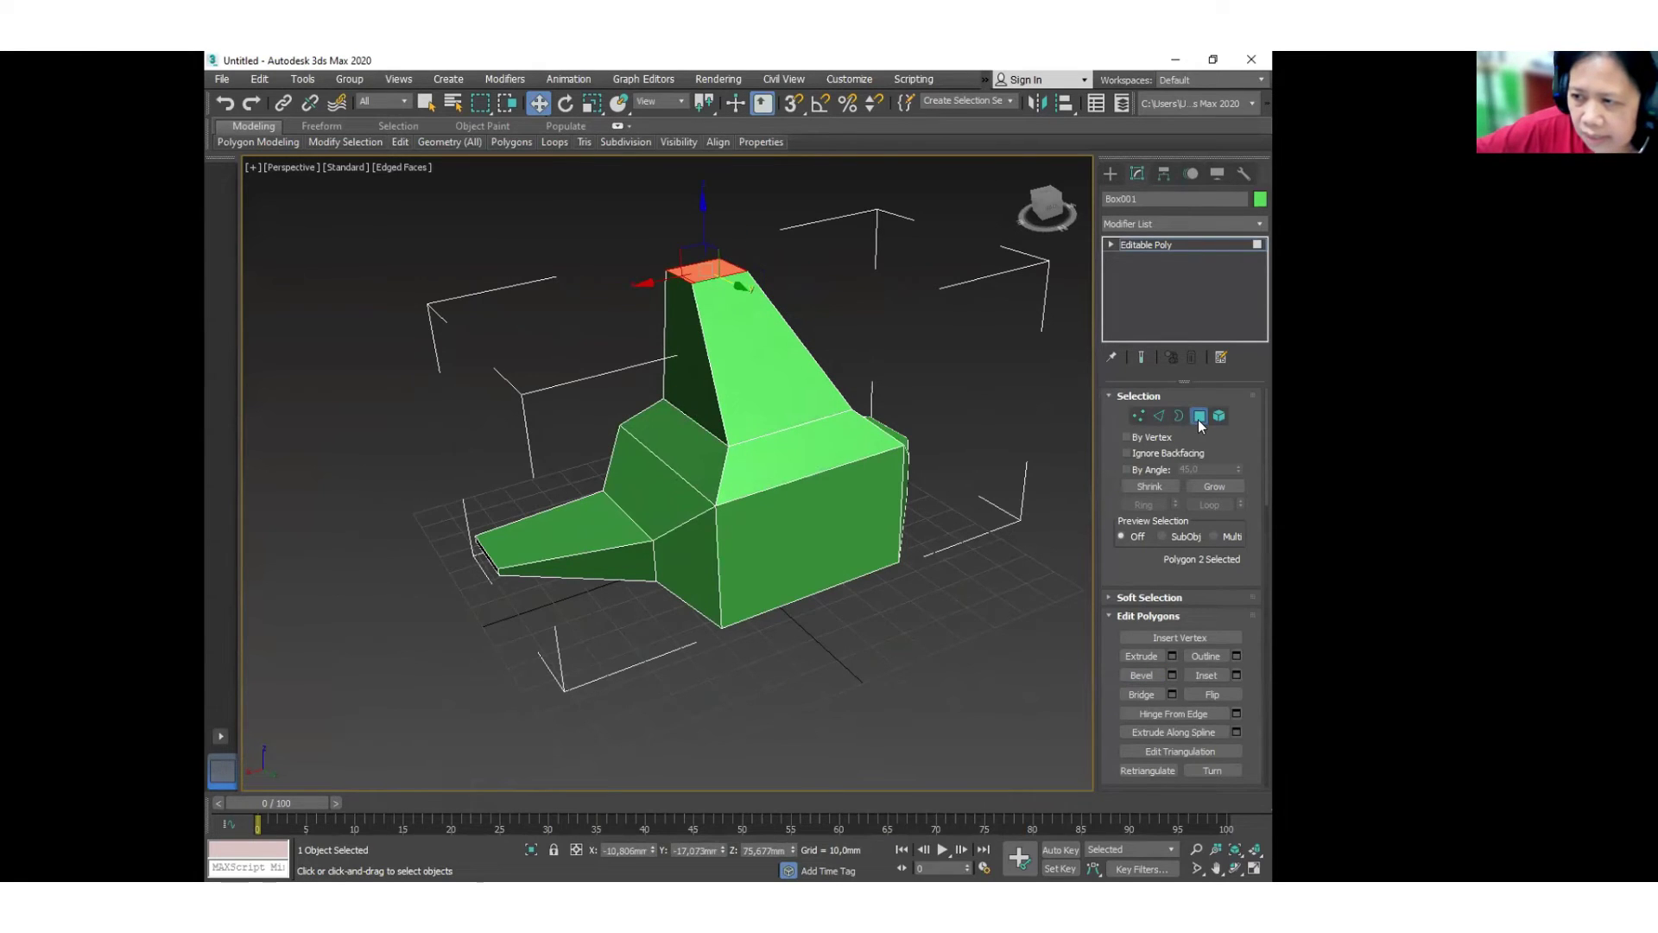
left_click(1059, 567)
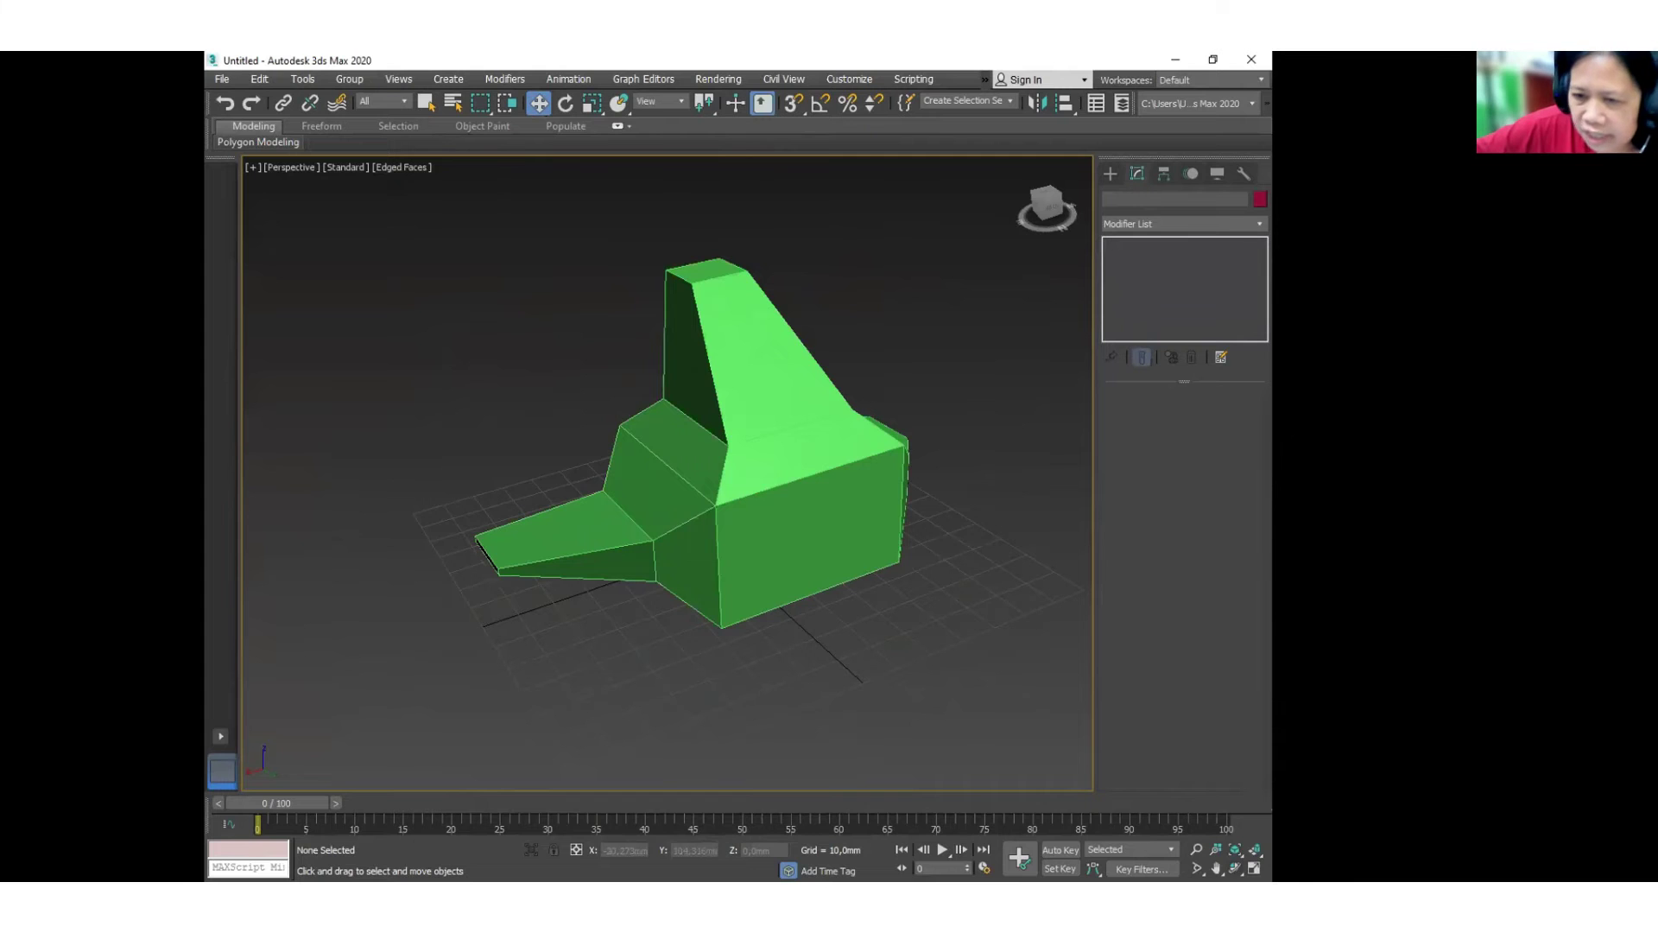
Select the flat side face of the green body that the fins sweep toward at polygon level.
left_click_drag(608, 598, 786, 557)
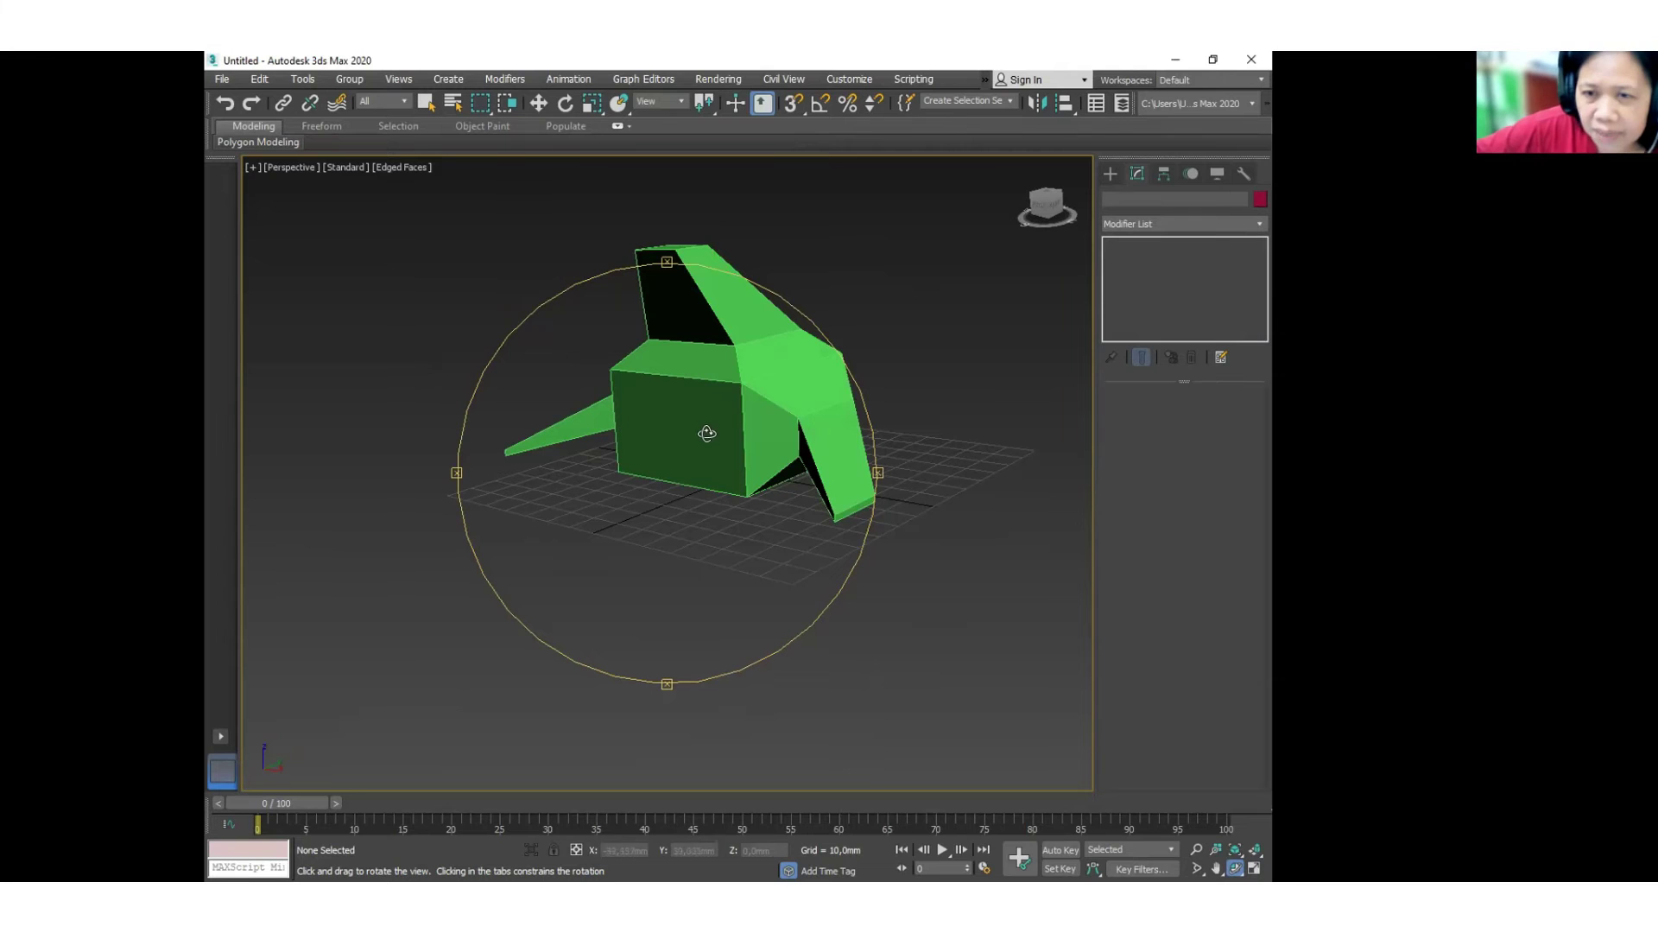
left_click_drag(875, 475, 847, 477)
right_click(898, 484)
middle_click_drag(899, 484, 908, 570)
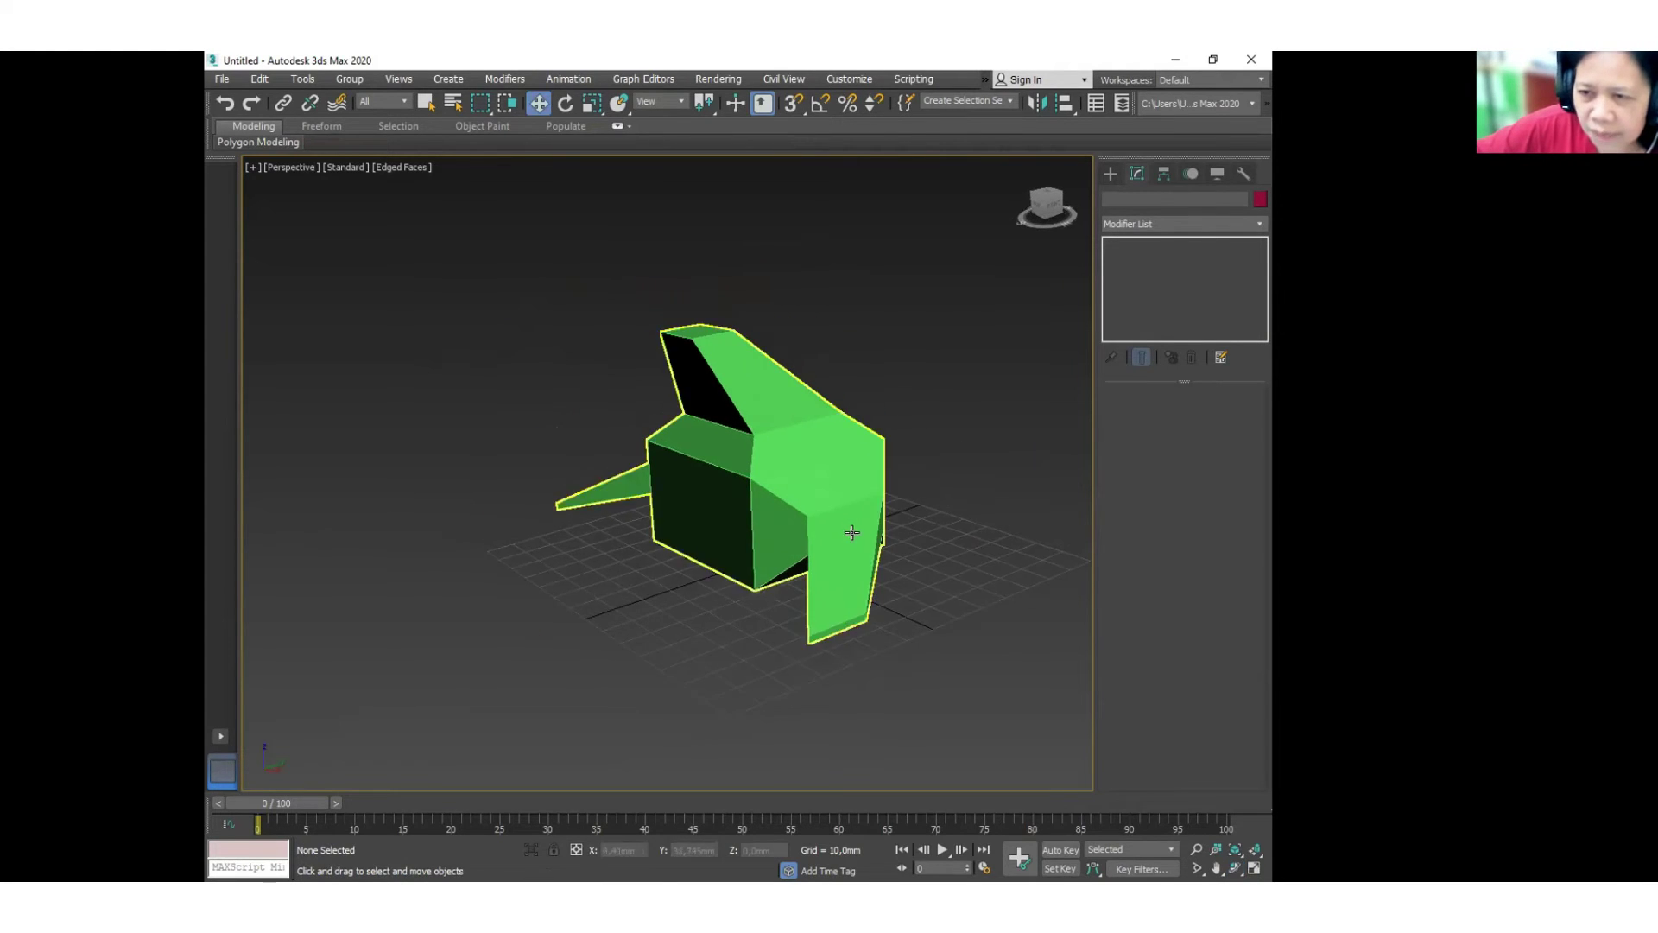
scroll(853, 533, "up", 3)
left_click(774, 477)
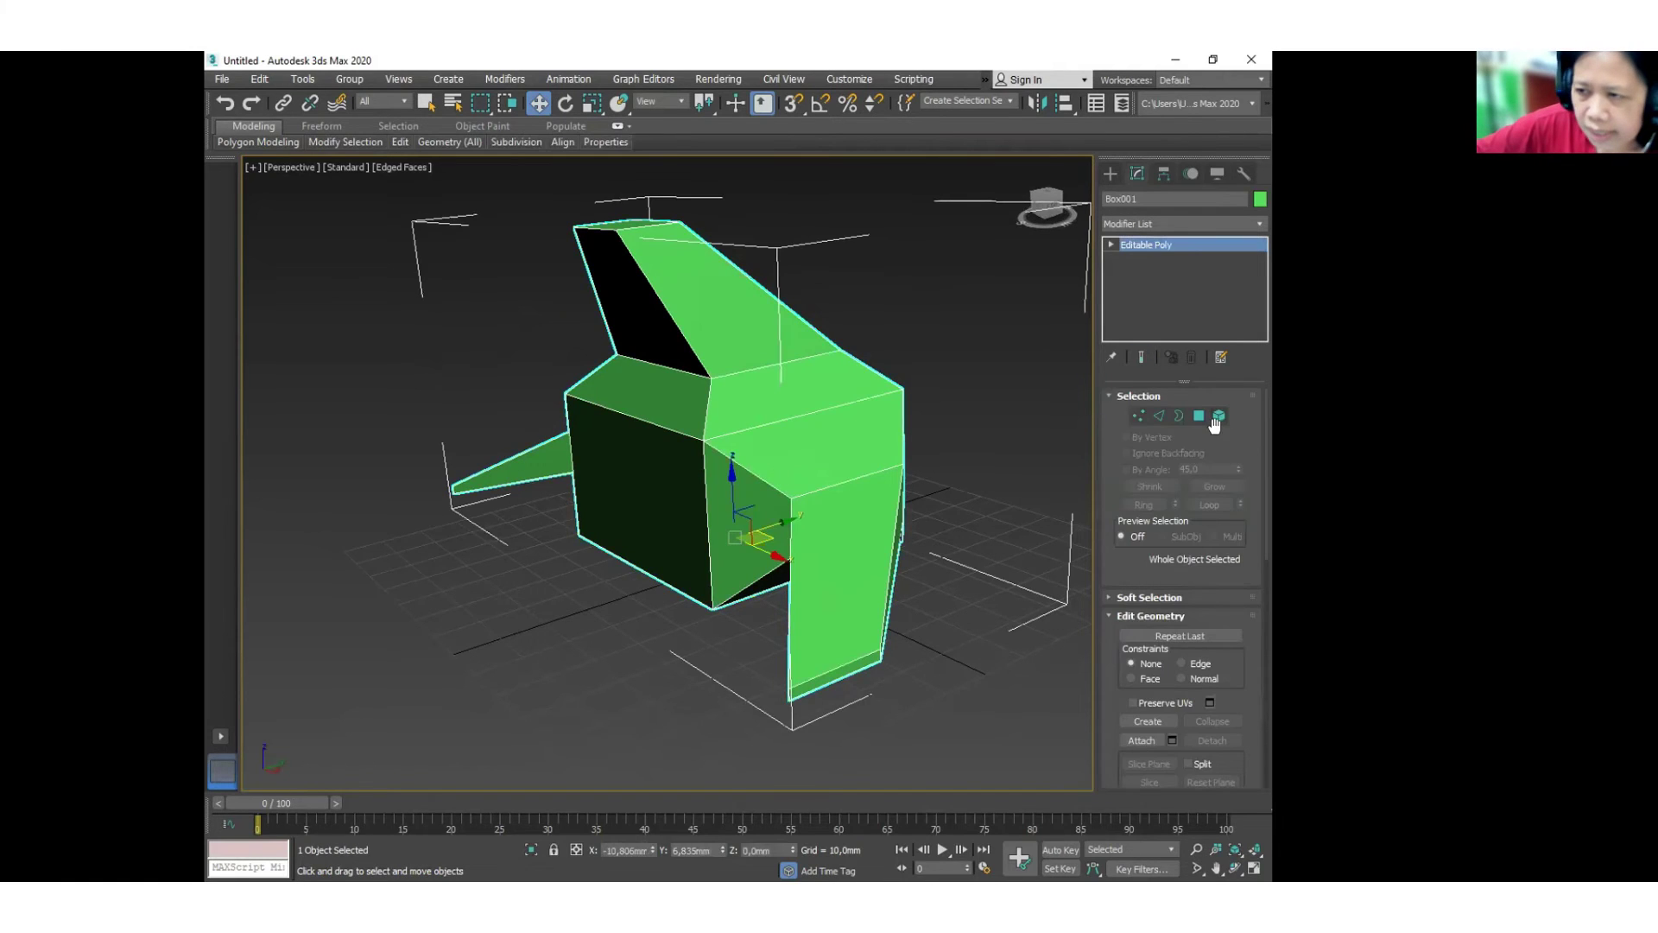
left_click(1198, 417)
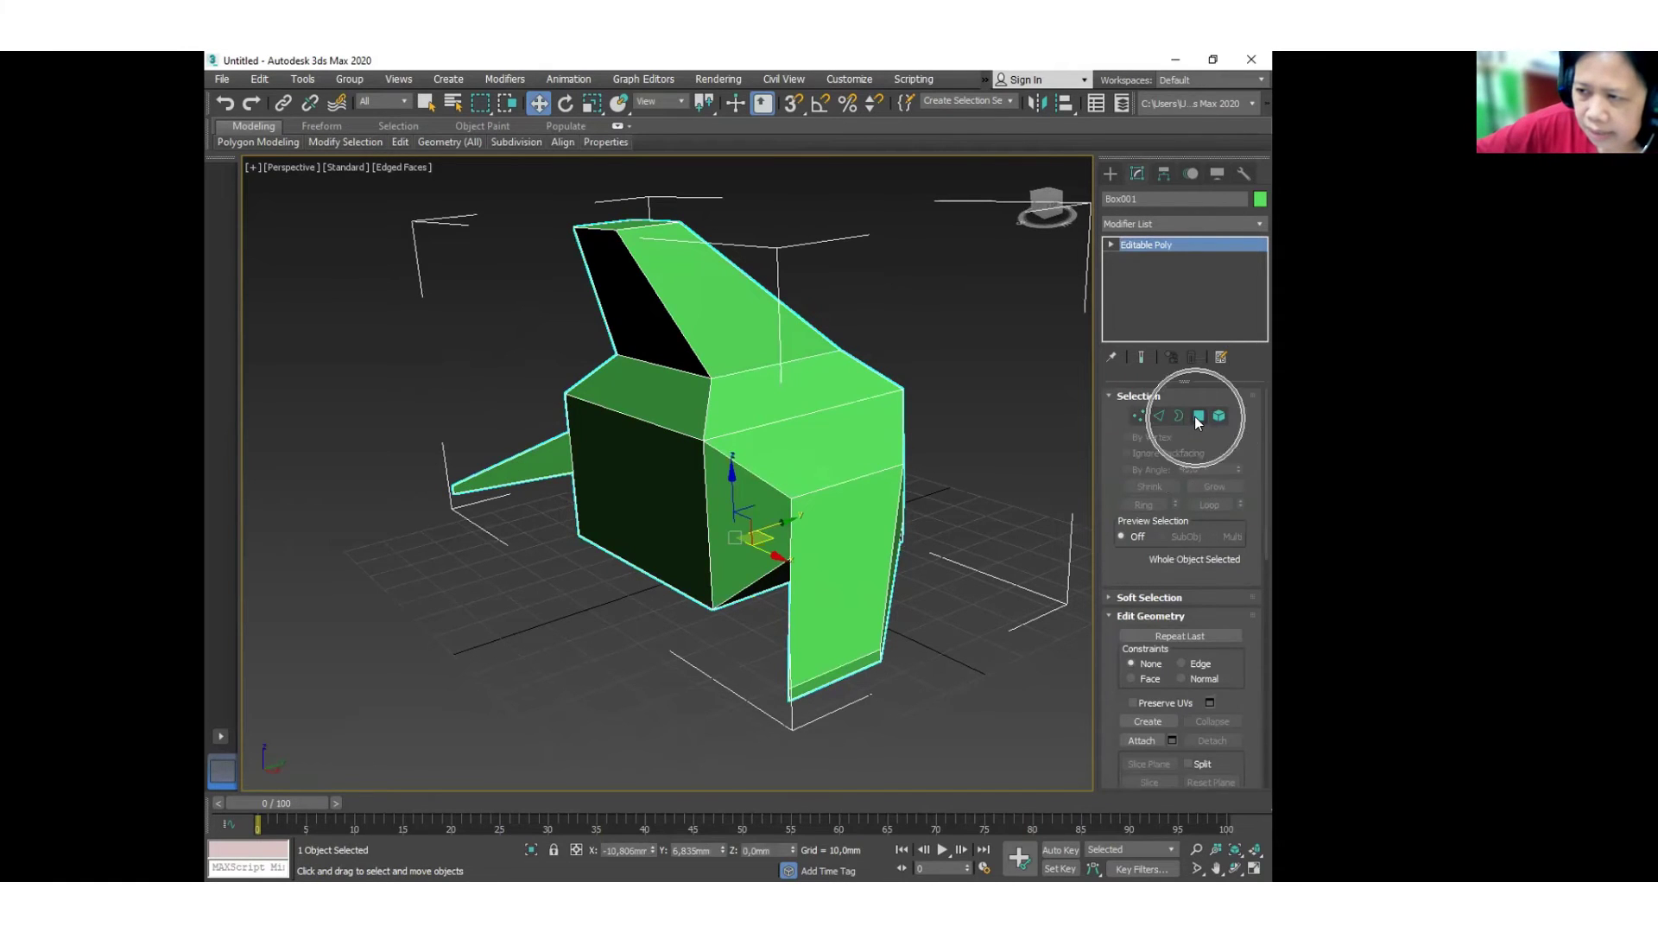
left_click(1196, 418)
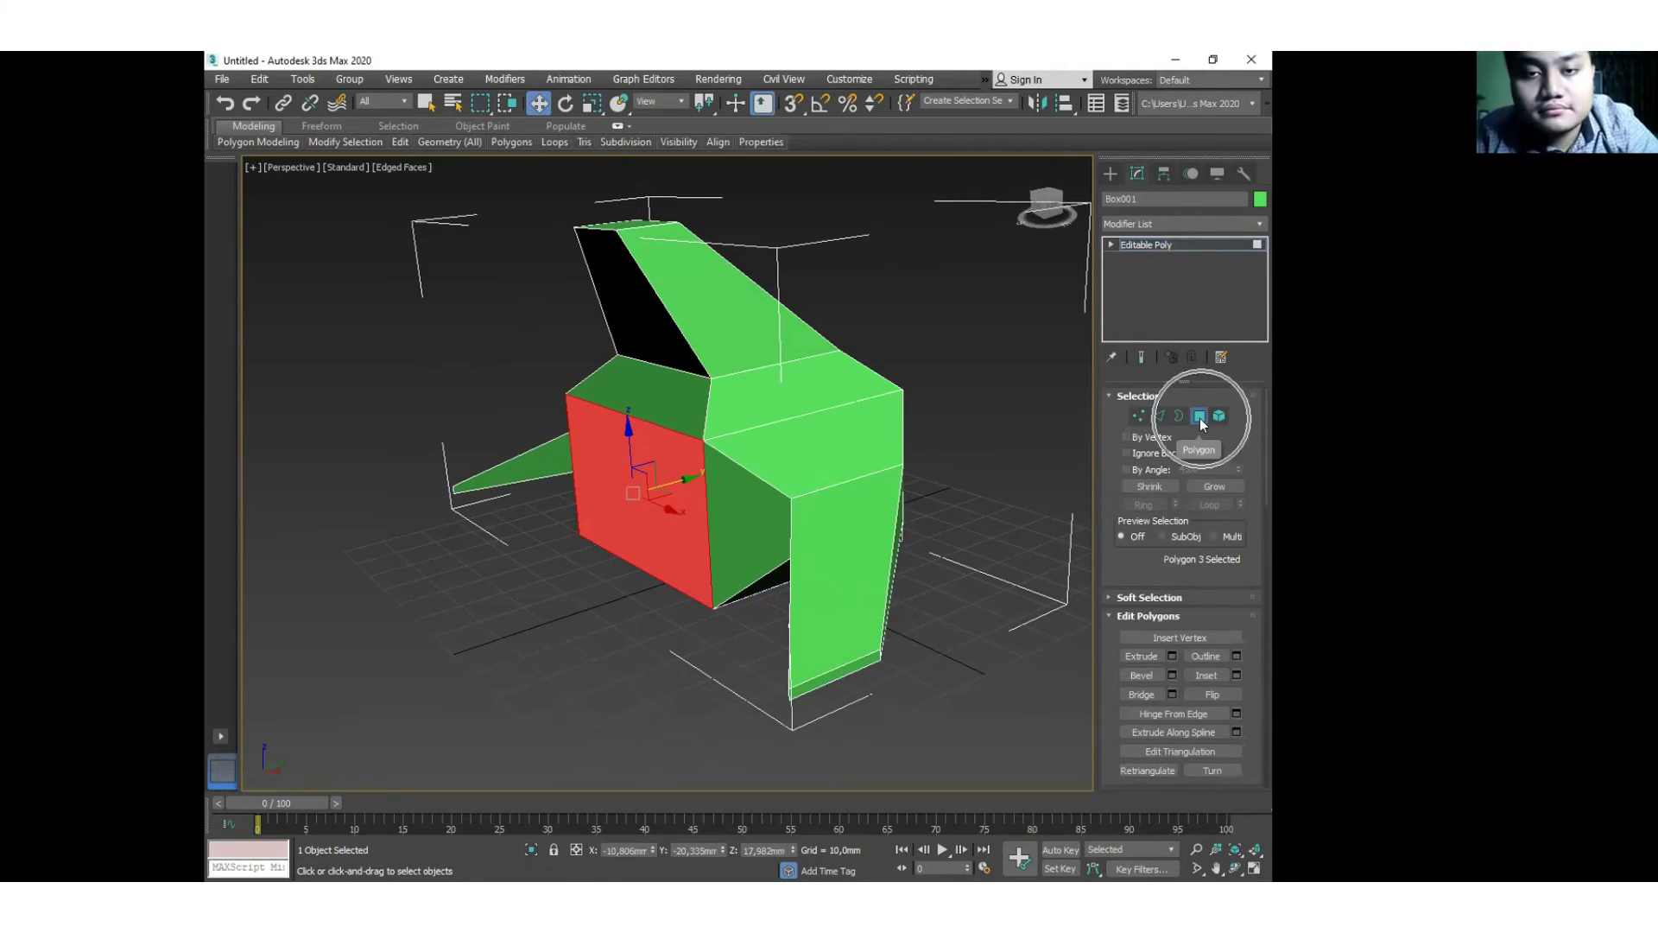
scroll(715, 463, "down", 4)
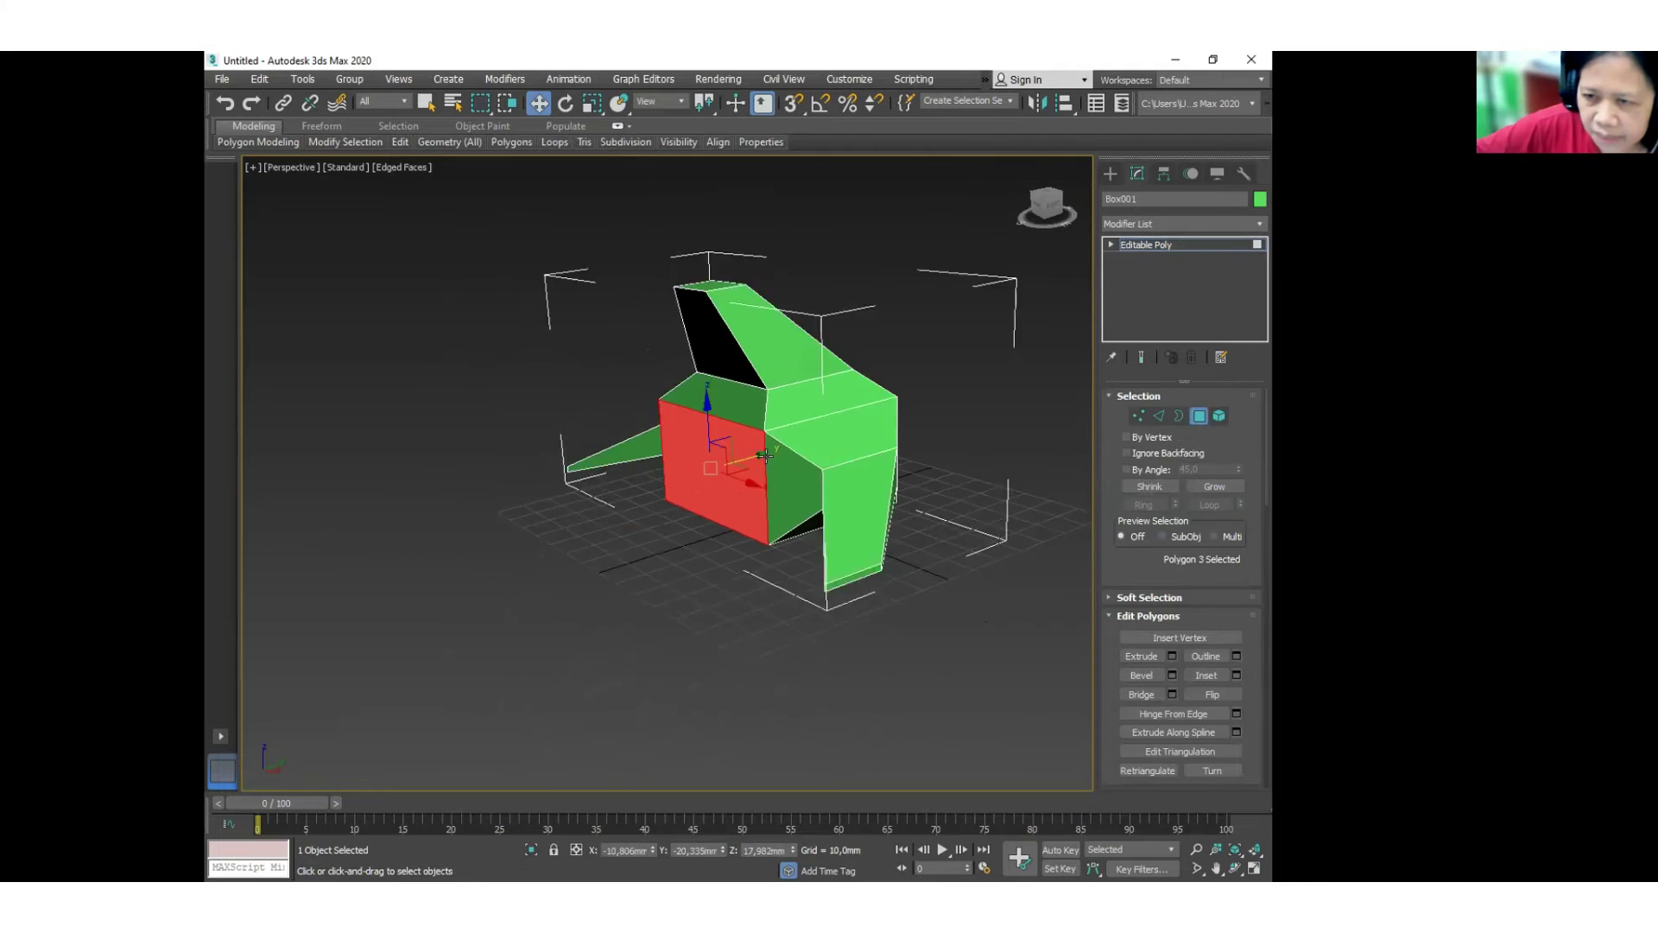
Bevel the selected side face of the green body outward into a long tapering tail section.
key("ctrl+r")
mouse_move(763, 552)
left_mouse_down()
mouse_move(962, 522)
mouse_move(789, 529)
mouse_move(730, 550)
left_mouse_up()
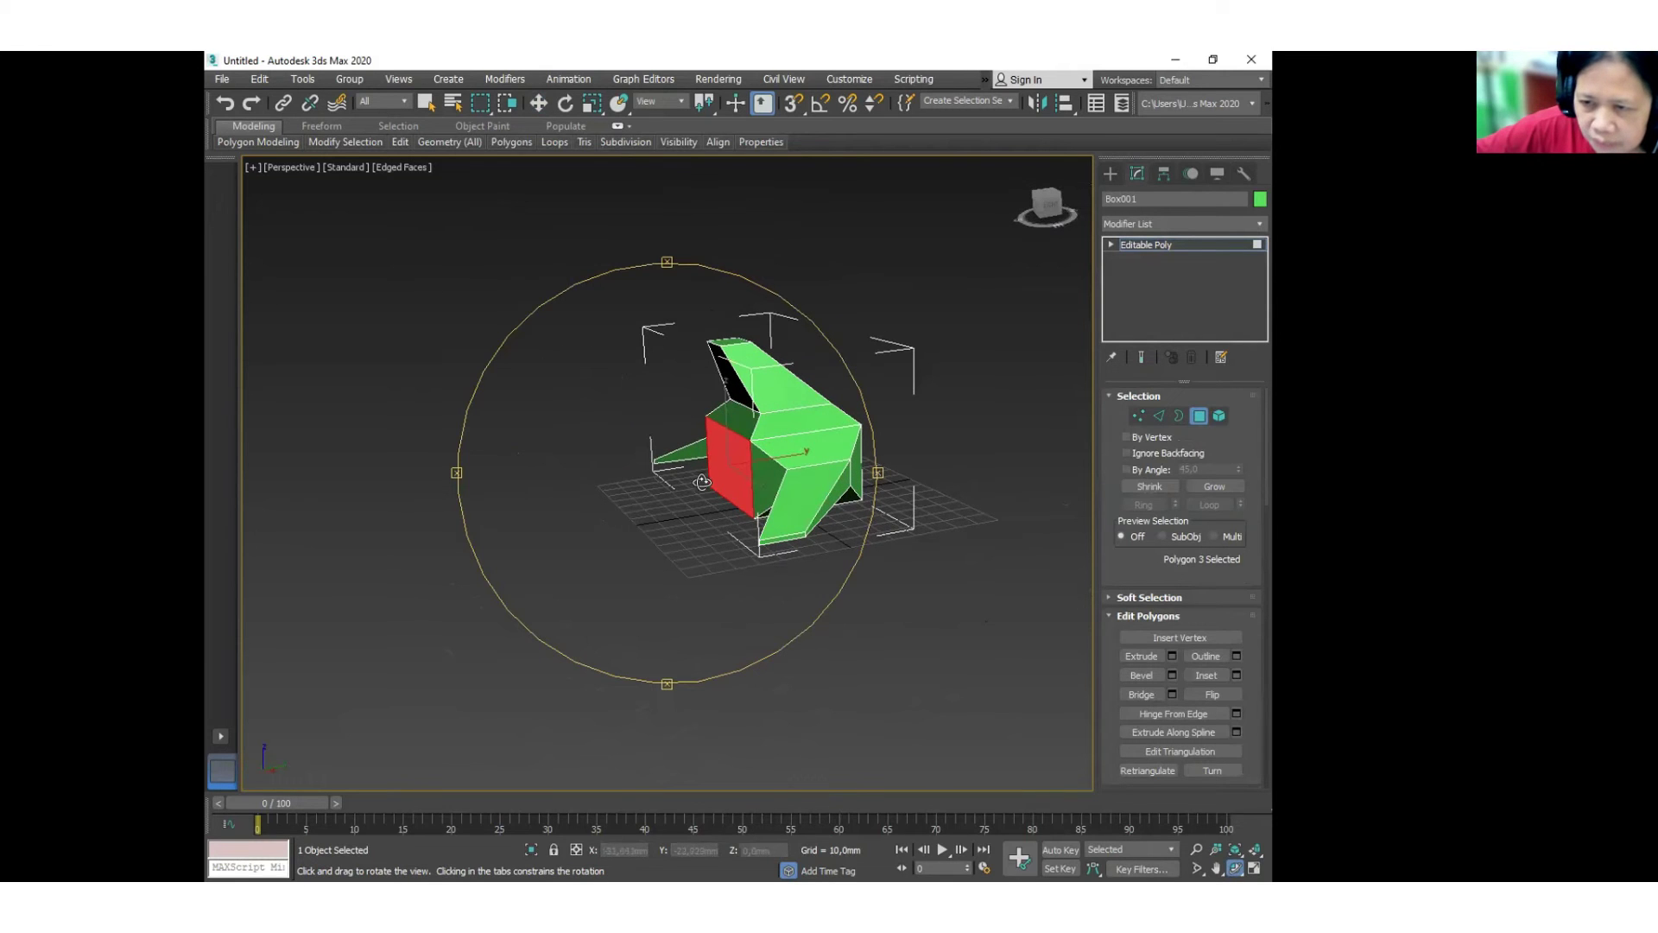
key("w")
scroll(674, 479, "up", 6)
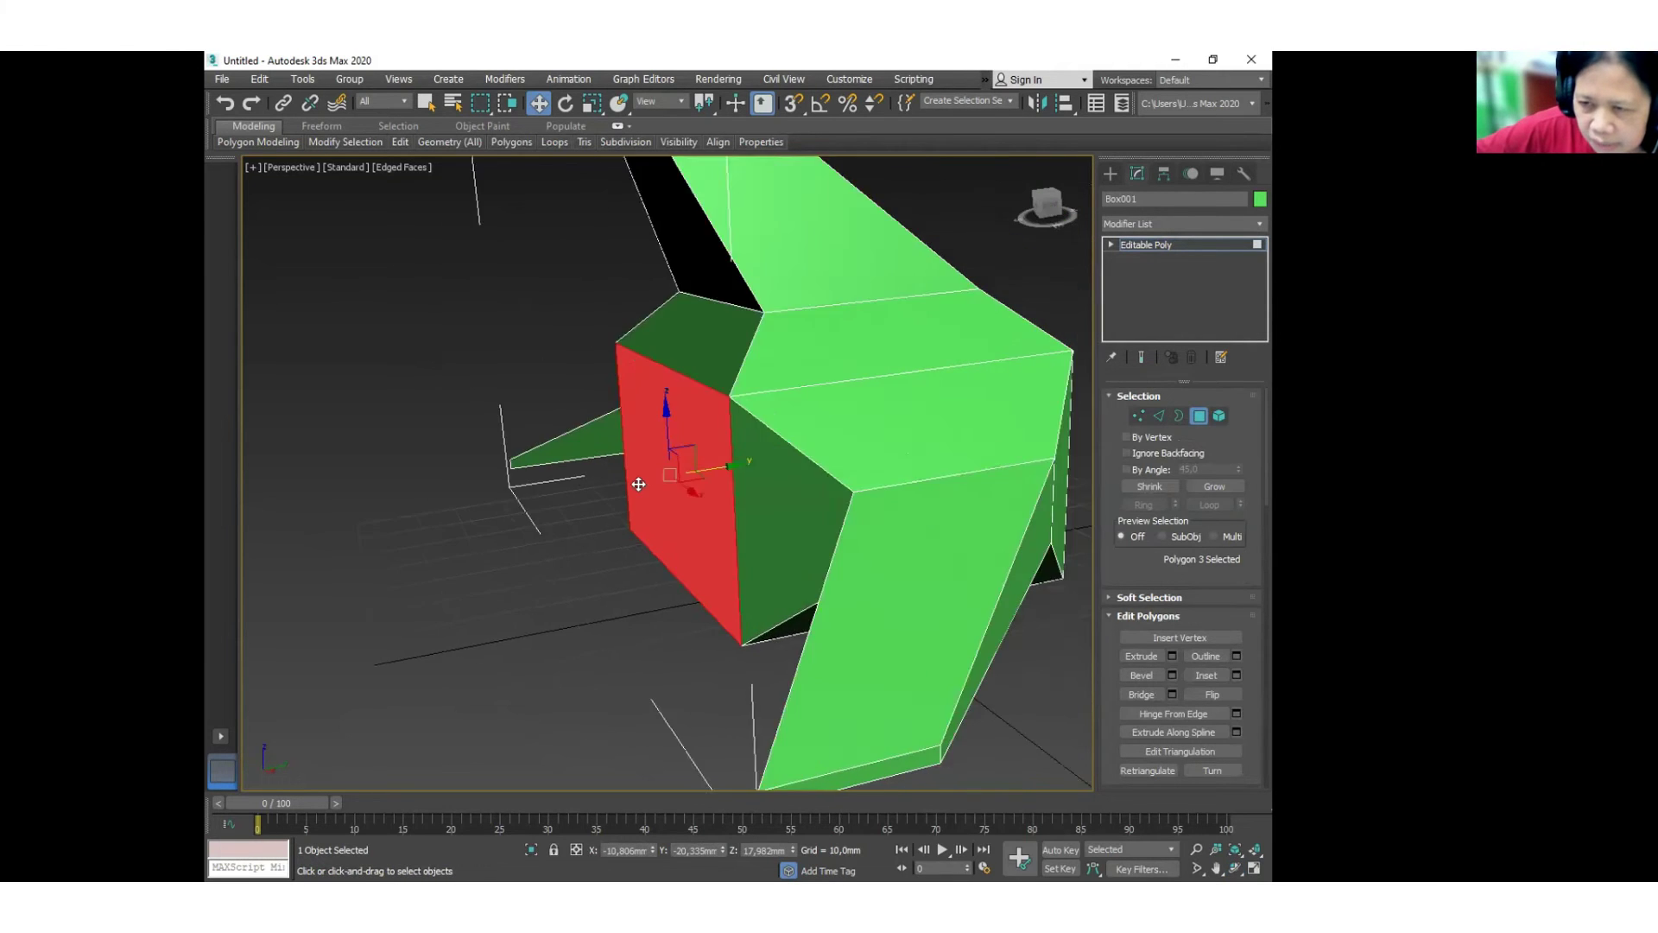
scroll(638, 484, "down", 5)
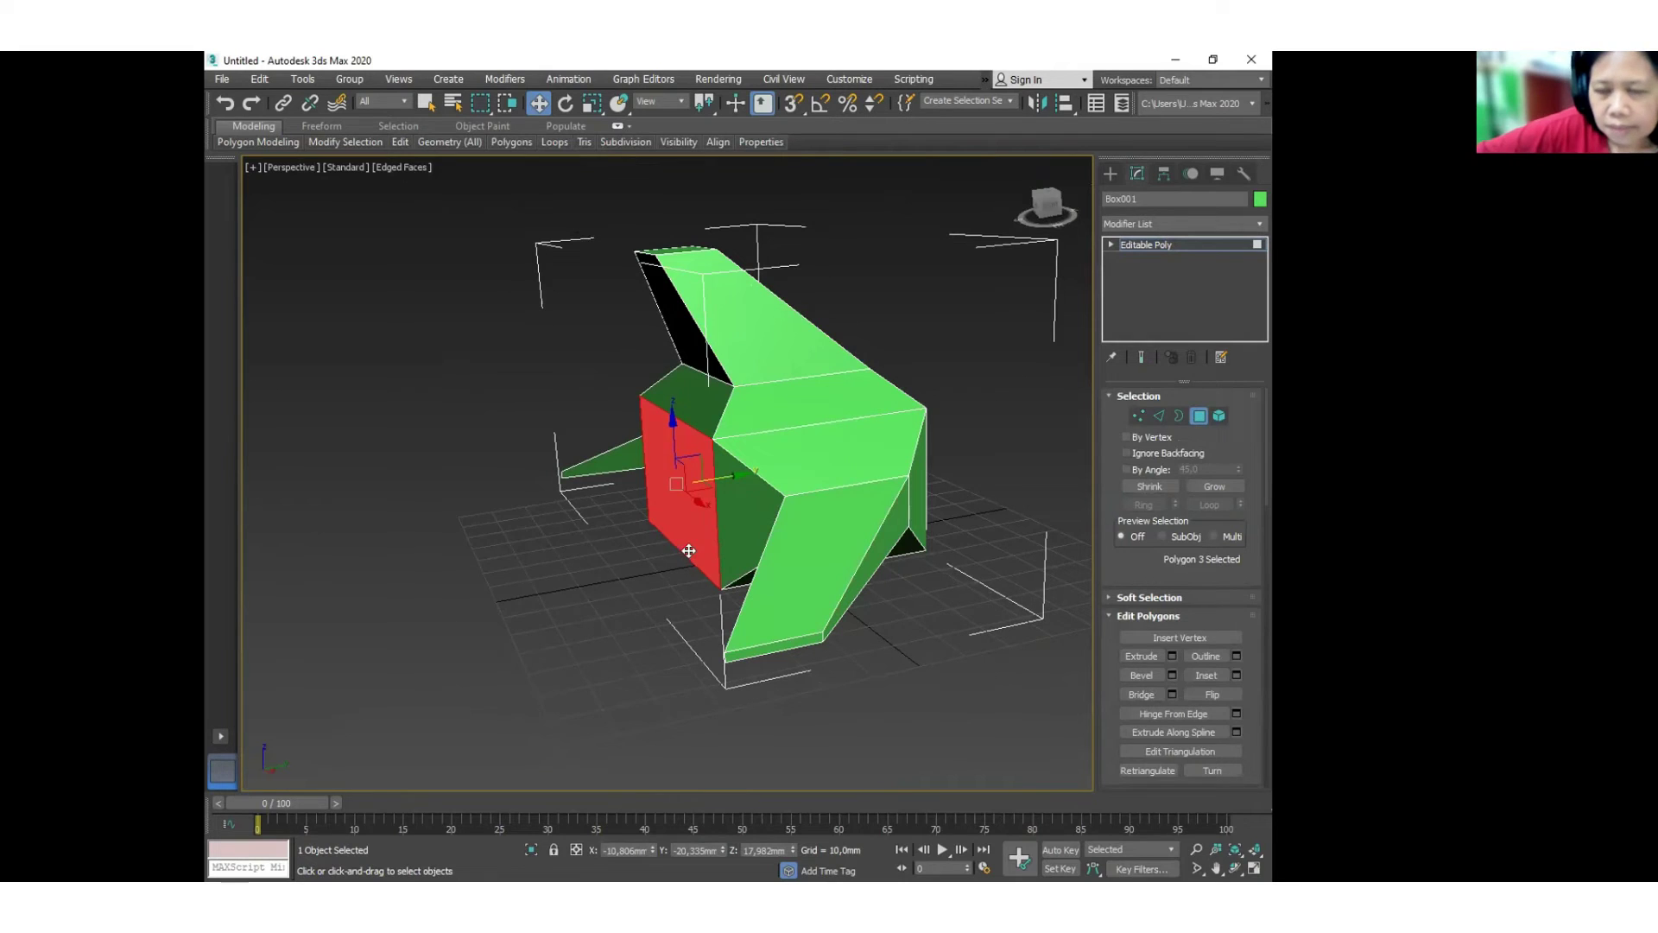
scroll(724, 533, "down", 3)
middle_click_drag(723, 533, 752, 535)
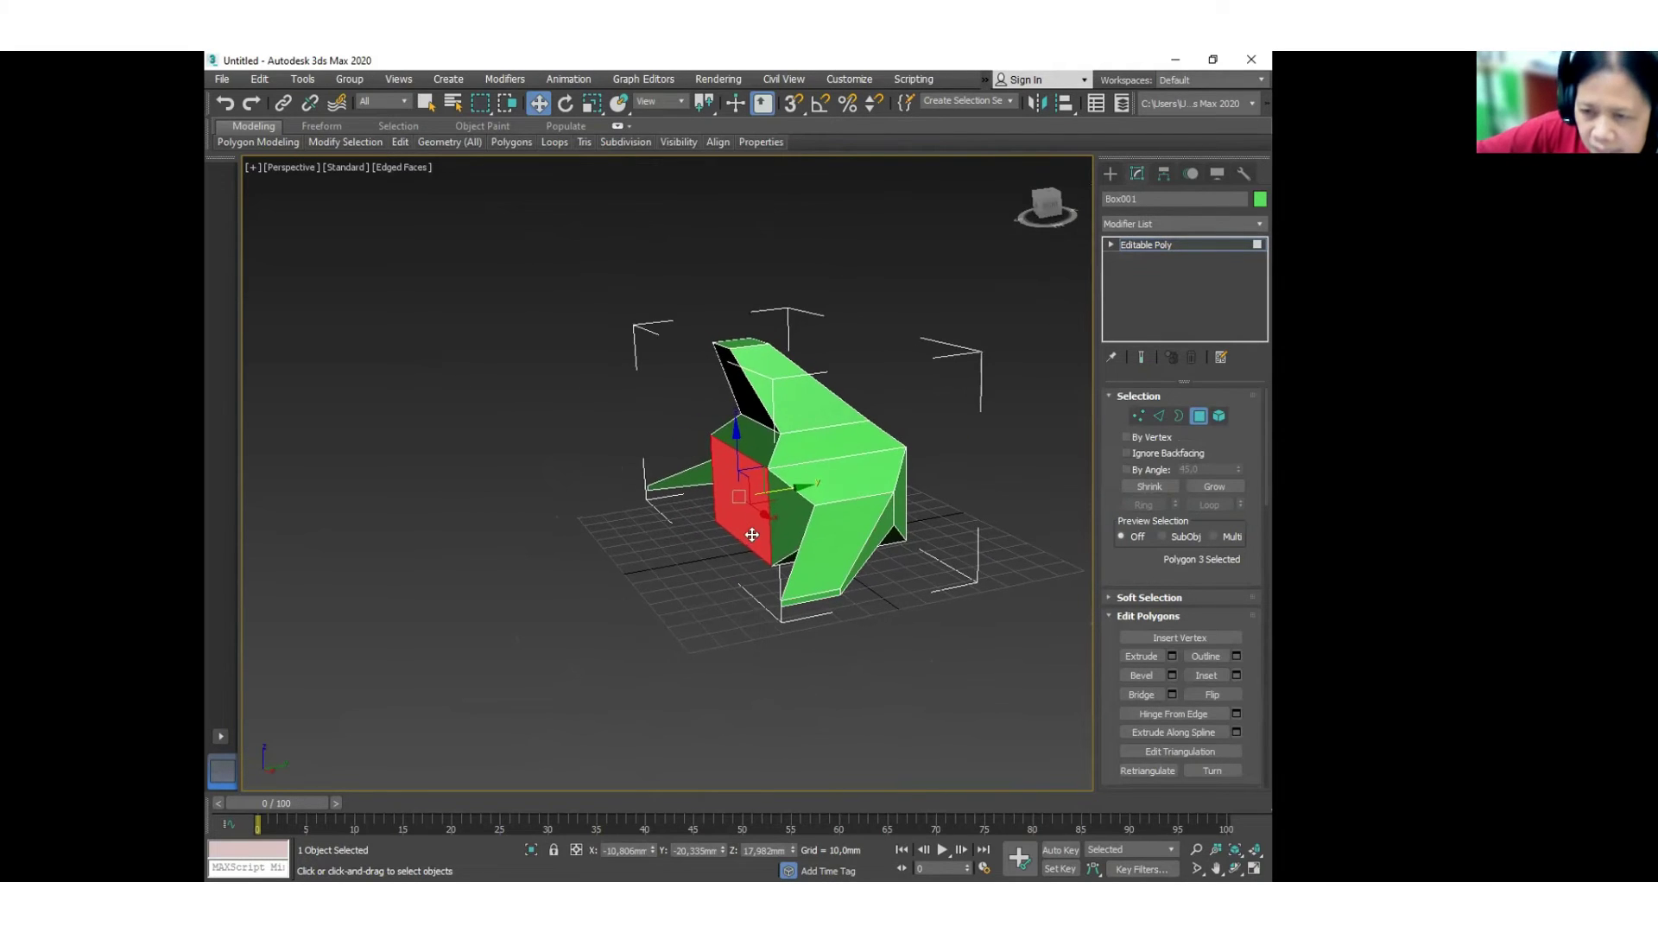
right_click(732, 498)
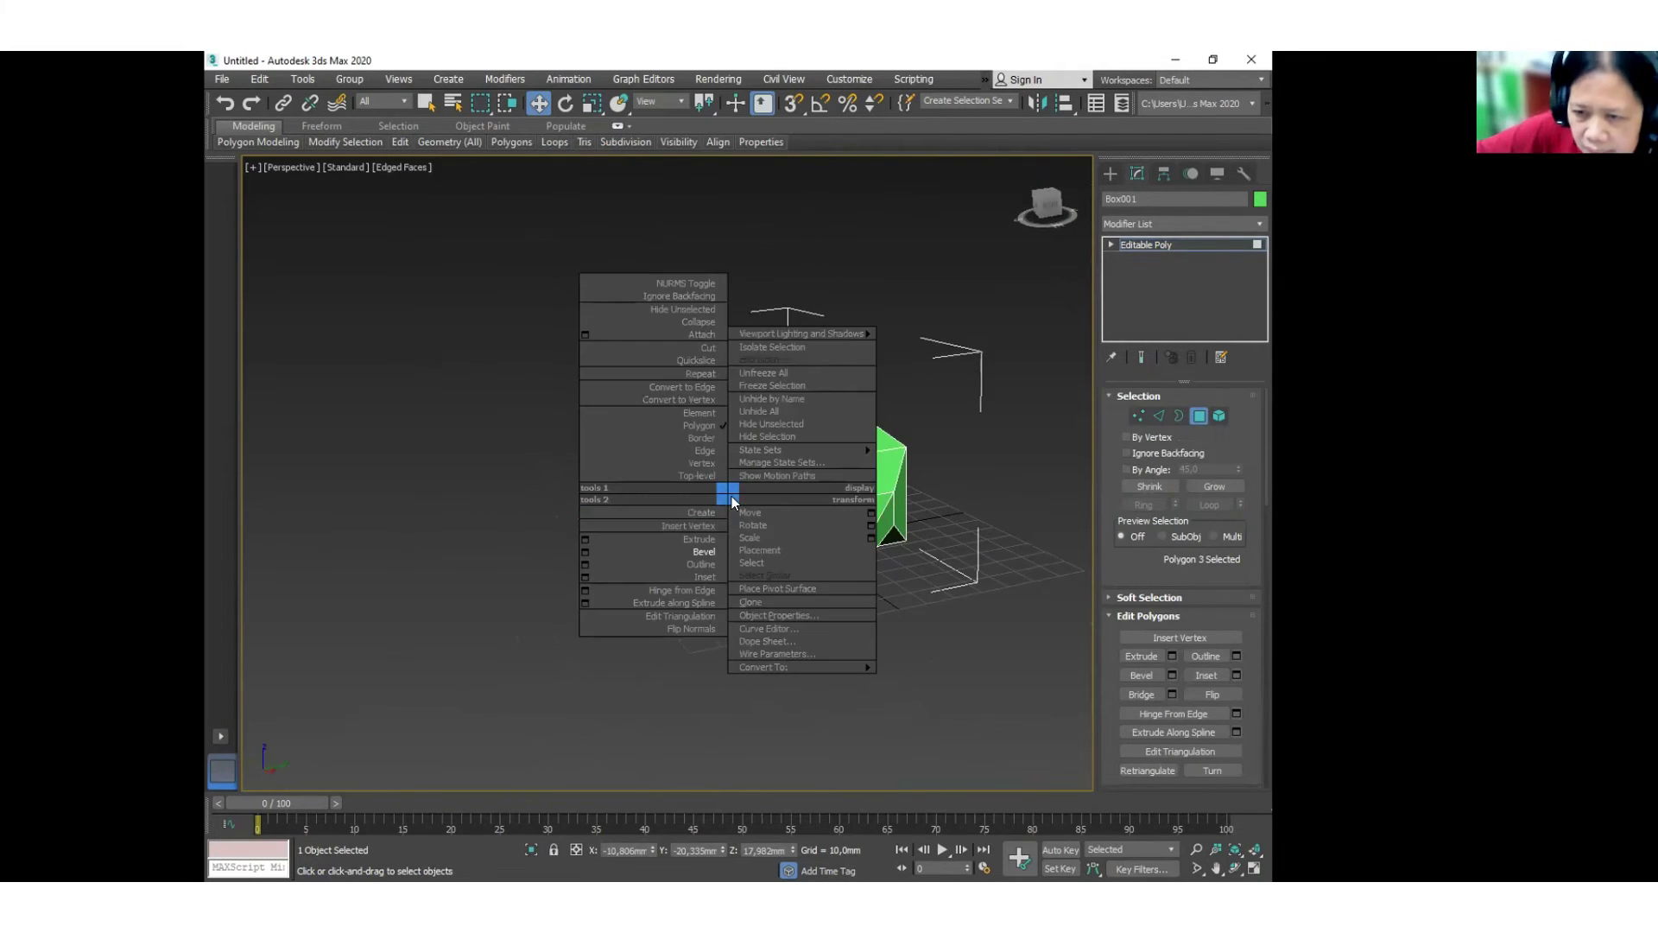
left_click(704, 552)
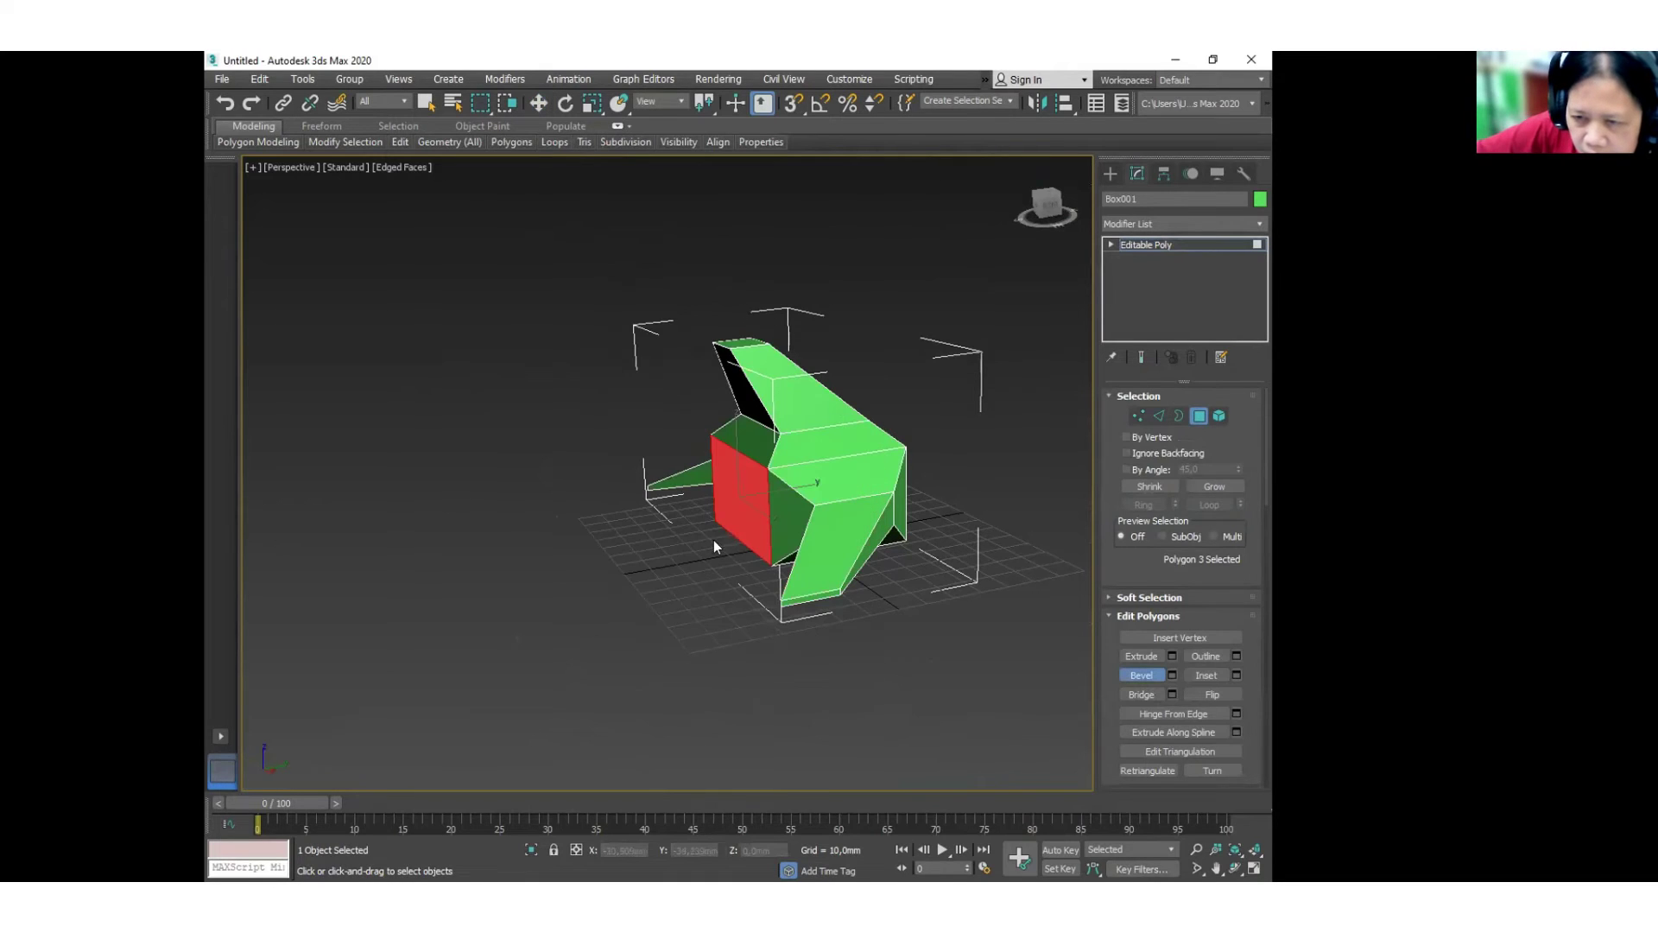
left_click_drag(730, 501, 855, 155)
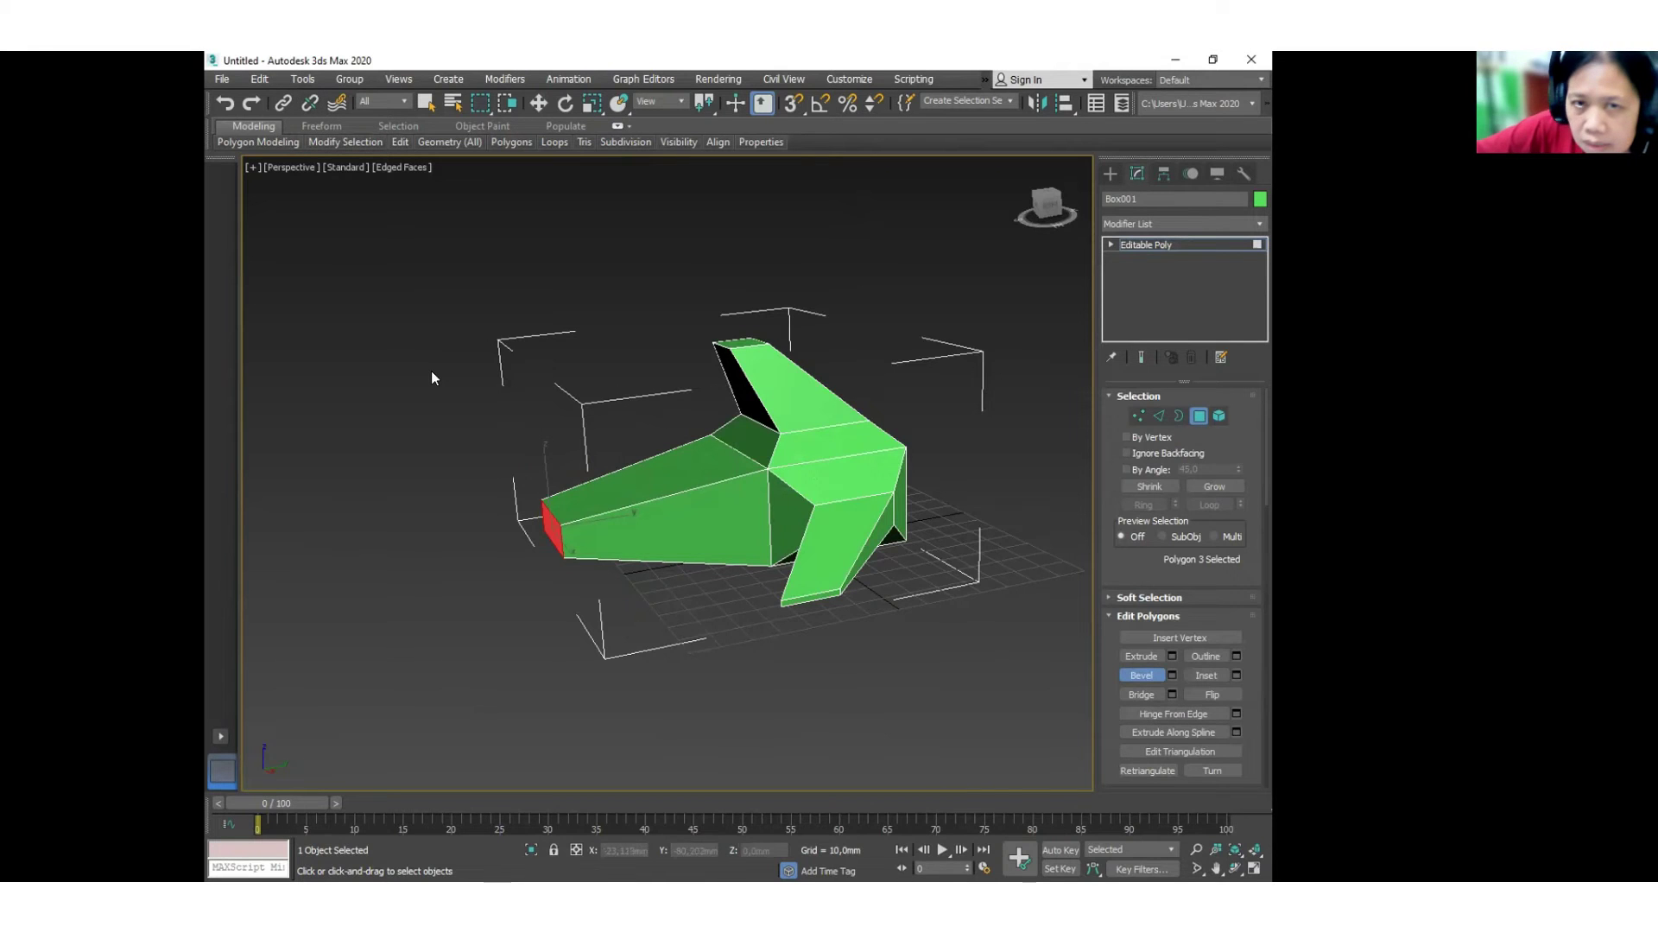
Undo the tail bevel and deselect the green model.
left_click(259, 79)
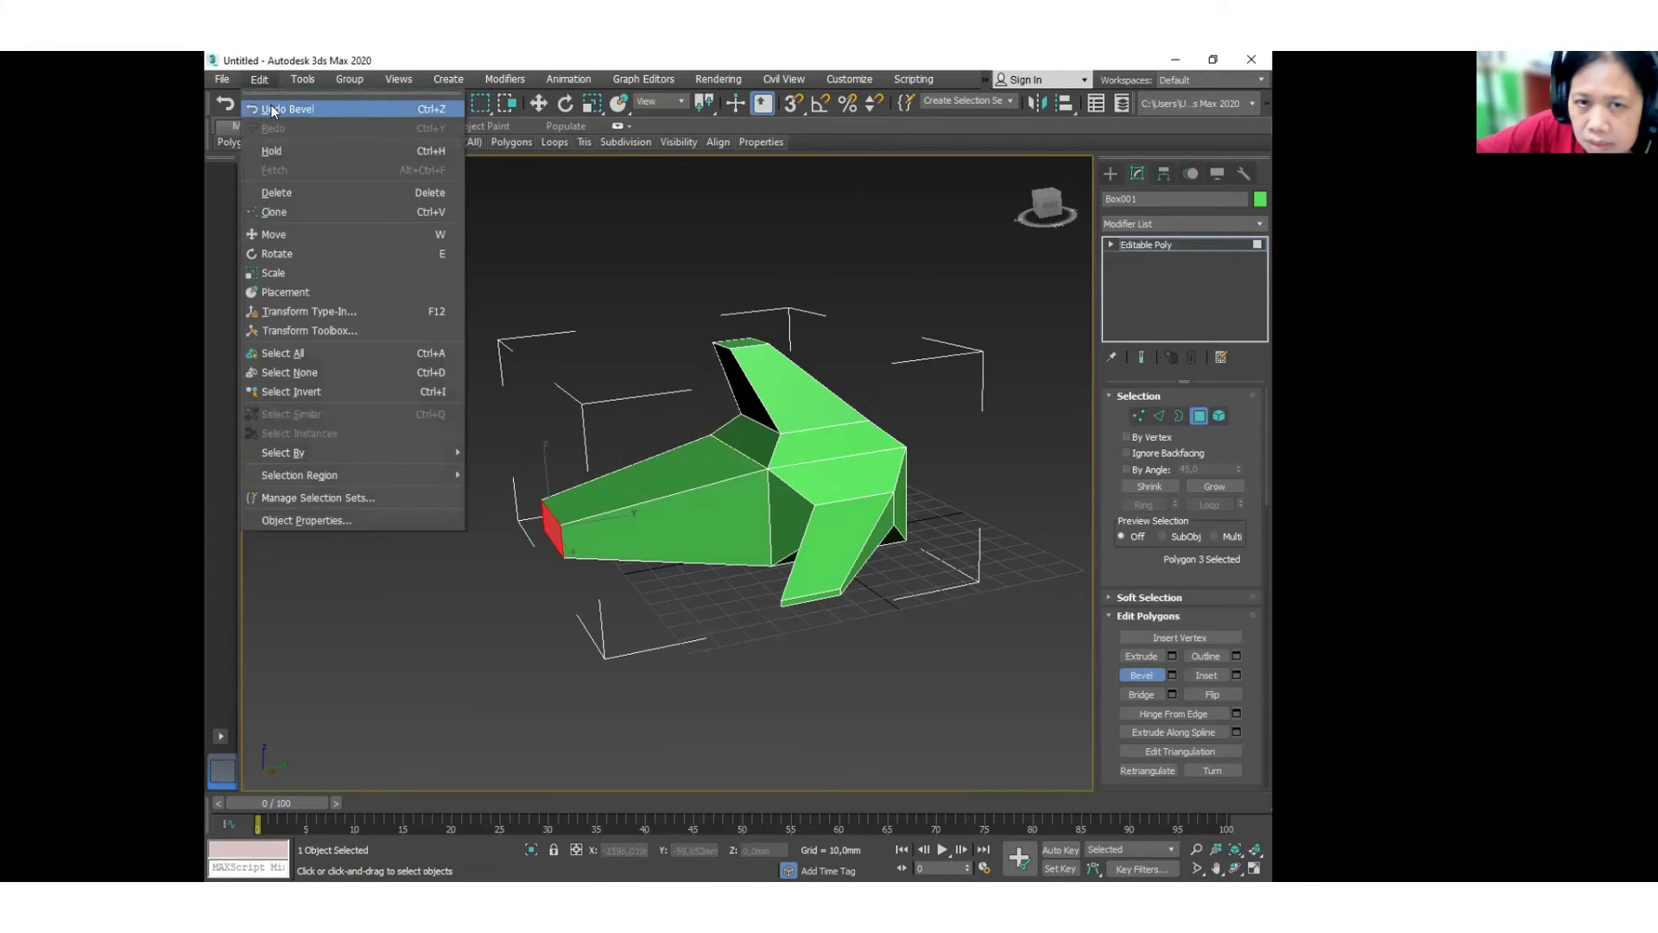
left_click(272, 110)
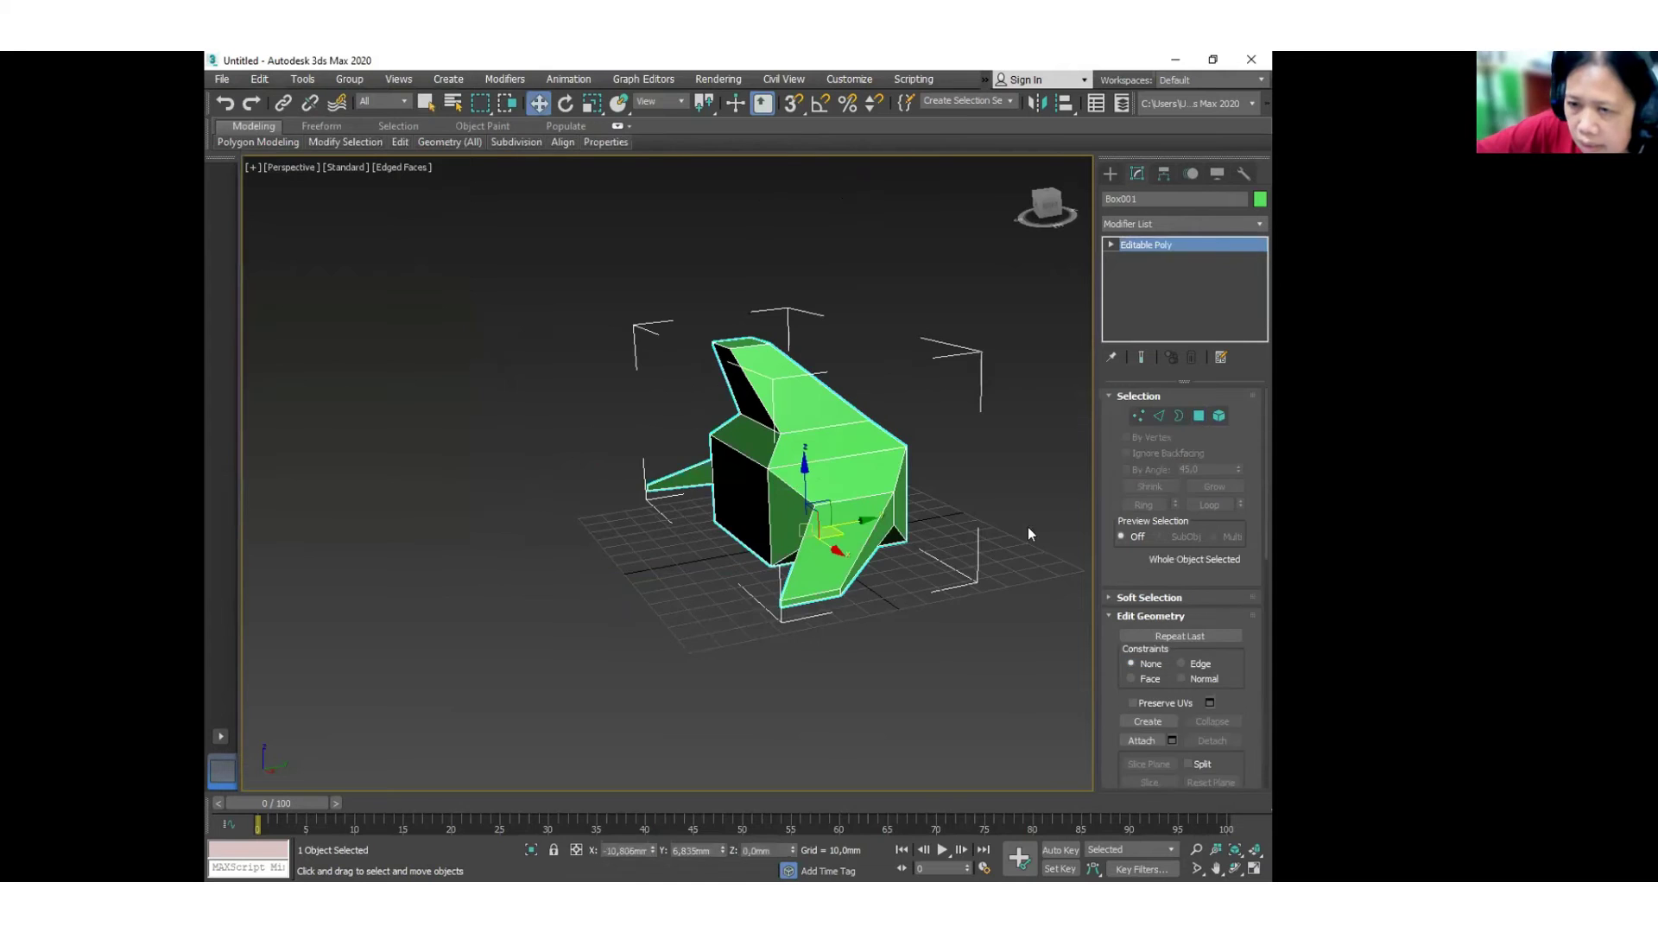
left_click(944, 784)
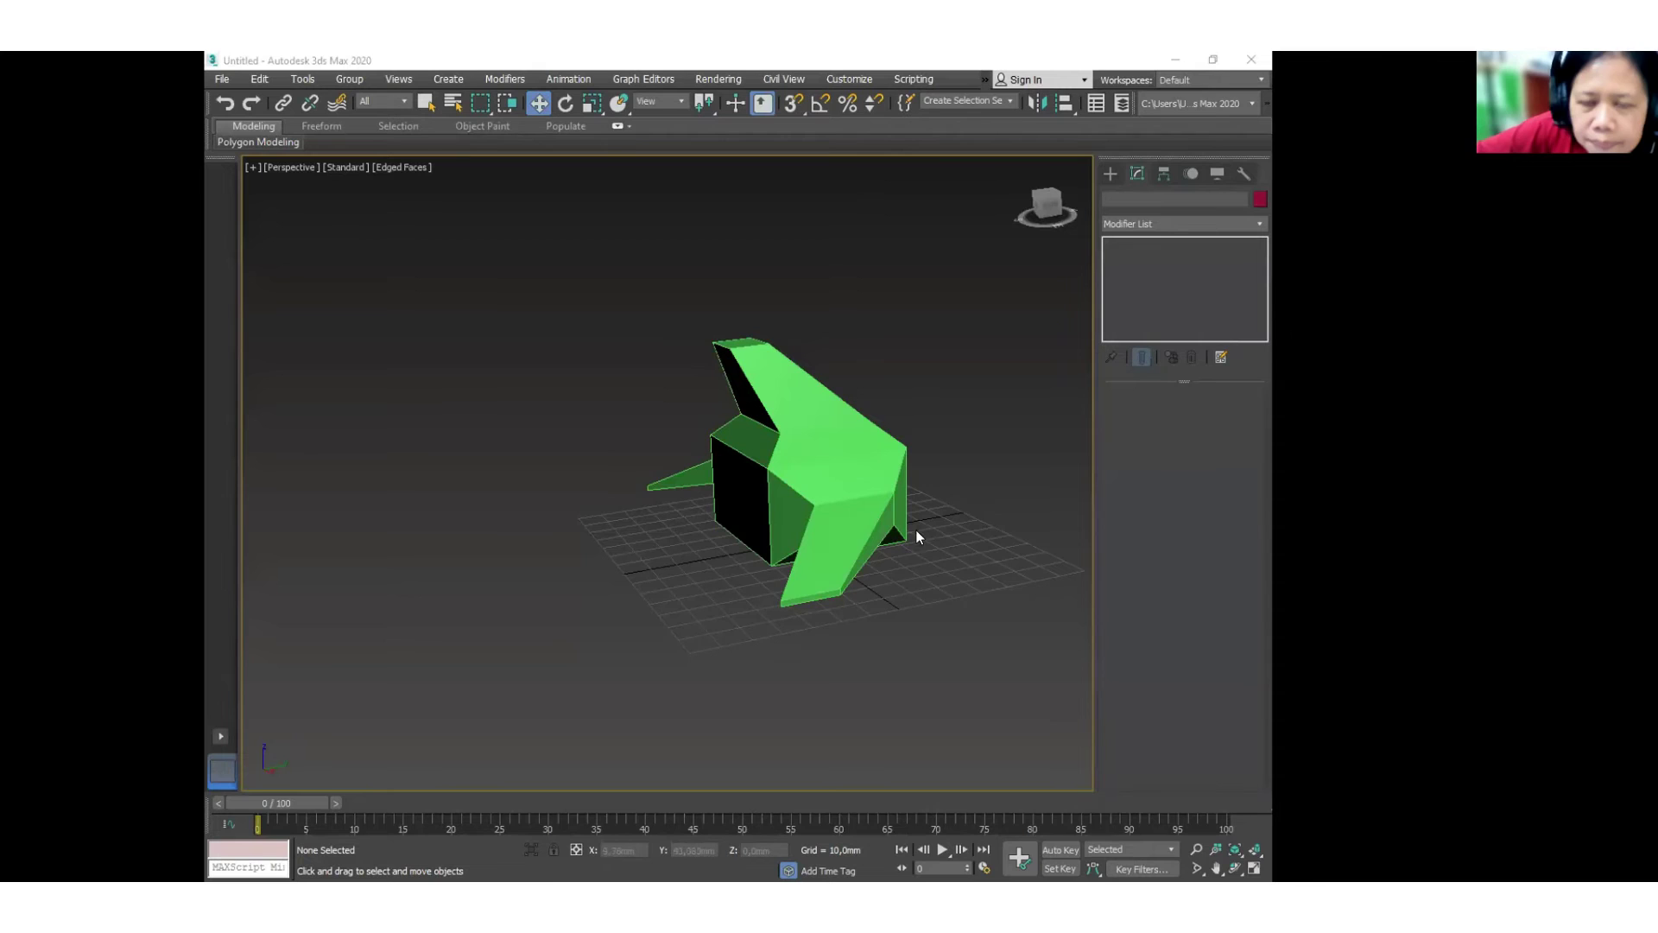
Reselect the flat side face that the fins sweep toward at polygon level and bevel it outward into a long tapering tail section.
left_click(857, 523)
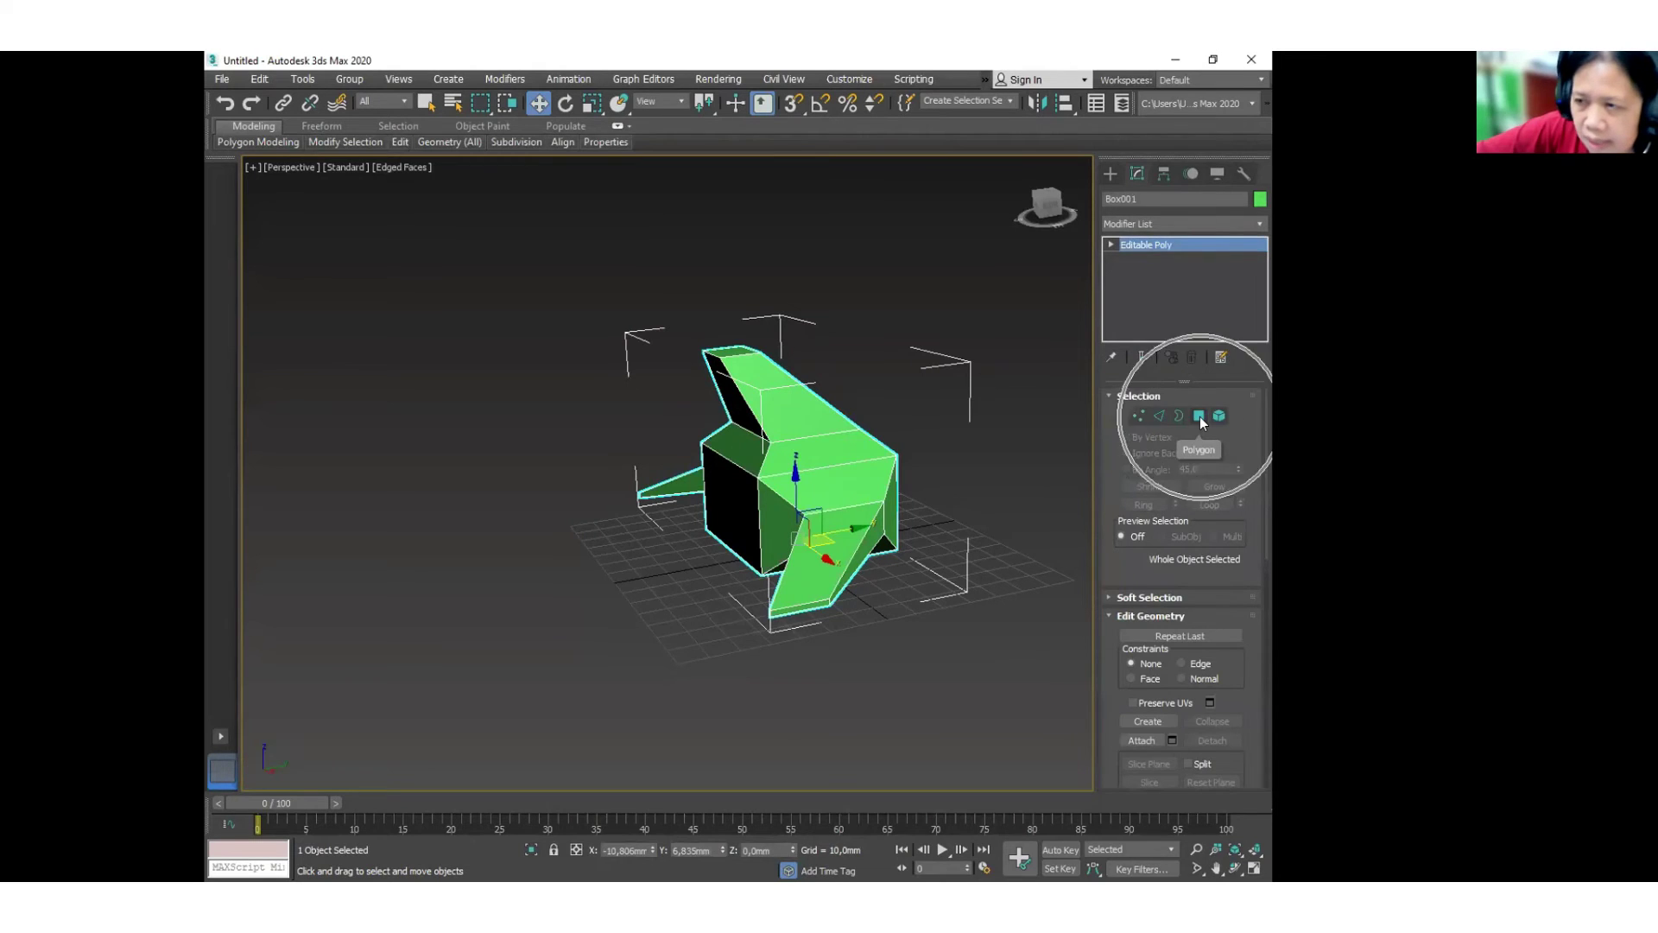
left_click(1200, 417)
key("ctrl")
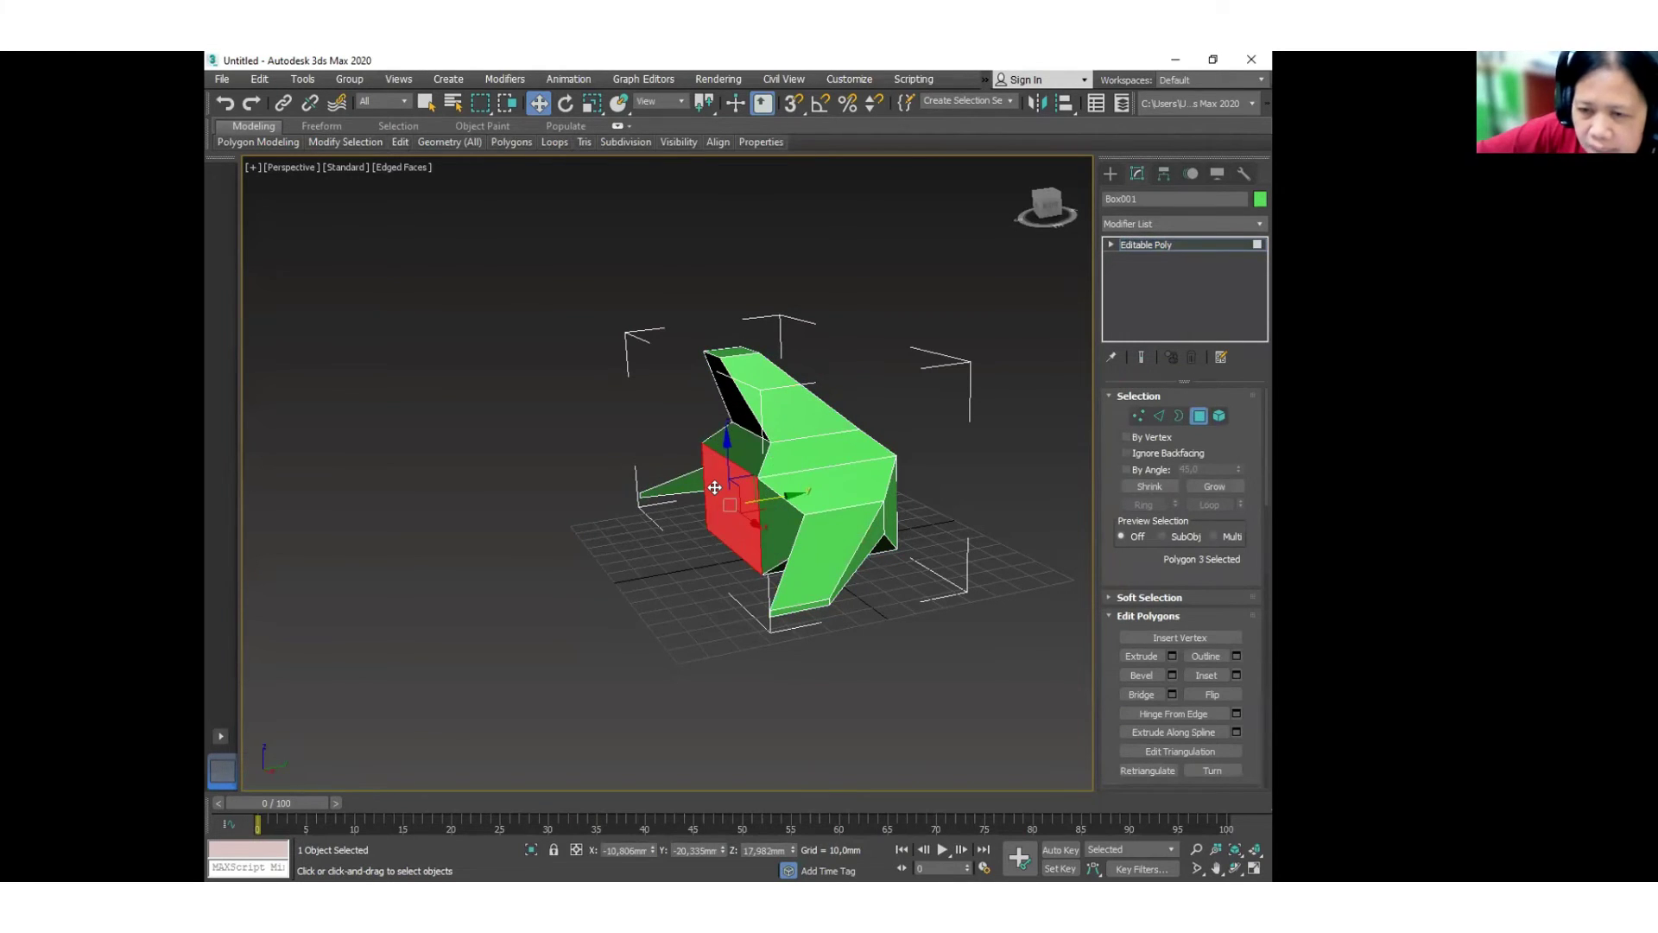
right_click(715, 489)
left_click(693, 543)
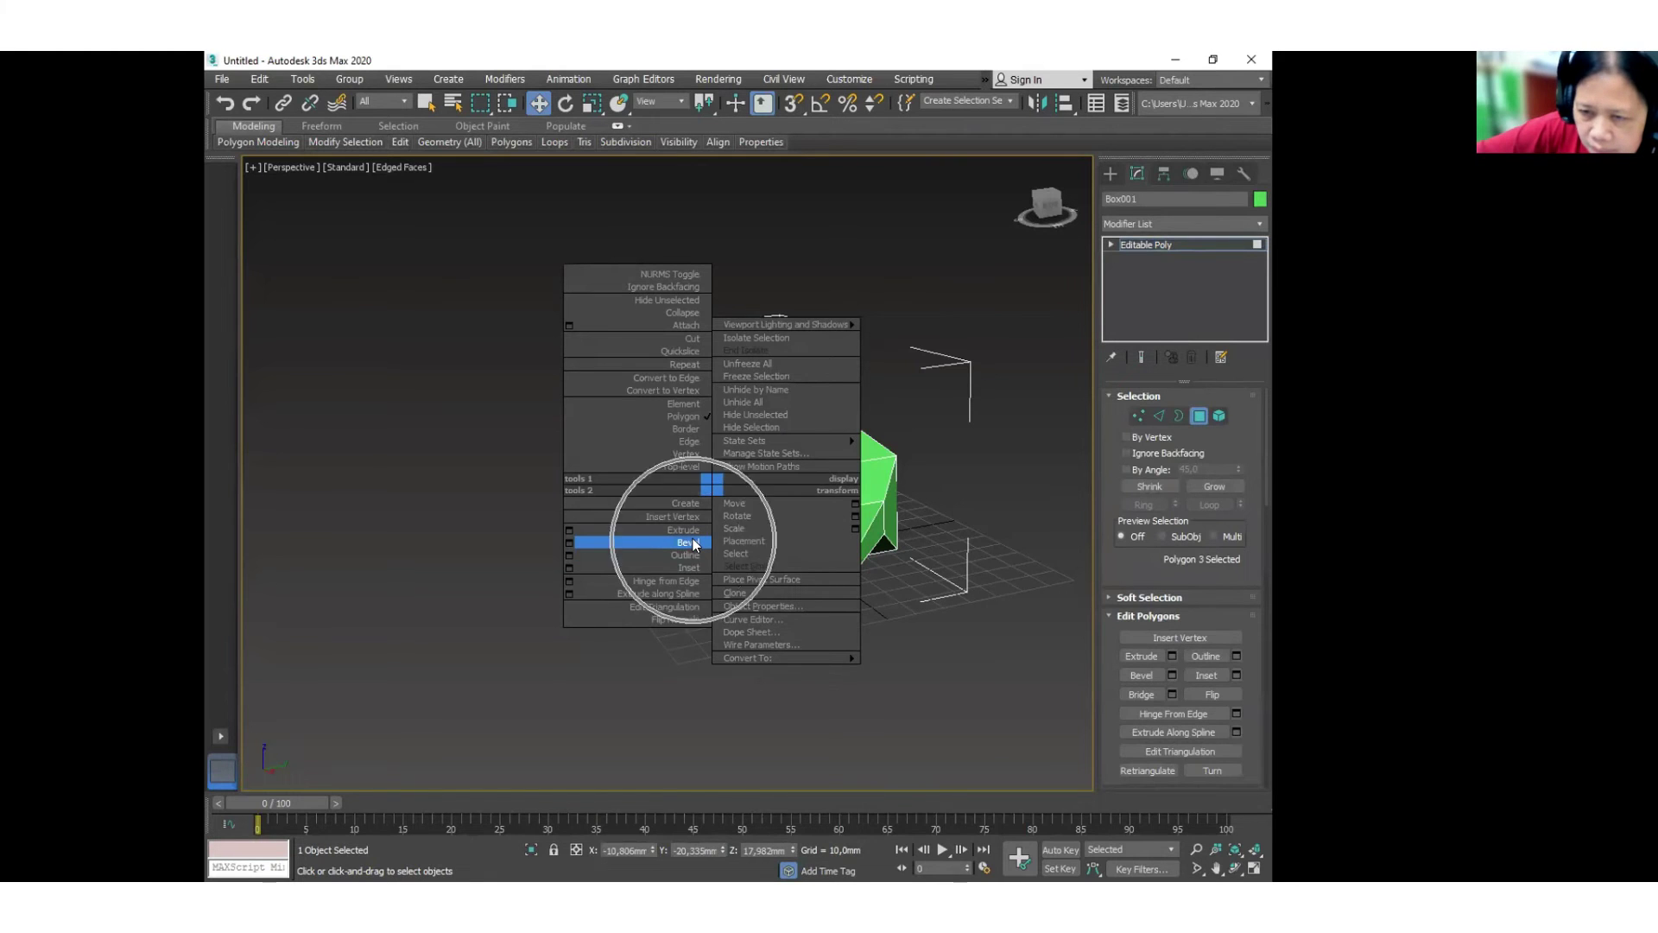
left_click(693, 543)
left_click_drag(724, 507, 751, 188)
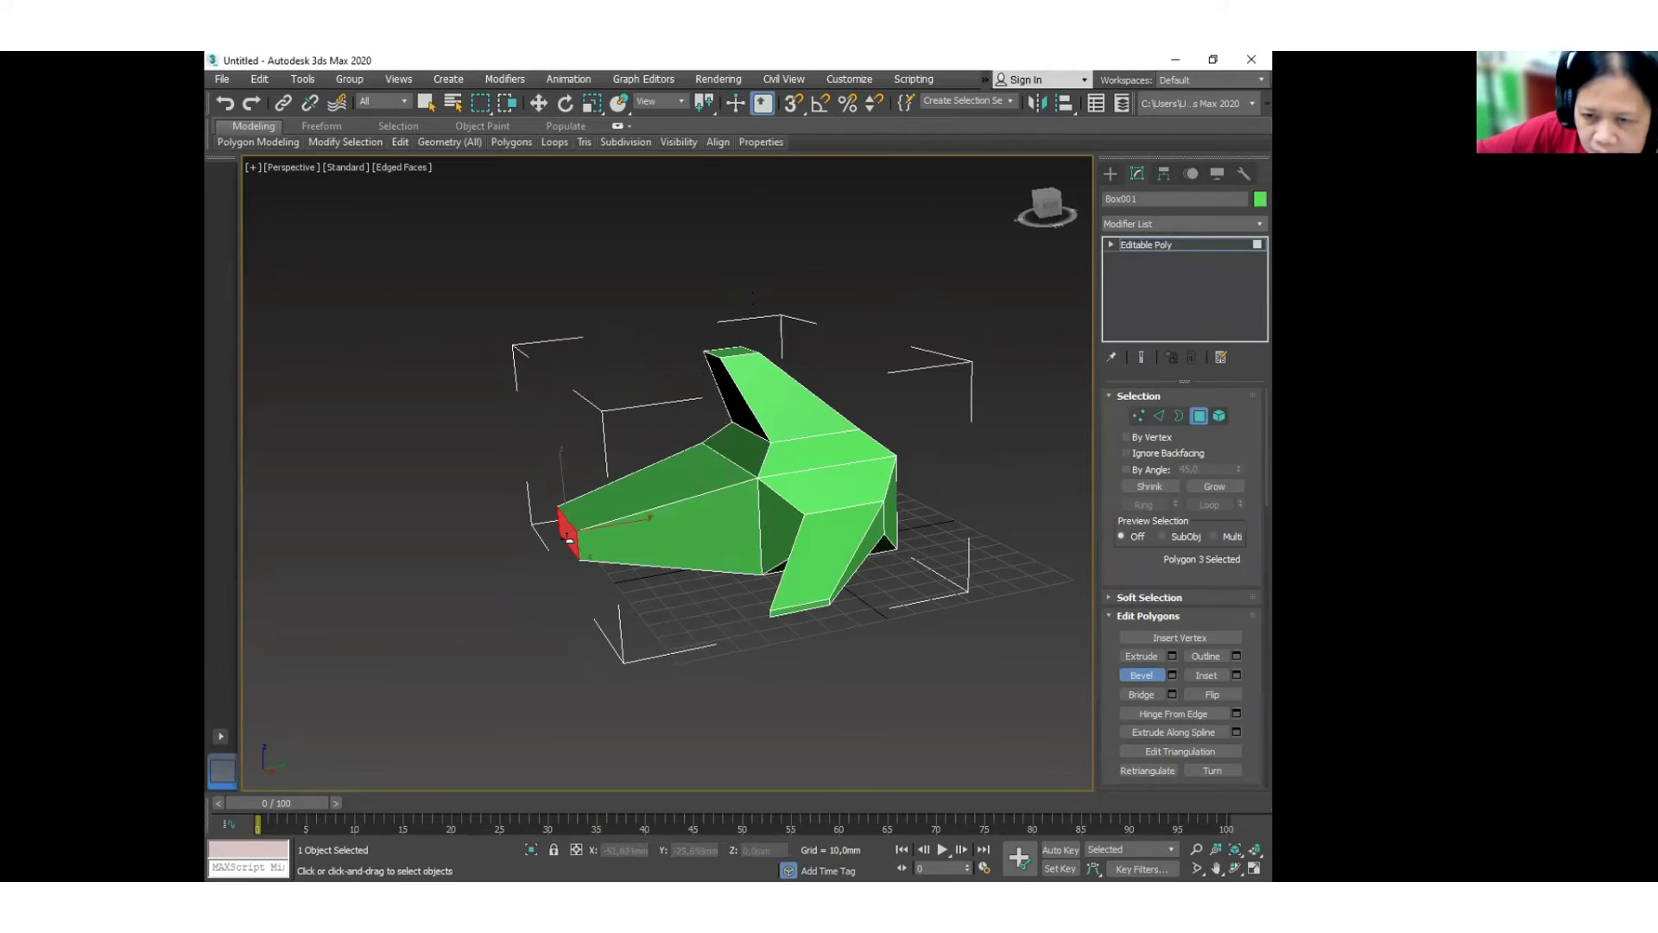
Bevel the tail's end face again into a shorter, nearly straight section, leave polygon level and deselect the model.
left_click_drag(569, 537, 568, 363)
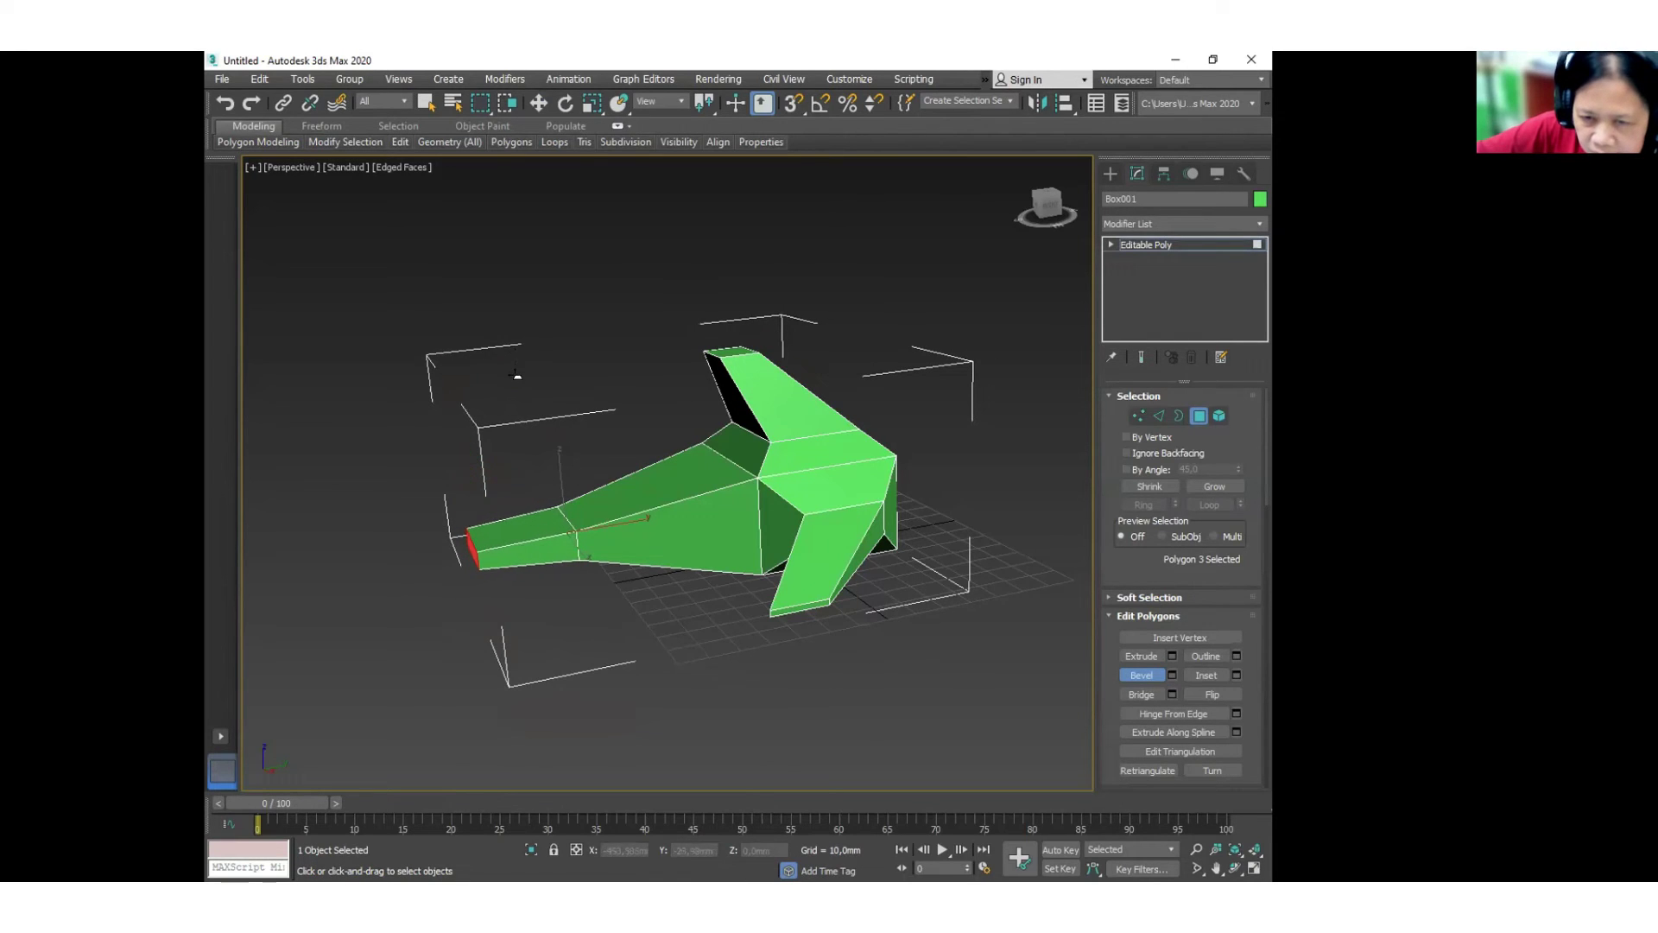
left_click_drag(520, 371, 536, 366)
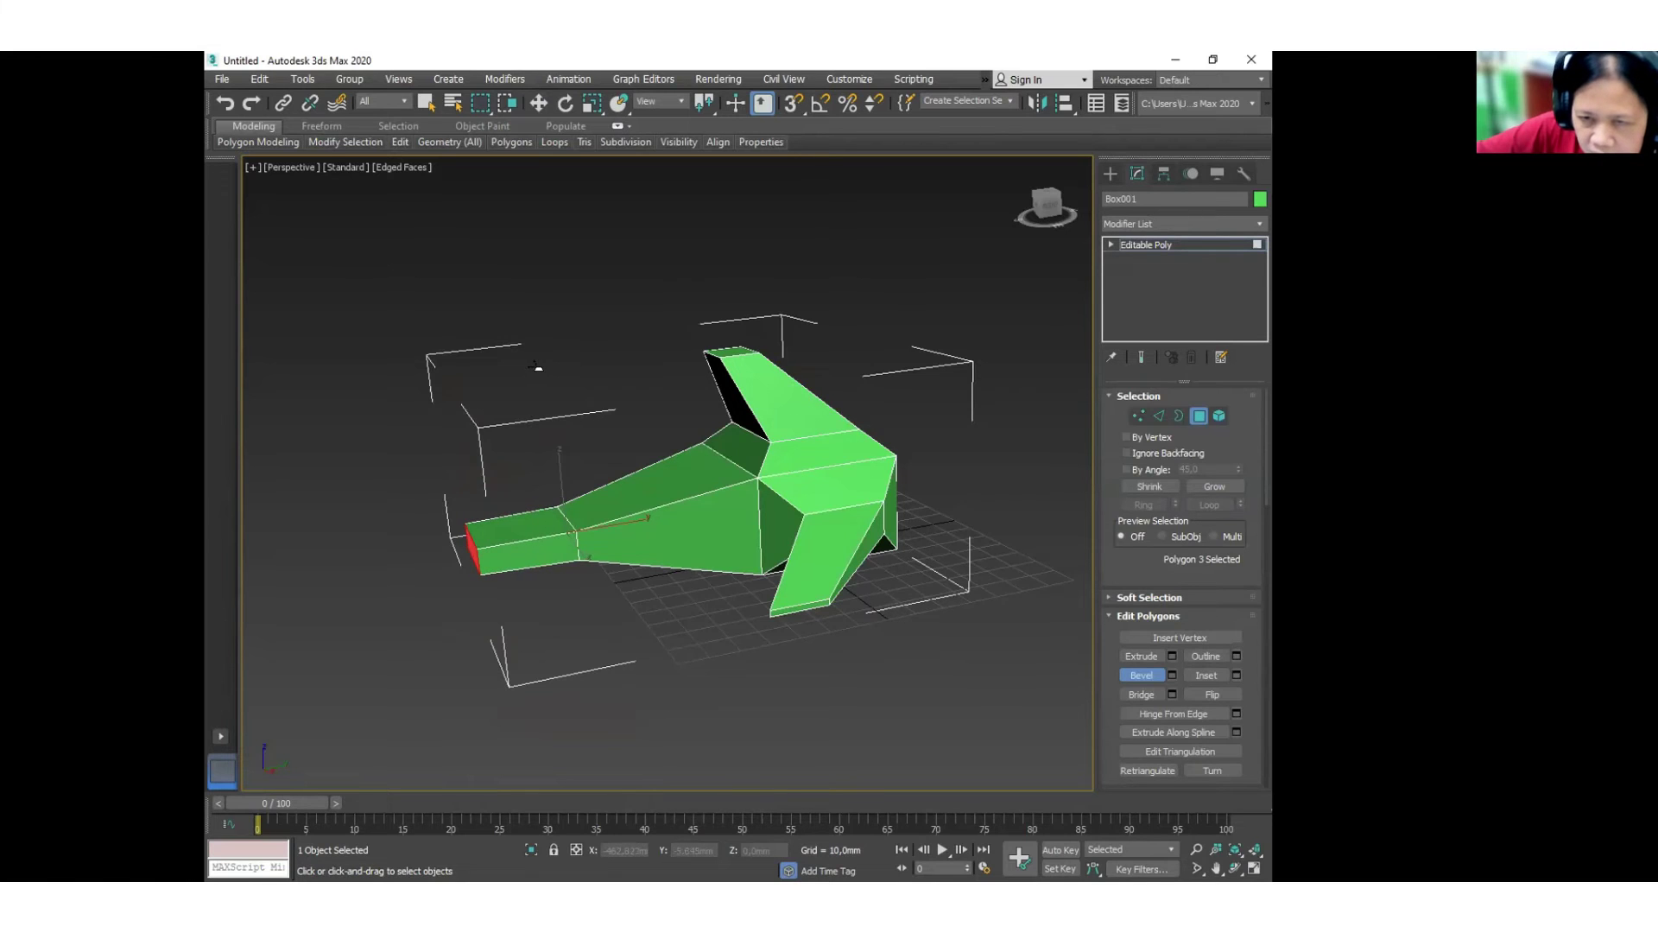
left_click(1199, 418)
left_click(891, 660)
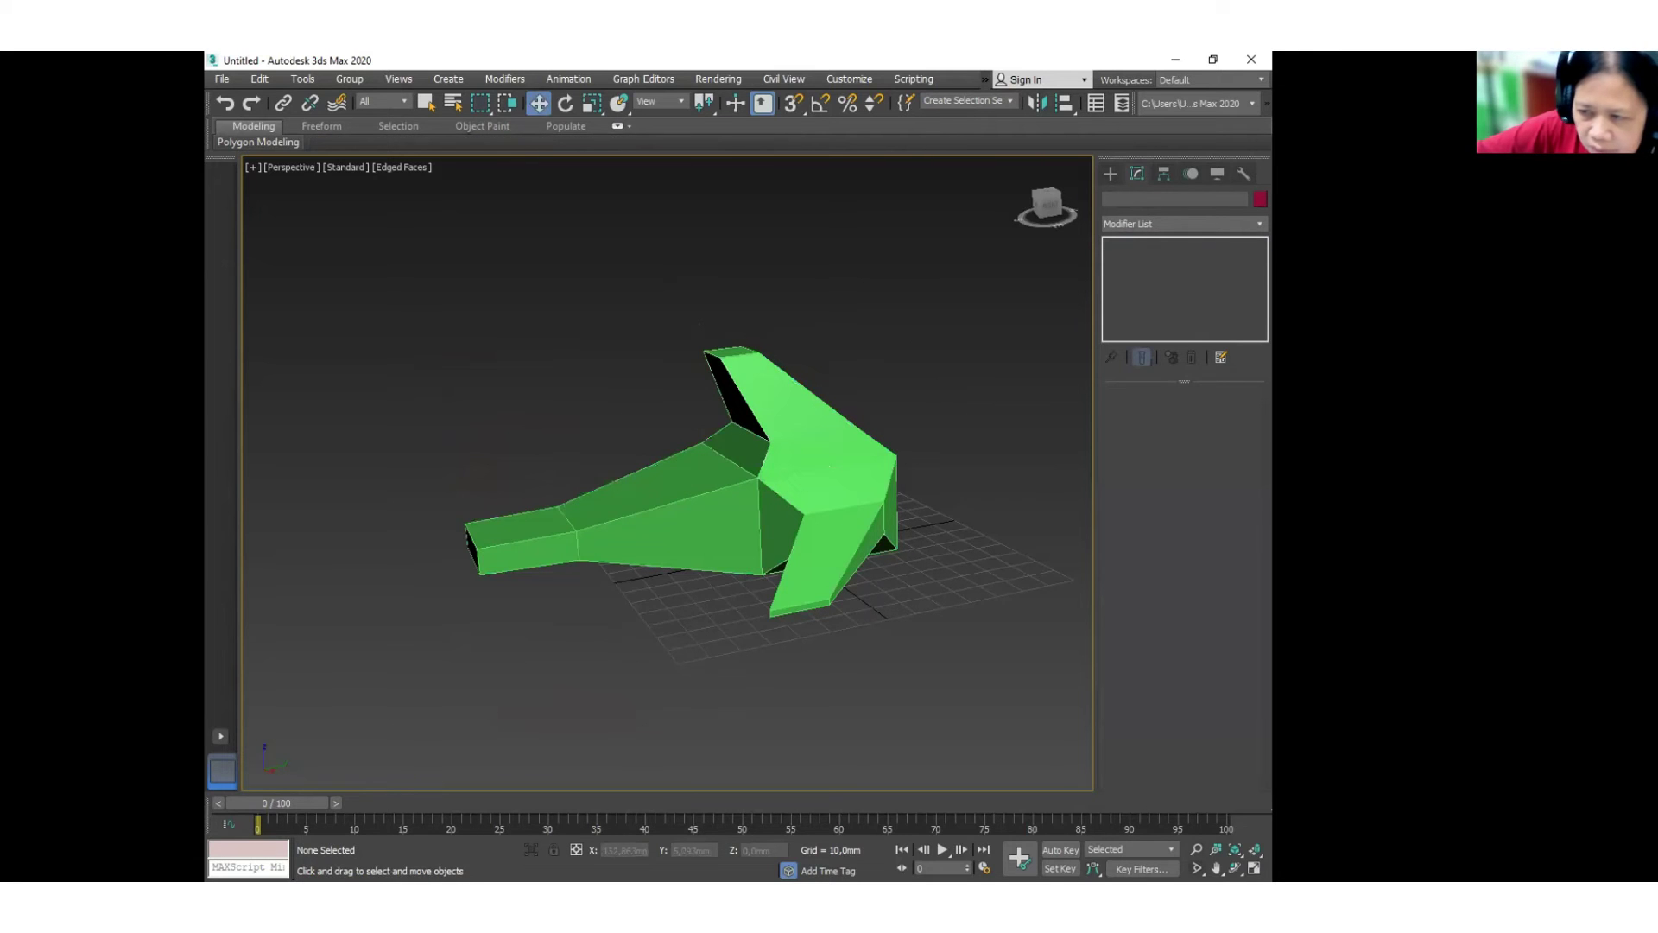
Switch to the four-viewport layout and display the Front, Top and Left views with default shading.
left_click(1235, 868)
left_click_drag(691, 609, 637, 631)
key("w")
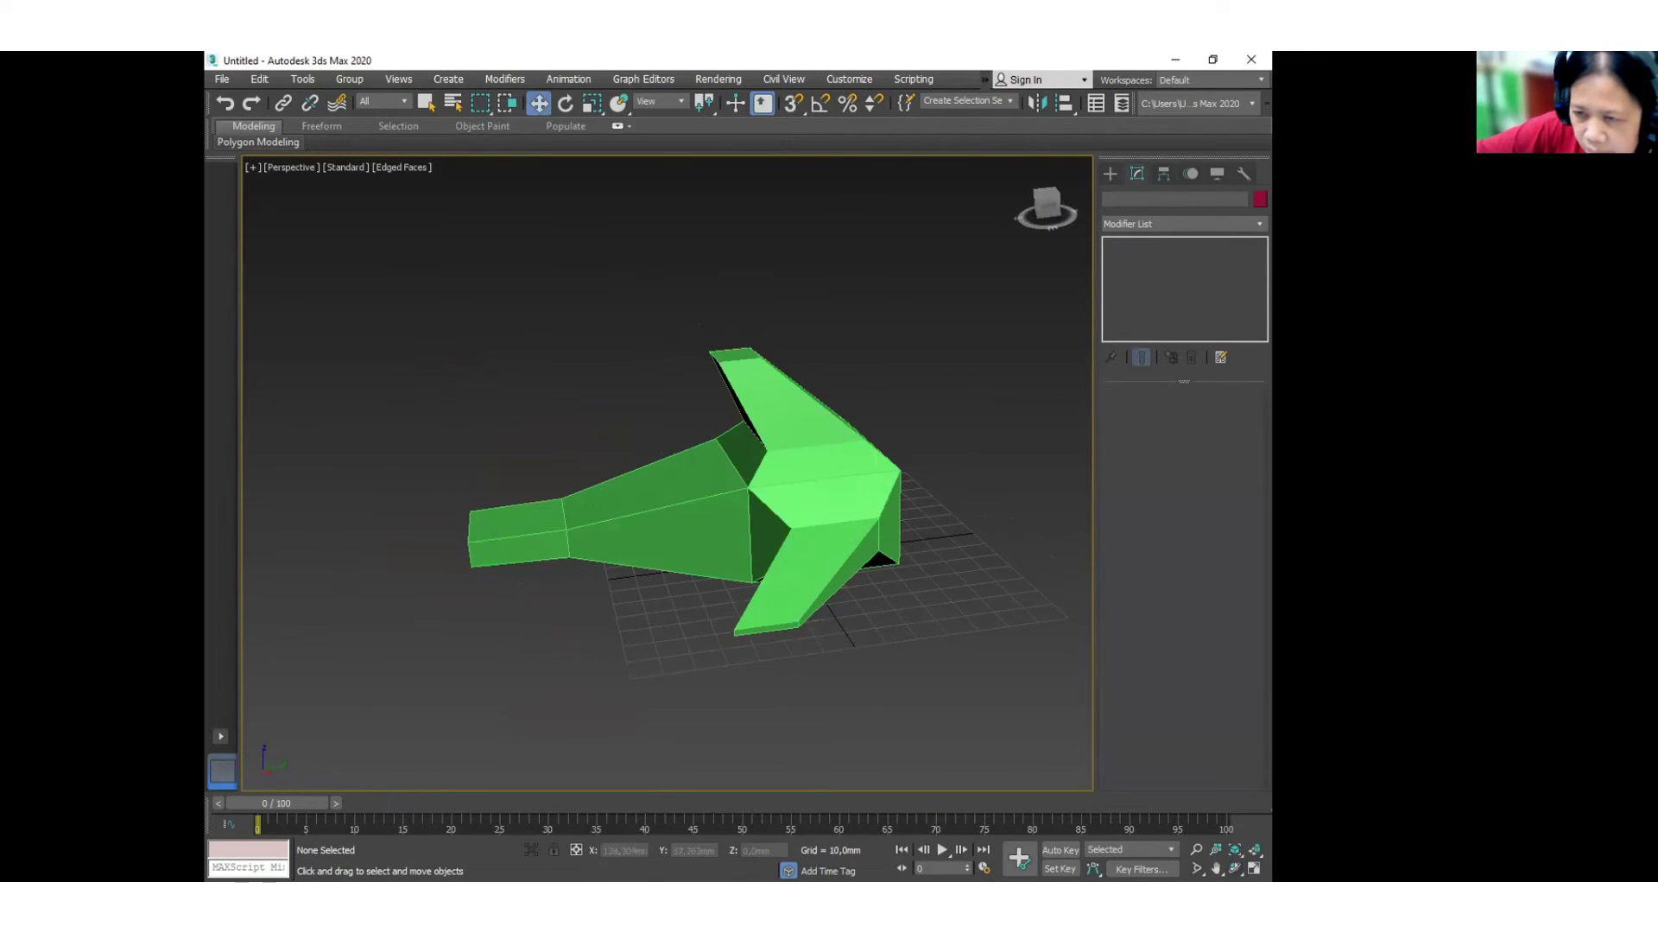
middle_click_drag(686, 621, 709, 615, "alt")
left_click(1235, 867)
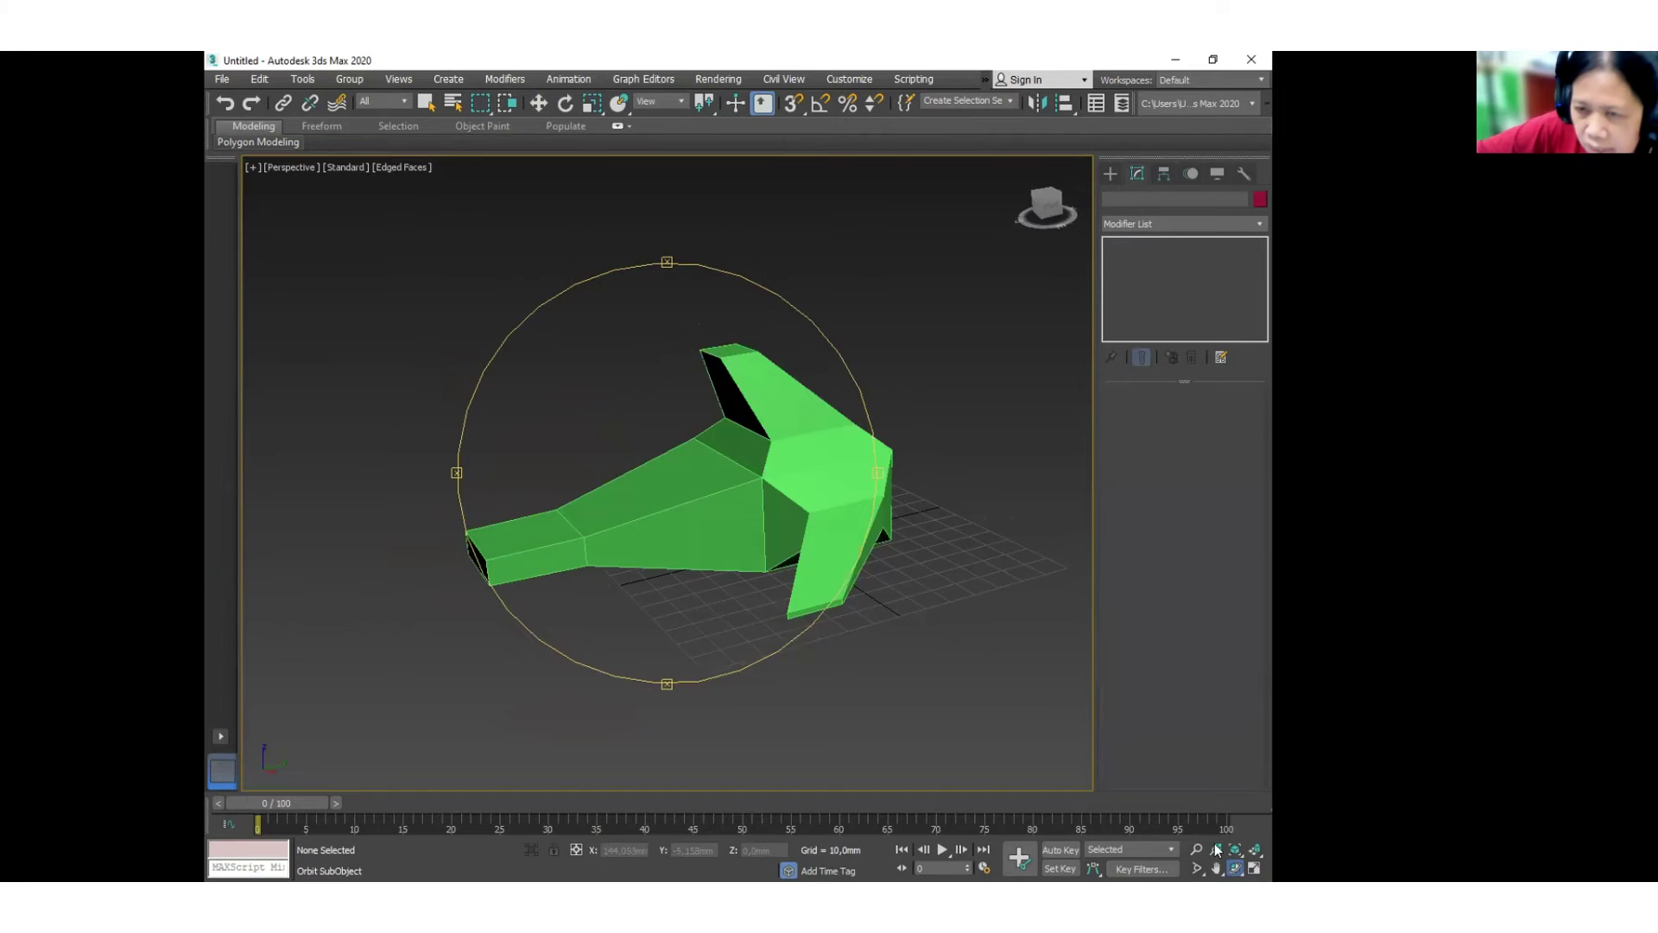
key("alt+w")
left_click(797, 397)
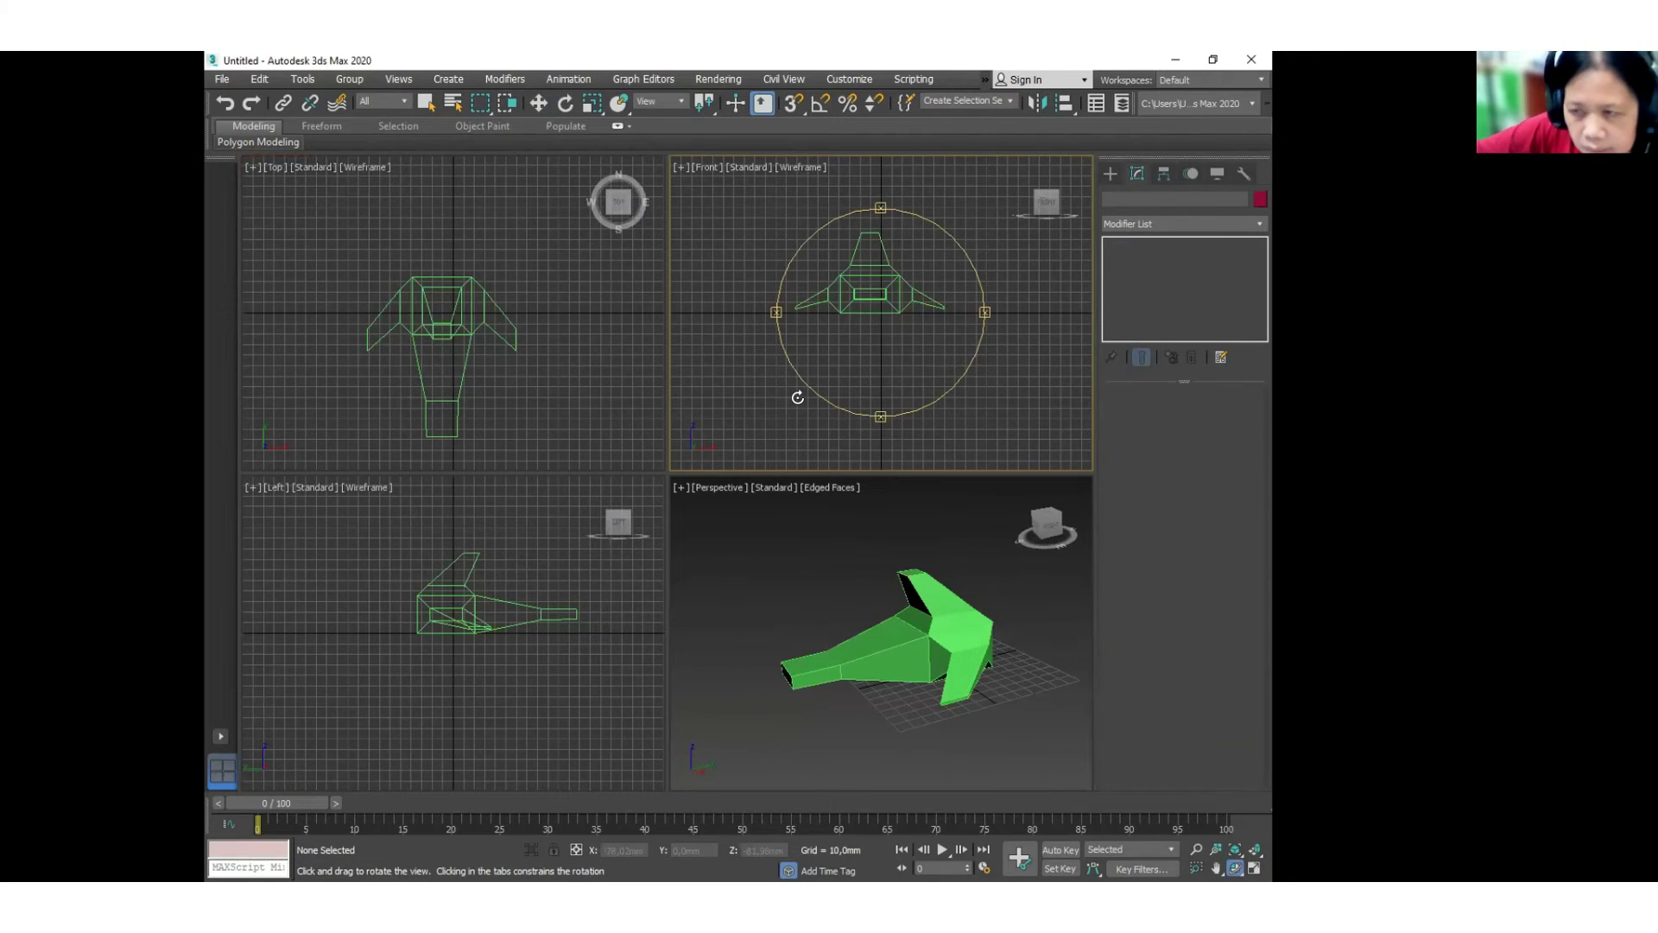
key("F3")
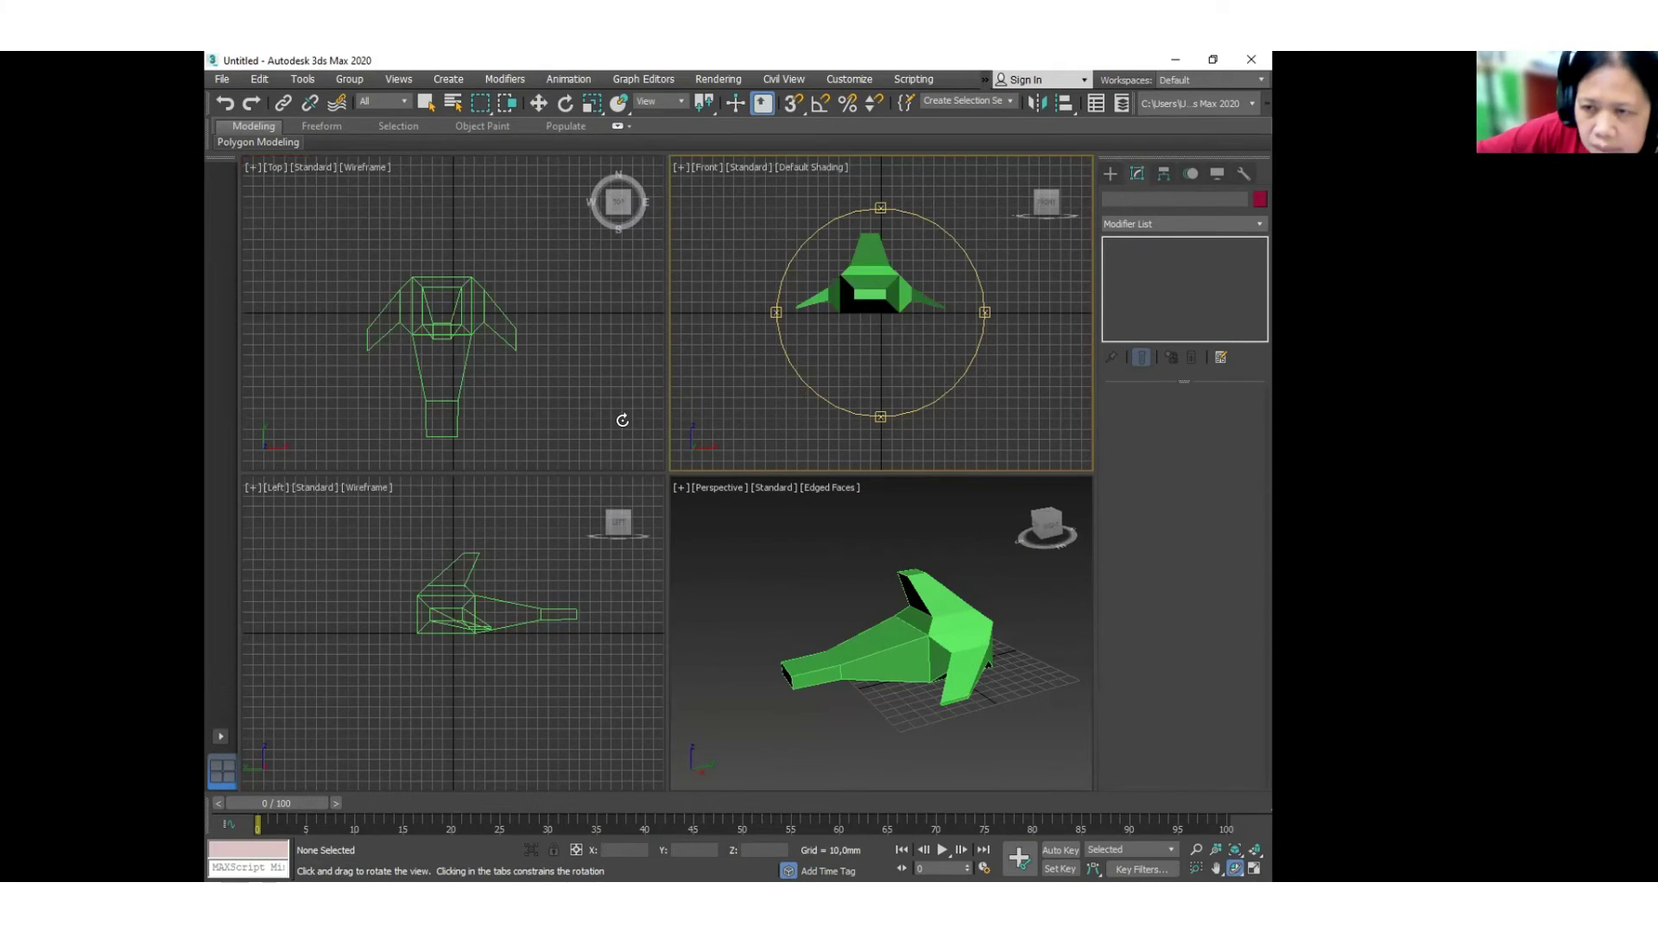
left_click(622, 418)
key("F3")
left_click(626, 641)
key("F3")
Enlarge the model in the Left, Top and Front views so it fills each viewport.
middle_click_drag(515, 615, 502, 630)
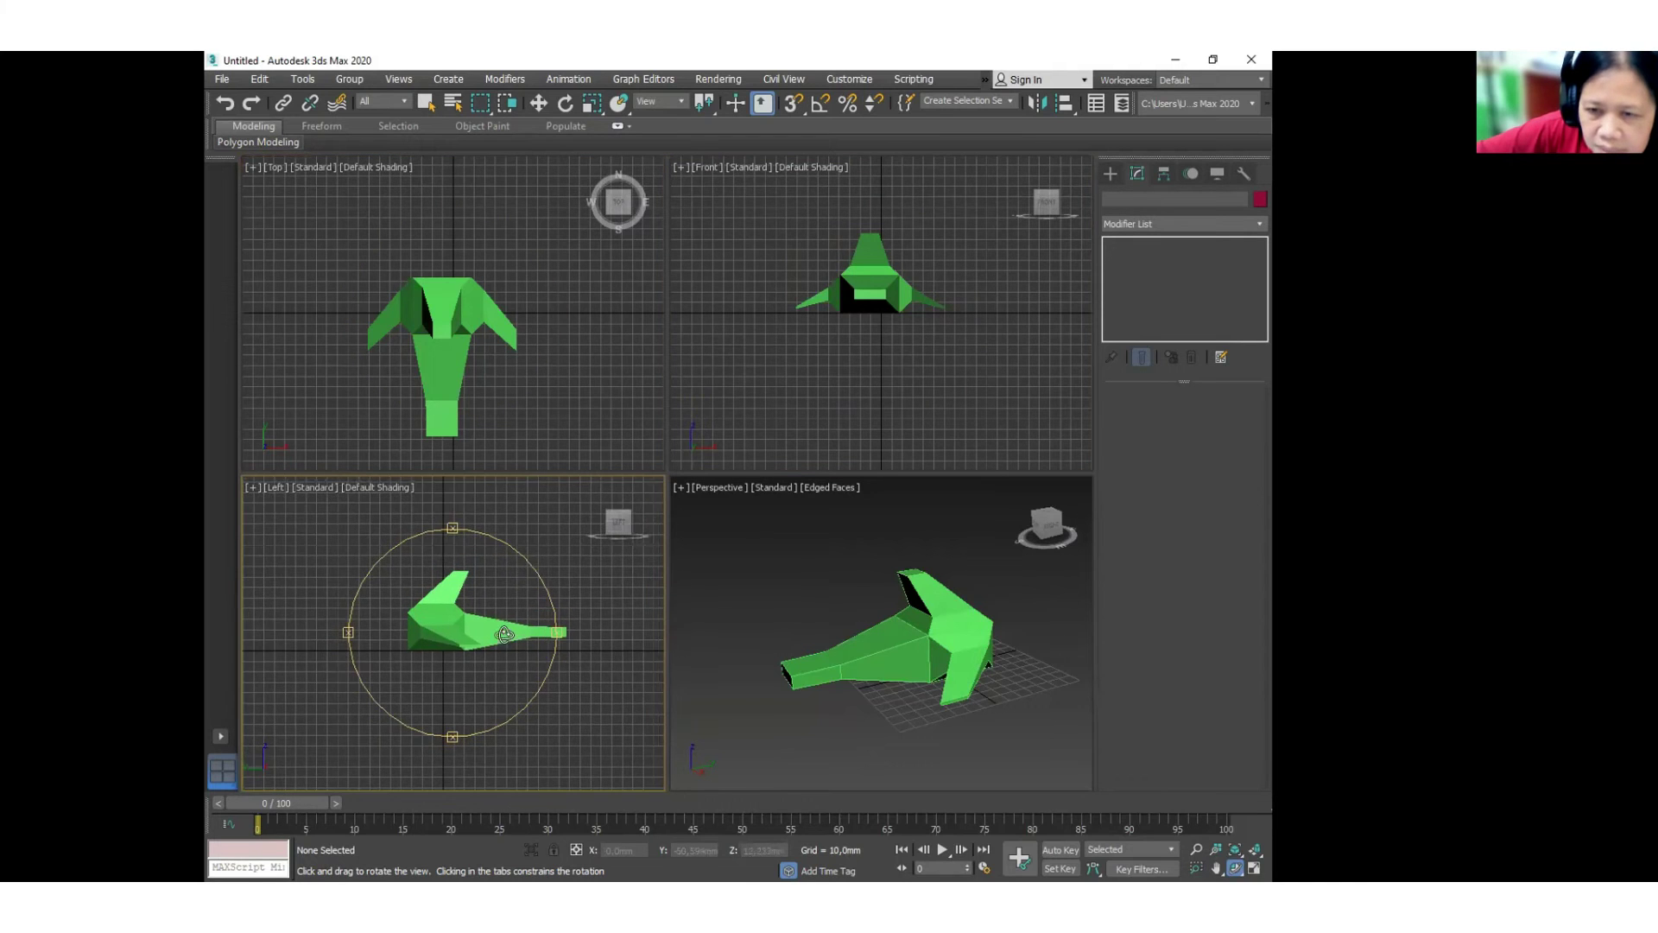
scroll(502, 629, "up", 2)
scroll(509, 625, "up", 2)
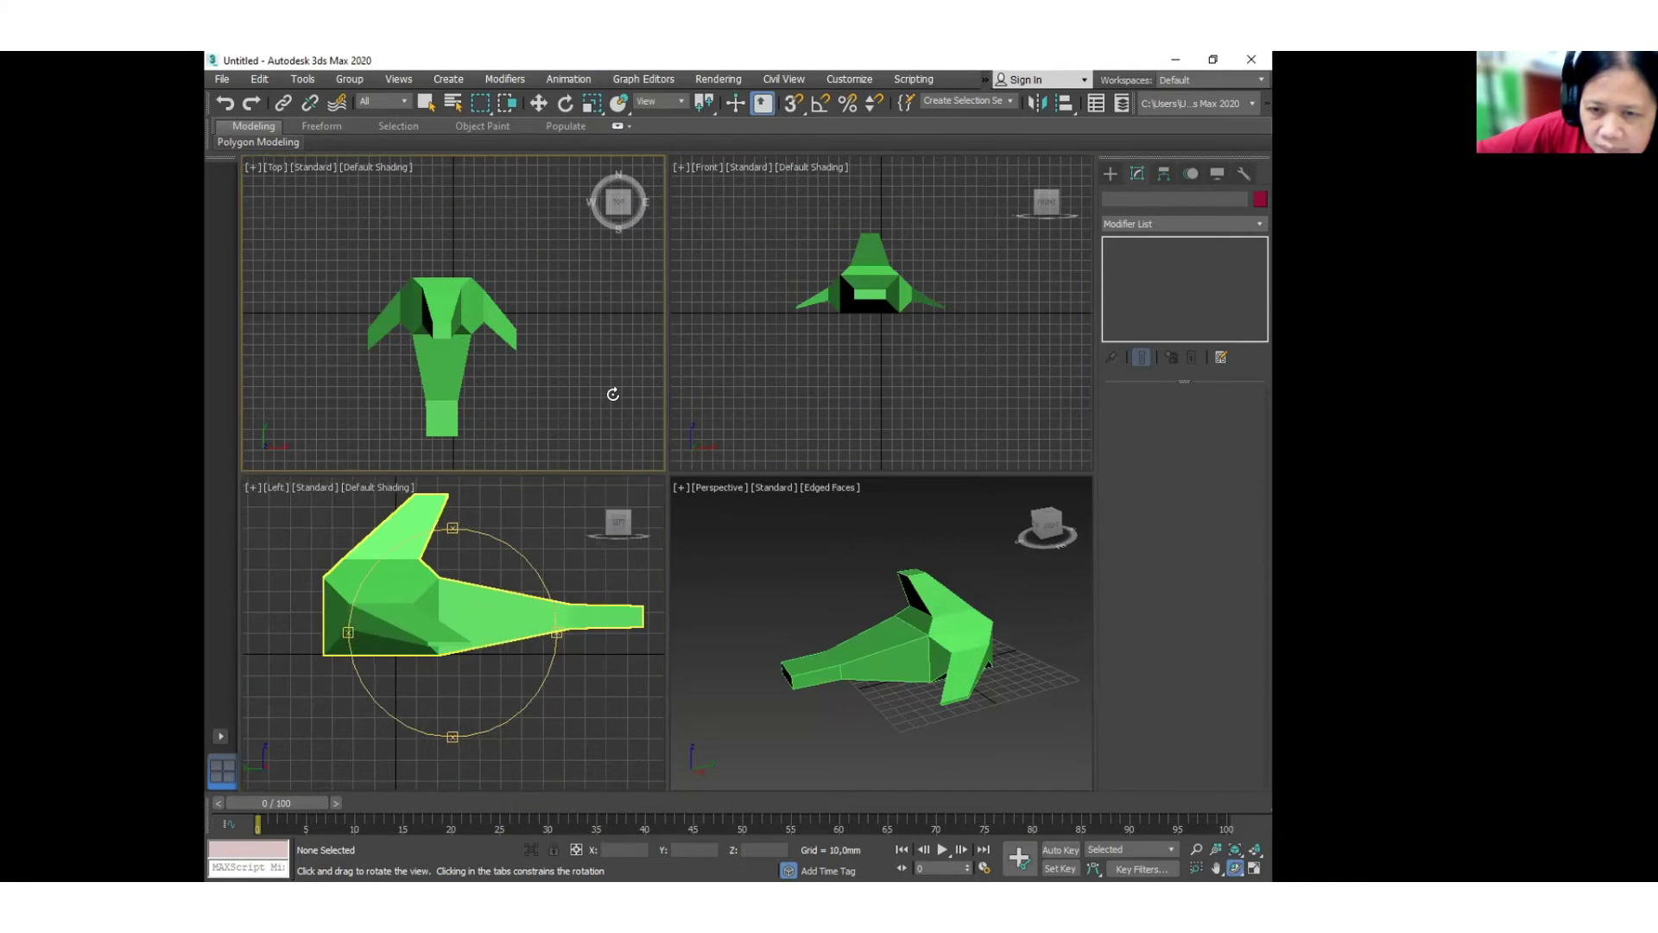
left_click(582, 367)
scroll(581, 367, "up", 4)
left_click(840, 341)
scroll(840, 340, "up", 3)
middle_click_drag(855, 381, 859, 425)
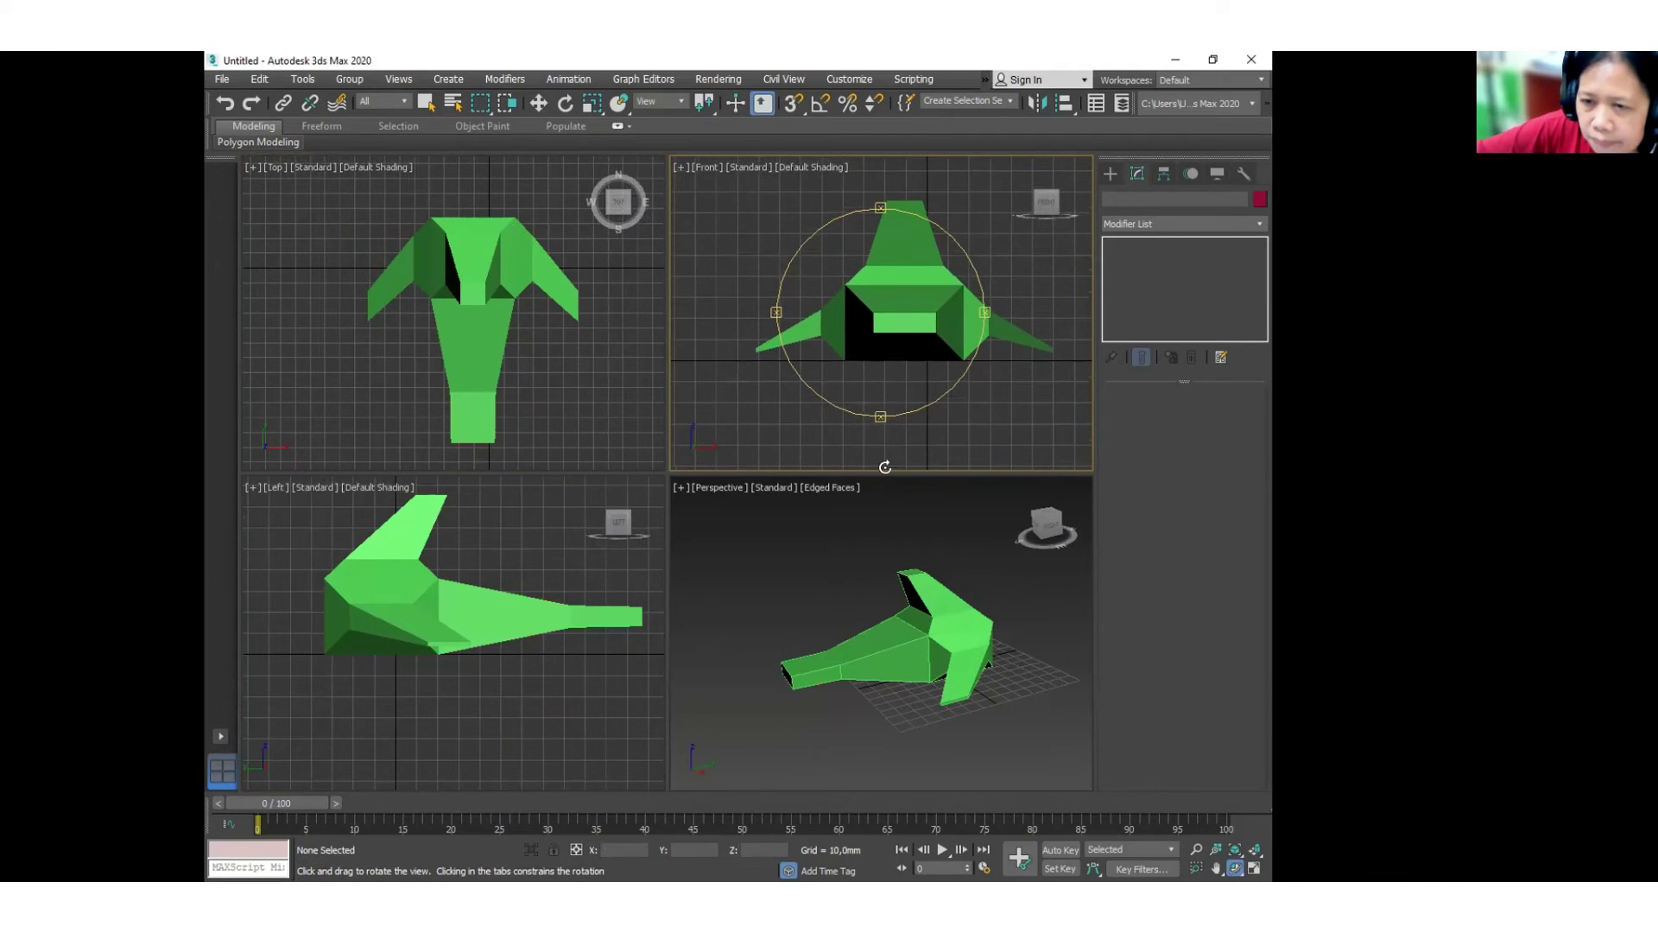
Hide the grids in all four viewports and inspect the green model's tail and fins in the Perspective view.
left_click(596, 432)
left_click(570, 531)
left_click(763, 546)
key("g")
left_click_drag(783, 652, 889, 621)
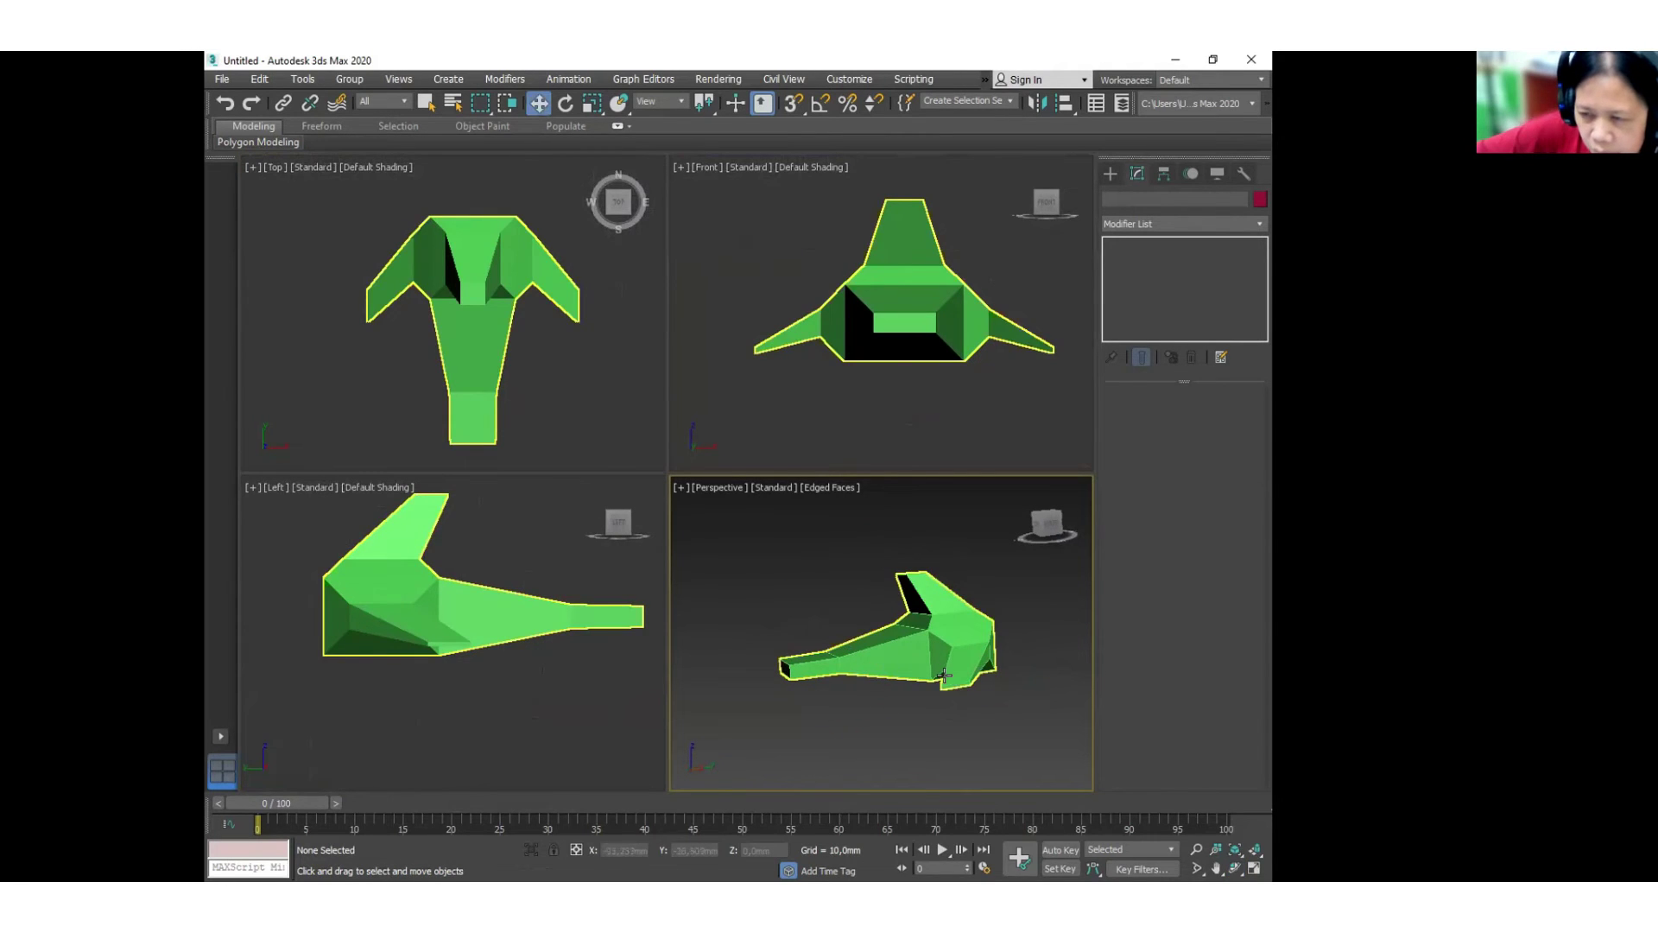
key("ctrl+d")
key("ctrl+r")
left_click_drag(869, 641, 880, 663)
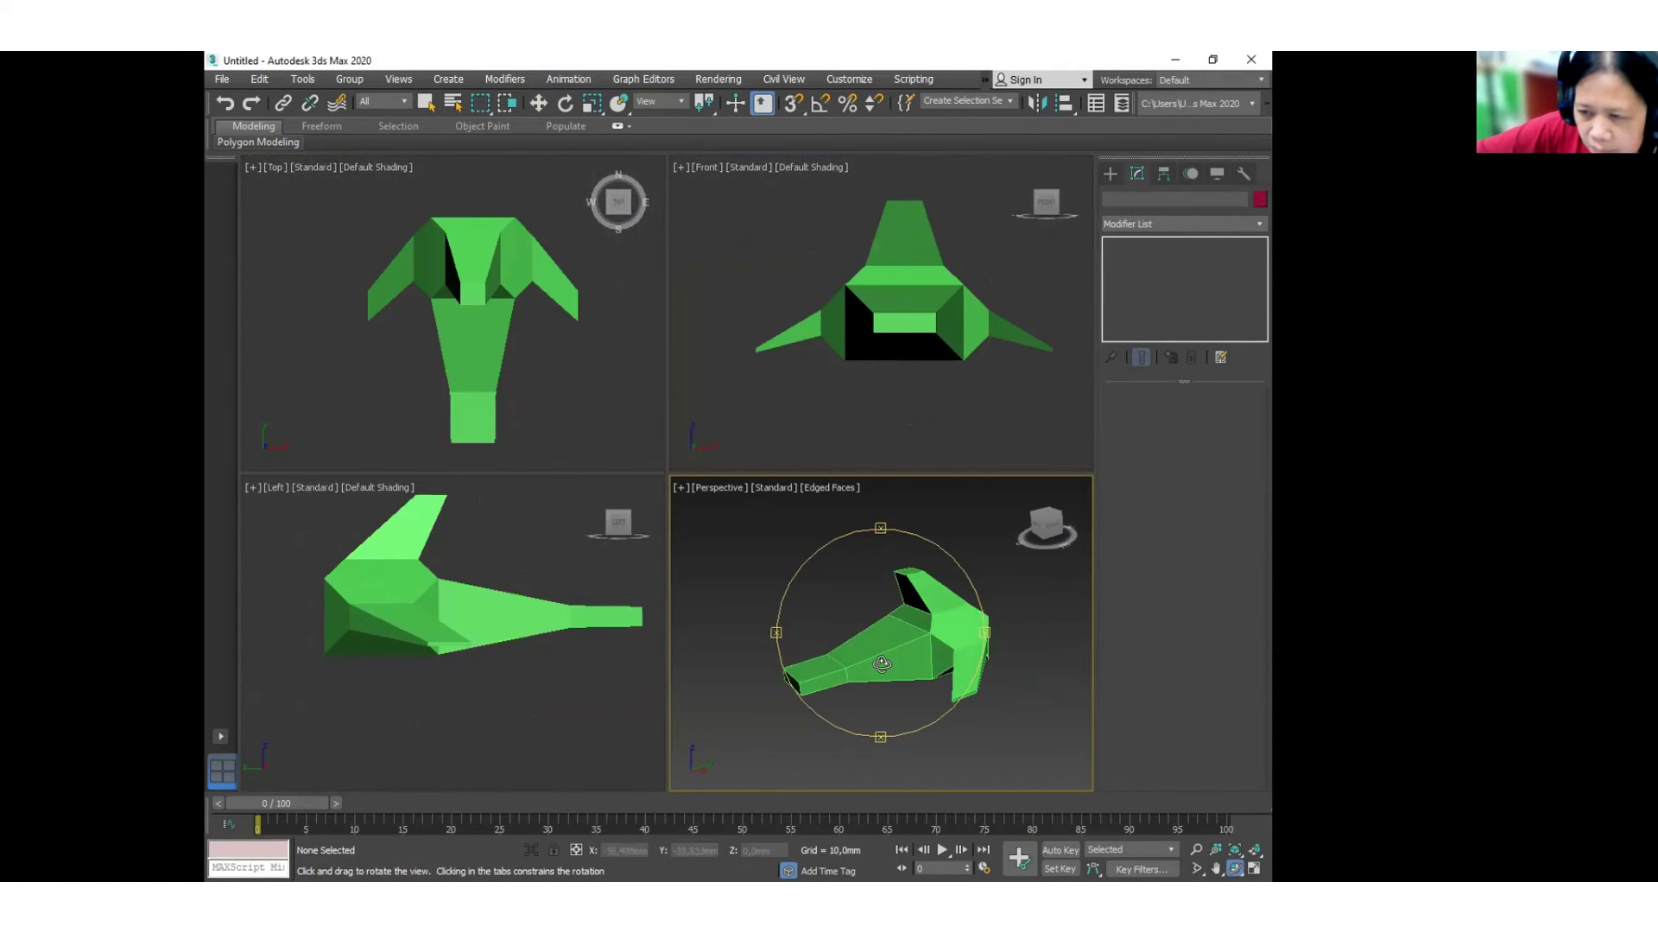
right_click(929, 676)
middle_click_drag(935, 683, 957, 673)
scroll(923, 674, "up", 3)
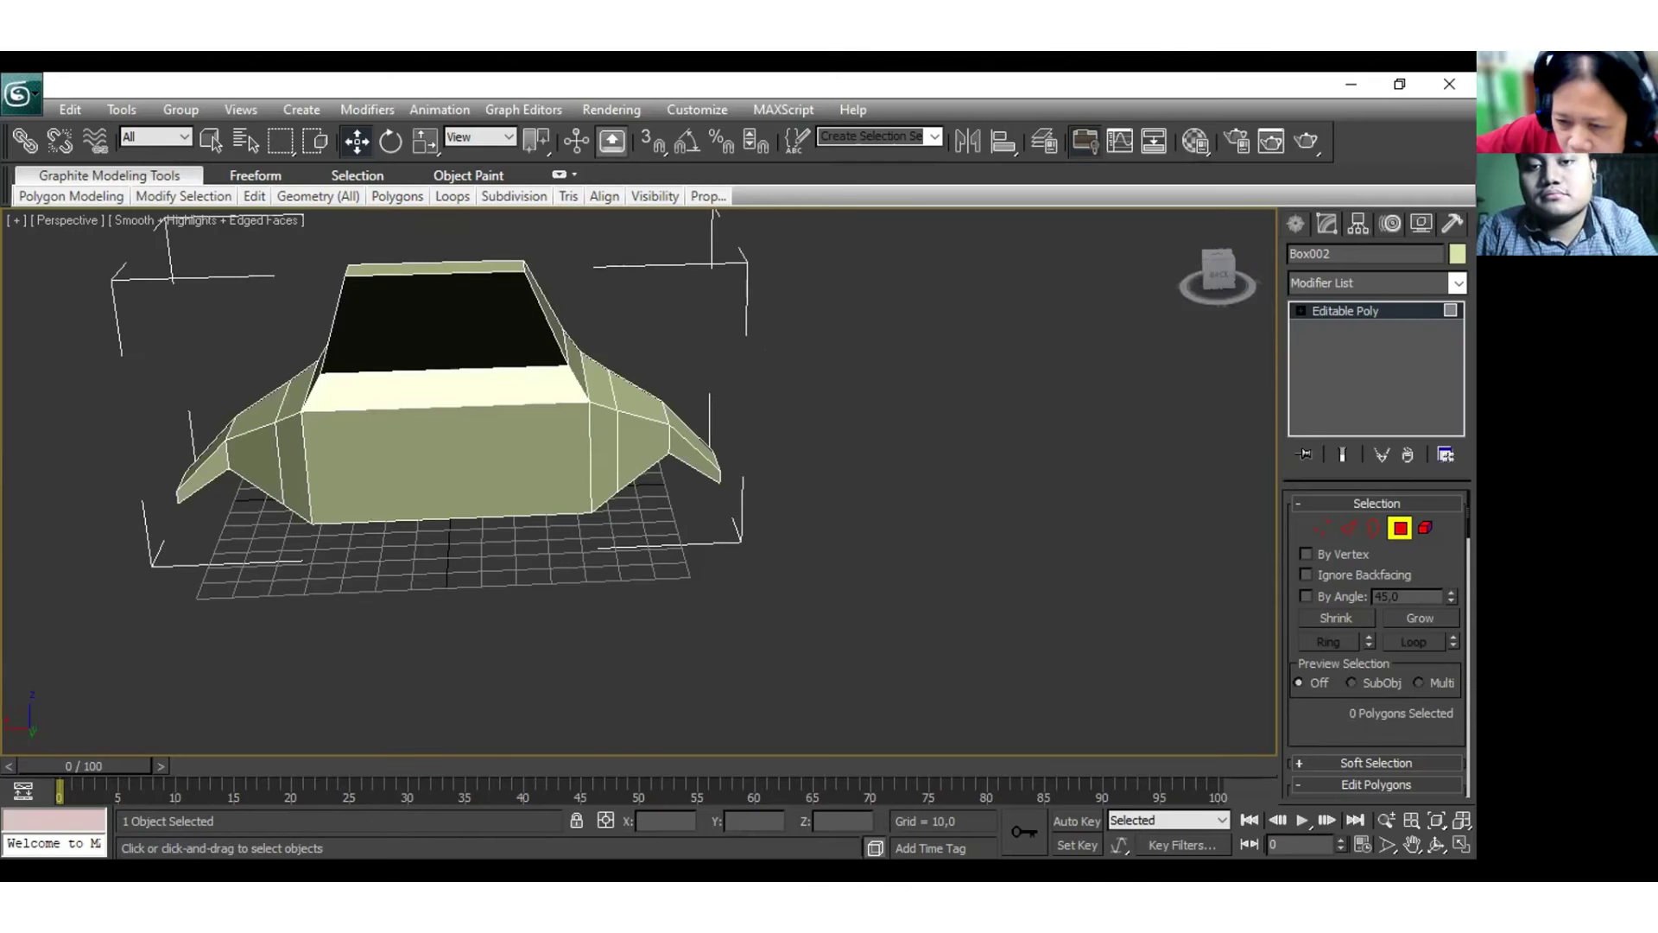
Switch to the beige model, clear its polygon selection and examine the segmented tail from the side.
middle_click_drag(829, 553, 708, 435, "alt")
left_click(708, 435)
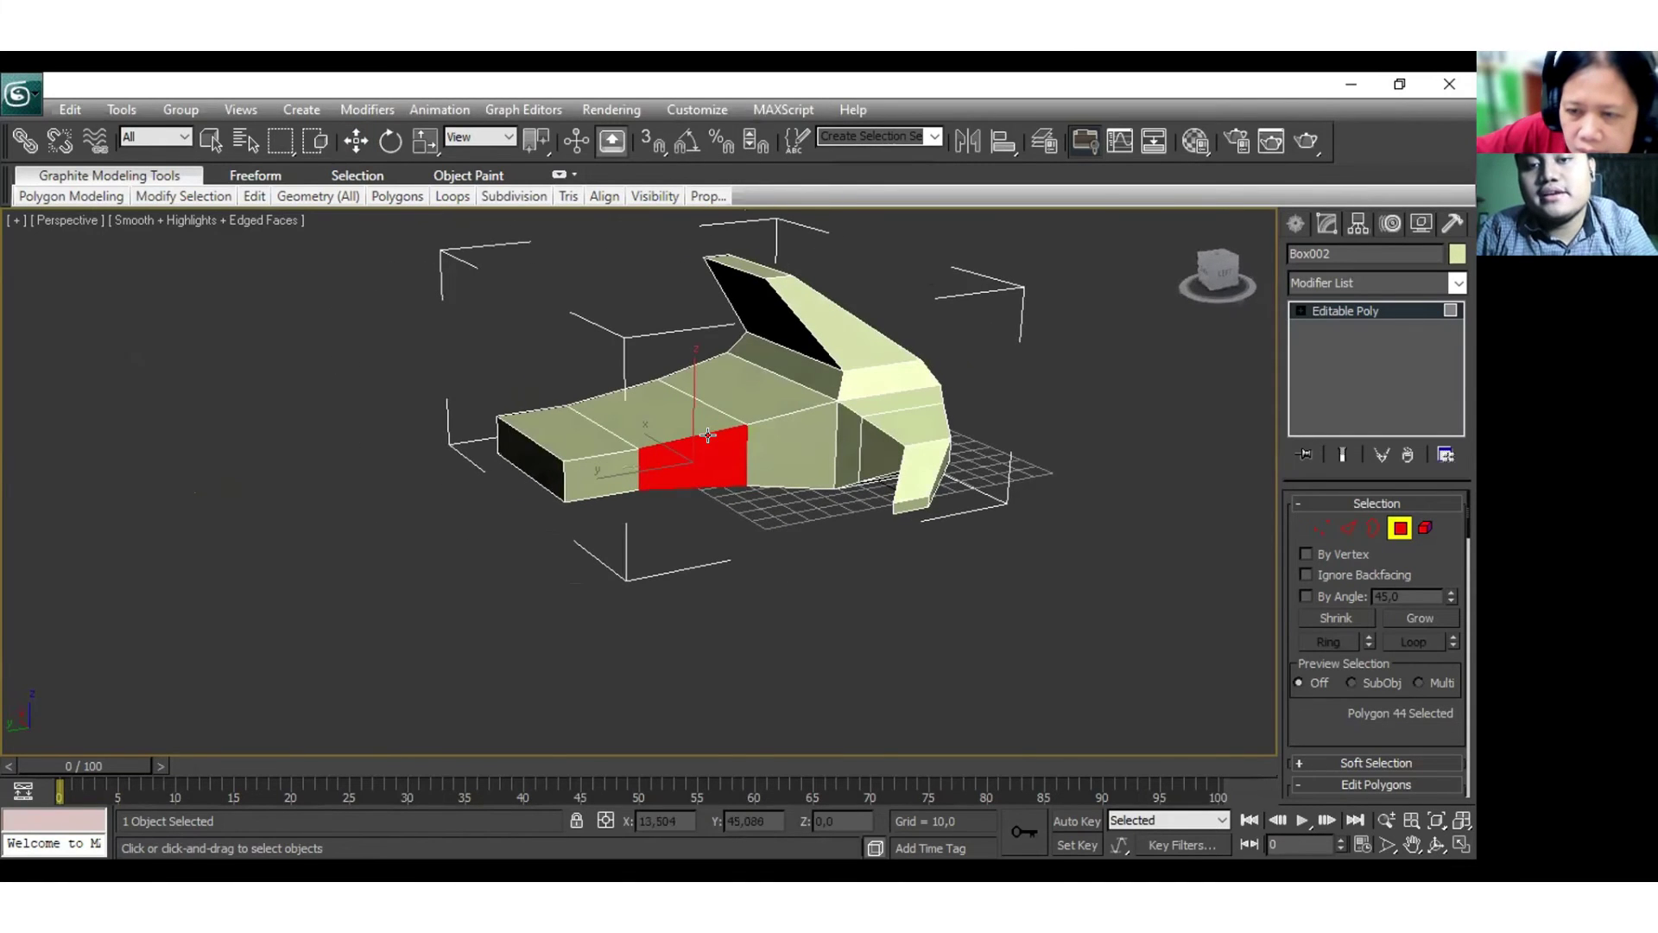
middle_click_drag(811, 574, 828, 586, "alt")
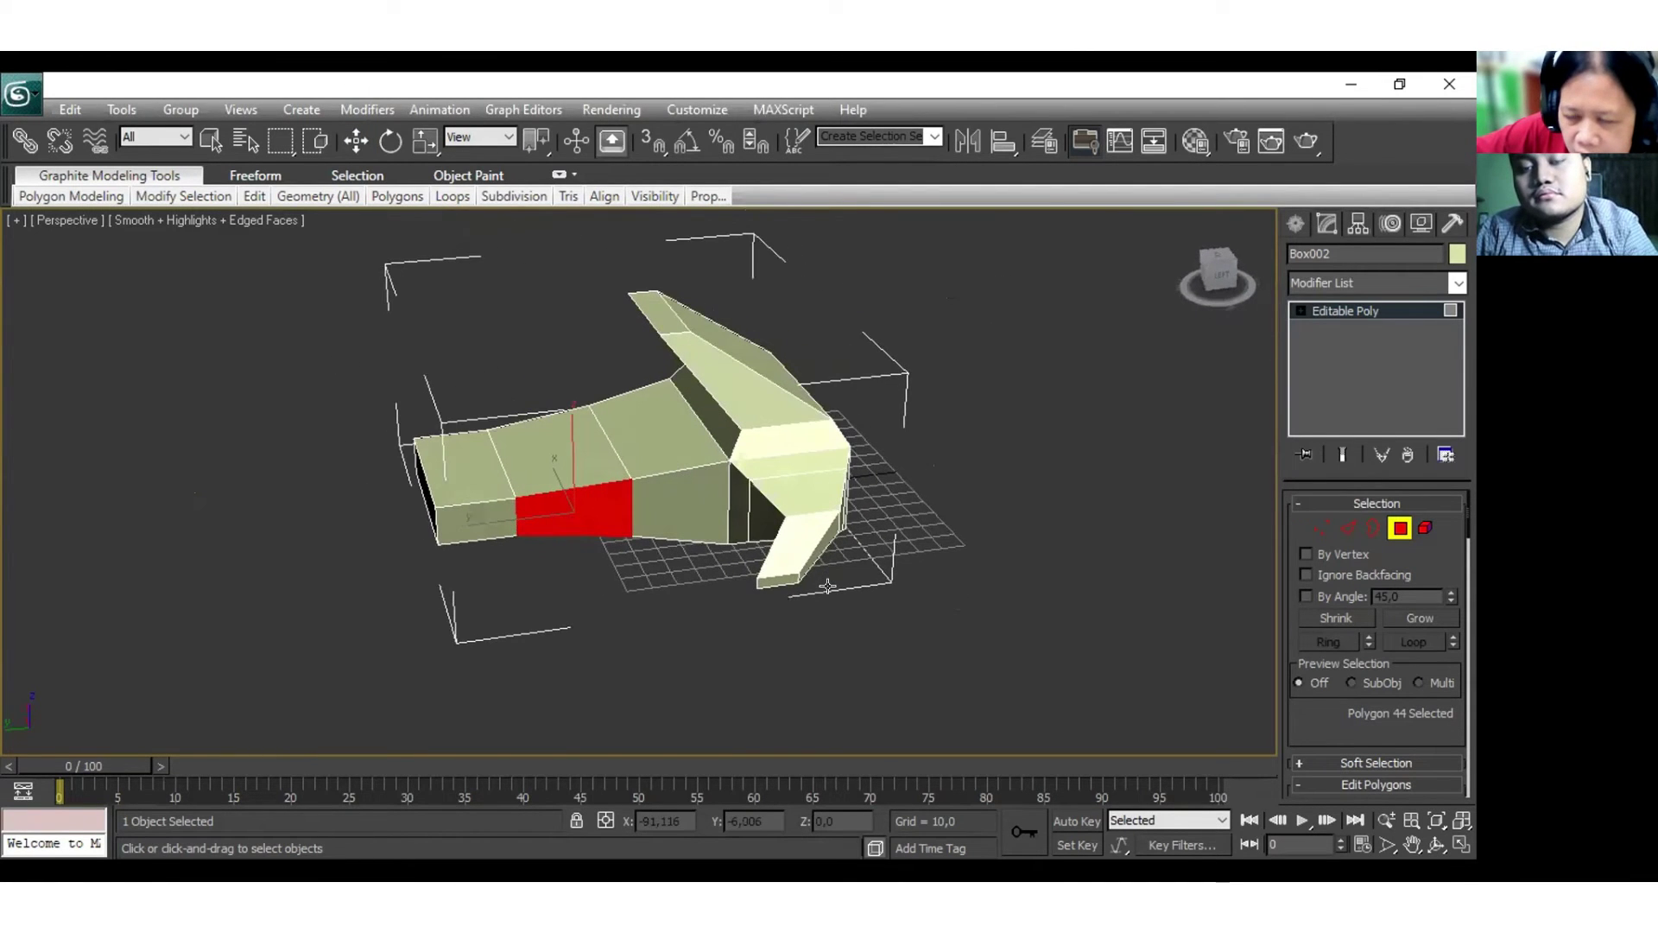
left_click(533, 566)
middle_click_drag(533, 567, 638, 672, "alt")
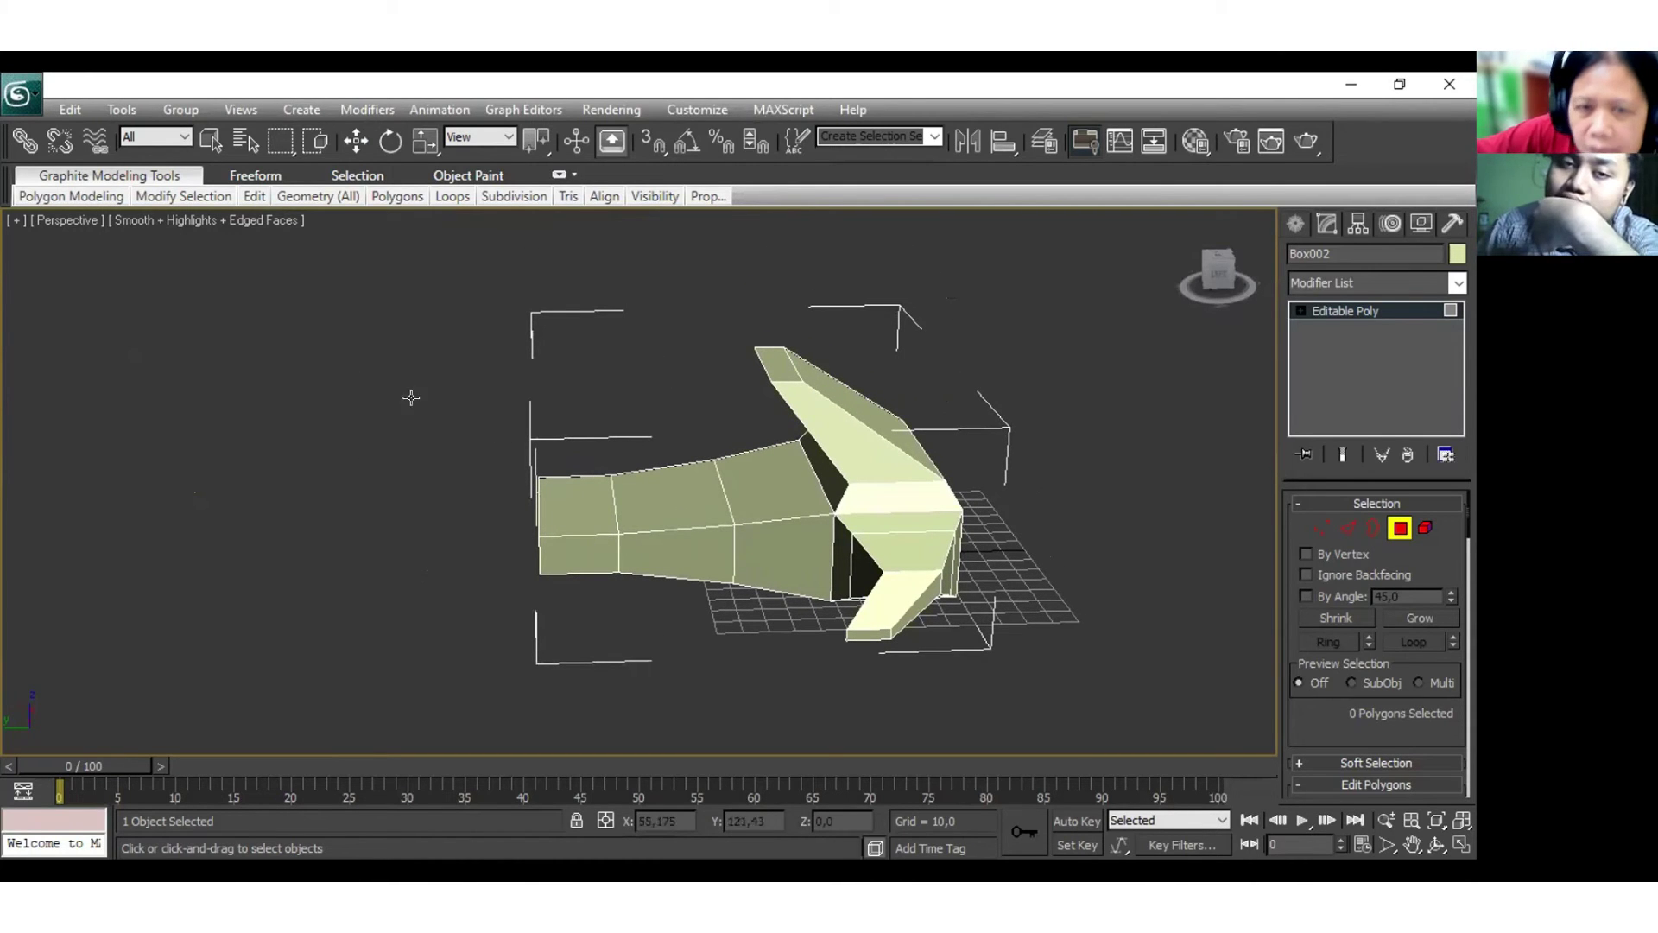
key("w")
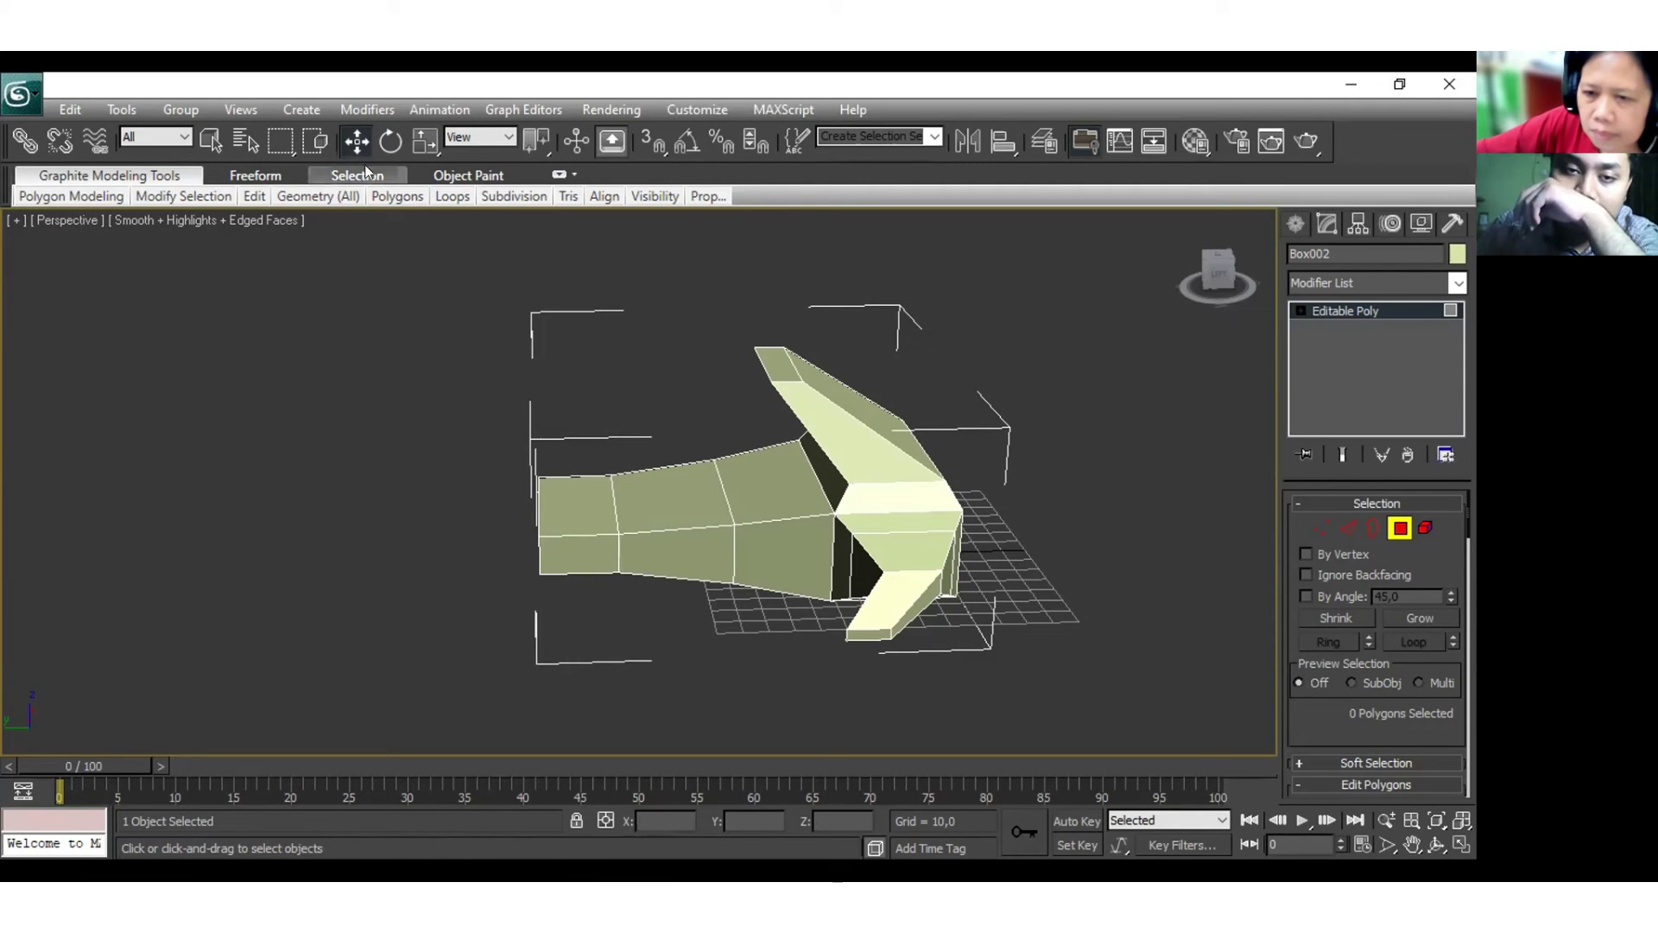
Leave polygon level on the beige model, select the whole object and try to move it along the Y axis.
left_click(557, 553)
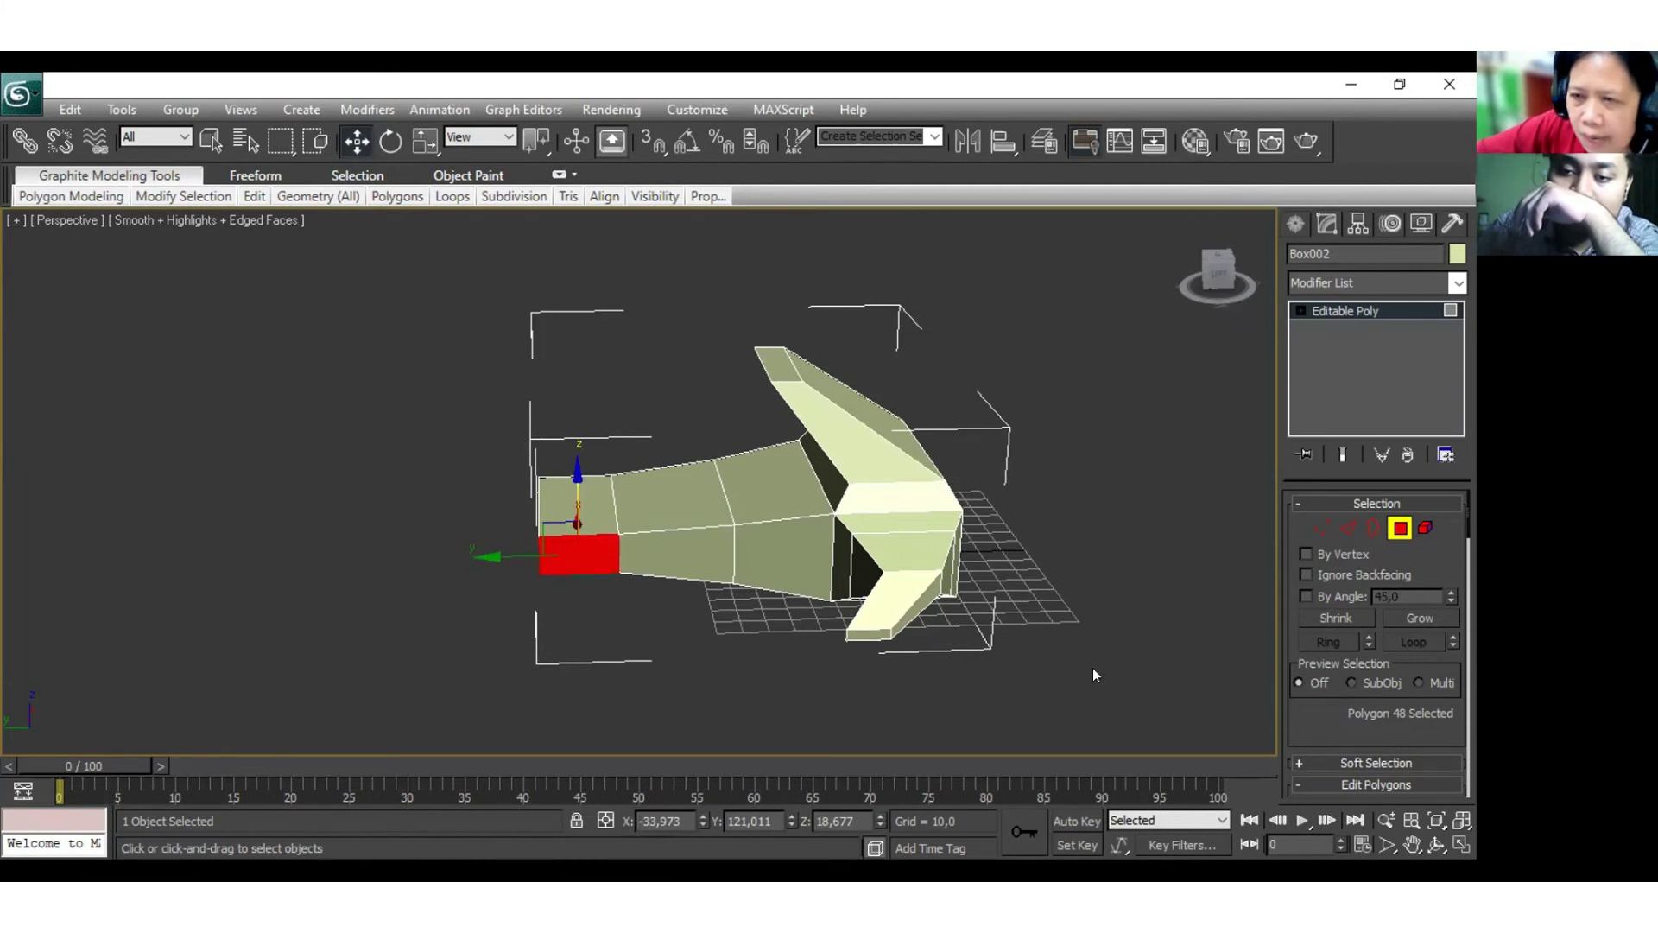
left_click(1401, 529)
left_click(836, 671)
left_click(879, 524)
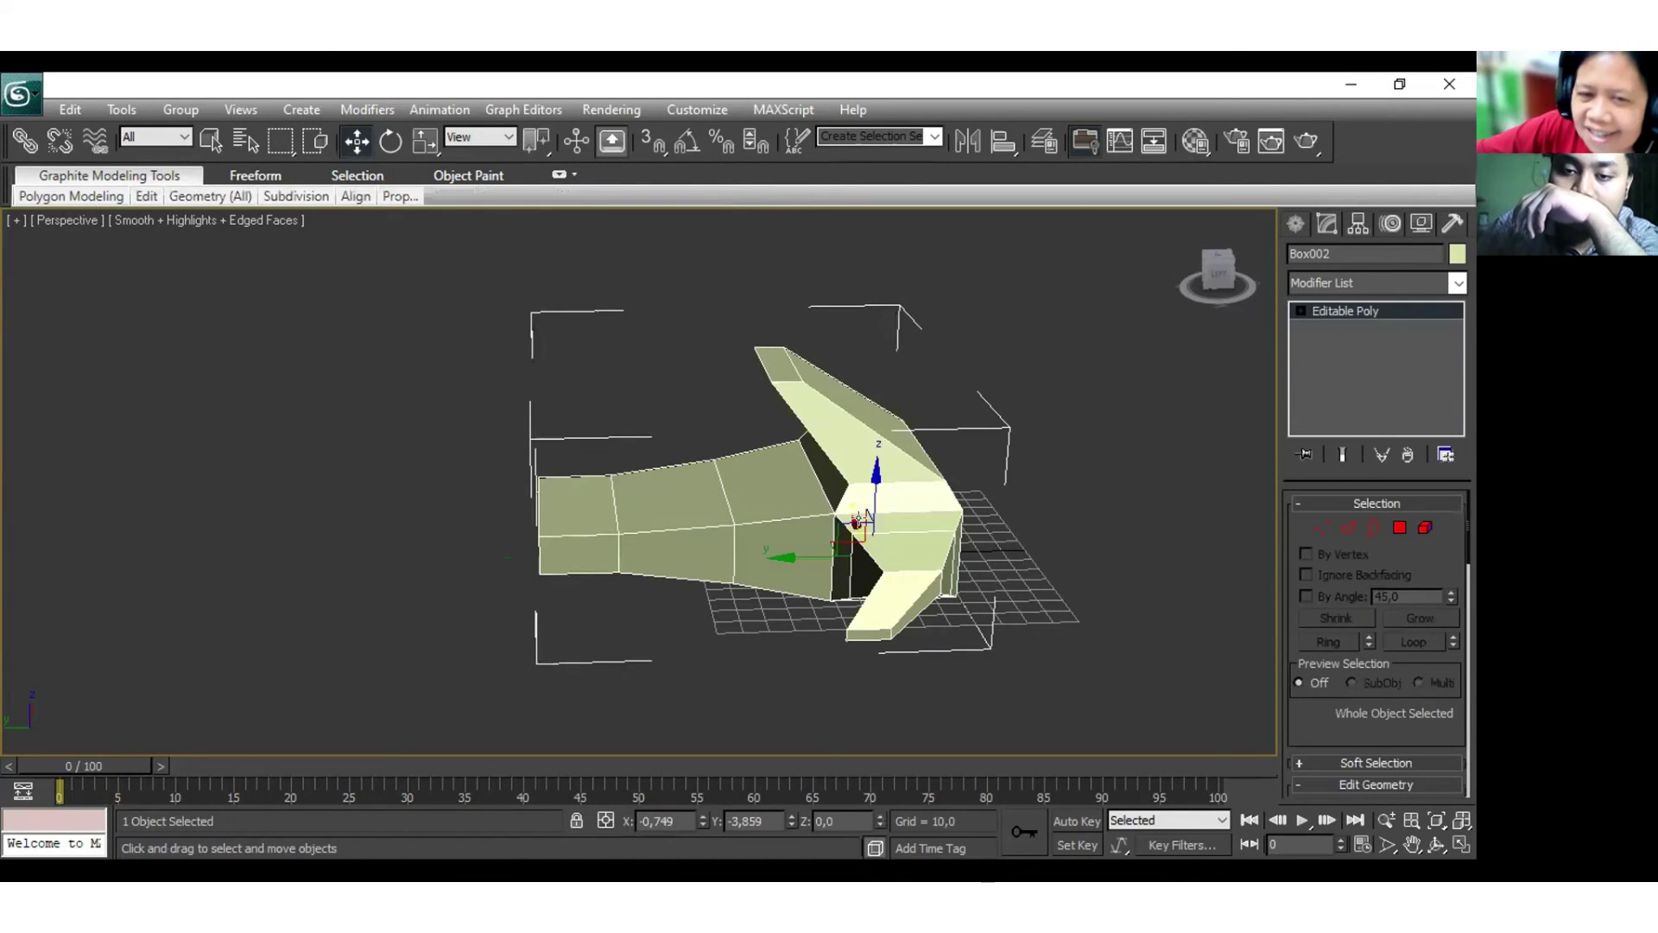
left_click_drag(780, 555, 870, 551)
middle_click_drag(1058, 630, 622, 651, "alt")
key("4")
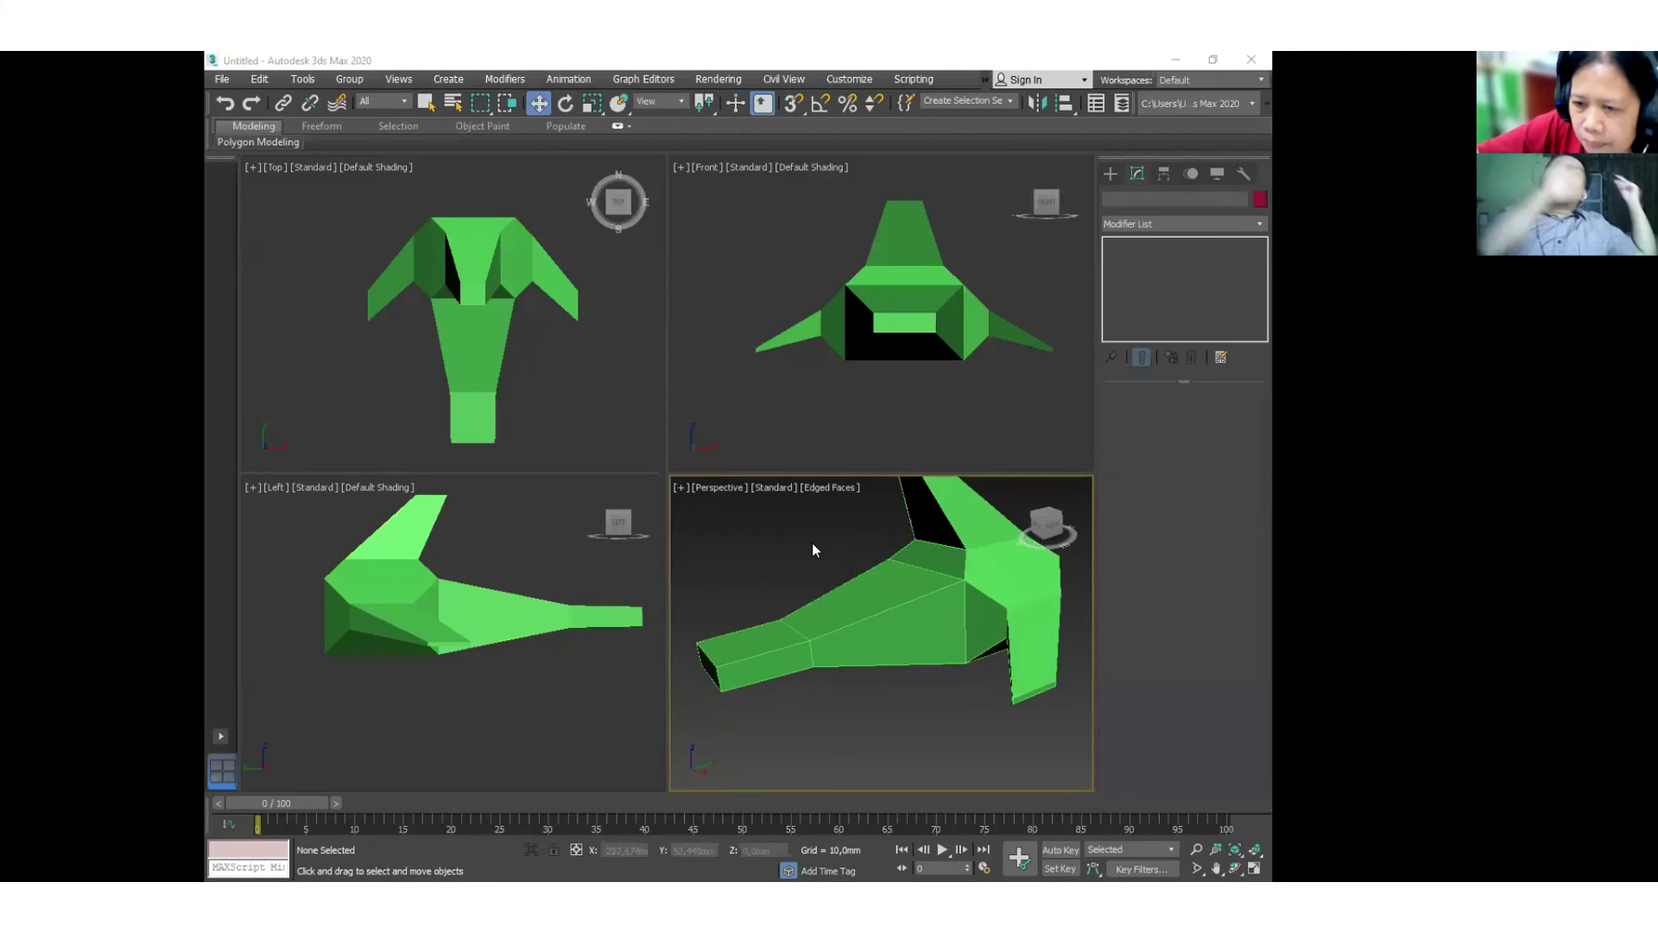
scroll(806, 541, "down", 5)
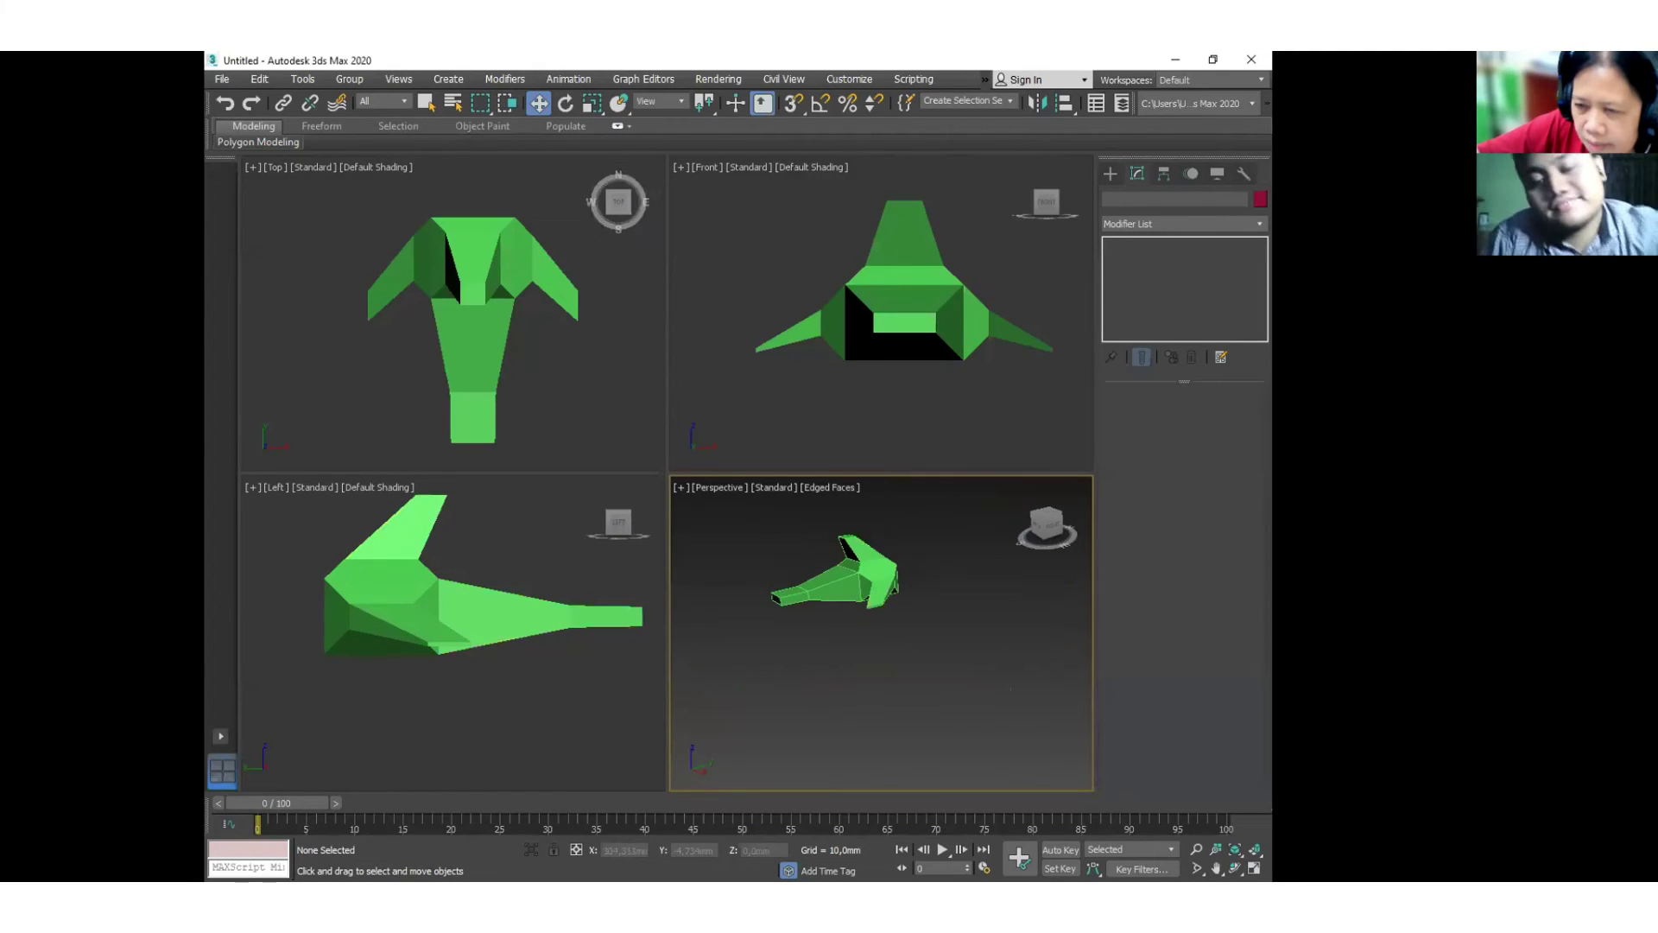
Maximize the Perspective view and select the green model.
scroll(914, 606, "up", 3)
middle_click_drag(914, 606, 1012, 688)
key("alt+w")
middle_click_drag(1029, 627, 1036, 659)
left_click(843, 544)
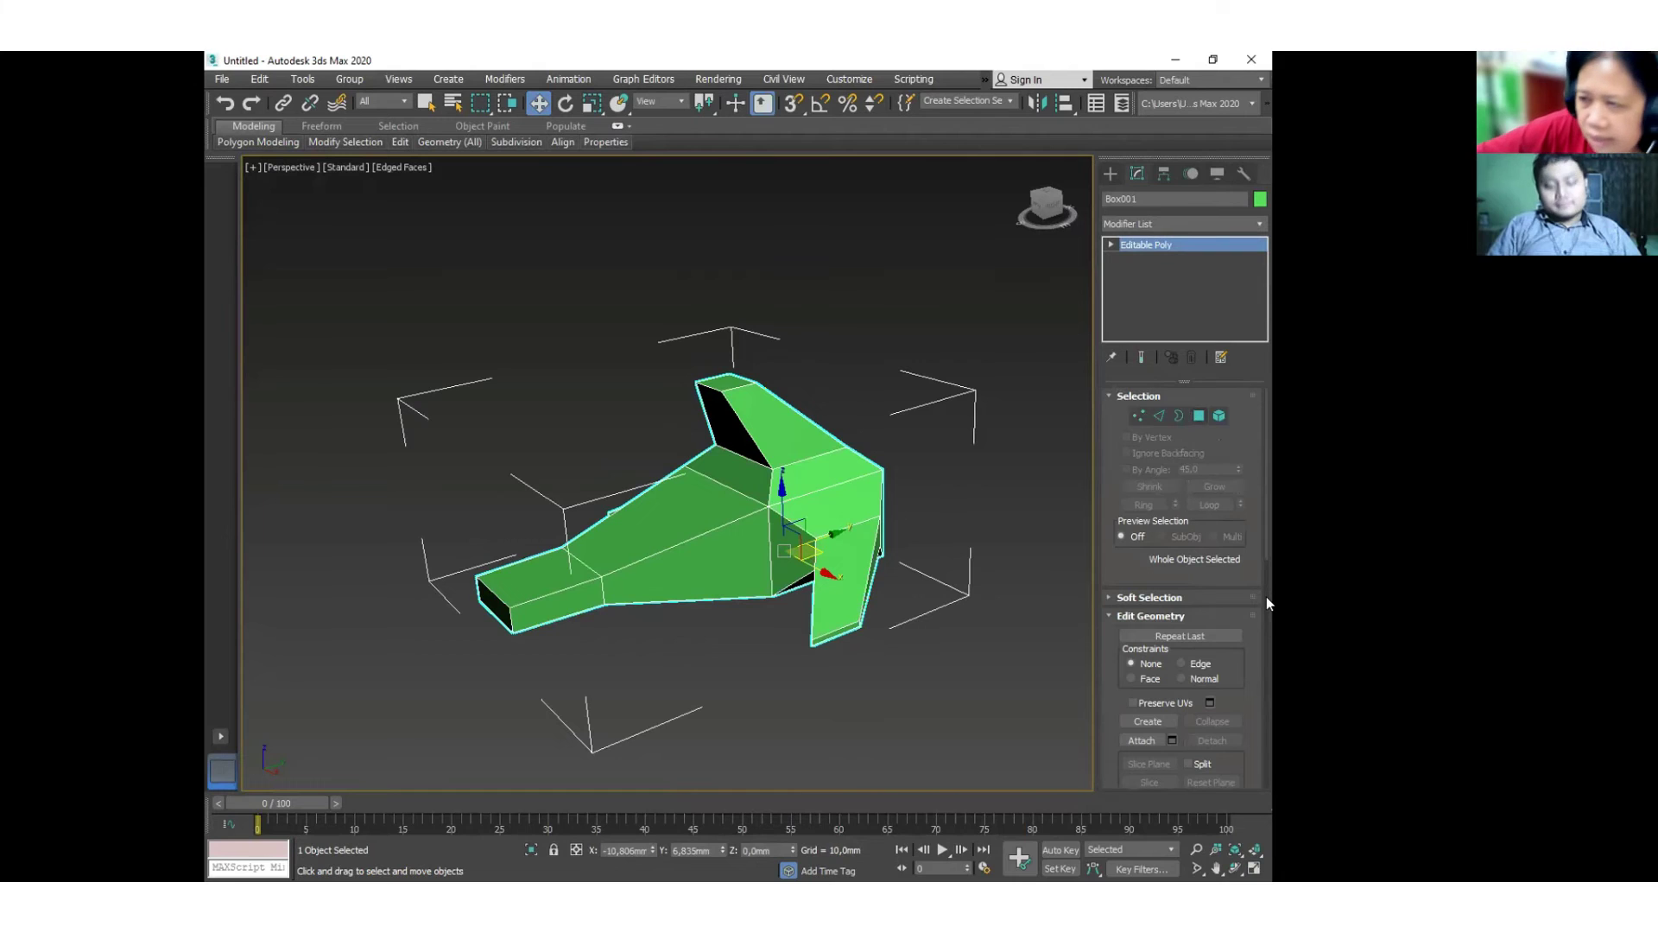
At polygon level, select both opposite side faces of the green model's last tail segment.
left_click(1200, 415)
left_click(569, 602)
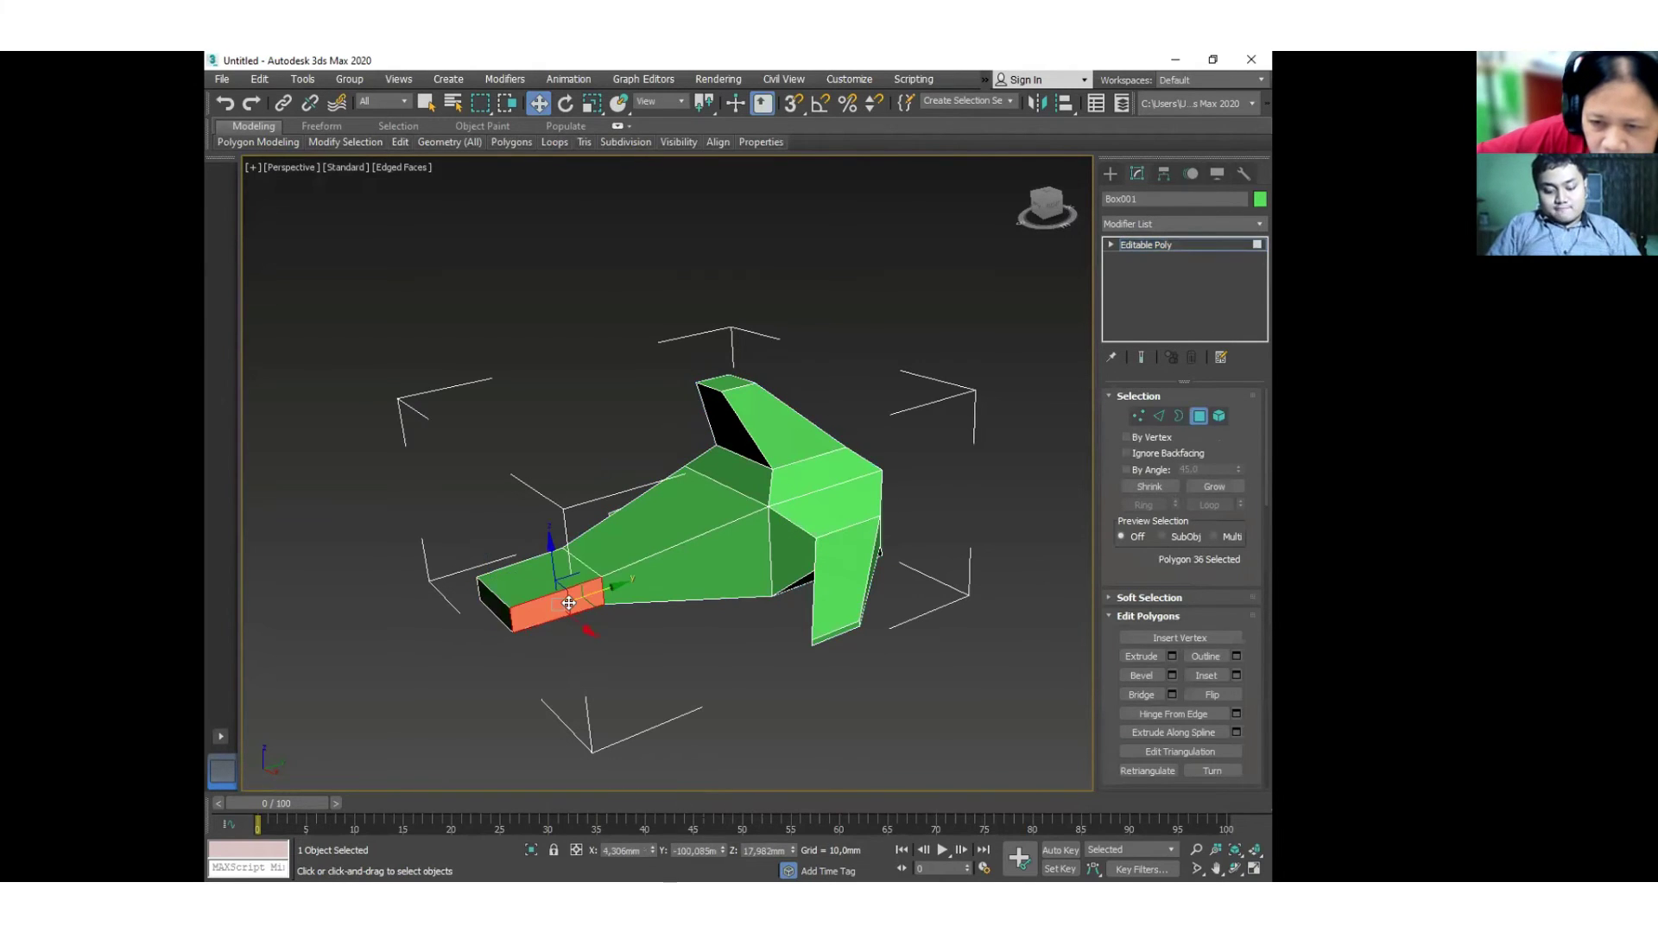
left_click(568, 602)
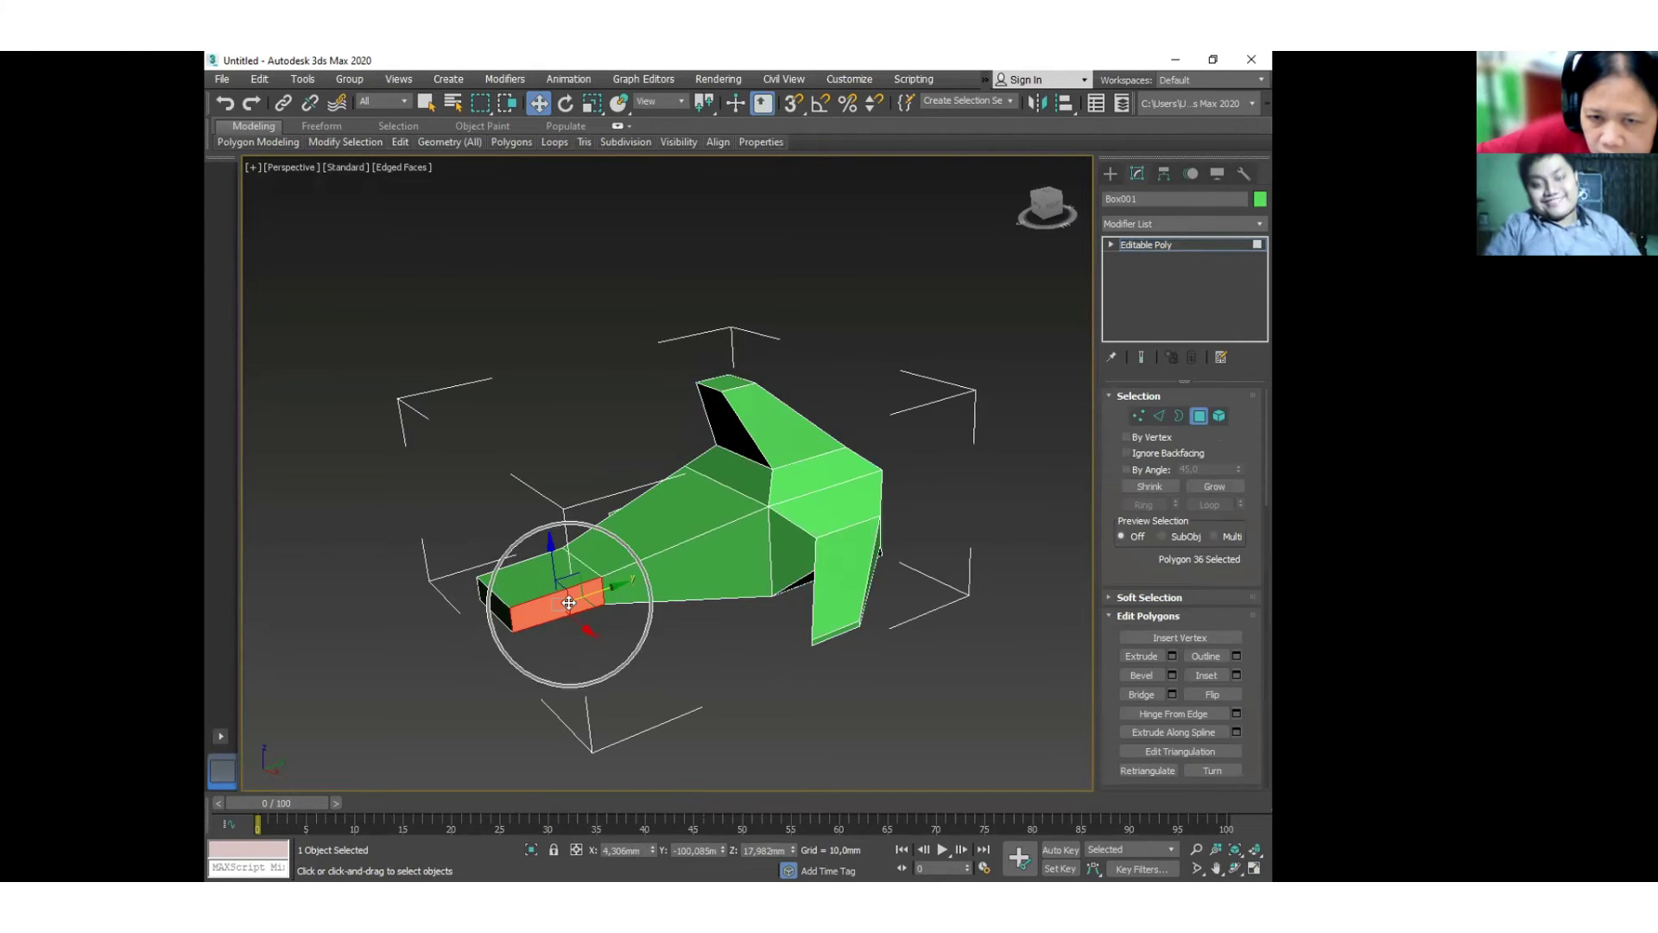
left_click(568, 603)
key("ctrl")
key("ctrl")
key("ctrl")
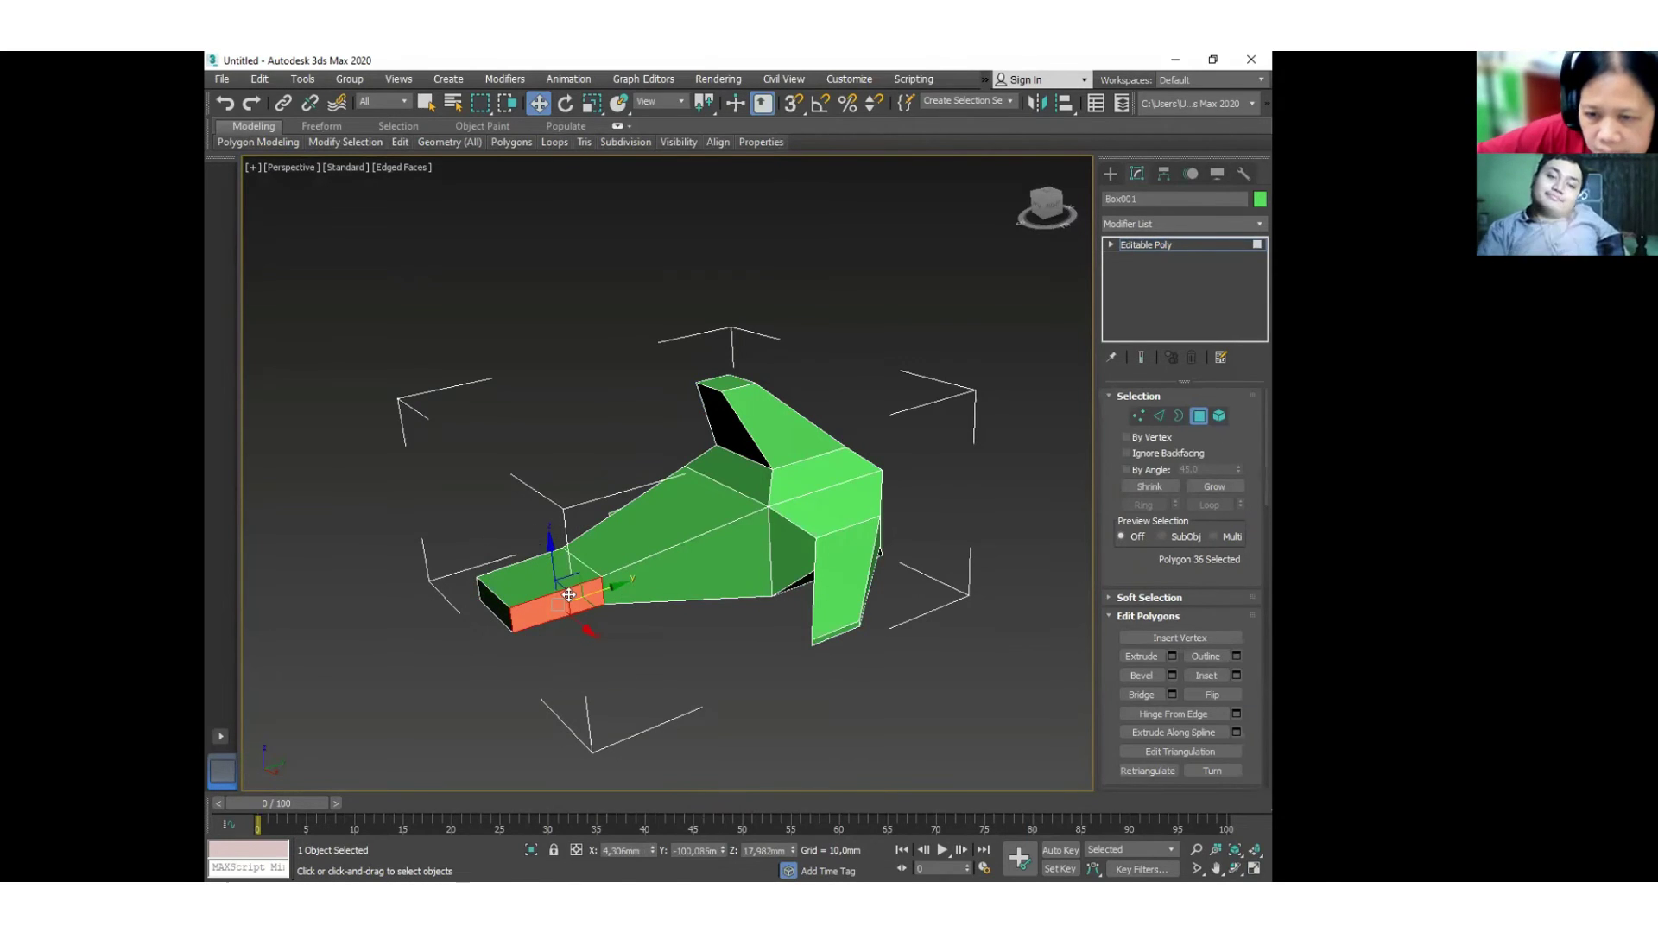
middle_click_drag(477, 540, 680, 541, "alt")
left_click_drag(570, 565, 508, 568)
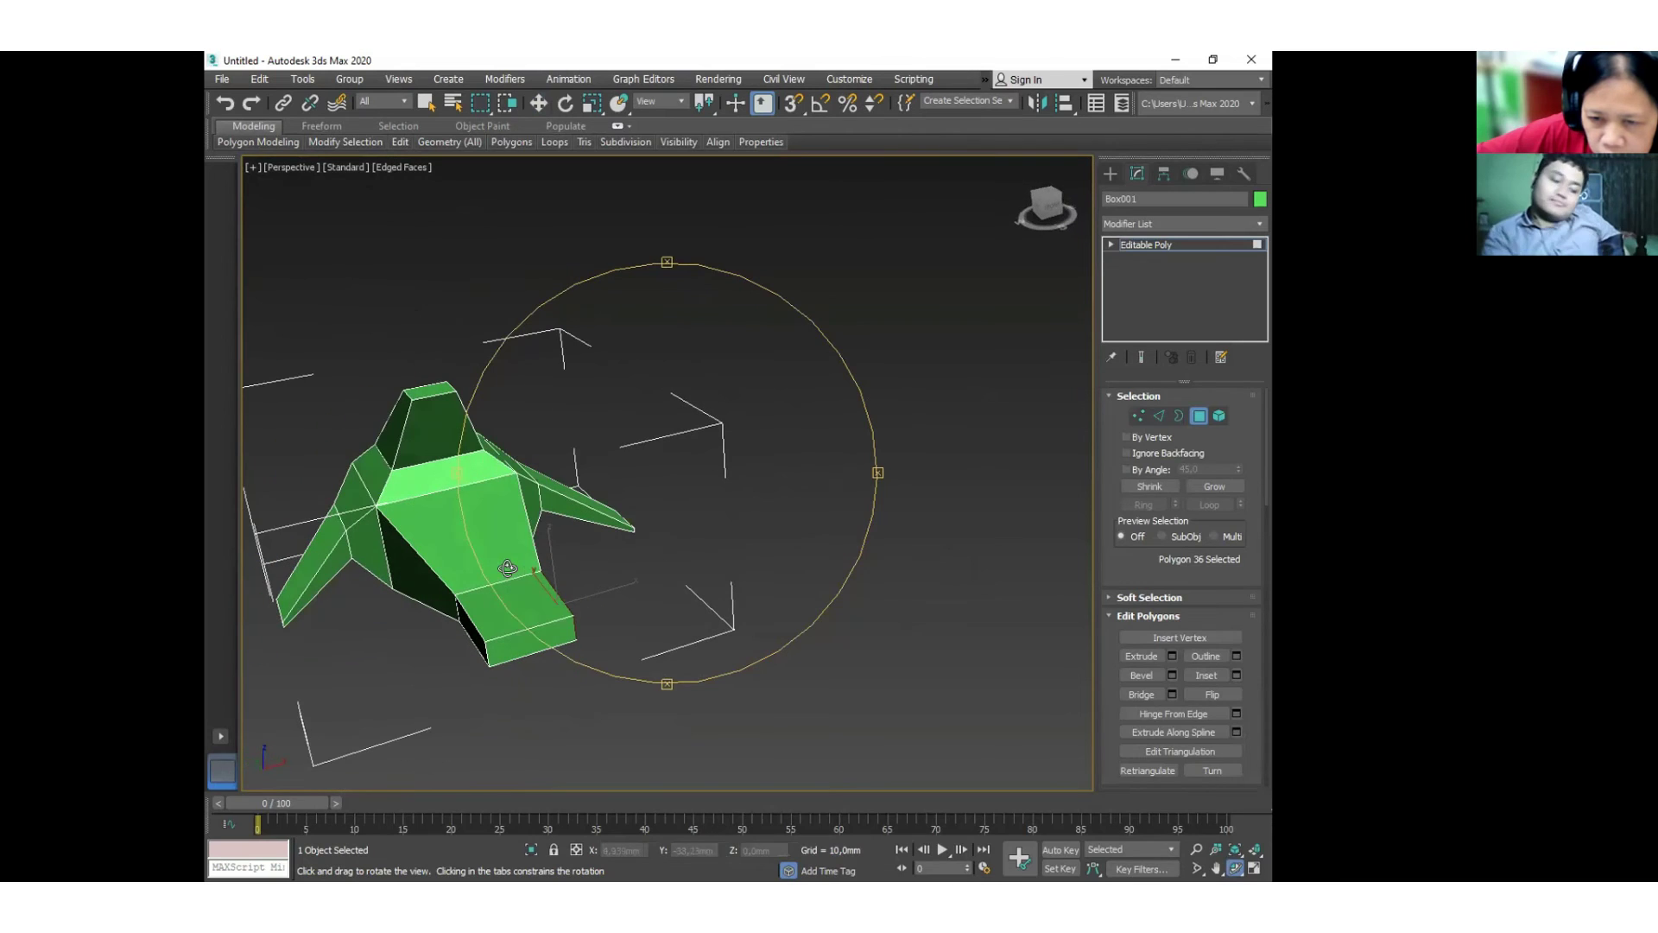
right_click(507, 682)
left_click(474, 635, "ctrl")
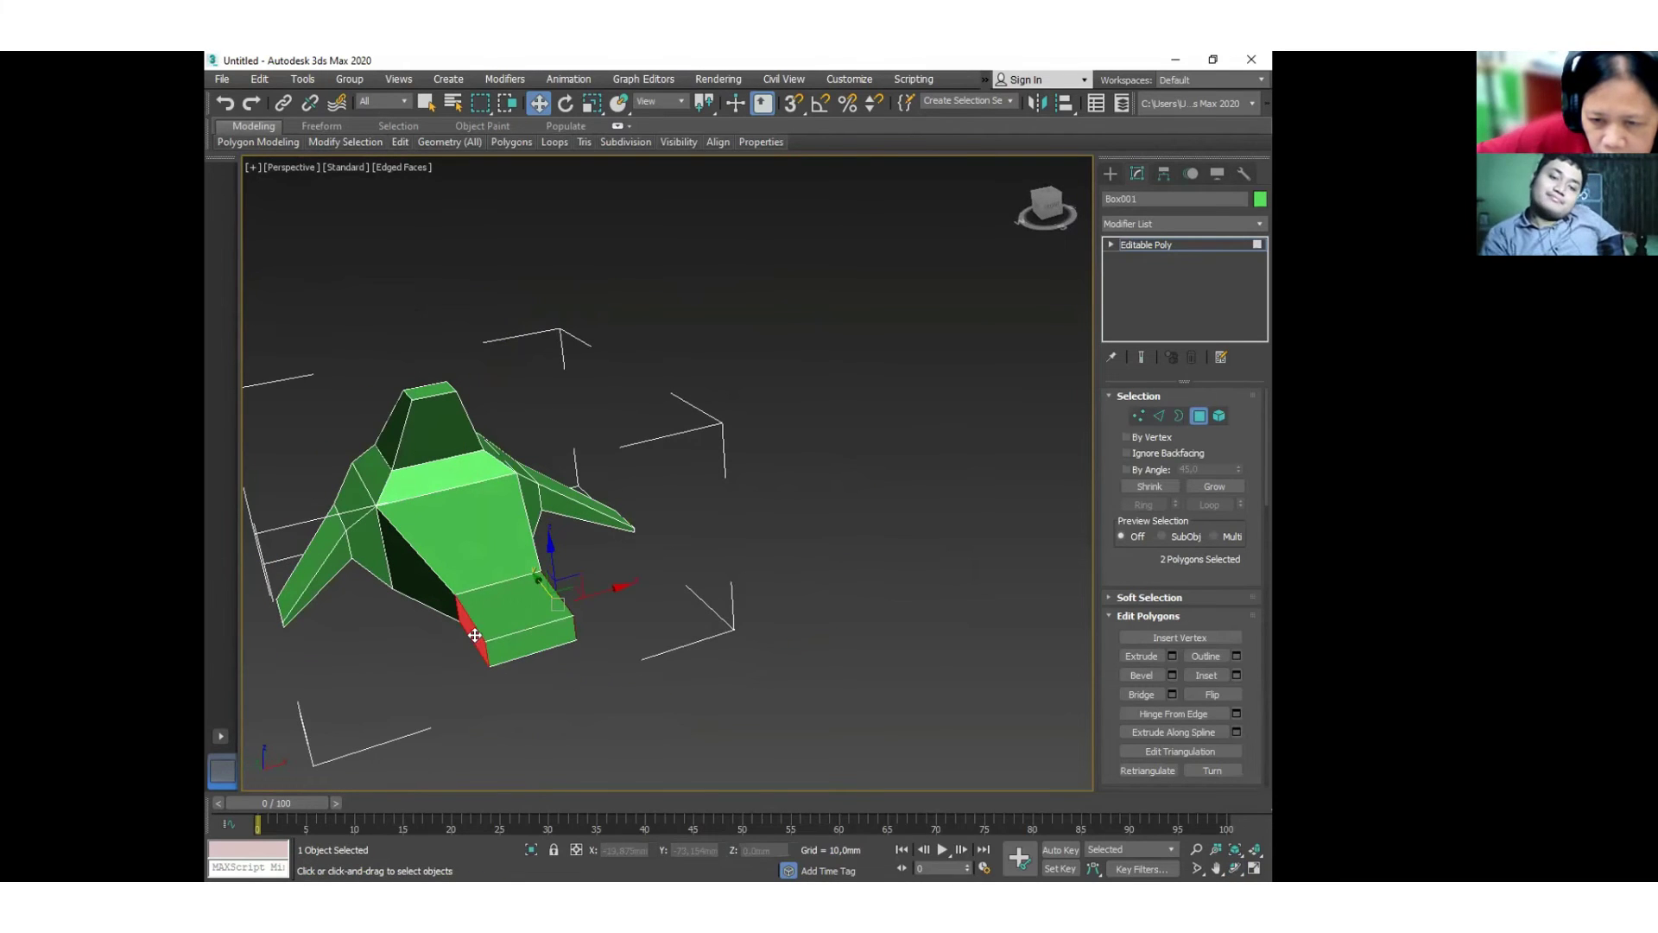
Bevel the two selected tail side faces outward into a pair of tapered flukes.
left_click_drag(658, 567, 755, 573)
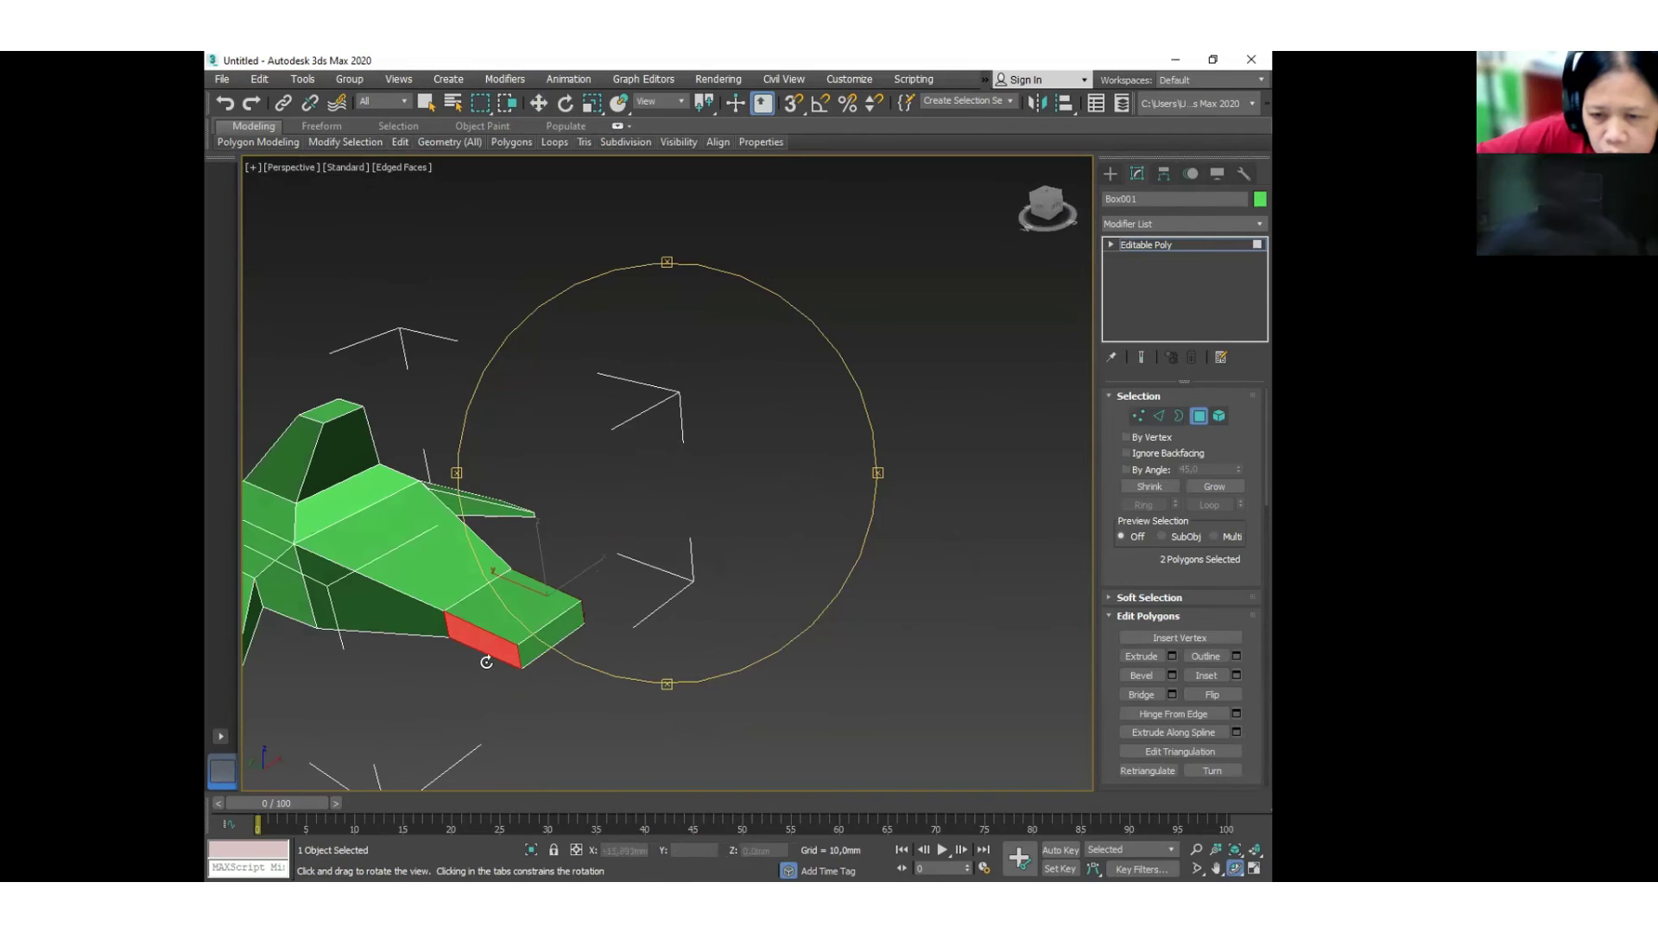
key("w")
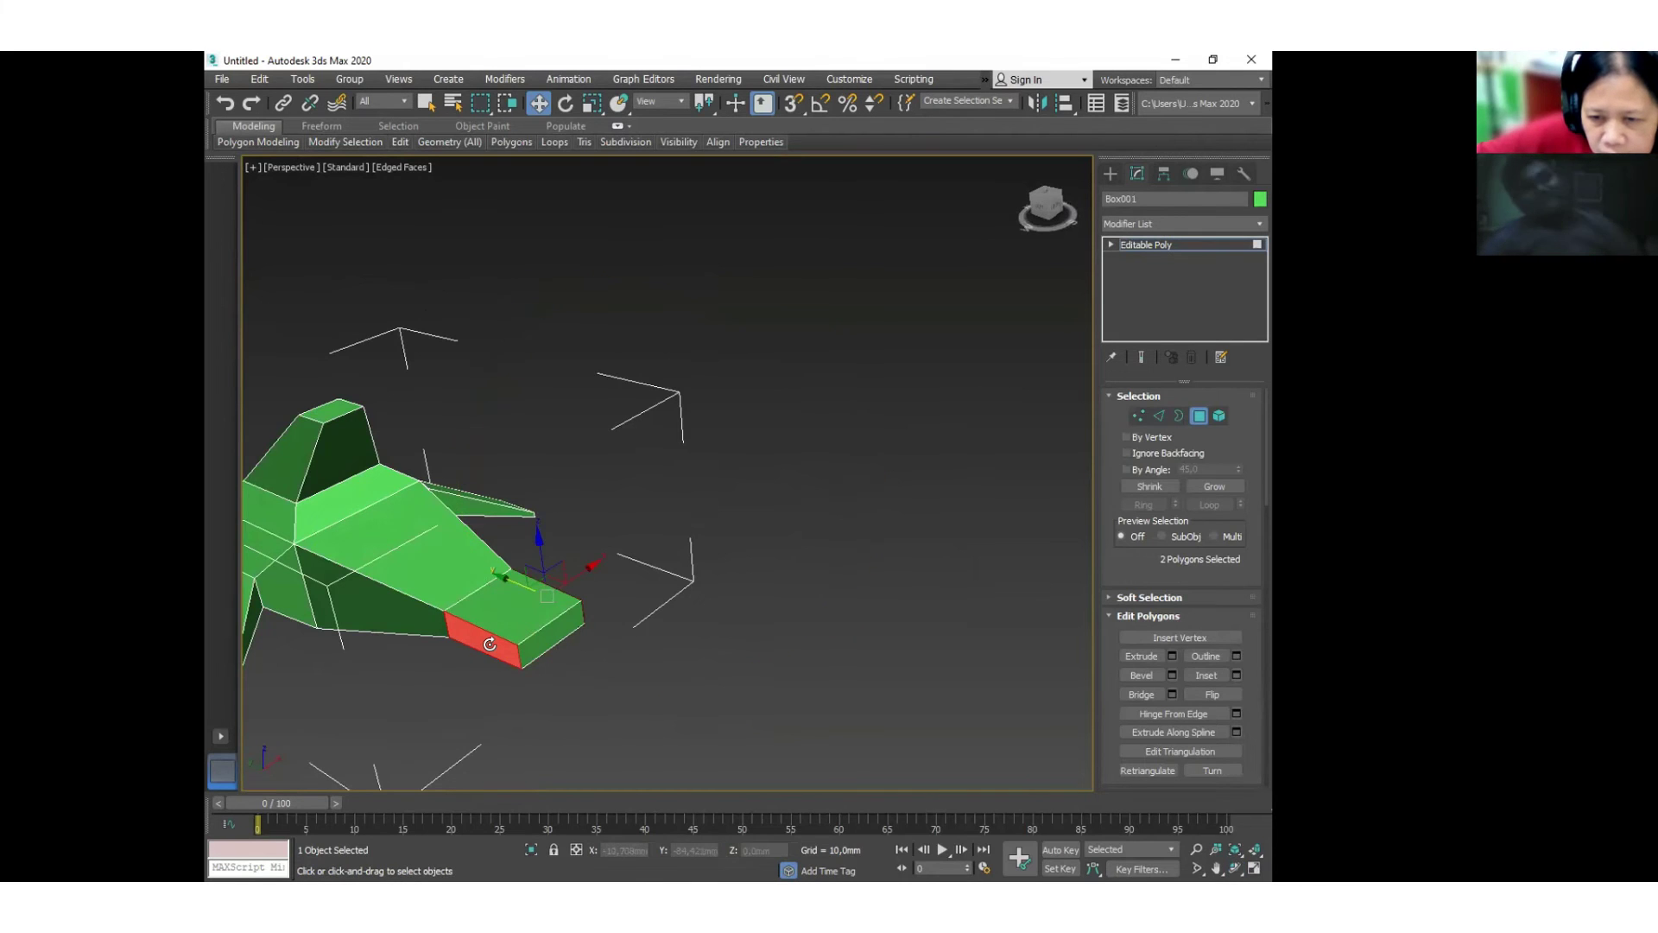
right_click(489, 644)
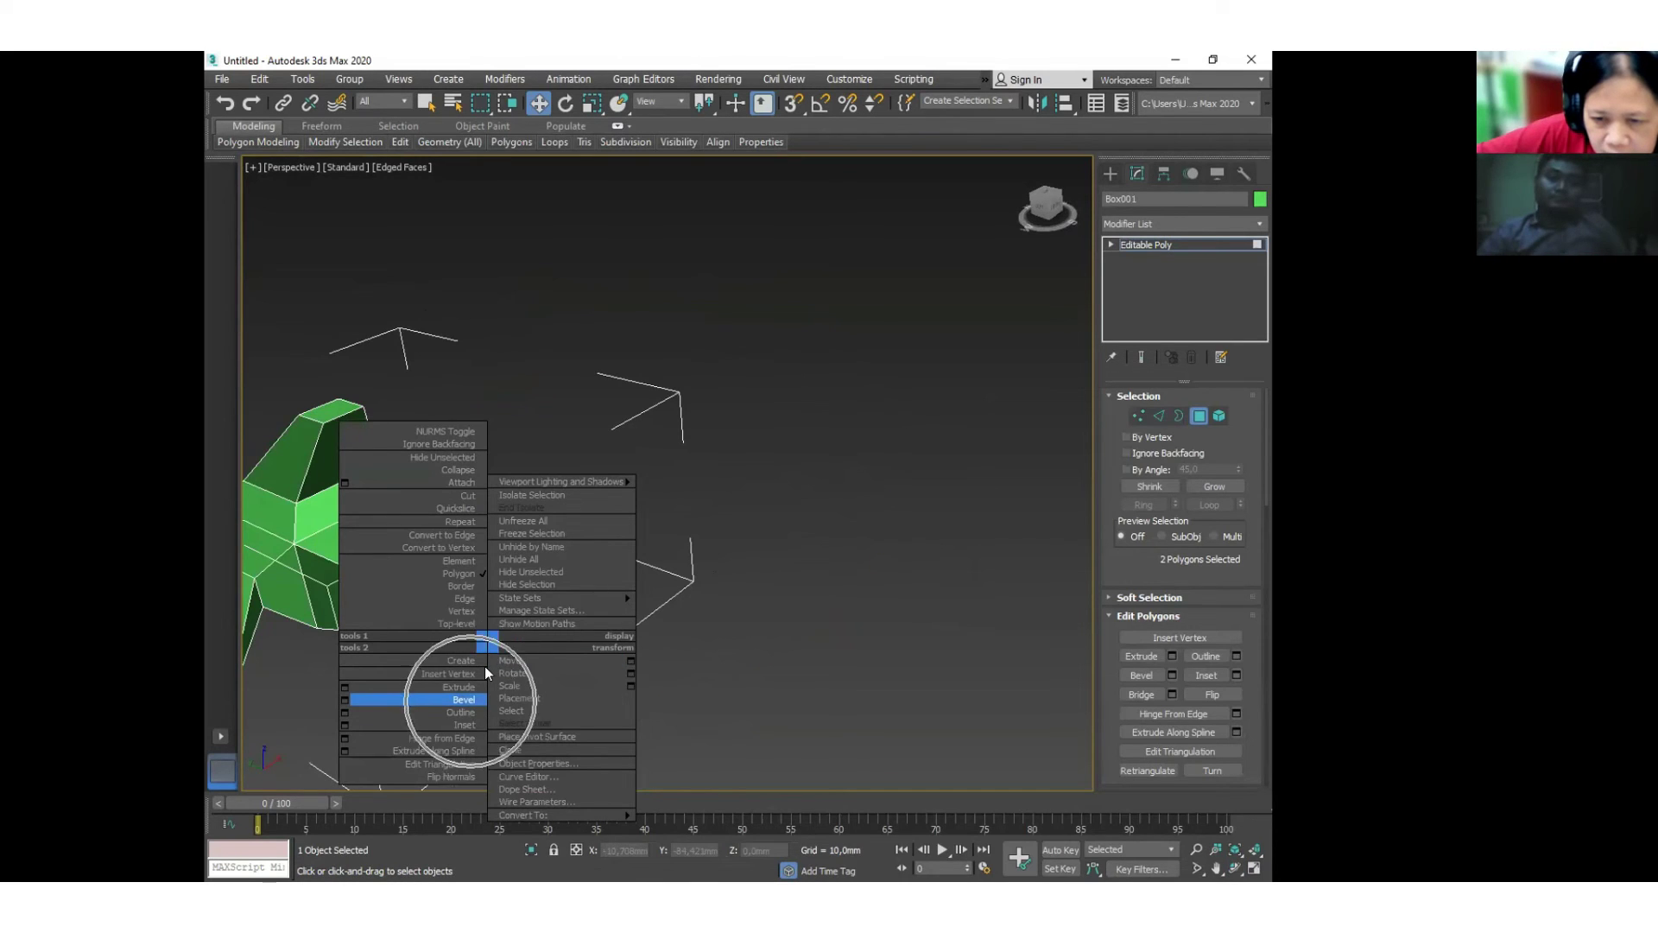
left_click(467, 699)
left_click_drag(496, 644, 475, 513)
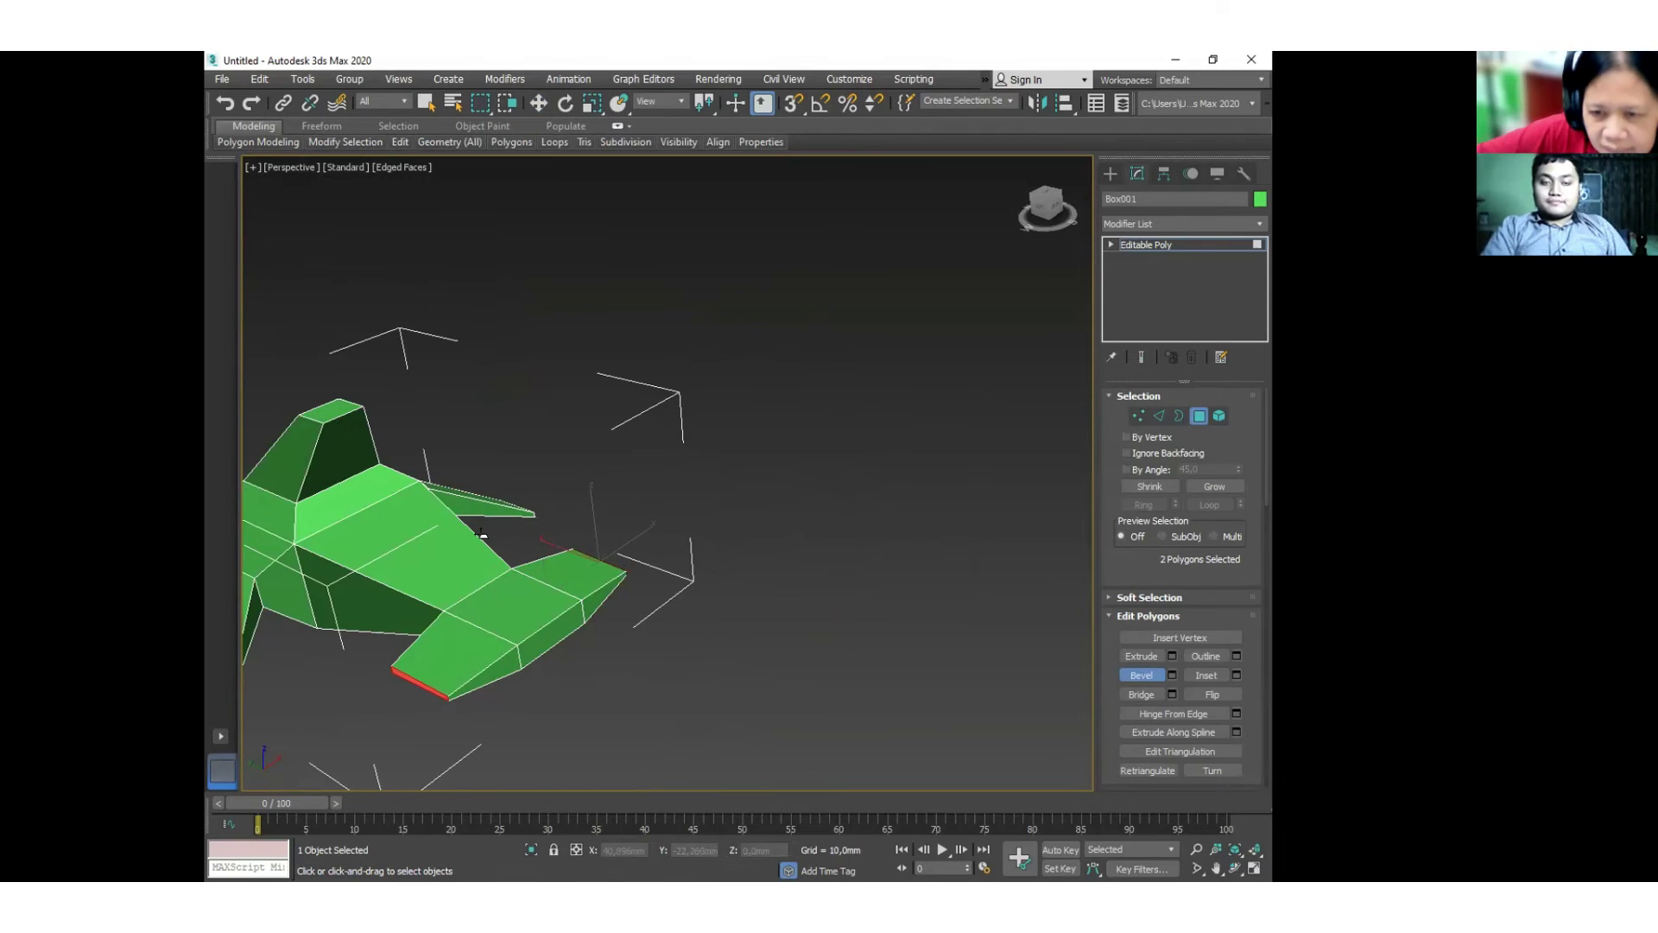
Move the fluke tips backward about 35 mm along the Y axis to sweep them, clear the selection and leave polygon level.
left_click(540, 105)
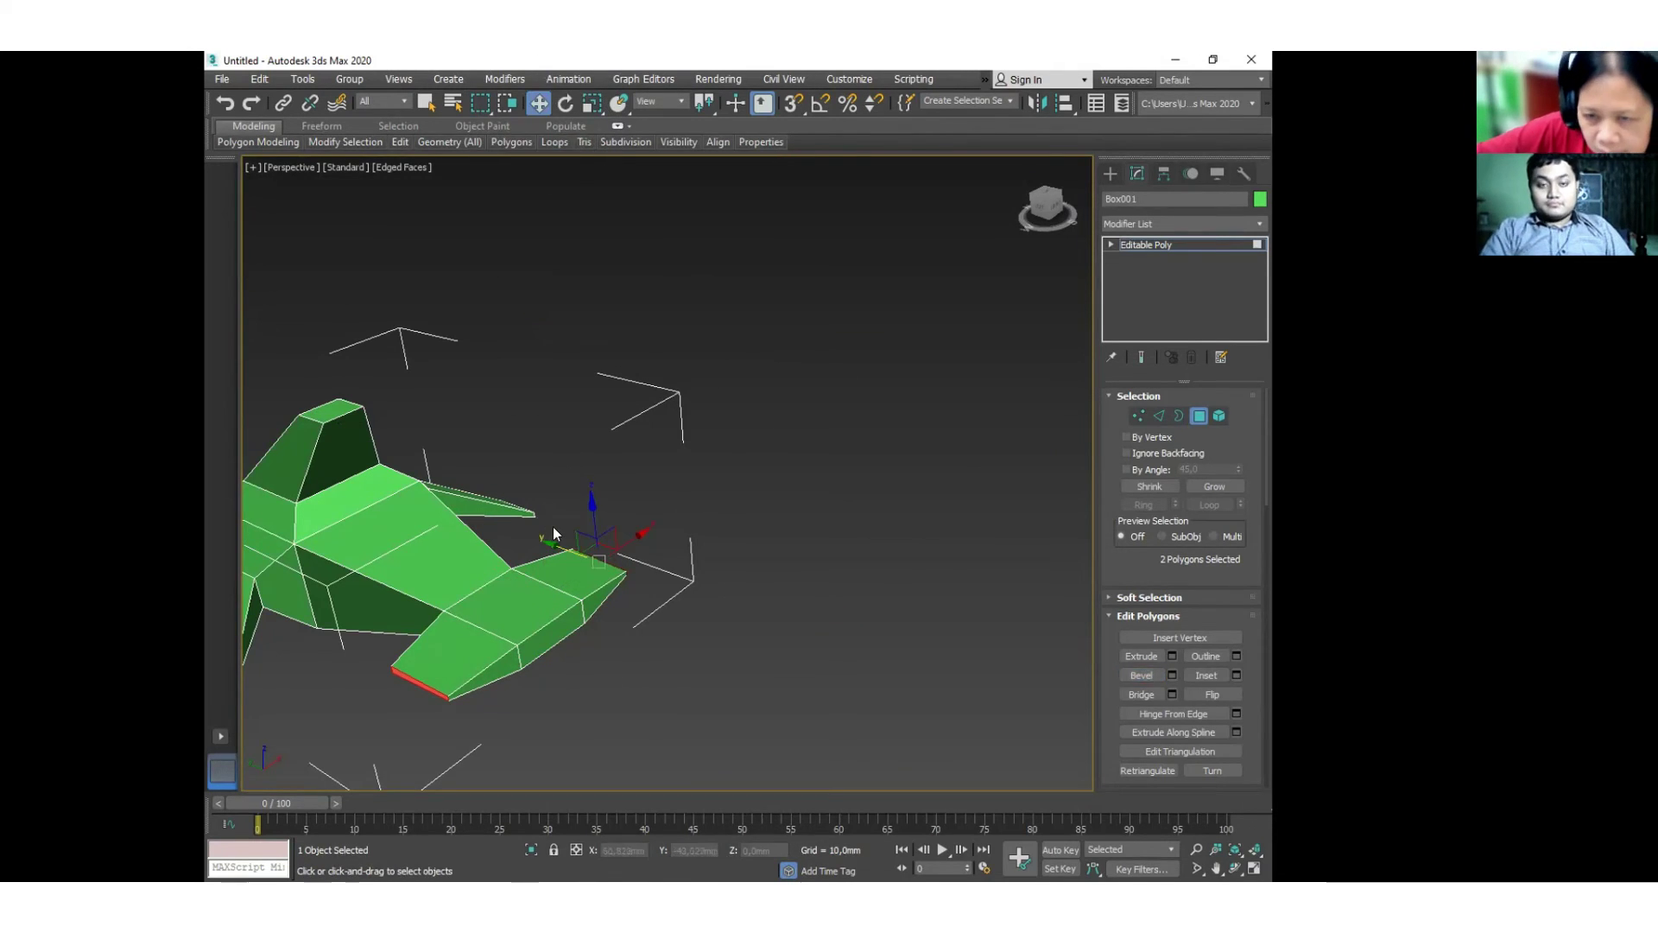
left_click_drag(560, 542, 642, 592)
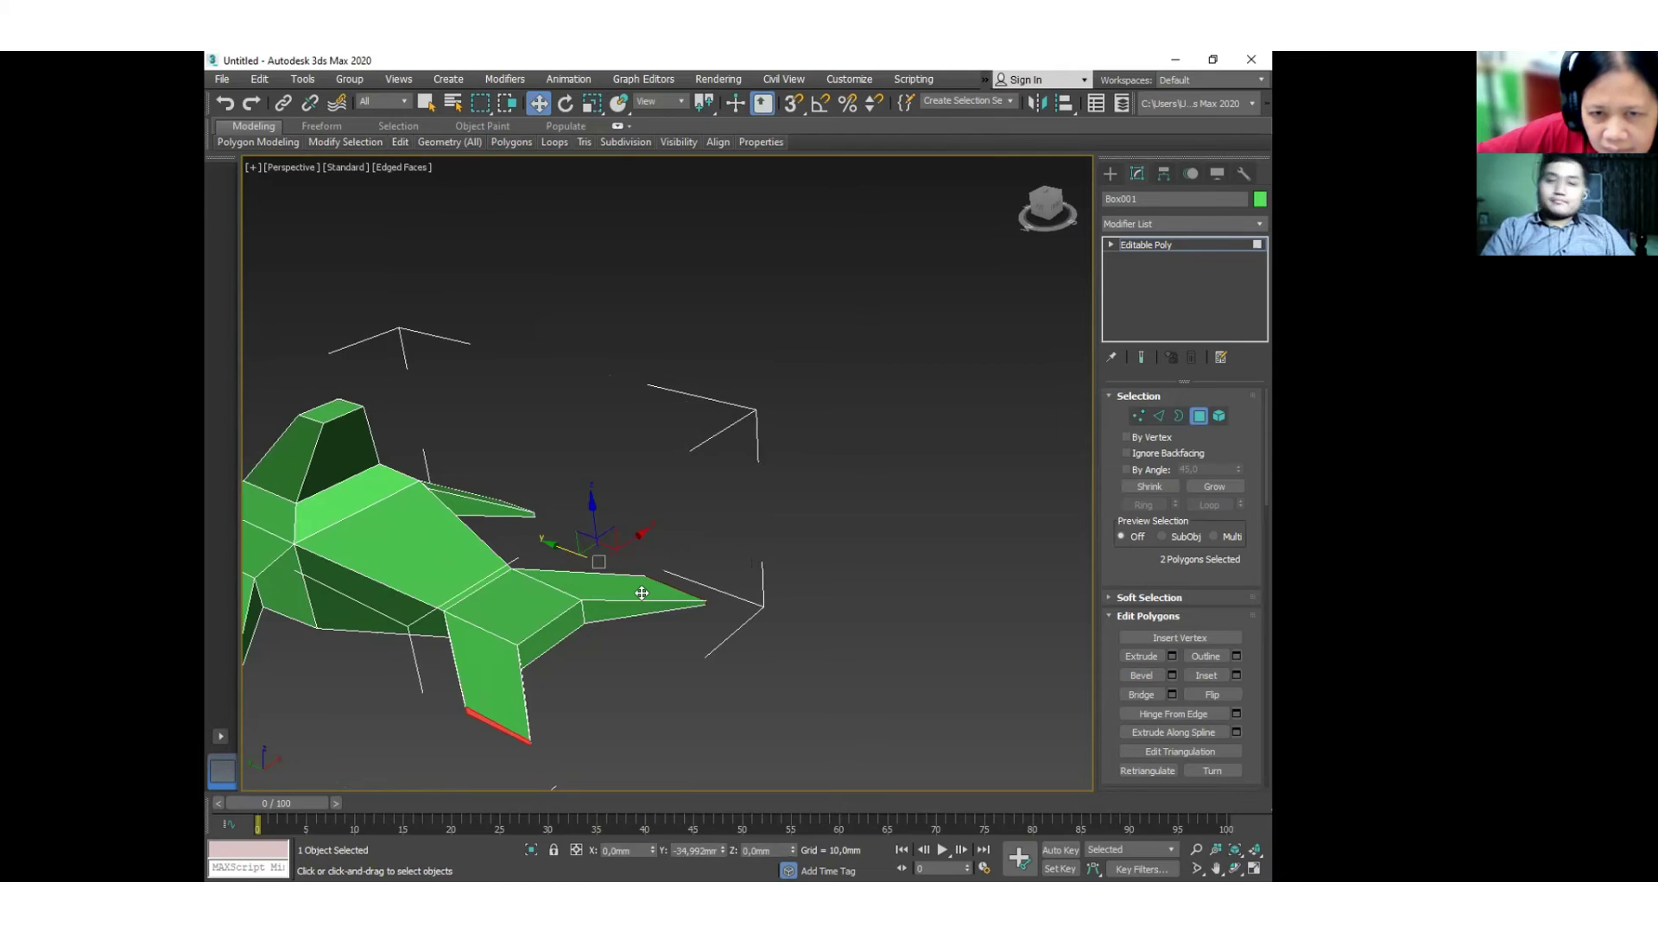
left_click(910, 606)
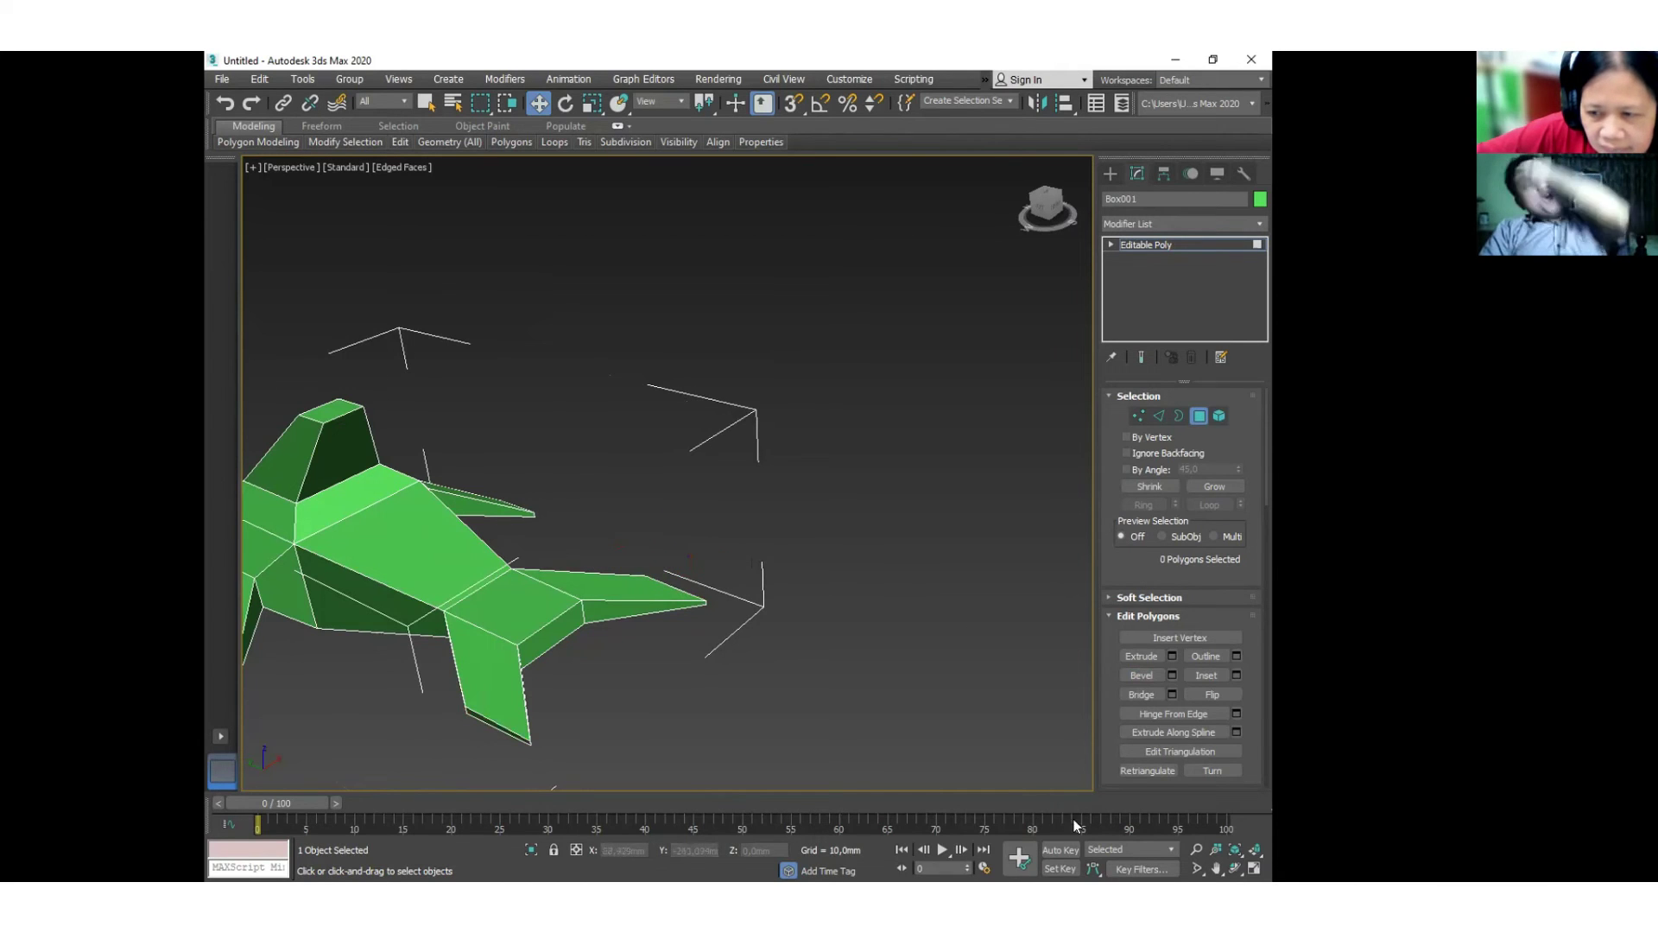
left_click(1200, 414)
key("z")
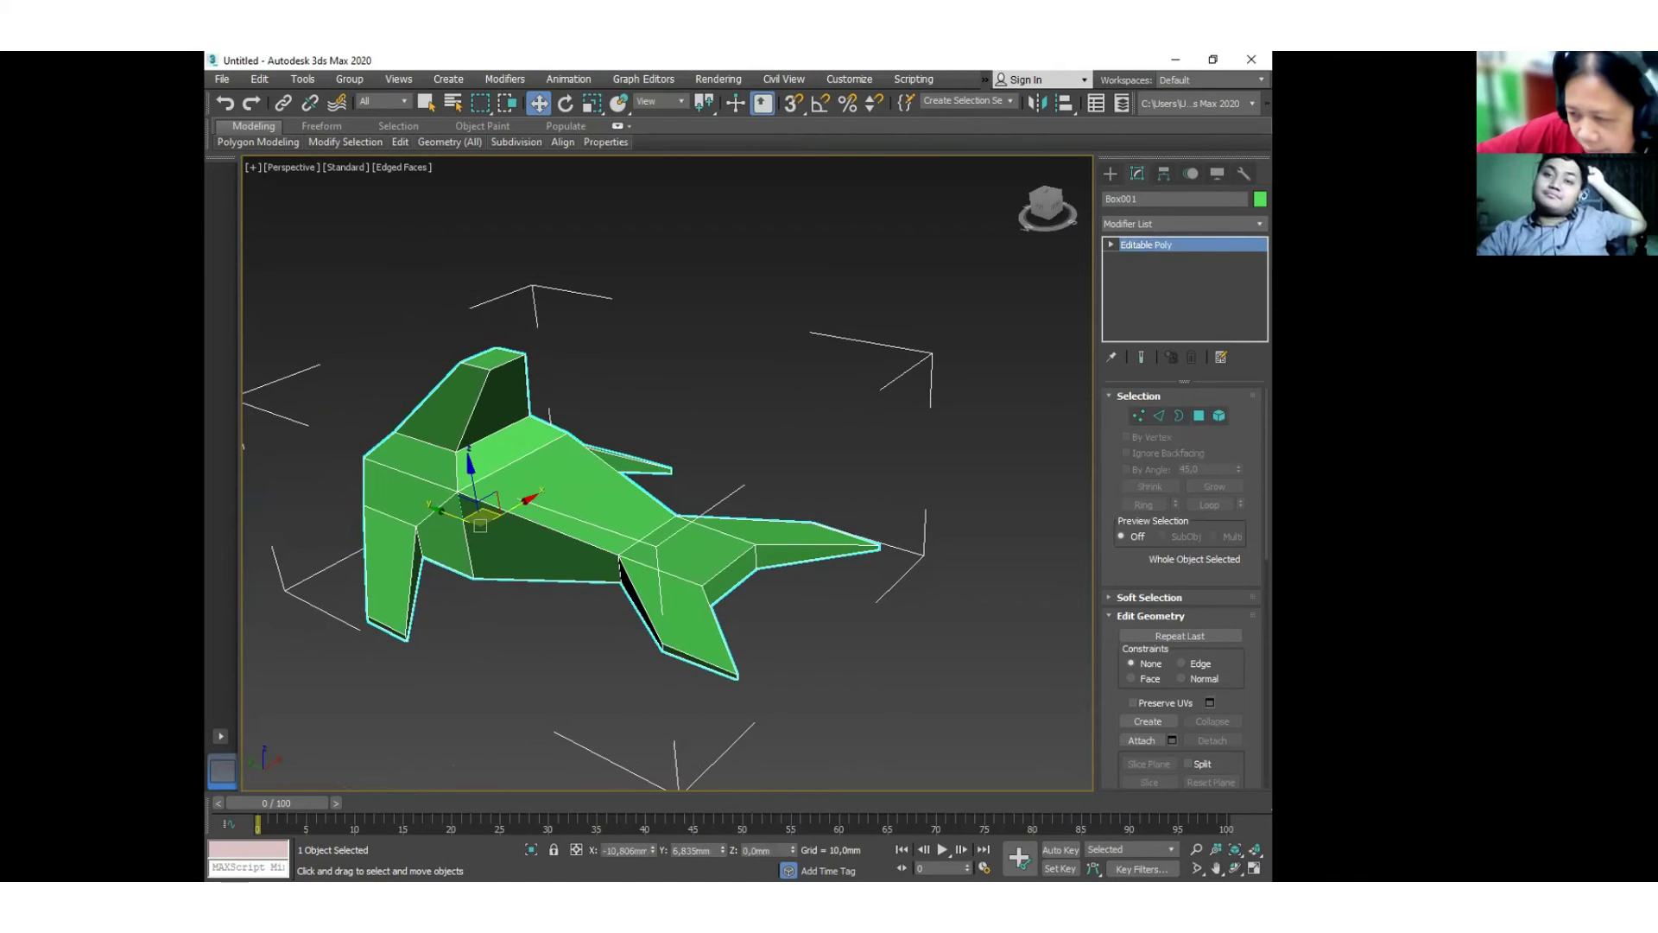
Deselect the green model and inspect the tail flukes from several angles on it and on the beige model.
left_click(1234, 867)
left_click_drag(509, 547, 567, 559)
right_click(758, 464)
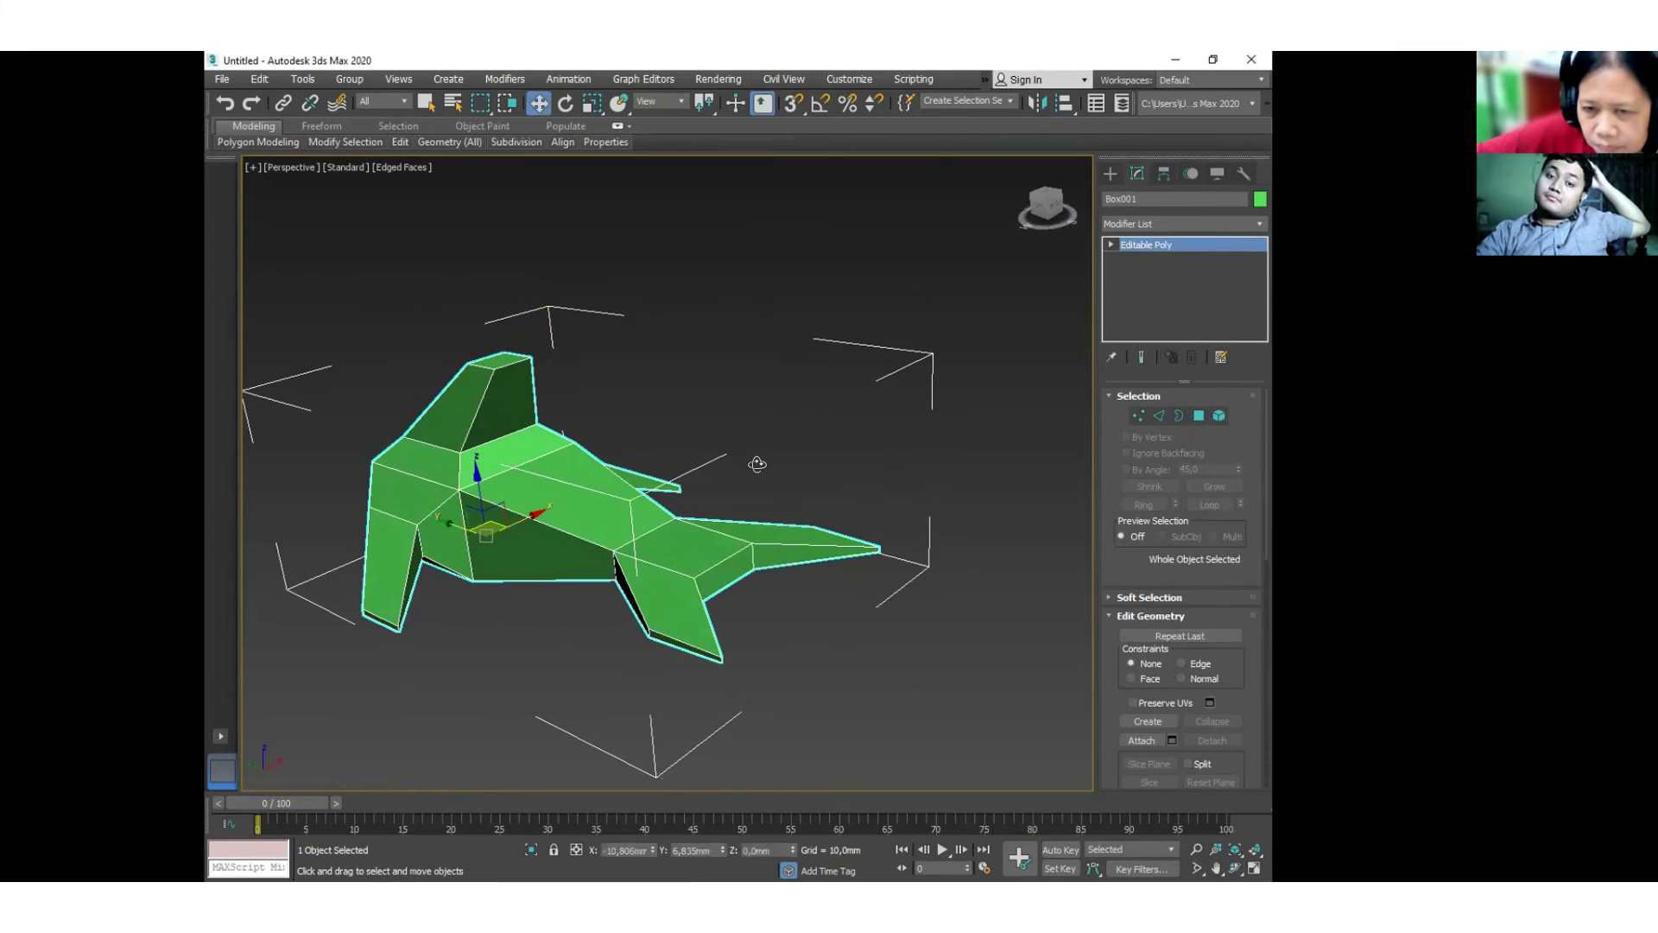
middle_click_drag(653, 522, 661, 522)
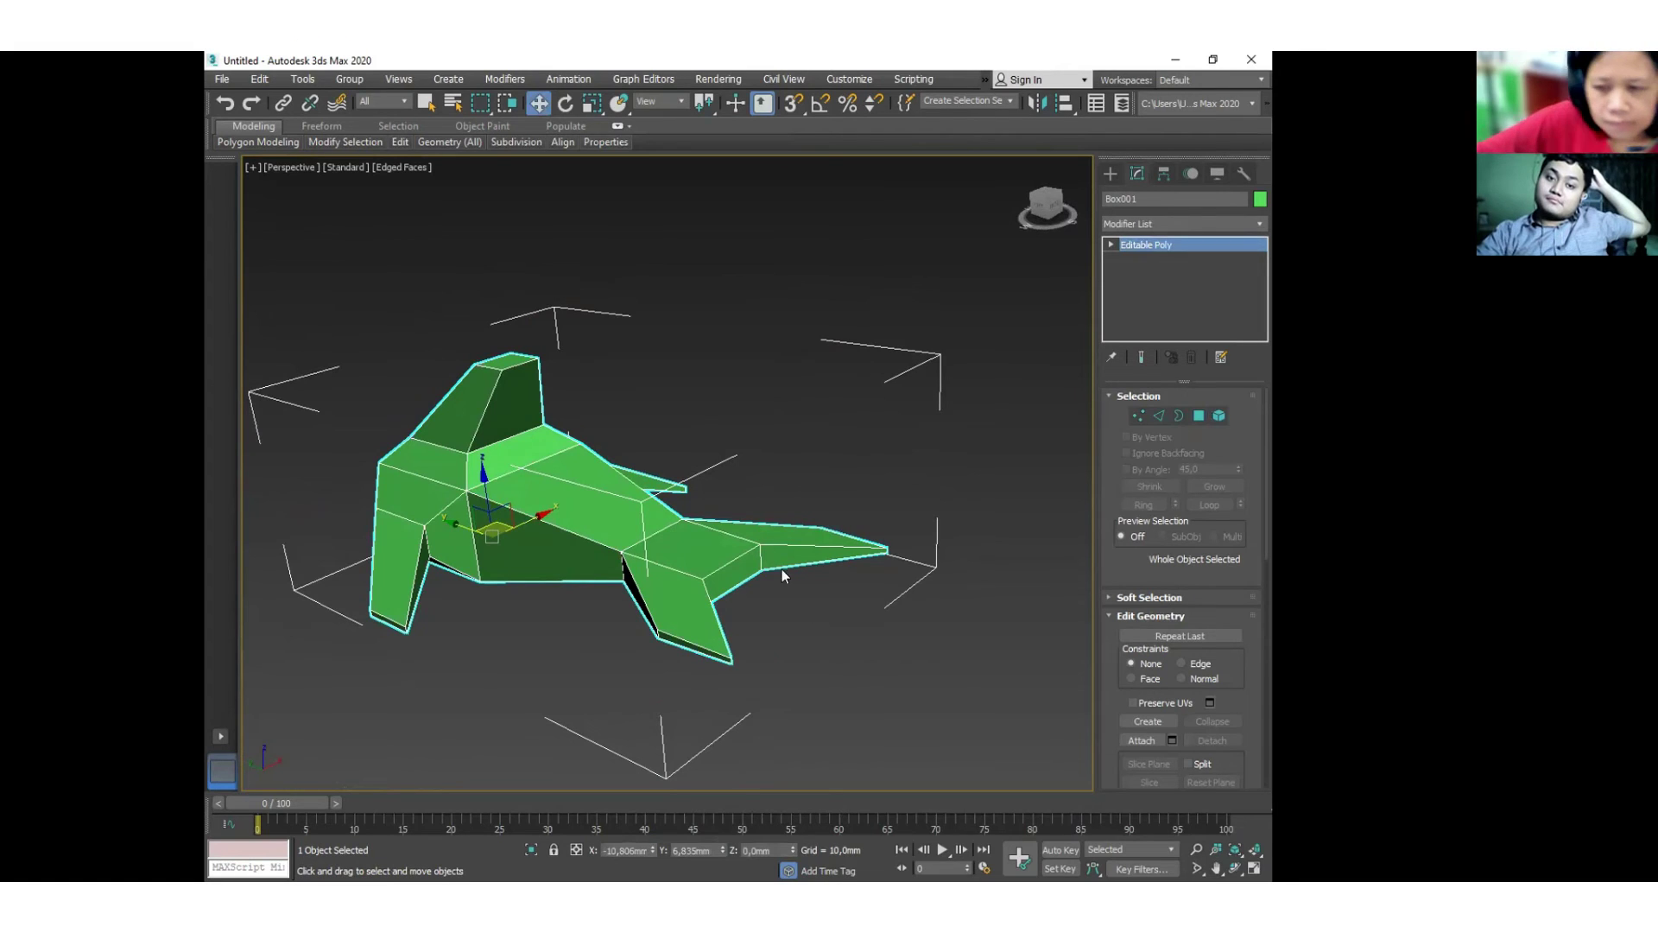
left_click(996, 677)
middle_click_drag(894, 656, 935, 675)
left_click(1234, 868)
left_click_drag(874, 640, 834, 541)
right_click(914, 597)
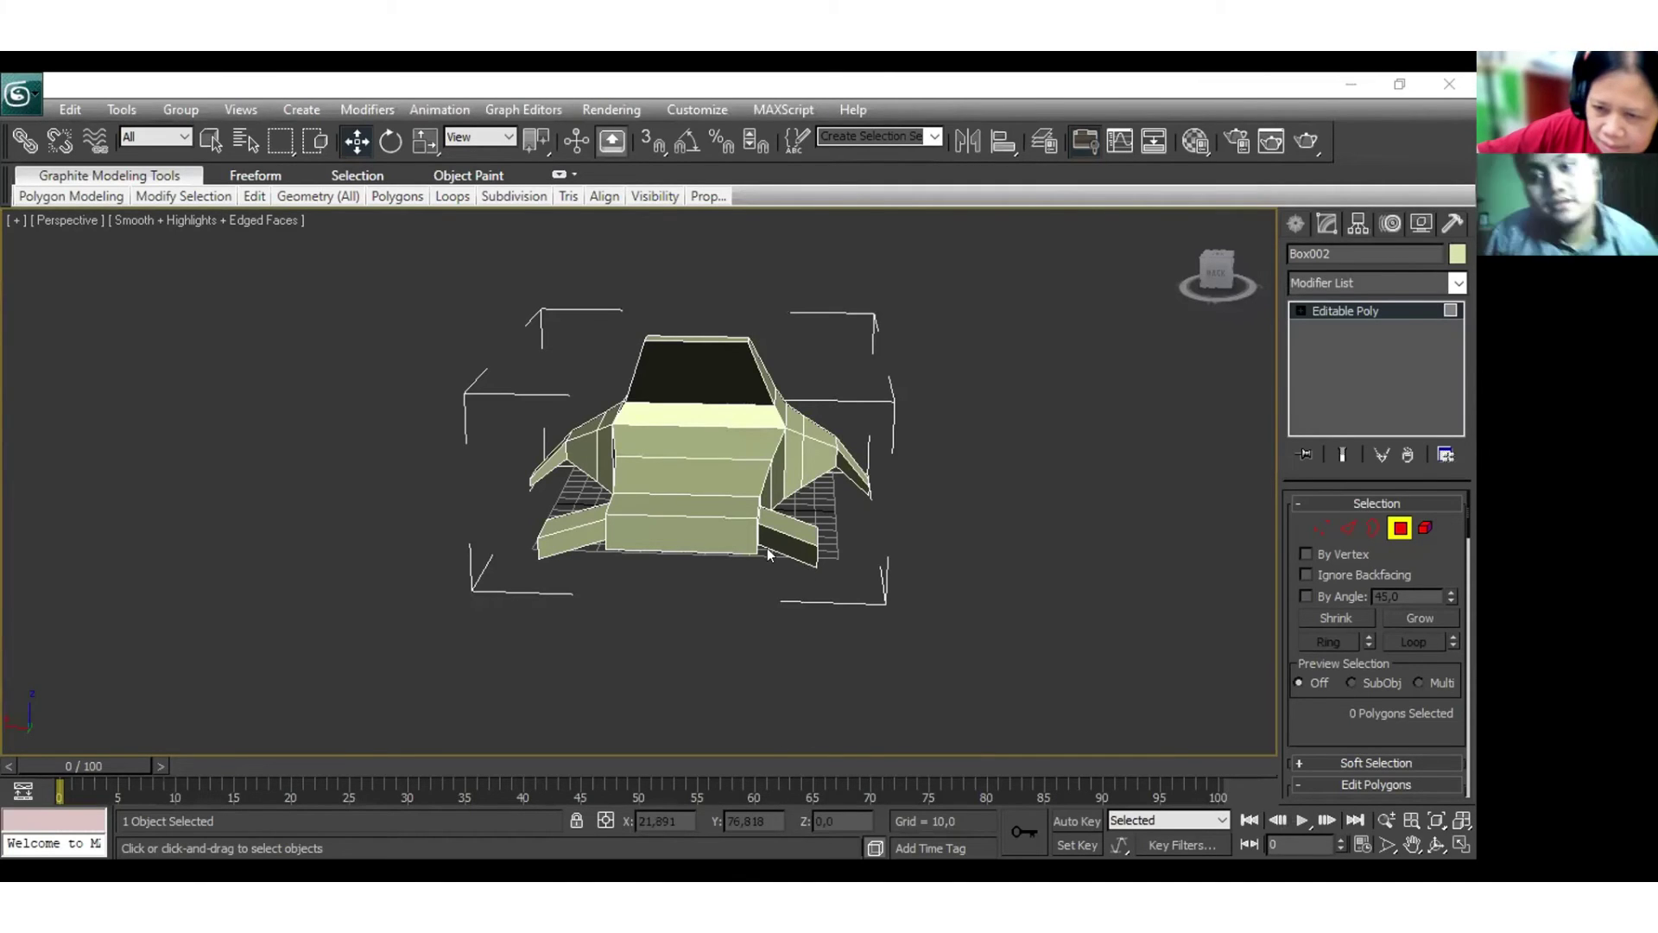
middle_click_drag(769, 554, 670, 633, "alt")
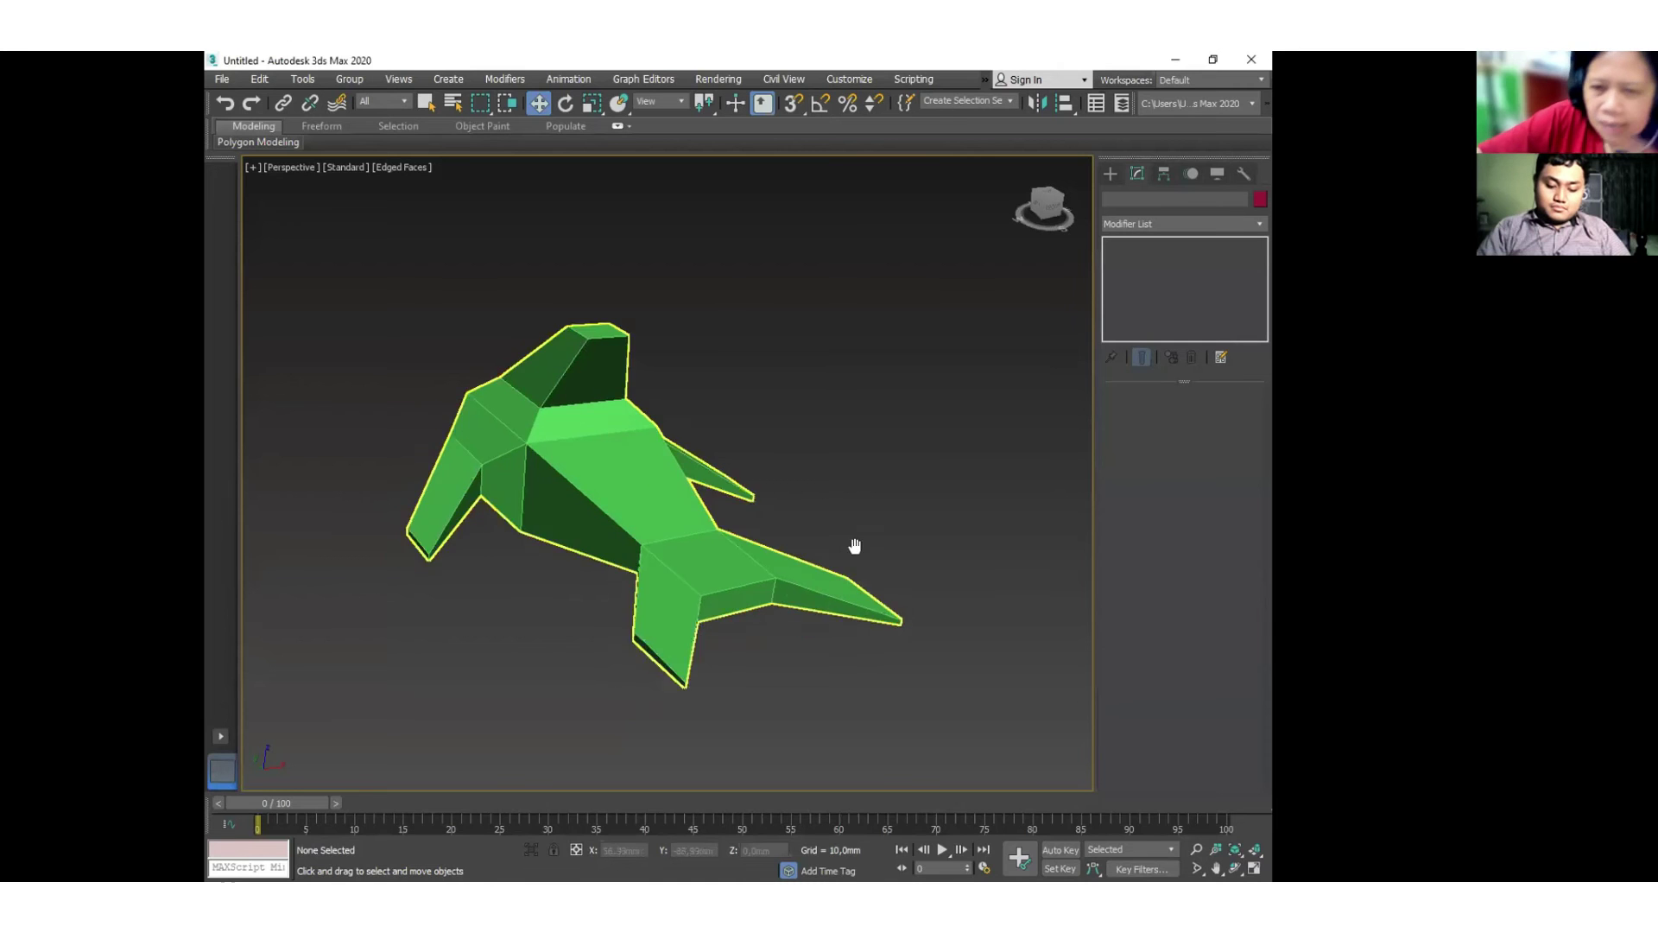
Select the green model and, at polygon level, pick the large front face of its body.
scroll(855, 547, "up", 3)
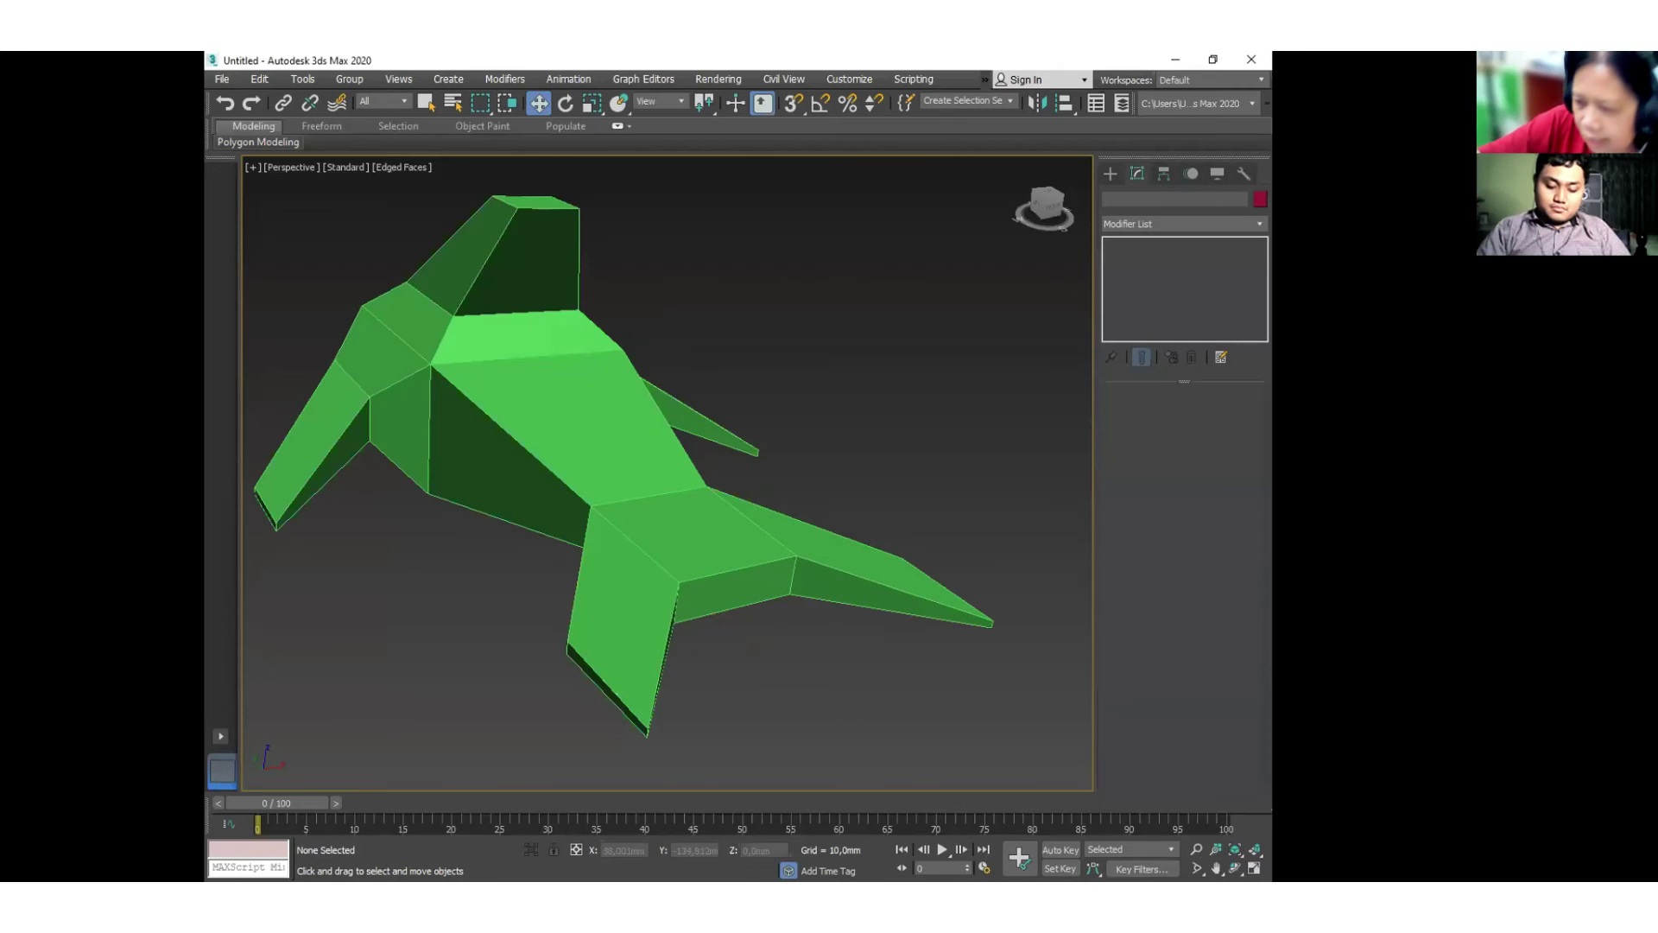
middle_click_drag(526, 499, 758, 489, "alt")
left_click_drag(758, 488, 879, 462)
right_click(880, 462)
left_click(585, 489)
middle_click_drag(585, 489, 689, 511)
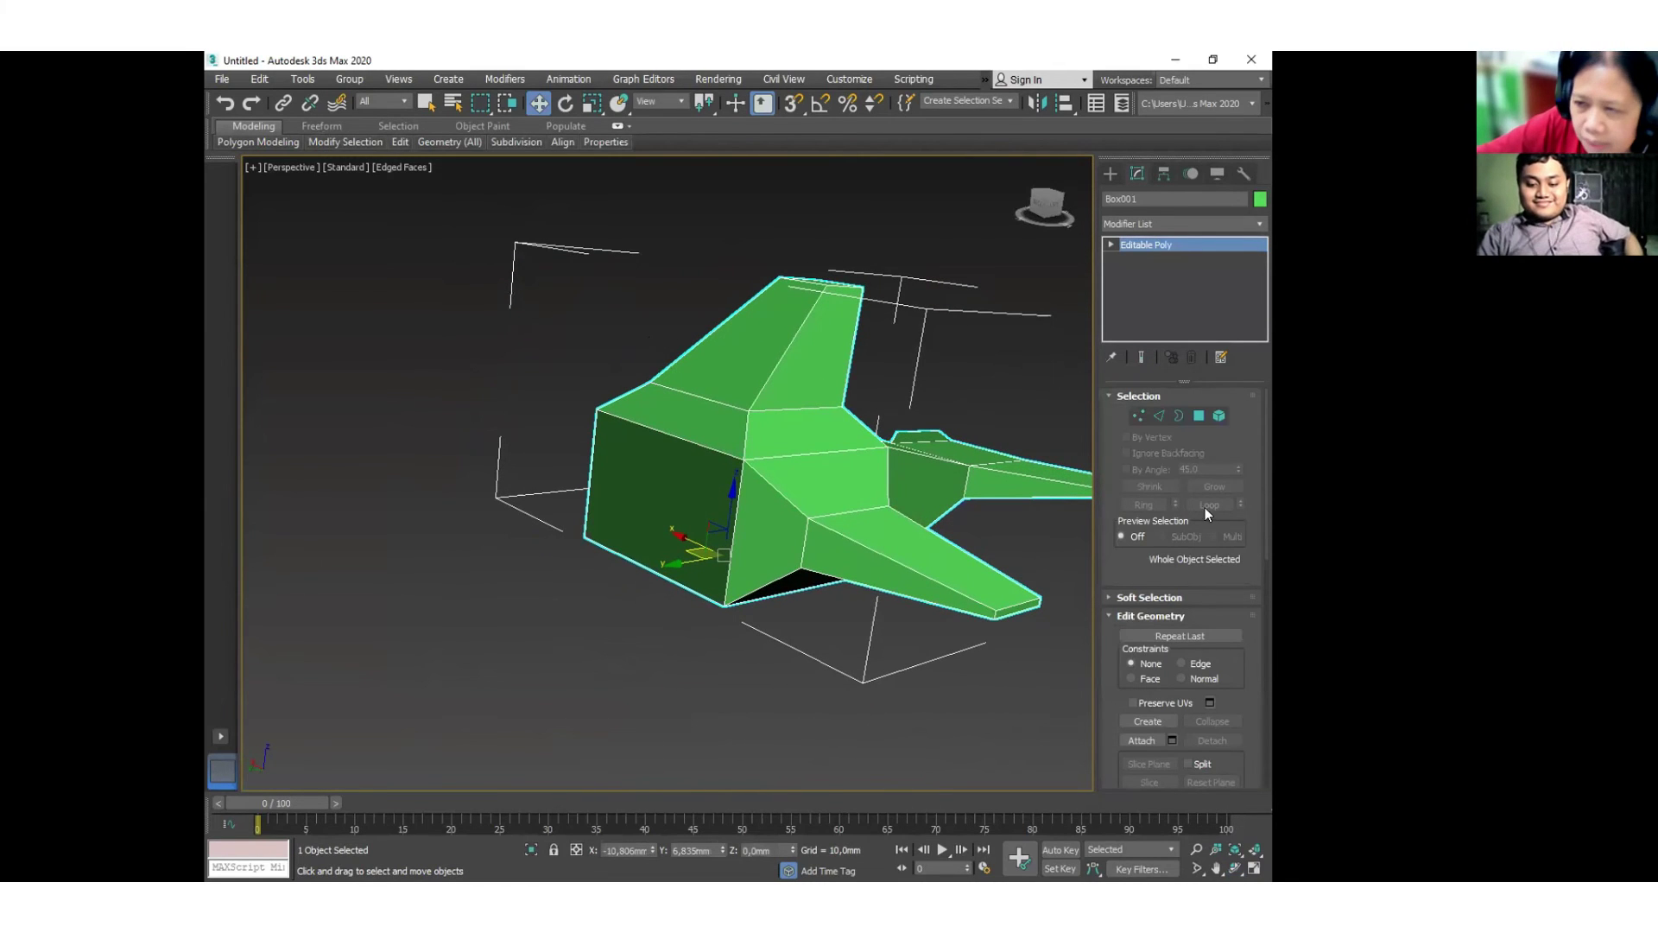
left_click(1200, 415)
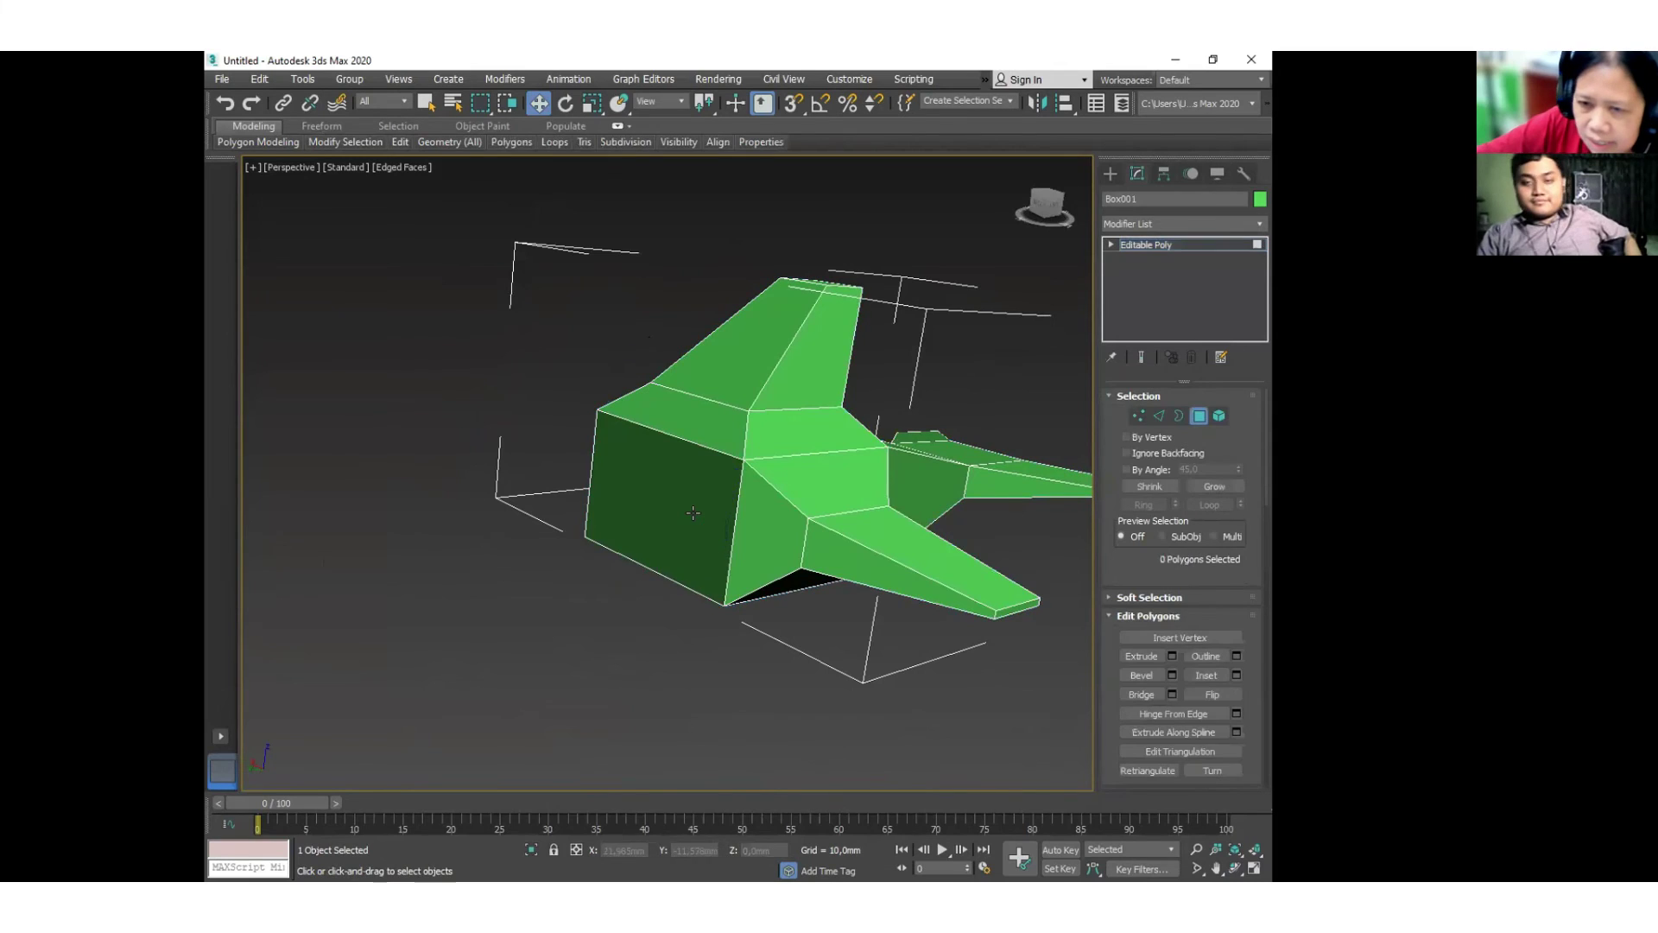
left_click(690, 504)
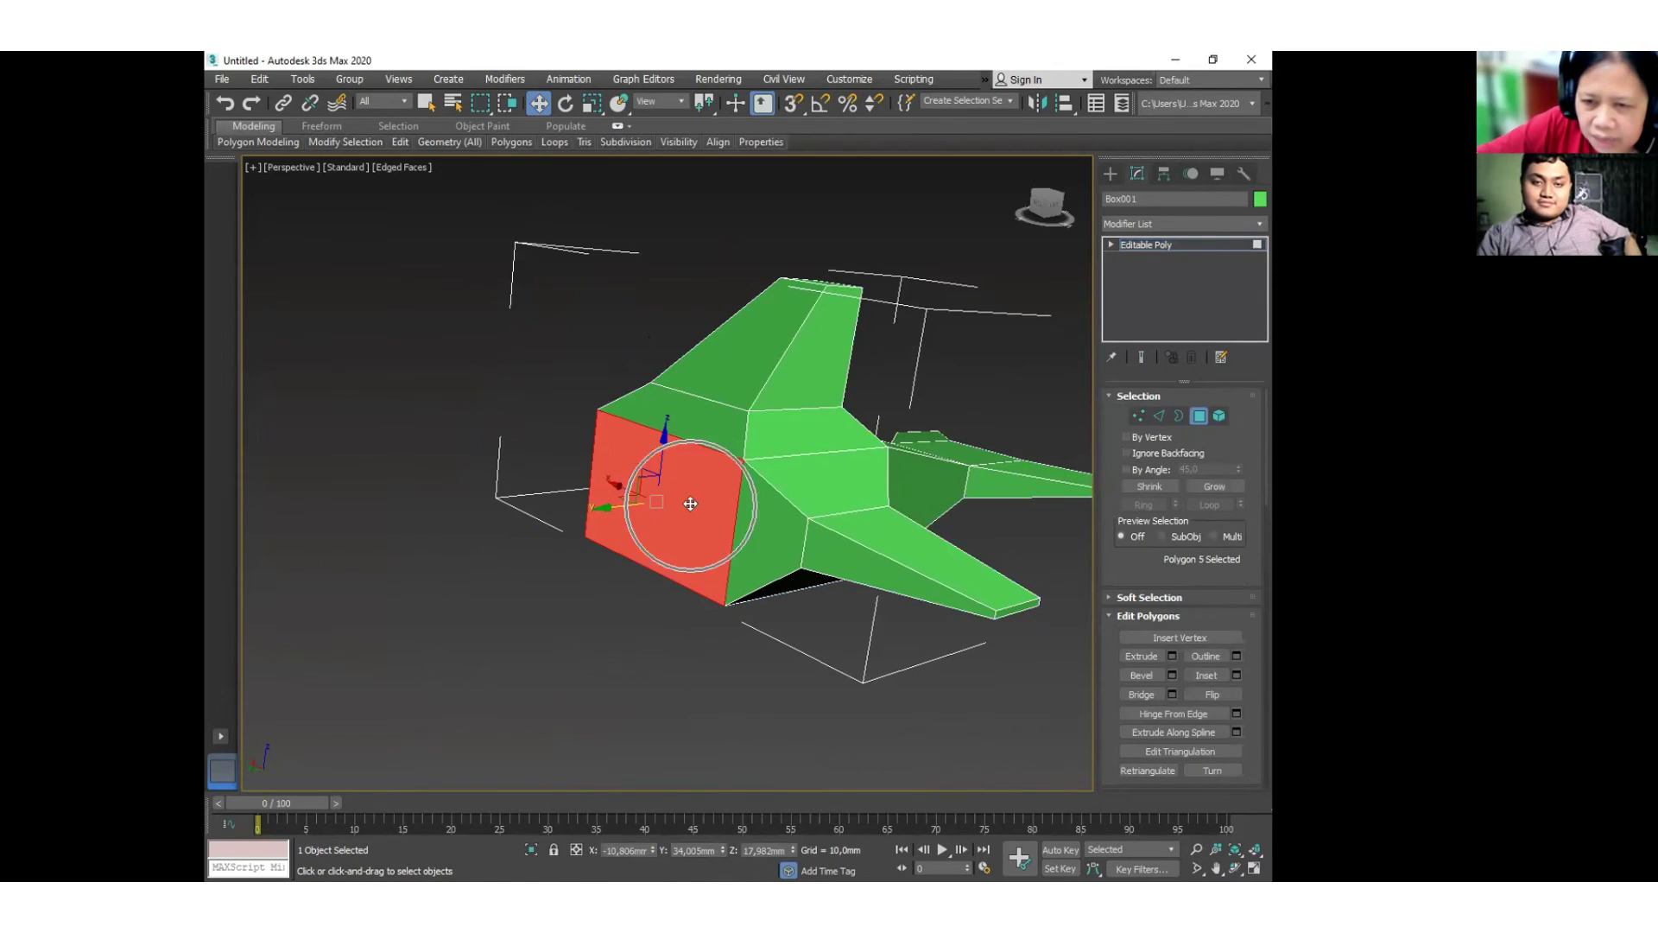
Bevel the body's front face forward and taper it to form the head.
right_click(682, 504)
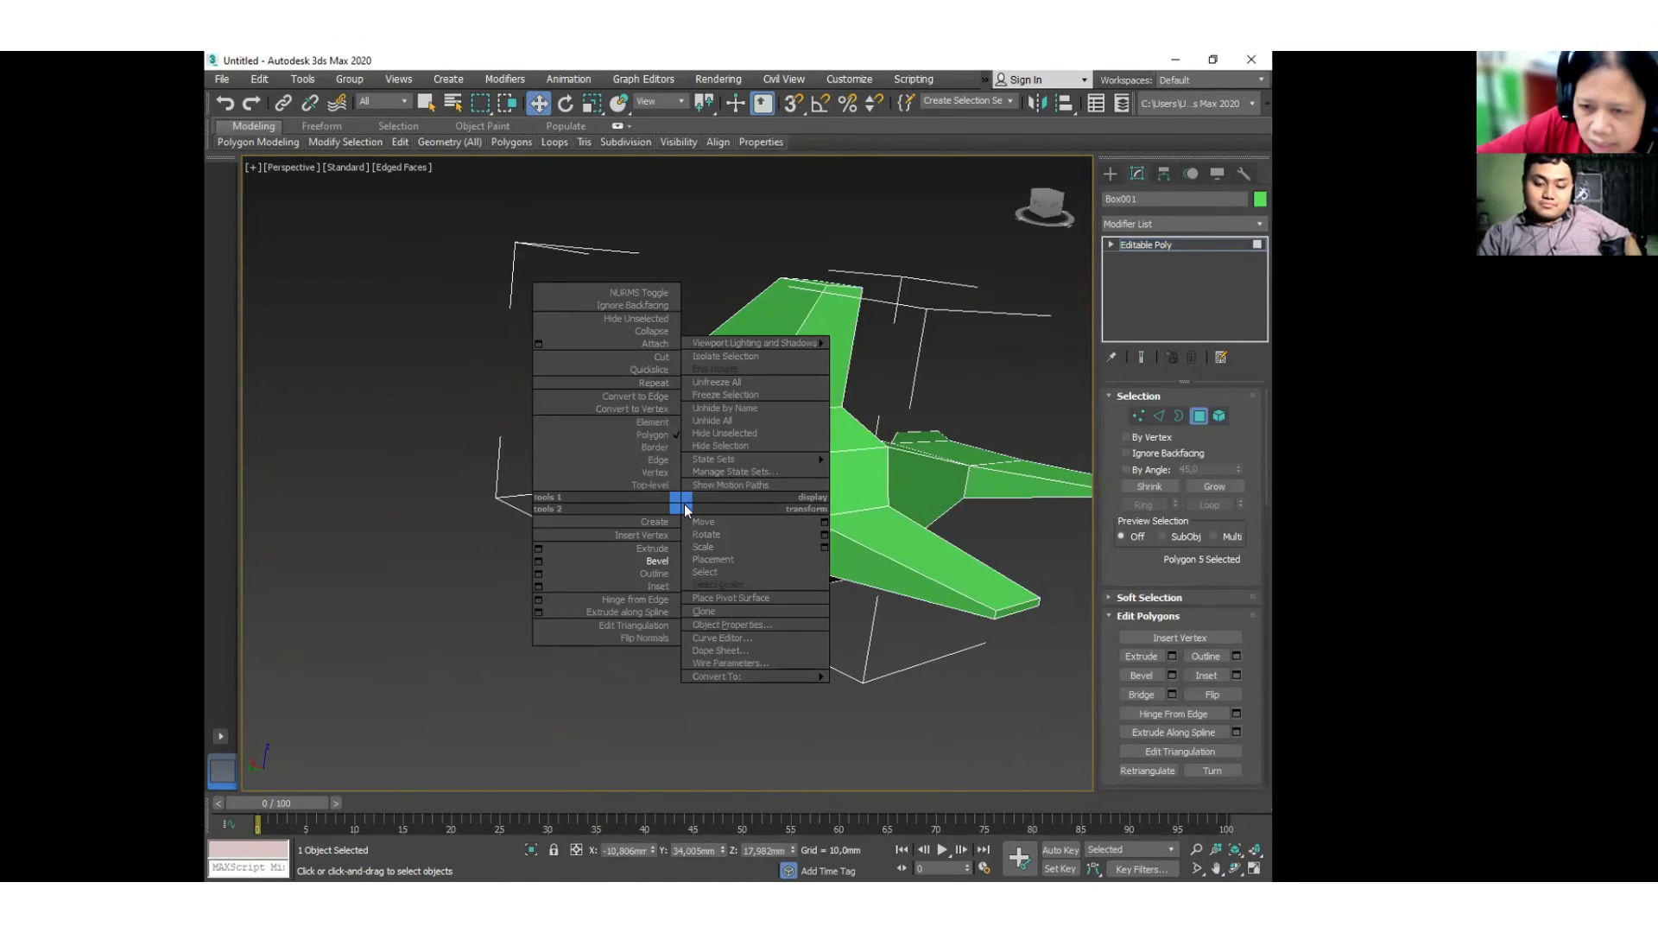
left_click(657, 562)
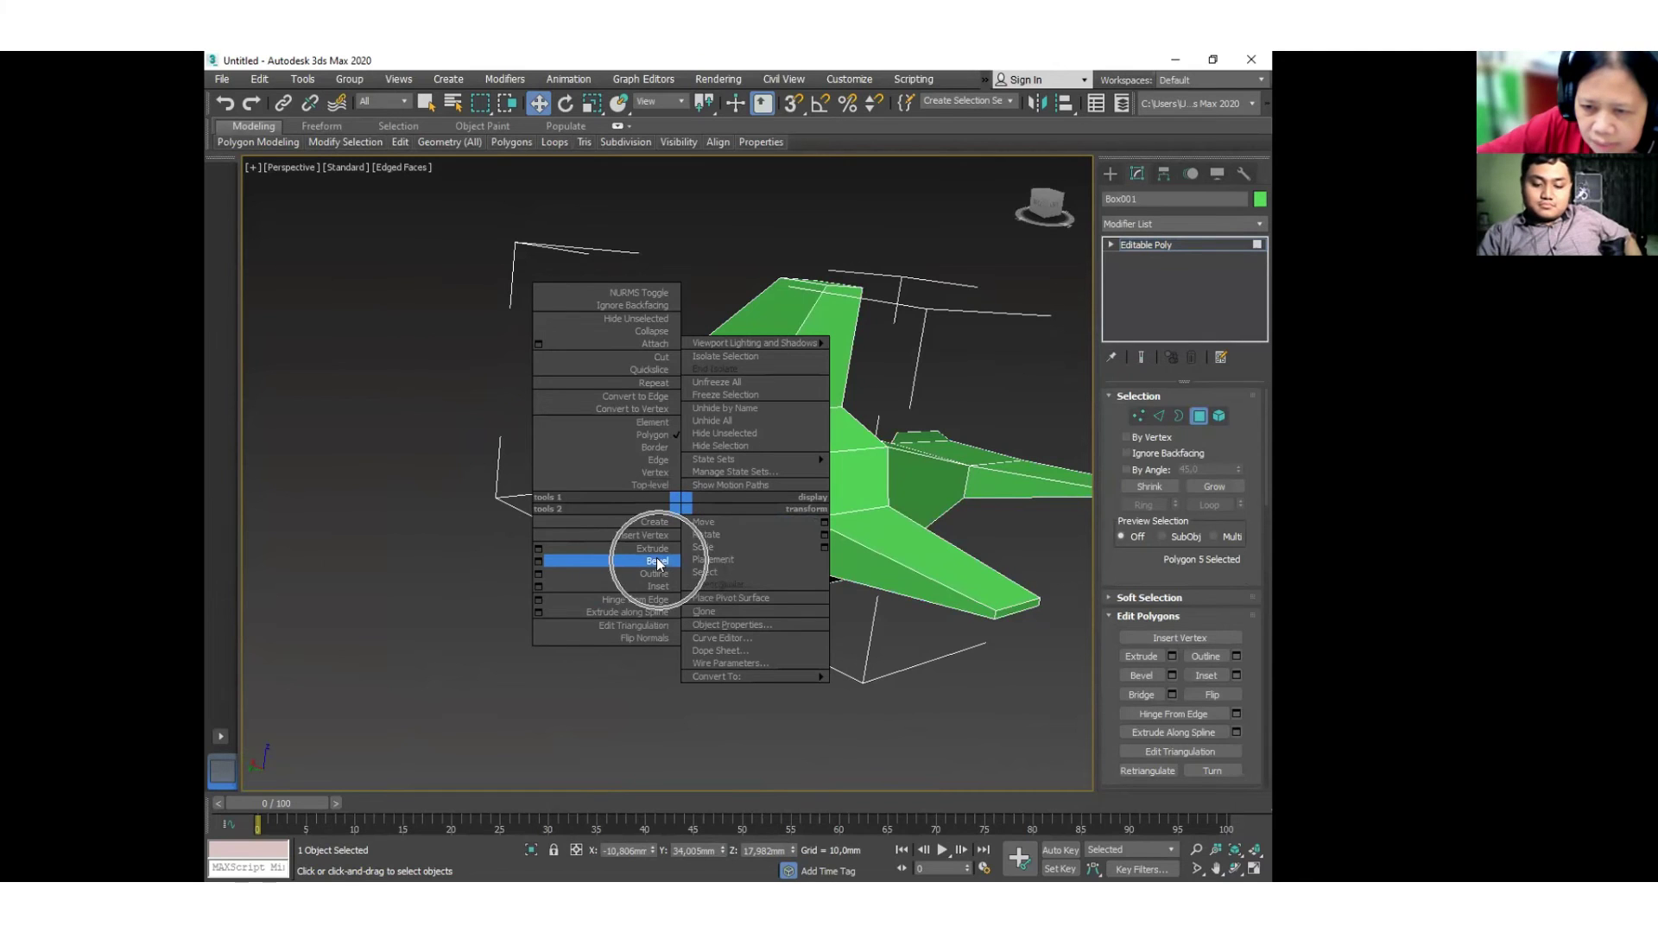
left_click_drag(657, 562, 640, 343)
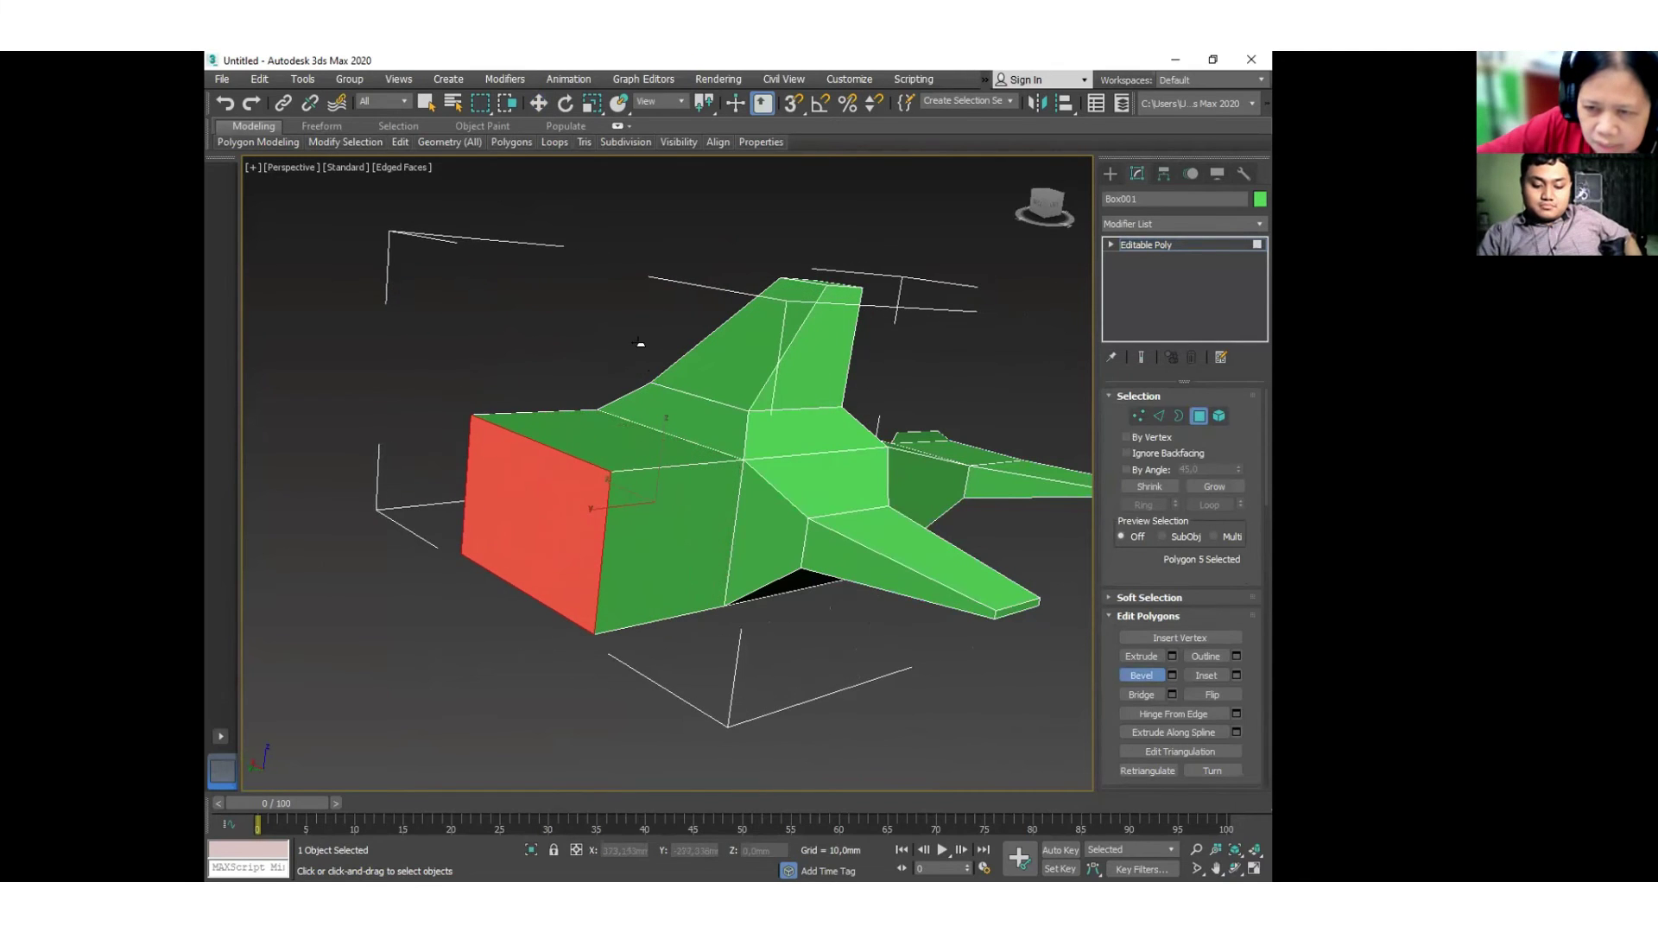
left_click(640, 402)
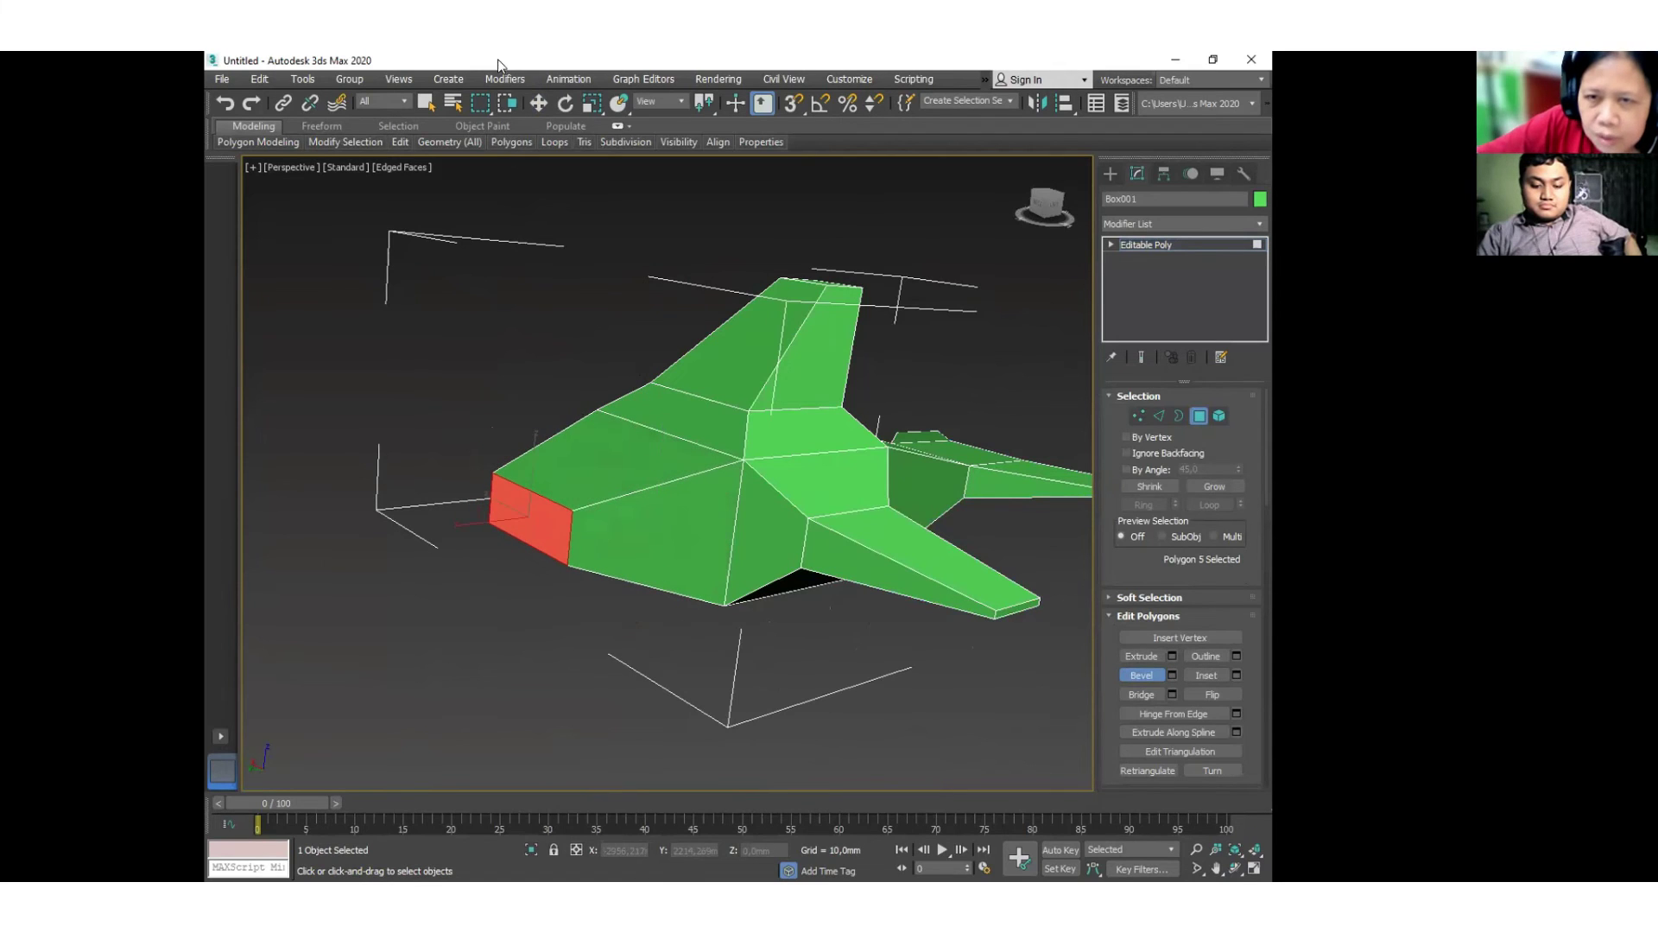
Bevel the head's front face again into a thin, narrow snout, leave polygon level and deselect the model.
left_click(538, 101)
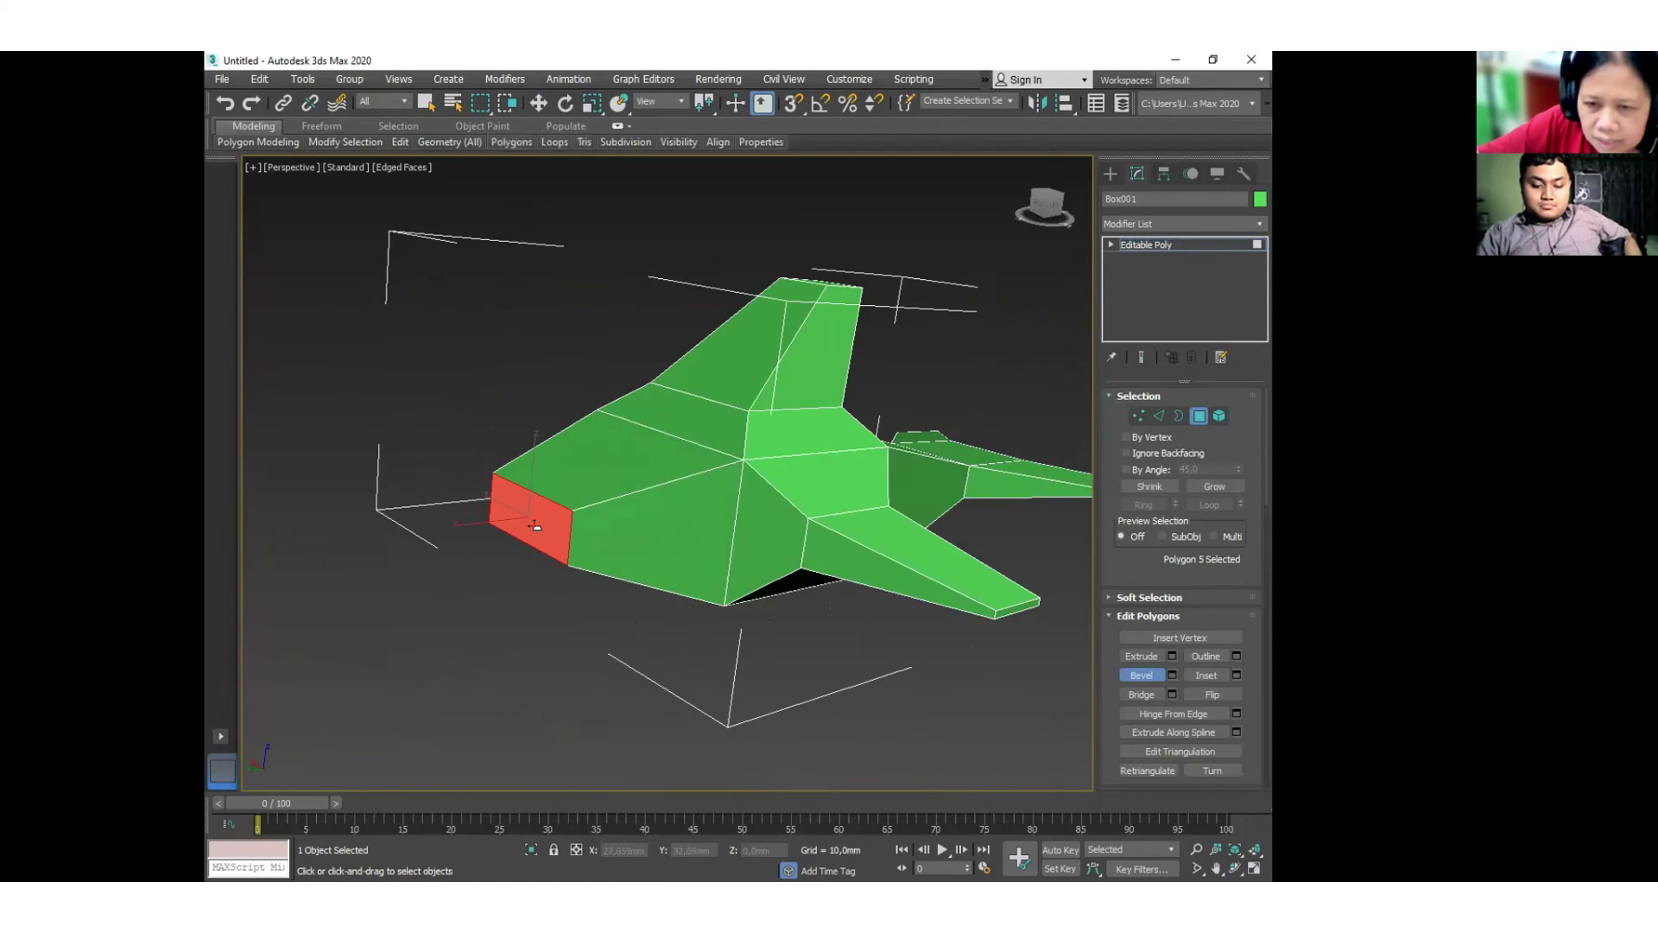
left_click_drag(535, 524, 530, 430)
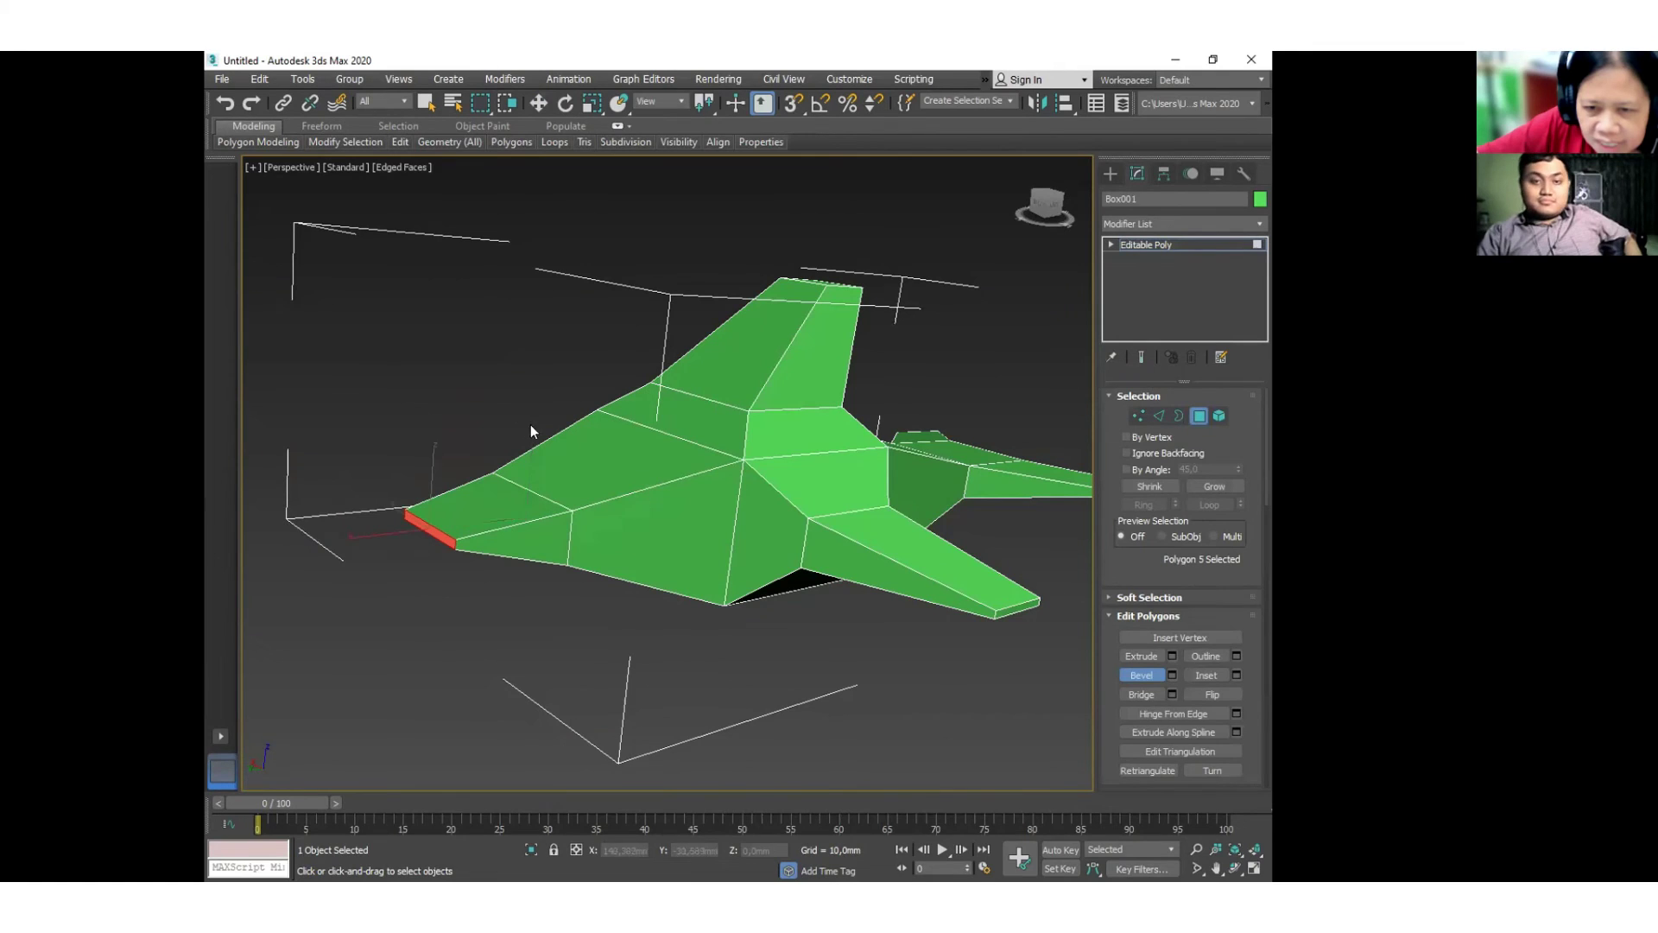
left_click(1198, 417)
left_click(819, 613)
middle_click_drag(820, 612, 852, 635)
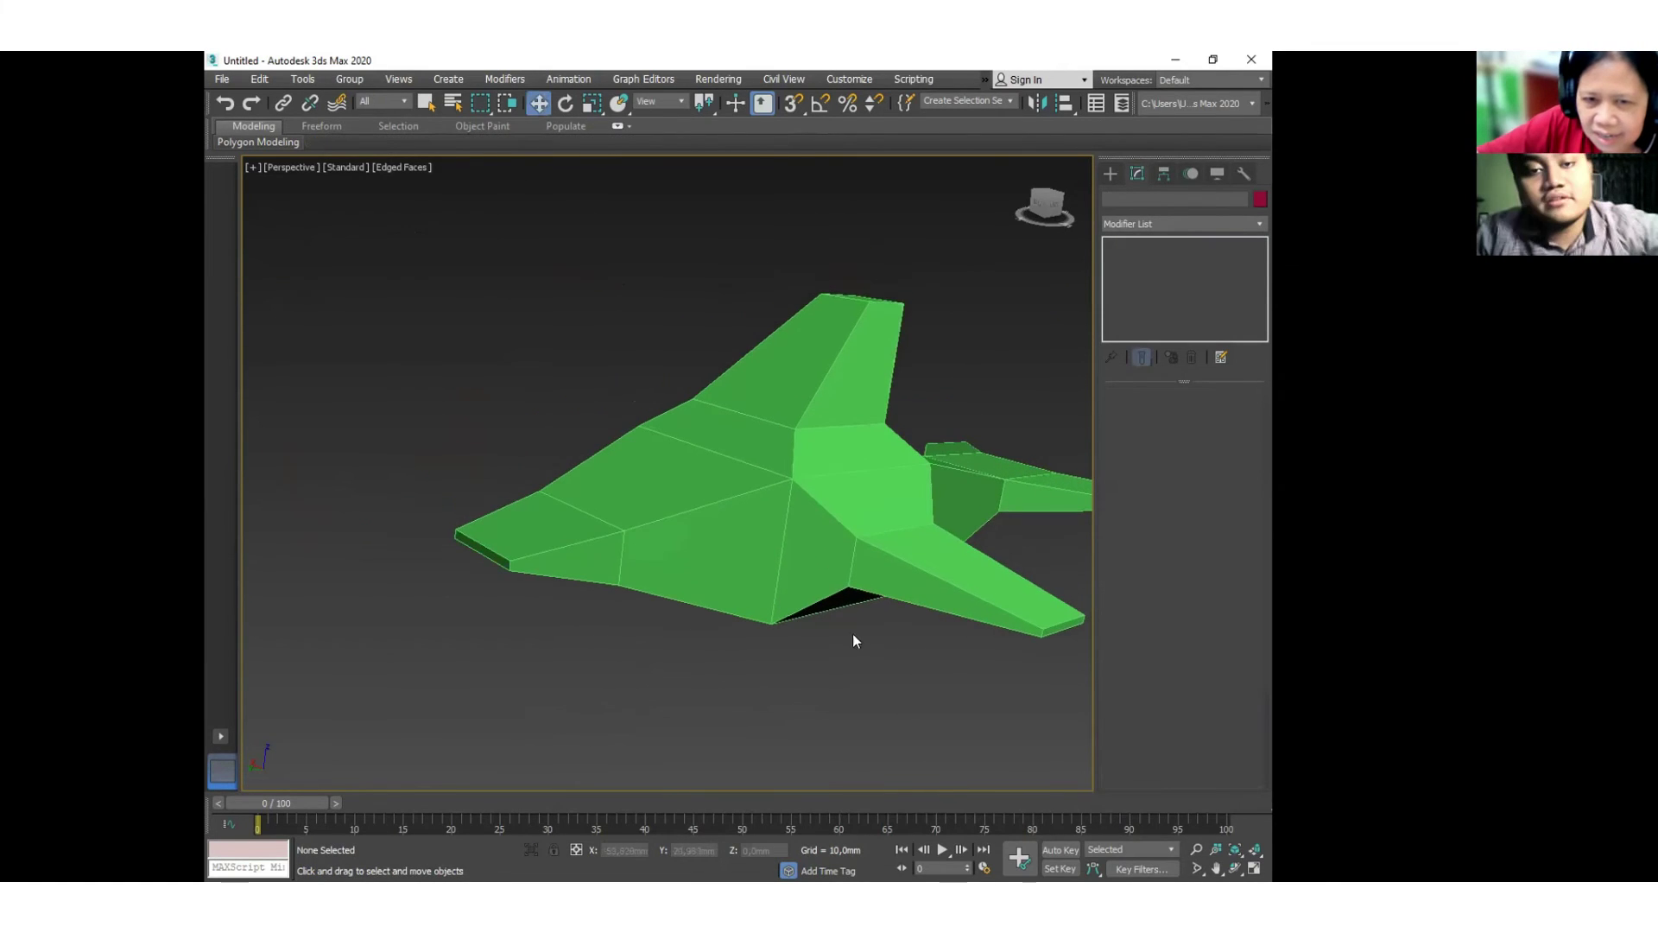
Examine the green model's bevelled head and snout from the front and side, near and far.
key("ctrl+r")
mouse_move(809, 592)
left_mouse_down()
mouse_move(759, 567)
mouse_move(821, 578)
mouse_move(777, 587)
mouse_move(759, 549)
mouse_move(872, 539)
mouse_move(898, 471)
mouse_move(768, 587)
mouse_move(765, 564)
mouse_move(659, 581)
mouse_move(811, 585)
mouse_move(806, 598)
left_mouse_up()
right_click(888, 643)
middle_click_drag(916, 642, 870, 640)
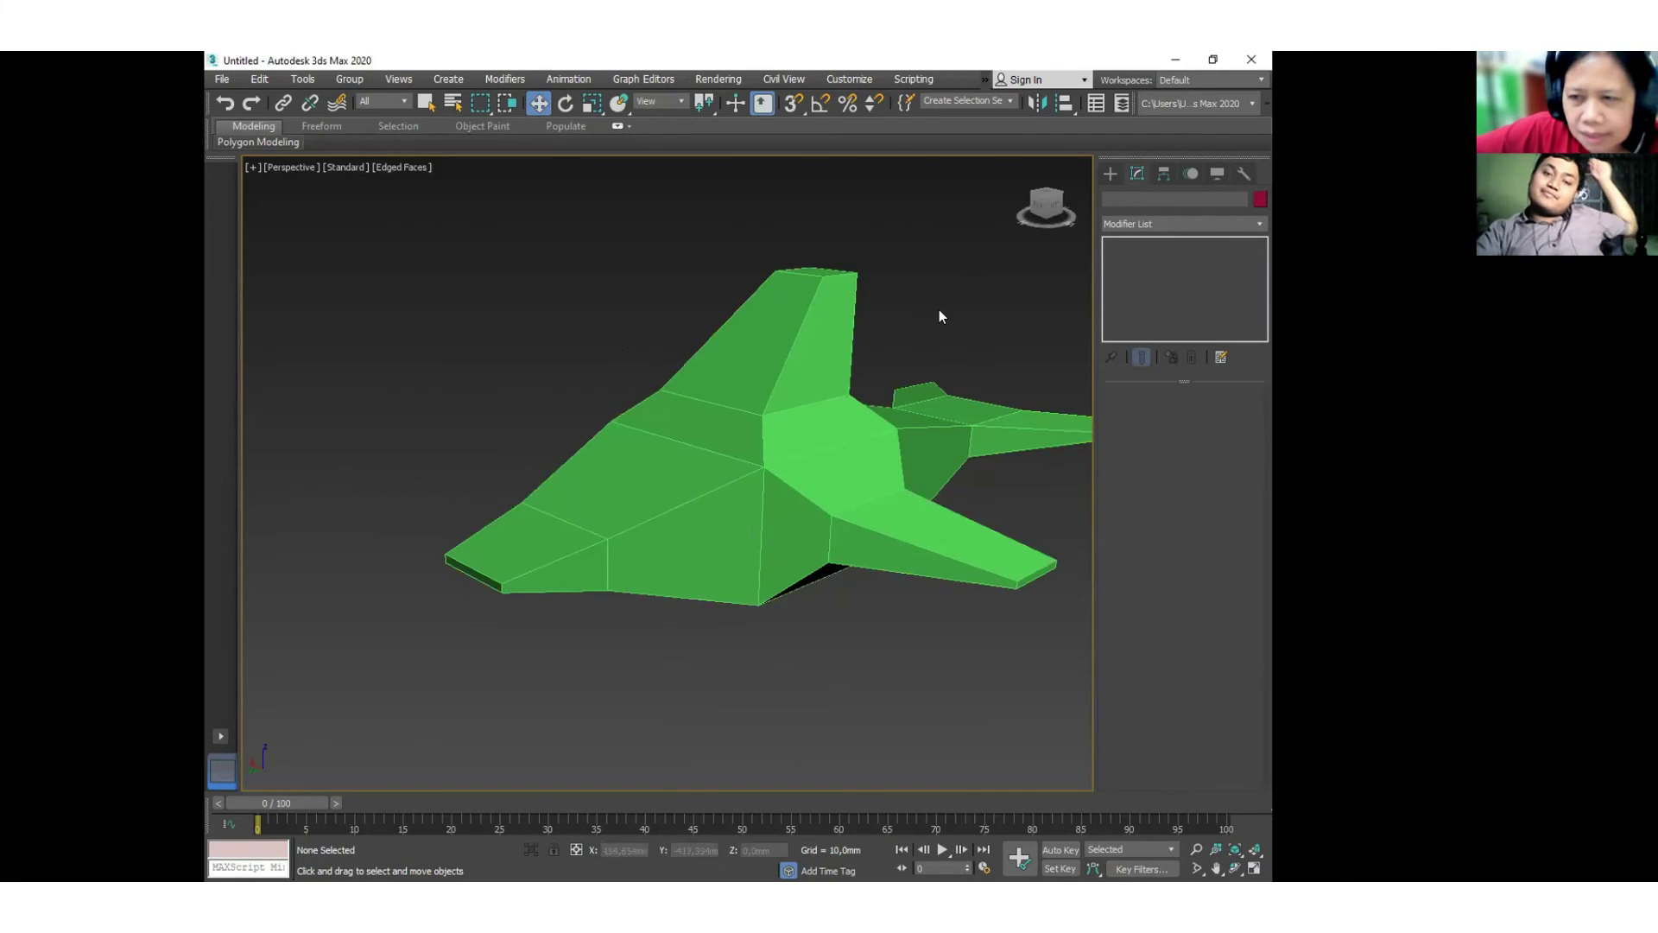
scroll(927, 406, "down", 5)
scroll(937, 408, "up", 8)
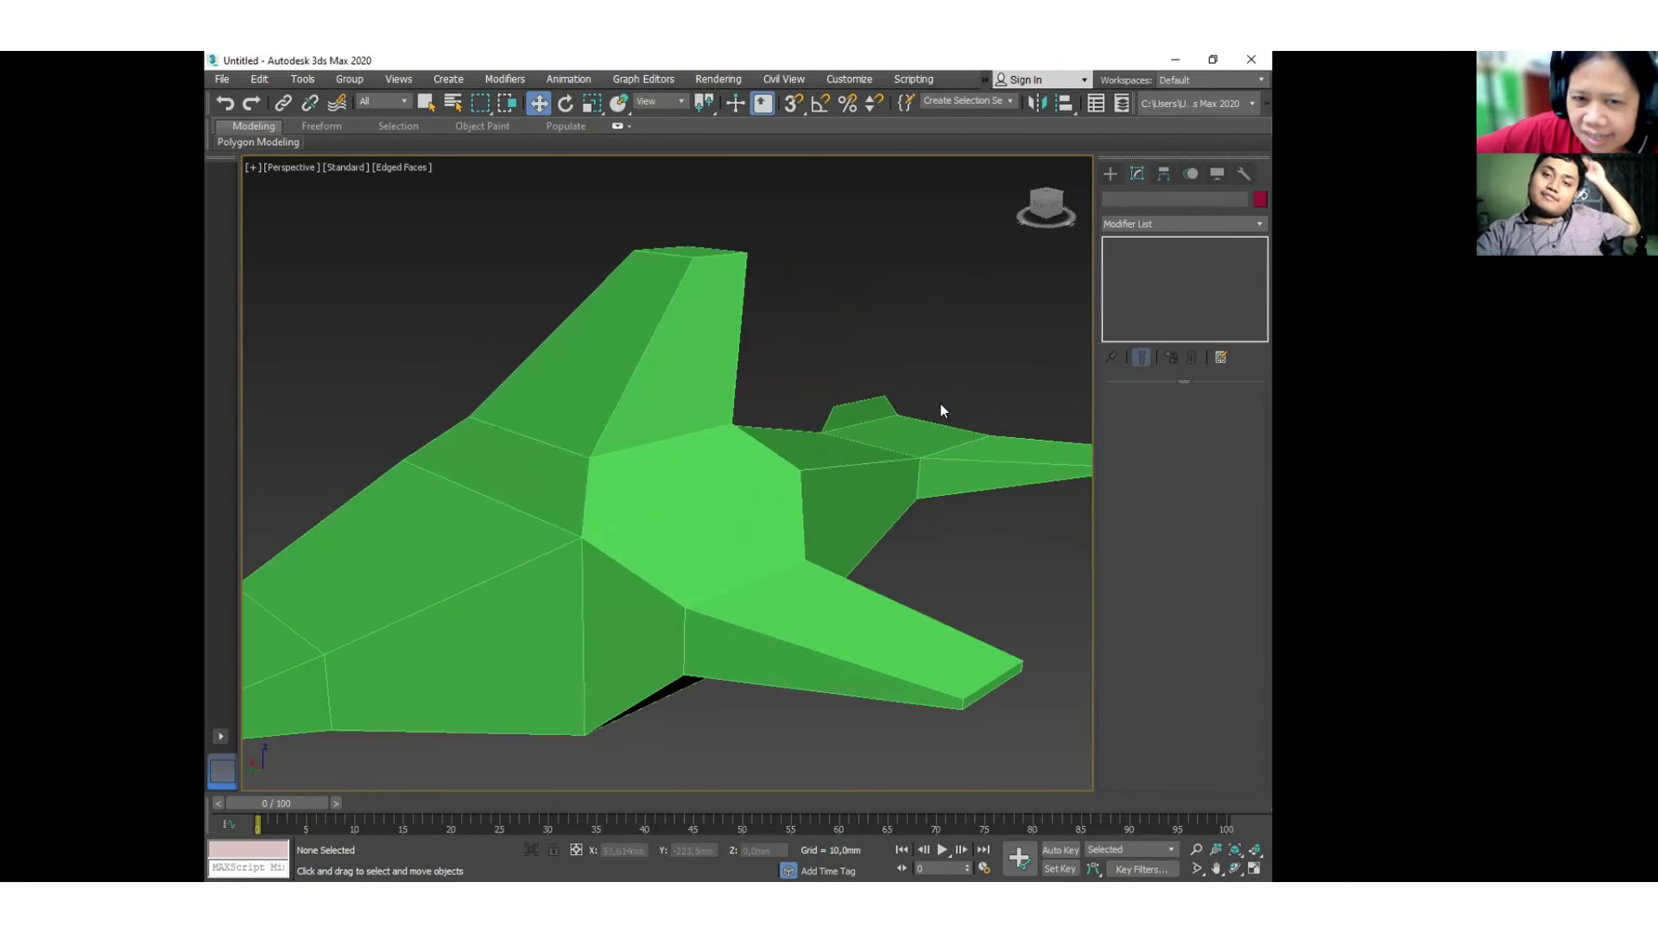
scroll(941, 402, "down", 4)
Select the green model and switch its polygon level on and back off.
left_click(919, 476)
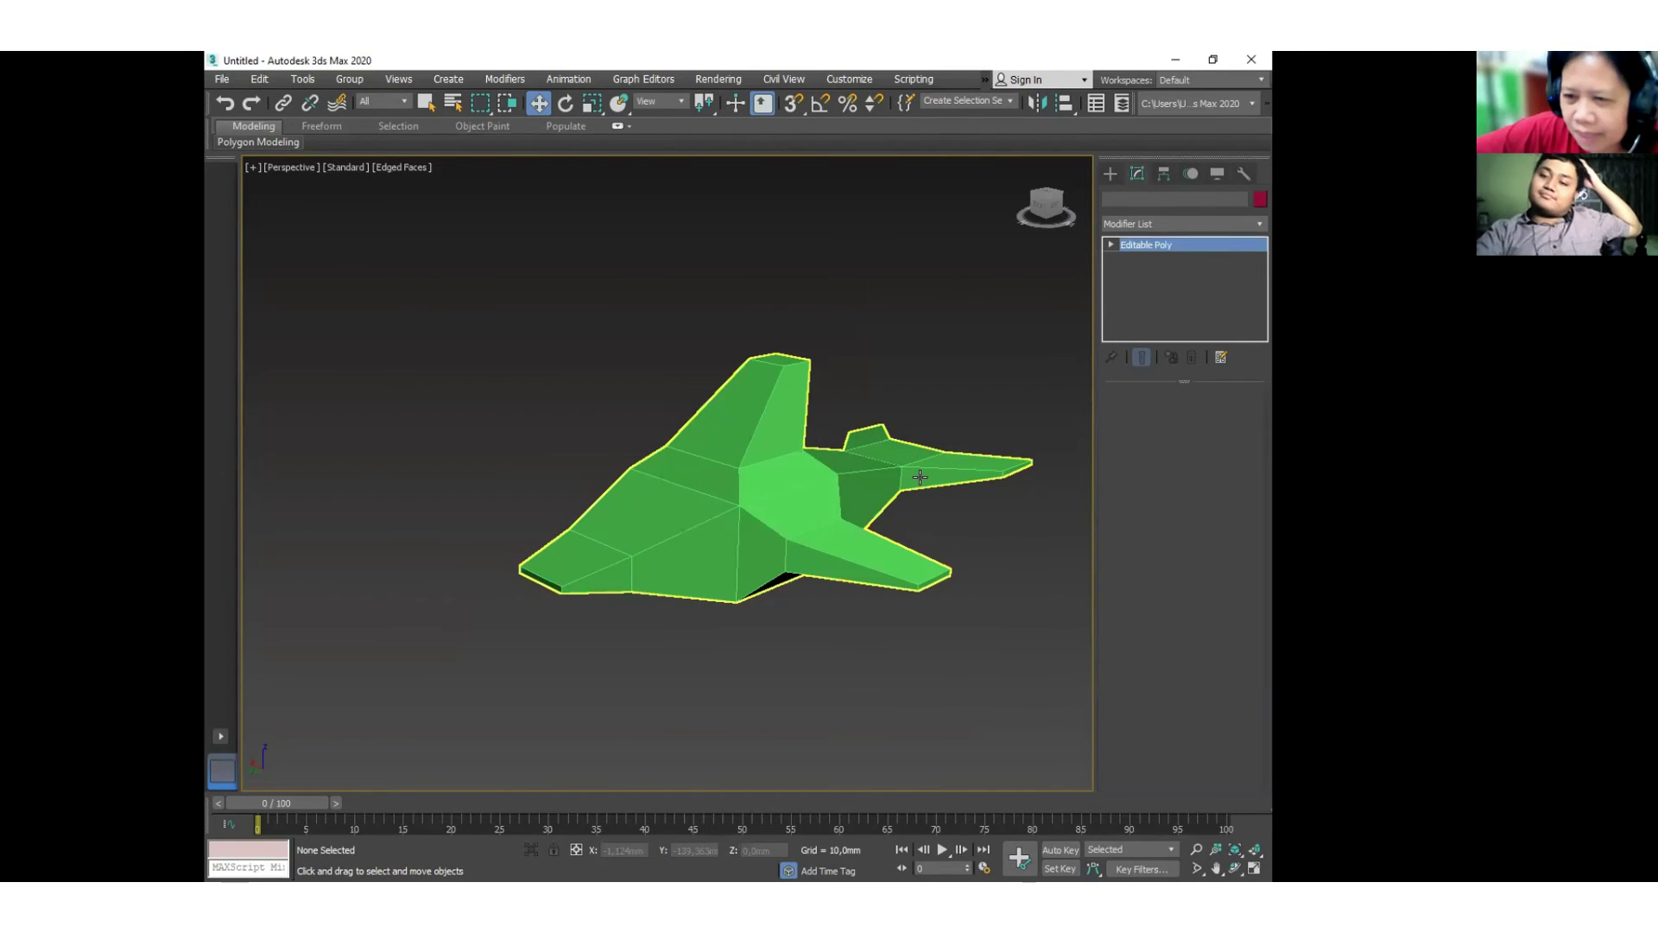
left_click(1199, 418)
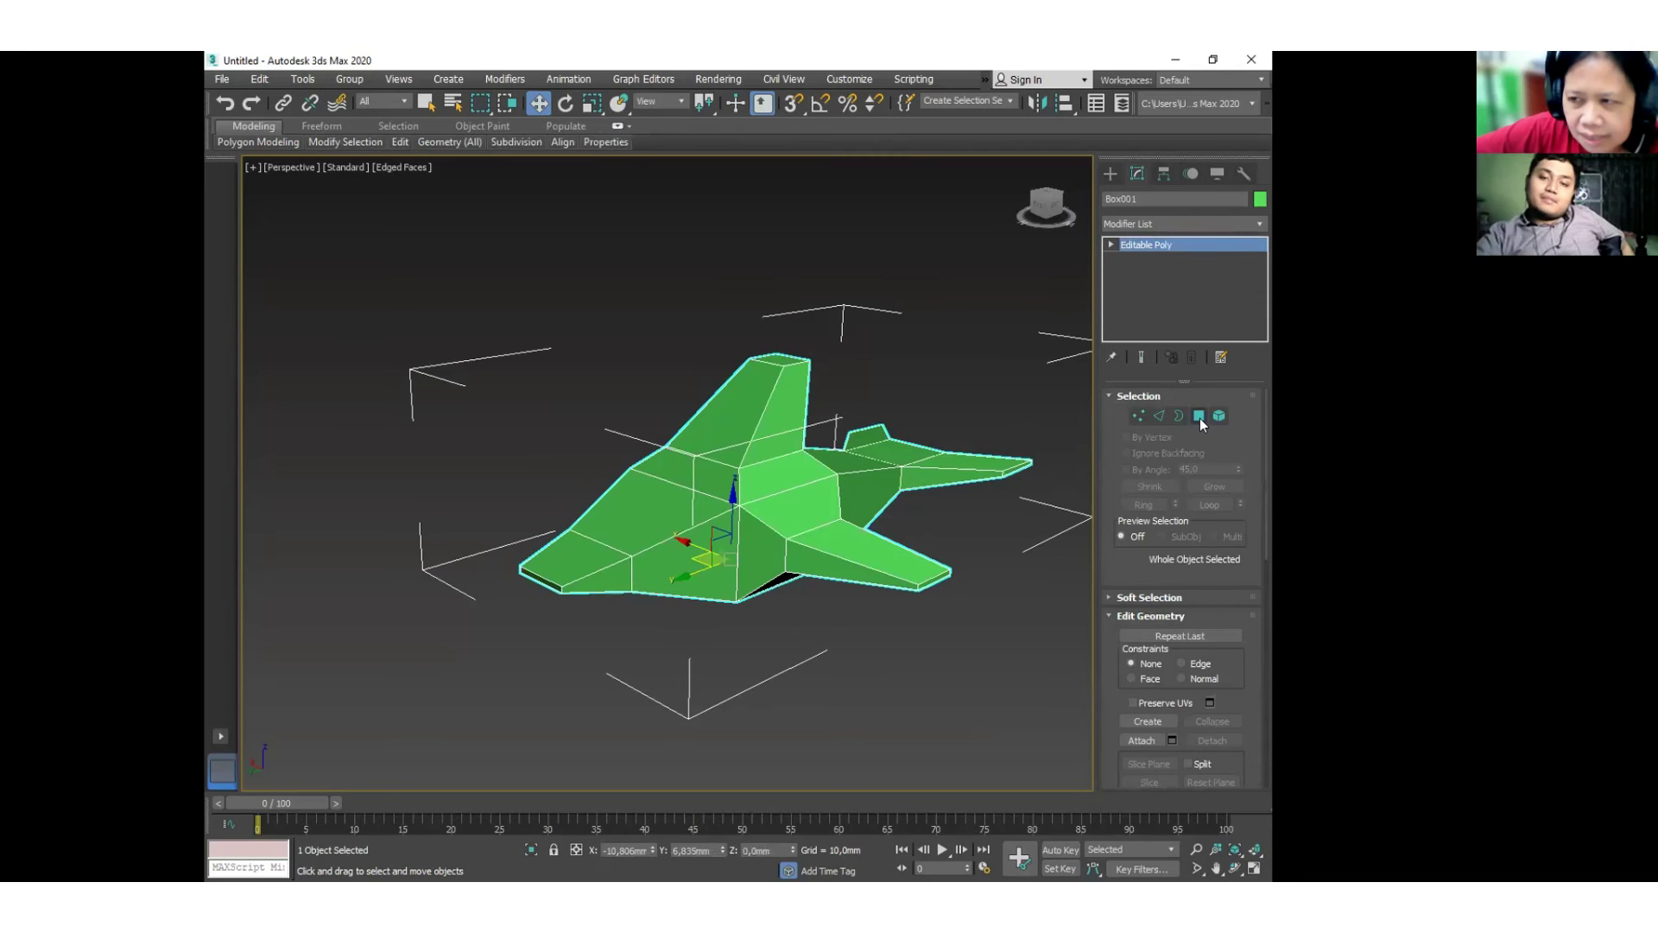
left_click(1199, 416)
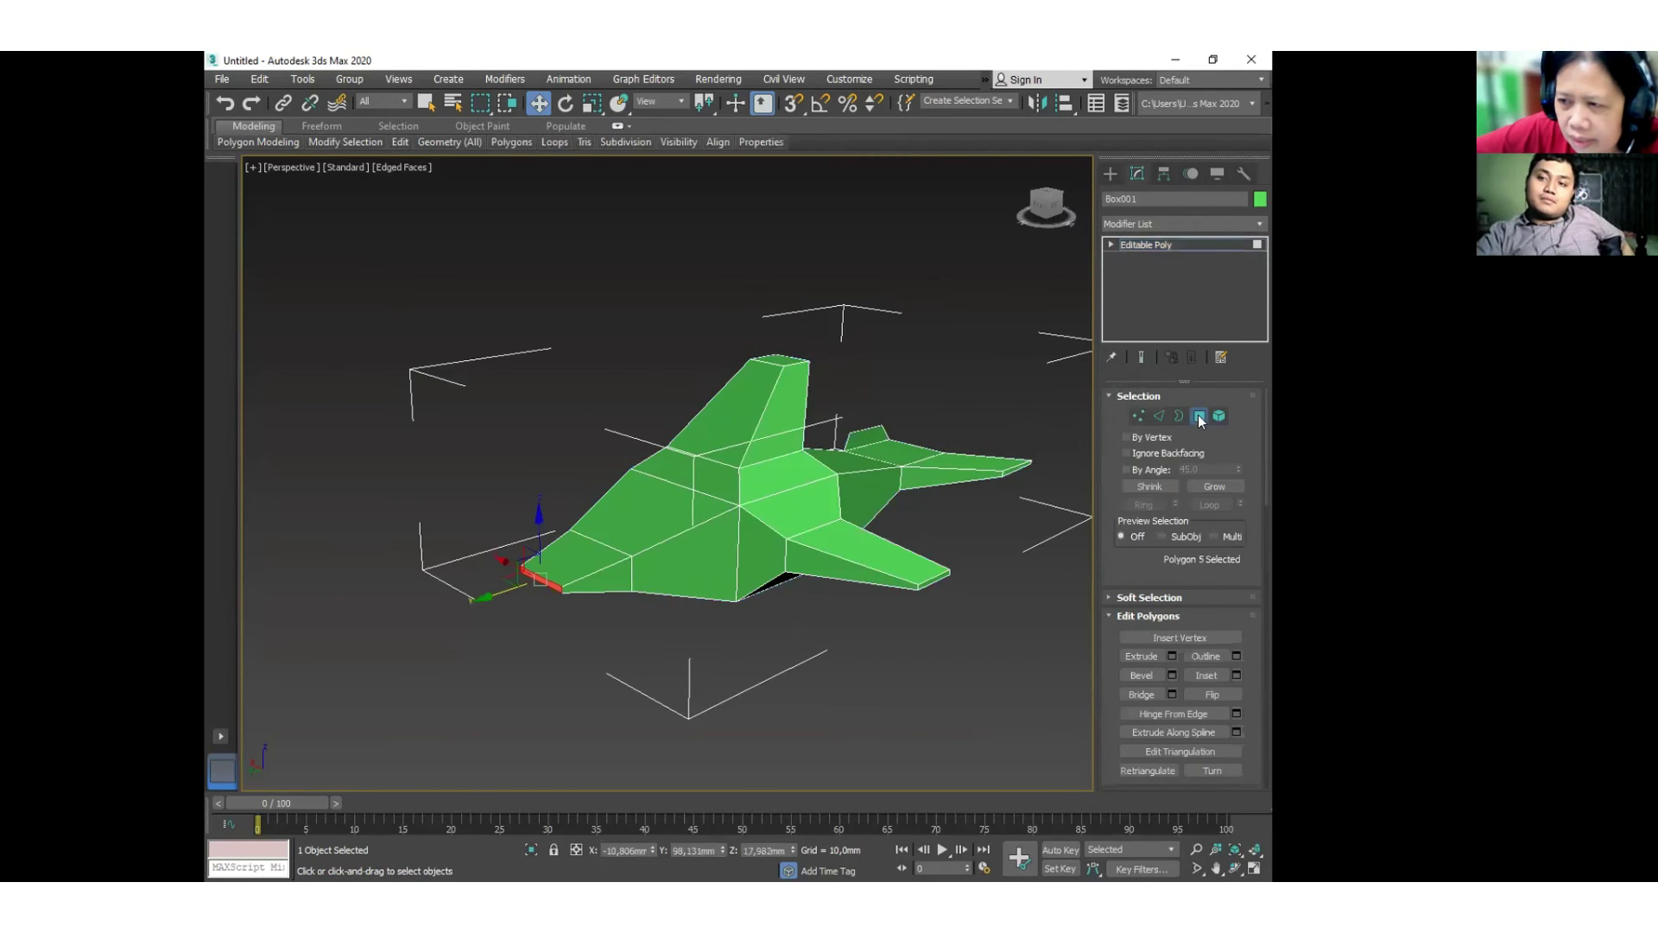
left_click(1198, 418)
left_click(1199, 417)
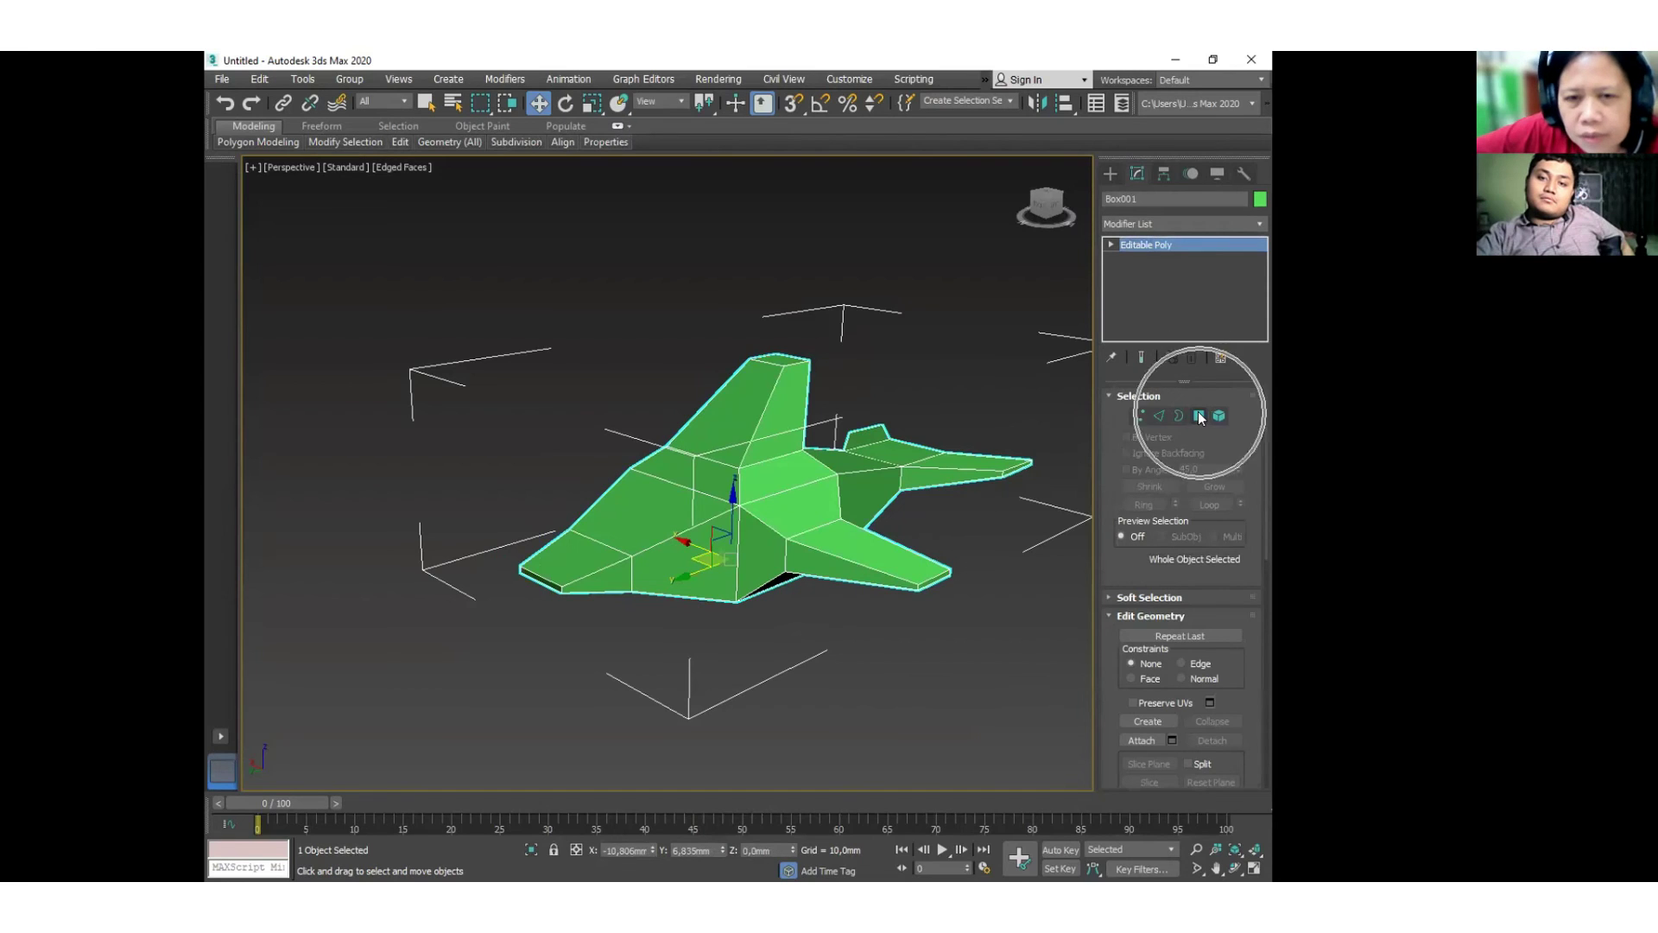
left_click(1199, 417)
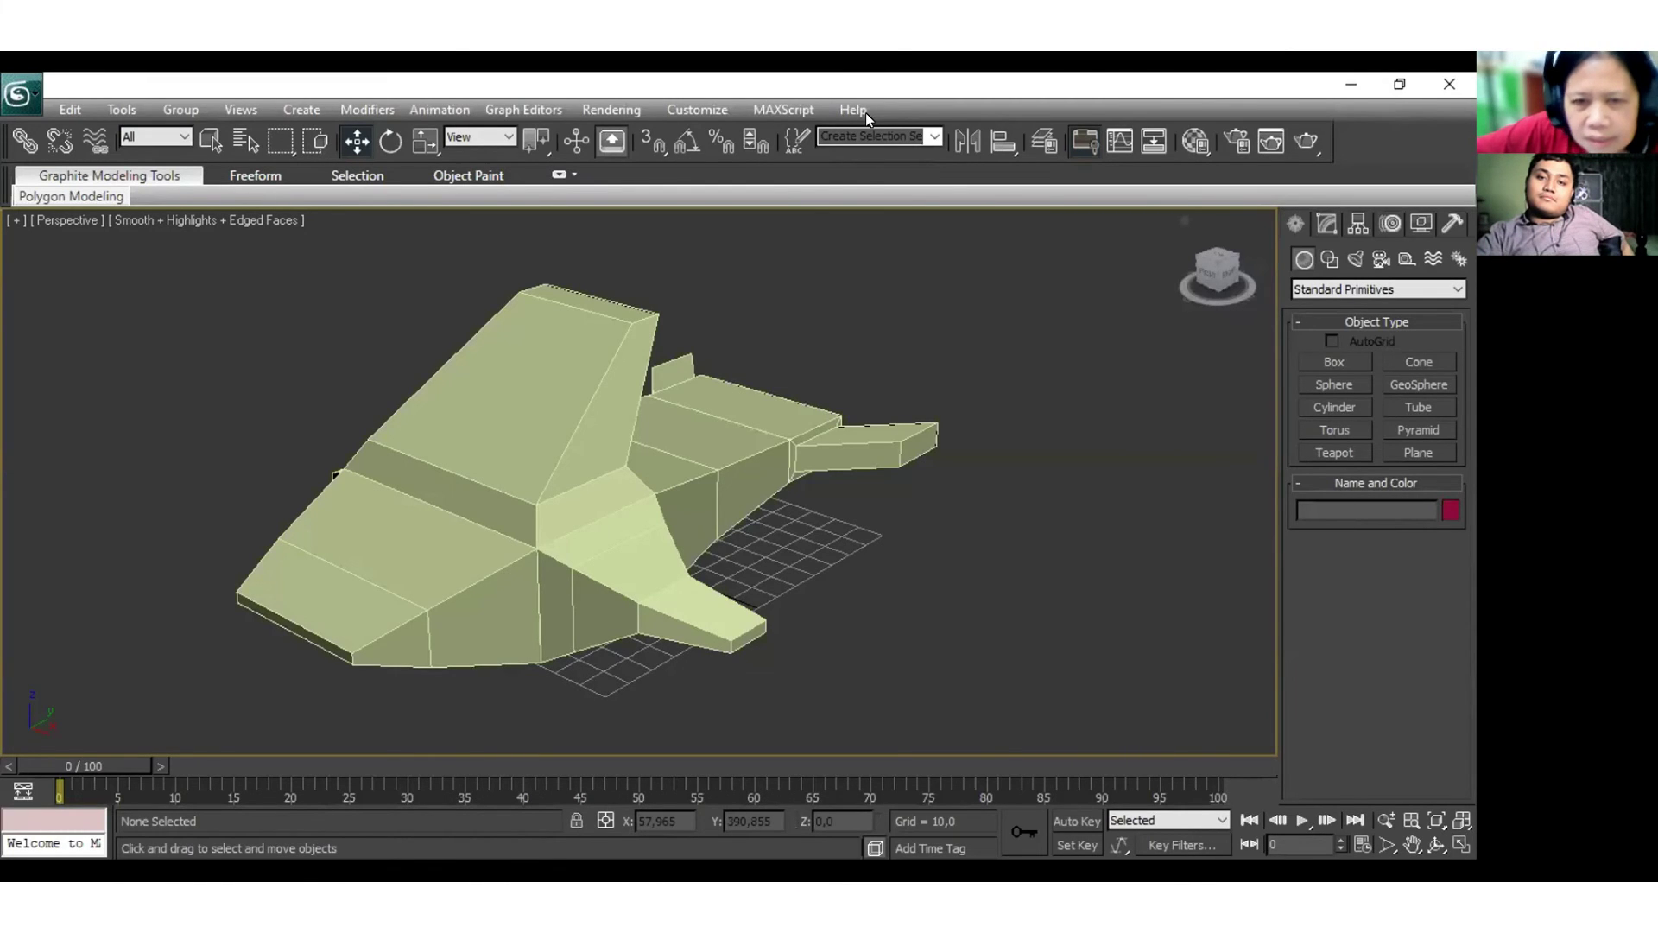
left_click(289, 662)
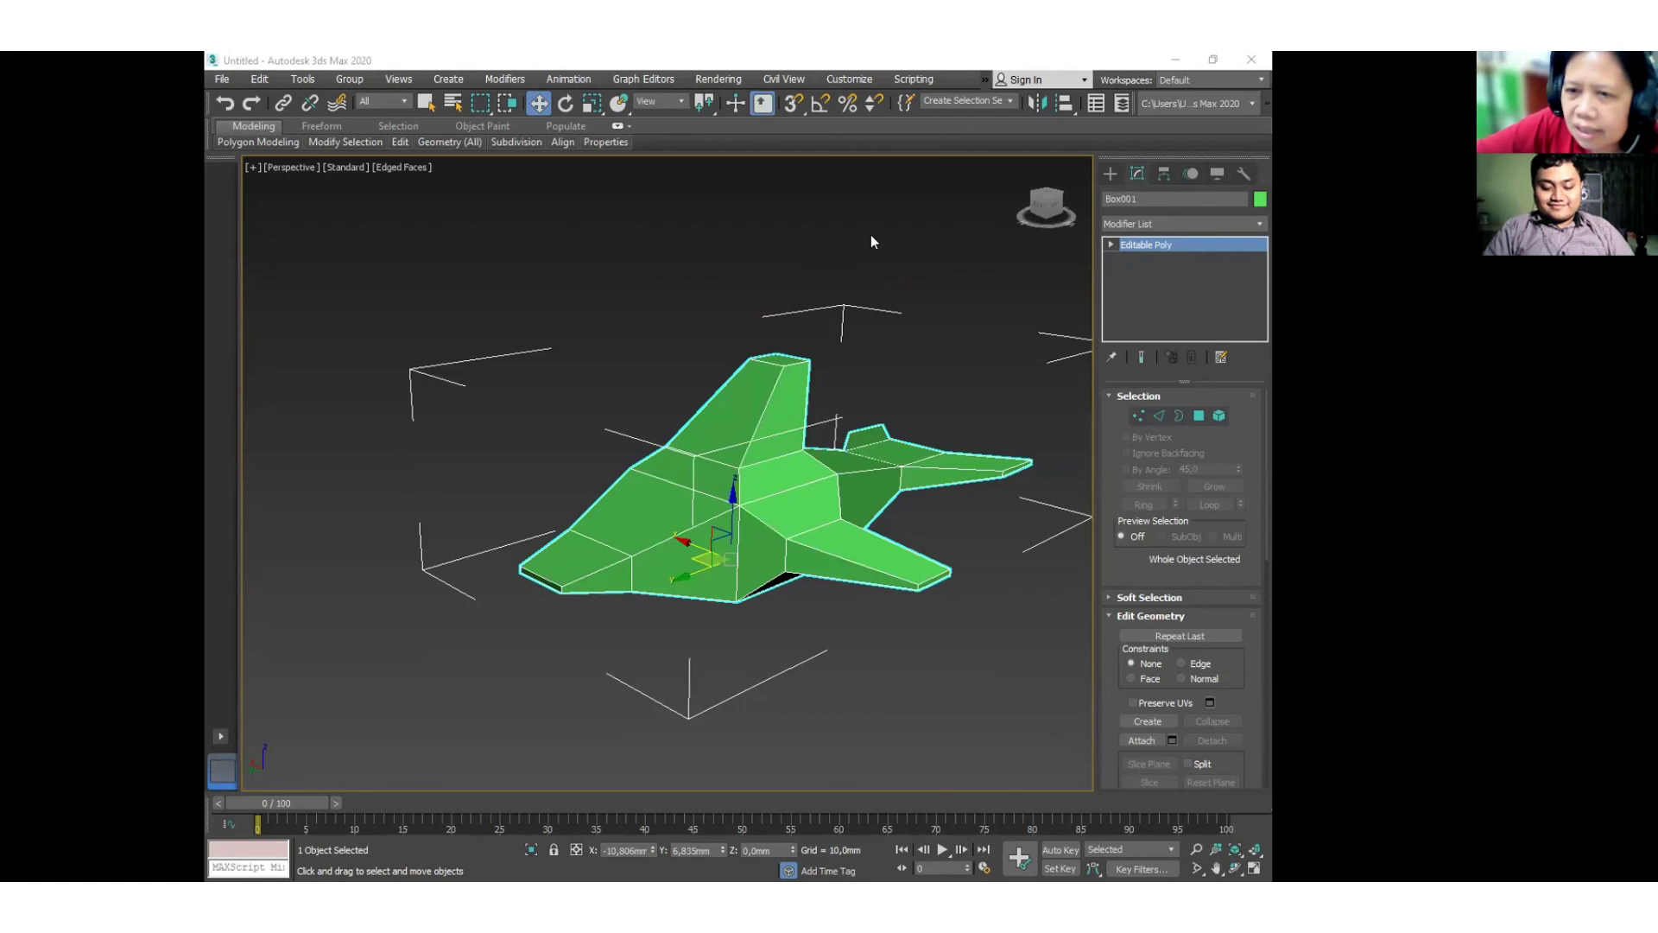
left_click(871, 235)
left_click(928, 450)
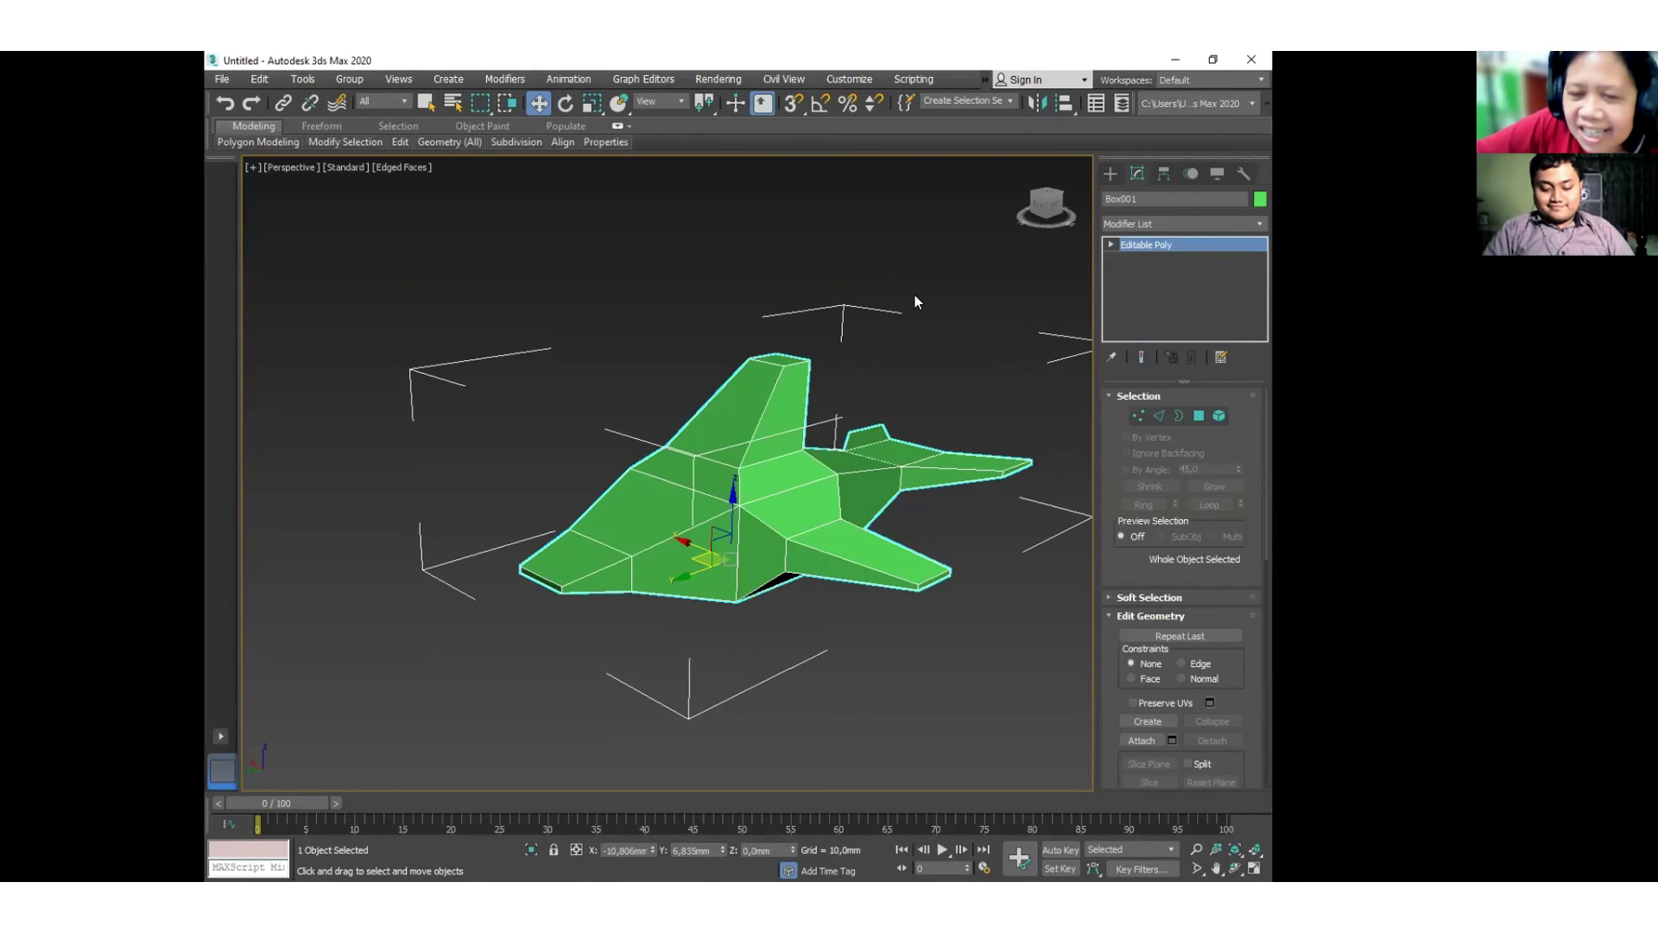
left_click(940, 259)
left_click(895, 459)
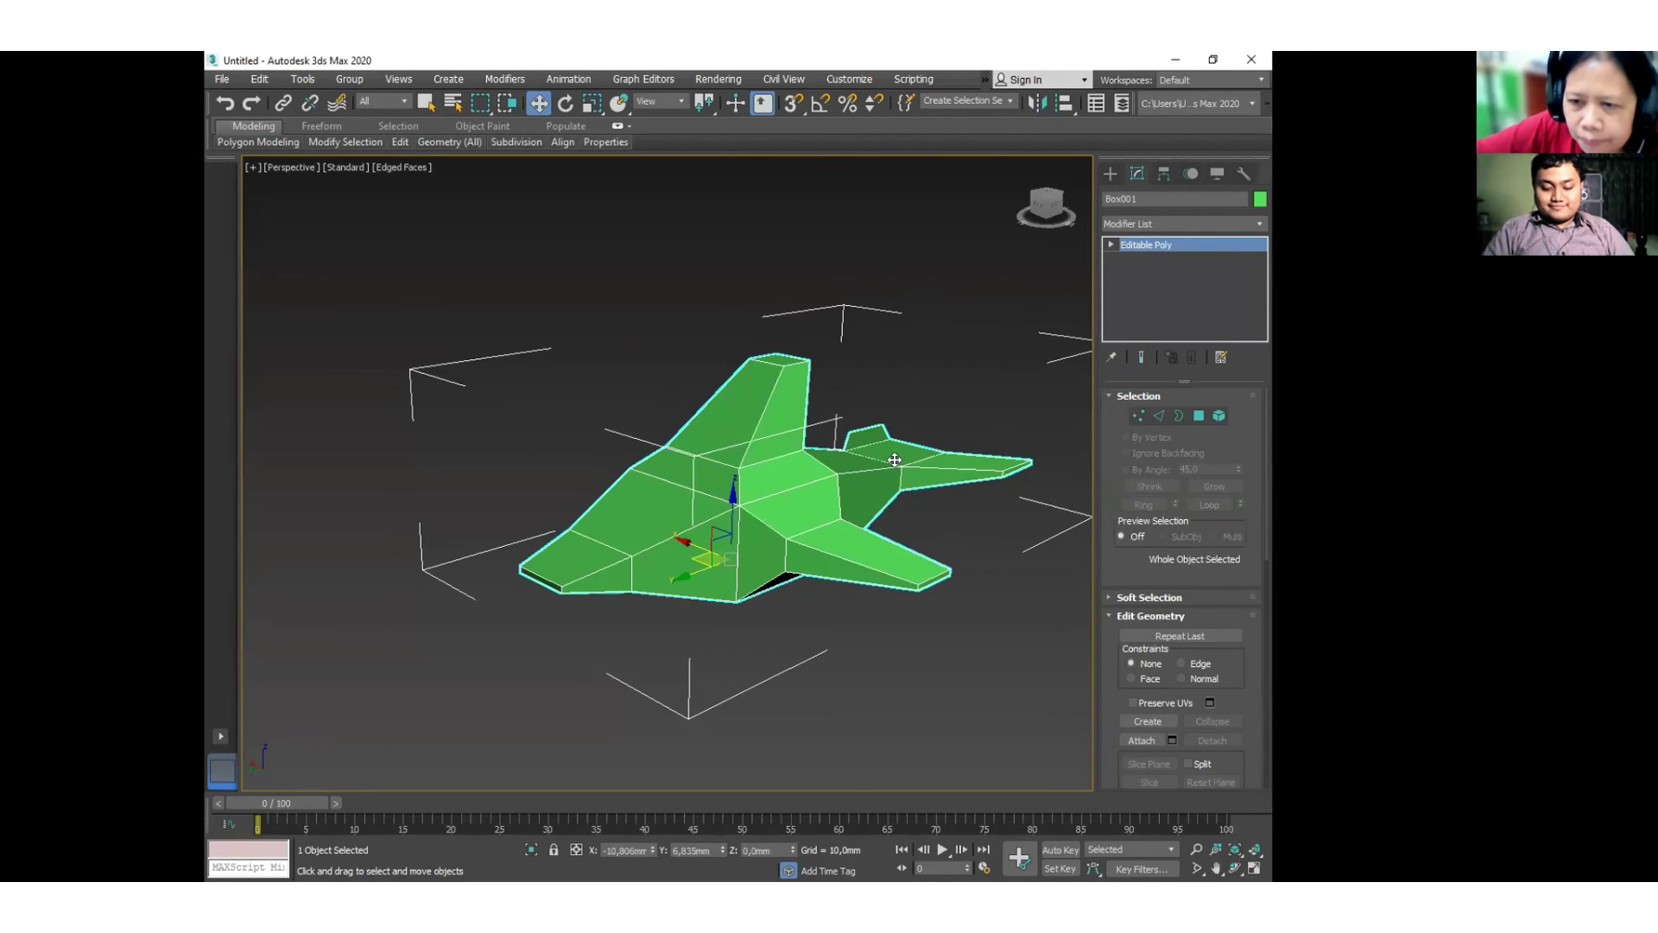
key("ctrl")
key("ctrl")
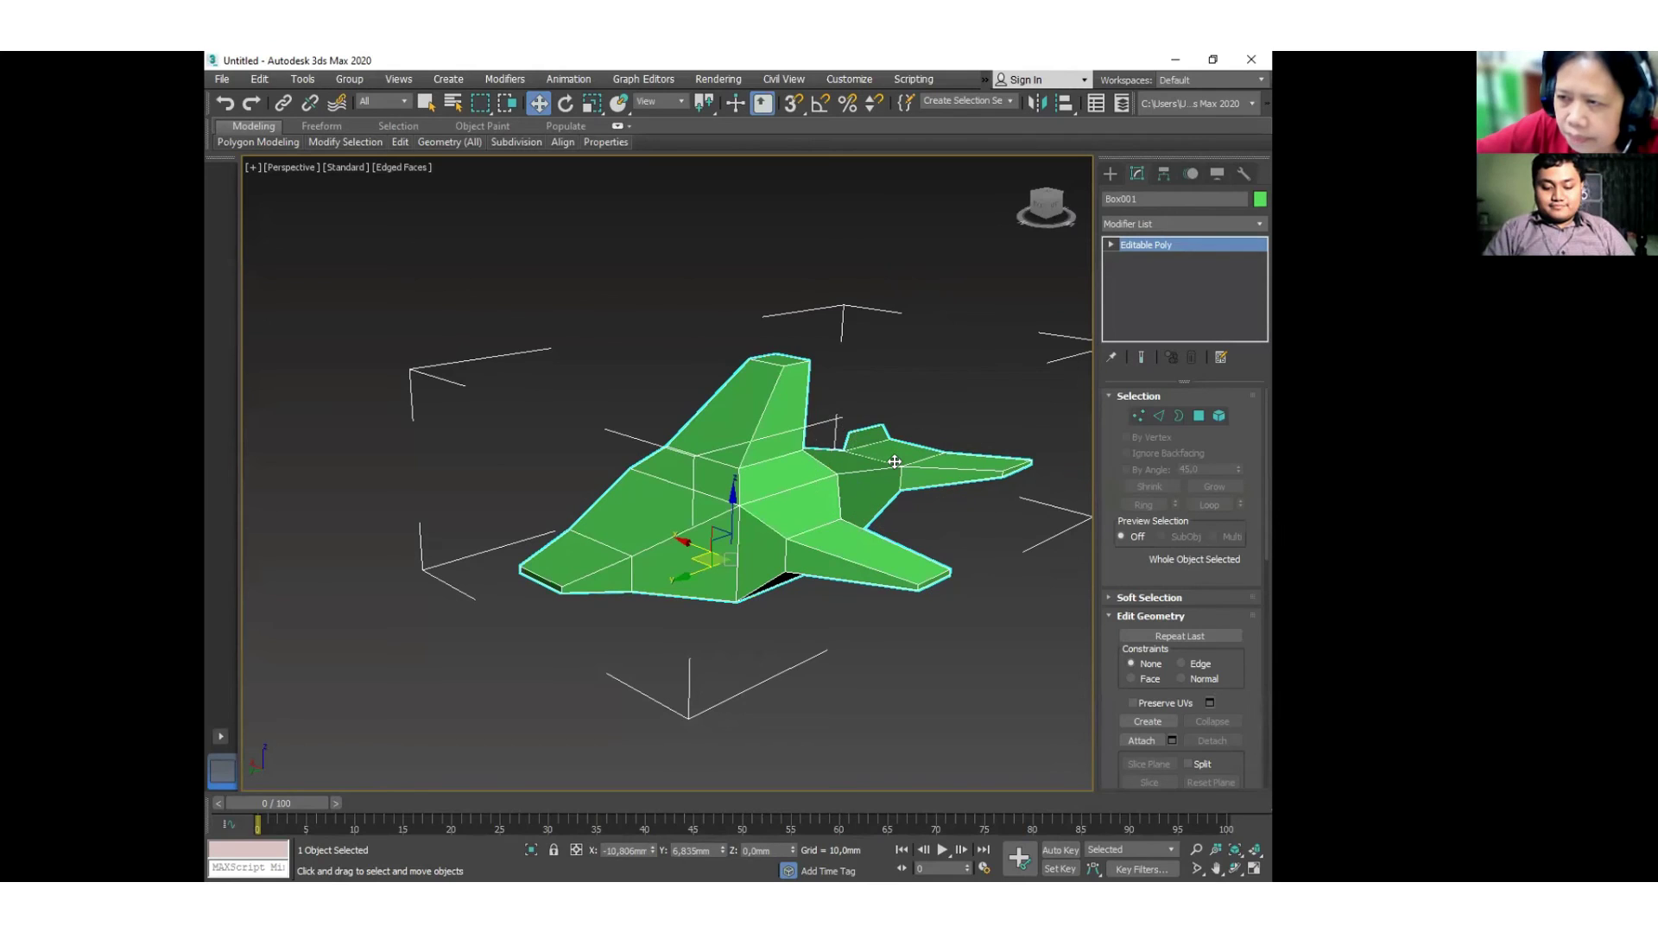
Apply a TurboSmooth modifier to the green model and set its iterations to 3.
left_click(1258, 225)
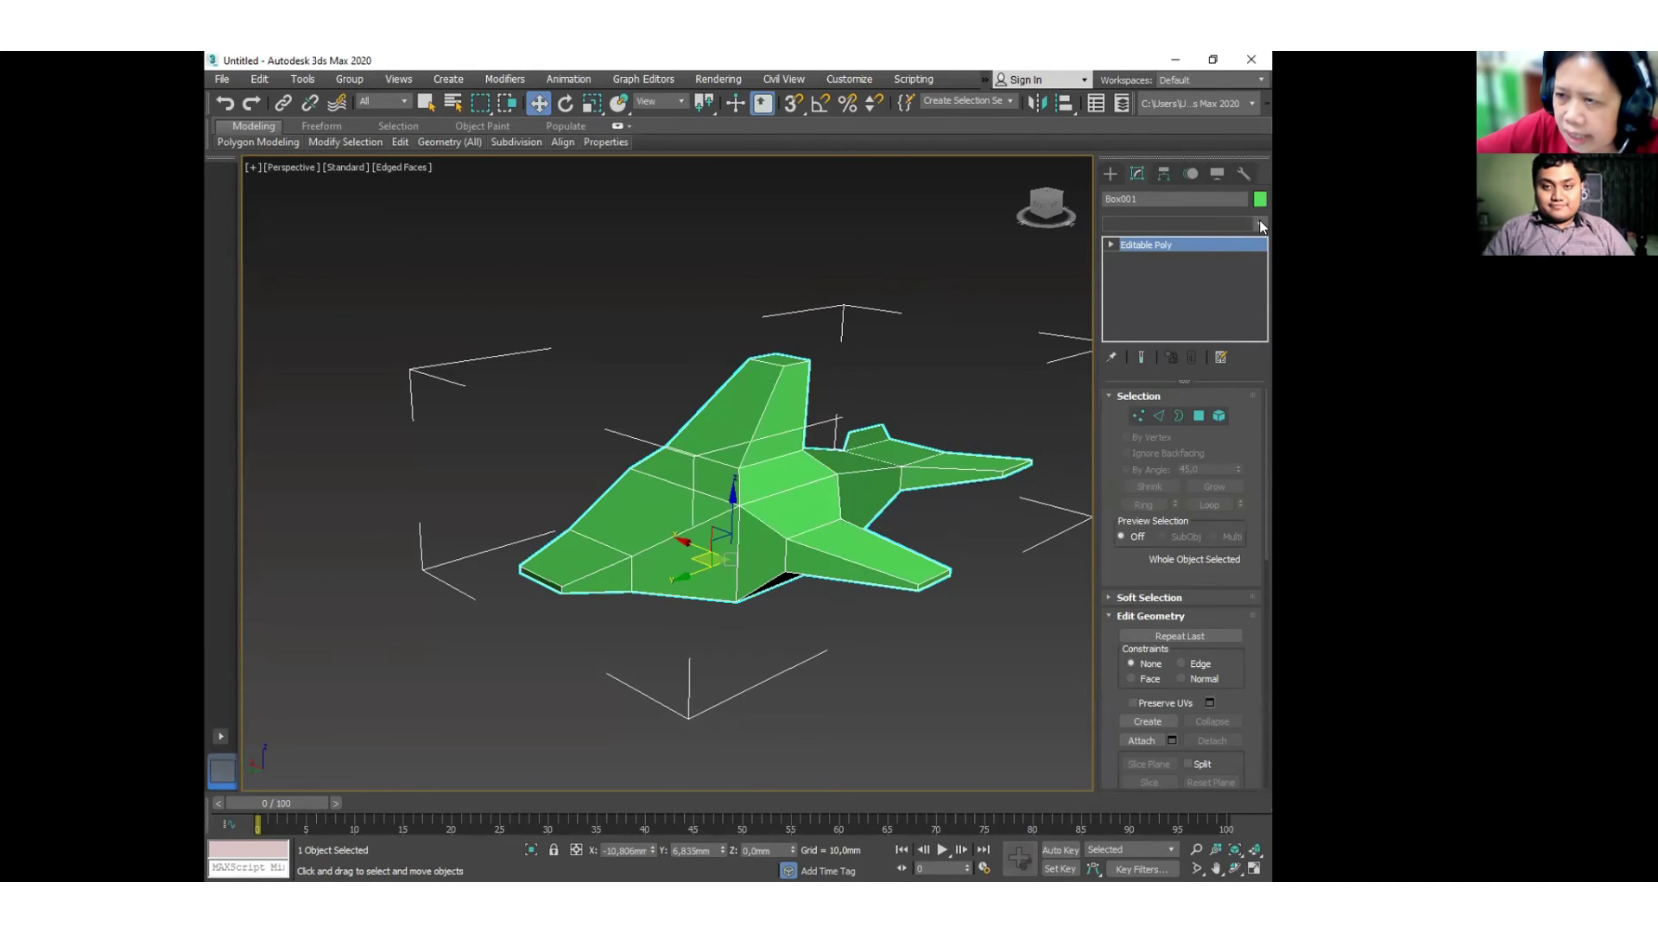
left_click(1260, 223)
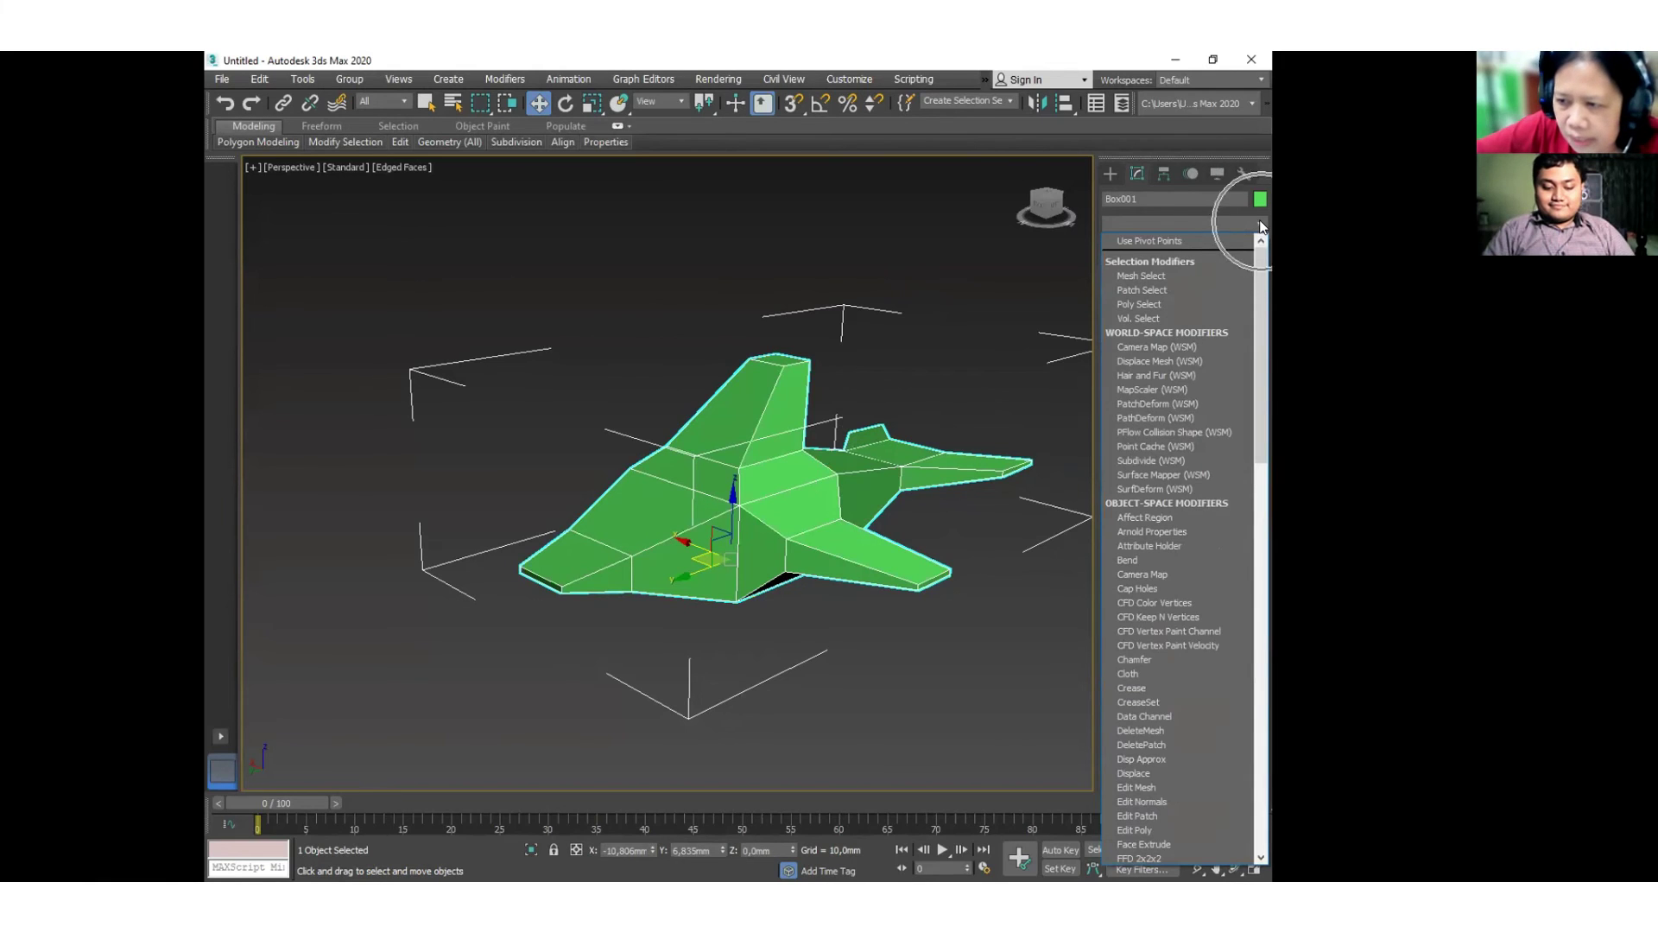
left_click_drag(1258, 275, 1269, 680)
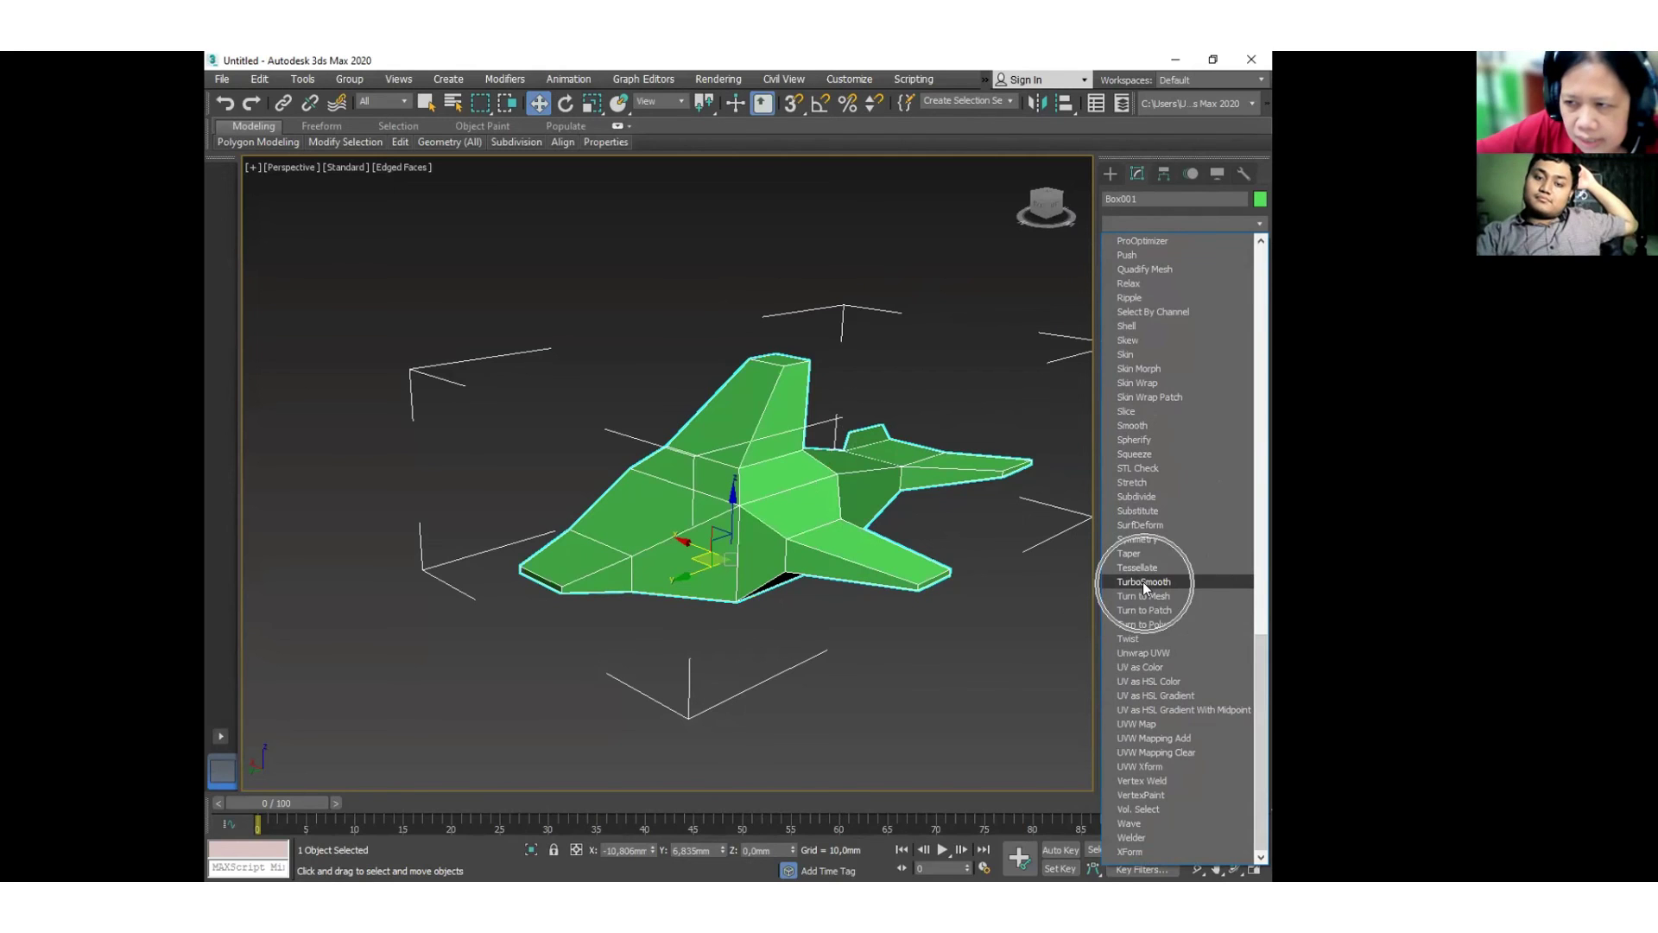
left_click(1261, 222)
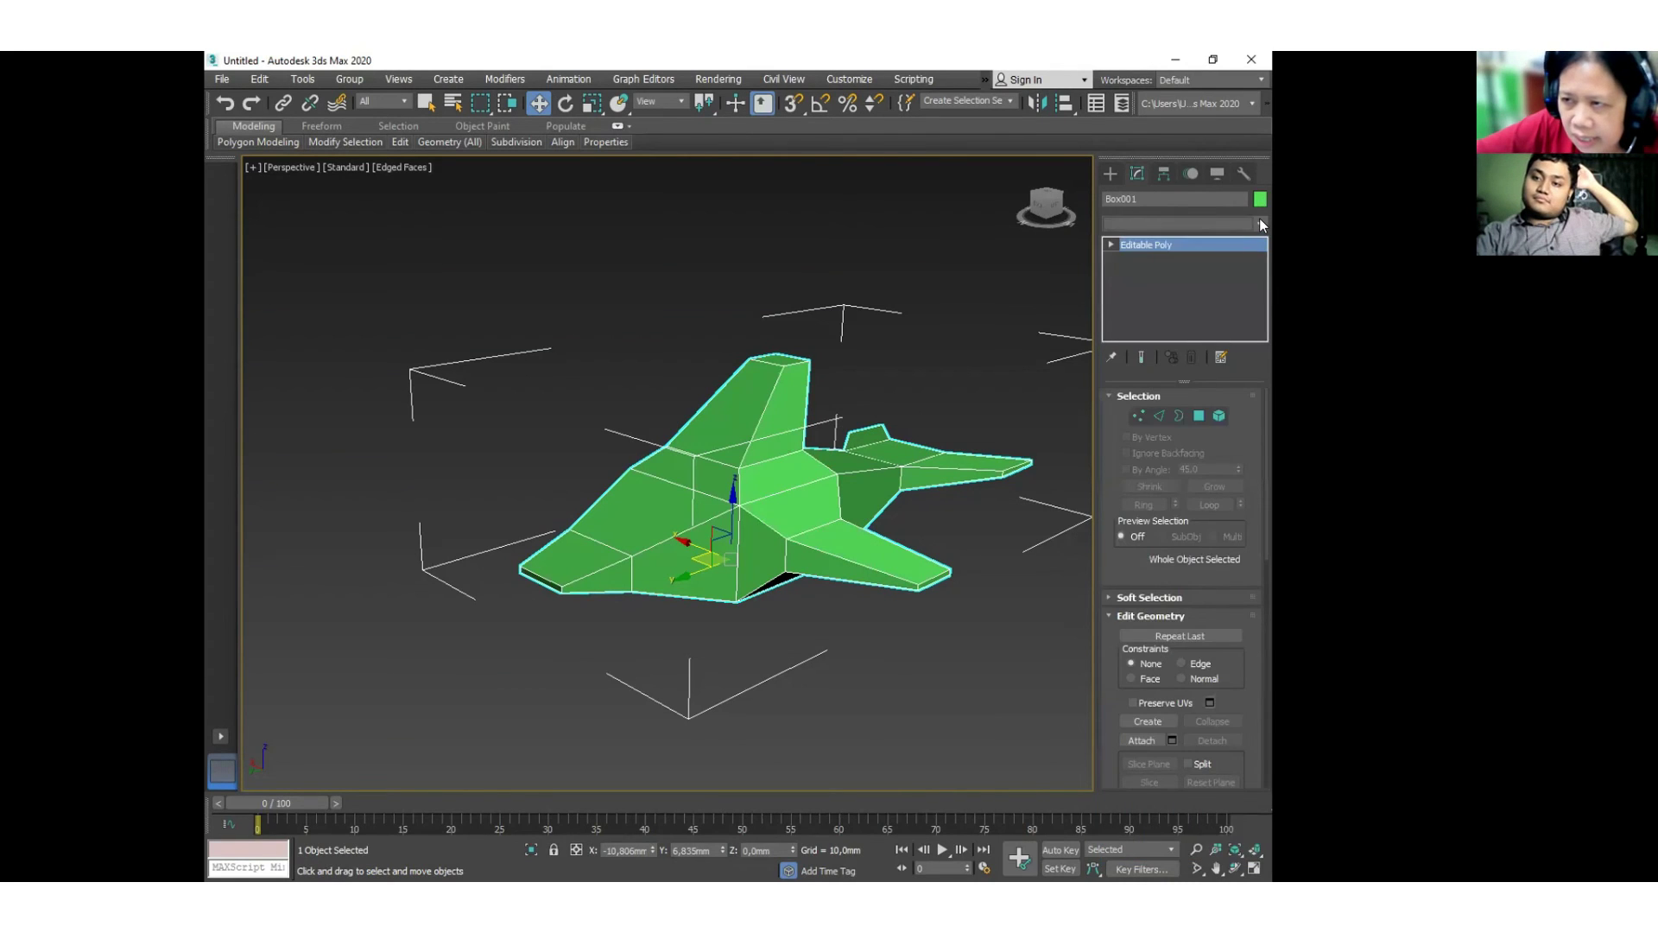
left_click(1260, 223)
left_click_drag(1259, 332, 1252, 707)
left_click(1154, 582)
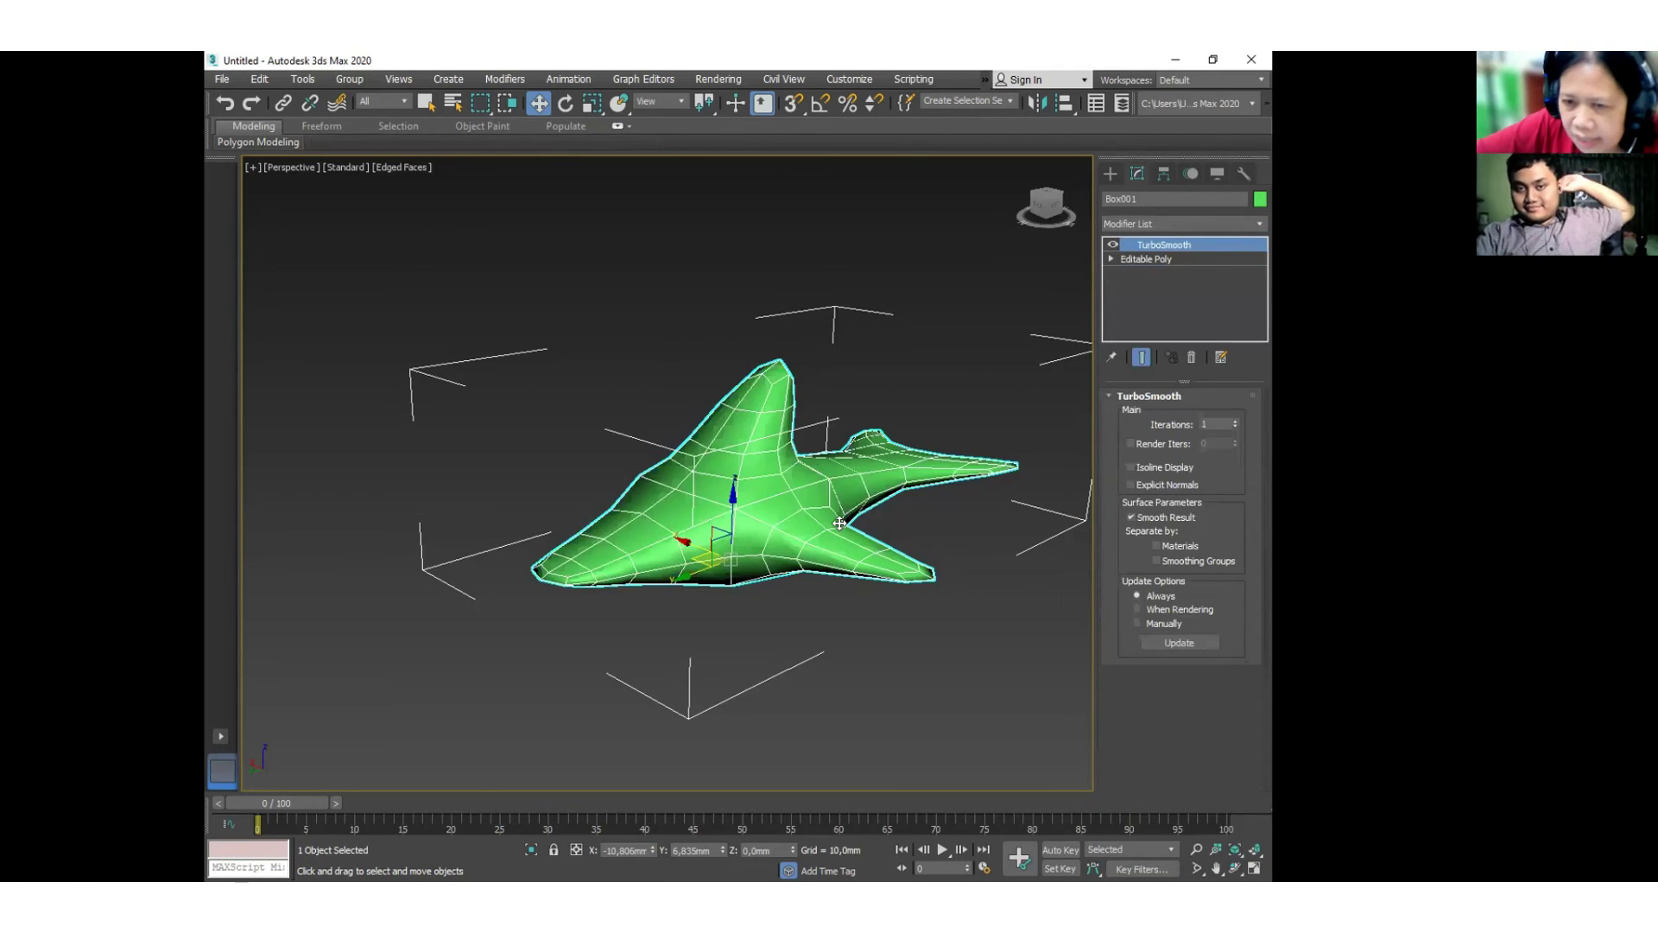
key("ctrl")
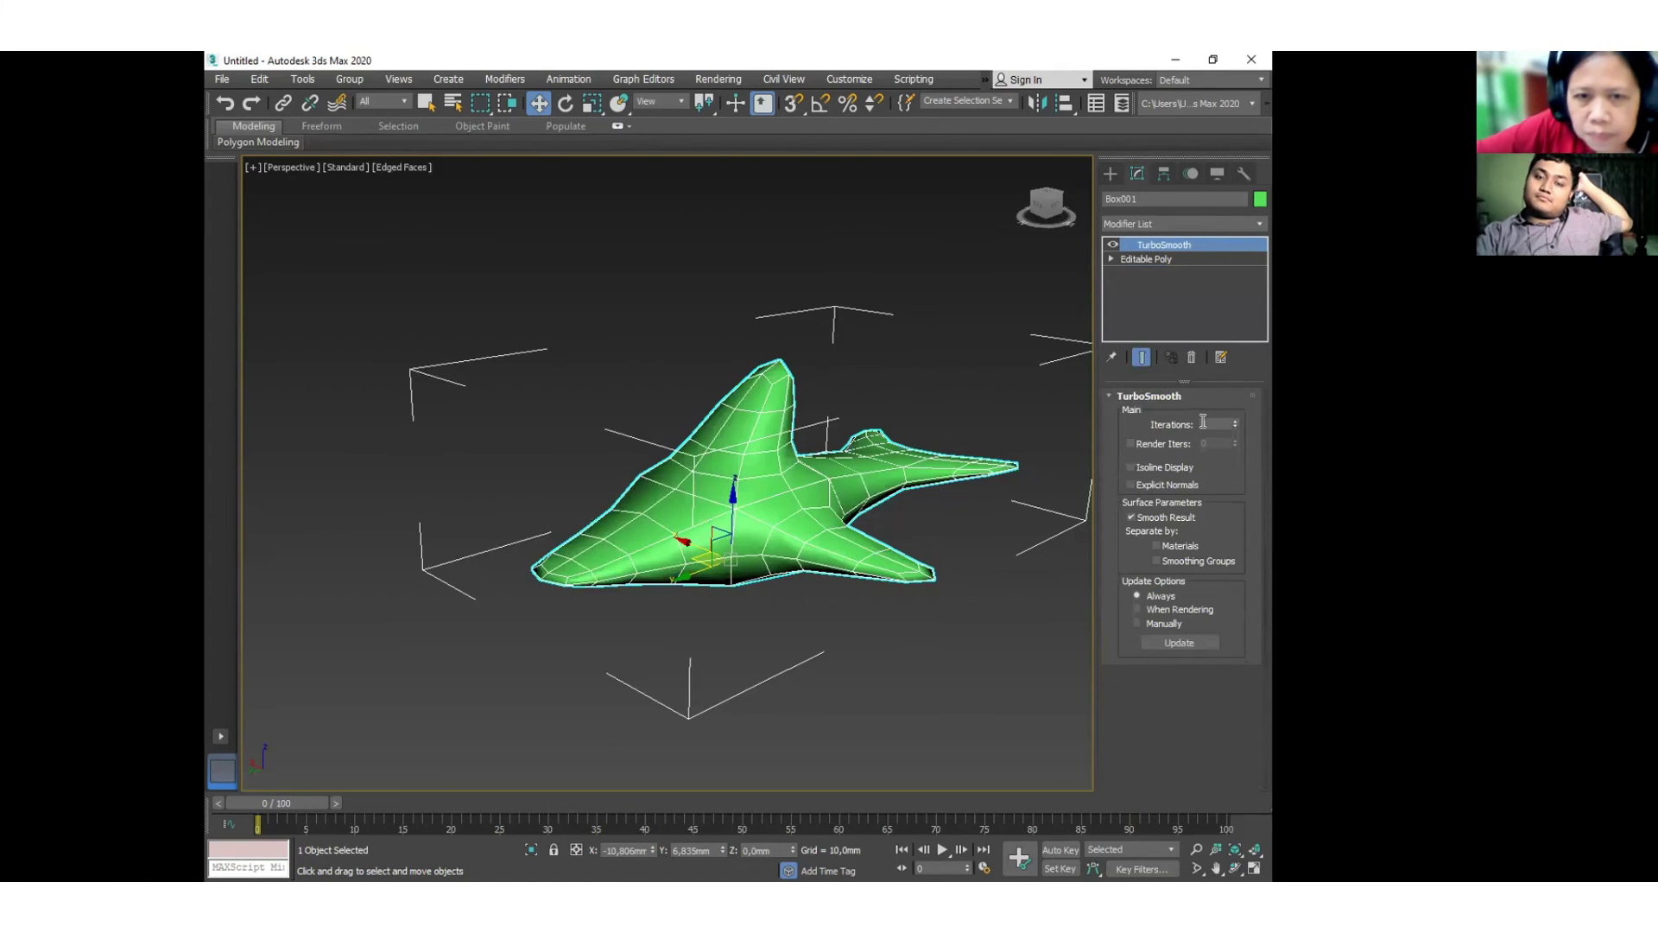
left_click(1235, 421)
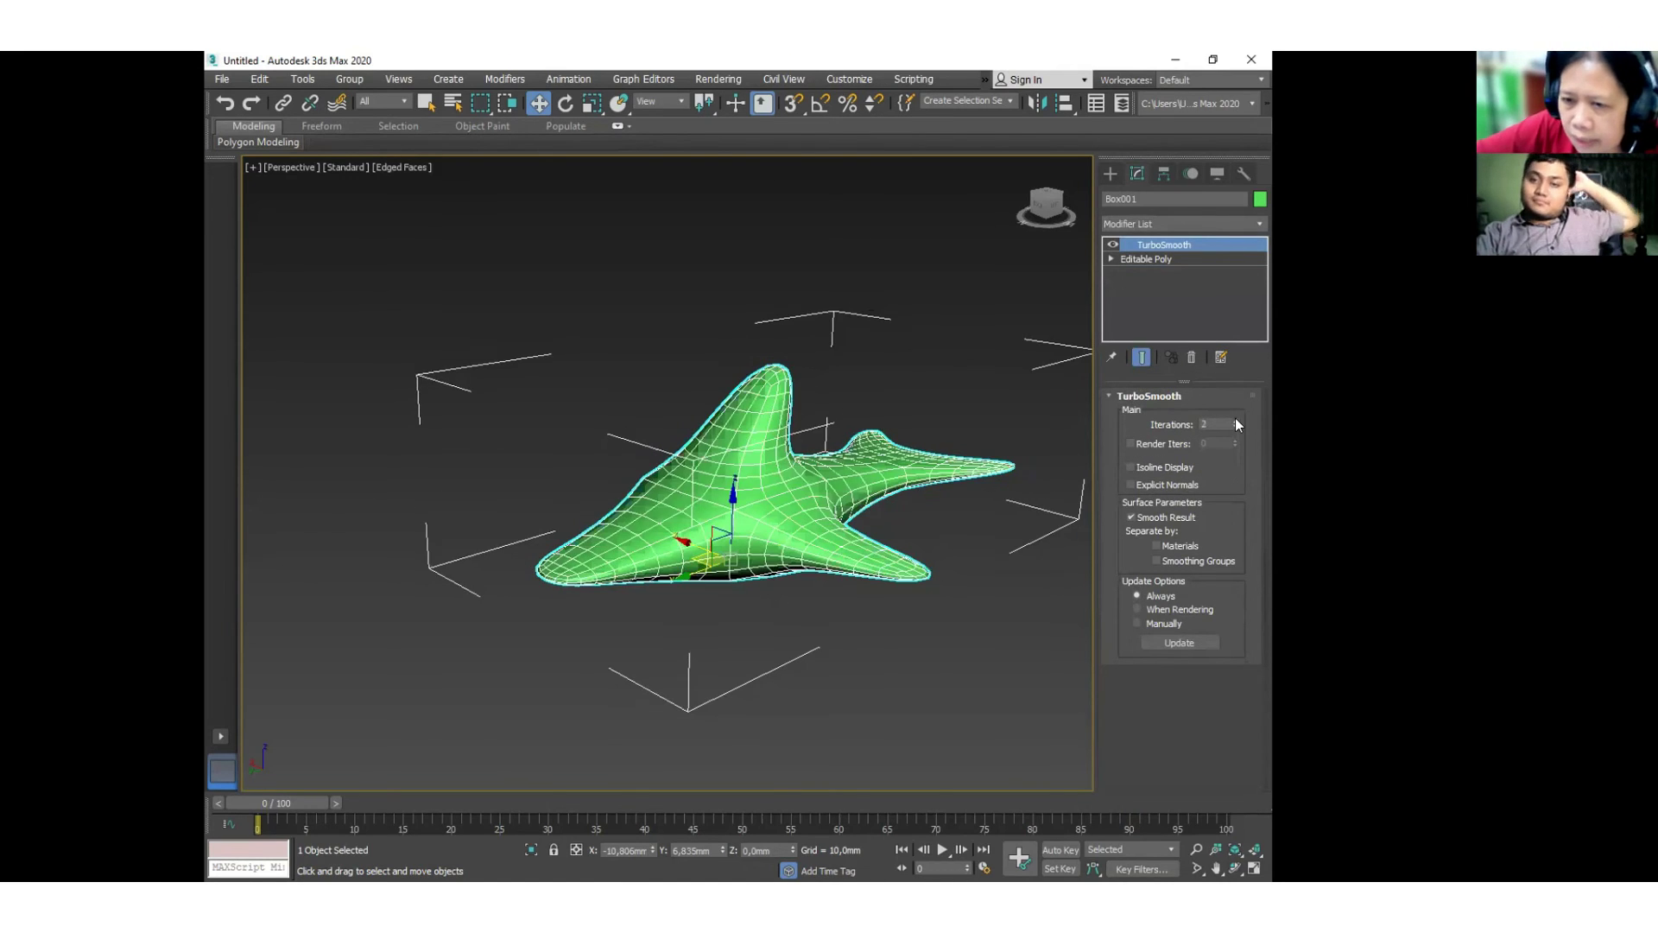
left_click(1237, 421)
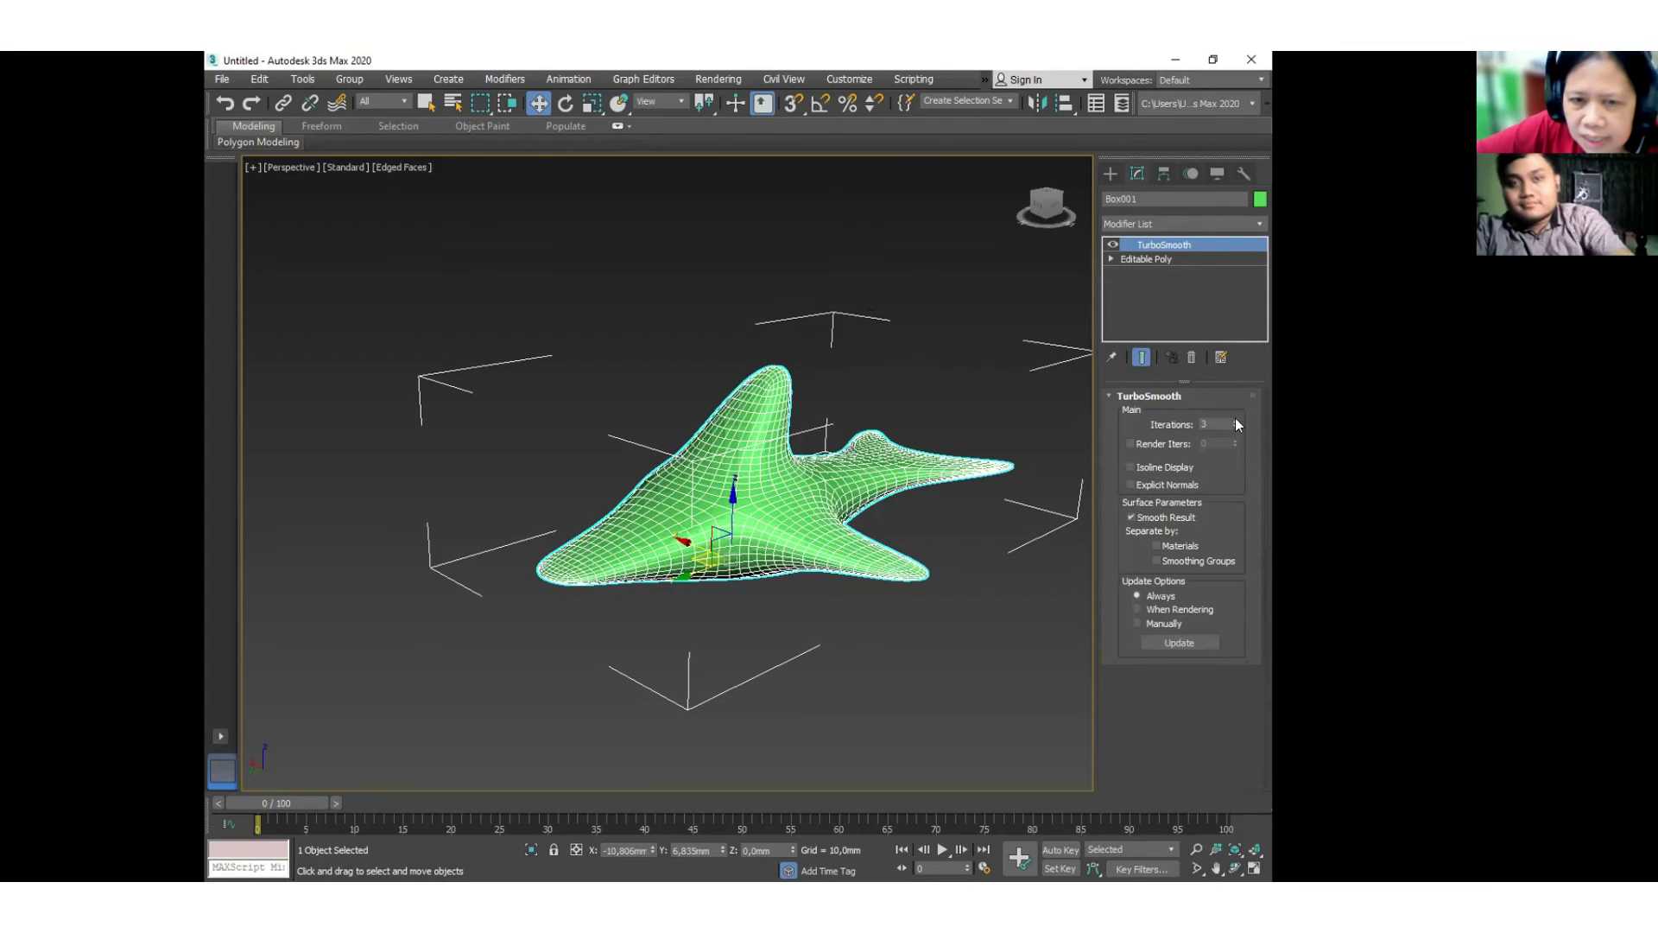
Deselect the smoothed model and examine its rounded body, dorsal fin and tail near and far and from a lower angle.
left_click(955, 671)
middle_click_drag(956, 666, 965, 657)
left_click(862, 581)
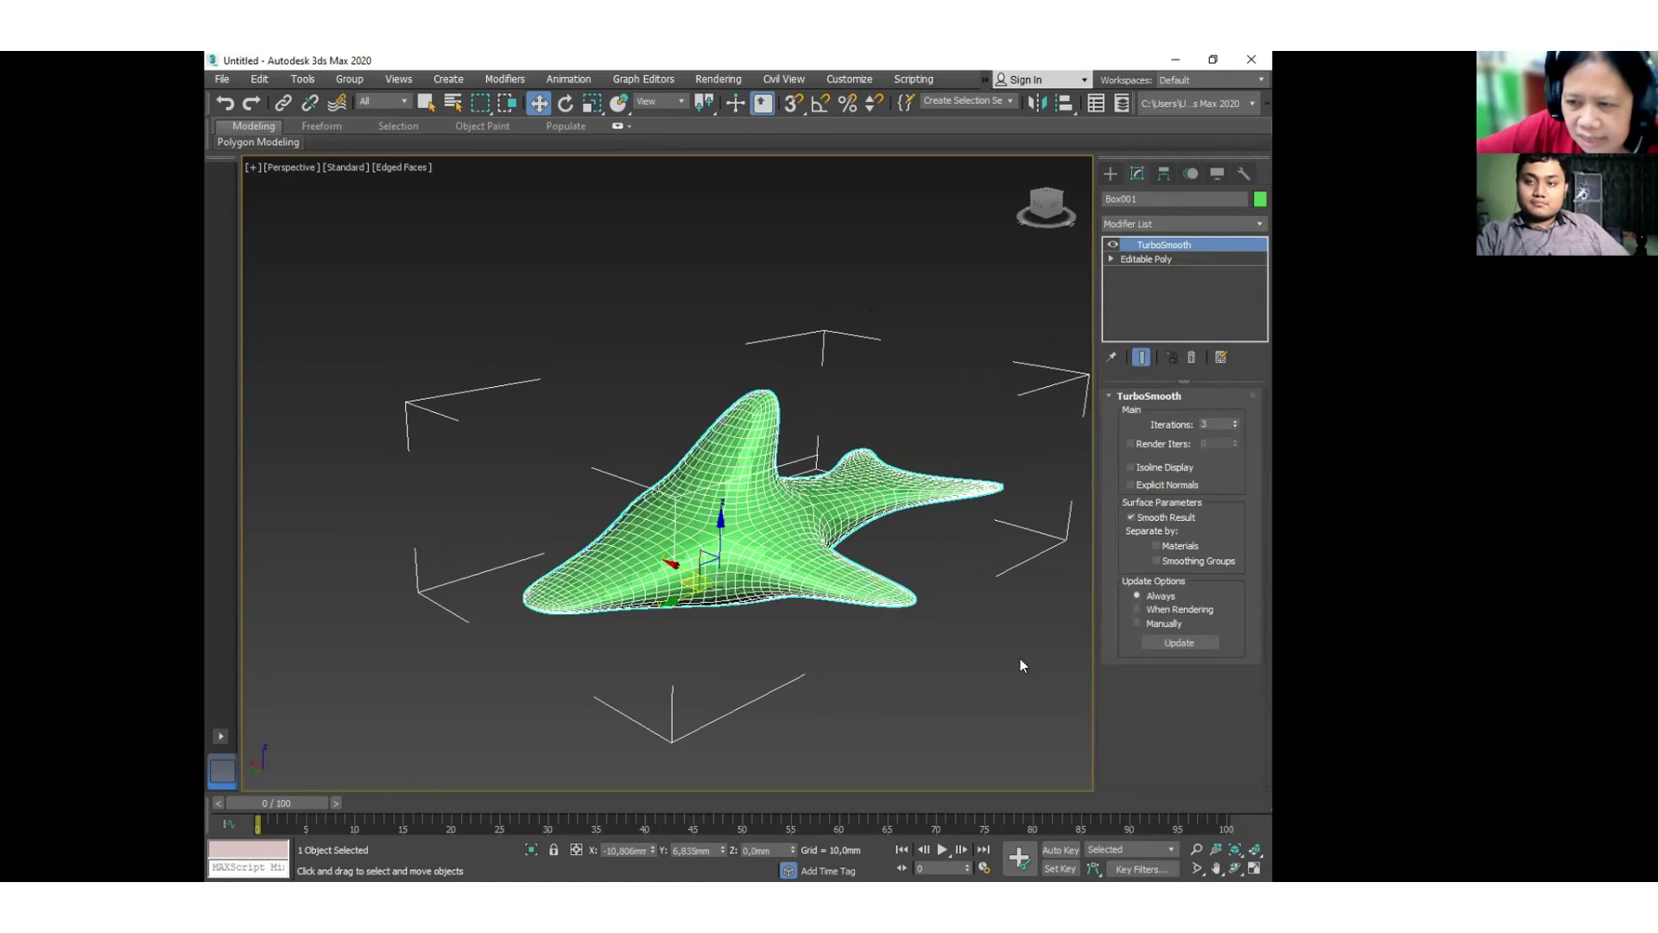
mouse_move(663, 580)
middle_mouse_down("alt")
mouse_move(883, 514)
mouse_move(658, 574)
middle_mouse_up("alt")
key("w")
left_click(895, 302)
scroll(896, 336, "up", 5)
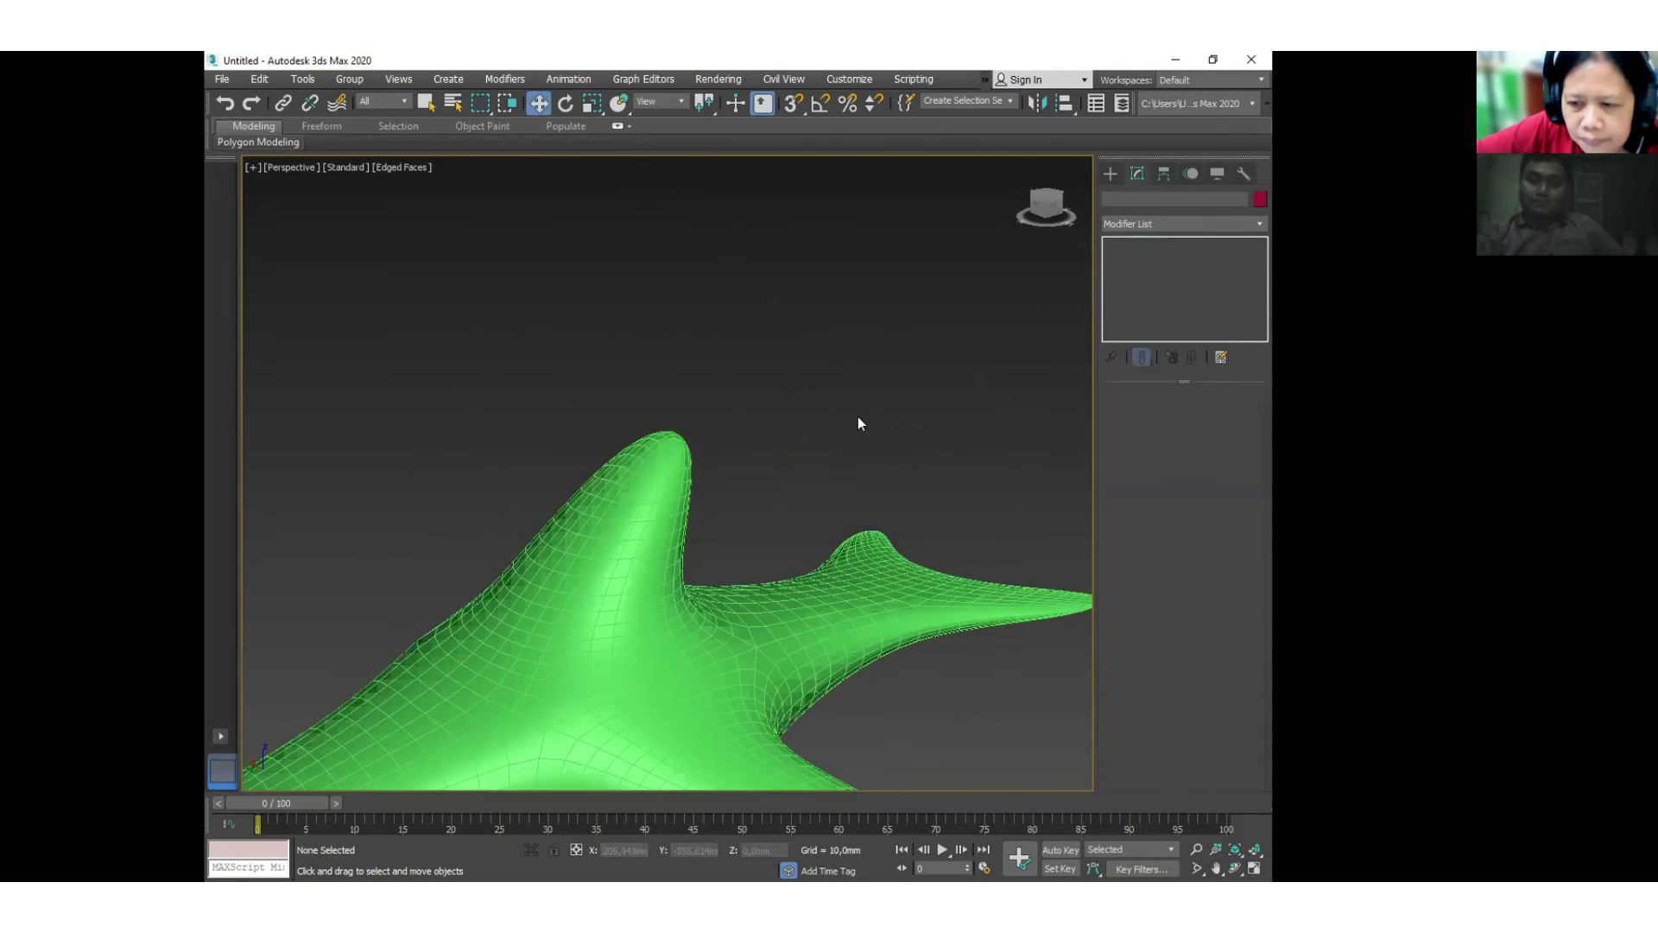
scroll(915, 355, "down", 5)
middle_click_drag(915, 355, 876, 390)
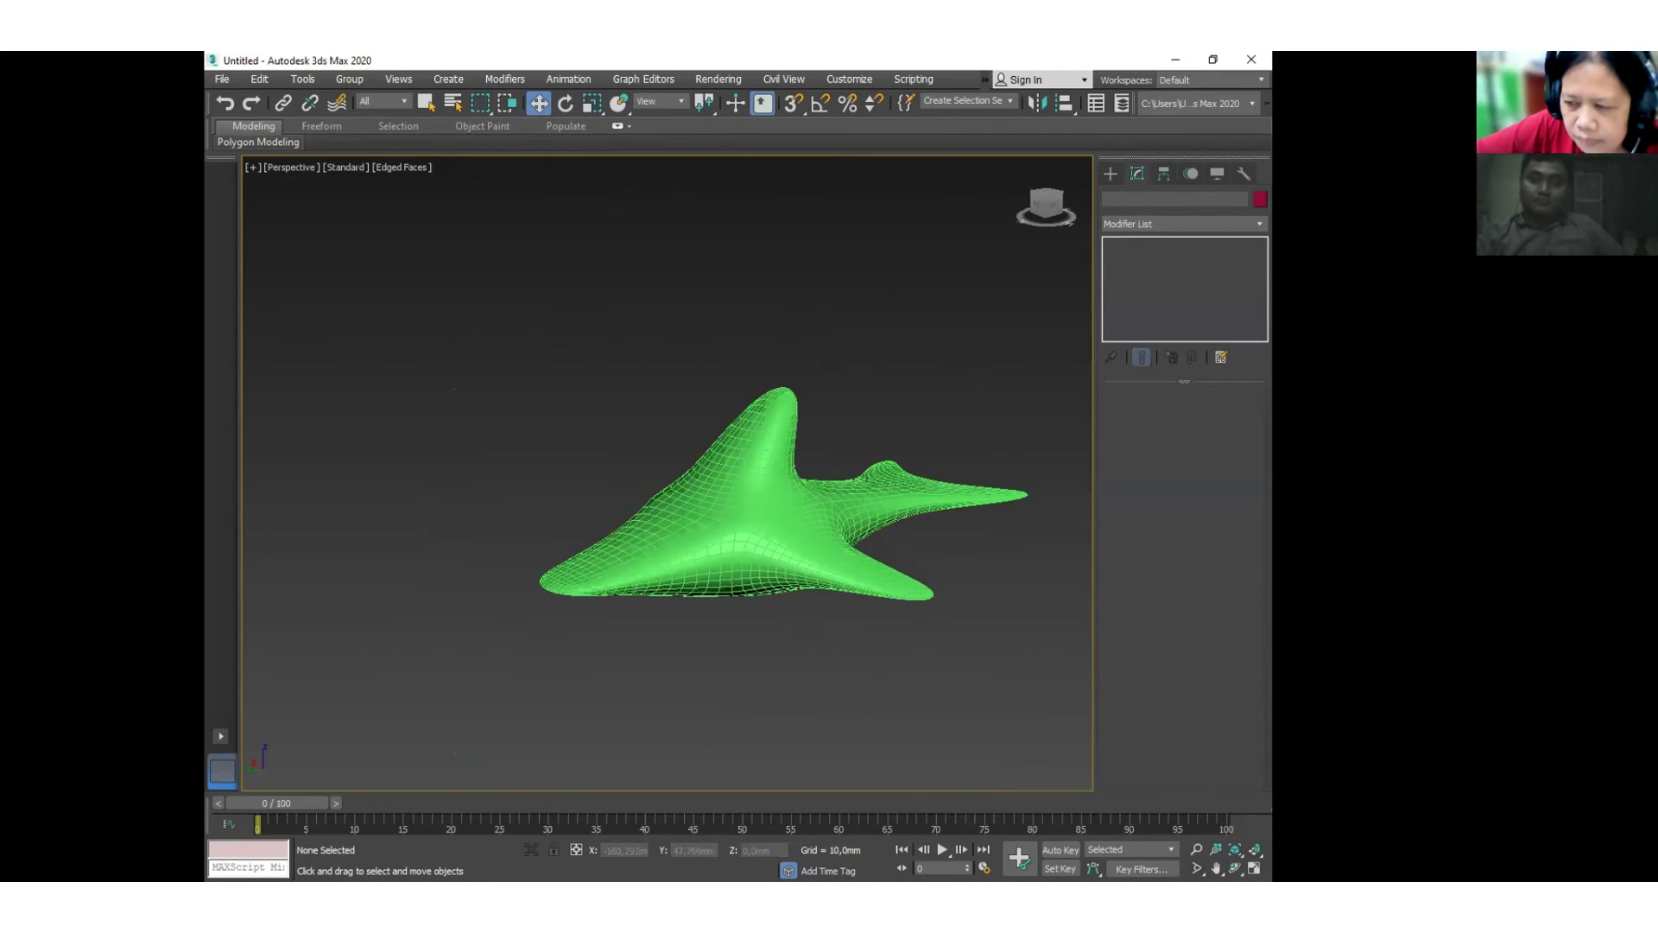
mouse_move(760, 572)
middle_mouse_down("alt")
mouse_move(770, 530)
mouse_move(762, 562)
mouse_move(644, 556)
mouse_move(655, 529)
mouse_move(740, 522)
mouse_move(948, 574)
mouse_move(754, 573)
mouse_move(788, 586)
middle_mouse_up("alt")
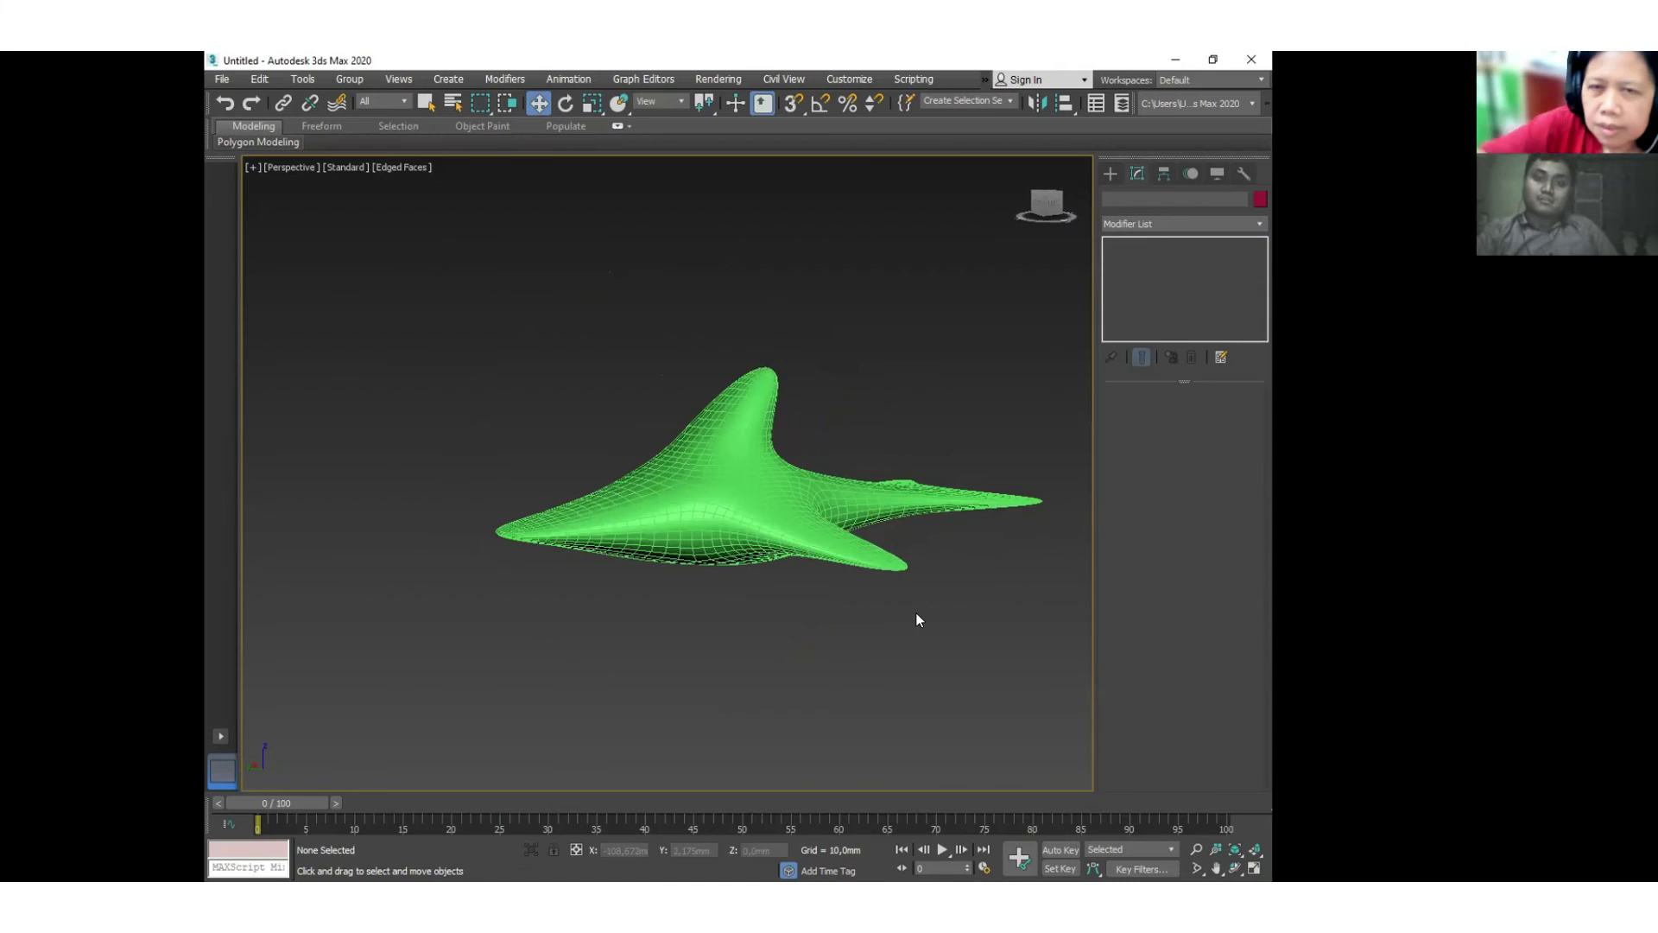
Undo the deselection, delete the TurboSmooth modifier from the green model and deselect it.
left_click(258, 79)
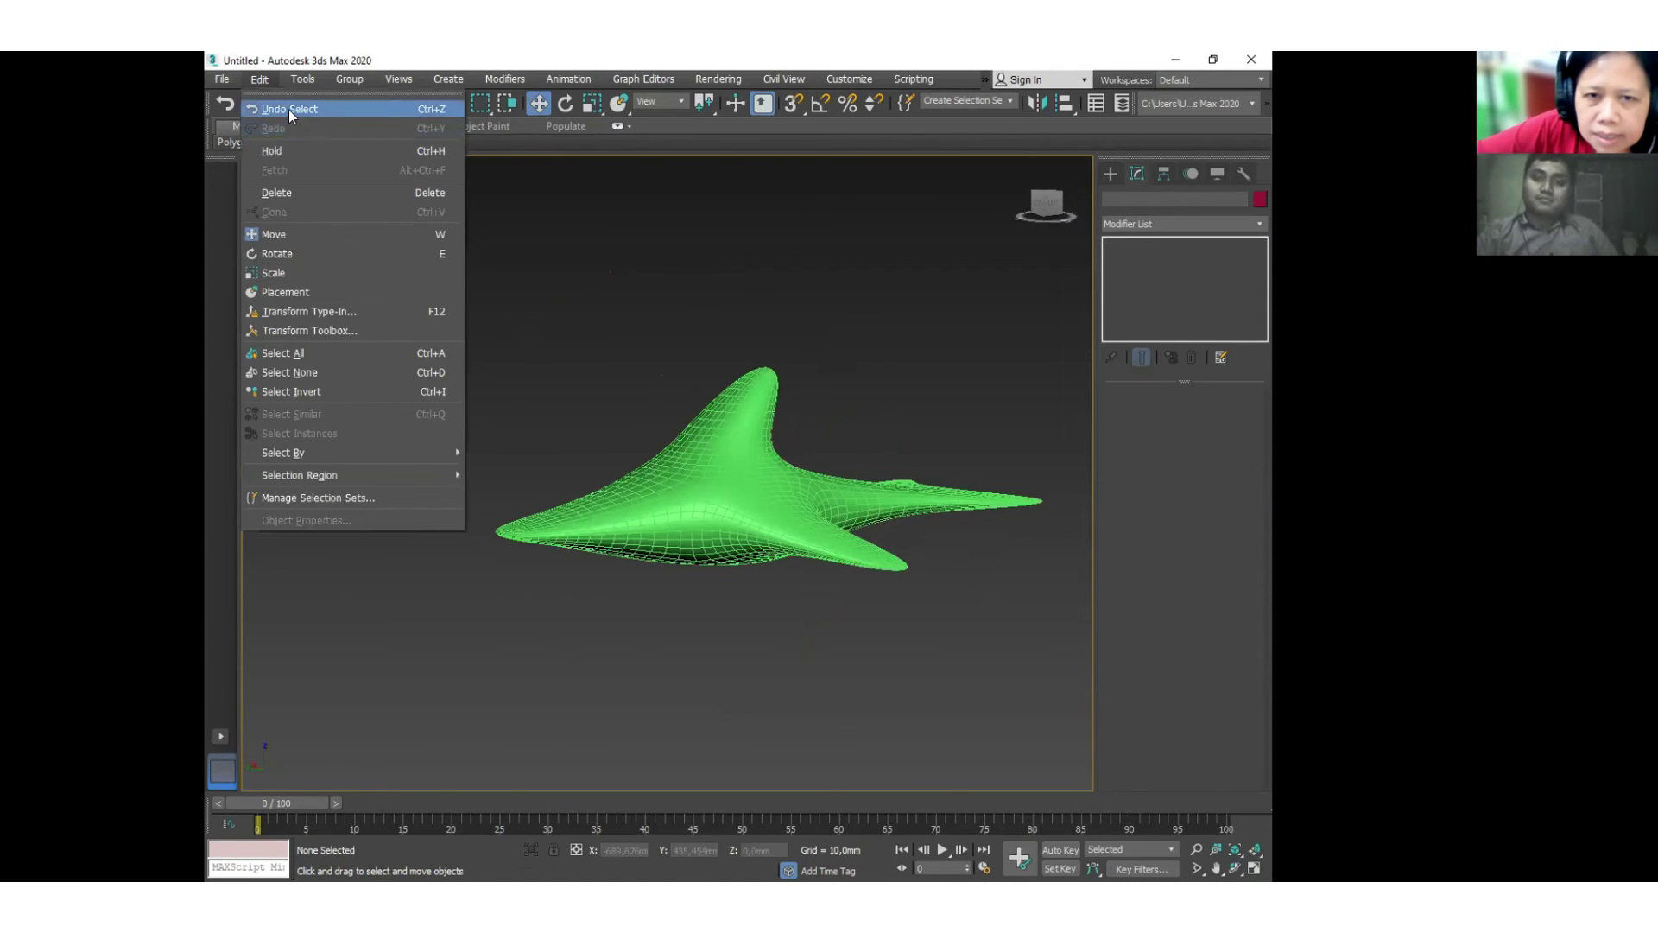
left_click(289, 109)
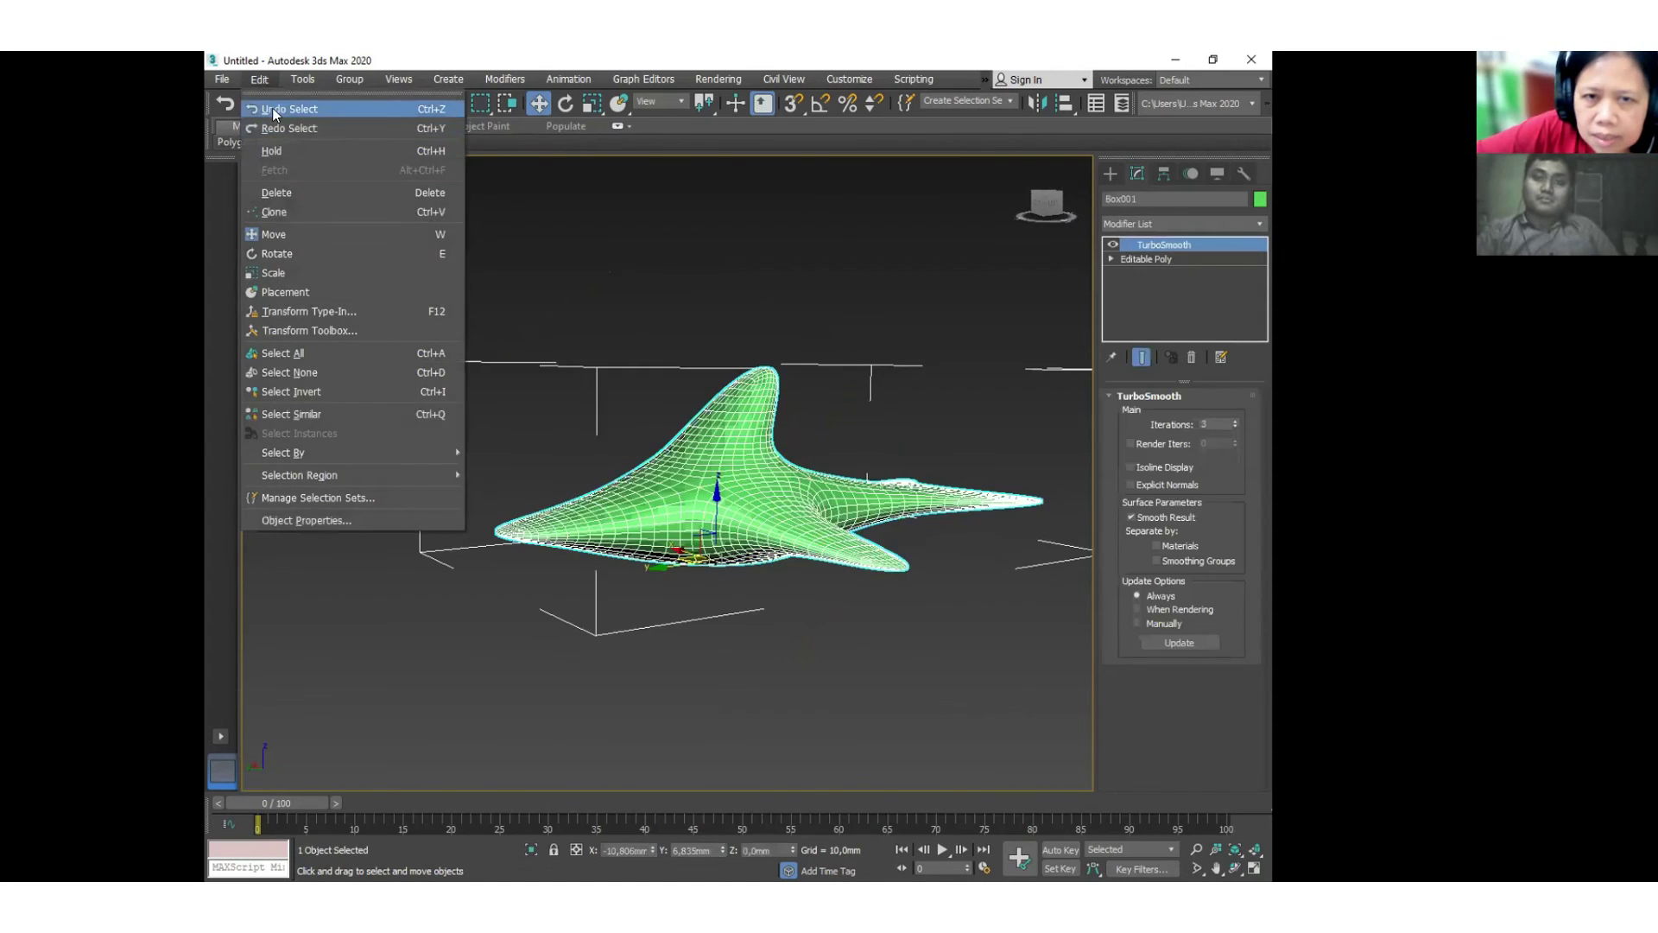
left_click(1192, 358)
left_click(879, 338)
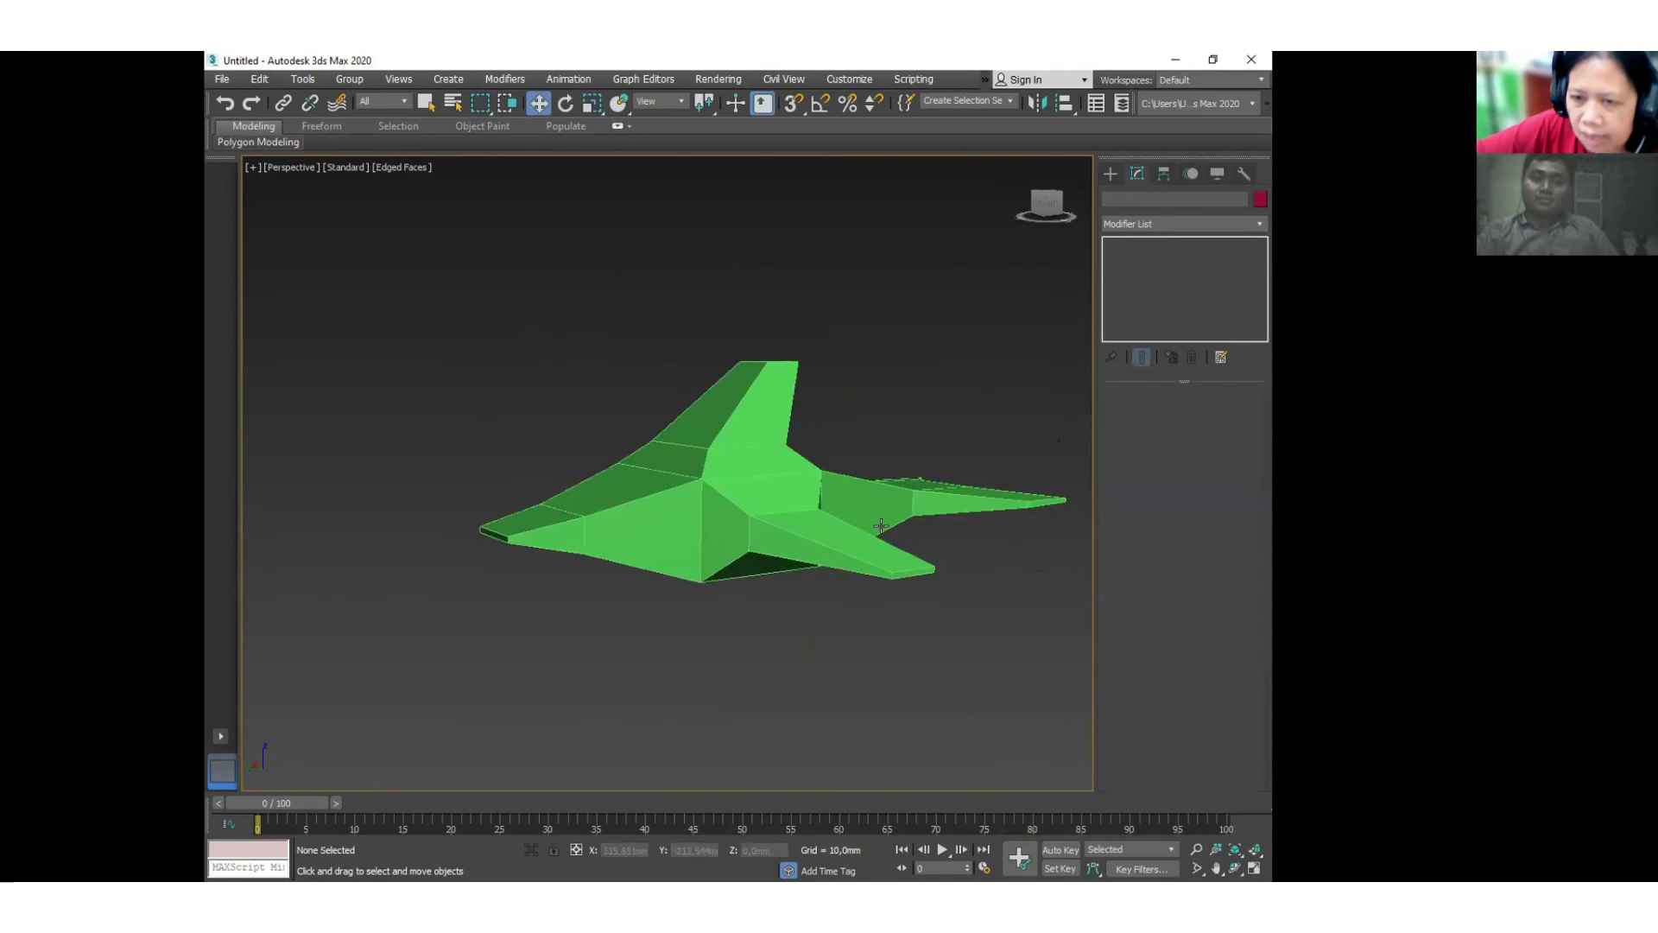
Clone the low-poly model along the X axis as a single independent copy named Box002.
scroll(749, 562, "down", 5)
left_click(748, 553)
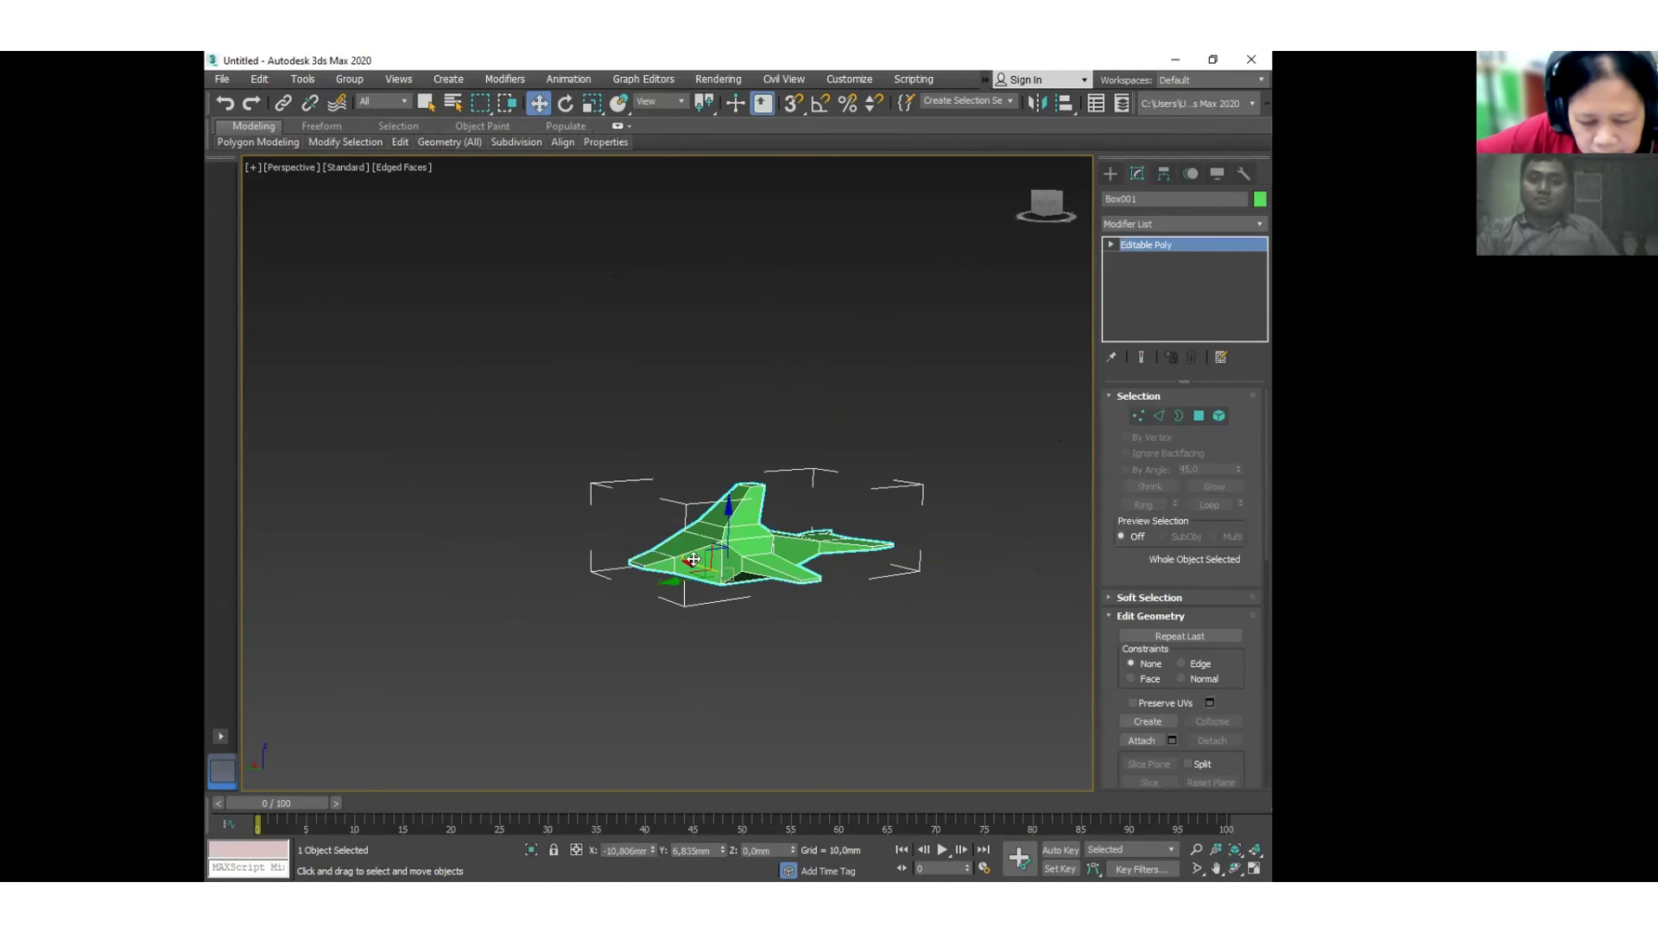
mouse_move(694, 560)
left_mouse_down("shift")
mouse_move(730, 579)
mouse_move(752, 564)
left_mouse_up("shift")
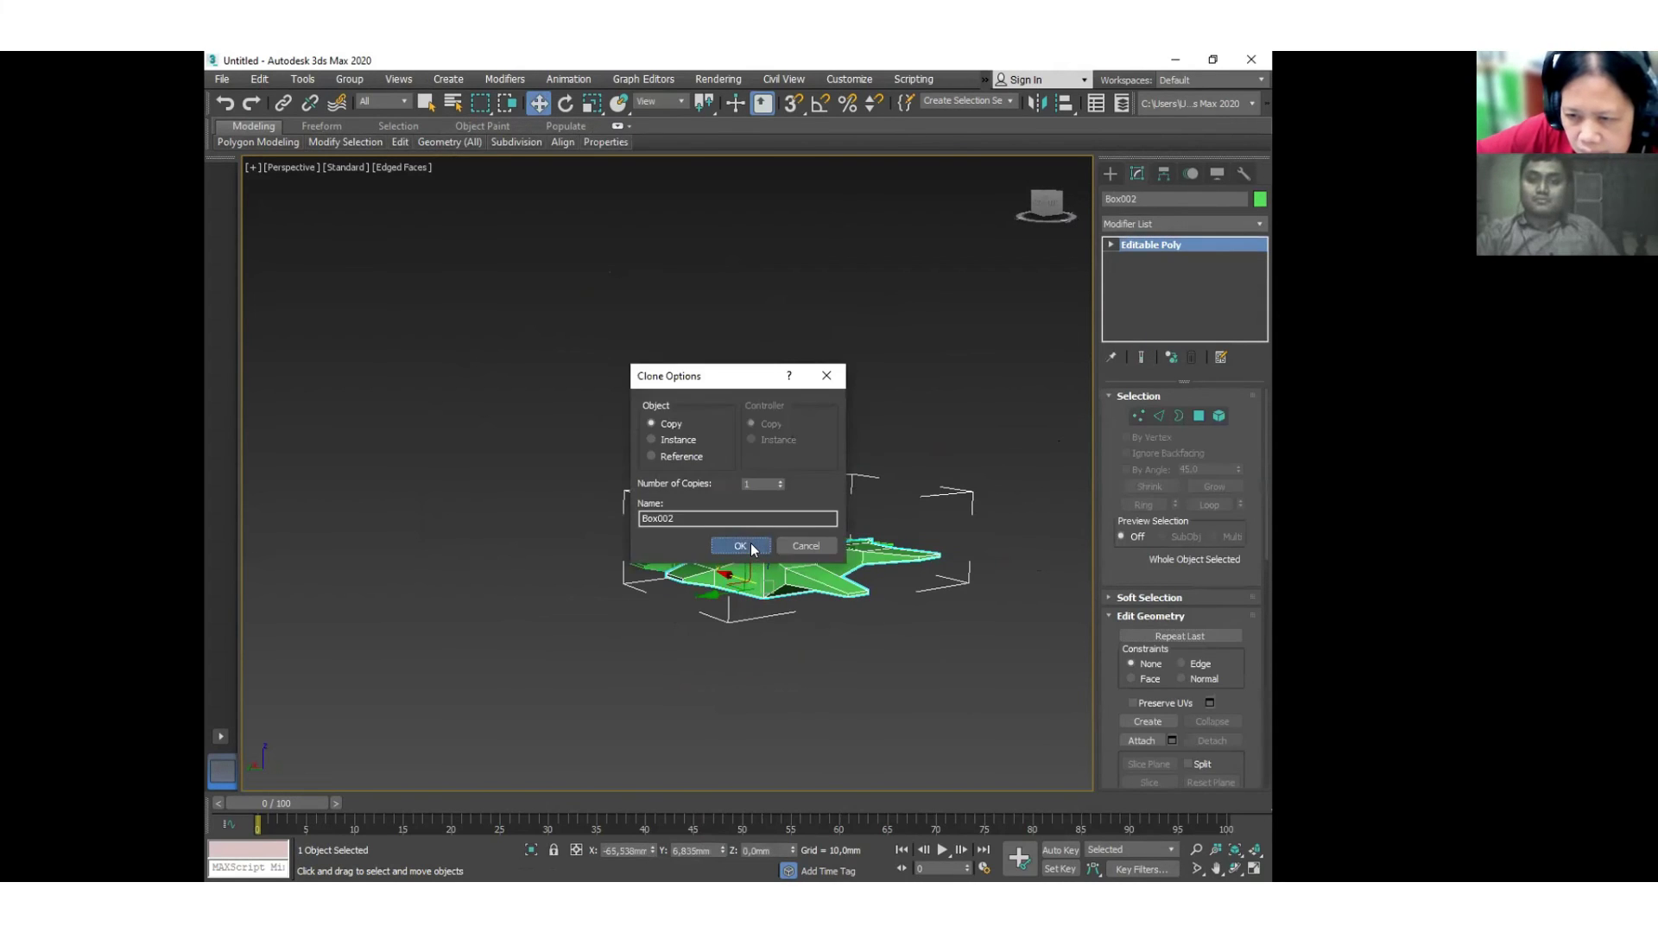
left_click(750, 547)
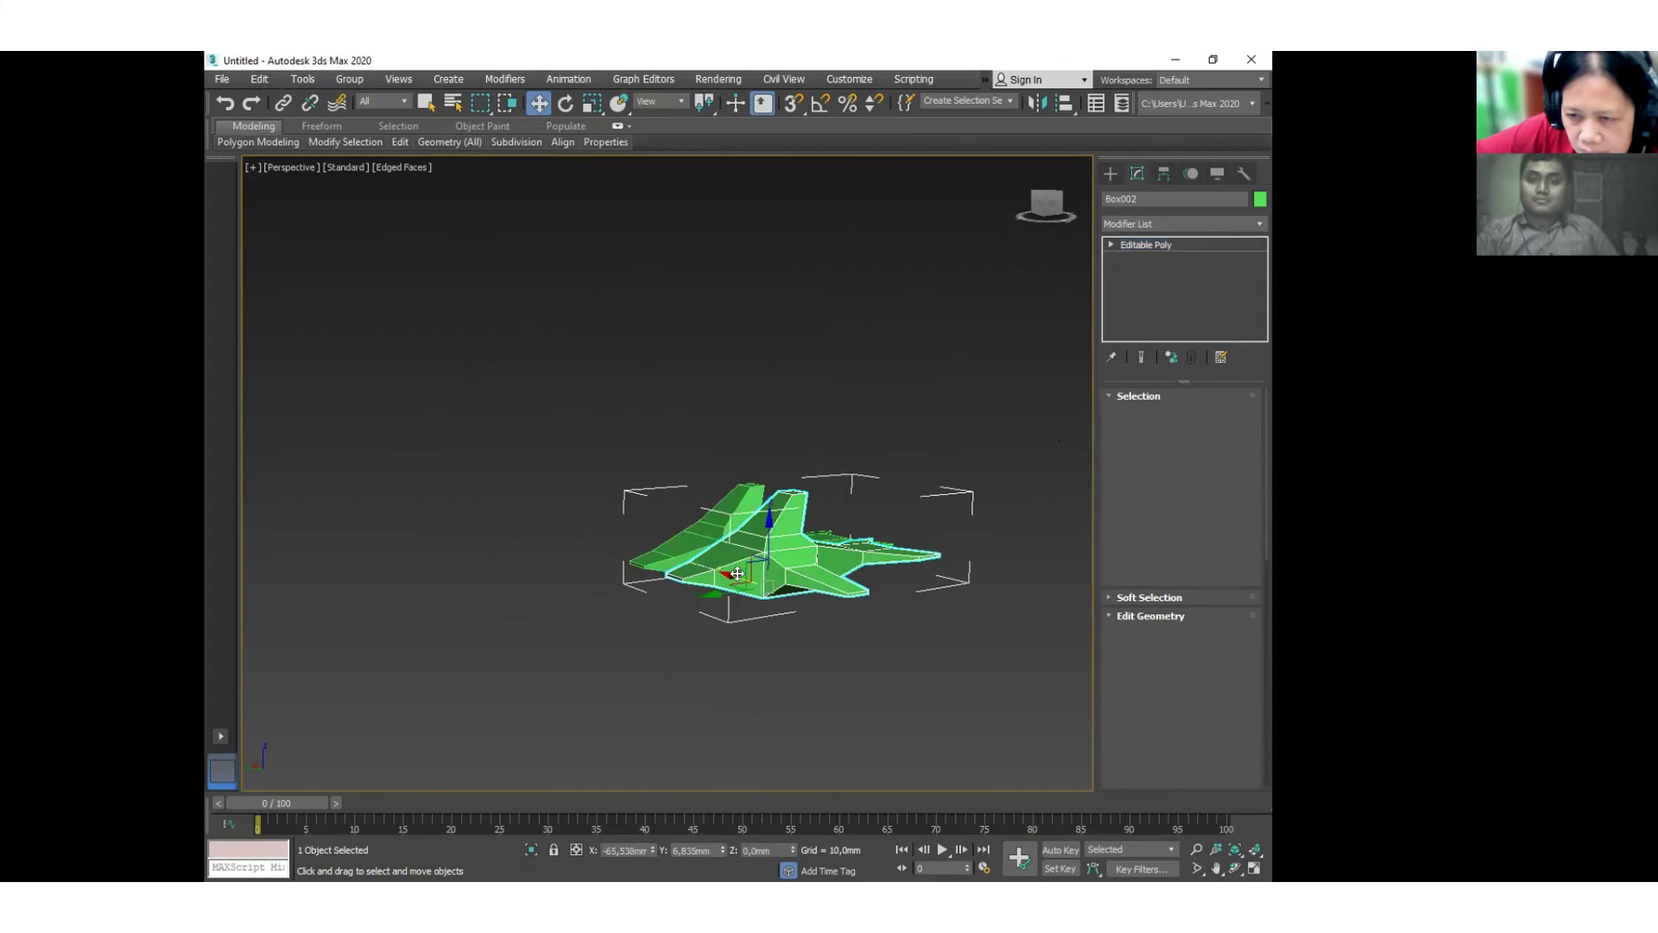
Move the copy farther along the X axis to about -237 mm, clear of the original model, and keep it selected.
left_click(261, 79)
left_click(736, 574)
left_click_drag(737, 574, 925, 637)
left_click(903, 465)
middle_click_drag(903, 465, 760, 461)
left_click(777, 596)
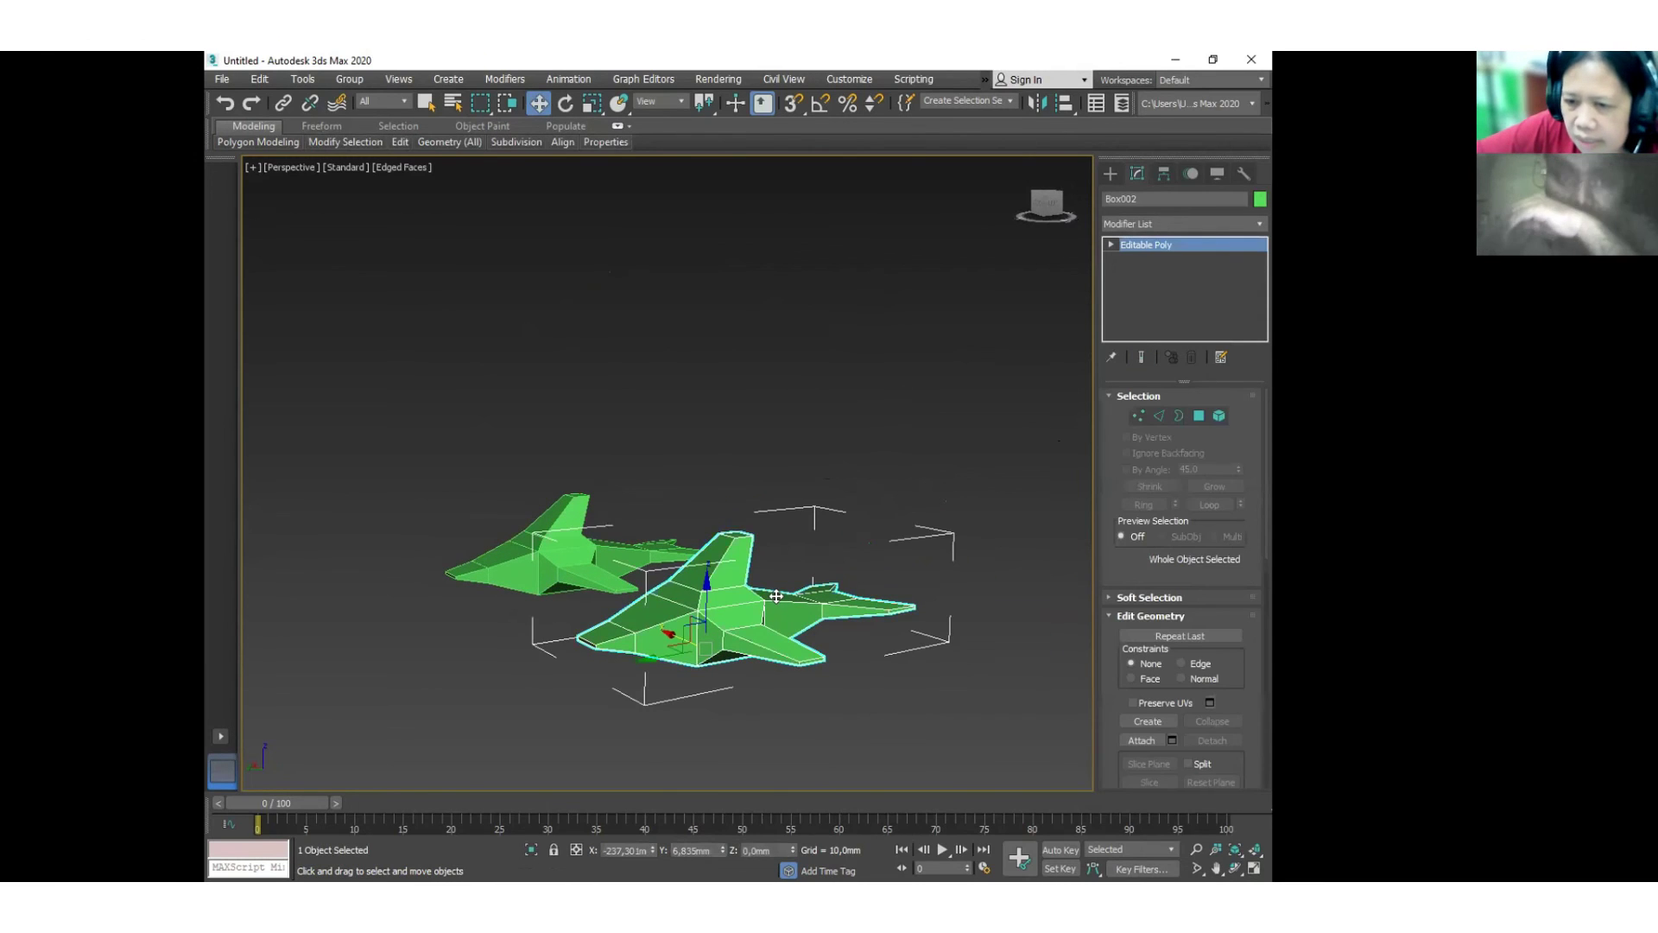
Apply a TurboSmooth modifier to the copied model and set its iterations to 3.
left_click(1265, 218)
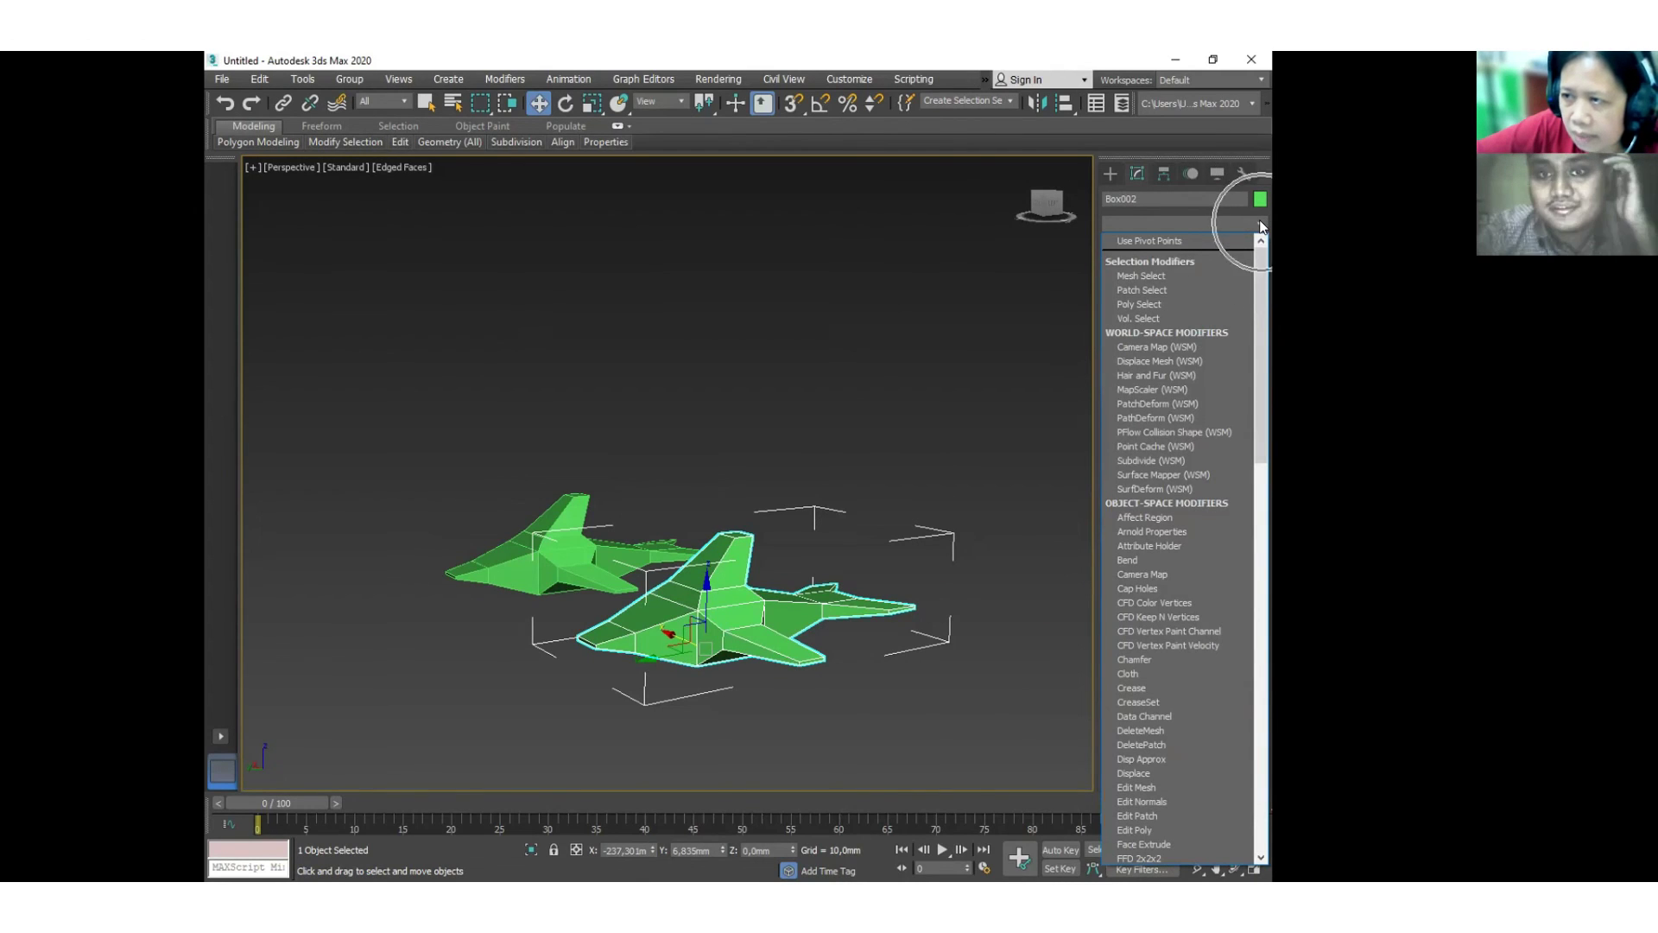
left_click_drag(1263, 325, 1261, 726)
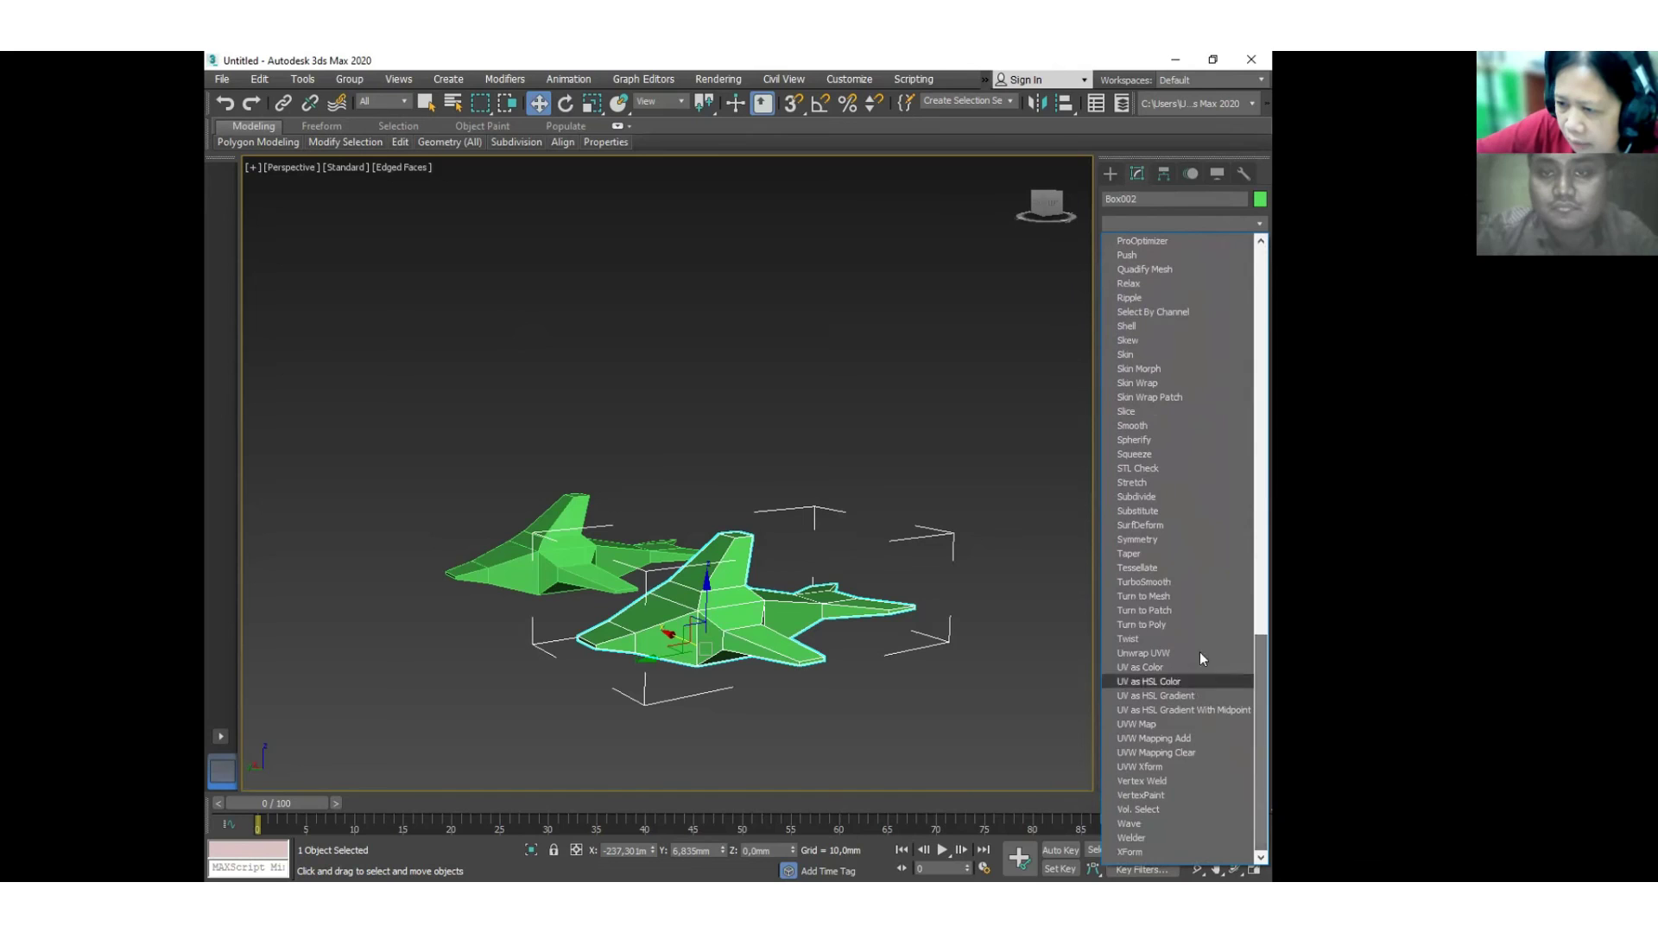
left_click(1173, 581)
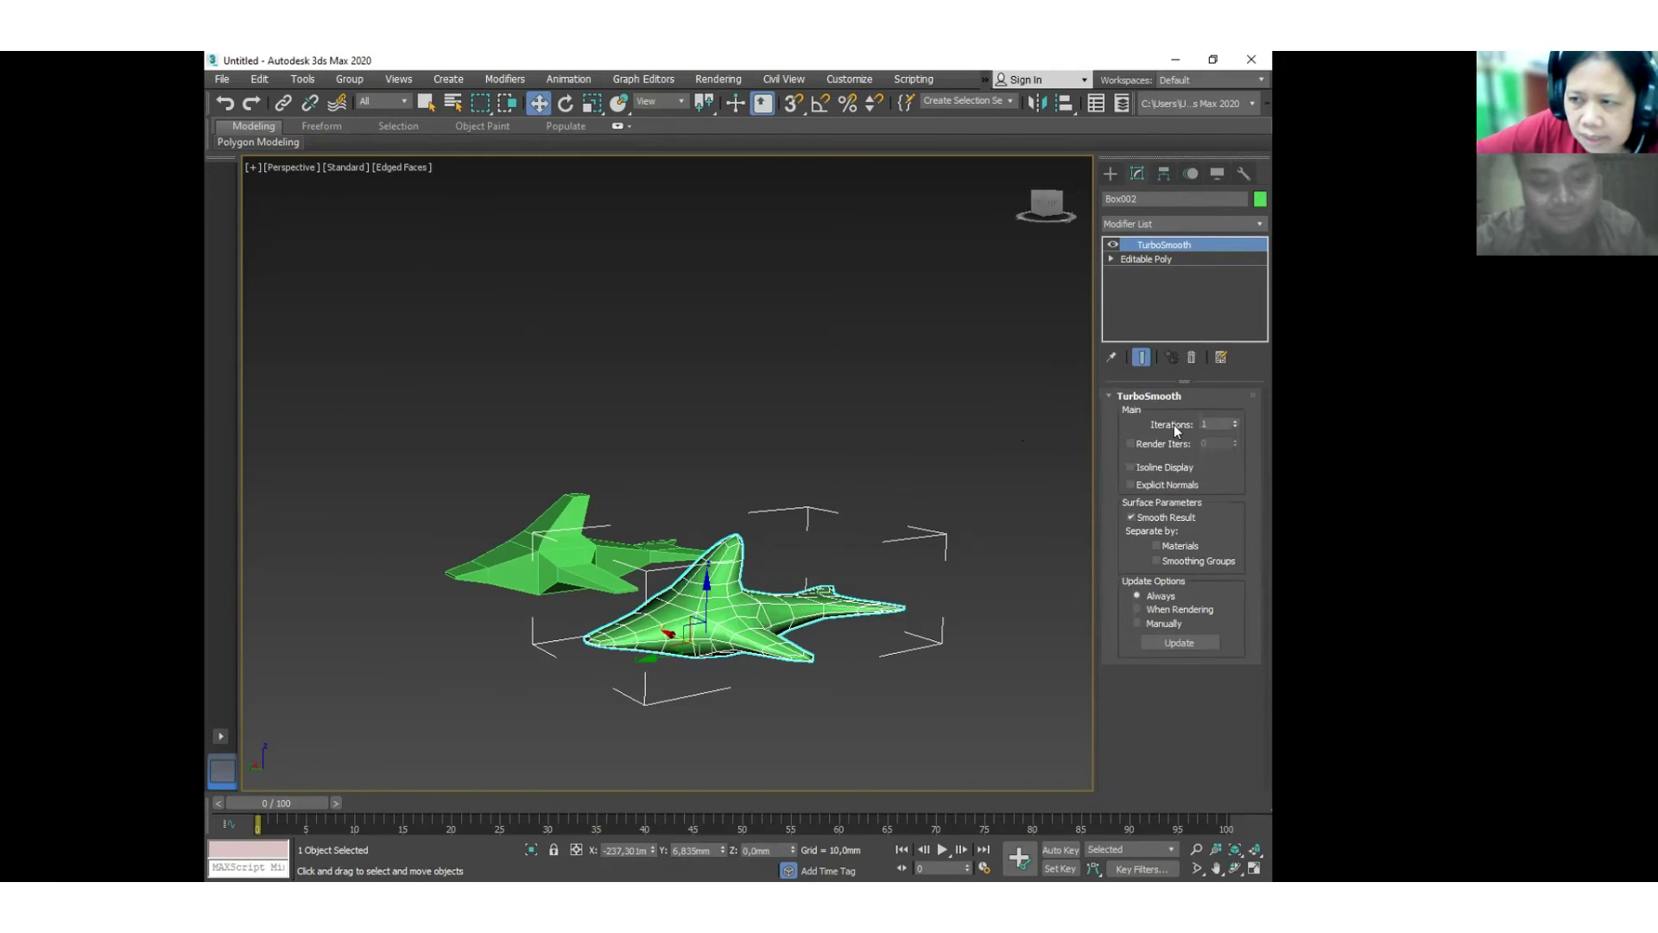
left_click(1237, 420)
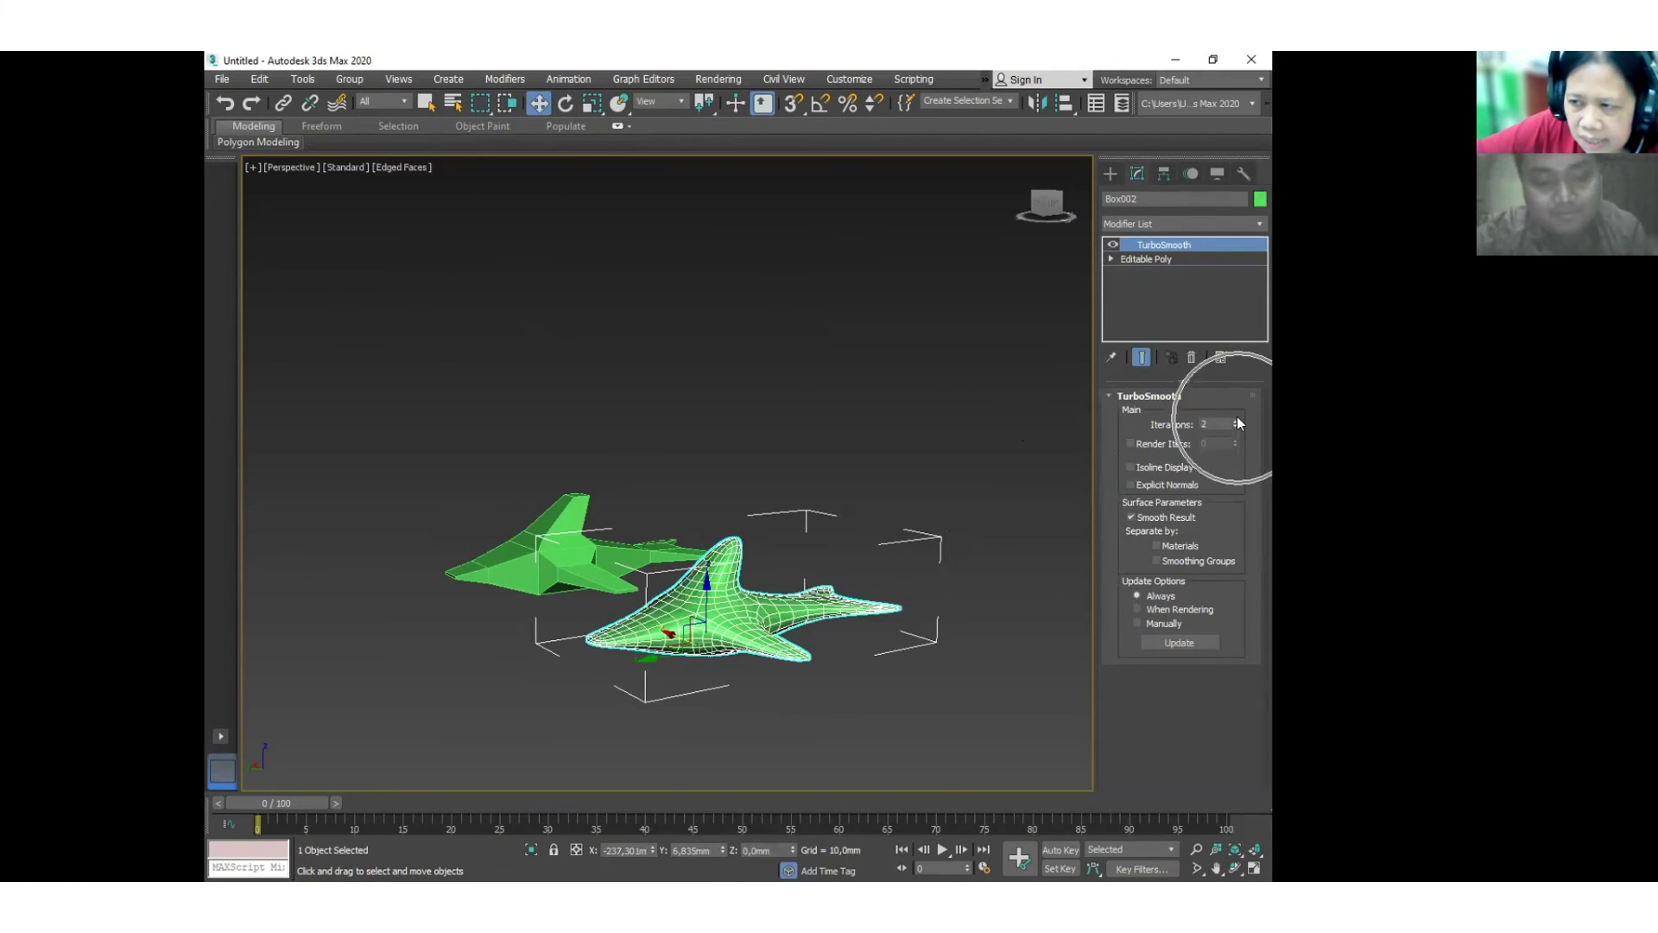
left_click(1236, 420)
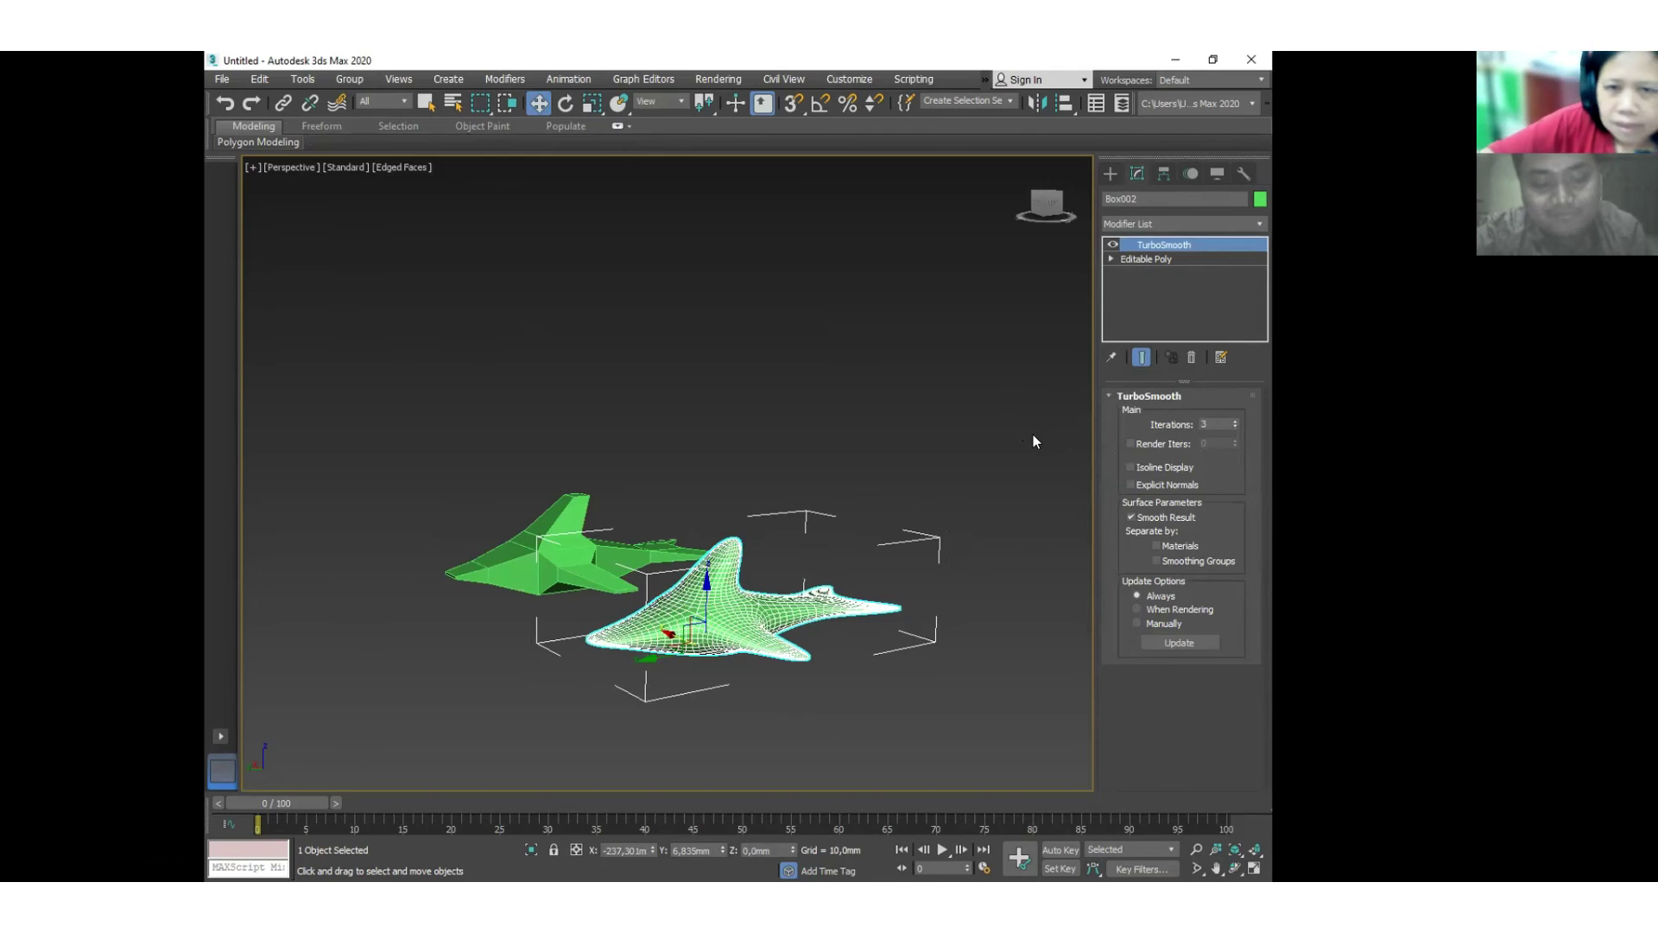
Deselect everything and compare the smoothed copy with the low-poly original up close and from different angles.
left_click(968, 393)
scroll(773, 594, "up", 5)
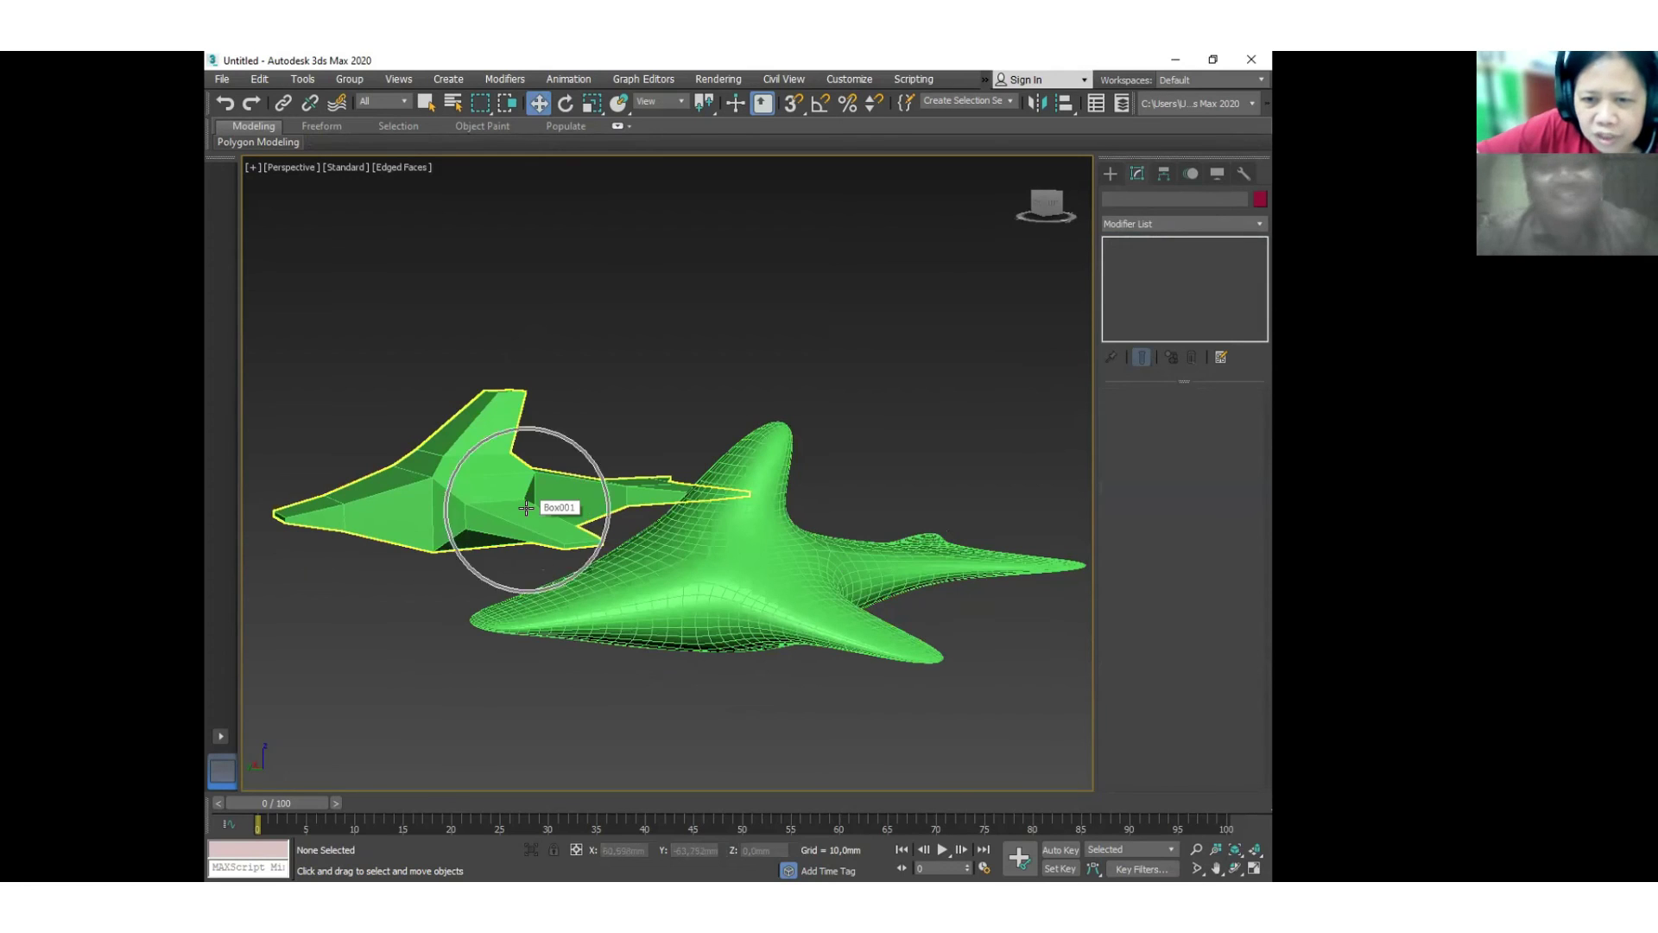
left_click(764, 578)
left_click(894, 428)
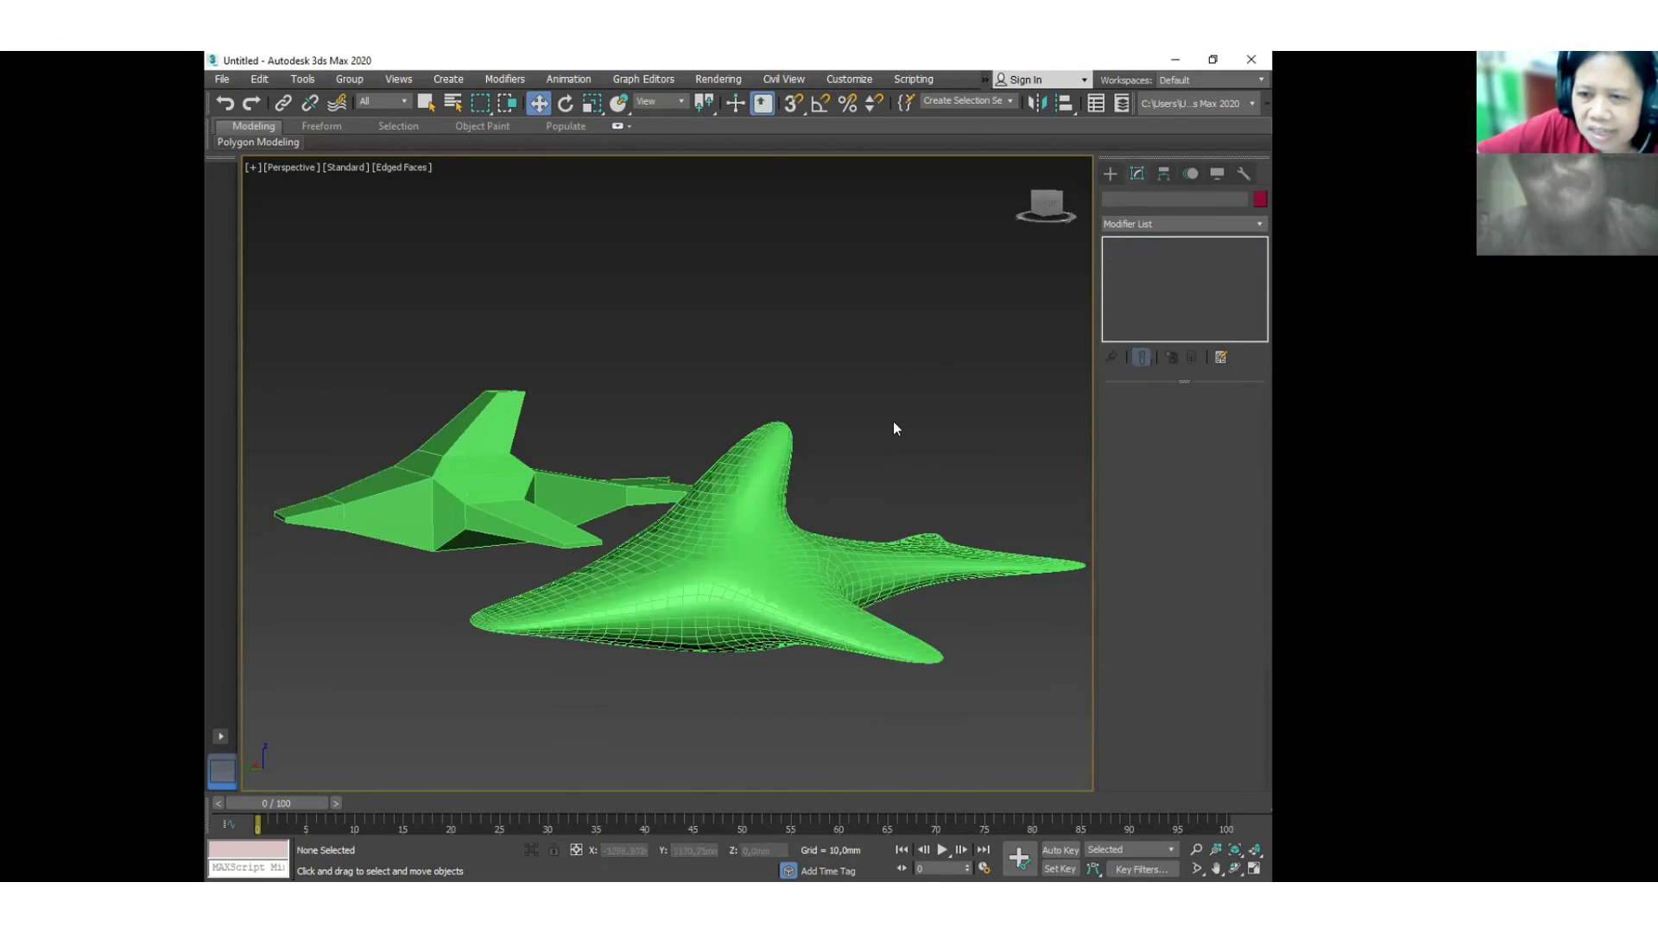
key("ctrl+r")
left_click_drag(653, 606, 738, 634)
left_click_drag(759, 526, 746, 495)
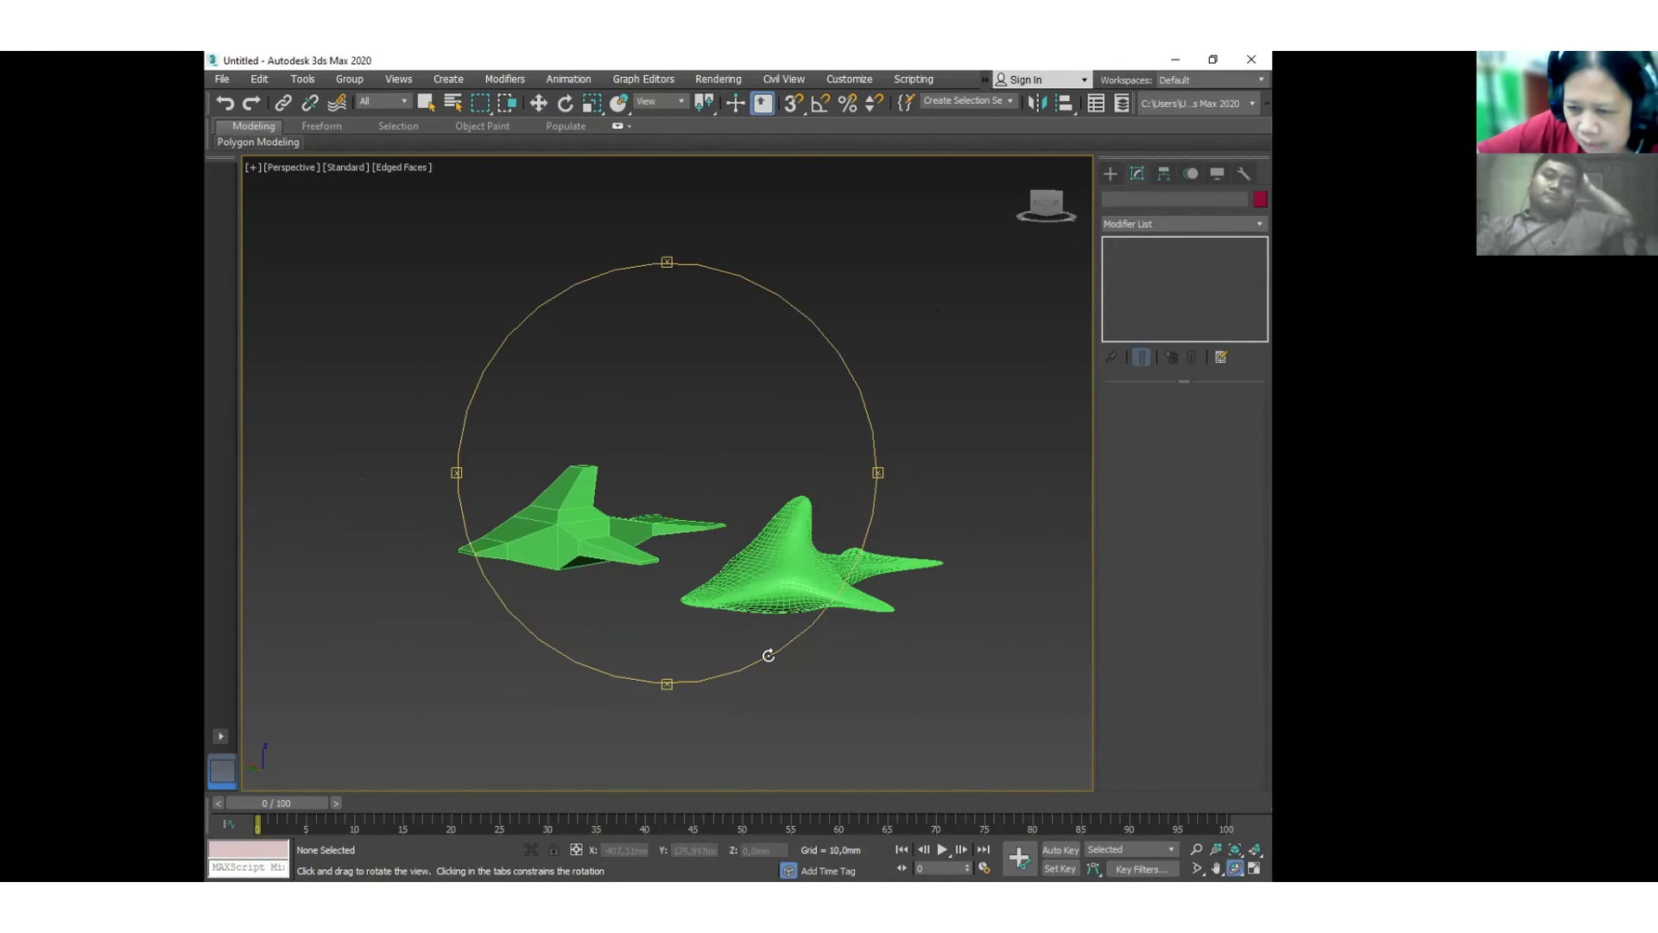
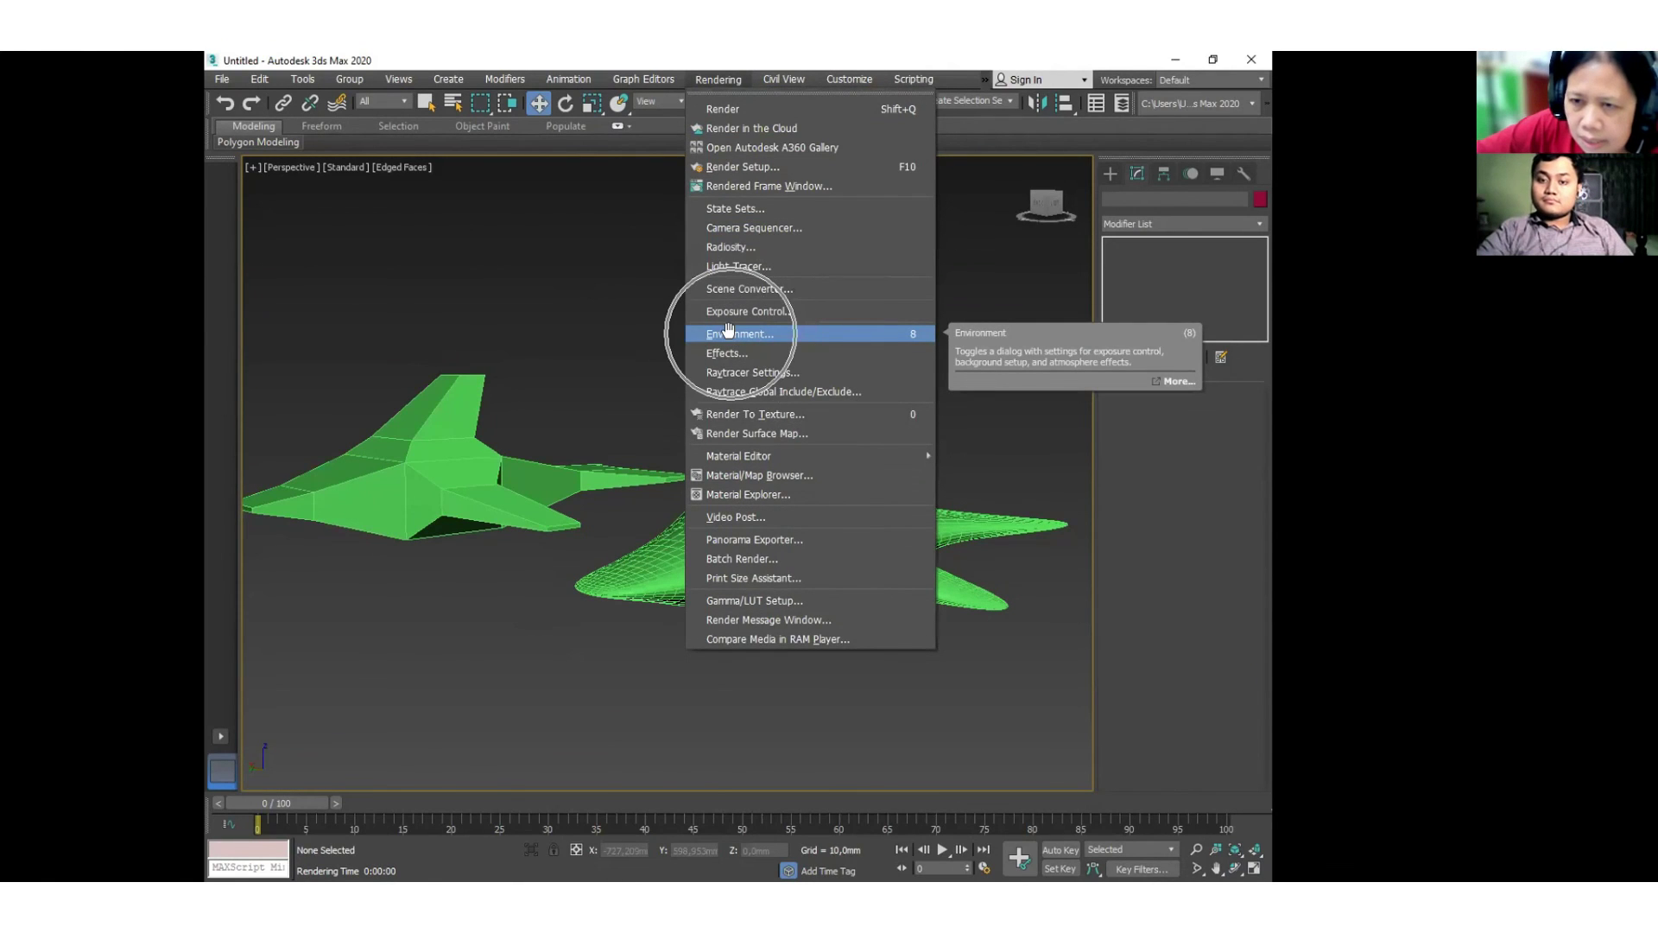
Set the environment background colour to pure white and close the environment settings.
left_click(728, 330)
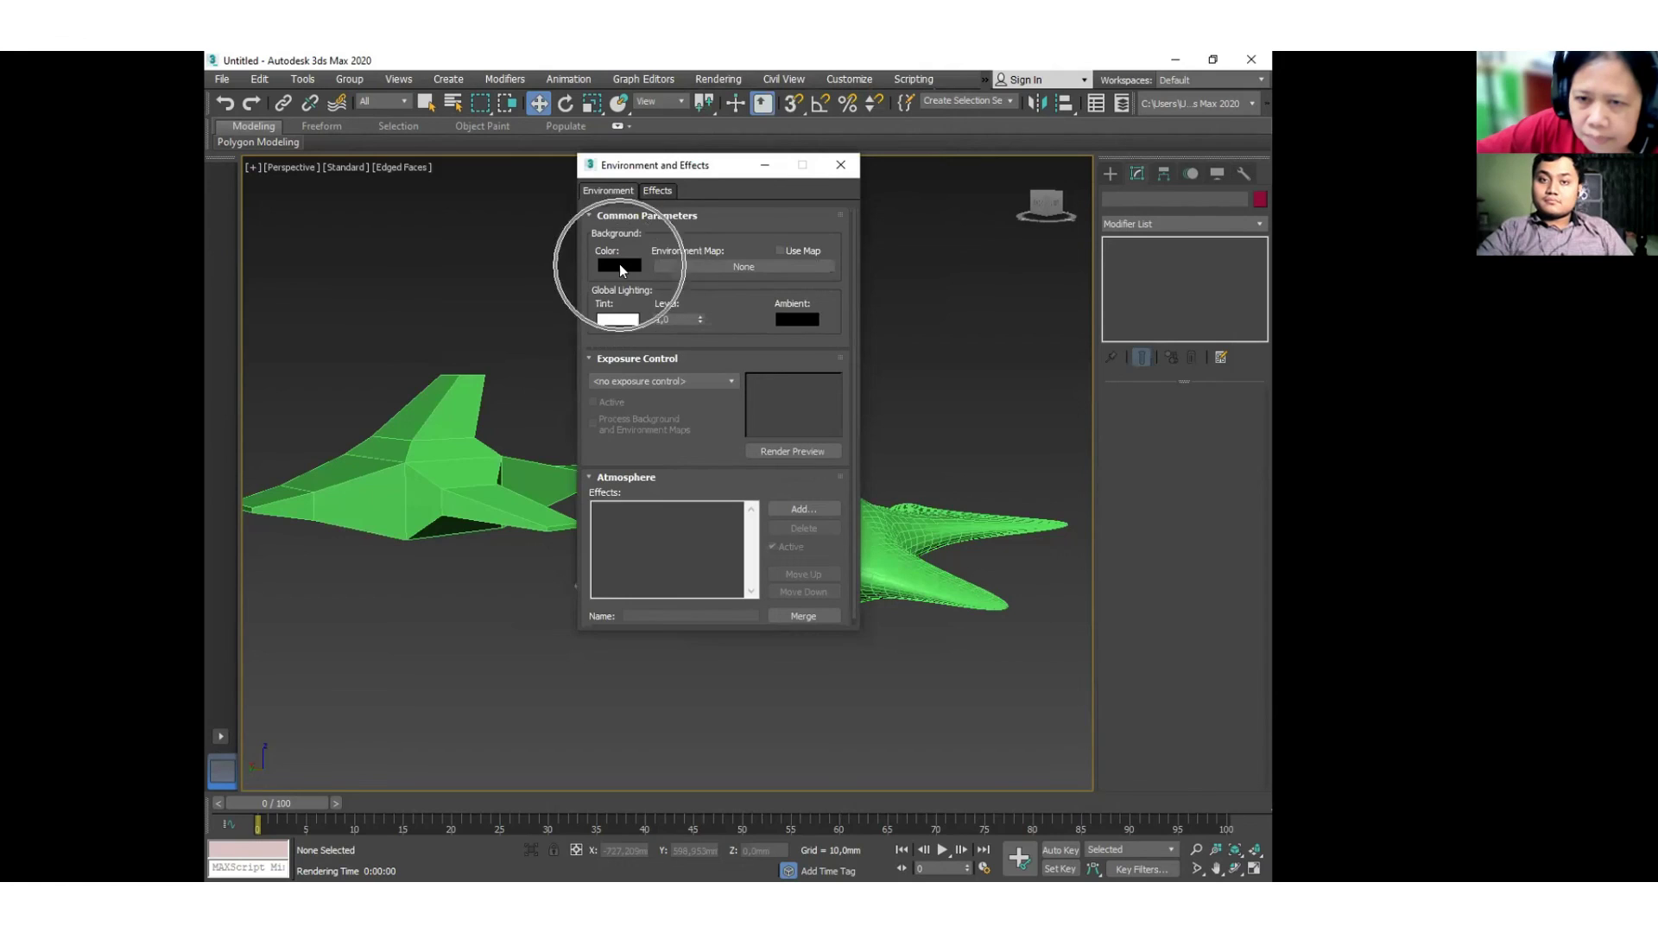
left_click(619, 265)
left_click_drag(701, 162, 699, 288)
left_click(806, 310)
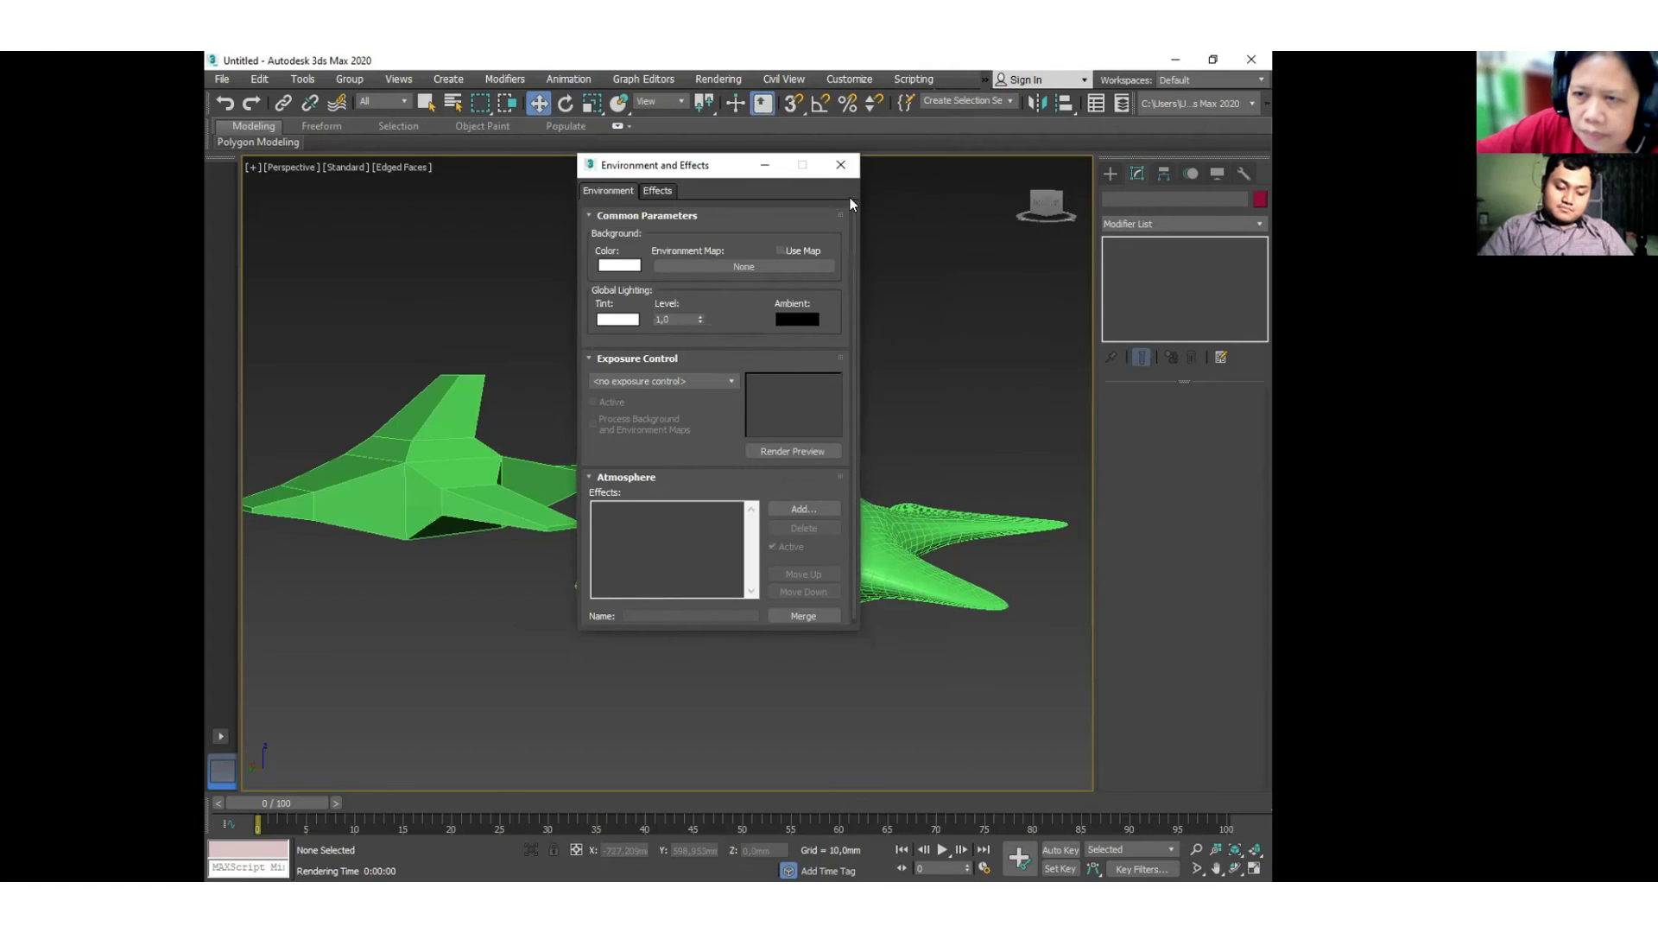
left_click(841, 164)
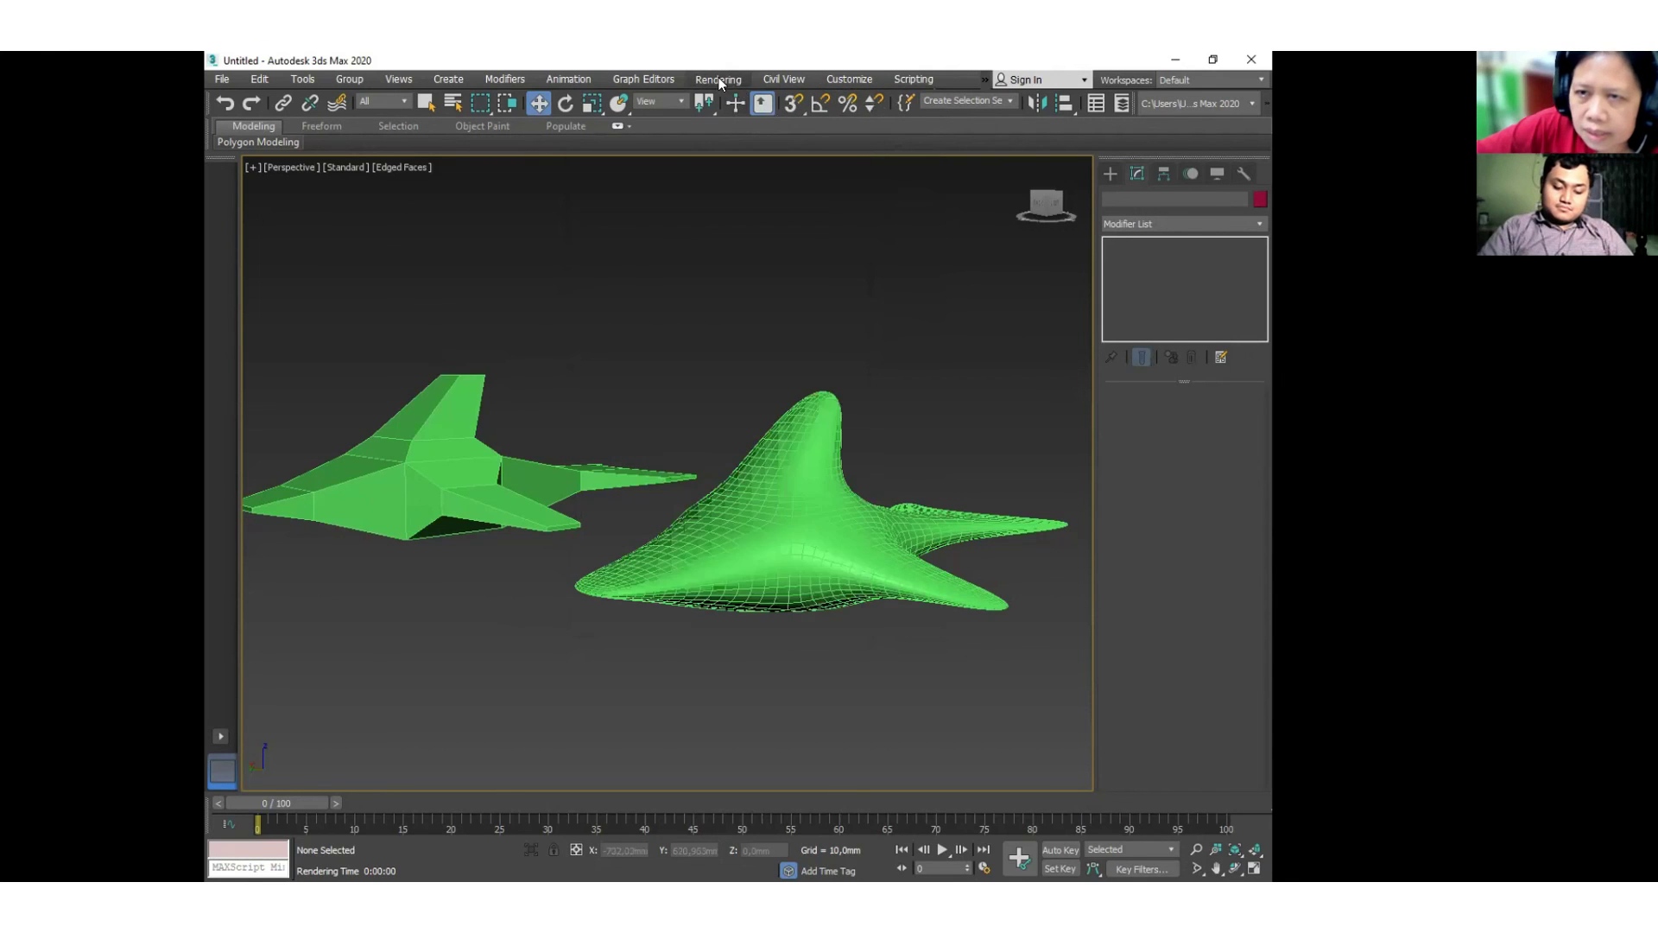
Reopen the environment settings and check that the background colour is white.
left_click(717, 79)
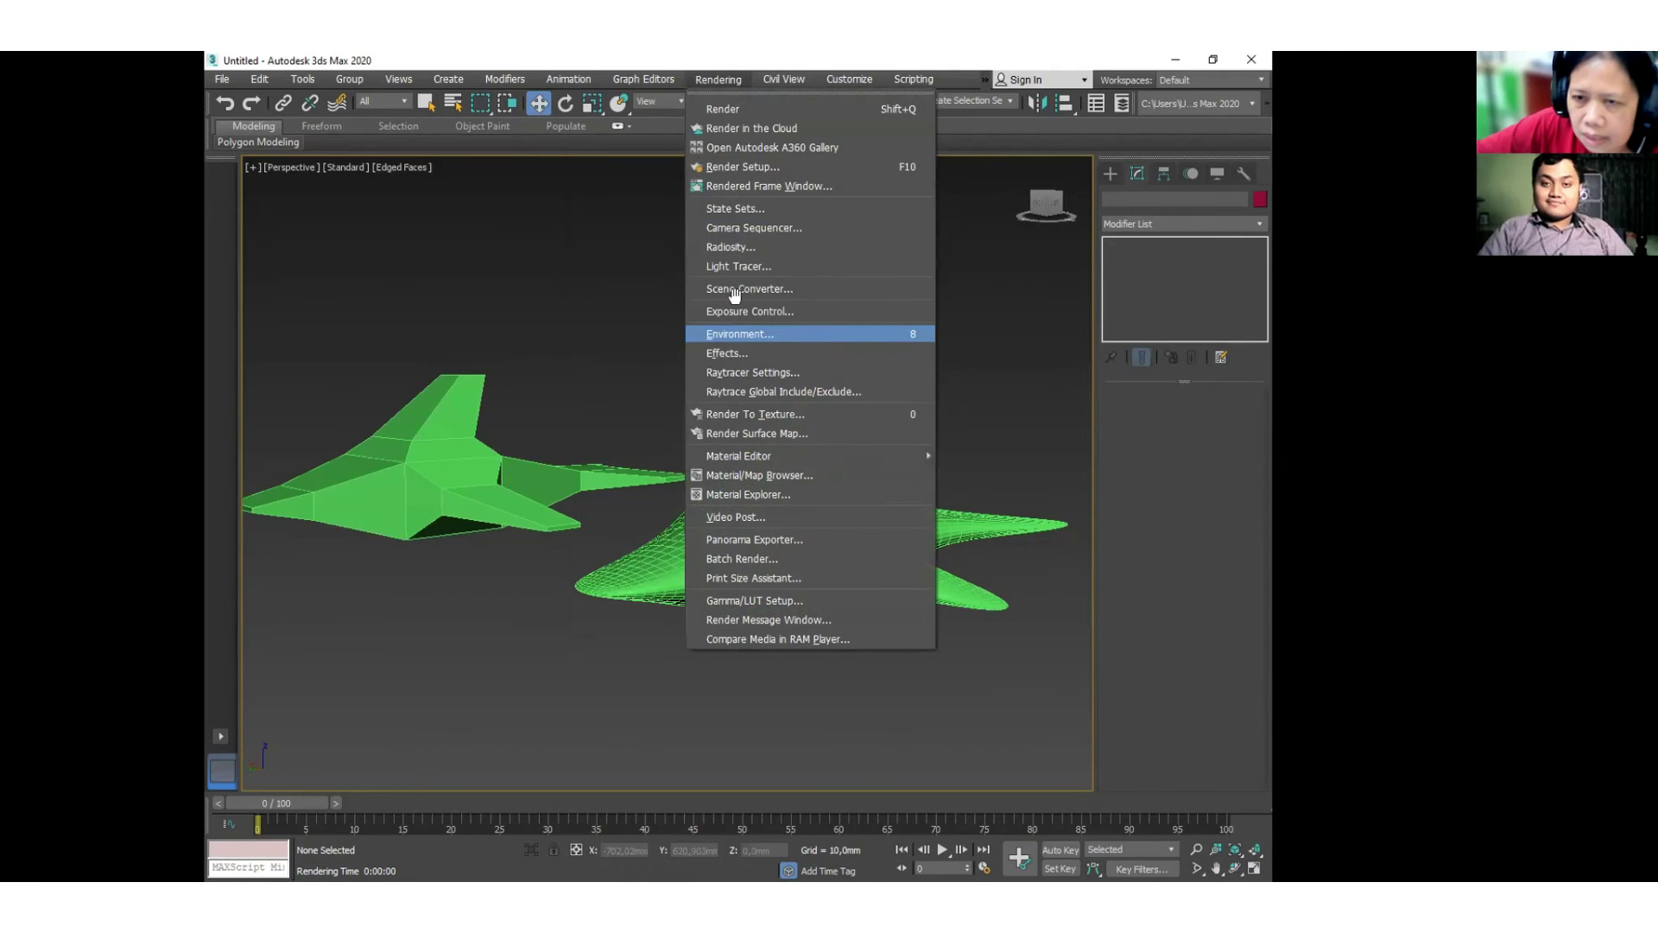
left_click(734, 333)
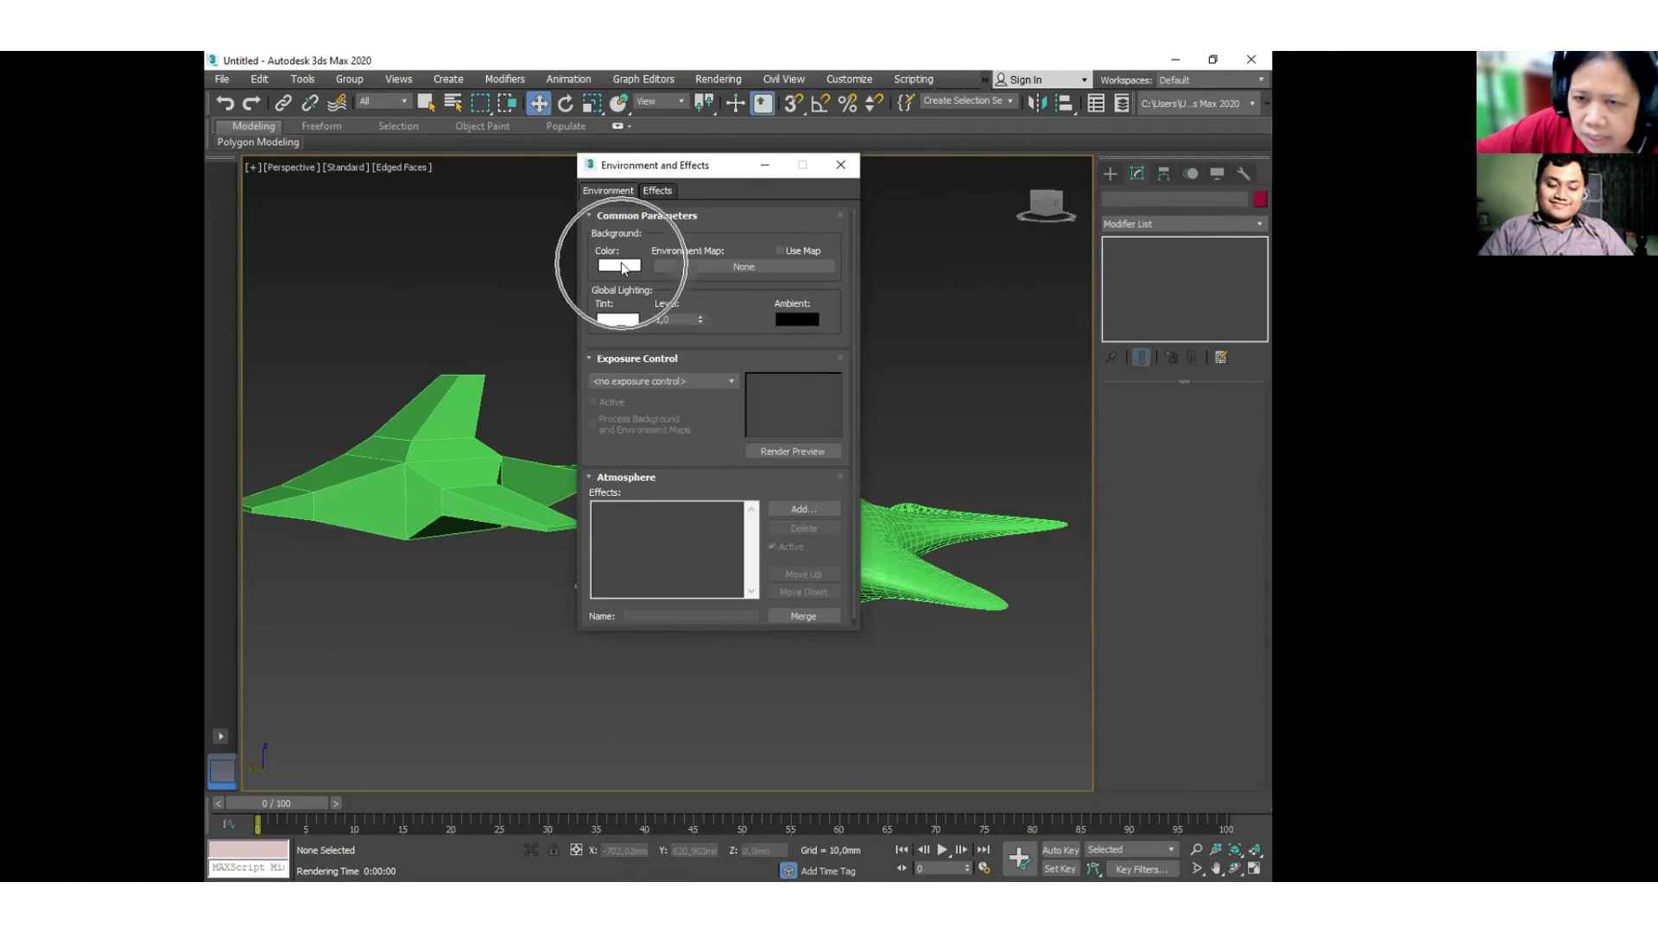
left_click(622, 264)
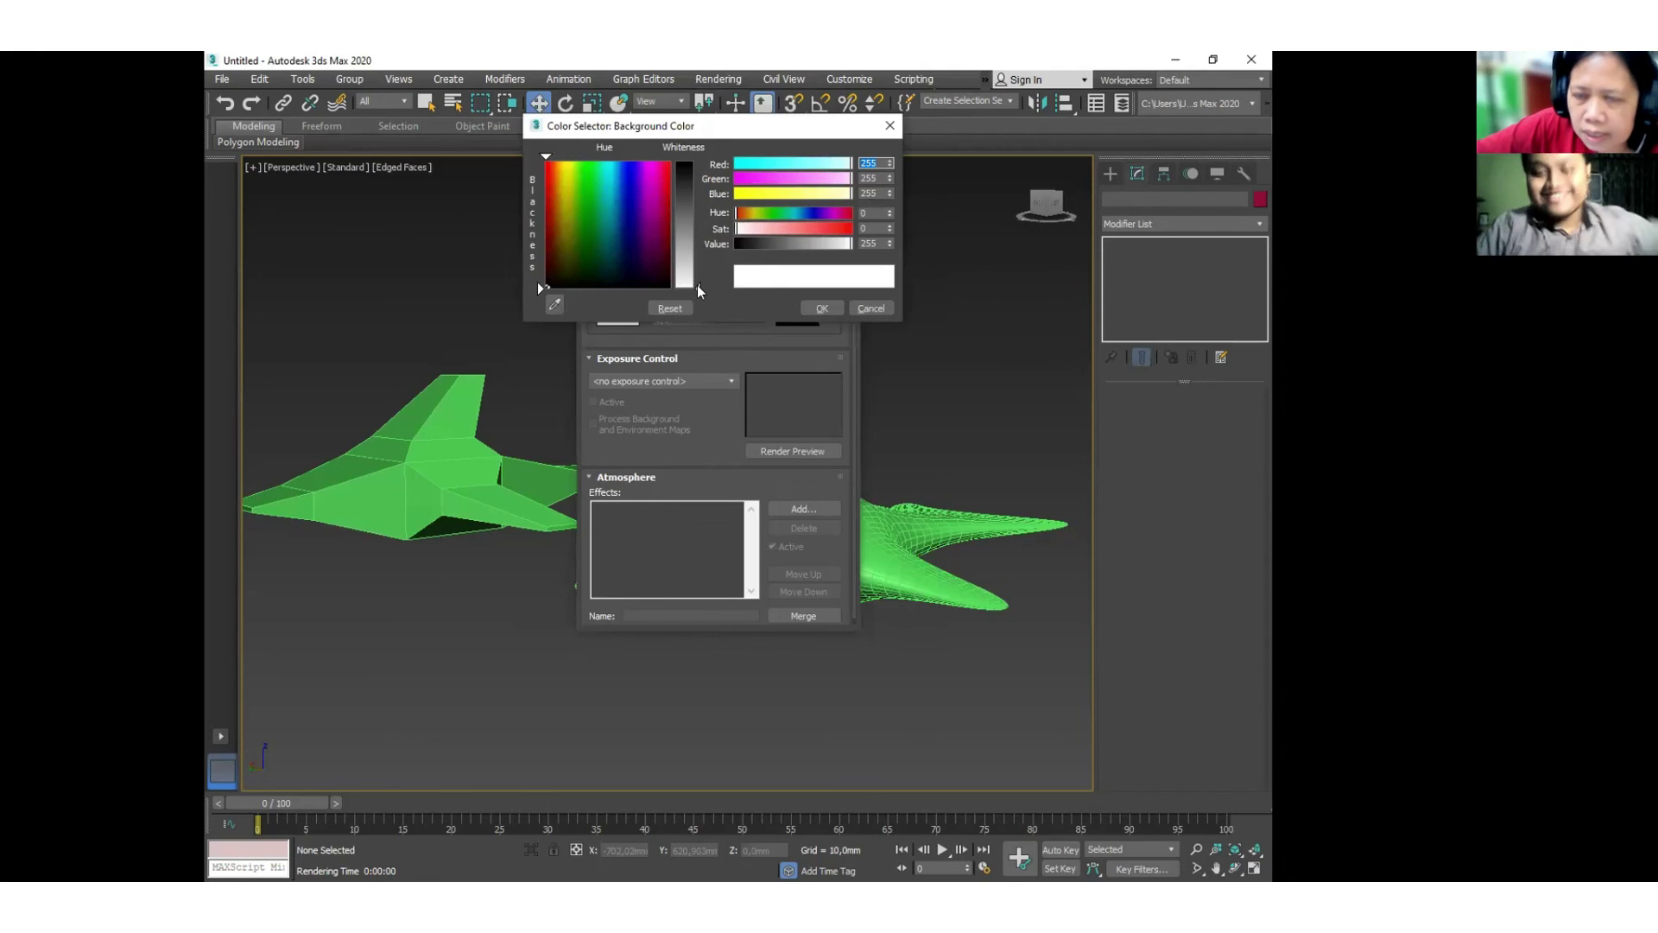
left_click(808, 307)
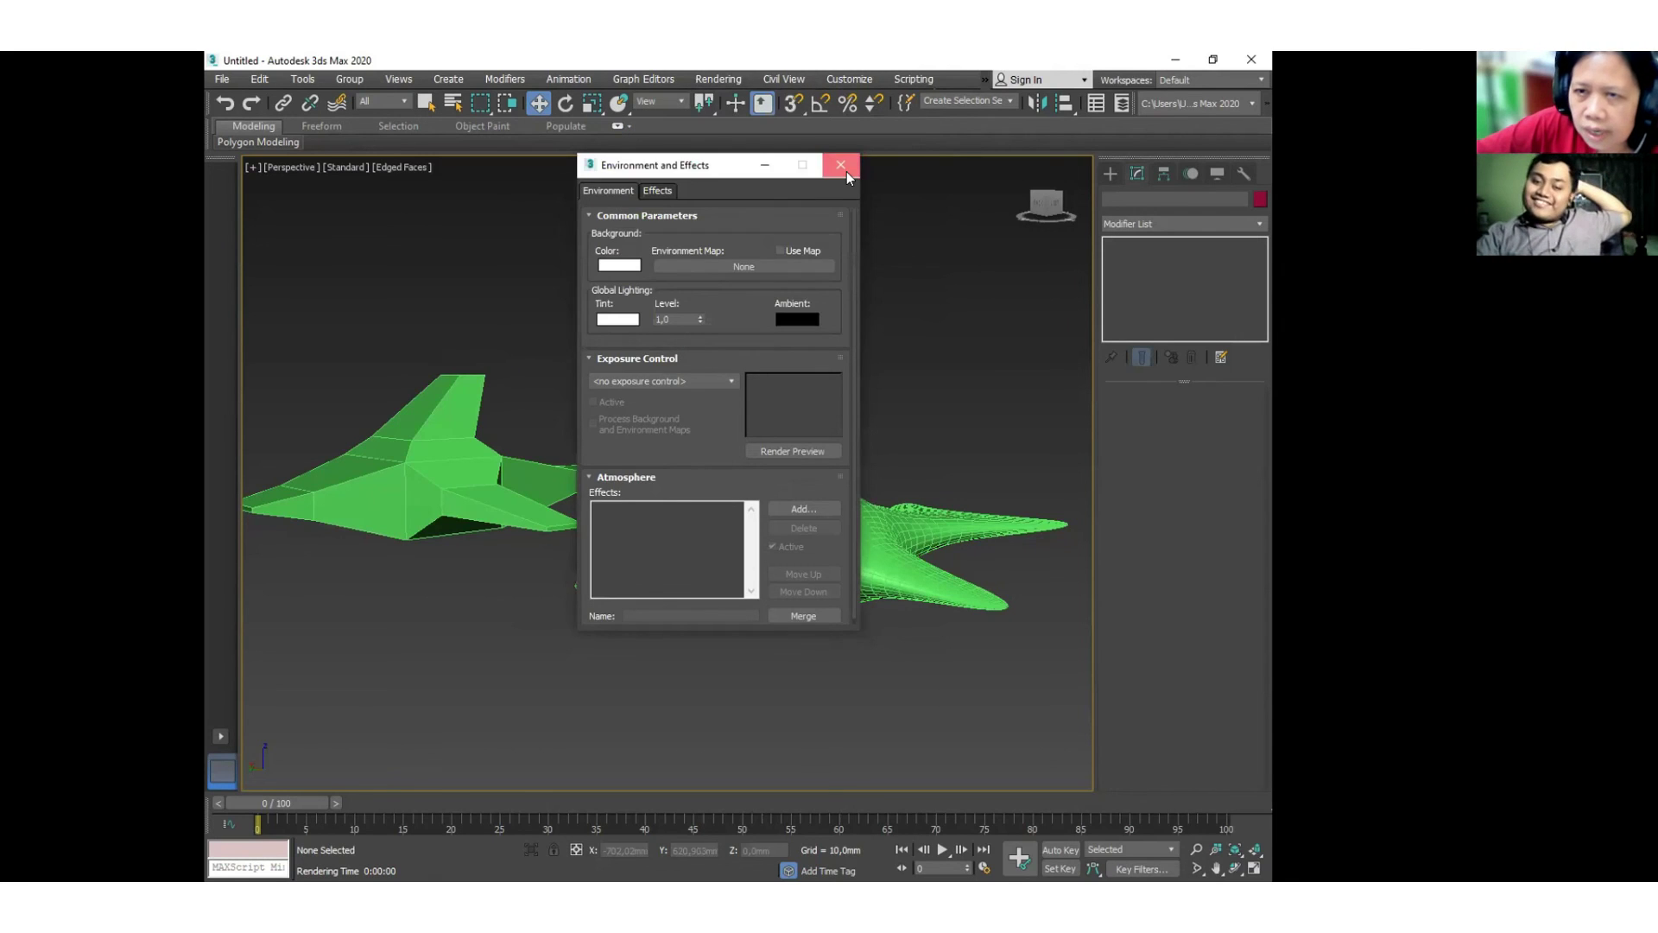
left_click(840, 166)
Render the perspective view of both green models, close the rendered image and leave nothing selected.
left_click(716, 78)
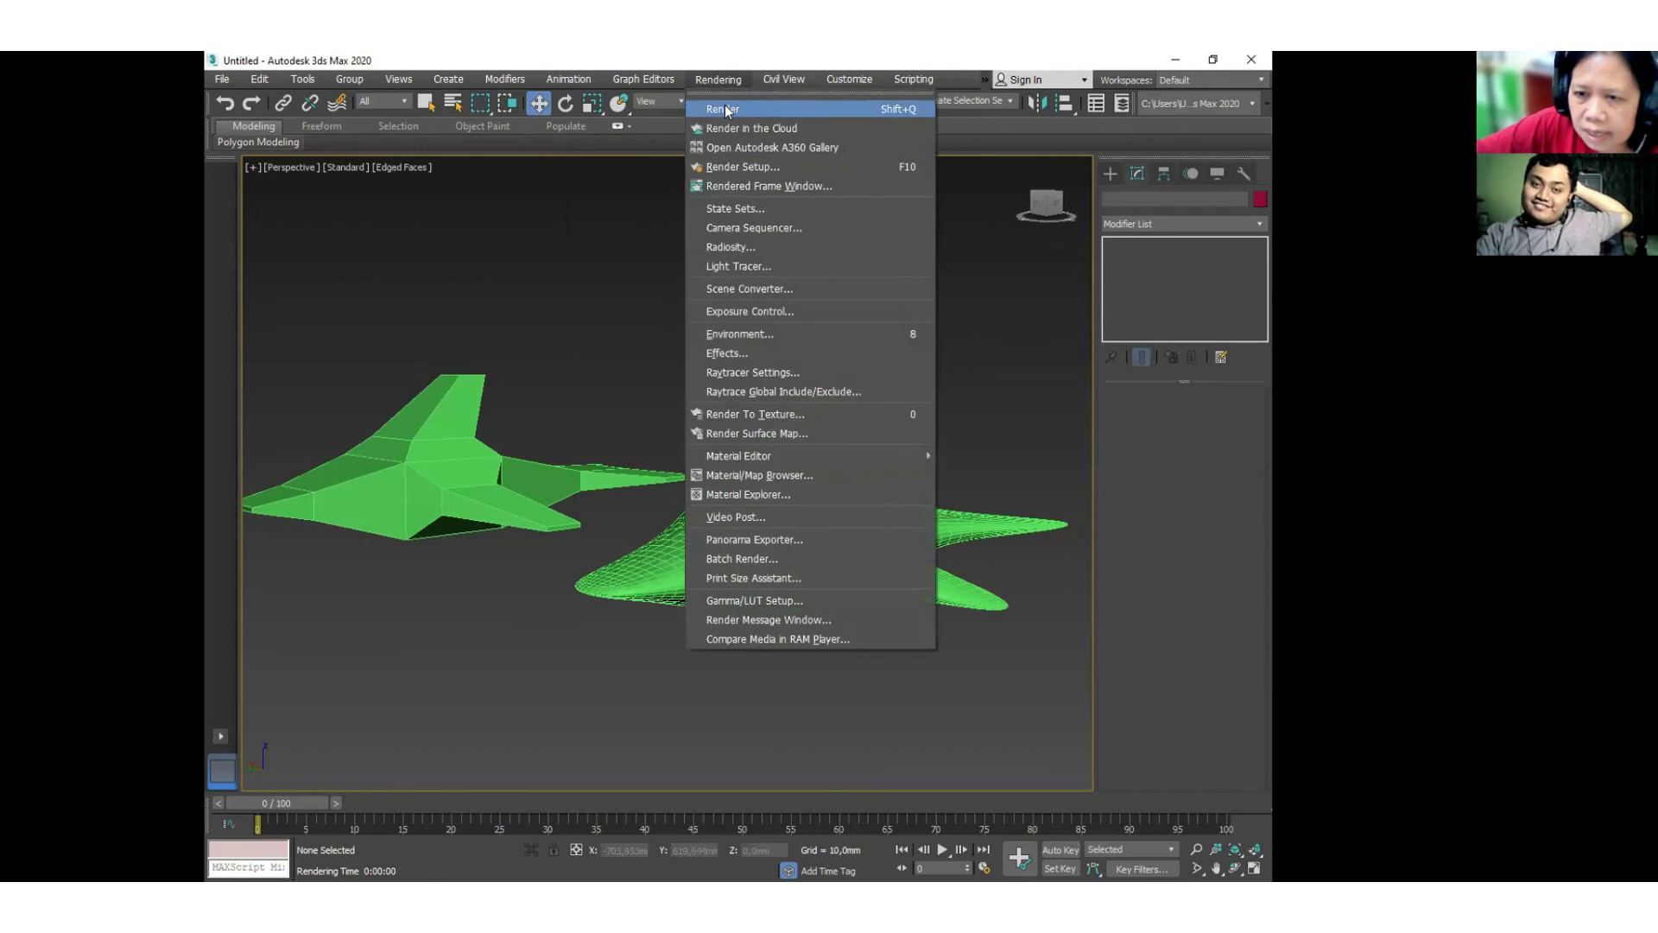
key("Return")
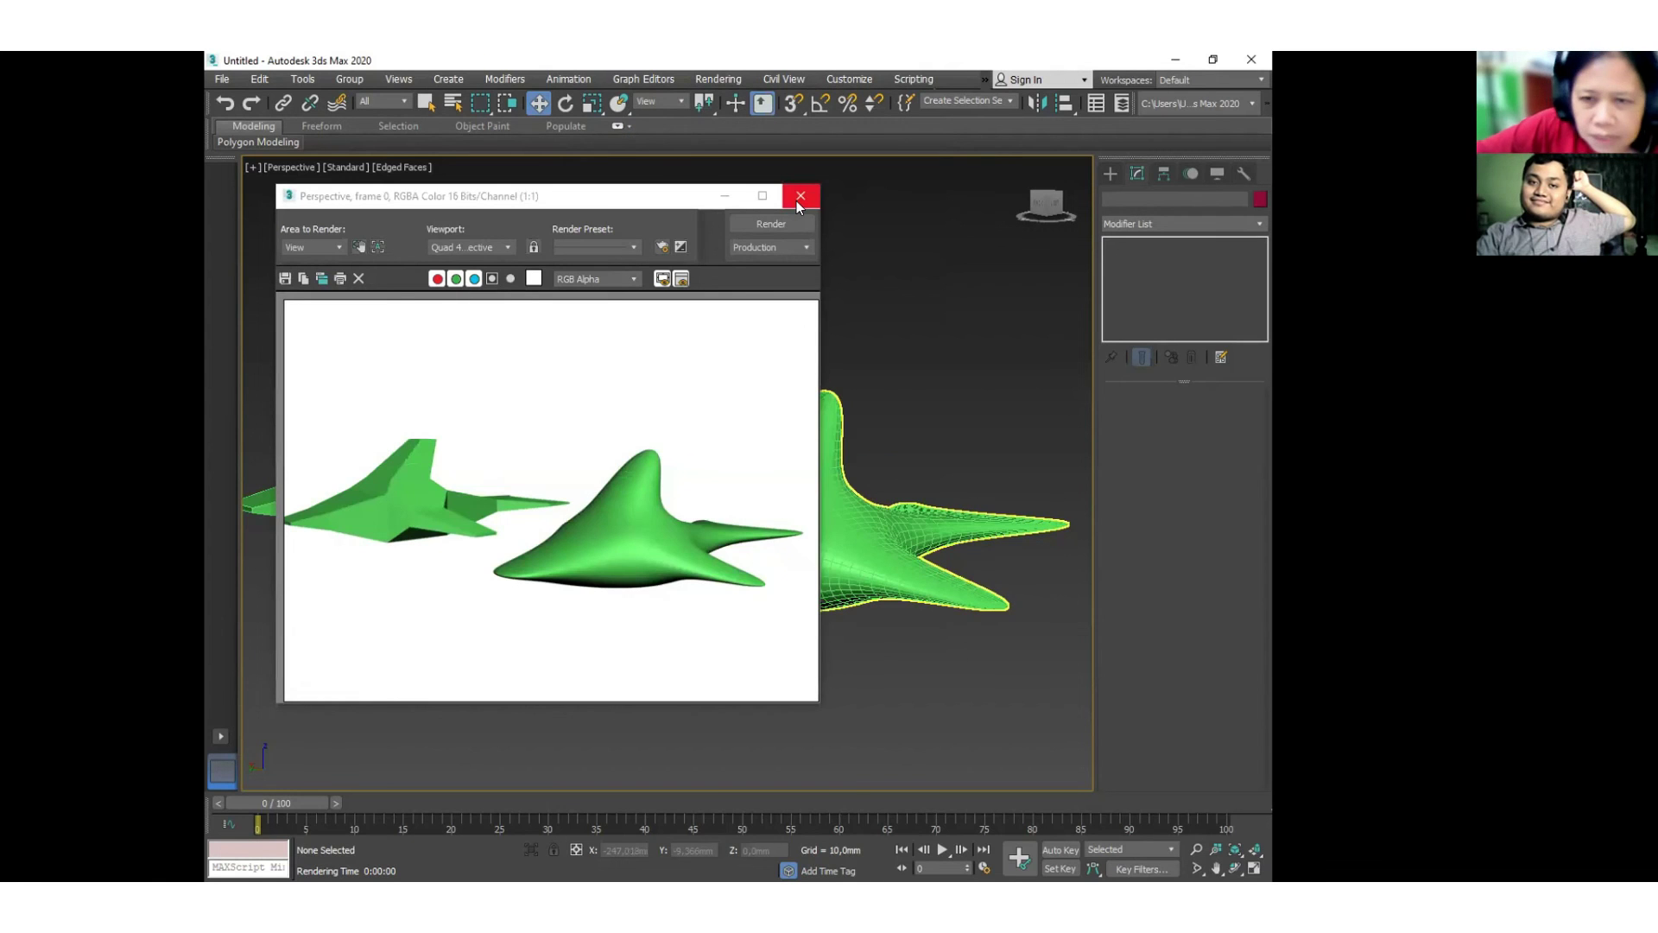
left_click(797, 208)
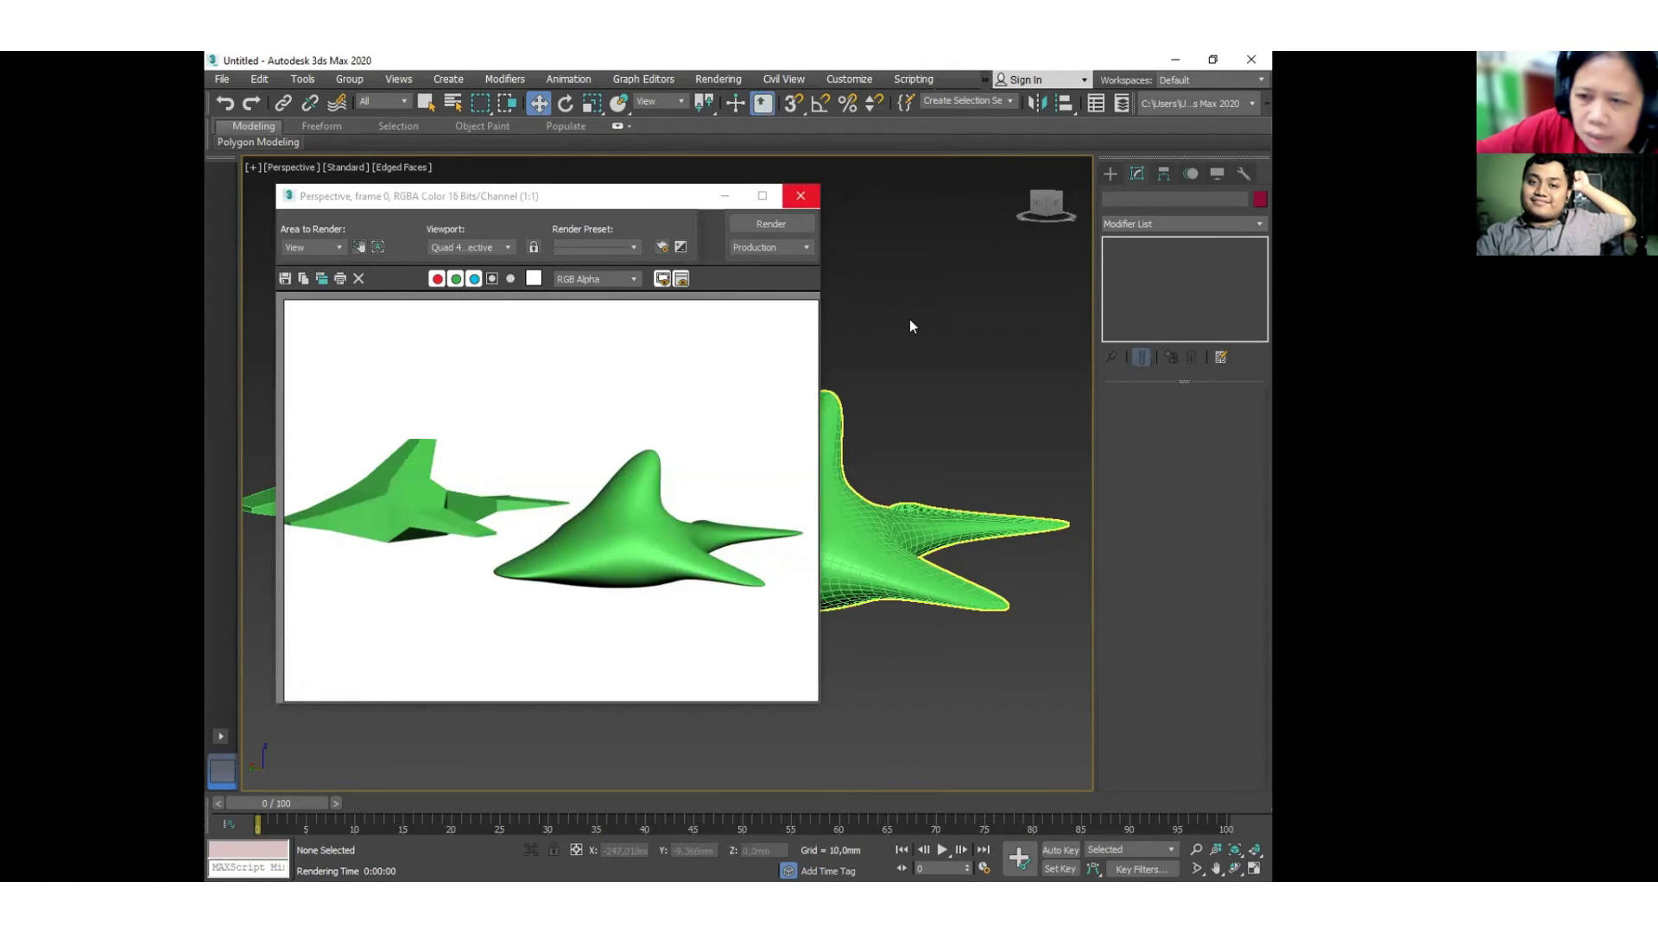
left_click(811, 478)
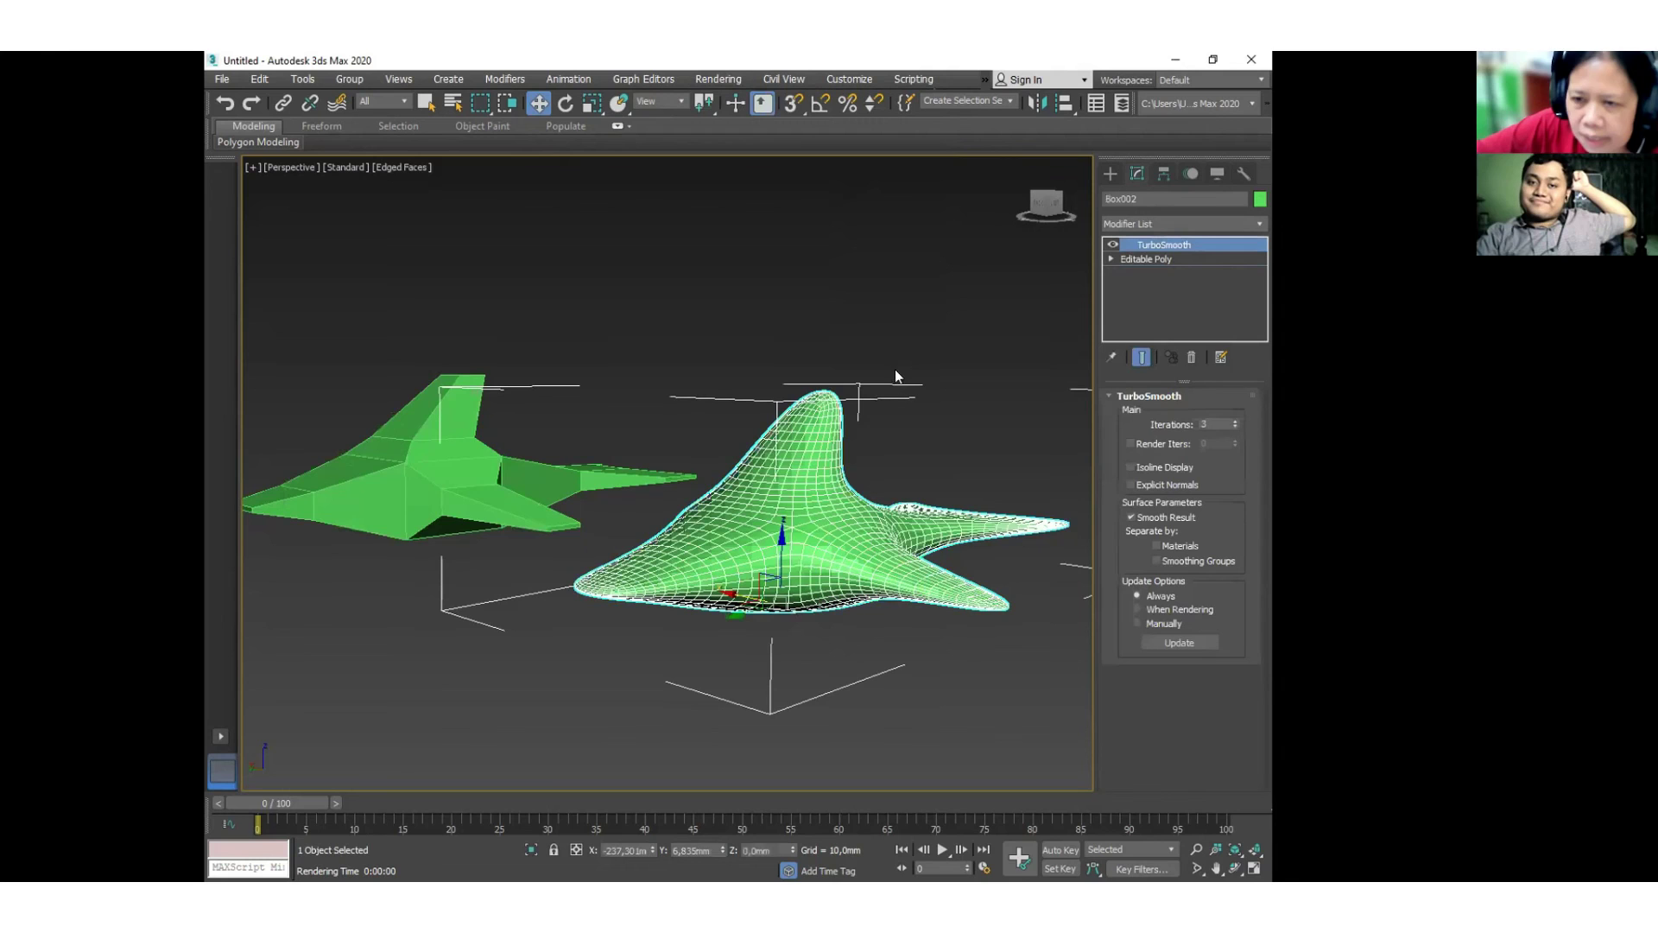
left_click(870, 303)
Open the Material Editor in compact mode and assign the 01 - Default material to the smoothed copy.
left_click(710, 76)
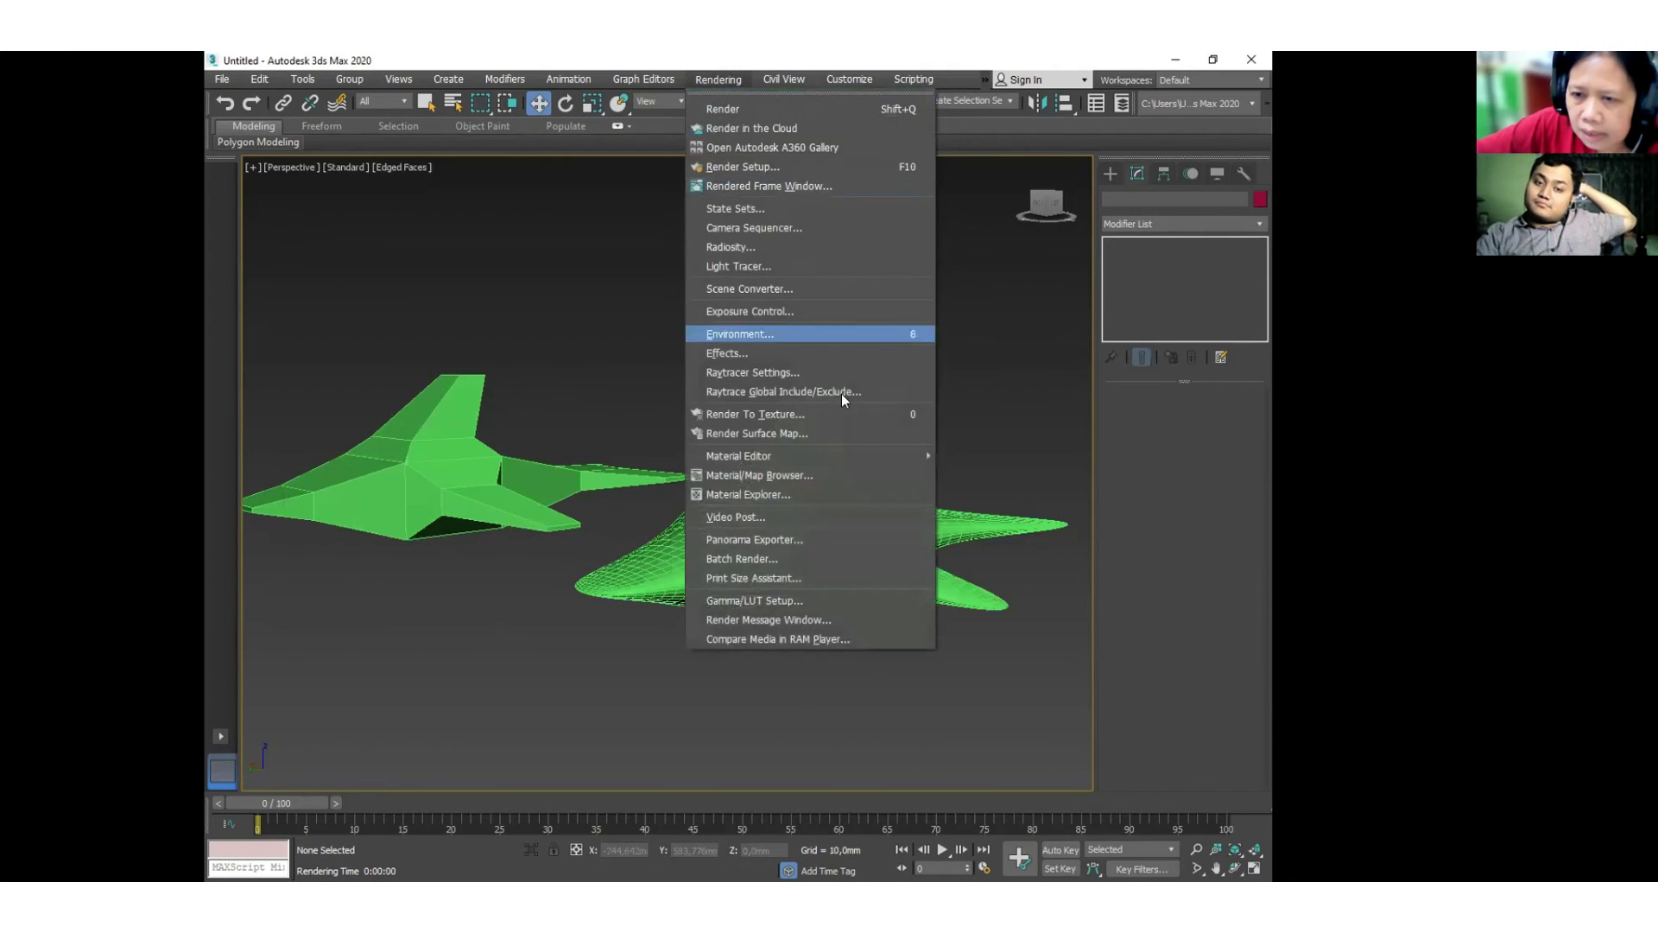
mouse_move(844, 449)
left_click(981, 454)
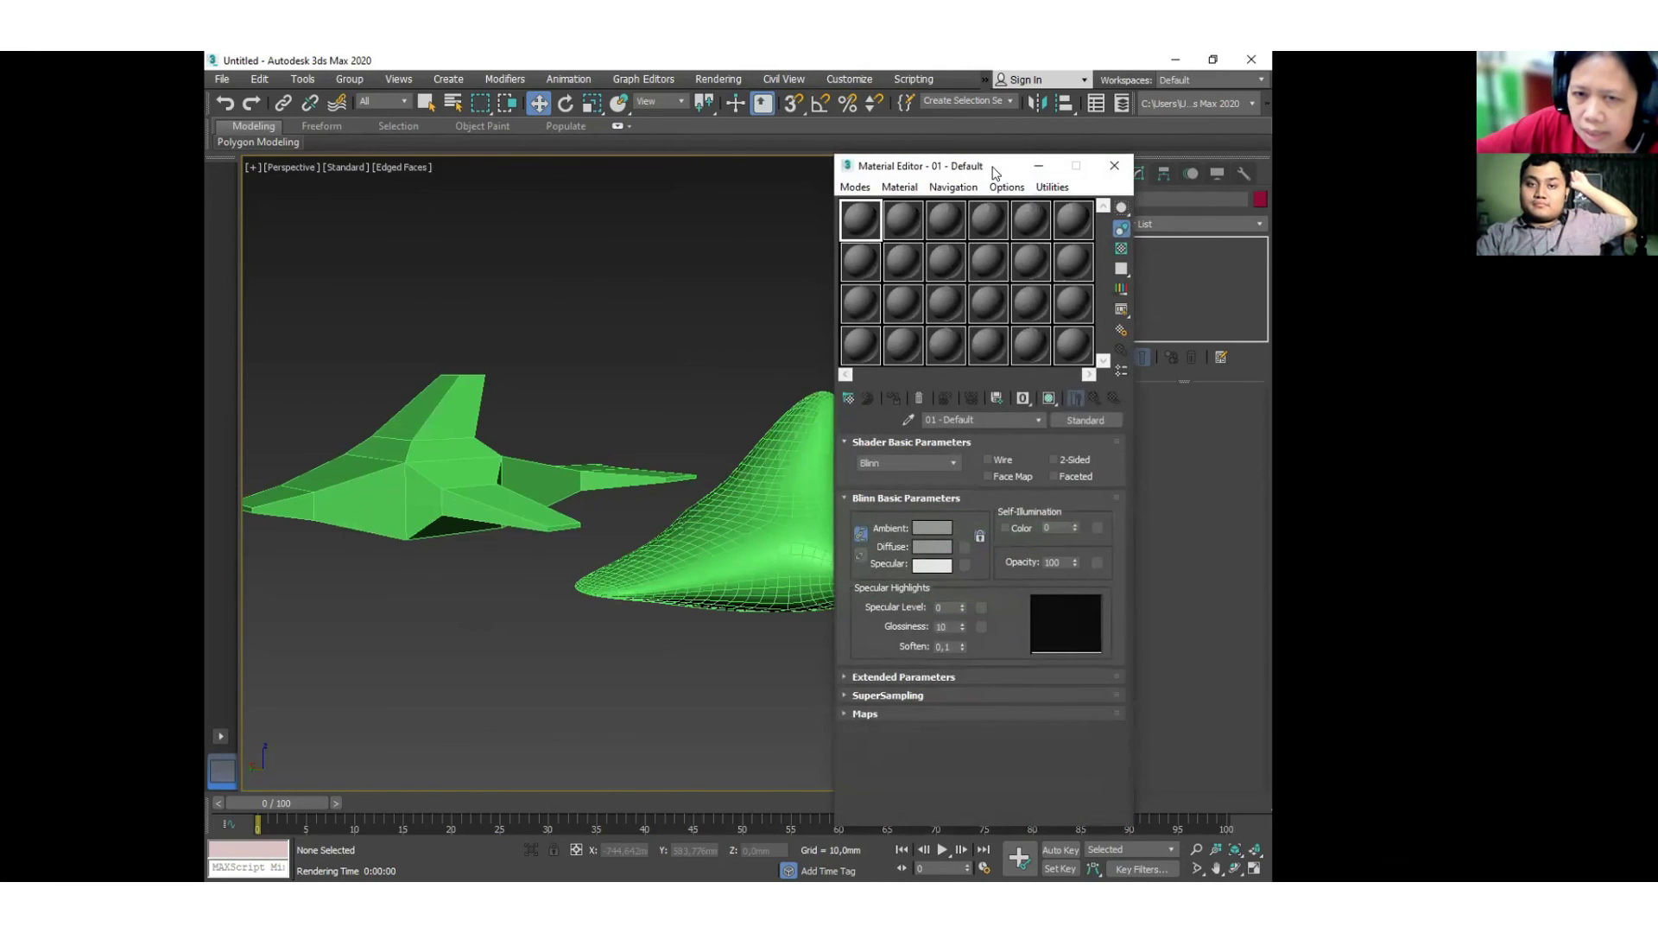
left_click_drag(995, 172, 597, 179)
left_click(464, 223)
left_click(464, 225)
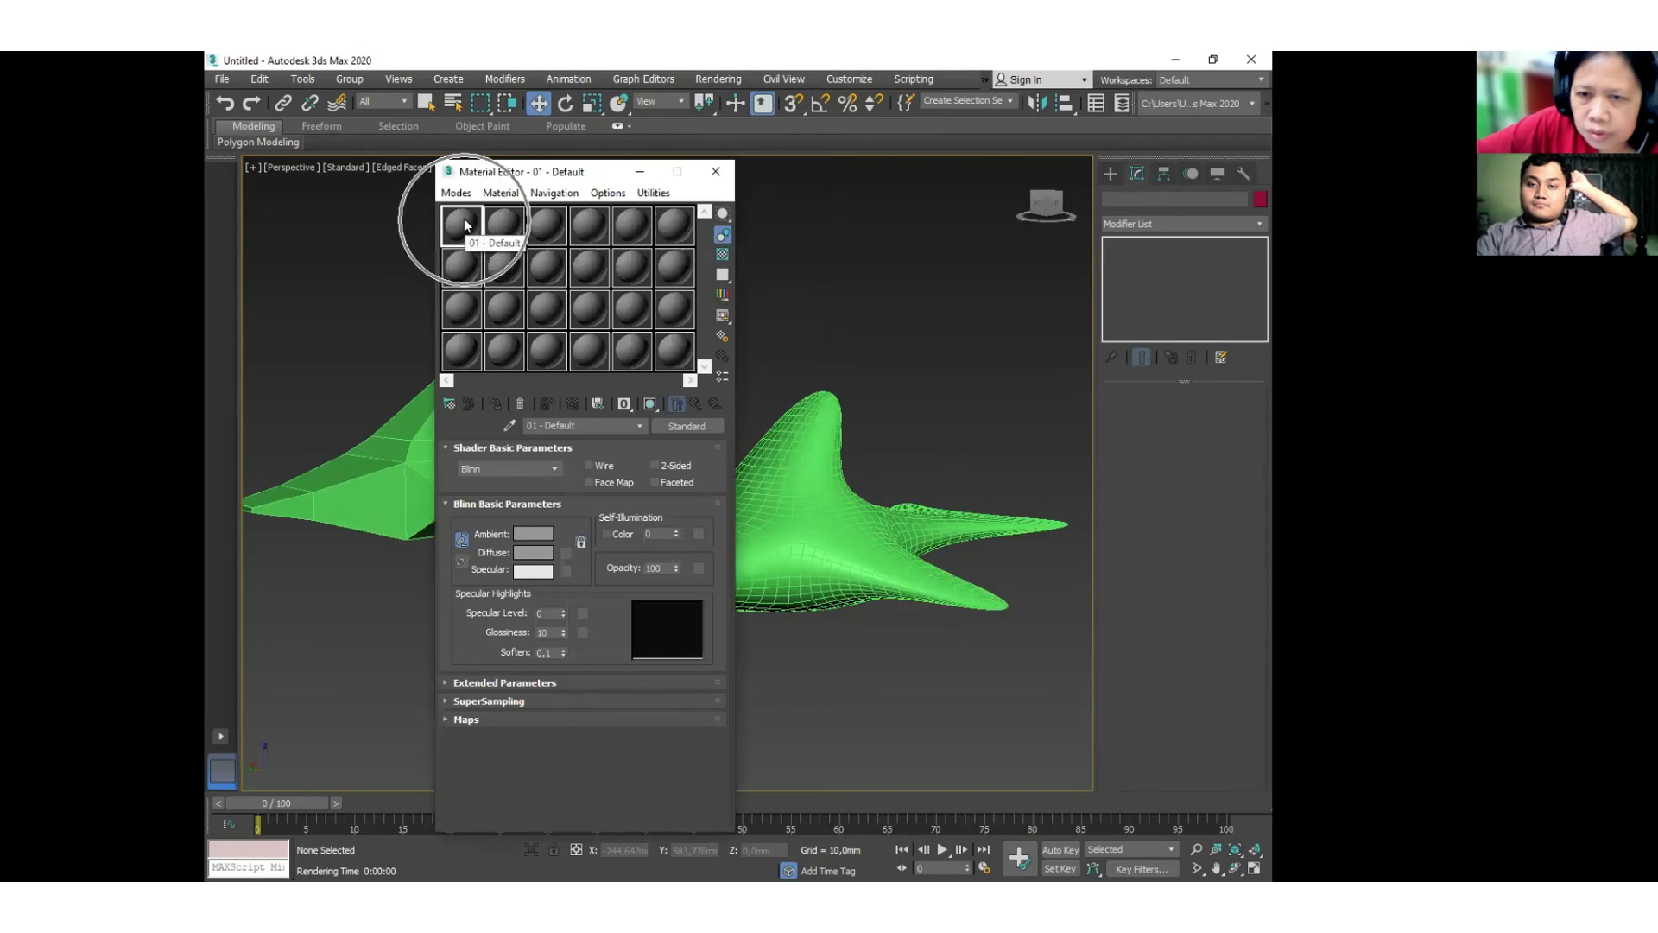
left_click(874, 508)
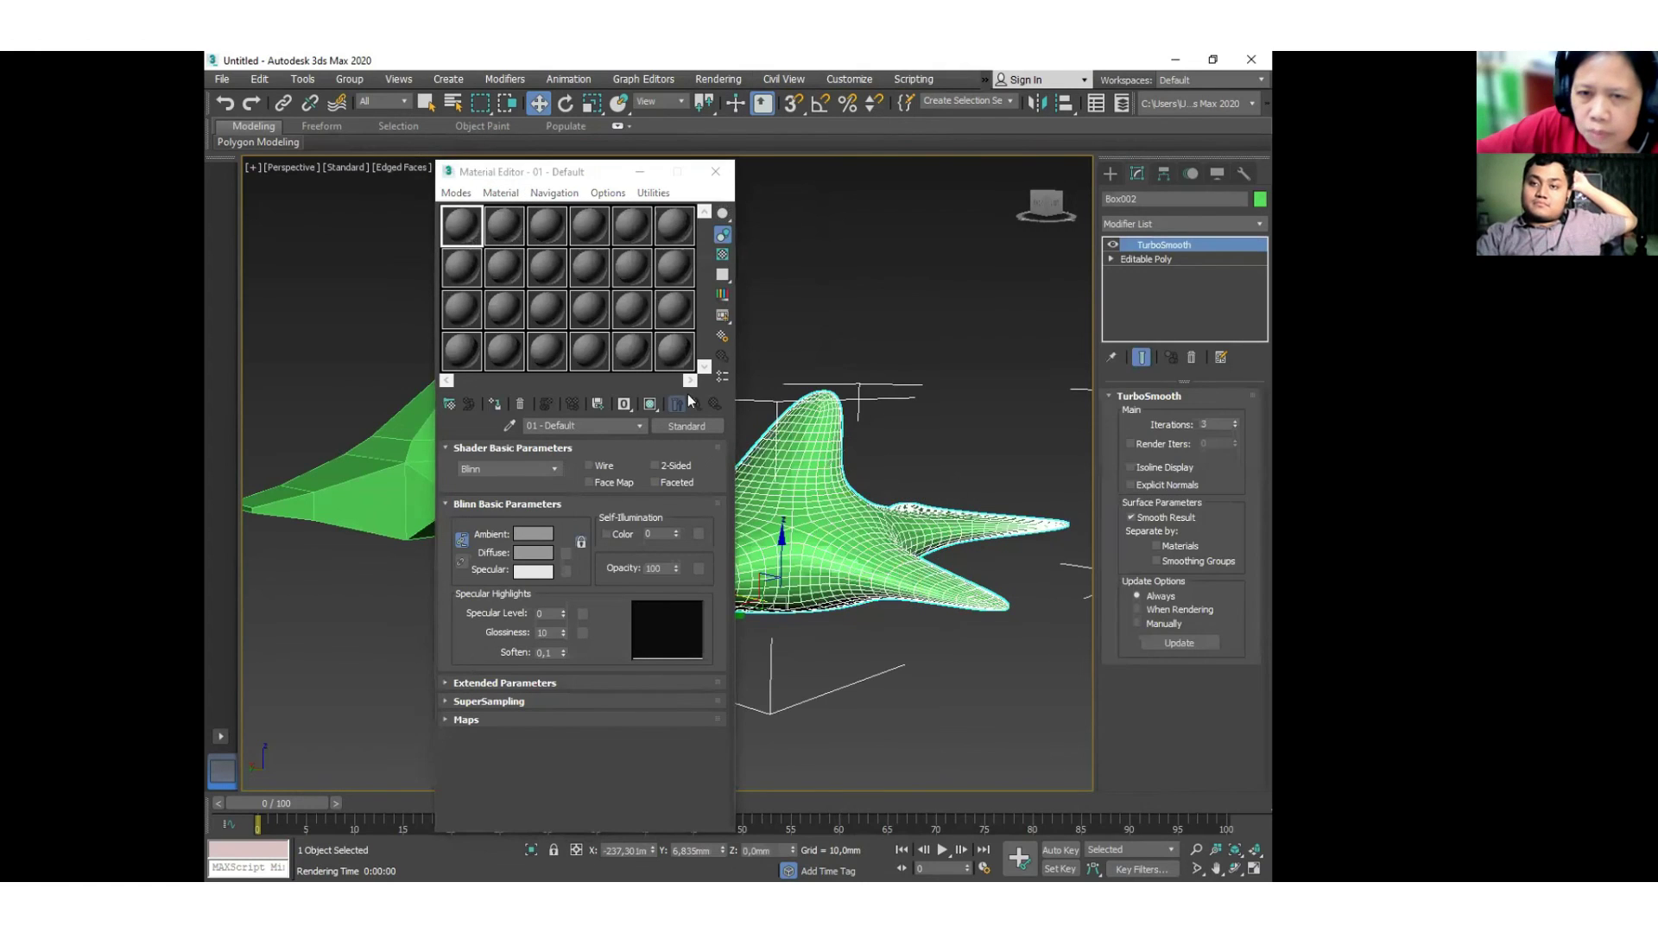
left_click(500, 406)
left_click(499, 406)
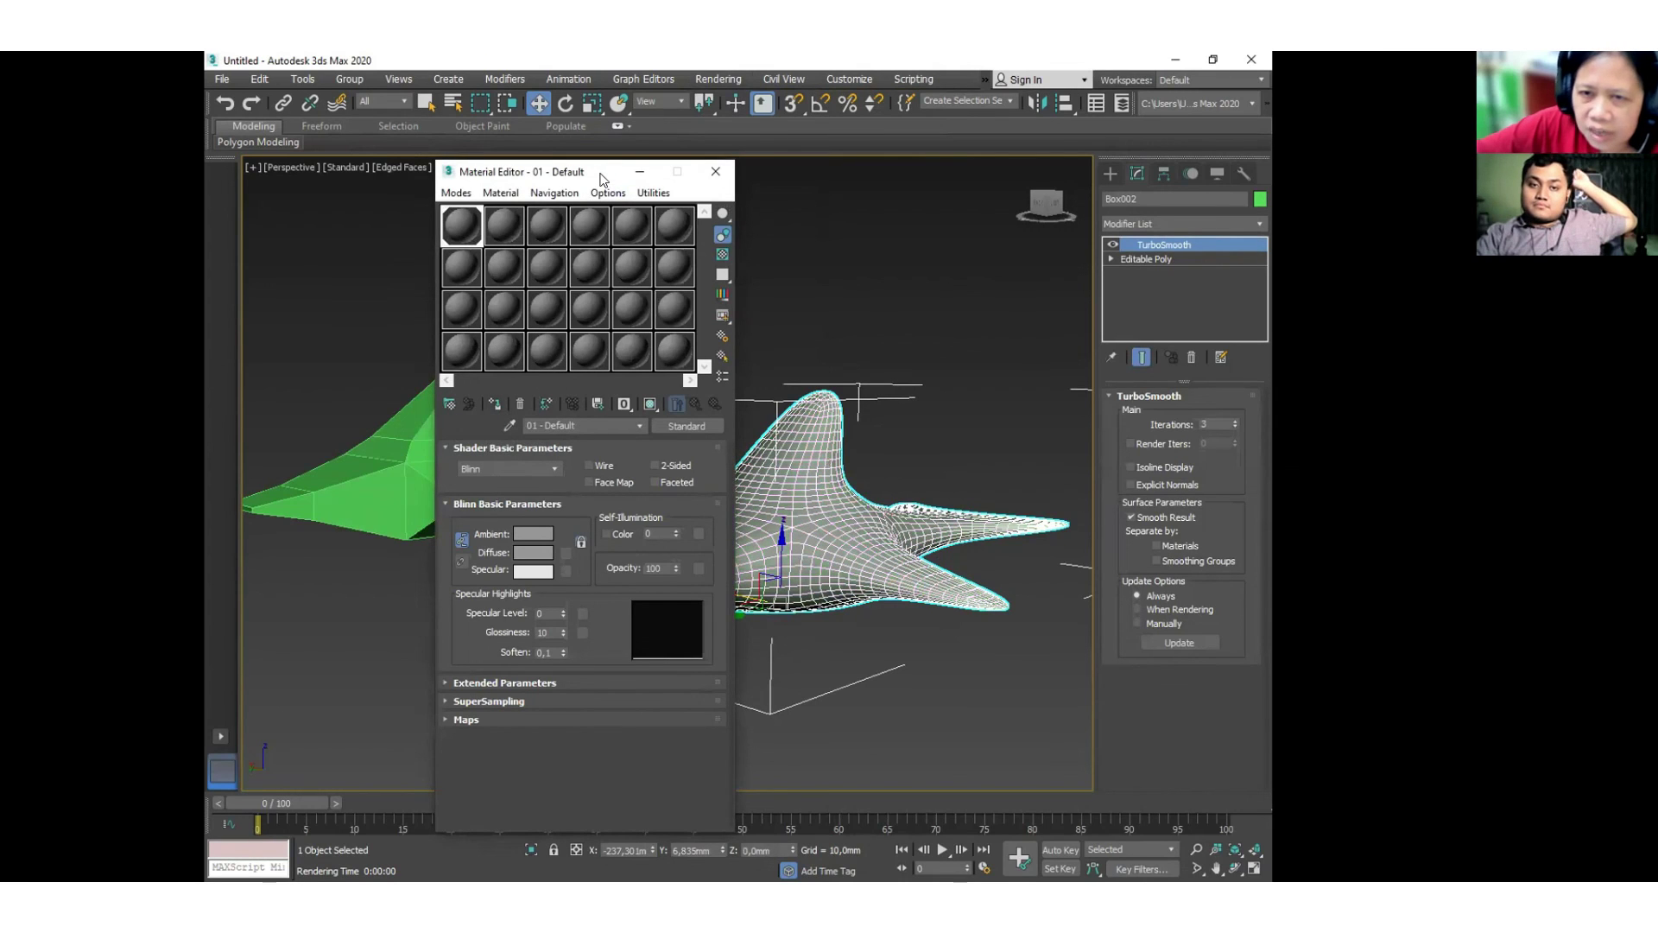
Set the smoothed copy's material diffuse colour to dark blue (RGB 29, 70, 99).
left_click_drag(518, 172, 438, 190)
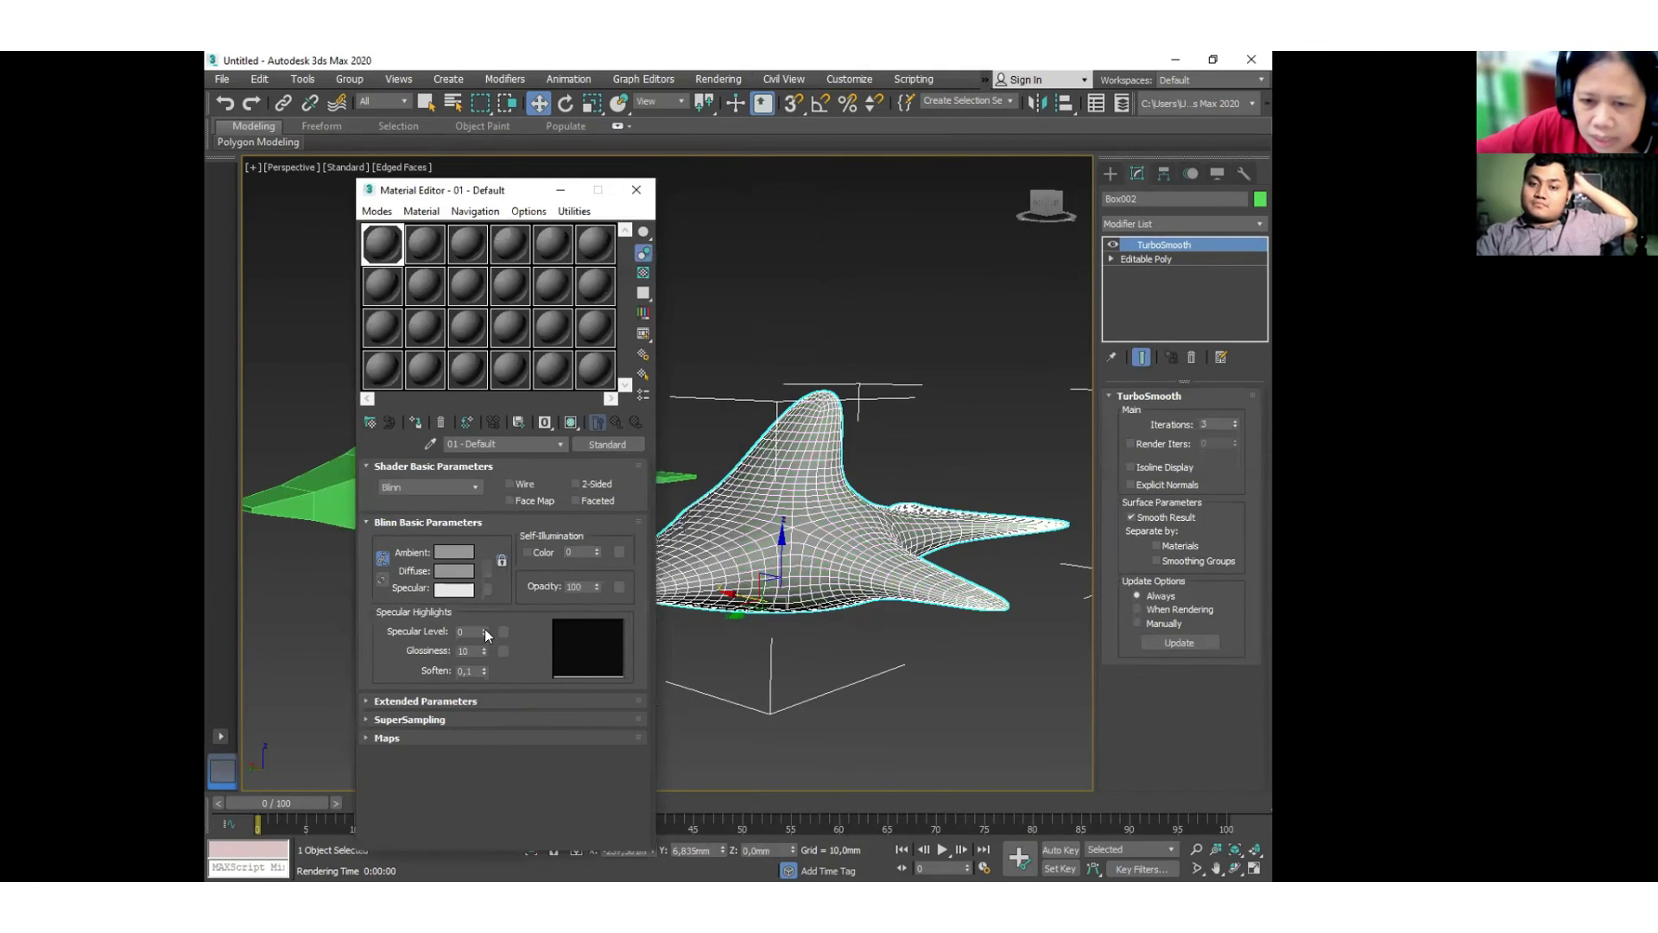
left_click(455, 574)
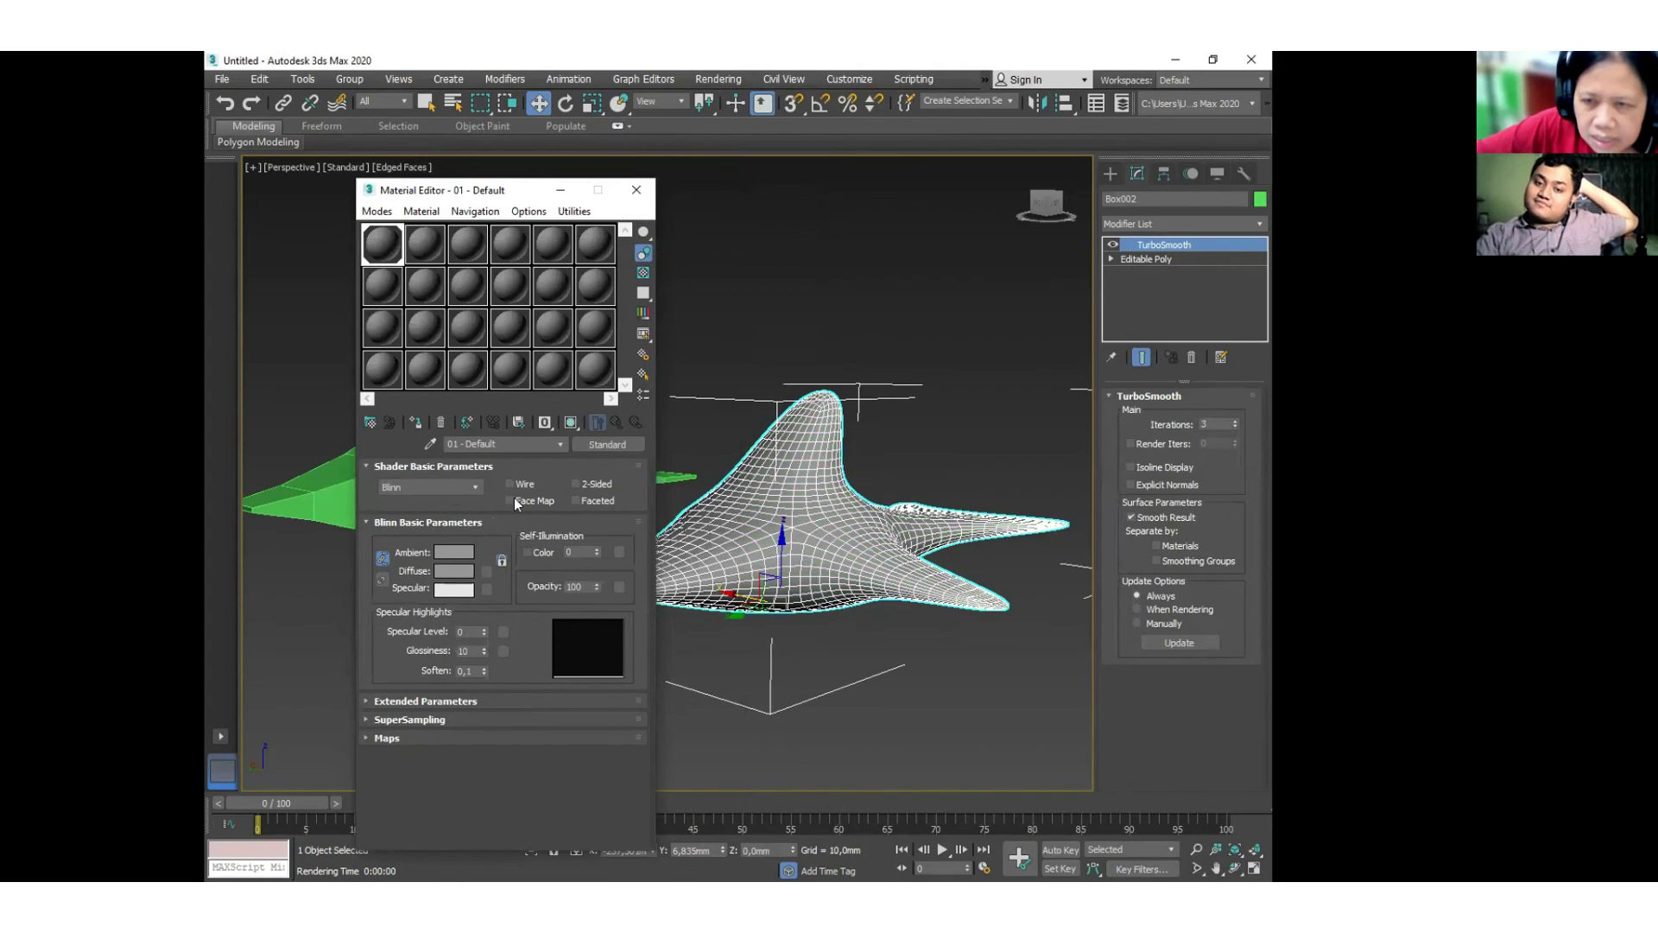
mouse_move(569, 175)
left_mouse_down()
mouse_move(557, 168)
mouse_move(620, 174)
mouse_move(616, 250)
mouse_move(701, 207)
mouse_move(704, 179)
left_mouse_up()
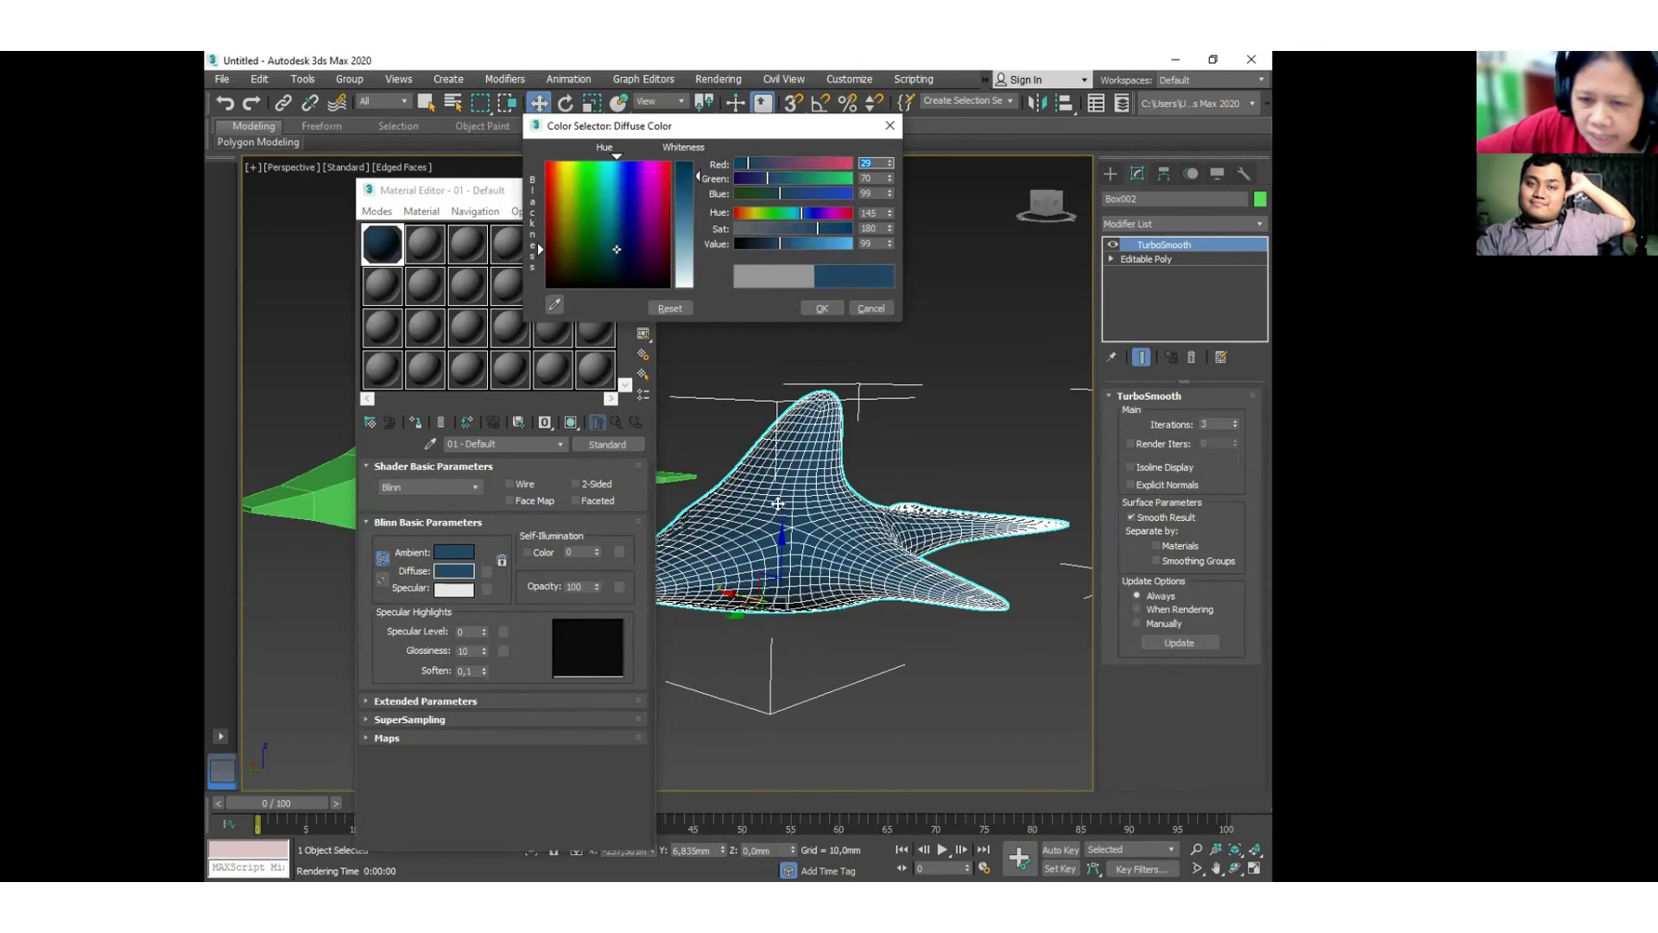
left_click(821, 307)
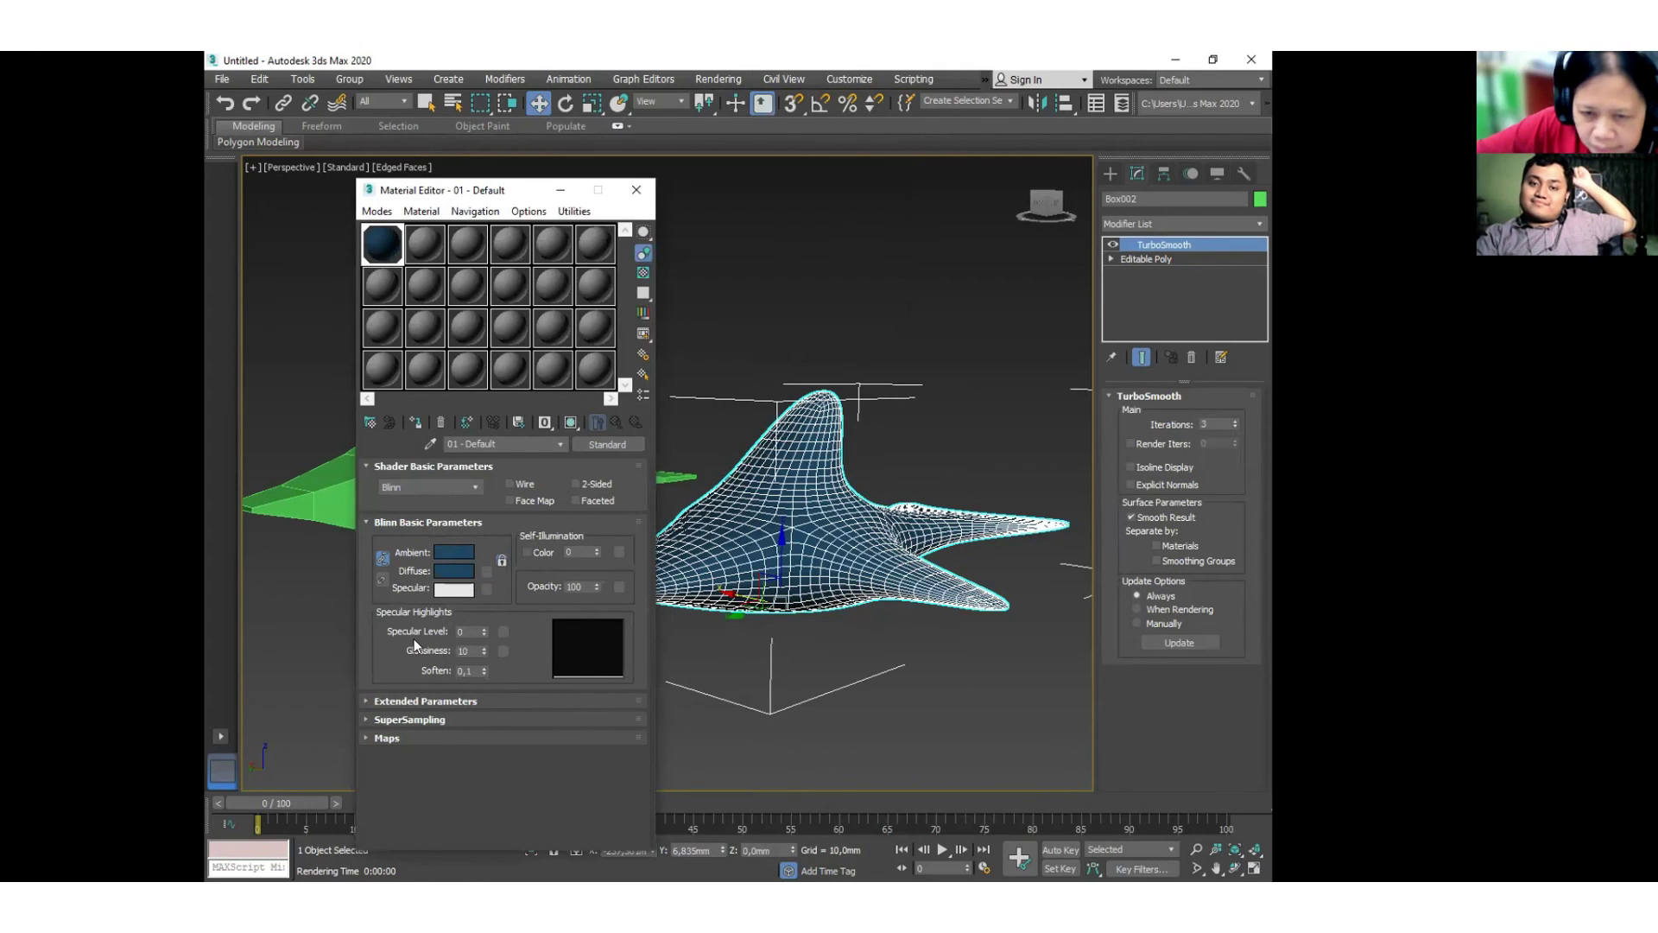
Make the blue material glossy with specular level 144 and glossiness 24, and close the Material Editor.
left_click_drag(484, 631, 489, 533)
left_click_drag(485, 649, 485, 625)
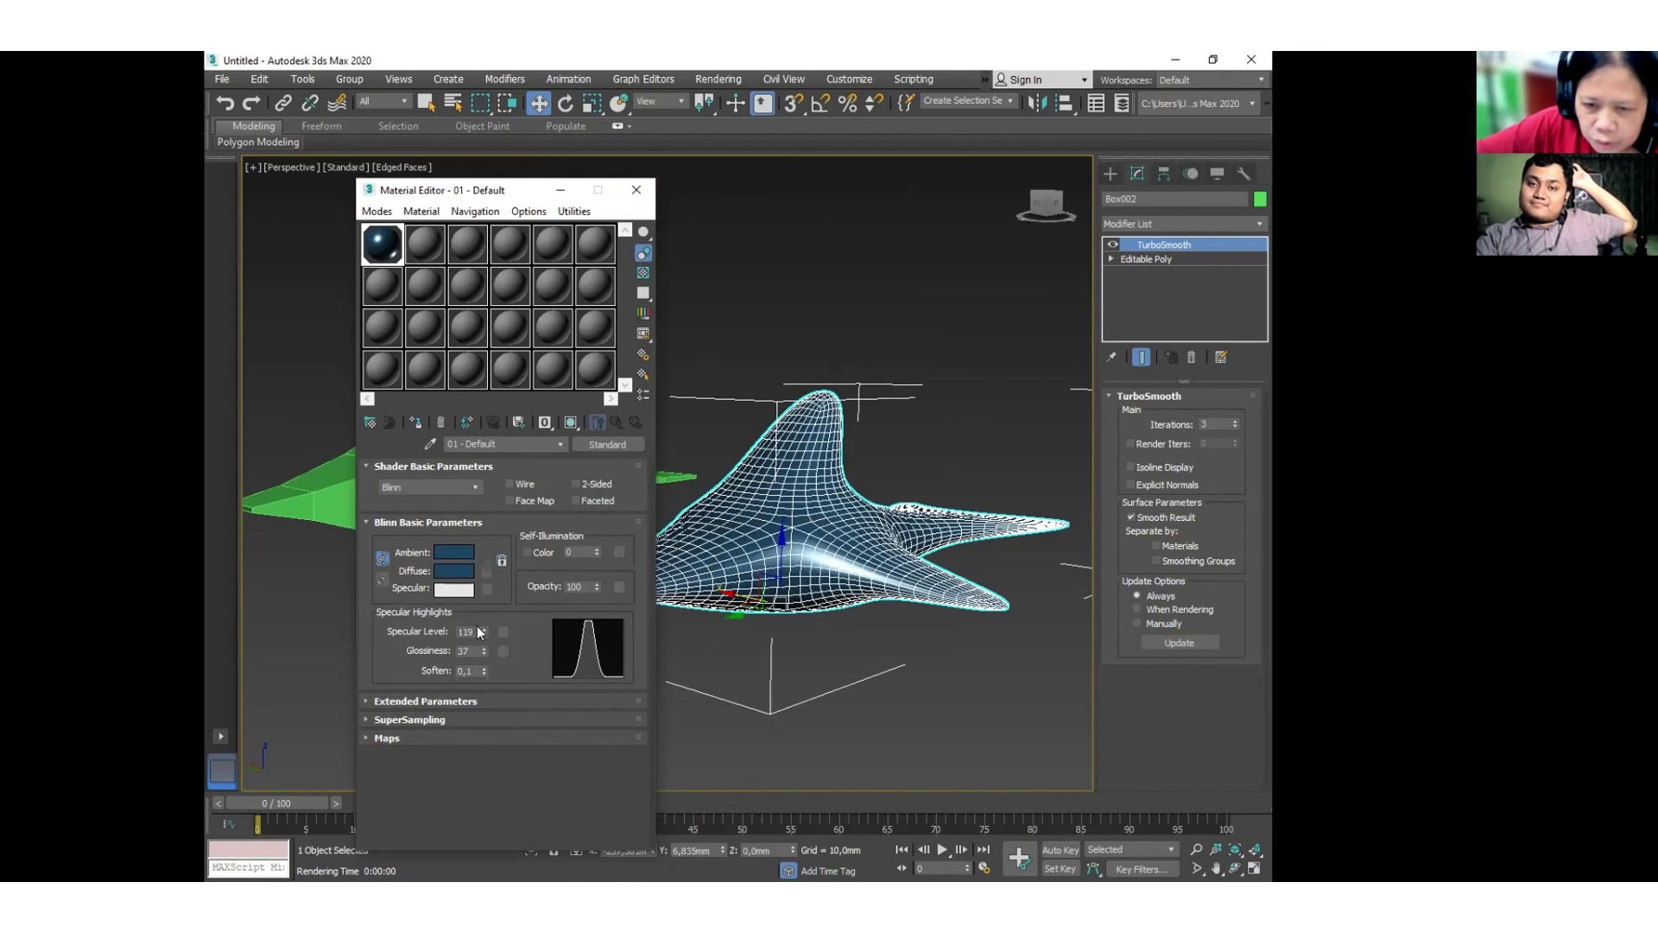
mouse_move(485, 630)
left_mouse_down()
mouse_move(489, 676)
mouse_move(488, 623)
mouse_move(480, 662)
left_mouse_up()
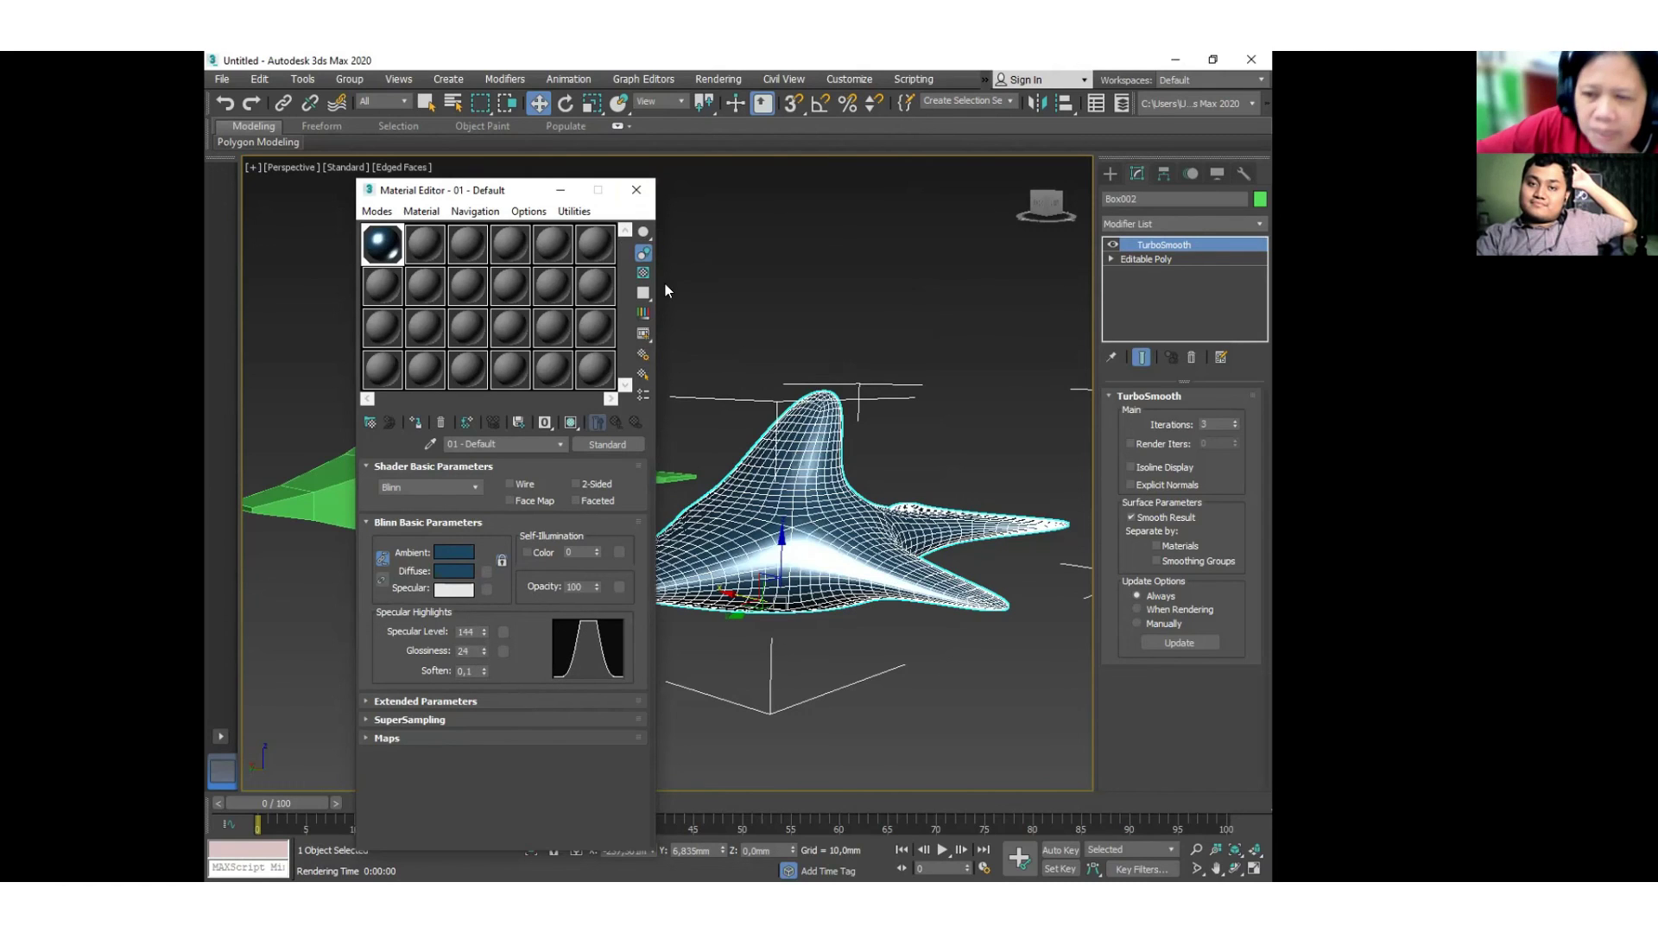
left_click(633, 194)
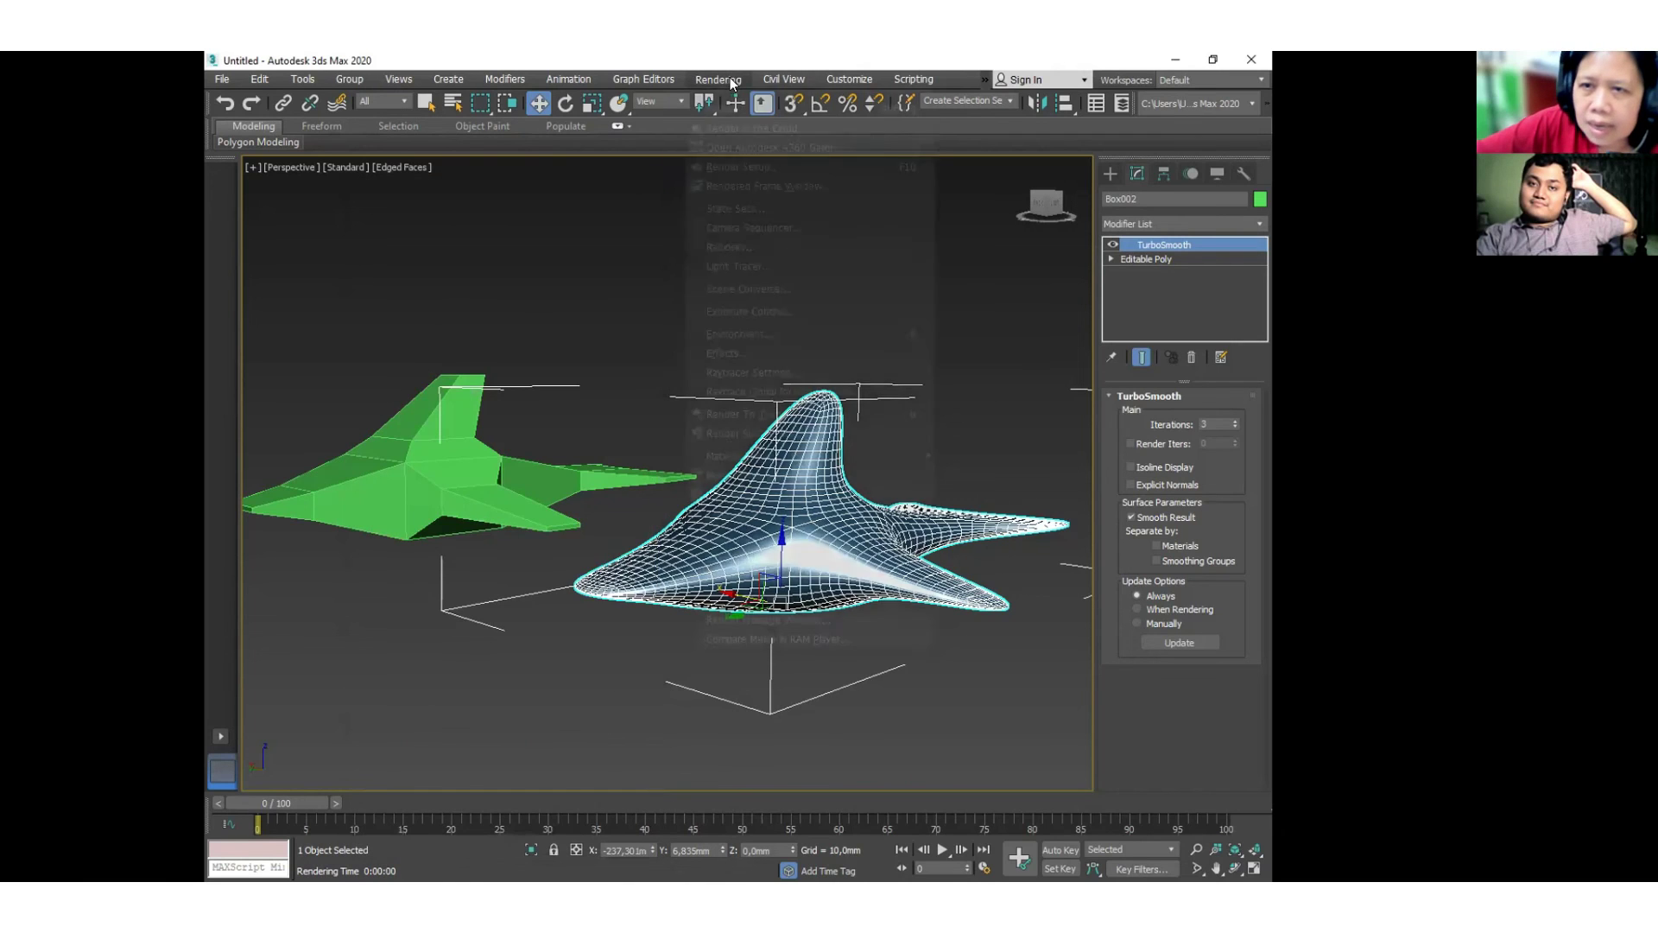
Render the perspective view to examine the glossy blue copy beside the green original, and close the rendered image.
left_click(725, 78)
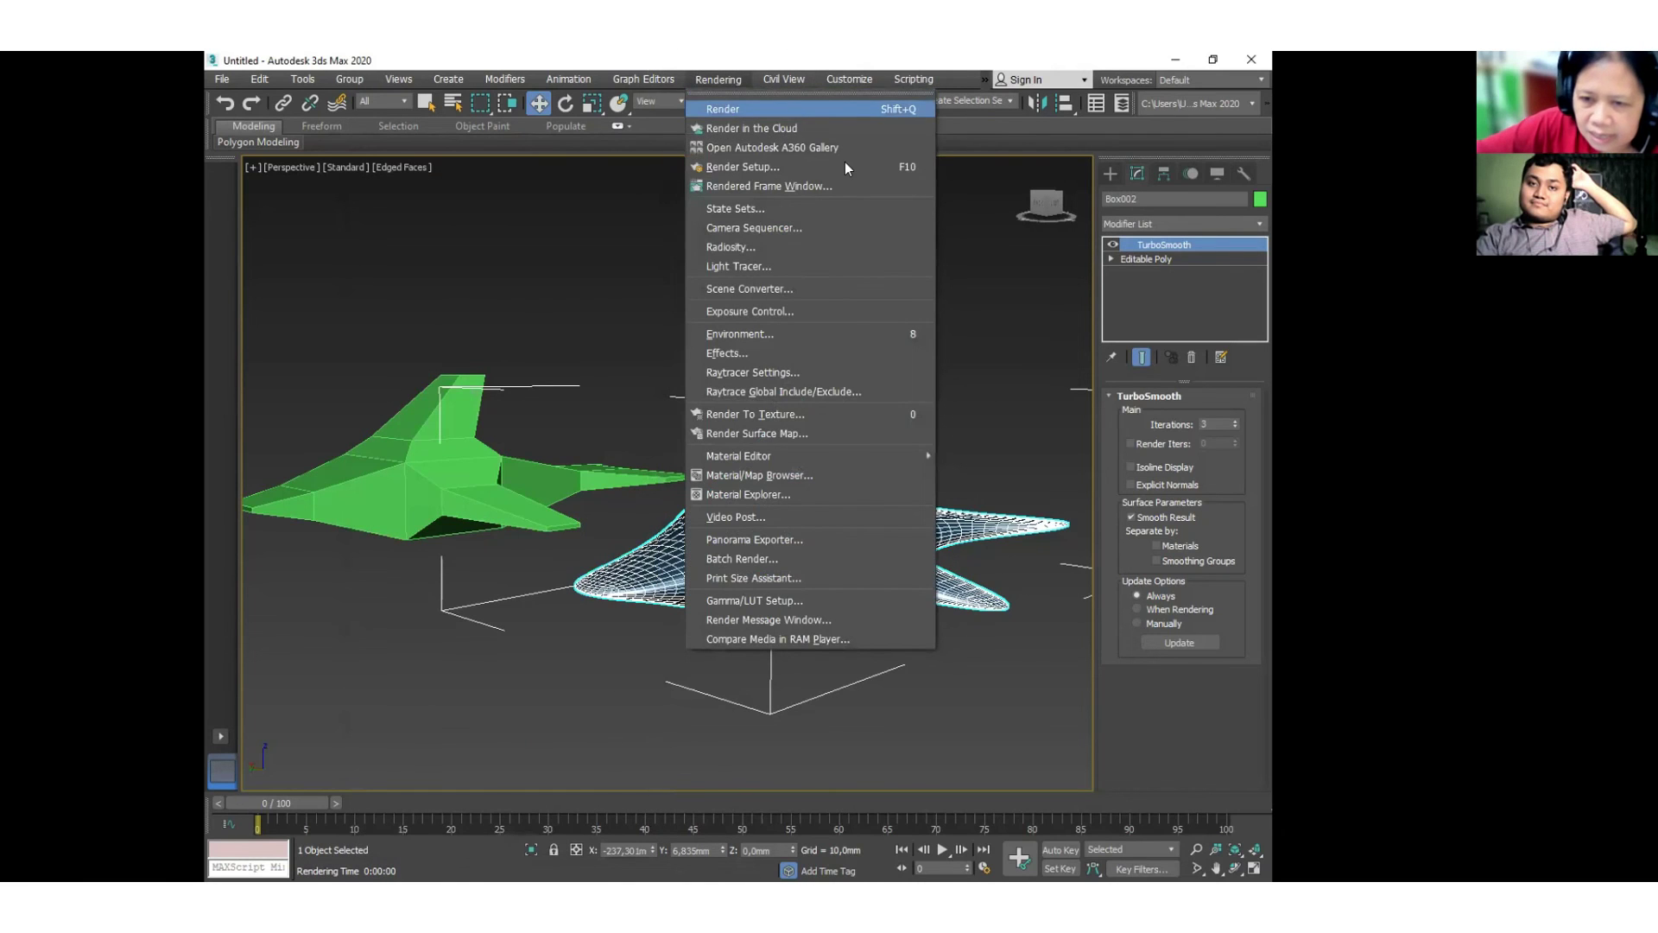
left_click(726, 109)
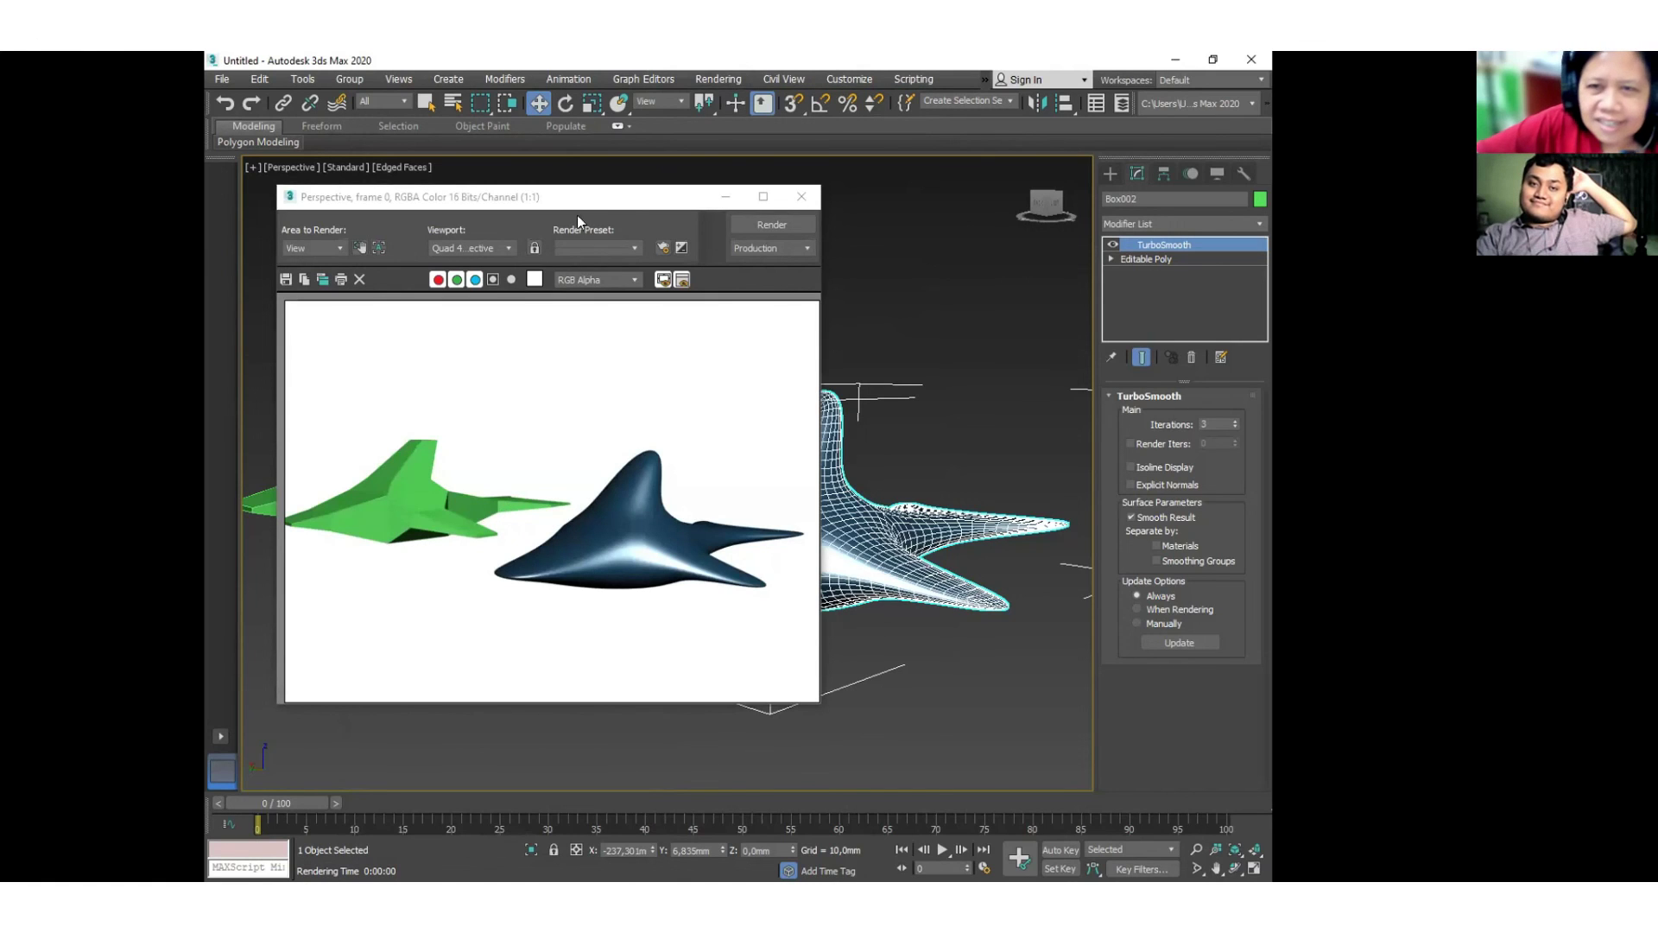
left_click_drag(632, 196, 815, 219)
key("ctrl")
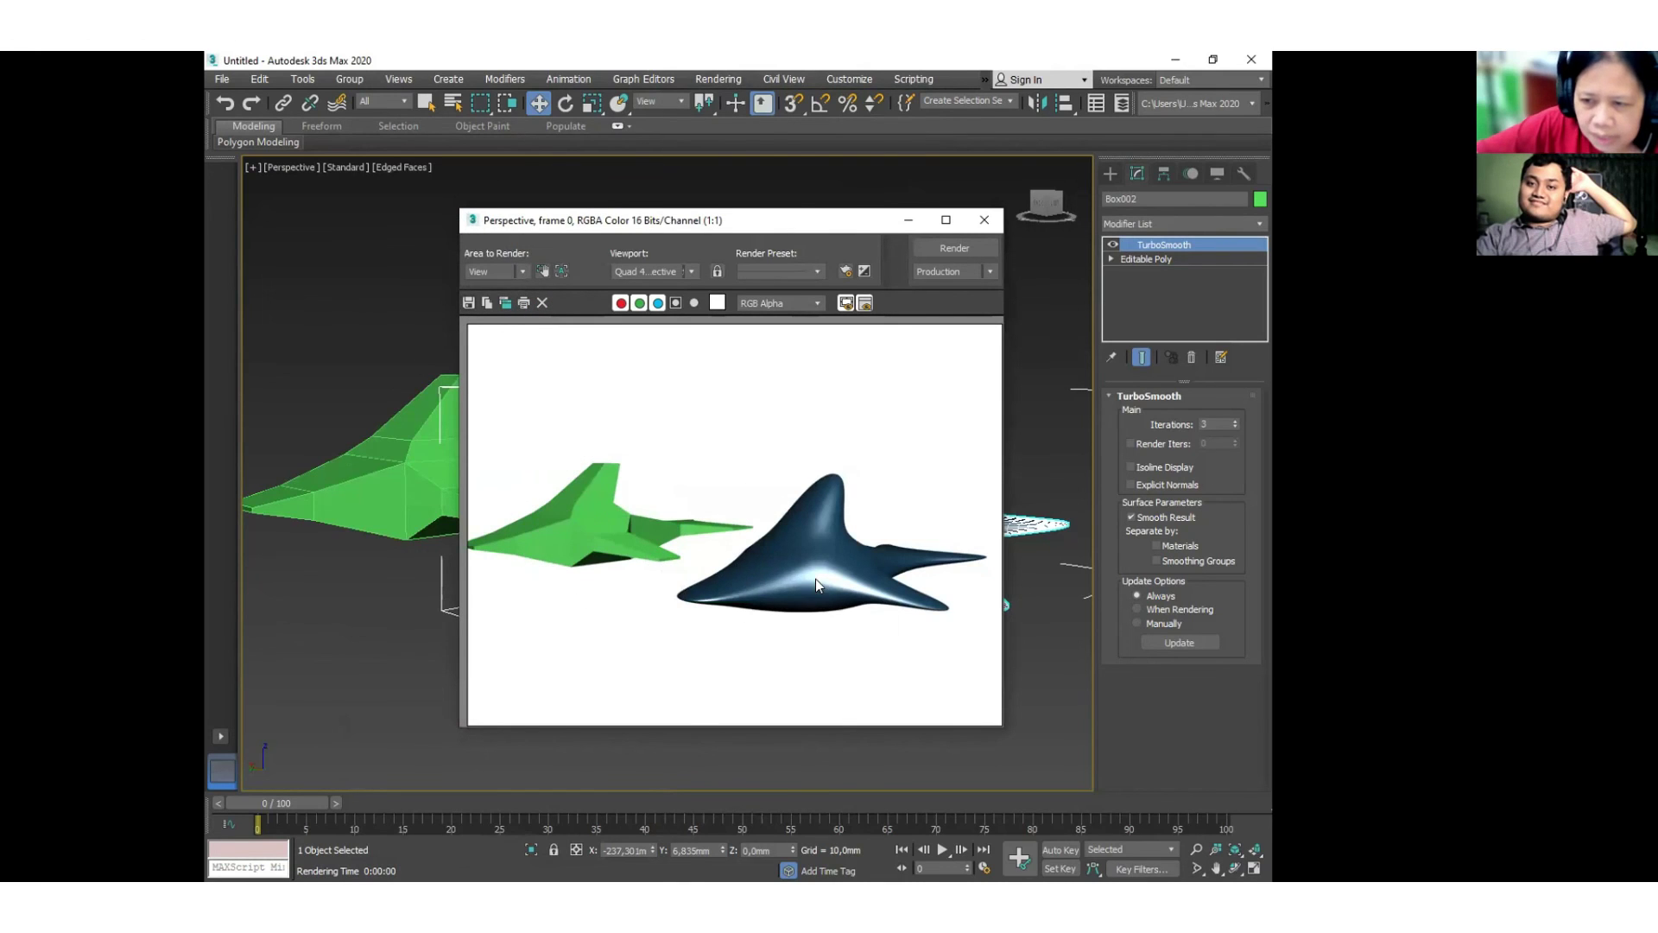
left_click(984, 220)
Select the low-poly original and assign the 02 - Default material to it in the Material Editor.
left_click(722, 417)
middle_click_drag(648, 428, 745, 458)
left_click(670, 487)
key("m")
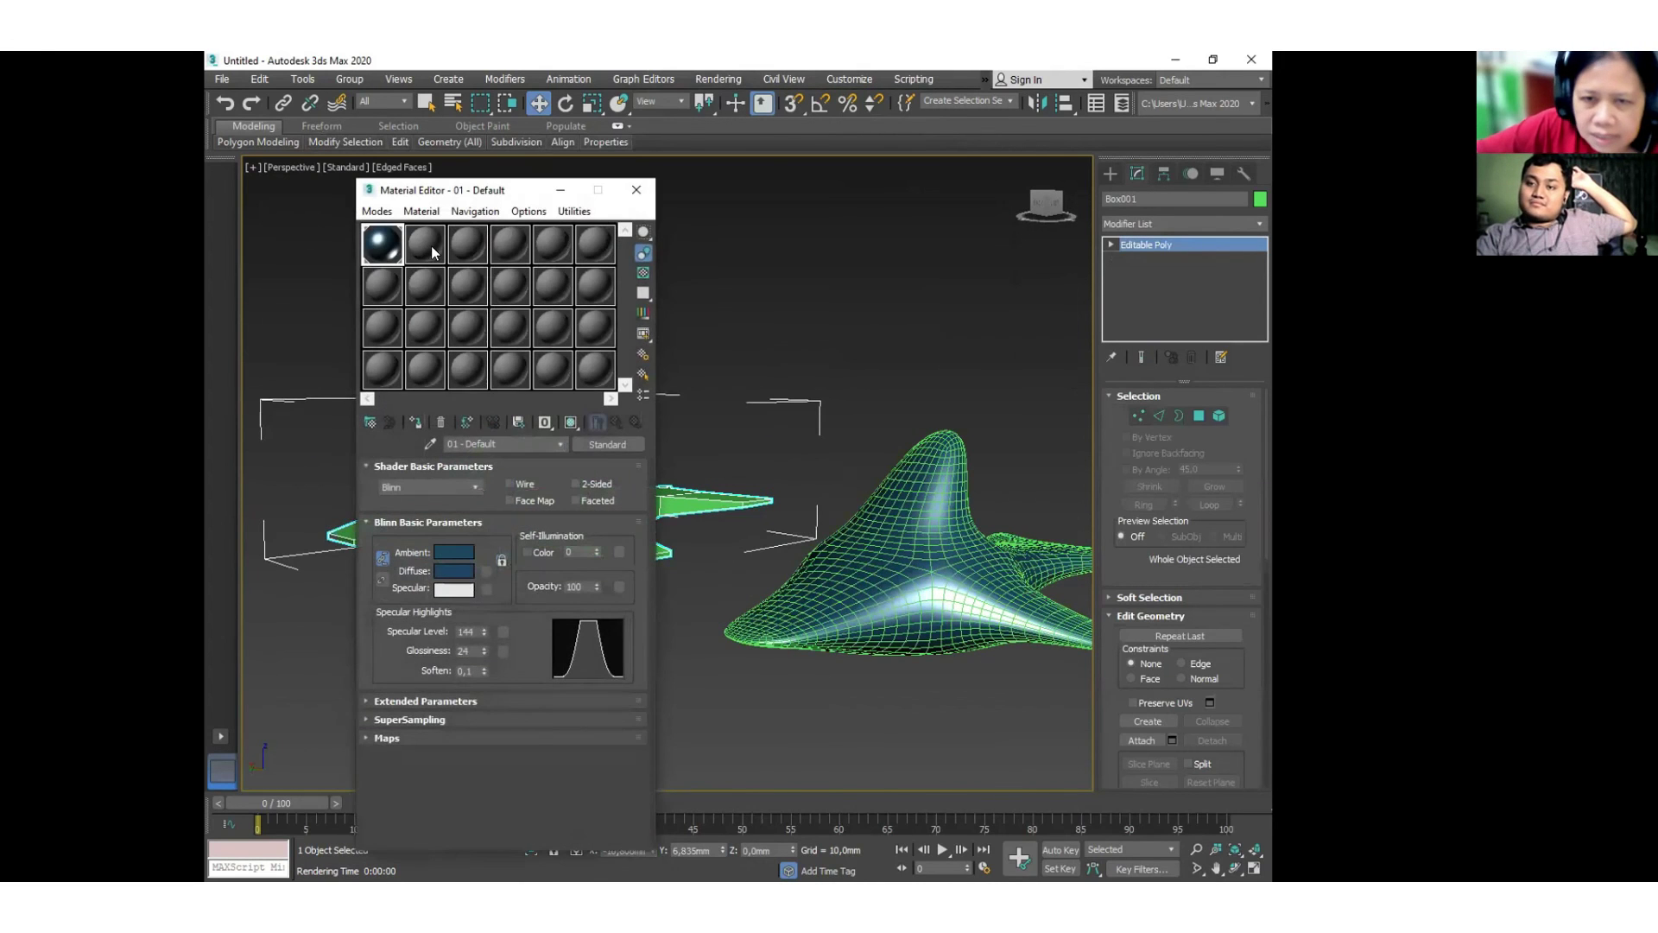
left_click_drag(618, 198, 802, 203)
left_click(524, 249)
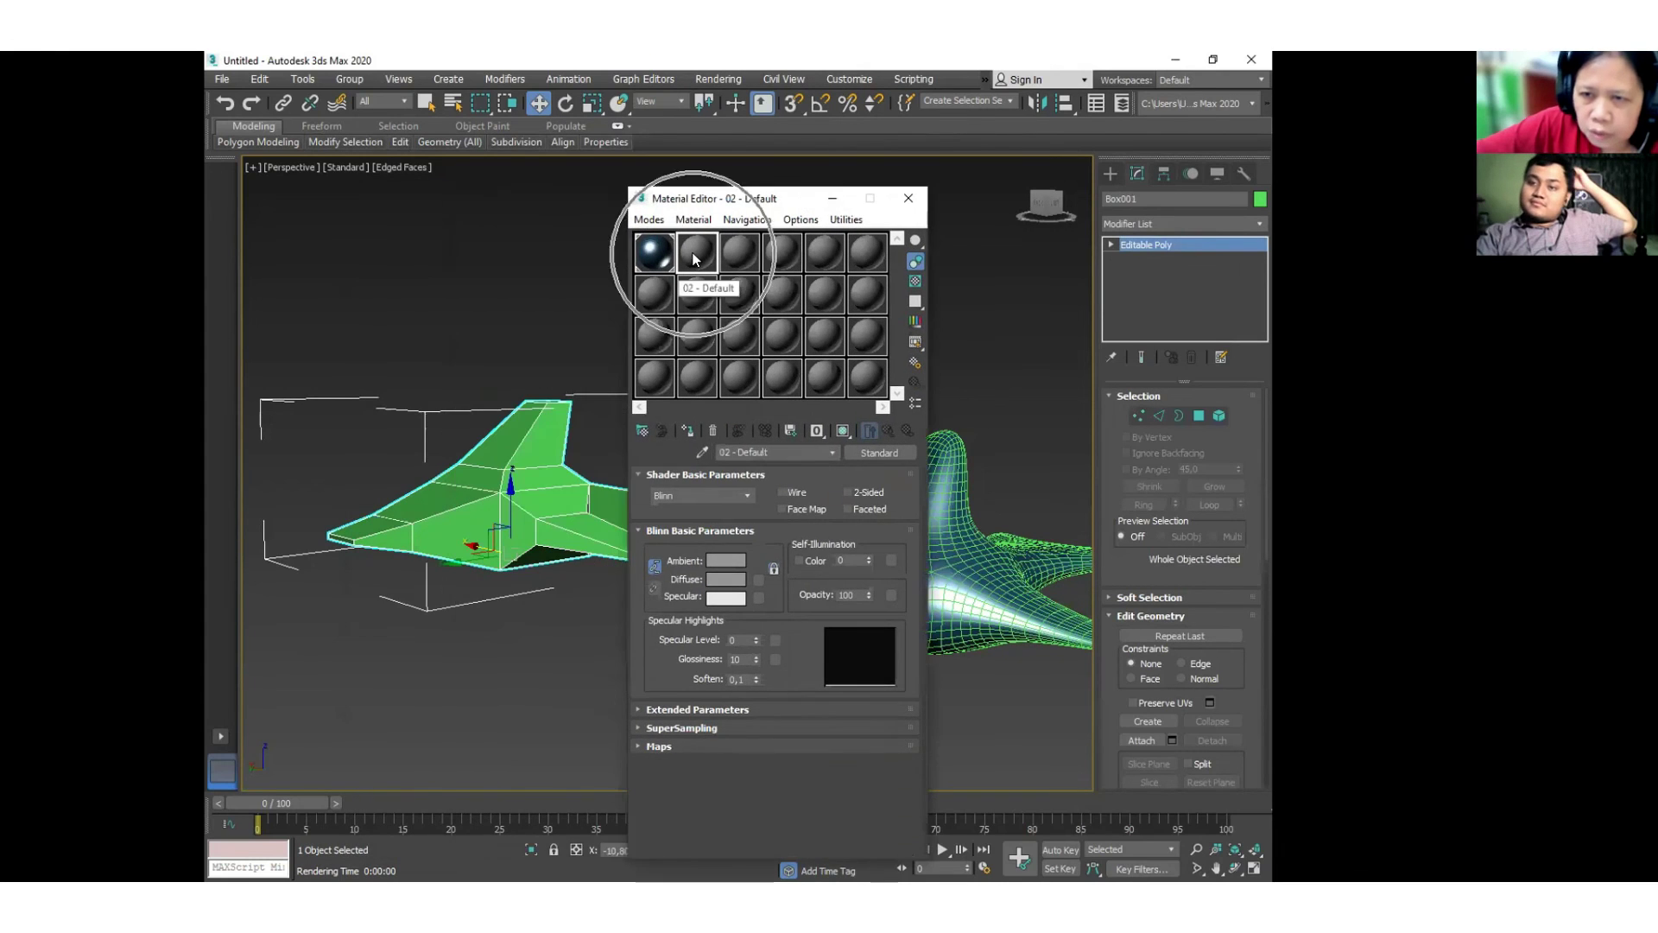
left_click(689, 432)
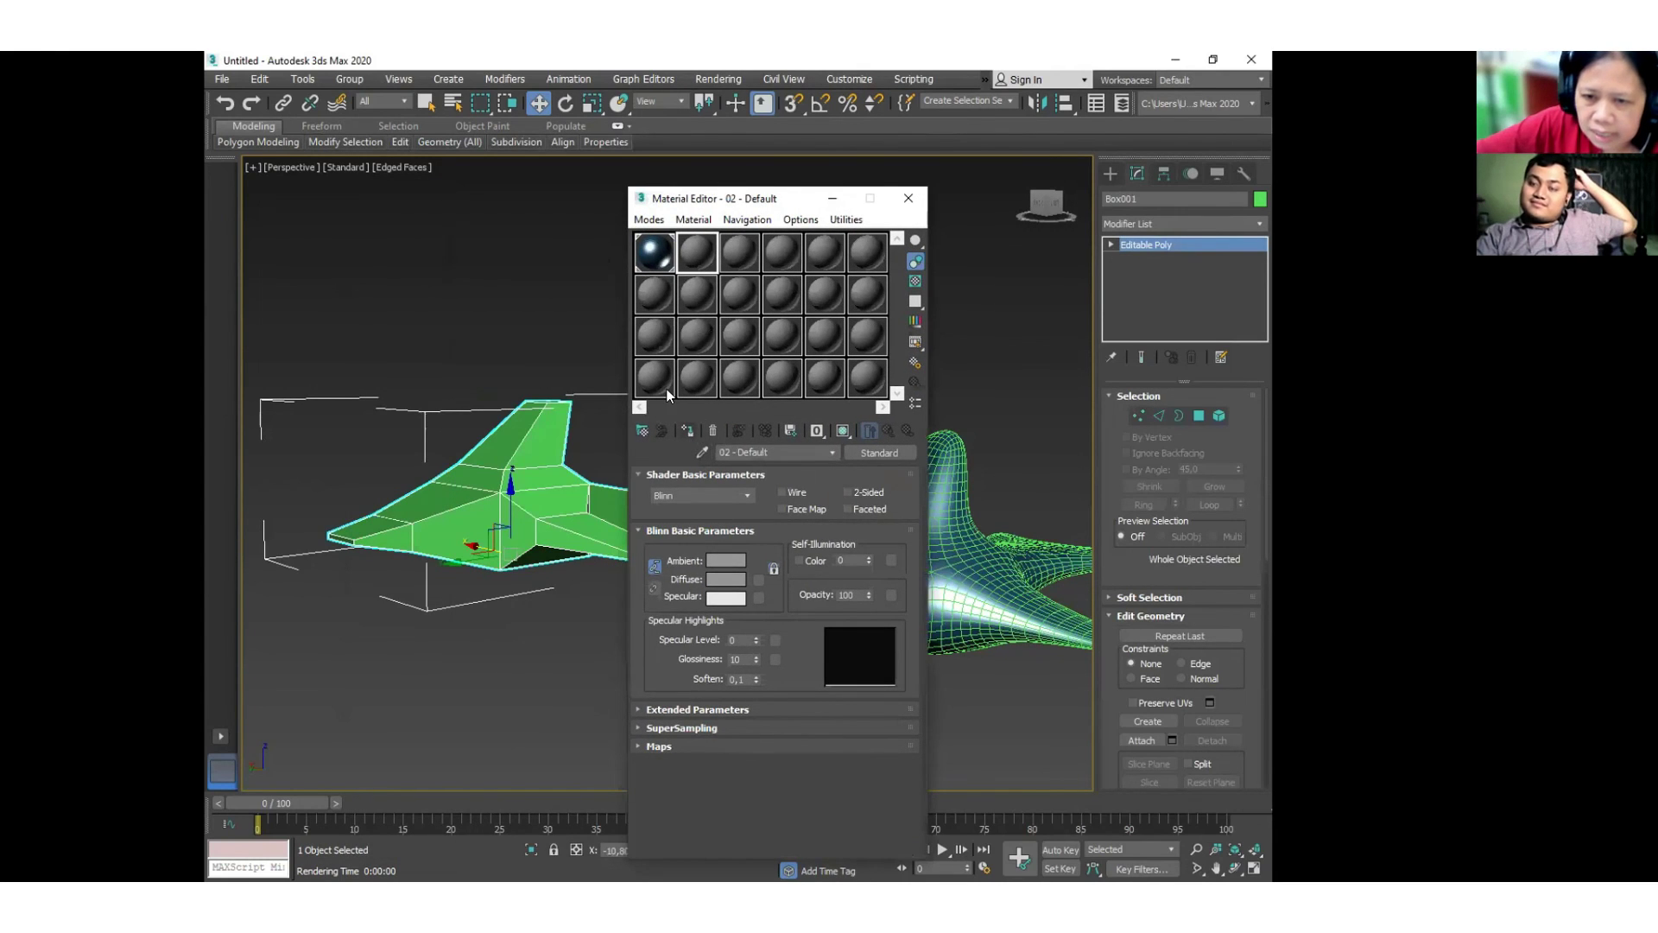
Set the low-poly model's material diffuse colour to light tan (RGB 249, 218, 150) and close the Material Editor.
left_click(708, 583)
left_click(560, 169)
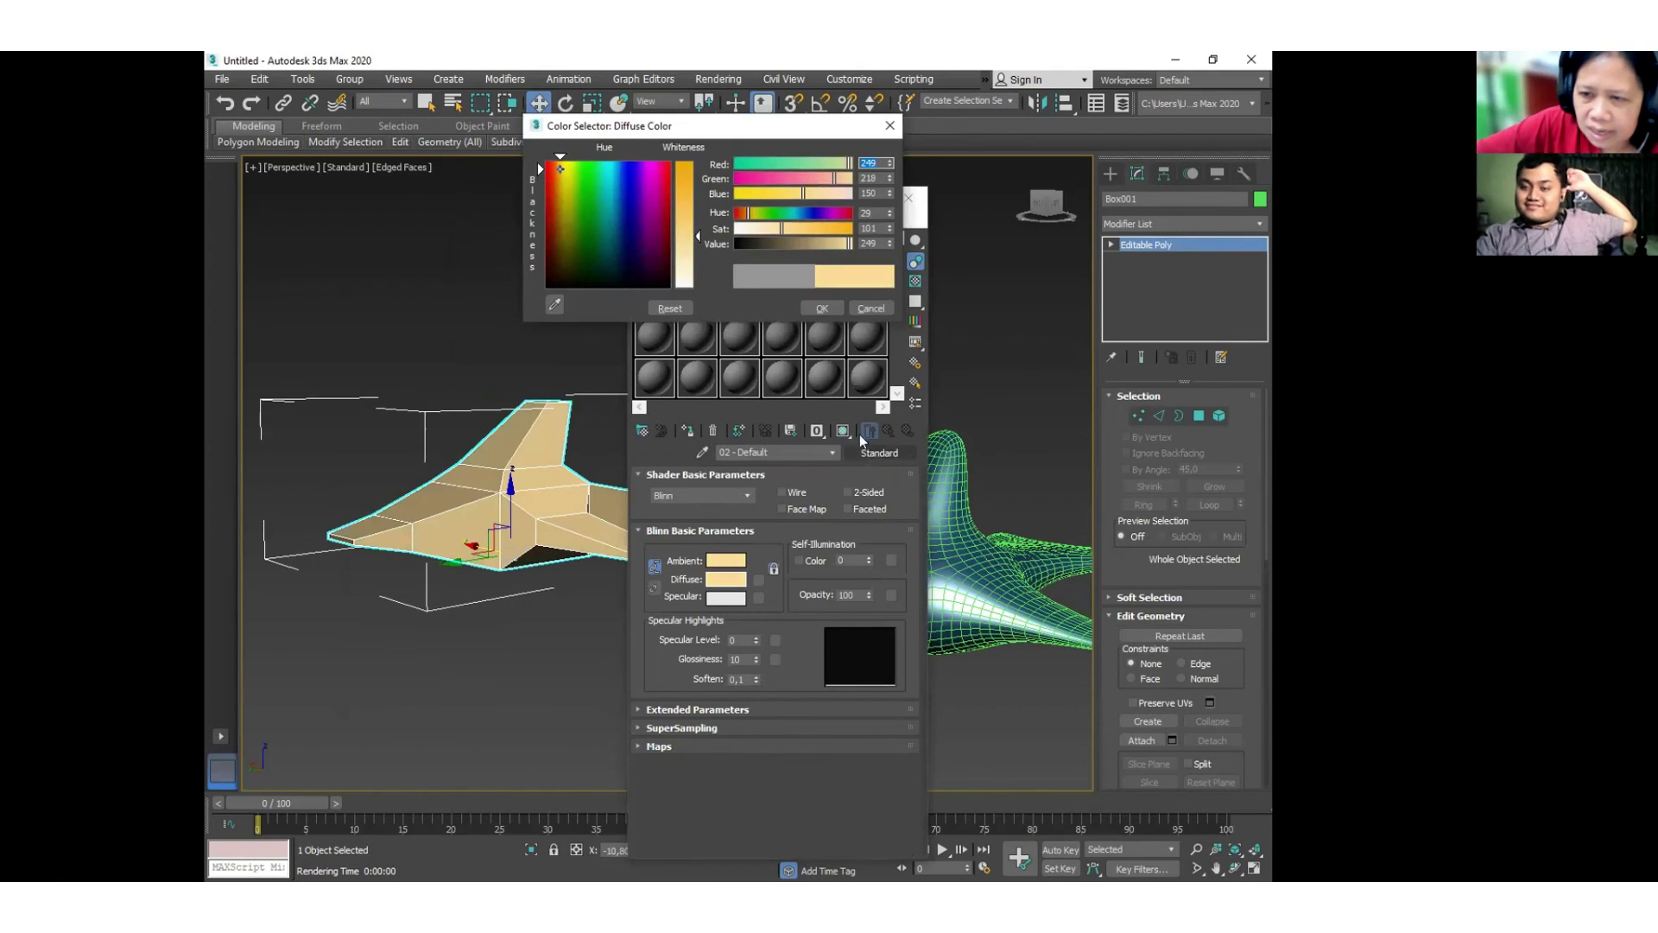
left_click(816, 308)
left_click(908, 198)
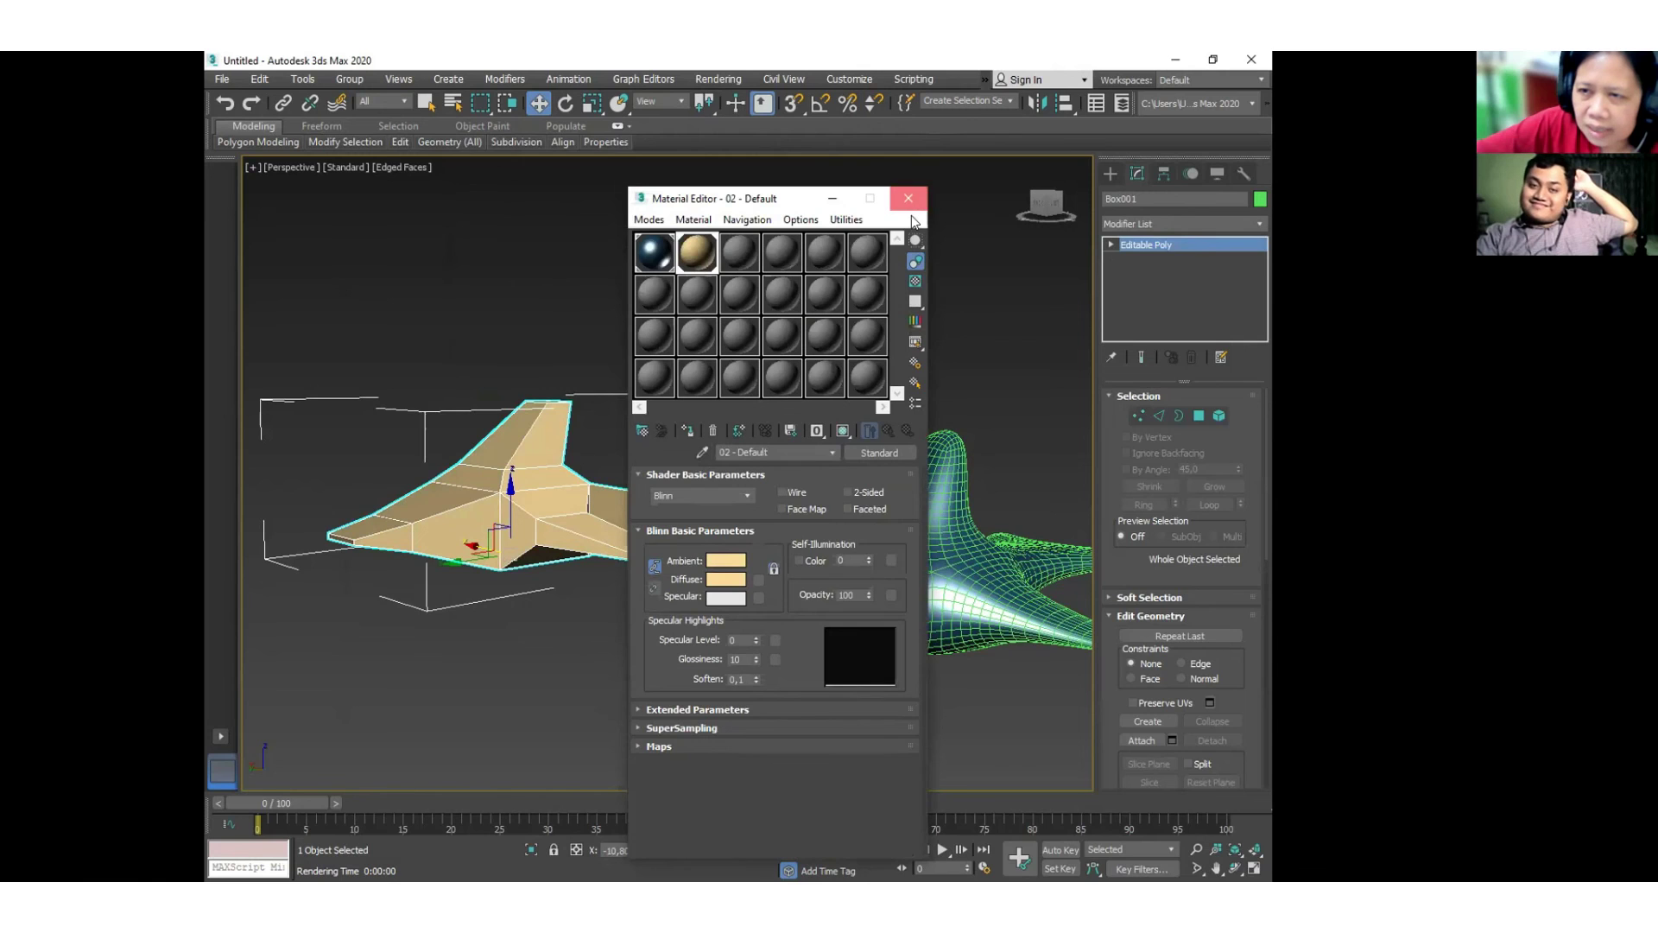
Deselect everything, frame both models, render the perspective view with both materials and close the rendered image.
left_click(857, 340)
middle_click_drag(869, 354, 833, 336)
scroll(837, 345, "down", 3)
scroll(785, 392, "up", 3)
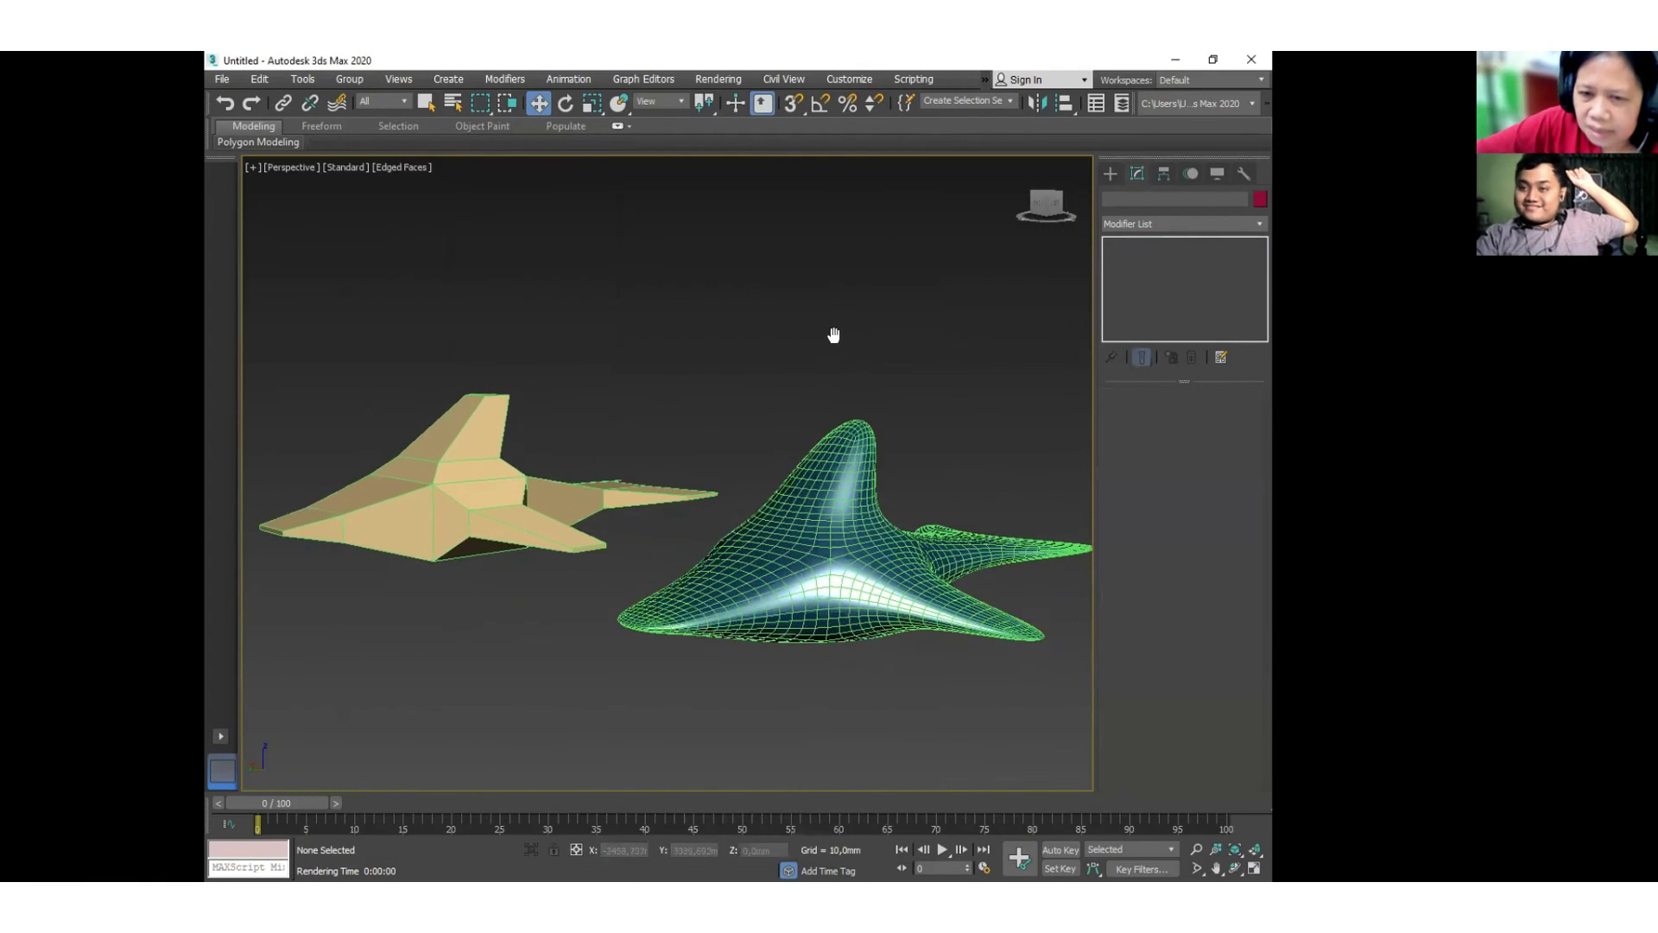
left_click(722, 80)
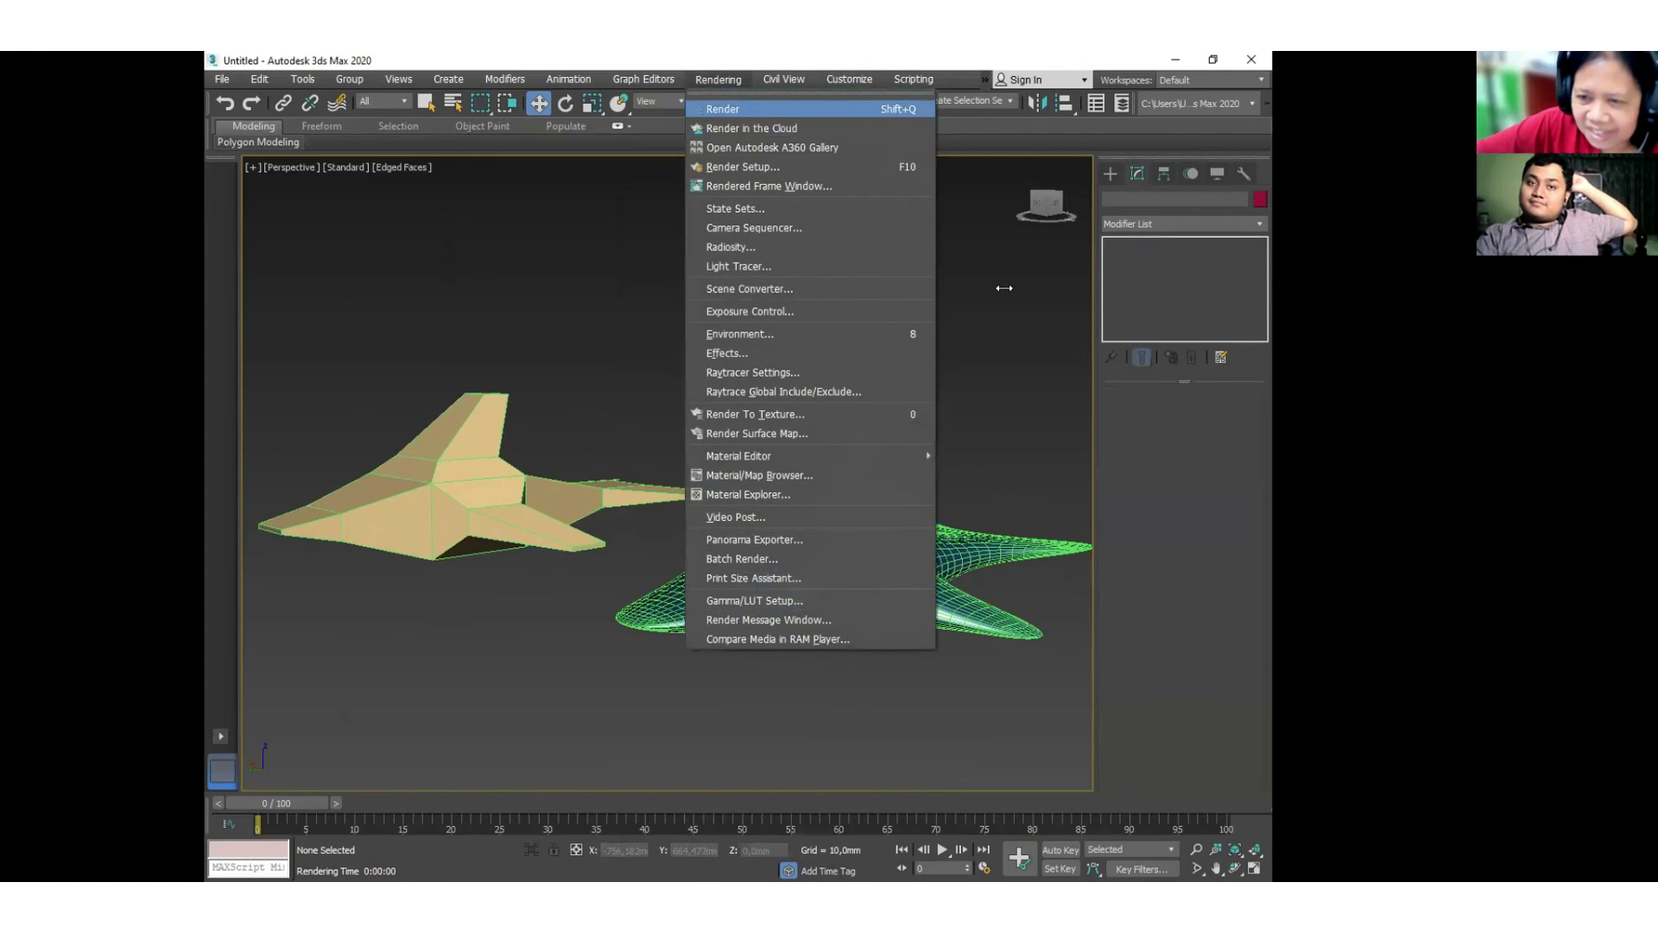
left_click(723, 108)
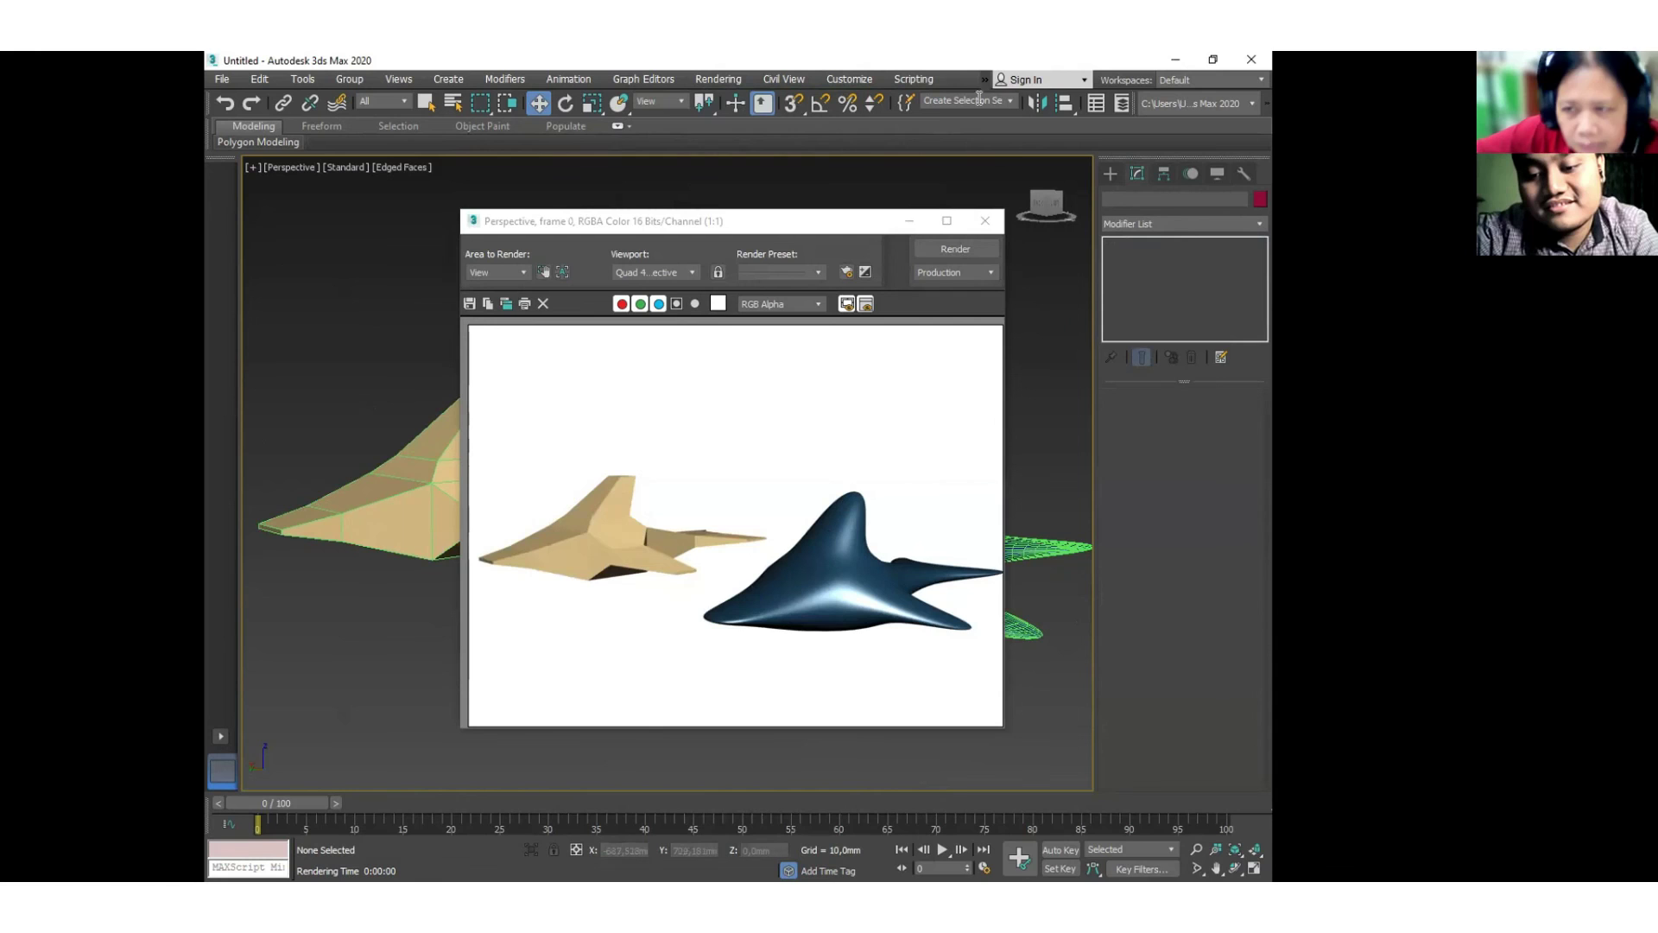
left_click(987, 222)
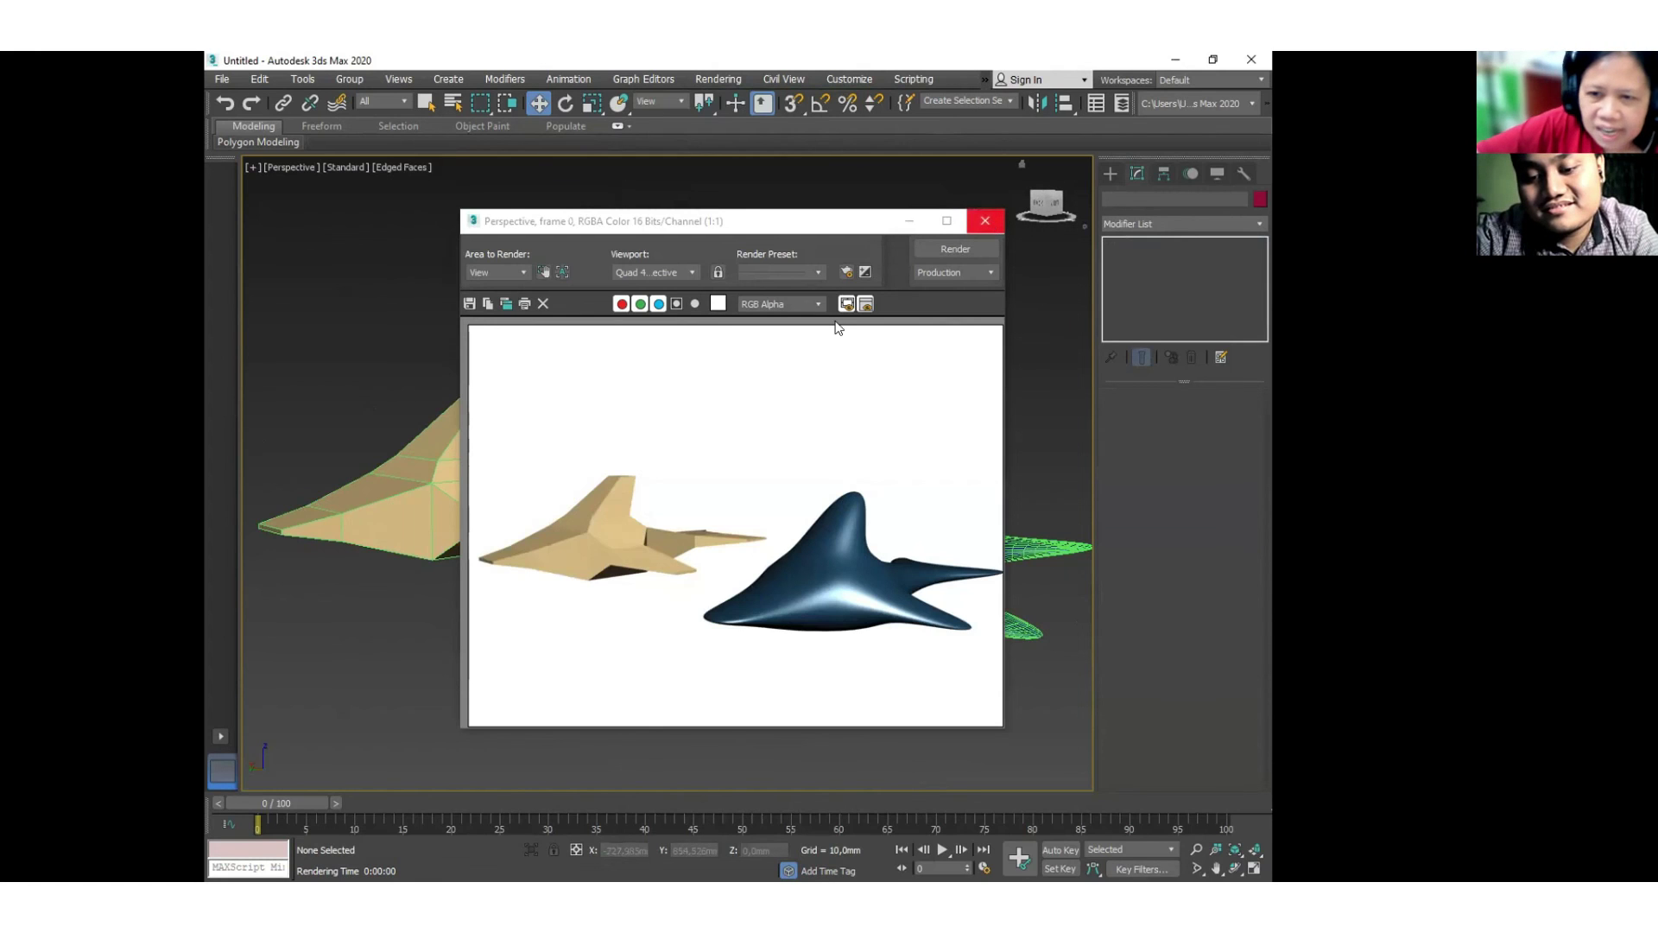
left_click(836, 321)
left_click(724, 79)
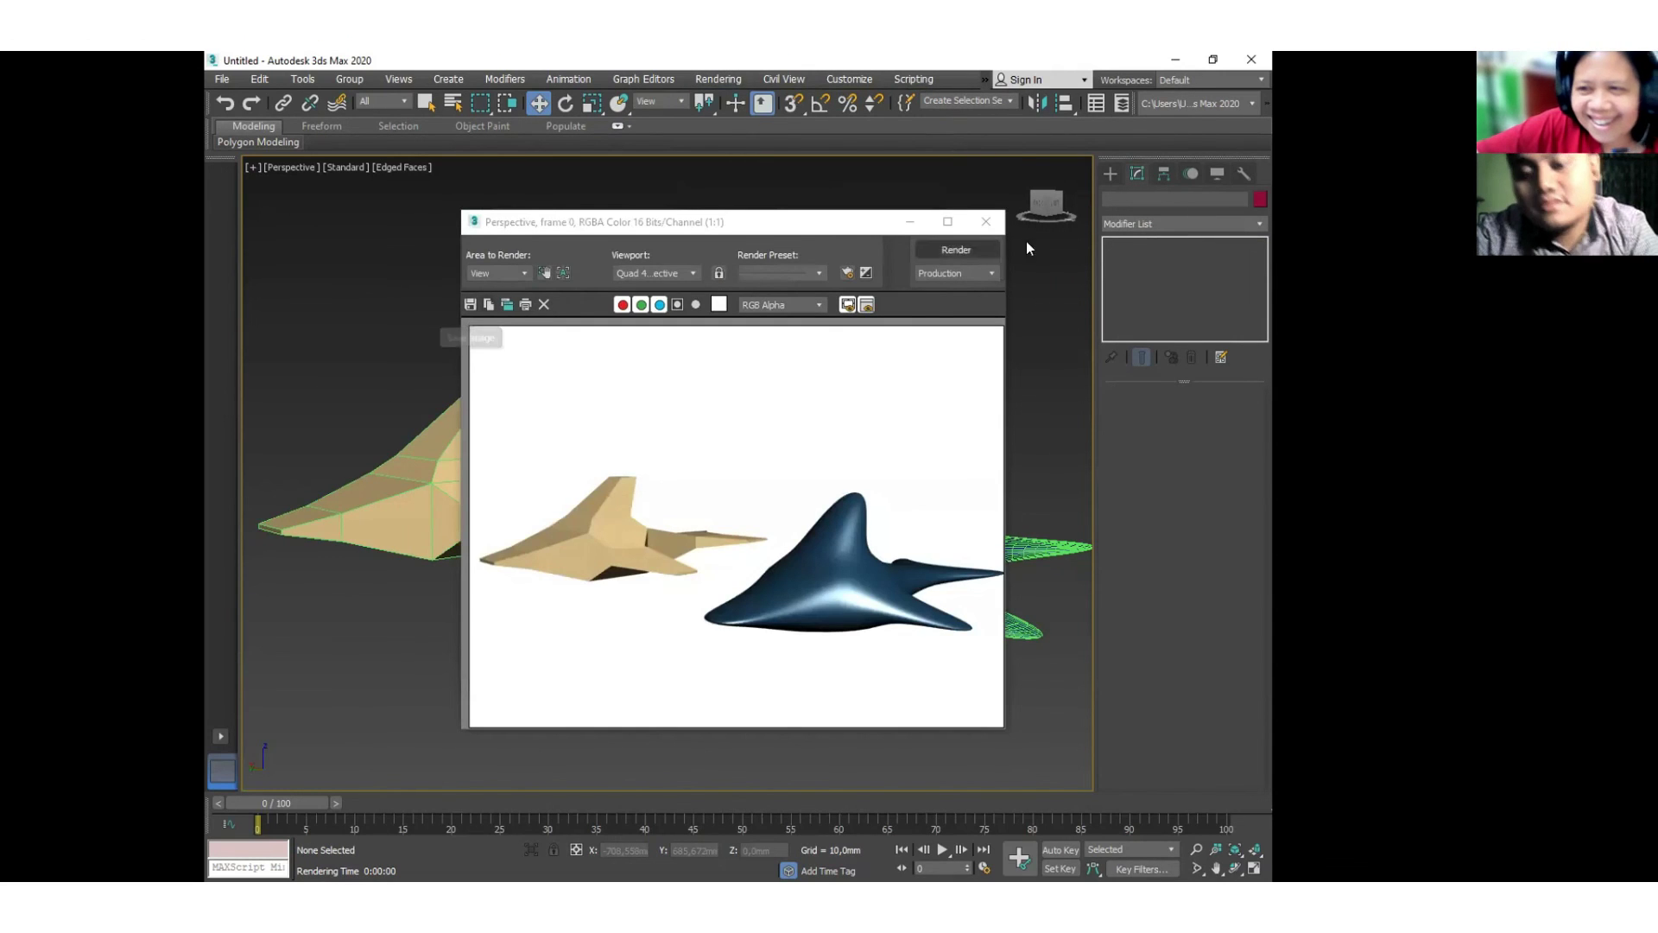
key("Escape")
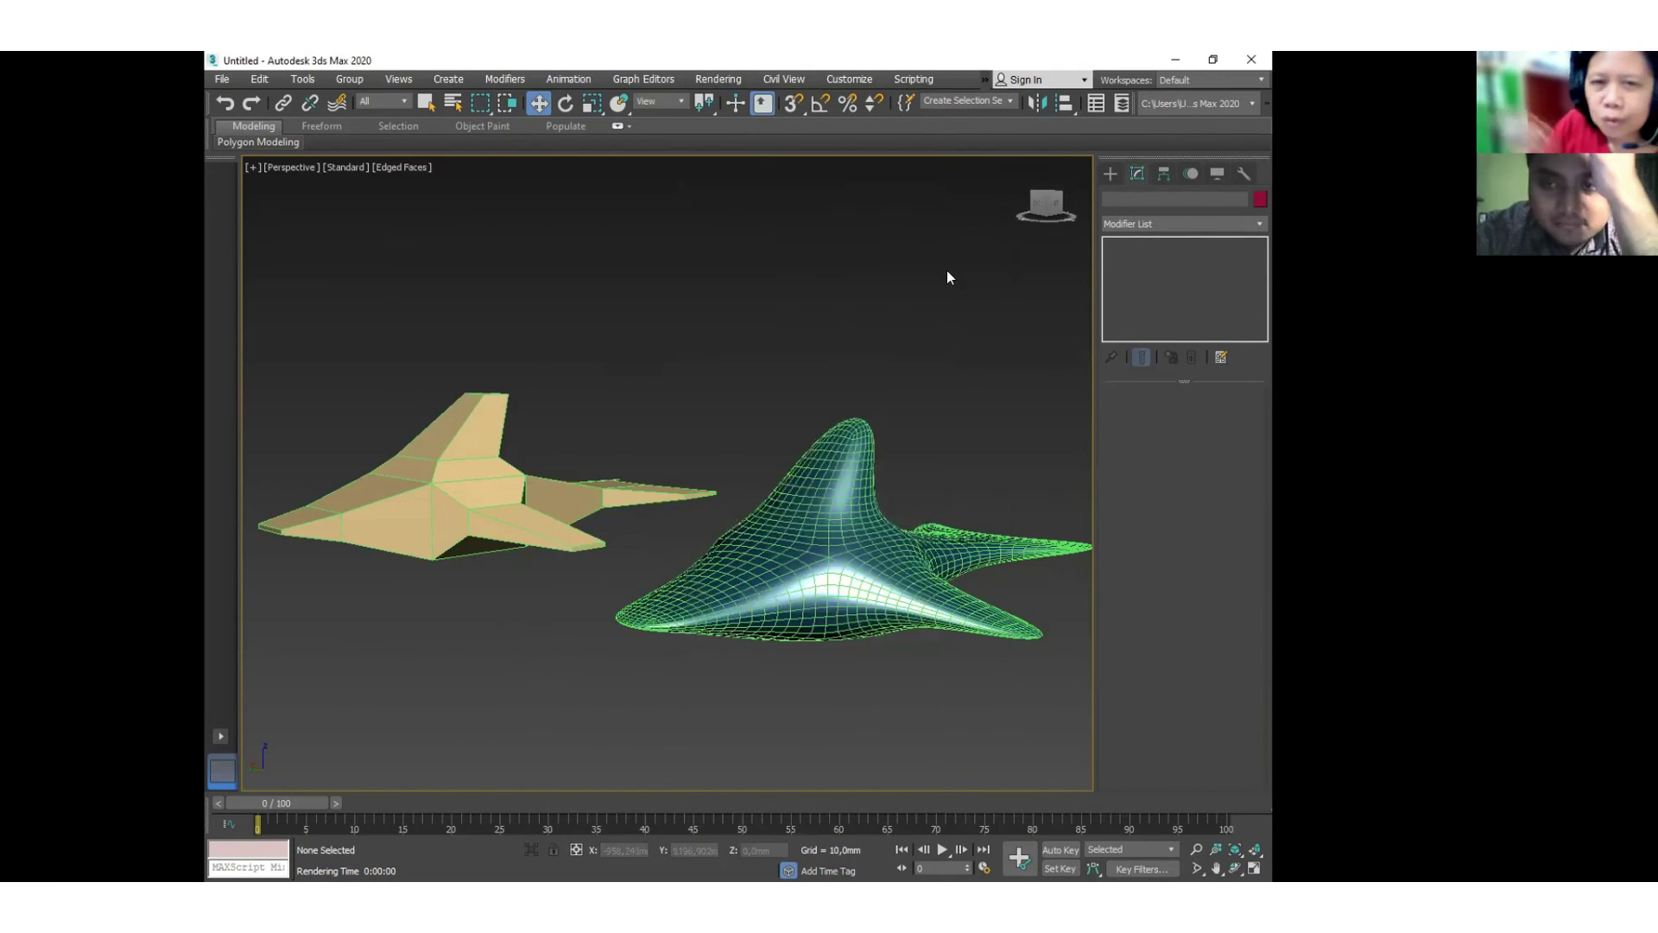